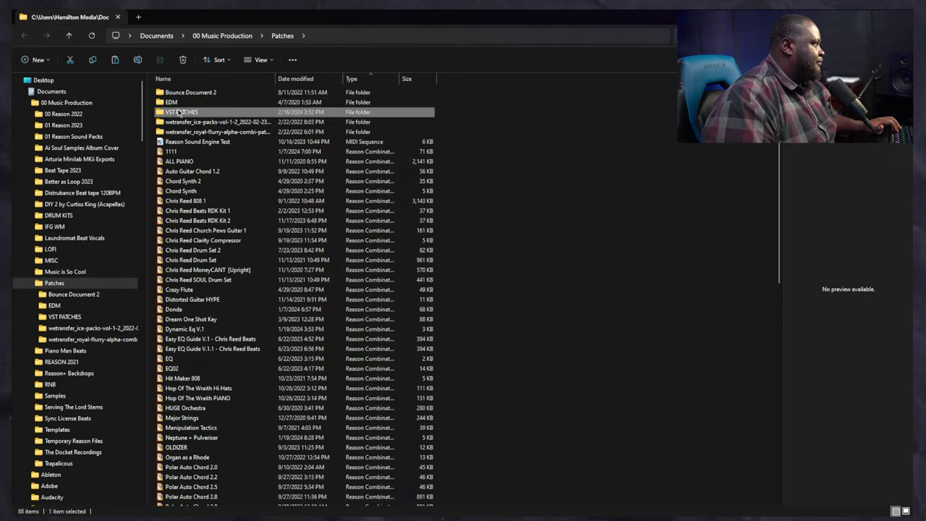
Open the VST PATCHES folder inside Patches and paste the VST patch files into it
right_click(216, 151)
left_click(225, 167)
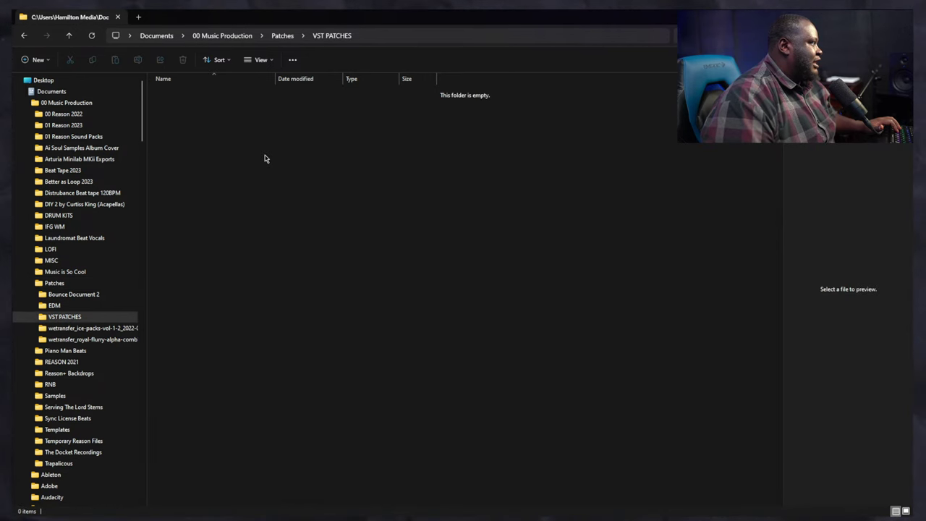
left_click(536, 301)
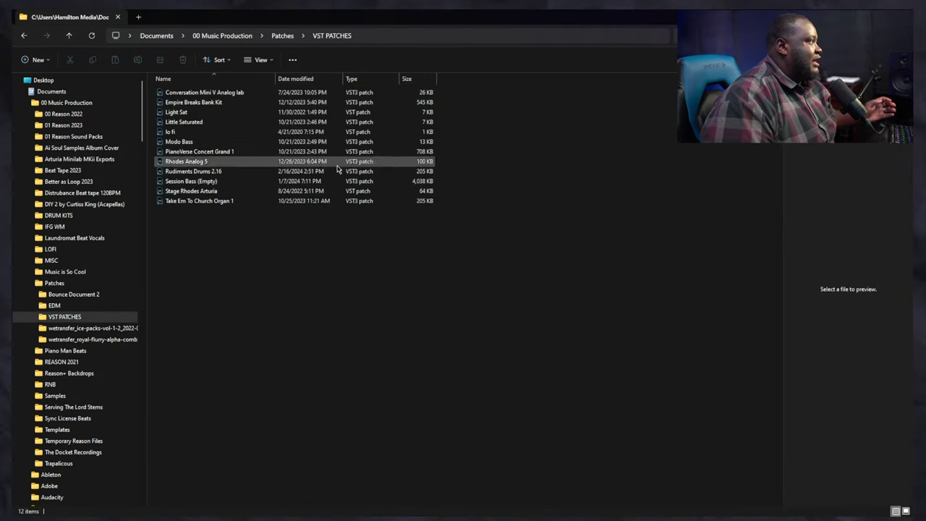
Add the VST PATCHES folder from Patches to the favorites in Reason's browser, just above One Shots
left_click_drag(270, 21, 772, 132)
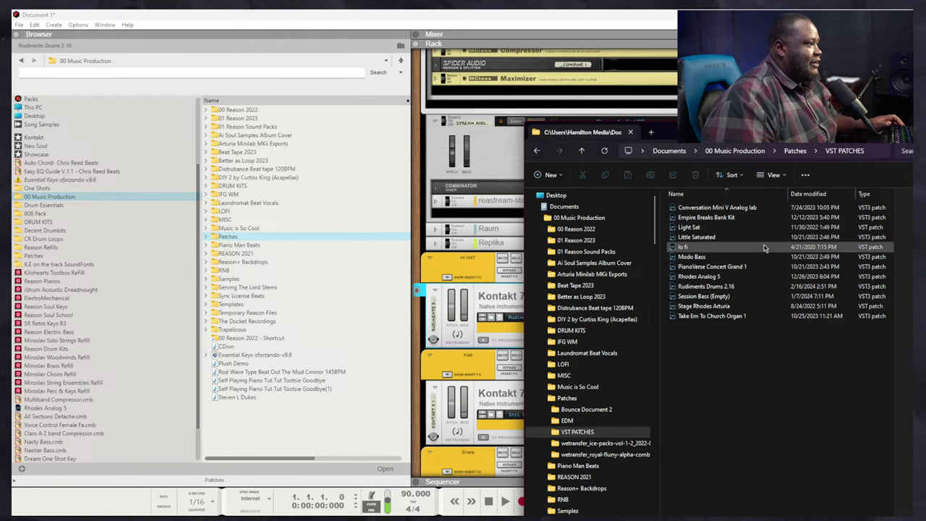
left_click(795, 151)
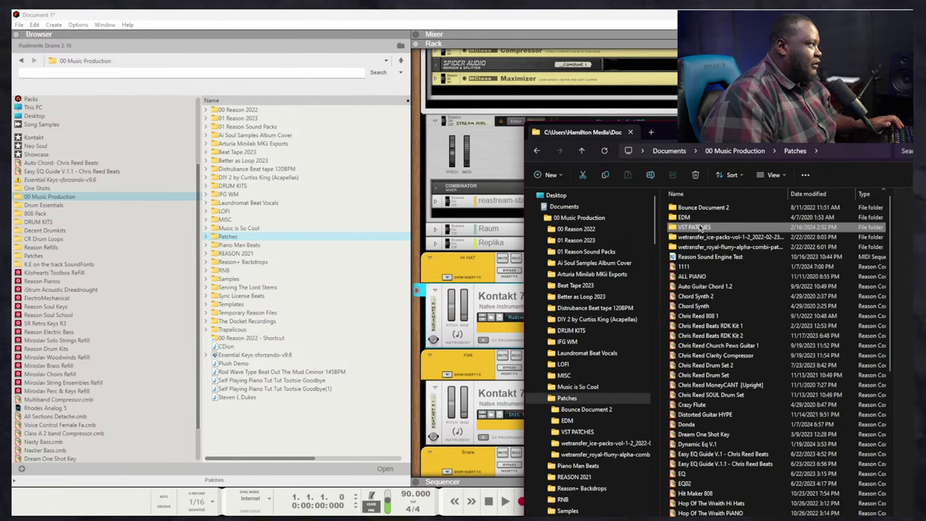
left_click_drag(696, 229, 57, 187)
Remove the favorite "Essential Keys-sforzando-v9.6" from the browser's list
left_click(53, 181)
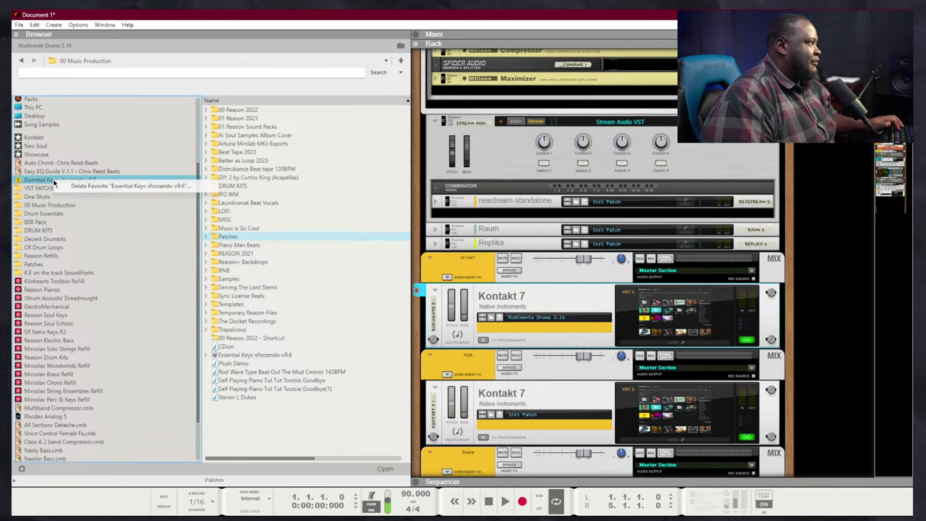
key("Delete")
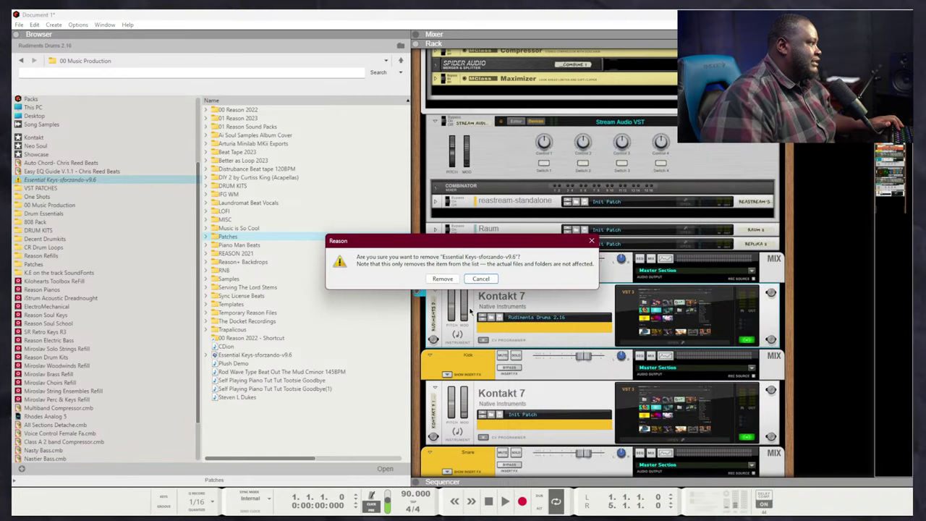
left_click(442, 279)
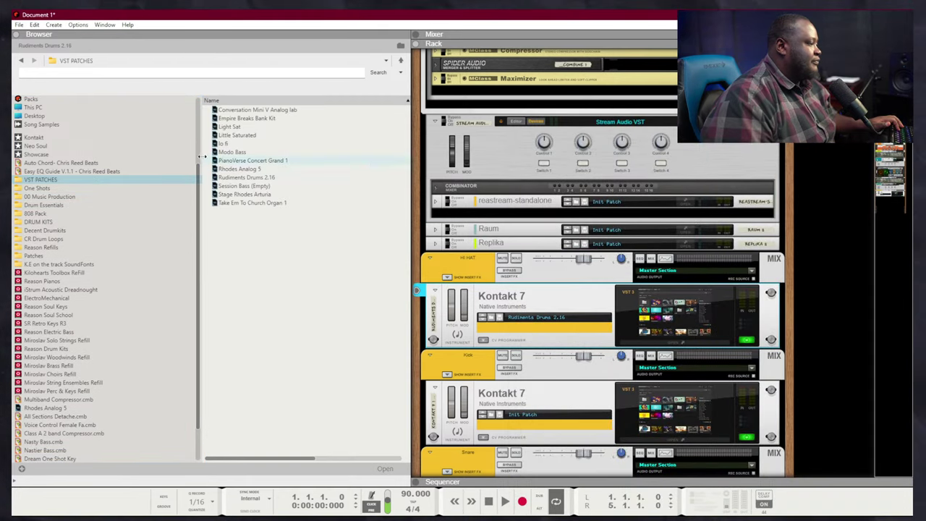
Load the patch Take Em To Church Organ 1 from the VST PATCHES favorite as a new instrument below Rhodes Analog 5 in the rack
left_click(52, 180)
scroll(677, 378, "down", 10)
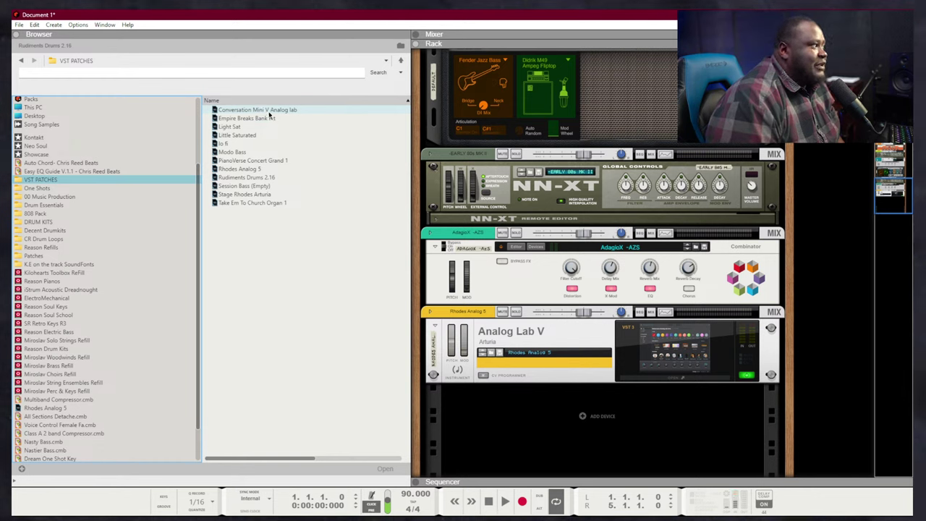
mouse_move(243, 204)
left_mouse_down()
mouse_move(485, 393)
mouse_move(538, 412)
left_mouse_up()
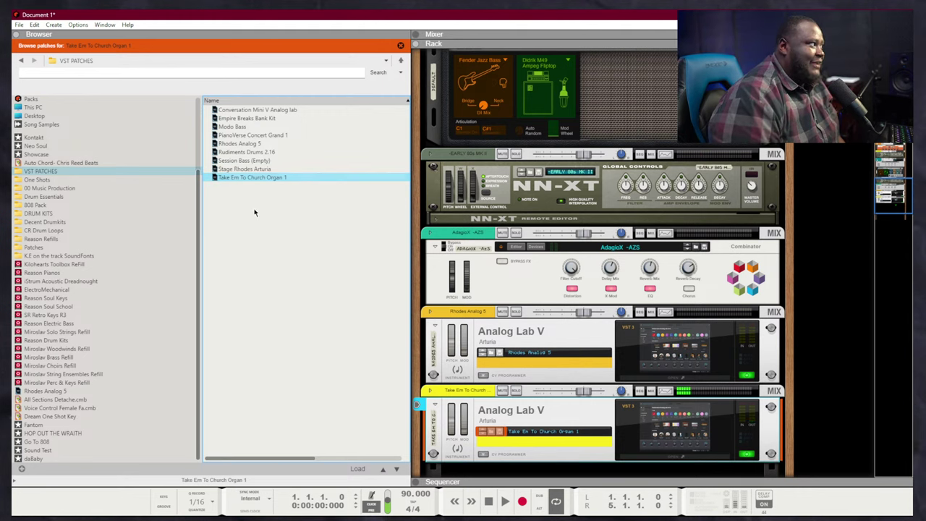
key("alt+Tab")
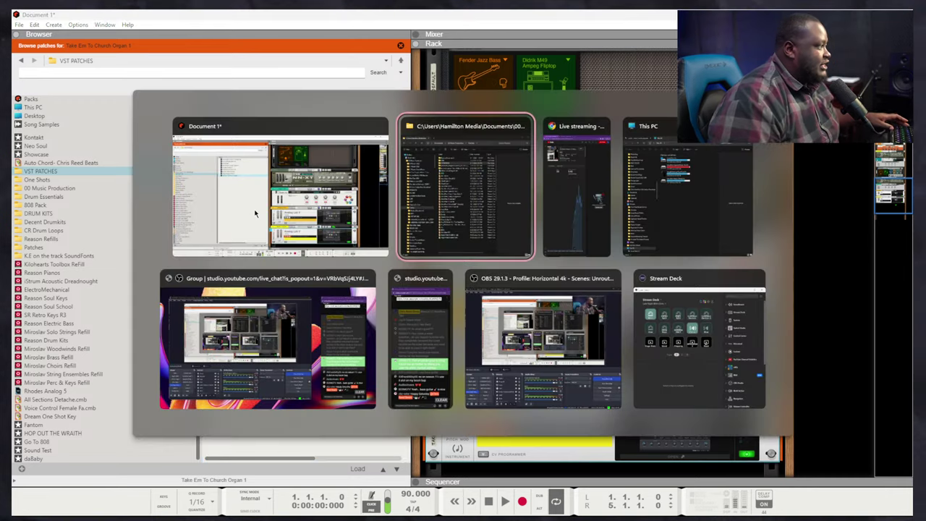
key("alt+Tab")
key("alt+Tab")
key("alt+Tab")
key("alt+Tab")
key("alt+Tab")
key("alt+Tab")
key("alt+Tab")
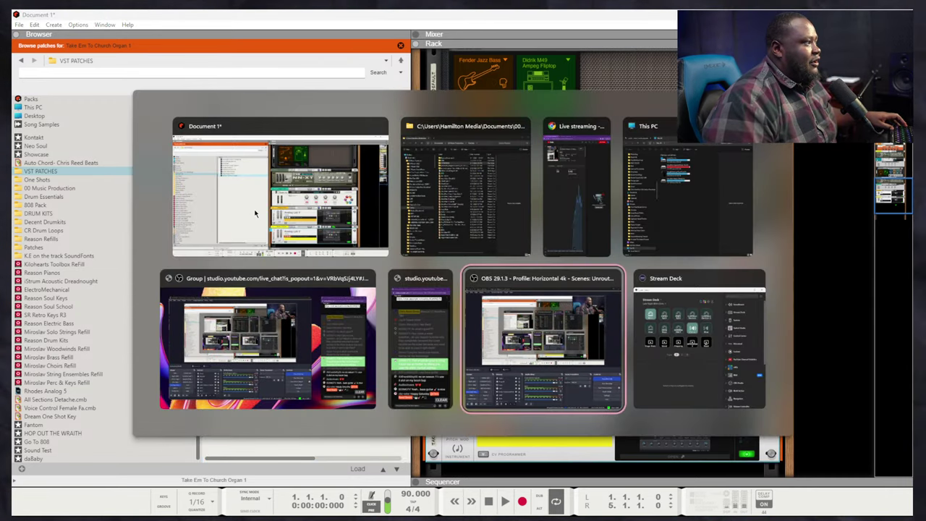
key("alt+Tab")
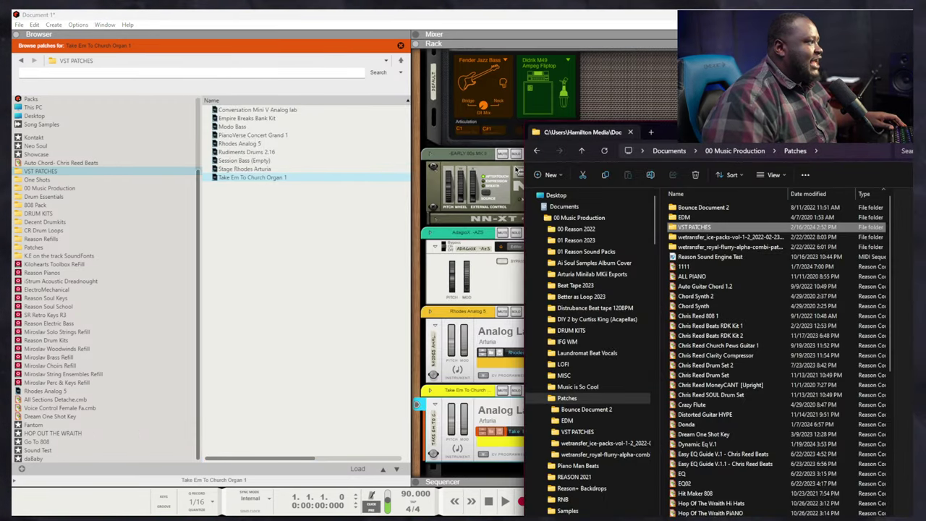
left_click(516, 169)
Start saving the patch of the Snare Fill Kontakt 7 and go to the VST PATCHES folder
scroll(533, 197, "up", 15)
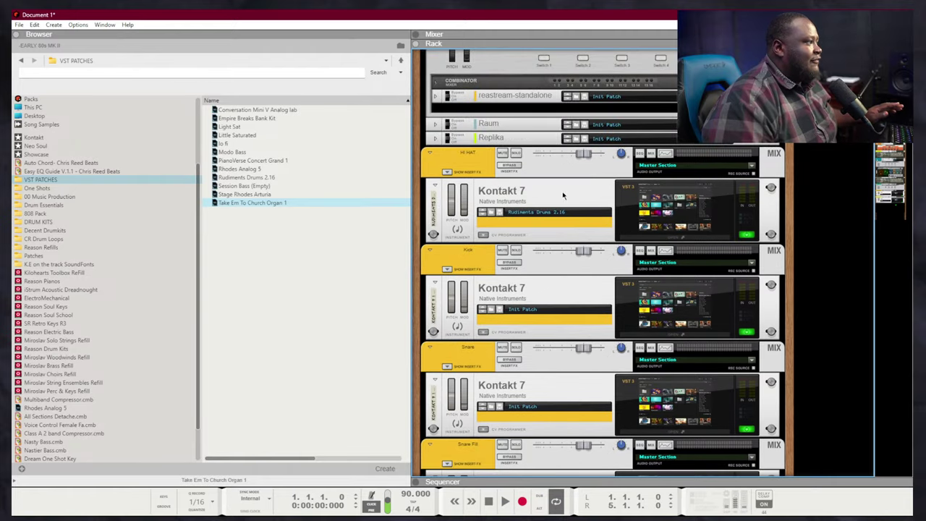
scroll(571, 203, "down", 5)
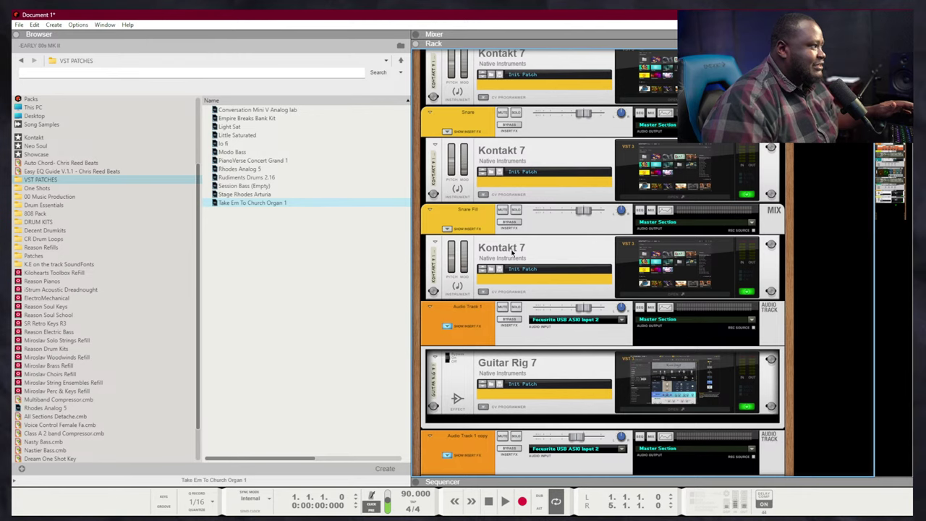
scroll(513, 253, "up", 2)
scroll(517, 231, "down", 3)
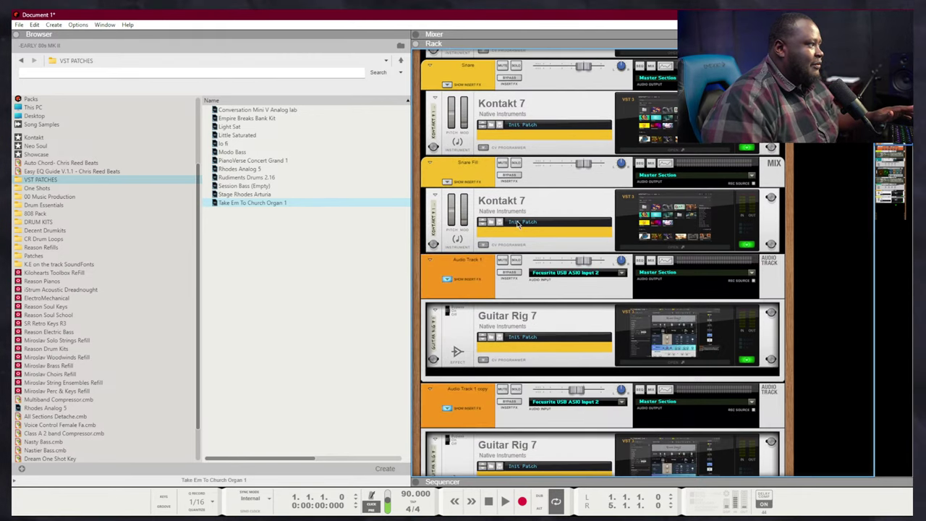
left_click(500, 223)
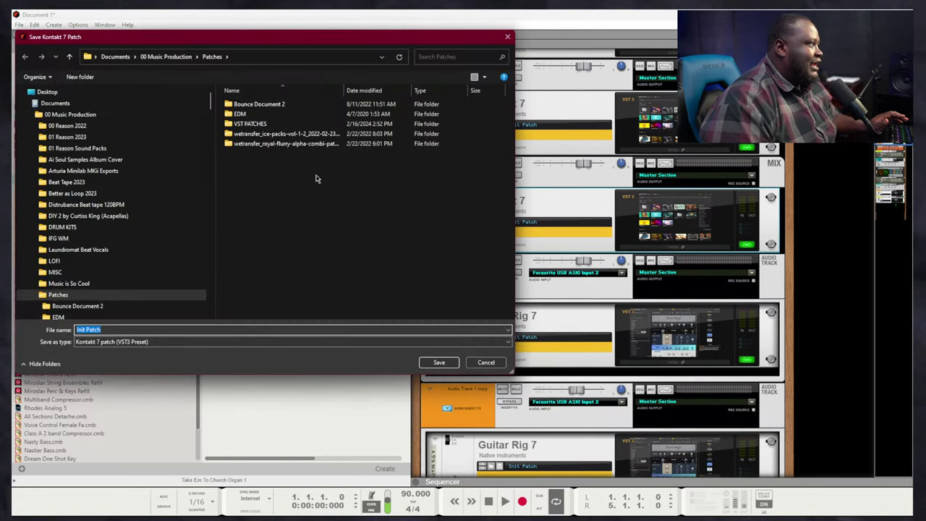
double_click(253, 124)
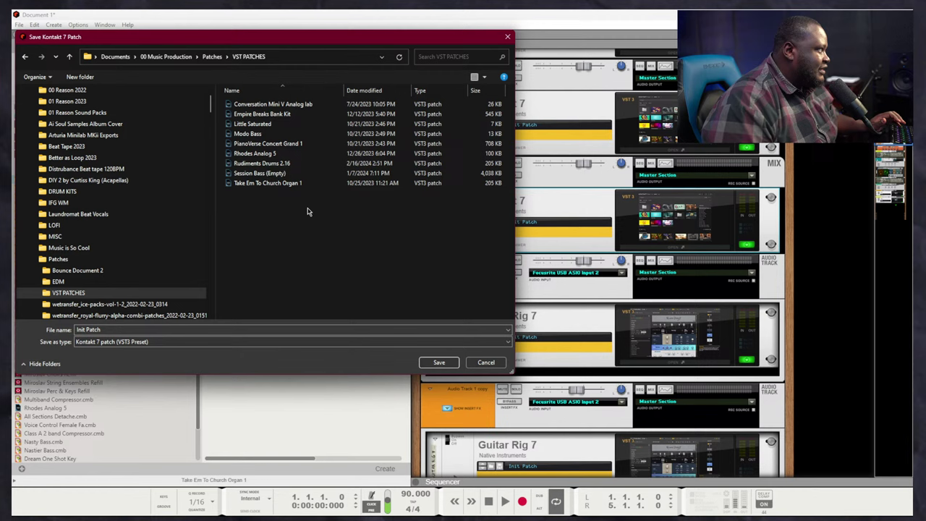
Create a subfolder named Rudiments in VST PATCHES and close the save dialog
right_click(323, 249)
mouse_move(340, 341)
left_click(448, 347)
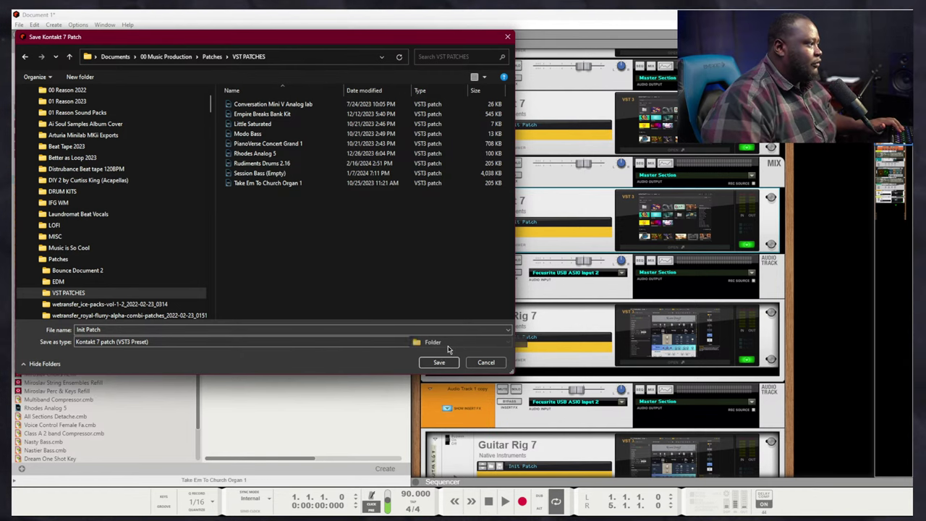
type("Dru")
type("ums")
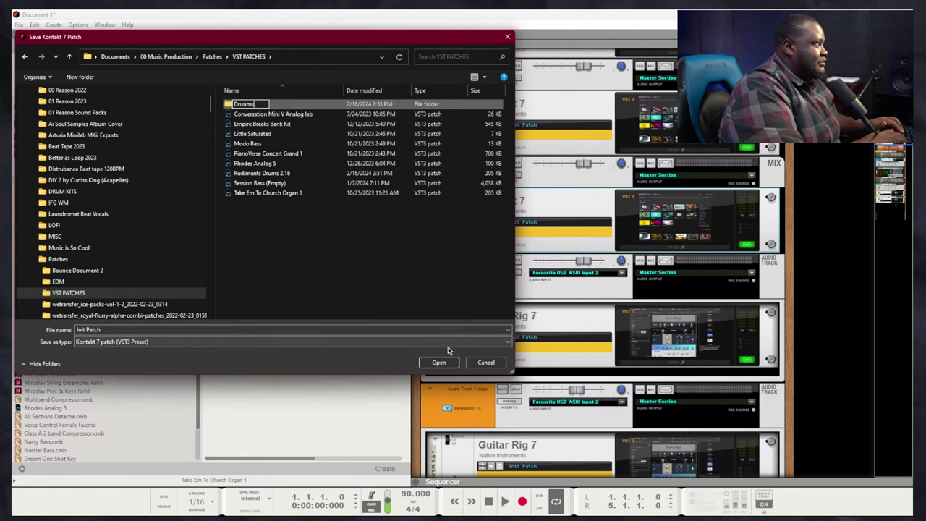
key("BackSpace")
key("BackSpace")
key("BackSpace")
key("BackSpace")
type("ums")
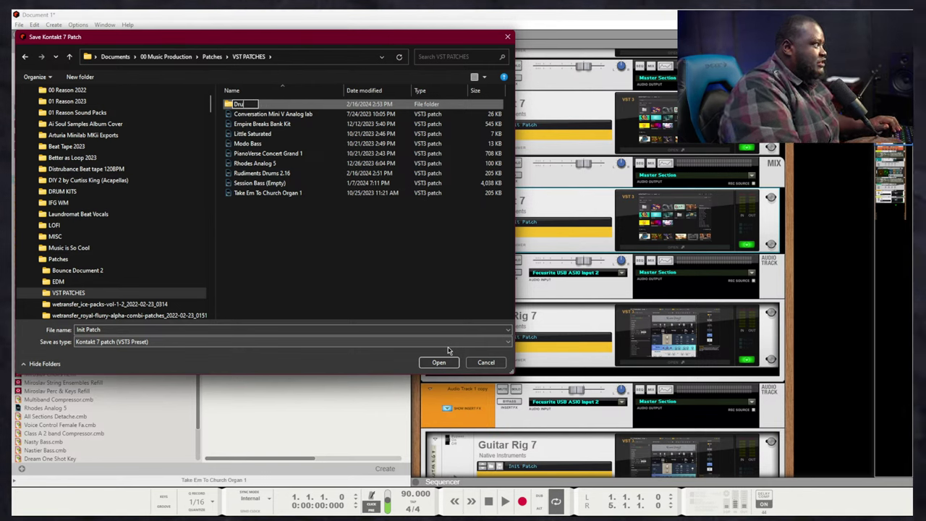
key("BackSpace")
key("BackSpace")
key("BackSpace")
key("BackSpace")
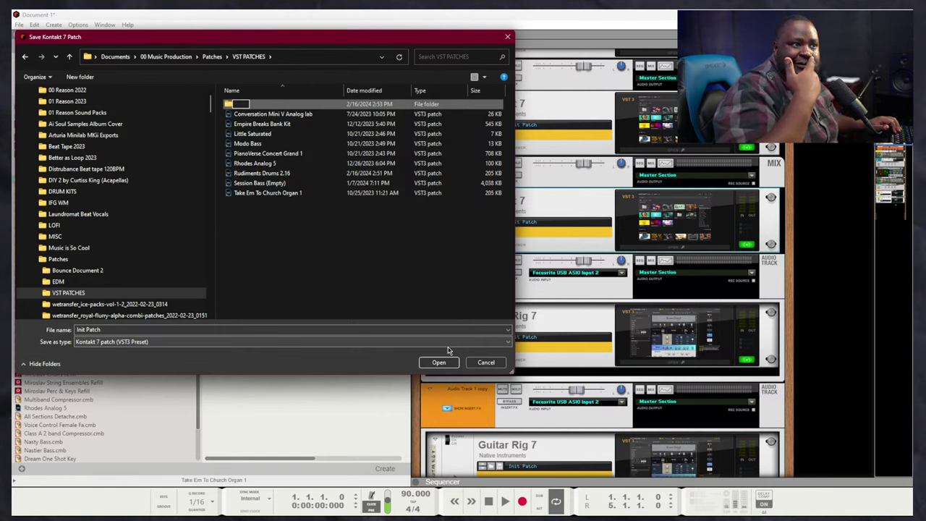
type("Rudm")
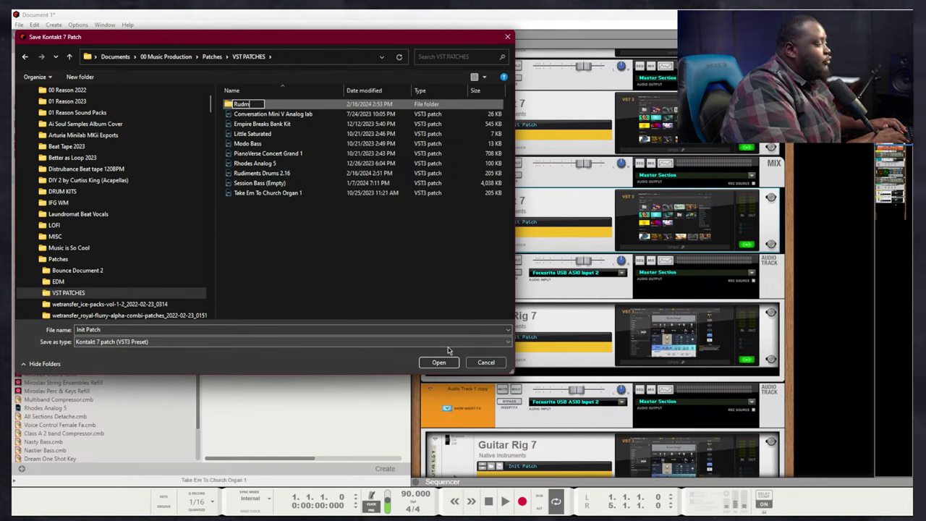
key("BackSpace")
type("iments")
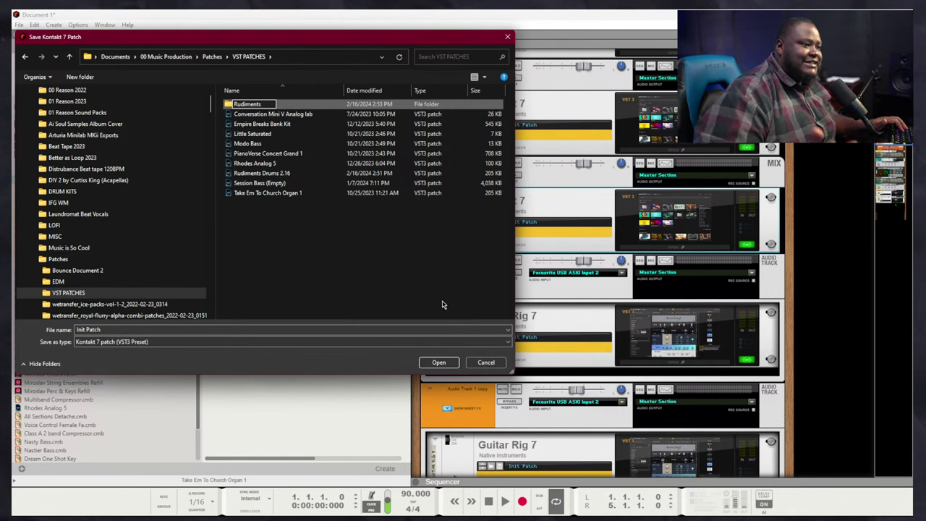
key("Return")
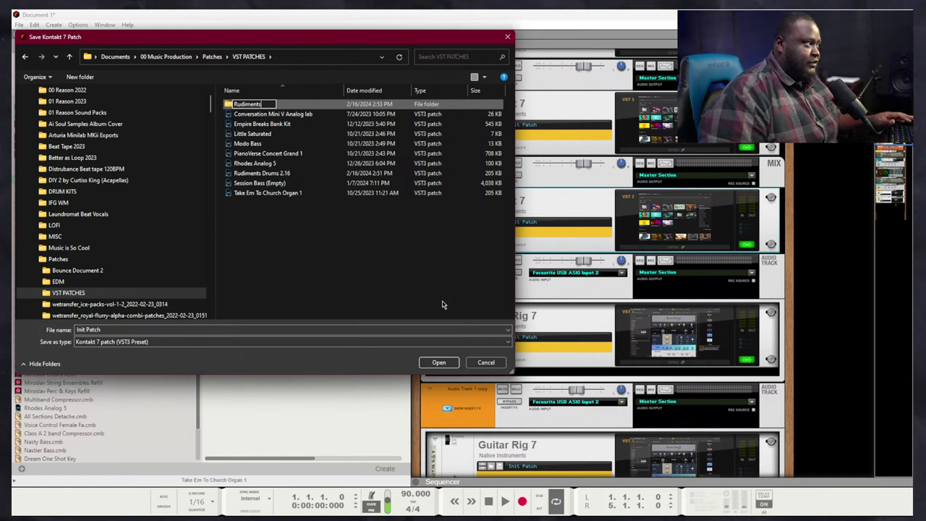
key("Return")
left_click(421, 270)
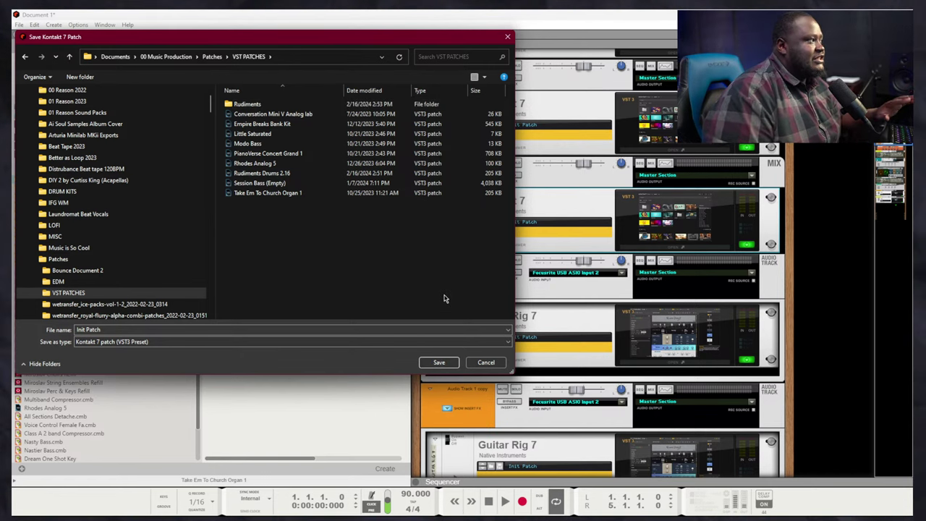
left_click(438, 362)
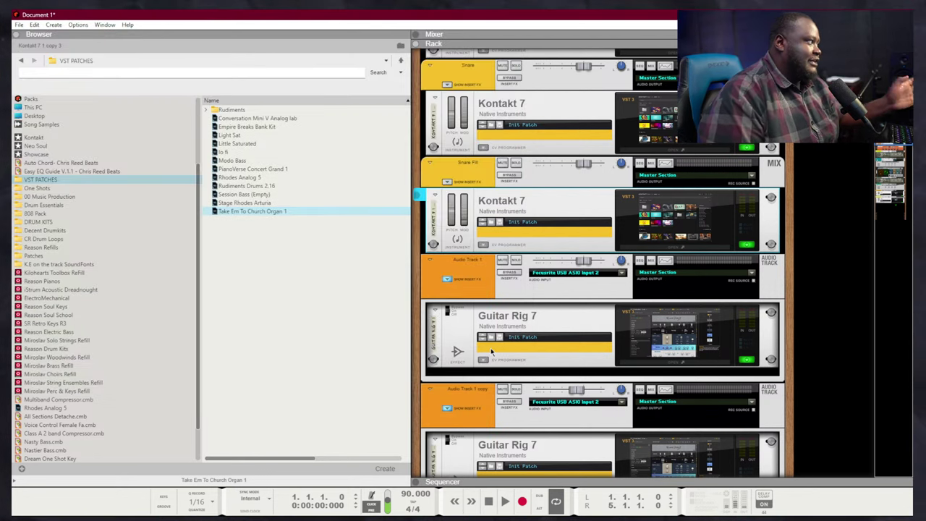
Show the Rudiments folder in Explorer, delete it and return to Reason
left_click(238, 109)
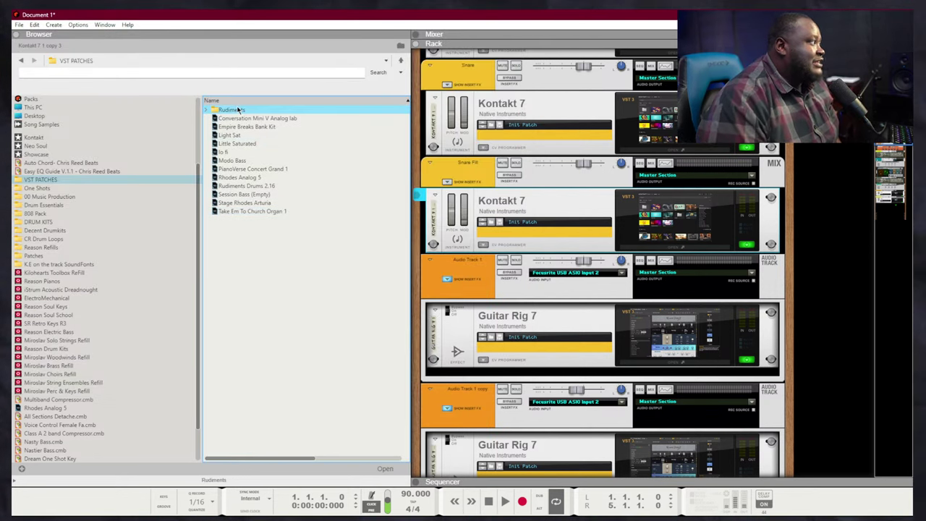
right_click(252, 113)
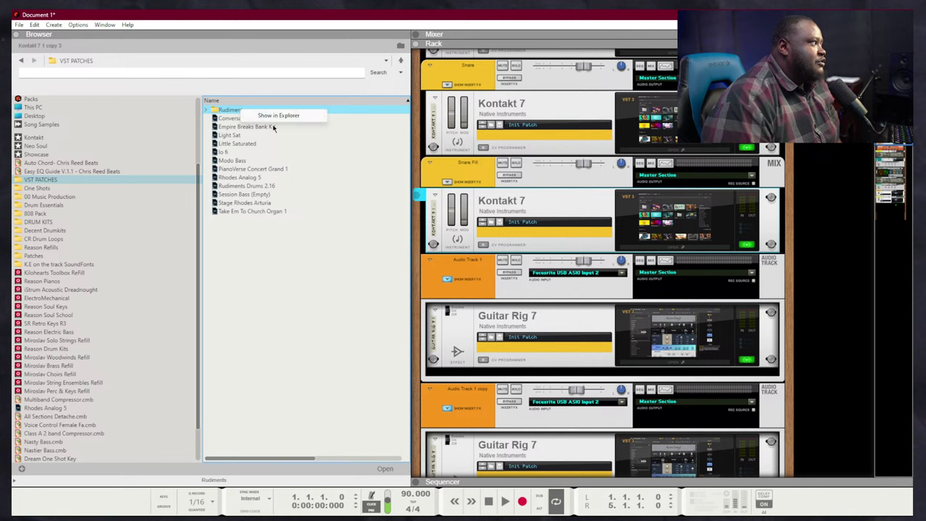
left_click(279, 116)
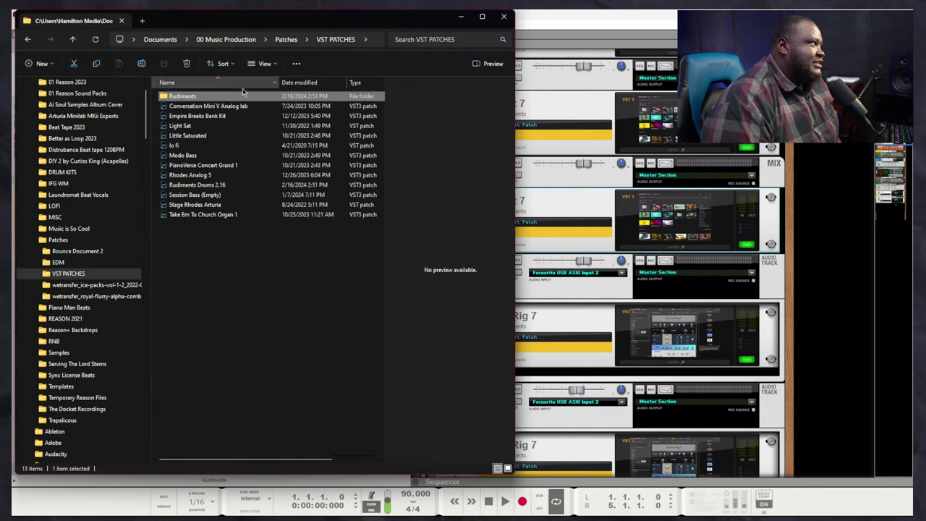
key("Delete")
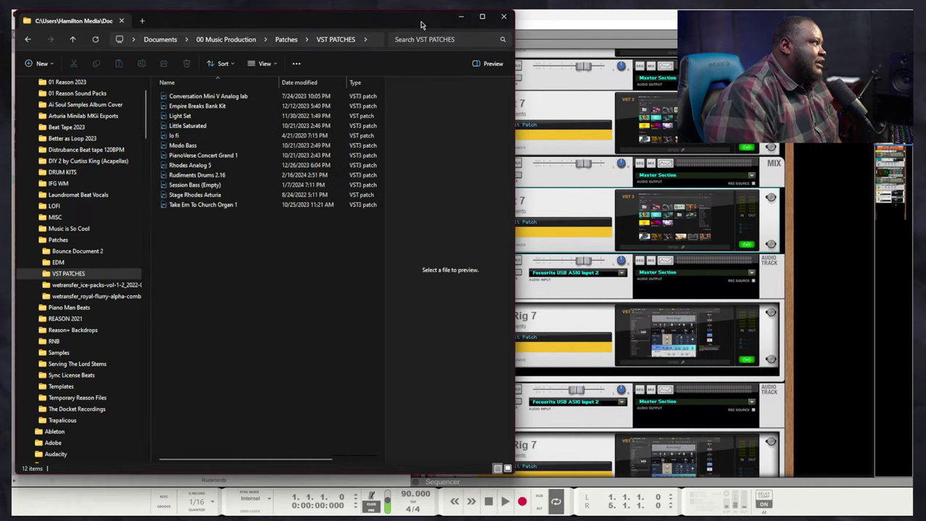
left_click(460, 16)
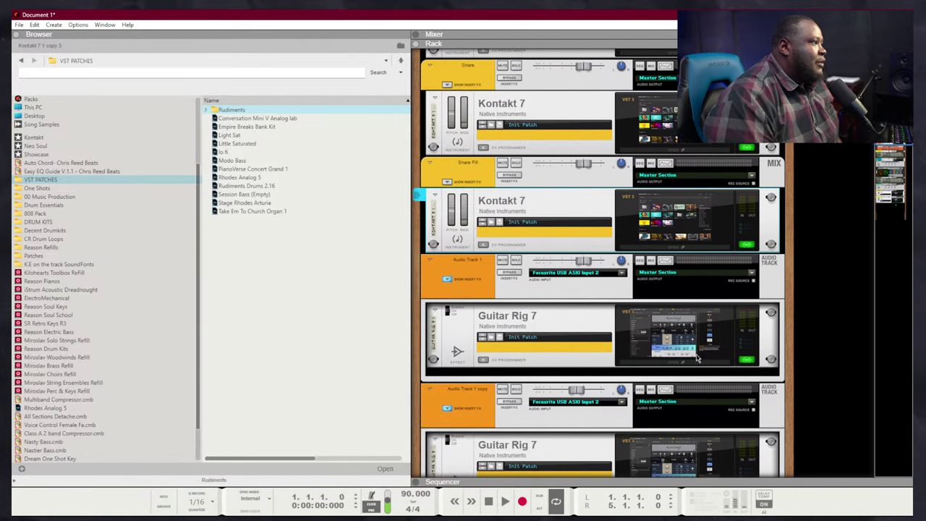
Load the patch PianoVerse Concert Grand 1 as a new instrument below Take Em To Church Organ 1 in the rack
scroll(697, 358, "down", 15)
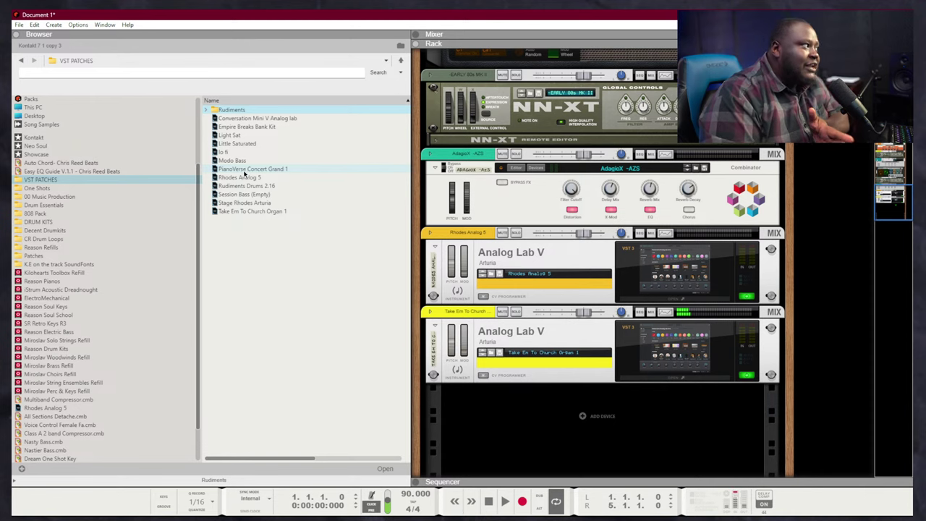
left_click_drag(246, 170, 628, 450)
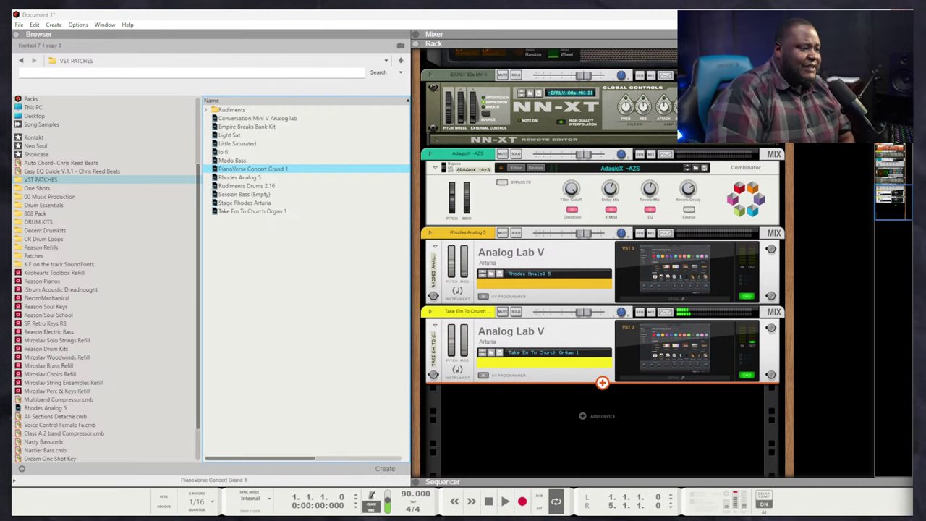
key("alt+Tab")
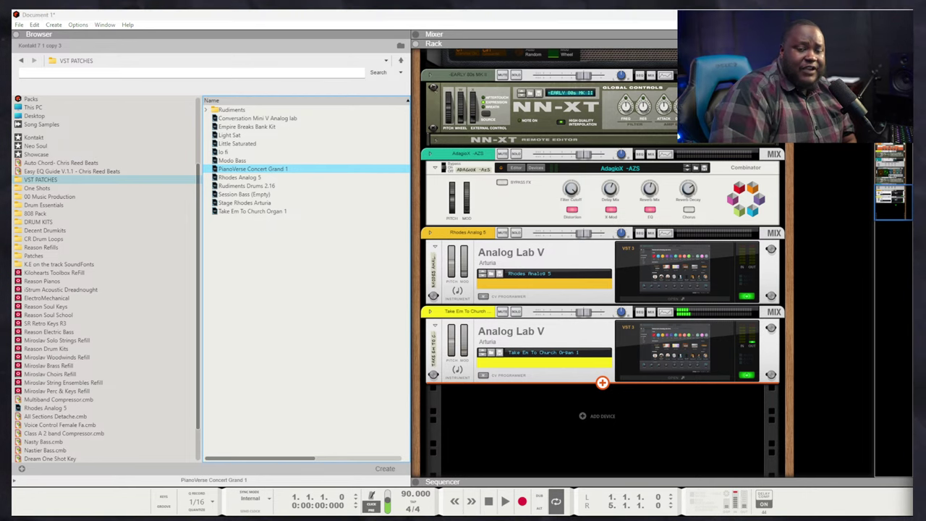
key("Return")
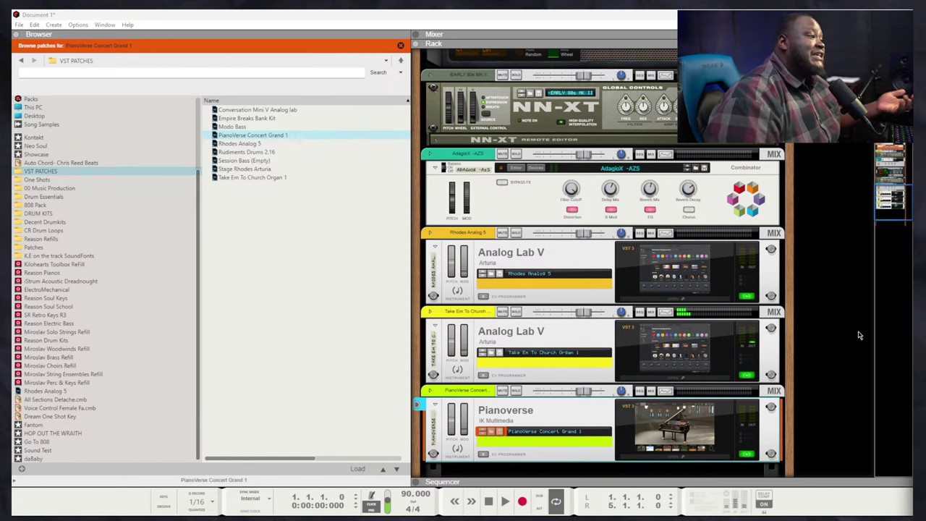
Insert the Light Sat effect patch on the PianoVerse Concert Grand 1 channel and open its plugin window
scroll(860, 332, "down", 3)
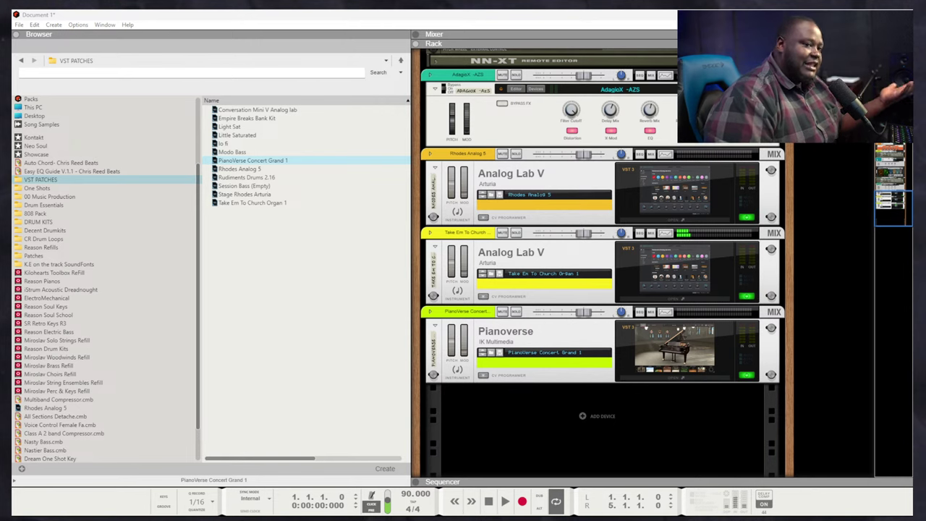
left_click(832, 339)
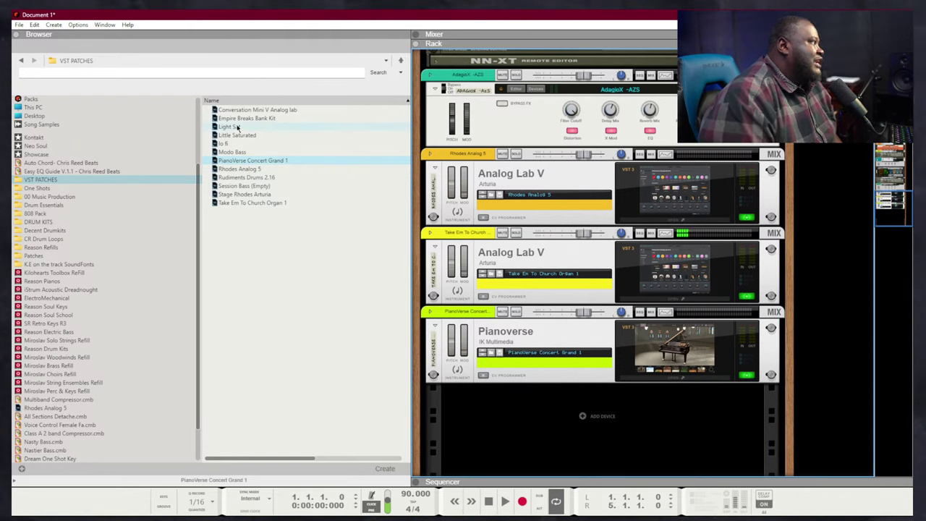
left_click(433, 312)
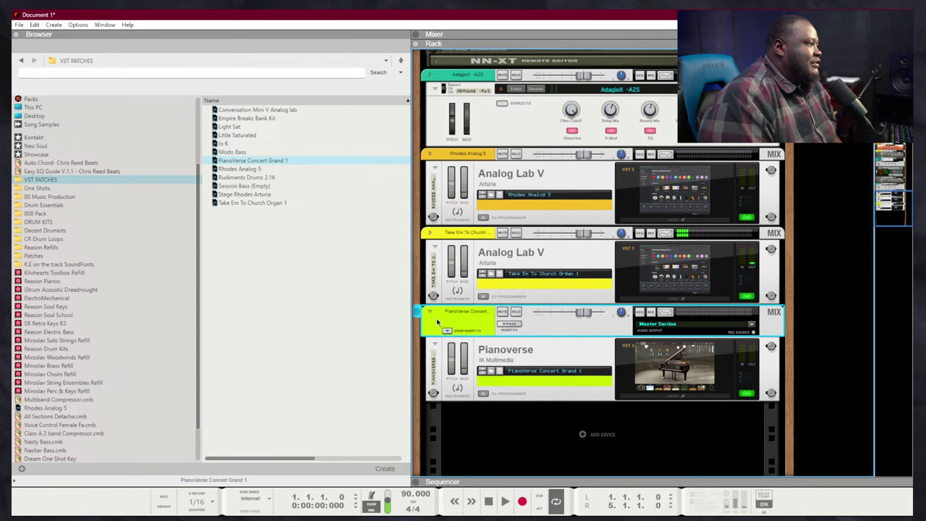
mouse_move(239, 128)
left_mouse_down()
mouse_move(588, 365)
mouse_move(591, 385)
left_mouse_up()
left_click(676, 334)
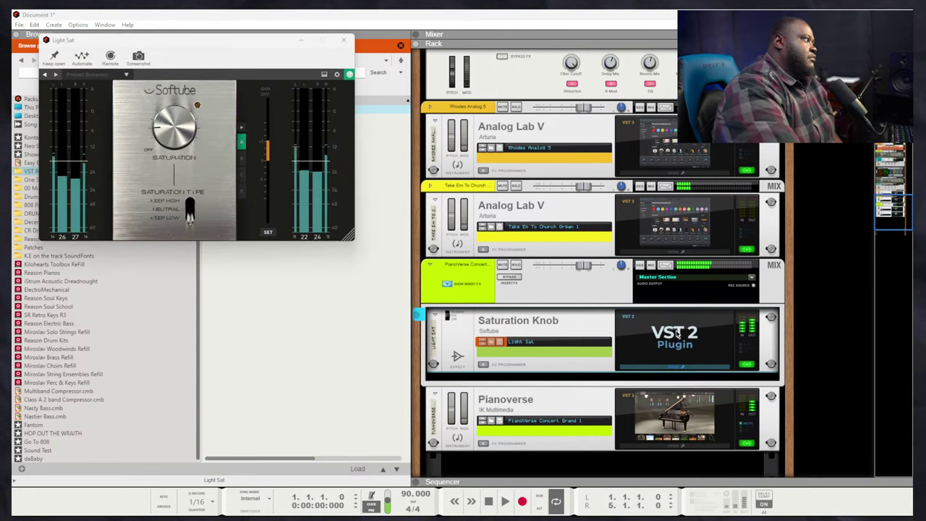
Turn up the saturation in the Light Sat plugin, close its window and delete the Saturation Knob device
left_click_drag(174, 130, 179, 87)
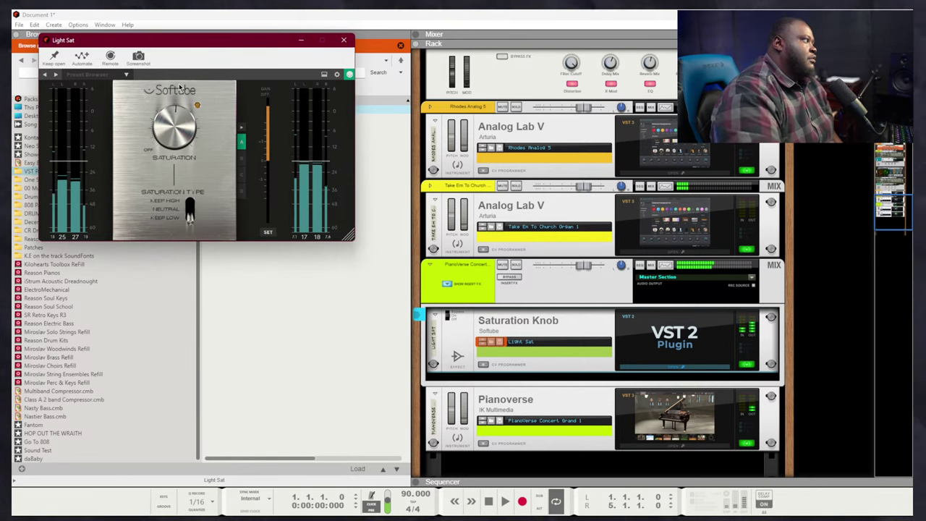
left_click(344, 39)
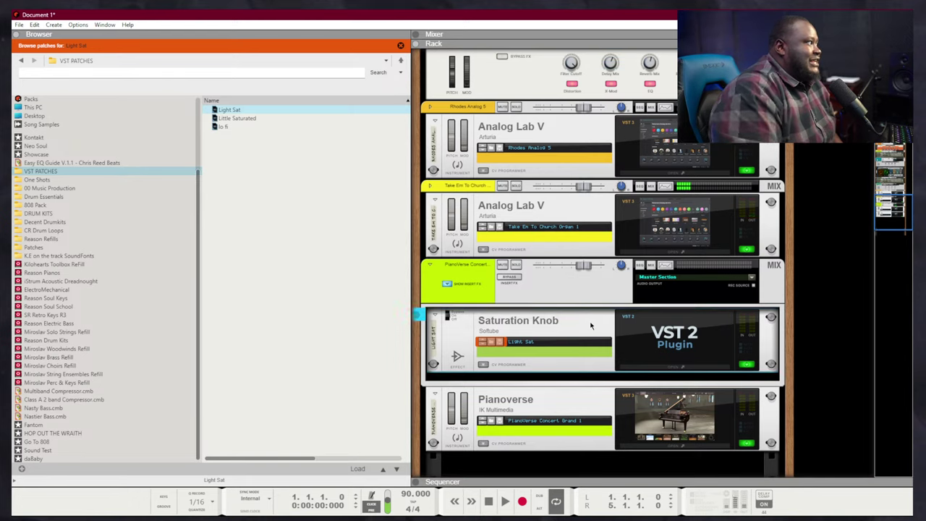
key("Delete")
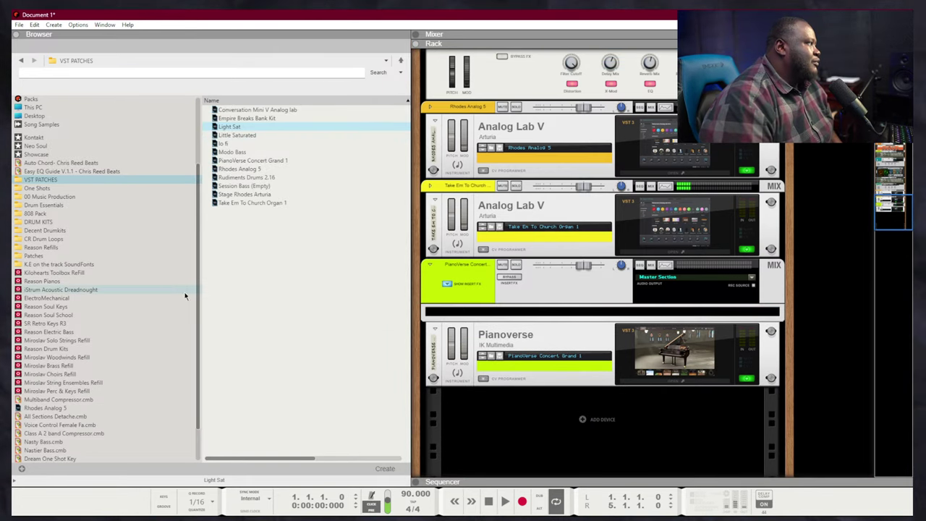
Remove the Rhodes Analog 5 shortcut from the browser's favorites list
scroll(188, 260, "down", 2)
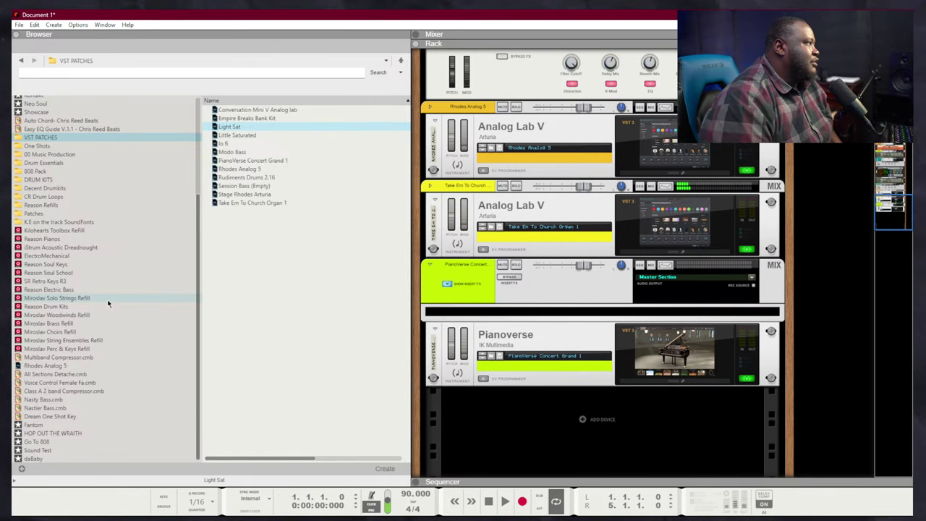
left_click(52, 368)
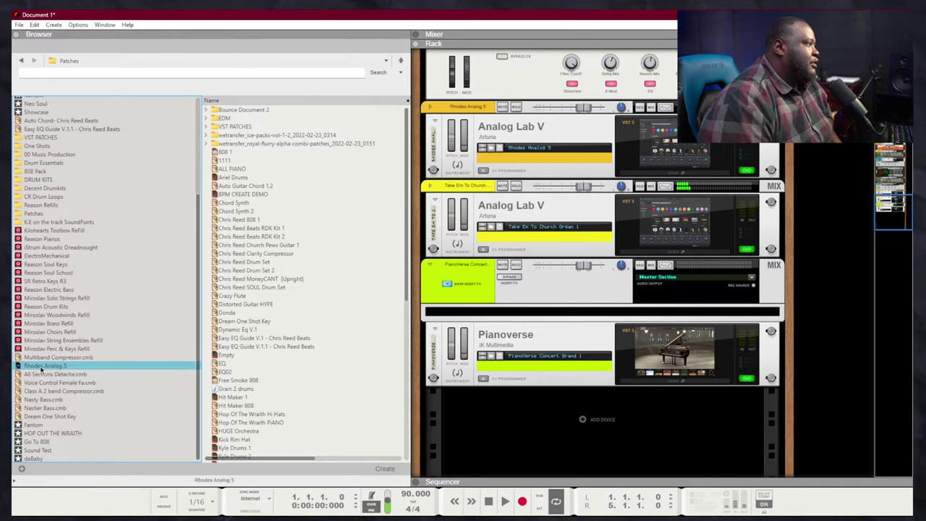
scroll(72, 326, "up", 3)
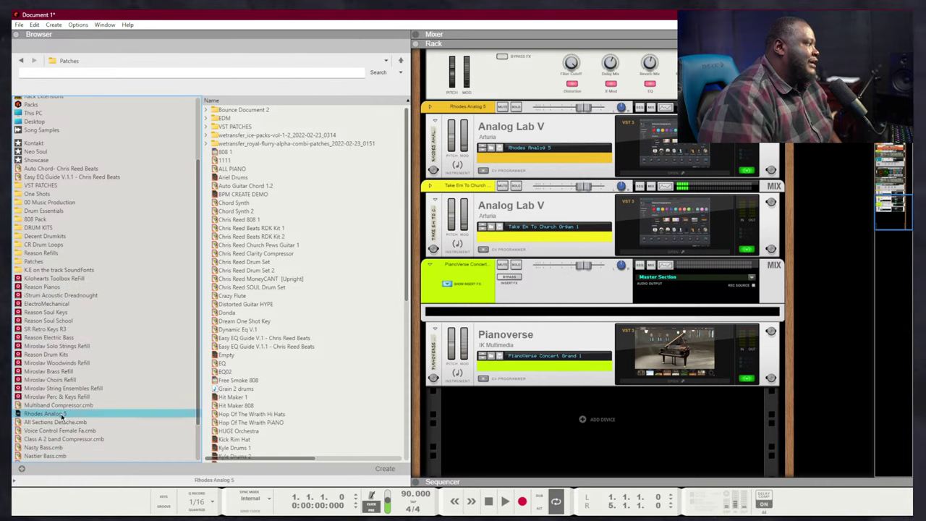
mouse_move(65, 413)
left_mouse_down()
mouse_move(91, 210)
mouse_move(81, 152)
mouse_move(50, 418)
left_mouse_up()
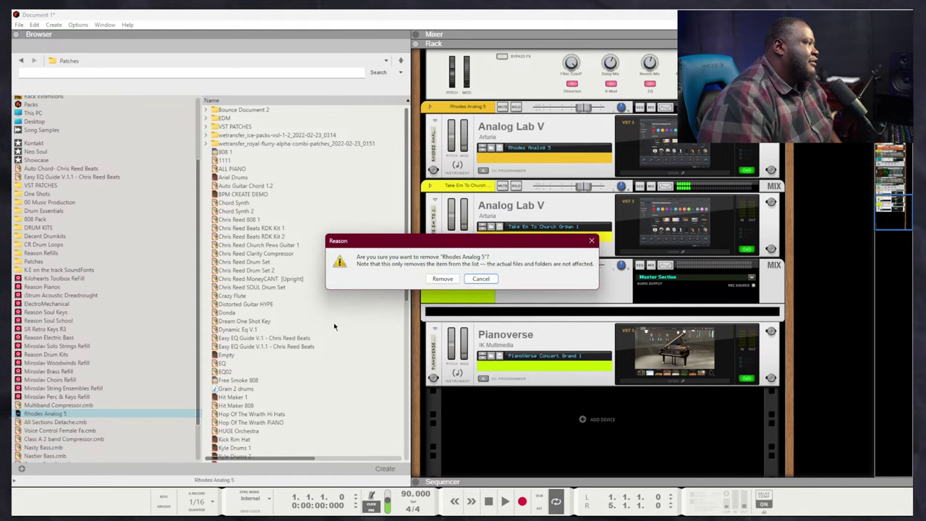
left_click(442, 279)
scroll(118, 258, "up", 4)
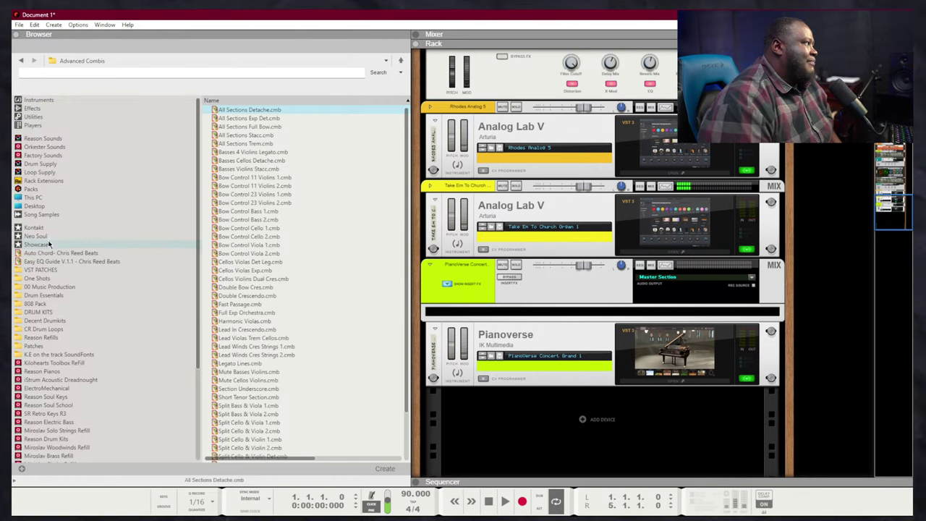
Insert the lo fi patch from VST PATCHES on the PianoVerse Concert Grand 1 channel and open its Vinyl plugin window
left_click(41, 269)
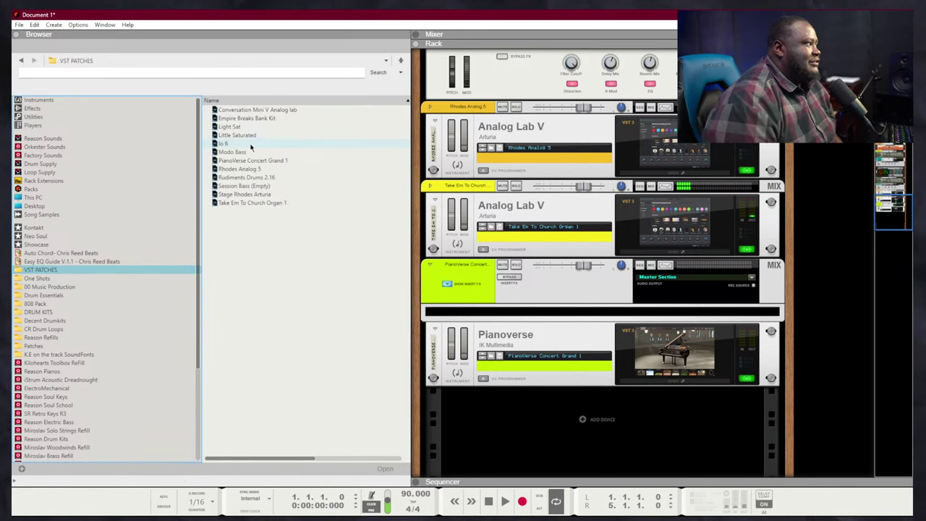
left_click_drag(251, 147, 605, 319)
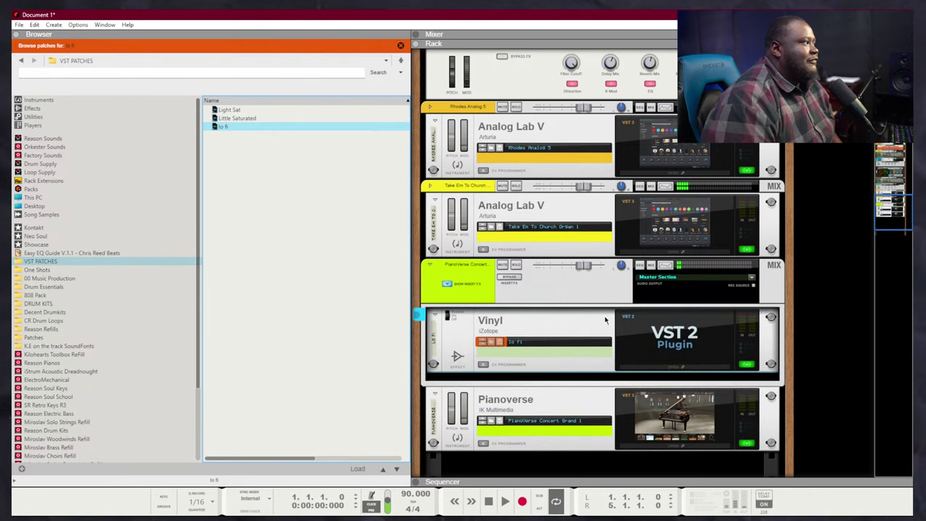
left_click(702, 355)
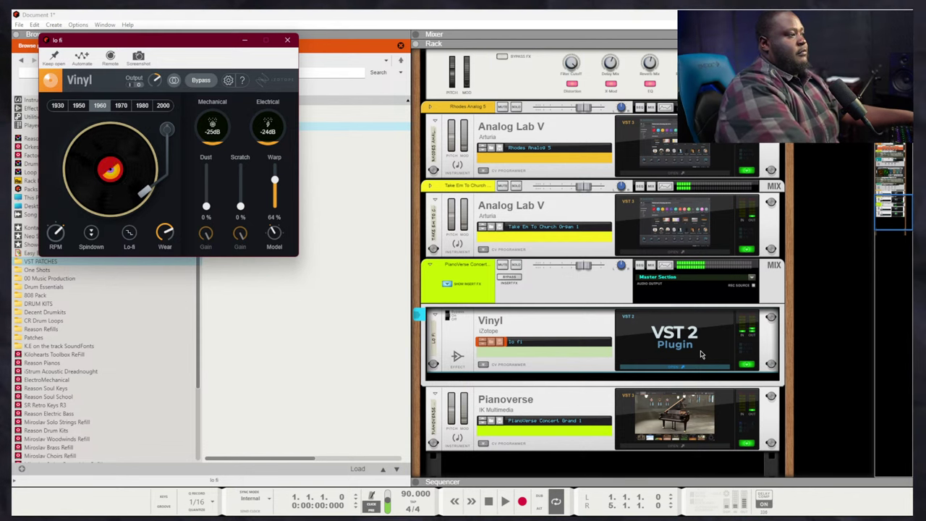
Lower Vinyl's Warp to 30 %, close the plugin window, end patch browsing and delete the Vinyl device
left_click_drag(275, 179, 275, 197)
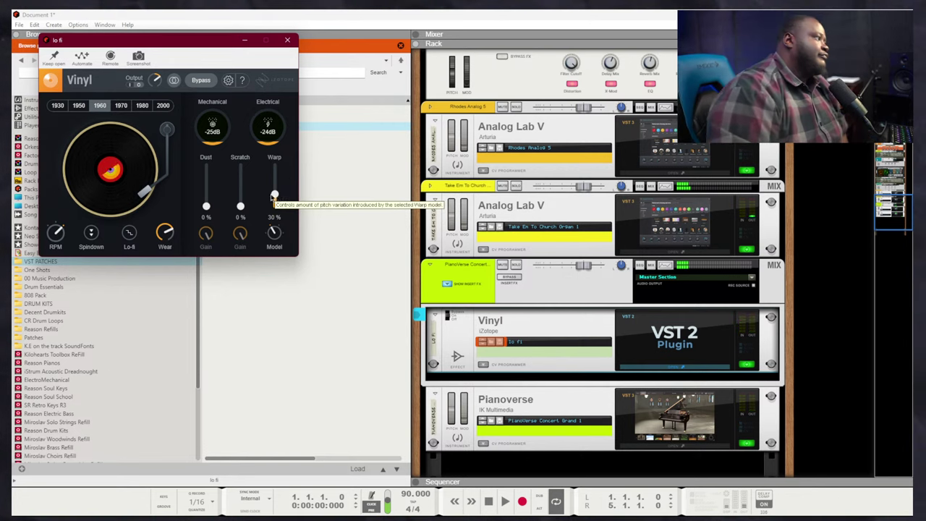
left_click(286, 40)
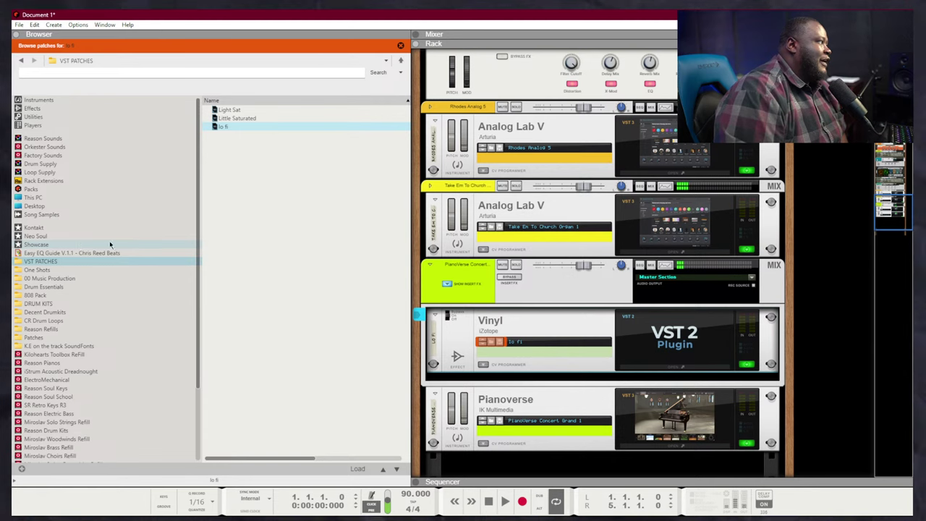
left_click(399, 46)
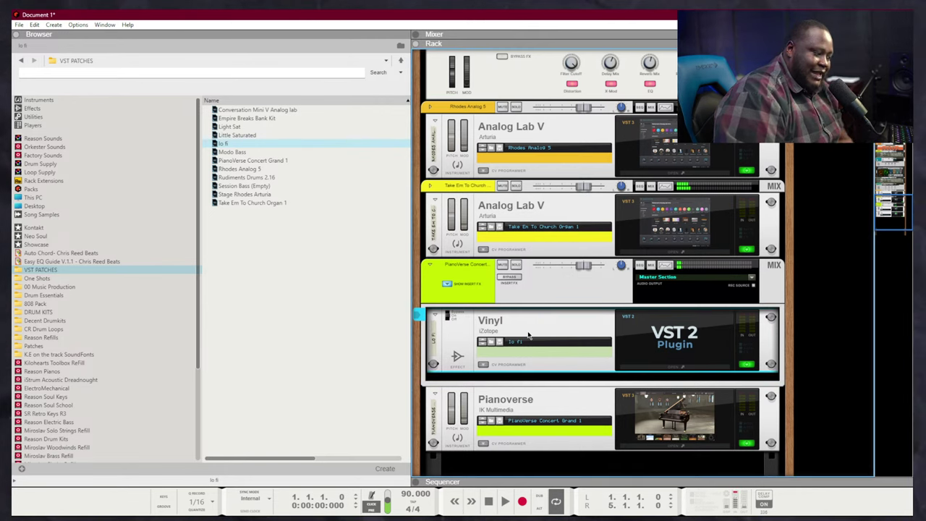
key("Delete")
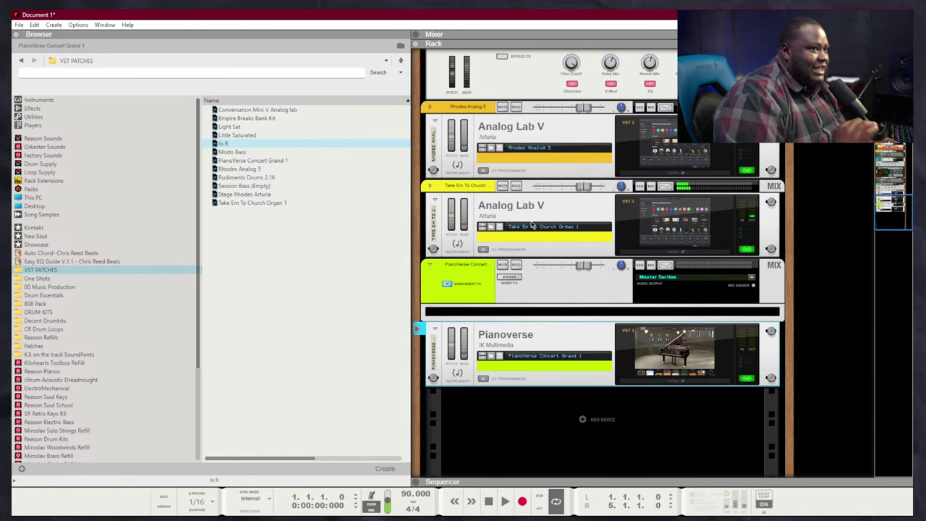
Delete the PianoVerse Concert Grand 1 and Take Em To Church Organ 1 instruments together with their channels
key("Delete")
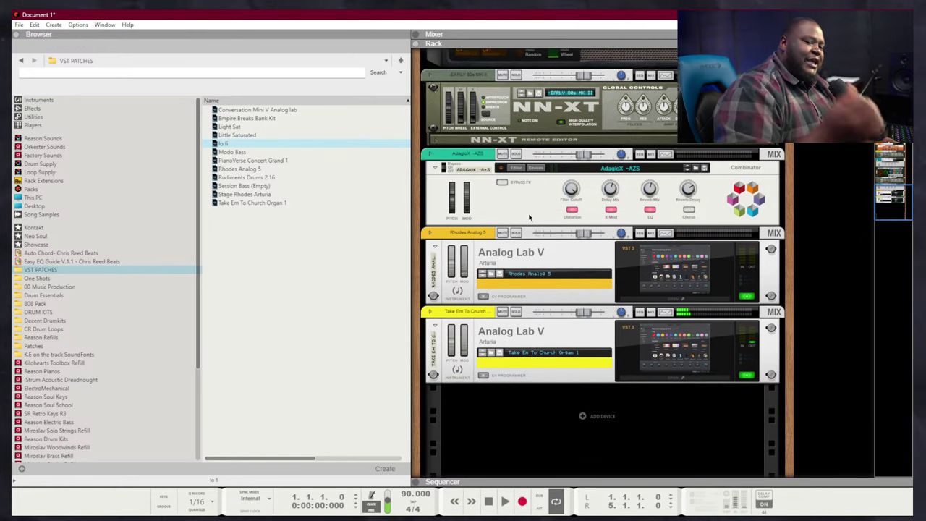
left_click(530, 334)
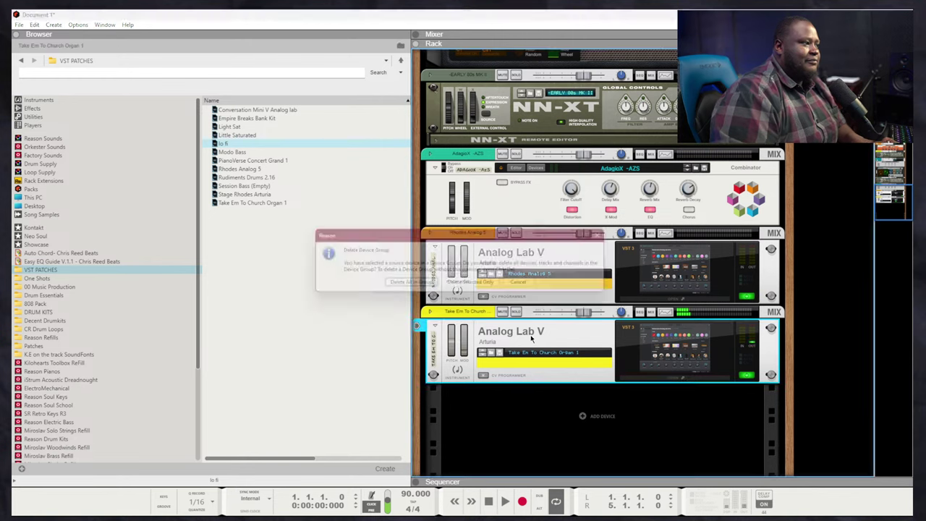
key("Delete")
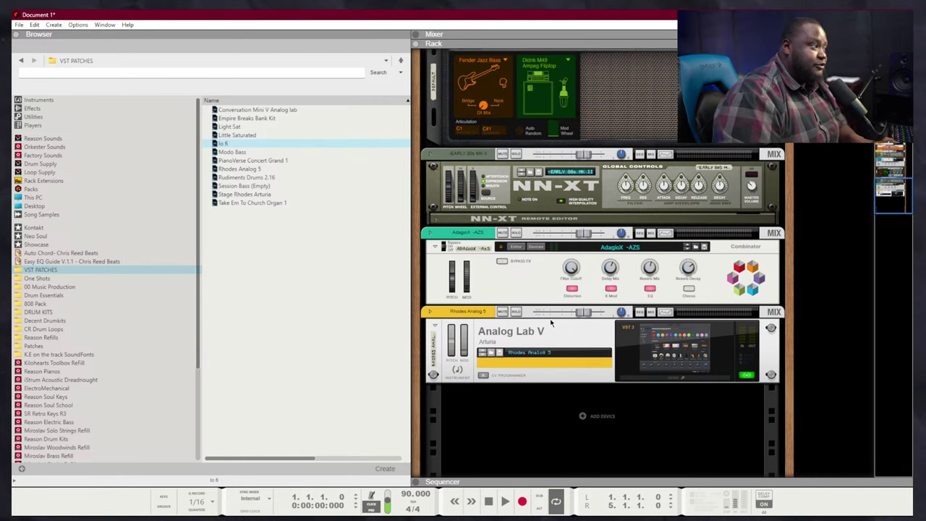
Hide the Master Section's insert effects in the rack and bypass them
scroll(550, 323, "down", 5)
scroll(550, 323, "up", 15)
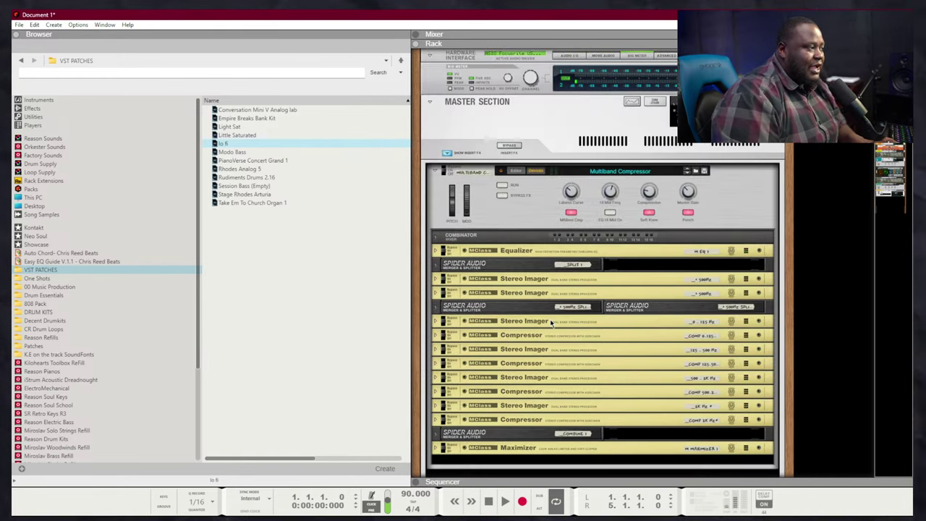
left_click(450, 153)
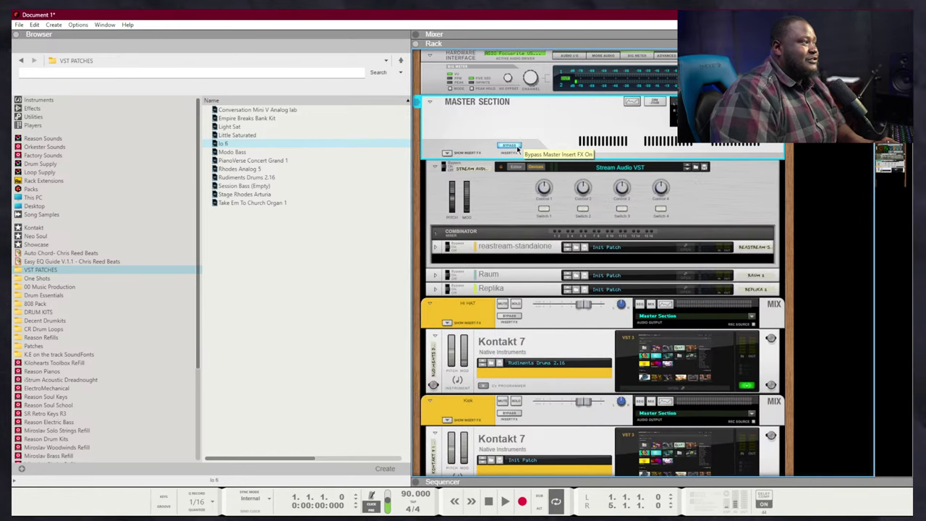
Show the current song's sequencer and create a new document
key("F7")
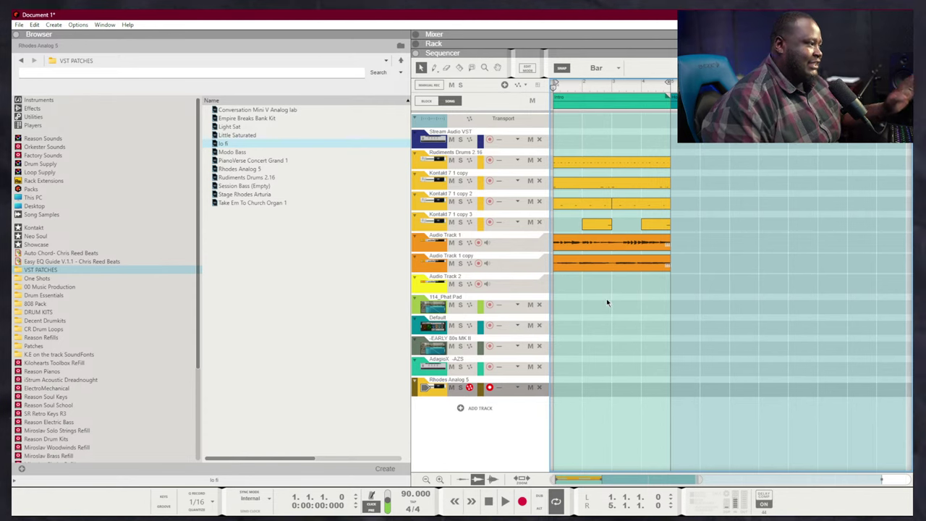
left_click(23, 26)
left_click(33, 37)
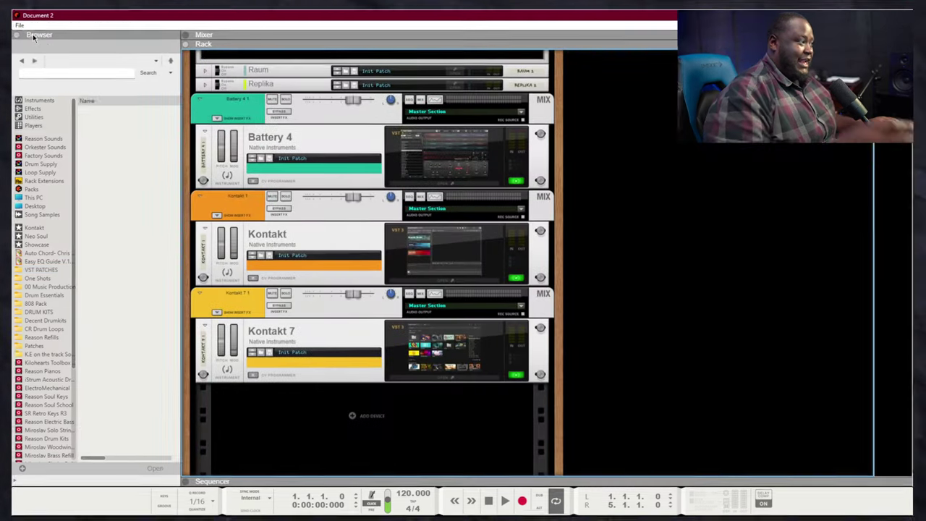
Look over the new document's rack from the Master Section down to Kontakt 7 and select the Kontakt device
scroll(339, 177, "up", 5)
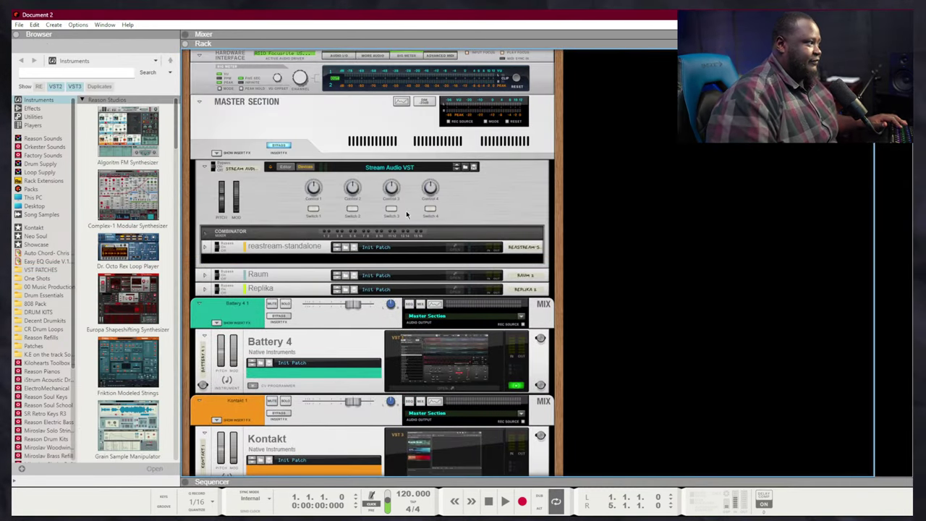
scroll(405, 216, "down", 4)
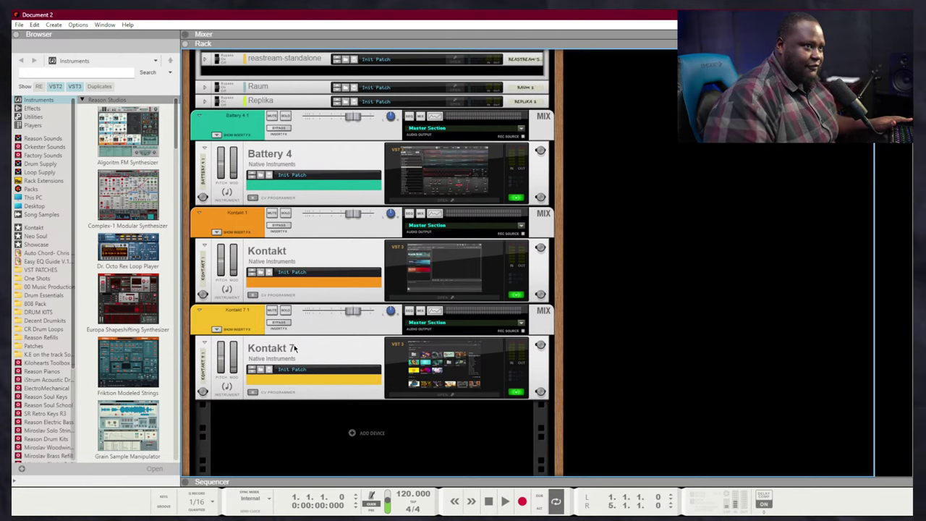
left_click(318, 271)
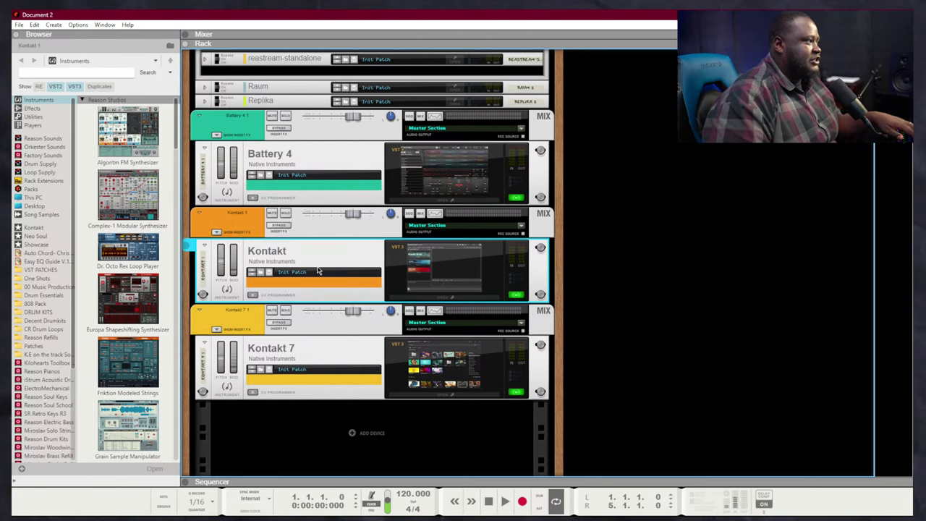
Show the sequencer of the new document and check the Enable Blocks option without changing it
key("F7")
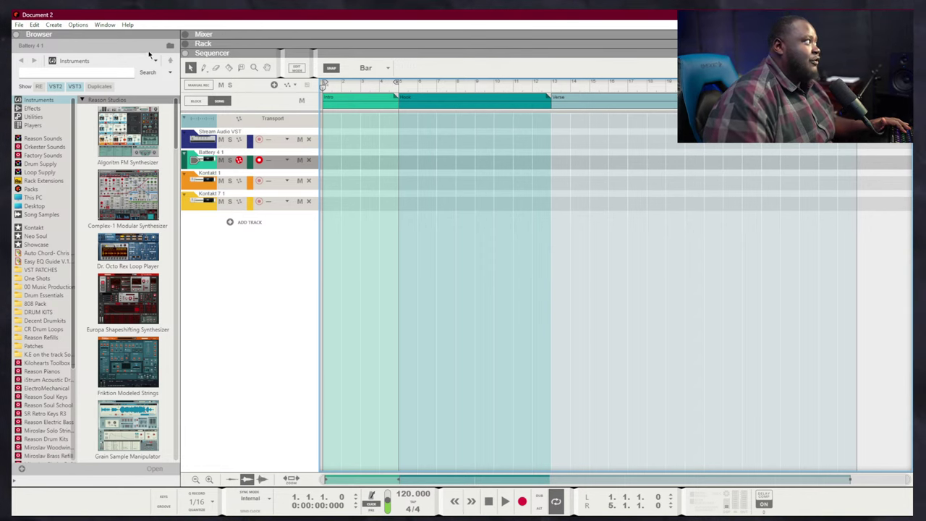
left_click(78, 25)
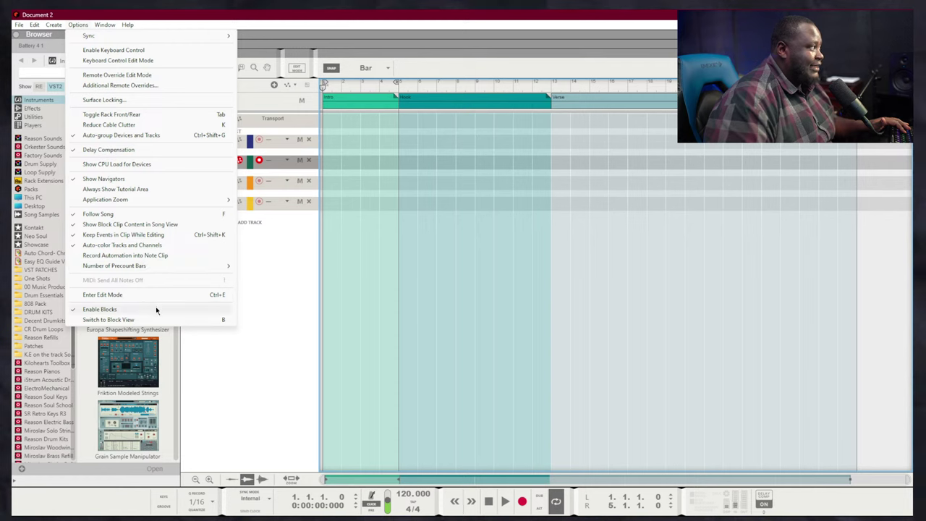
left_click(485, 277)
Open the Intro block in Block view and return to Song view
left_click(357, 98)
double_click(358, 99)
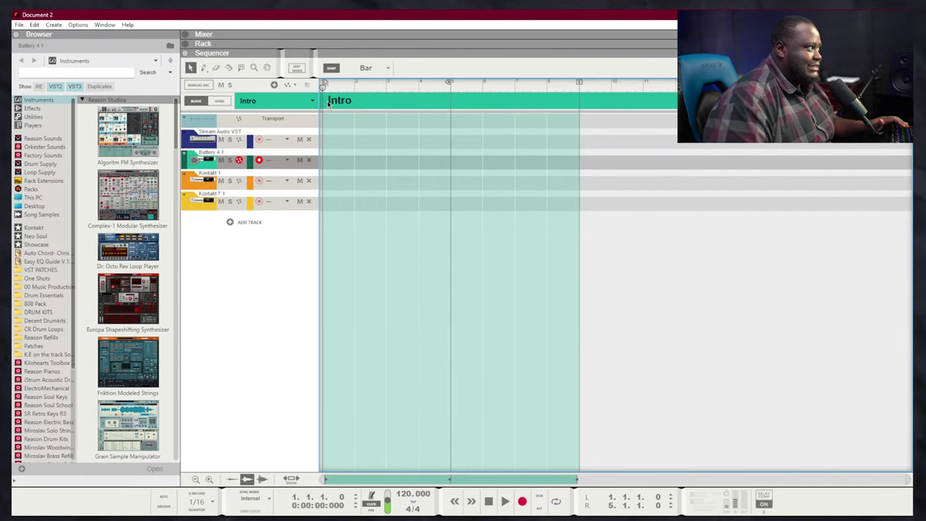
left_click(226, 102)
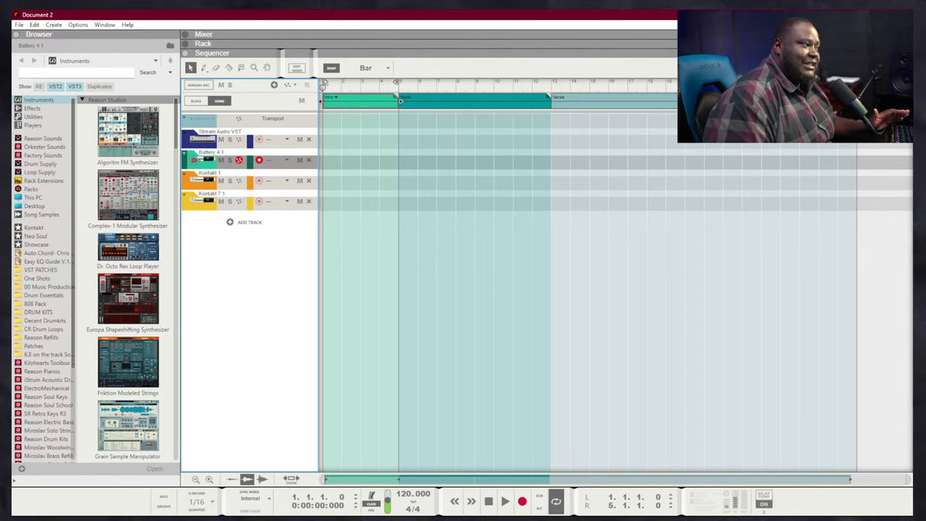
Select the Hook, Intro and Verse blocks in turn to inspect their position and length in the song
left_click(415, 97)
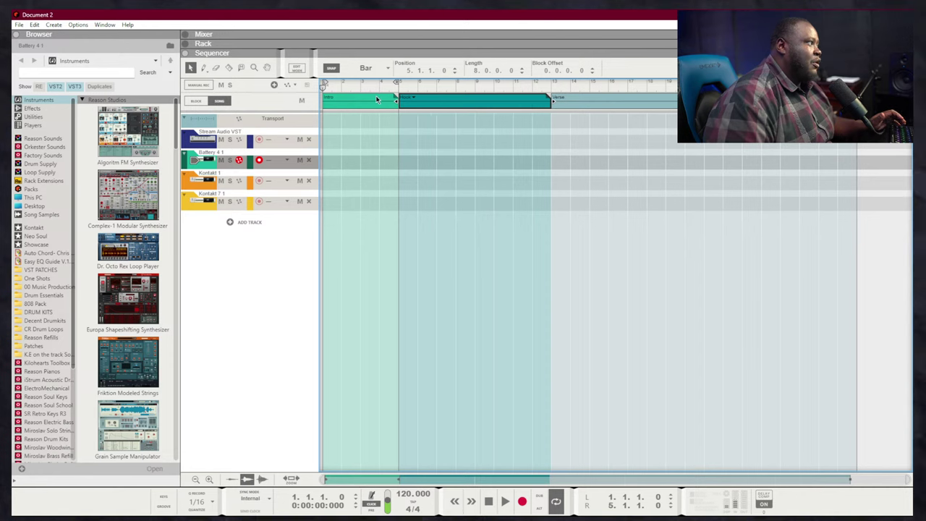
left_click(380, 97)
left_click(575, 102)
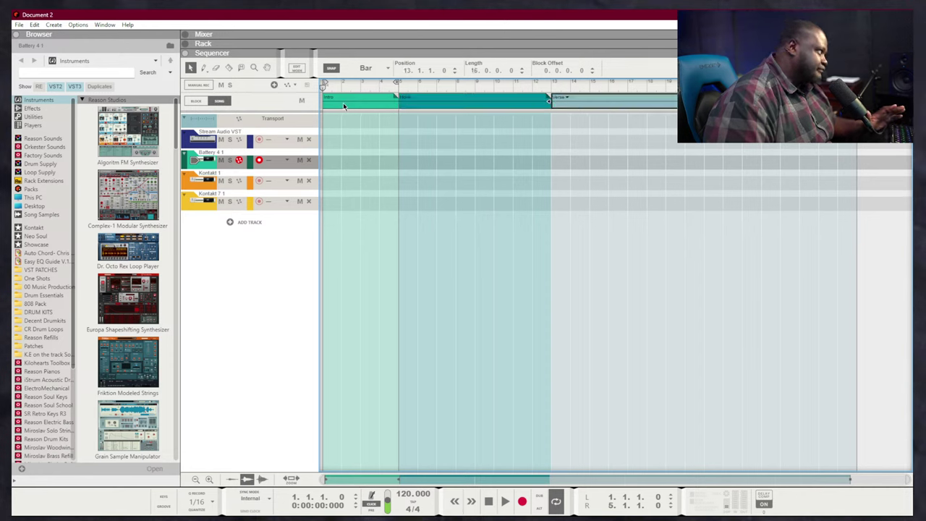
Move the loop locators to span the Hook block, from bar 5 to bar 13
left_click(344, 104)
left_click(361, 127)
left_click_drag(355, 83, 321, 110)
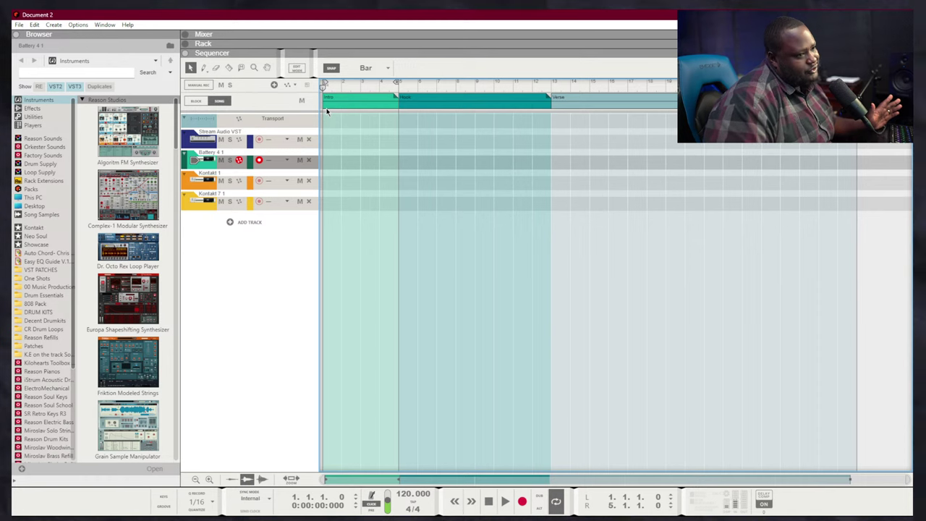
left_click_drag(396, 82, 551, 81)
left_click_drag(323, 81, 399, 83)
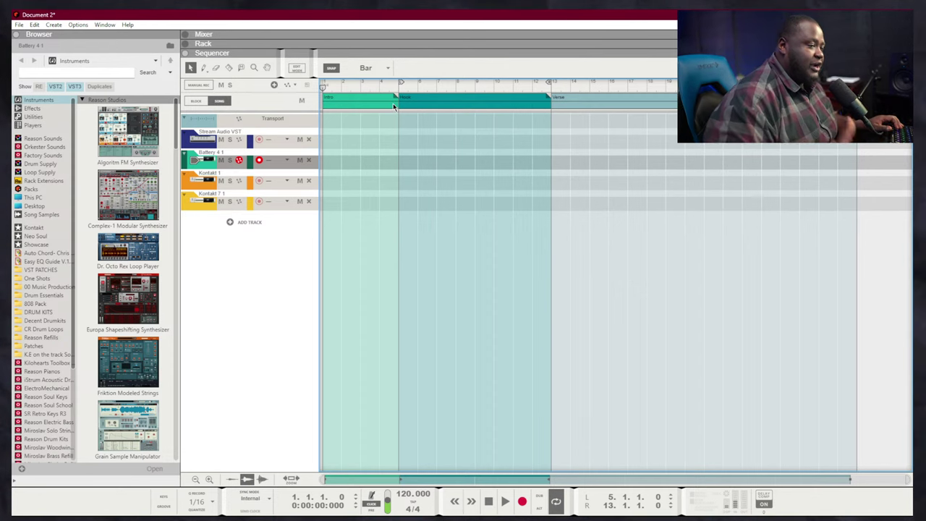
Select the Kontakt 1 track, look over the library list in its plug-in window and return to the sequencer
left_click(258, 183)
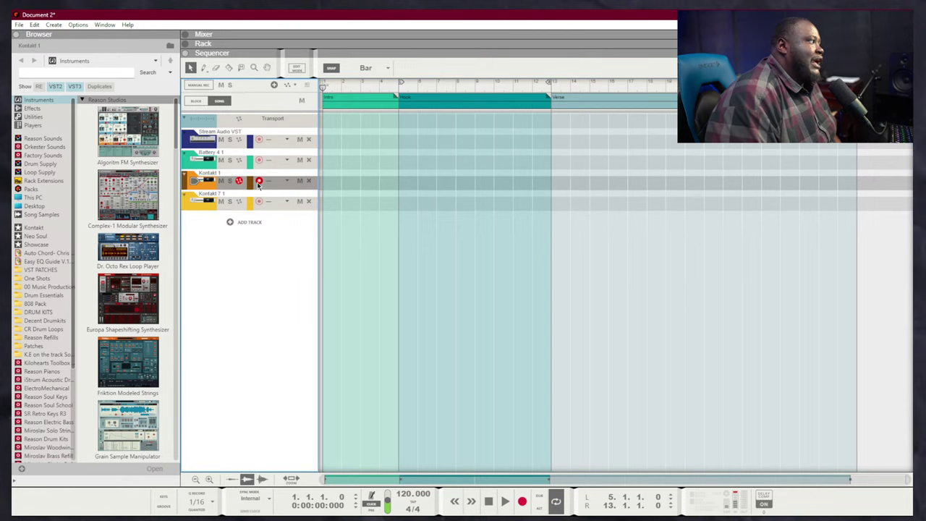
key("F6")
scroll(337, 138, "up", 1)
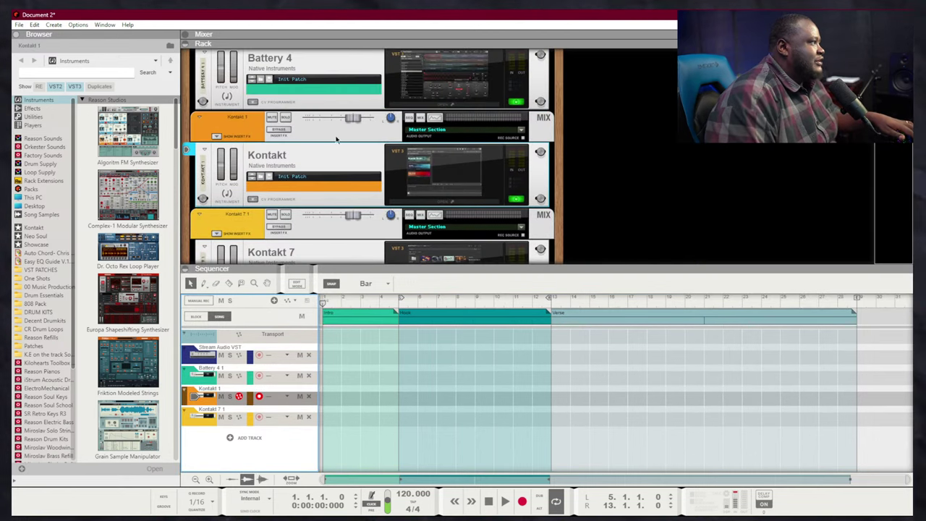
left_click(415, 167)
left_click(416, 169)
scroll(194, 246, "down", 2)
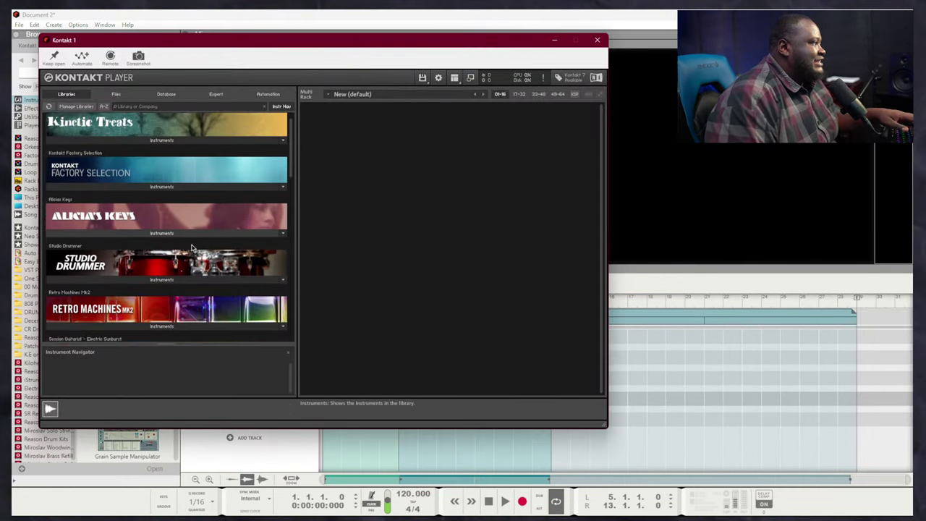
key("F7")
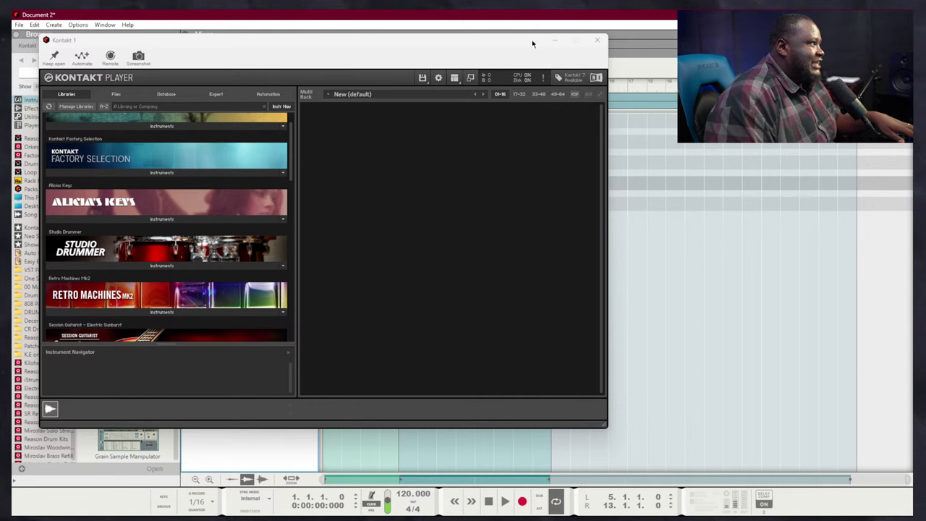
left_click(552, 41)
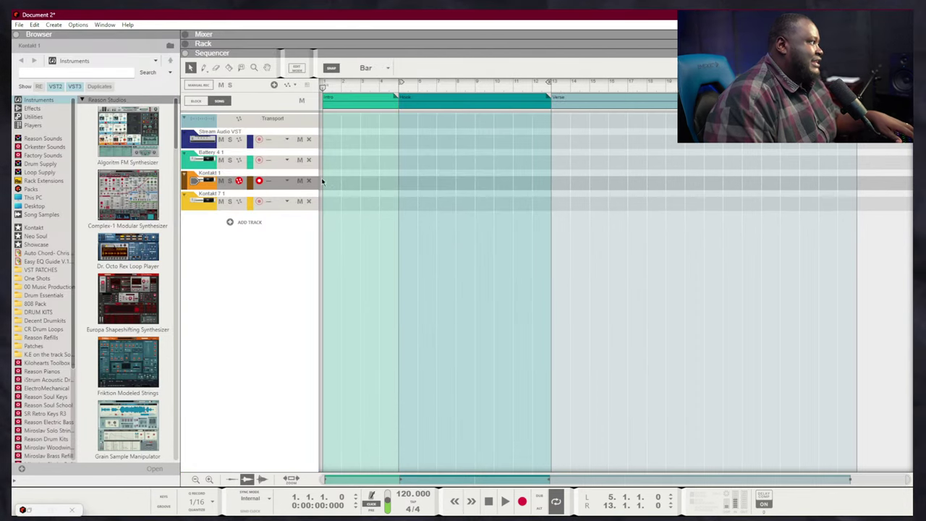
Load the Alicias Keys instrument from the library list into the rack's Kontakt device
key("F6")
key("F6")
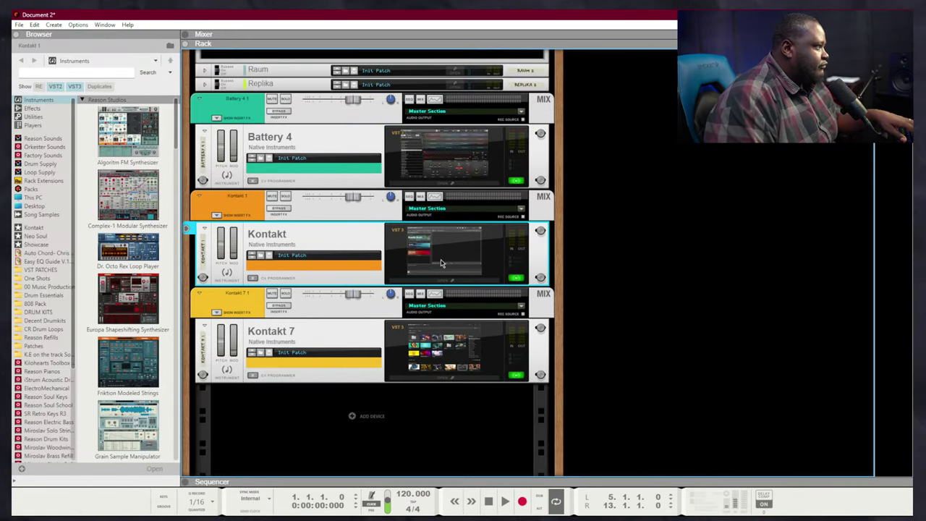
left_click(440, 261)
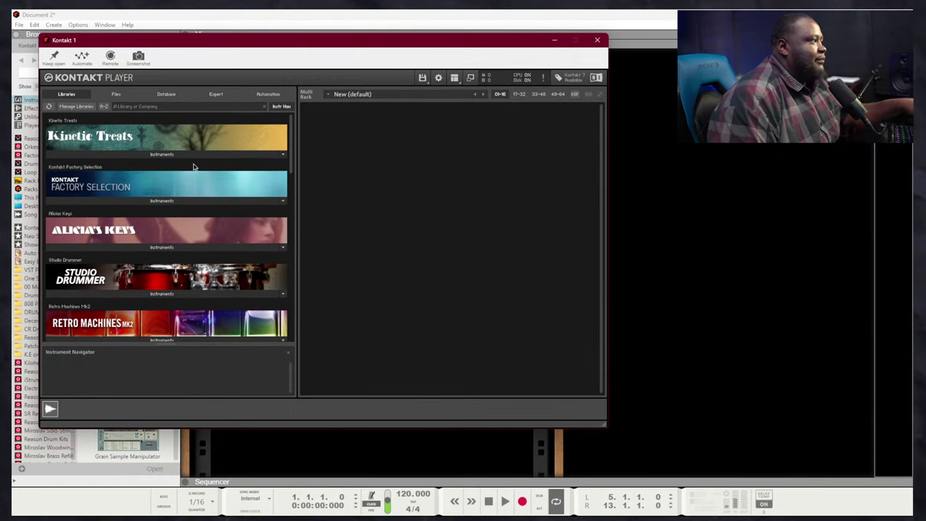
left_click(152, 247)
left_click_drag(129, 263, 402, 224)
left_click_drag(454, 271, 454, 271)
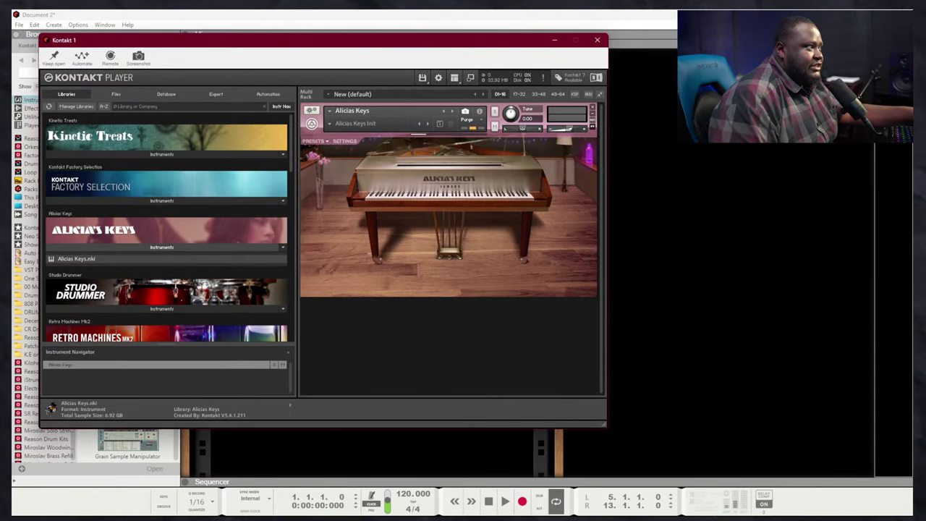
Switch the Alicias Keys instrument to the Big Studio snapshot and close the plug-in window
left_click(330, 125)
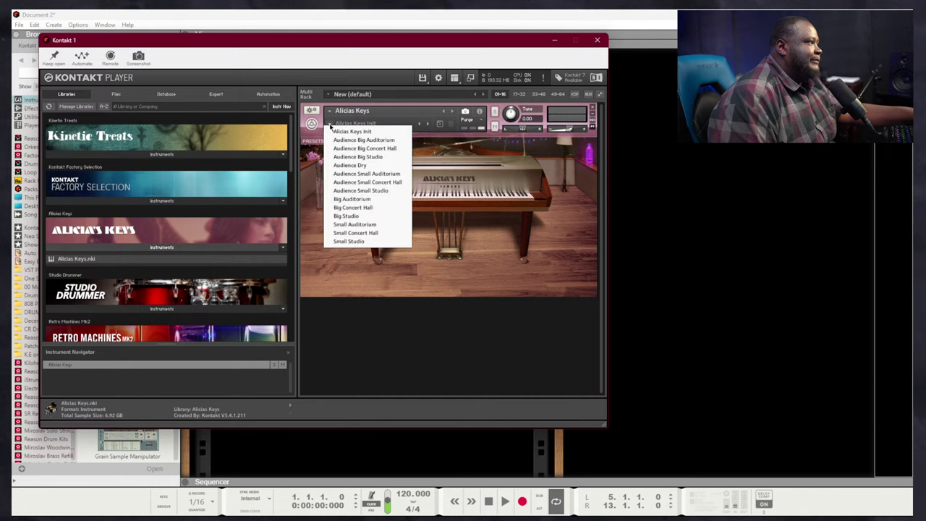
left_click(382, 215)
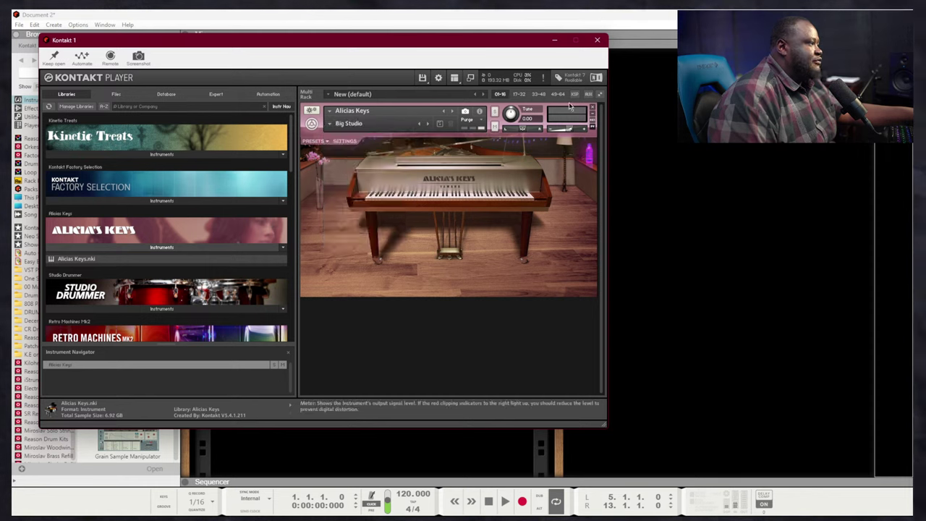
left_click(597, 41)
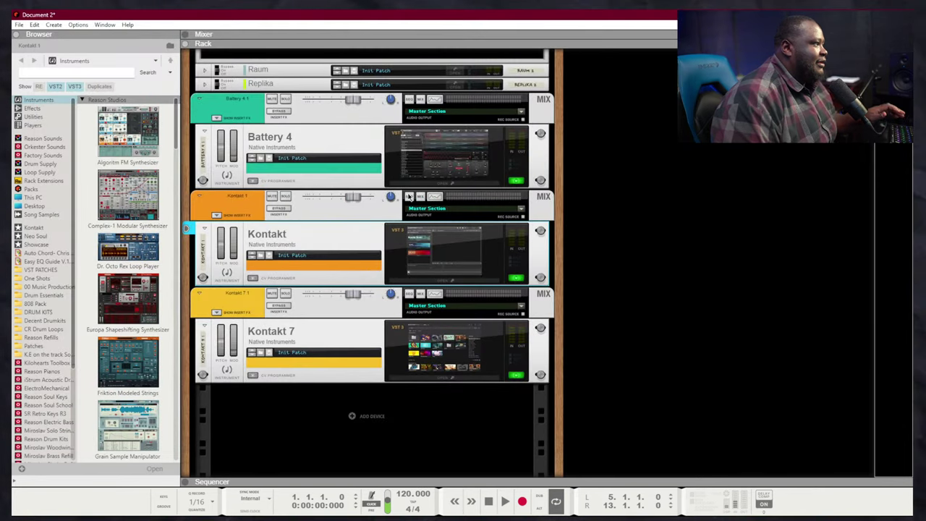
Start saving the Kontakt device's patch and enter Alicia Keys SuperBowl as its file name
left_click(271, 258)
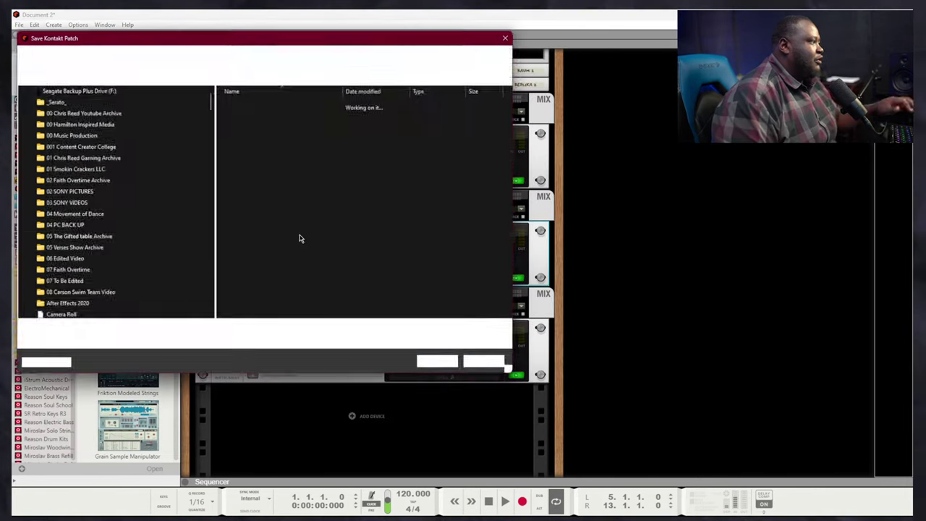
key("super")
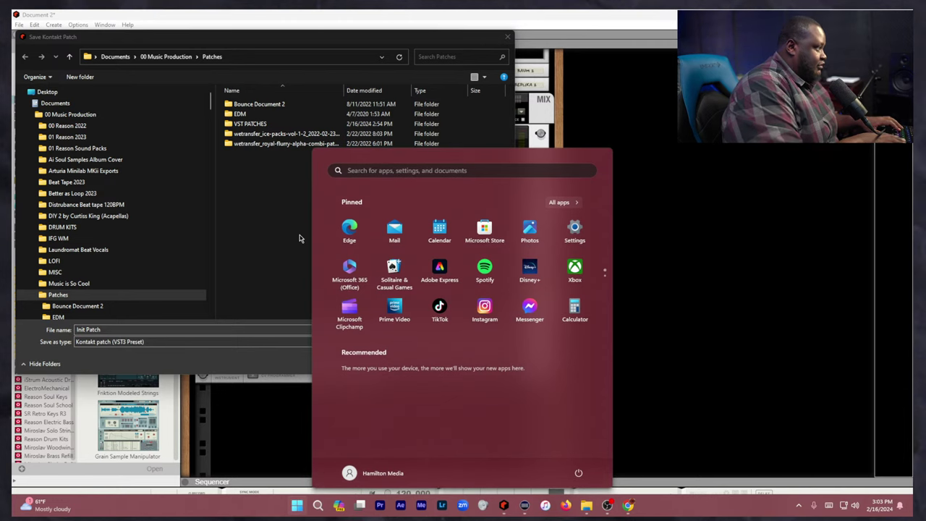
left_click(248, 277)
left_click(194, 330)
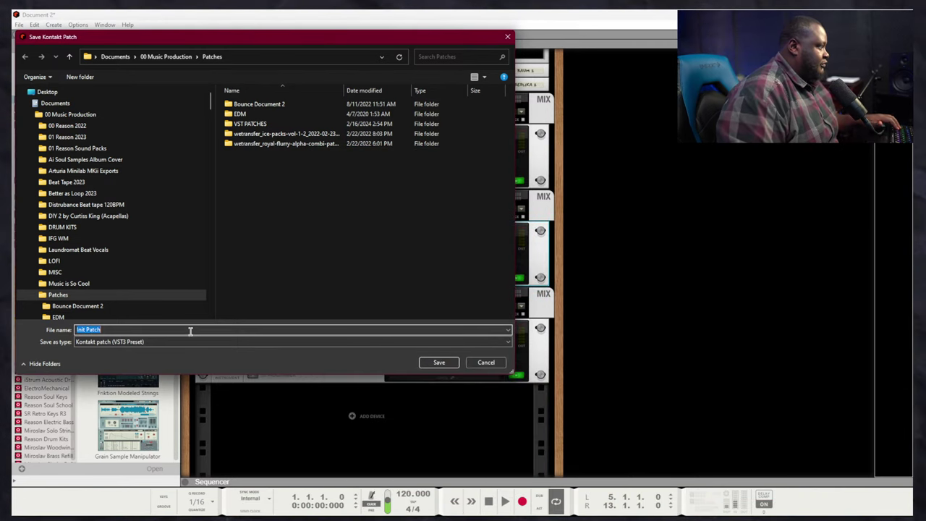
type("Alicia")
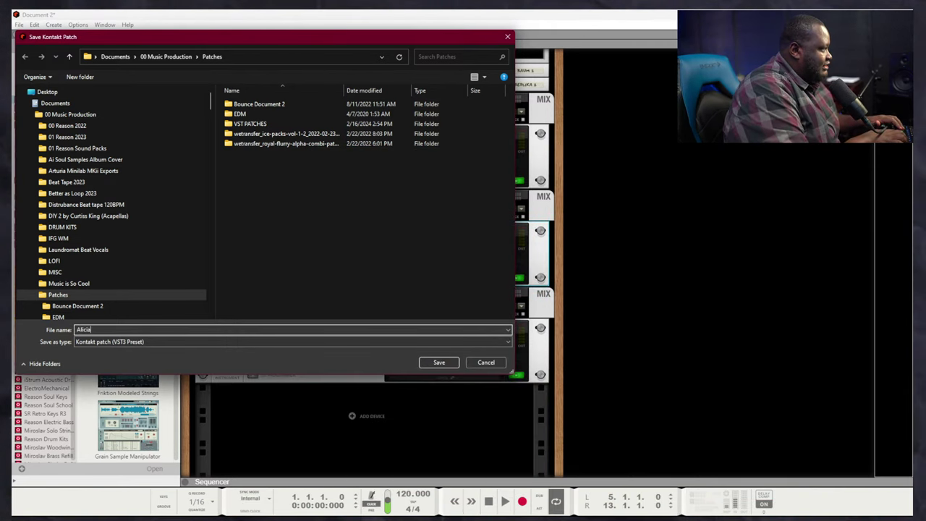
type(" Keys")
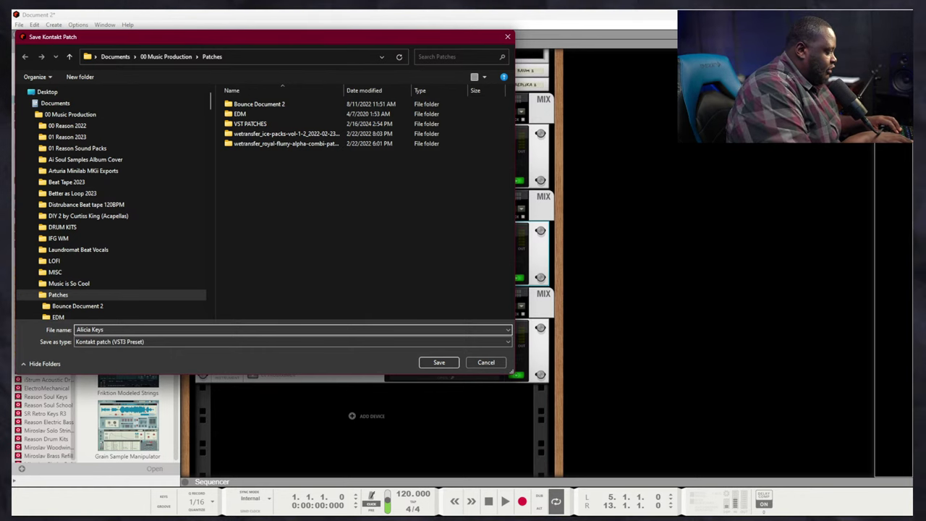
type(" Super")
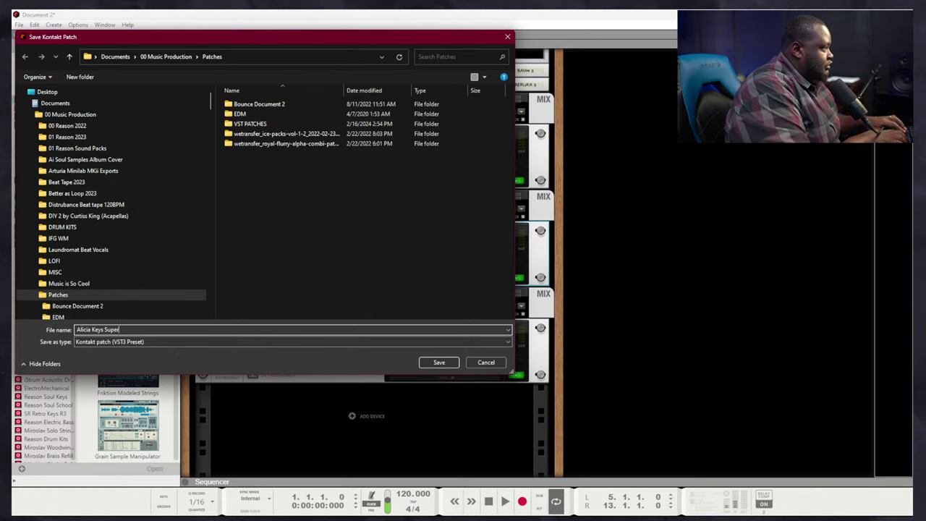
type("Bowl")
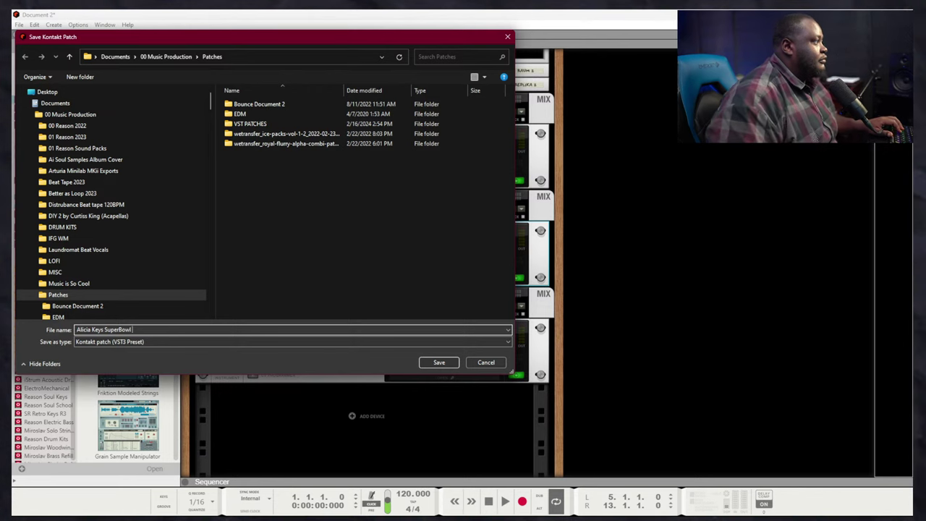
Create a Pianos folder inside VST PATCHES and save the Kontakt patch in it
double_click(282, 123)
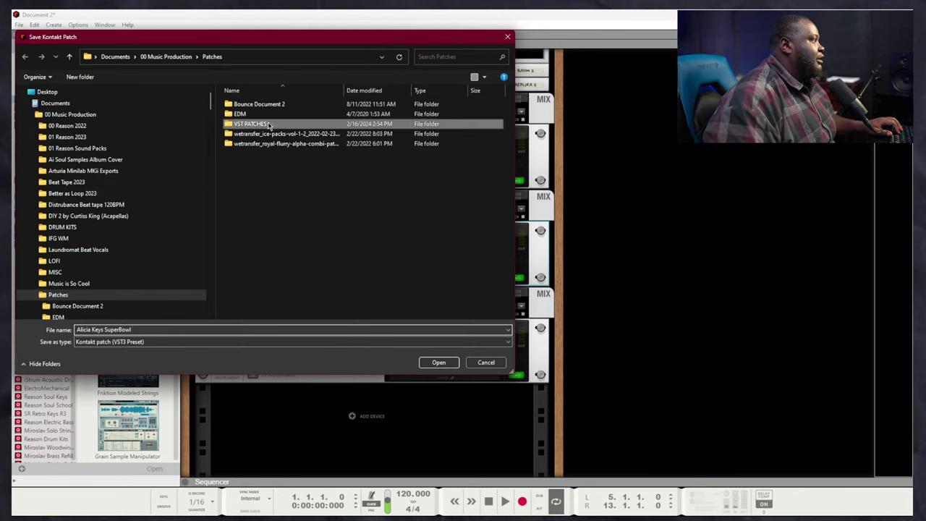
right_click(291, 208)
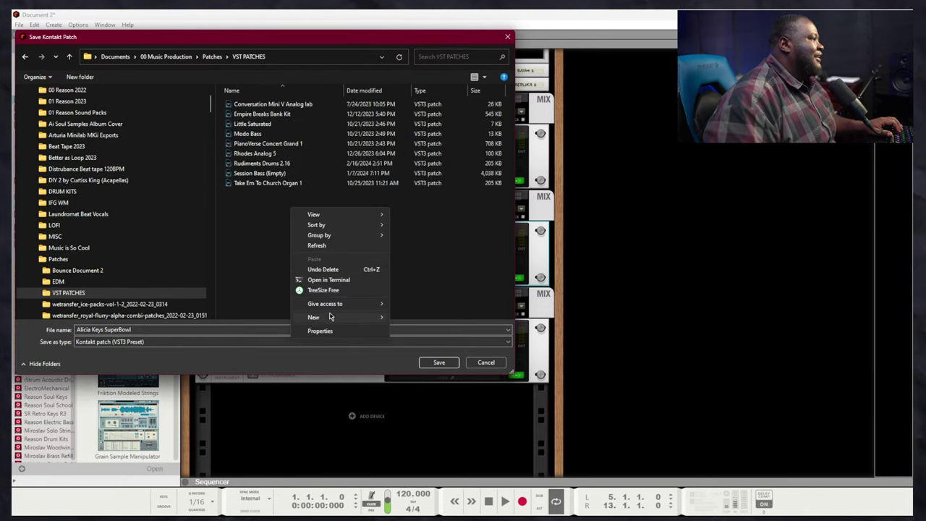
mouse_move(330, 315)
left_click(418, 319)
type("P")
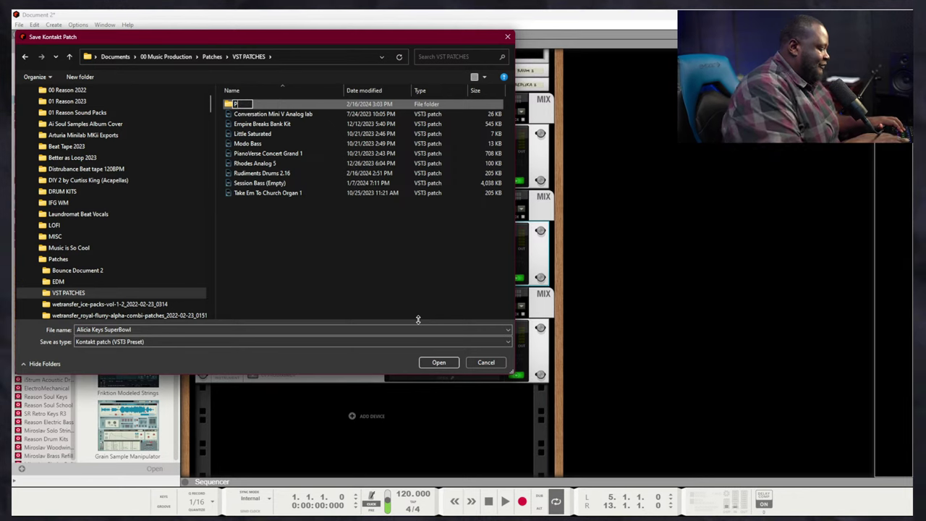
type("ianos")
key("Return")
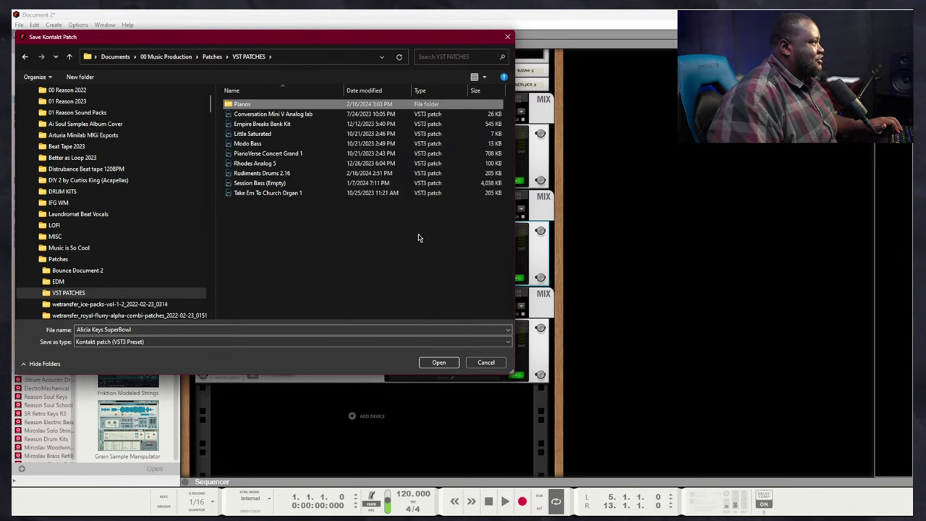
double_click(286, 104)
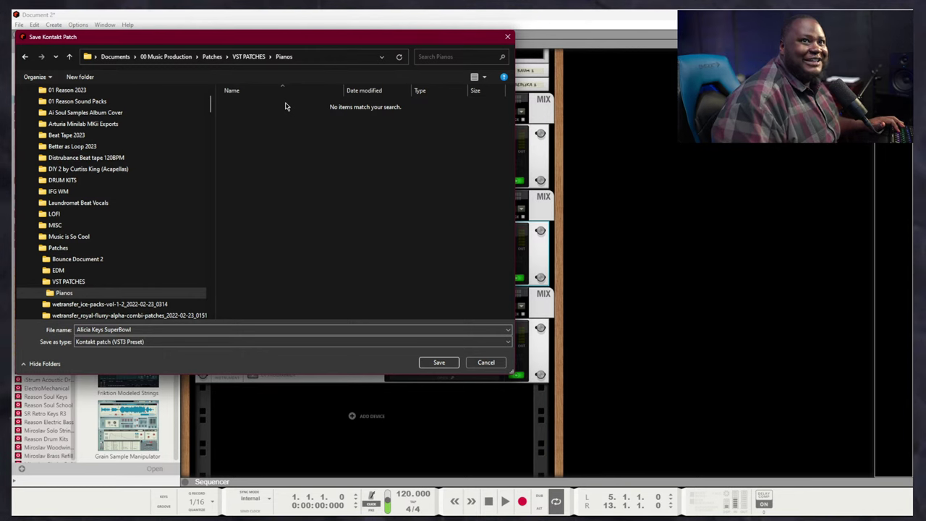
left_click(441, 364)
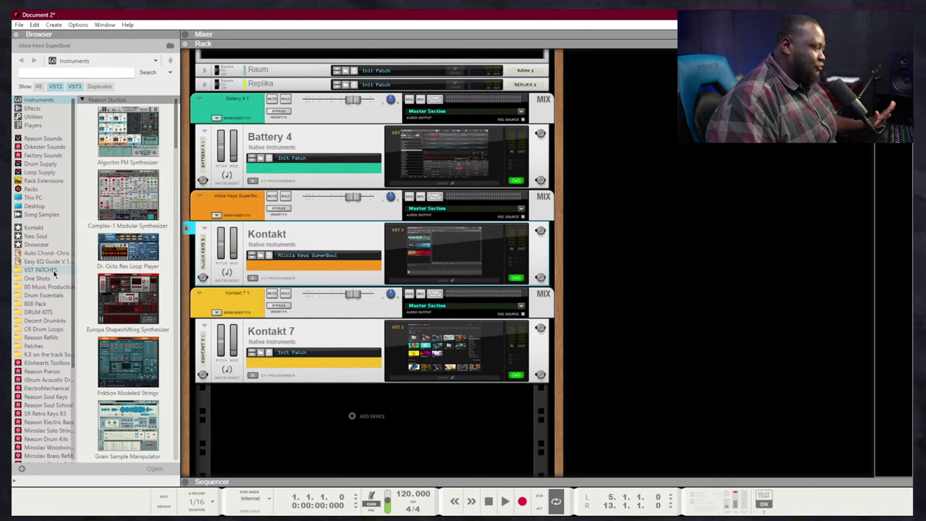
Move the Easy EQ Guide and Auto Chord favorites down the browser list to just above the Multiband Compressor favorite
scroll(51, 274, "down", 5)
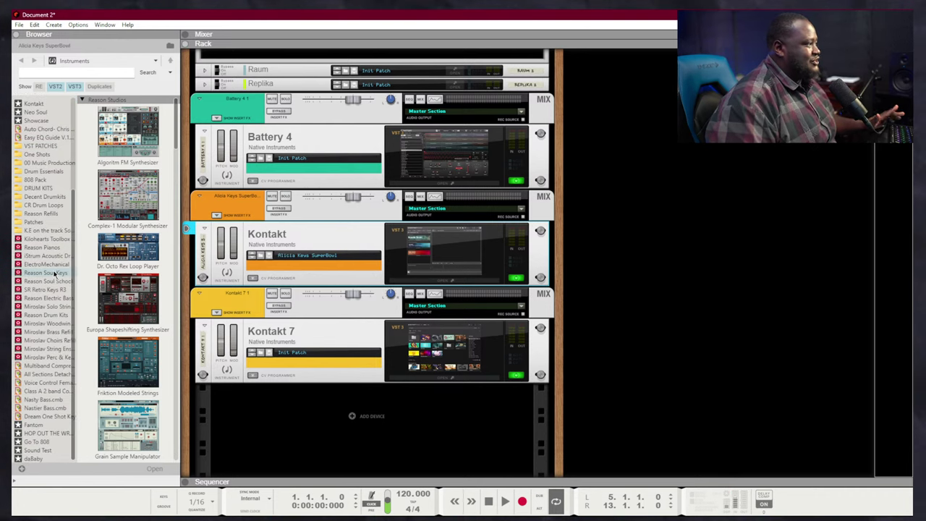
left_click(43, 139)
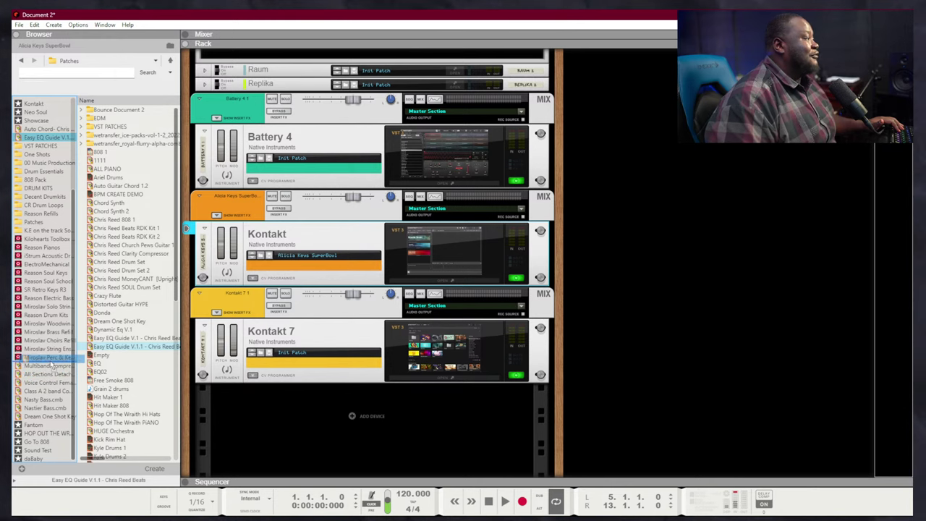
left_click(35, 130)
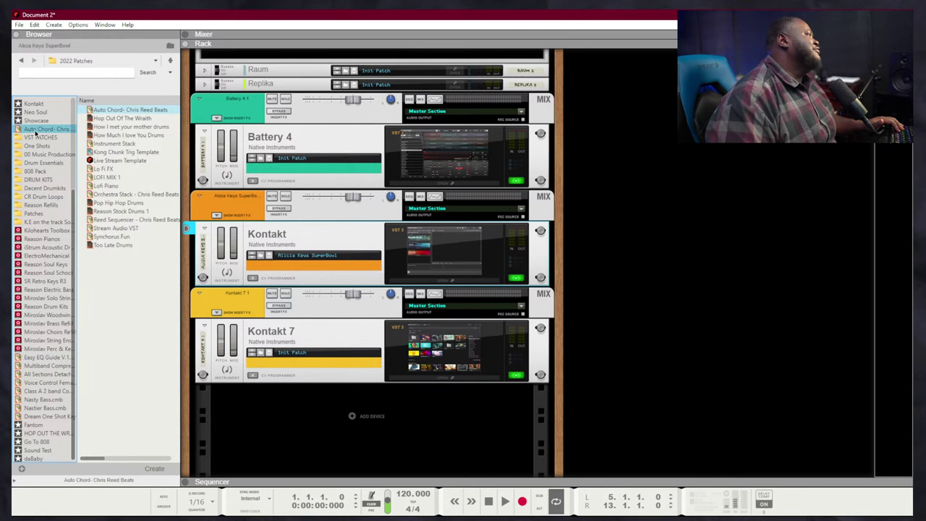
left_click_drag(34, 133, 31, 356)
left_click(348, 243)
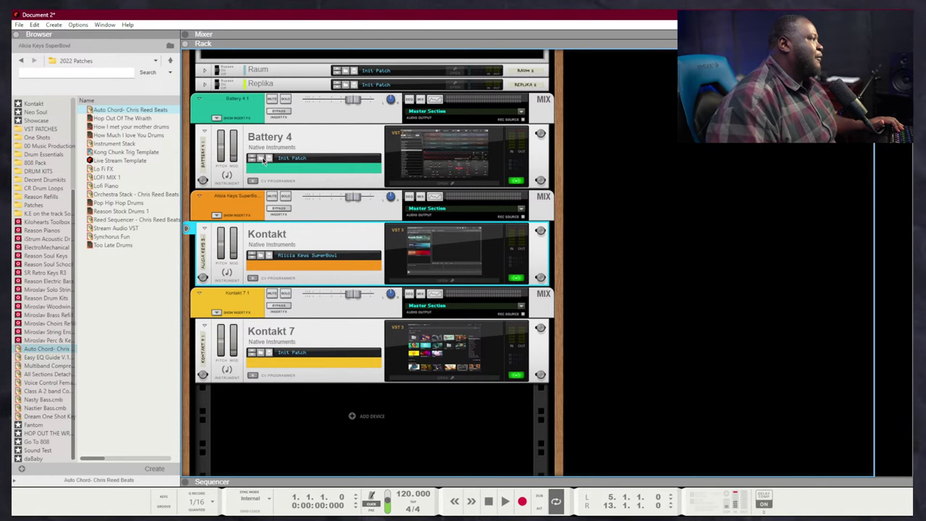
Open the Battery 4 plug-in window and step through the factory kits to the Akwaaba Kit
double_click(281, 163)
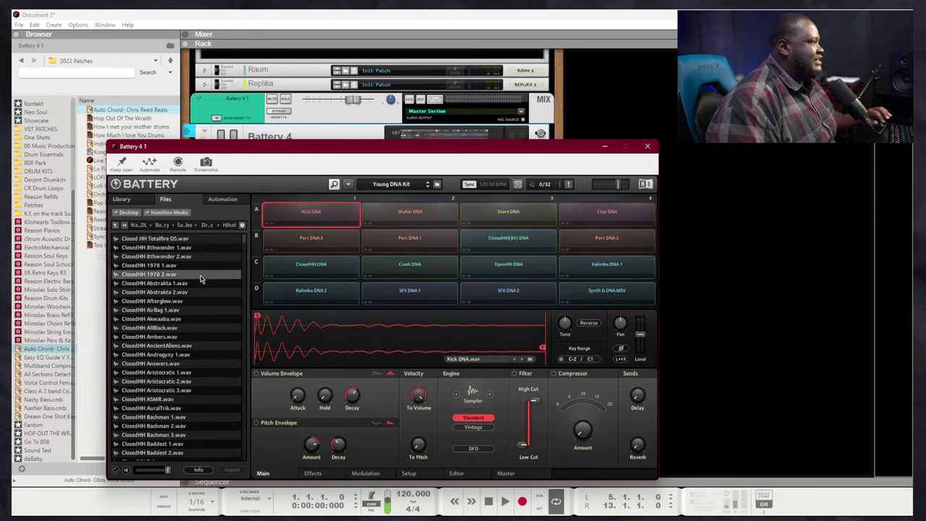
scroll(201, 279, "down", 2)
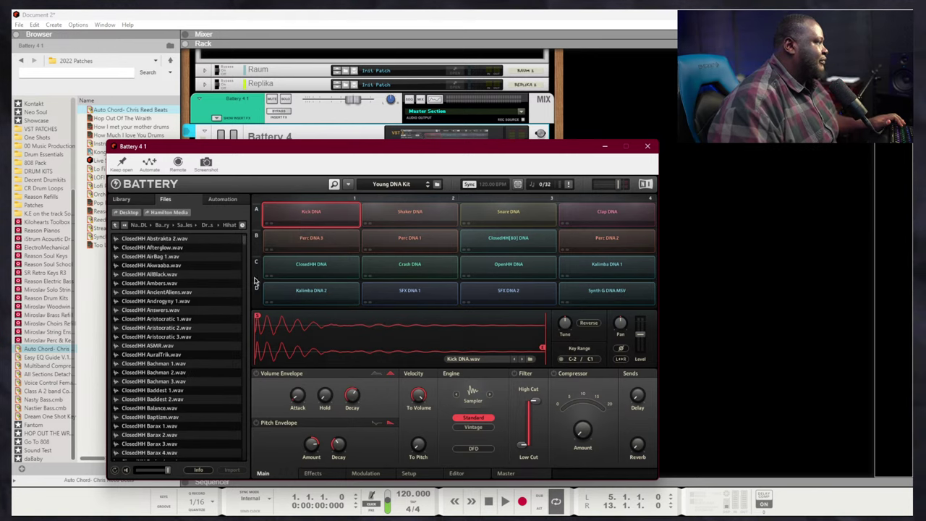
left_click(427, 187)
left_click(428, 187)
left_click(427, 187)
left_click(427, 187)
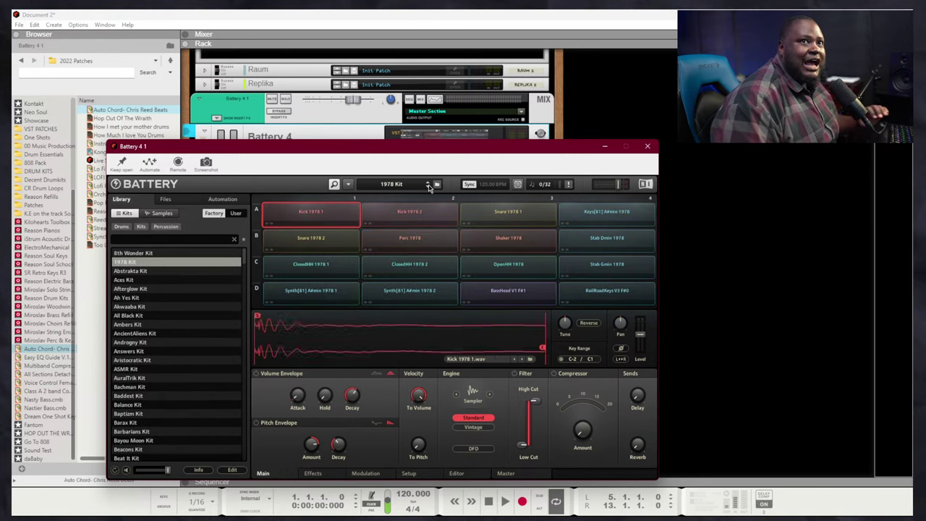
left_click(428, 187)
left_click(428, 186)
left_click(428, 186)
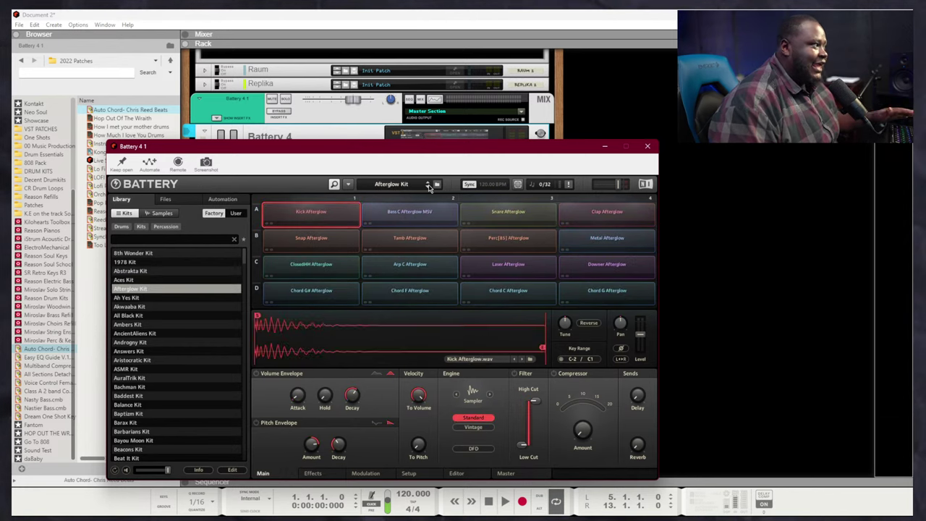
left_click(428, 187)
left_click(427, 186)
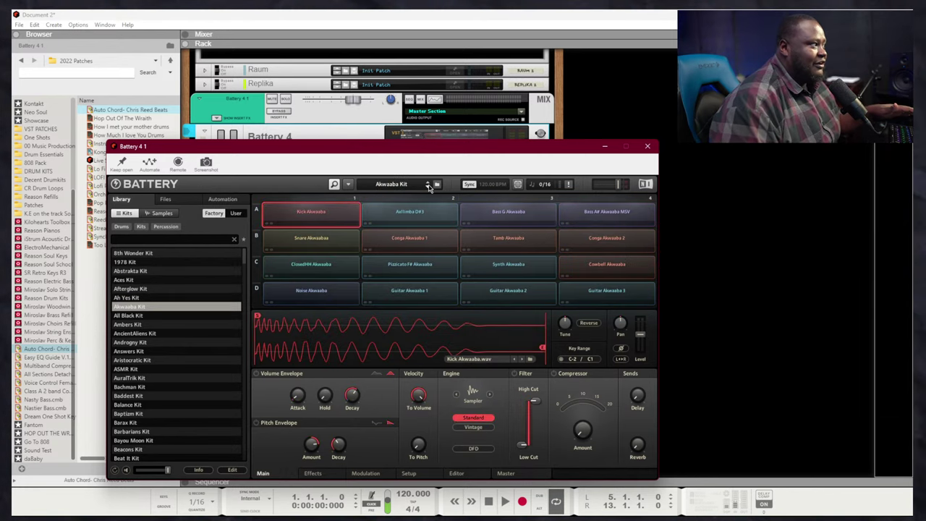
Step through the Battery 4 factory kits to the Aristocratic Kit and close the plug-in window
left_click(428, 186)
left_click(427, 187)
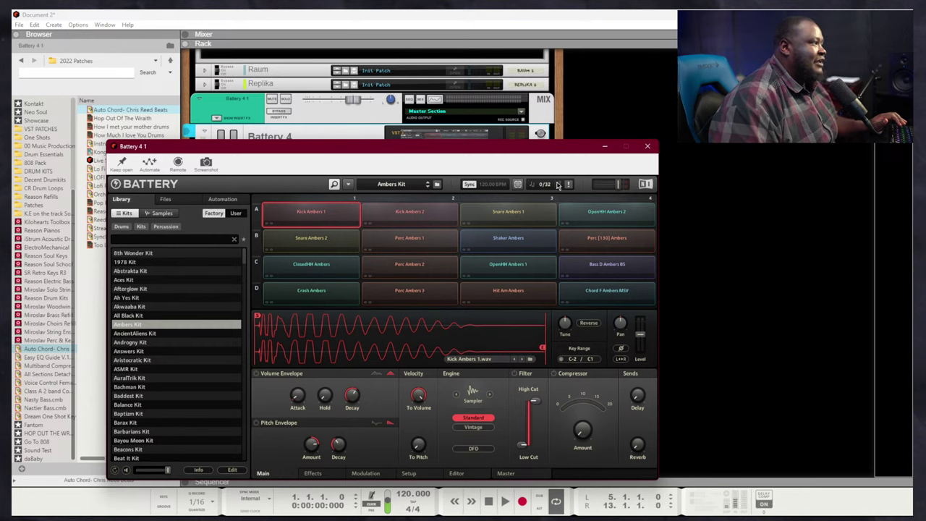
left_click(427, 186)
left_click(428, 187)
left_click(427, 186)
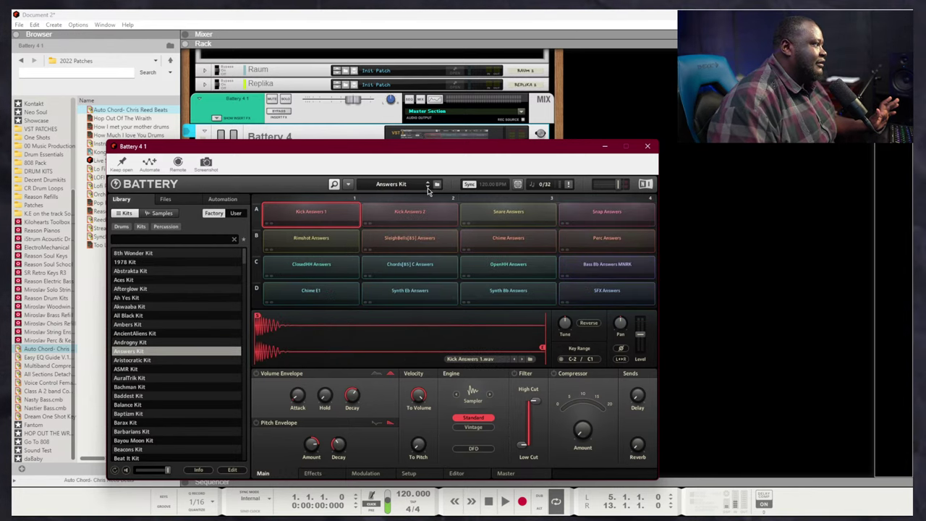
left_click(428, 187)
left_click(427, 187)
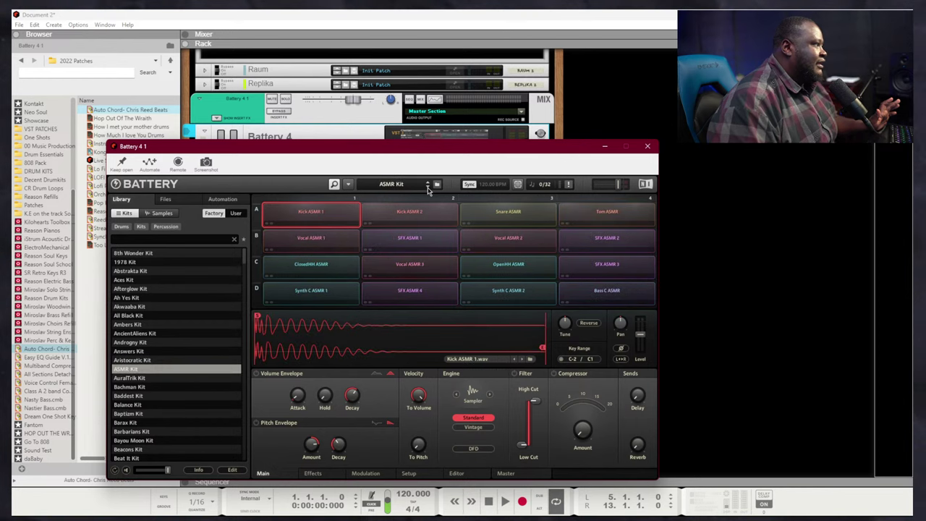
left_click(427, 182)
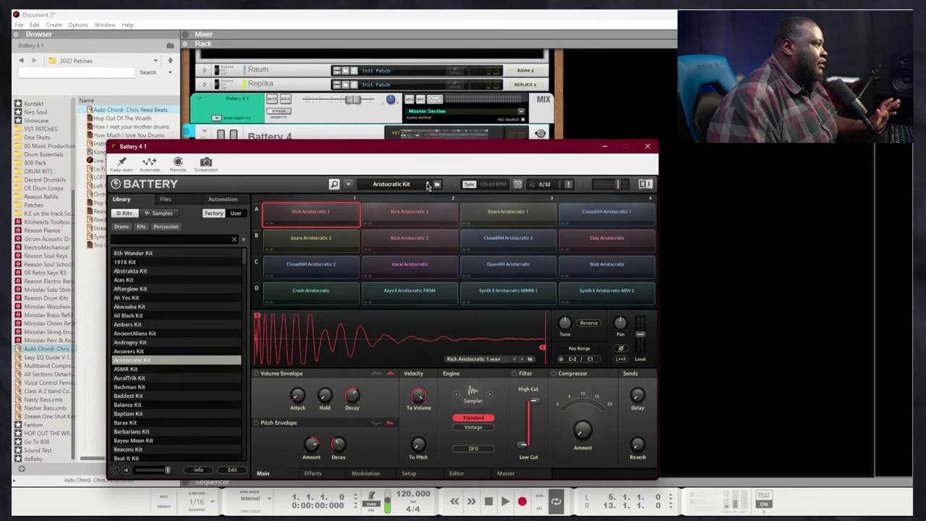
left_click(648, 146)
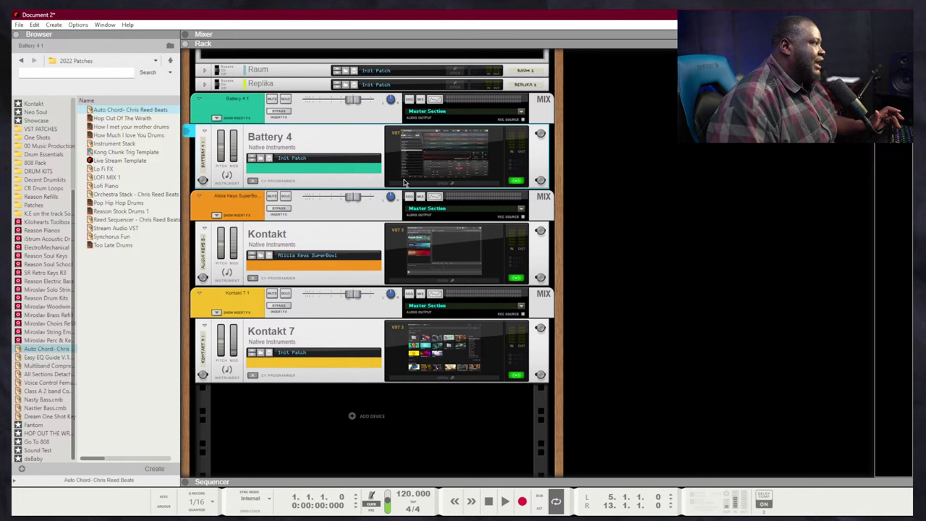
Start saving the Battery 4 patch, then create a Drums folder inside VST PATCHES and open it
left_click(269, 158)
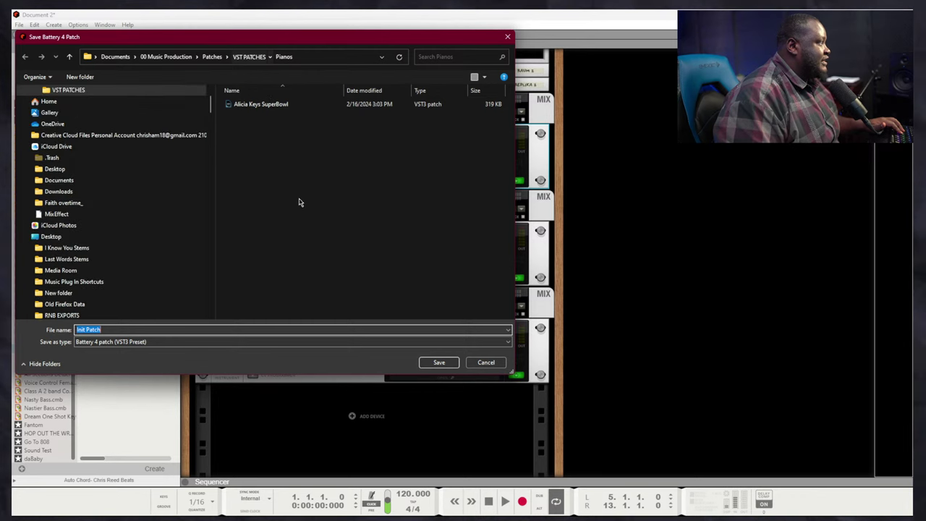
key("alt+Up")
right_click(305, 238)
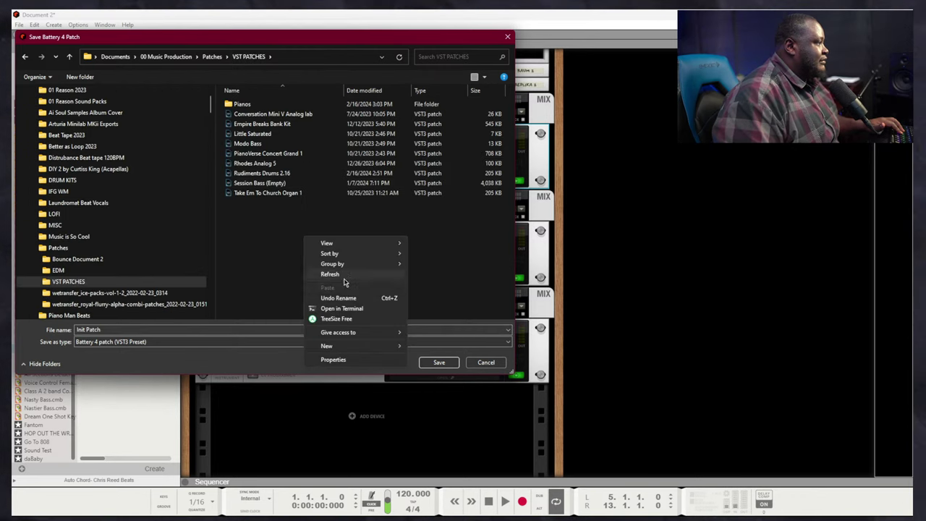
mouse_move(391, 346)
left_click(424, 346)
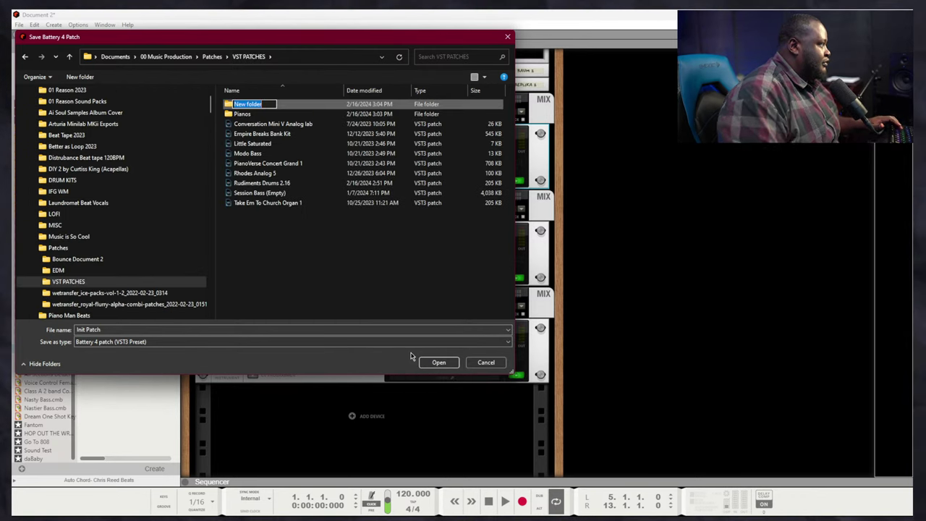
type("Drums")
key("Return")
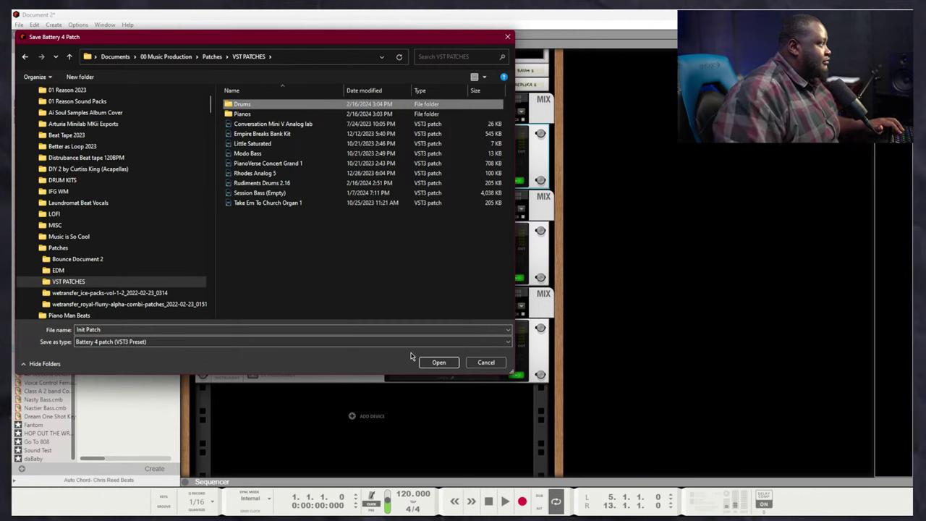
double_click(253, 107)
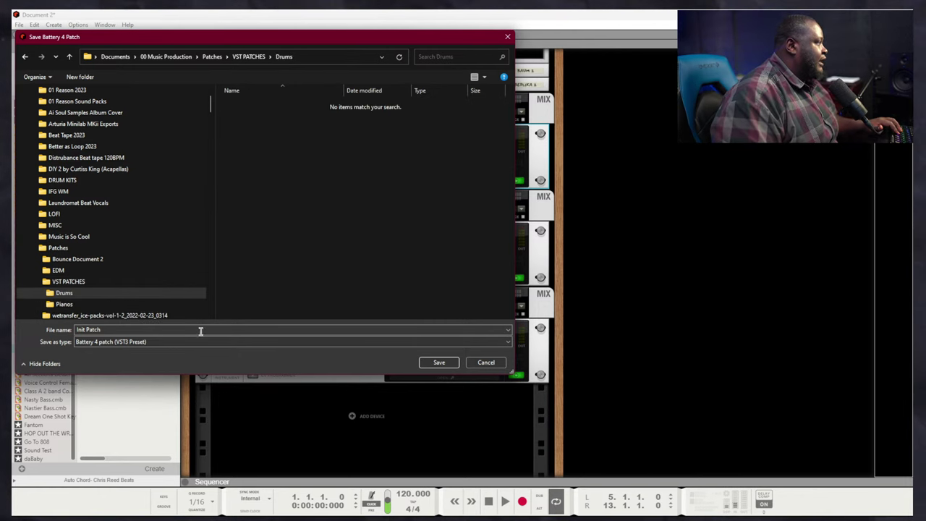
Save the Battery 4 patch in the Drums folder as Battery 4 (Aristocratic)
double_click(108, 330)
type("Batte")
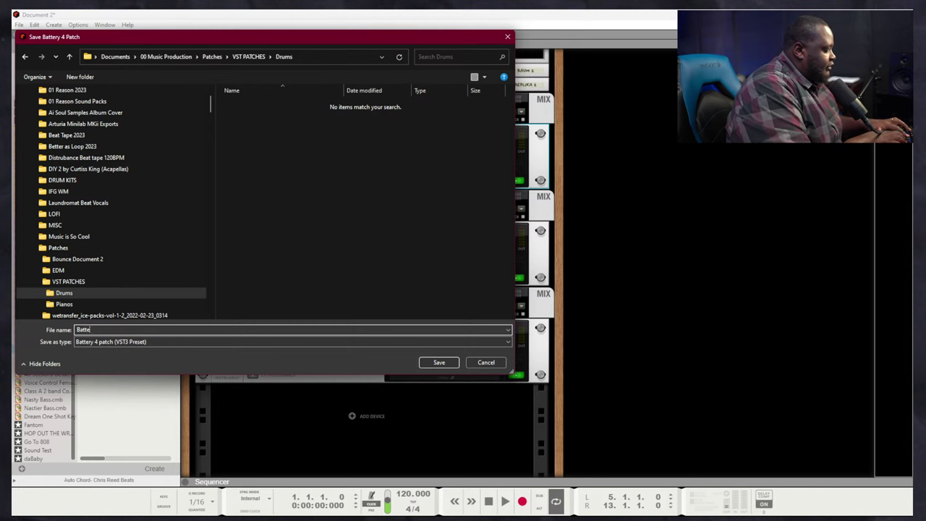
type("ry ")
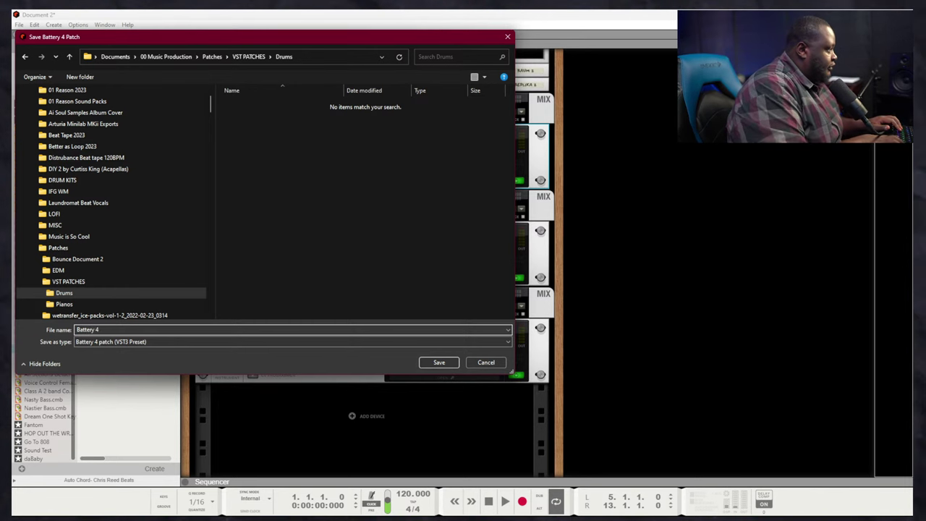
type("4")
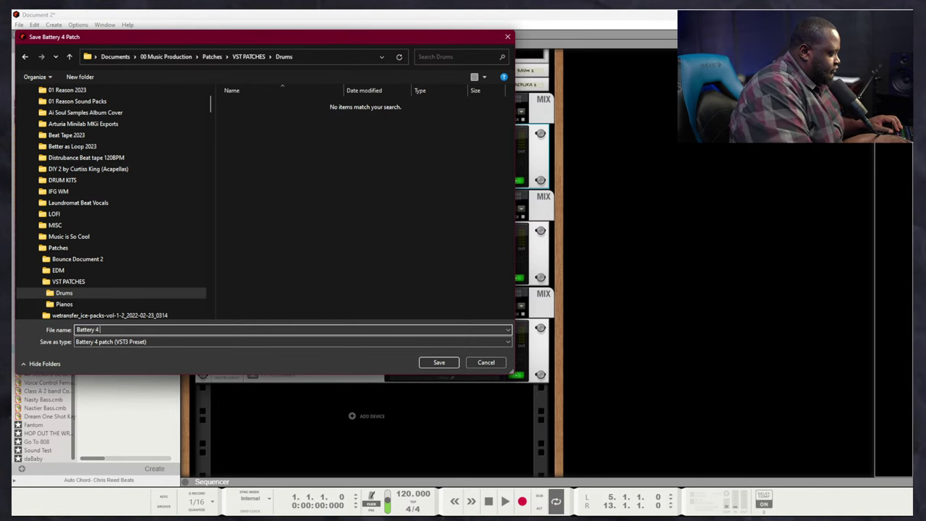
type(" (Aristoc")
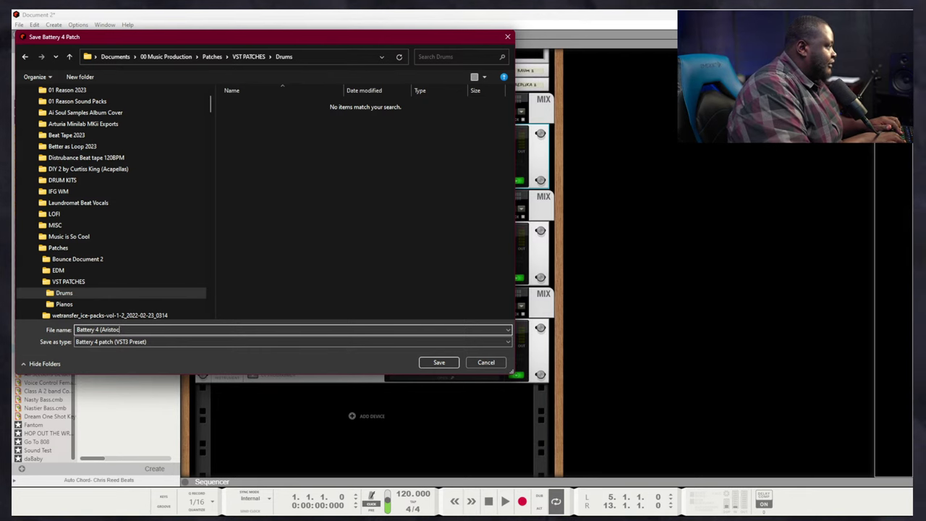
type("ratic)")
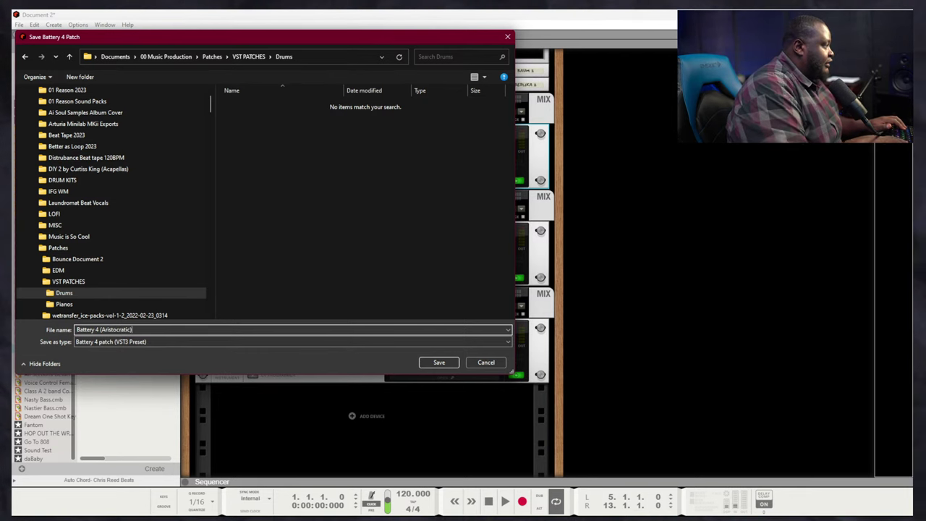
left_click(439, 362)
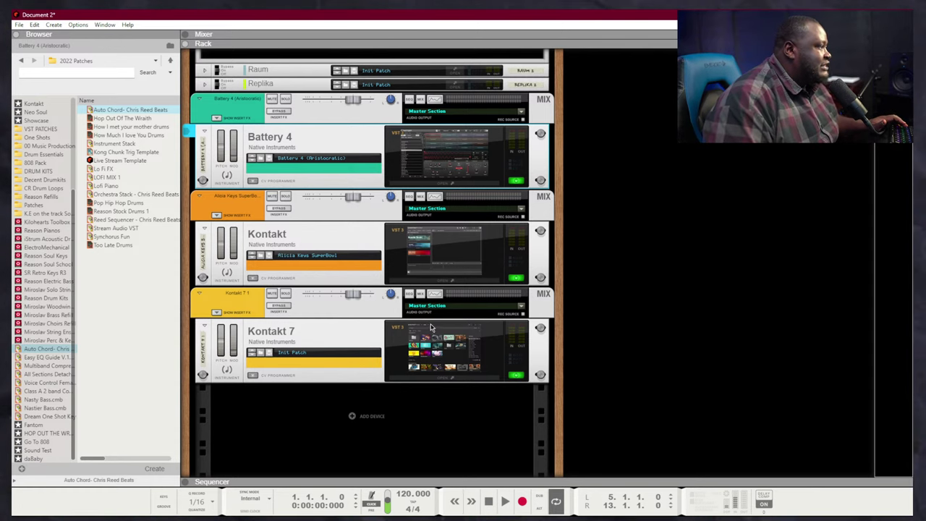
Open the Kontakt 7 plug-in window and load the Homage instrument from its library
left_click(435, 337)
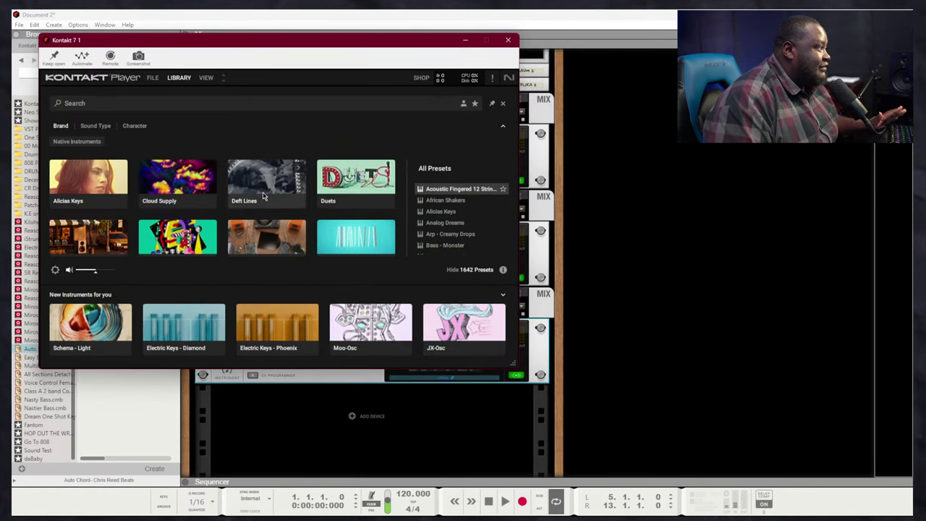
scroll(288, 226, "down", 1)
scroll(297, 194, "down", 2)
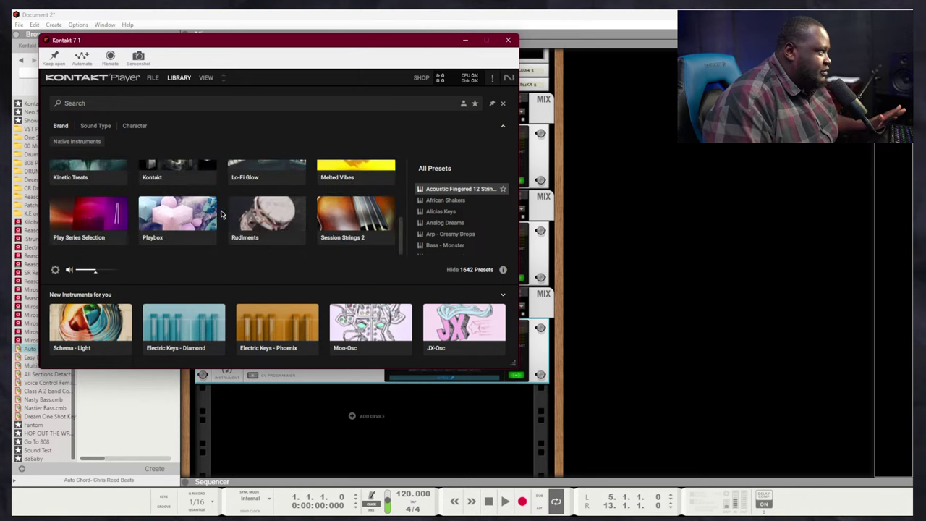
scroll(226, 210, "up", 3)
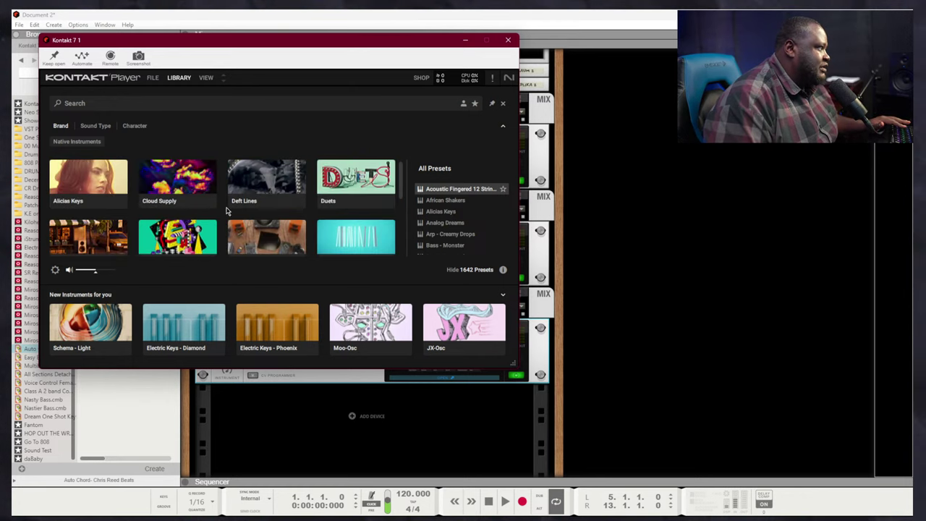
scroll(274, 219, "down", 1)
scroll(285, 228, "up", 1)
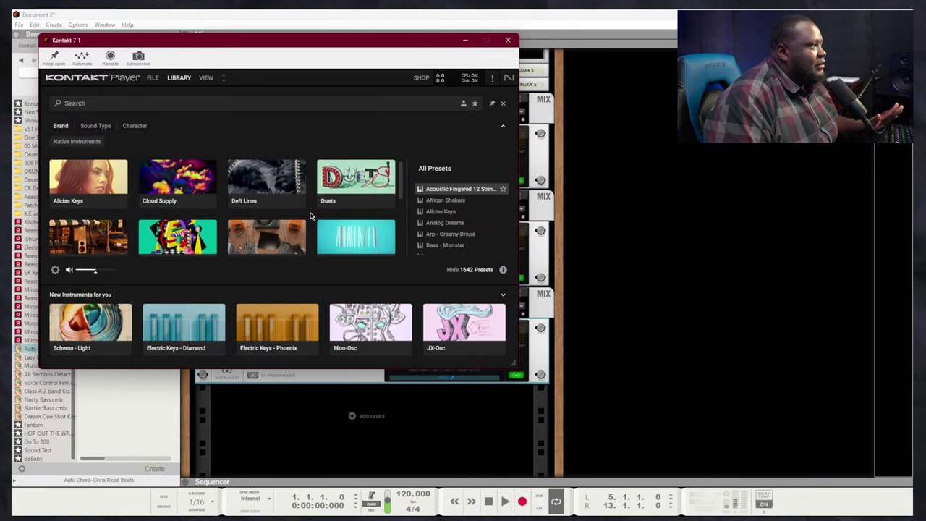
left_click(293, 233)
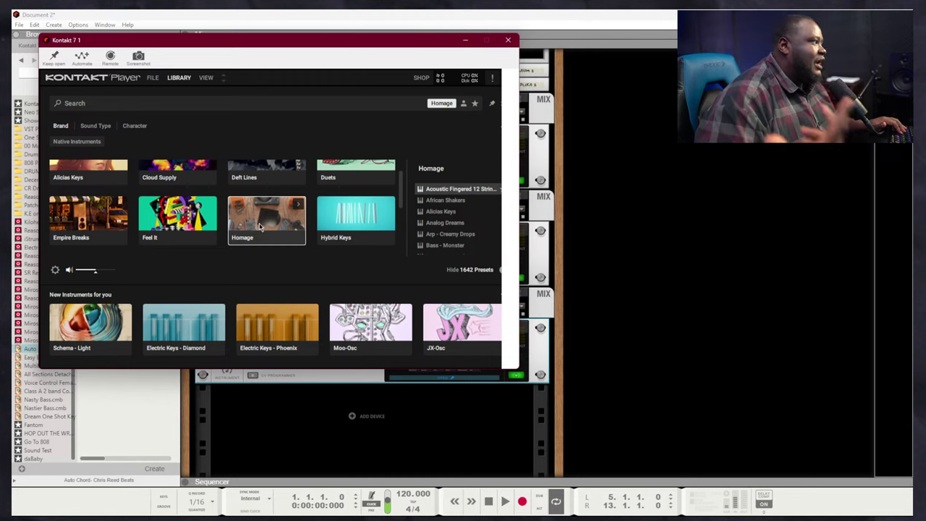
double_click(260, 227)
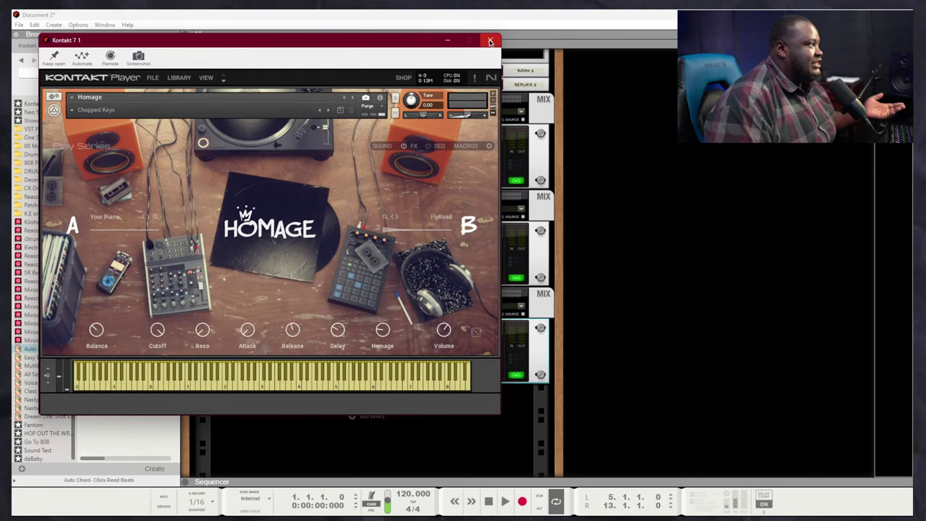
Choose the More Time Bass sound from Homage's Bass presets
left_click(72, 109)
mouse_move(103, 120)
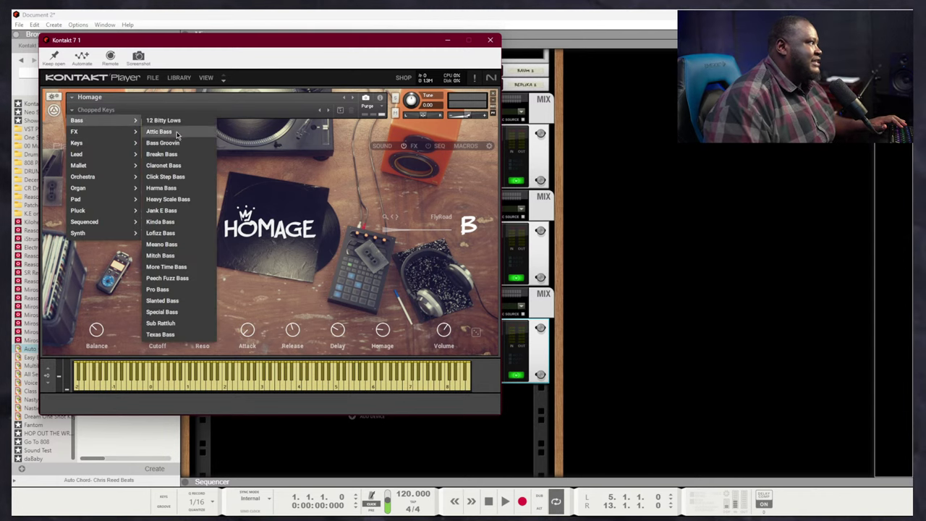
left_click(167, 267)
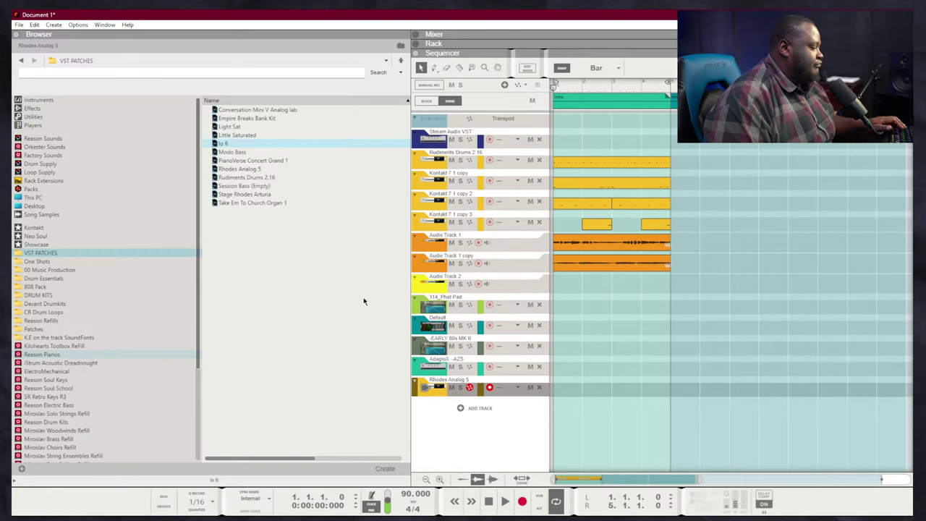
key("F6")
scroll(572, 327, "down", 6)
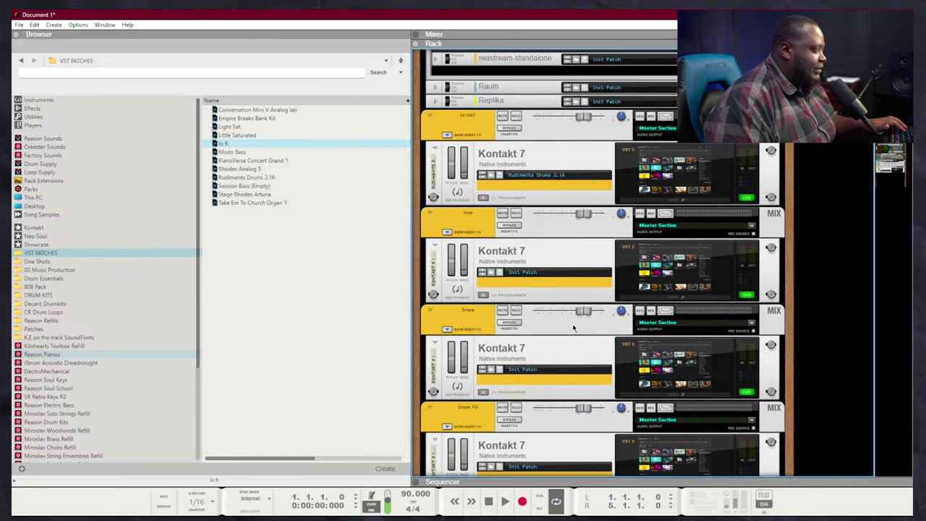
key("alt+Tab")
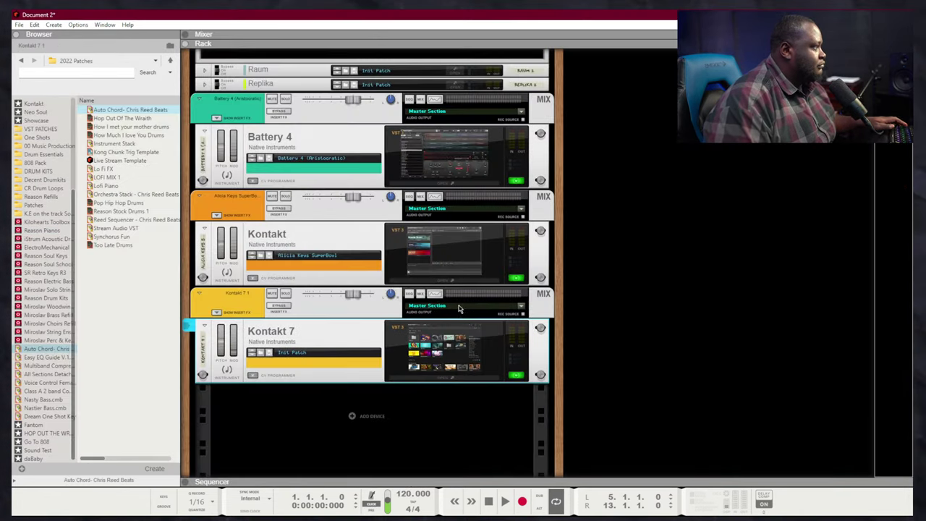
Start saving the Kontakt 7 patch, then create a Bass folder inside VST PATCHES and open it
left_click(269, 353)
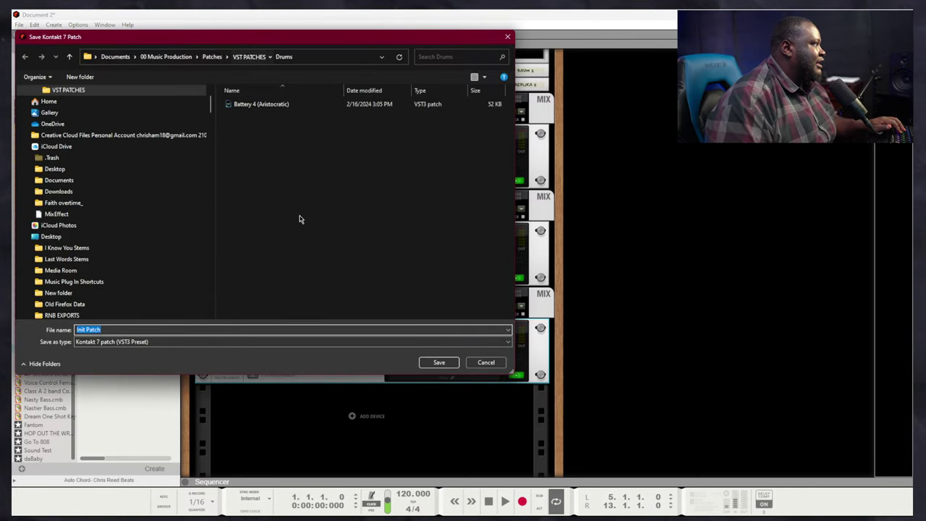
key("alt+Up")
right_click(290, 236)
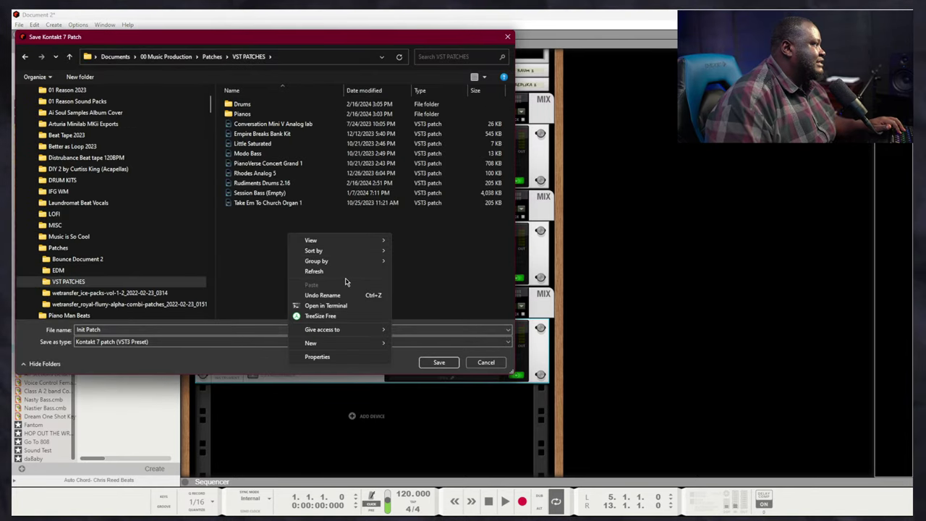
mouse_move(347, 343)
left_click(397, 345)
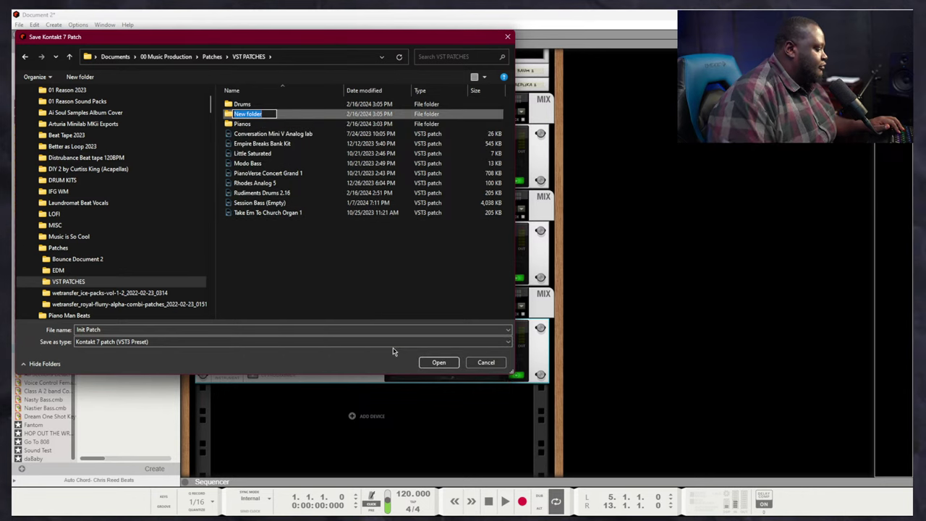
type("Bass")
key("Return")
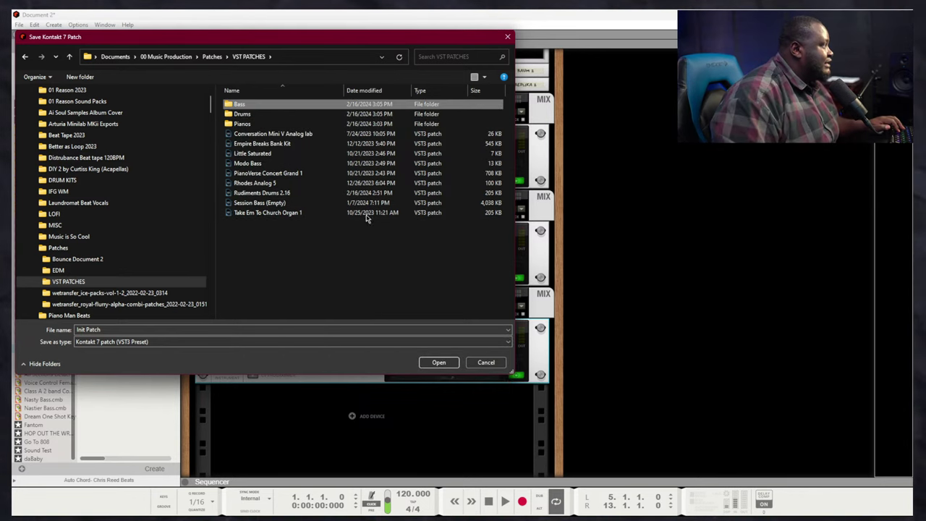
key("Return")
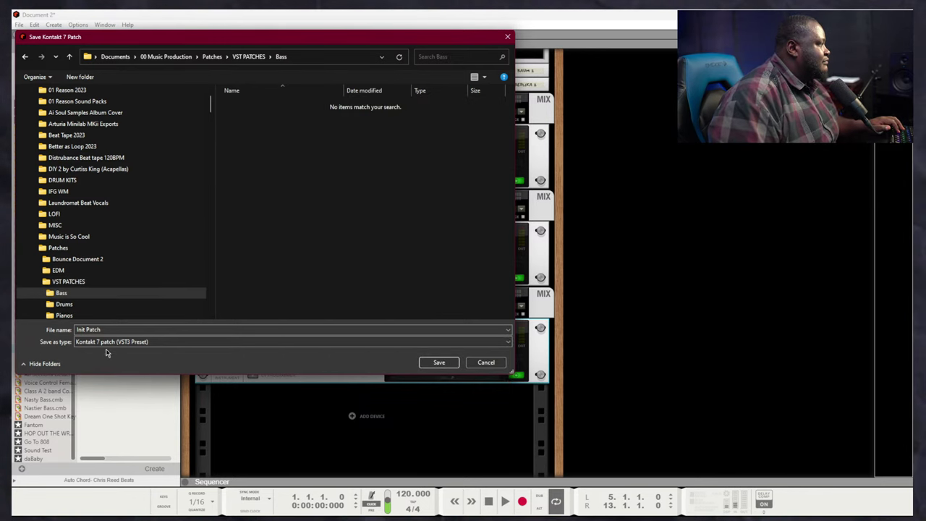
Save the Kontakt 7 patch in the Bass folder as Homage Bass 1 and display the VST PATCHES favorite in the browser
type("Homa")
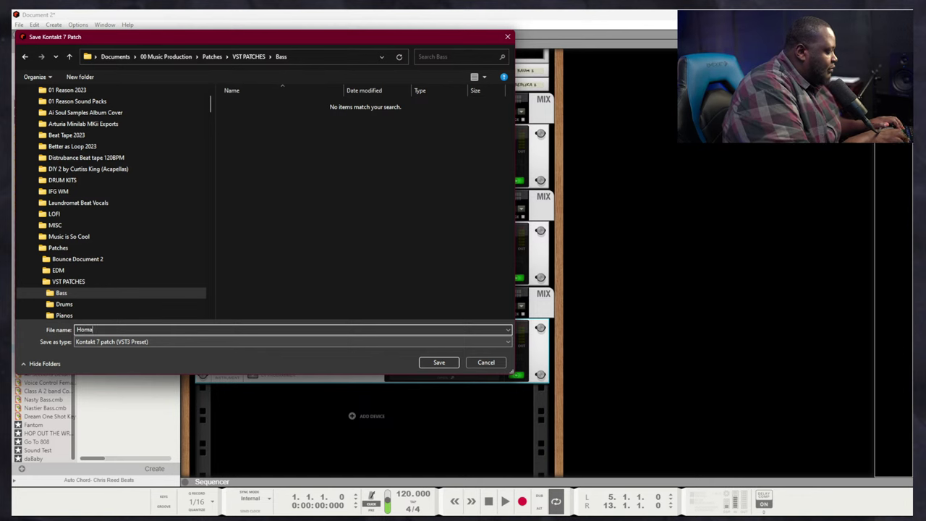
type("ge Bass 1")
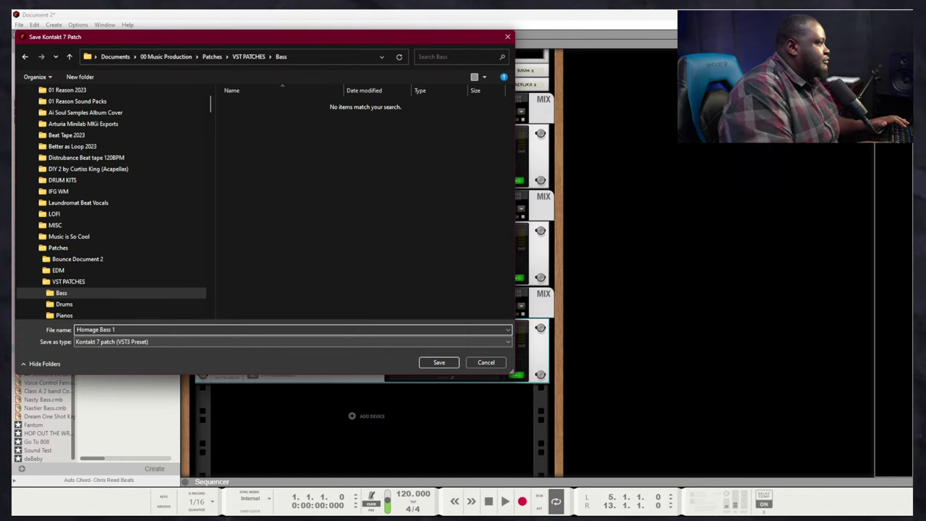
key("Return")
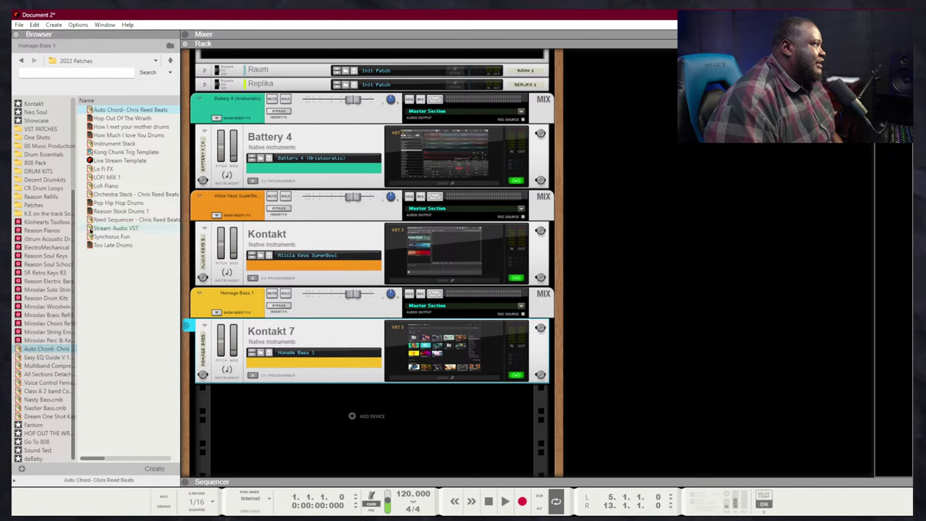
left_click(41, 129)
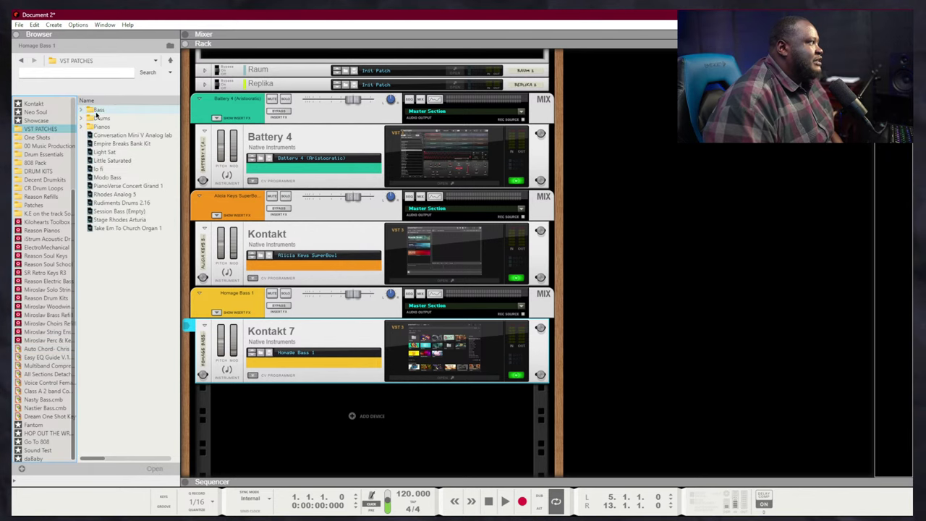
Expand the Bass, Drums and Pianos folders of the VST PATCHES favorite to view the patches stored in each
left_click(80, 110)
left_click(80, 126)
left_click(81, 143)
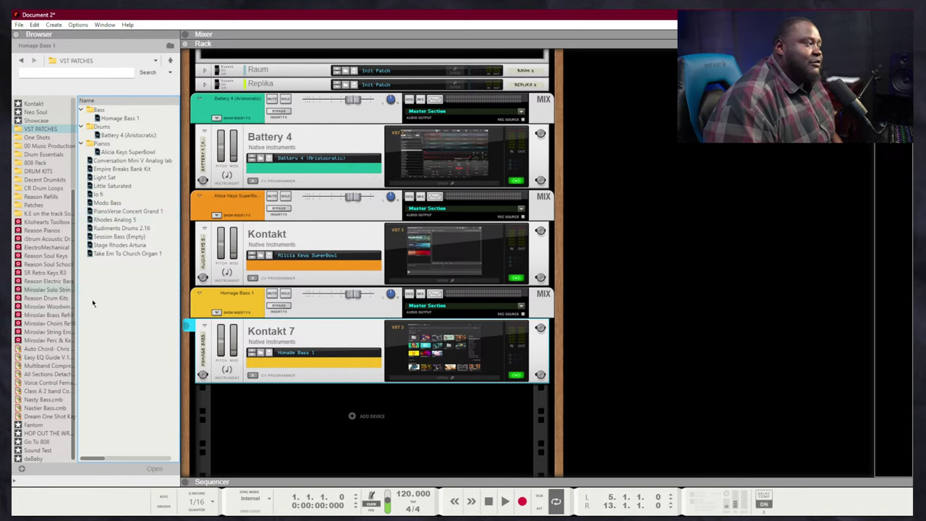
Fold the Stream Audio VST Combinator below the Master Section and leave it selected
scroll(369, 397, "up", 5)
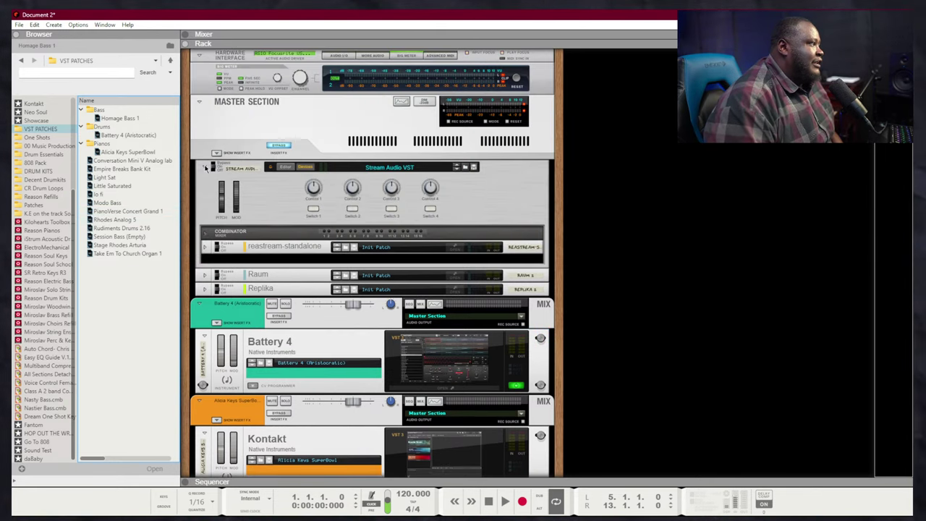
left_click(204, 167)
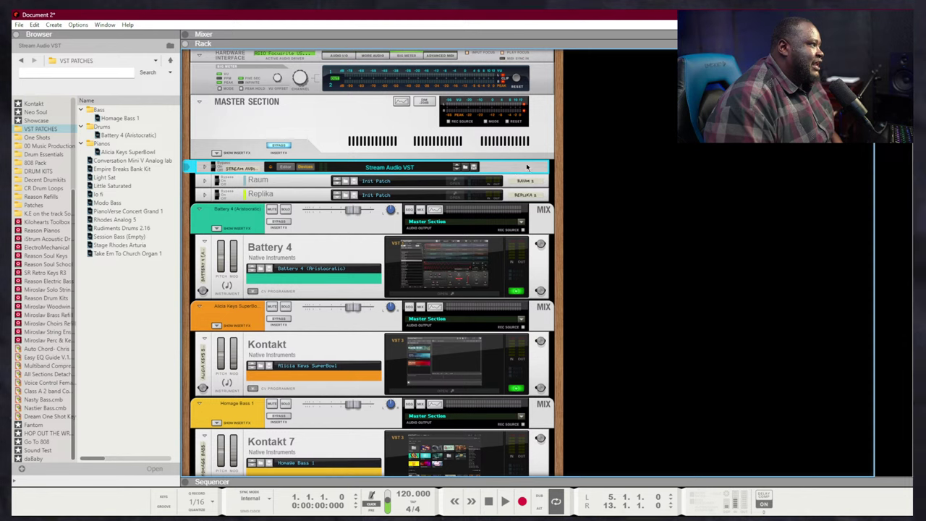
left_click(510, 107)
left_click(513, 78)
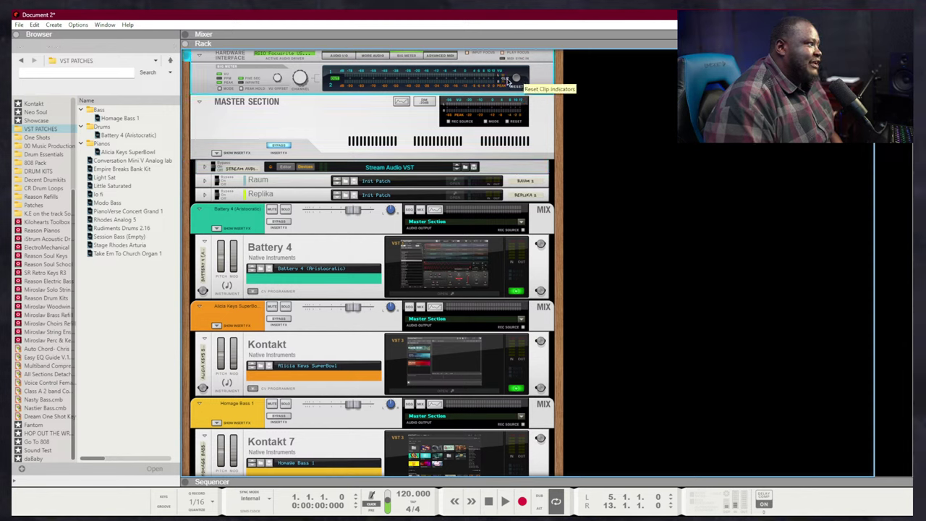
left_click(534, 170)
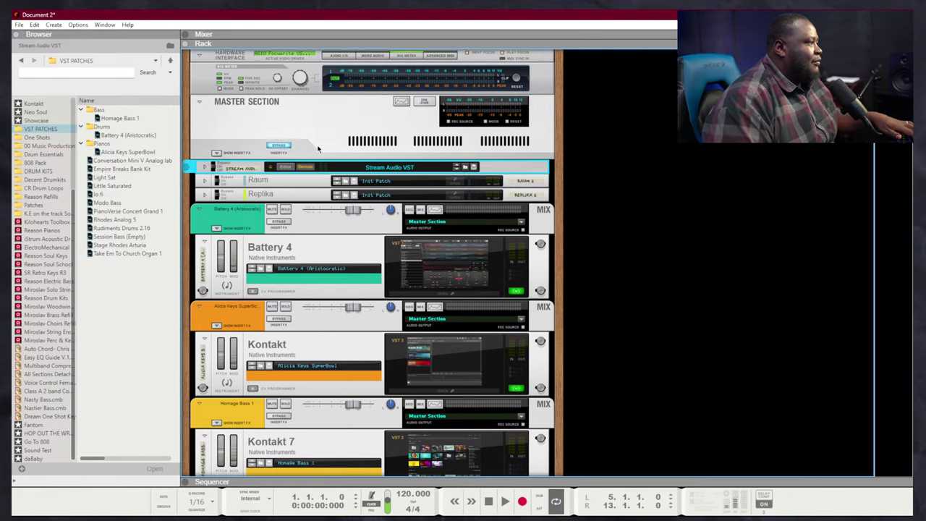
Show the mixer and create an RV7000 MkII Reverb as a send effect on the master channel
key("F5")
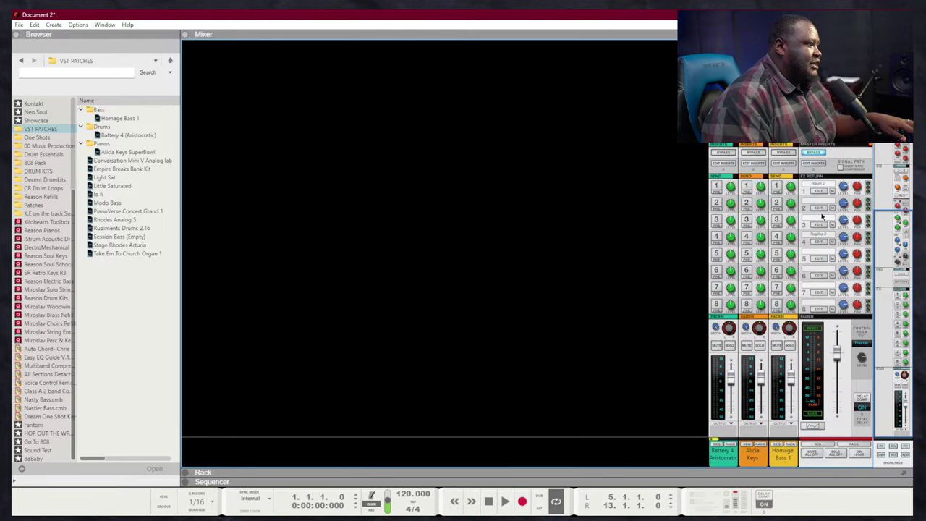
right_click(821, 207)
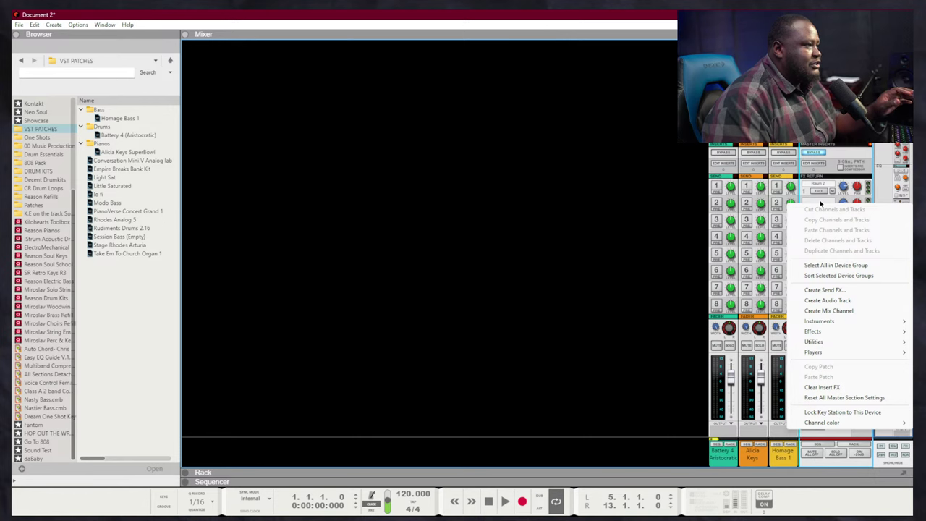
left_click(827, 290)
scroll(95, 197, "down", 5)
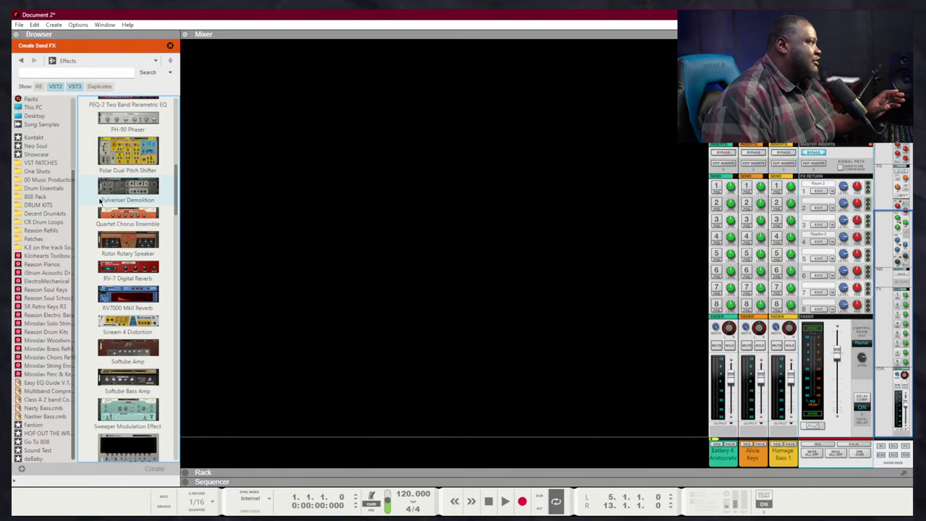
double_click(137, 293)
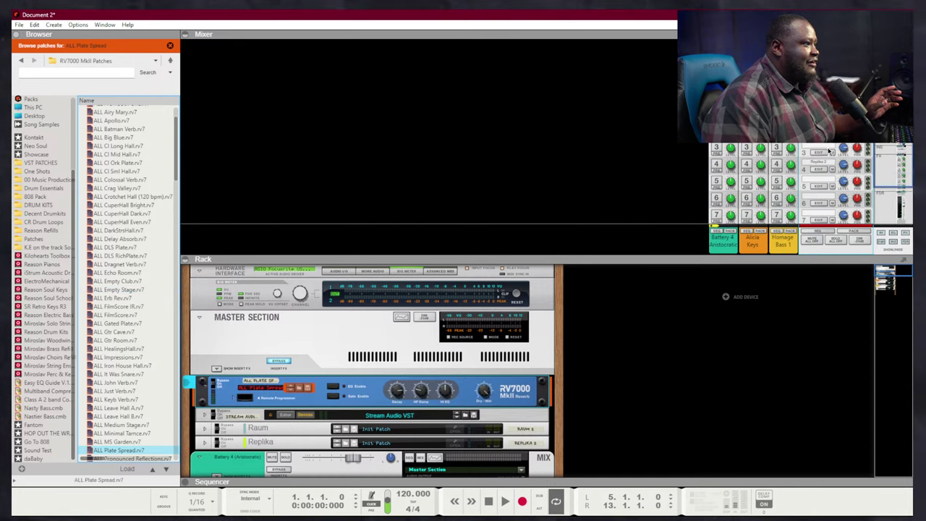
Create The Echo as another send effect on the mixer's master channel
right_click(821, 150)
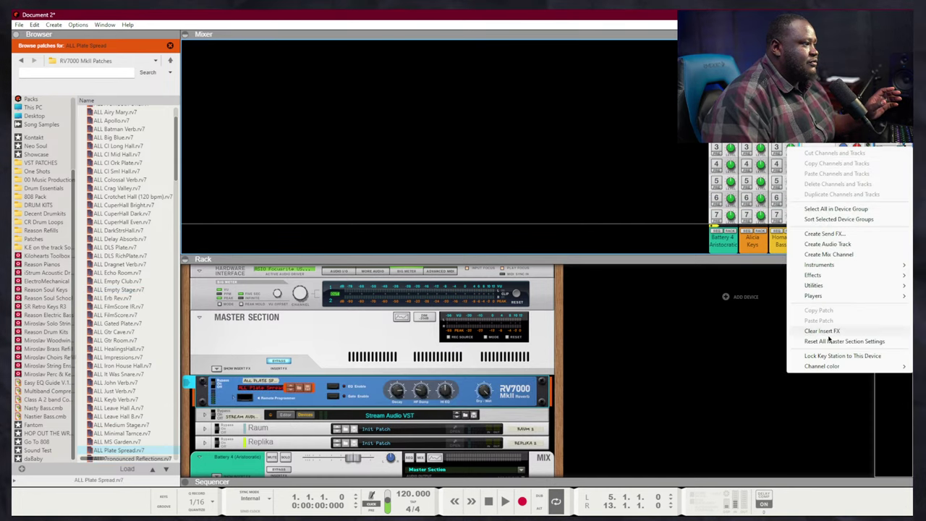
left_click(857, 234)
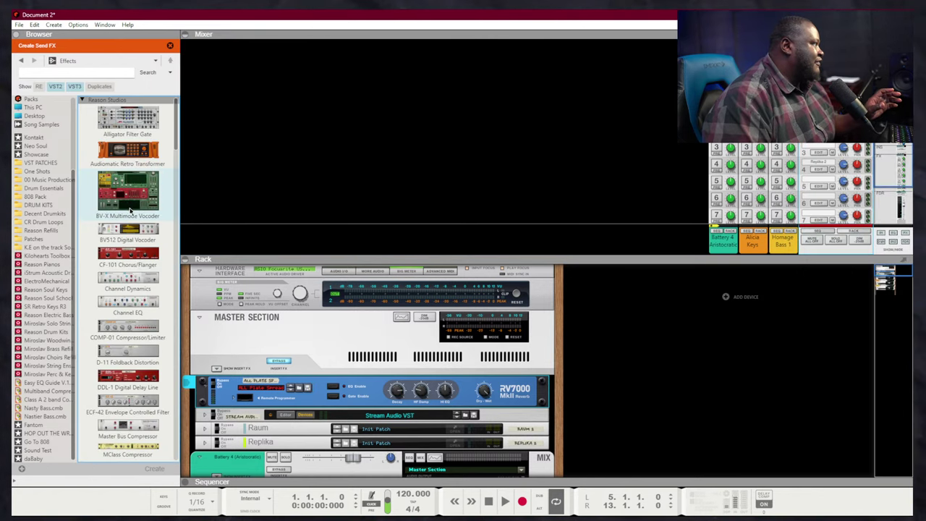
scroll(100, 259, "down", 10)
scroll(137, 397, "down", 10)
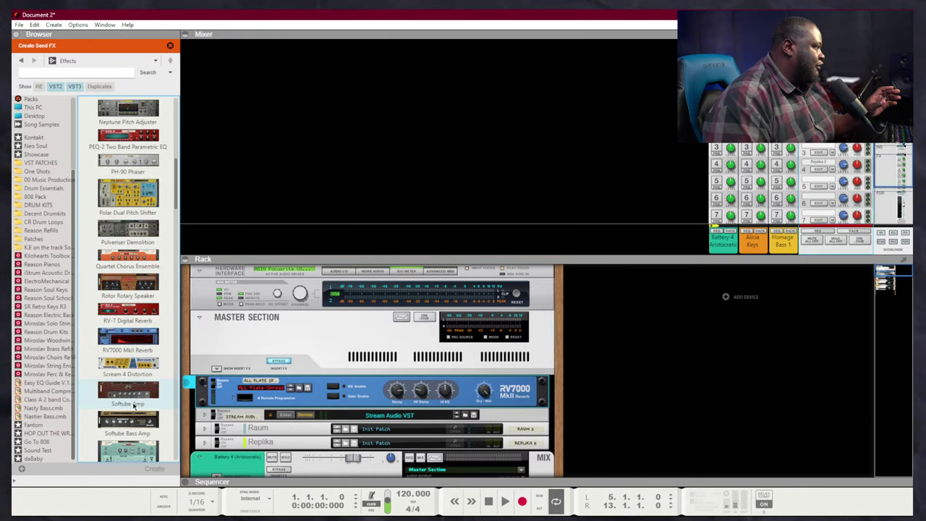
double_click(138, 325)
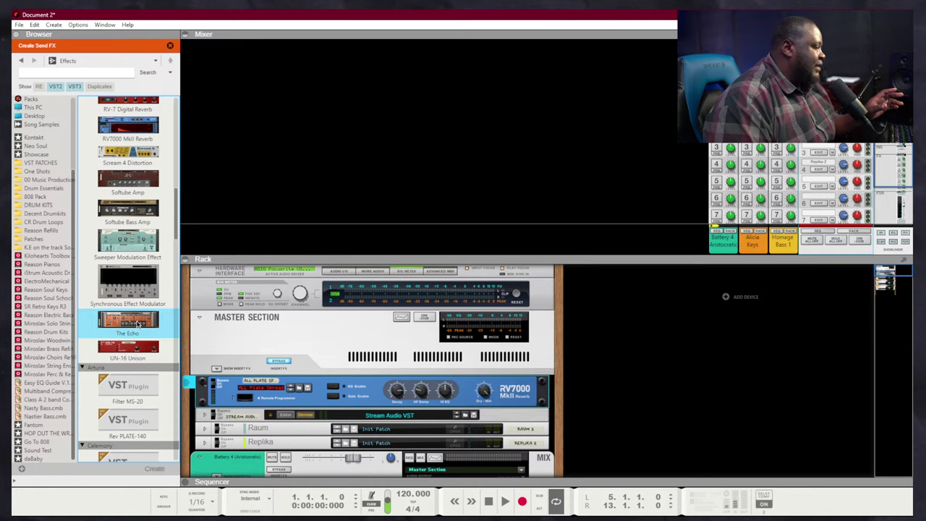
Fold The Echo and RV7000 MkII devices in the rack
scroll(382, 389, "down", 4)
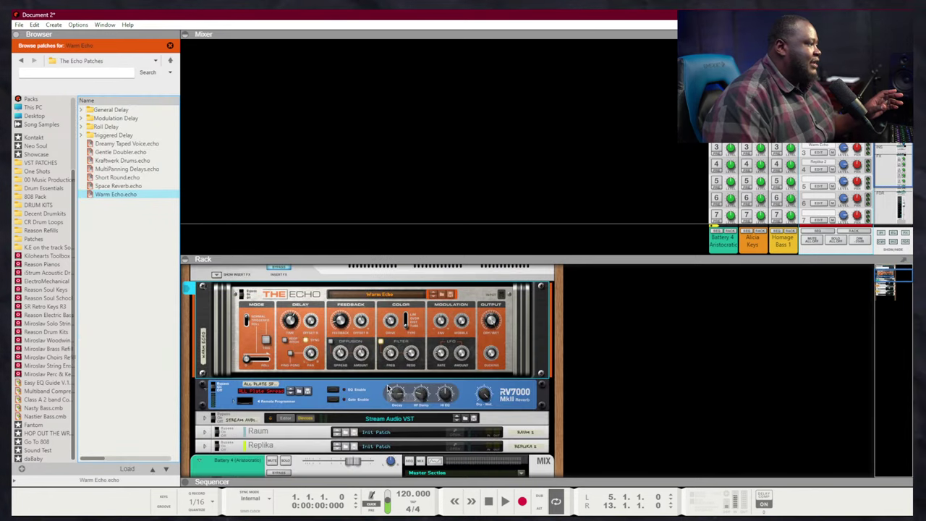
scroll(284, 375, "up", 2)
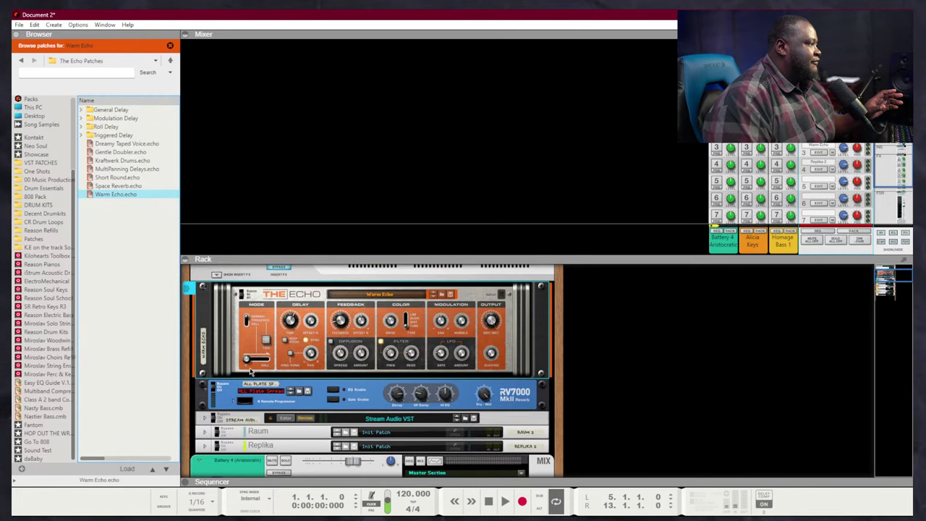
left_click(205, 288)
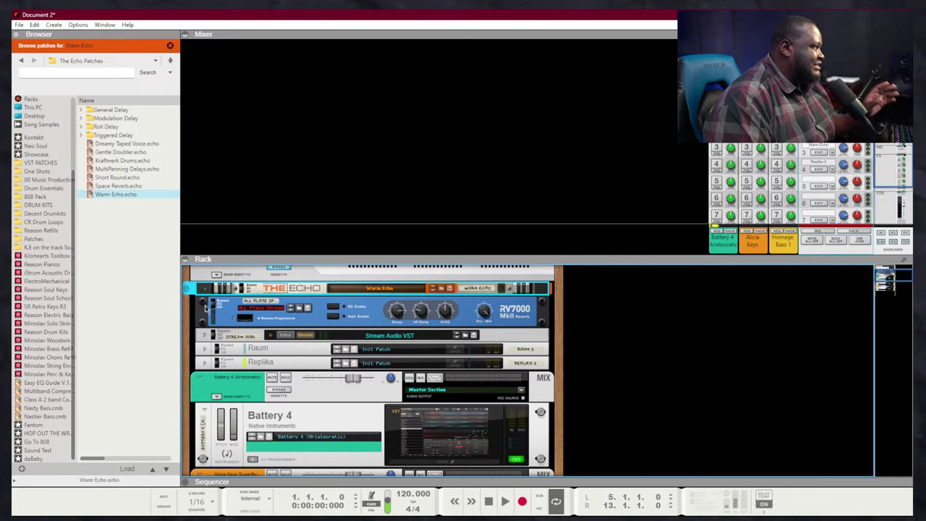
left_click(205, 307)
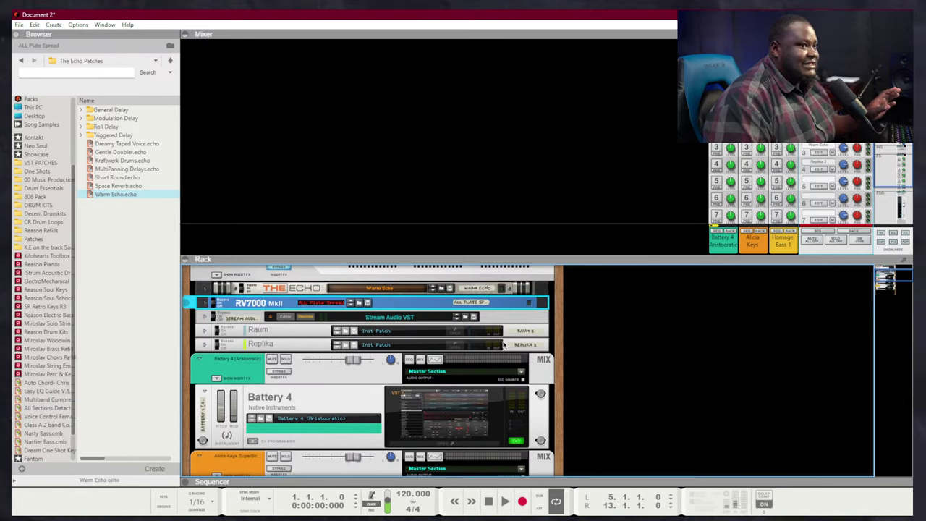
Rename the Raum device as Reverb and the Replika device as Delay
double_click(525, 333)
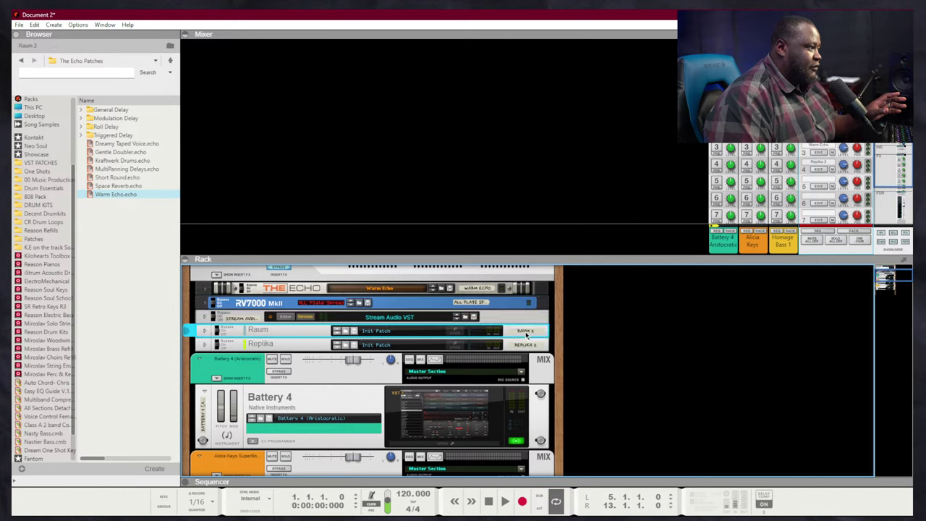
type("Rever")
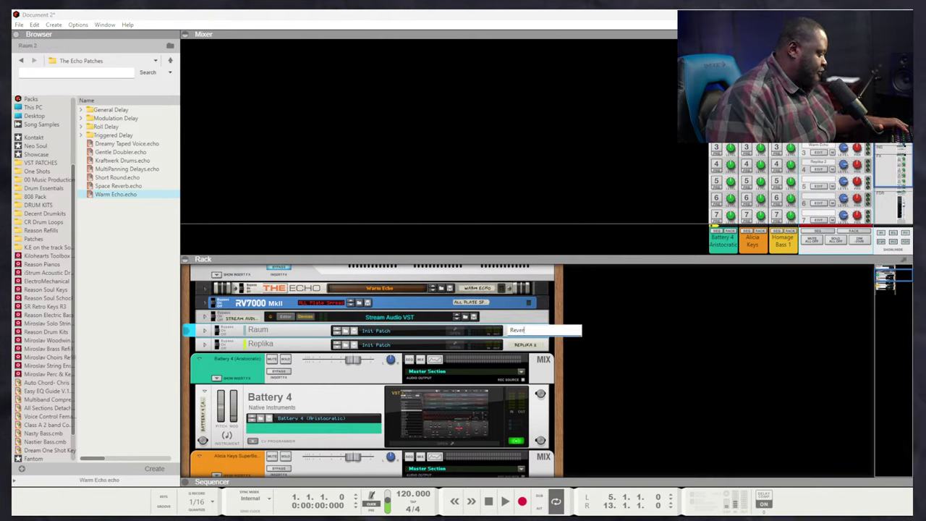
type("b")
key("Return")
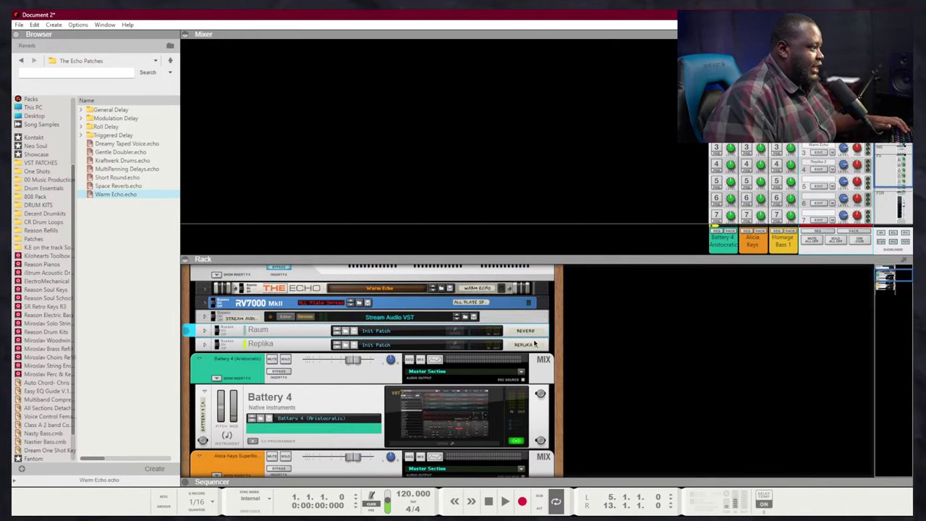
left_click(533, 346)
left_click(533, 345)
type("Del")
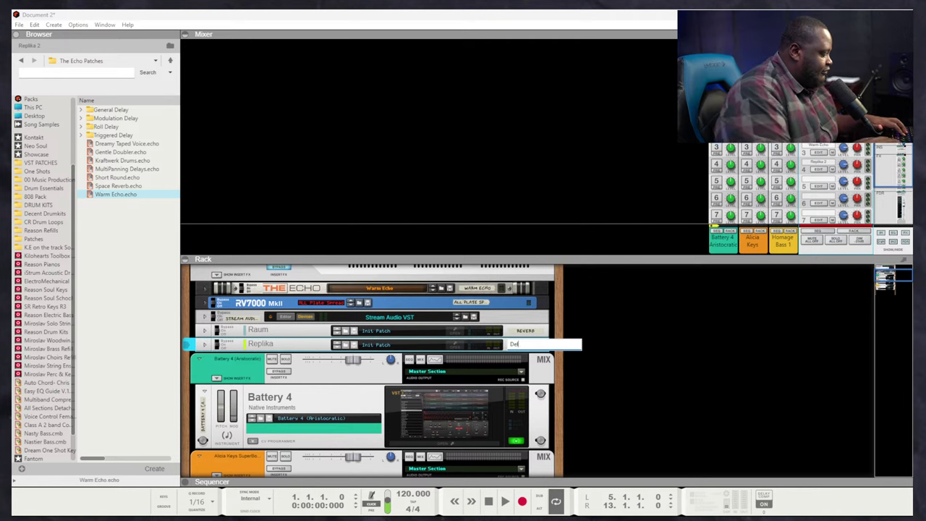
type("ay")
key("Return")
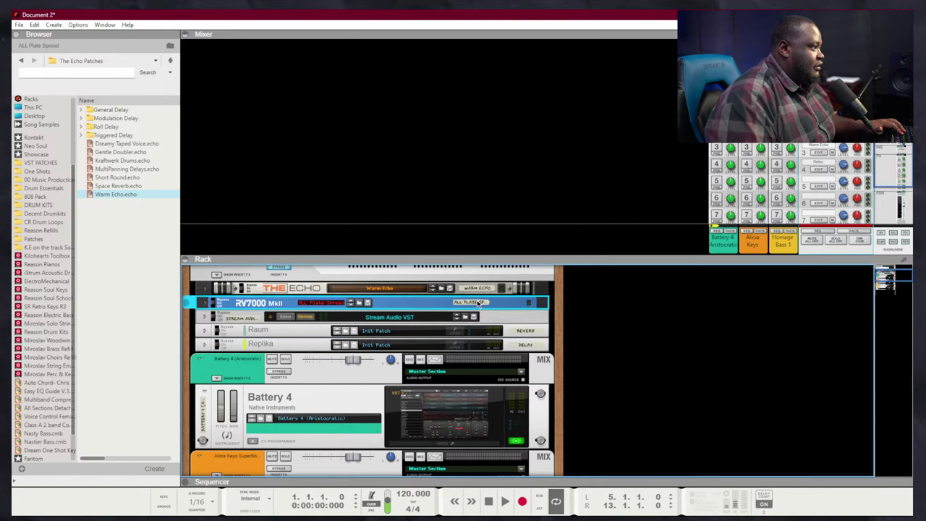
Rename the RV7000 MkII as Reverb 2 and The Echo as Delay 2
double_click(483, 299)
type("Reverb")
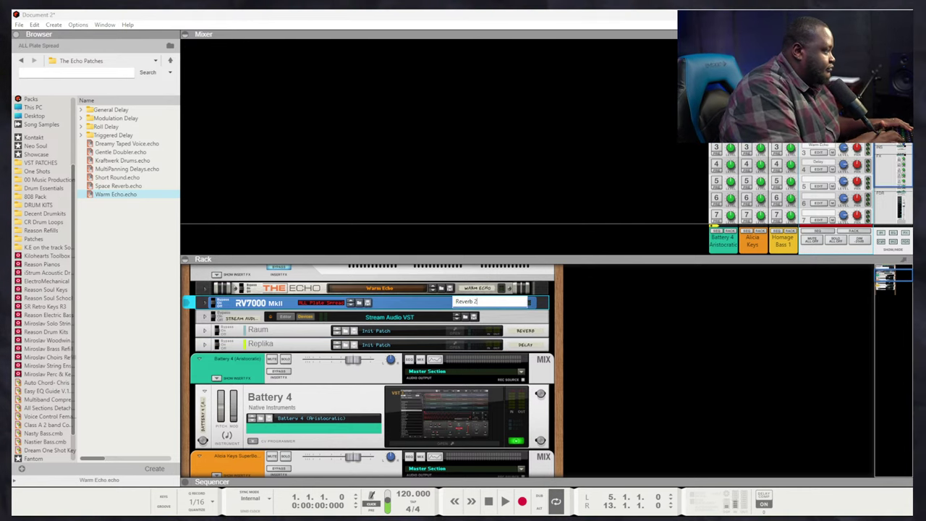
type(" 2")
key("Return")
double_click(487, 289)
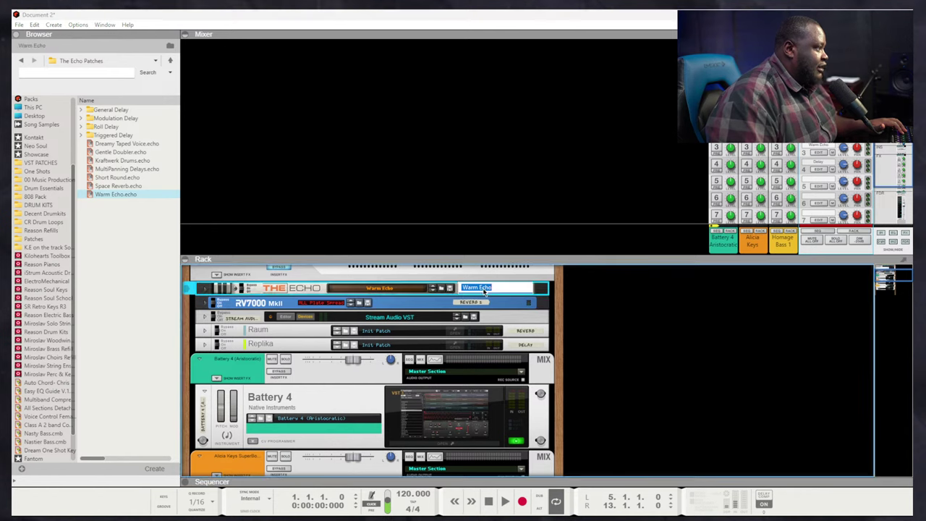
type("Delay 2")
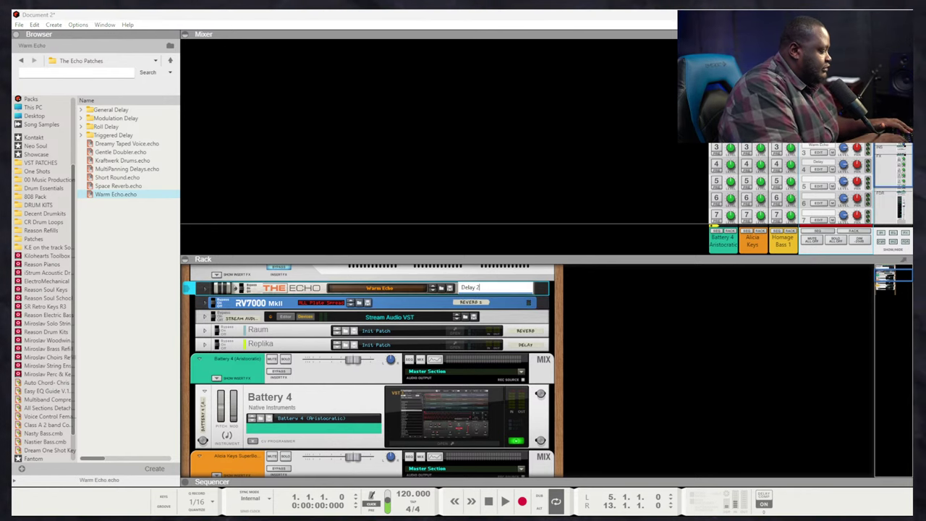
key("Return")
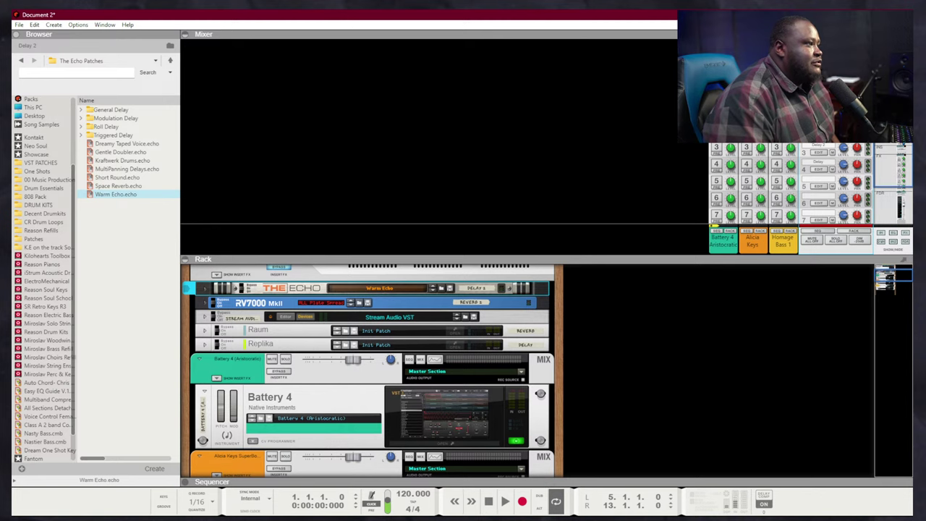
Look over the whole rack, from the Master Section's send effects down to the Battery 4, Kontakt and Kontakt 7 instruments
scroll(266, 340, "up", 1)
scroll(345, 348, "down", 2)
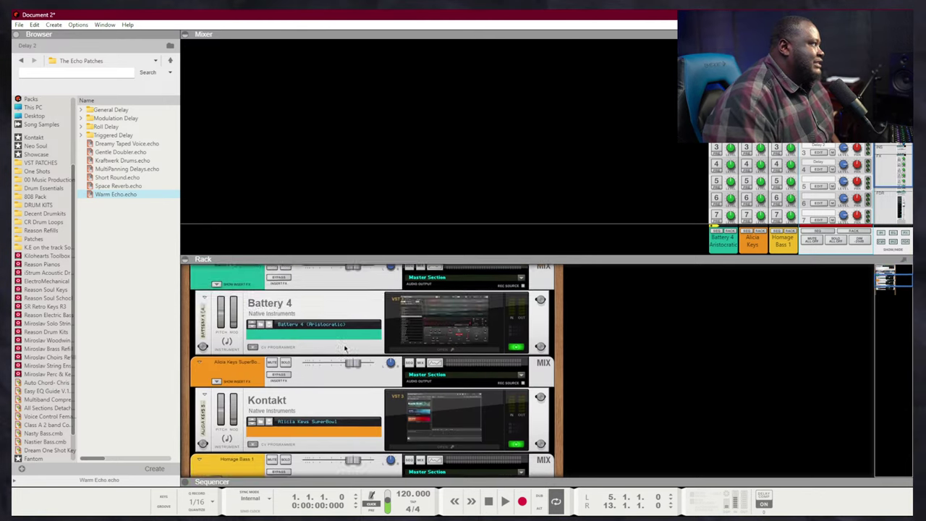
scroll(344, 349, "down", 3)
scroll(343, 349, "up", 5)
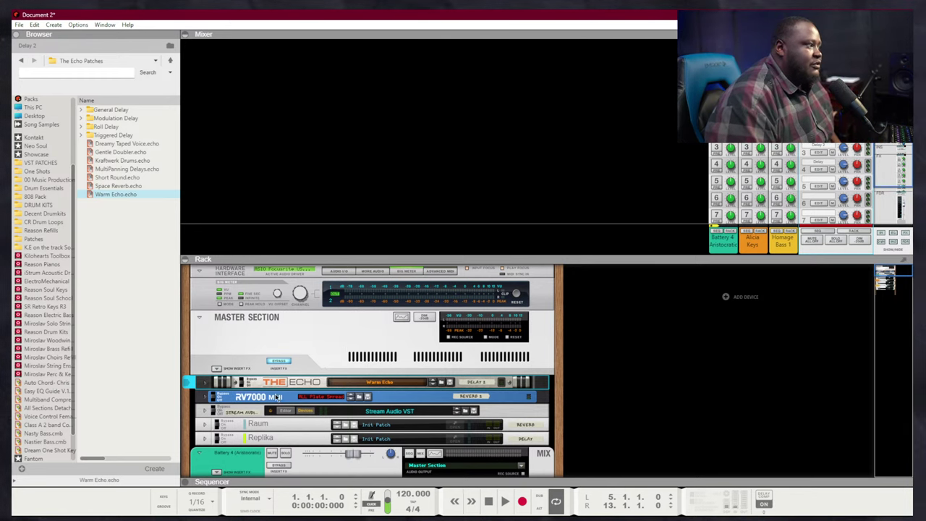
scroll(389, 397, "down", 3)
scroll(312, 372, "down", 5)
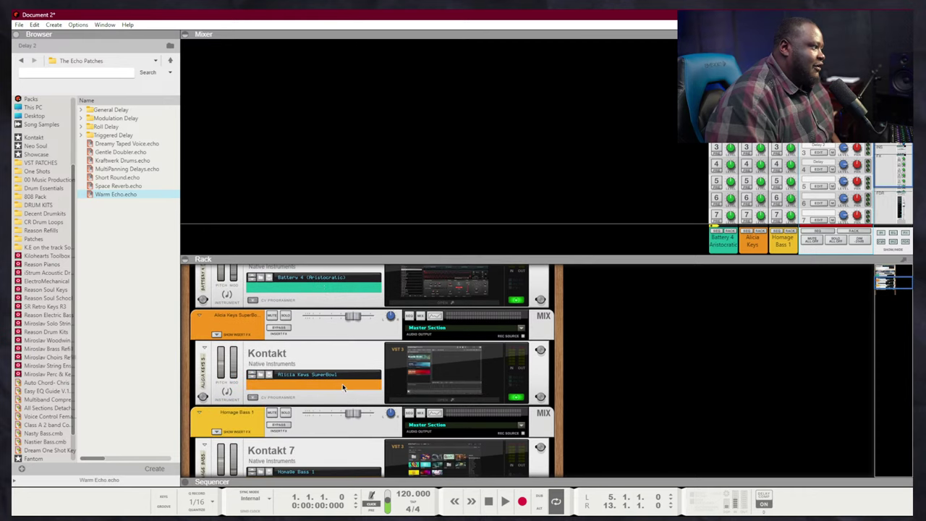
scroll(317, 378, "up", 3)
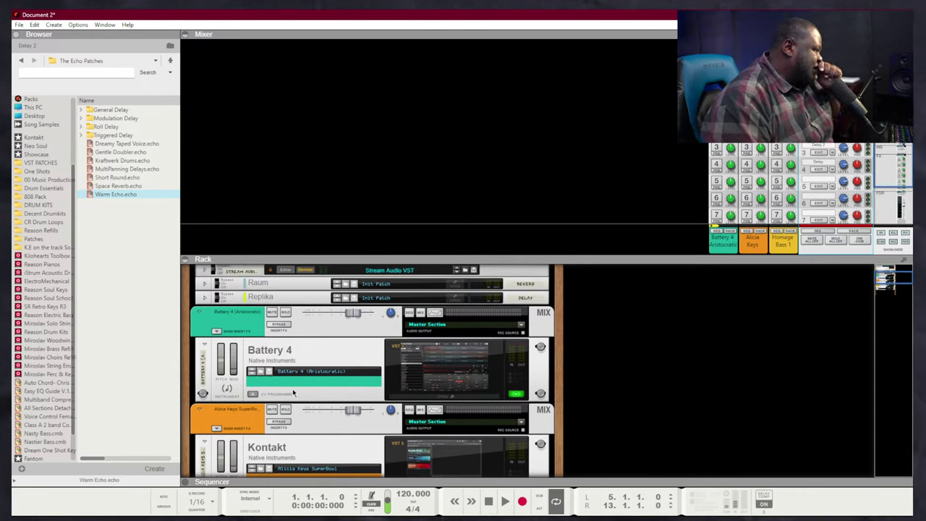
scroll(295, 398, "down", 6)
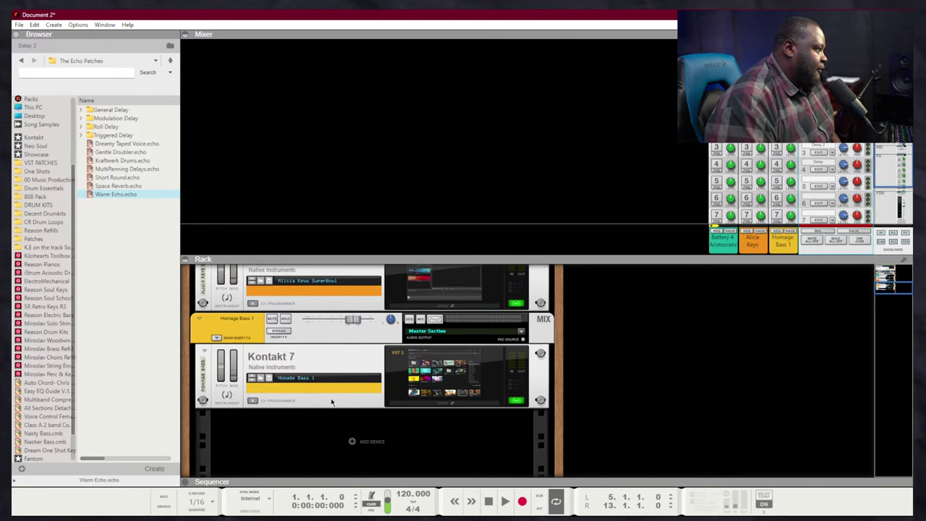
scroll(289, 403, "up", 1)
scroll(323, 380, "up", 10)
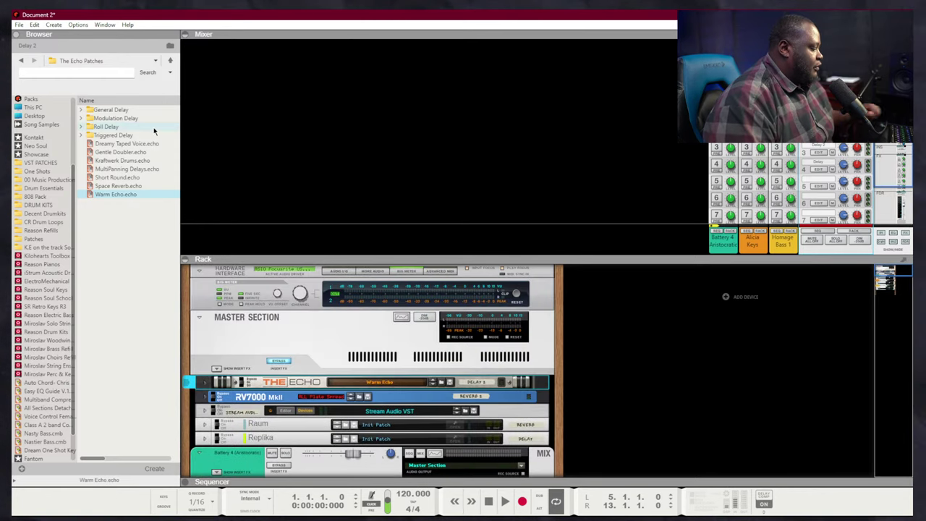
Hide the browser and, after viewing the sequencer's tracks and song blocks, display the rack on its own
key("F3")
scroll(323, 315, "down", 2)
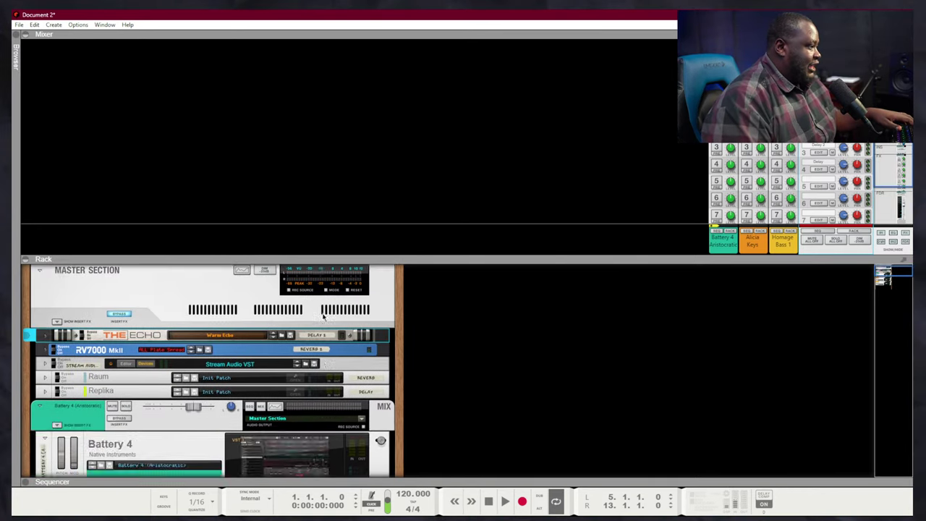
scroll(323, 317, "up", 2)
key("F6")
key("F7")
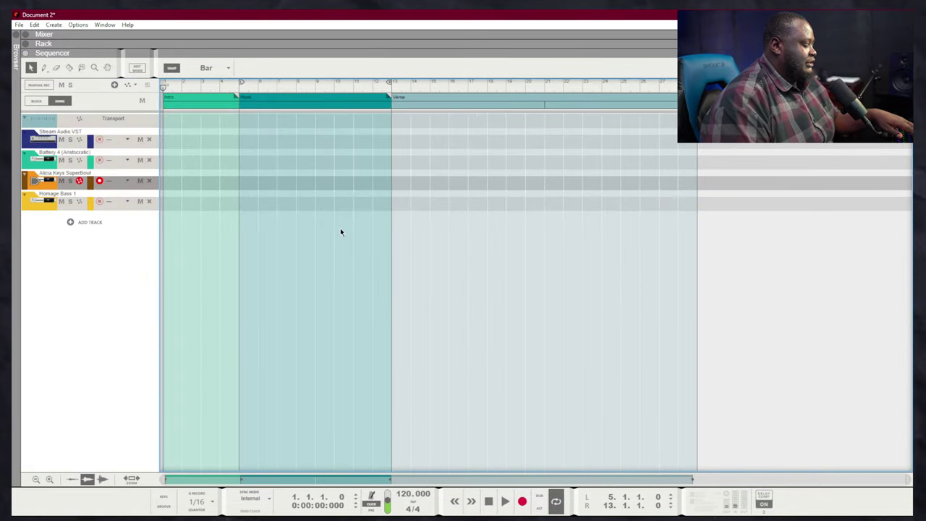
key("F6")
left_click(434, 209)
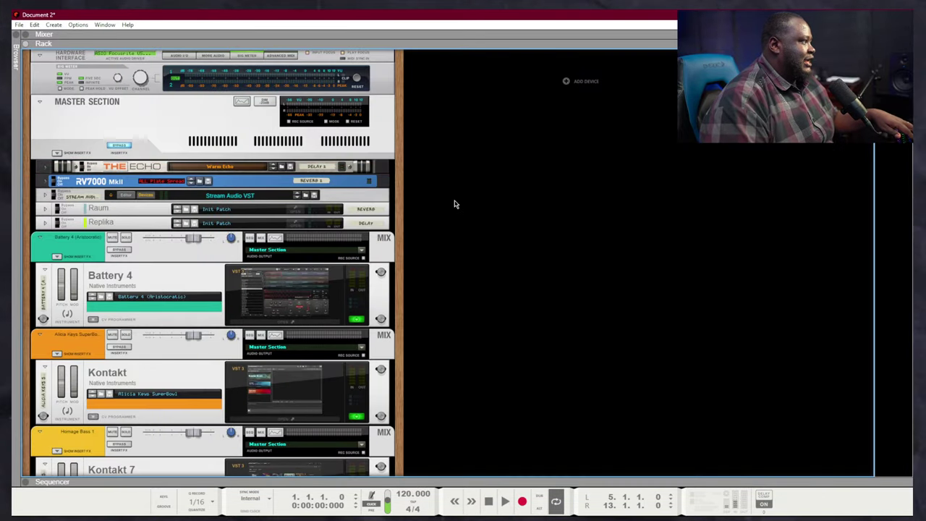
Start saving the song under a new name and go to the MISC folder inside 00 Music Production
scroll(333, 267, "down", 3)
scroll(333, 269, "up", 3)
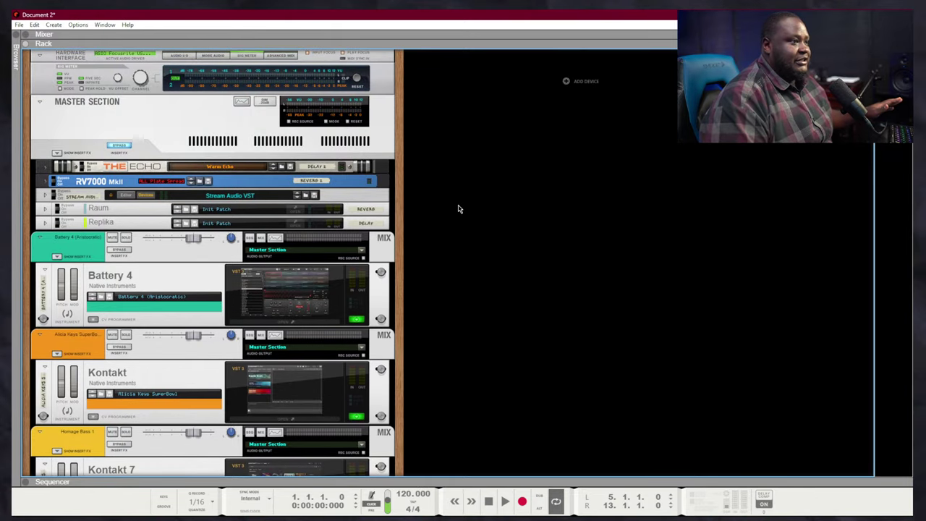
left_click(20, 25)
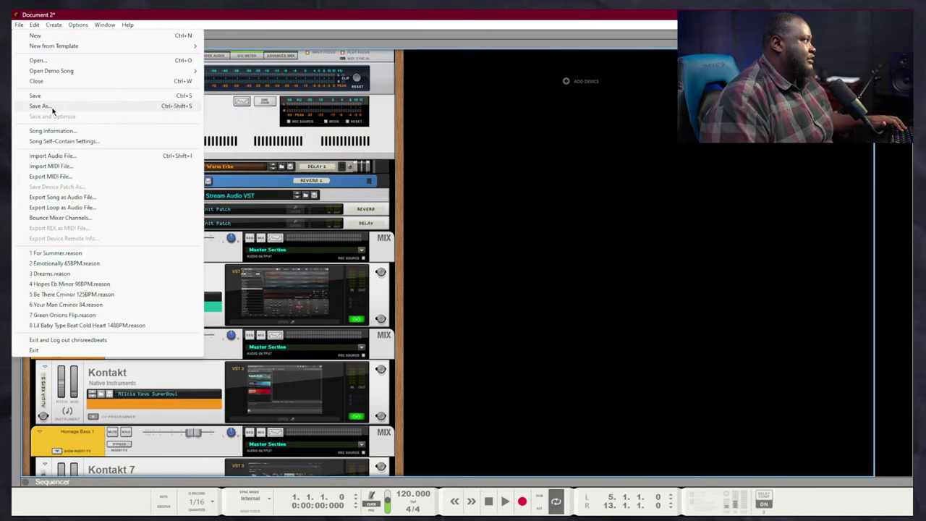
left_click(52, 107)
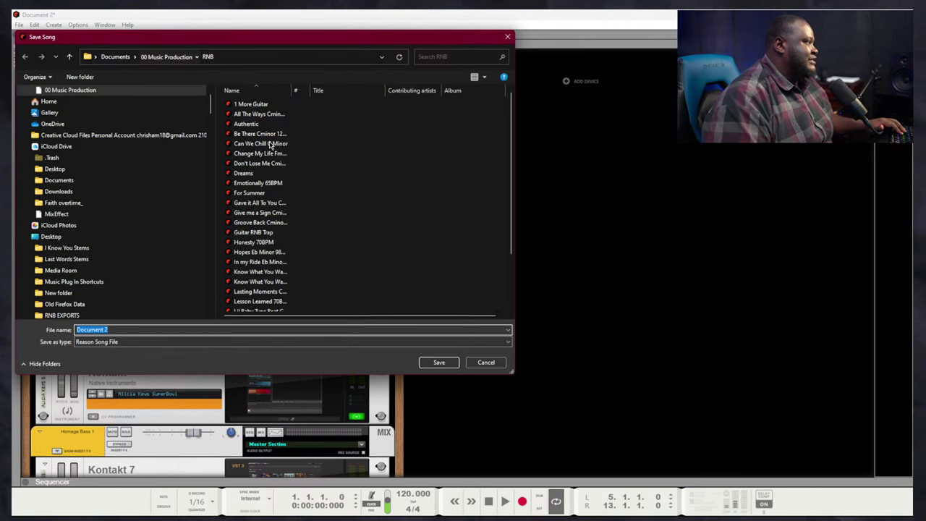
left_click(262, 236)
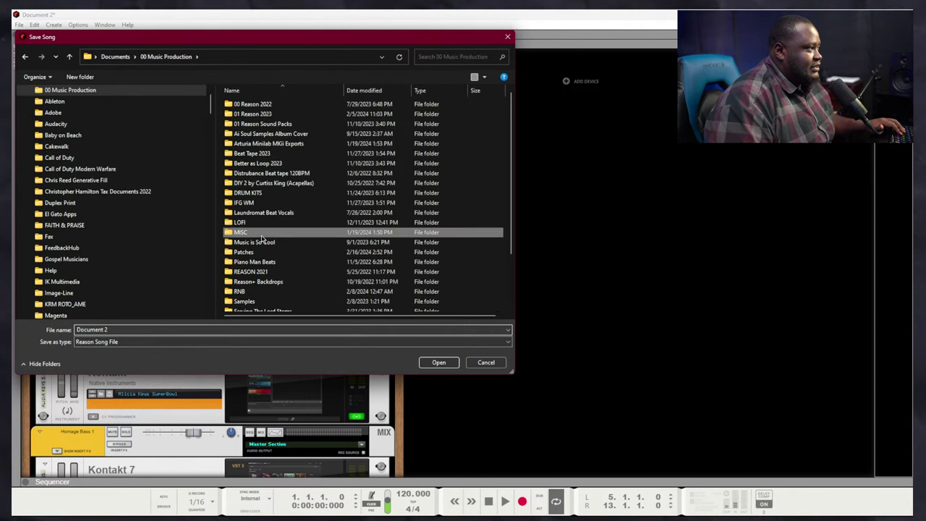
double_click(262, 234)
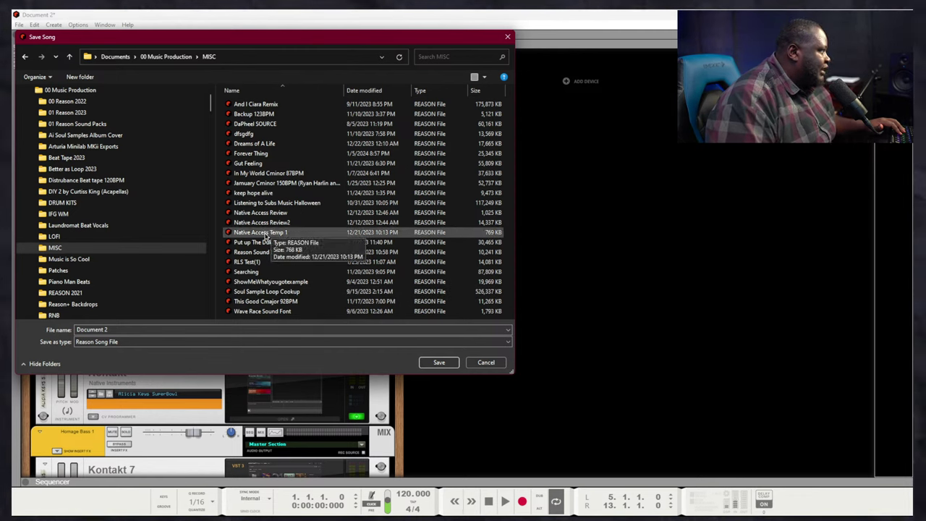
Name the song file Native Access Temp 2, based on the existing Native Access Temp 1 name, and save it
left_click(265, 233)
left_click(180, 330)
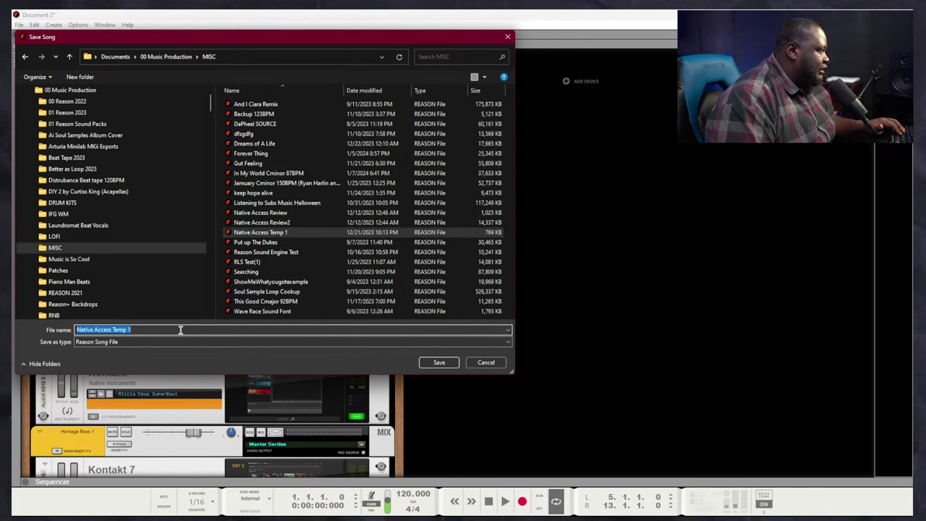
left_click(180, 330)
type("2")
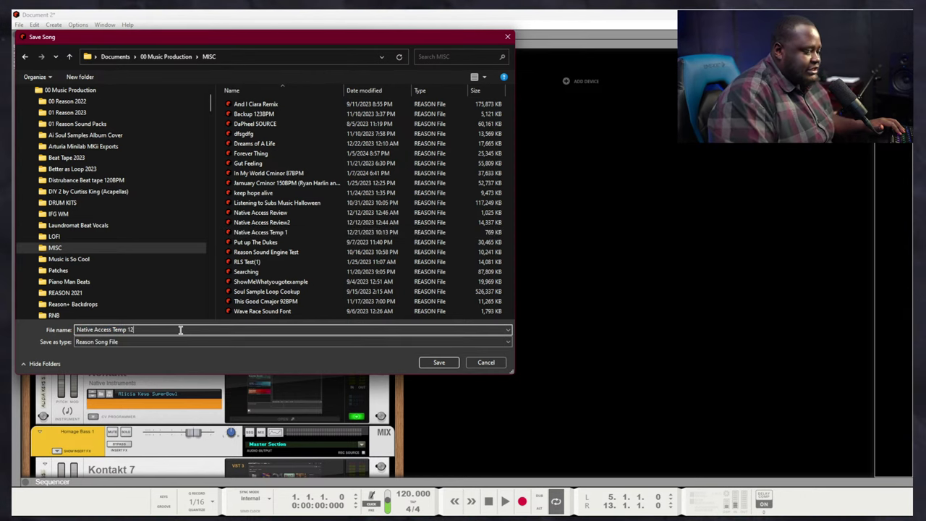
key("BackSpace")
key("BackSpace")
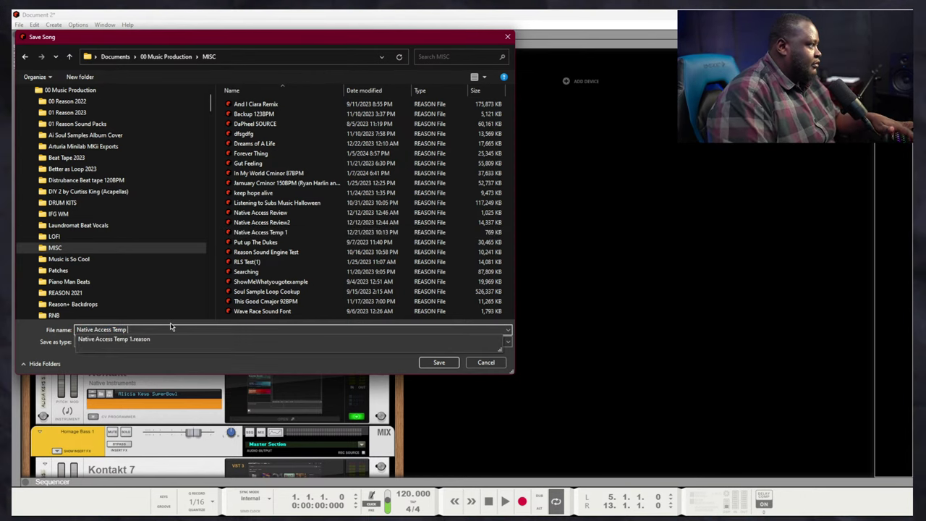
type("2")
left_click(439, 362)
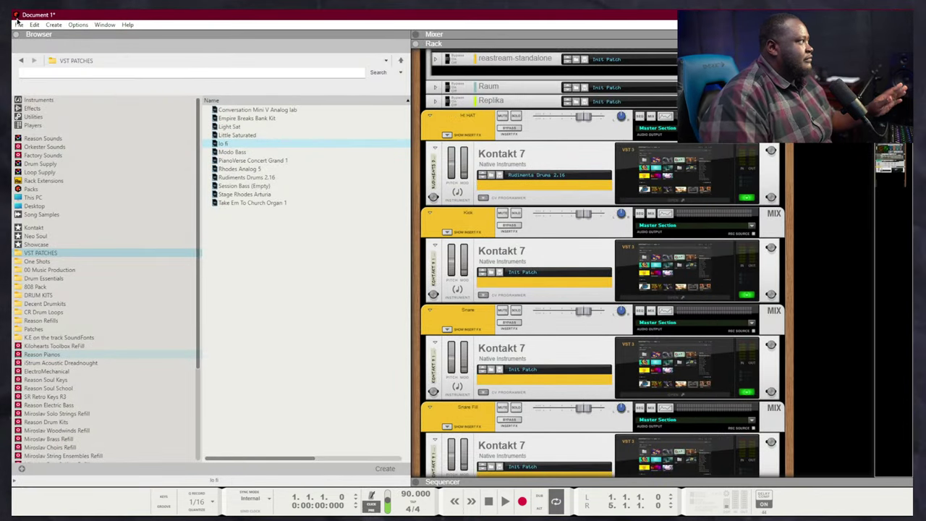
Set the default song to Empty in the general preferences and close them
left_click(19, 25)
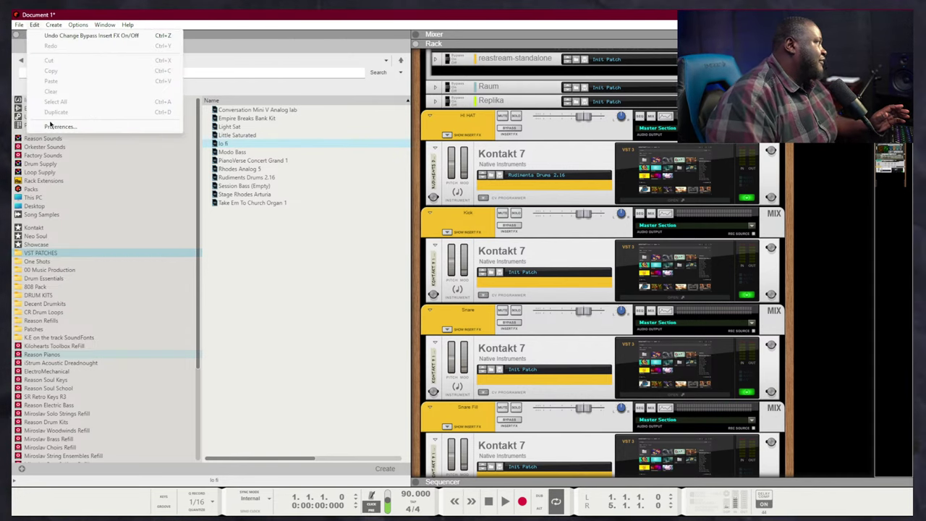
left_click(46, 126)
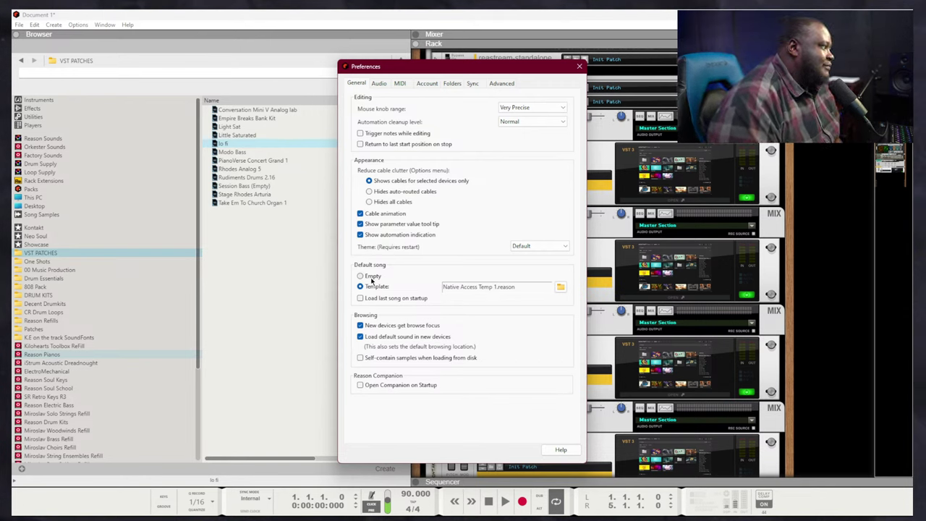
left_click(579, 66)
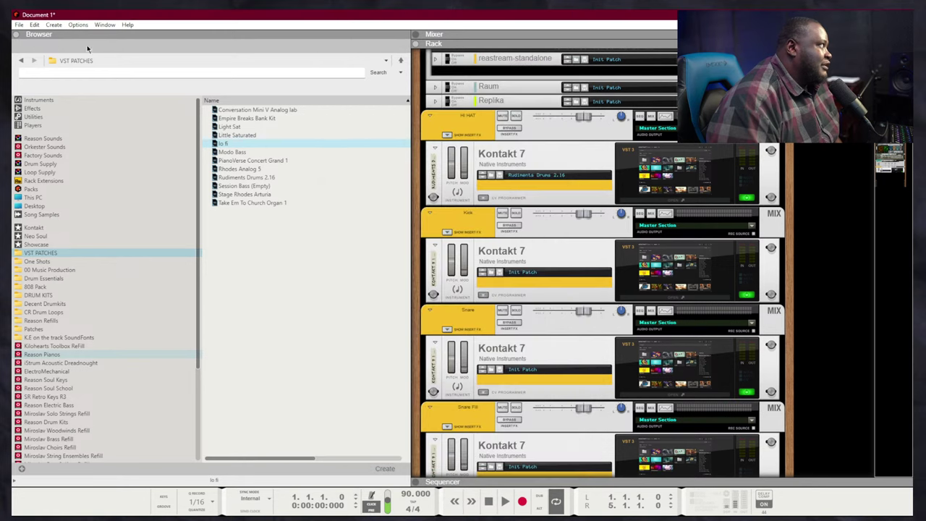
Create a new song from the empty default and look through its mixer, rack and sequencer
left_click(19, 26)
left_click(32, 35)
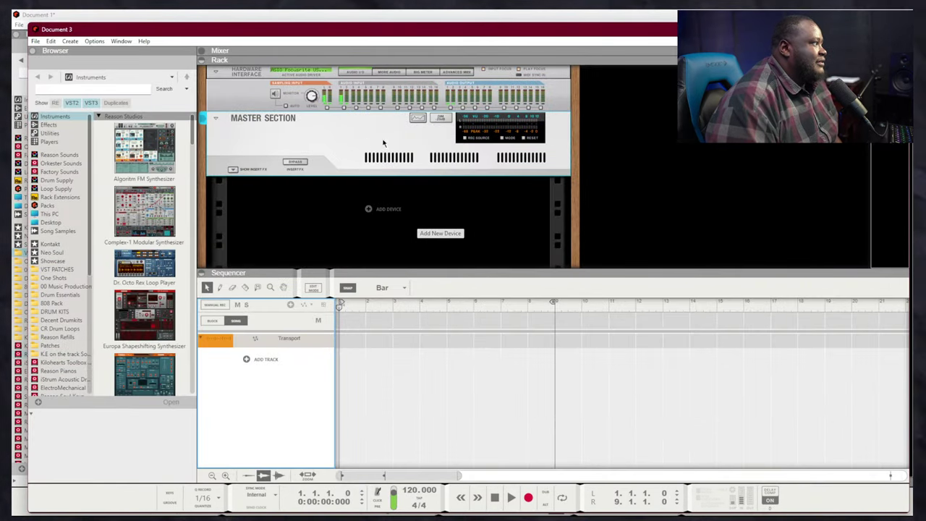
key("F5")
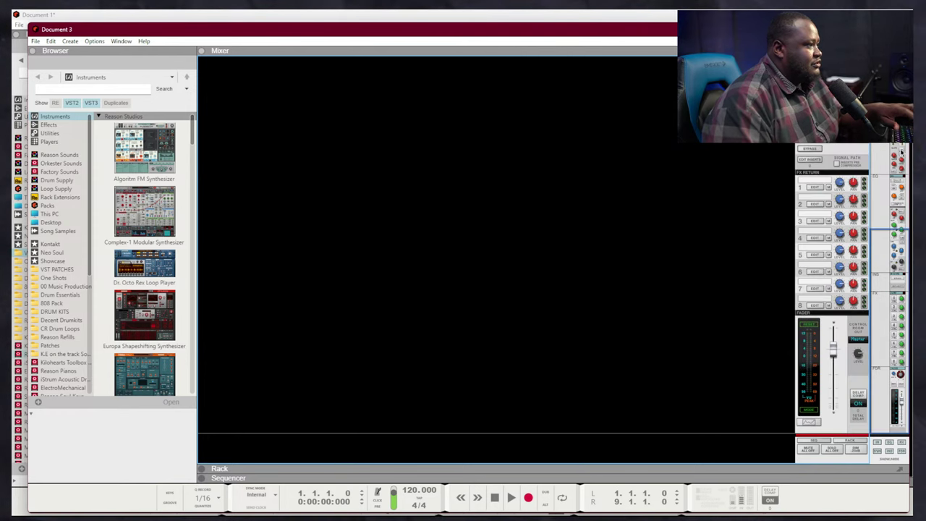
key("F6")
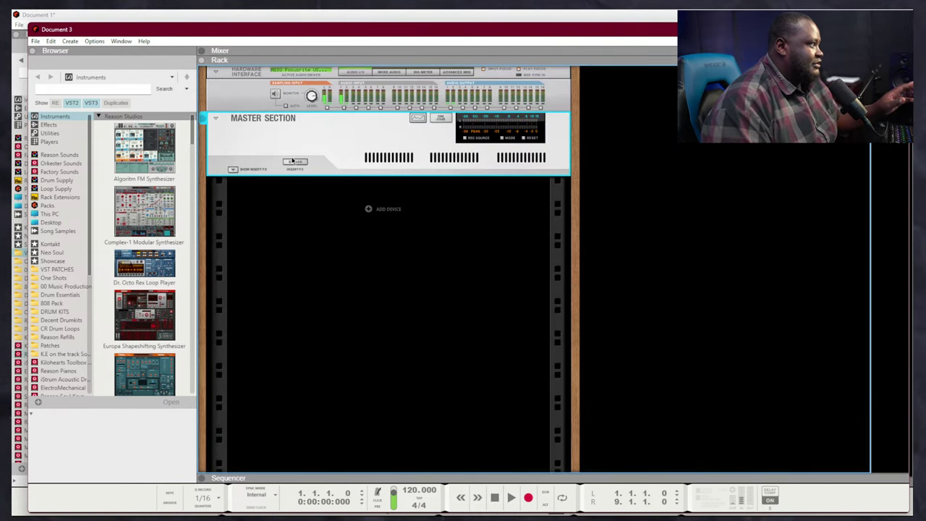
left_click(232, 168)
key("F7")
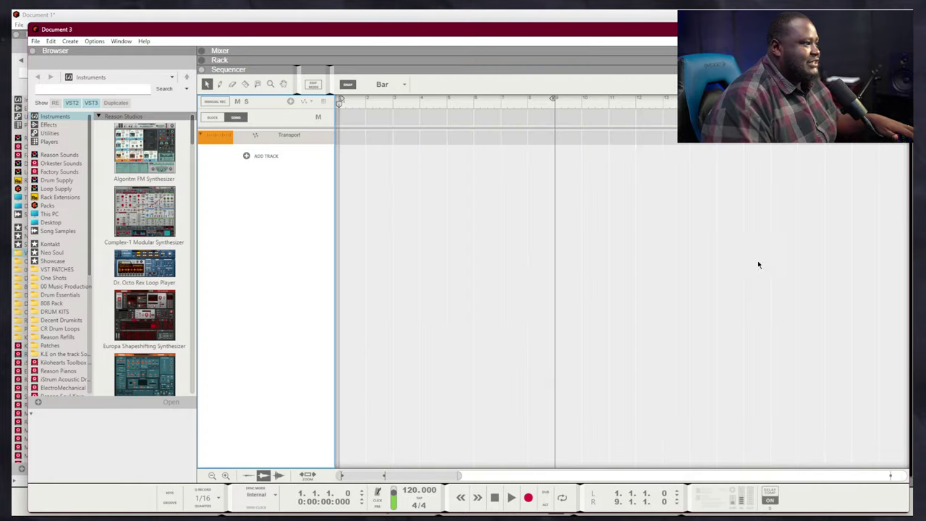
key("F6")
key("F5")
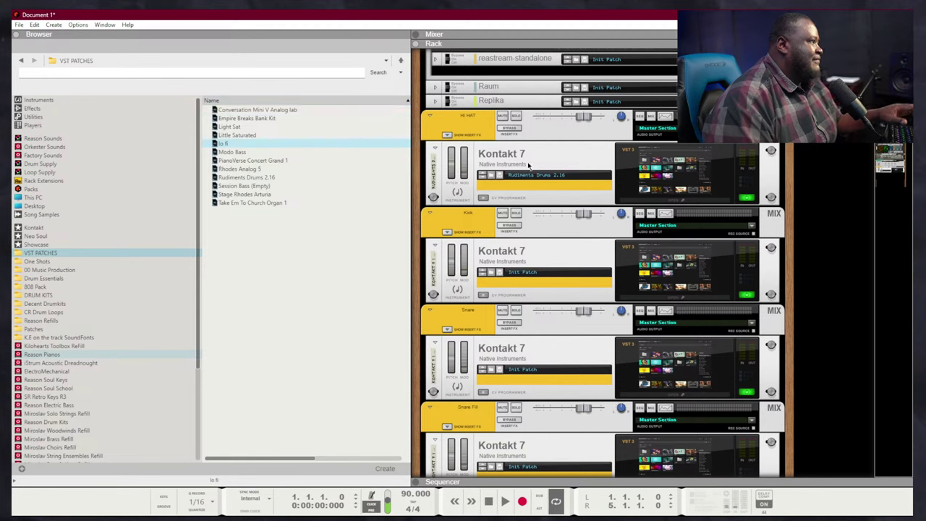
Set the default song to the template Native Access Temp 2.reason in the general preferences and close them
left_click(34, 25)
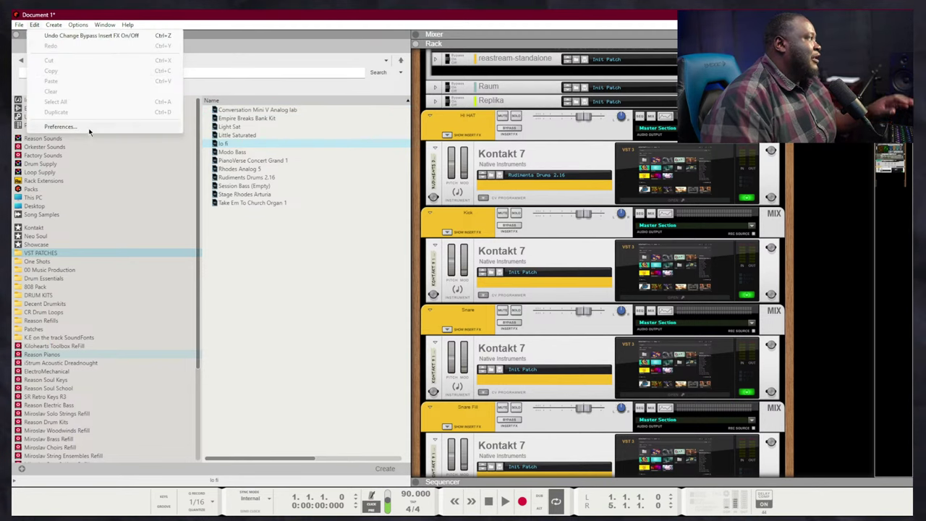
left_click(89, 129)
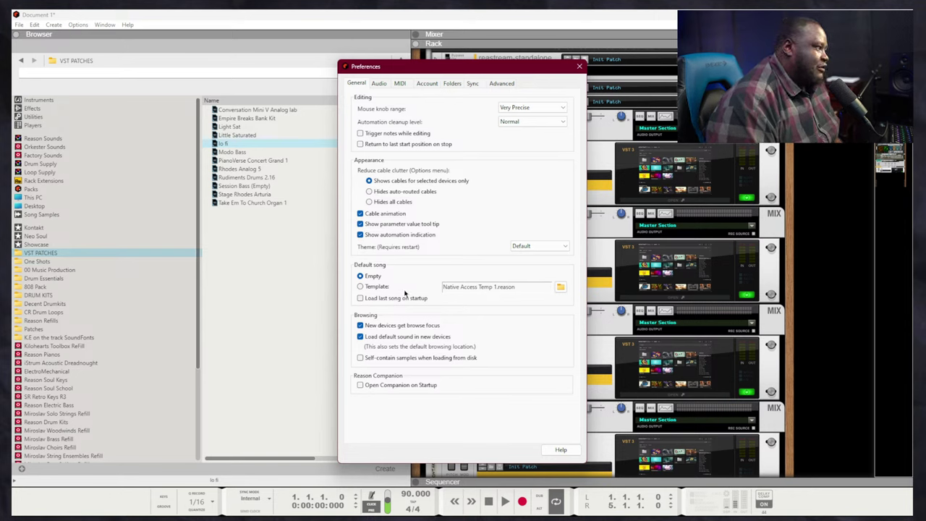
left_click(378, 287)
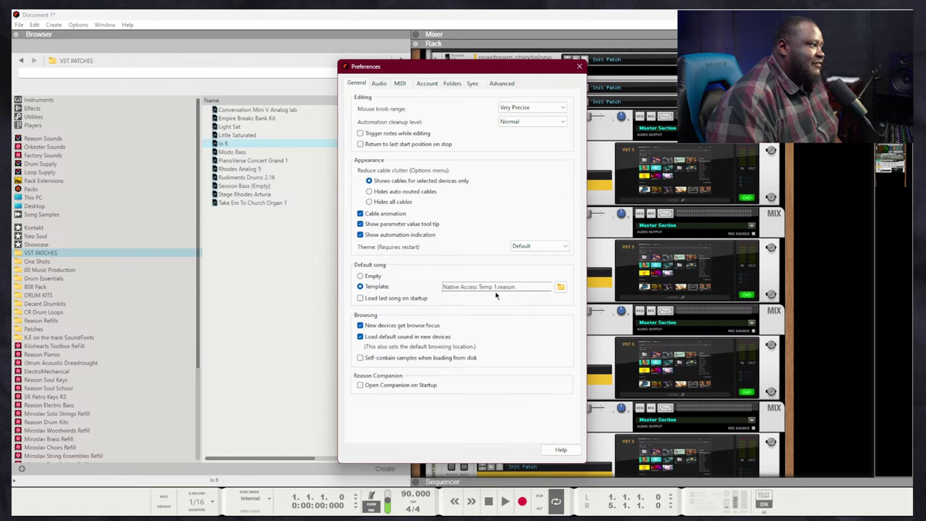
left_click(560, 286)
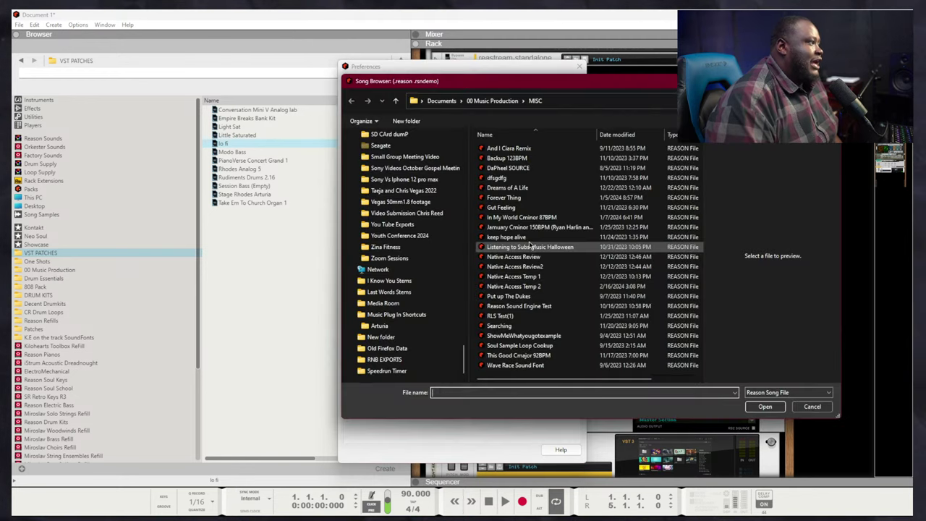
left_click(533, 288)
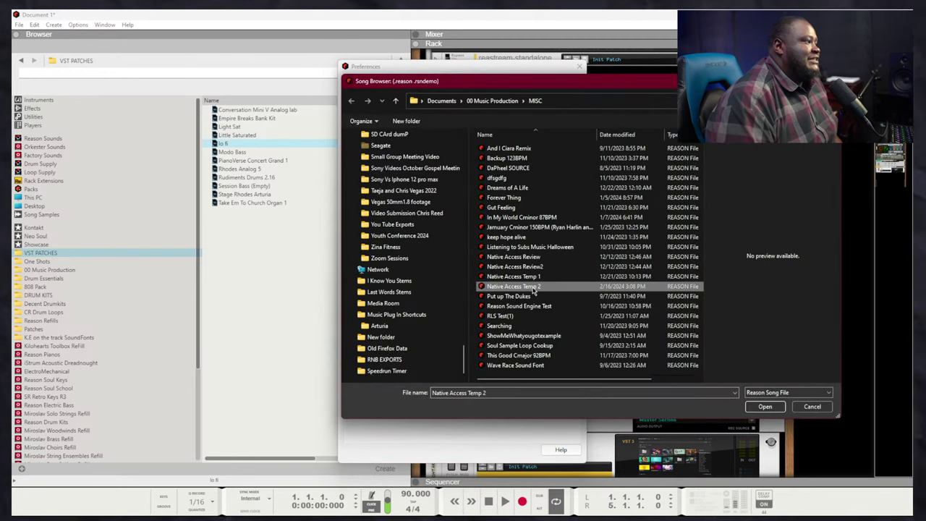
left_click(755, 411)
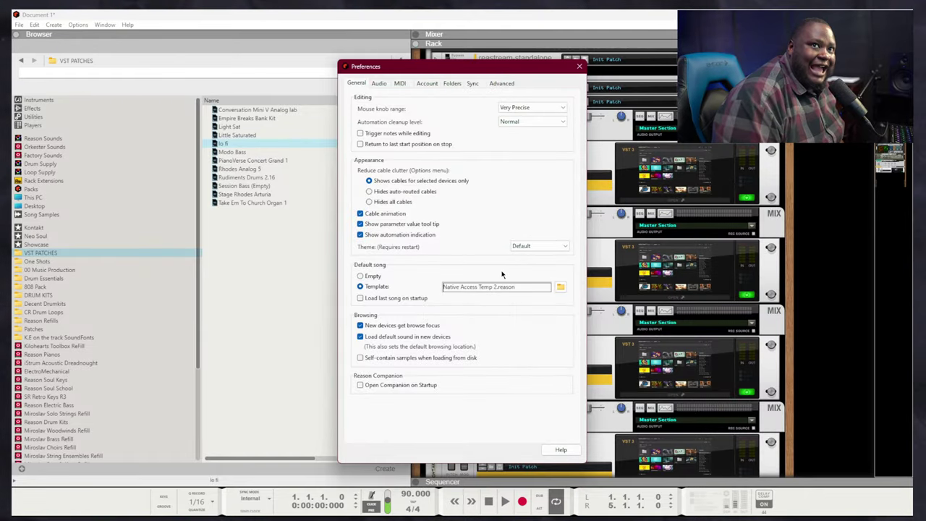
left_click(578, 67)
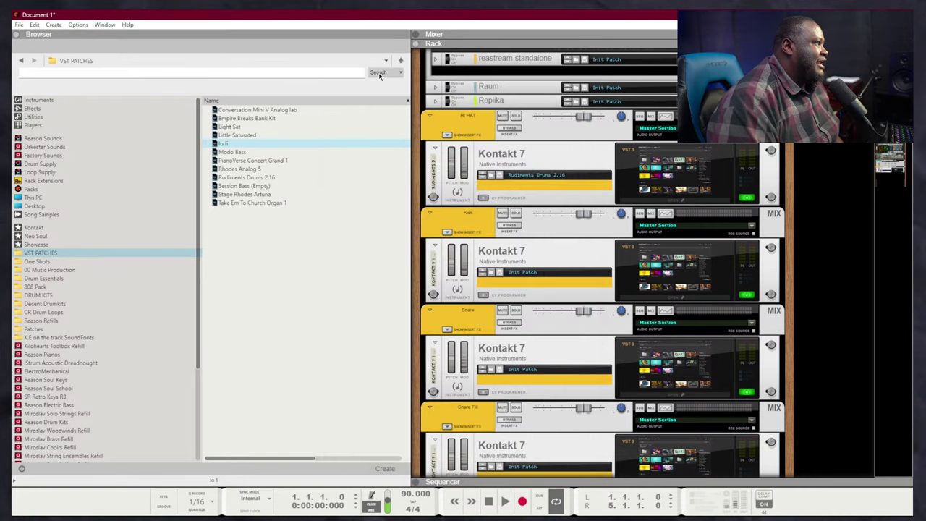
Play the song's loop in the sequencer and record a four-bar part on the Rhodes Analog 5 track
left_click(19, 25)
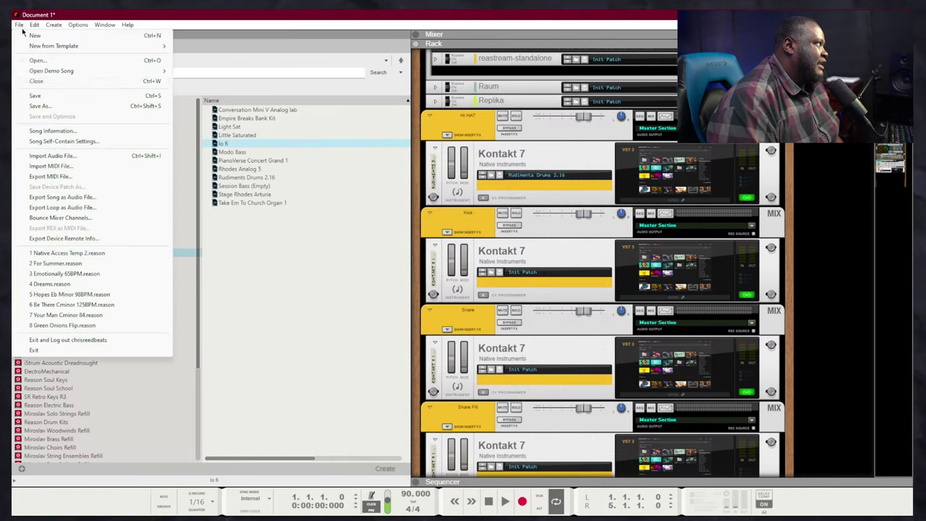
left_click(365, 209)
key("F7")
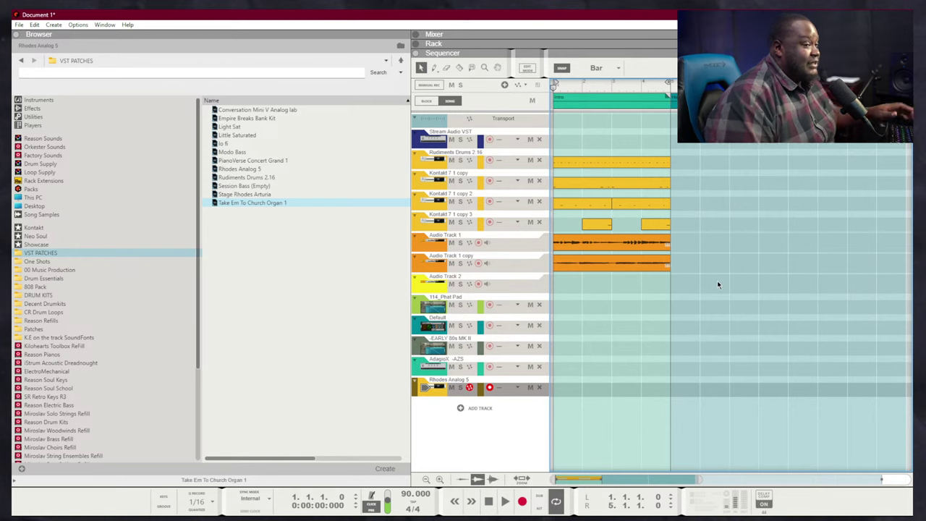
key("space")
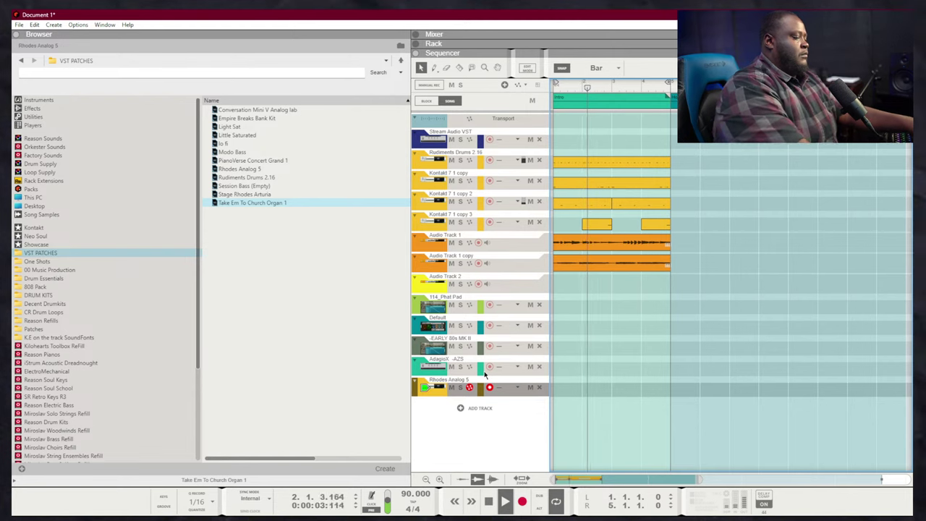
key("space")
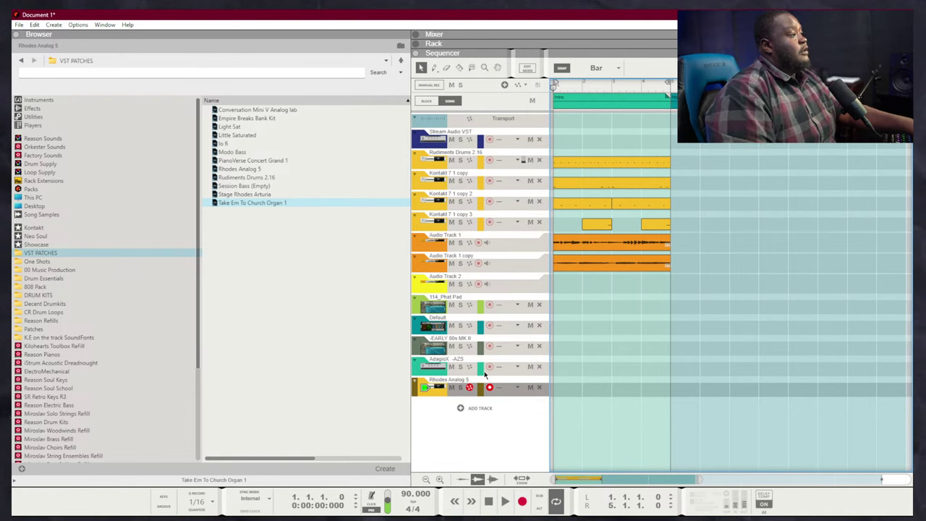
key("KP_Multiply")
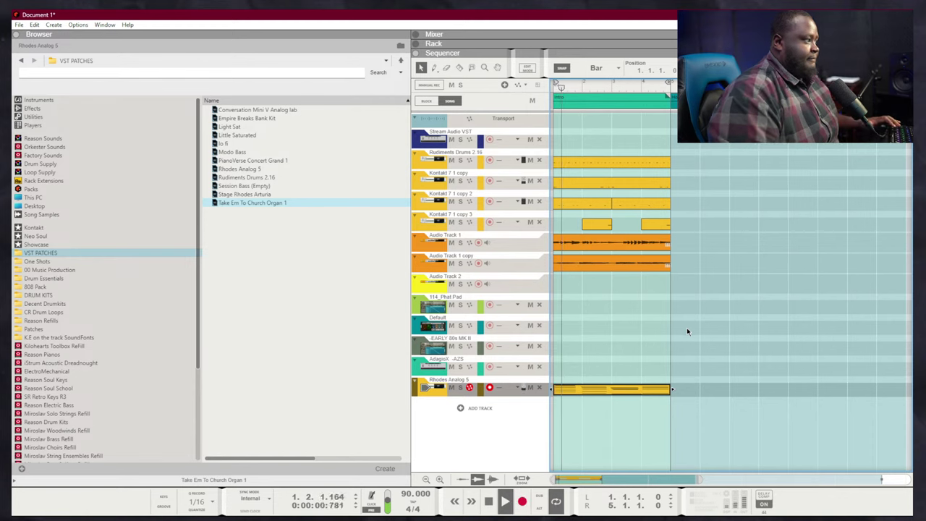
Record-enable the AdagioX -AZS track and the Default bass track during playback, and stop the song in the rack view
left_click(490, 367)
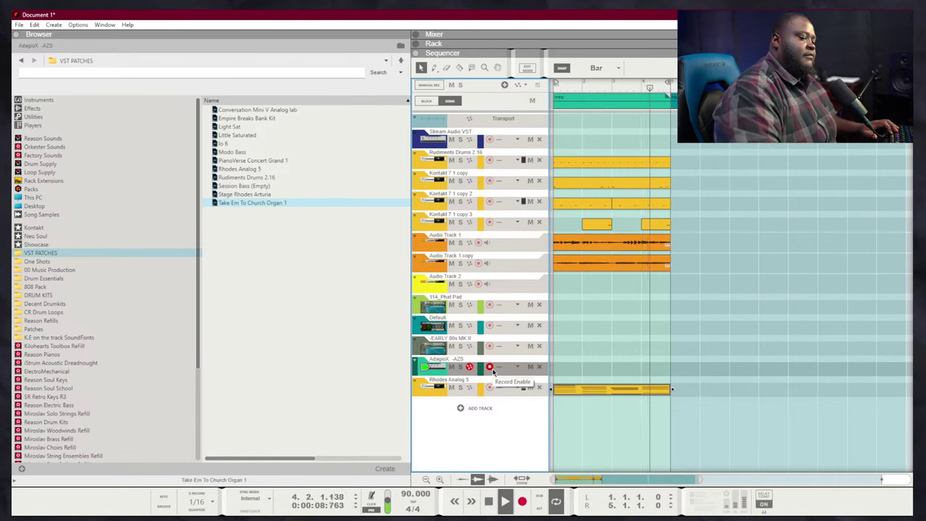
left_click(491, 330)
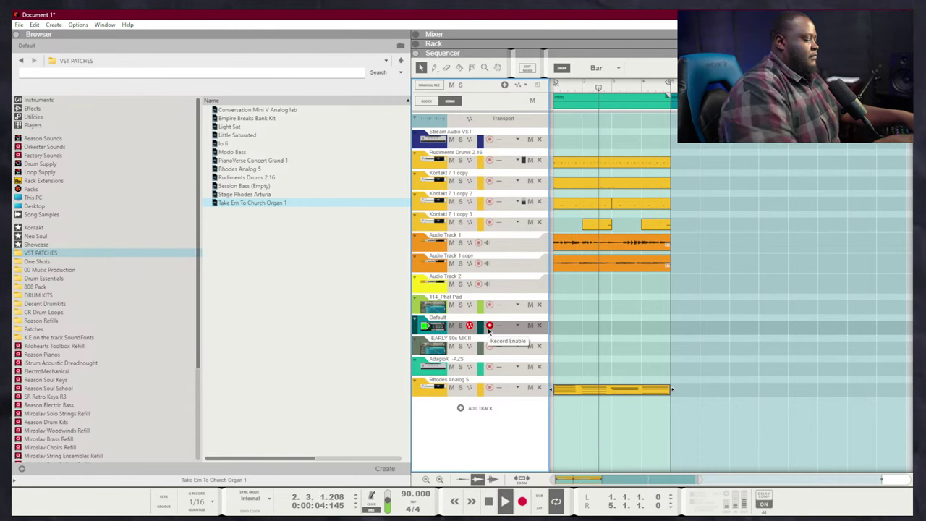
key("F6")
key("space")
Select the Electric Bass device below Nasty Bass in the rack and show its stomp and re-amp section
scroll(520, 221, "up", 2)
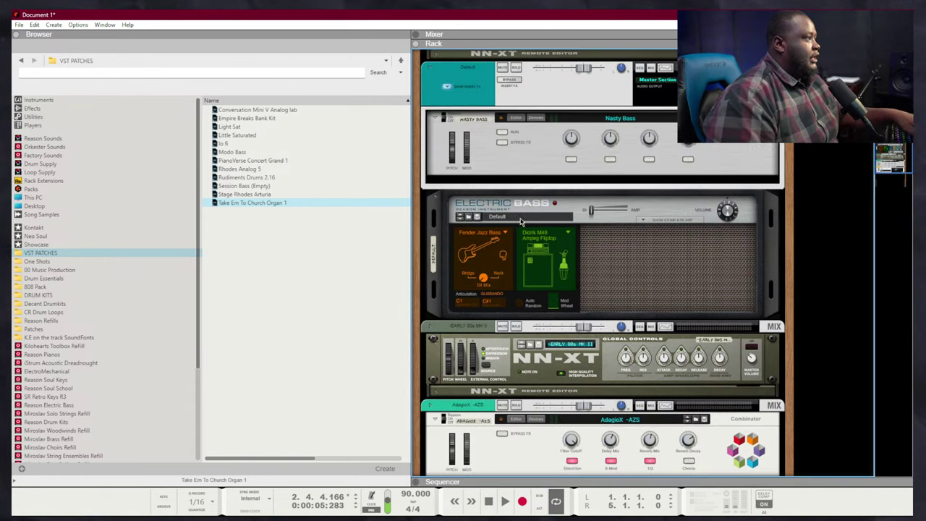
left_click(530, 155)
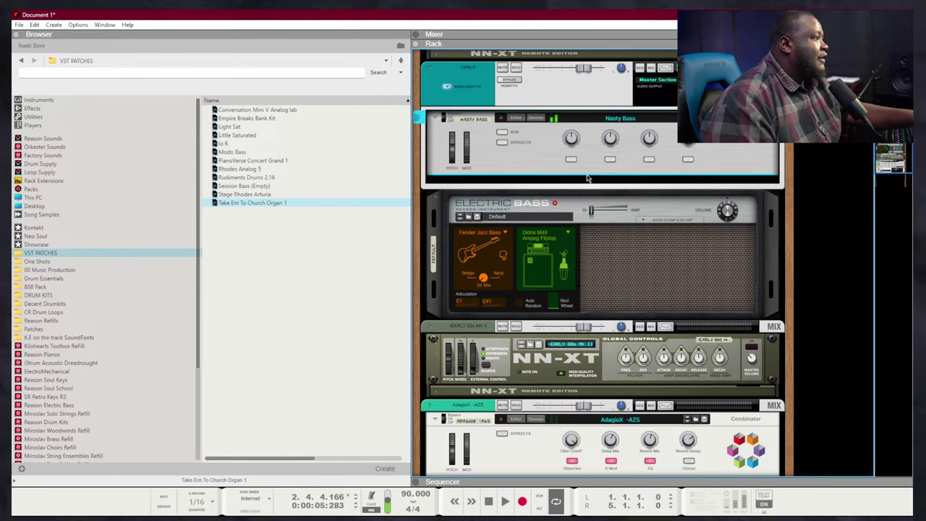
left_click(728, 218)
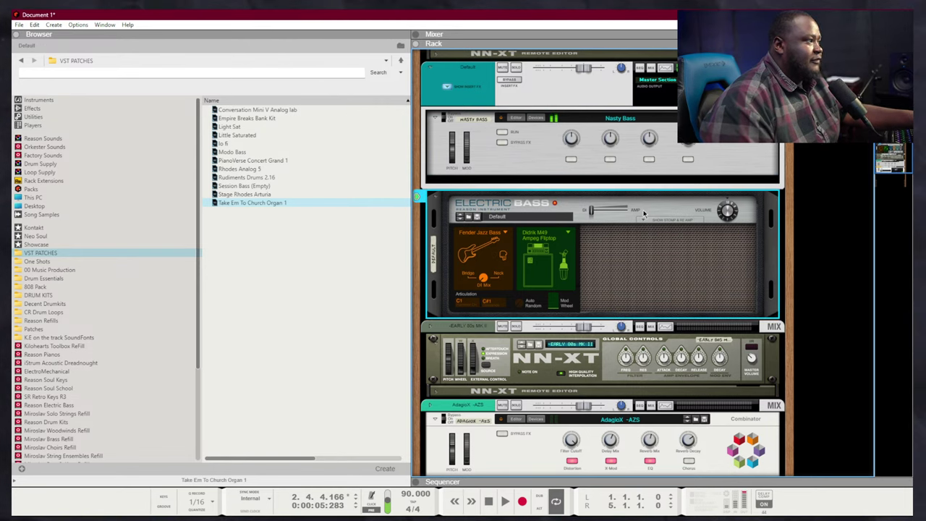
left_click(672, 218)
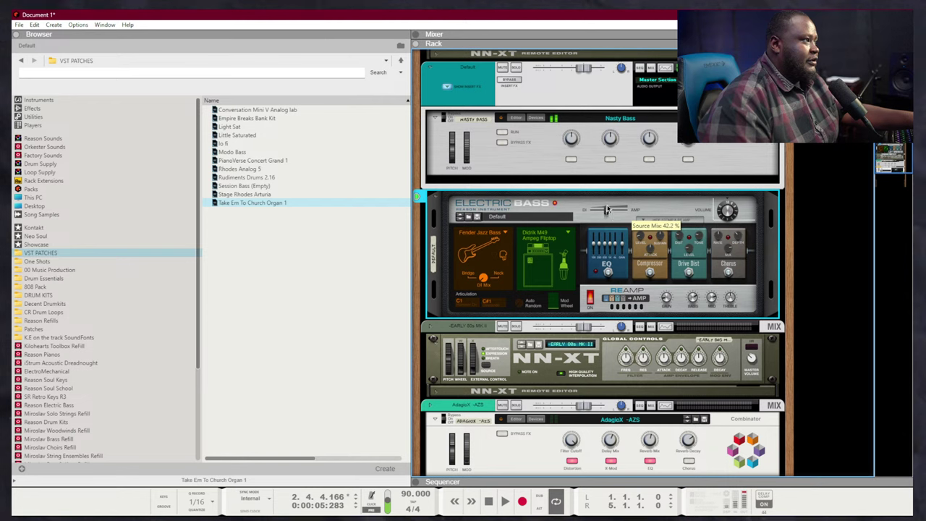
Play the song from the start in the rack and lower the level of the Default bass mix channel
key("KP_0")
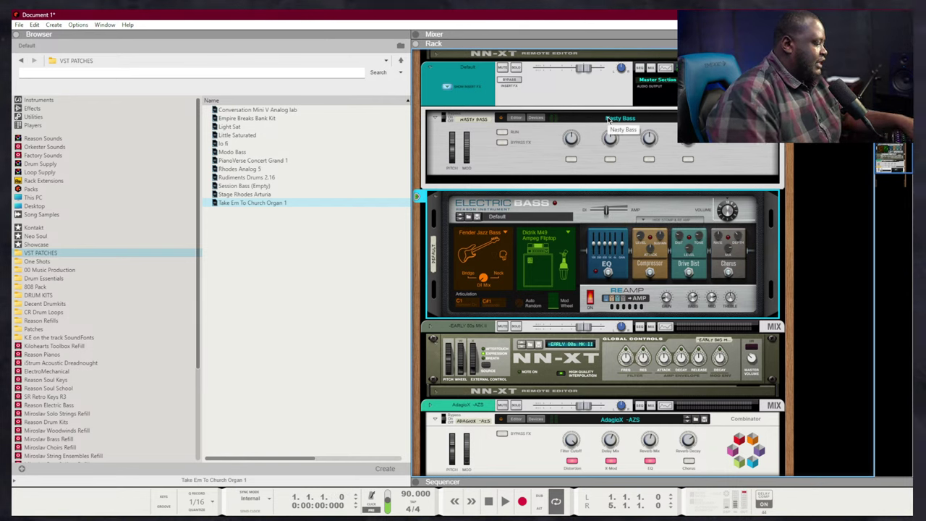
key("space")
key("space")
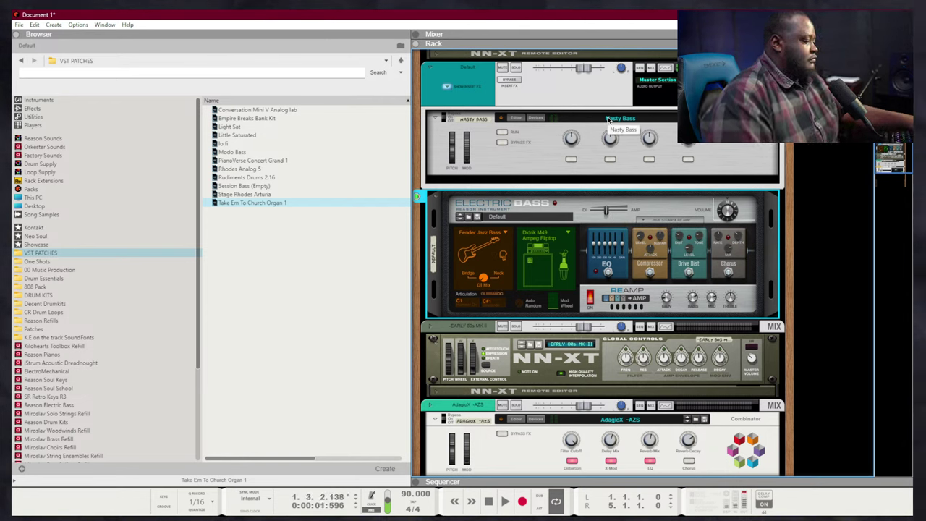
key("KP_0")
key("space")
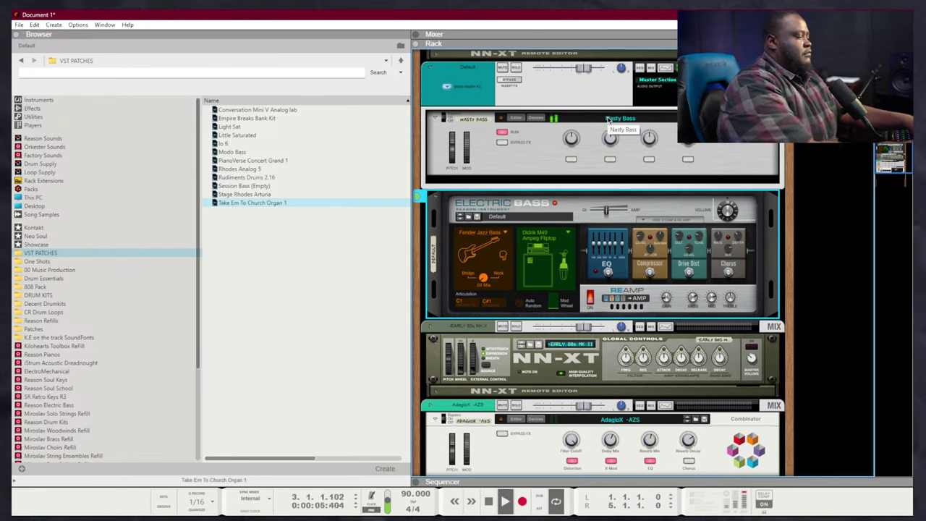
left_click_drag(581, 69, 572, 73)
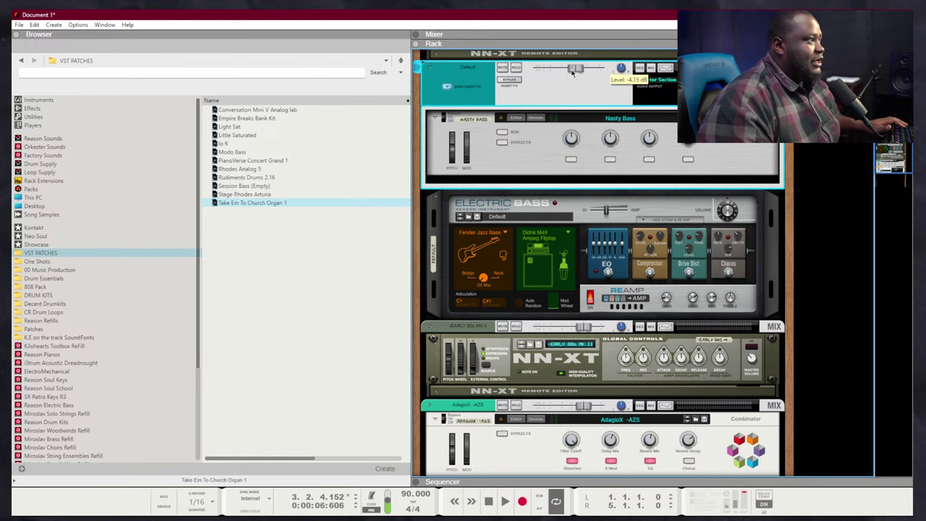
key("space")
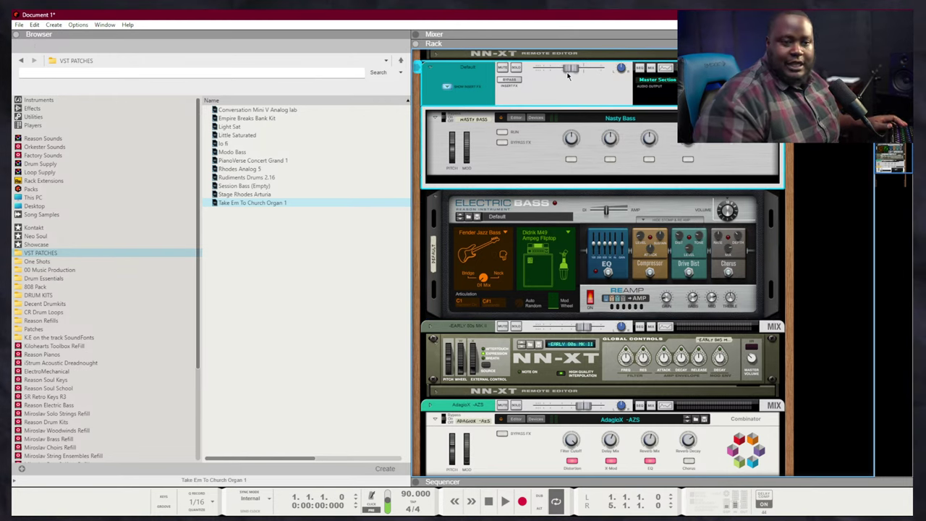
Show the sequencer, play the loop from bar 1 and record a four-bar bass part on the Default track
key("F7")
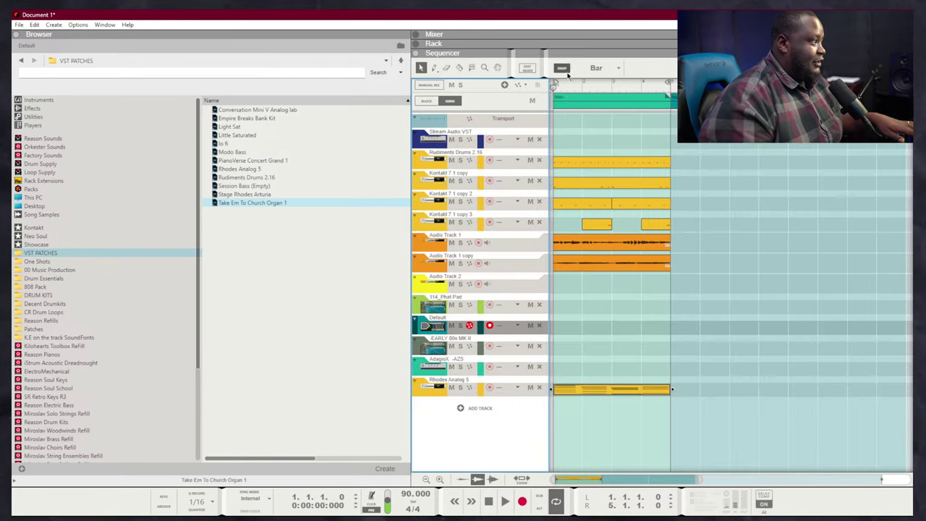
left_click(584, 318)
key("space")
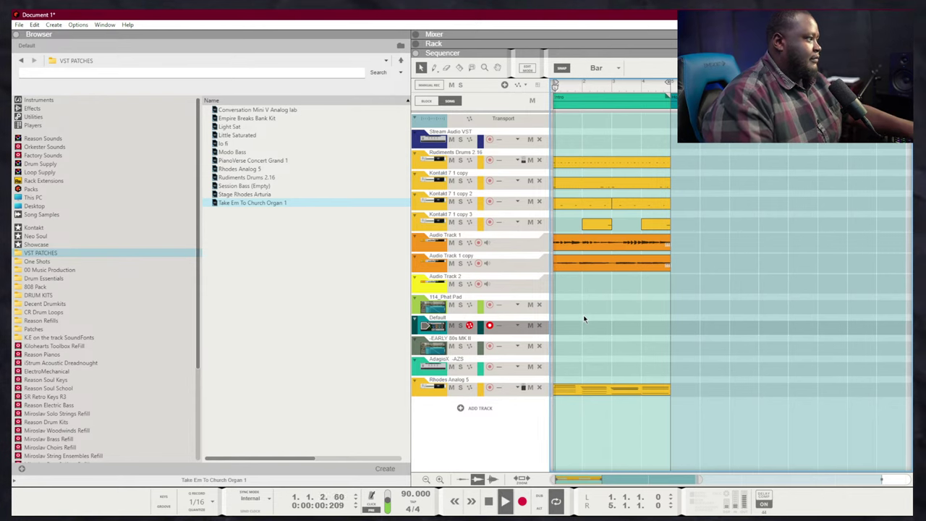
key("space")
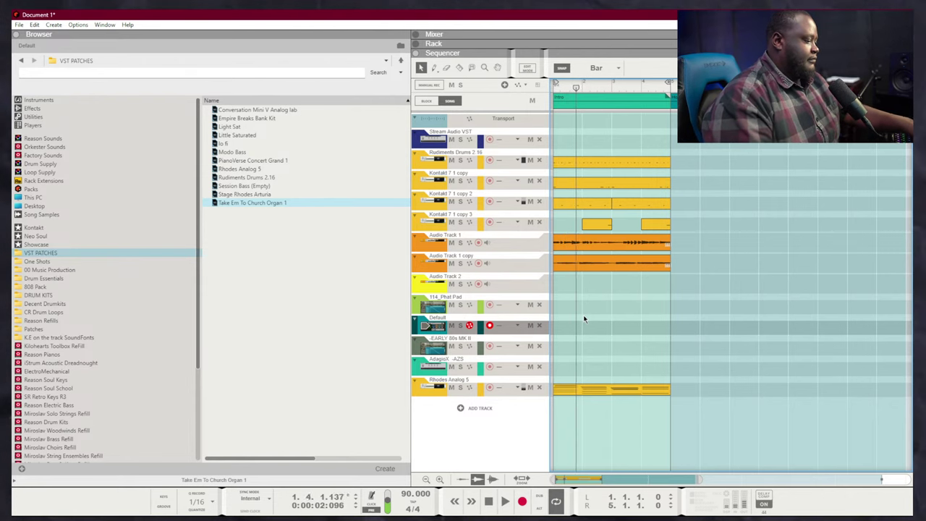
key("Return")
key("space")
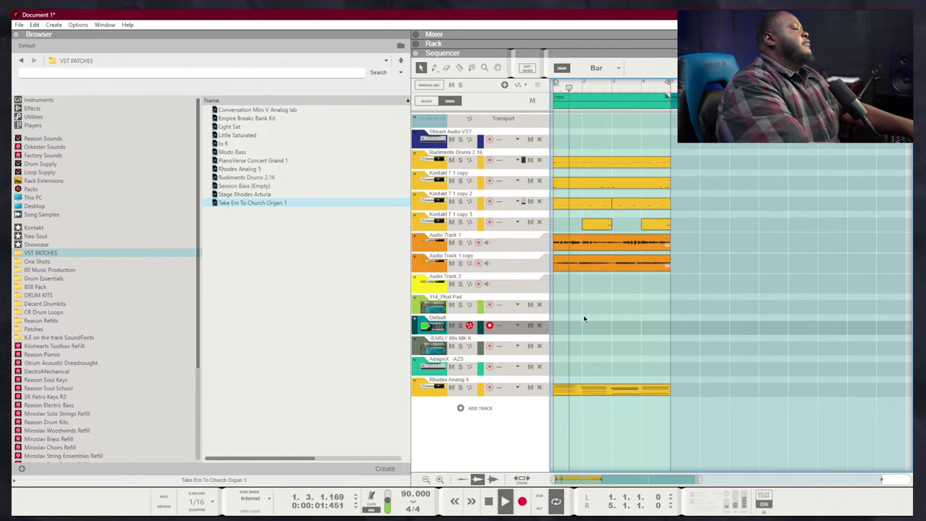
key("space")
key("space")
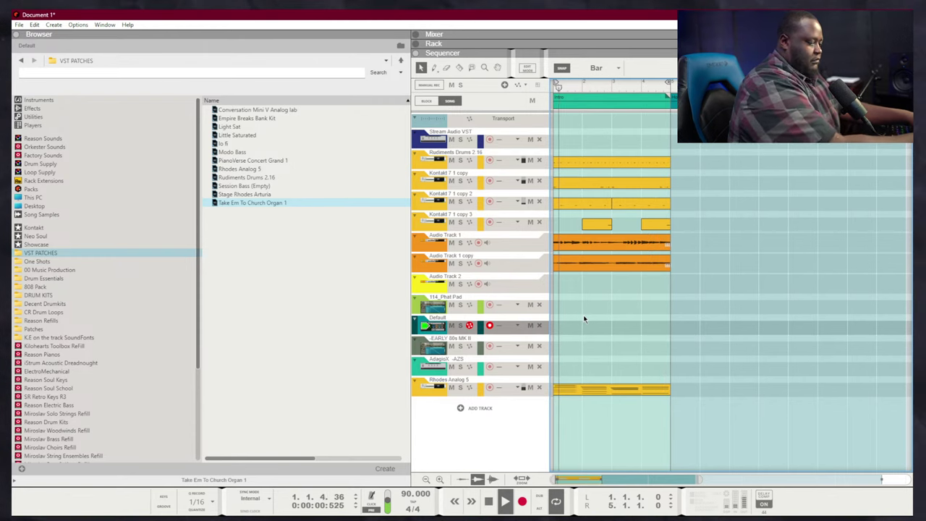
key("space")
key("ctrl+Return")
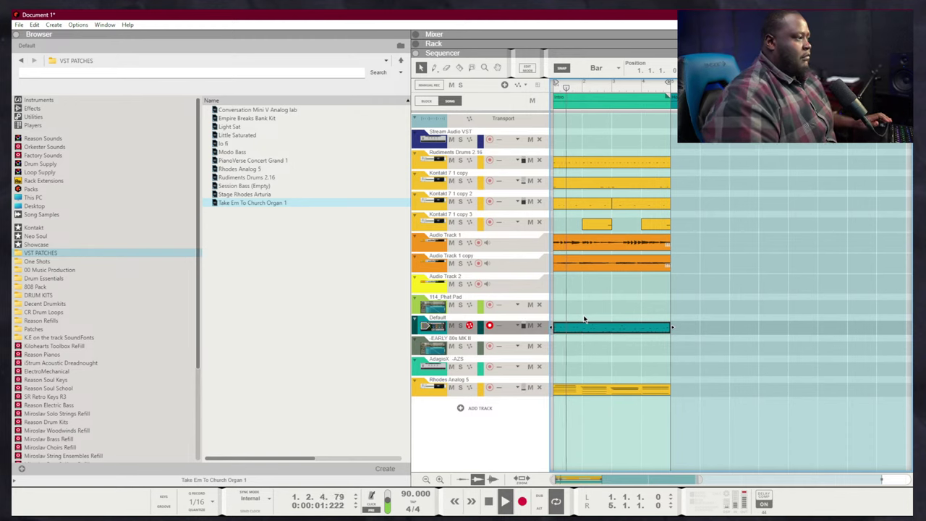
Open the recorded bass clip and, in beat 2 of bar 1, place the high note at 1.2.2 and the low note at 1.2.3
key("space")
key("space")
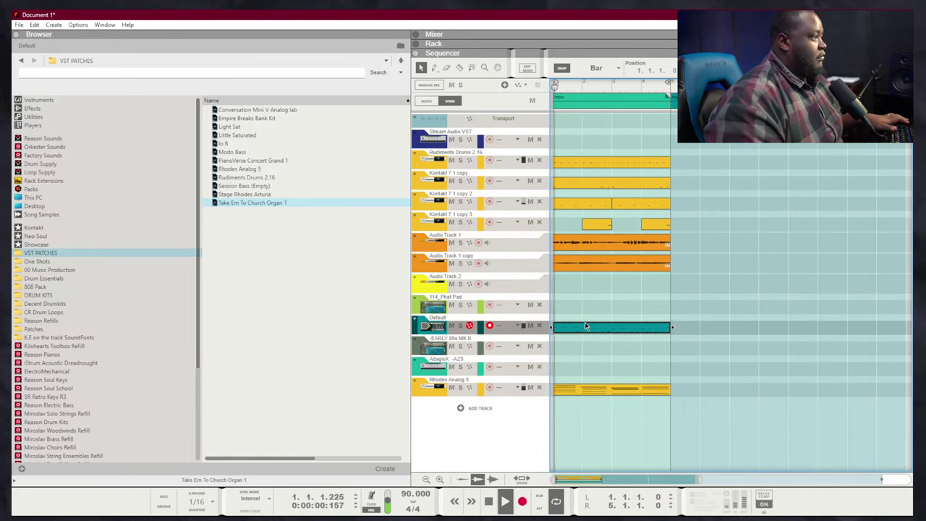
double_click(578, 329)
key("space")
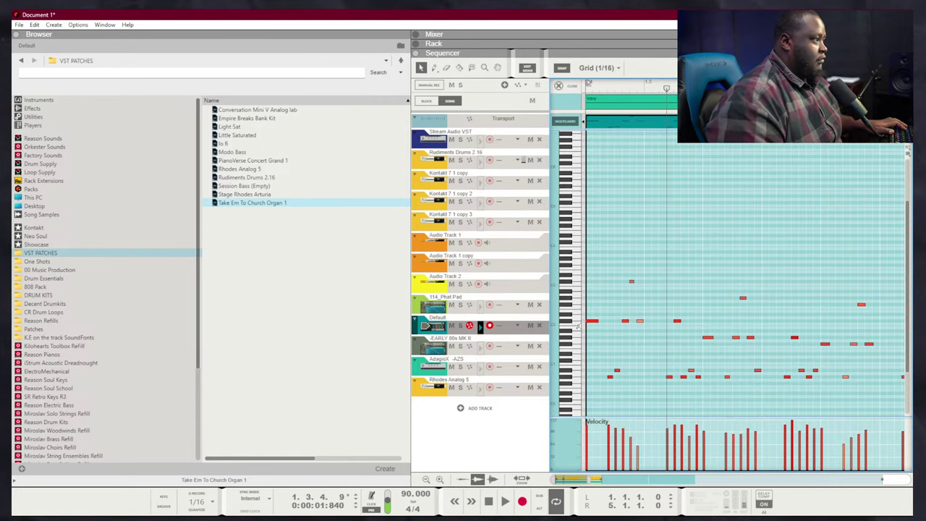
left_click_drag(629, 278, 630, 280)
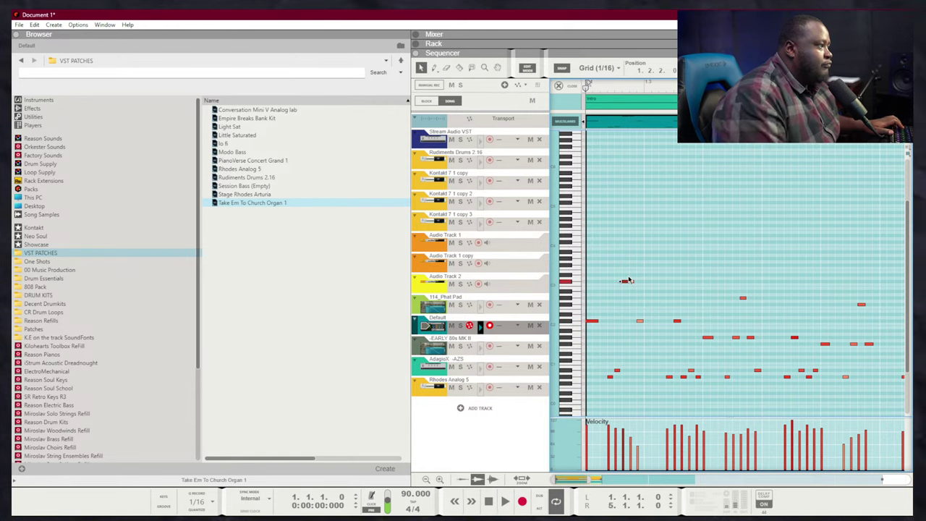
left_click(634, 284)
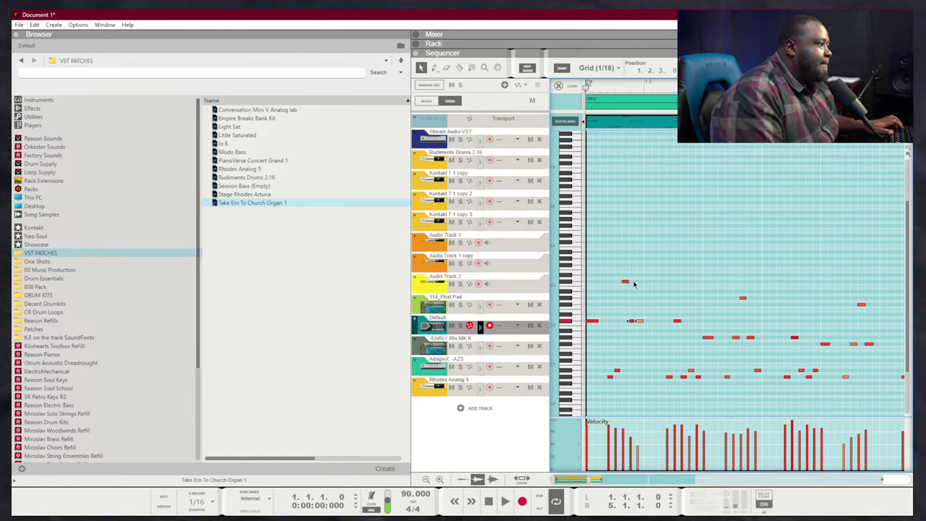
key("space")
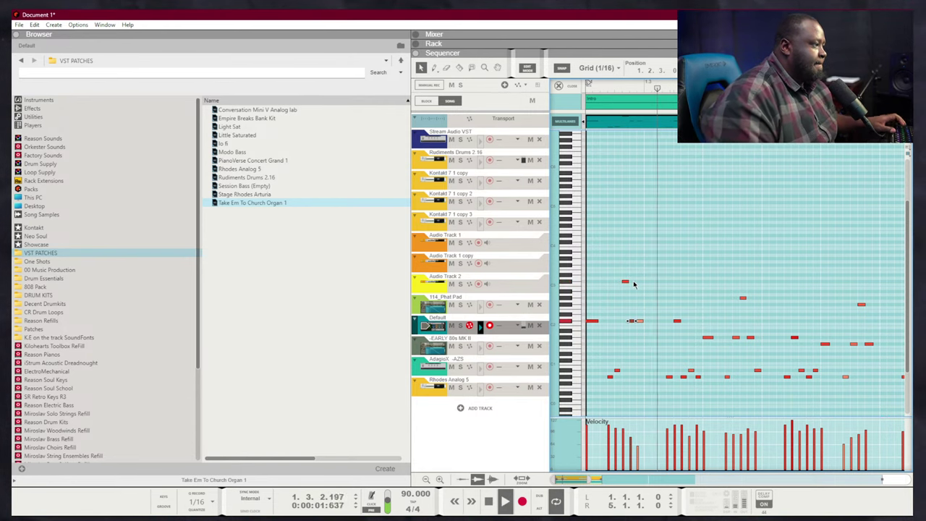
key("space")
Delete the bass note following 1.2.3 in bar 1 and lengthen the note at 1.2.3 over its place
left_click_drag(648, 316, 646, 327)
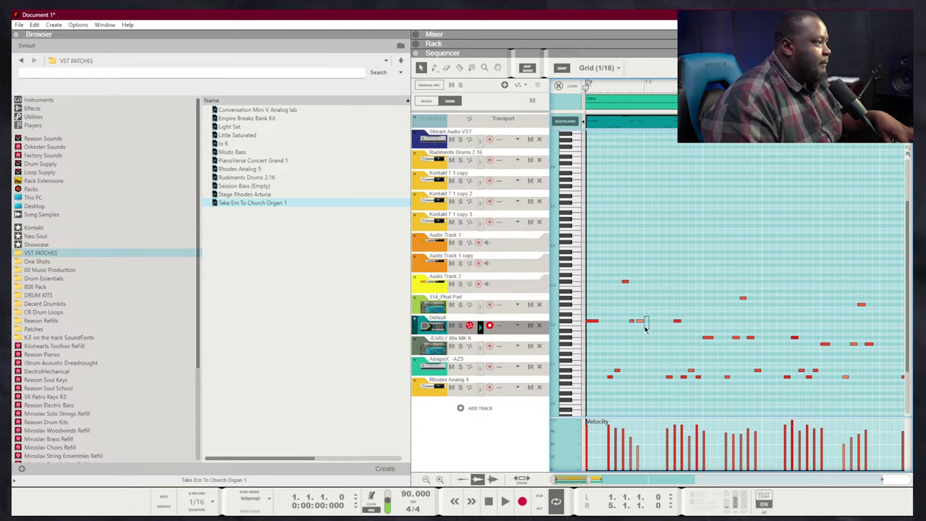
key("space")
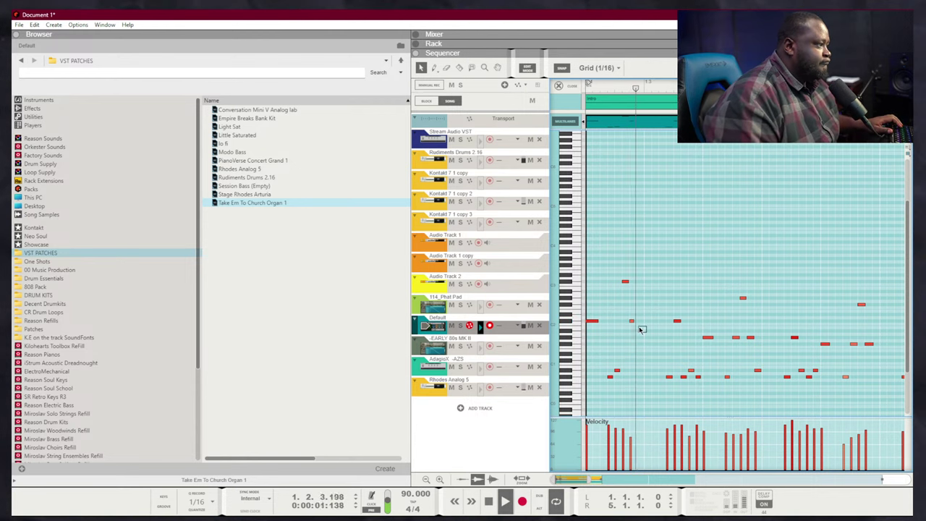
left_click_drag(634, 321, 641, 320)
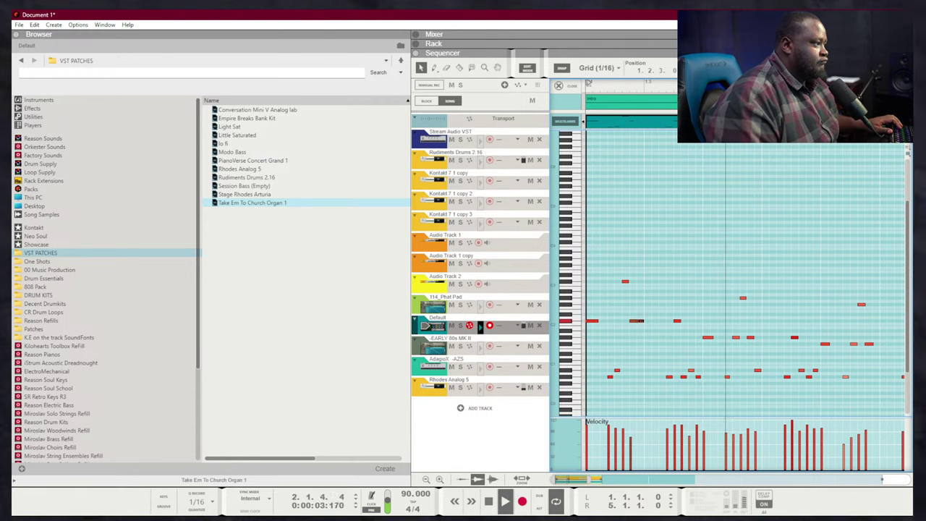
left_click(648, 308)
Assign the Default bass track to the groove channel A, 1 - Straight, during playback
scroll(679, 379, "down", 4)
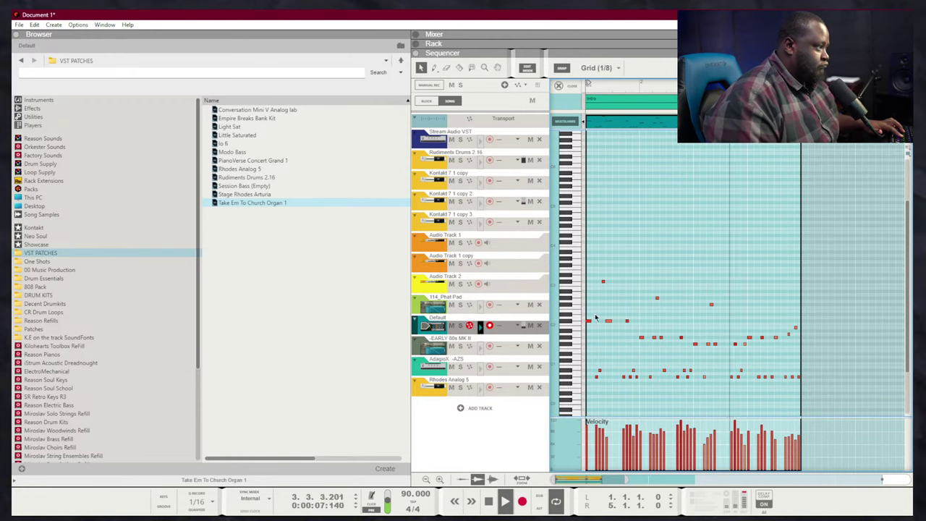
left_click(517, 326)
mouse_move(549, 372)
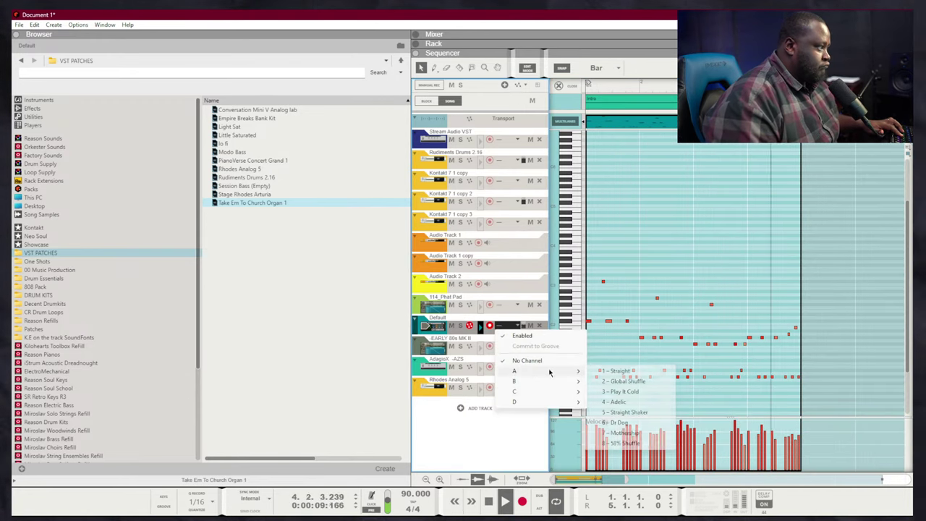
left_click(628, 372)
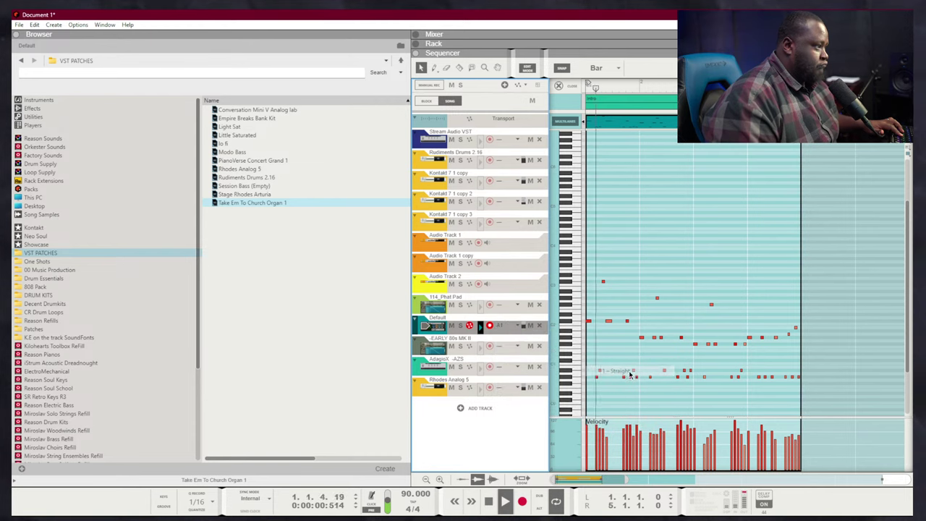
left_click(788, 297)
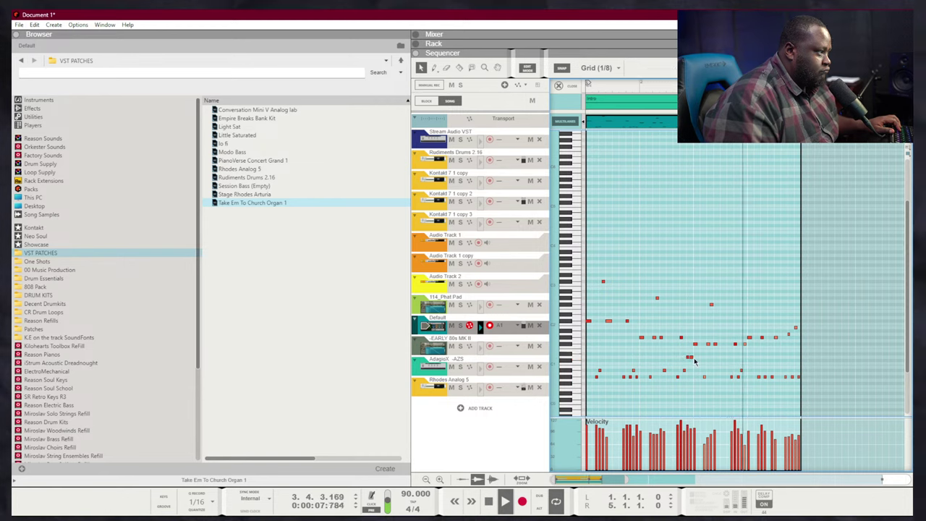
Adjust the two close bass notes near 2.4.3 and apply the side by side (abut) legato adjustment to them
left_click_drag(692, 357, 689, 357)
left_click_drag(689, 358, 693, 358)
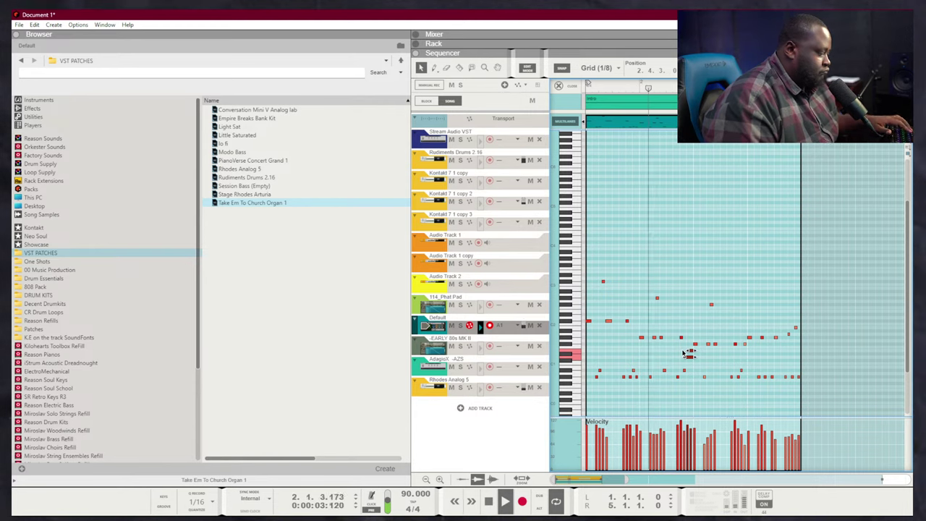
key("F8")
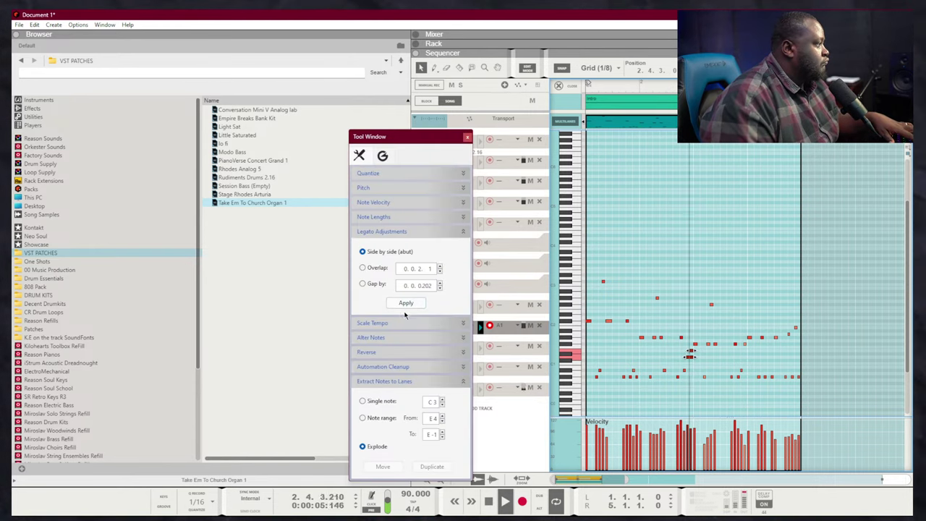
left_click(403, 307)
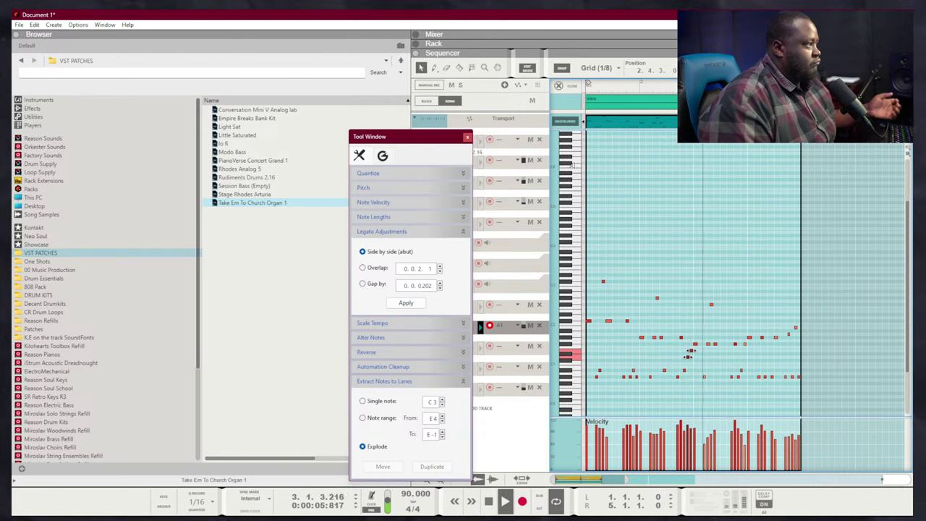
left_click(466, 137)
Show the mixer and rack without the browser and lower the Rhodes Analog 5 channel to about -5.96 dB
key("F5+F6")
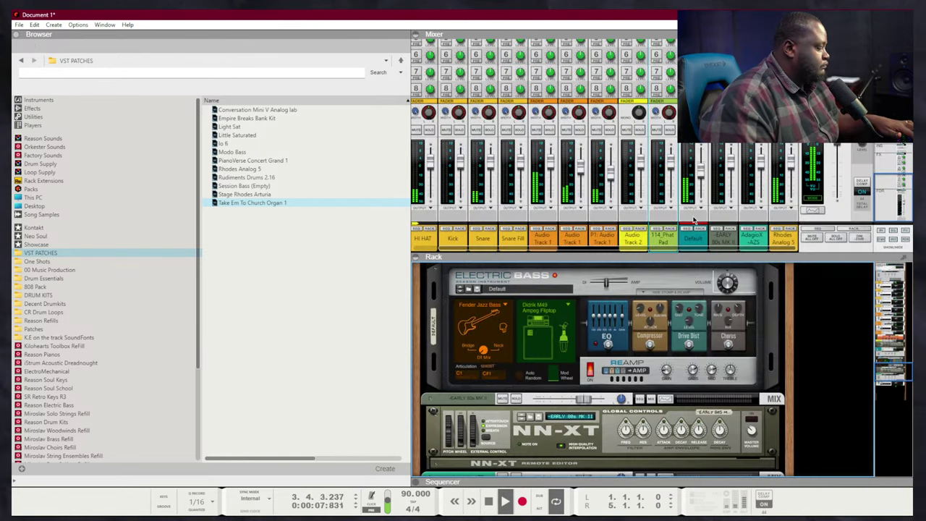
key("F3")
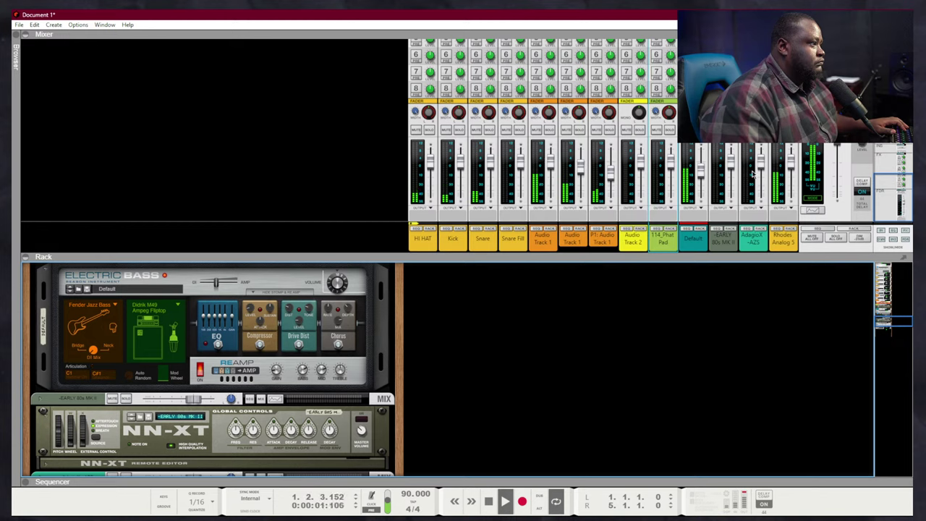
left_click_drag(789, 166, 790, 174)
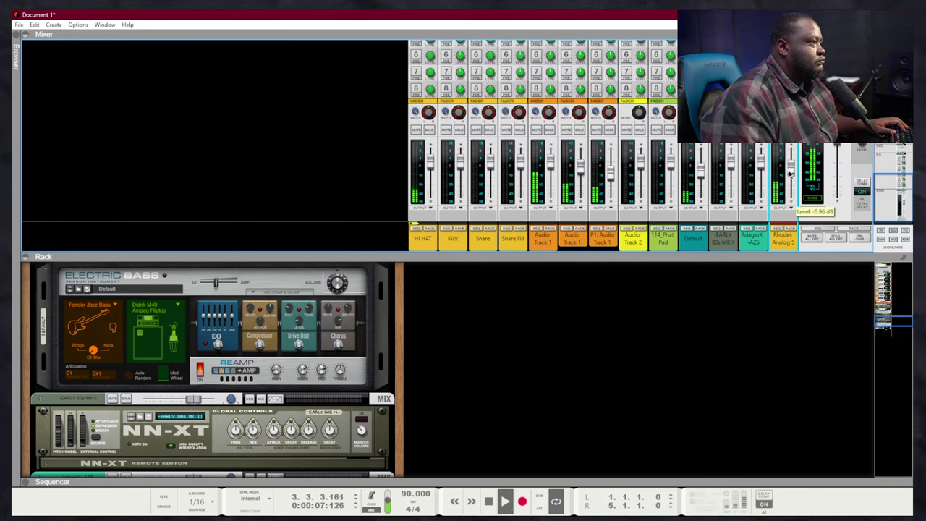
Solo the P1: Audio Track 1 channel and the first Audio Track 1 channel in turn, and clear the solo
left_click(610, 130)
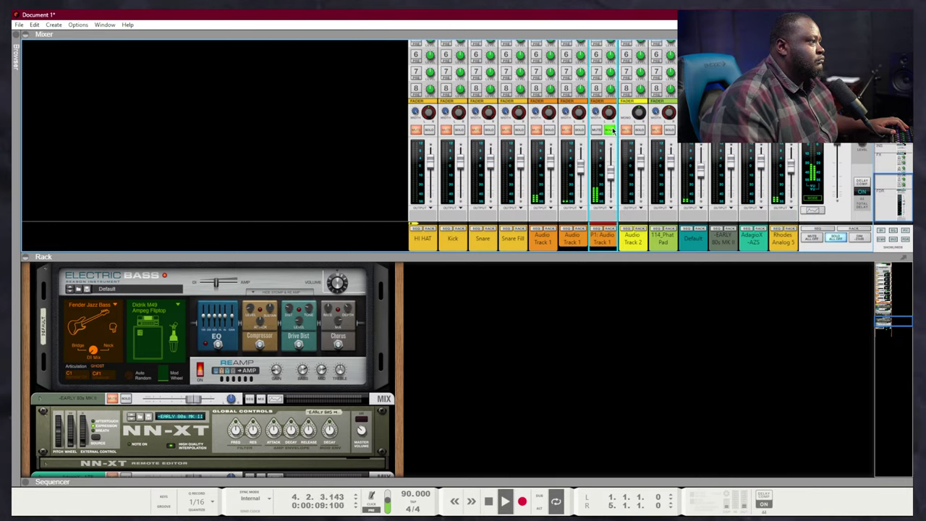
left_click(550, 131)
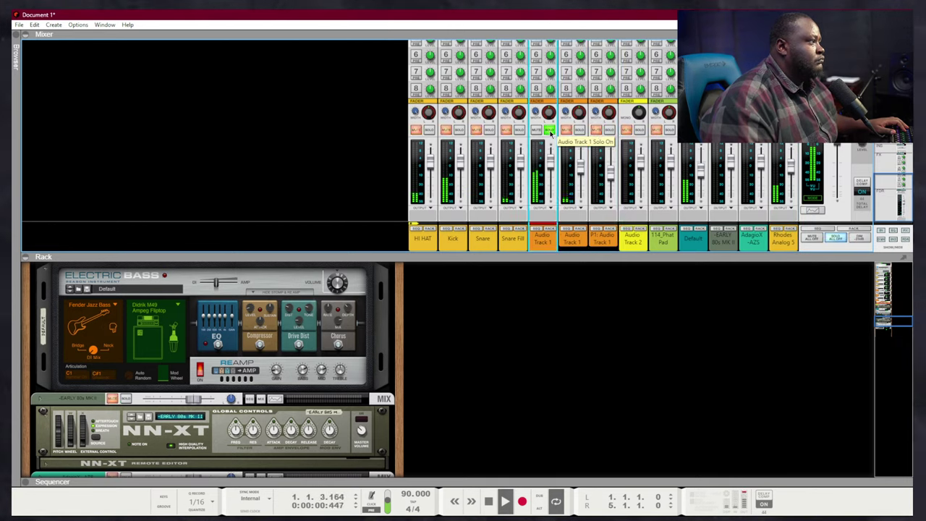
left_click(550, 130)
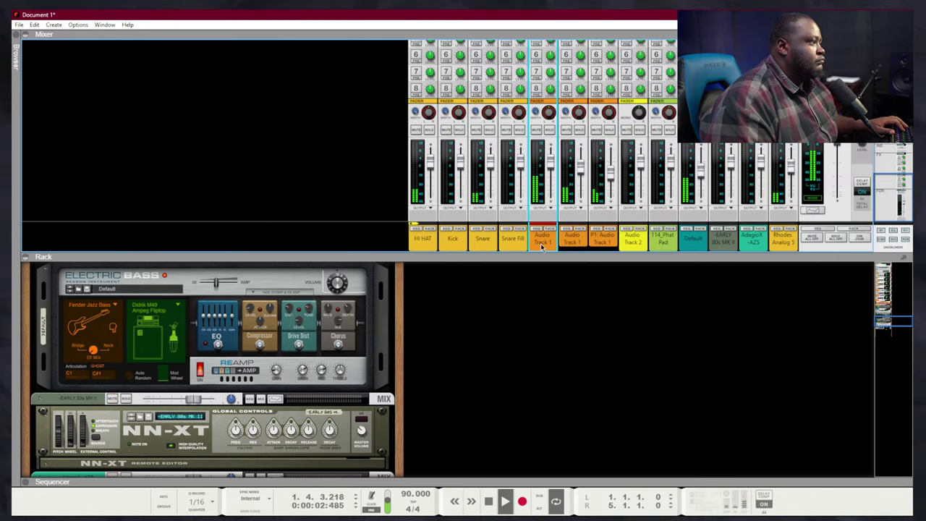
Rename the first Audio Track 1 channel to Guitar Riff and the second Audio Track 1 channel to Guitar Chords
double_click(542, 238)
type("Guitar")
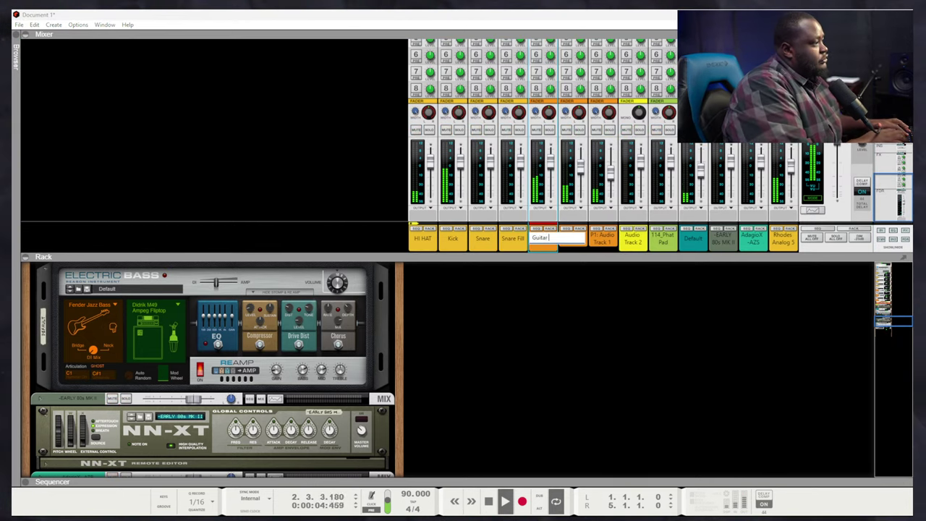
type(" Liff")
key("Tab")
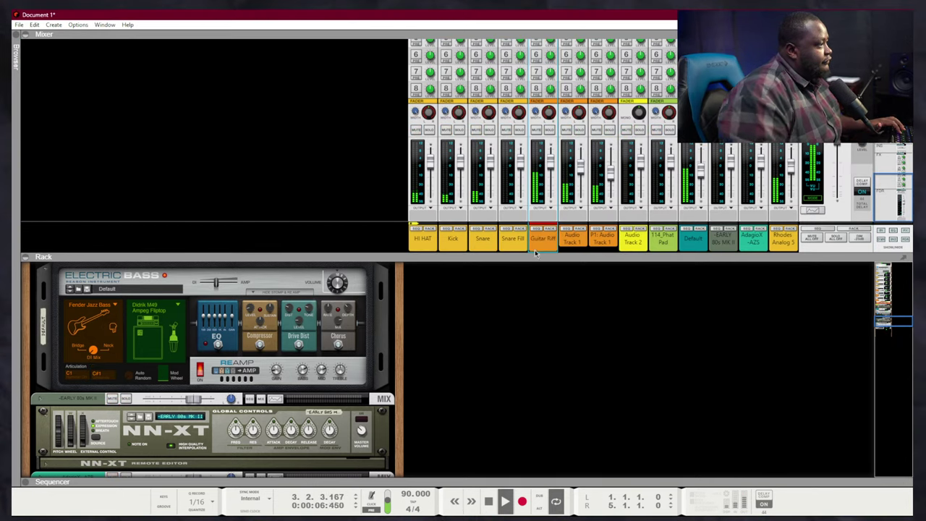
type("G")
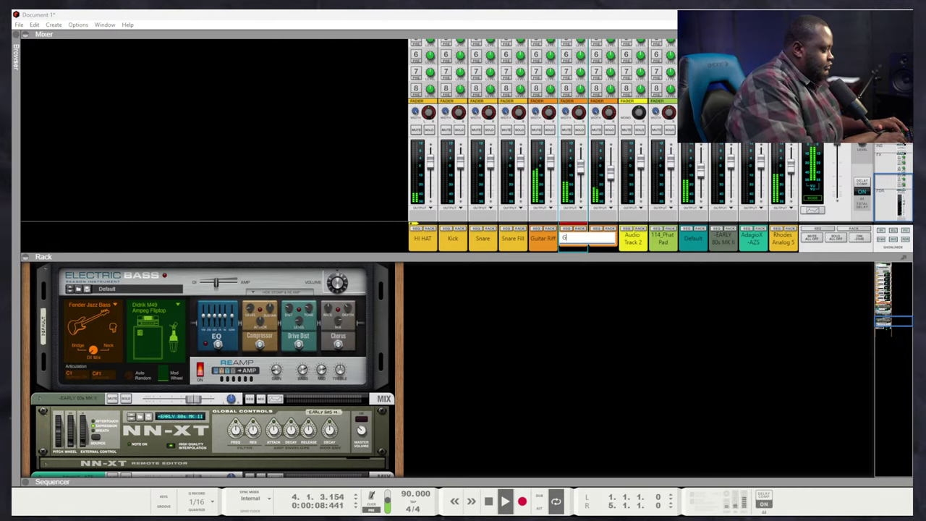
type("uitar C")
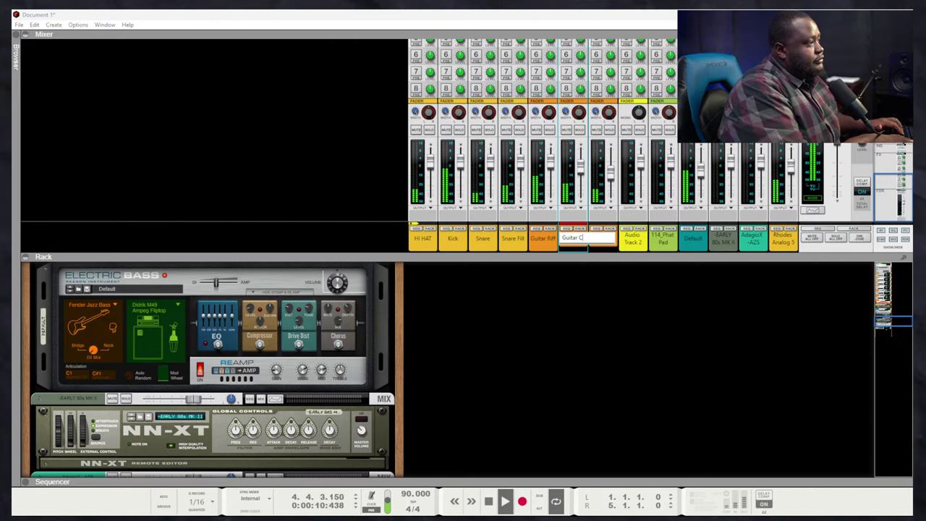
type("VHohords")
key("Return")
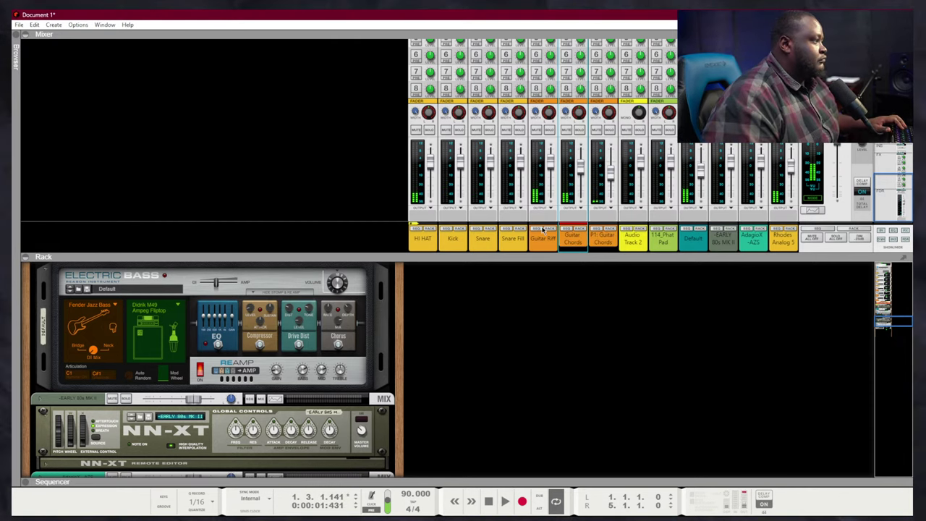
In the sequencer arrangement, move all Intro clips to bar 5 in the Hook and duplicate them at bar 9
key("space")
key("F7")
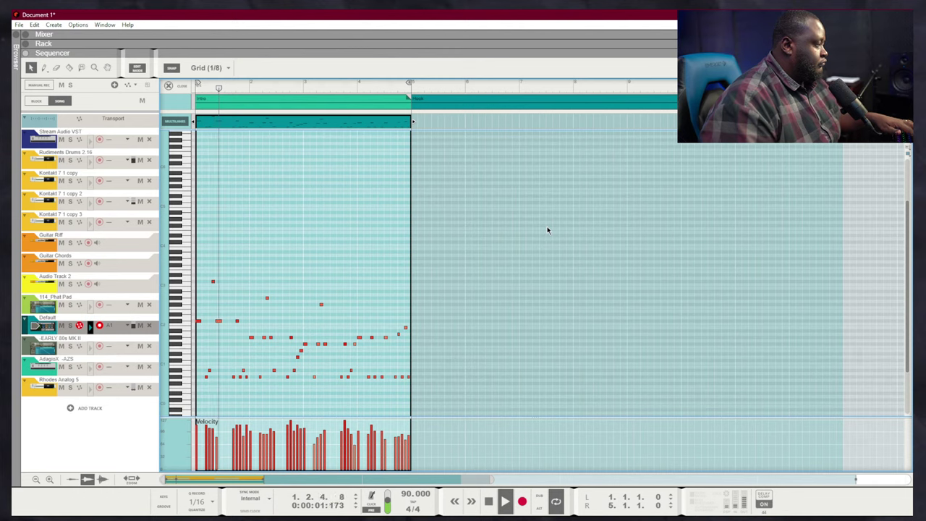
key("ctrl+e")
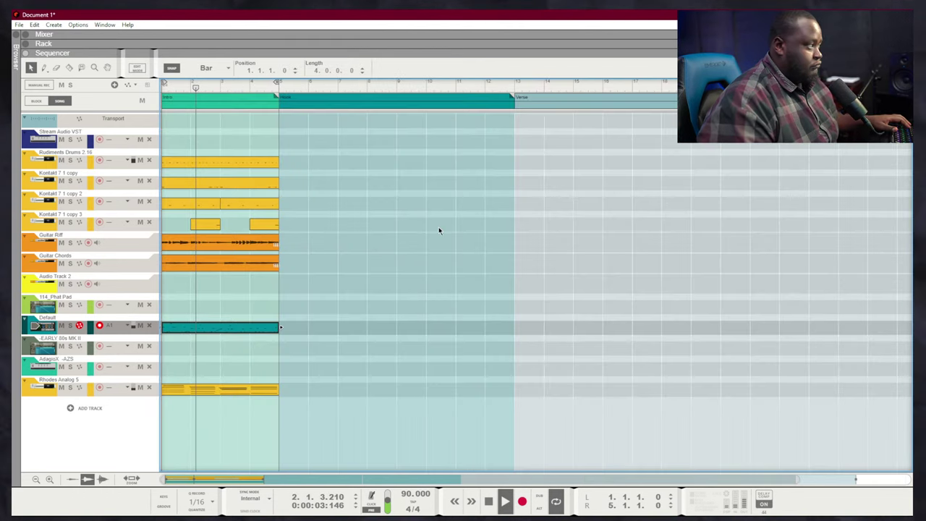
left_click_drag(353, 273, 85, 282)
left_click(445, 338)
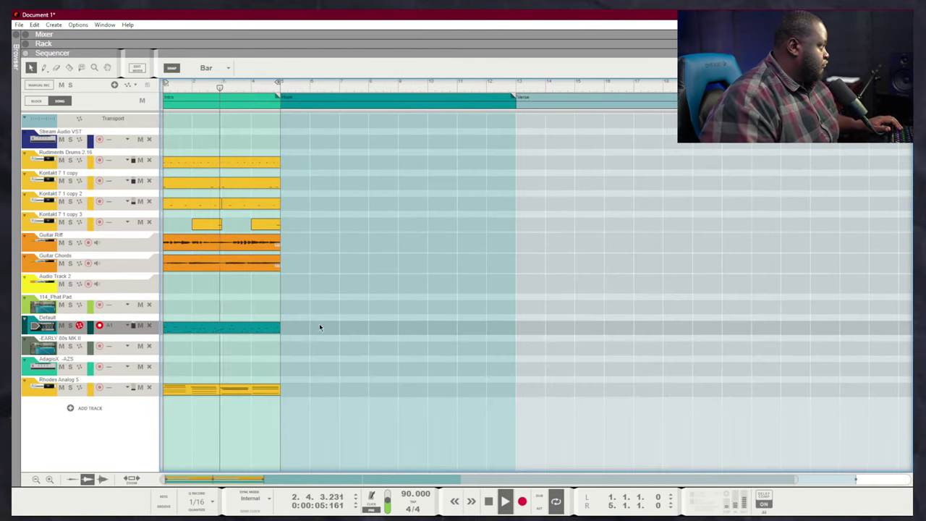
left_click_drag(343, 397, 299, 169)
key("ctrl+d")
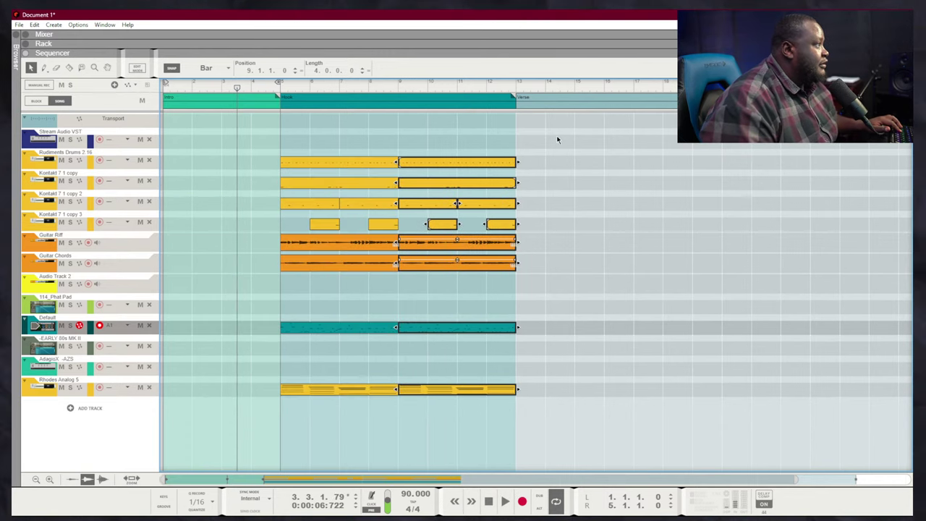
Play the song from the Hook at bar 5 and lower the HI HAT channel to about -5.08 dB
key("shift+Return")
scroll(557, 135, "down", 4)
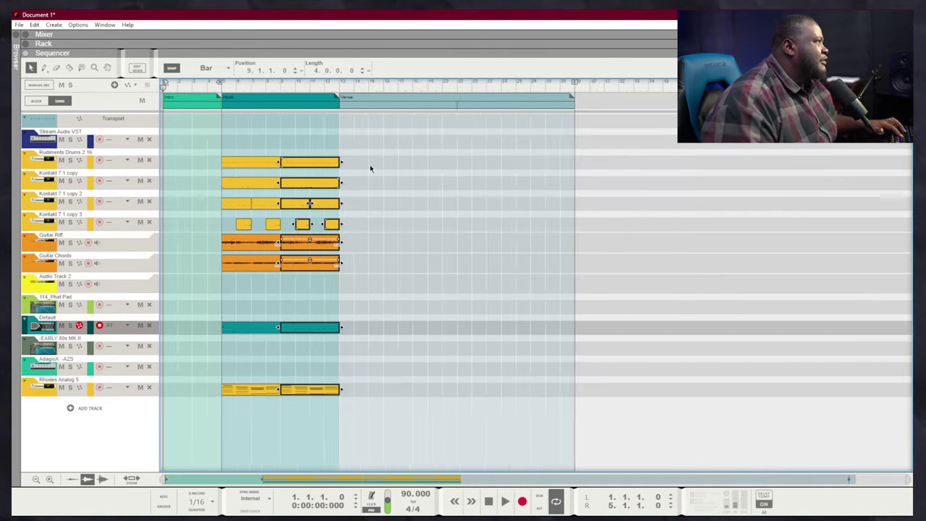
key("g")
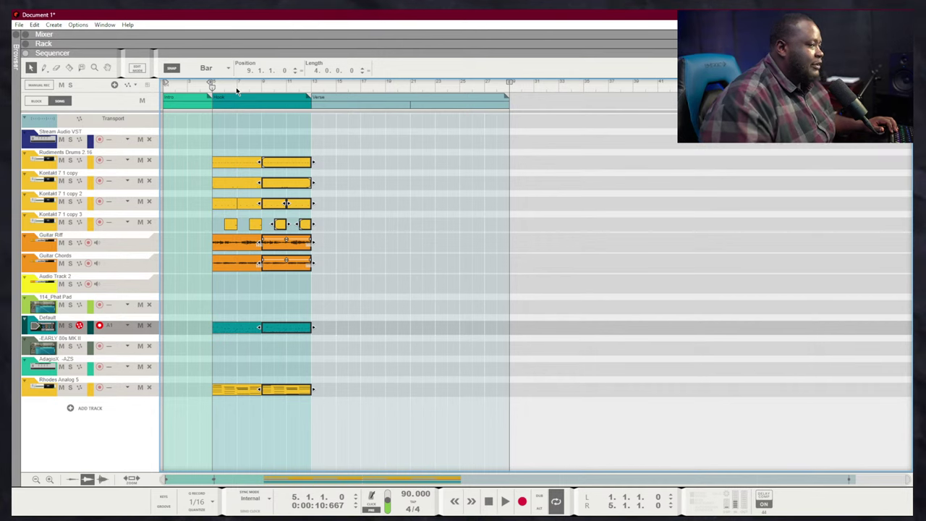
left_click(395, 240)
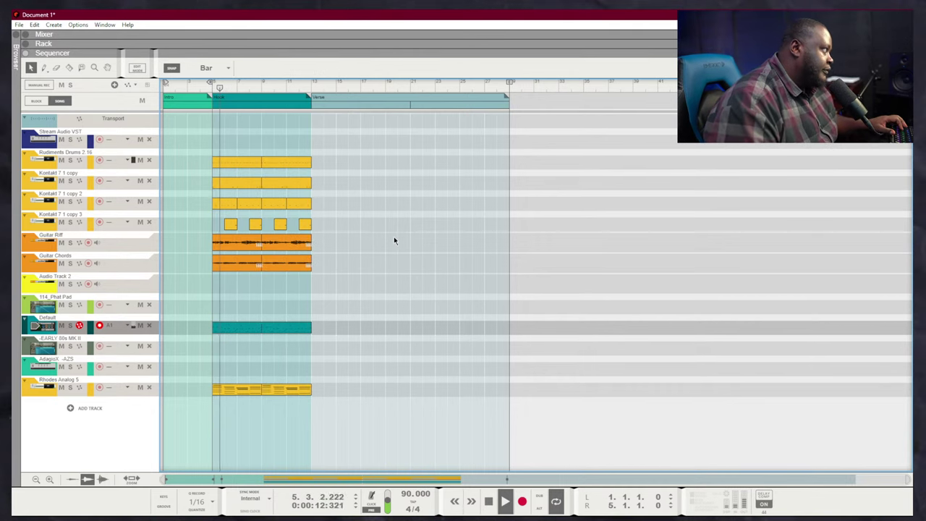
key("F5")
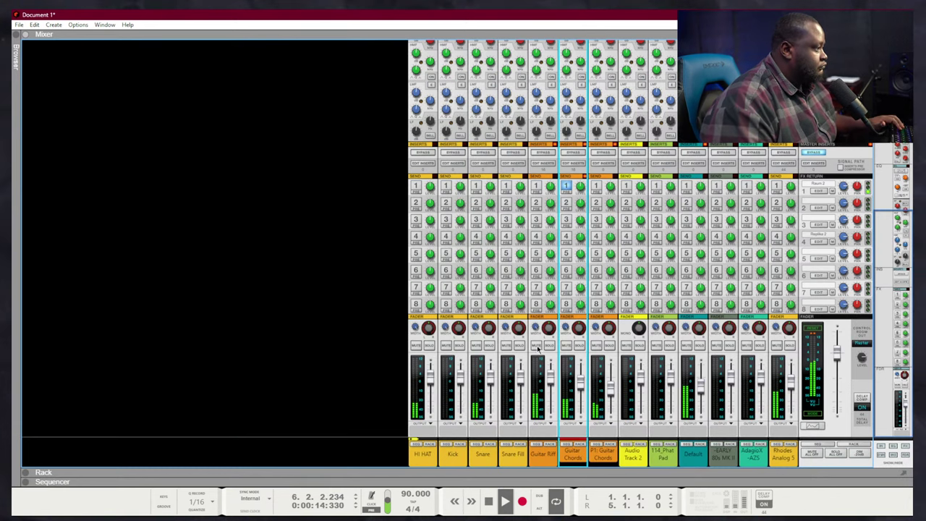
left_click(432, 387)
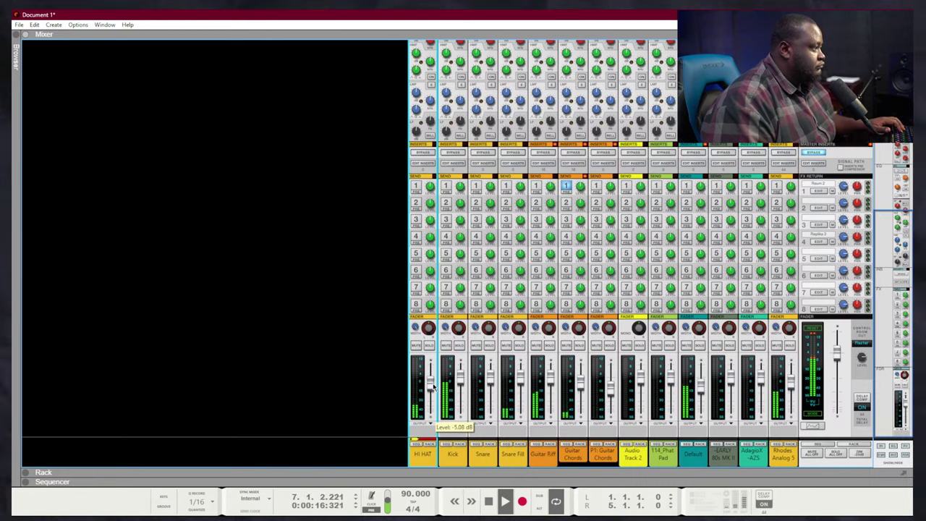
Duplicate the Hook's drum and guitar clips twice in the sequencer to fill the Verse up to bar 29
key("F6")
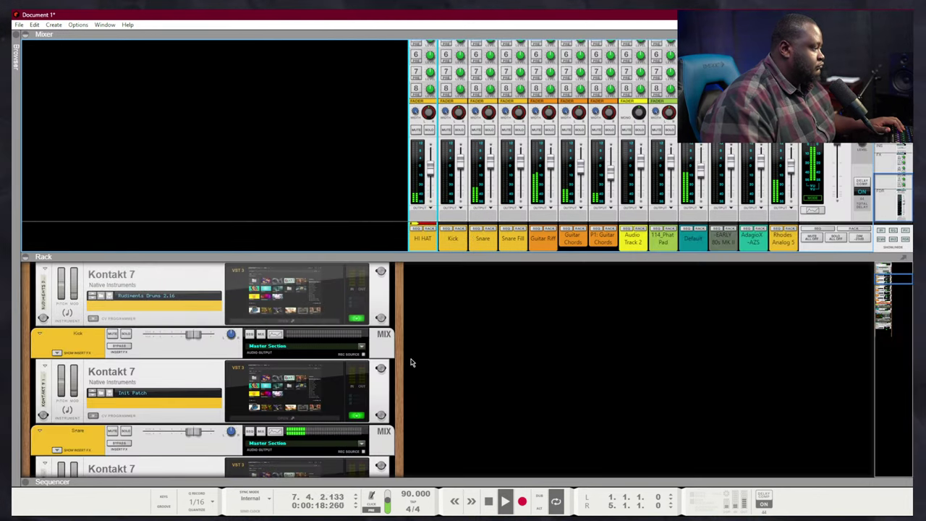
key("F7")
left_click(289, 162)
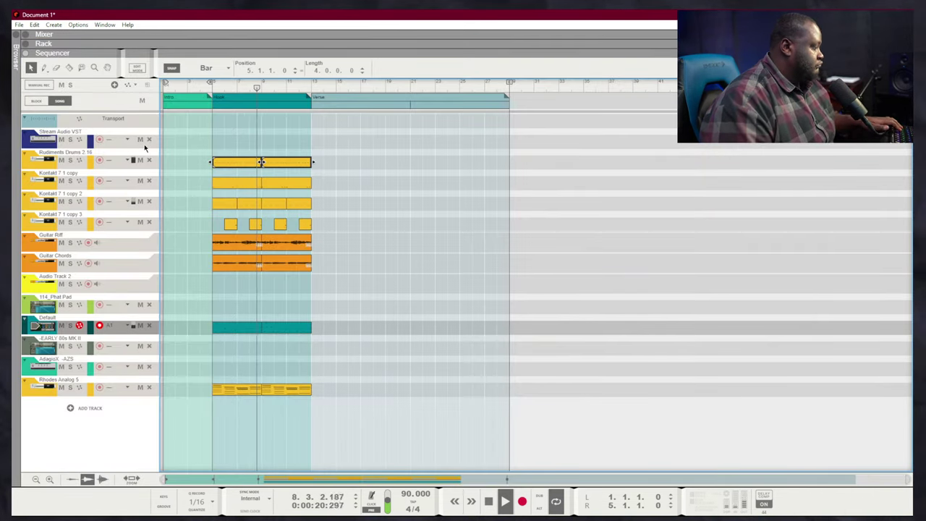
left_click(391, 199)
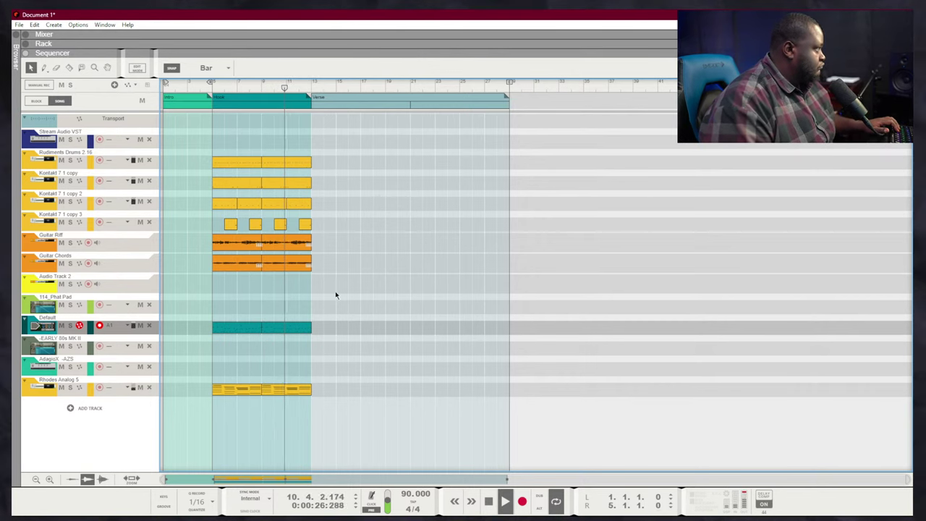
left_click_drag(334, 291, 197, 154)
key("ctrl+d")
key("ctrl+d")
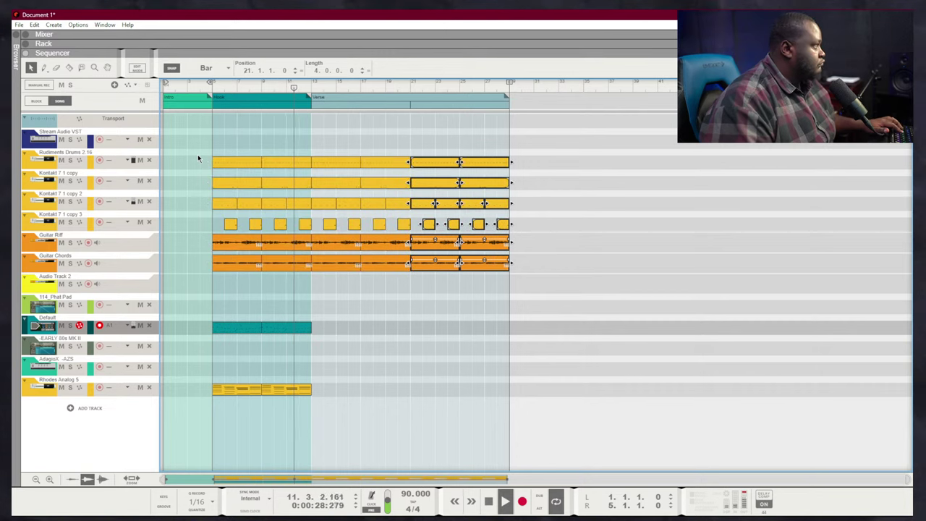
left_click(520, 149)
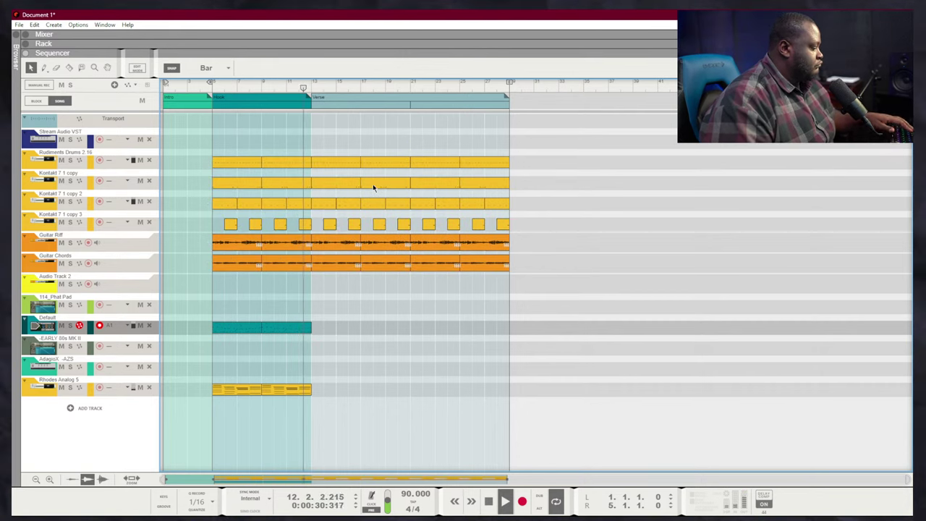
Lower the Guitar Riff channel in the mixer and delete the Guitar Riff clips from the Verse
key("F5")
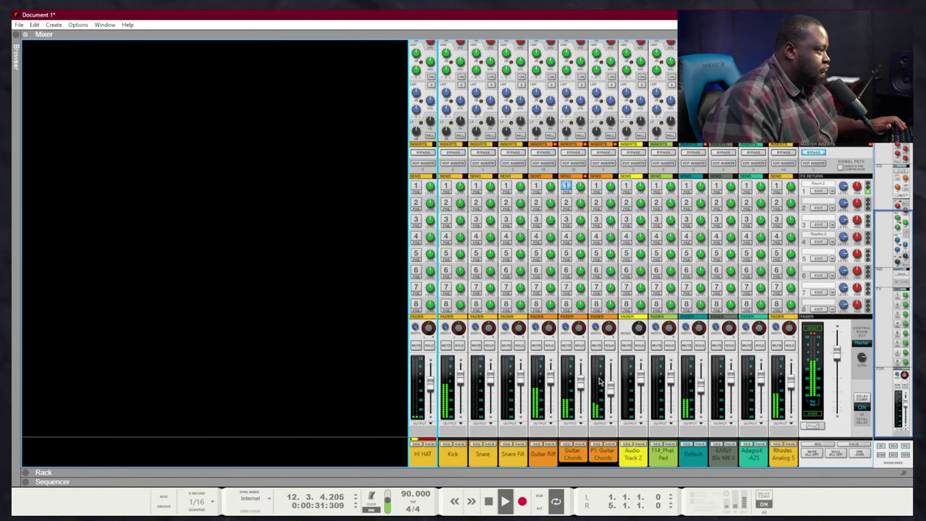
left_click(549, 391)
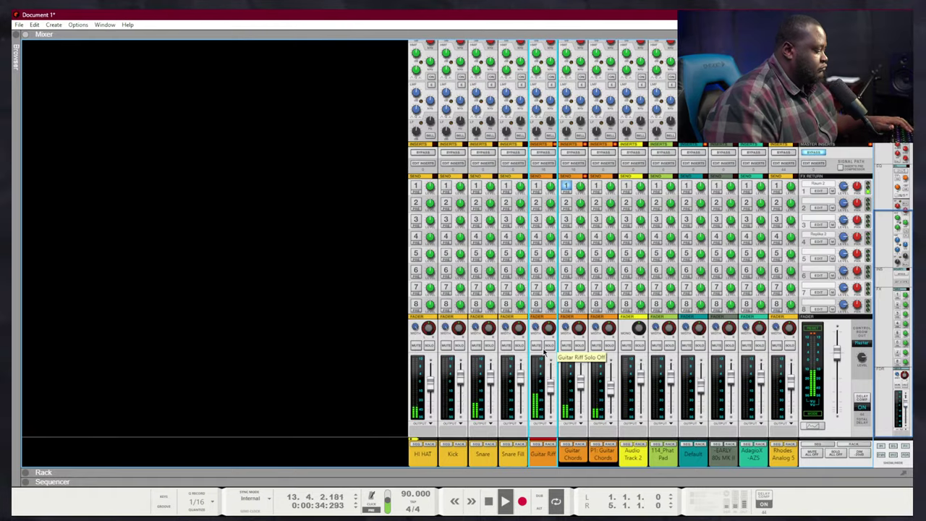
key("F7")
left_click_drag(528, 272, 341, 268)
left_click_drag(533, 247, 340, 238)
key("Delete")
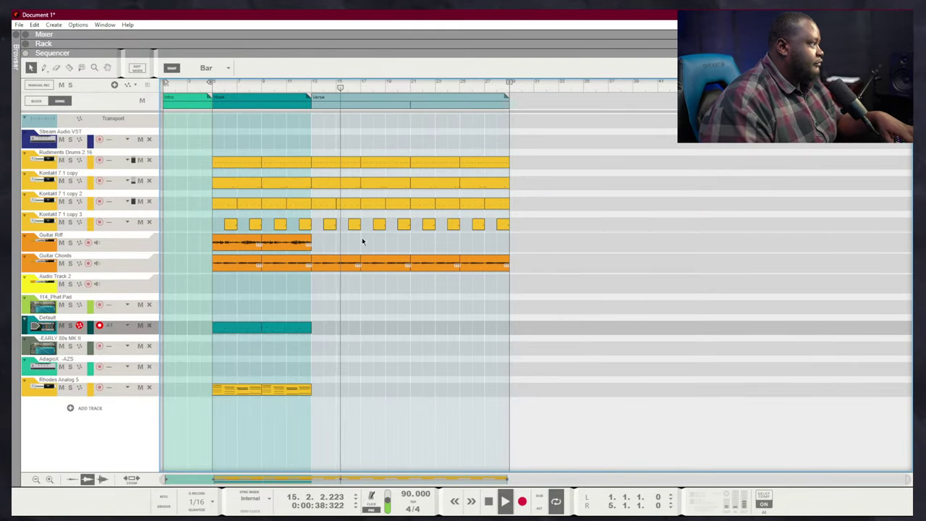
key("F6")
key("F7")
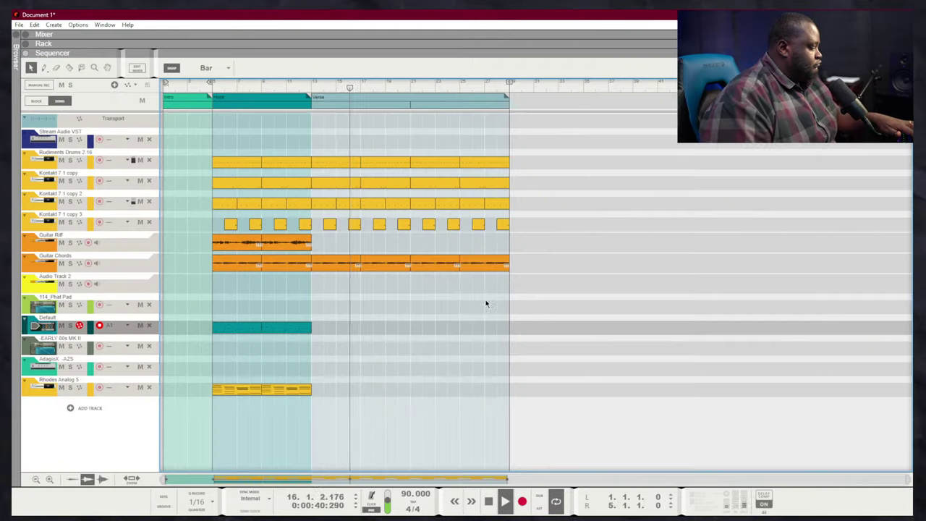
Delete the empty Audio Track 2 and 114_Phat Pad tracks from the song
left_click(143, 284)
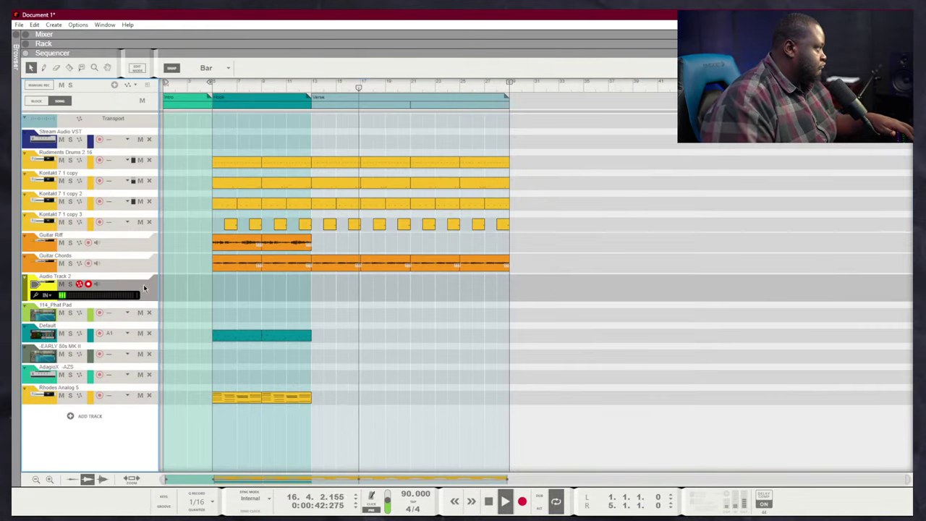
key("Delete")
key("Return")
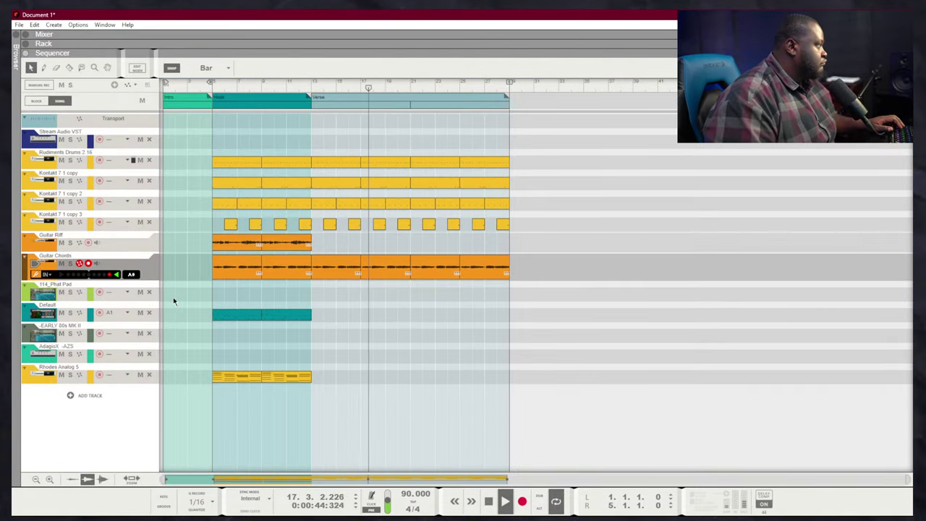
left_click(96, 293)
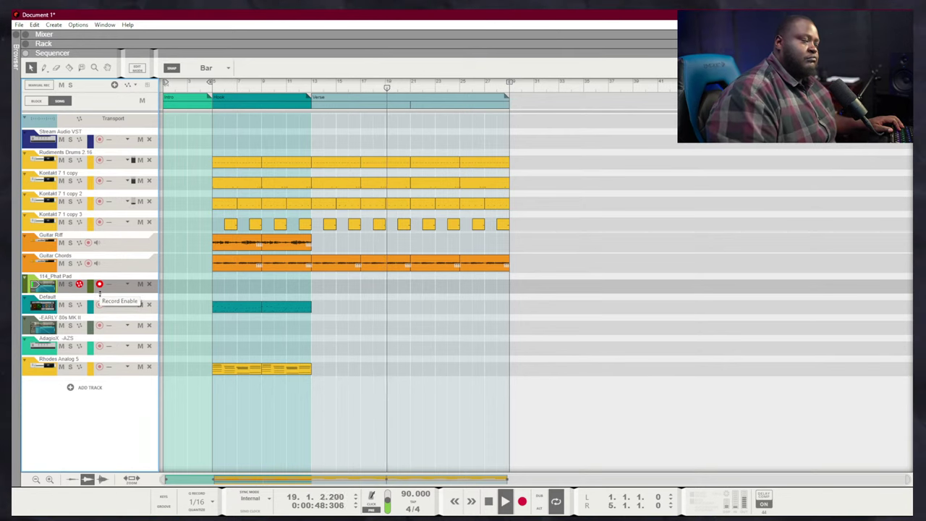
key("Delete")
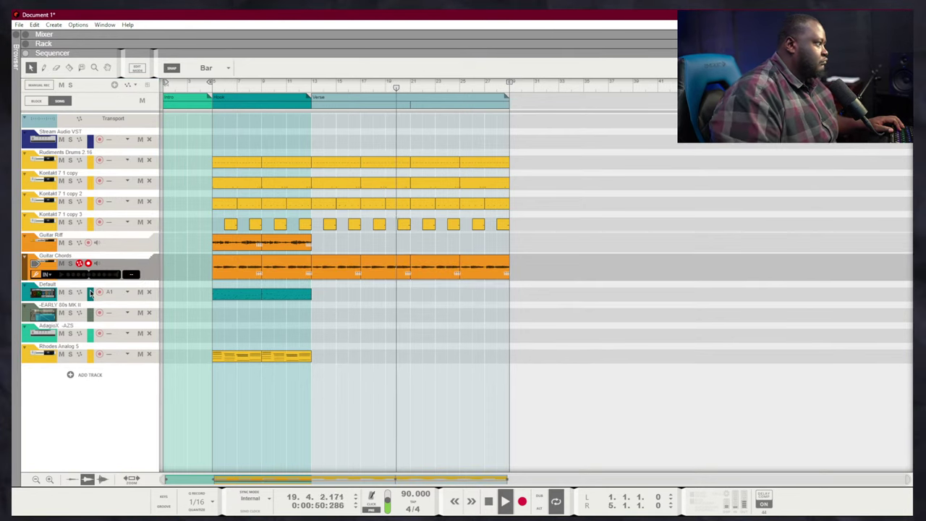
Select the -EARLY 80s MK II track for live playing, return to bar 1, and briefly arm and stop recording
left_click(99, 313)
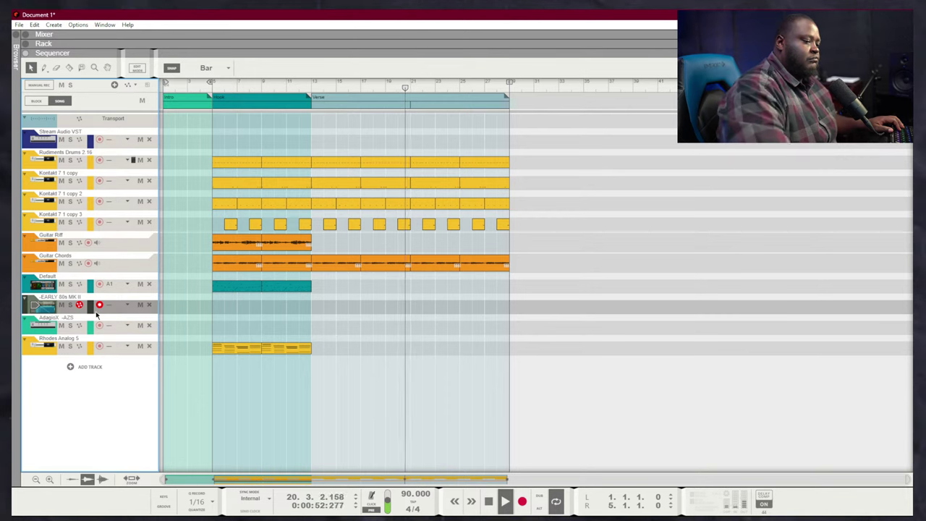
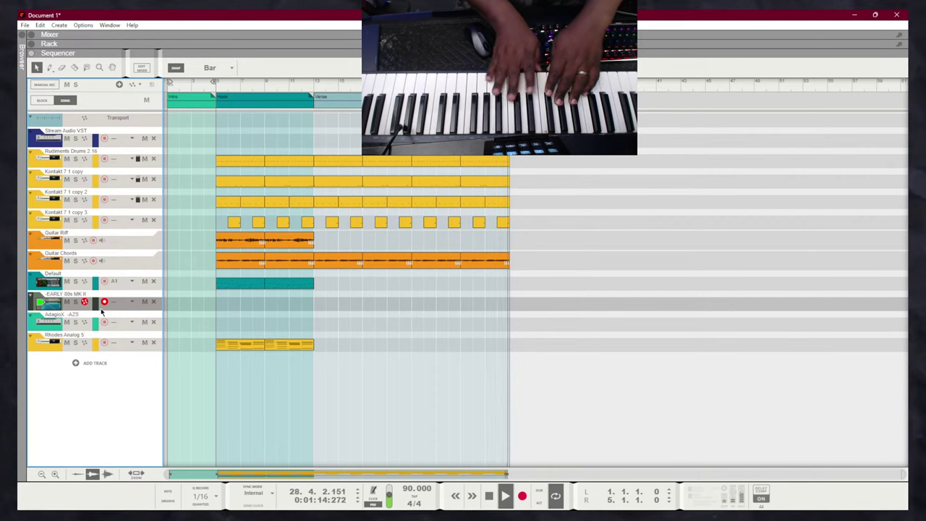
key("shift+Return")
key("shift+Return")
key("ctrl+Return")
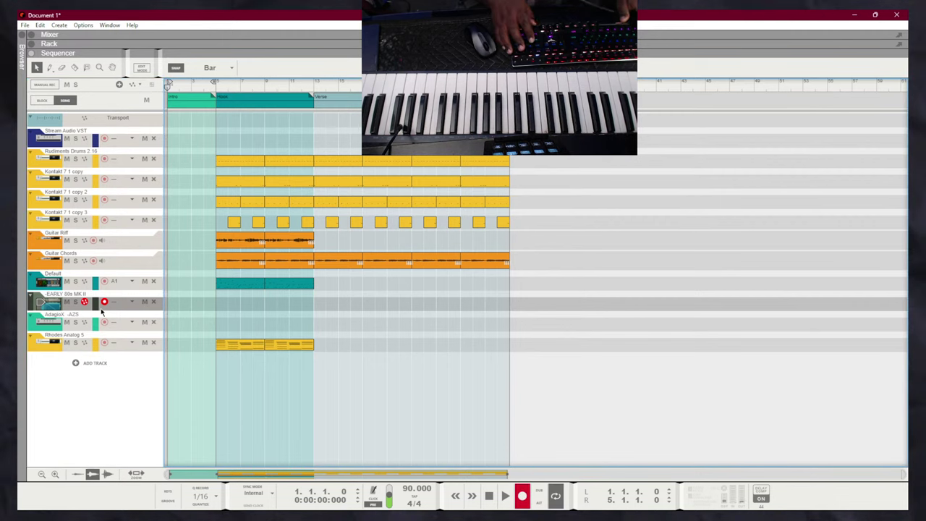
key("space")
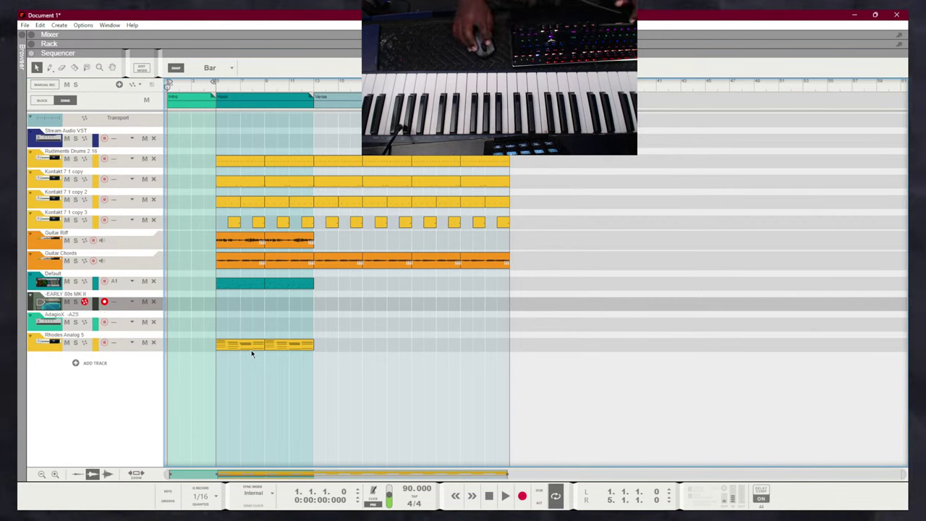
Try a copy of the Guitar Riff clip in the Intro during playback, and undo it
left_click(292, 235)
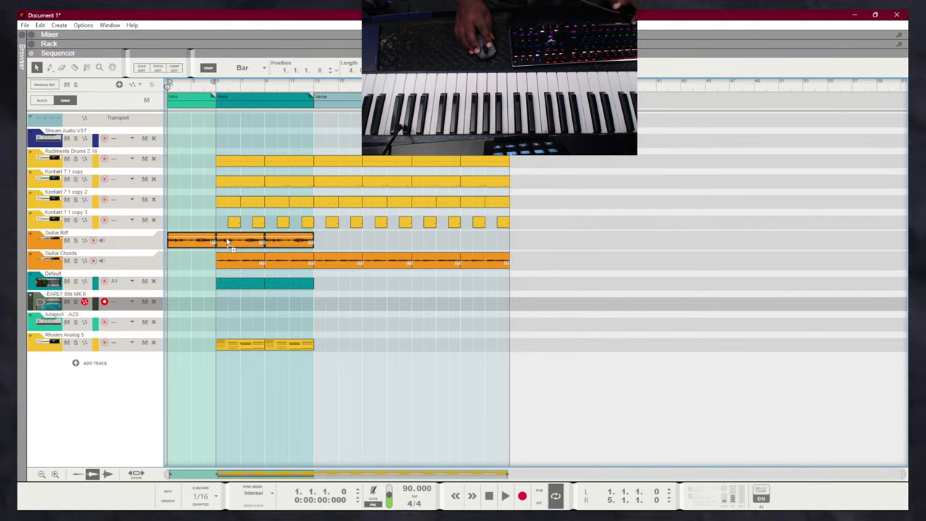
left_click(186, 207)
left_click_drag(215, 239, 160, 246)
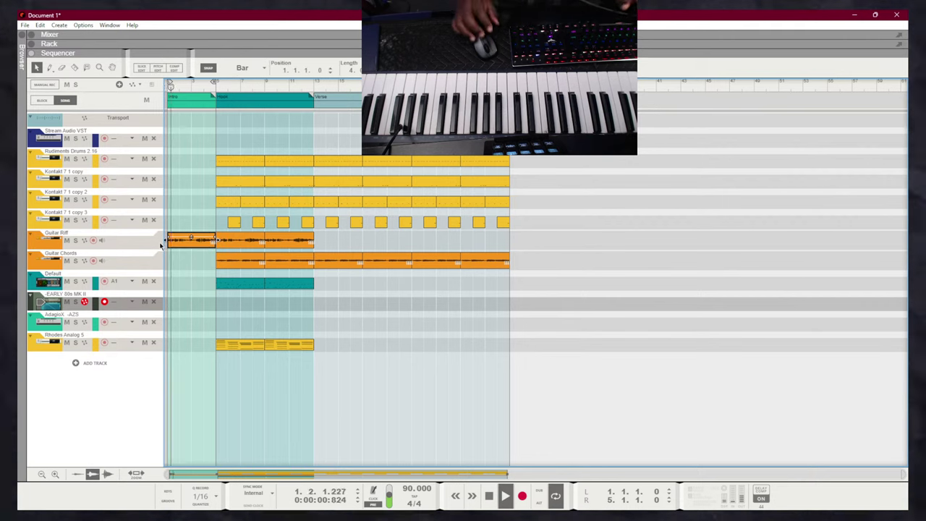
key("ctrl+z")
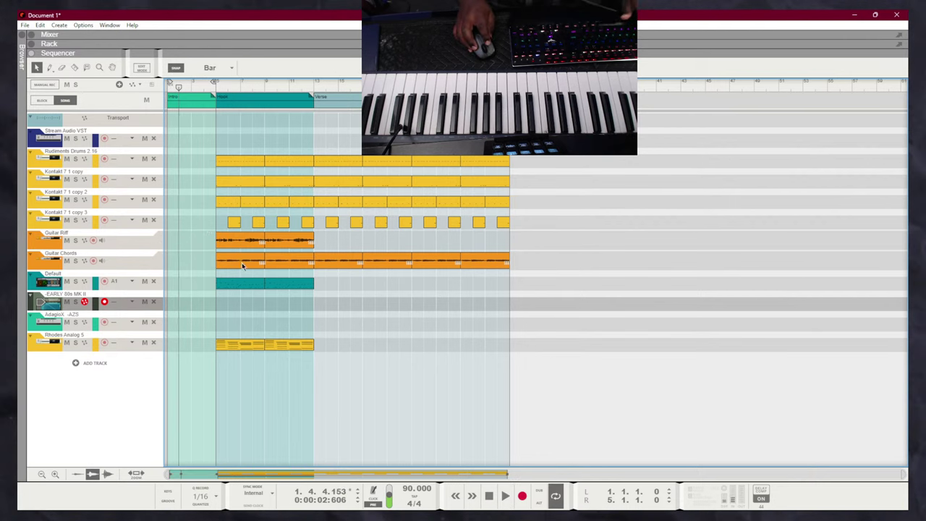
Copy the Guitar Chords clip into the Intro at bar 1 and play it from the start
left_click_drag(216, 261, 153, 261)
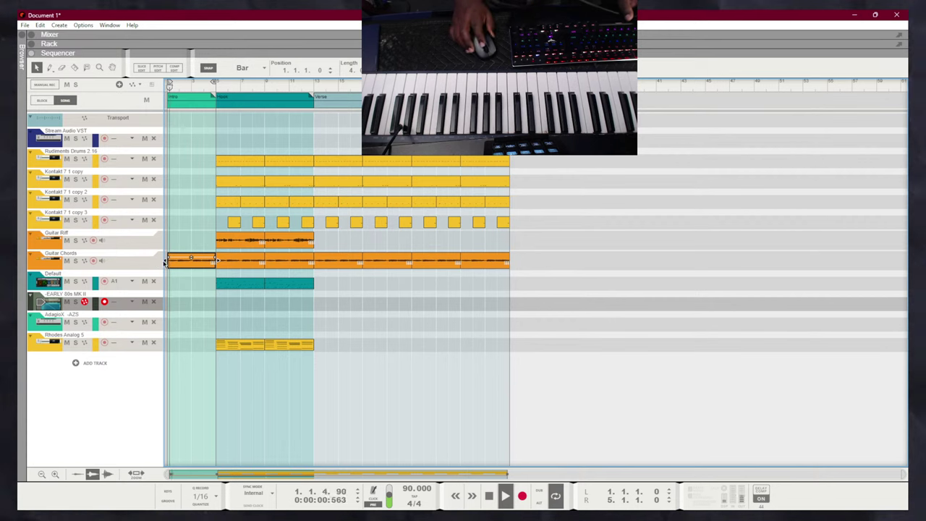
Copy the Kontakt 7 1 copy 3 clips into the Intro, keeping only the pickup clip at bar 4 and deleting the bar 2 one
left_click(181, 231)
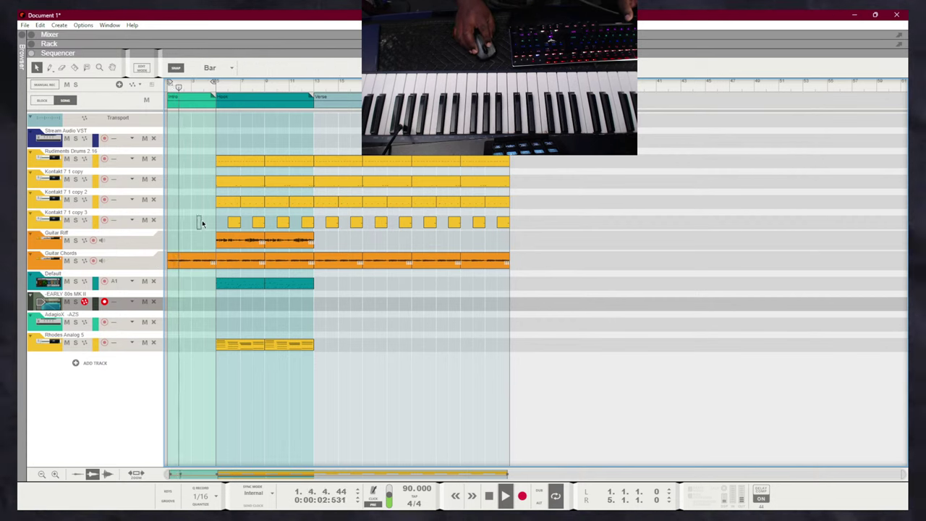
mouse_move(202, 220)
left_mouse_down()
mouse_move(316, 222)
mouse_move(265, 223)
mouse_move(179, 192)
mouse_move(186, 221)
left_mouse_up()
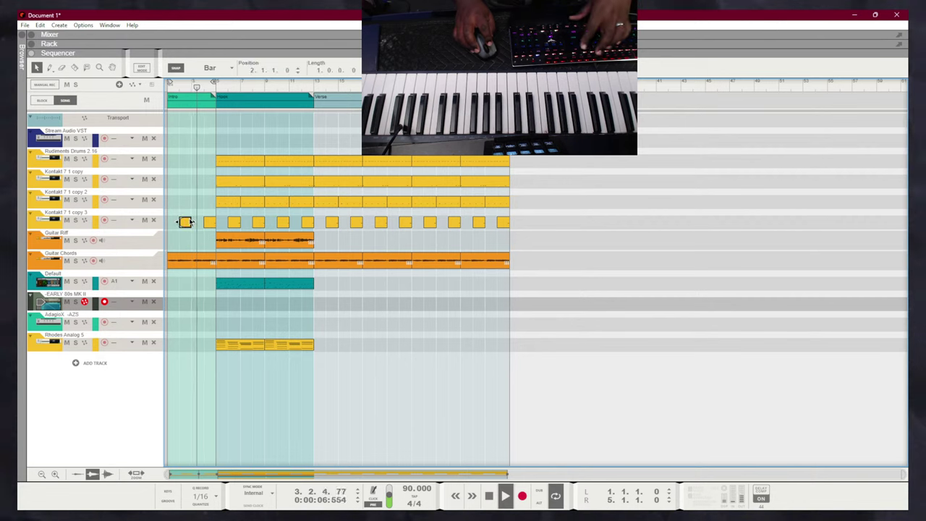
key("Delete")
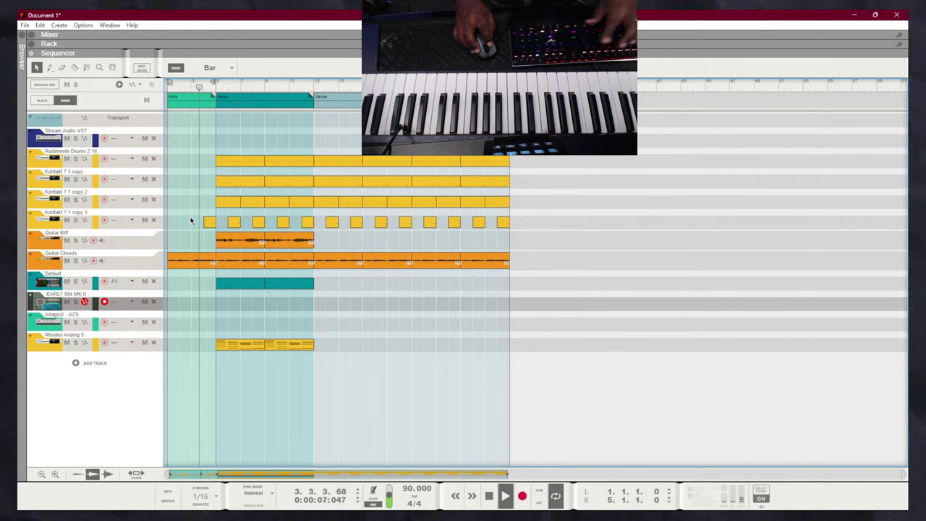
Select the Default track for recording, extend the loop's right locator to bar 29, and return to bar 1
left_click(105, 282)
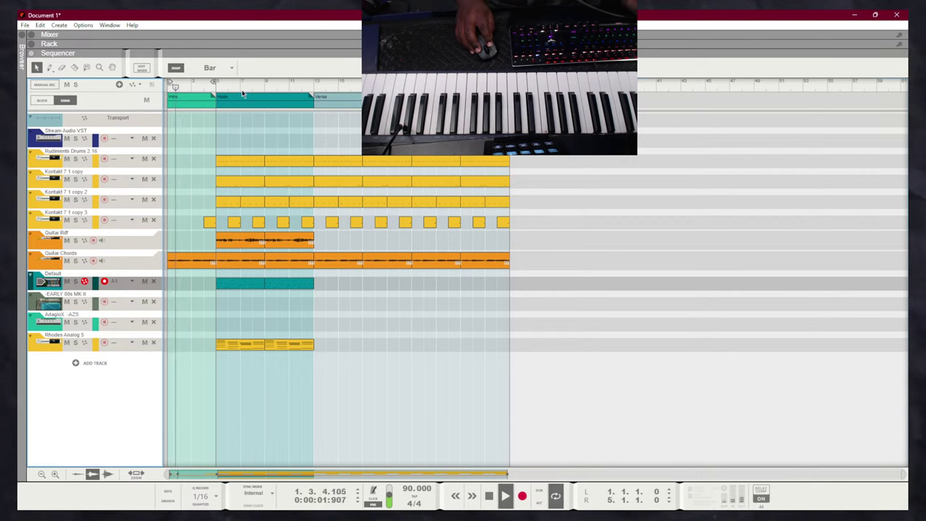
left_click_drag(214, 82, 509, 81)
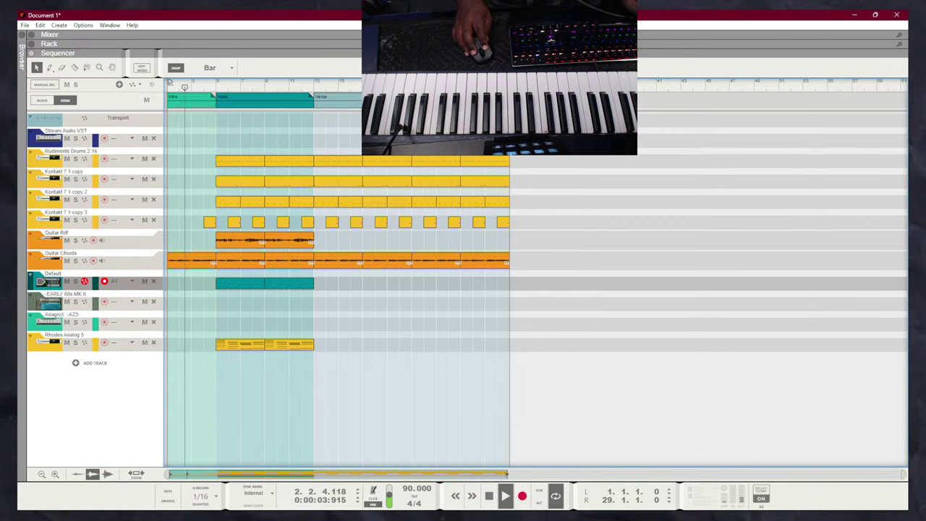
key("shift+Return")
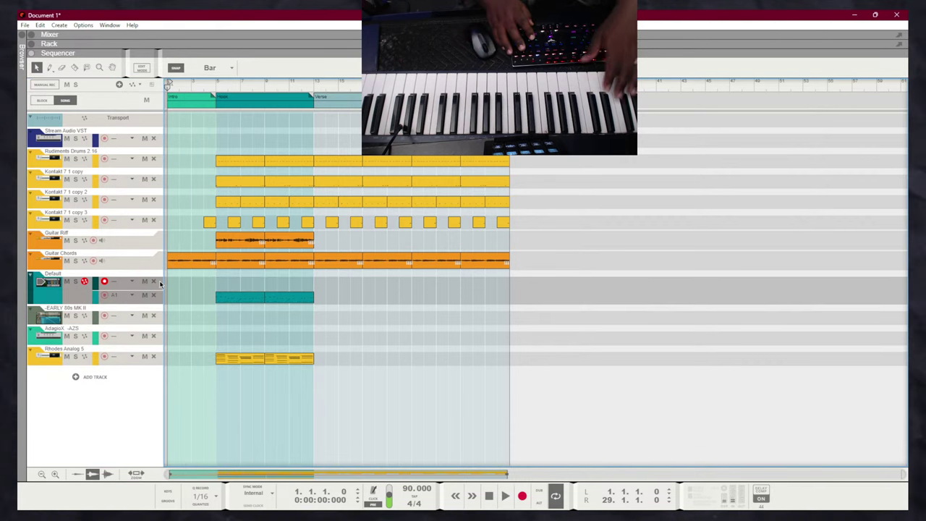
Record a four-bar part from bar 1 on a new note lane of the Default track across the Intro
key("shift+Return")
key("ctrl+Return")
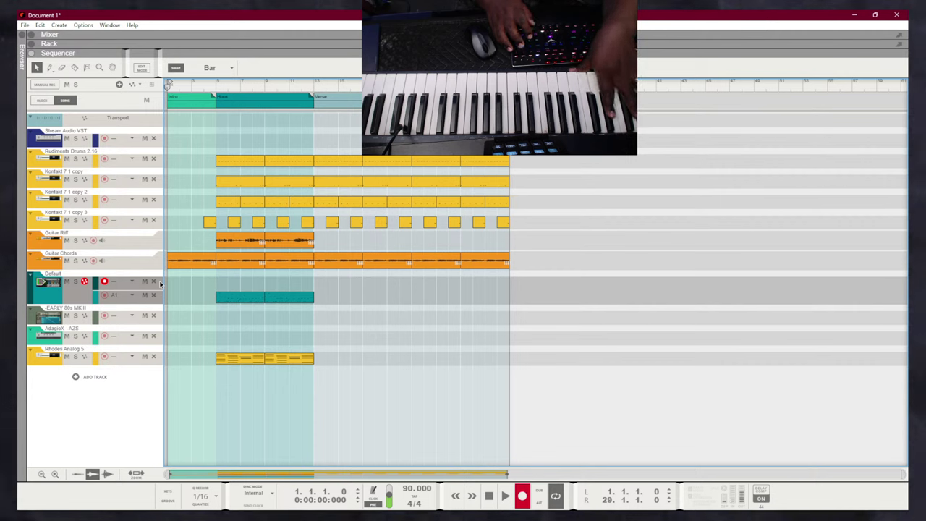
key("space")
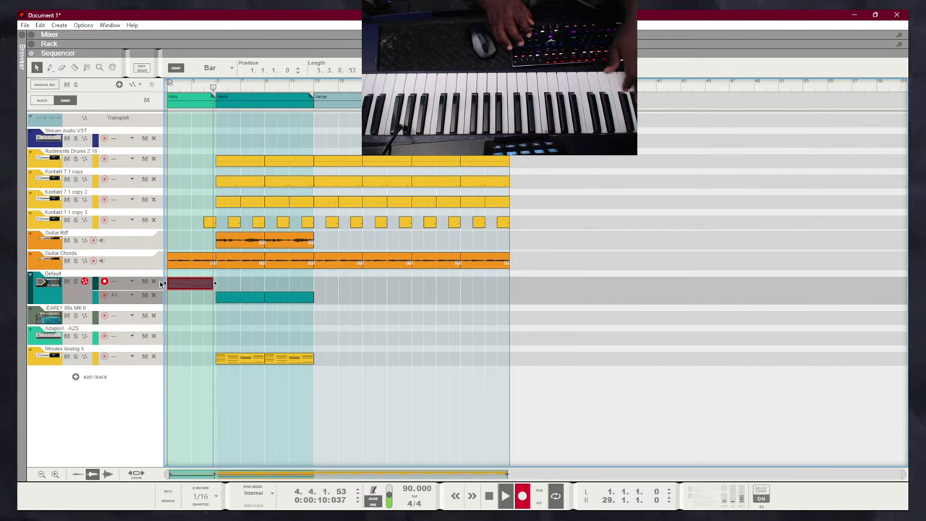
key("KP_Multiply")
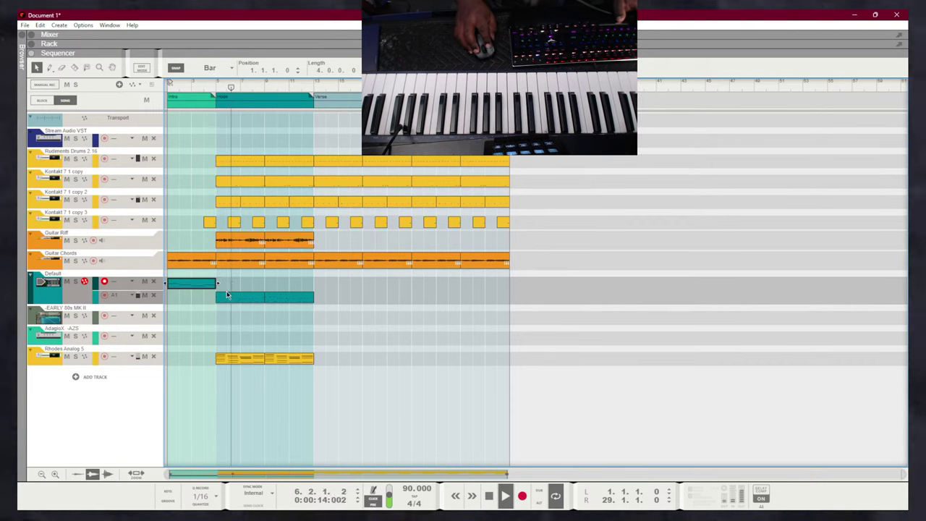
left_click(418, 338)
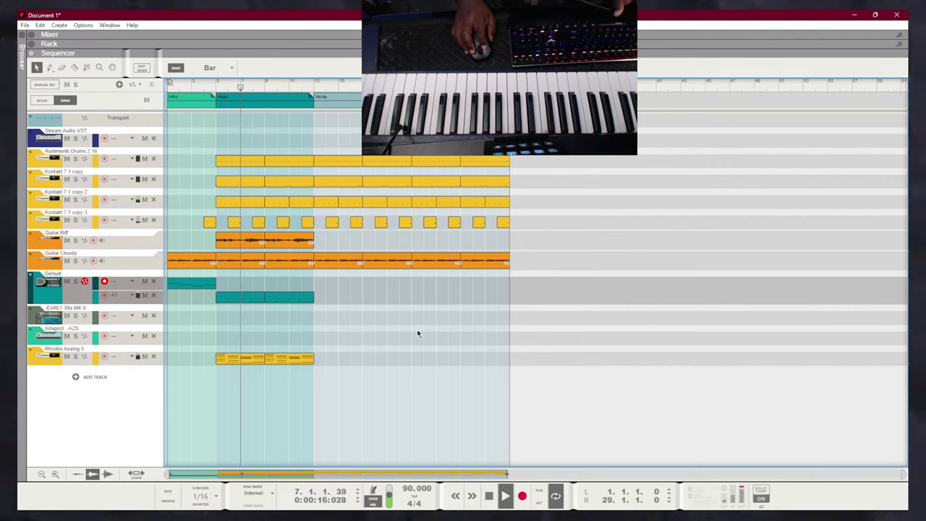
Select the AdagioX -AZS track and examine all detected notes of the bar 9 Guitar Riff clip in Pitch Edit, with playback running
left_click(105, 335)
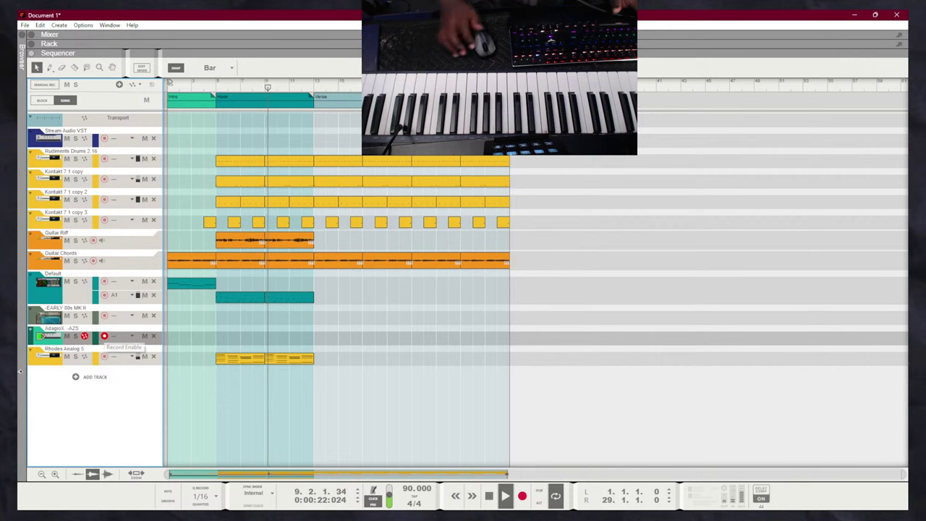
left_click(304, 243)
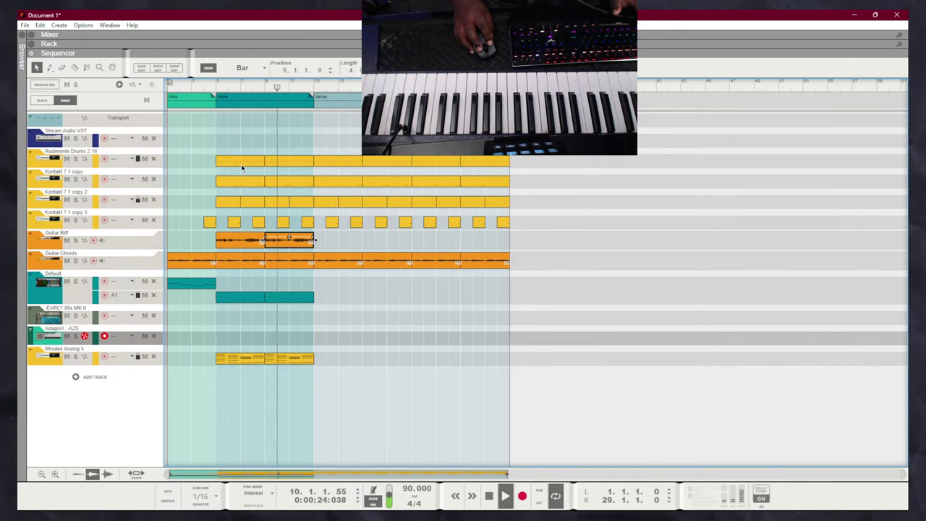
left_click(158, 67)
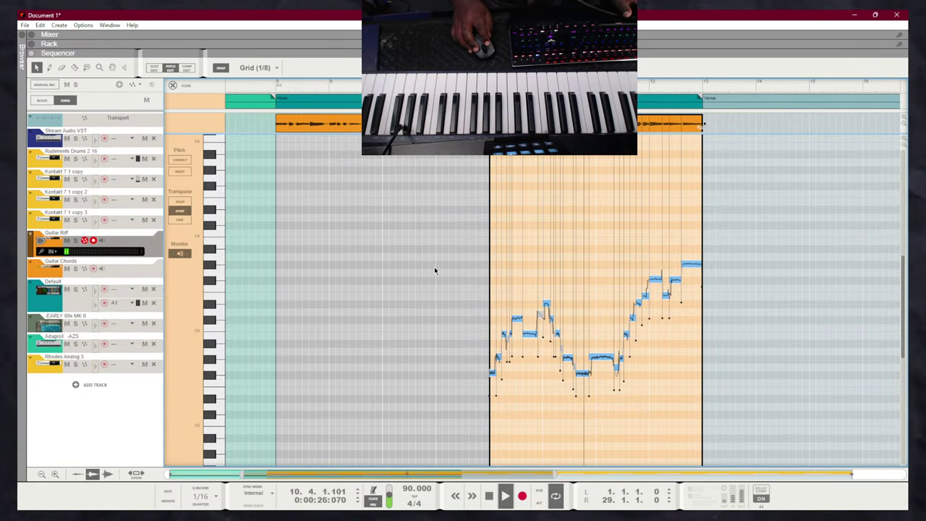
key("ctrl+a")
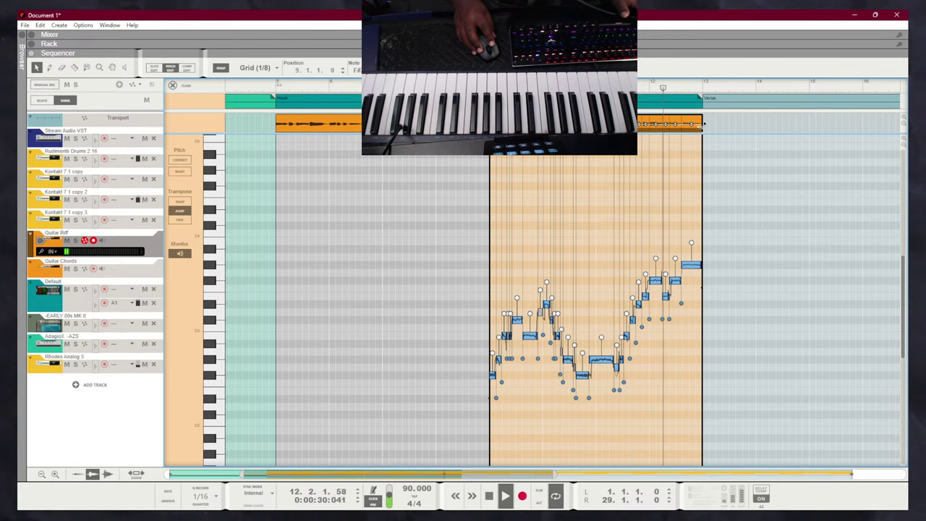
key("Escape")
key("space")
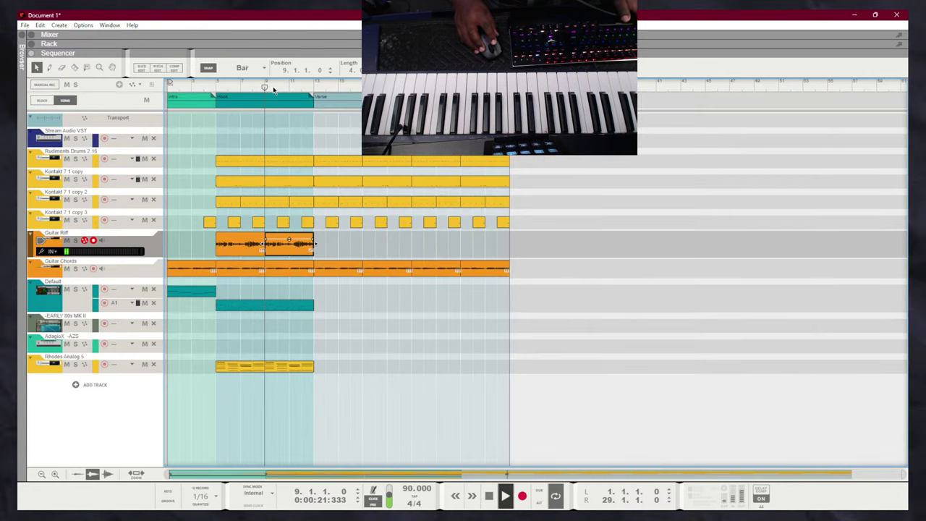
Convert the bar 9 Guitar Riff clip to notes by placing a copy on the AdagioX -AZS track at bar 9
left_click(254, 244)
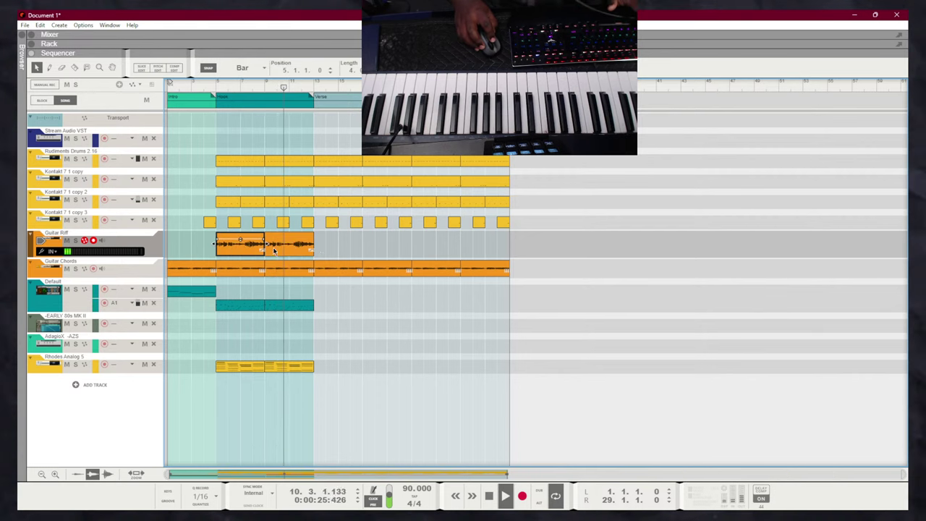
left_click(347, 246)
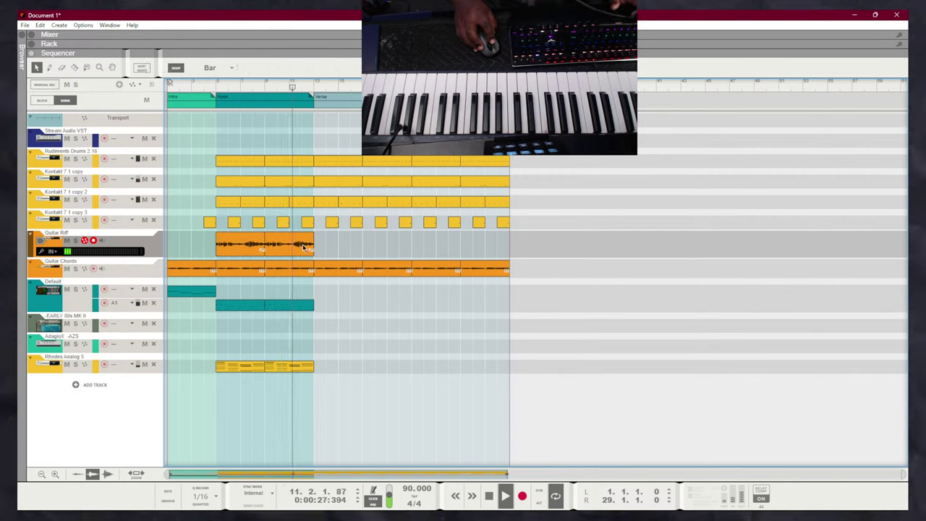
left_click_drag(303, 247, 303, 344)
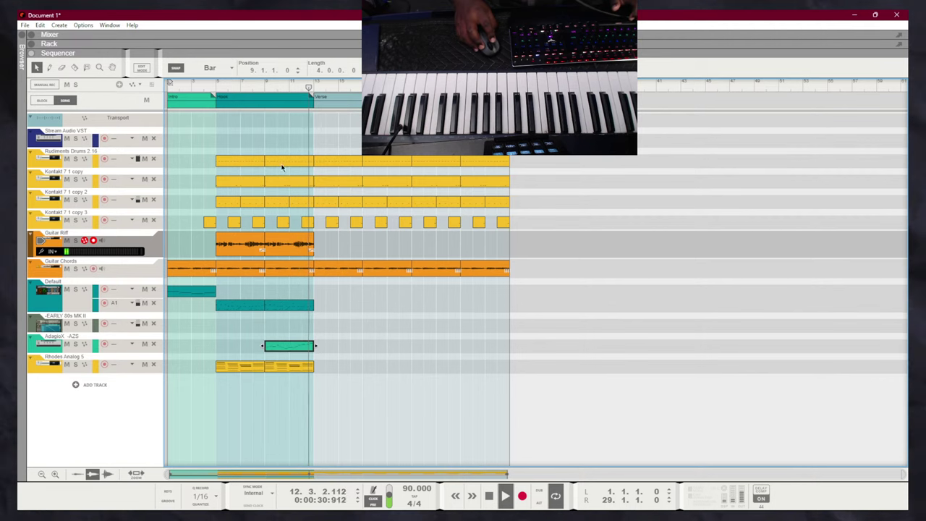
Play from bar 9 and lower the AdagioX -AZS channel level to -7.81 dB in the mixer
left_click(265, 83)
key("F5")
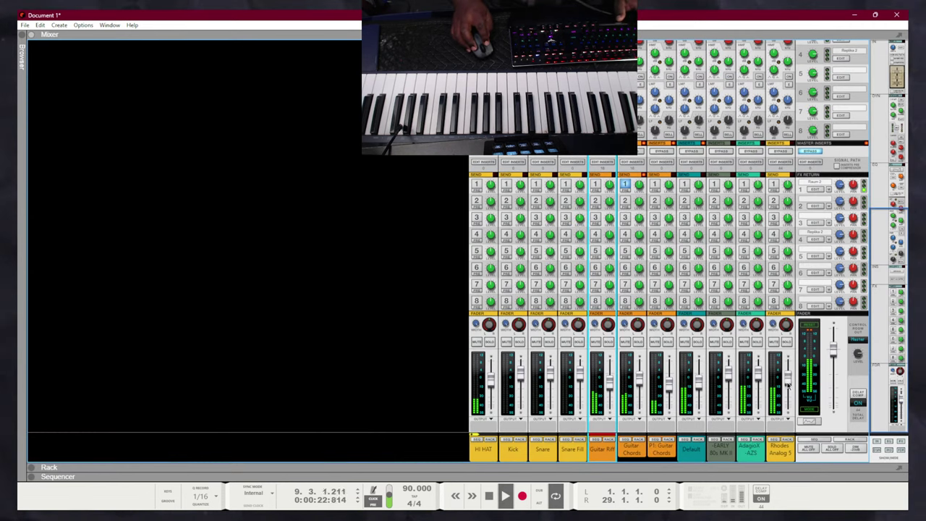
left_click(758, 383)
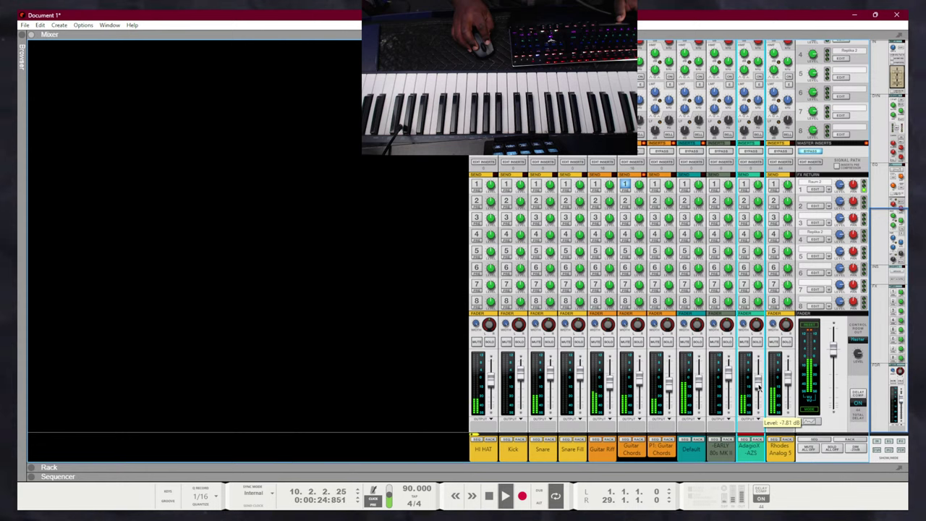
key("F7")
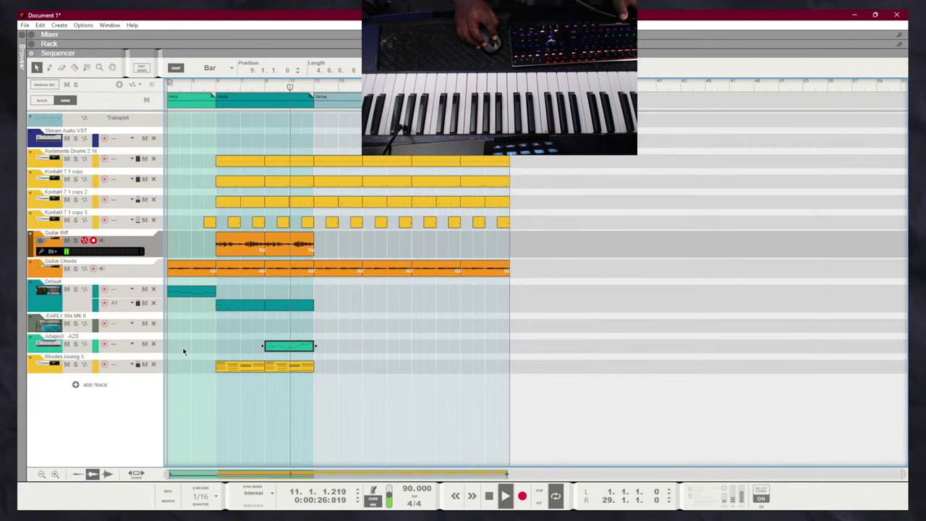
Replace the AdagioX -AZS track's patch with Distended Bend Lead -GI from the Showcase favorites while the song plays
left_click(105, 344)
key("ctrl+b")
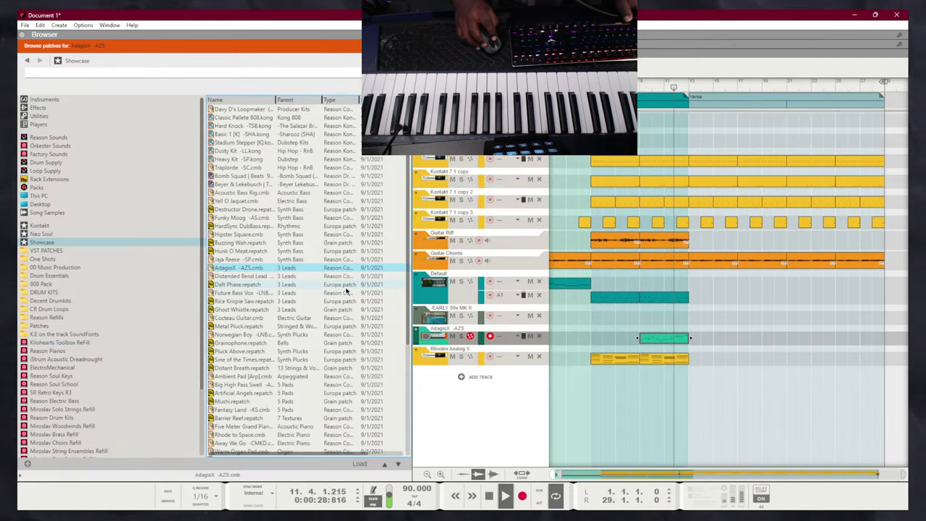
key("Down")
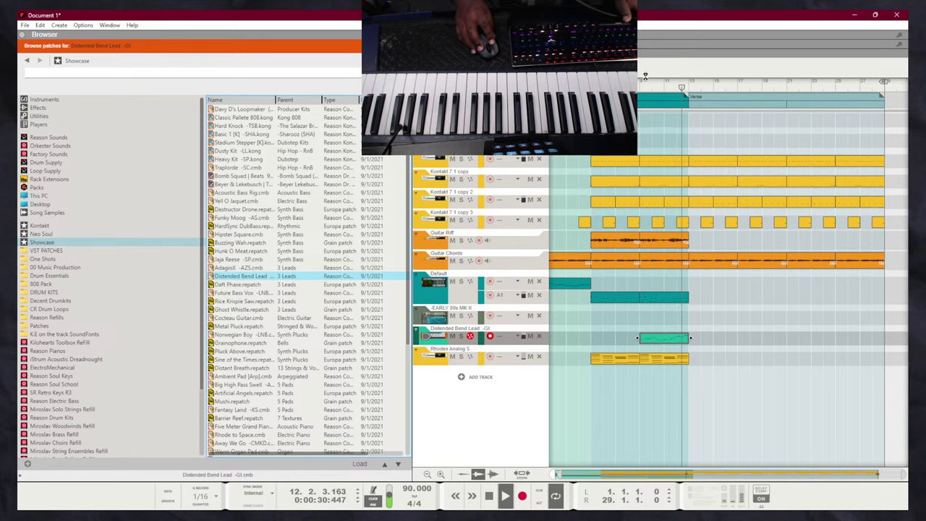
key("space")
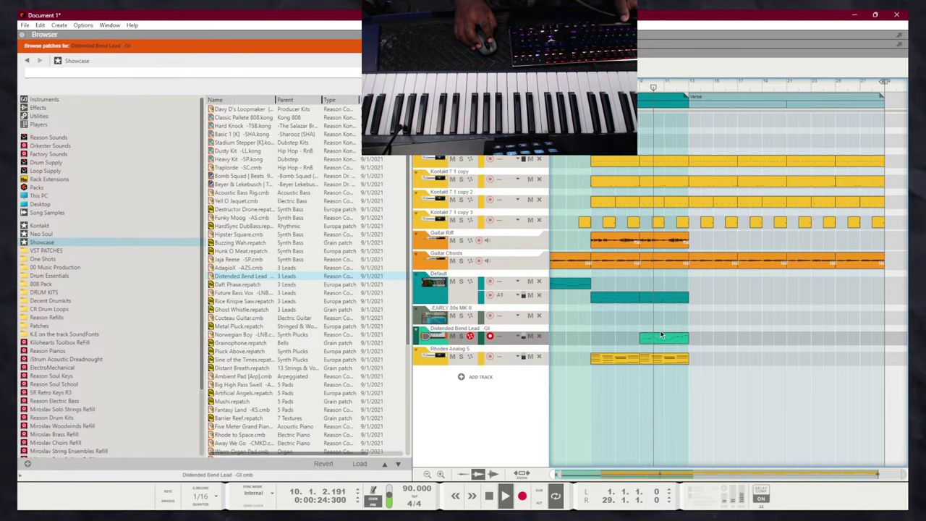
Copy the Distended Bend Lead clip to bar 5 to fill the Hook, and close the patch browser
left_click_drag(670, 345, 621, 336)
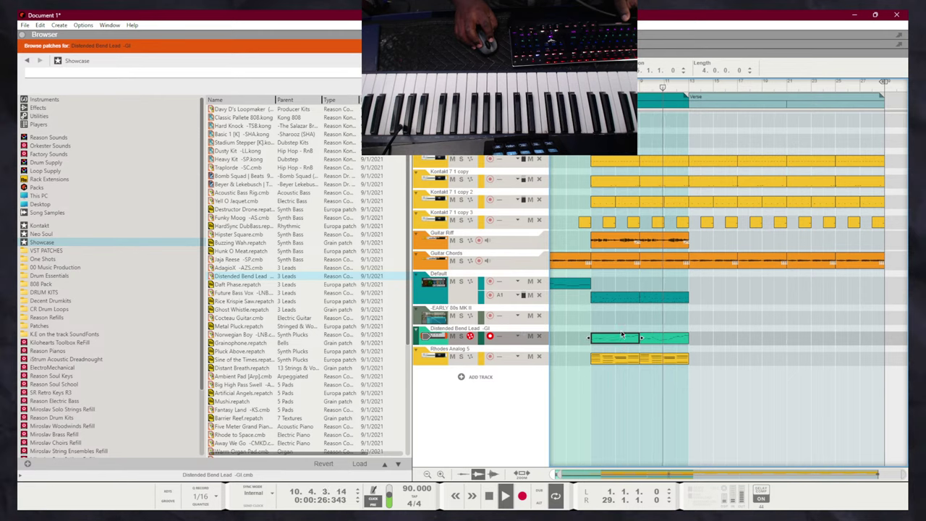
scroll(626, 315, "down", 8)
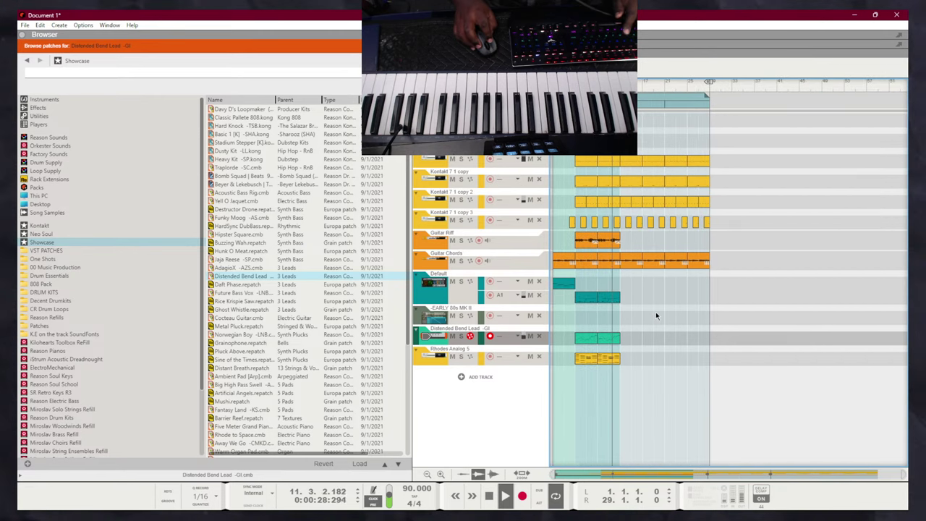
scroll(656, 313, "up", 1)
scroll(655, 312, "up", 3)
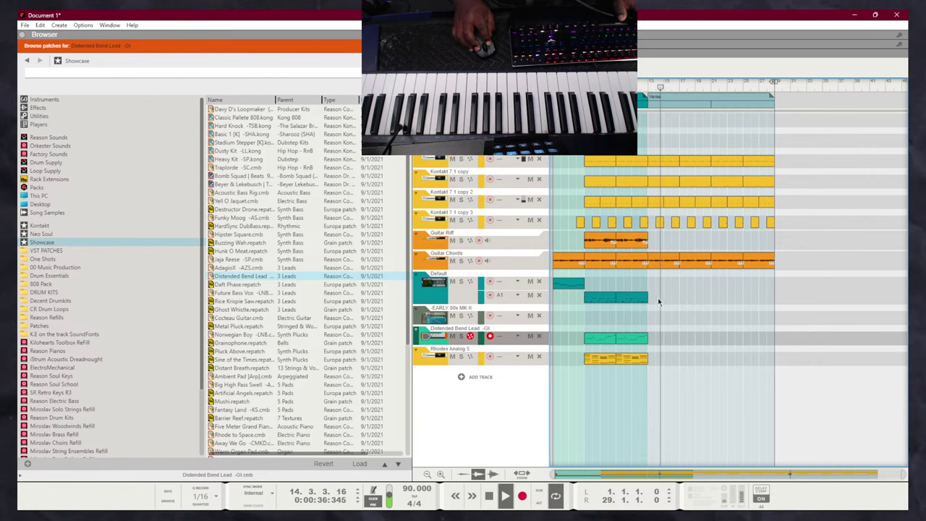
key("F3")
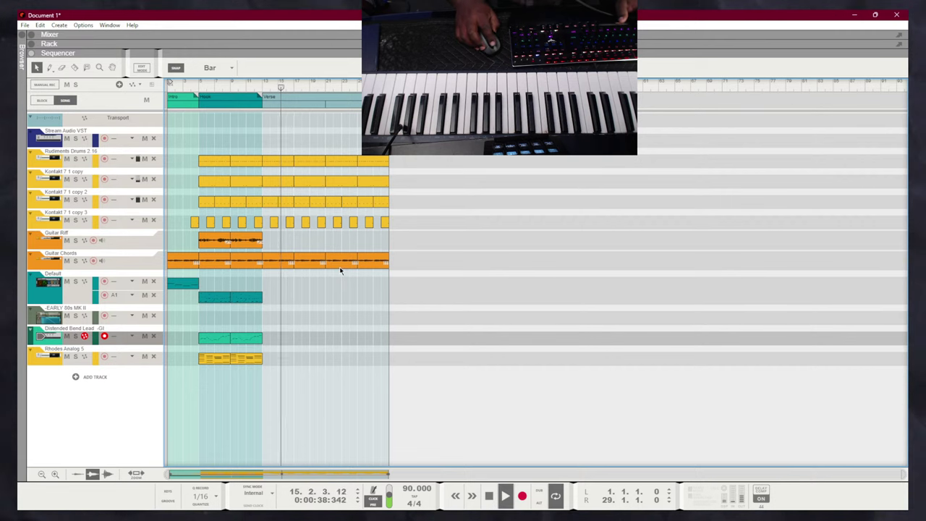
Open the save dialog to store the song in the MISC folder
key("ctrl+s")
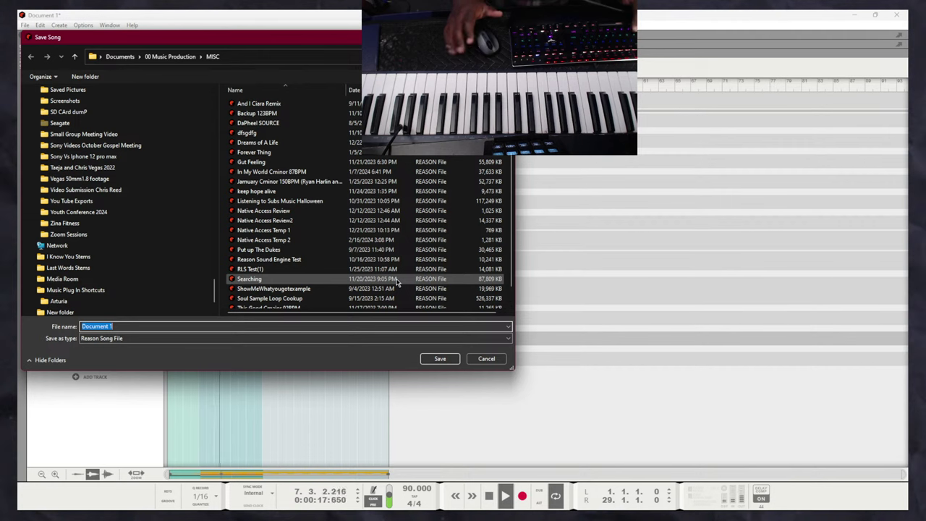
type("Fl")
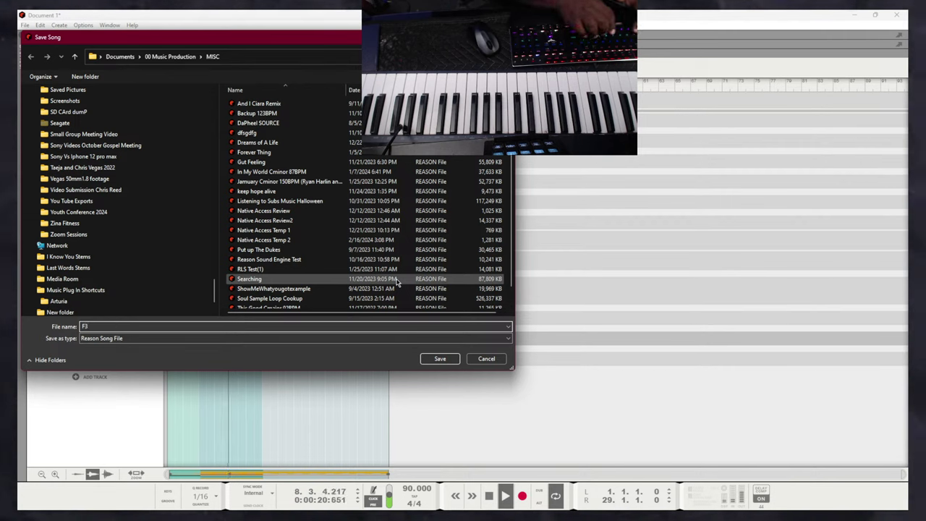
key("BackSpace")
type("3")
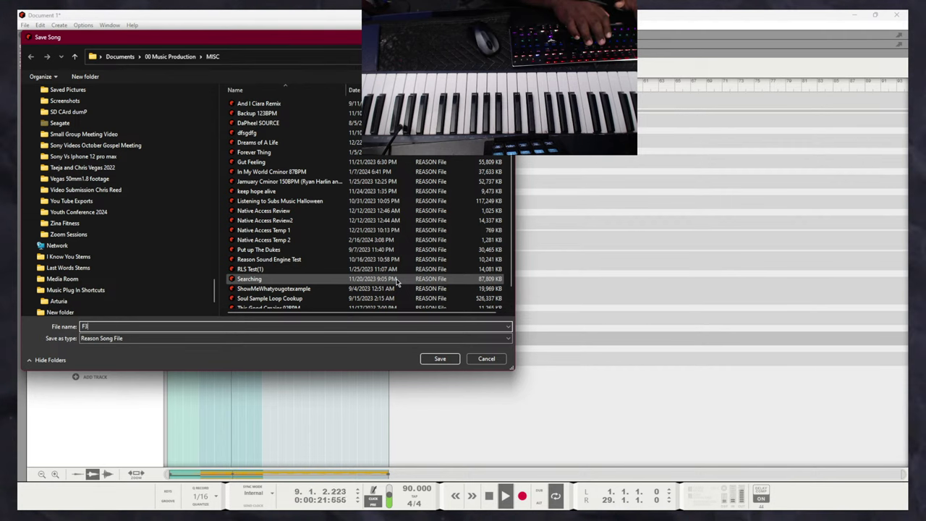
key("BackSpace")
key("BackSpace")
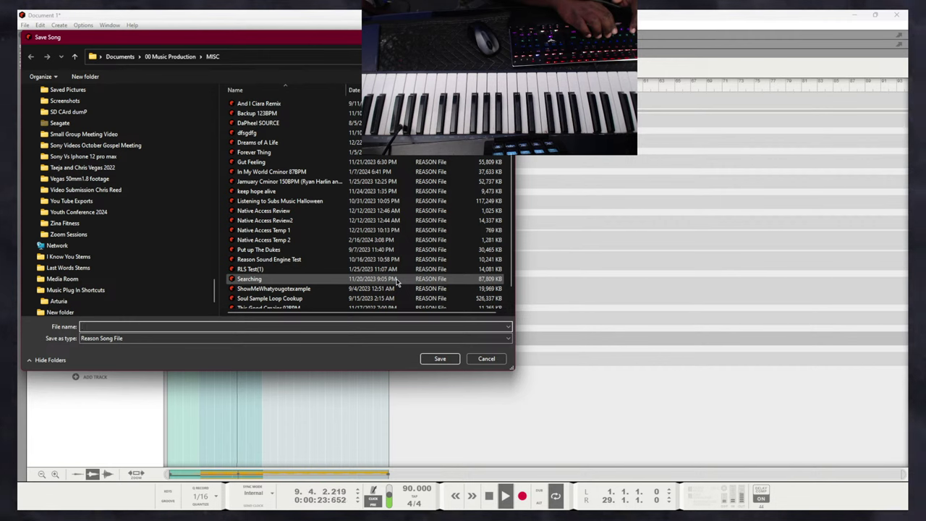
type("When")
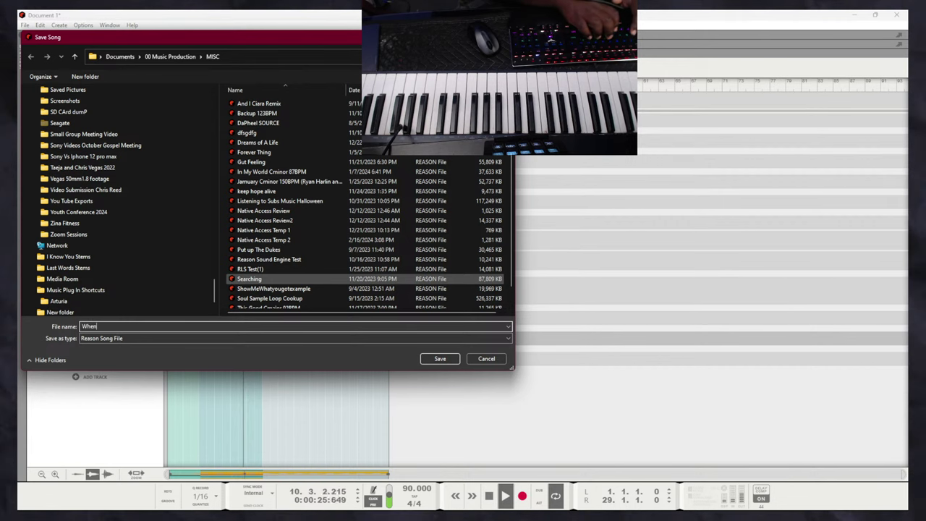
key("BackSpace")
key("BackSpace")
key("BackSpace")
key("BackSpace")
type("q")
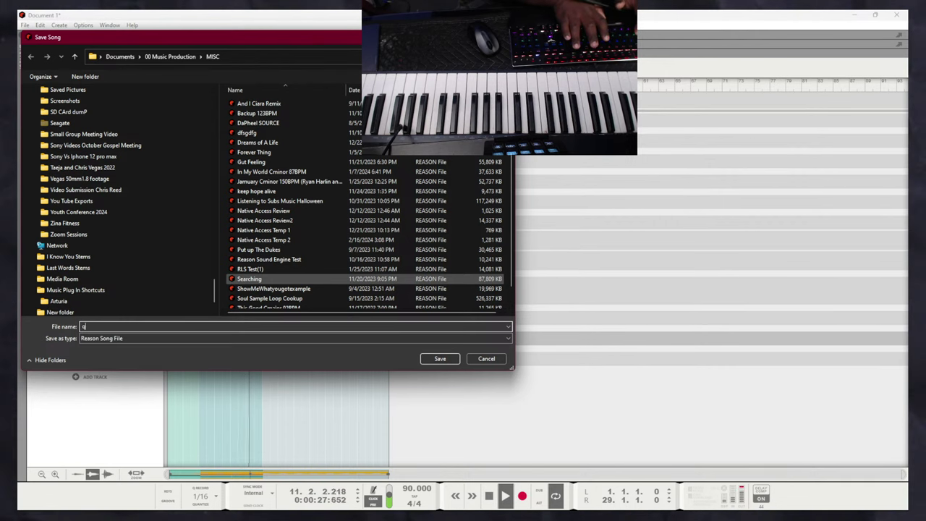
key("BackSpace")
type("W")
key("BackSpace")
type("Q")
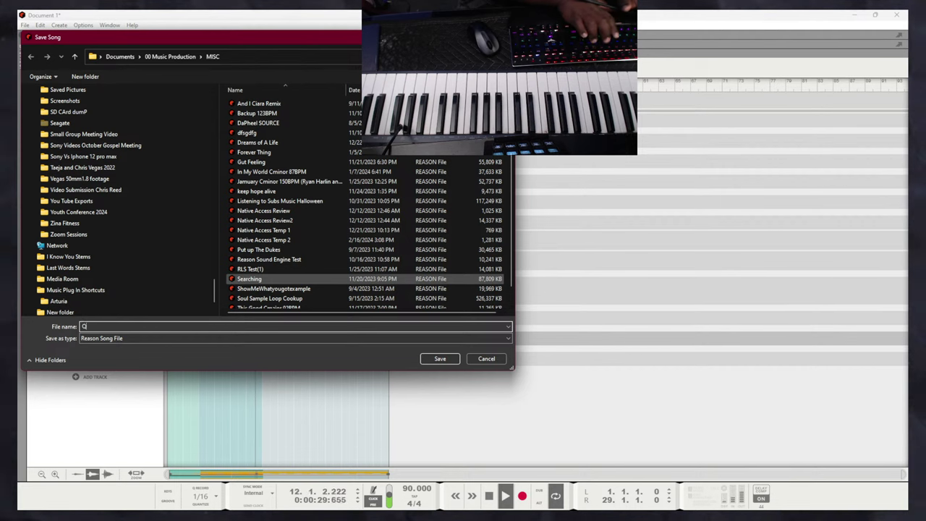
type("uit")
key("BackSpace")
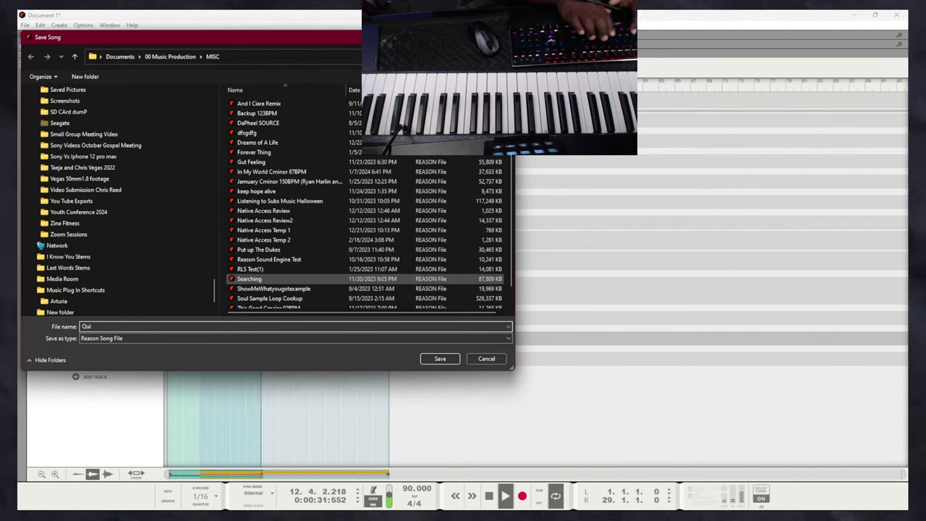
type("etly")
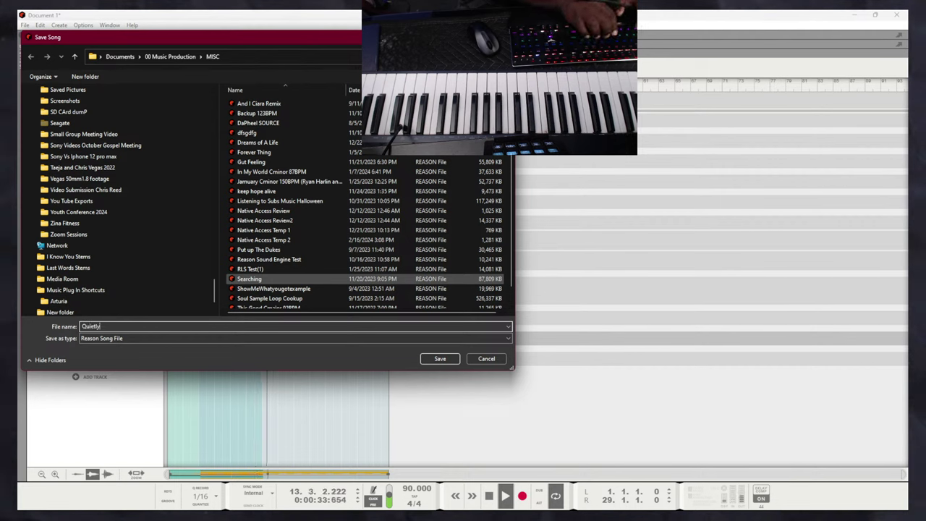
key("BackSpace")
key("BackSpace")
type("Q")
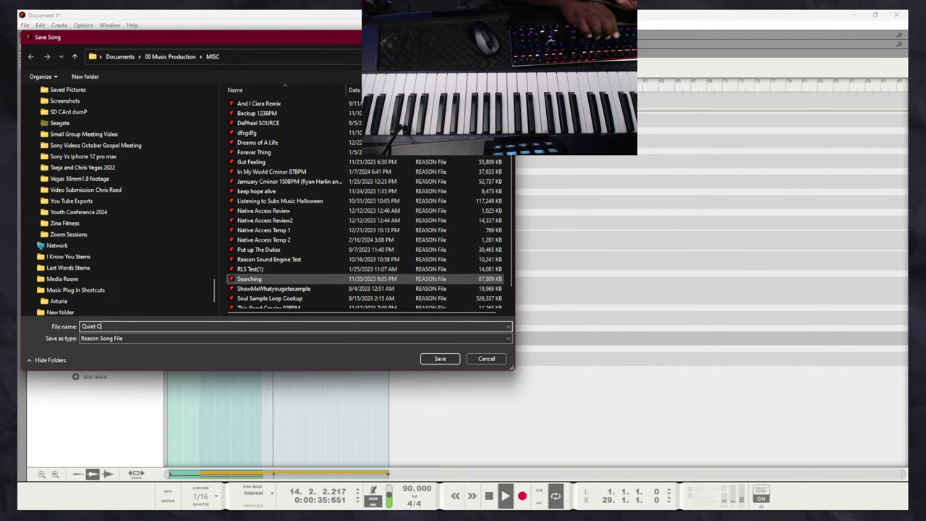
type("uit")
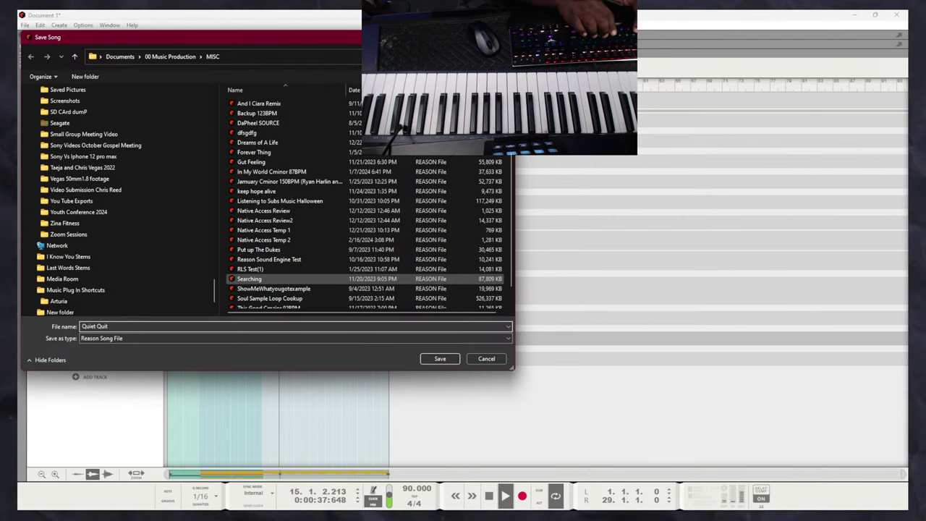
key("BackSpace")
key("BackSpace")
key("BackSpace")
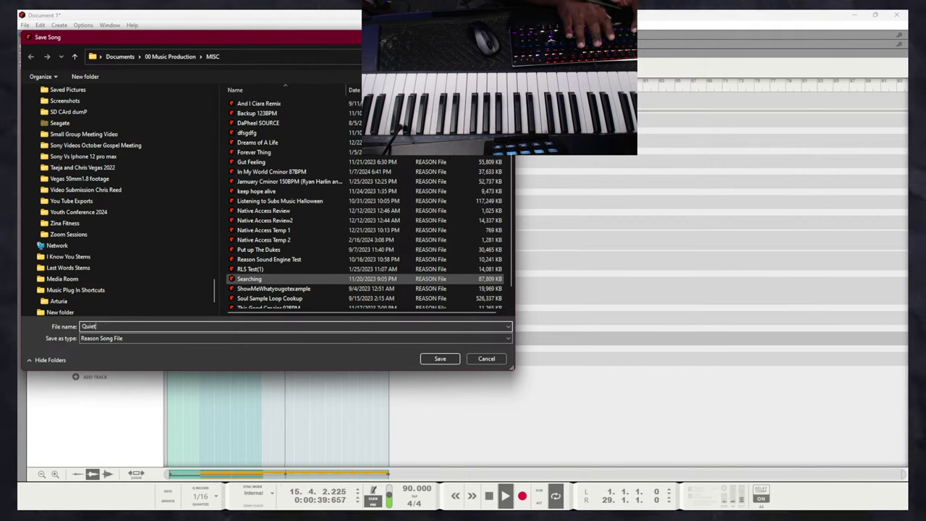
key("BackSpace")
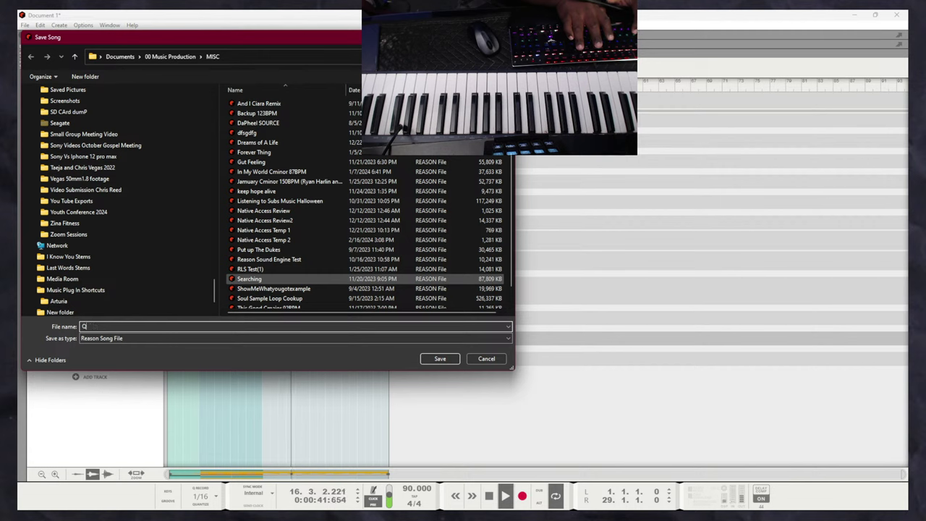
key("BackSpace")
type("S")
key("BackSpace")
type("E")
key("BackSpace")
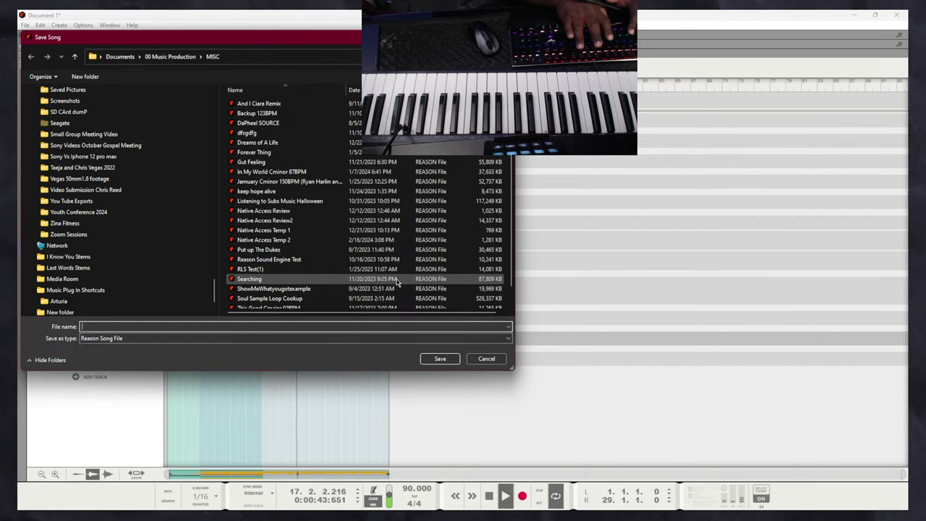
type("y")
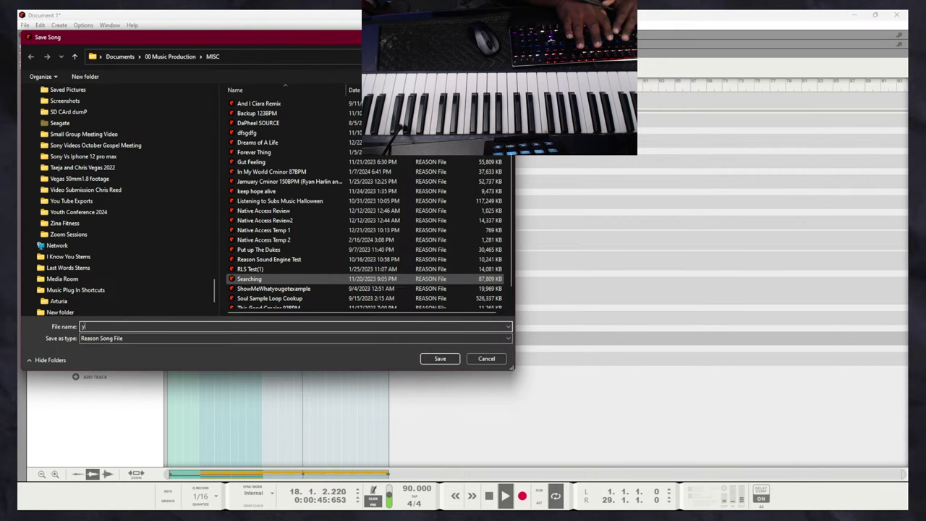
Name the song file "Your My Girl F#minor 90BPM" and save it in the MISC folder
type("Your")
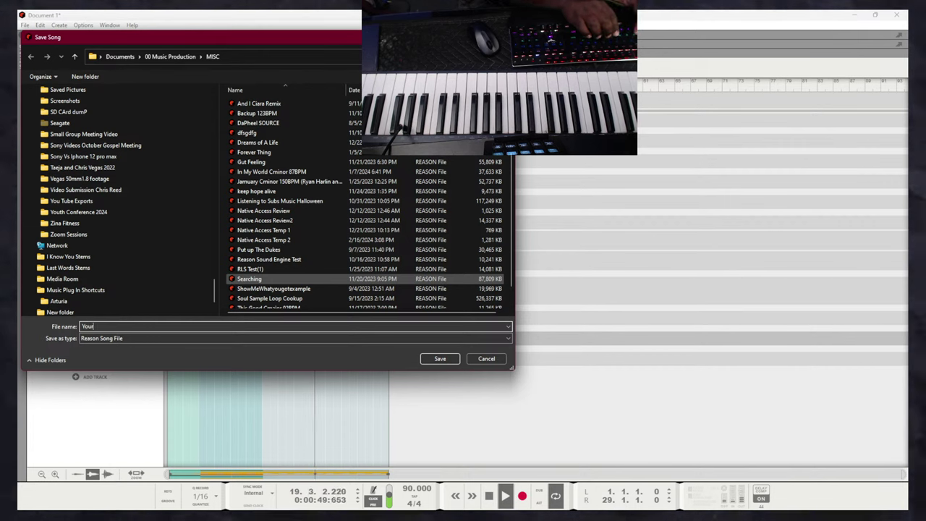
type(" V")
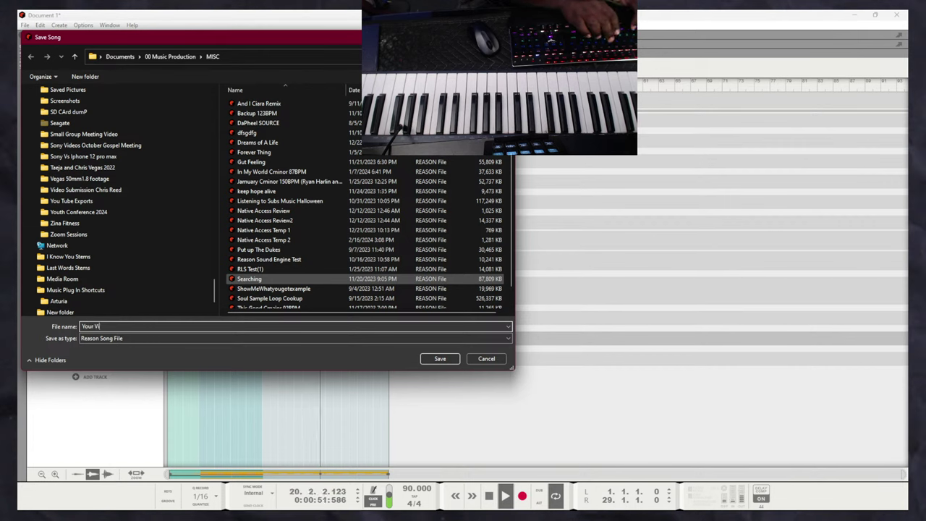
type("ibe")
key("BackSpace")
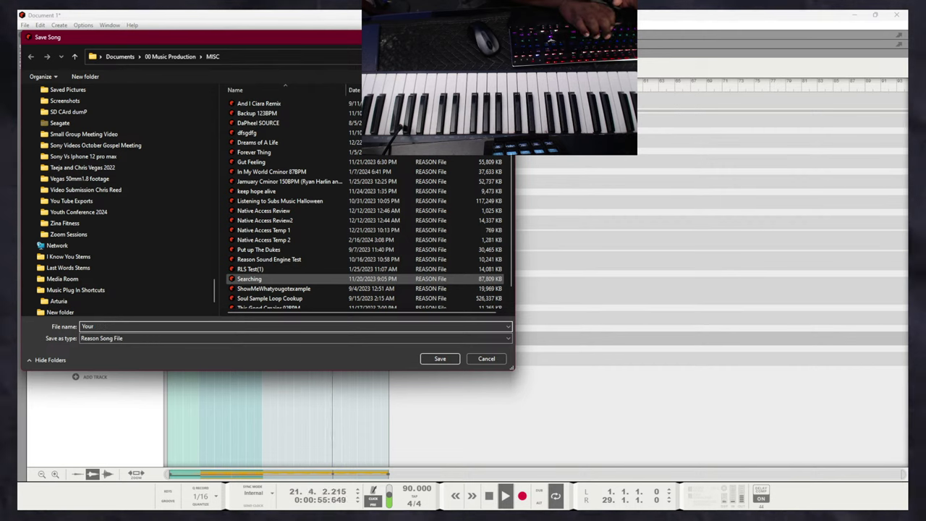
type("My Girl")
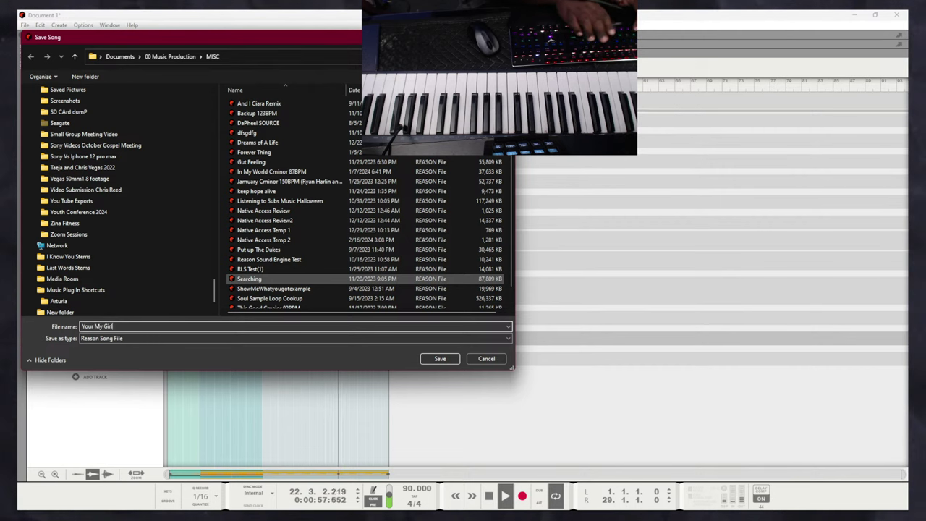
type(" F3")
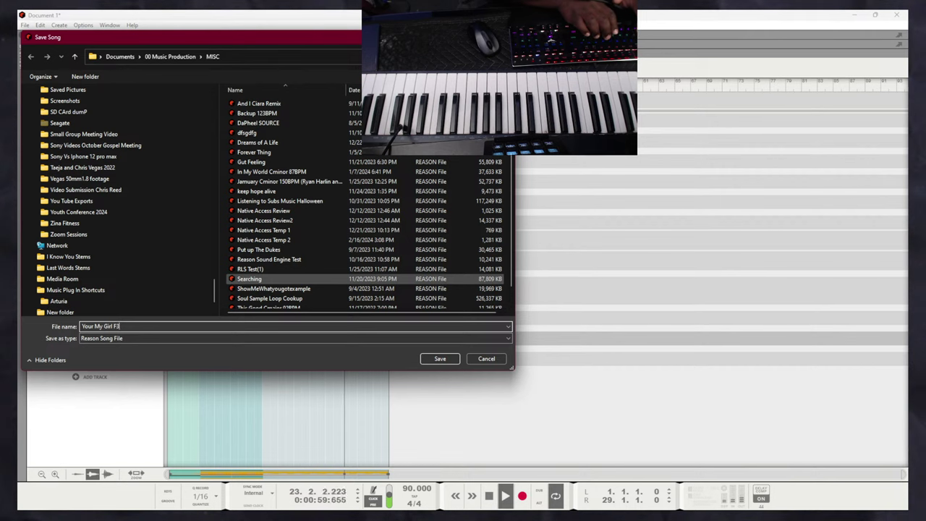
type("minor")
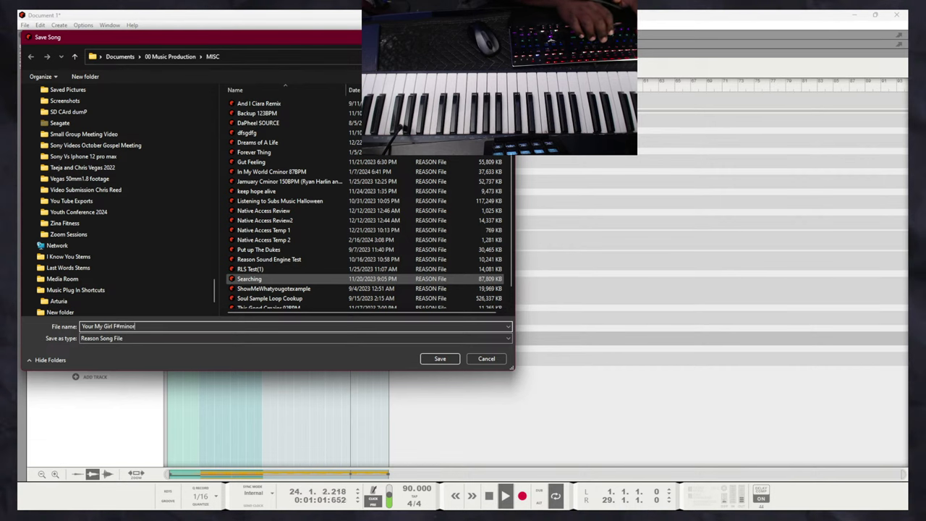
type(" 90")
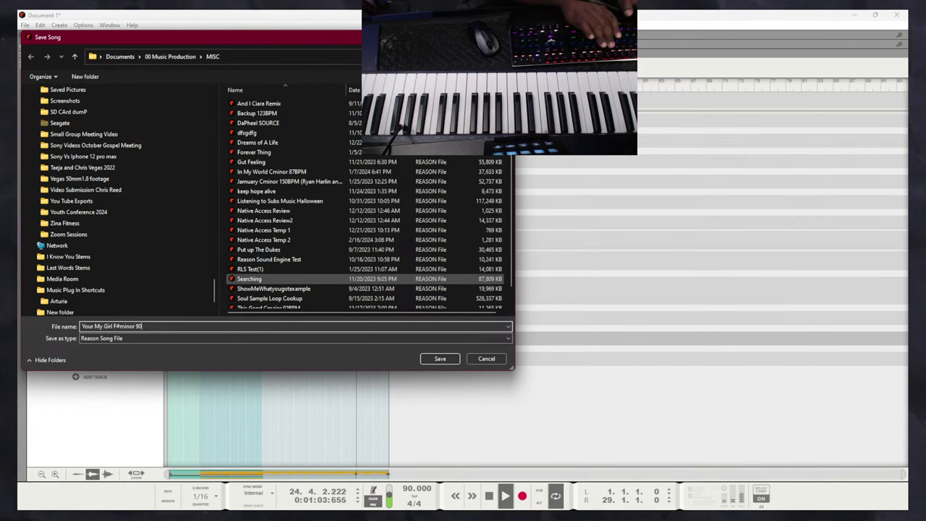
type("BPM")
key("Return")
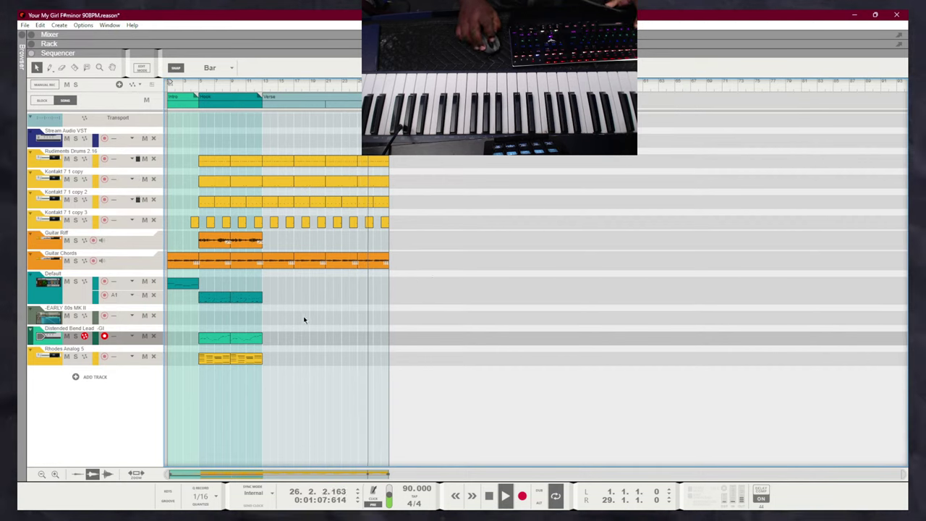
Delete the -EARLY 80s MK II track with its device, and set the left loop locator to bar 5
left_click(99, 322)
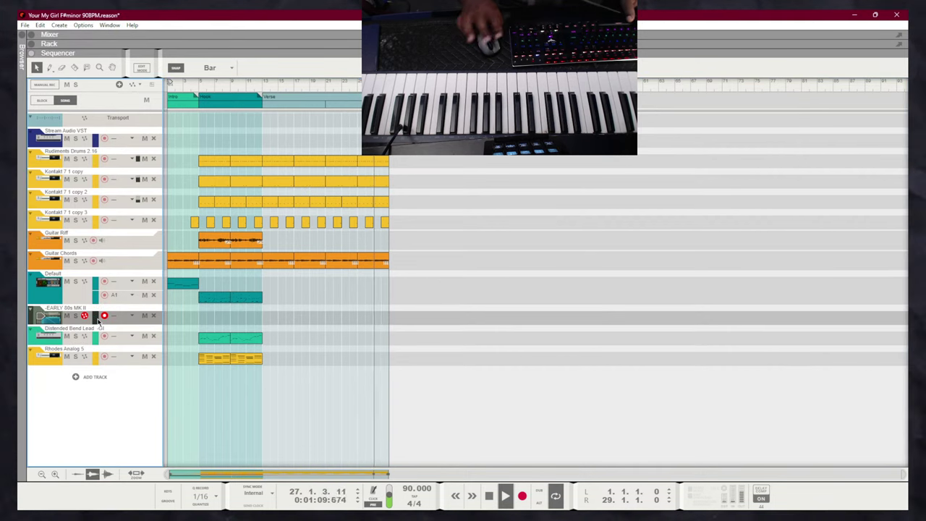
key("Delete")
key("Return")
left_click(199, 87, "ctrl")
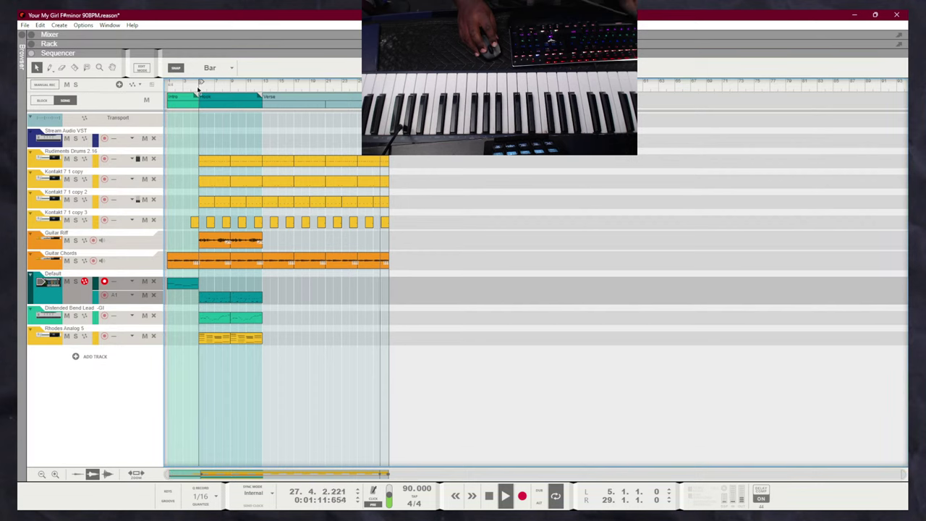
left_click(67, 159)
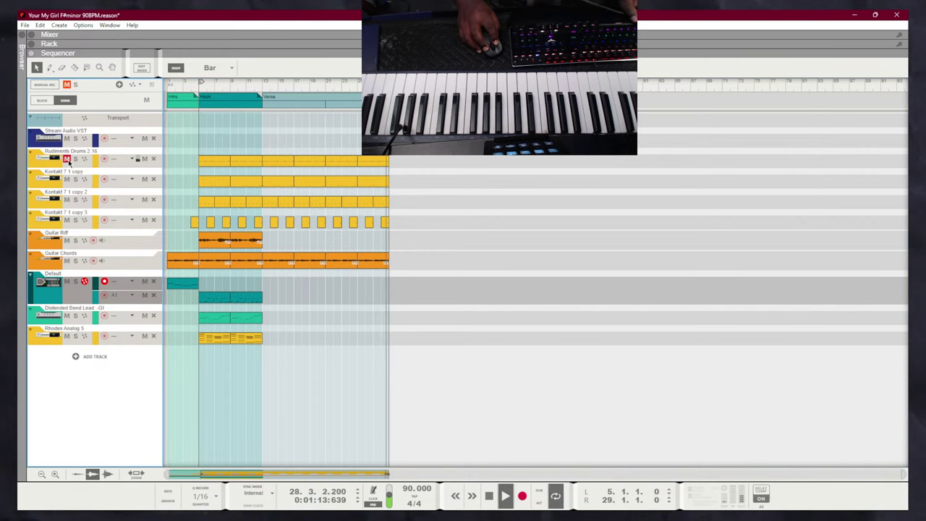
left_click(67, 159)
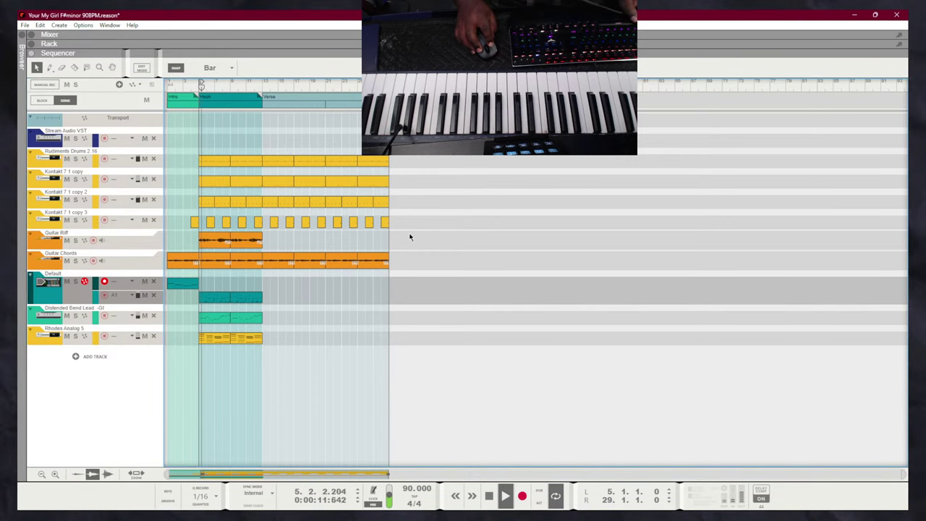
key("F5+F6")
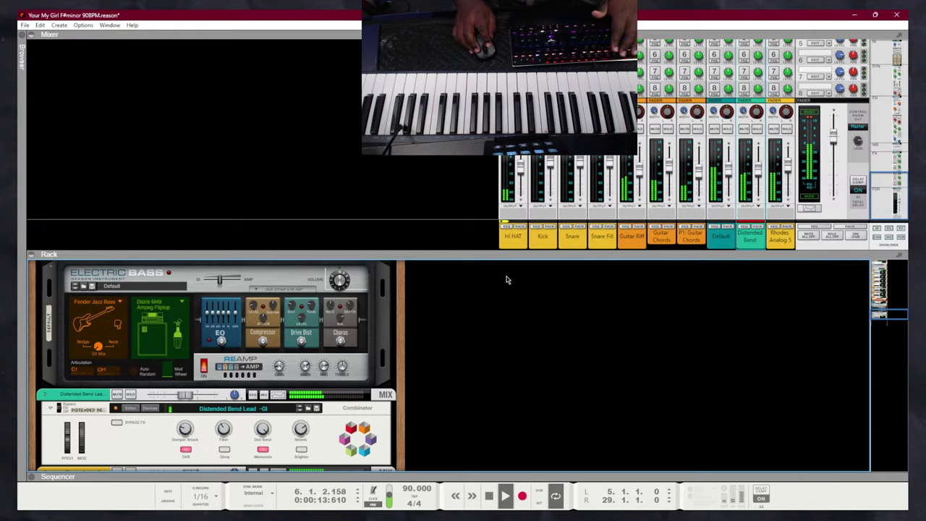
key("F6")
key("alt+Tab")
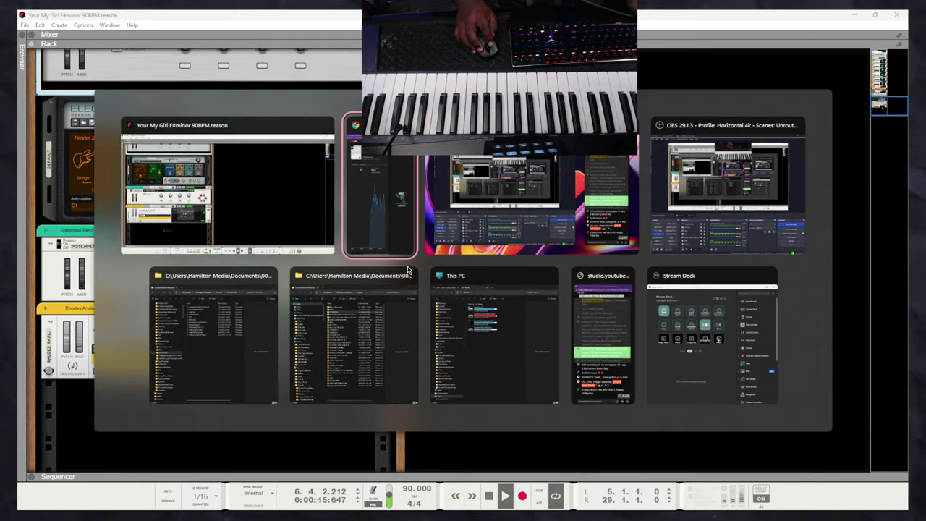
left_click(255, 222)
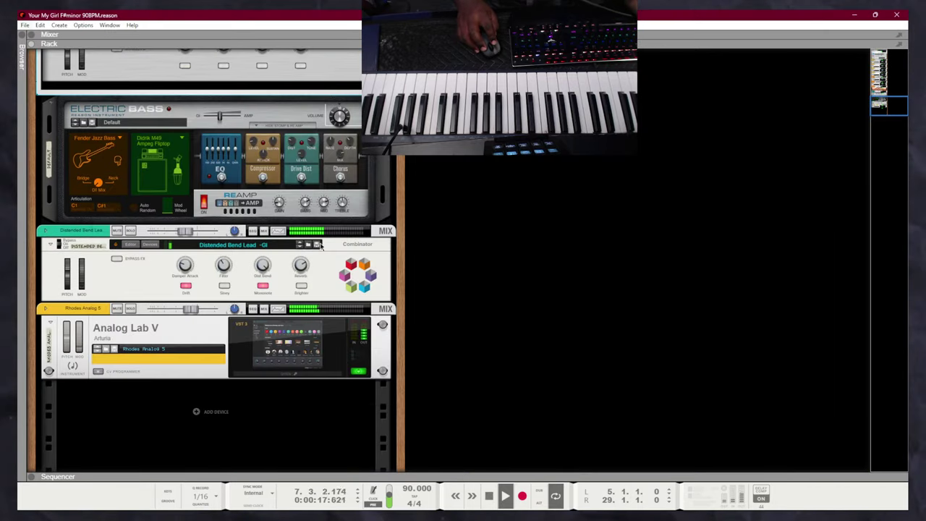
key("F7")
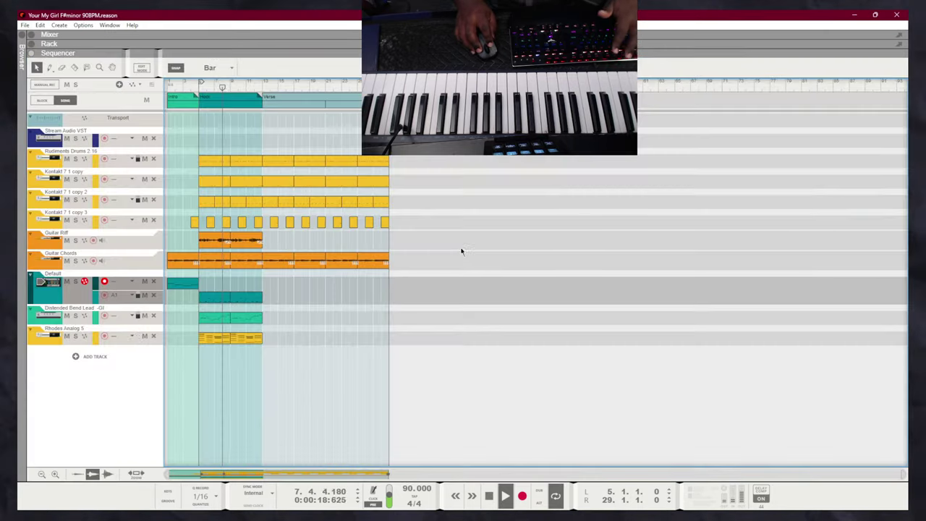
Open the Distended Bend Lead clip at bar 9 and lower its short note in bar 11 by one semitone
double_click(239, 316)
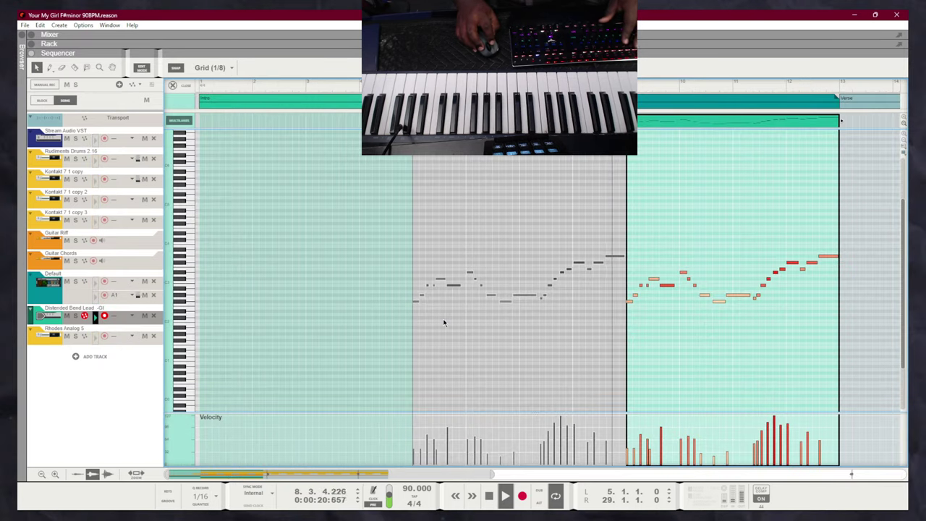
left_click(755, 299)
key("ctrl+Down")
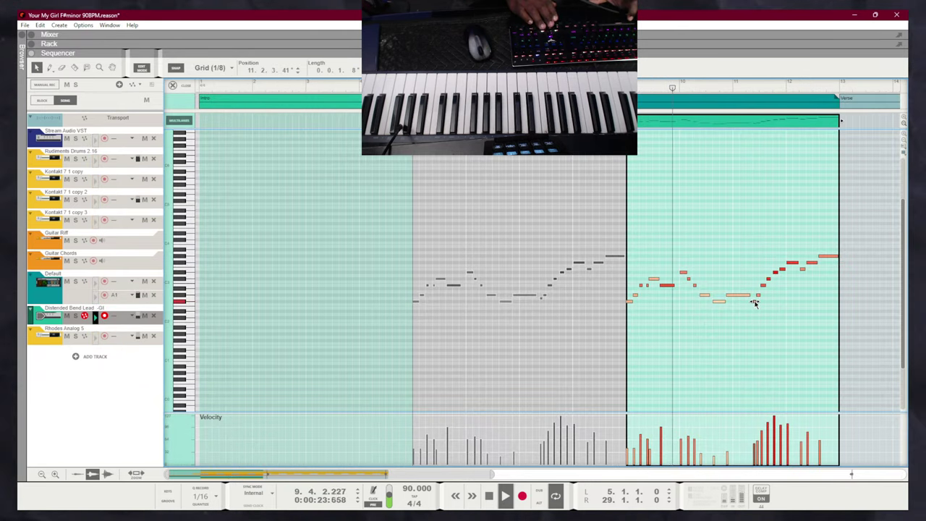
left_click(789, 312)
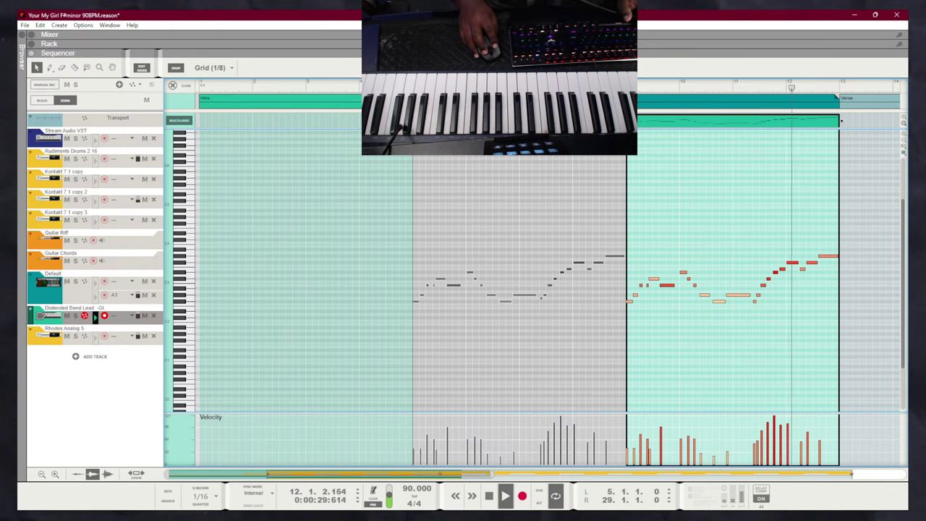
Select the short note in bar 7 of the Distended Bend Lead clip at bar 5, and return to the arrangement
left_click(532, 178)
left_click(541, 298)
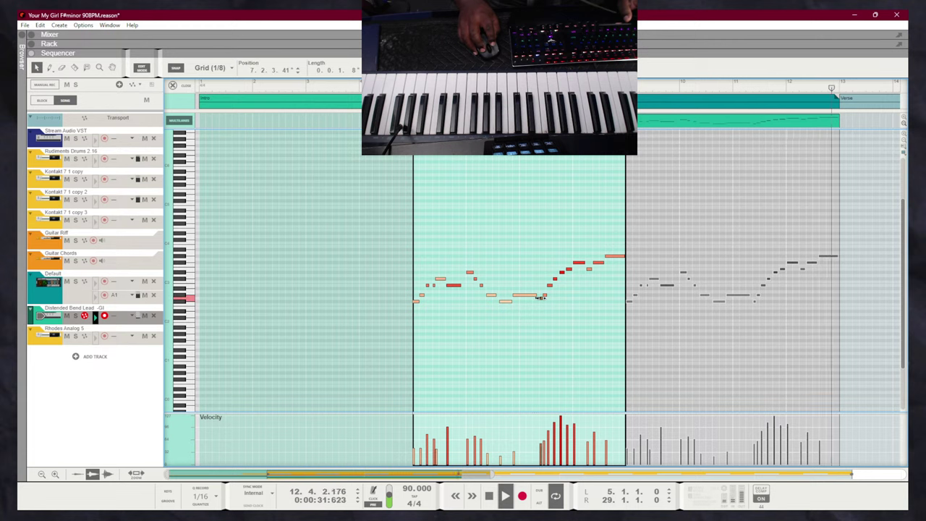
key("shift+Tab")
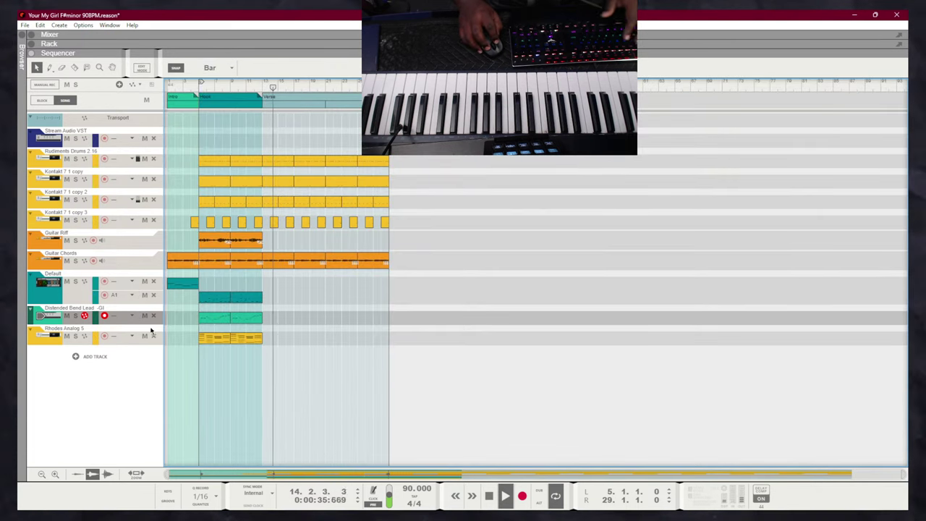
Check the Distended Bend channel's level in the mixer and return to the sequencer
key("F5")
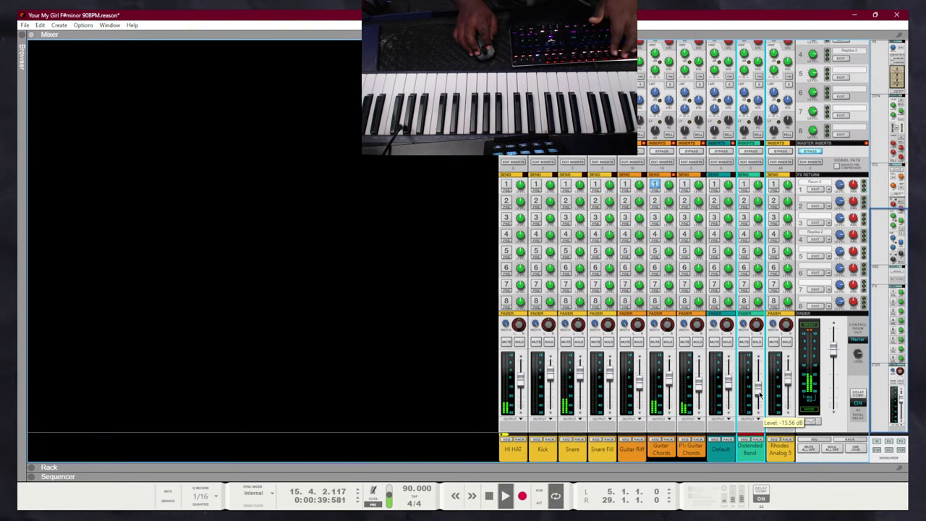
key("F7")
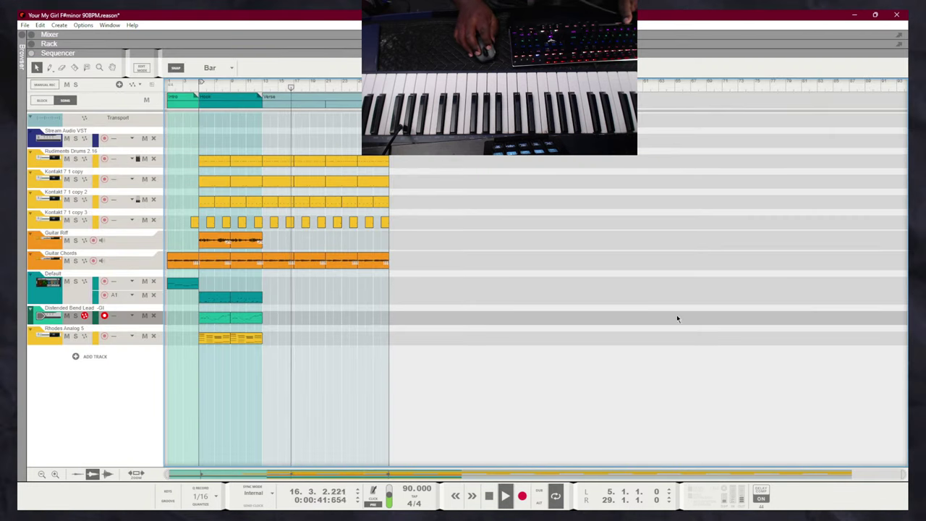
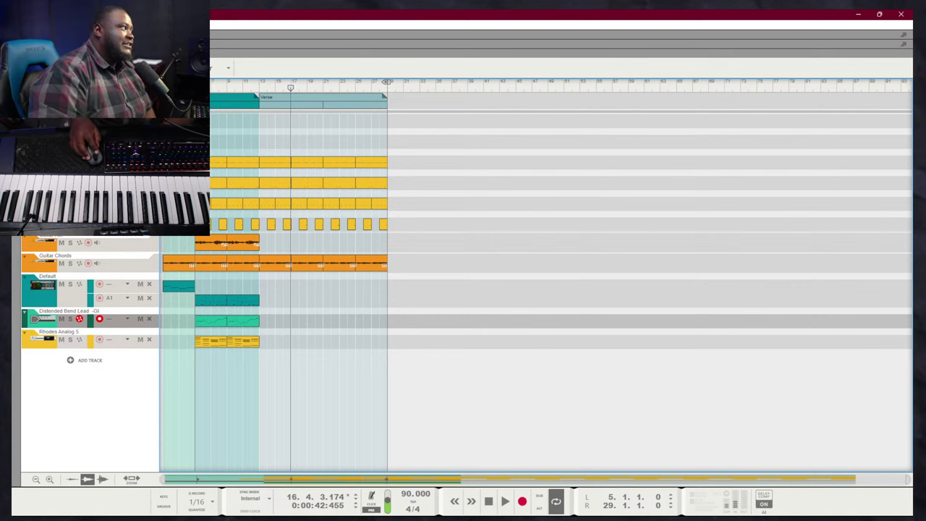
Add two note lanes to the Distended Bend Lead track and return the playhead to the song's start
key("Home")
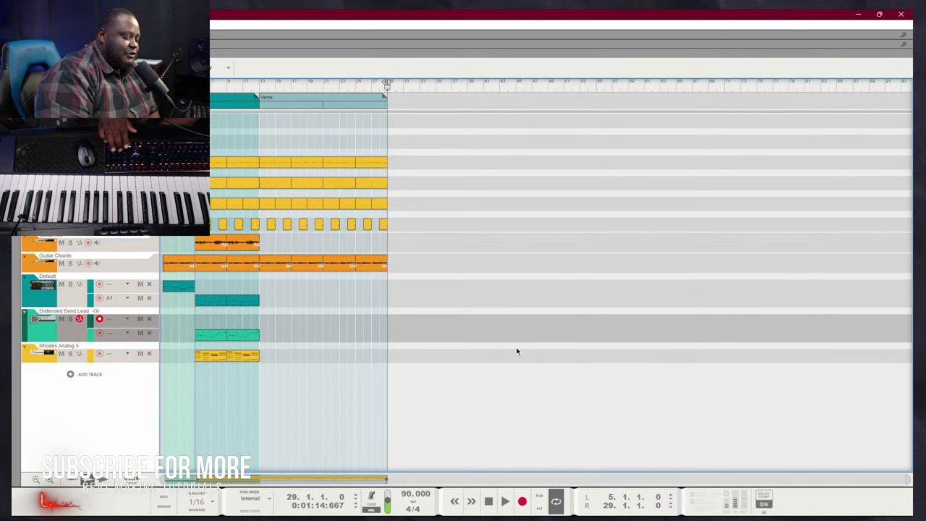
key("period")
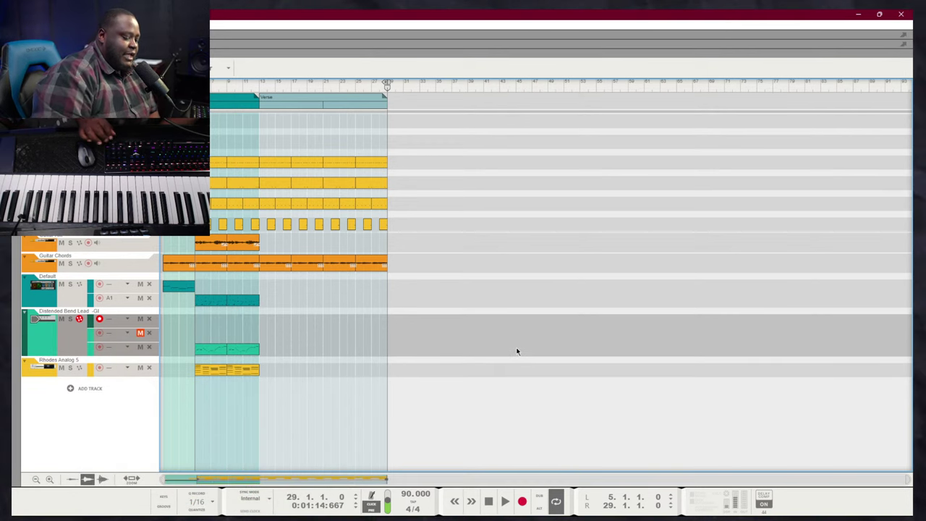
key("Home")
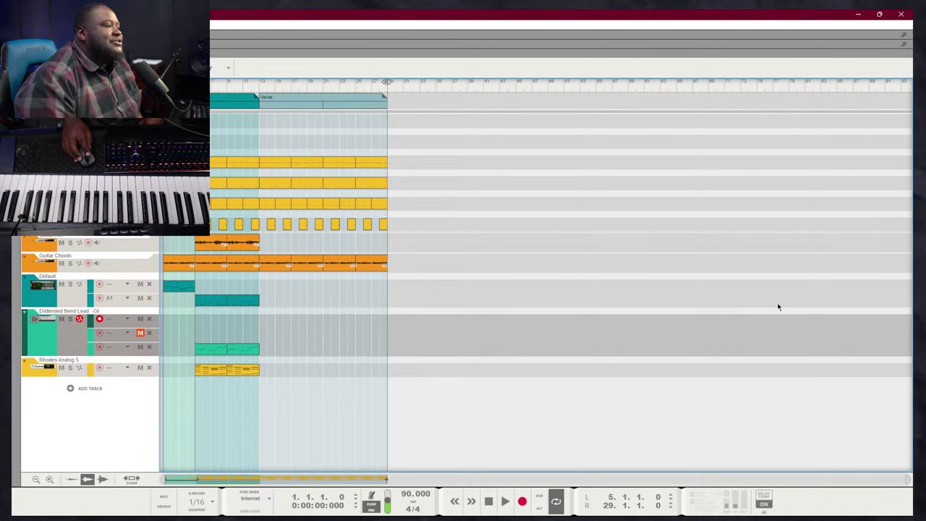
Start playback from the beginning of the song and stop it again
mouse_move(579, 510)
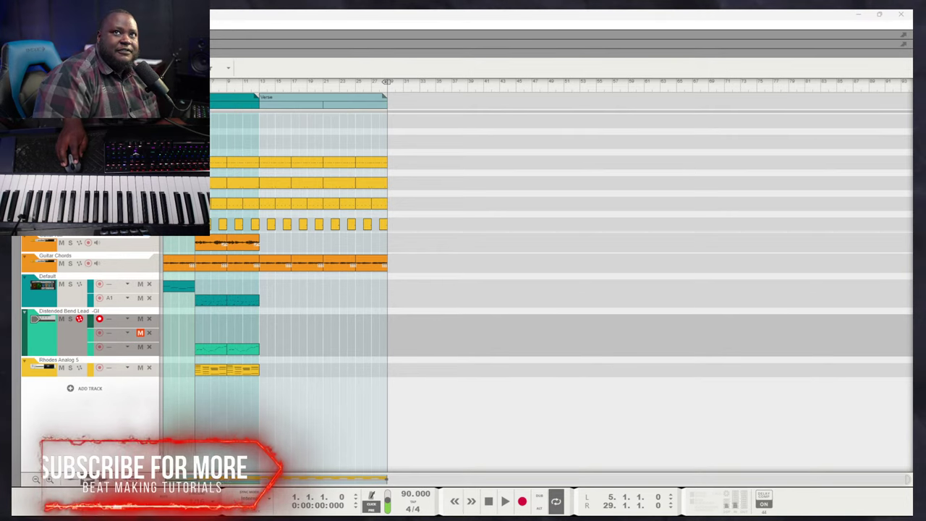
left_click(720, 278)
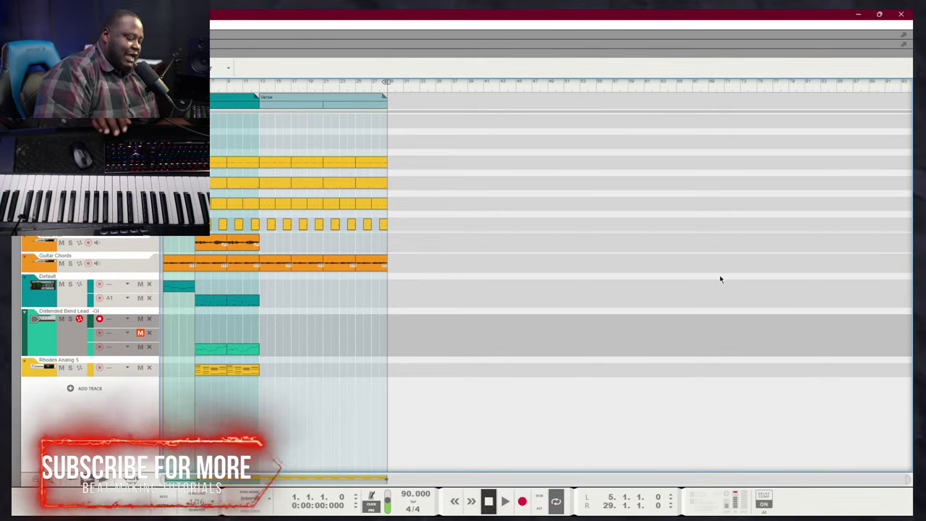
key("space")
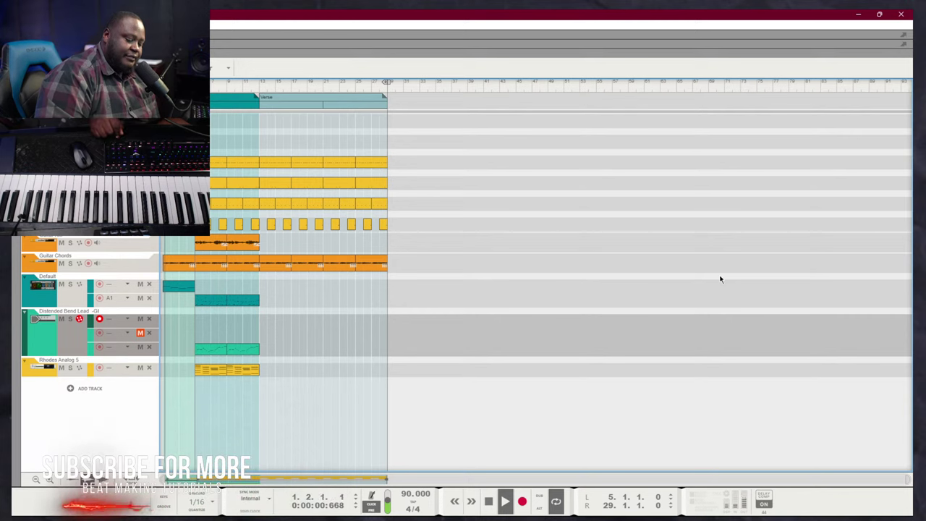
key("space")
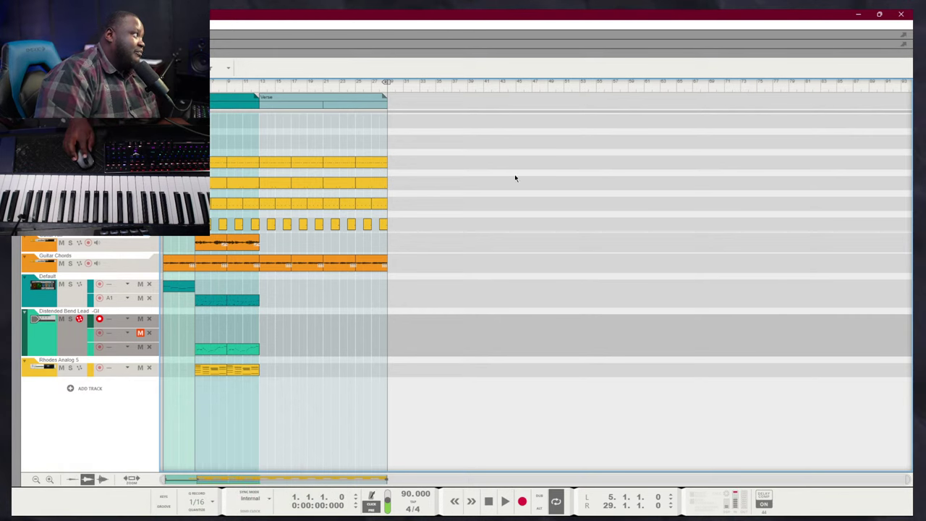
Place the playhead at bar 25, send it back to bar 1, and briefly toggle playback
left_click(353, 85)
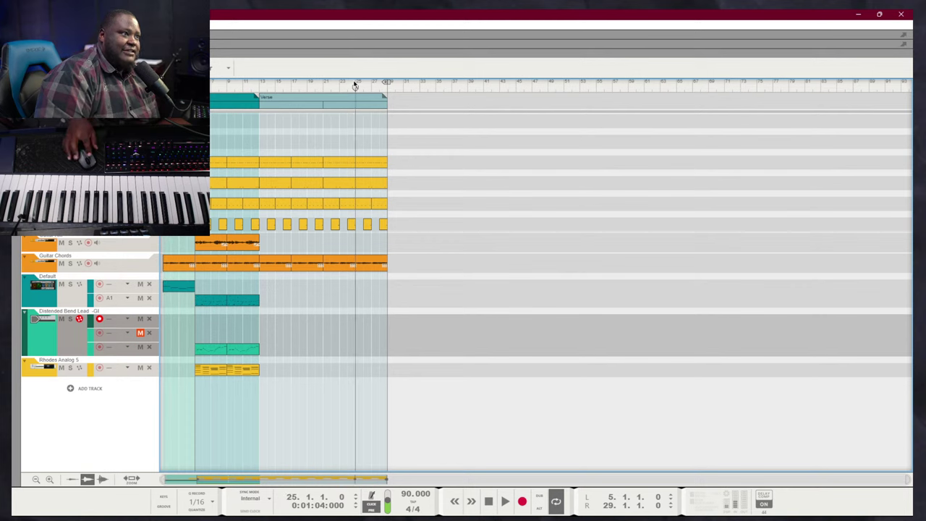
key("KP_0")
key("KP_0")
key("KP_0")
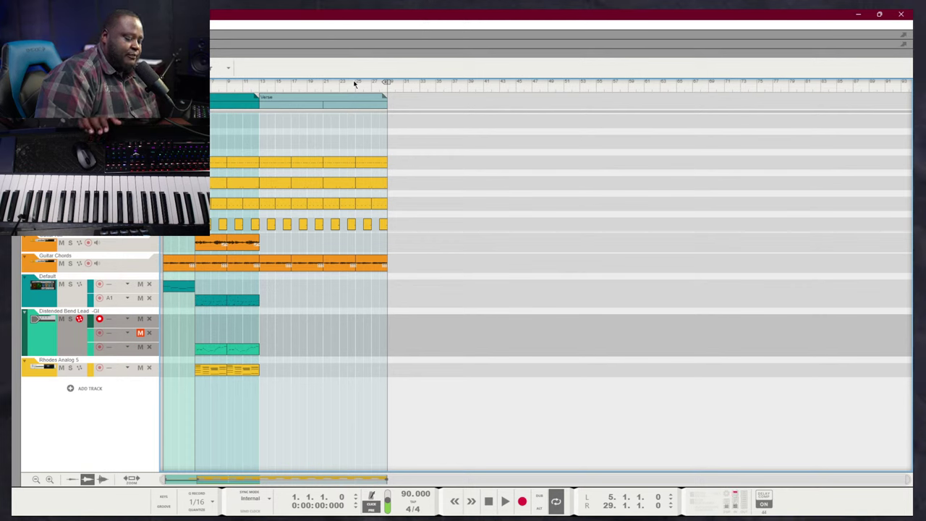
key("space")
key("space")
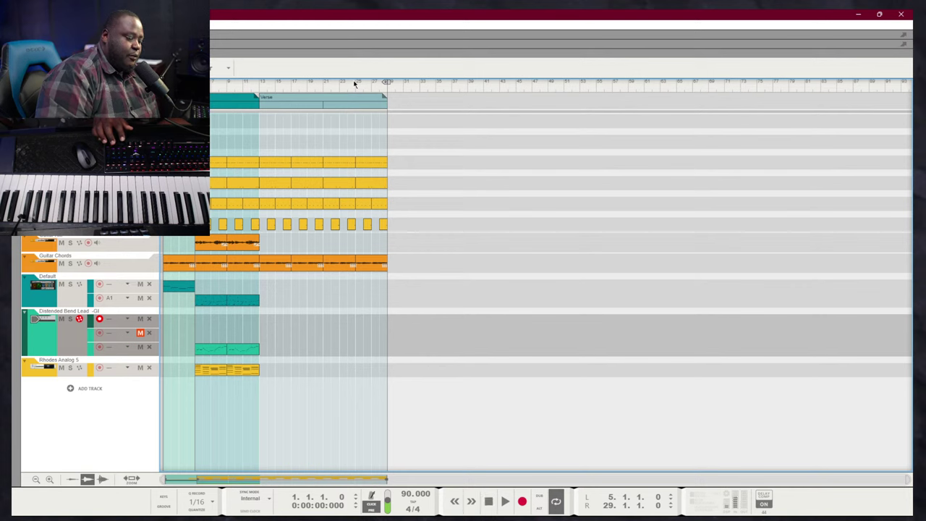
Jump the playhead to the left loop locator and on to the right loop locator
key("KP_1")
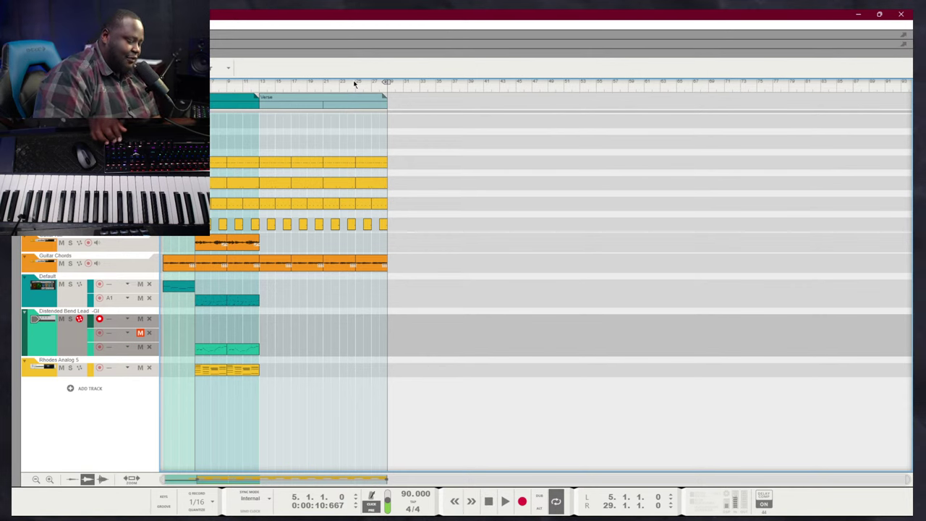
key("KP_2")
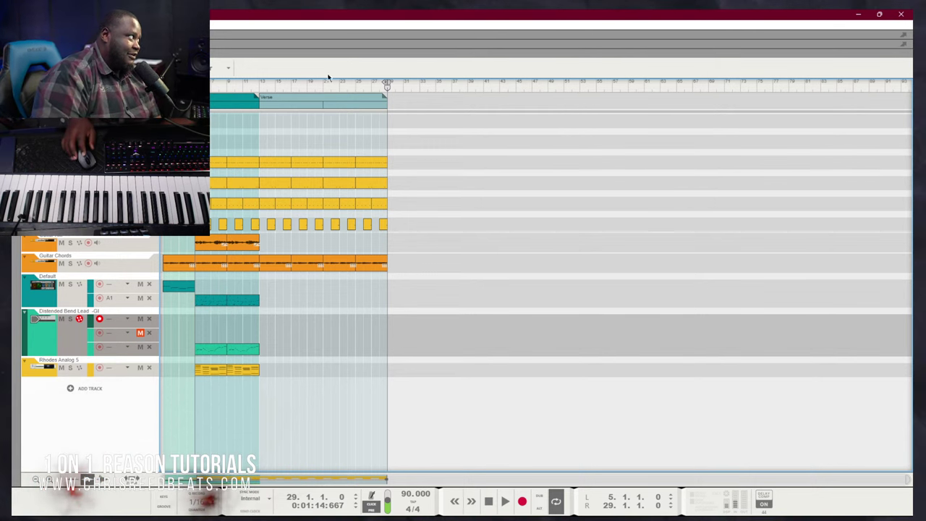
Set the right loop locator to bar 13 and jump the playhead to the left locator
left_click(259, 86)
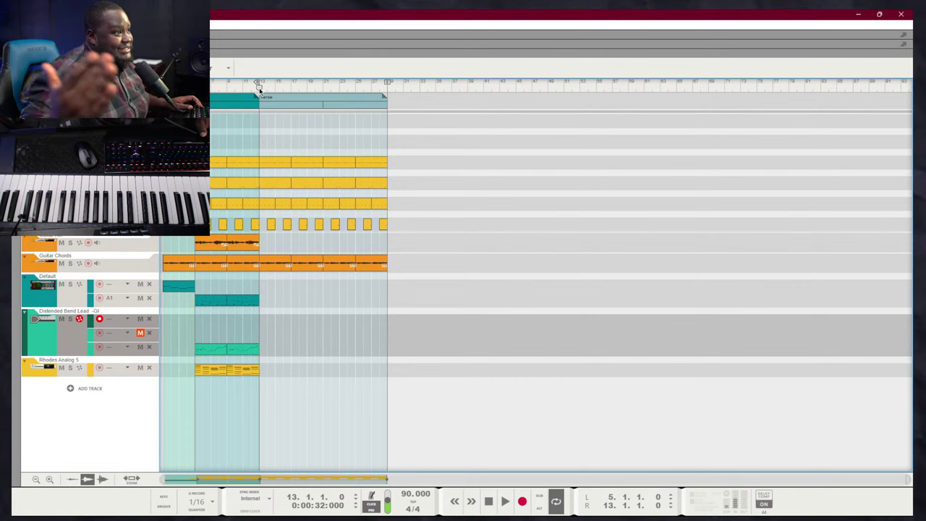
key("KP_1")
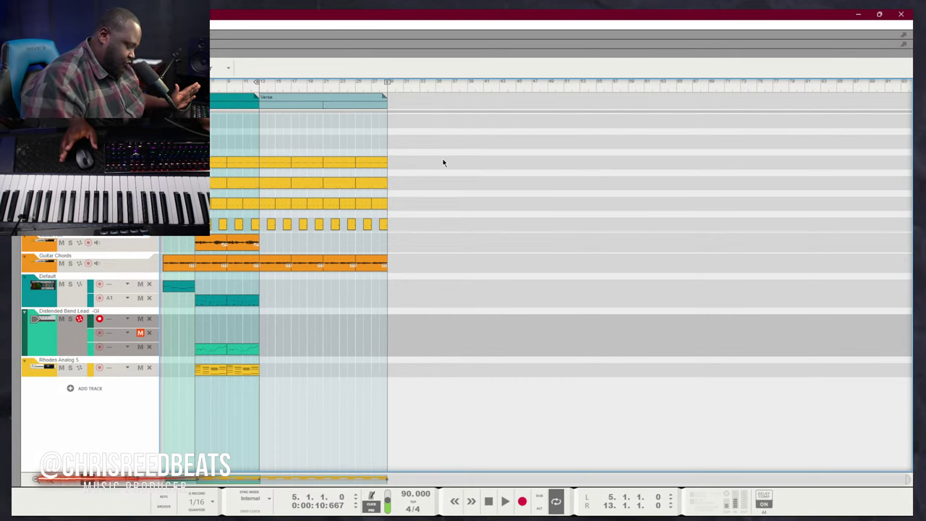
Select the Guitar Chords clip at bar 21 and fit the loop locators around it, stopping playback
left_click(339, 264)
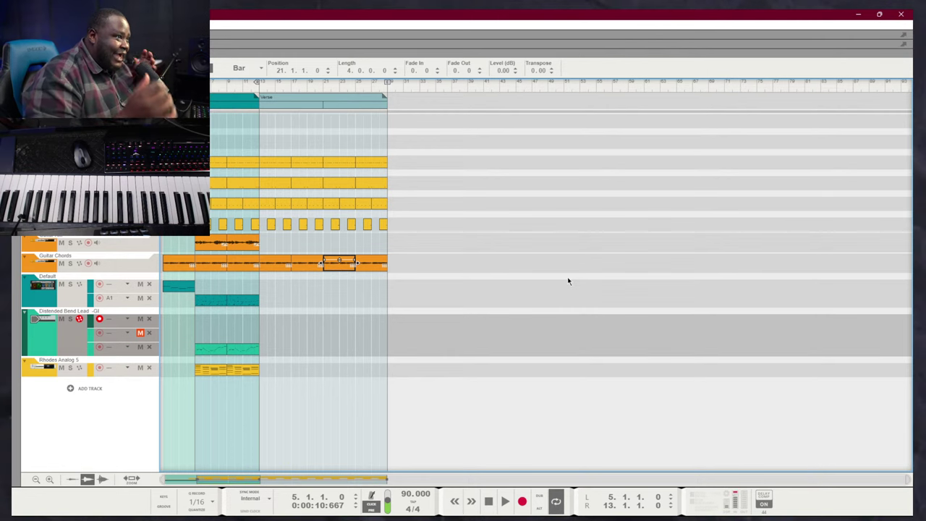
left_click(344, 265)
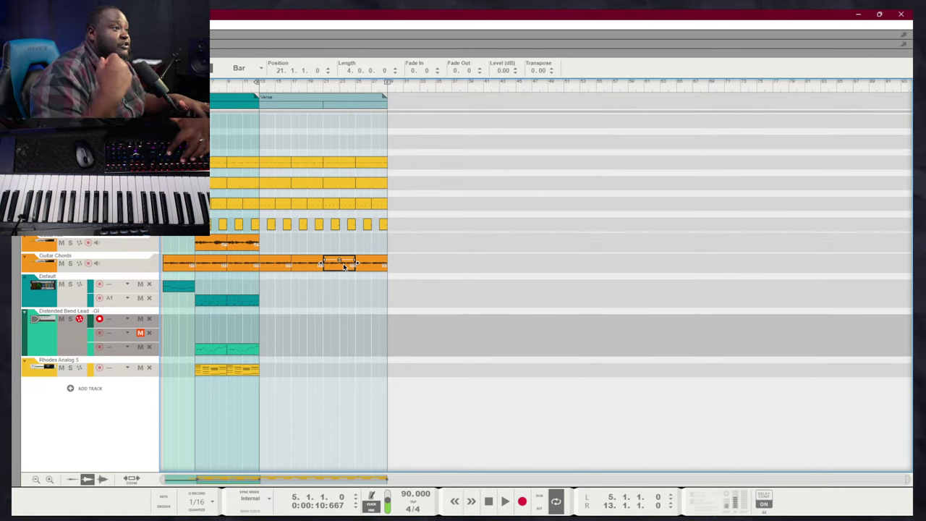
key("p")
key("space")
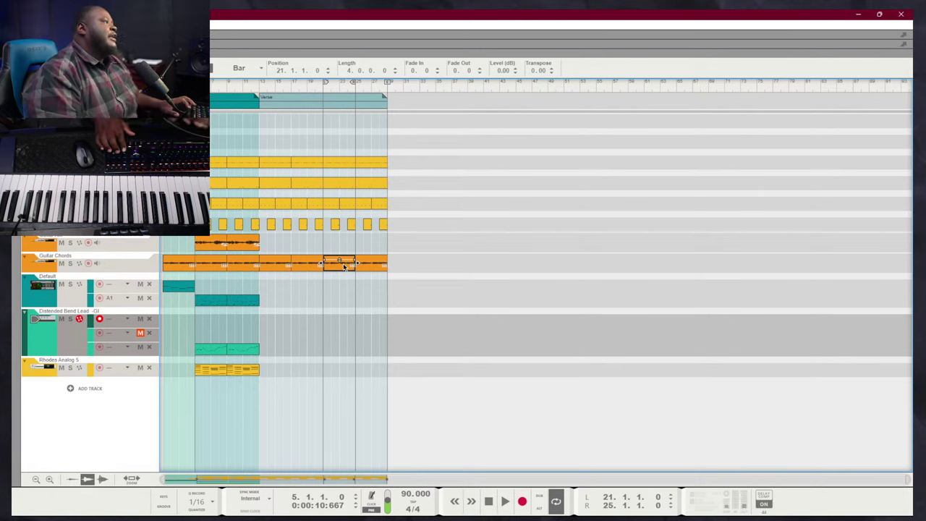
Move the playhead to bar 21 and rewind it bar by bar to bar 18
key("ctrl+c")
key("7")
key("7")
key("7")
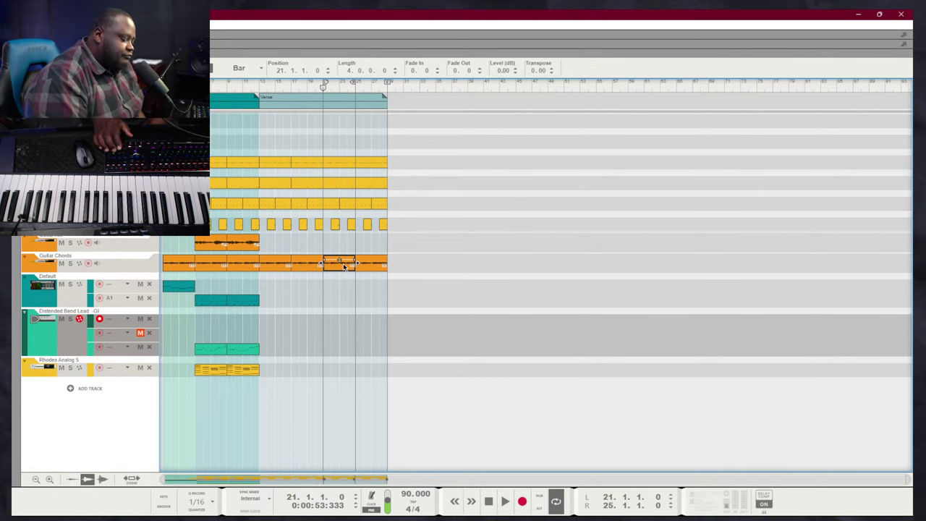
key("7")
key("7")
key("7")
Add five more note lanes to the Distended Bend Lead track
key("period")
key("period")
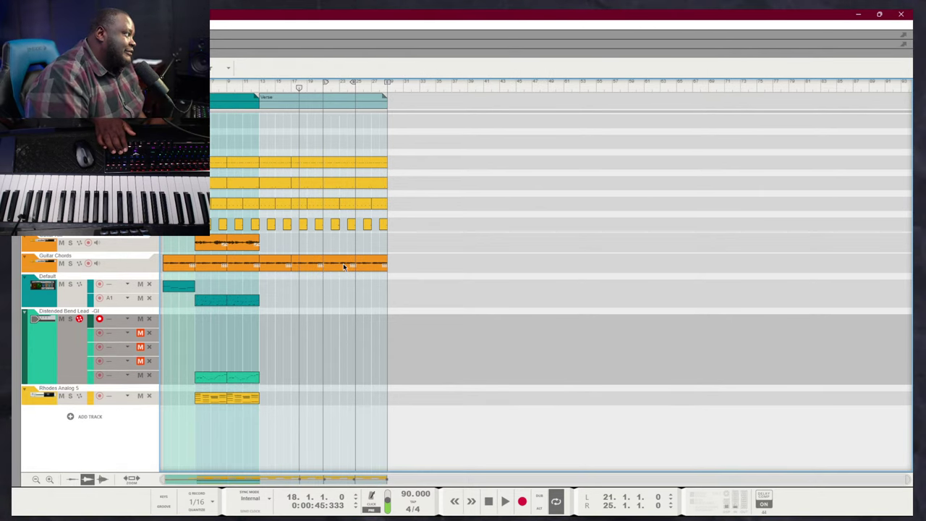
key("period")
key("period")
key("period")
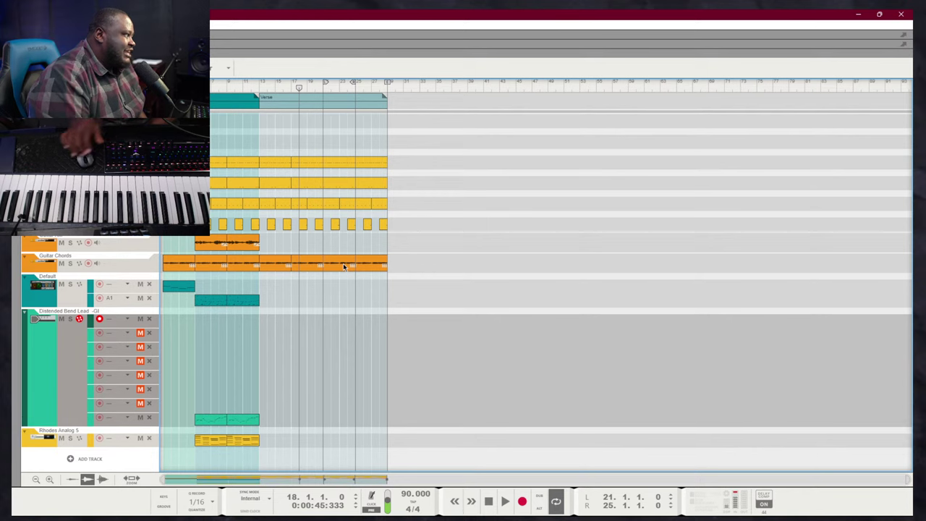
Delete the extra empty note lanes from the Distended Bend Lead track
left_click(149, 332)
left_click(149, 333)
left_click(149, 333)
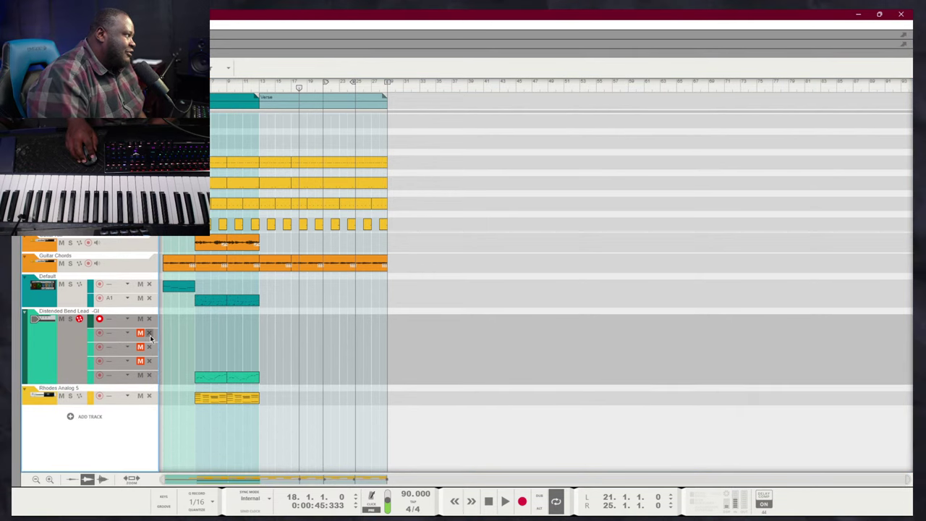
left_click(149, 333)
left_click(149, 333)
left_click(149, 333)
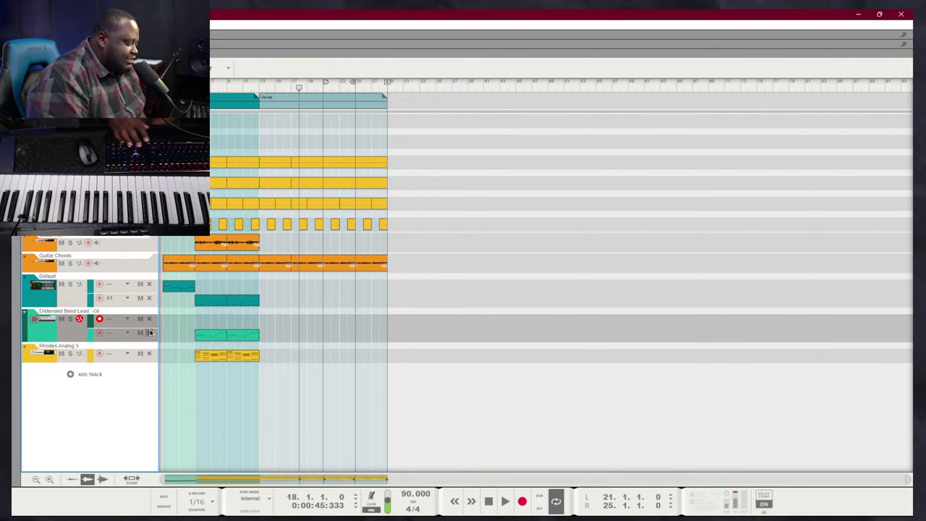
left_click(149, 333)
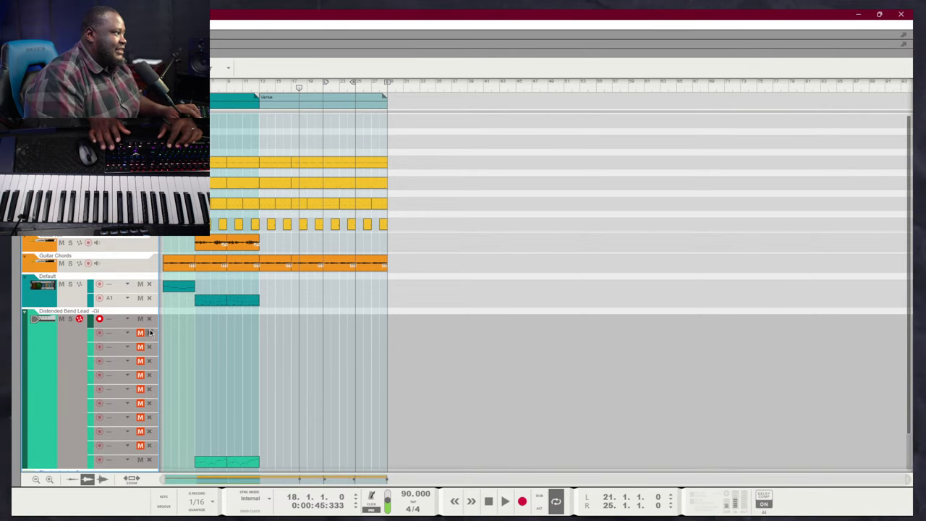
Delete the muted empty note lanes from the Distended Bend Lead track, keeping the lane that contains the clips
left_click(149, 332)
left_click(149, 333)
left_click(150, 333)
left_click(150, 332)
left_click(149, 333)
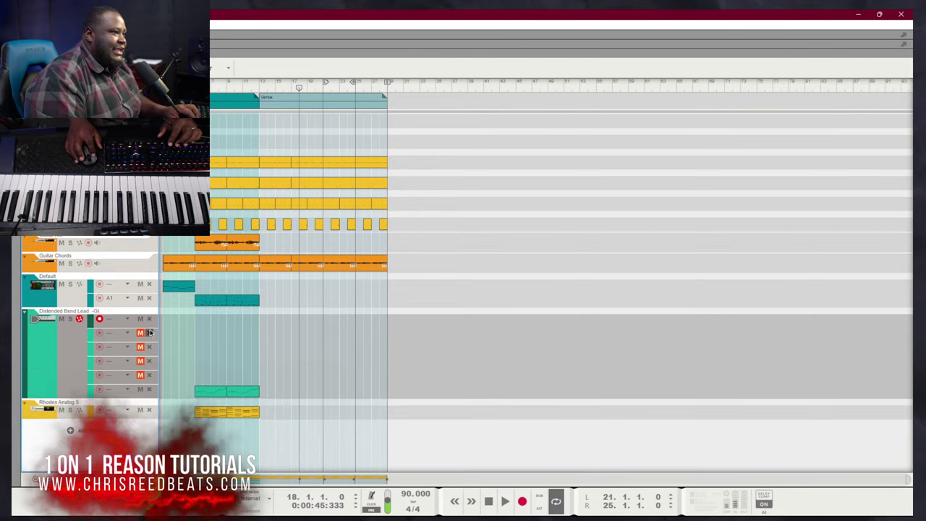
left_click(149, 333)
left_click(149, 333)
left_click(149, 333)
left_click(150, 333)
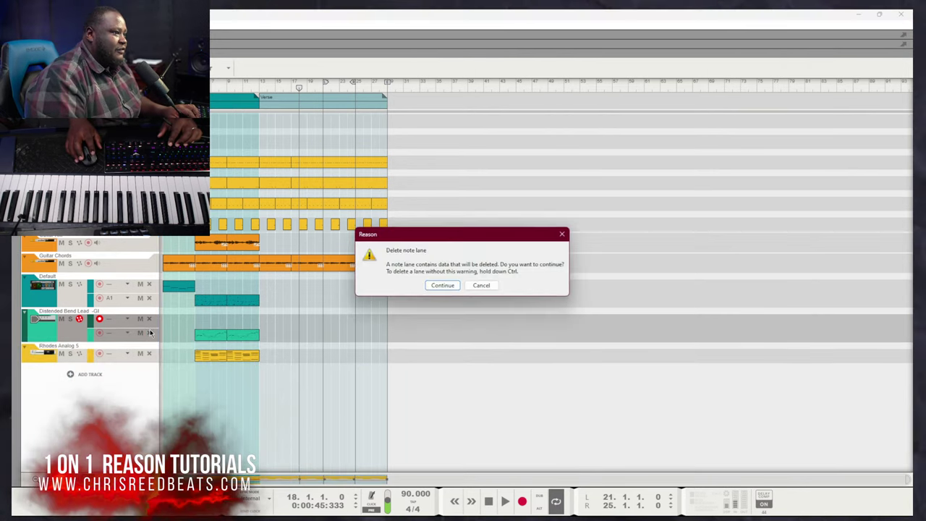
left_click(482, 286)
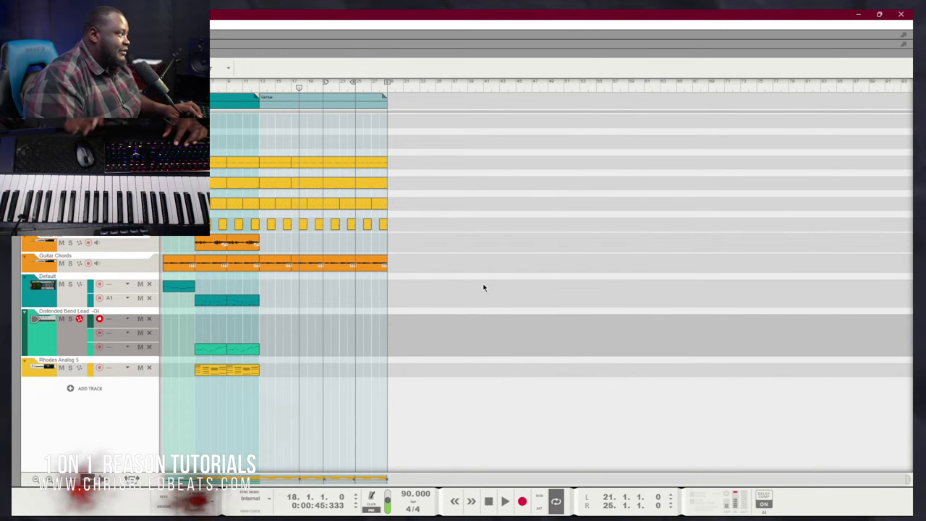
Add several new unmuted dub lanes to the Distended Bend Lead track
key("ctrl+z")
key("ctrl+z")
key("ctrl+z")
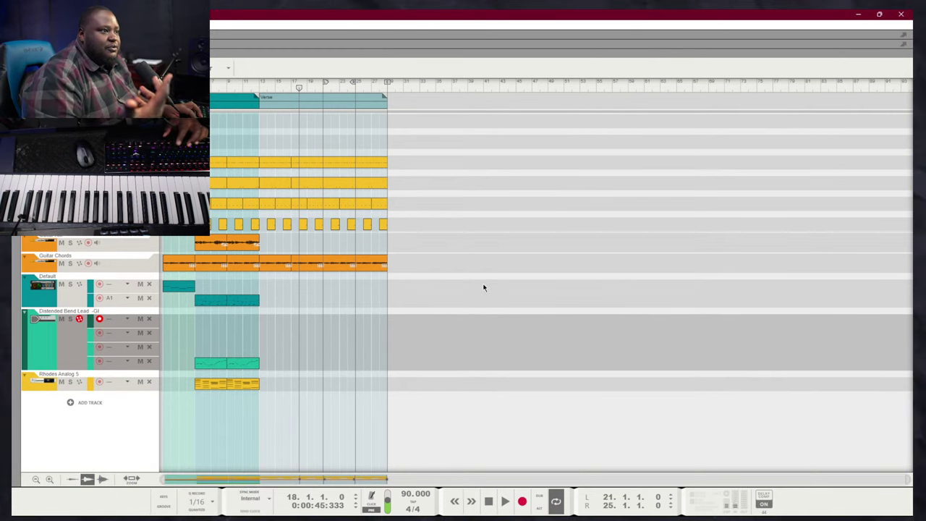
key("ctrl+z")
key("ctrl+z")
key("ctrl+z")
key("ctrl+z")
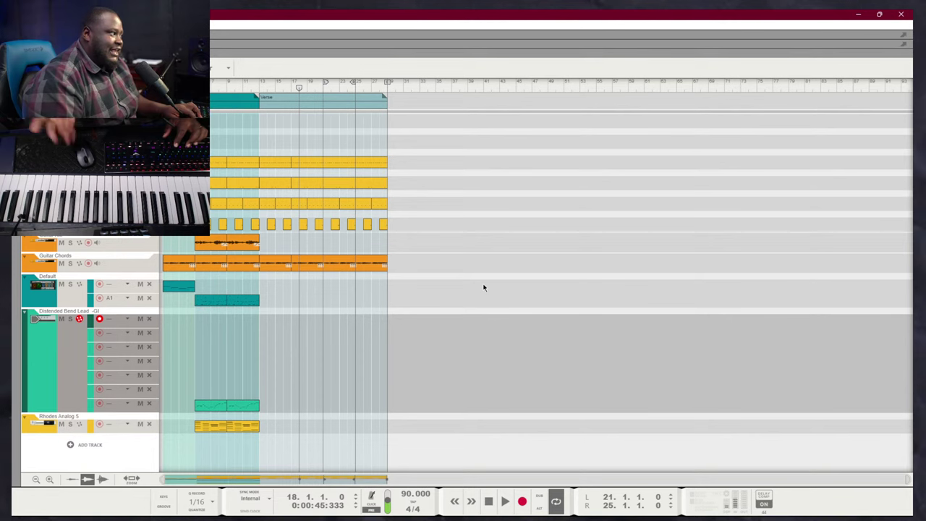
Delete the surplus empty dub lanes from the Distended Bend Lead track without removing the lane with clips
left_click(149, 333)
left_click(149, 333)
left_click(149, 333)
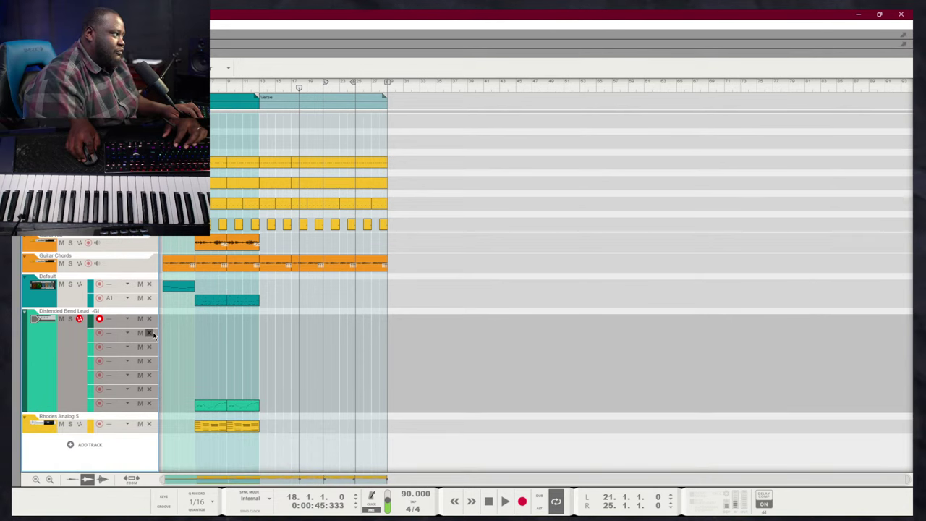
left_click(149, 333)
left_click(149, 333)
left_click(149, 333)
left_click(149, 333)
left_click(149, 333)
key("ctrl+z")
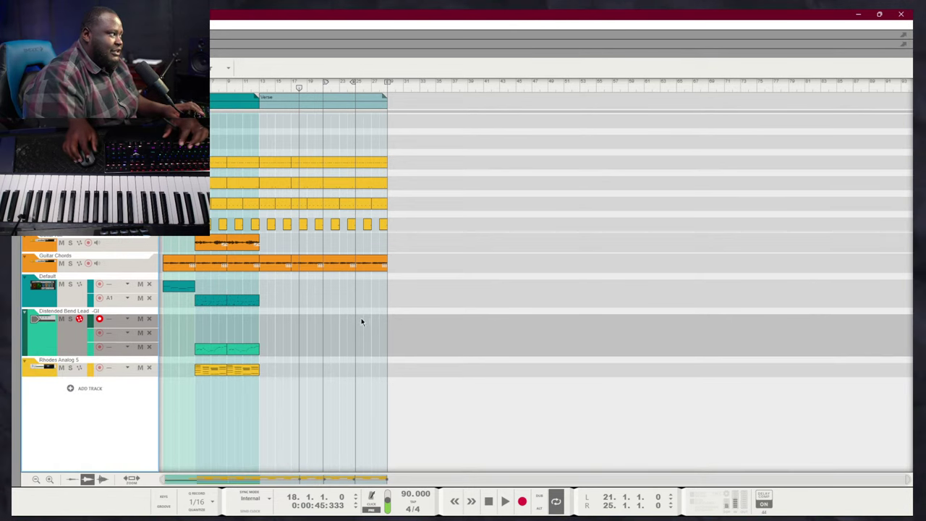
left_click(149, 332)
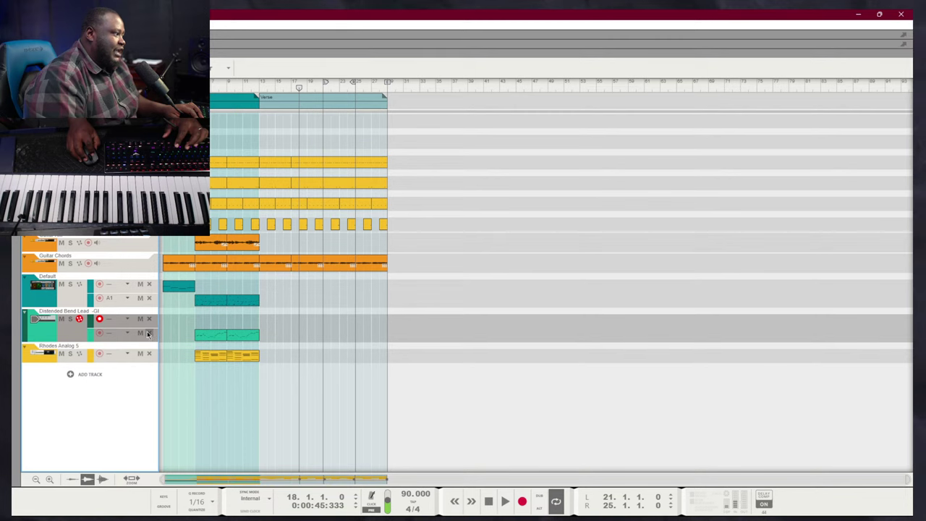
left_click(149, 333)
left_click(481, 285)
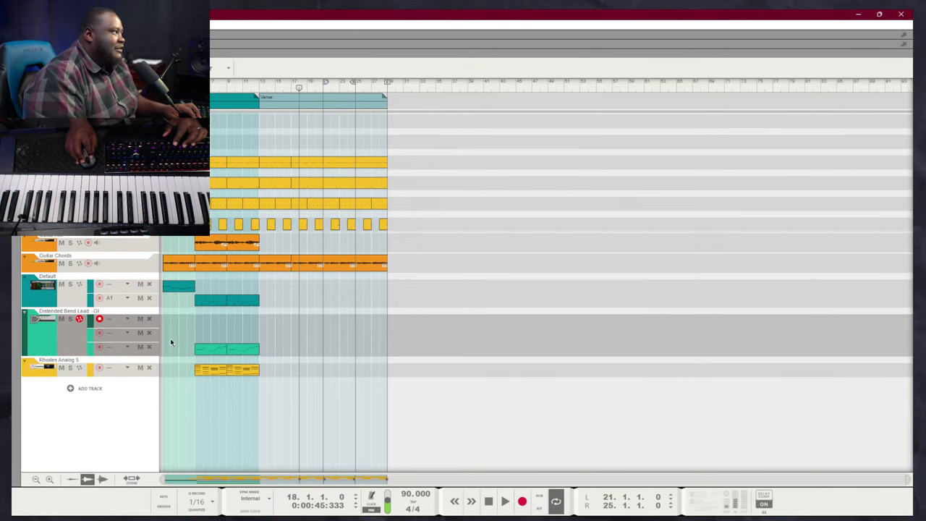
Add a new empty dub lane to the Default track and remove any extra lane
left_click(74, 300)
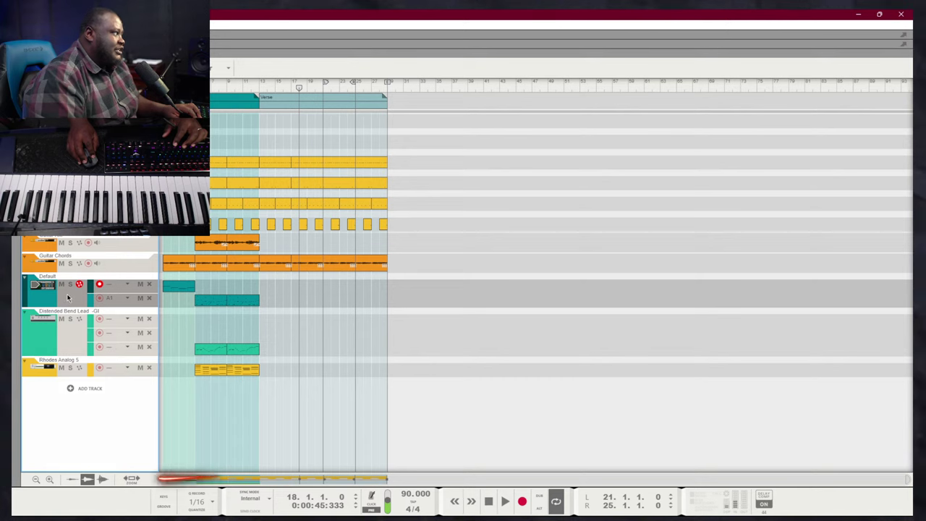
key("comma")
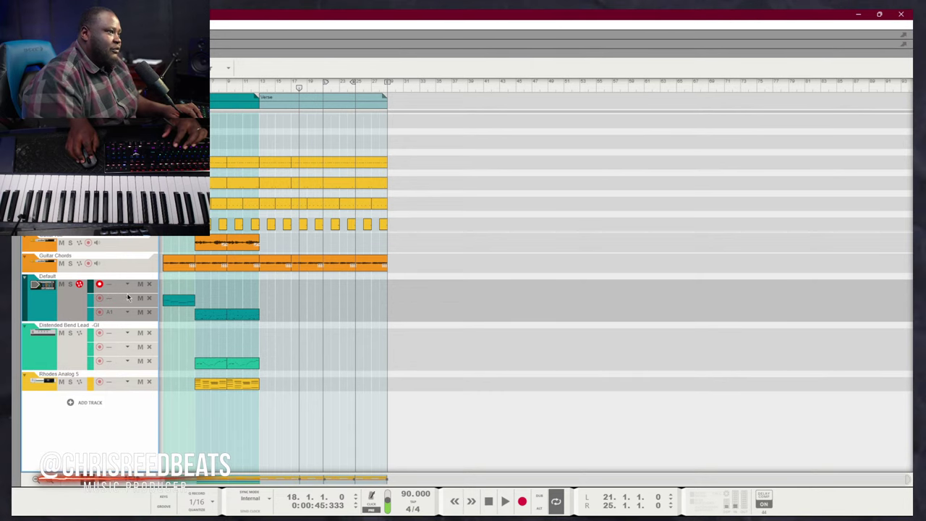
key("comma")
left_click(149, 287)
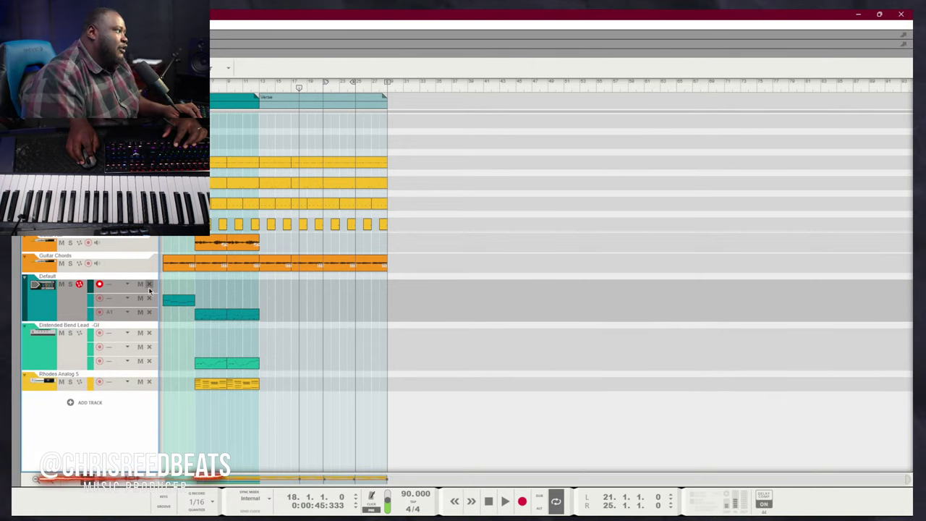
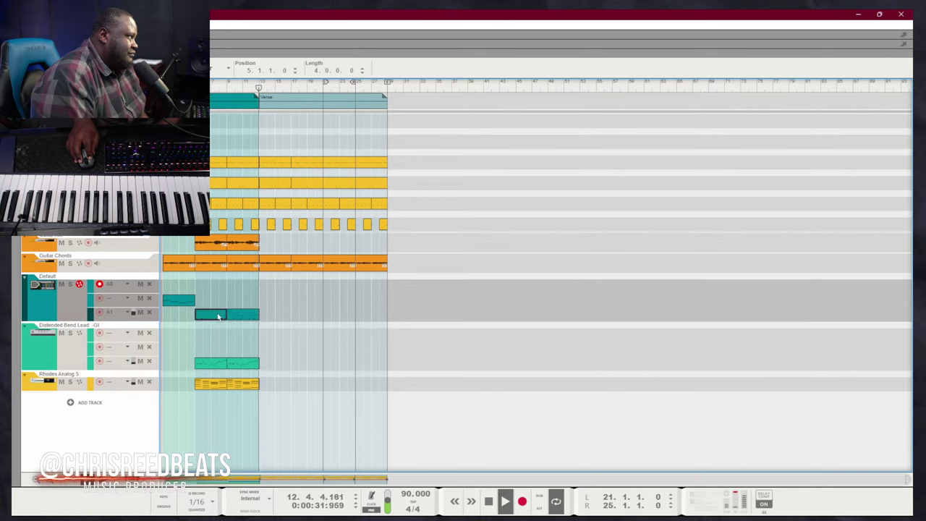
Delete the two remaining empty lanes of the Distended Bend Lead track, and stop playback with the playhead at the song start
left_click(148, 334)
left_click(148, 333)
key("space")
key("KP_0")
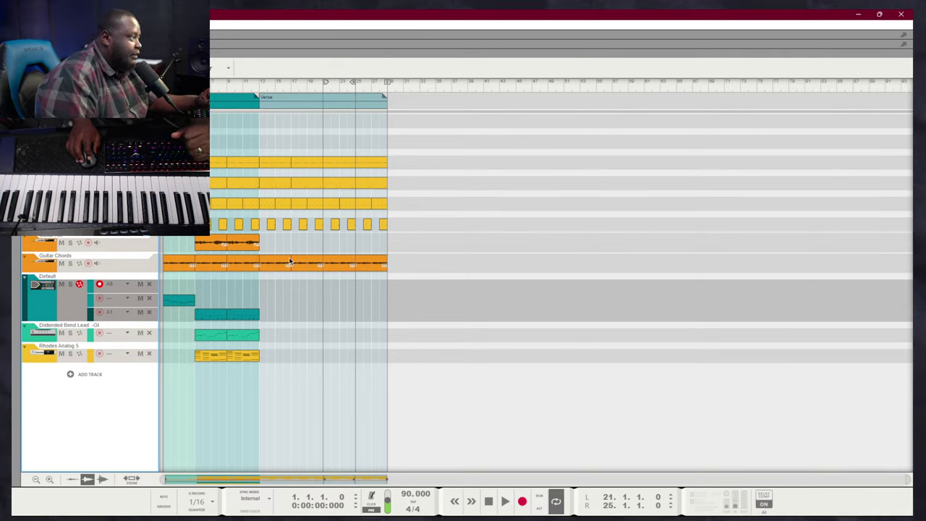
Advance the playhead bar by bar from the song start to bar 21
key("KP_8")
key("KP_8")
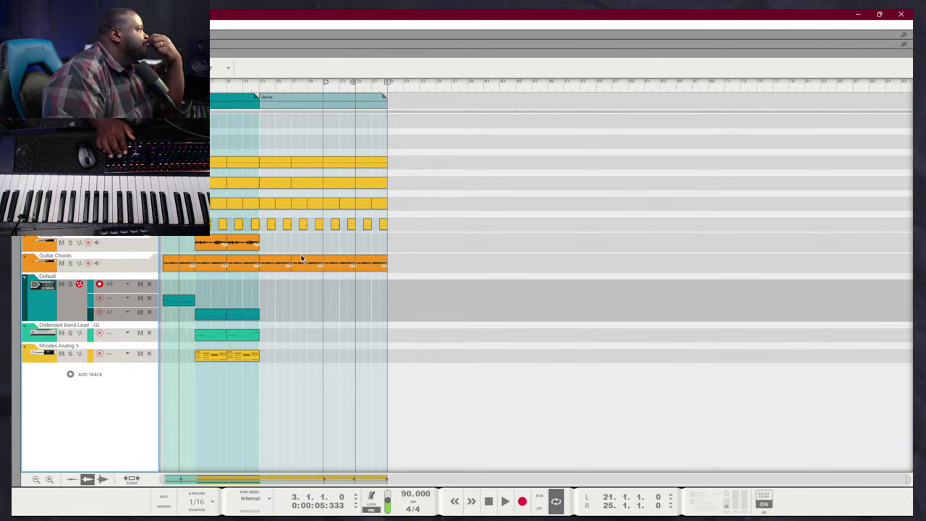
key("KP_8")
key("KP_8")
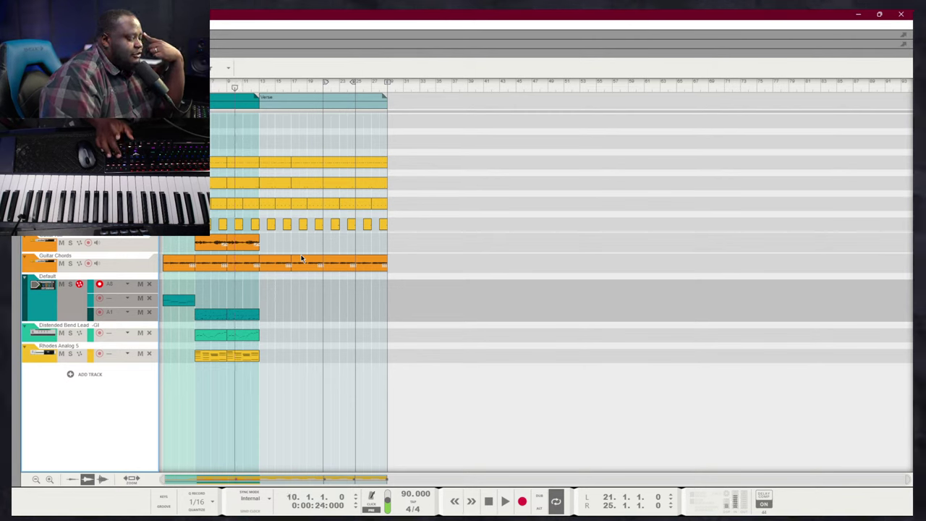
key("KP_8")
key("KP_8")
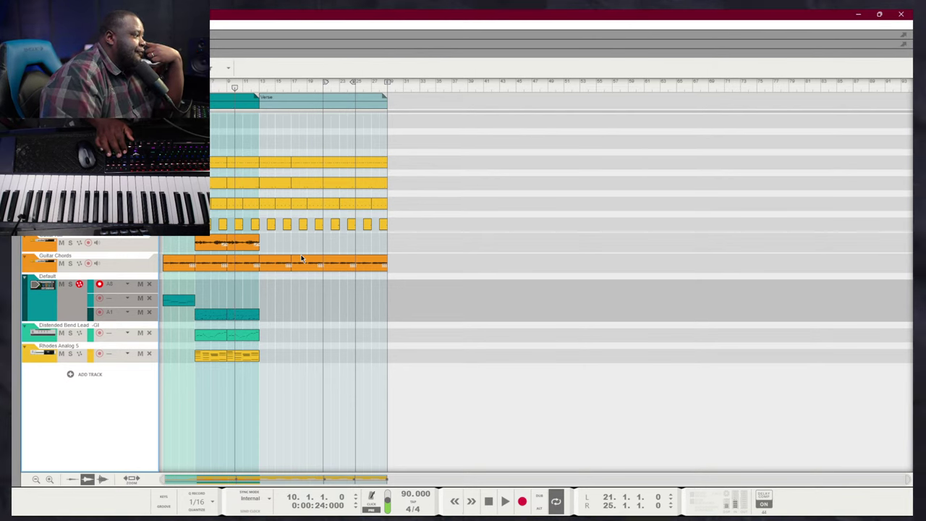
key("KP_8")
key("KP_8")
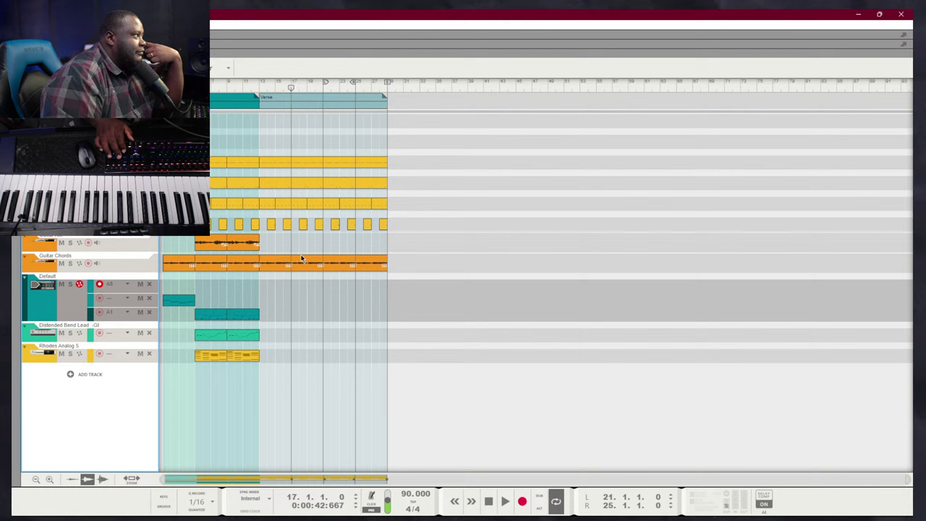
key("KP_8")
key("KP_8")
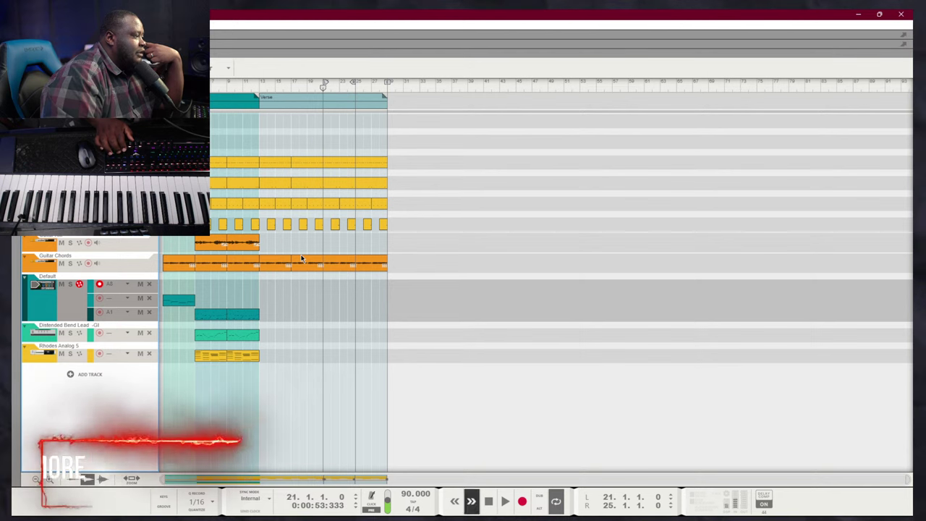
Rewind the playhead bar by bar from bar 21 to before bar 10
key("KP_7")
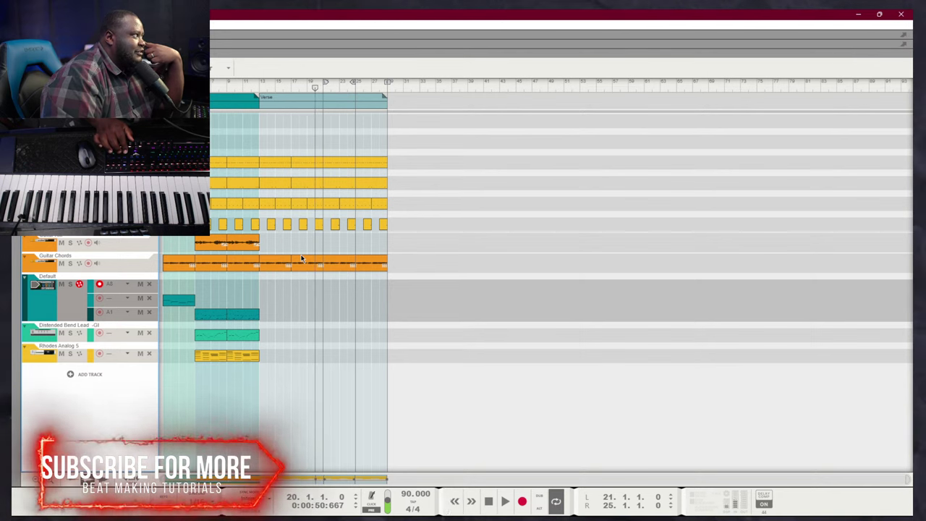
key("KP_7")
key("KP_7")
key("KP_7")
key("KP_7")
key("KP_7")
key("KP_7")
key("KP_7")
key("KP_7")
key("KP_7")
key("KP_7")
Advance the playhead bar by bar through bar 10 and back up to bar 21
key("KP_8")
key("KP_8")
key("KP_8")
key("KP_8")
key("KP_8")
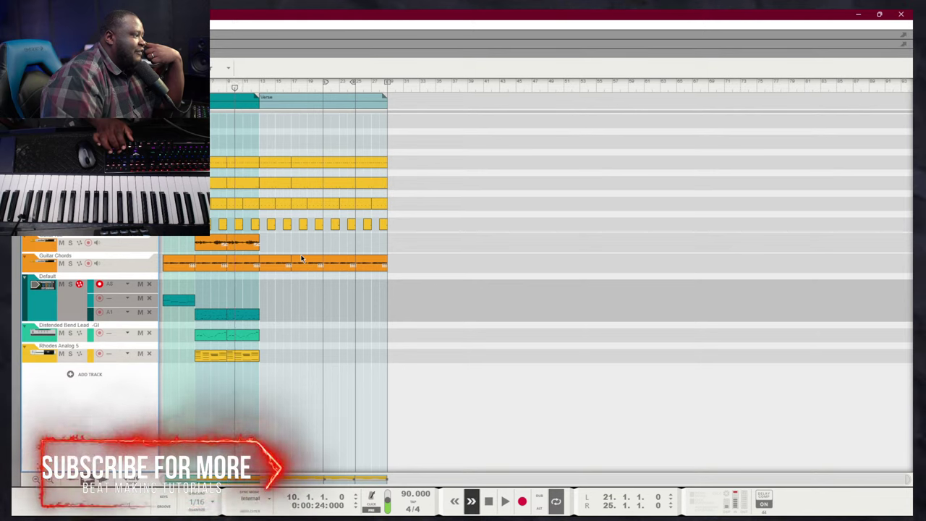
key("KP_8")
key("KP_8")
key("KP_8")
key("KP_8")
key("KP_8")
key("KP_8")
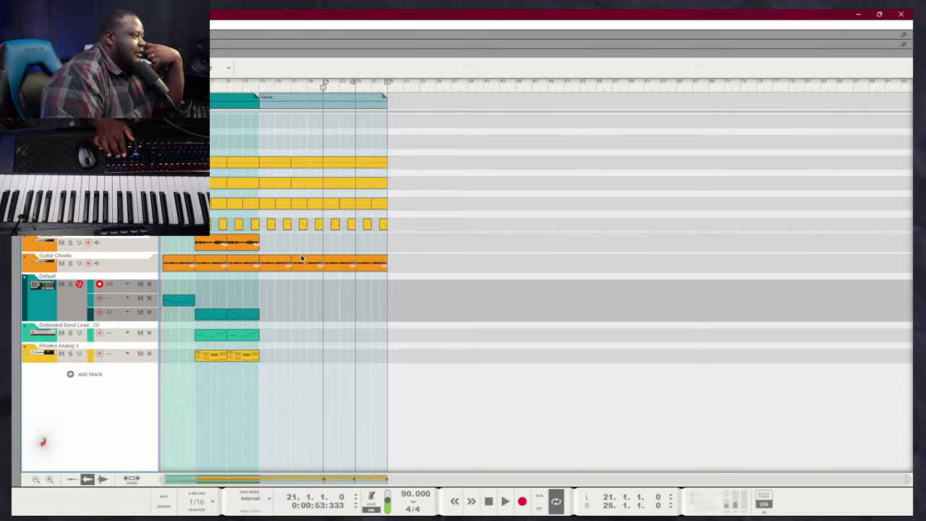
Scrub the playhead quickly through the arrangement and bring it to bar 22
key("KP_8")
key("KP_8")
key("KP_8")
key("KP_8")
key("KP_8")
key("KP_8")
key("KP_8")
key("KP_8")
key("KP_8")
key("KP_8")
key("KP_8")
key("KP_8")
key("KP_8")
key("KP_8")
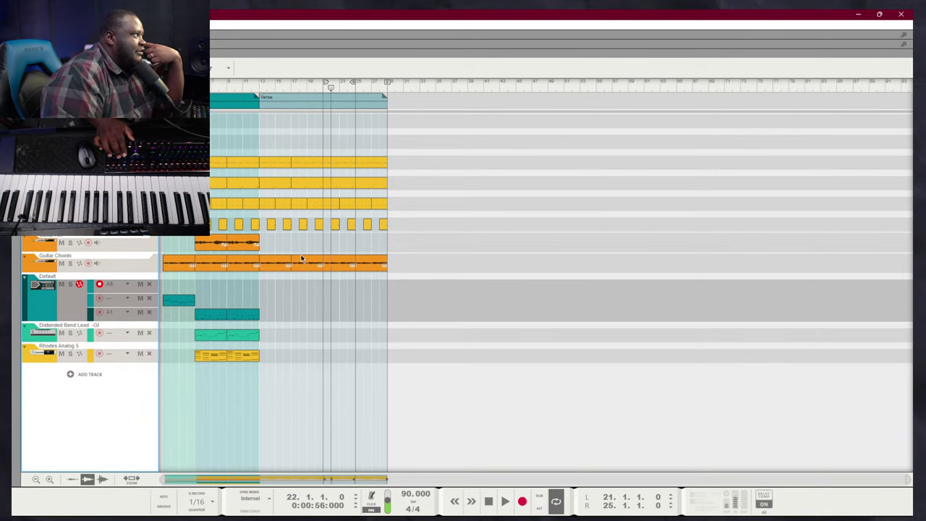
Scrub the playhead back from bar 22 to bar 7
key("KP_1")
key("KP_8")
key("KP_8")
key("KP_8")
key("KP_8")
key("KP_8")
key("KP_8")
key("KP_8")
key("KP_8")
key("KP_8")
key("KP_8")
key("KP_8")
key("KP_8")
key("KP_8")
key("KP_8")
key("KP_8")
key("KP_8")
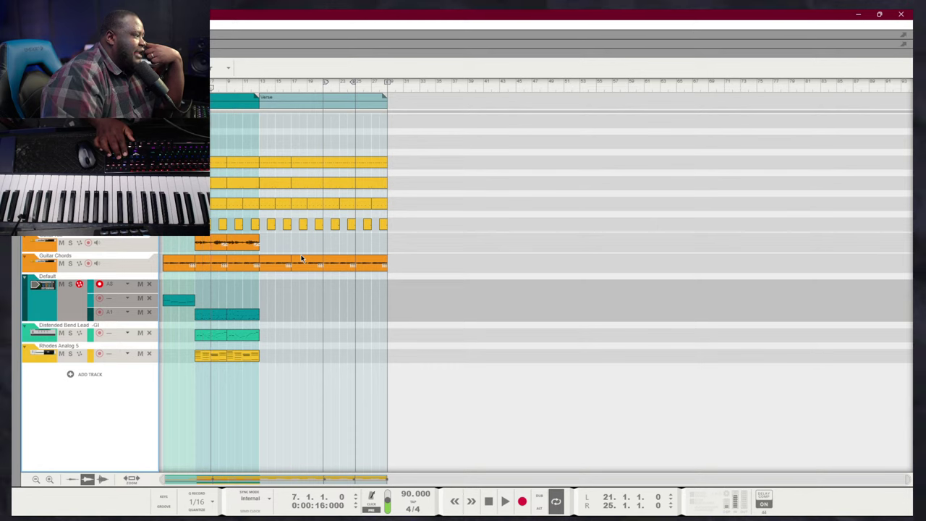
Reposition the playhead to about bar 11 and start playback
key("KP_0")
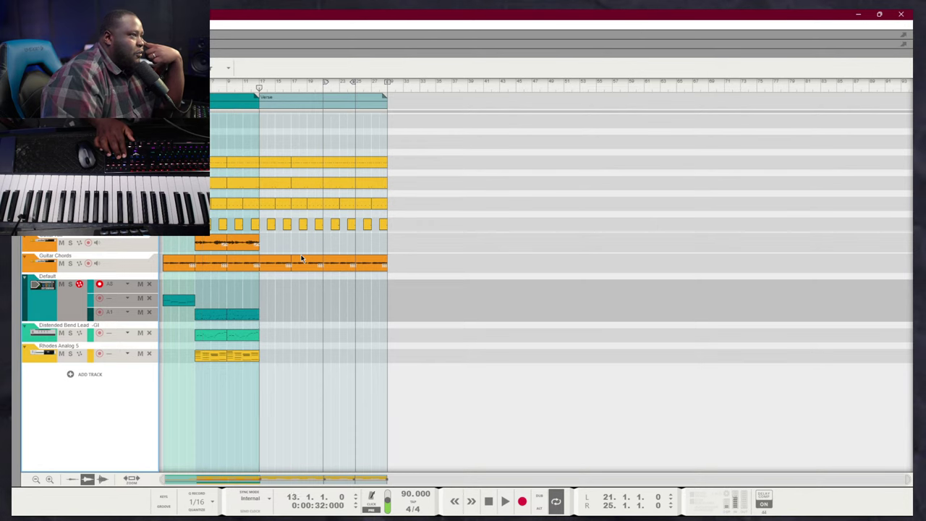
key("KP_8")
key("KP_8")
key("KP_8")
key("KP_8")
key("KP_8")
key("KP_8")
key("KP_8")
key("KP_8")
key("KP_8")
key("KP_Enter")
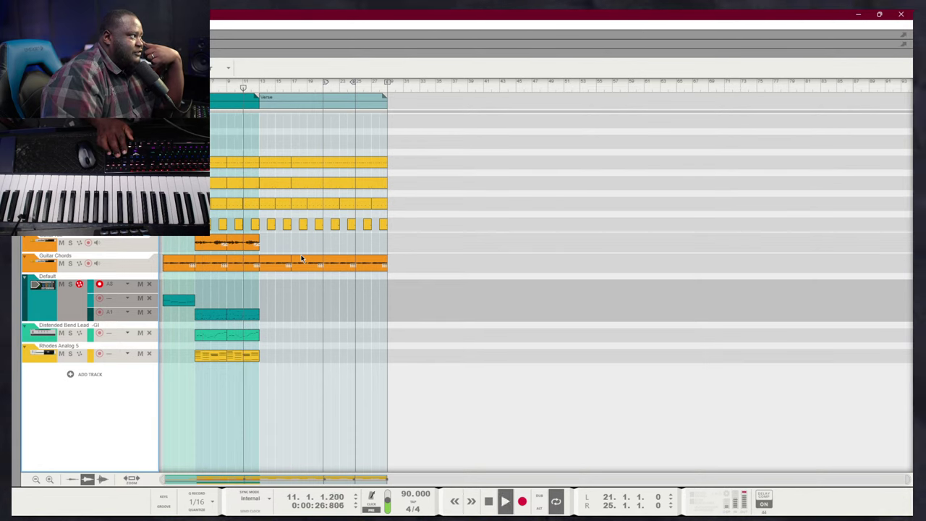
Fast-forward during playback to about bar 28, near the end of the verse
key("KP_8")
key("KP_8")
key("KP_8")
key("KP_8")
key("KP_8")
key("KP_8")
key("KP_8")
key("KP_8")
key("KP_8")
key("KP_8")
key("KP_8")
key("KP_8")
key("KP_8")
key("KP_8")
key("KP_8")
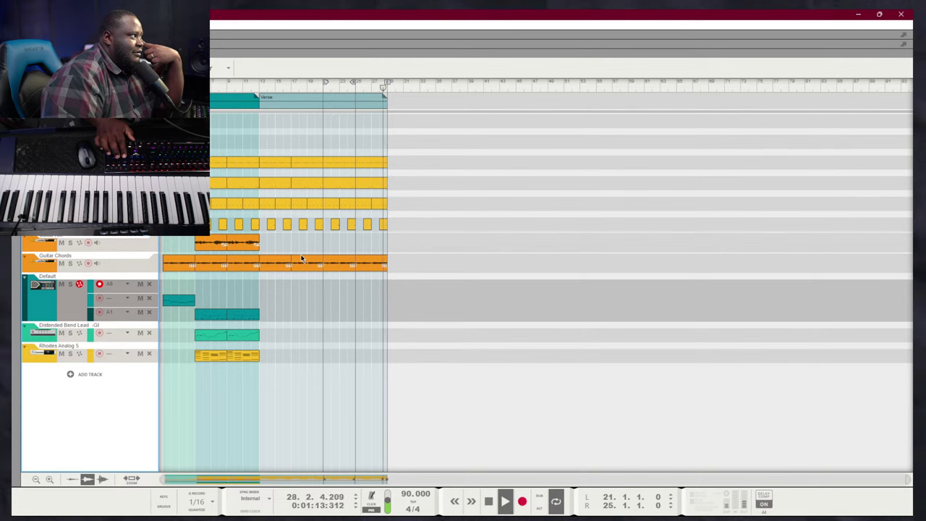
Rewind during playback from the end of the verse to bar 7
key("KP_7")
key("KP_7")
key("KP_7")
key("KP_7")
key("KP_7")
key("KP_7")
key("KP_7")
key("KP_7")
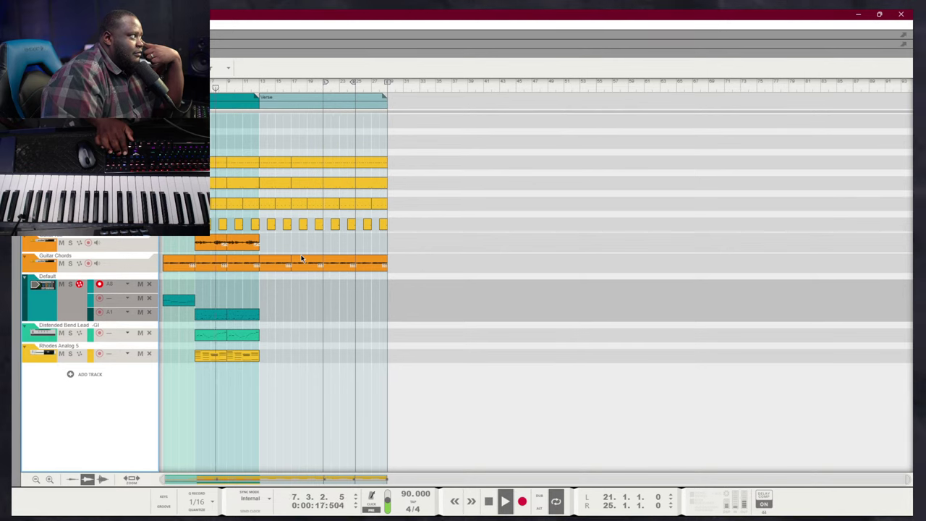
Fast-forward the running playback from bar 7 to about bar 20
key("KP_8")
key("KP_8")
key("KP_8")
key("KP_8")
key("KP_8")
key("KP_8")
key("KP_8")
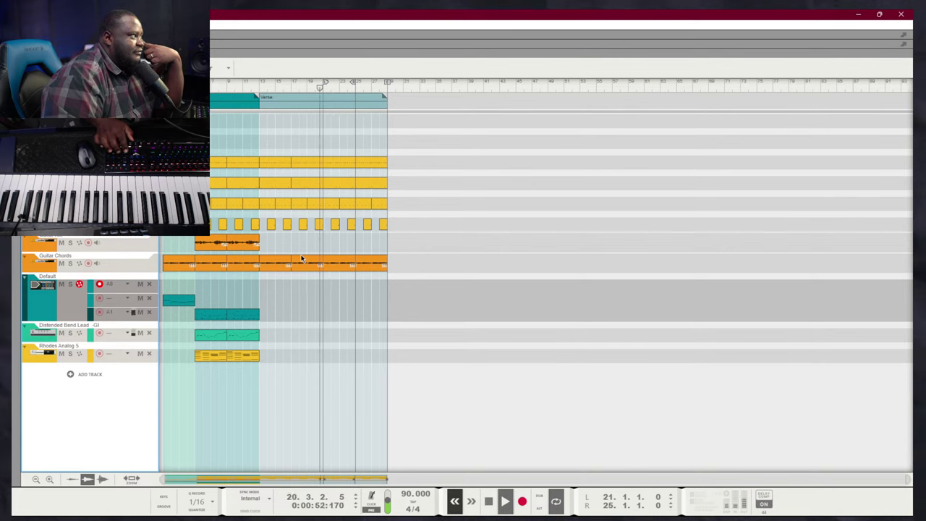
Rewind the running playback from about bar 20 to bar 7
key("KP_7")
key("KP_7")
key("KP_7")
key("KP_7")
key("KP_7")
key("KP_7")
key("KP_7")
key("KP_7")
key("KP_7")
key("KP_7")
key("KP_7")
key("KP_7")
key("KP_7")
key("KP_7")
key("KP_8")
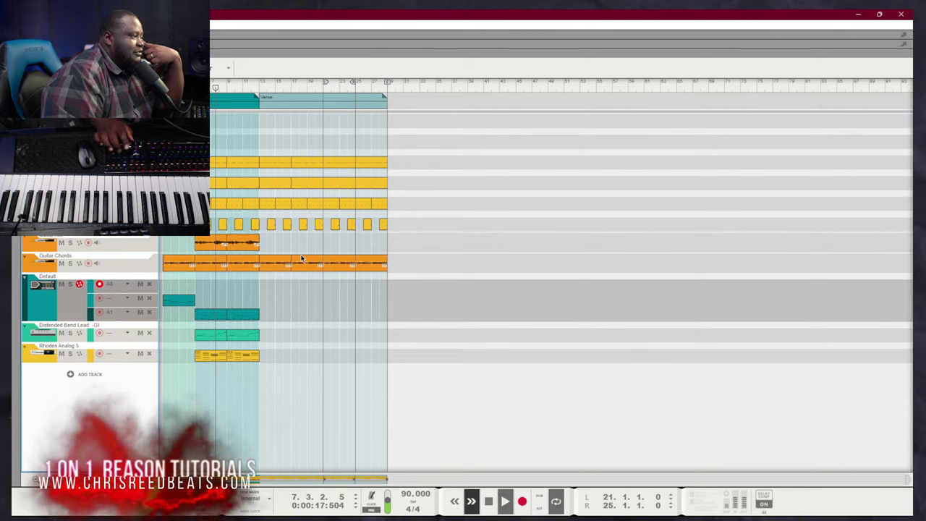
Fast-forward the running playback from bar 7 to about bar 23
key("KP_8")
key("KP_8")
key("KP_8")
key("KP_8")
key("KP_8")
key("KP_8")
key("KP_8")
key("KP_8")
key("KP_8")
key("KP_8")
key("KP_8")
key("KP_8")
key("KP_8")
key("KP_8")
key("KP_8")
key("KP_8")
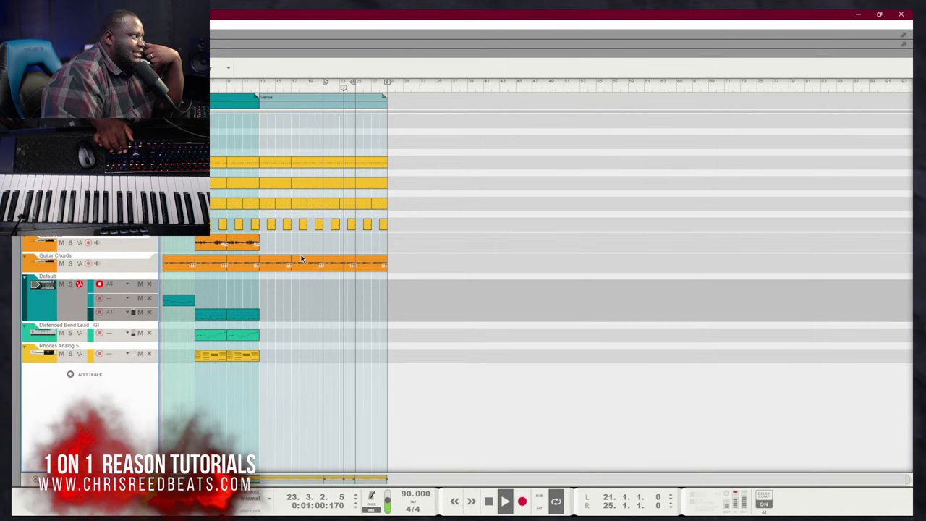
Rewind the running playback from about bar 23 to bar 10
key("KP_7")
key("KP_7")
key("KP_7")
key("KP_7")
key("KP_7")
key("KP_7")
key("KP_7")
key("KP_7")
key("KP_7")
key("KP_7")
key("KP_7")
key("KP_7")
key("KP_7")
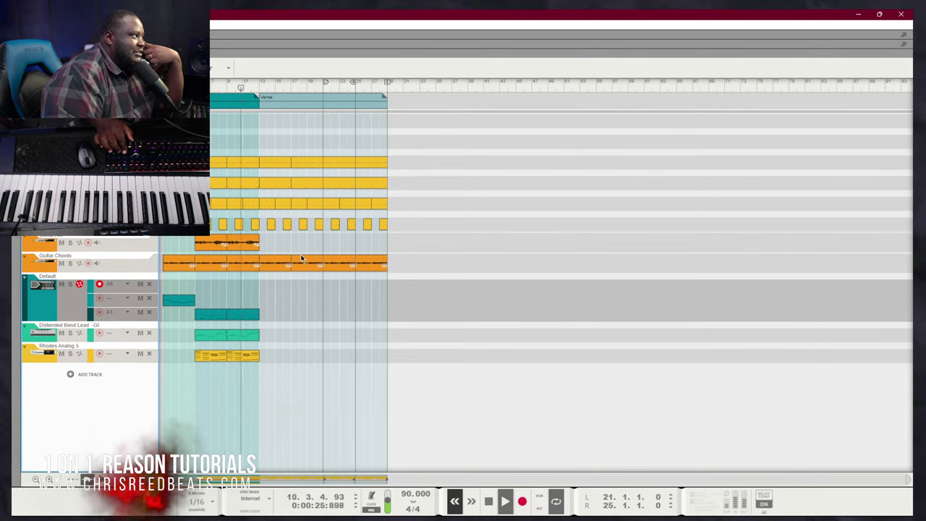
Fast-forward the running playback past the end of the verse to about bar 31
key("KP_8")
key("KP_8")
key("KP_8")
key("KP_8")
key("KP_8")
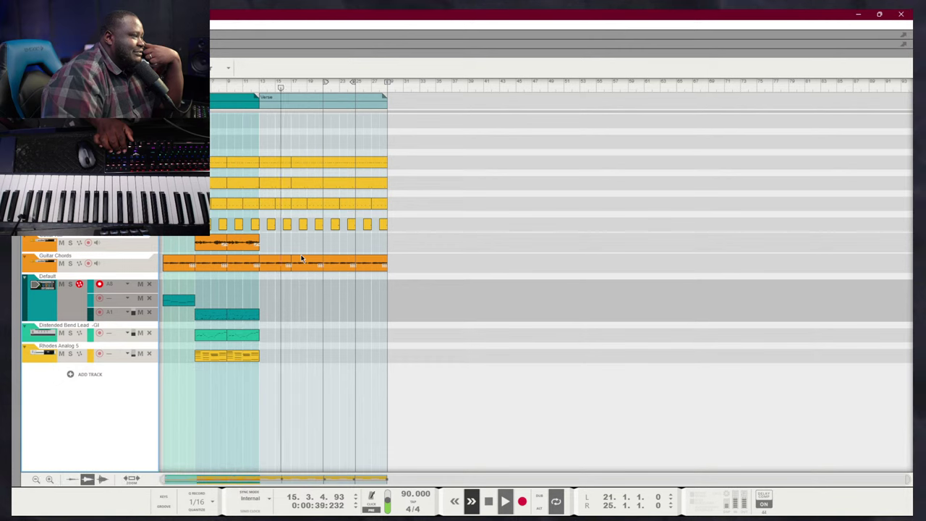
key("KP_8")
key("KP_8")
key("KP_8")
key("KP_8")
key("KP_8")
key("KP_8")
key("KP_8")
key("KP_8")
key("KP_8")
key("KP_8")
key("KP_8")
key("KP_8")
key("KP_8")
key("KP_8")
key("KP_8")
Rewind the running playback from beyond the verse to bar 1
key("KP_7")
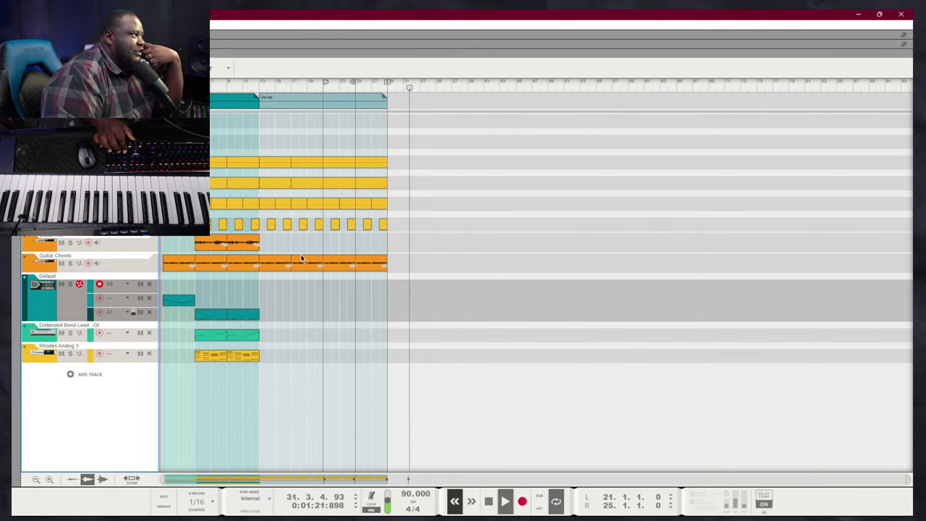
key("KP_7")
key("KP_7")
key("KP_7")
key("KP_7")
key("KP_7")
key("KP_7")
key("KP_7")
key("KP_7")
key("KP_7")
key("KP_7")
key("KP_7")
key("KP_7")
key("KP_7")
key("KP_7")
key("KP_7")
key("KP_7")
key("KP_7")
key("KP_7")
key("KP_7")
key("KP_7")
key("KP_7")
key("KP_7")
key("KP_7")
key("KP_7")
key("KP_7")
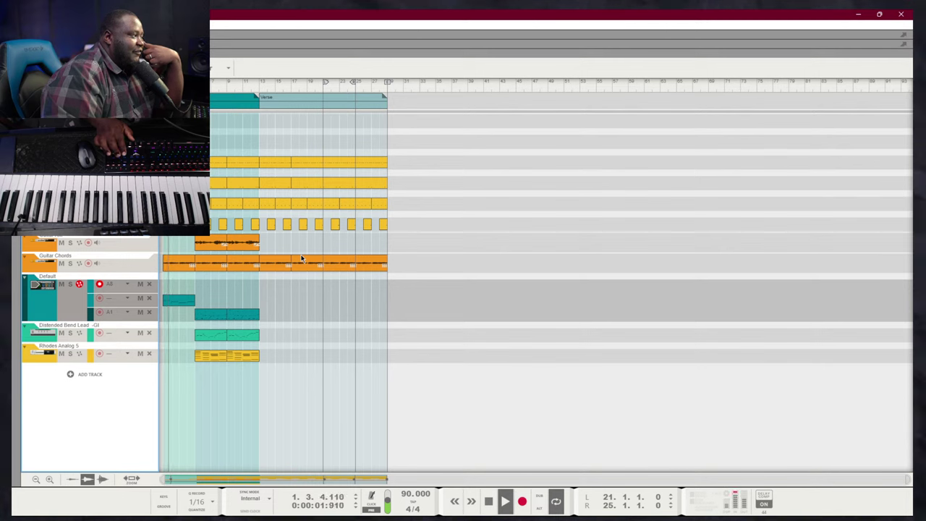
Fast-forward the running playback from bar 1 to about bar 27
key("KP_8")
key("KP_8")
key("KP_8")
key("KP_8")
key("KP_8")
key("KP_8")
key("KP_8")
key("KP_8")
key("KP_8")
key("KP_8")
key("KP_8")
key("KP_8")
key("KP_8")
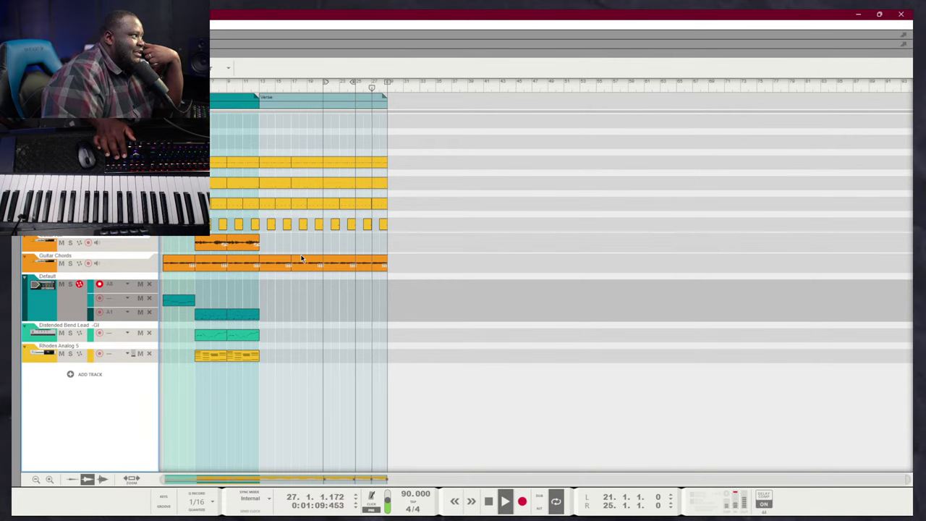
Rewind the running playback to bar 7 and fast-forward it to about bar 15
key("KP_7")
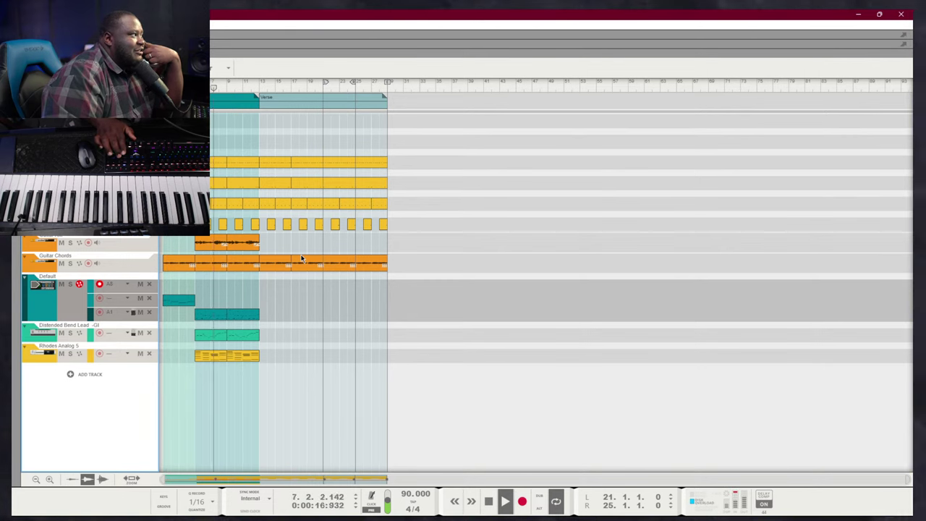
key("KP_8")
key("KP_8")
key("KP_8")
Nudge the running playback back and forth around bar 15
key("KP_Subtract")
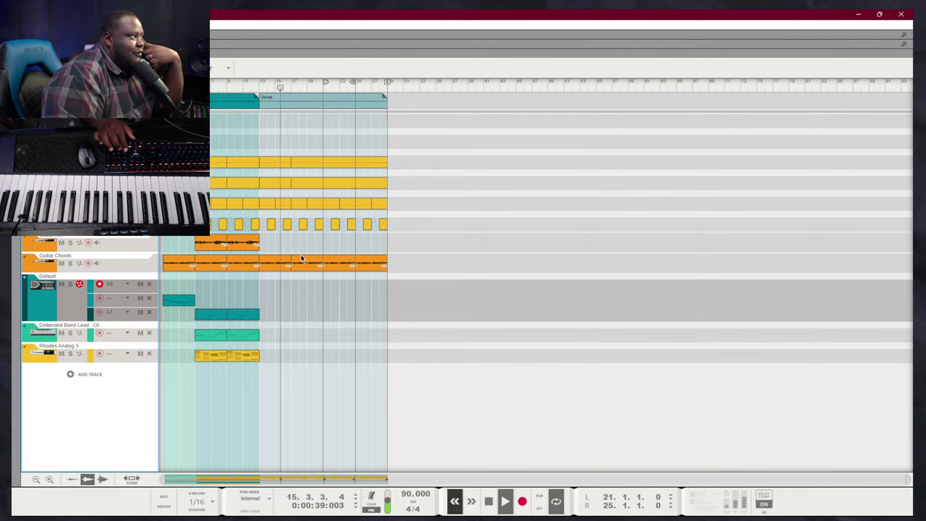
key("KP_8")
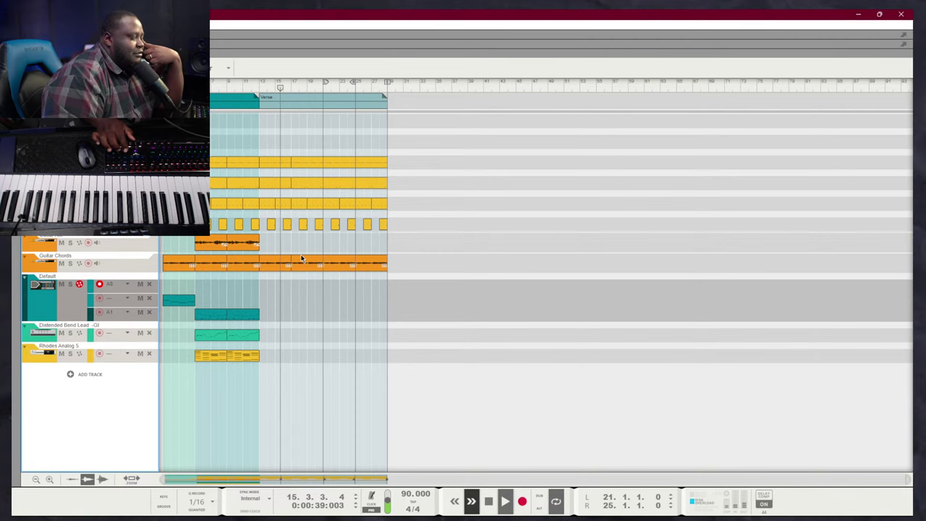
key("KP_7")
key("KP_7")
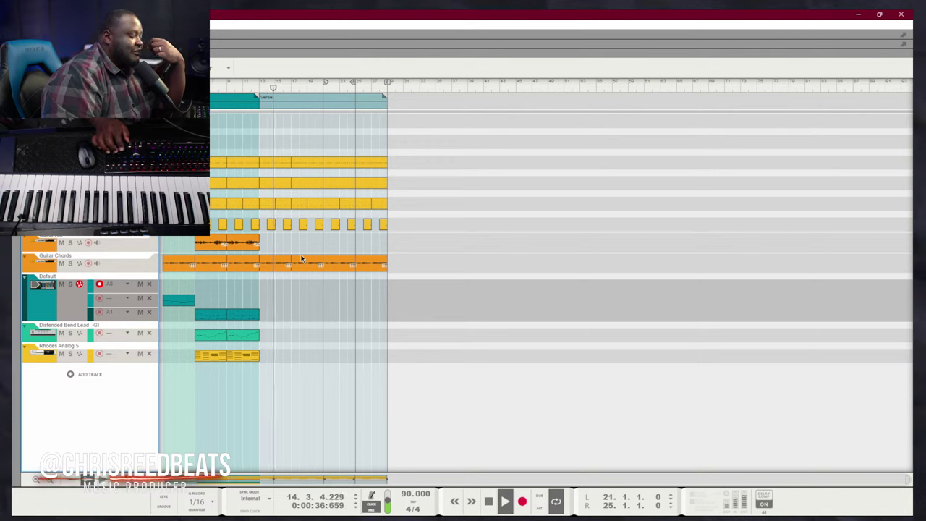
Stop playback with the playhead at the start of the song and briefly turn recording on and off
key("space")
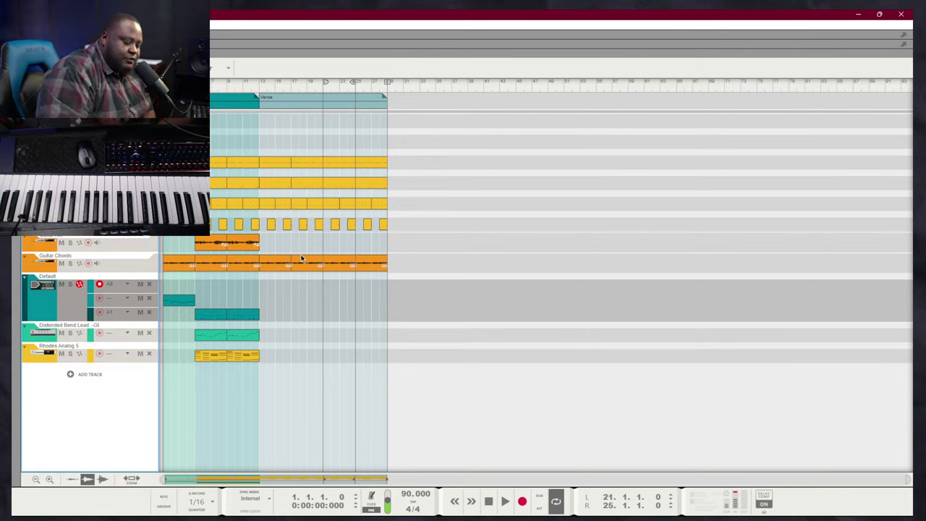
key("space")
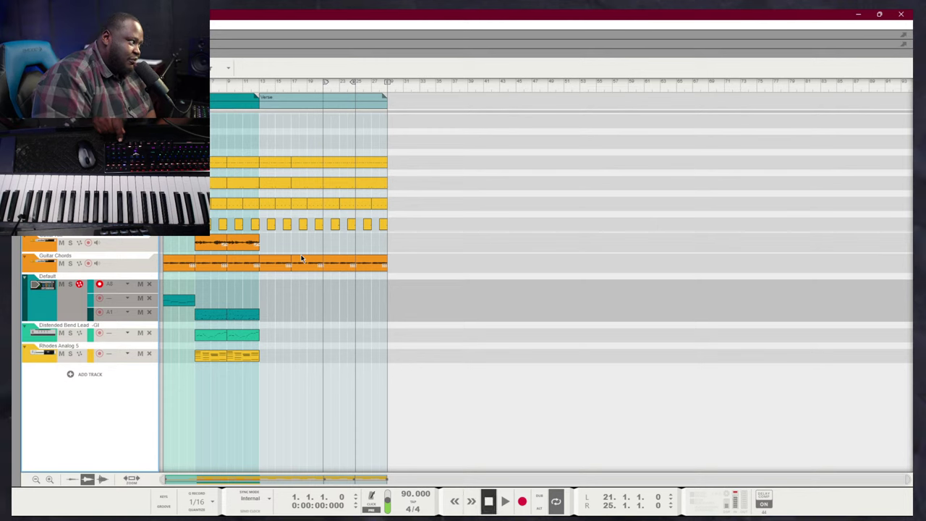
key("KP_0")
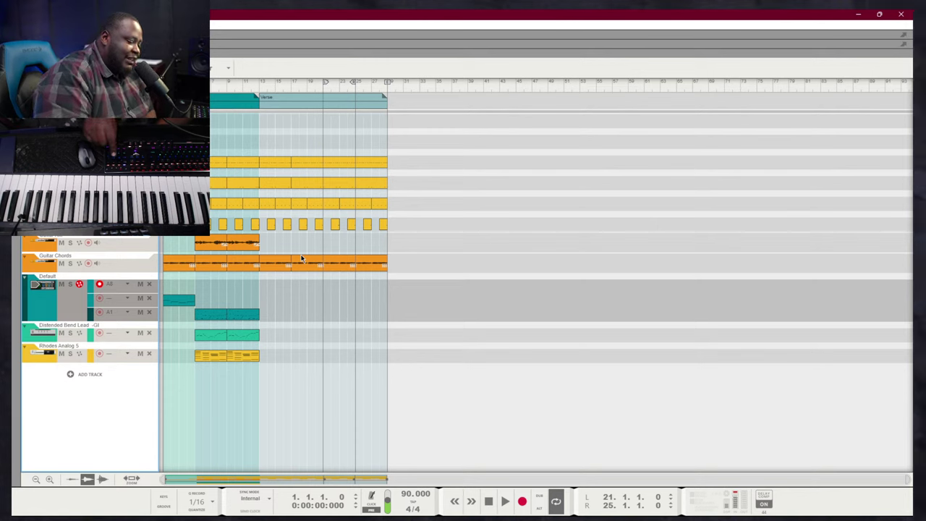
key("KP_Multiply")
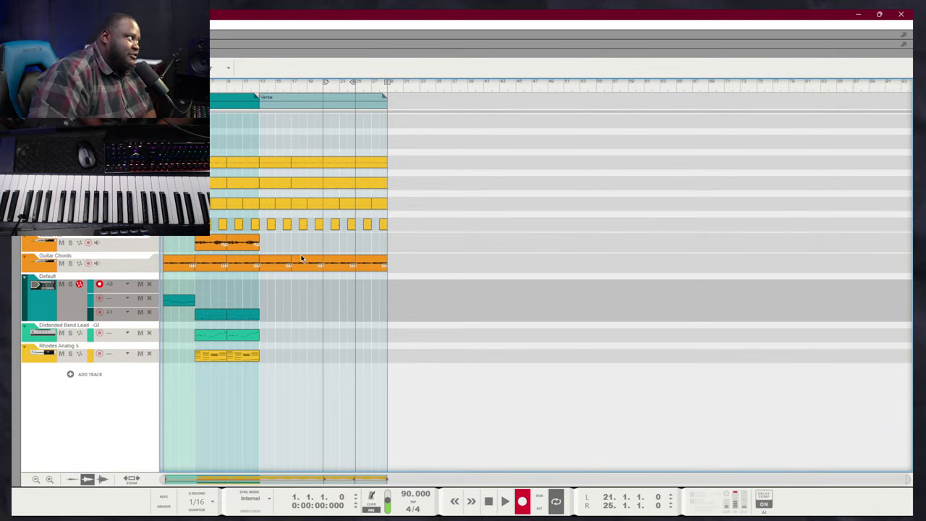
key("space")
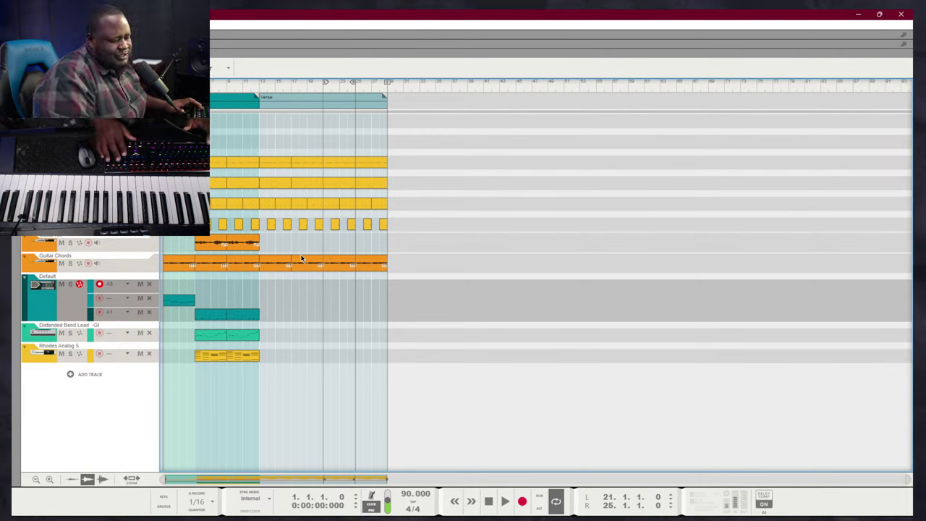
Raise the tempo to 91 BPM and bring it back to 90 BPM
key("slash")
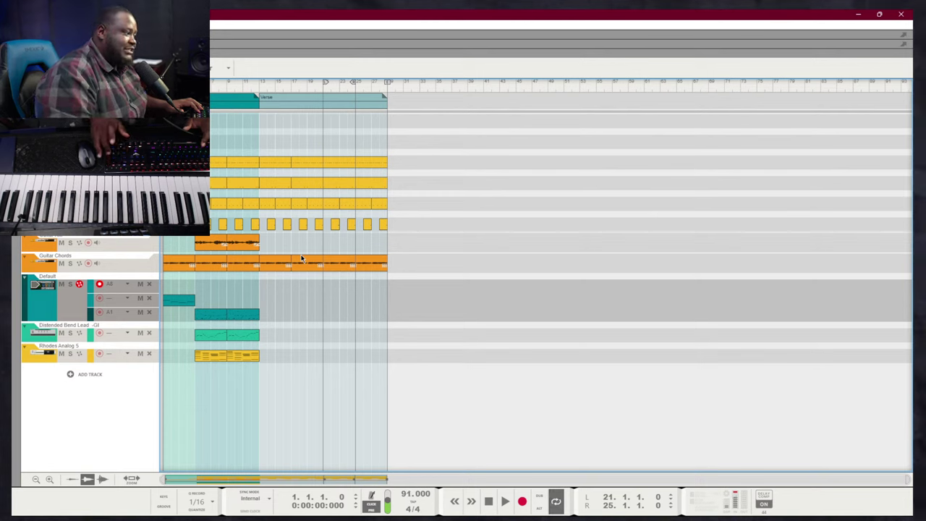
key("KP_Add")
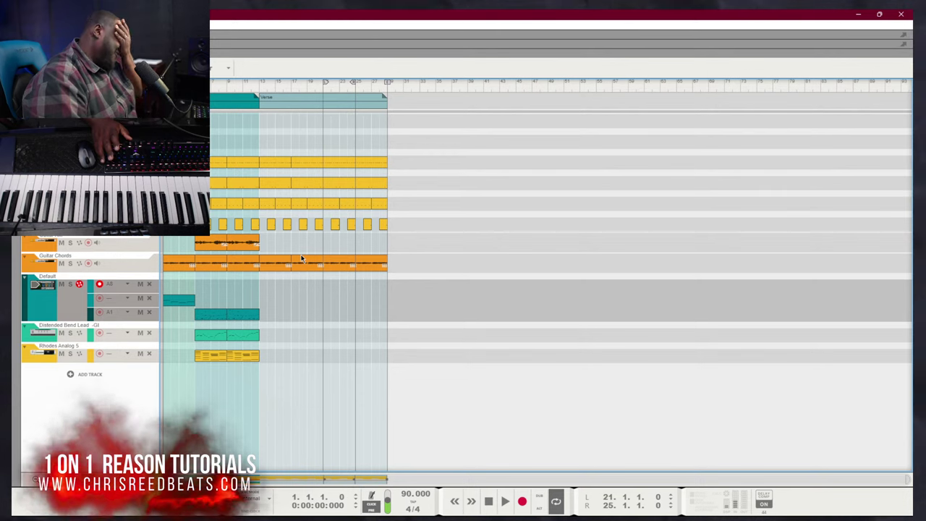
Record a four-bar note clip from bar 21 on the Default track's first lane, stop recording and delete the clip
key("KP_Multiply")
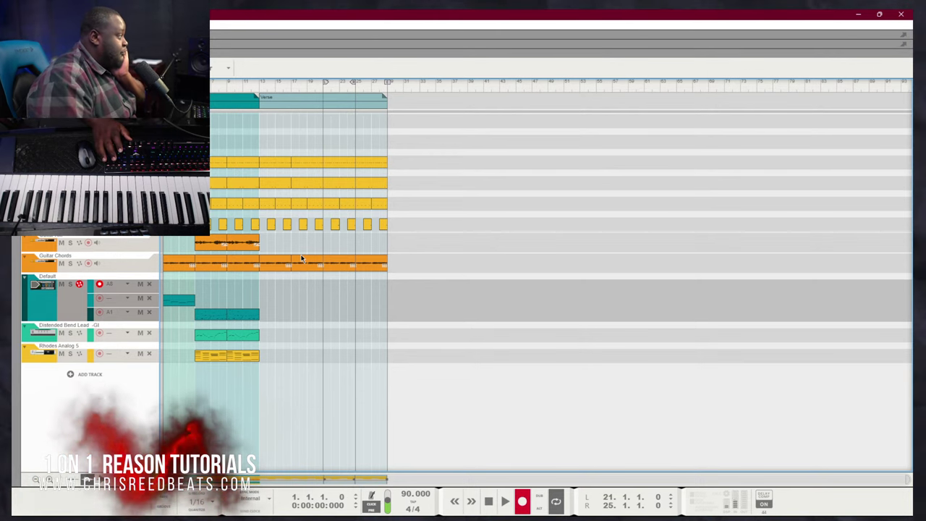
key("KP_1")
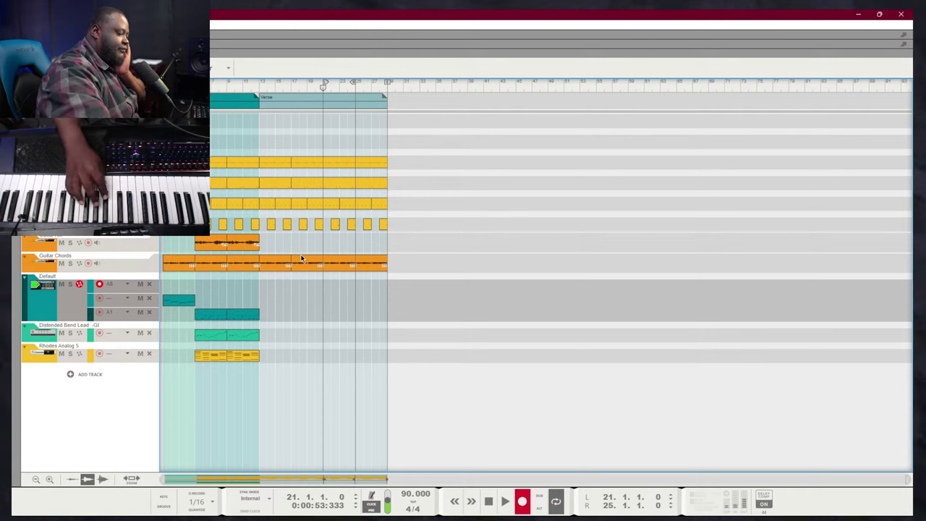
key("space")
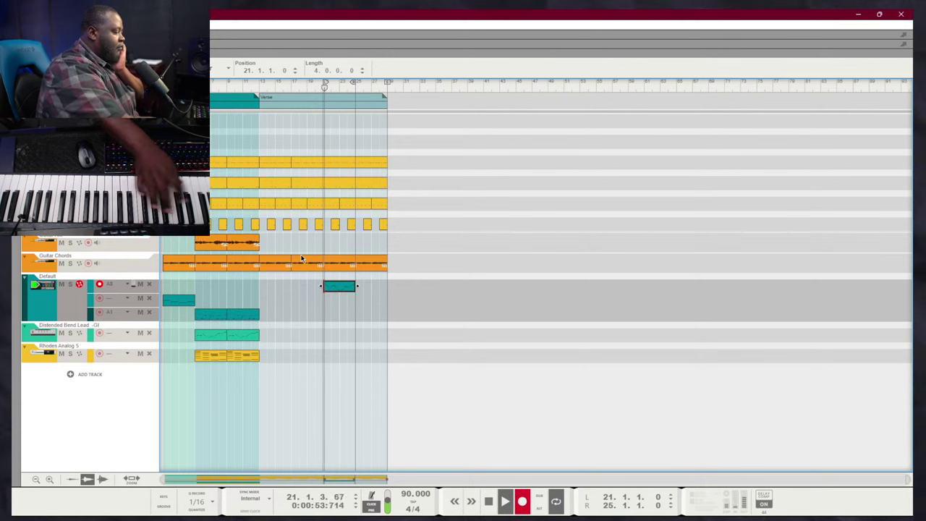
key("KP_Multiply")
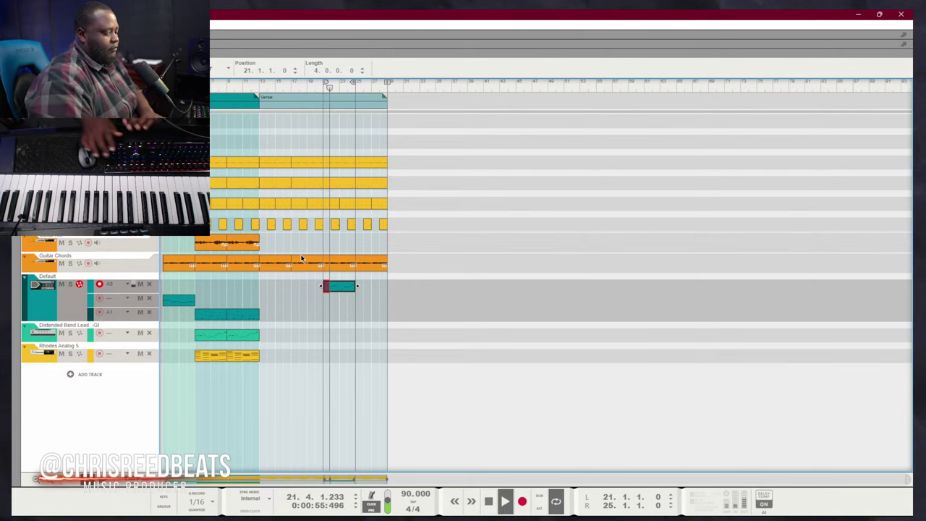
key("Delete")
key("space")
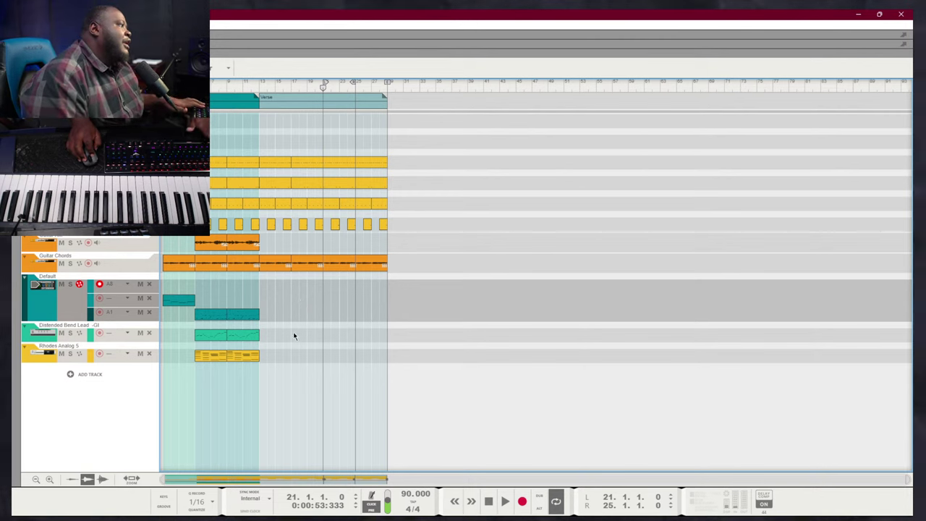
Duplicate the Distended Bend Lead clip at bar 9 four times, filling the track to bar 29
left_click(231, 335)
key("ctrl+d")
key("ctrl+d")
key("ctrl+d")
key("ctrl+d")
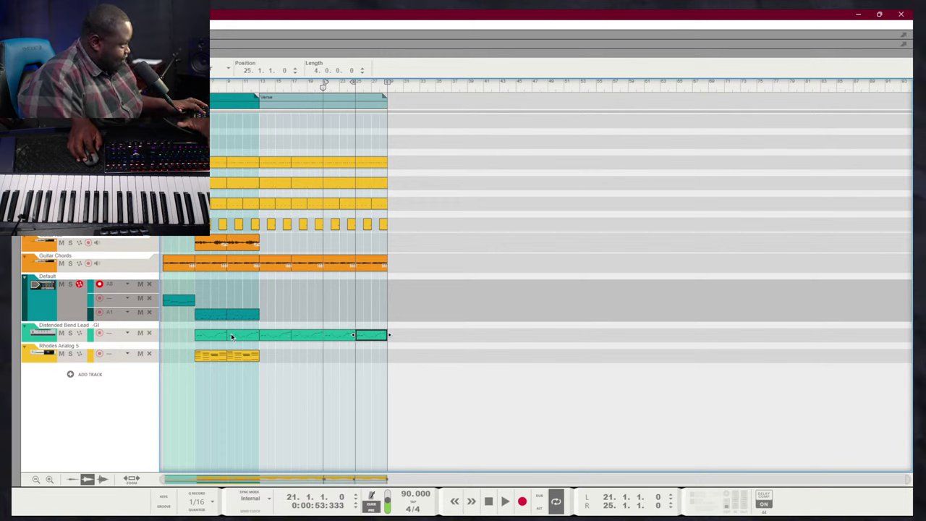
Select several of the duplicated Distended Bend Lead clips and duplicate them repeatedly along the track, beyond bar 125
left_click_drag(477, 355, 299, 327)
key("ctrl+d")
key("ctrl+d")
key("ctrl+d")
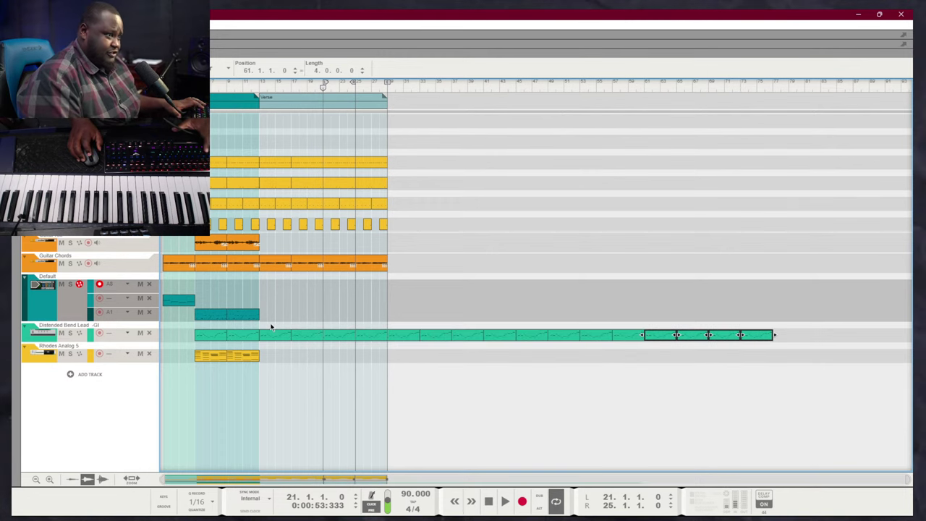
key("ctrl+d")
key("ctrl+d")
key("ctrl+d")
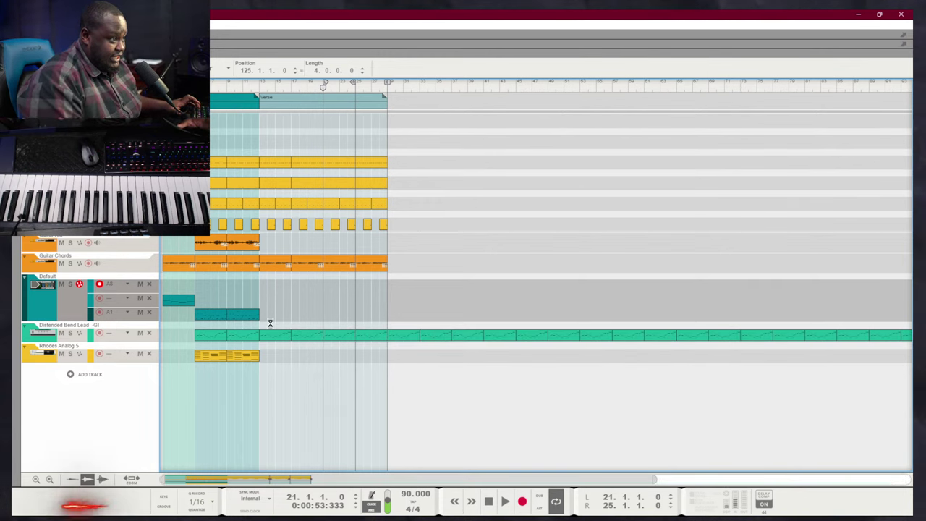
Undo all the Distended Bend Lead duplications back to the clips at bars 5 and 9, and clear the selection
key("ctrl+z")
key("ctrl+z")
key("ctrl+z")
key("ctrl+z")
key("ctrl+z")
key("ctrl+z")
key("ctrl+z")
key("ctrl+z")
key("ctrl+z")
key("ctrl+z")
key("ctrl+z")
key("ctrl+z")
key("ctrl+z")
key("ctrl+z")
key("ctrl+z")
key("ctrl+z")
key("ctrl+z")
key("ctrl+z")
key("ctrl+z")
key("ctrl+z")
key("ctrl+z")
key("ctrl+z")
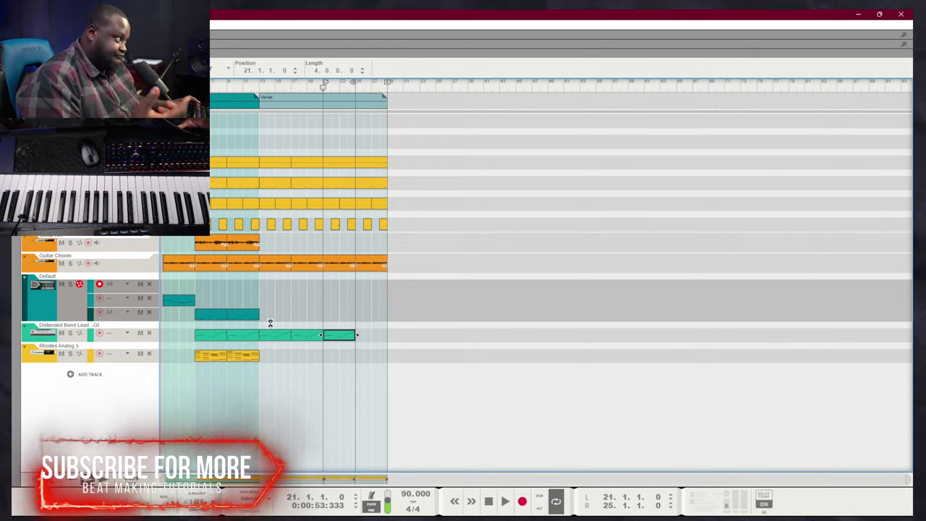
key("ctrl+z")
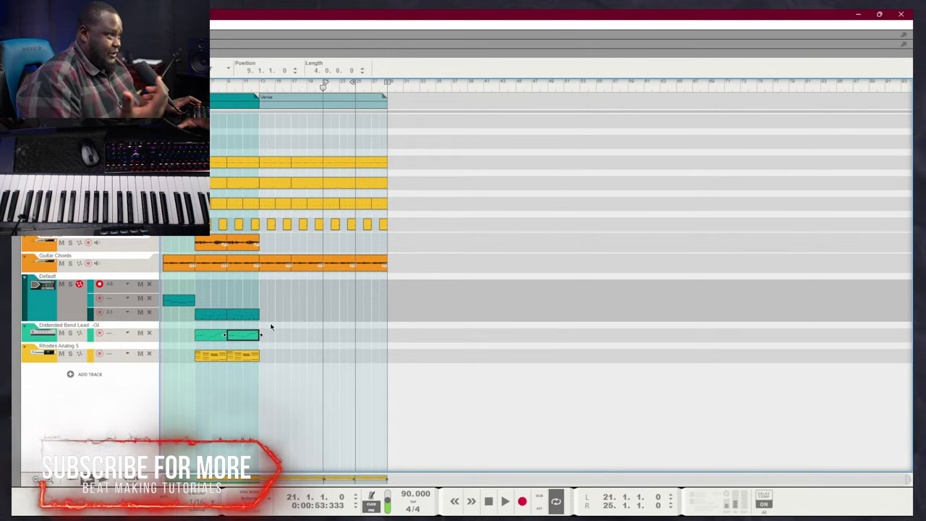
left_click(271, 327)
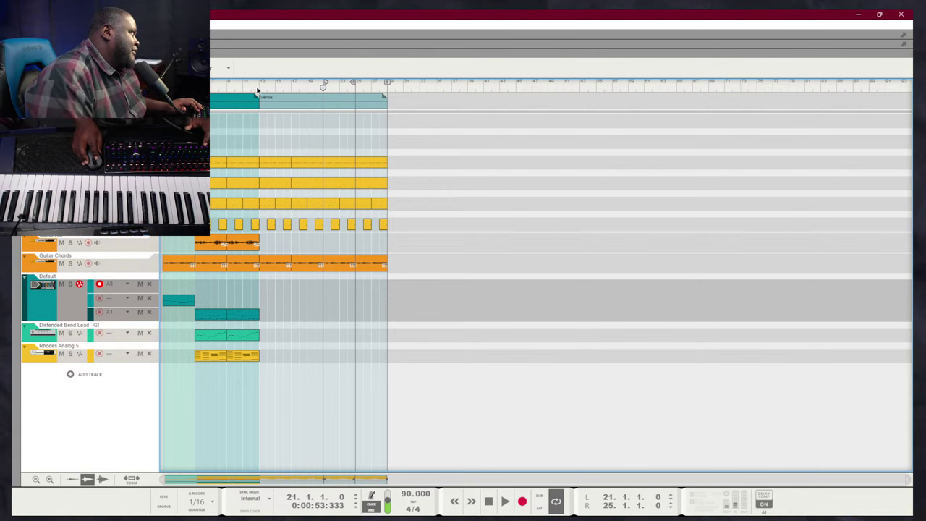
Set the loop to run from bar 1 to bar 29 and play briefly from its start
left_click(164, 83, "ctrl")
key("KP_1")
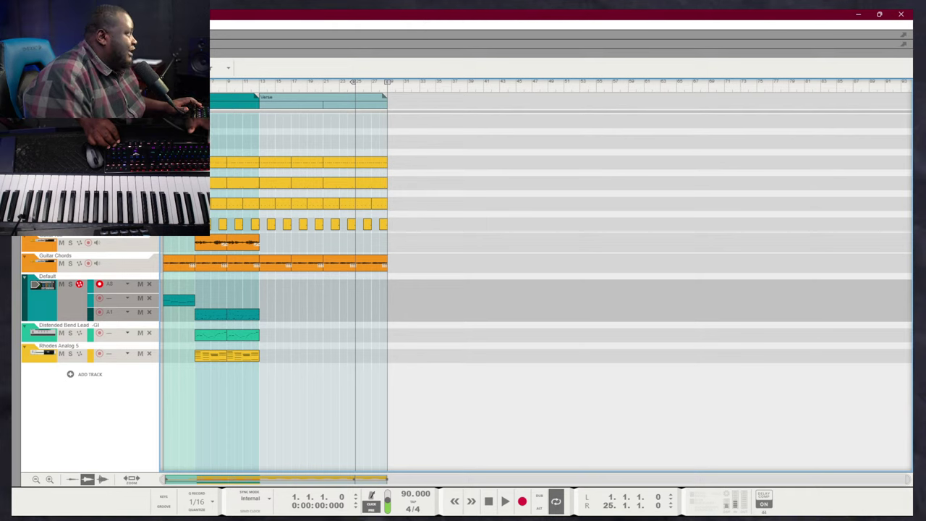
key("space")
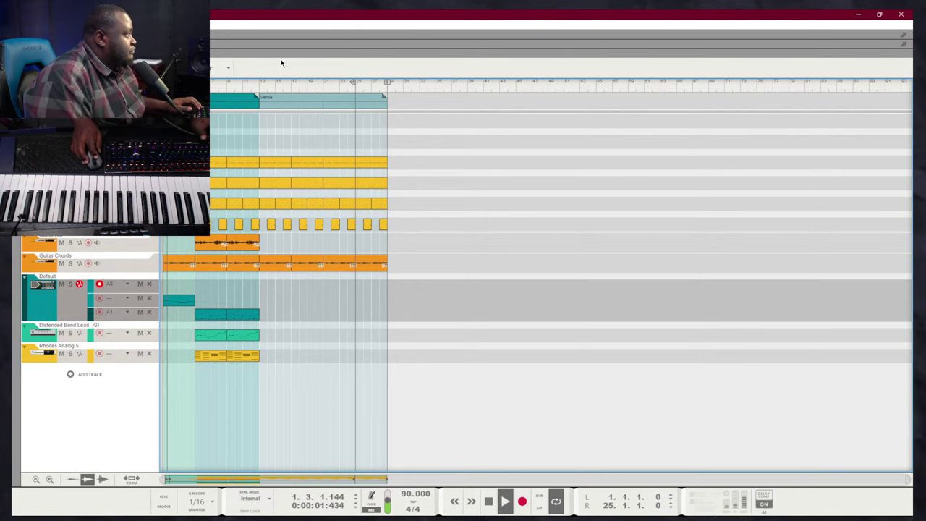
key("space")
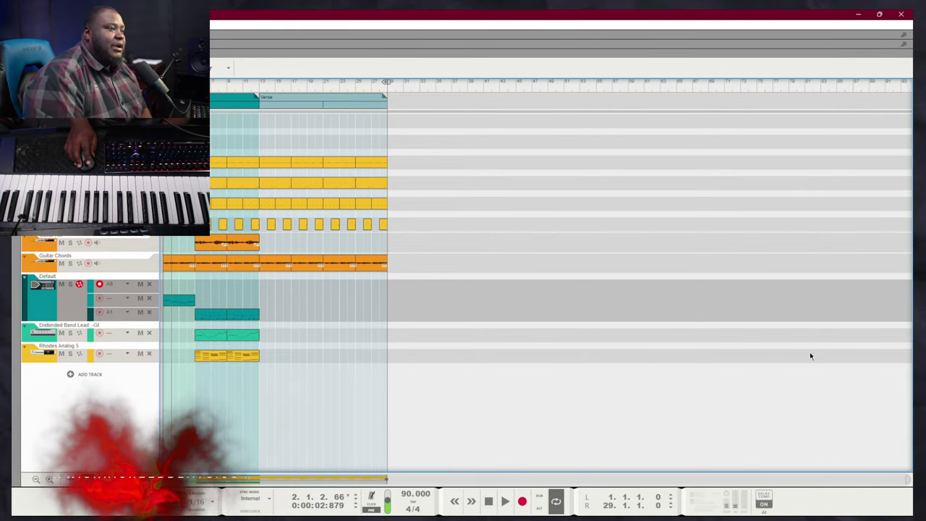
Move the stopped playhead forward from bar 2 to bar 9
key("KP_8")
key("KP_8")
key("KP_8")
key("KP_8")
key("KP_8")
key("KP_8")
key("KP_8")
key("KP_8")
key("KP_8")
key("KP_8")
key("KP_8")
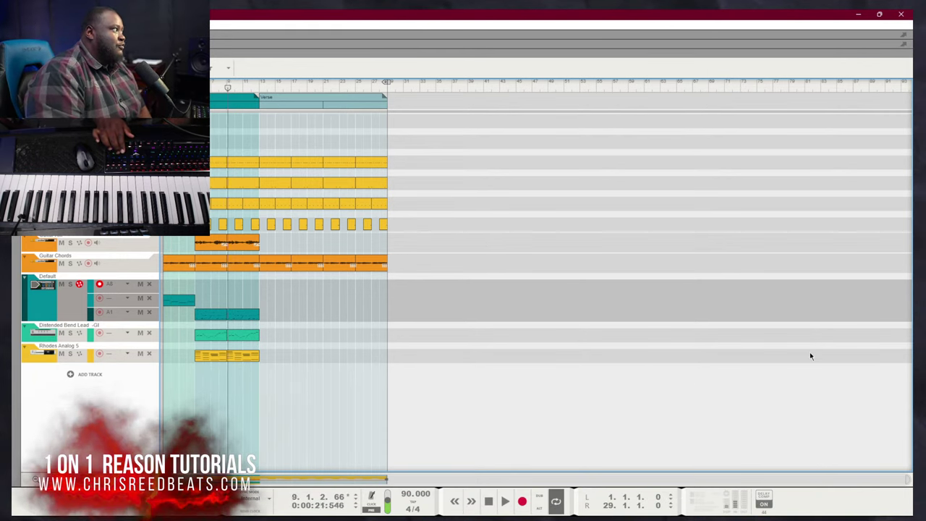
Return the playhead to the start of the song and move it forward to bar 5
key("ctrl+Left")
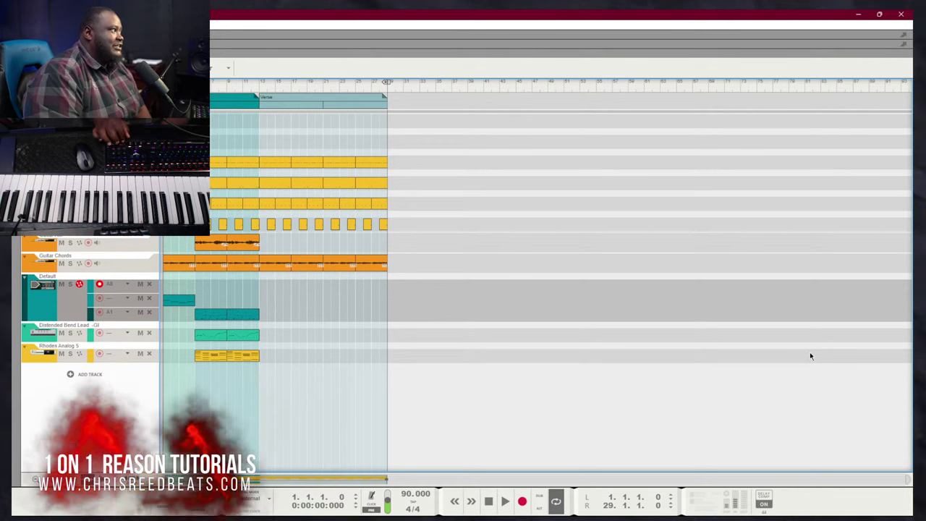
key("KP_8")
key("KP_8")
key("KP_8")
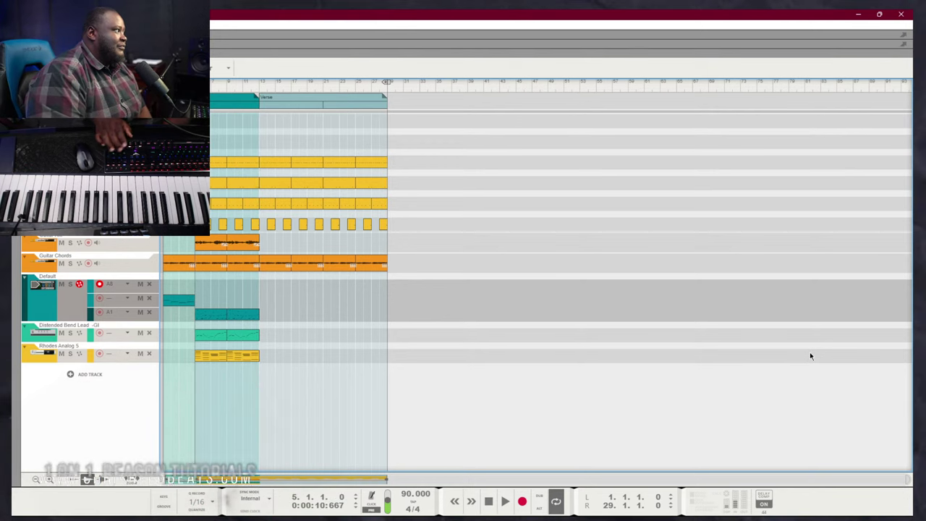
Place the playhead at bar 21, step it back to bar 13, and return it to bar 1
left_click(322, 87)
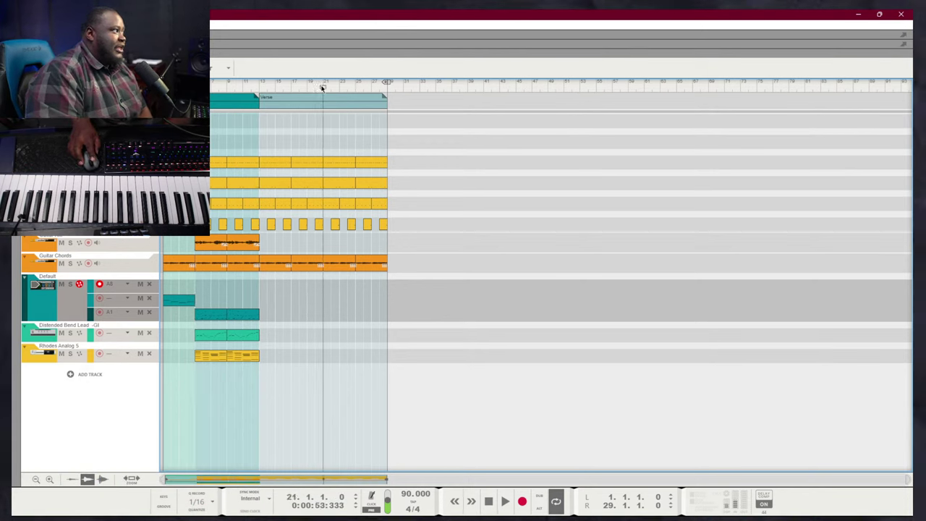
key("Left")
key("Left")
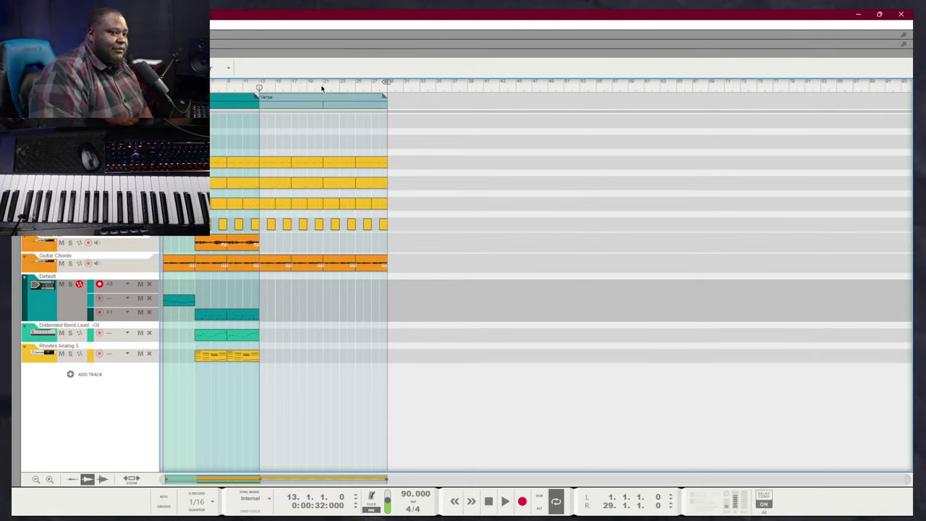
key("KP_Multiply")
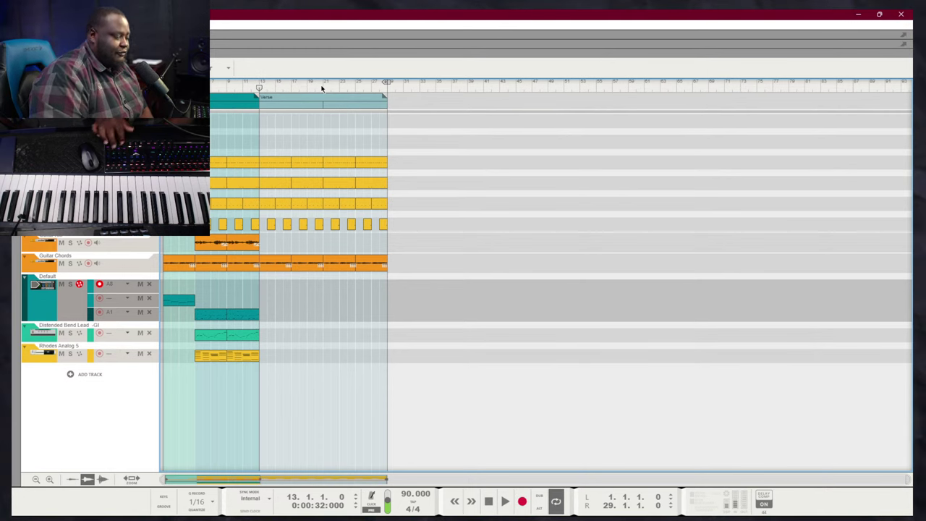
key("Home")
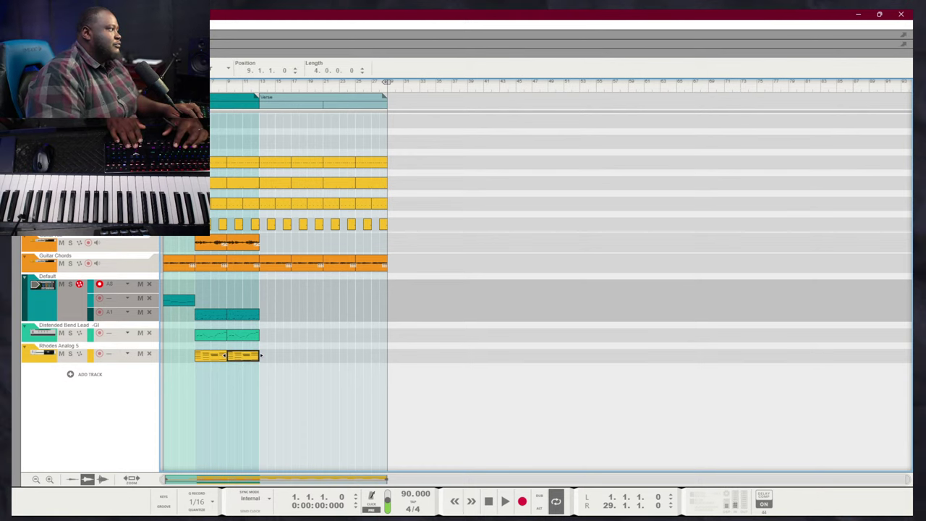
Step the clip selection across the tracks to the Guitar Chords clip at bar 1, and add a note lane to the Default track
left_click(226, 242)
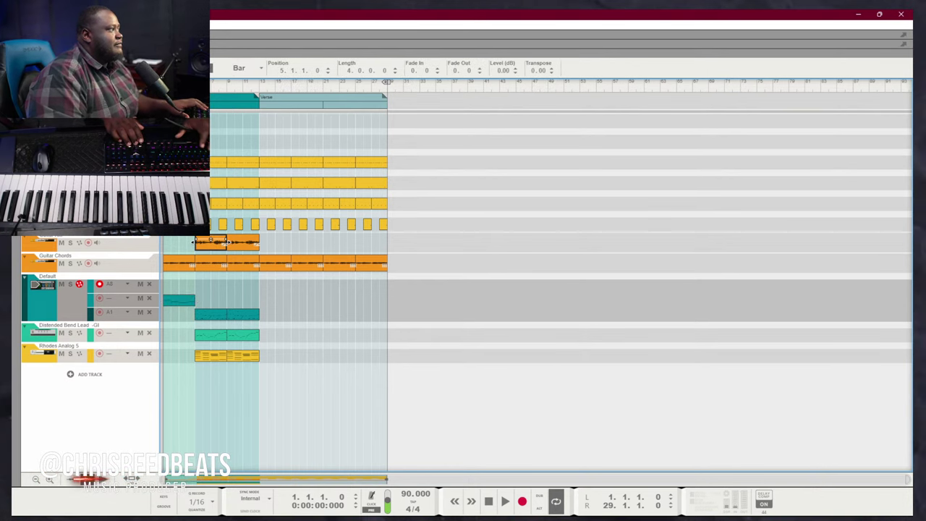
left_click(226, 162)
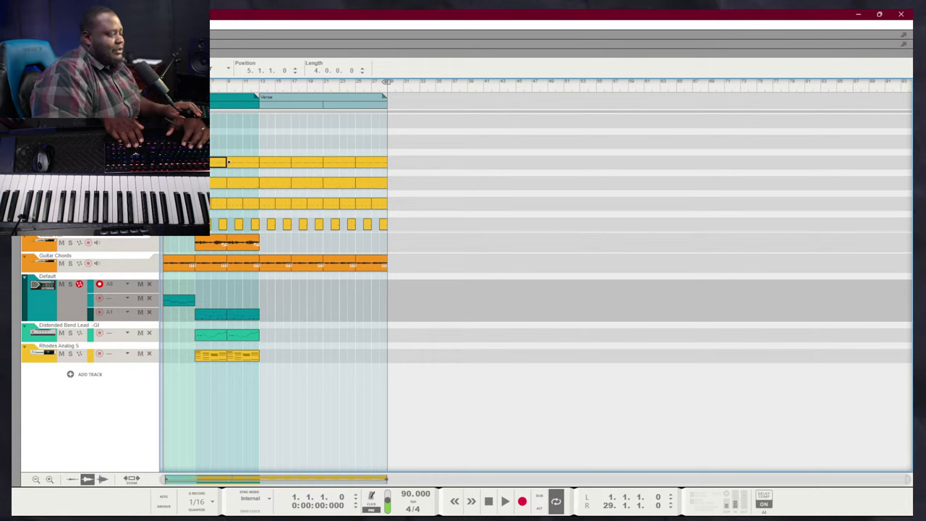
left_click(212, 204)
key("Down")
key("Down")
key("Down")
key("Down")
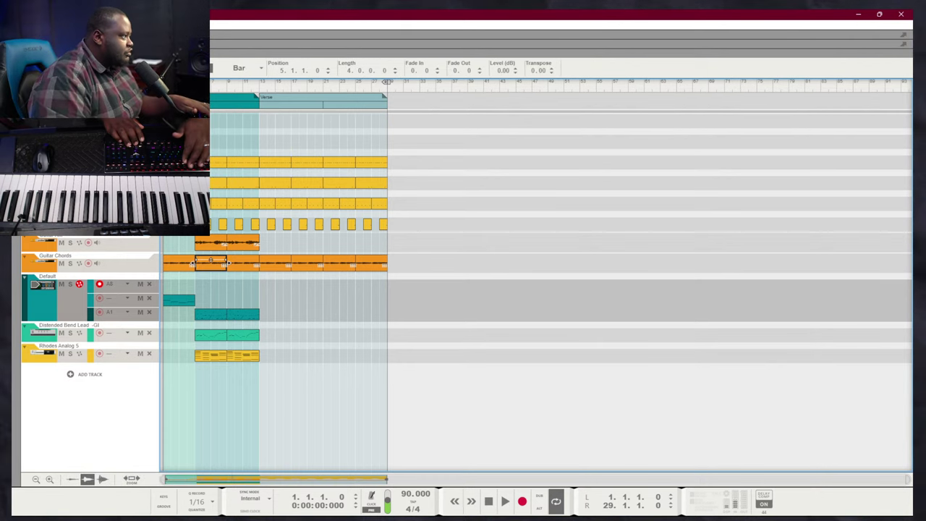
left_click(192, 263)
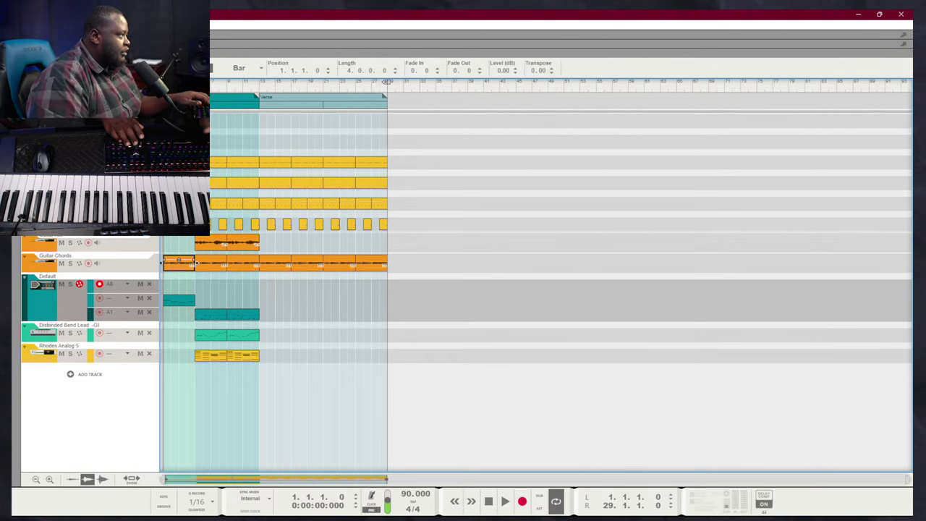
left_click(191, 299)
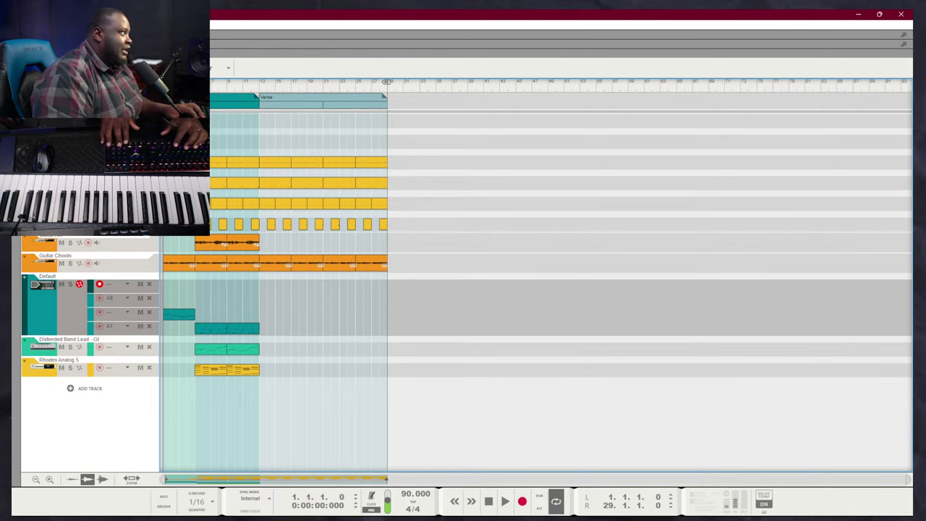
Send the playhead to the loop end at bar 29 and rewind it to bar 13
key("KP_2")
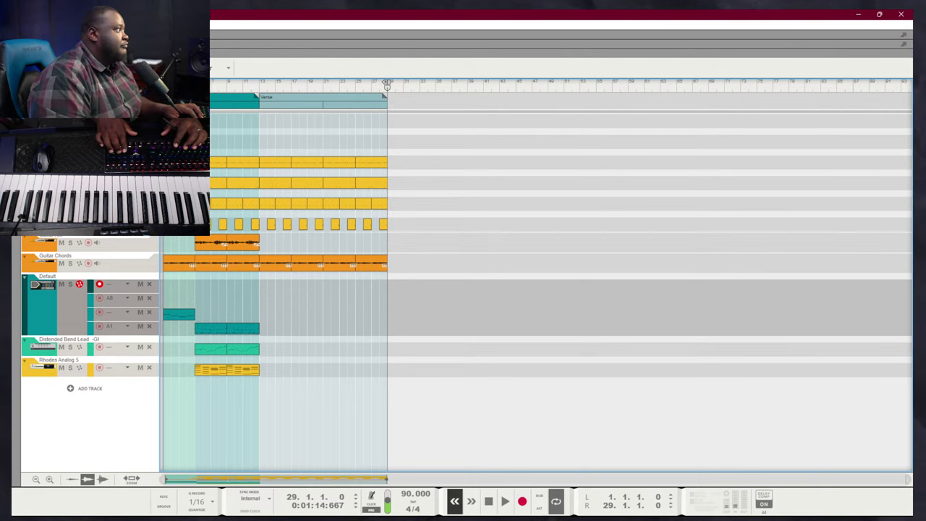
key("KP_7")
key("KP_7")
key("KP_7")
key("KP_7")
key("KP_7")
left_click(454, 500)
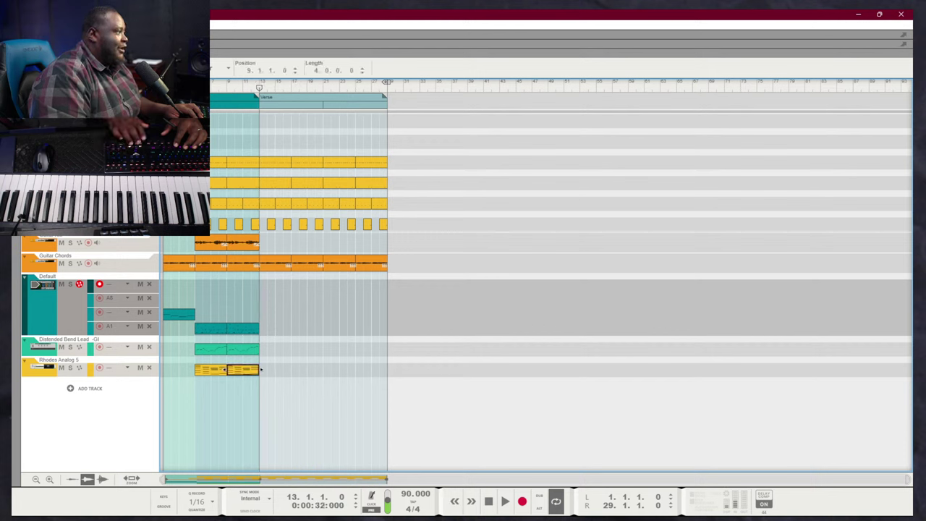
Select the Guitar Chords clip at bar 13, set the loop around it from bar 13 to 17, and play
left_click(211, 262)
key("Right")
key("Right")
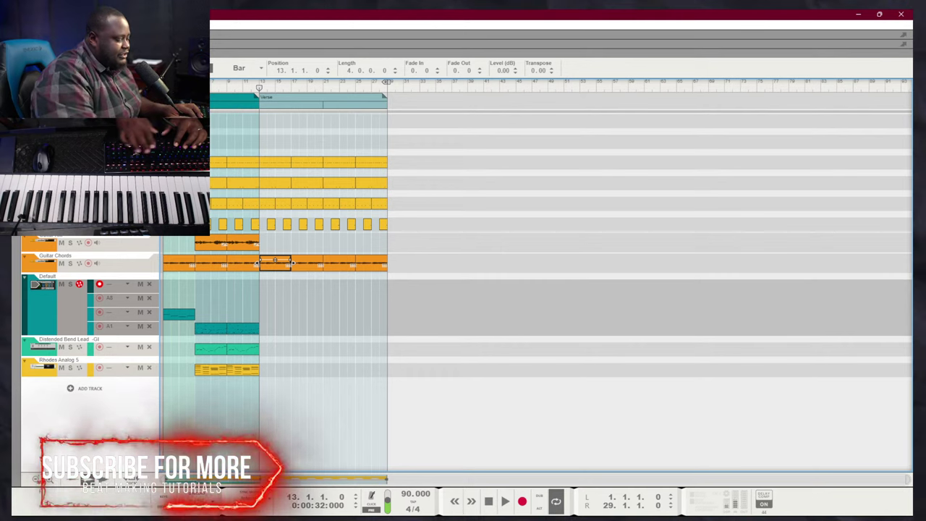
key("p")
key("space")
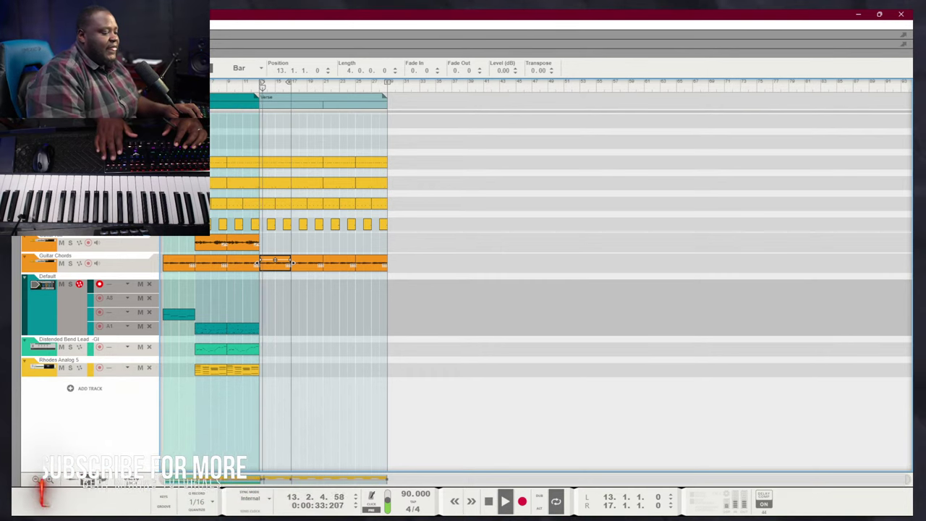
Record a four-bar clip at bar 13 on the Default track, delete it, and record a seven-bar clip from bar 15
key("ctrl+Return")
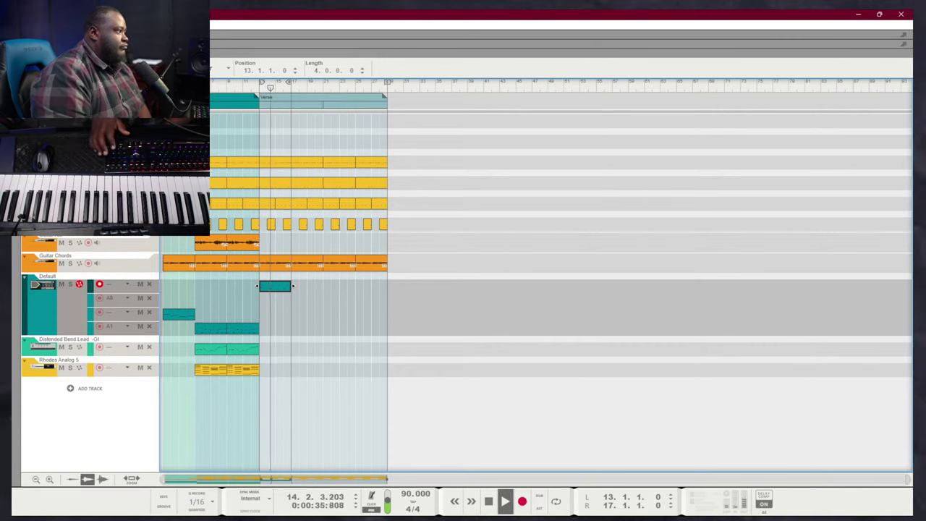
key("Delete")
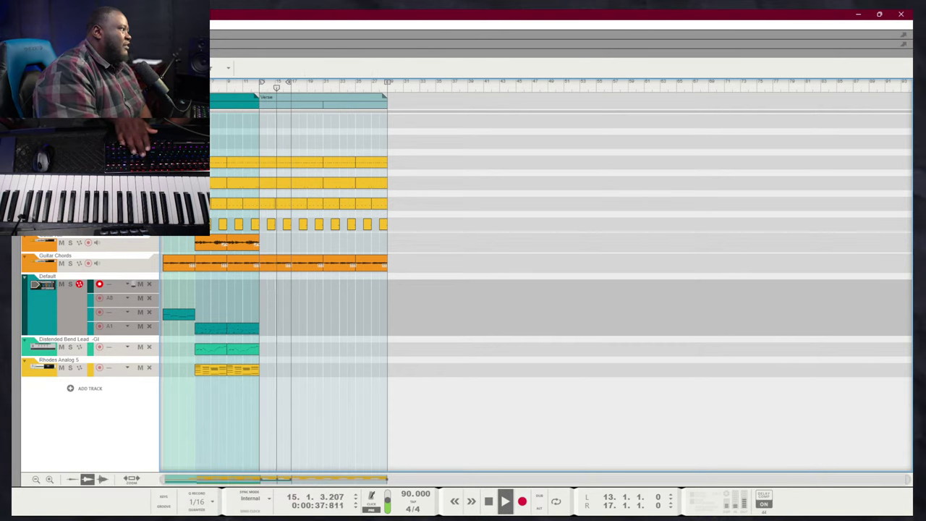
key("KP_Multiply")
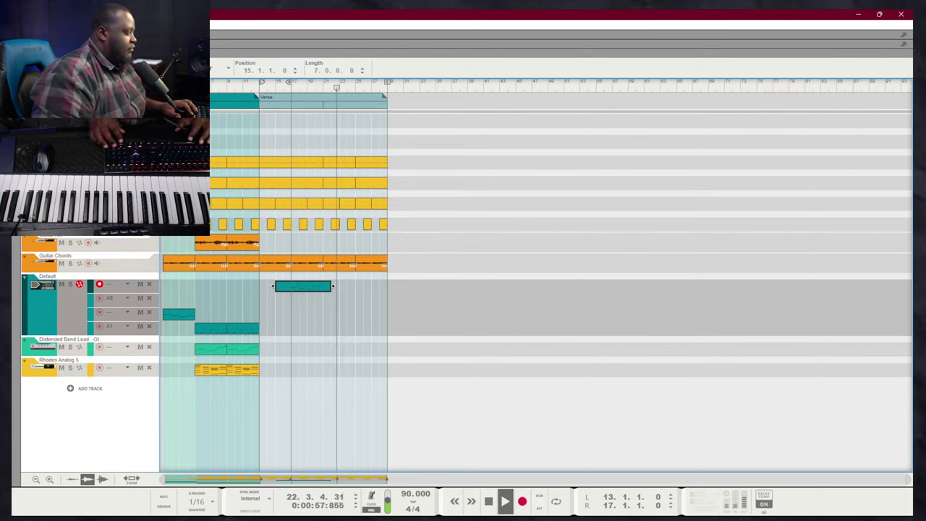
Shift the recorded seven-bar Default clip between bars 15 and 11, leaving it at bar 11
key("ctrl+Left")
key("ctrl+Left")
key("ctrl+Left")
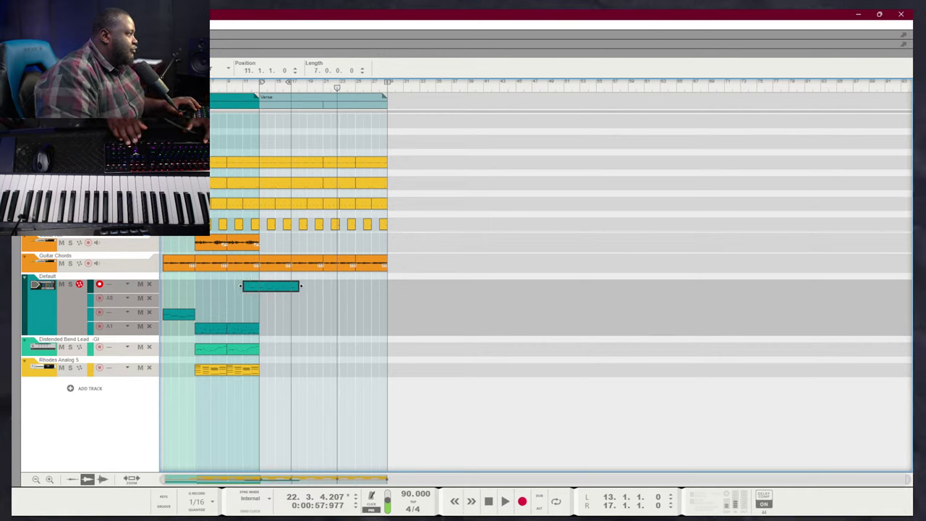
key("ctrl+Right")
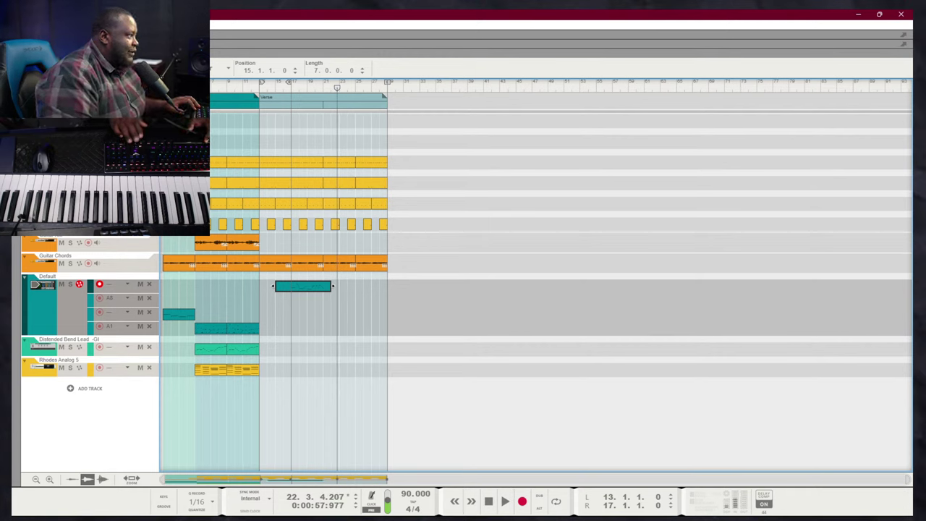
mouse_move(303, 286)
left_mouse_down()
mouse_move(327, 285)
mouse_move(288, 286)
left_mouse_up()
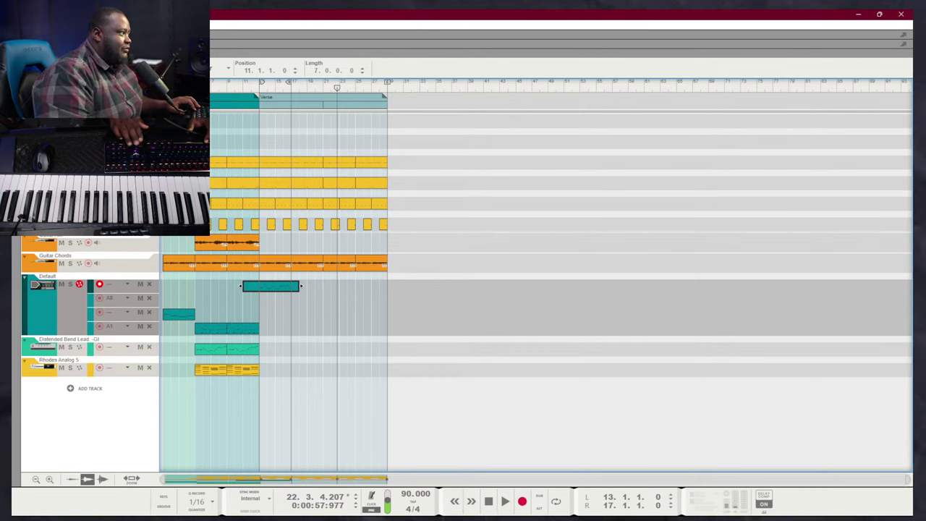
Play from the left locator at bar 13 and switch to the front view of the rack
key("KP_1")
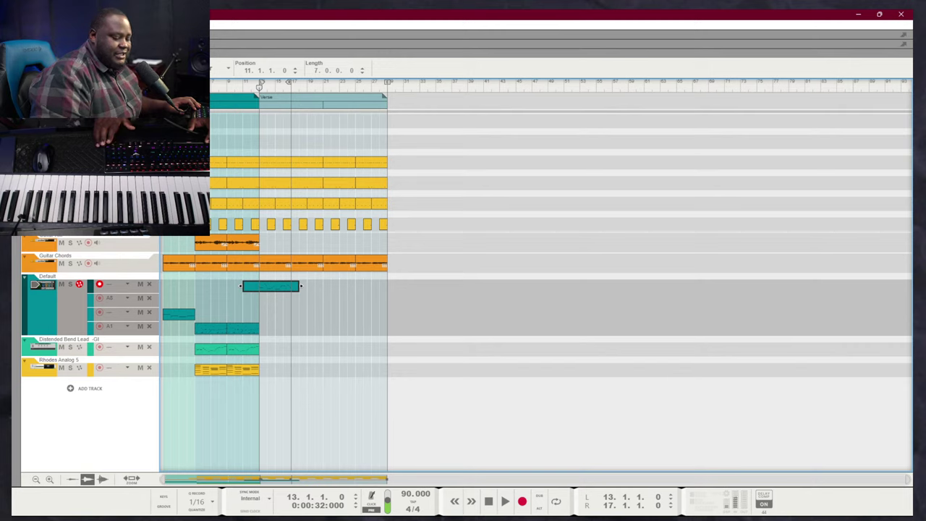
key("space")
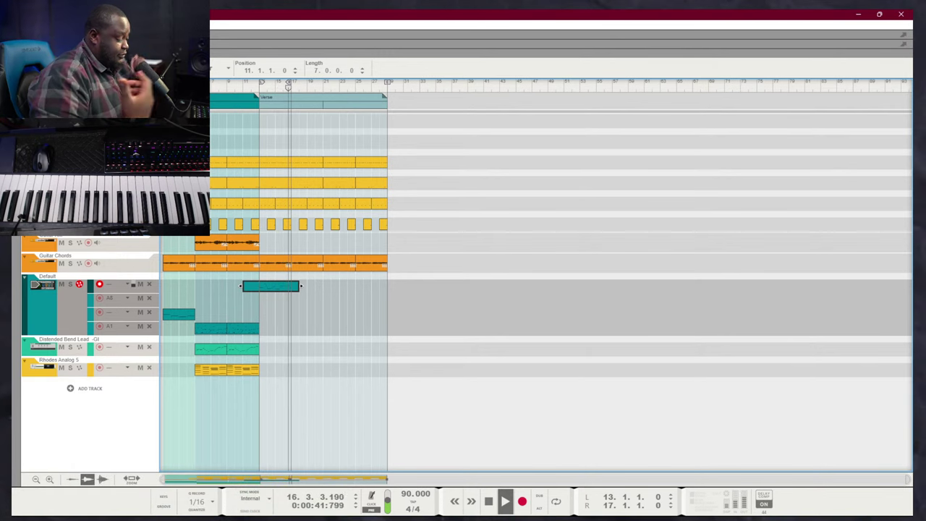
key("F6")
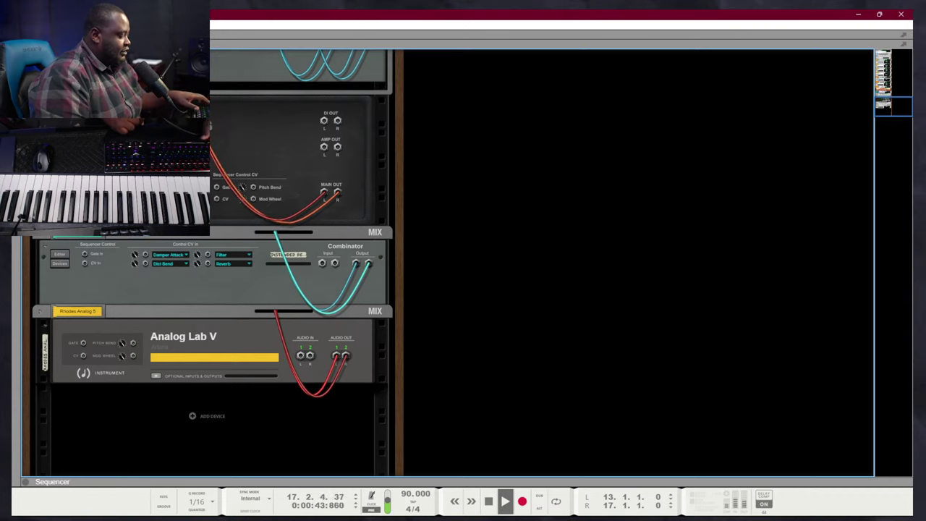
key("Tab")
Step through the rack devices from Rhodes Analog 5 past the Default Nasty Bass device up to the guitar audio tracks
key("Up")
key("Up")
key("Up")
key("Up")
key("Up")
key("Up")
key("Up")
key("Up")
key("Up")
key("Up")
key("Up")
key("Up")
key("Up")
key("Up")
key("Up")
key("Up")
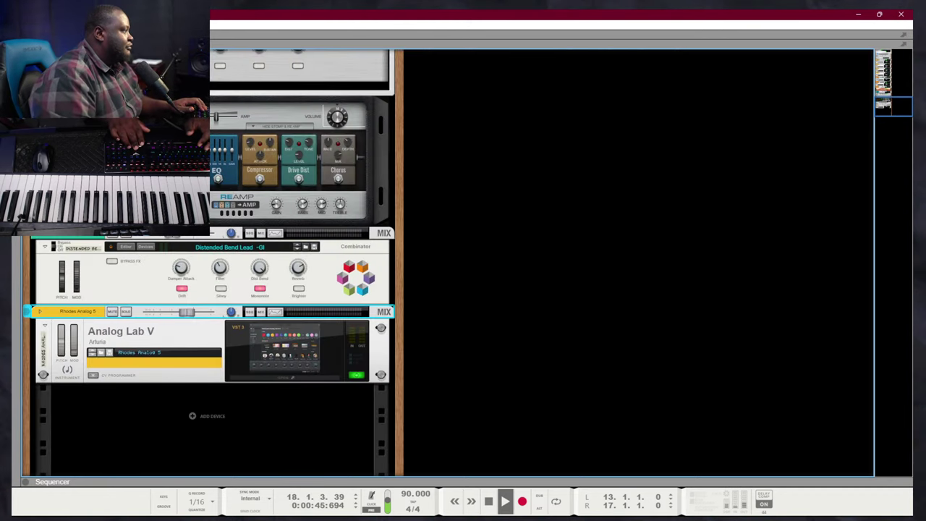
key("Down")
key("Down")
key("Down")
key("Down")
key("Down")
key("Down")
key("Down")
key("Down")
key("Down")
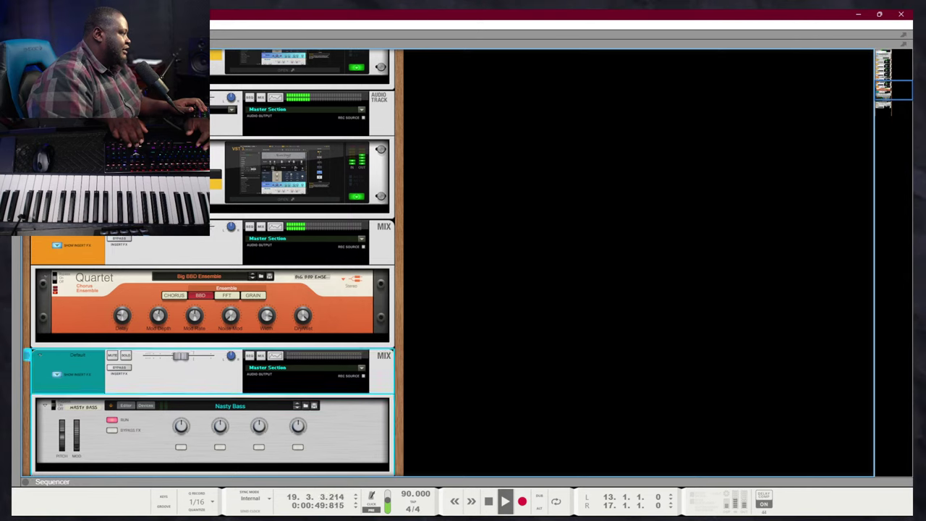
key("Up")
key("Up")
key("Up")
key("Up")
key("Up")
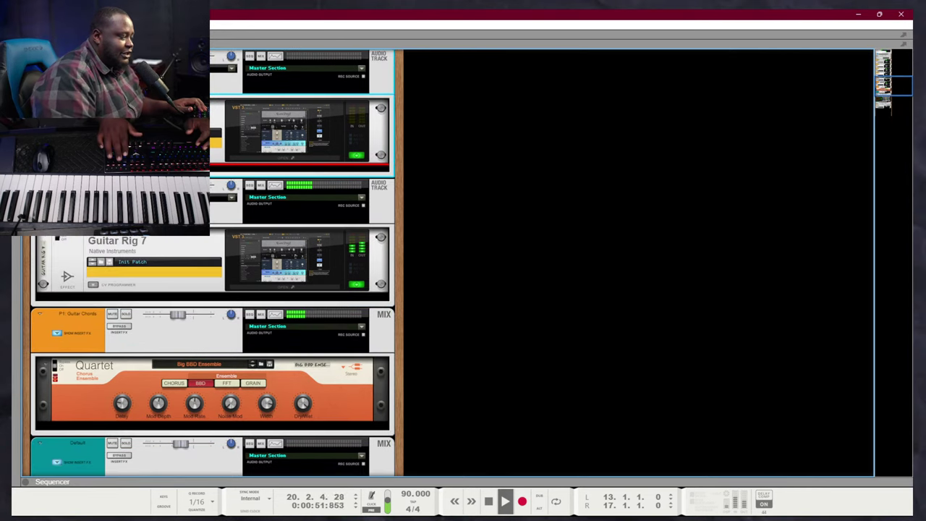
Turn the loop on during playback and step further up the rack to the Kontakt 7 devices
key("l")
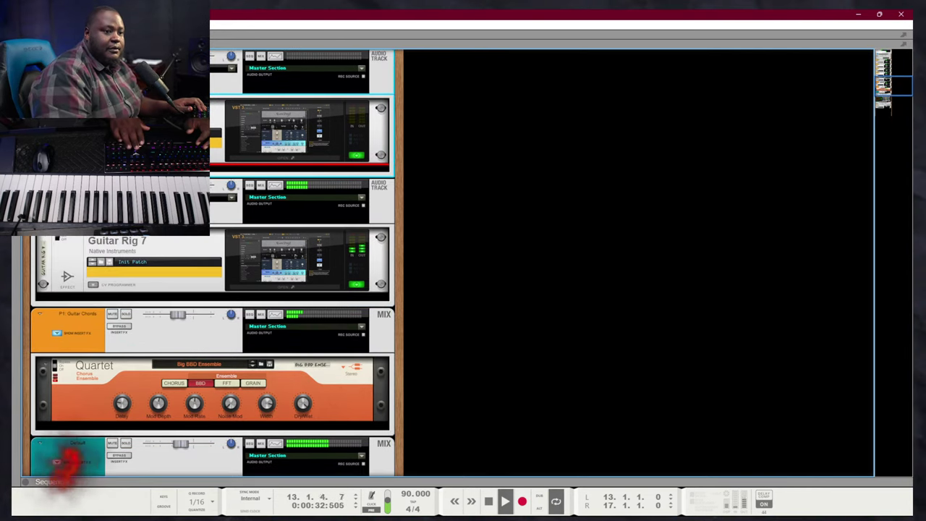
key("Up")
key("Up")
key("Up")
key("Up")
key("Up")
key("Up")
key("Up")
key("Up")
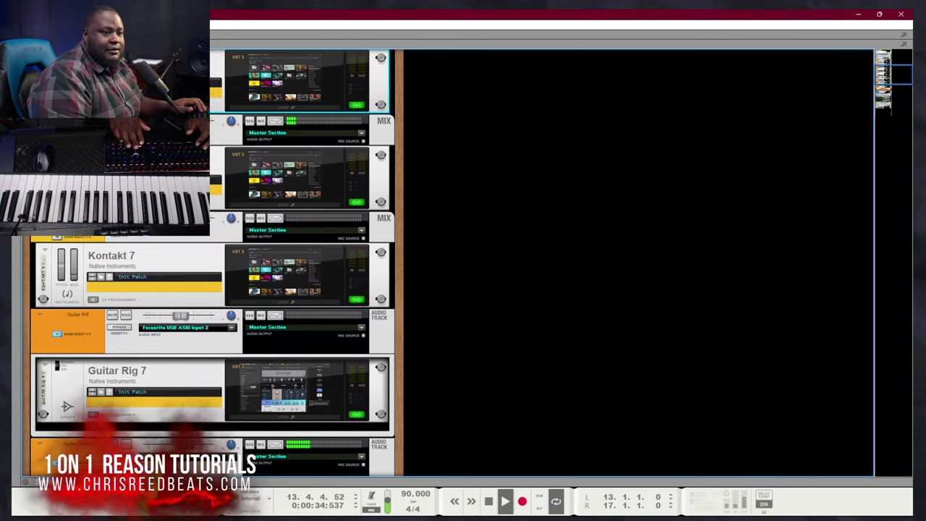
Stop and return the playhead to bar 13, switch to the mixer, and restart playback
key("space")
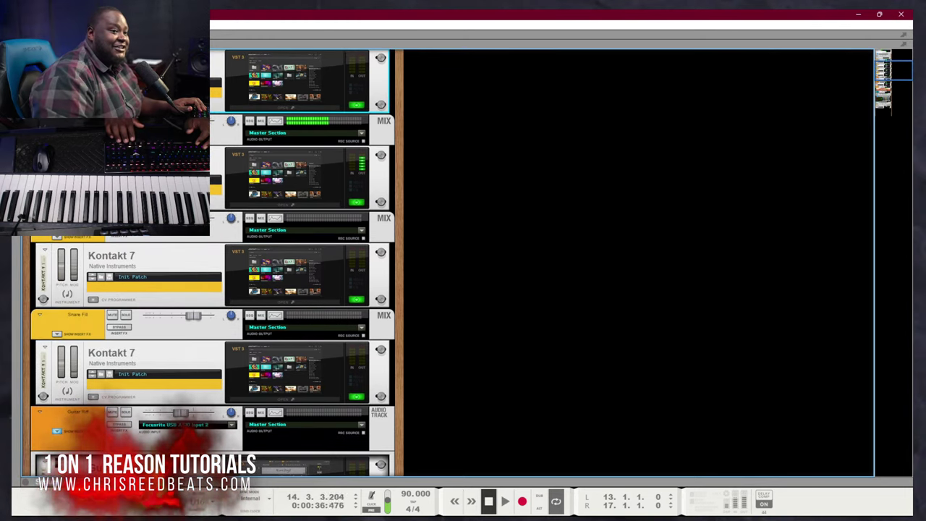
key("KP_0")
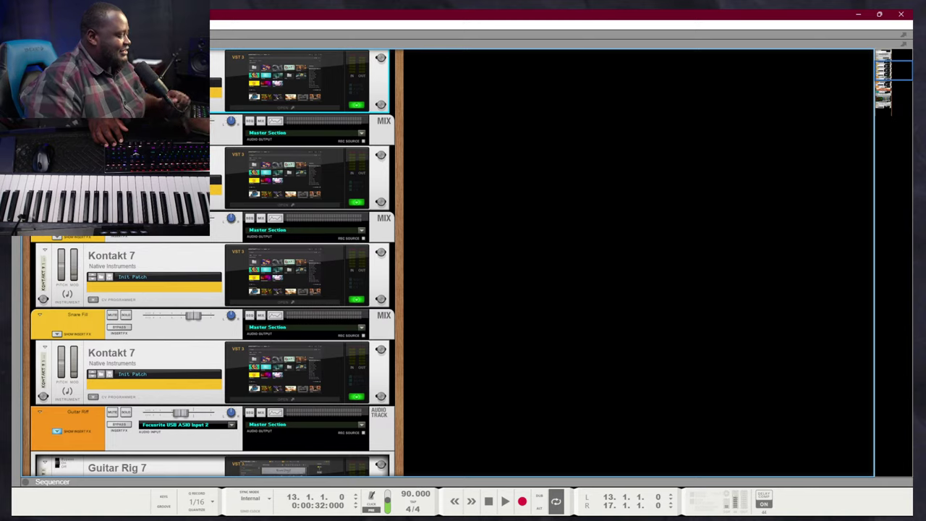
key("F5")
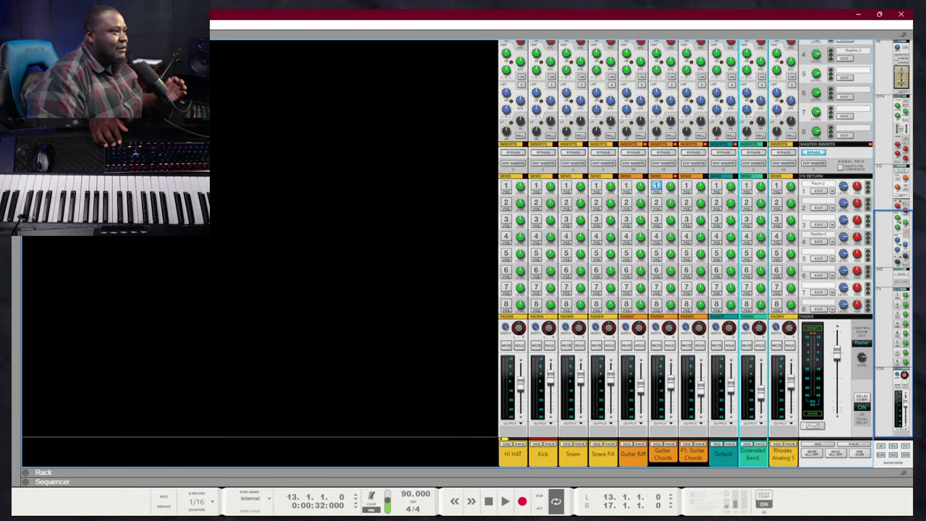
key("space")
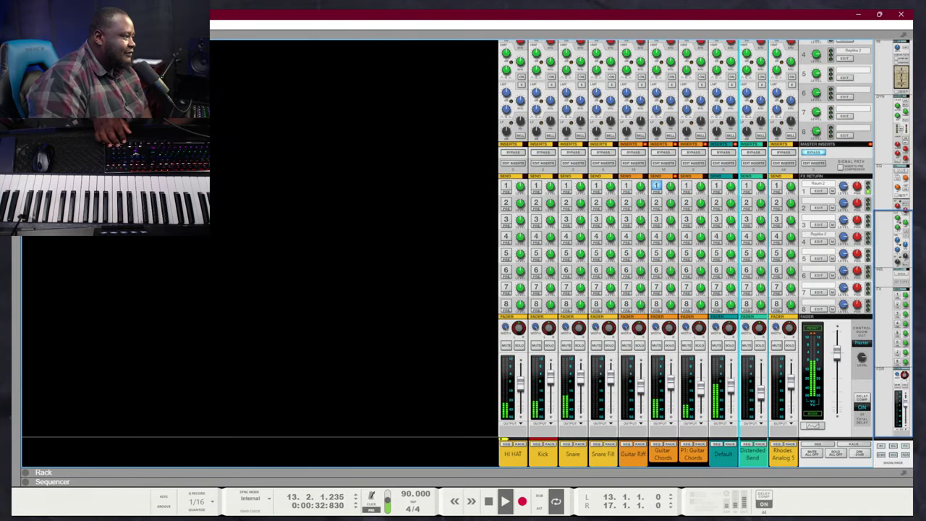
Step the channel selection across the mixer from Distended Bend to the Snare channel while the loop plays
key("Left")
key("Left")
key("Left")
key("Left")
key("Left")
key("Left")
key("Left")
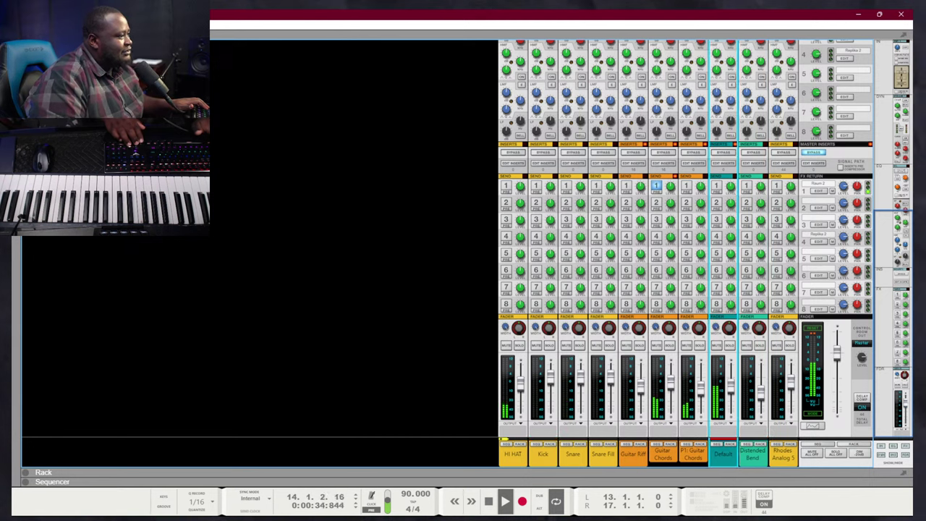
key("Right")
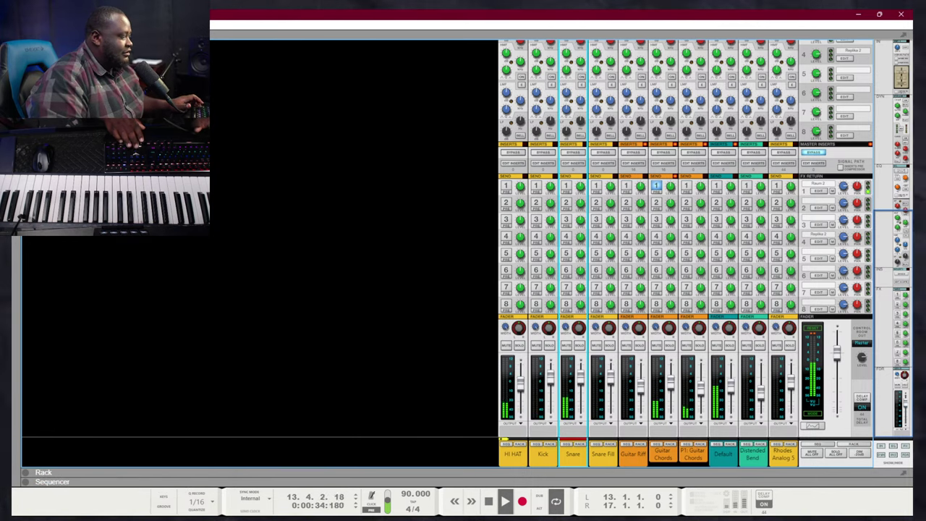
Switch from the mixer to the rack and step the device selection down to the Snare mix channel
key("ctrl+alt+Left")
key("shift+Right")
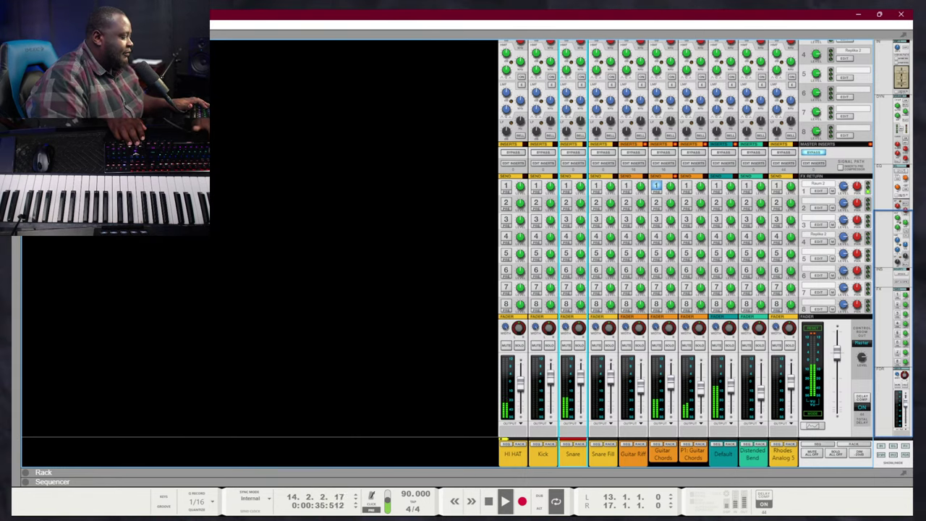
key("F6")
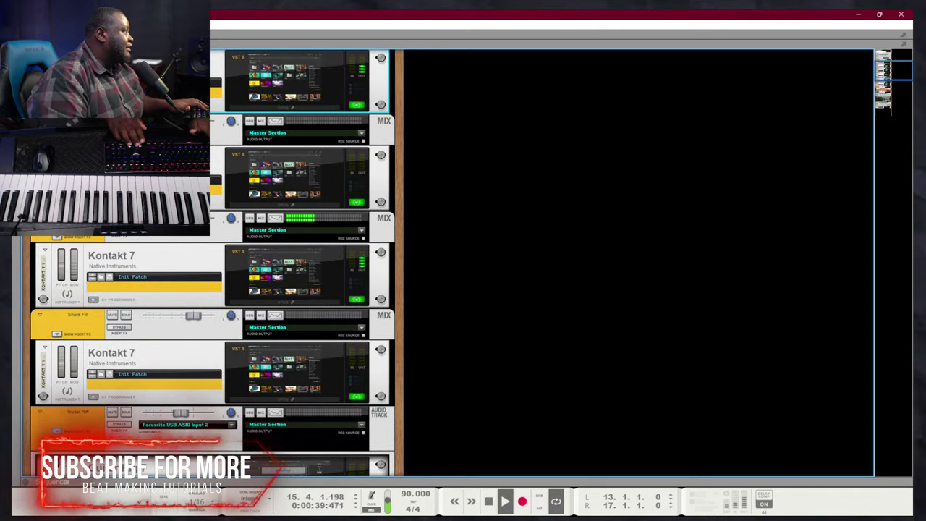
key("Up")
key("Down")
key("Down")
key("Down")
key("Down")
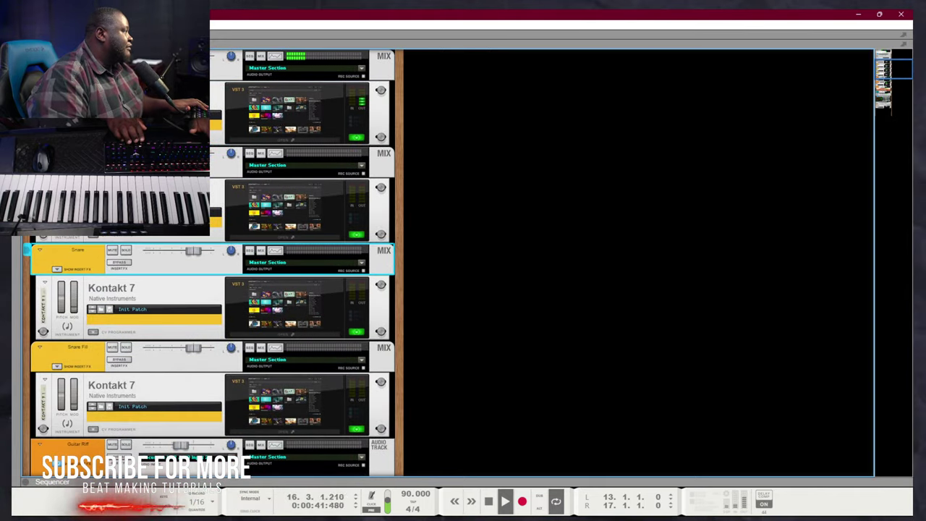
Flip the rack between front and rear several times to inspect the cabling, opening and closing the browser in between
key("Tab")
key("Tab")
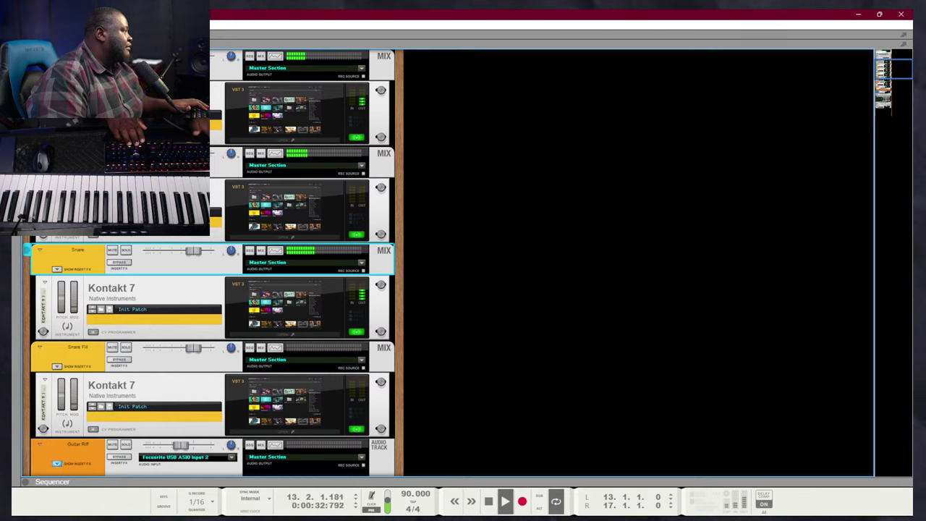
key("Tab")
key("Tab")
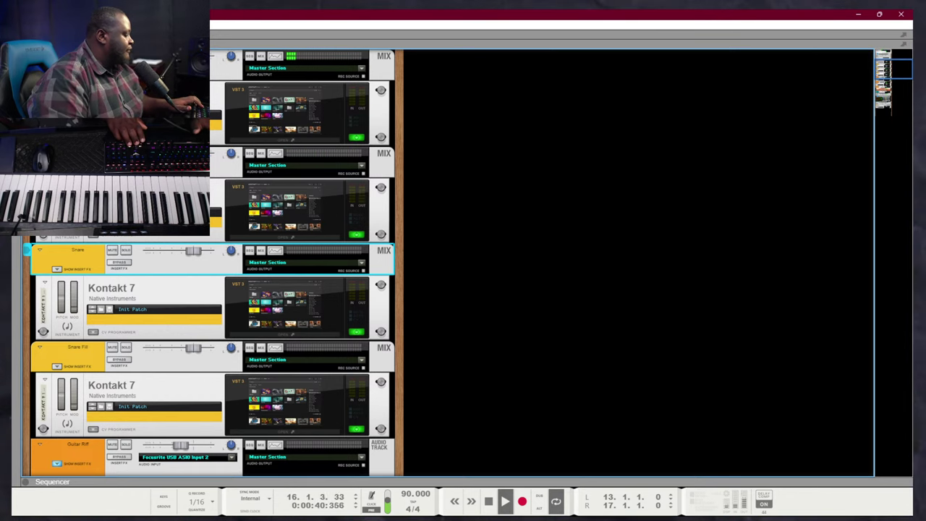
key("F3")
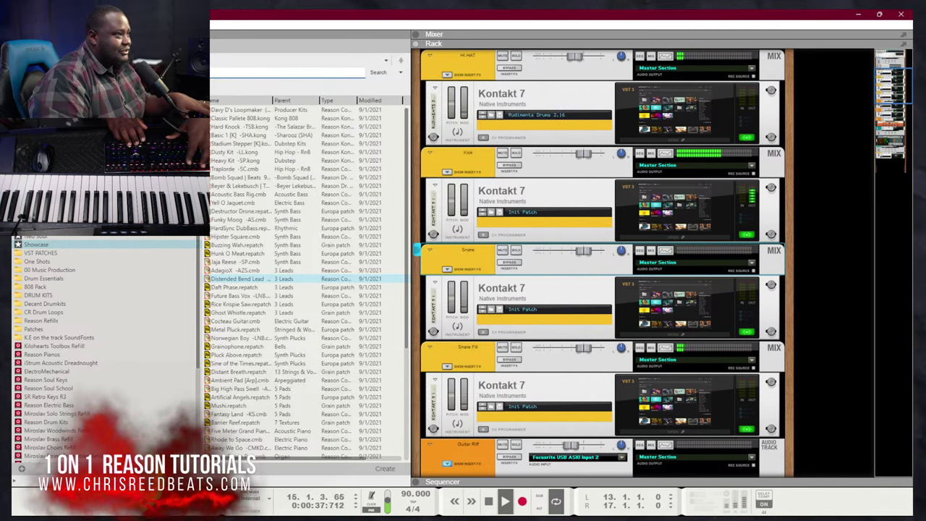
key("Tab")
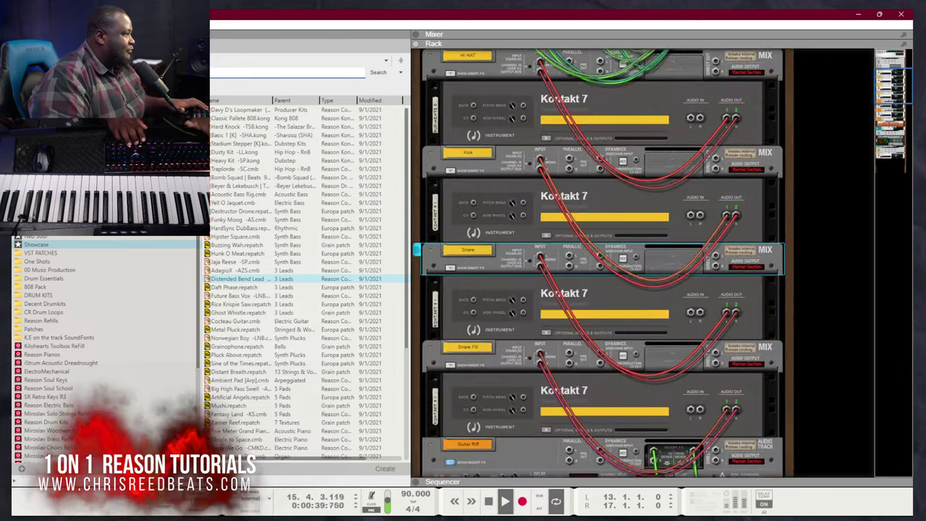
key("Tab")
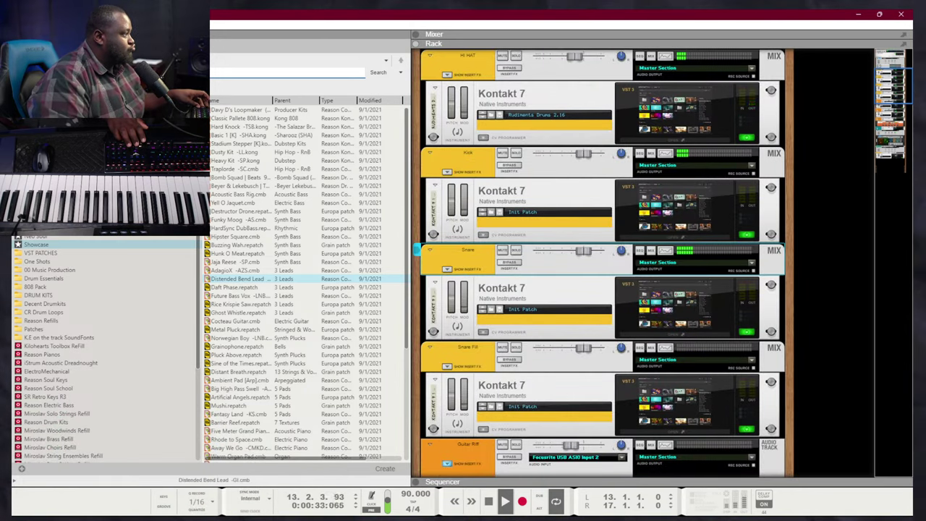
key("F3")
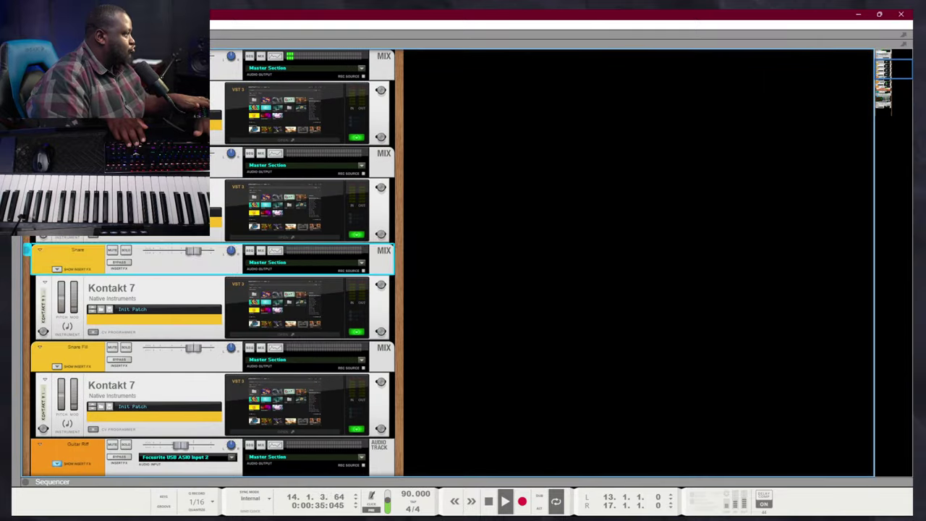
Step down the rack and back to the Snare channel, and show the effect devices in the browser
key("Down")
key("Down")
key("Up")
key("Up")
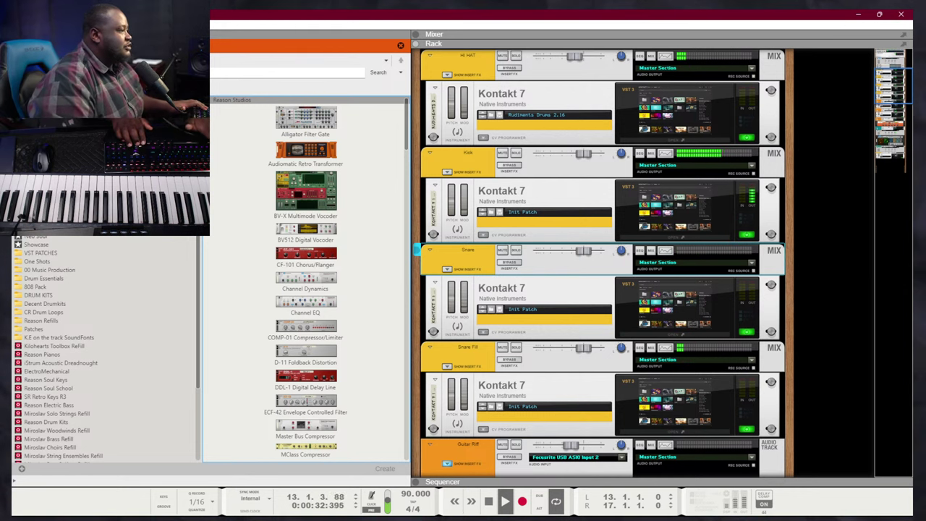
key("Tab")
key("Tab")
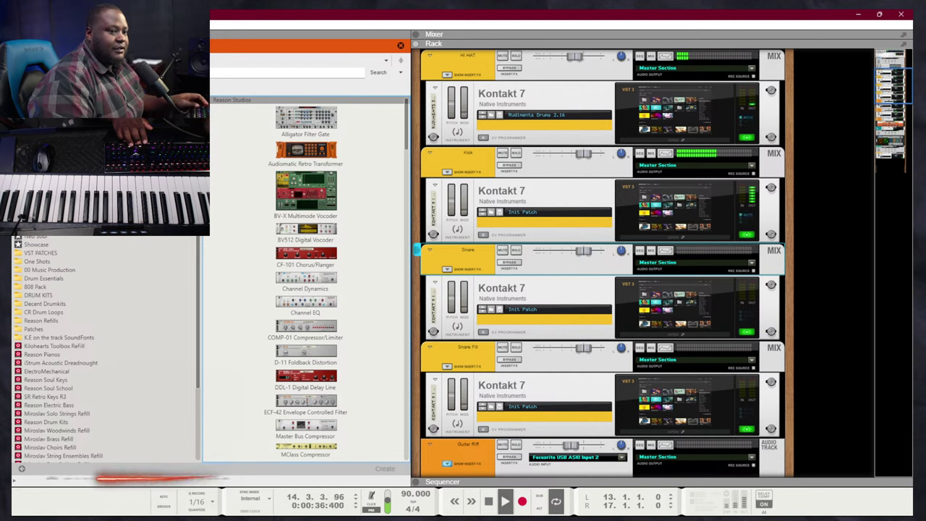
Step through the Reason Studios effects to MClass Compressor and add it to the Snare channel's inserts
key("Down")
key("Down")
key("Down")
key("Down")
key("Down")
key("Down")
key("Down")
key("Down")
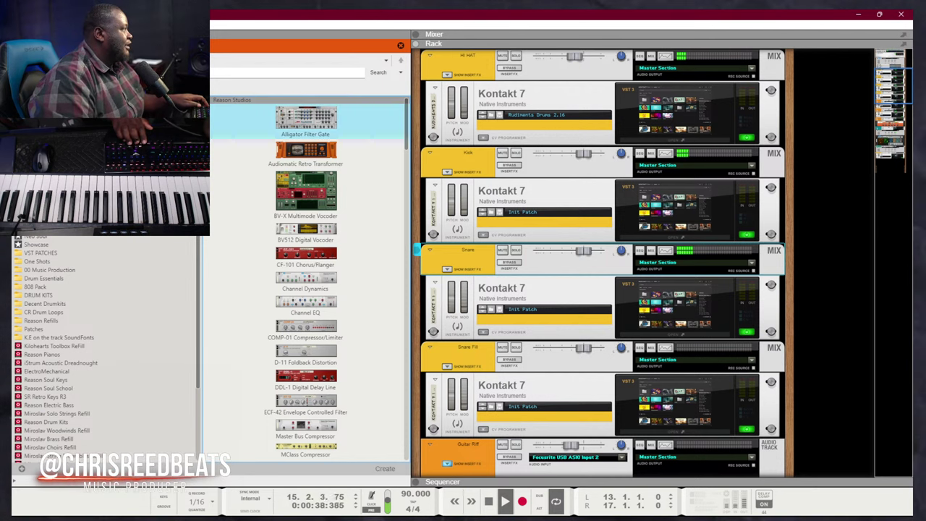
key("Down")
key("Down")
key("Down")
key("Down")
key("Down")
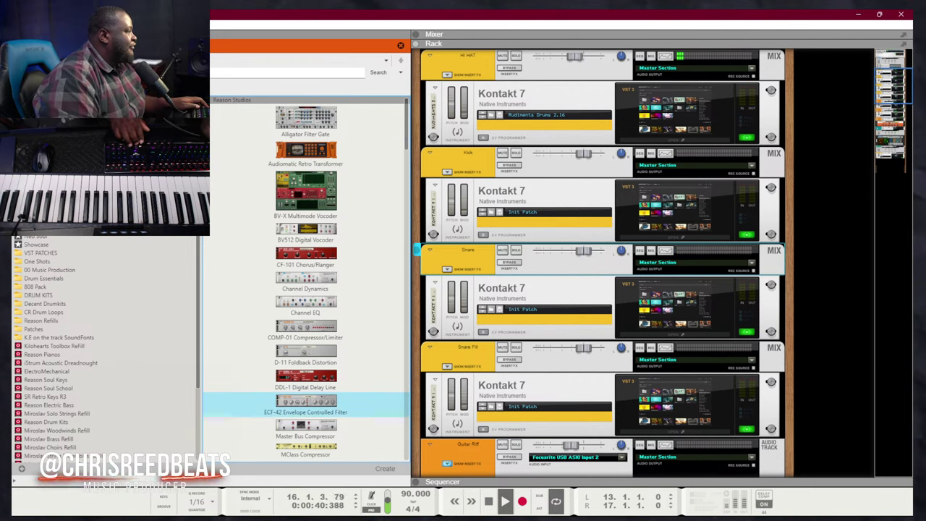
key("Return")
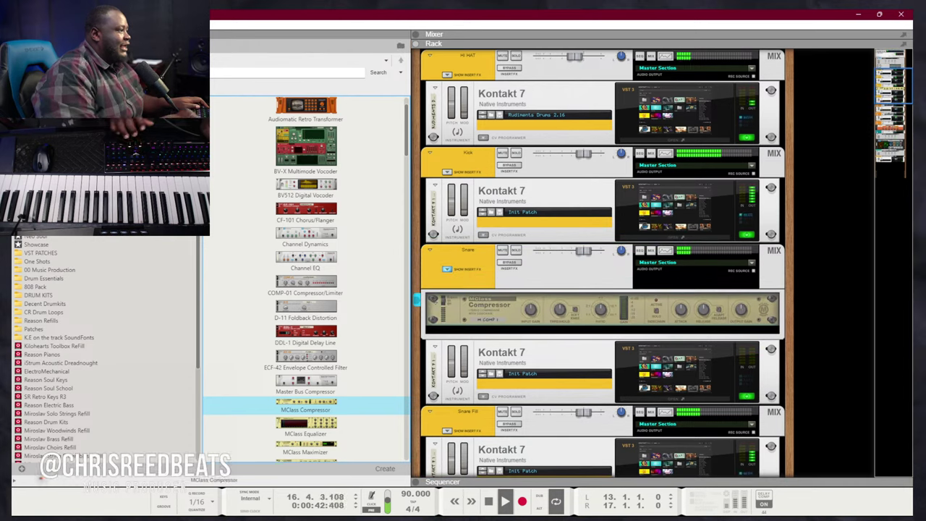
Move the browser selection to Master Bus Compressor and flip the rack to inspect the new compressor's cabling
key("Up")
key("Tab")
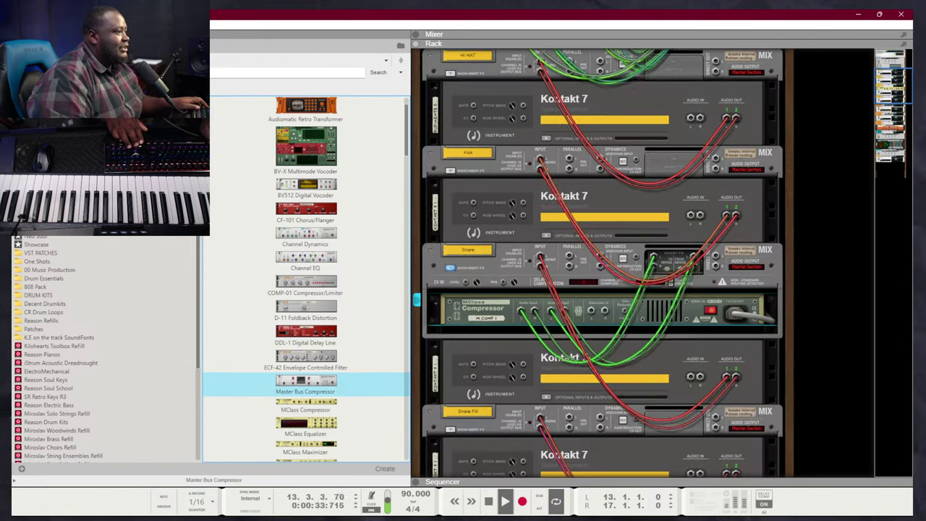
key("Tab")
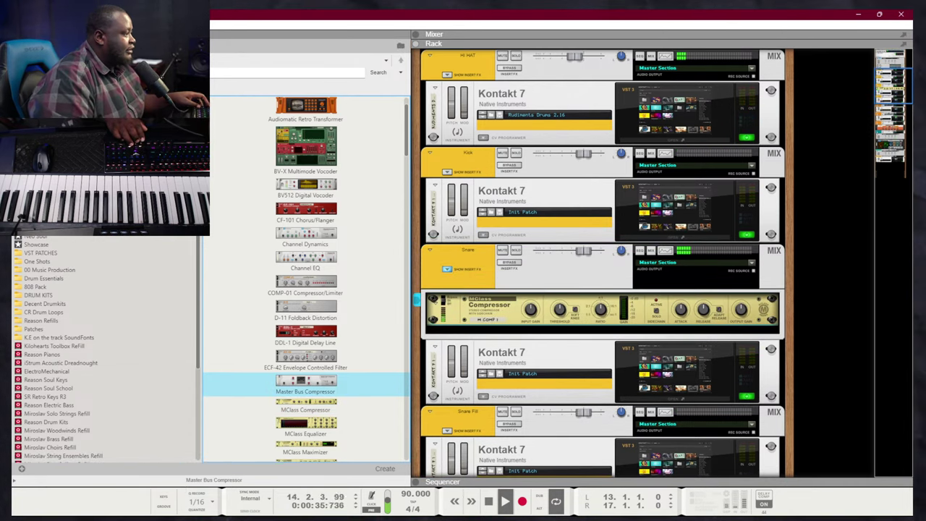
Close the browser, select the Snare channel, and flip the rack to the rear and back to the front
key("F3")
key("Up")
key("Down")
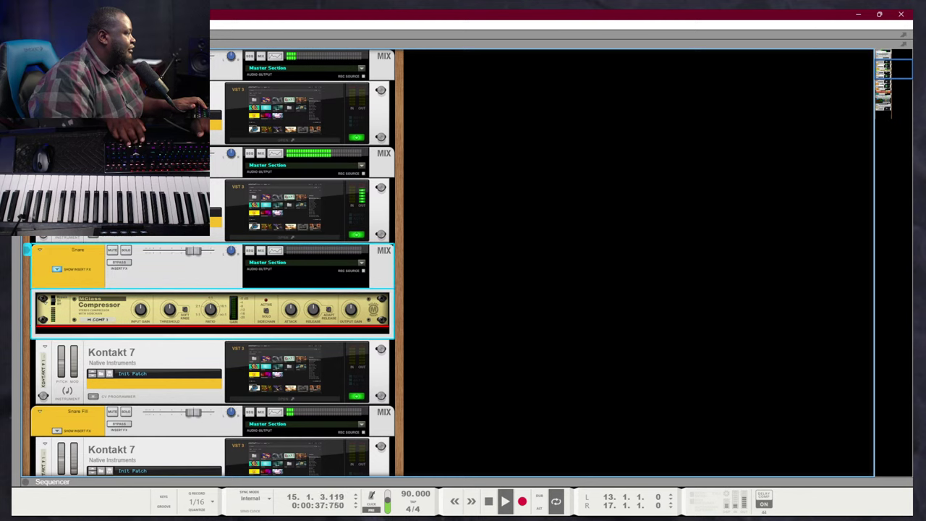
key("space")
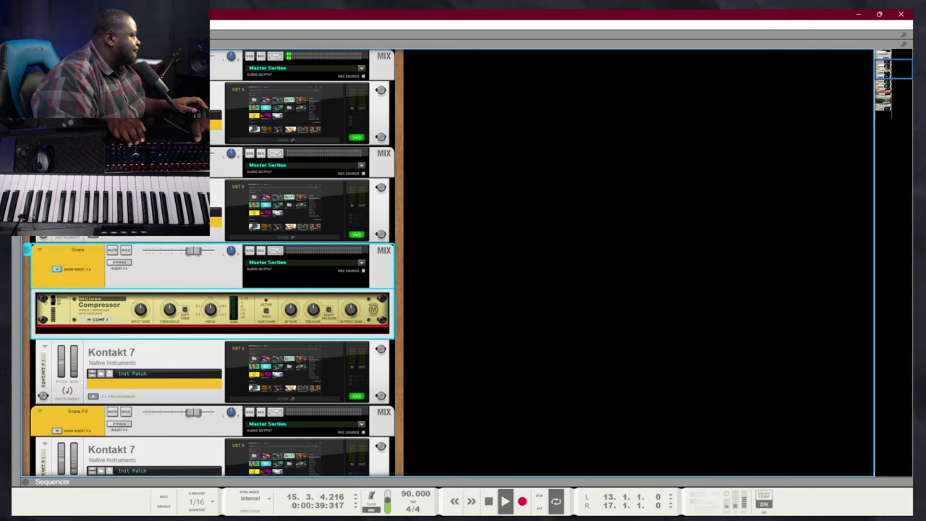
key("Tab")
key("Tab")
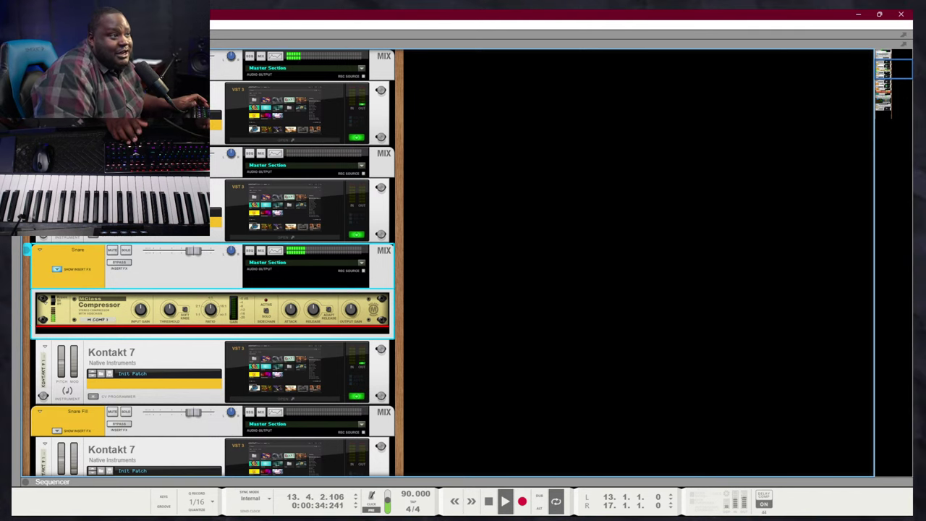
Step the rack selection down to the Snare's Kontakt 7 device and back up to the Snare channel
key("Down")
key("Down")
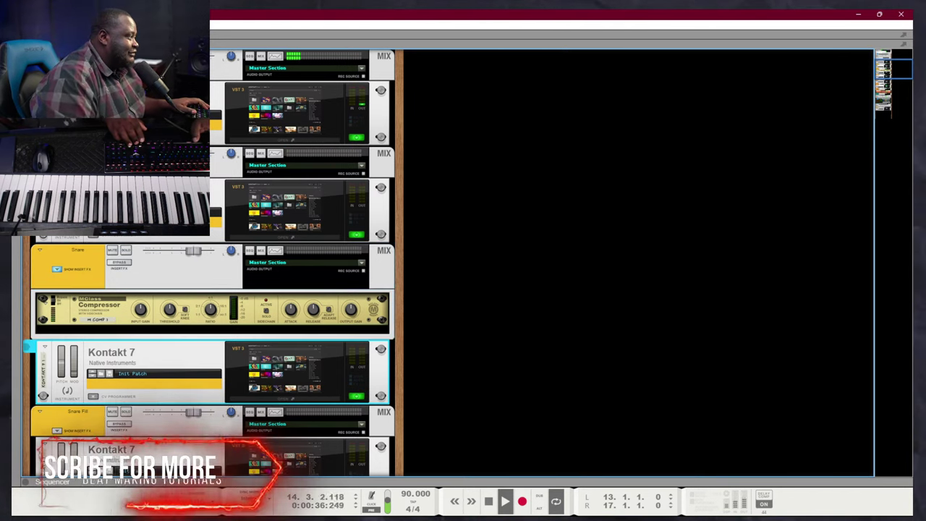
key("Up")
key("Down")
key("Up")
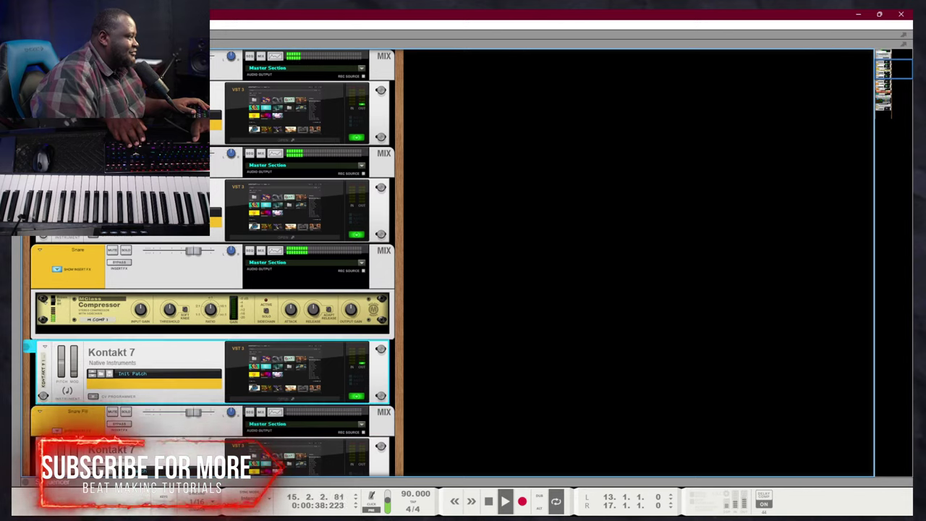
key("Up")
Reopen the browser and browse down the effects list past the Reason Studios devices to Arturia's Filter MS-20
key("F3")
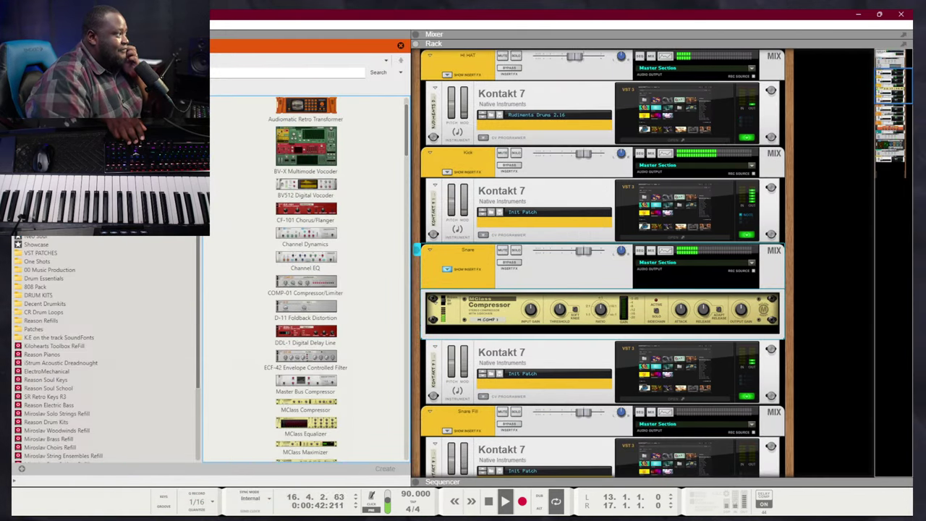
key("Down")
key("Down")
key("Down")
key("Down")
key("Down")
key("Down")
key("Down")
key("Down")
key("Down")
key("Down")
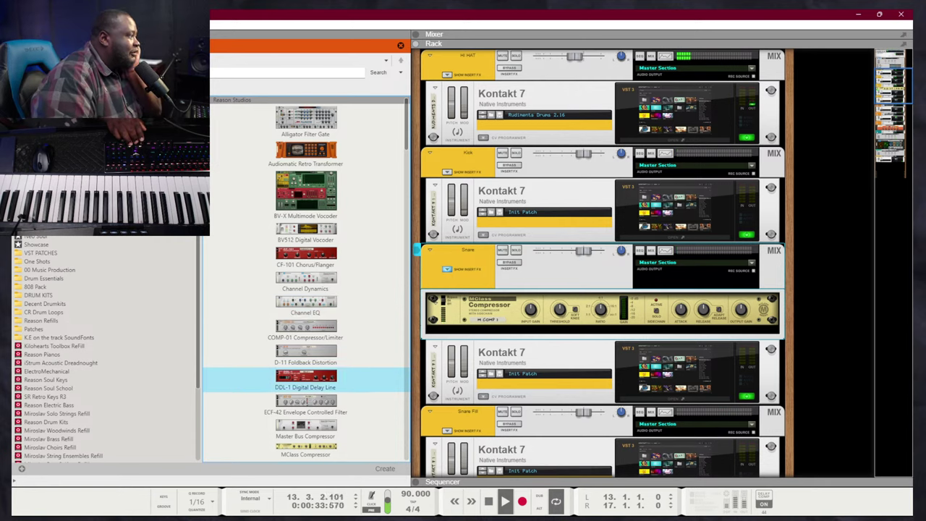
key("Down")
key("Down")
key("Down")
key("Down")
key("Down")
key("Down")
key("Down")
key("Down")
key("Down")
key("Down")
key("Down")
key("Down")
key("Down")
key("Down")
key("Down")
key("Down")
key("Down")
key("Down")
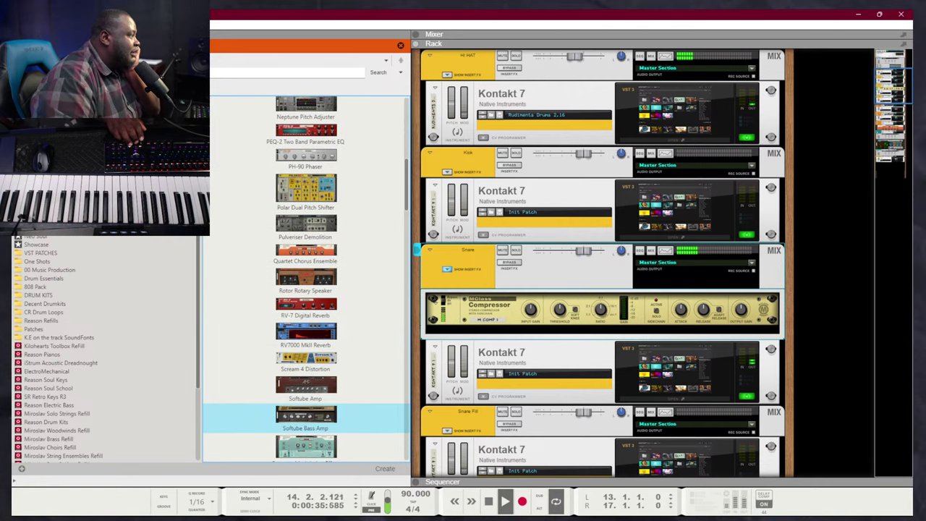
key("Down")
key("Down")
key("Down")
key("Down")
key("Down")
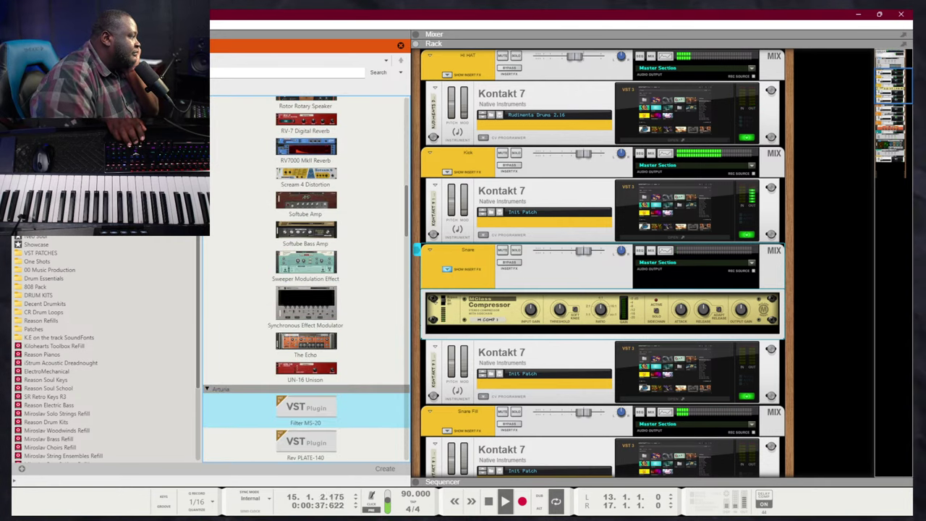
Browse back up the effects list to MClass Maximizer and add it after the Snare channel's MClass Compressor
key("Up")
key("Up")
key("Up")
key("Up")
key("Up")
key("Up")
key("Up")
key("Up")
key("Up")
key("Up")
key("Up")
key("Up")
key("Up")
key("Up")
key("Up")
key("Up")
key("Up")
key("Up")
key("Up")
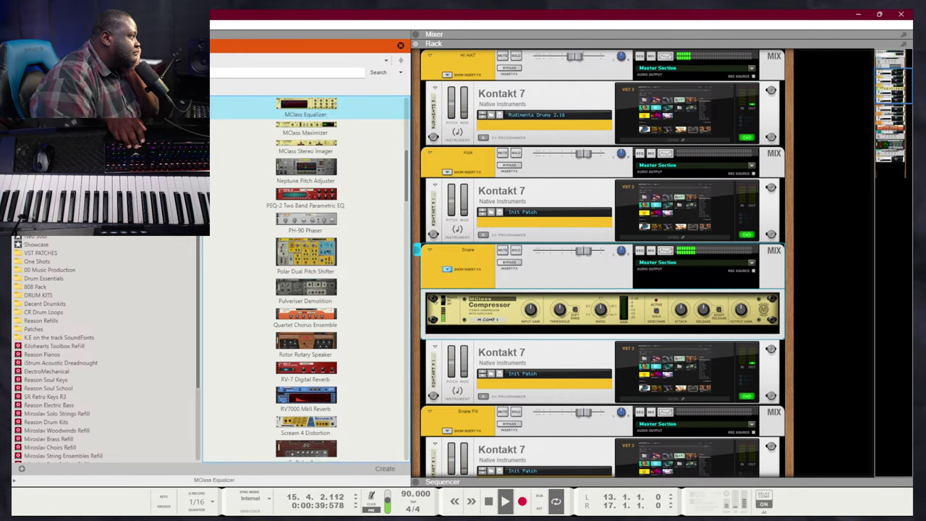
key("Up")
key("Up")
key("Up")
key("Up")
key("Up")
key("Up")
key("Up")
key("Up")
key("Down")
key("Down")
key("Down")
key("Down")
key("Down")
key("Down")
key("Down")
key("Down")
key("Down")
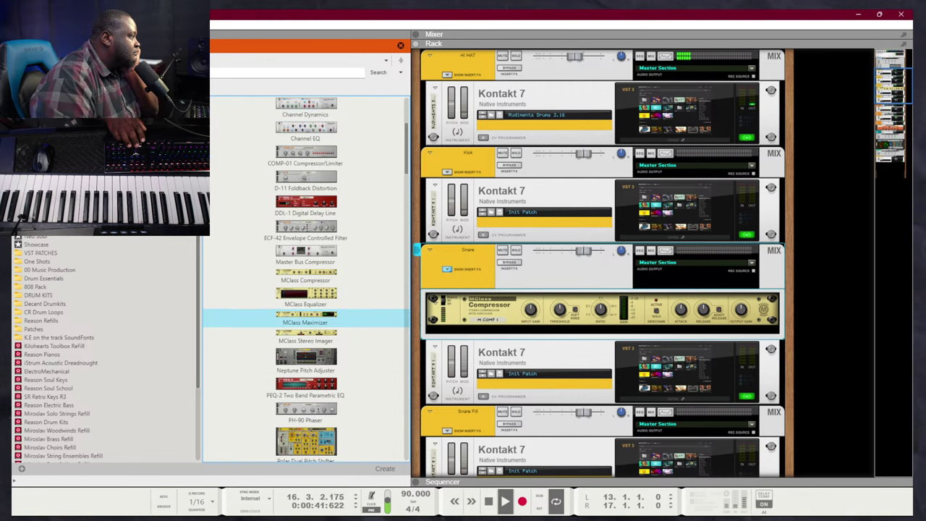
key("Return")
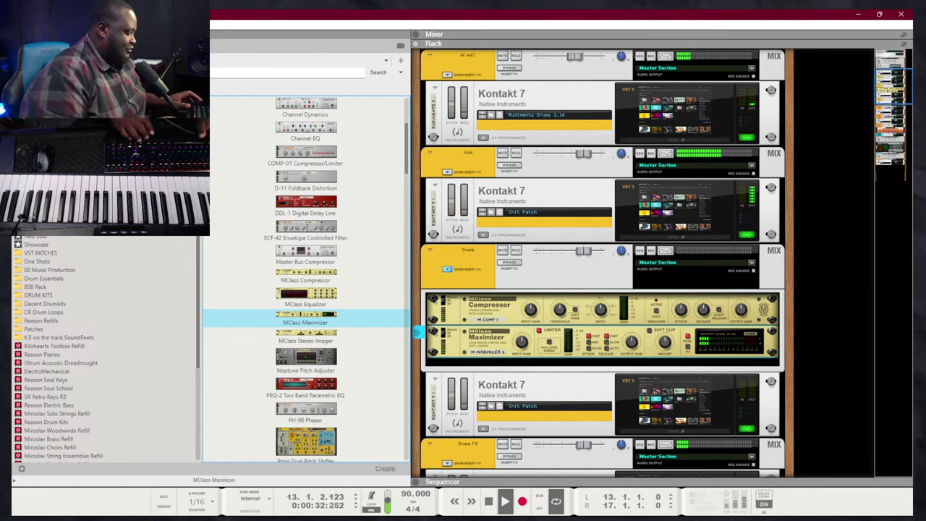
Close the browser, return the selection to the Snare channel, and flip the rack to view both sides
key("F3")
key("Up")
key("Up")
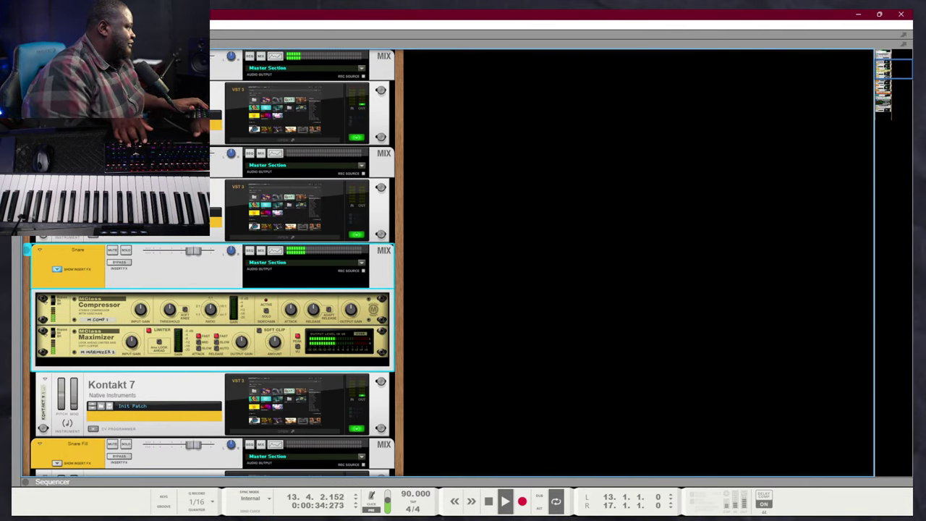
key("Down")
key("Up")
key("Tab")
key("Tab")
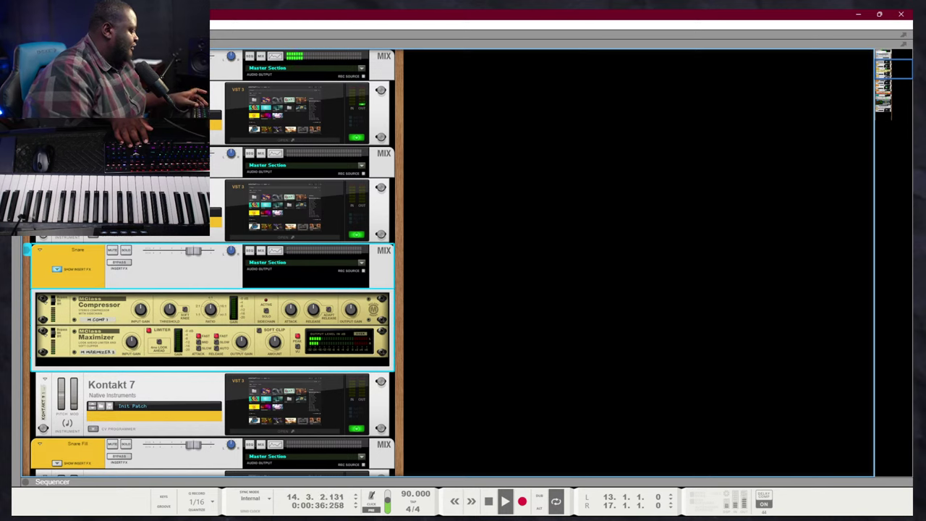
Step the selection between the MClass Compressor and the Snare channel, ending on the Snare channel
key("Down")
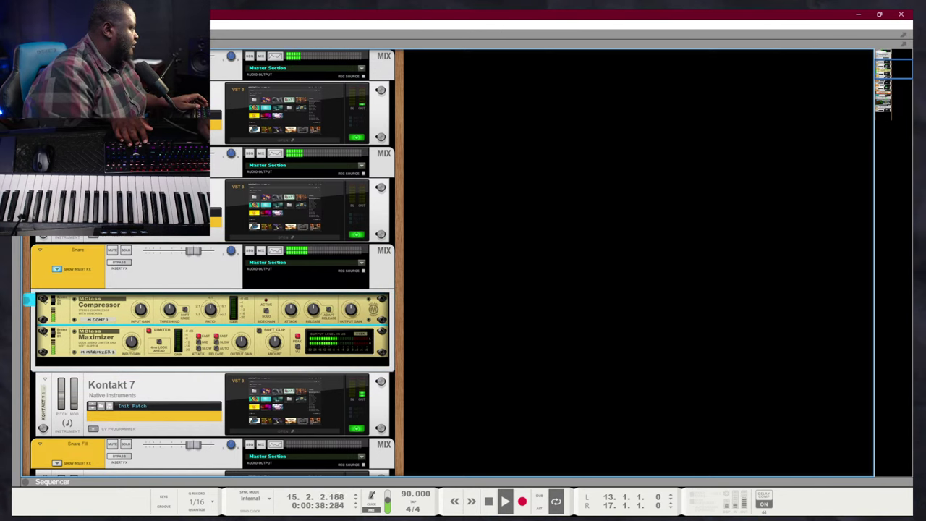
key("Up")
key("Up")
key("Down")
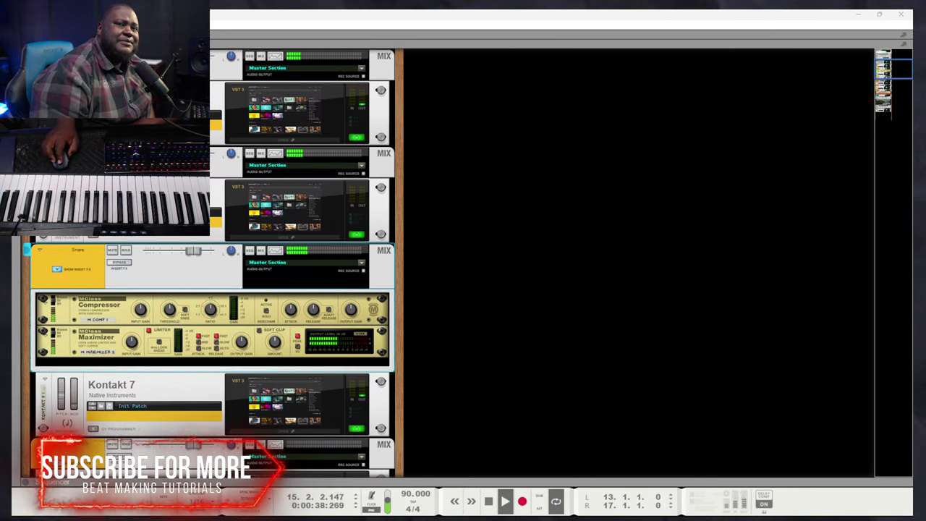
Switch to the sequencer, stop playback, and start it again from bar 5
left_click(543, 184)
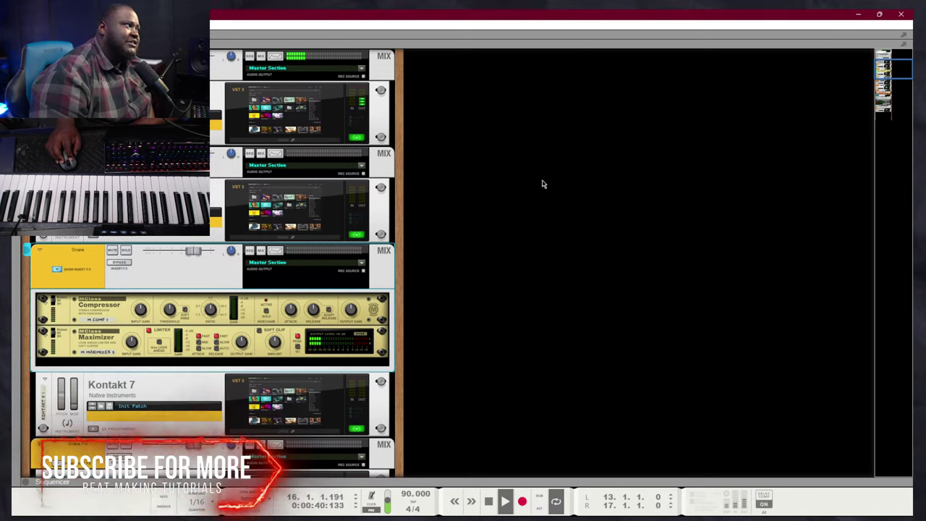
key("F7")
key("space")
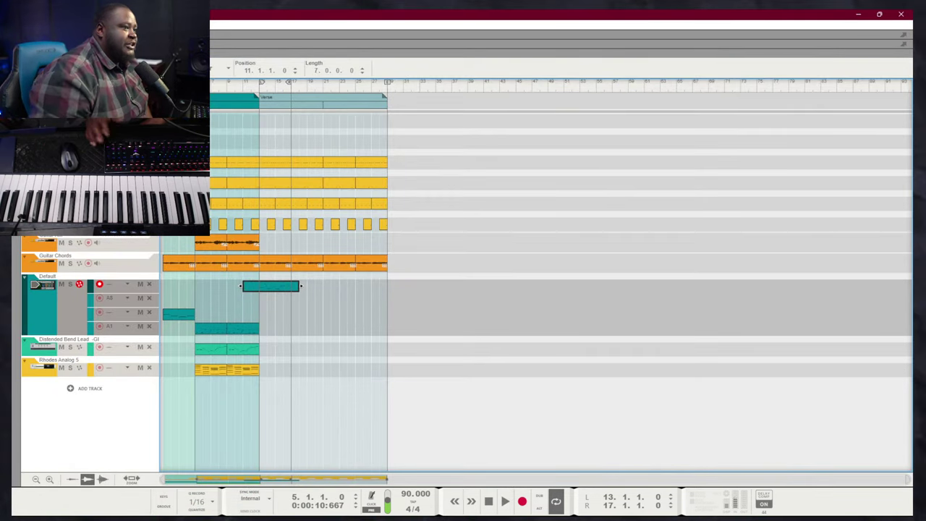
key("space")
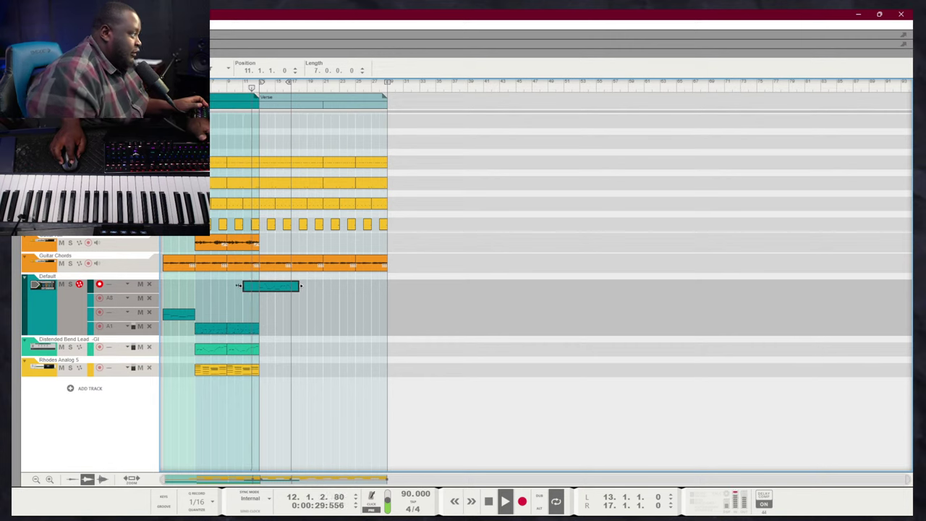
Trim the new clip on the Default track's uppermost lane to four bars from bar 13 and move it to bar 21
left_click_drag(239, 285, 260, 288)
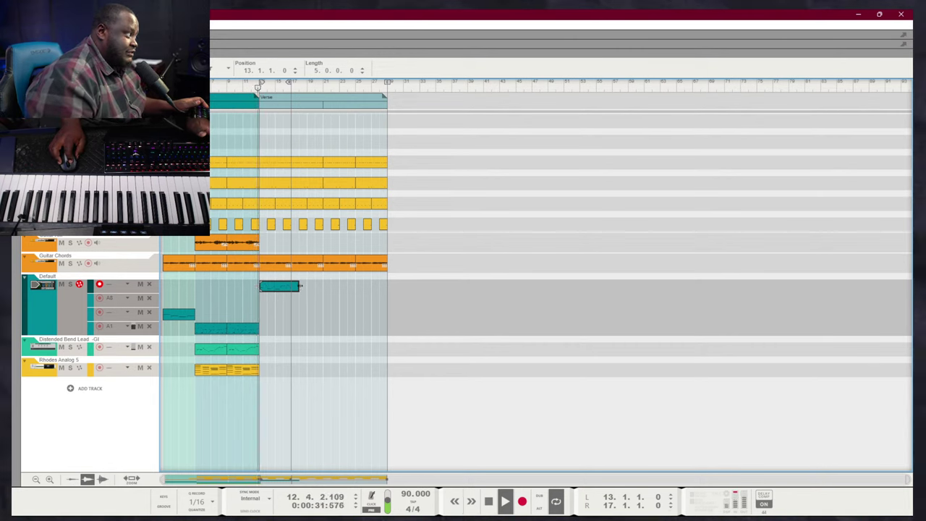
left_click(304, 335)
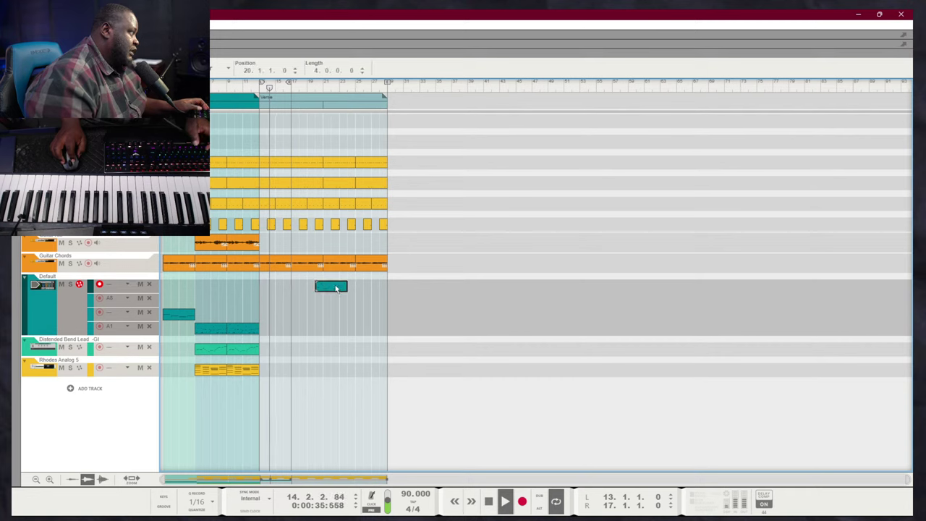
left_click_drag(335, 288, 343, 289)
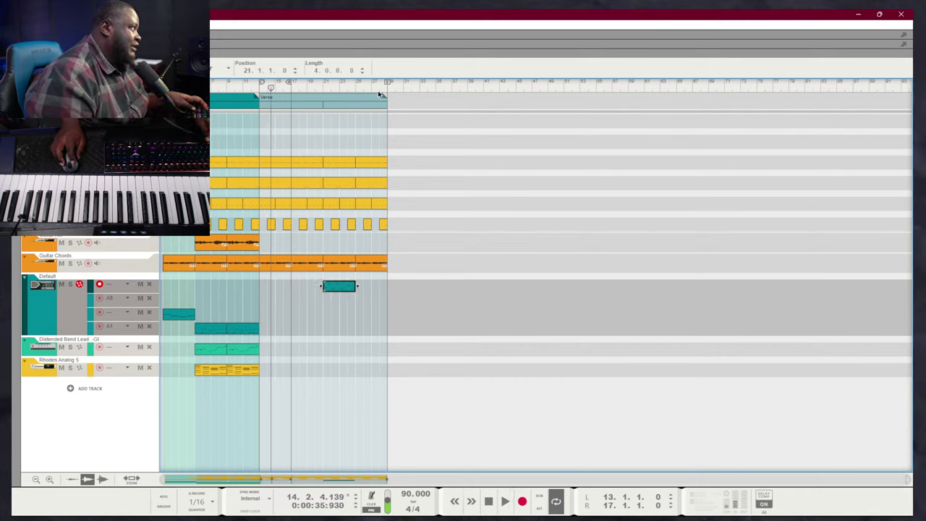
Duplicate the four-bar clip to bar 25 and set the loop to span bars 5 to 29
left_click_drag(347, 289, 346, 288)
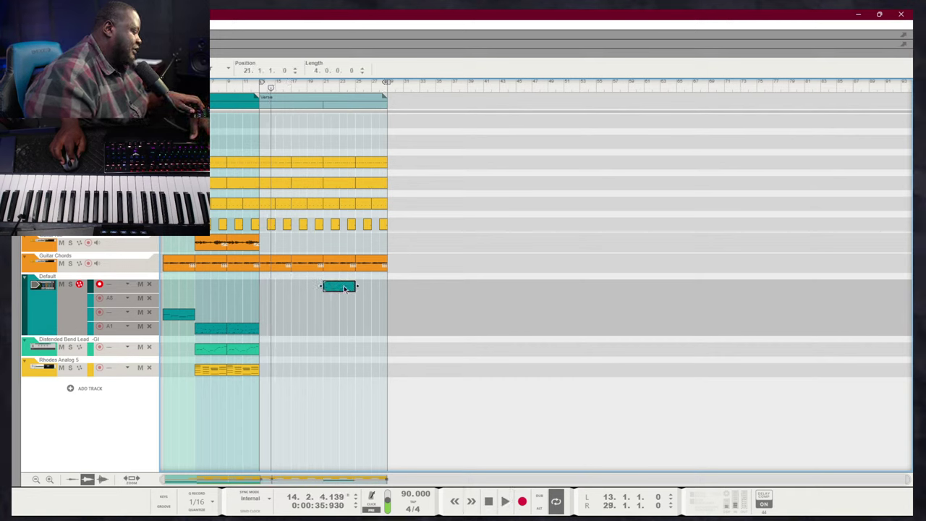
key("ctrl+d")
left_click_drag(261, 82, 202, 83)
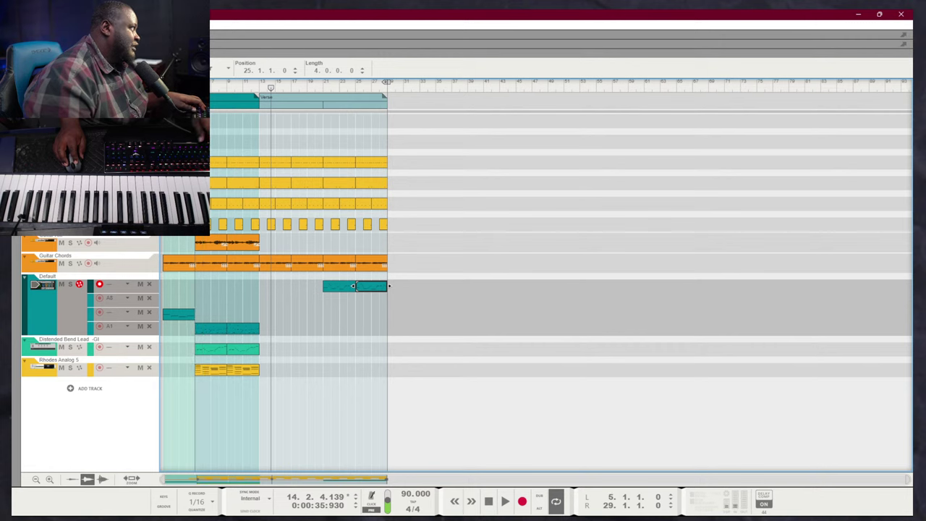
Play from the loop start at bar 5 and open the Distended Bend Lead's first clip for note editing
key("KP_0")
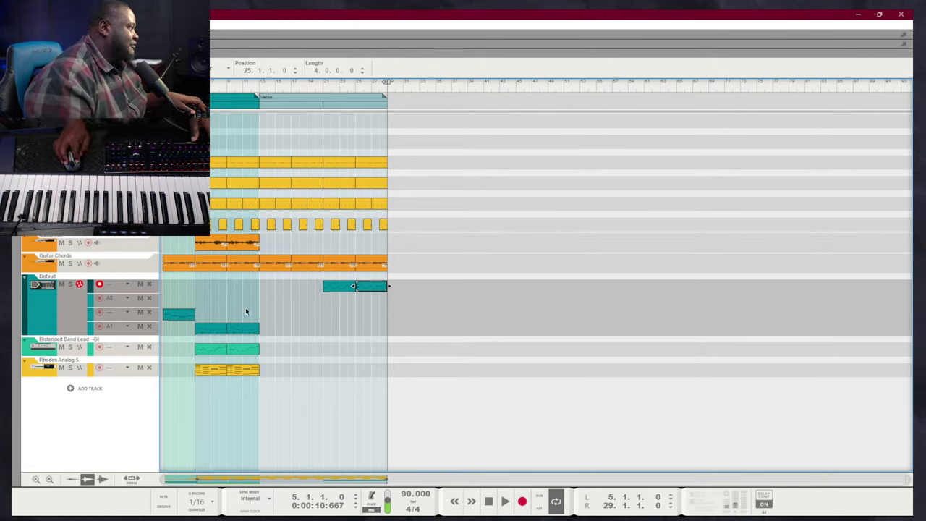
key("space")
left_click_drag(280, 355, 202, 355)
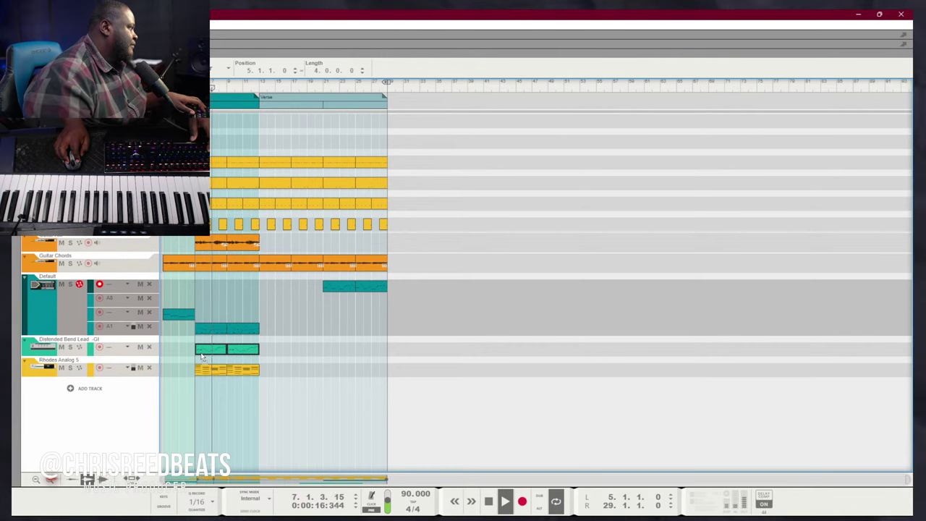
double_click(203, 355)
key("space")
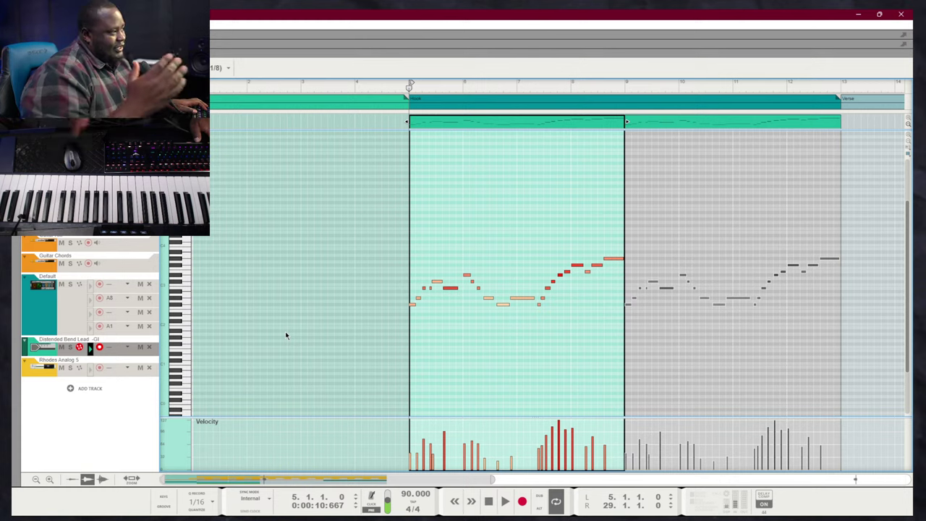
Play the lead clip and delete its middle group of notes between bar 6 and the run before bar 8
key("space")
left_click_drag(458, 319, 512, 251)
key("Delete")
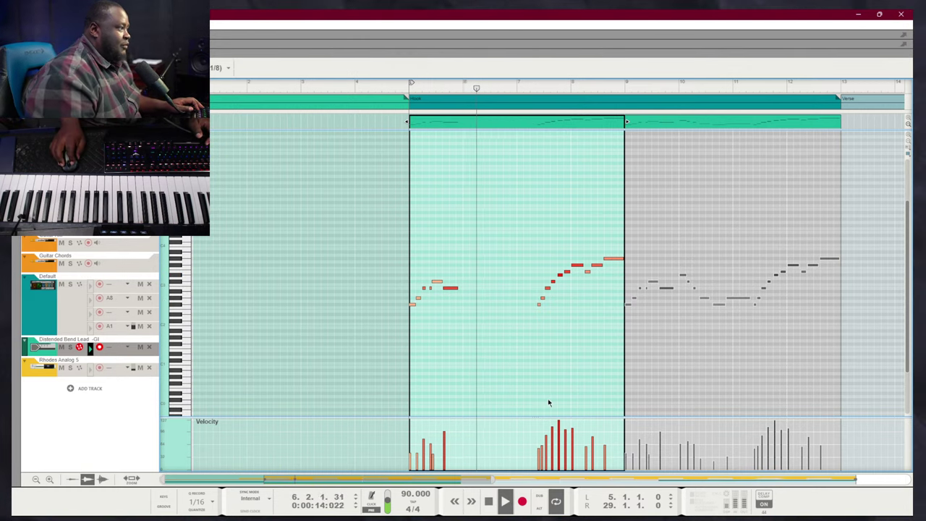
Delete the lead clip's closing notes that follow the first note of bar 8, and play that passage back
left_click_drag(643, 325, 587, 232)
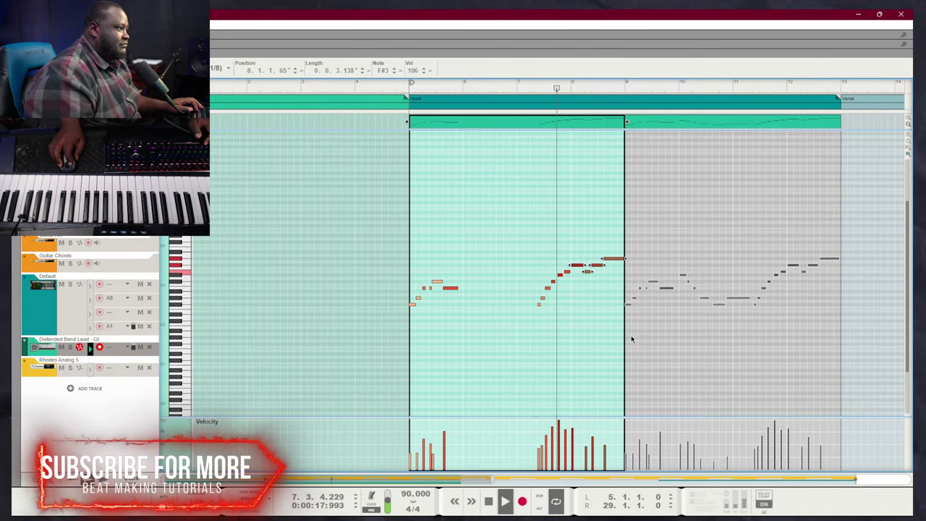
left_click_drag(665, 361, 617, 264)
key("Delete")
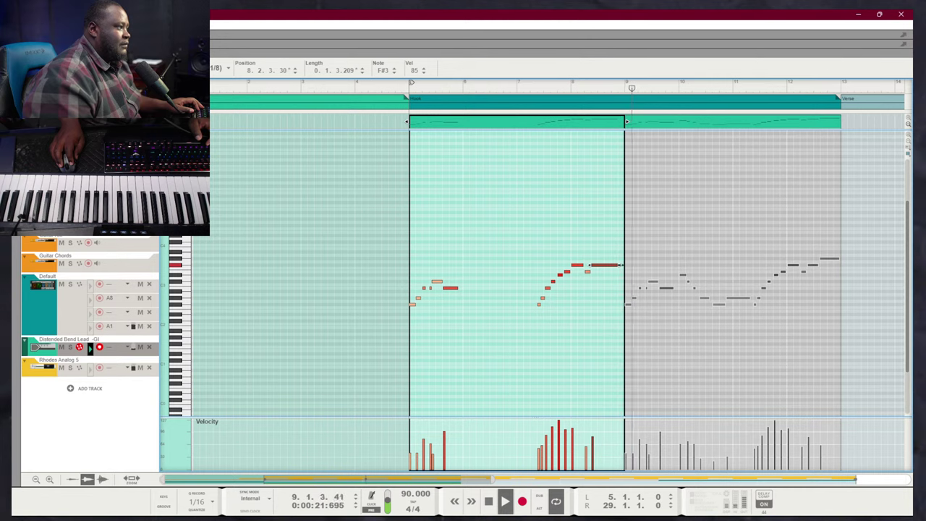
left_click(611, 288)
key("Delete")
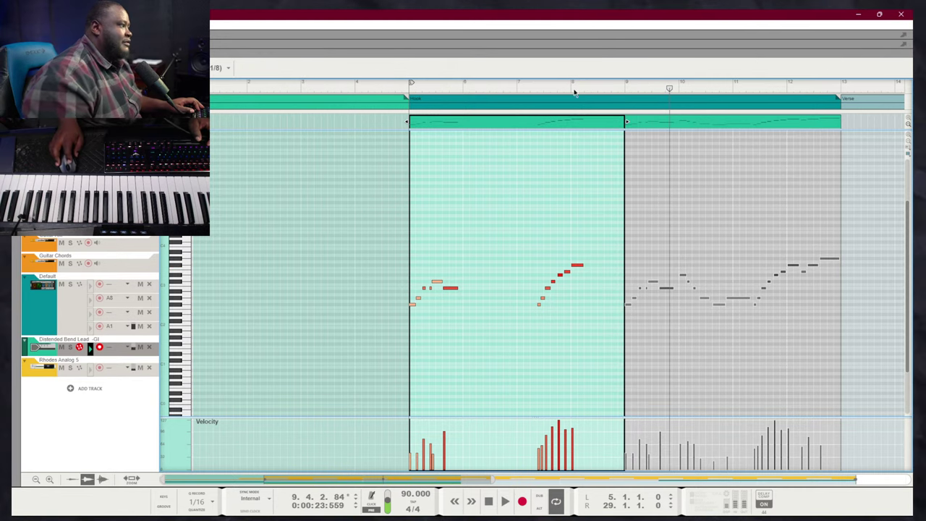
left_click(543, 89)
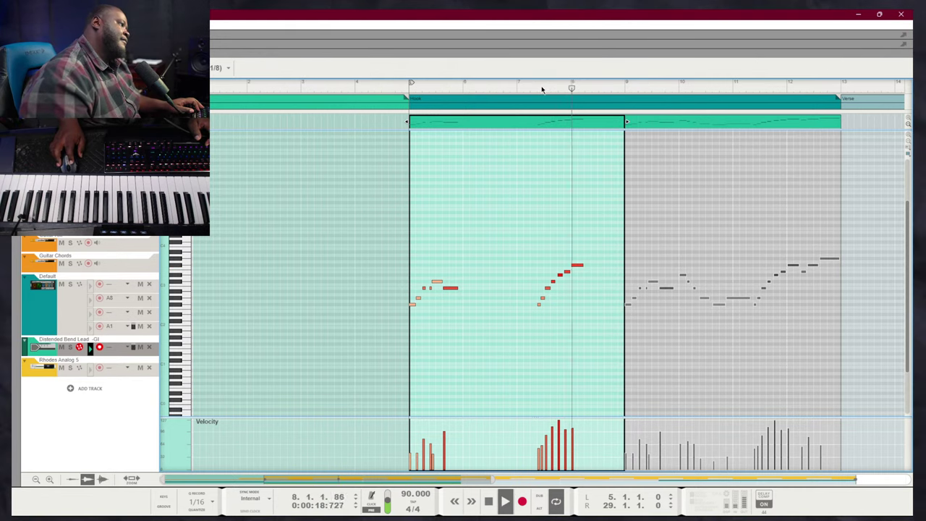
Leave note editing, replace the lead's second clip at bar 9 with a duplicate of the edited one, and stop playback
key("Escape")
left_click_drag(281, 356, 249, 348)
key("Delete")
key("space")
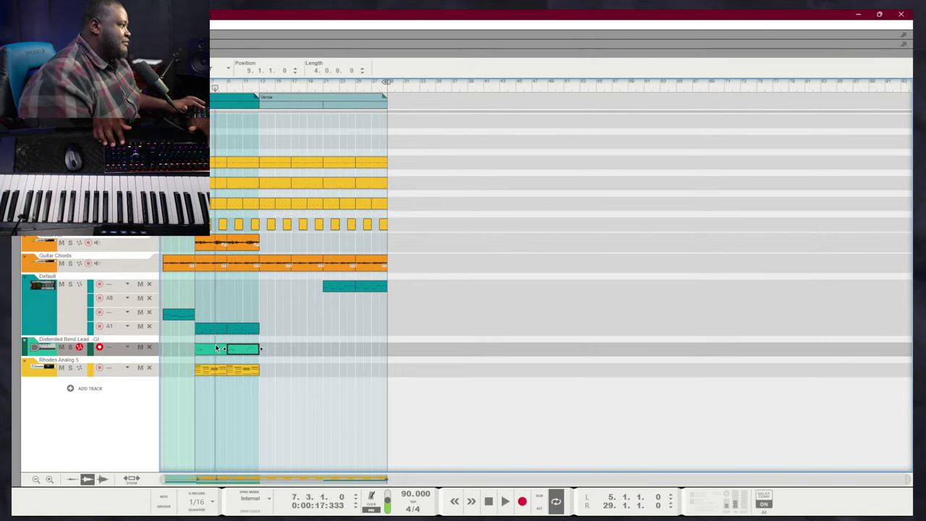
Restart playback from bar 5, move the Default track's two verse clips to the A1 lane, and delete the emptied lane
key("KP_1")
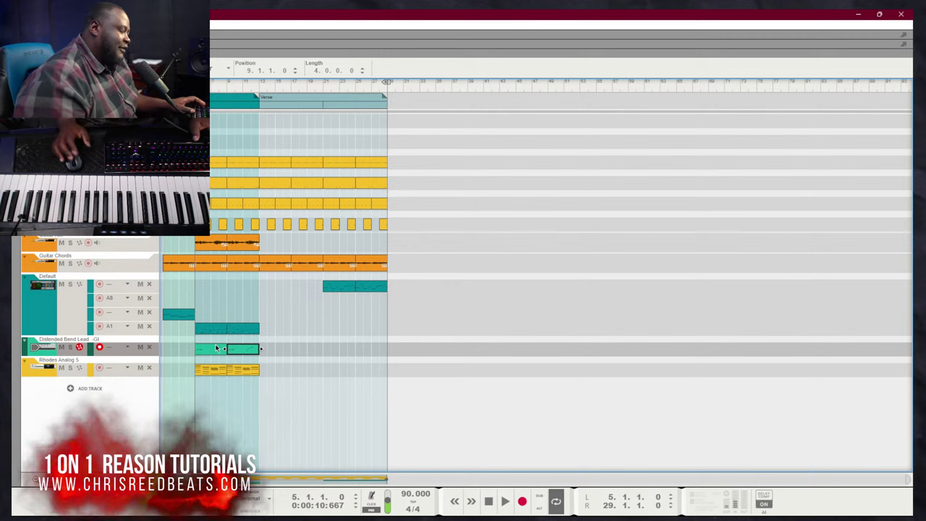
key("space")
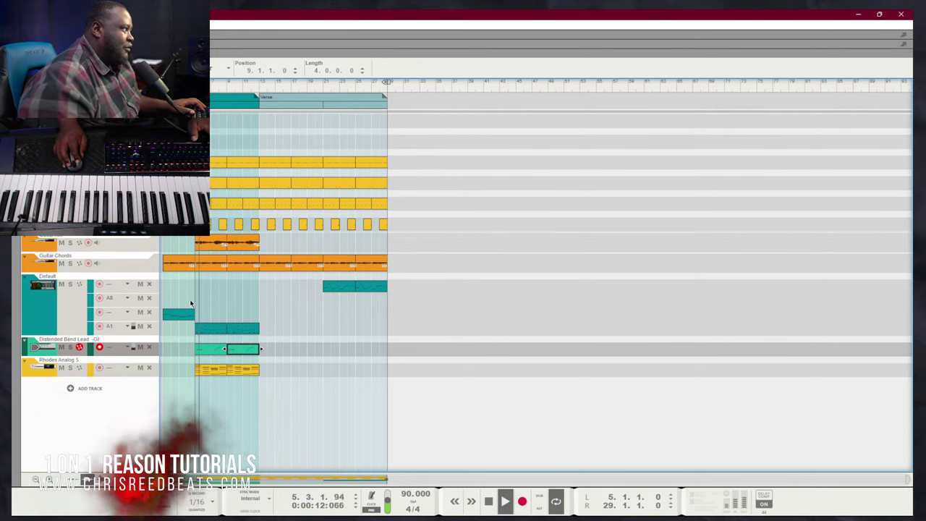
left_click_drag(387, 306, 337, 331)
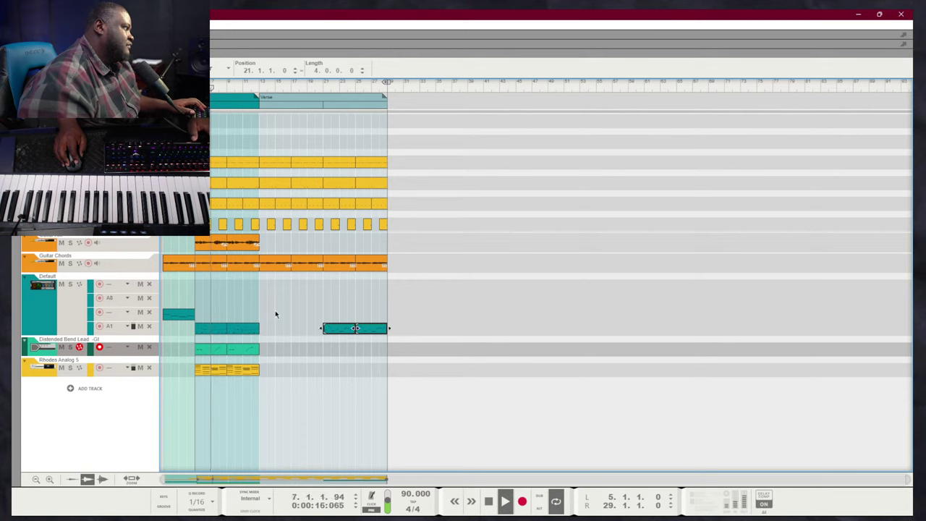
left_click(149, 284)
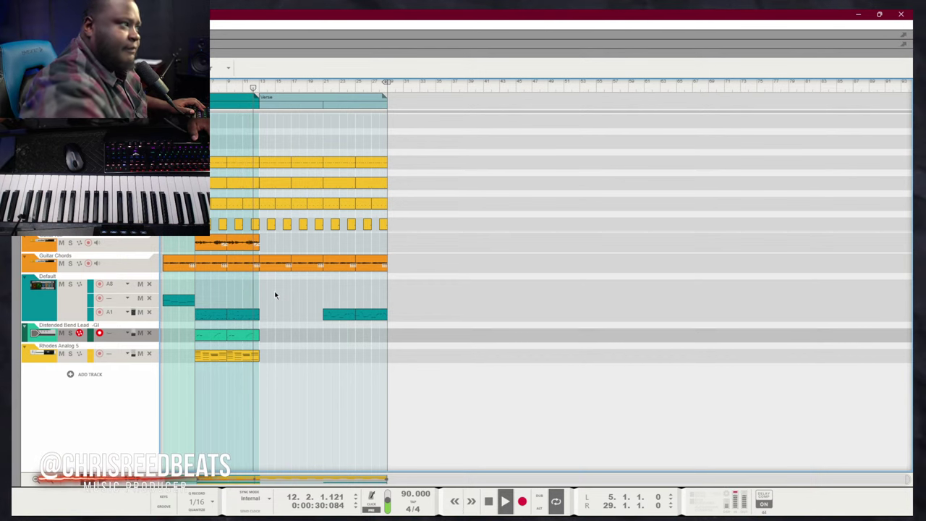
Set the Snare level to about -5.51 dB in the mixer and show the HI HAT channel's devices in the rack
key("F5")
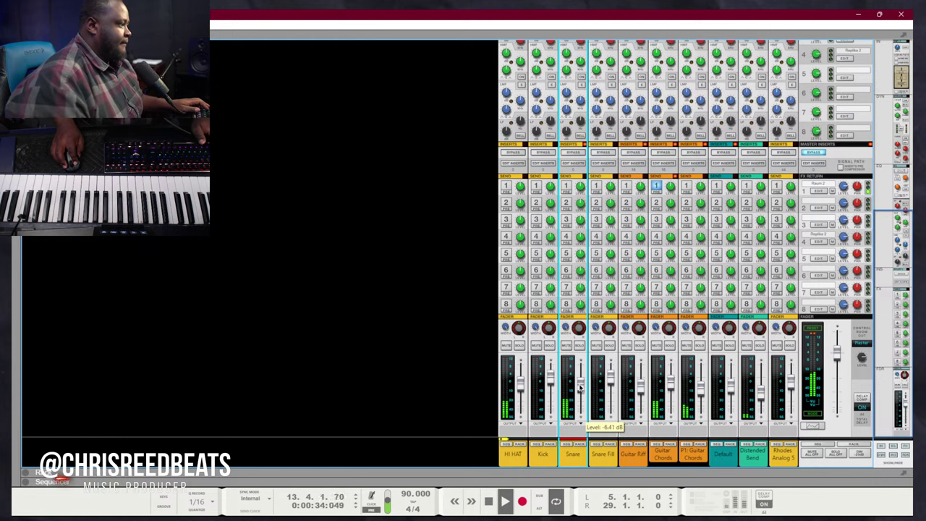
left_click_drag(579, 388, 579, 385)
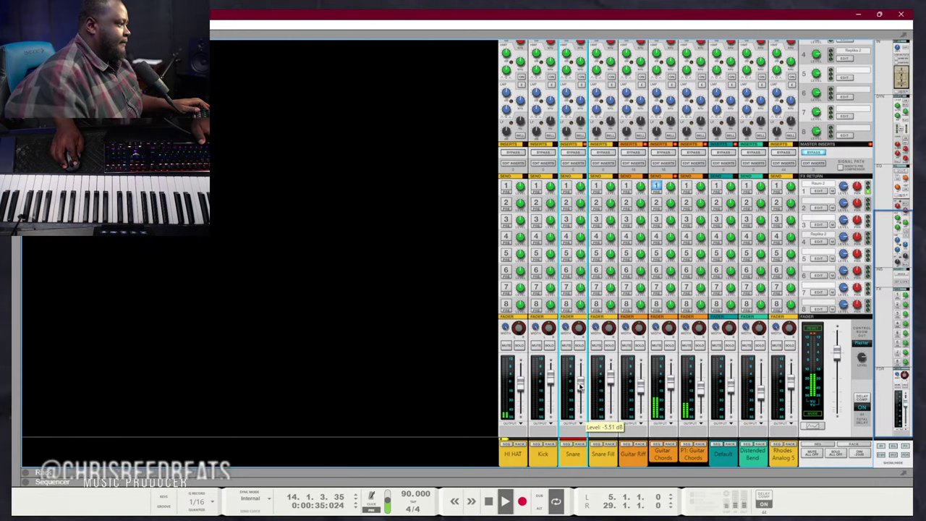
left_click(520, 387)
left_click(519, 445)
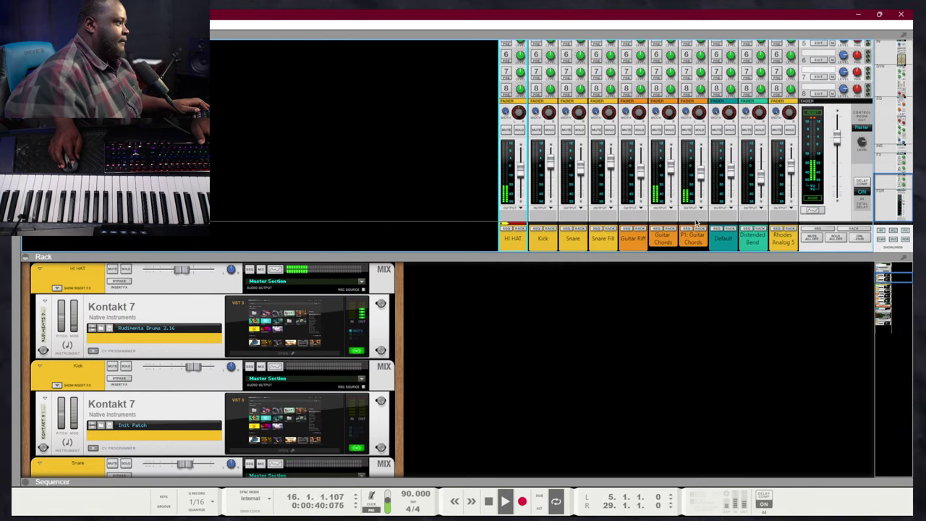
Check the Guitar Chords and P1: Guitar Chords channels and slightly raise the P1: Guitar Chords fader
left_click(658, 131)
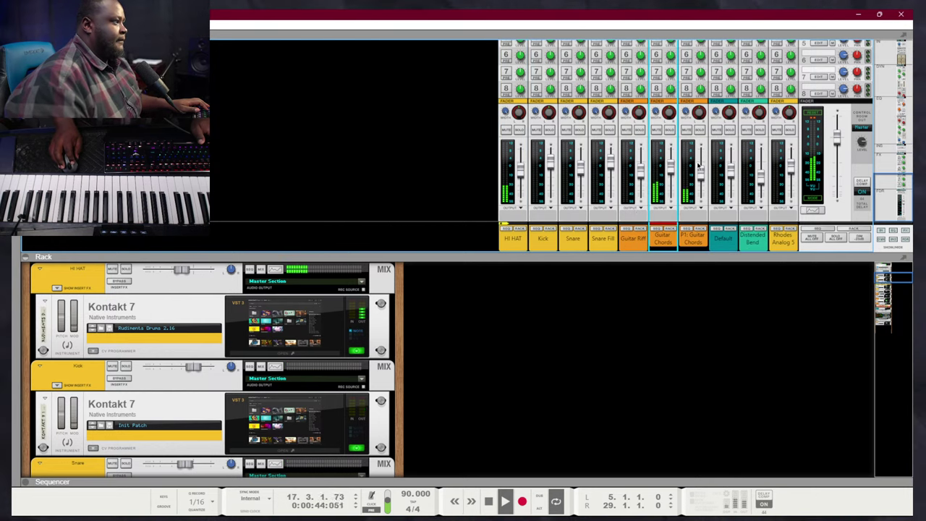
left_click(699, 129)
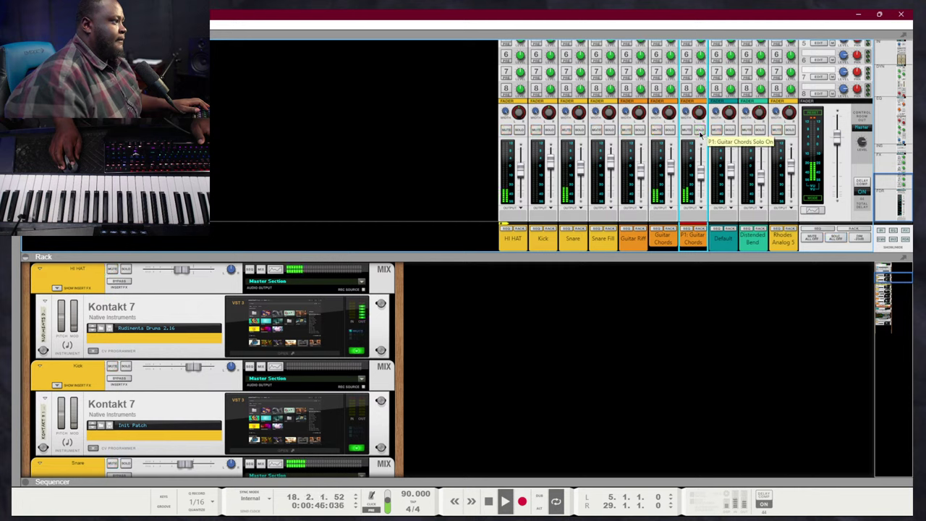
left_click_drag(700, 178, 700, 176)
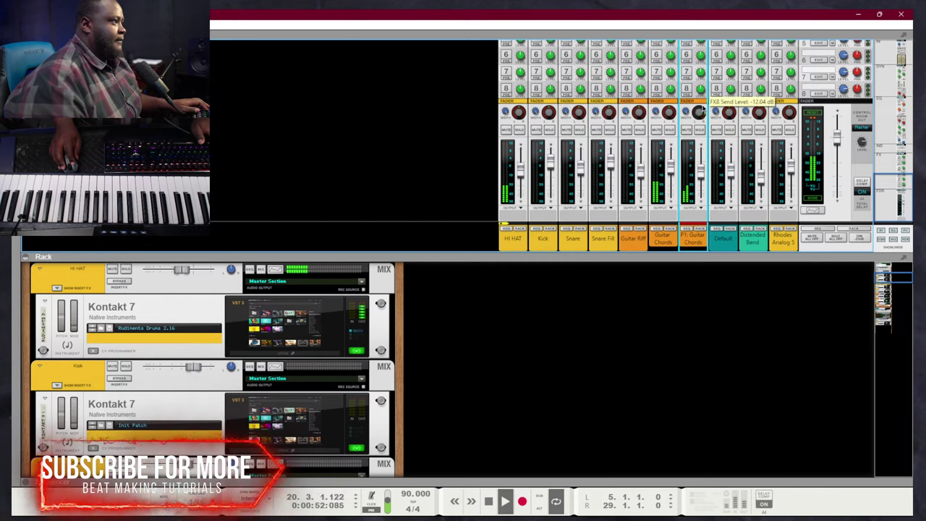
Look over the rack, return to the sequencer, and move the Default track's two verse clips to the A8 groove lane
key("F7")
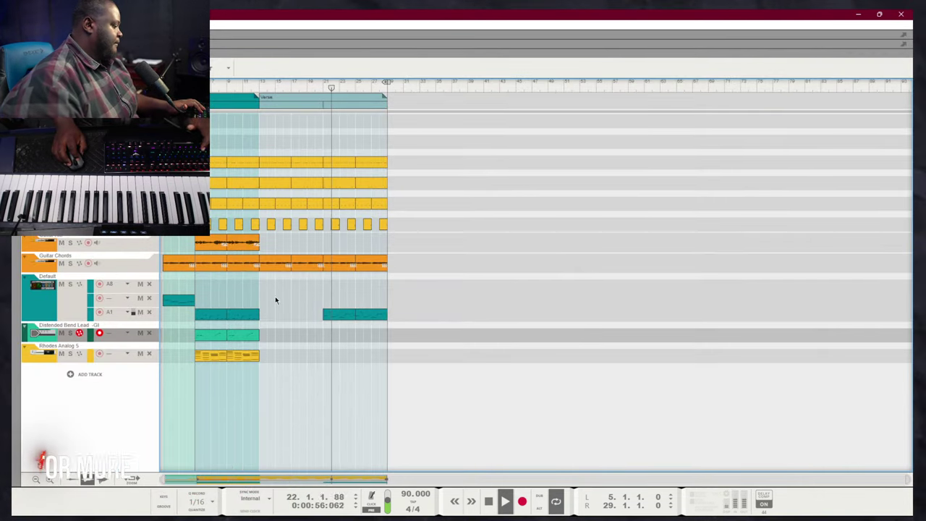
key("F6")
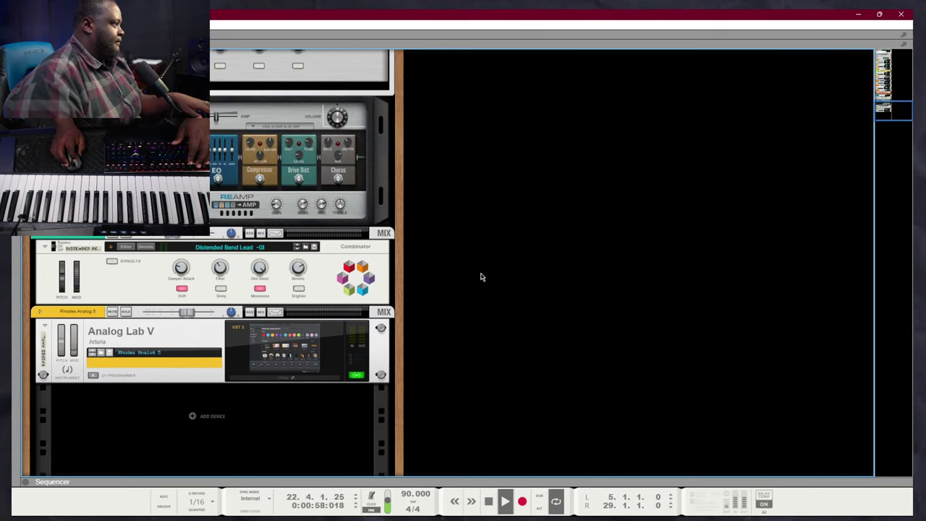
scroll(479, 277, "up", 1)
key("F7")
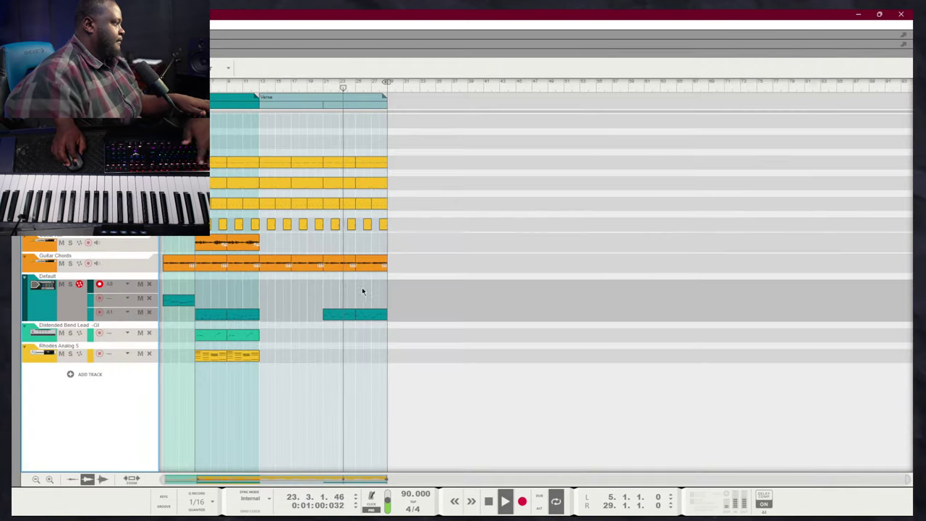
left_click_drag(341, 318, 341, 291)
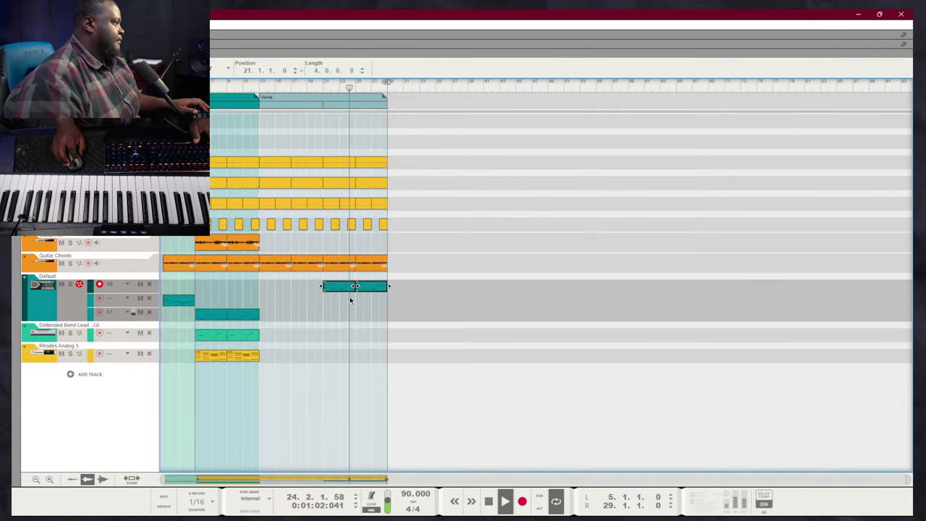
left_click(358, 316)
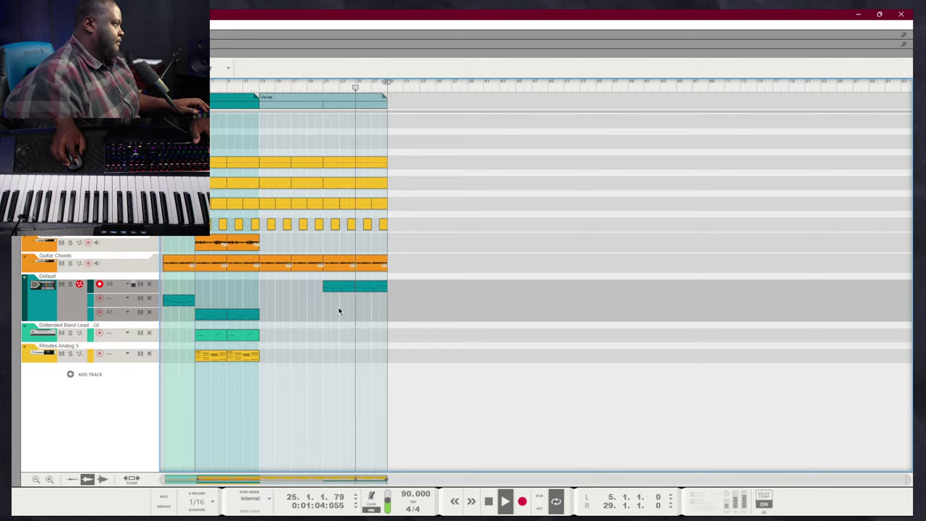
Load the 51% Shuffle groove into ReGroove Mixer channel A8 and close the ReGroove Mixer
left_click(165, 505)
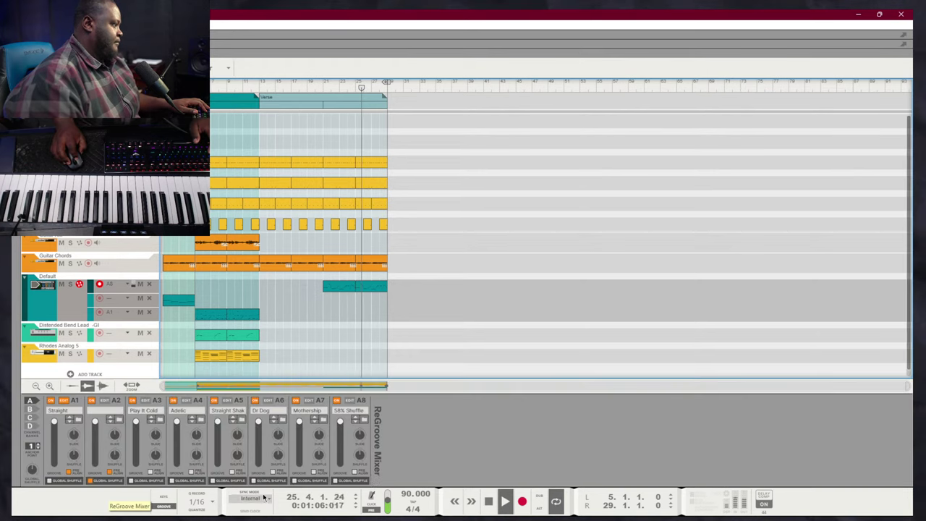
left_click(365, 421)
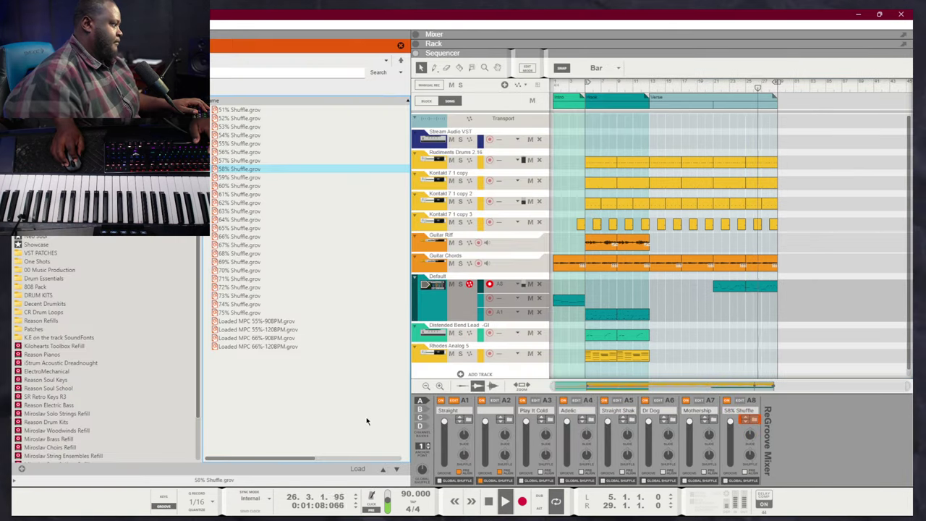
left_click(229, 112)
left_click_drag(344, 261, 745, 416)
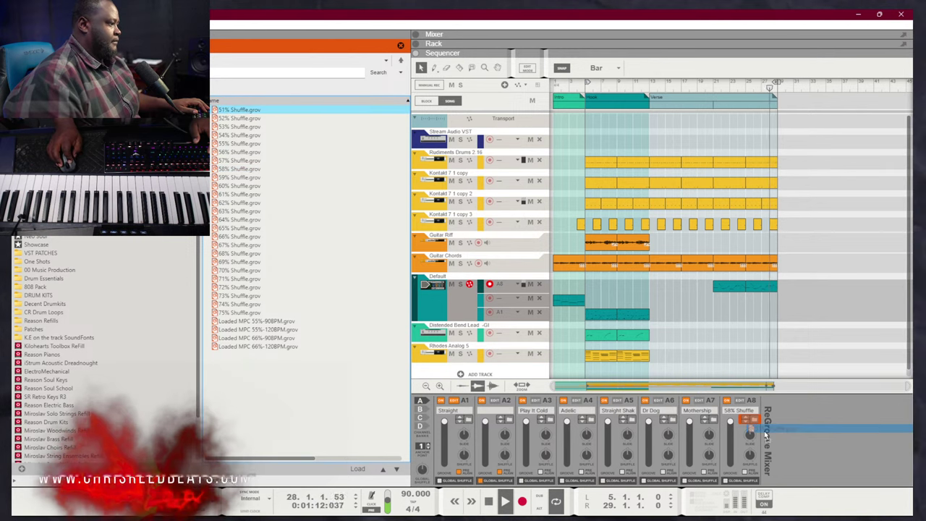
double_click(236, 112)
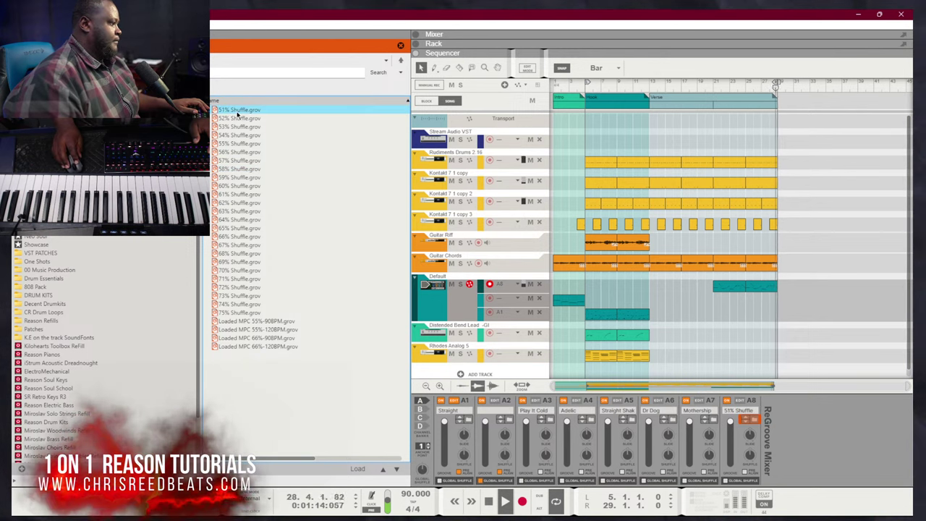
left_click(164, 506)
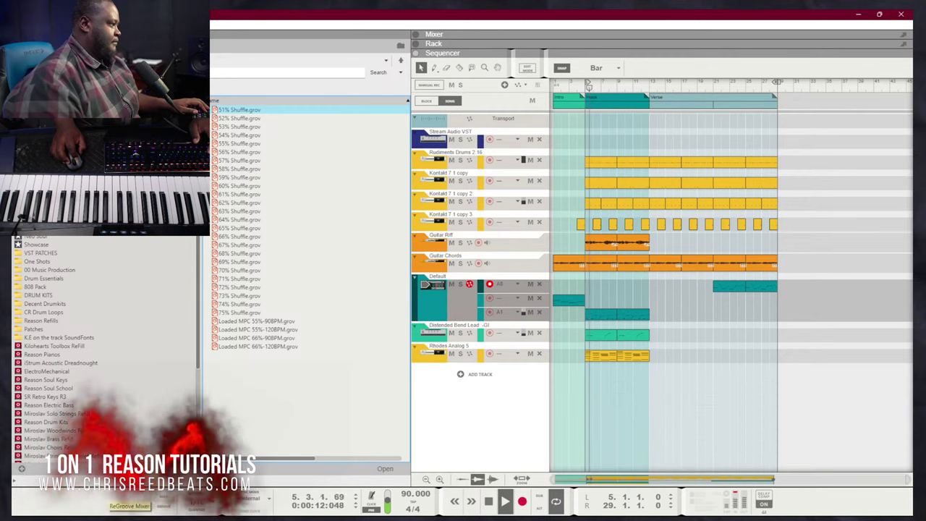
left_click(705, 303)
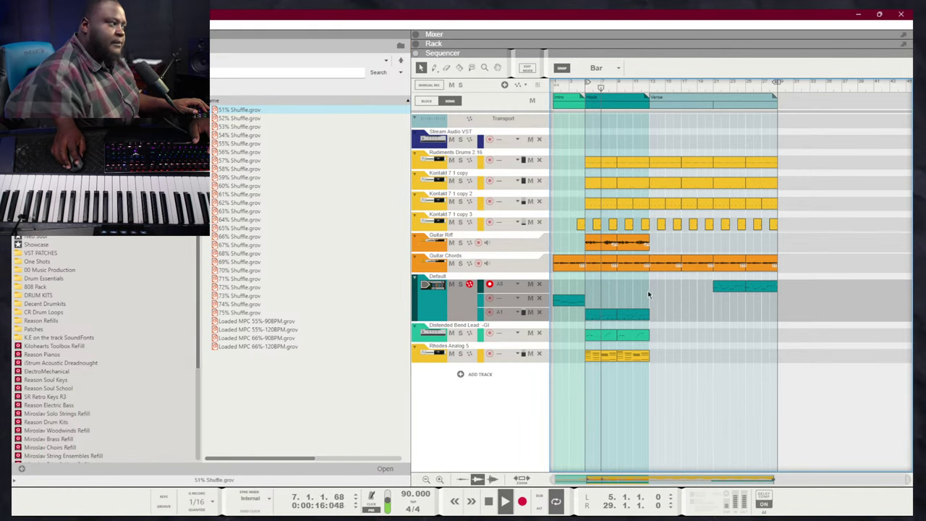
key("F3")
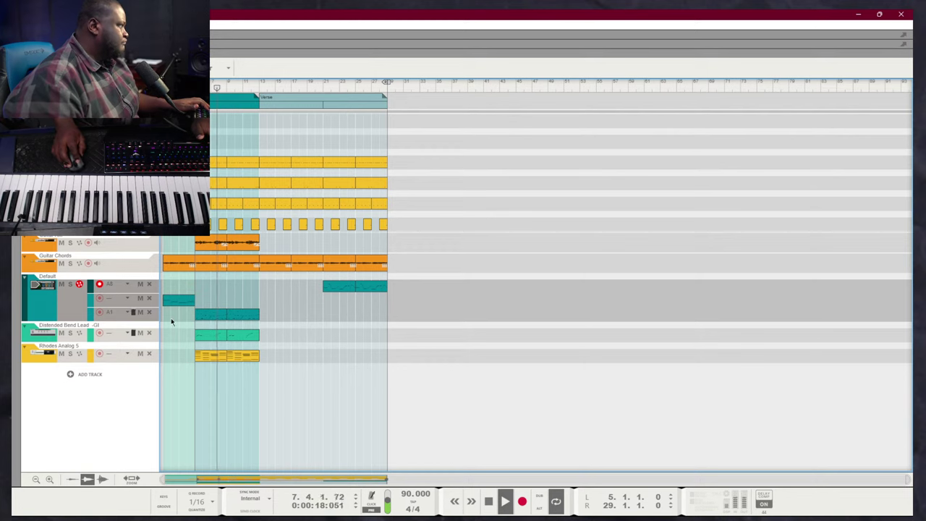
mouse_move(147, 390)
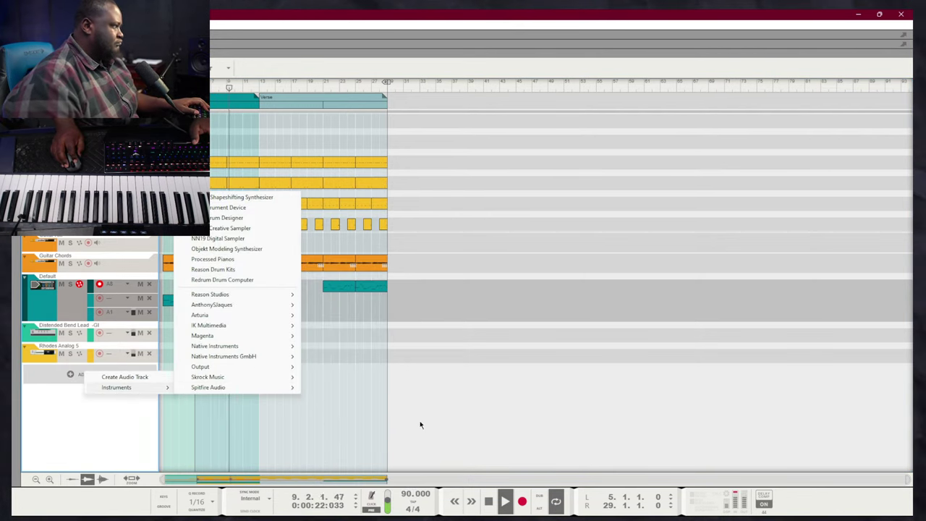
left_click(420, 425)
key("F3")
Create a new instrument track below Rhodes Analog 5 from the Rice Krispie Saw patch in the browser
scroll(123, 391, "down", 5)
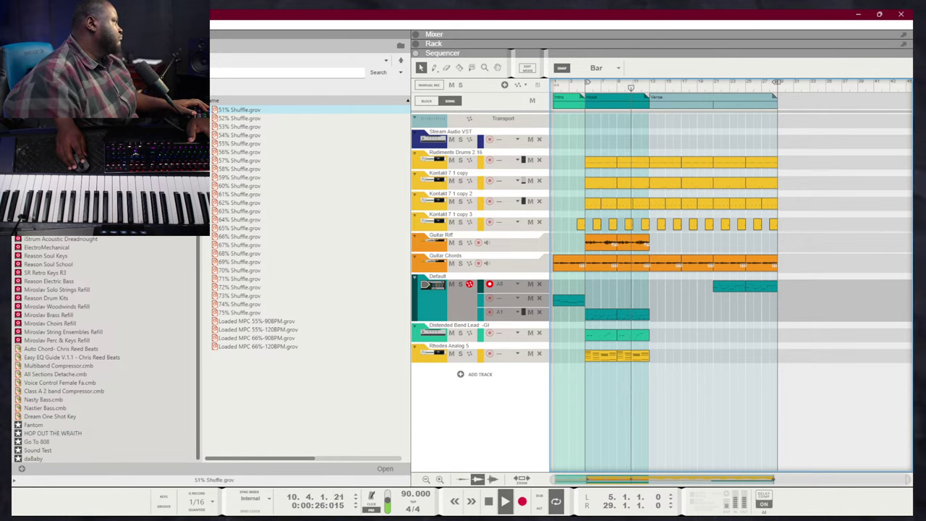
left_click(123, 225)
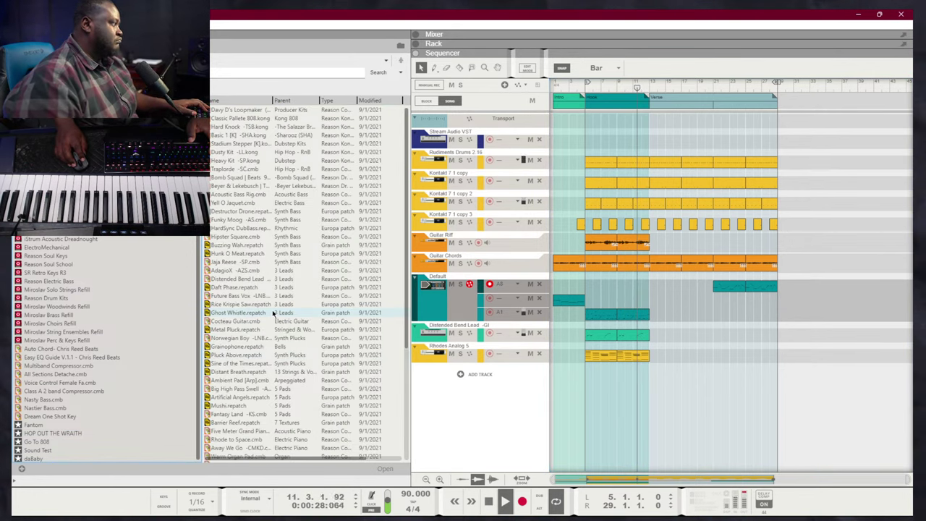
left_click_drag(242, 304, 546, 381)
Lower the Rice Krispie Saw channel to about -6.41 dB in the mixer and return to the sequencer
key("F5")
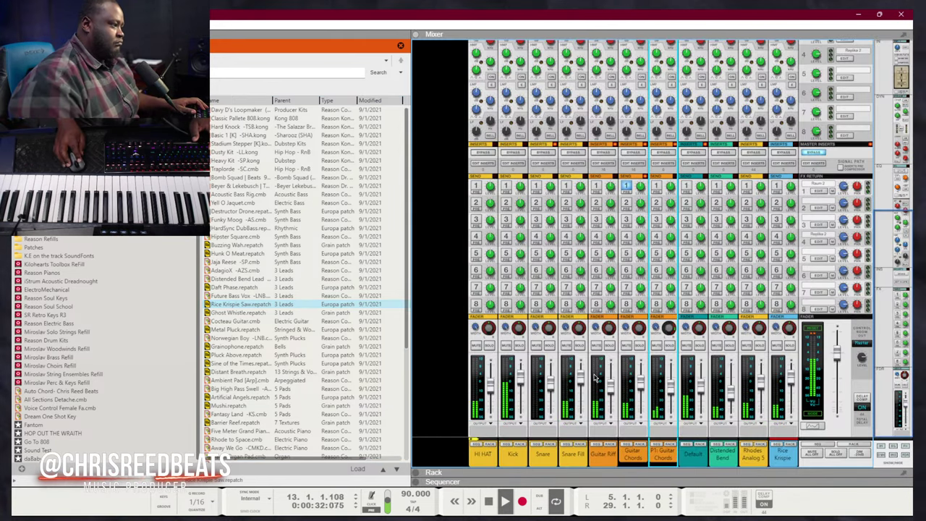
left_click_drag(790, 379, 790, 392)
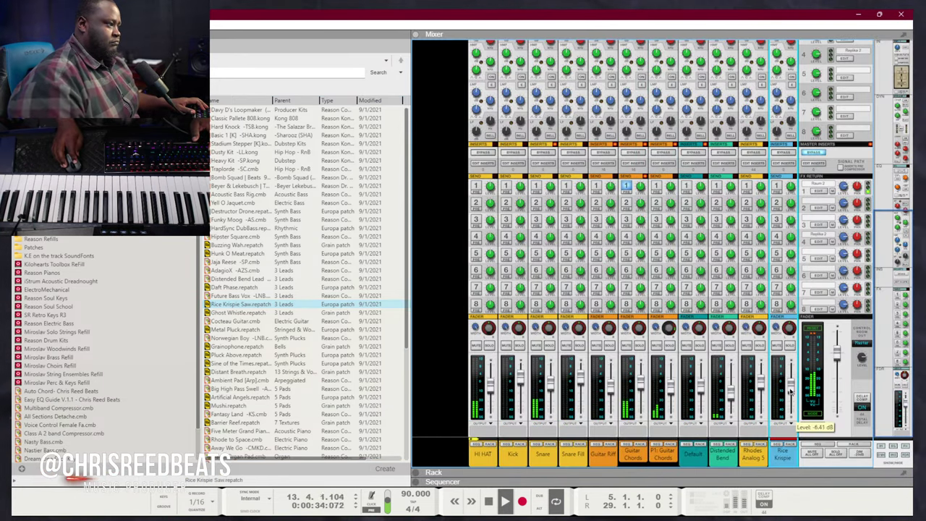
key("F7")
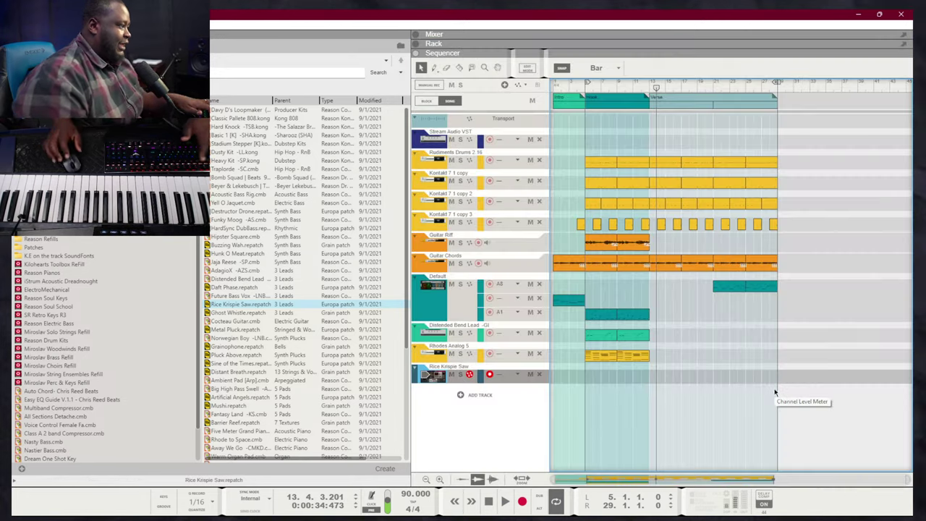
key("F5")
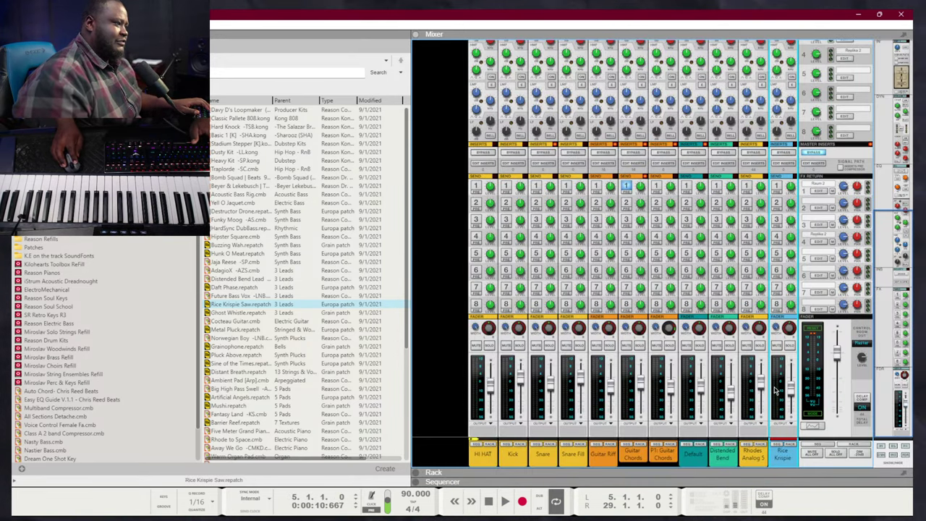
key("F7")
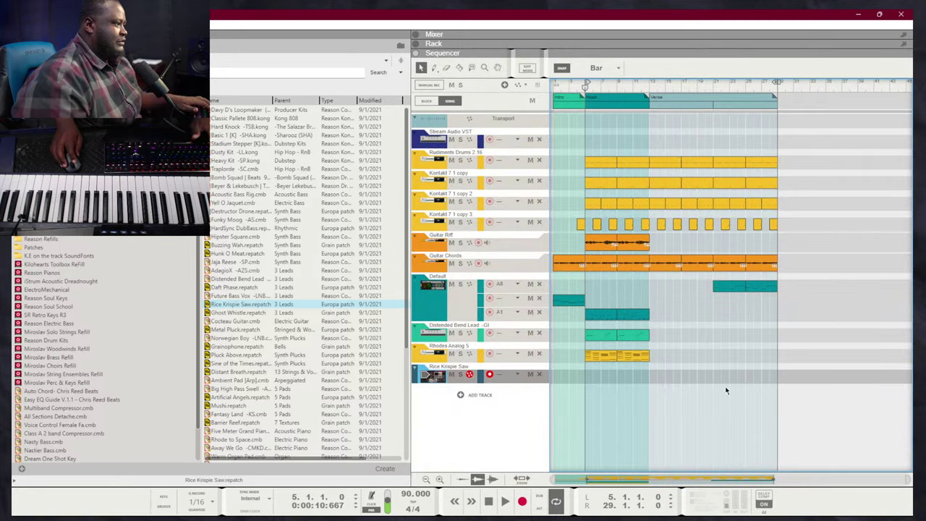
Replace the Rice Krispie Saw patch with Future Bass Vox -LNB during playback and check its mixer channel
key("space")
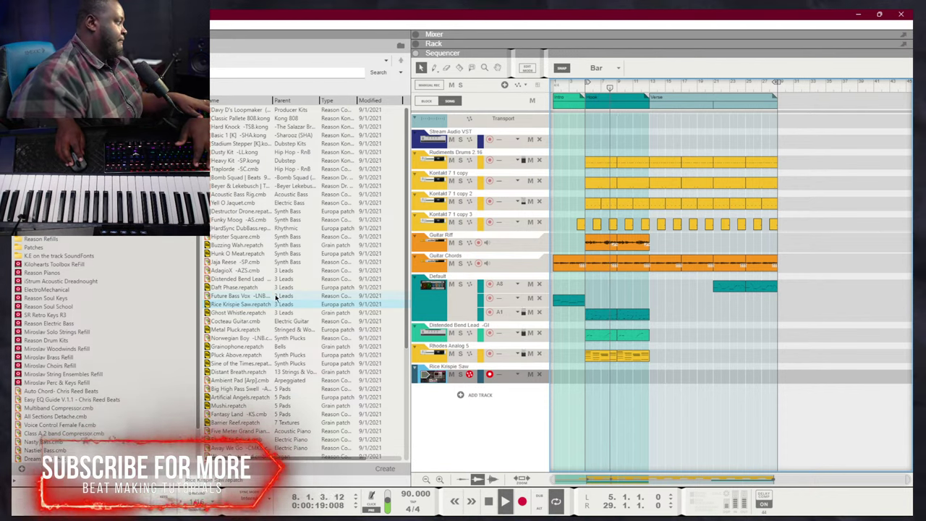
left_click_drag(275, 297, 514, 371)
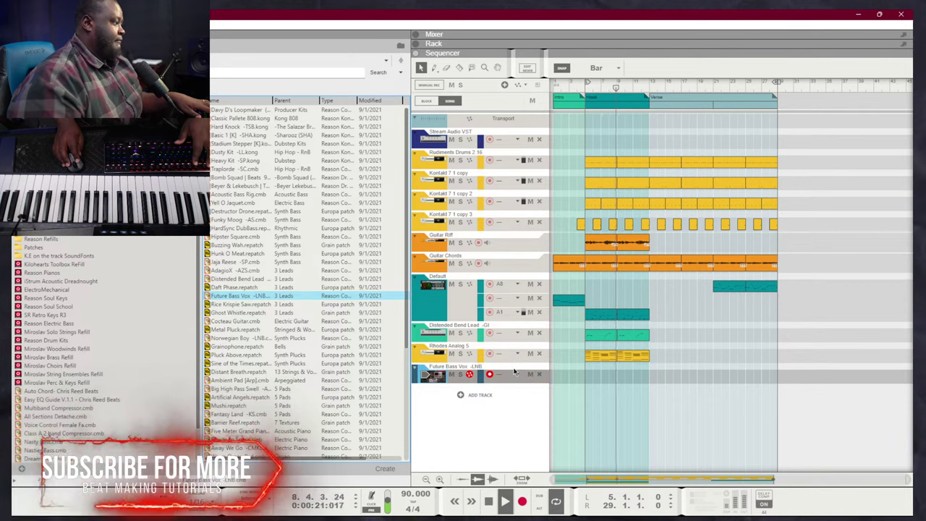
key("F5")
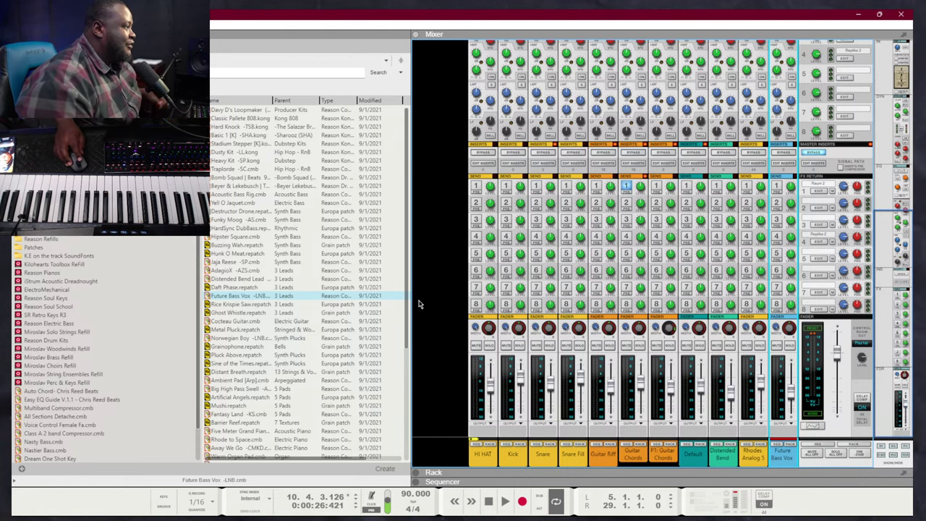
key("F7")
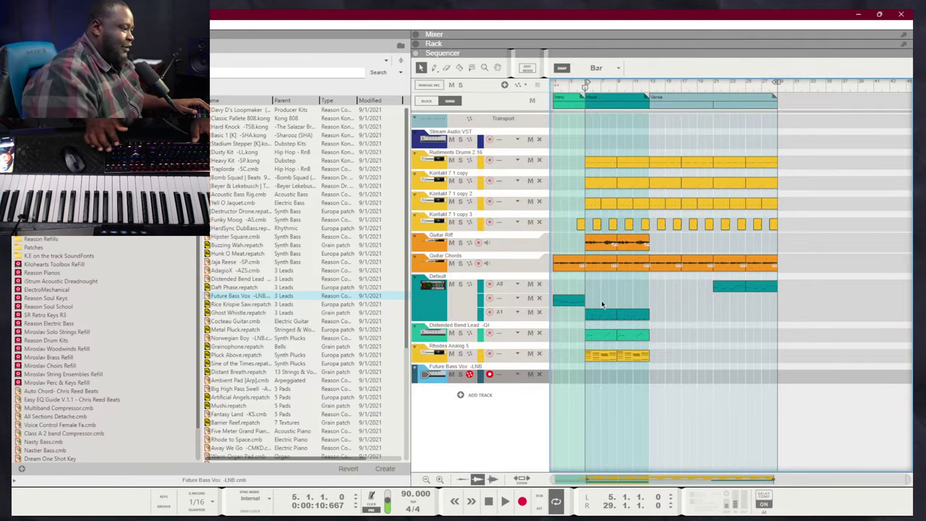
Try recording a Future Bass Vox part over the hook from bar 5, discarding the first take
key("space")
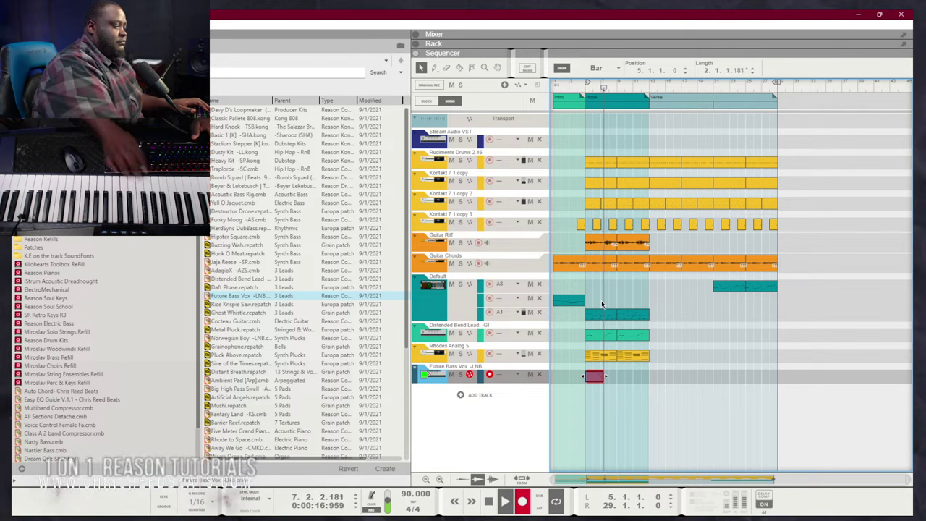
key("space")
key("ctrl+z")
key("ctrl+Return")
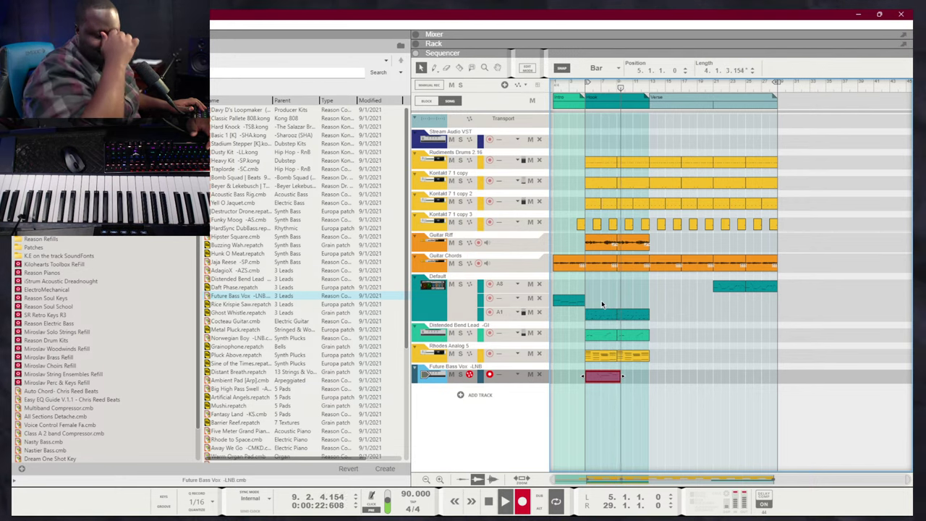
left_click(673, 299)
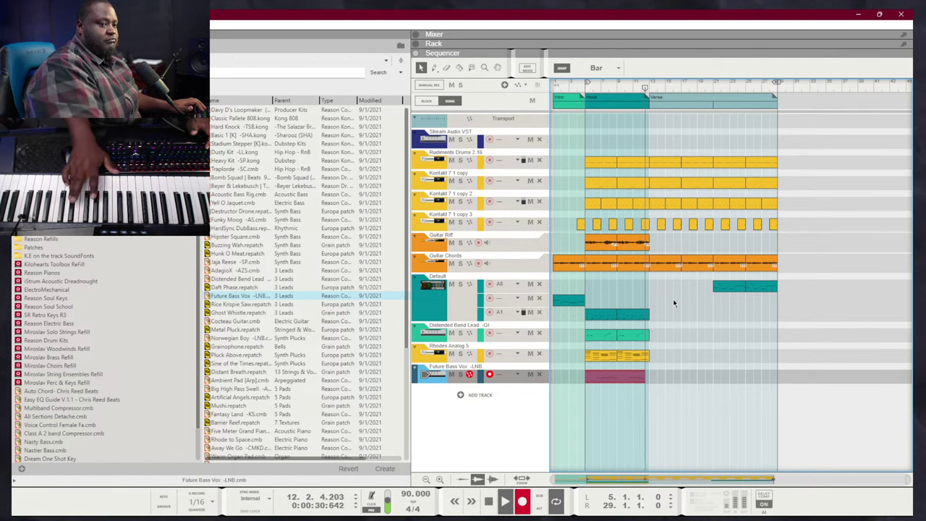
key("space")
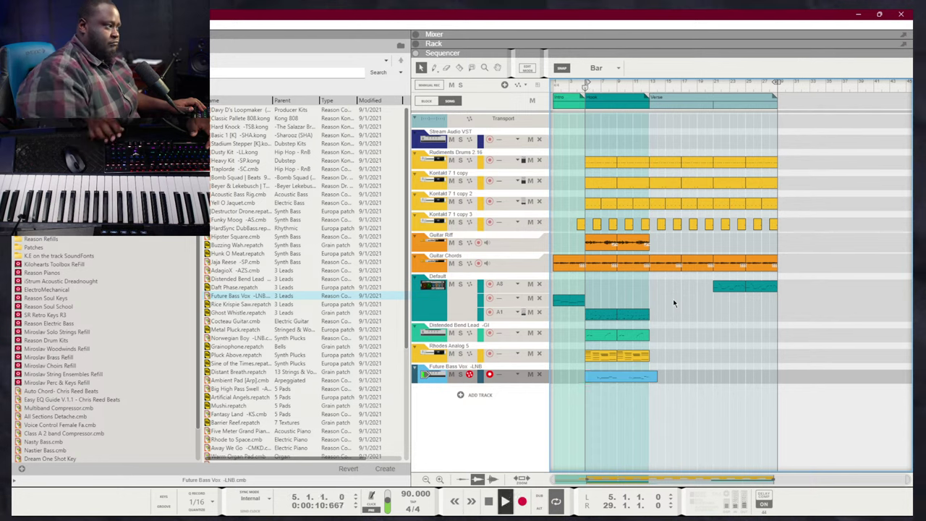
left_click(644, 380)
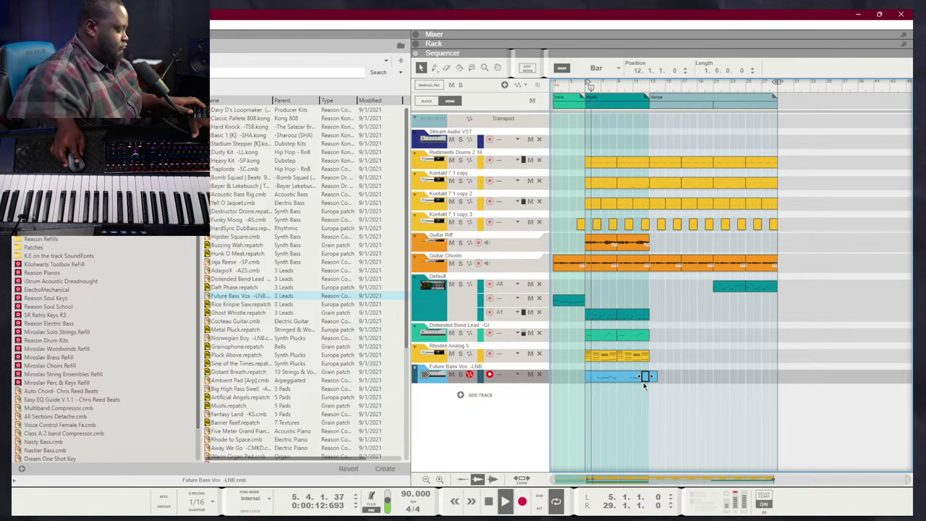
Record a Future Bass Vox phrase from bar 6 and copy the clip, trimmed to three bars, to bar 10
key("ctrl+Return")
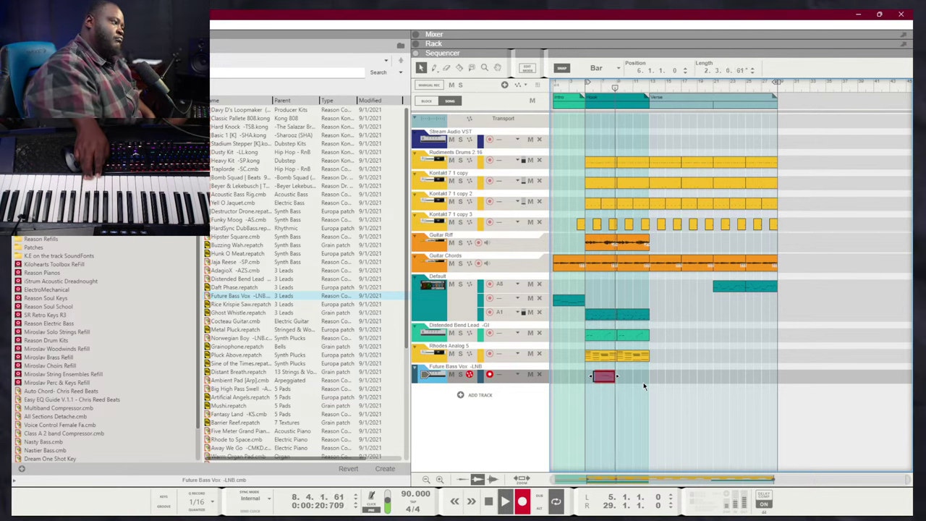
key("ctrl+Return")
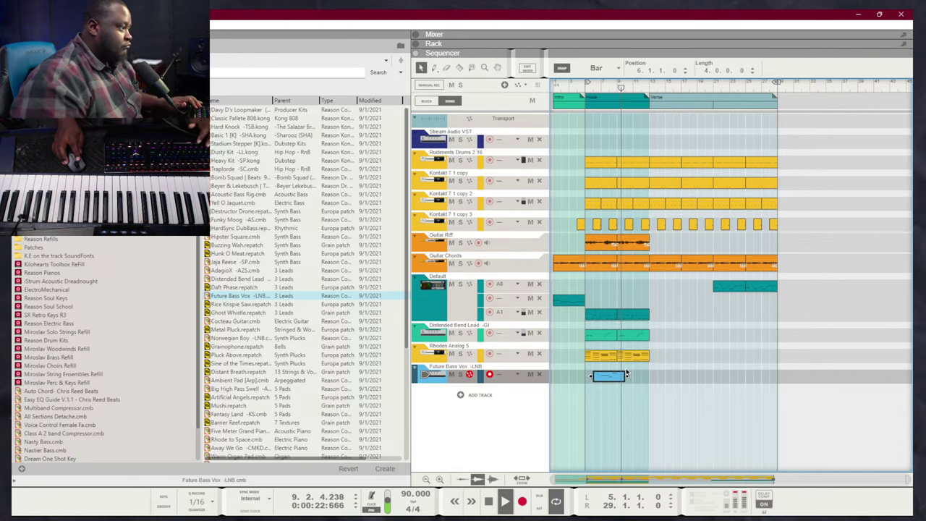
left_click_drag(626, 374, 622, 380)
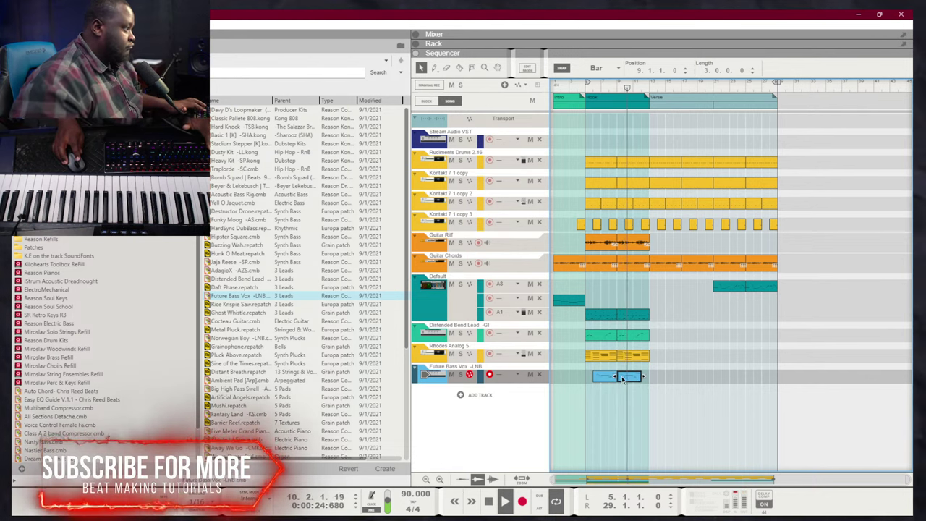
left_click(734, 404)
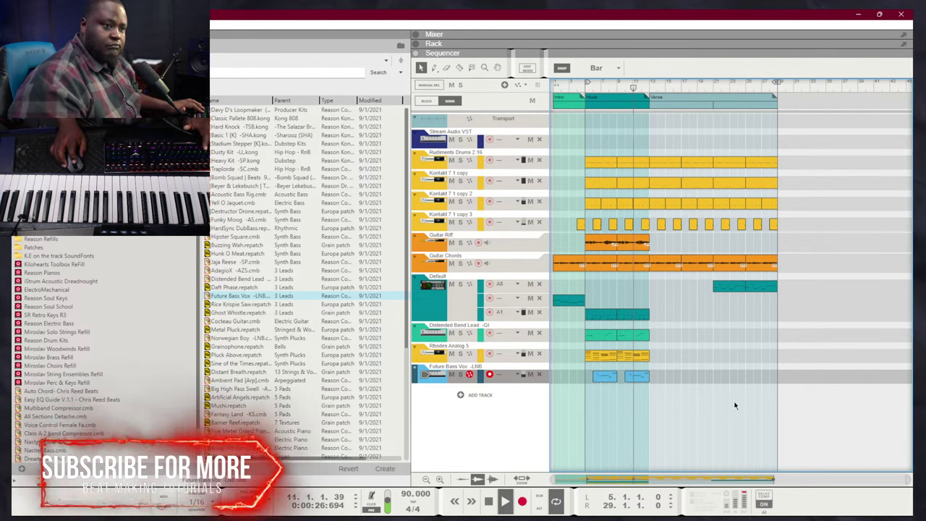
Examine the Master Section's insert effects in the rack, collapse them again and return to the sequencer
key("F6")
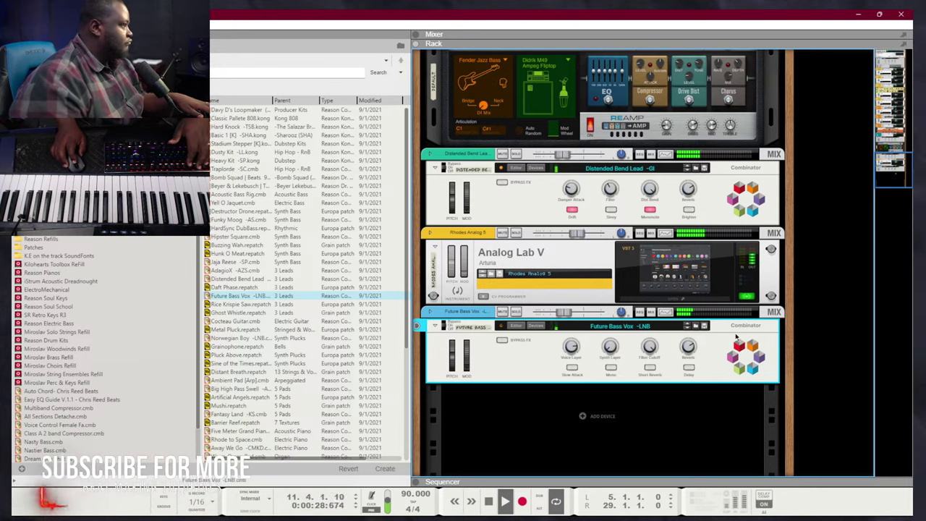
scroll(561, 140, "up", 10)
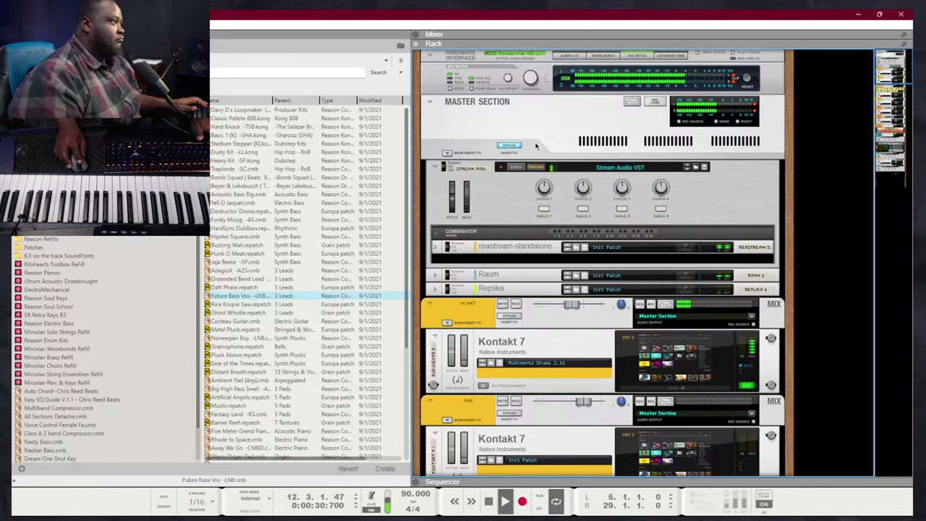
left_click(743, 200)
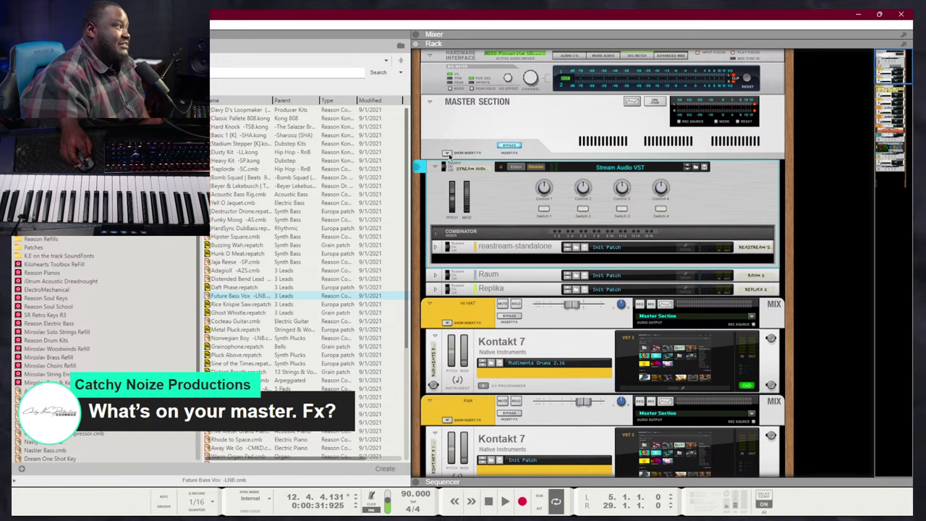
left_click(468, 153)
scroll(518, 206, "down", 3)
scroll(518, 206, "up", 3)
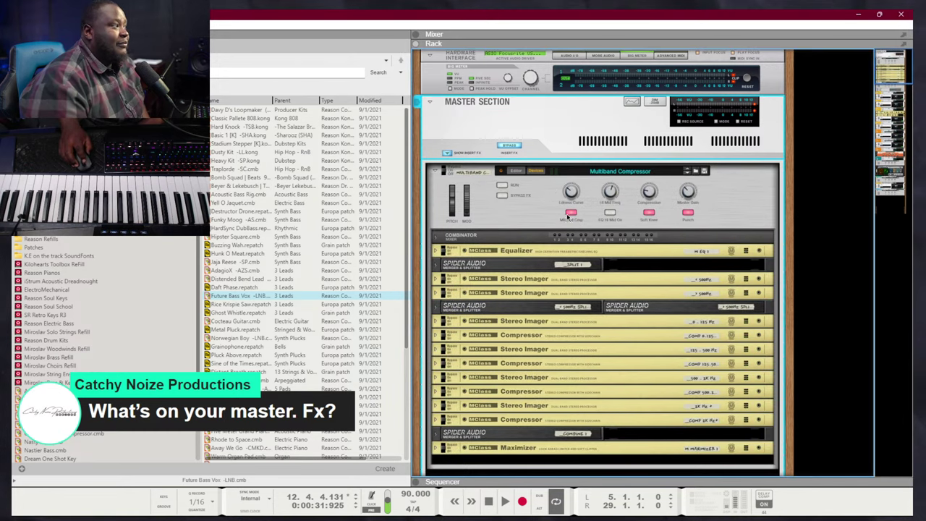
left_click(467, 153)
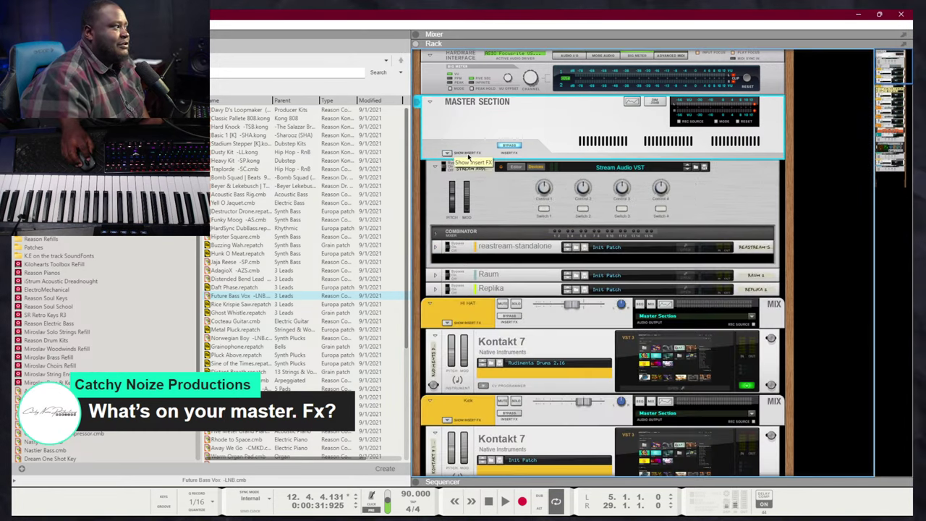
key("F7")
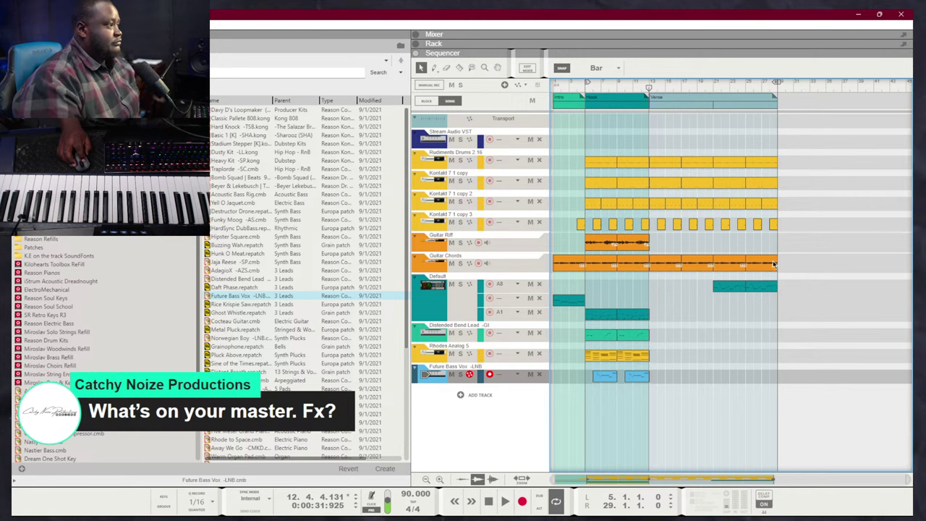
Play the song from the start and zoom the arrangement to about the first 21 bars
key("space")
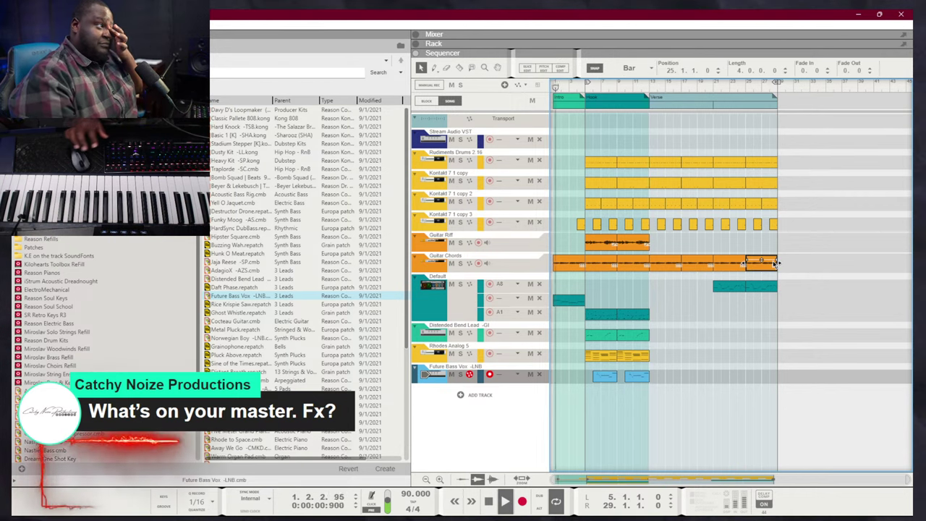
left_click(672, 318)
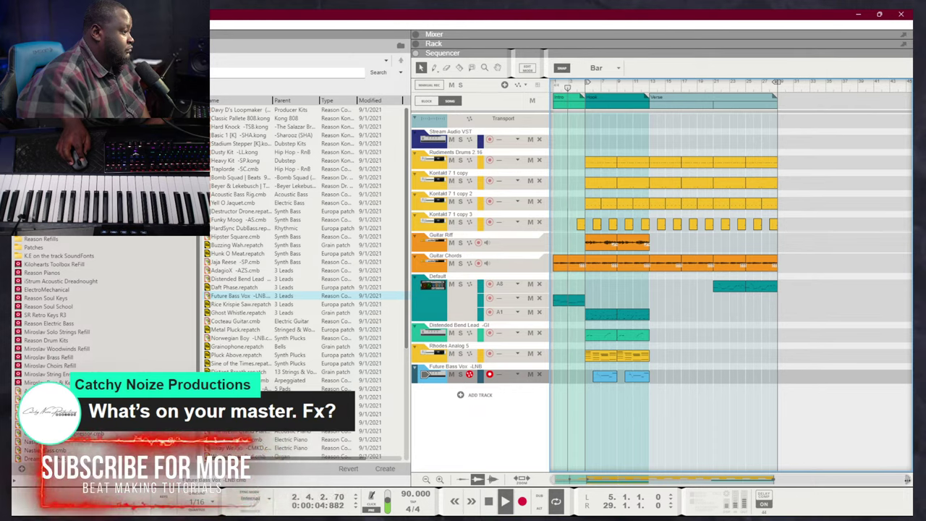
left_click_drag(906, 479, 627, 461)
scroll(628, 460, "up", 2)
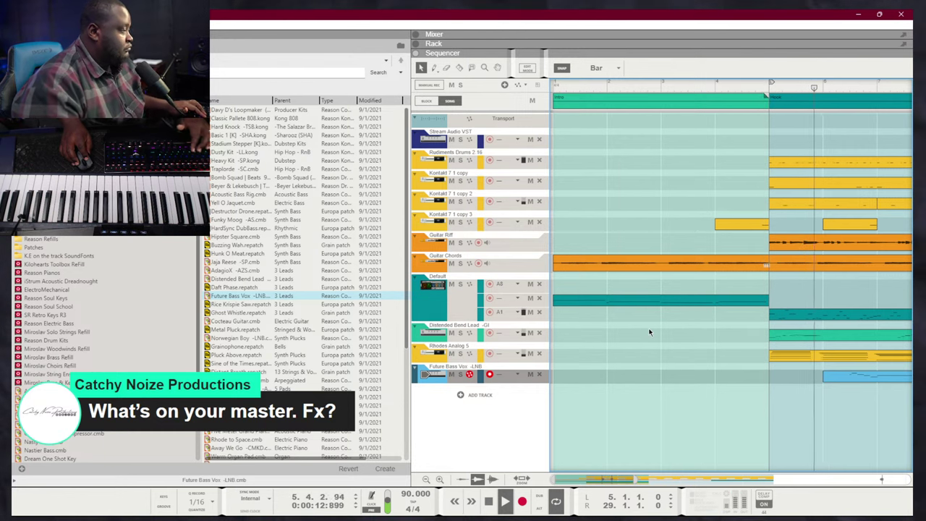
key("g")
key("g")
key("g")
key("g")
key("g")
key("g")
key("g")
key("g")
key("g")
key("g")
key("g")
key("g")
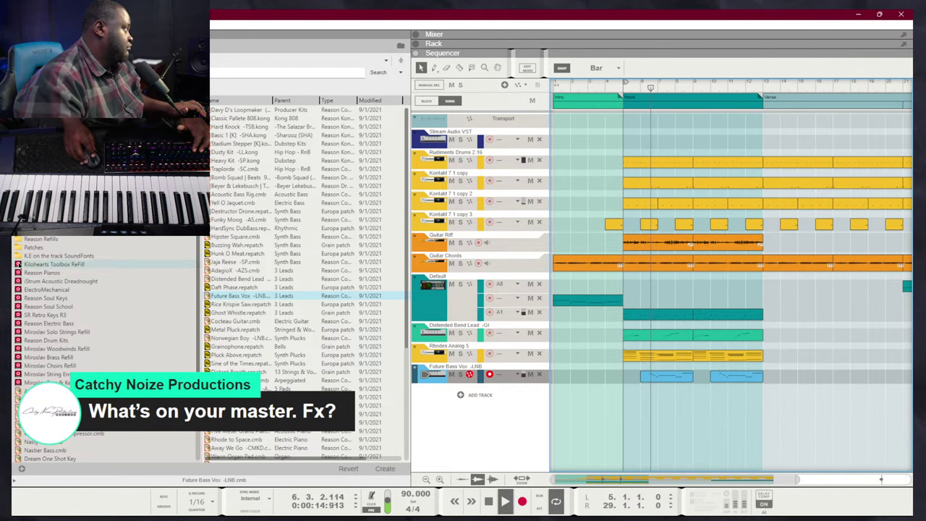
Search the drum kit folders and audition the BWB WAVE 4 FILLS samples (5) through (9) while the song plays
left_click(18, 264)
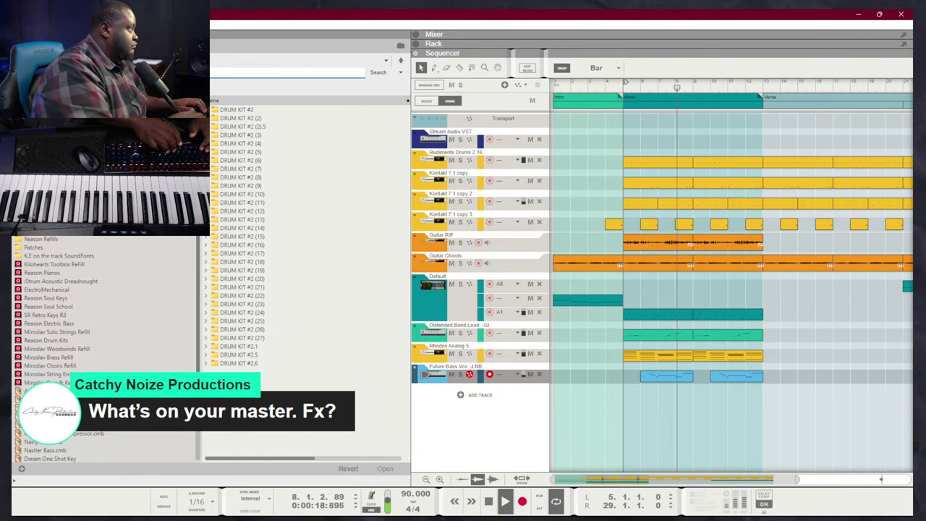
key("Return")
left_click(281, 237)
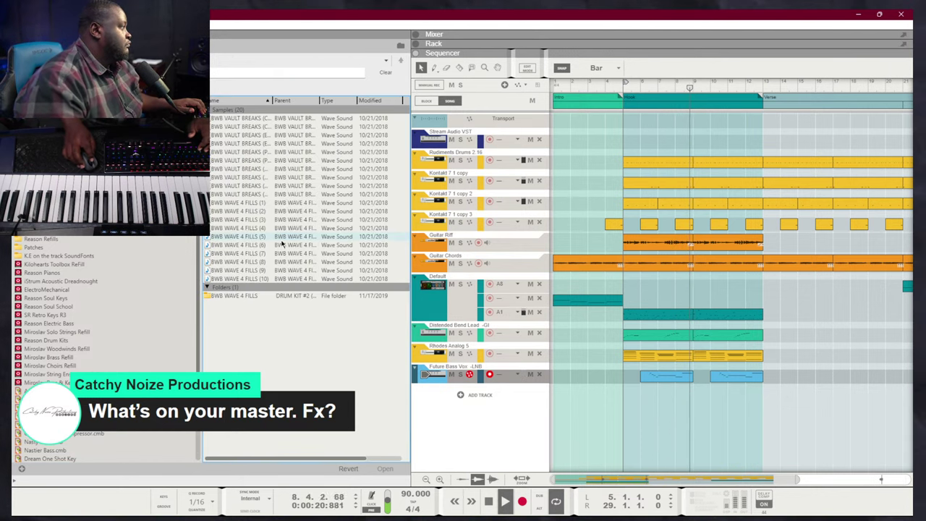
left_click(294, 270)
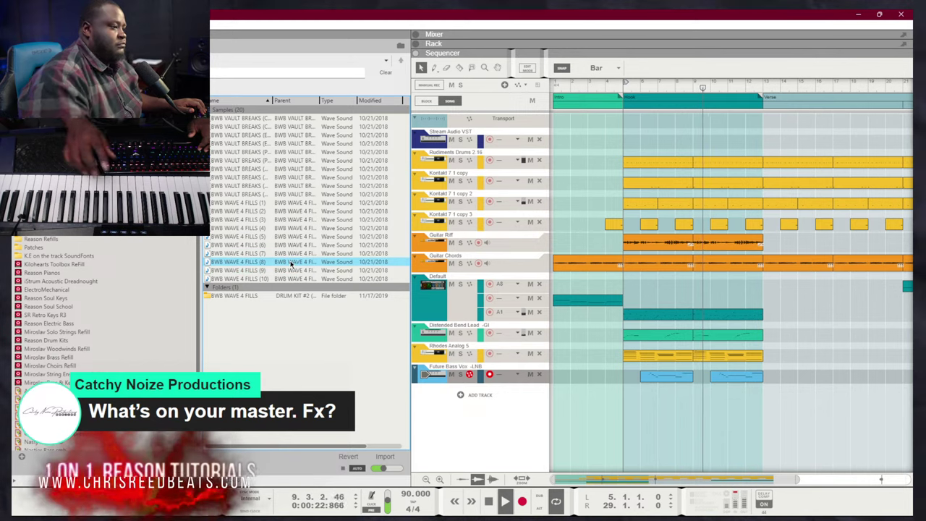
left_click(289, 246)
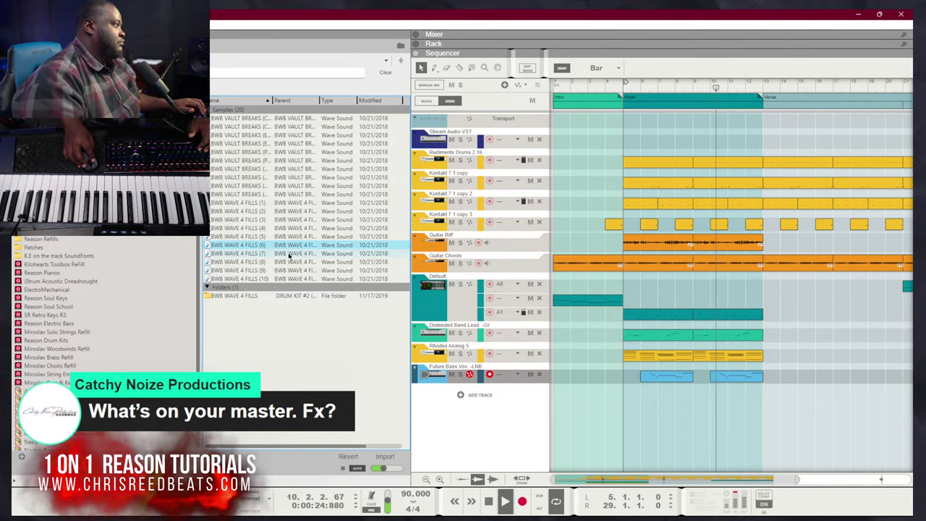
left_click_drag(293, 246, 561, 265)
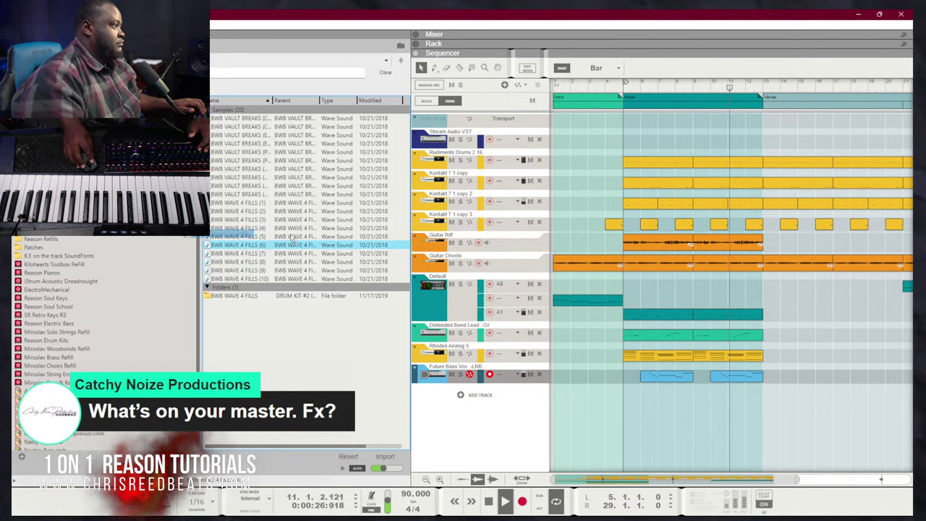
left_click(293, 237)
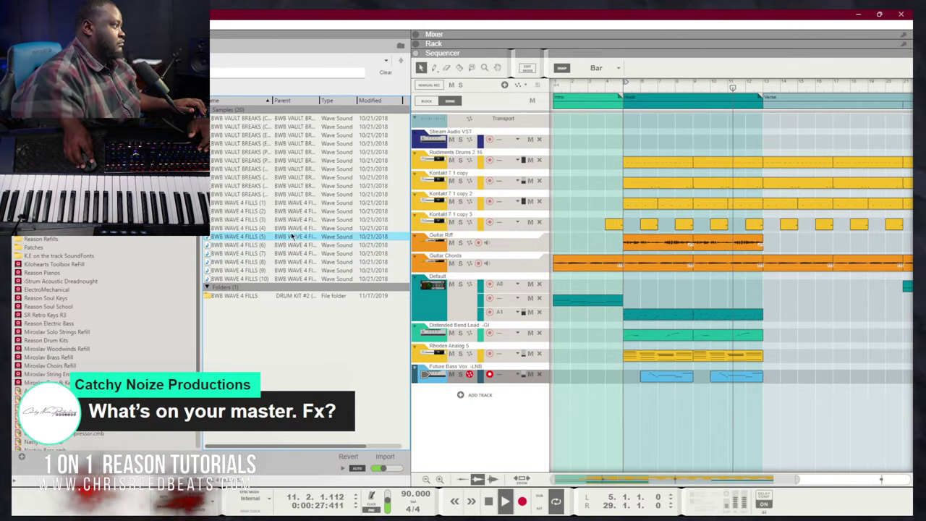
left_click(299, 277)
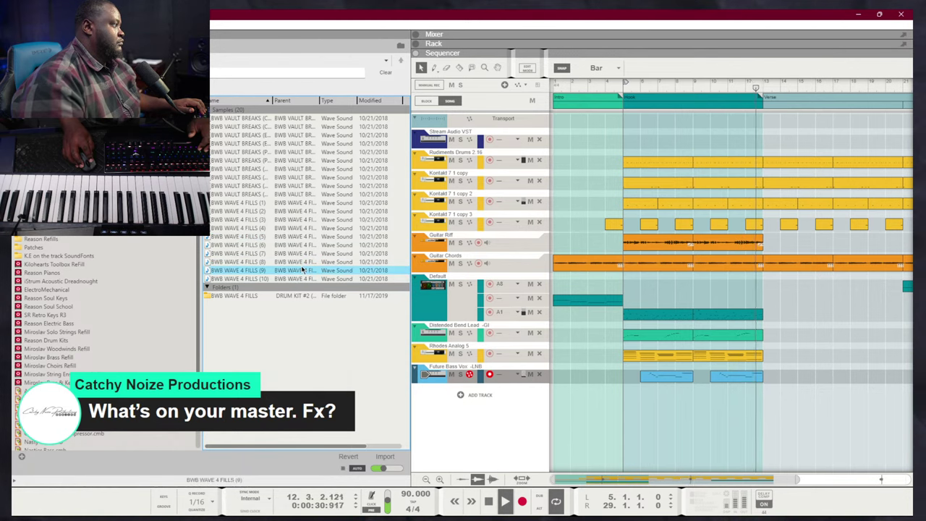
left_click(302, 263)
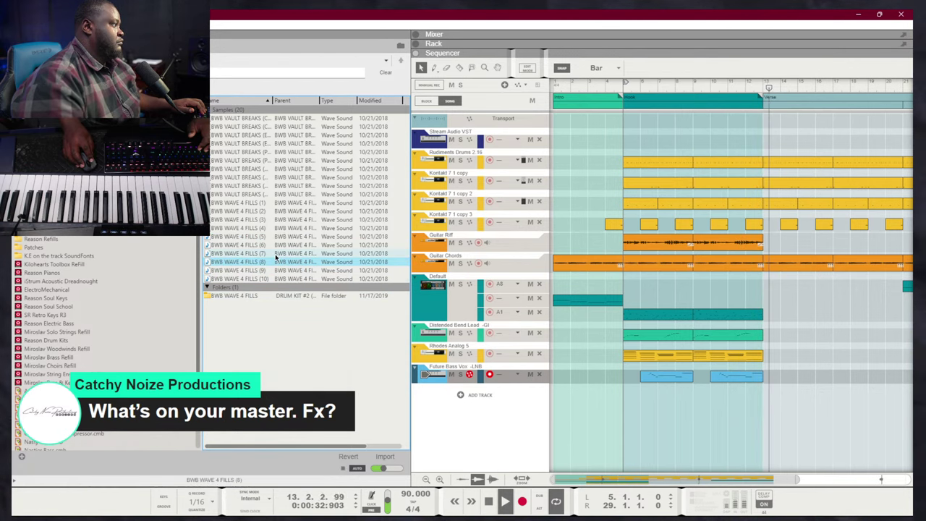
left_click(276, 254)
left_click(280, 246)
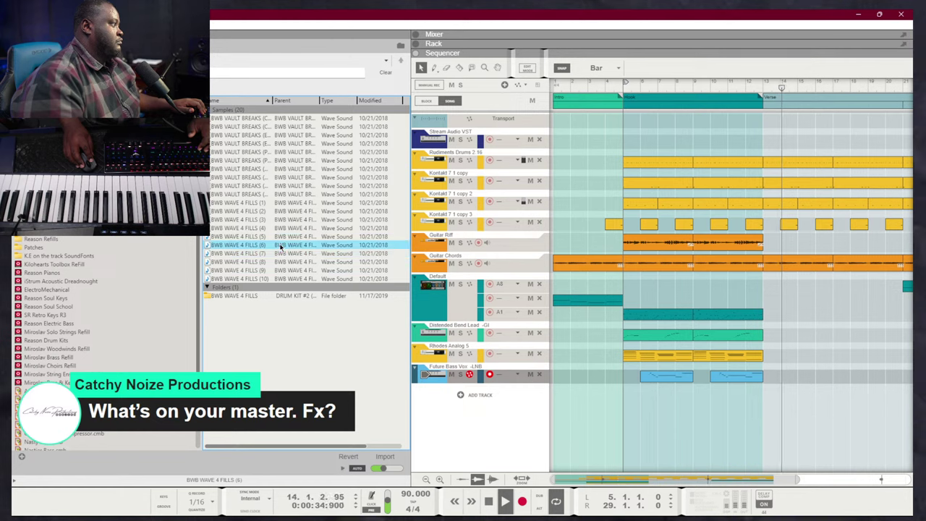
left_click(278, 236)
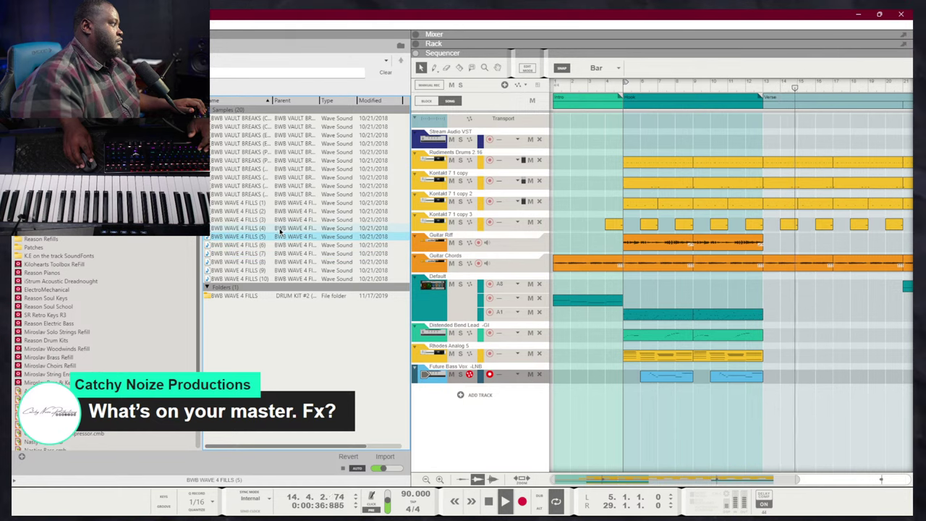
Place BWB WAVE 4 FILLS (5) on a new audio track and move its clip to position 4.4.1, just before the hook
mouse_move(284, 247)
left_mouse_down()
mouse_move(592, 248)
mouse_move(559, 265)
mouse_move(567, 265)
left_mouse_up()
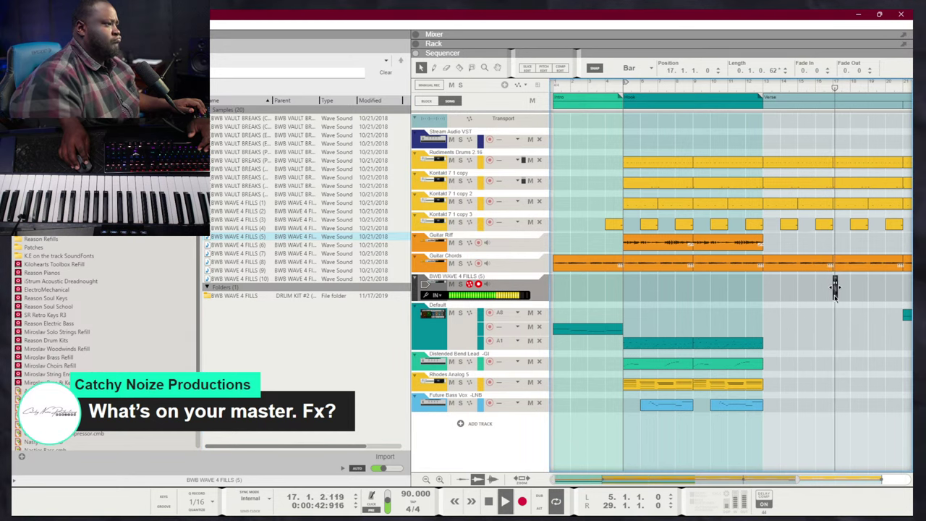
key("ctrl+z")
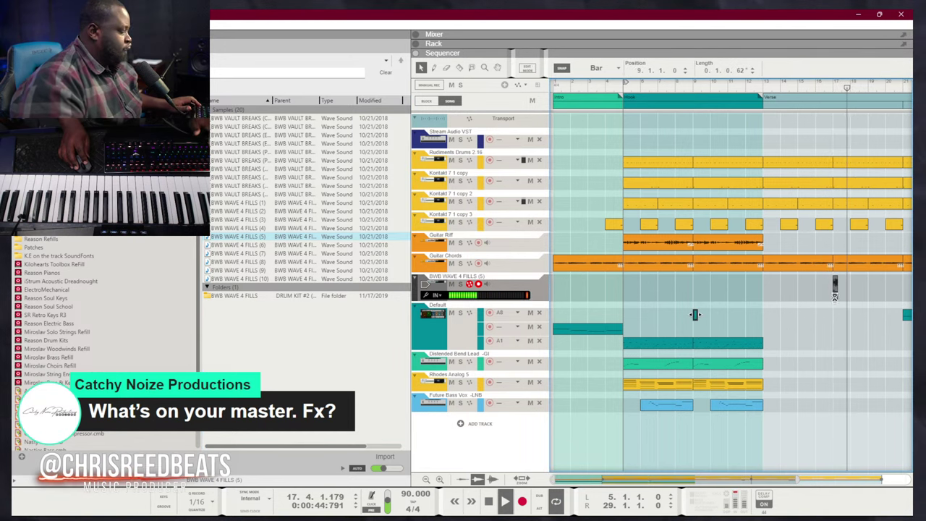
left_click_drag(835, 293, 620, 296)
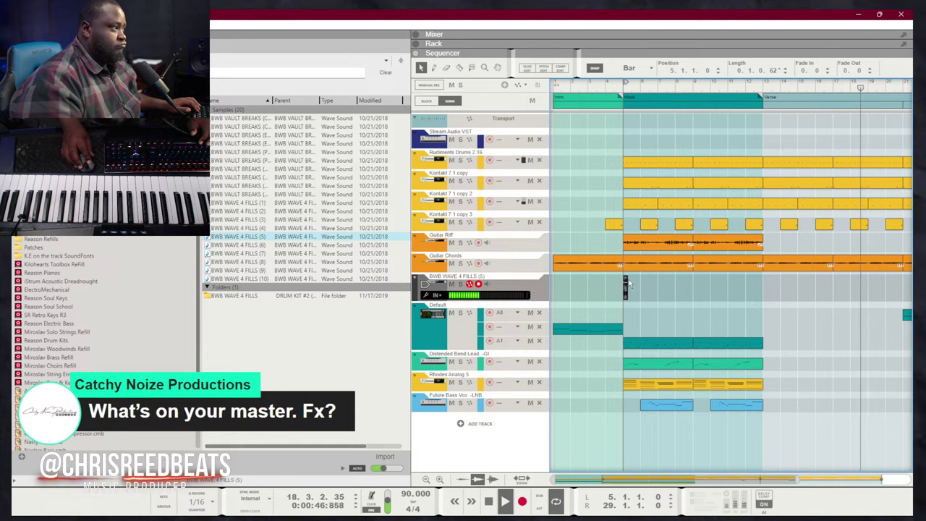
left_click(690, 71)
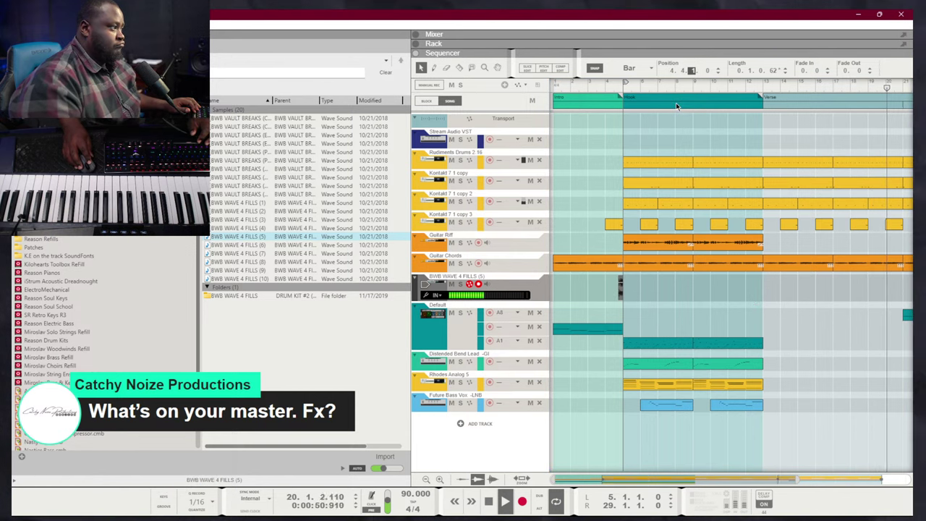
Play the song from the start and lower the BWB WAVE 4 channel fader to about -8.78 dB in the mixer
key("F5")
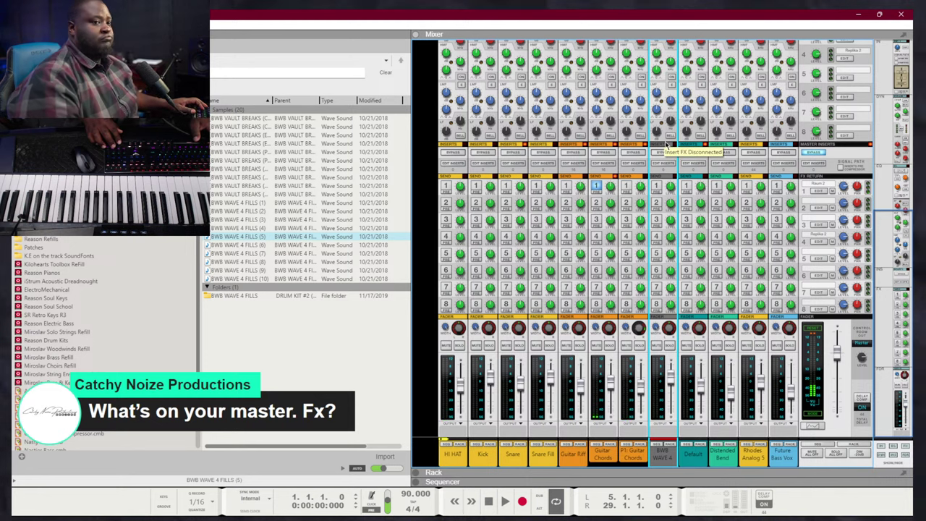
key("space")
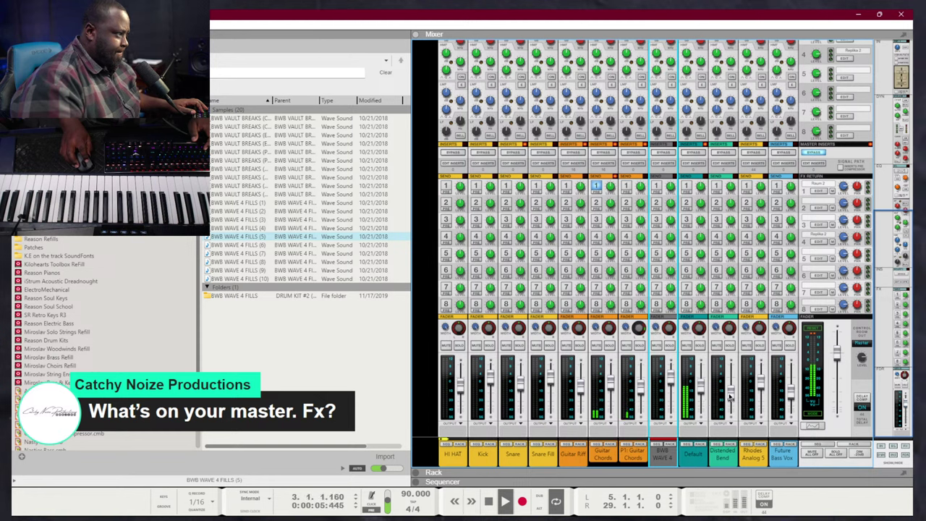
left_click(702, 390)
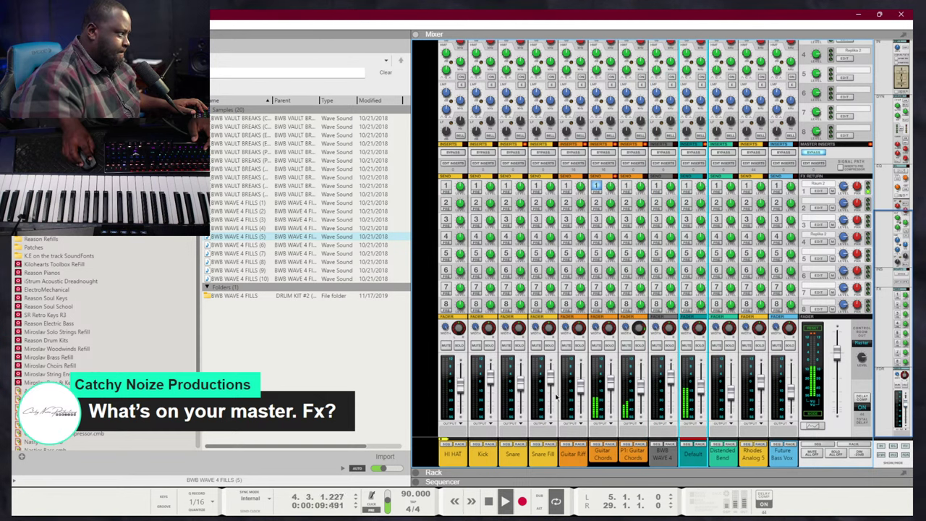
left_click(669, 394)
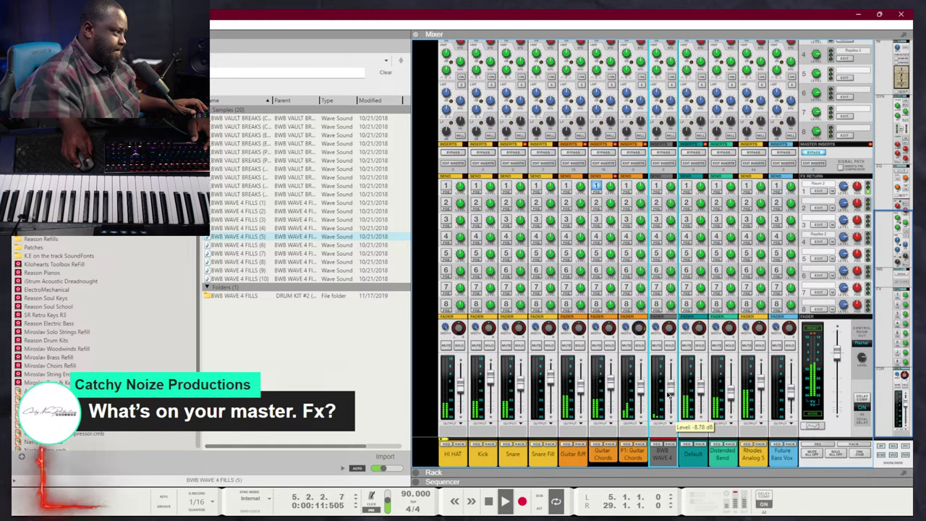
key("F7")
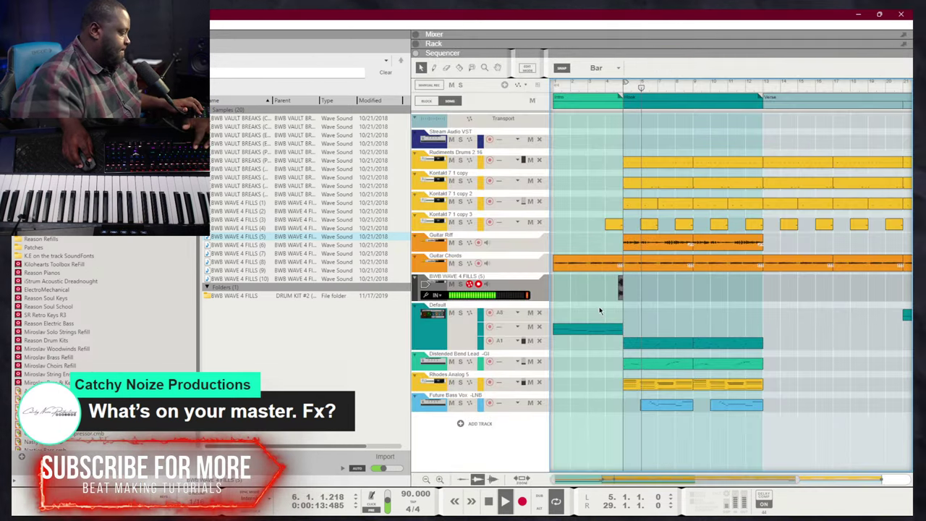
Extend the drum fill clip back to bar 4 and trim its end to bar 5, making it one bar long
scroll(597, 309, "down", 1)
scroll(598, 309, "up", 1)
left_click(584, 87)
scroll(584, 86, "up", 5)
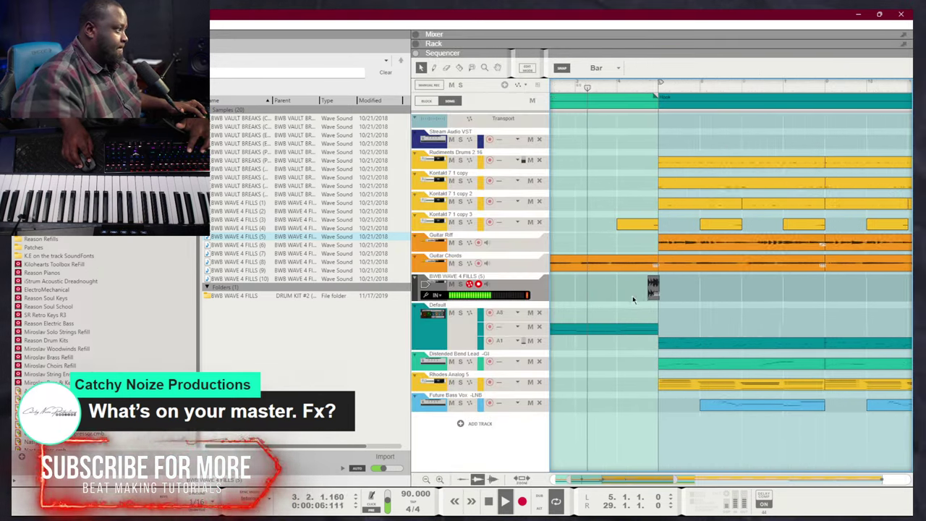
scroll(633, 298, "up", 3)
left_click(773, 292)
left_click_drag(767, 293, 755, 293)
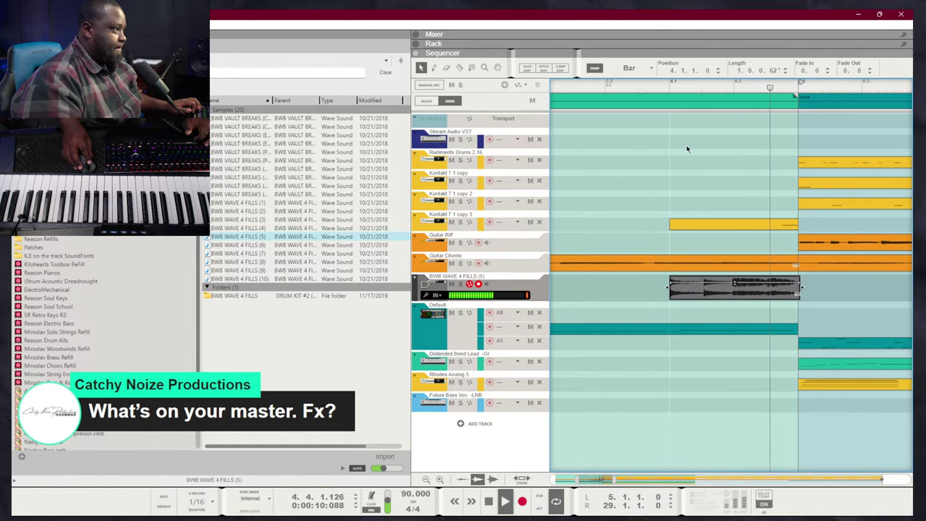
key("space")
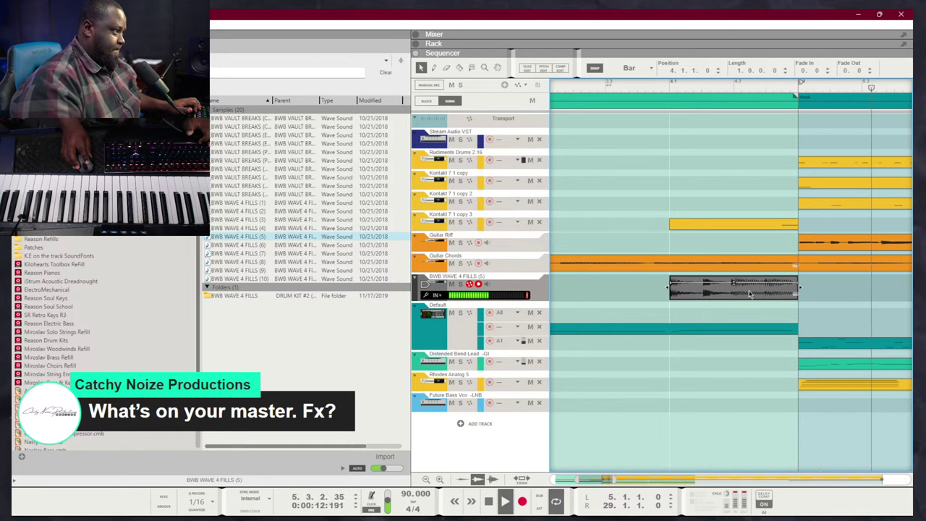
key("space")
Set the snap value to 1/2, trim the fill clip's start to 4.3.1 and play it into the hook
left_click(630, 68)
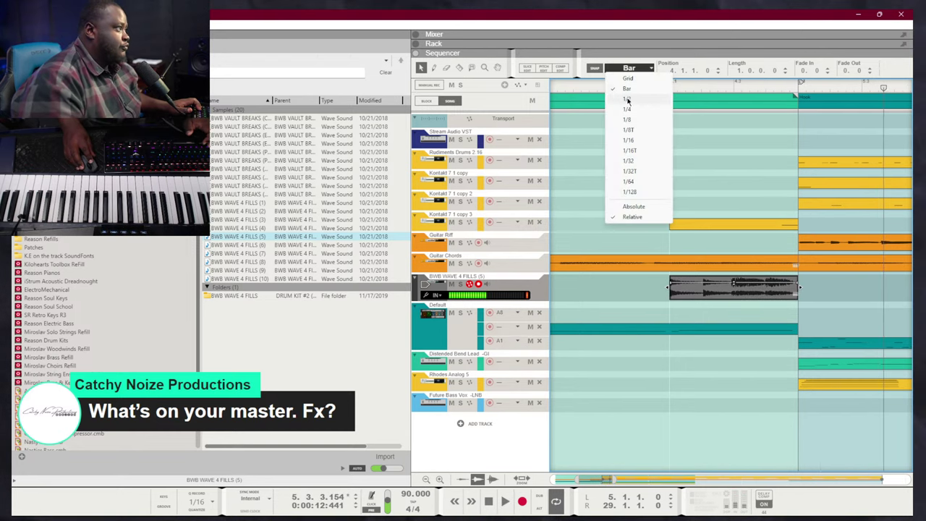
left_click(615, 86)
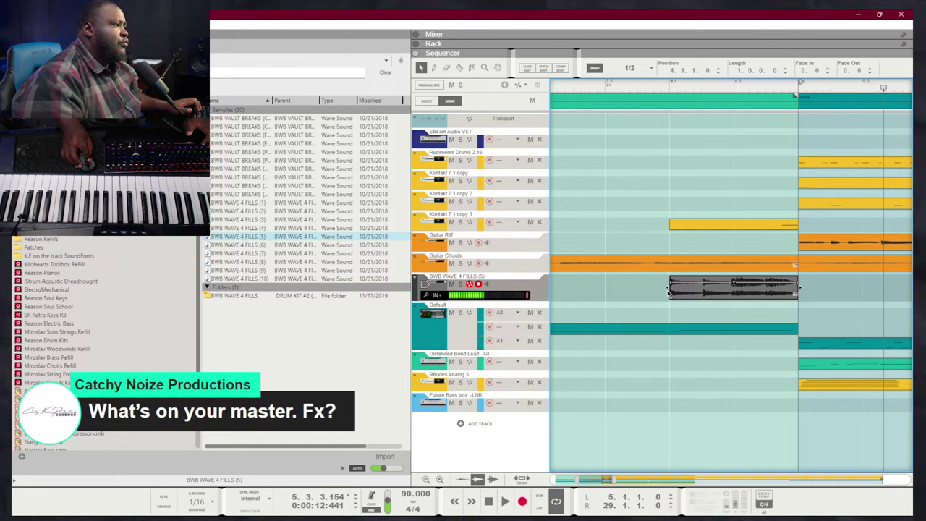
left_click_drag(669, 289, 734, 290)
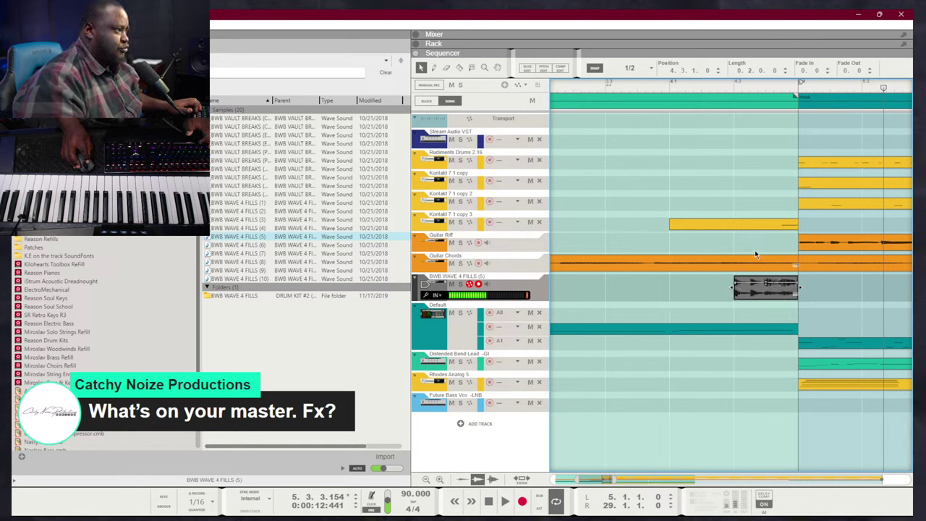
left_click(667, 85)
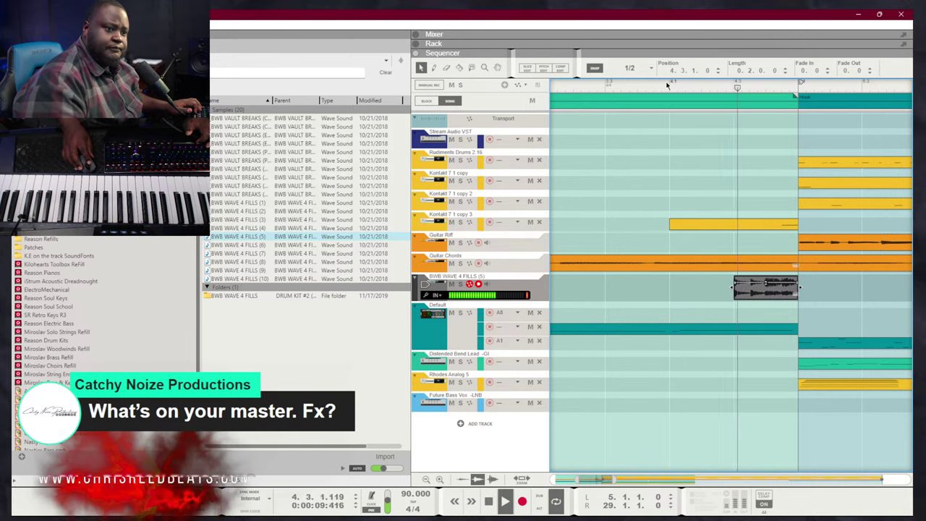
left_click(659, 286)
scroll(659, 287, "down", 5)
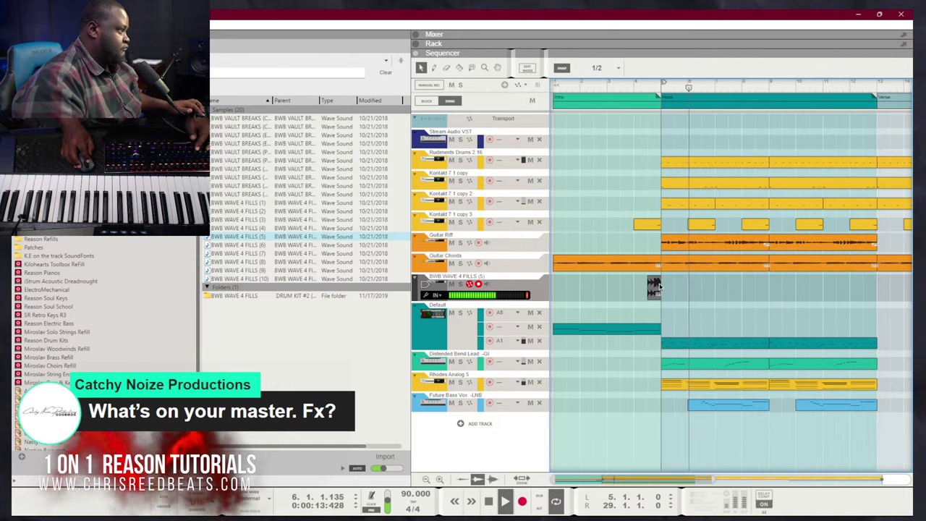
left_click(646, 288)
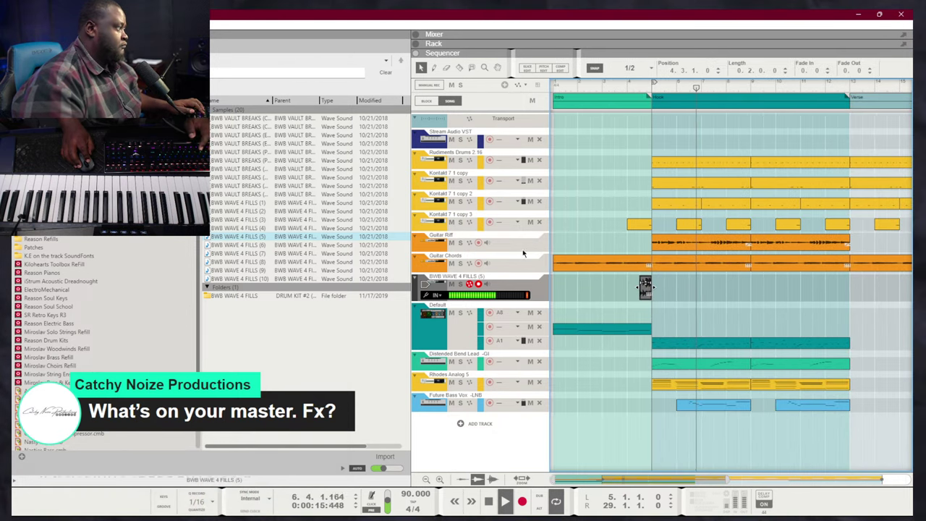
Audition BWB WAVE 4 FILLS (5) again and delete its clip before the hook, keeping the audio track
left_click(342, 243)
left_click(342, 238)
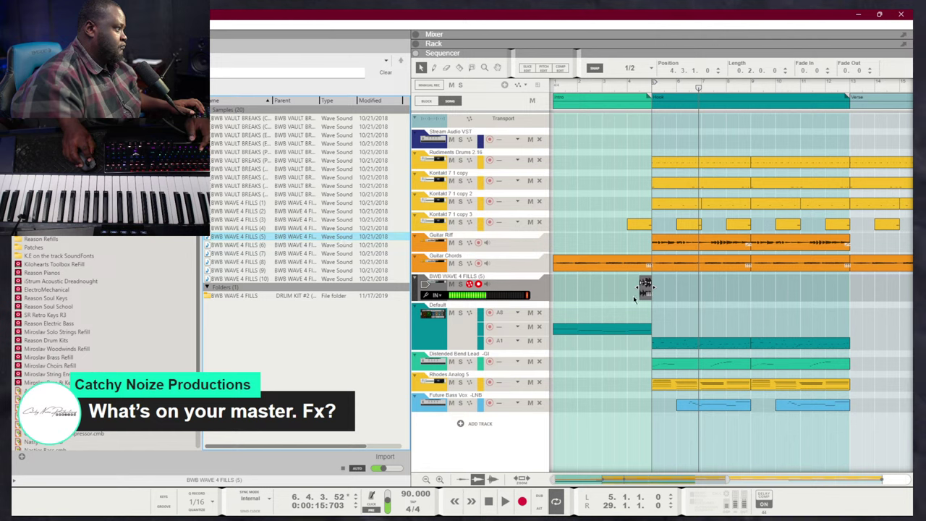
left_click(643, 289)
key("Delete")
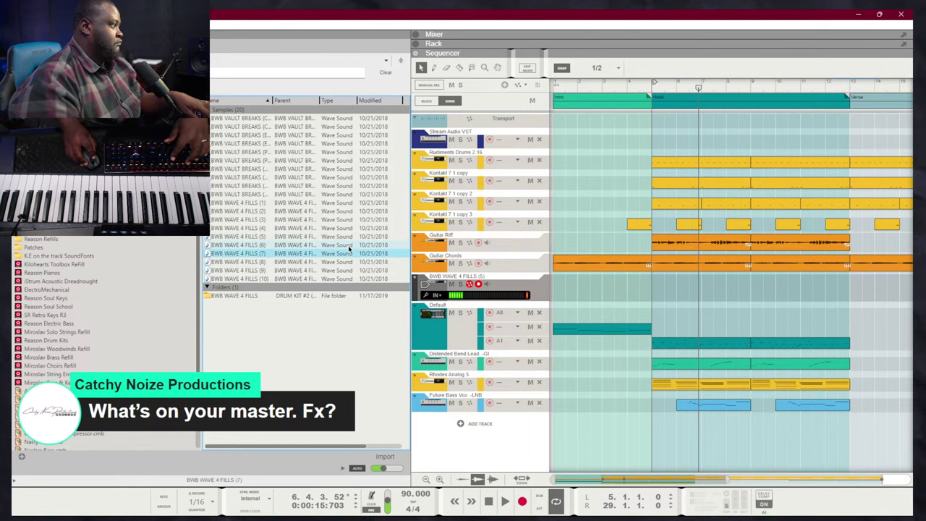
Audition other fills, place BWB WAVE 4 FILLS (3) at 4.3.1 on the fill track and trim the clip to half a bar
left_click(345, 245)
left_click(339, 220)
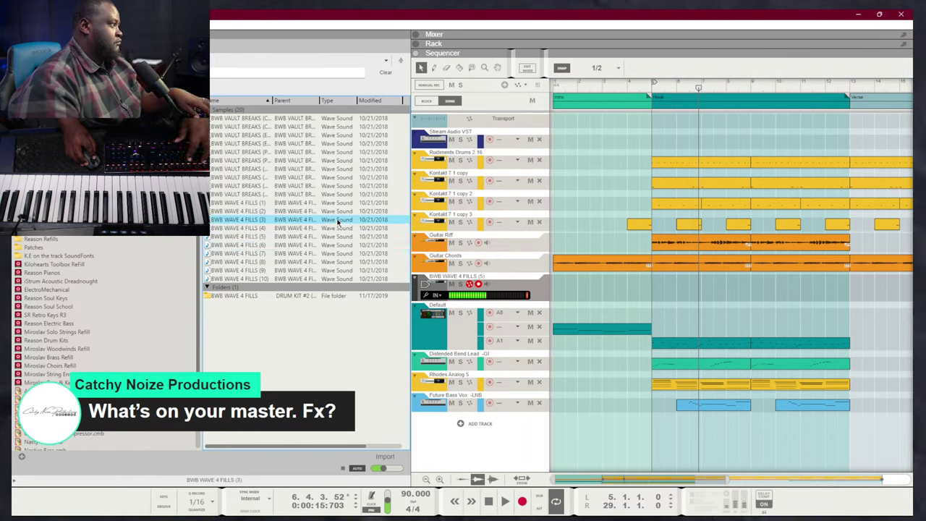
left_click_drag(328, 223, 656, 286)
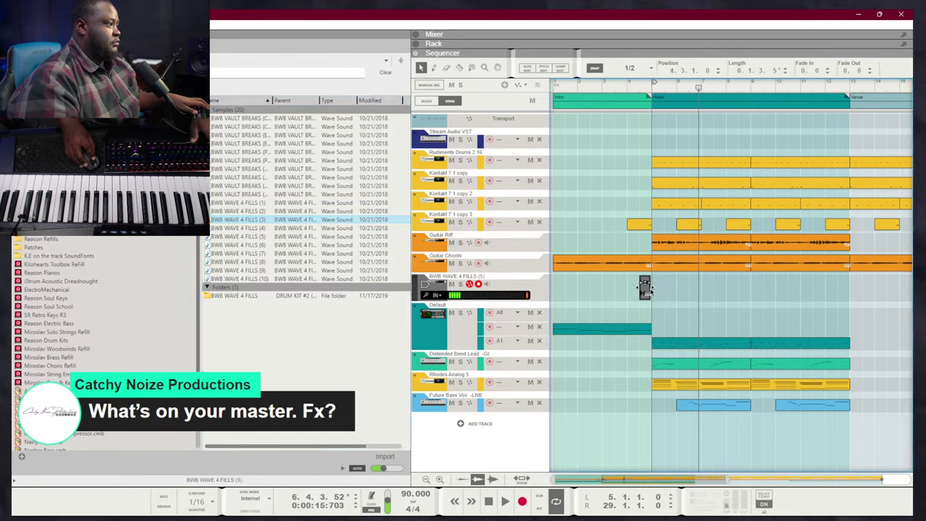
left_click_drag(663, 291, 658, 290)
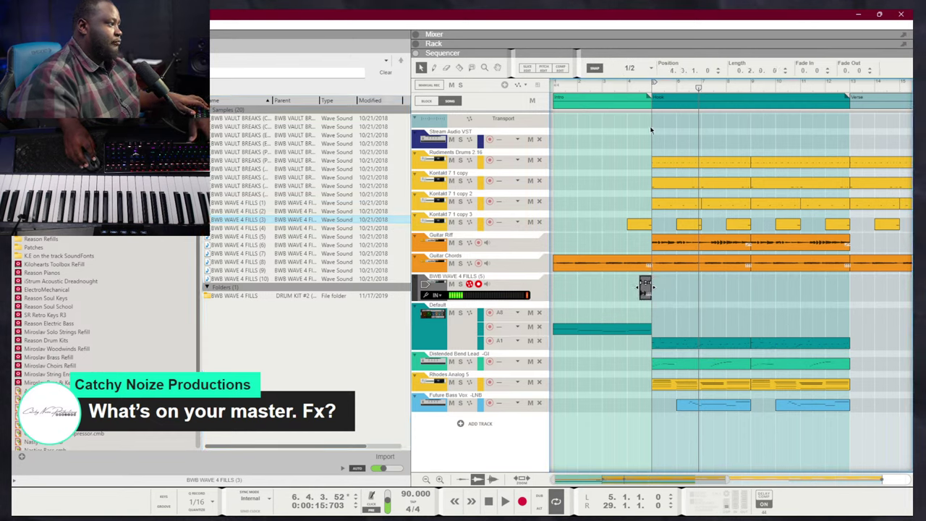
Play the transition into the hook and delete the Kontakt 7 1 copy 3 clip at bar 4
left_click(639, 89)
key("space")
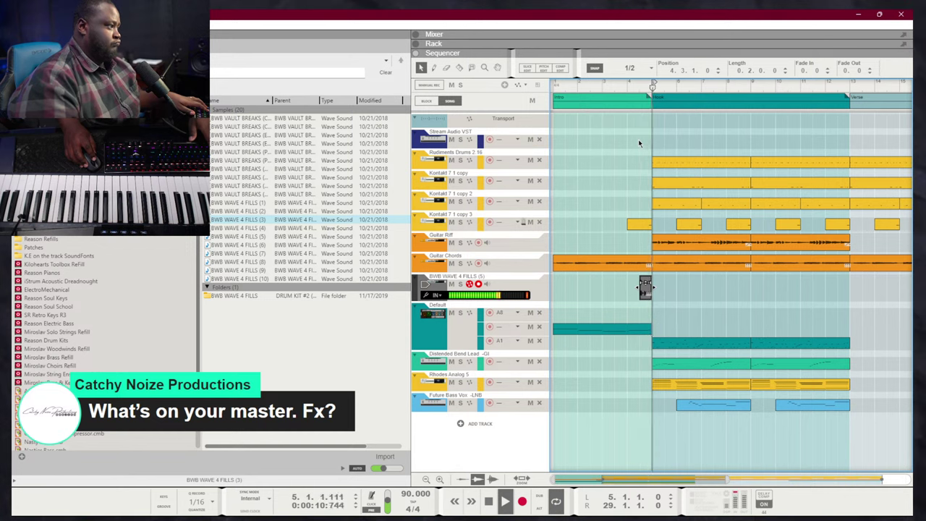
left_click(645, 225)
key("Delete")
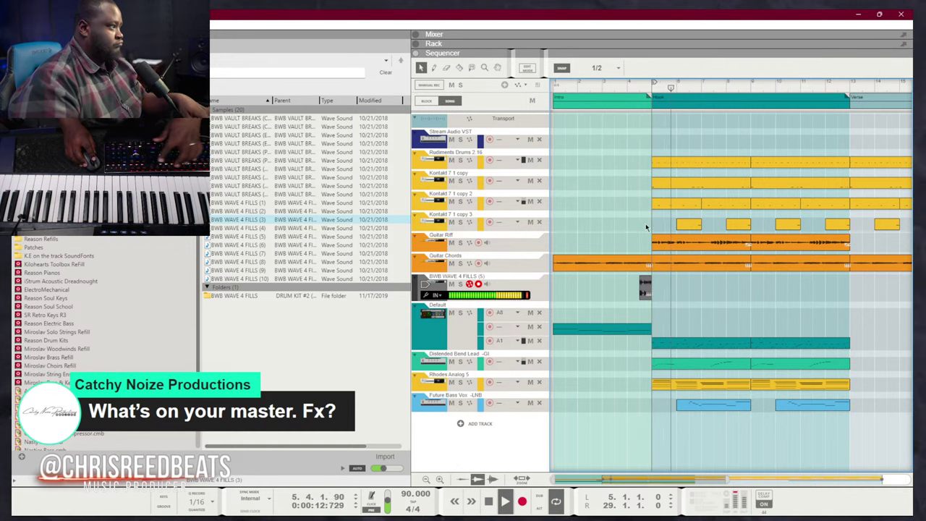
Copy the drum fill clip to 8.3.1 and to the hook's end before the verse, delete the 8.3.1 copy and stop playback
scroll(649, 279, "down", 3)
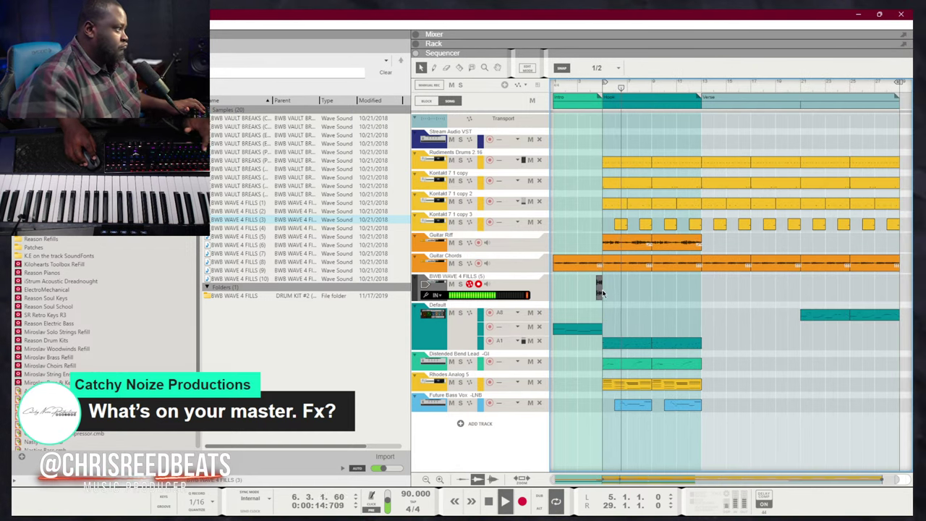
left_click_drag(602, 293, 649, 293)
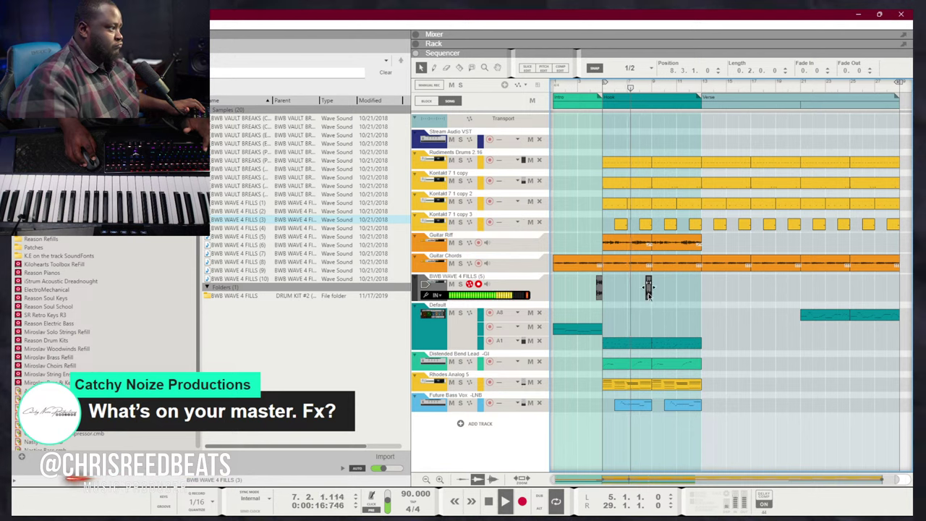
left_click(648, 290)
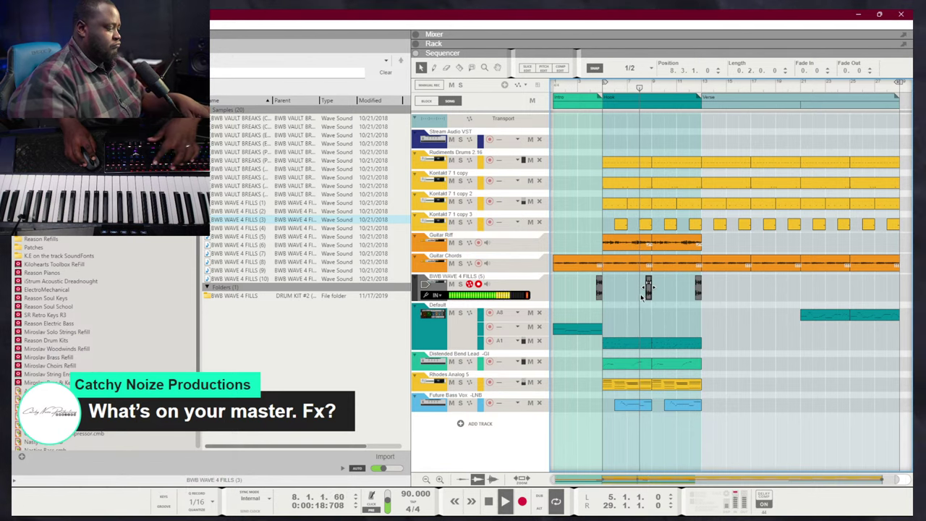
key("Delete")
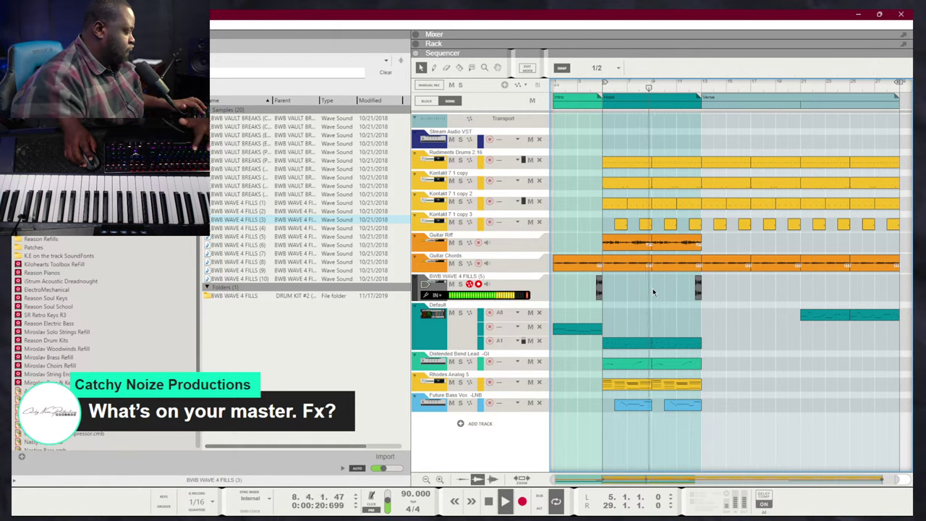
scroll(652, 292, "down", 3)
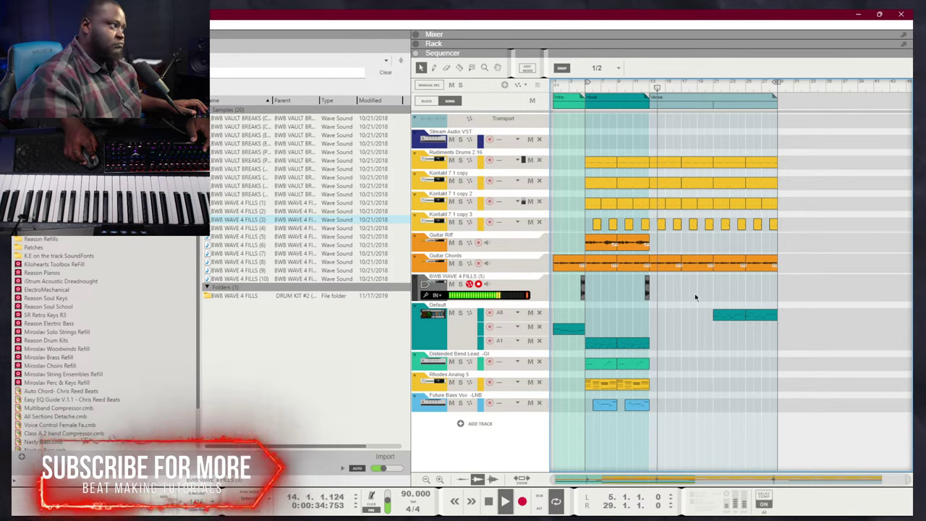
key("space")
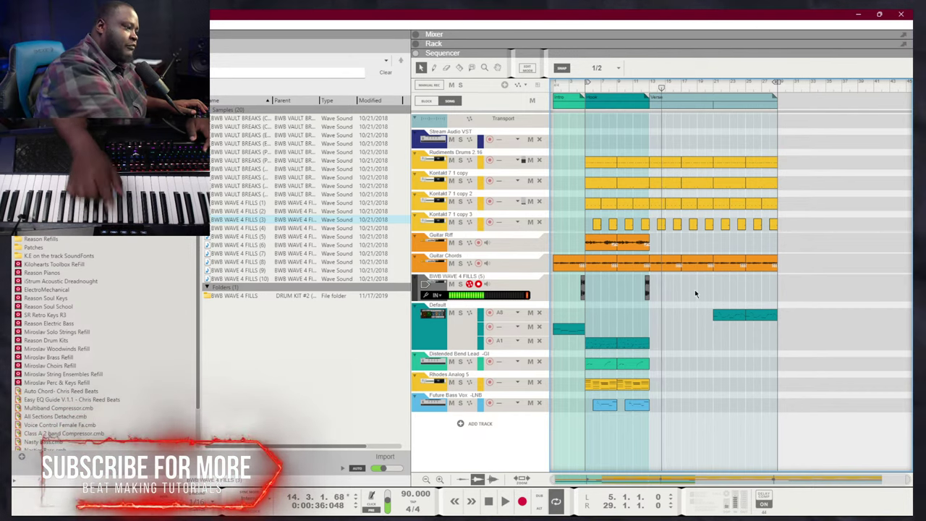
Switch to the rack view and show the Master Section's insert effects with the Multiband Compressor devices
key("F6")
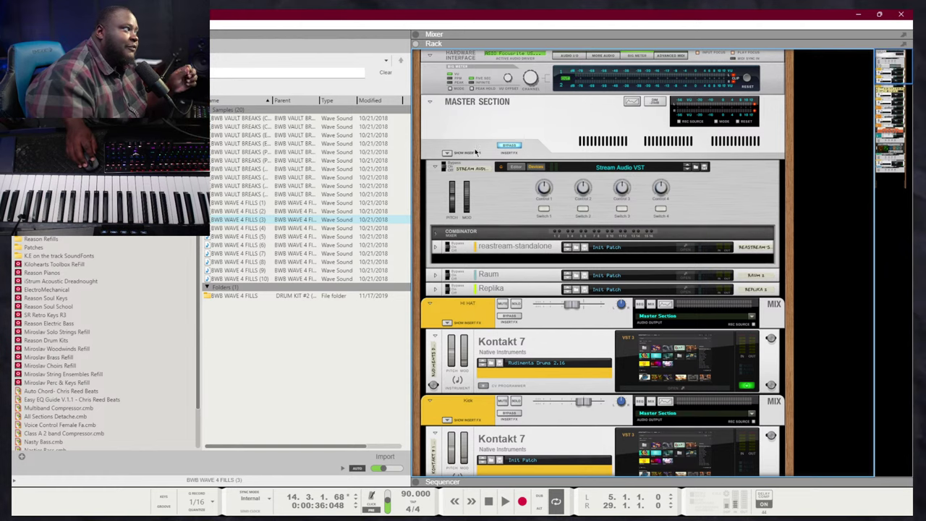
left_click(447, 153)
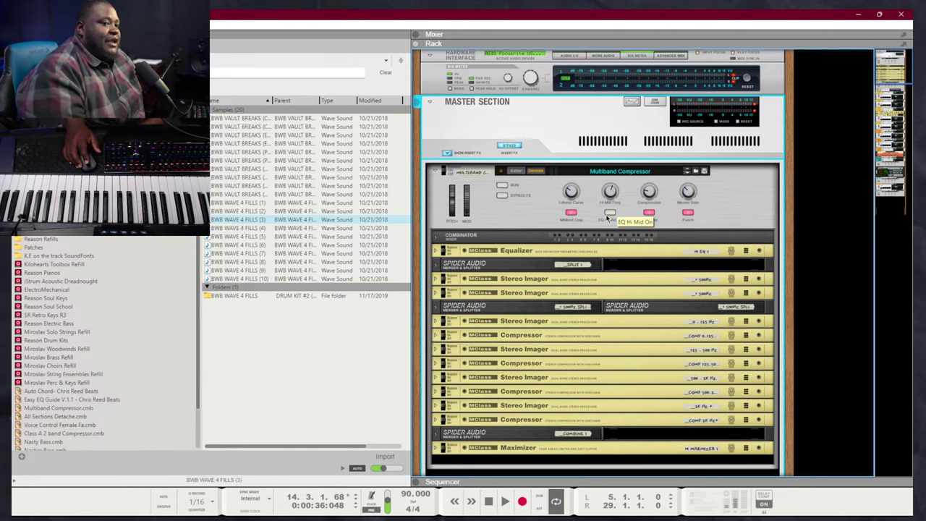
scroll(569, 302, "down", 4)
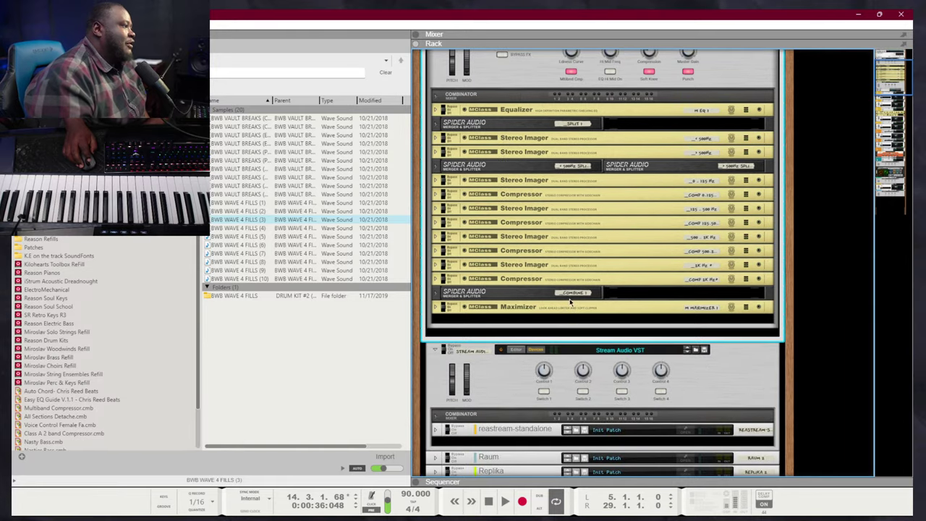
Add the Arturia Filter MS-20 effect below the Maximizer in the Master Section's insert chain
right_click(576, 325)
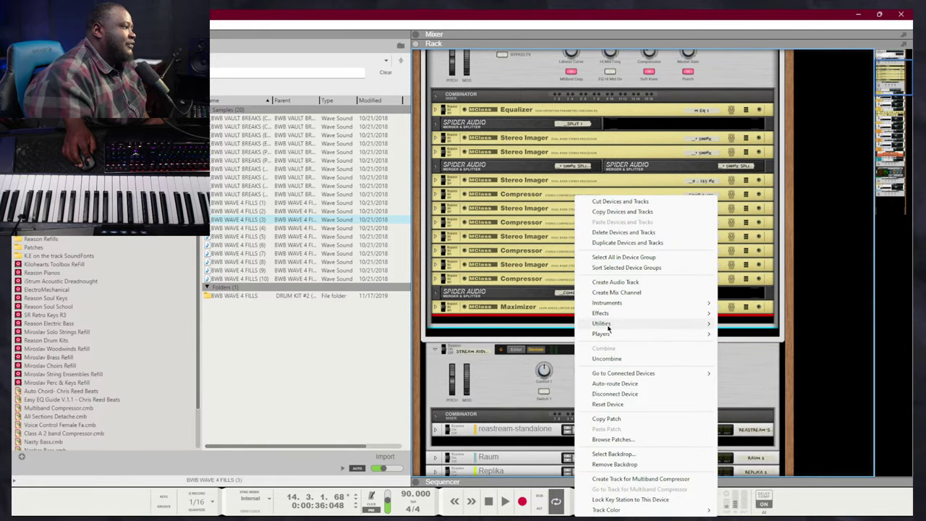
mouse_move(610, 318)
mouse_move(762, 304)
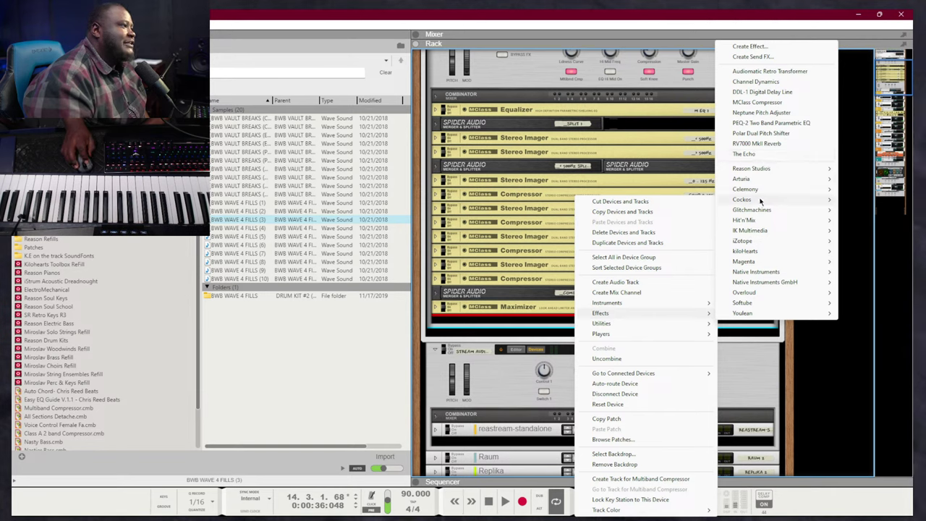
left_click(663, 182)
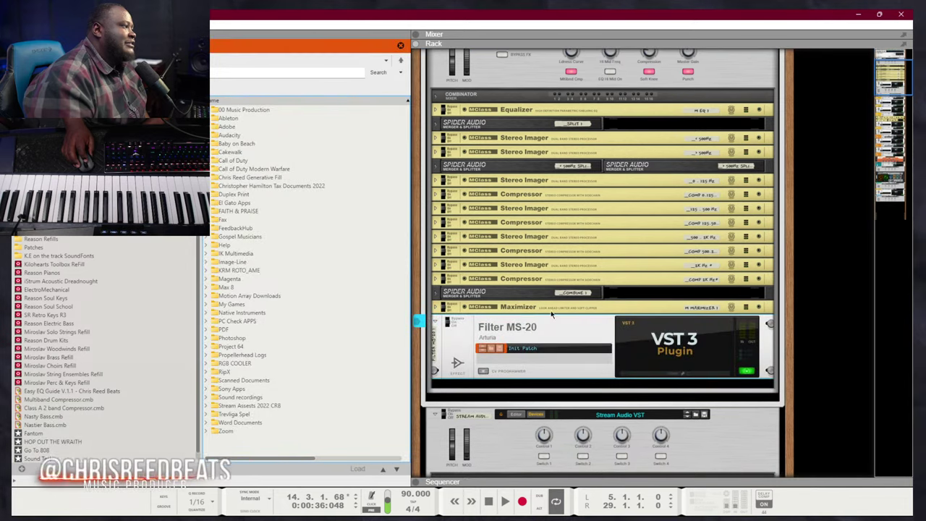
Open the Filter MS-20 plugin window and look through its preset categories, such as EQ and Modulation
left_click(666, 341)
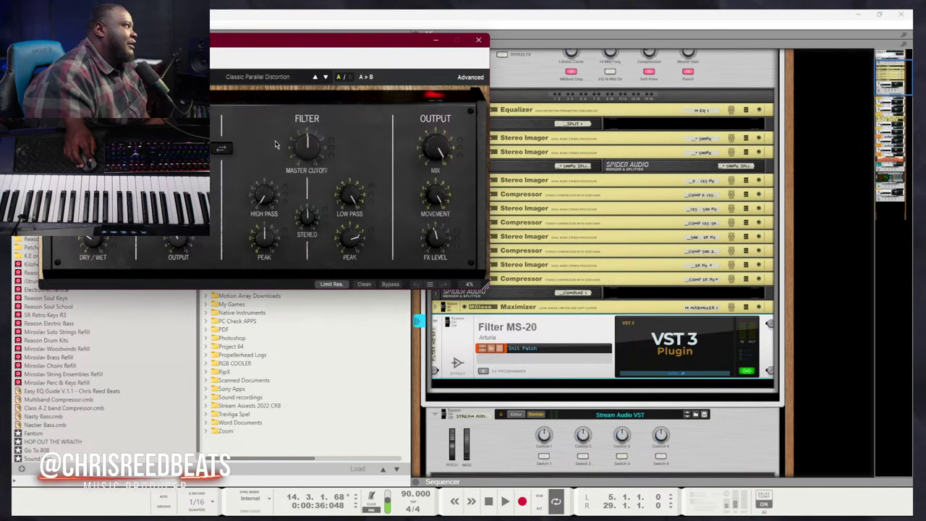
left_click_drag(301, 22, 523, 87)
left_click(481, 121)
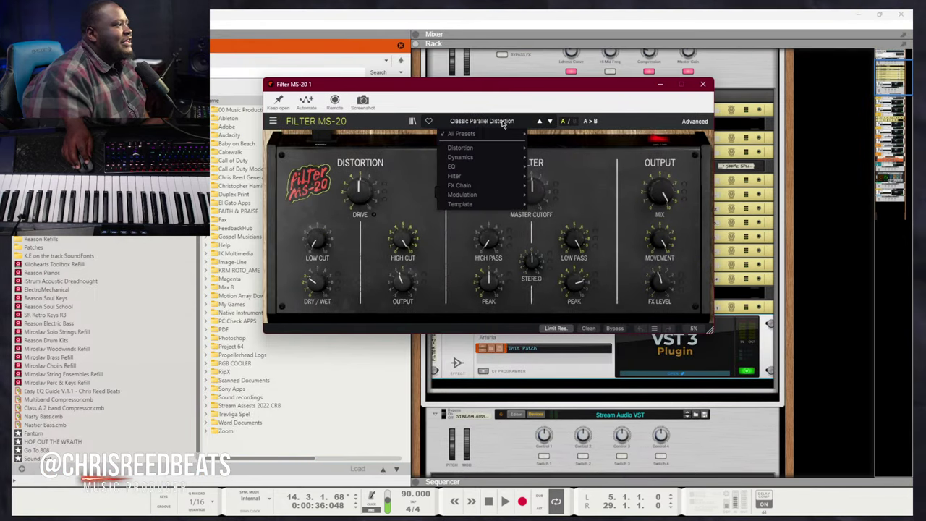
mouse_move(471, 178)
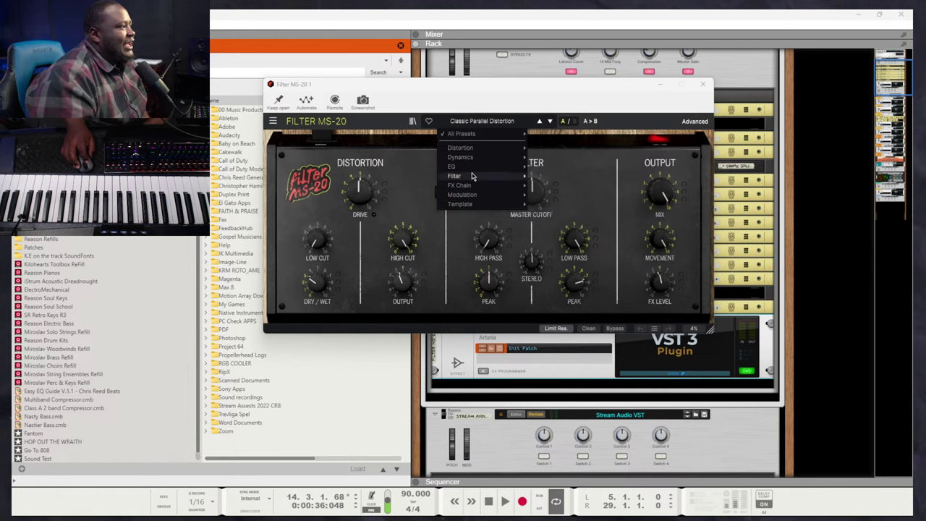
mouse_move(476, 158)
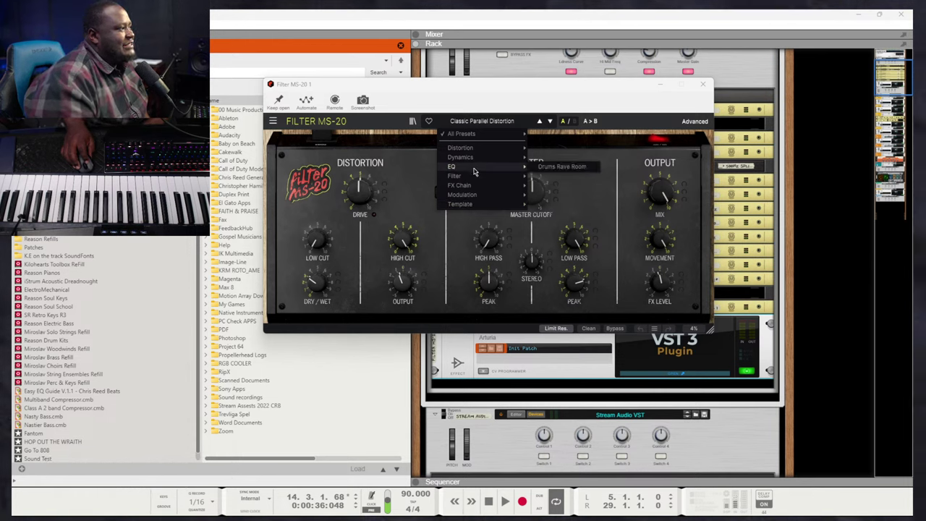
mouse_move(471, 195)
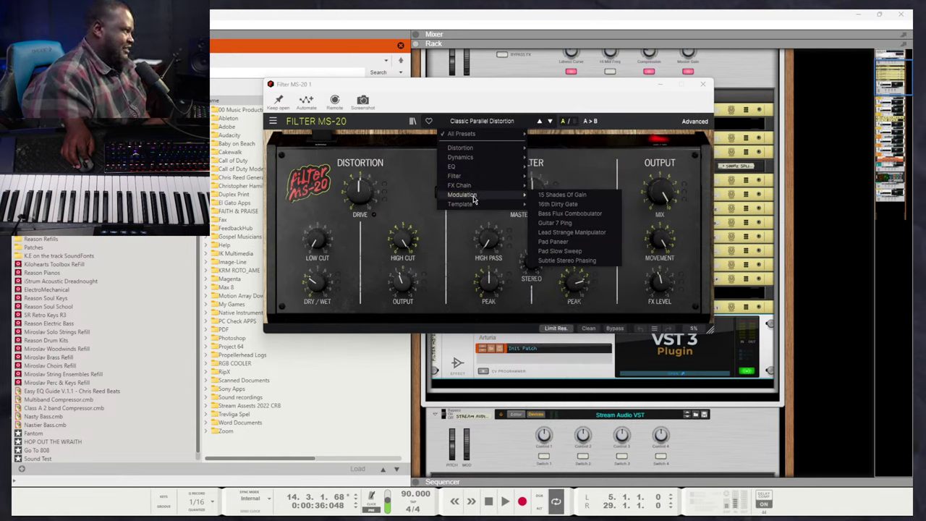
left_click(398, 167)
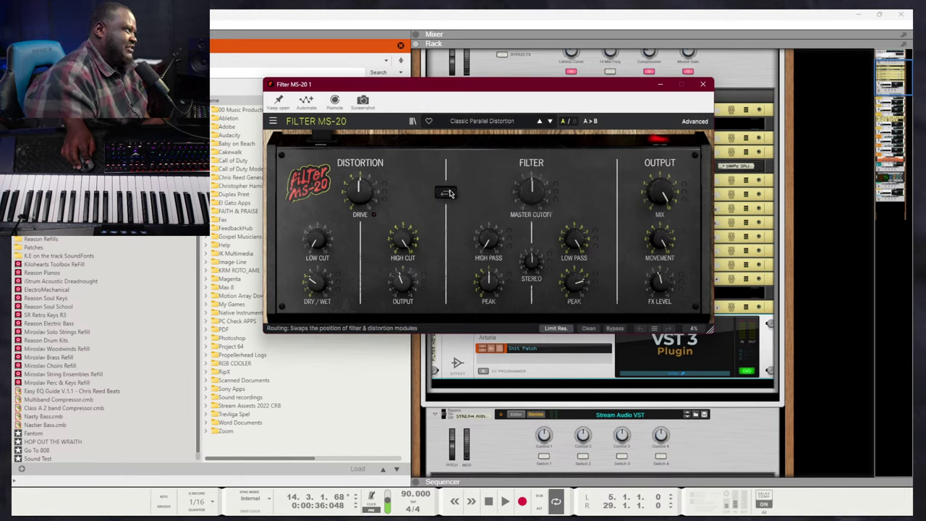
Swap the order of the filter and distortion modules, swap them back and close the Filter MS-20 window
left_click(447, 193)
left_click(446, 192)
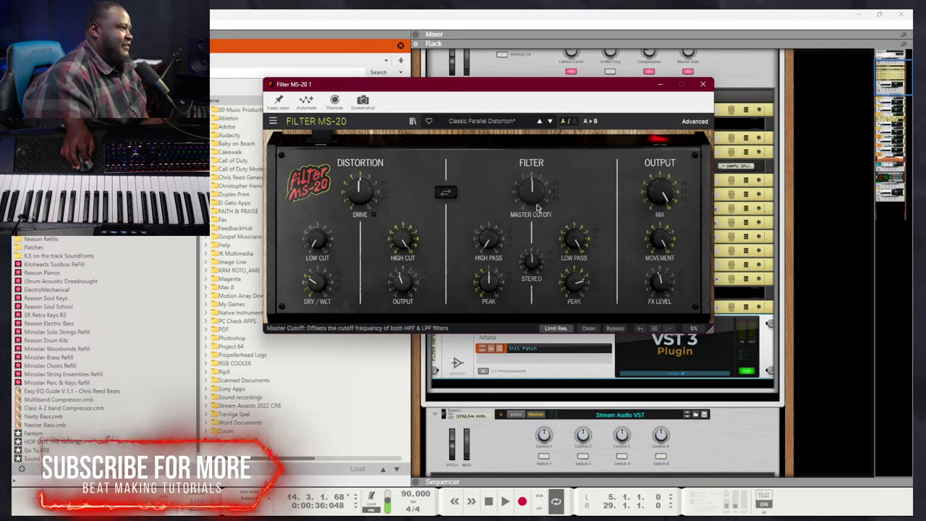
left_click(702, 84)
Reset the clip indicators on the Hardware Interface and the Master Section
scroll(607, 165, "up", 3)
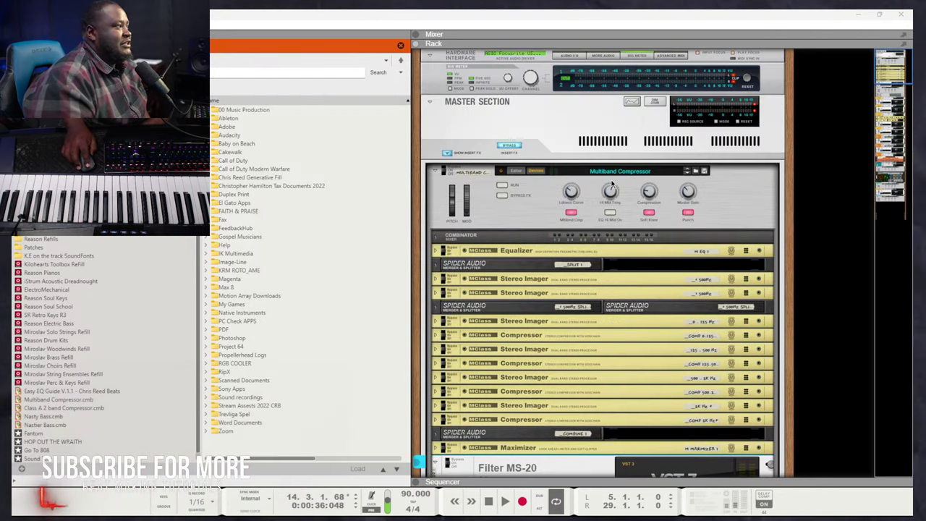
left_click(748, 78)
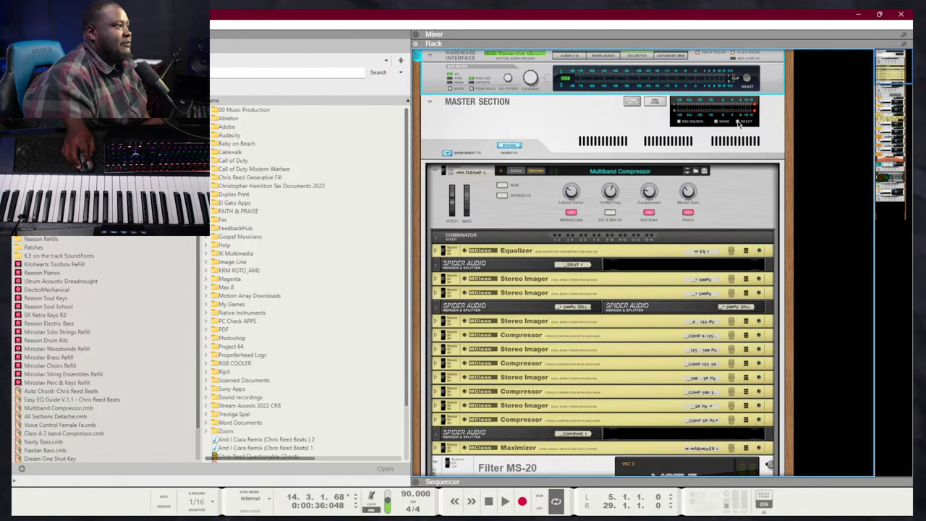
left_click(738, 121)
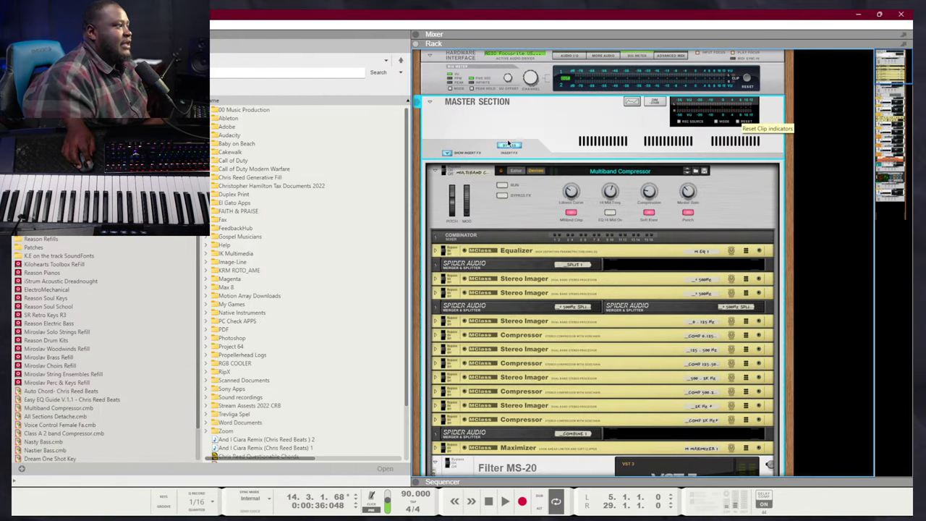
Hide and show the Master Section's insert effects again, and add an Audiomatic Retro Transformer below the Filter MS-20
left_click(448, 153)
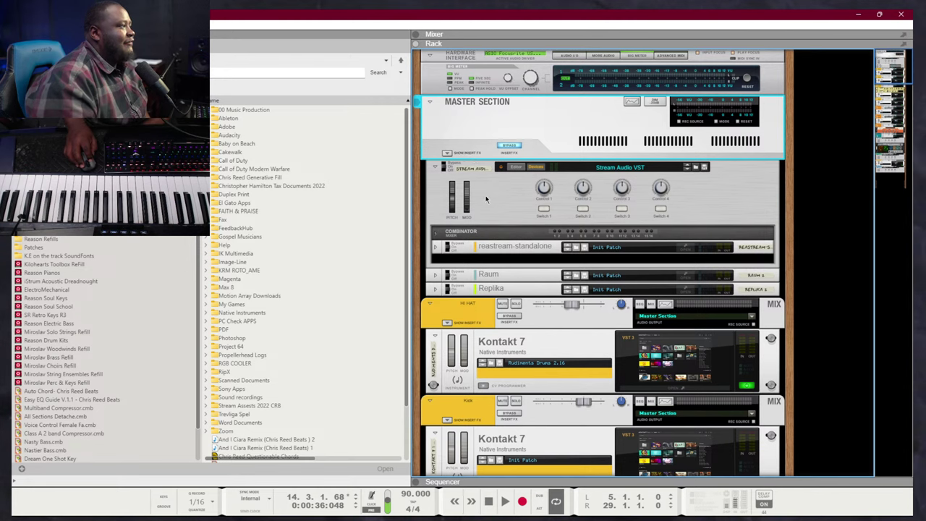
left_click(447, 153)
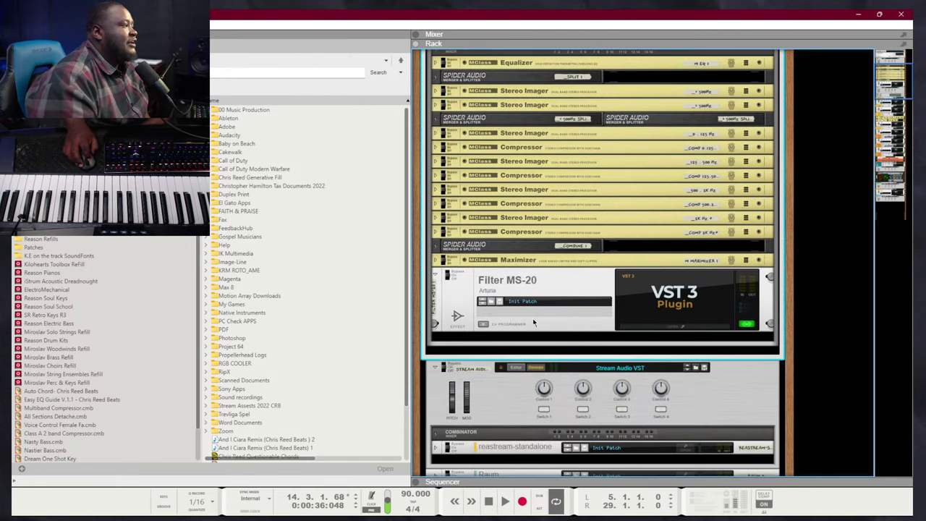
right_click(521, 342)
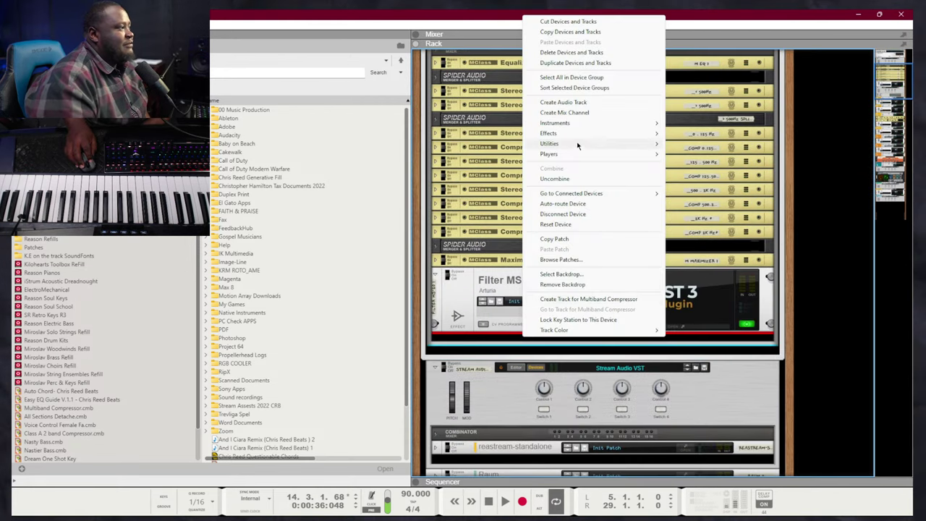
mouse_move(561, 134)
mouse_move(701, 258)
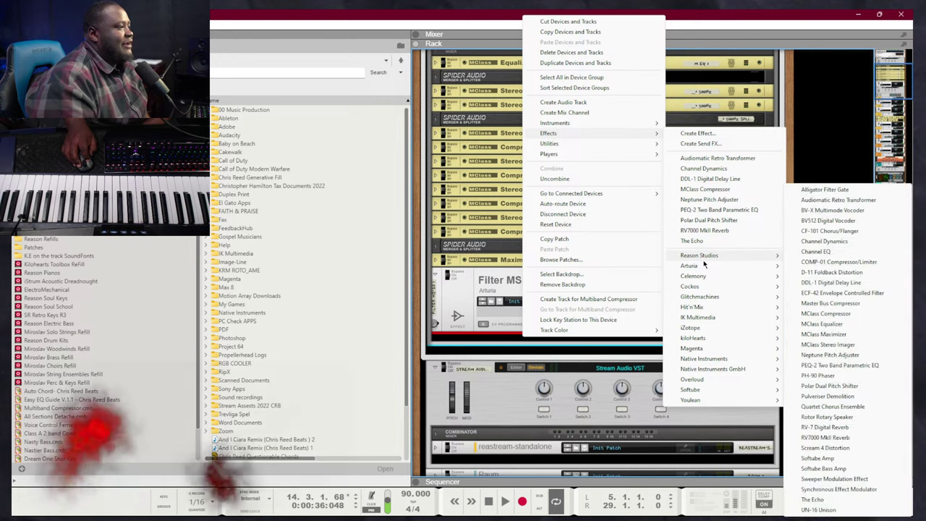
left_click(715, 159)
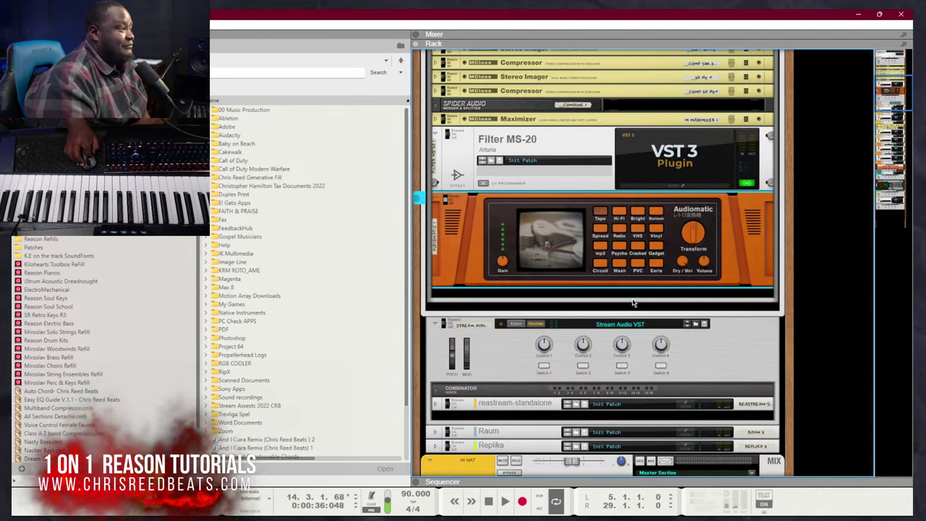
Add the Softube Saturation Knob below the Audiomatic in the master insert chain and close the Filter MS-20 window
right_click(634, 253)
mouse_move(769, 313)
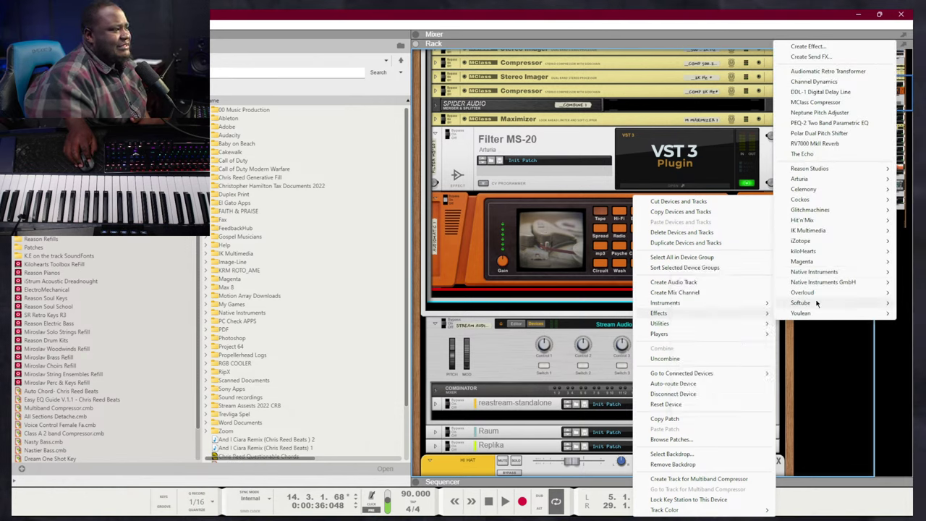
mouse_move(814, 307)
mouse_move(729, 306)
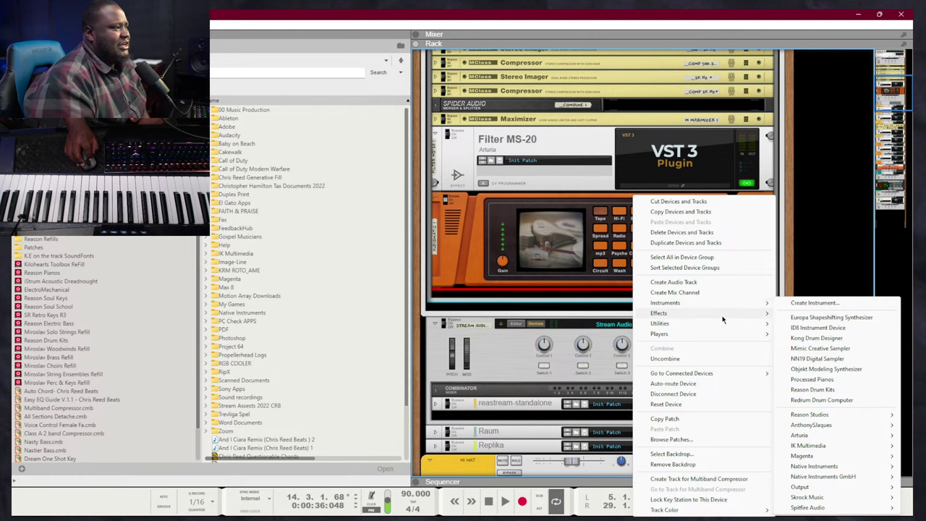
left_click(748, 304)
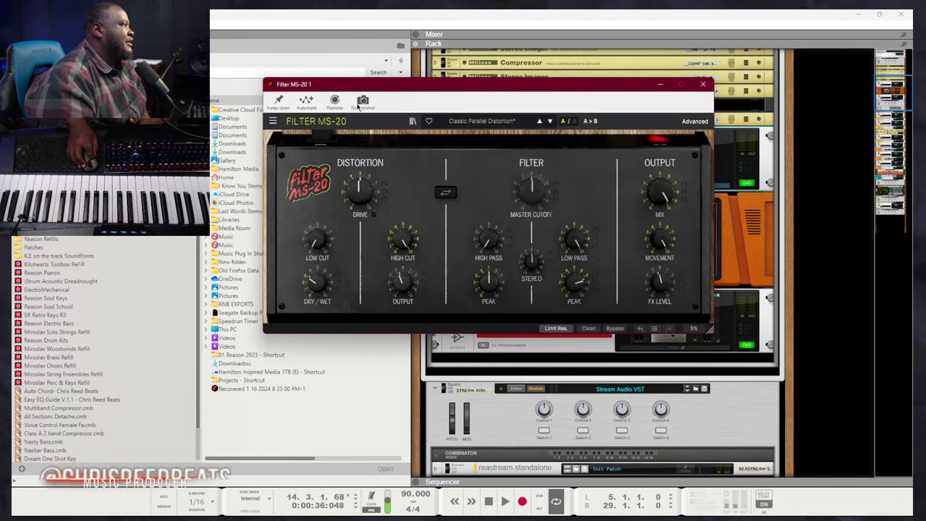
left_click(706, 83)
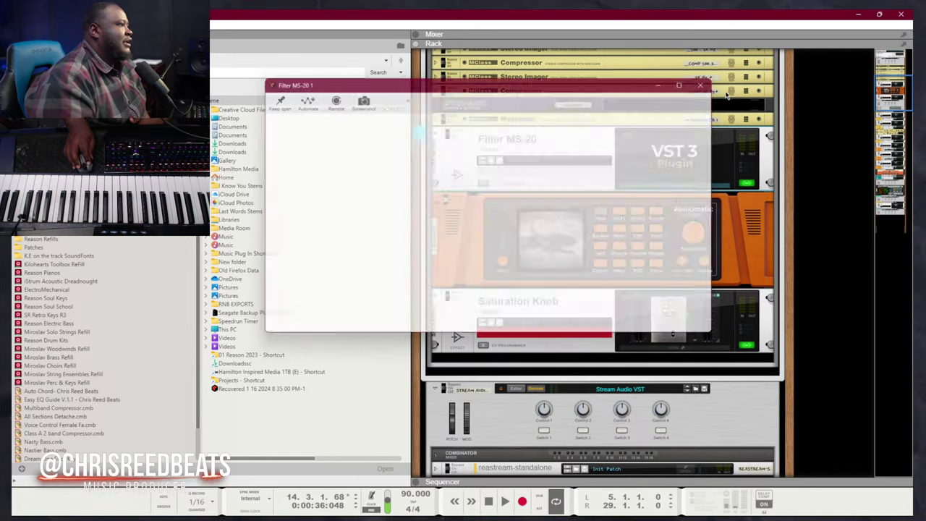
Review the added master insert effects, selecting the Filter MS-20 and the Saturation Knob in turn
scroll(760, 320, "down", 2)
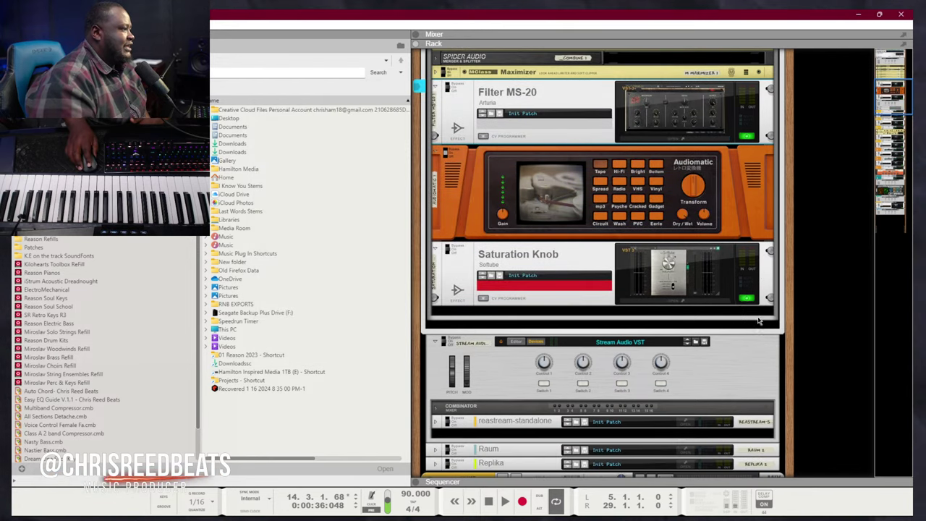
scroll(706, 243, "up", 2)
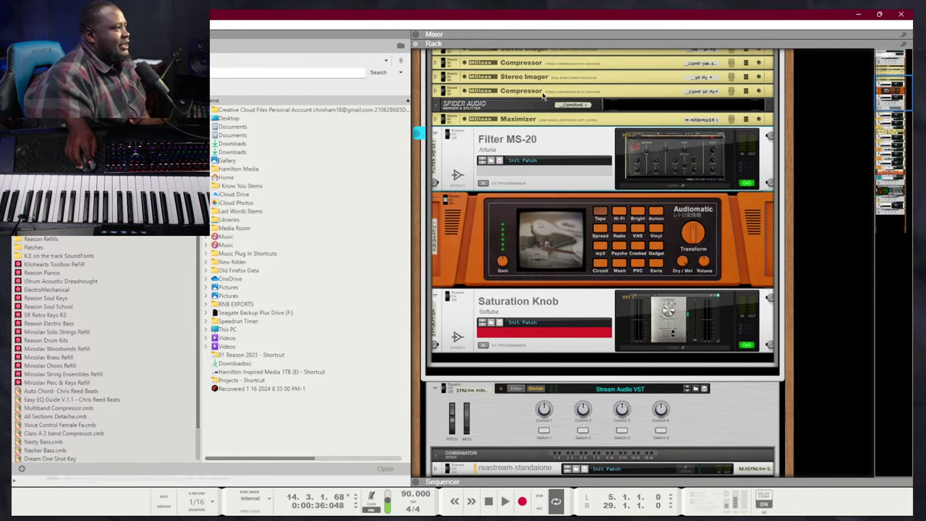
left_click(534, 141)
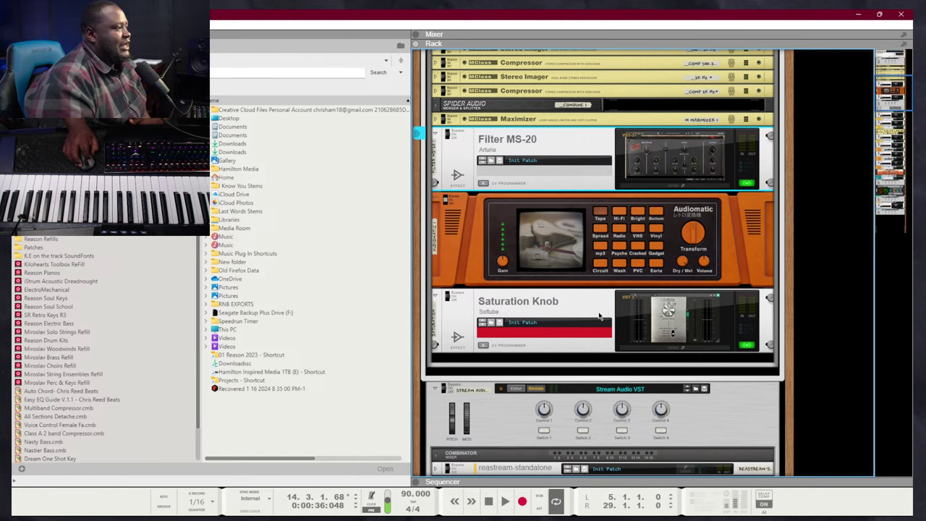
left_click(604, 314)
scroll(680, 218, "down", 4)
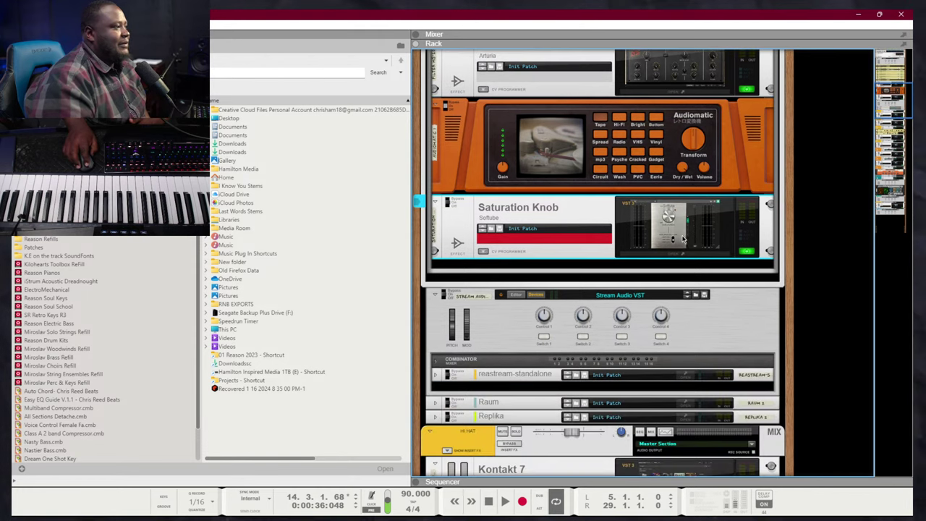
Review the master insert chain, from the Audiomatic and Saturation Knob up to the Multiband Compressor
left_click(681, 168)
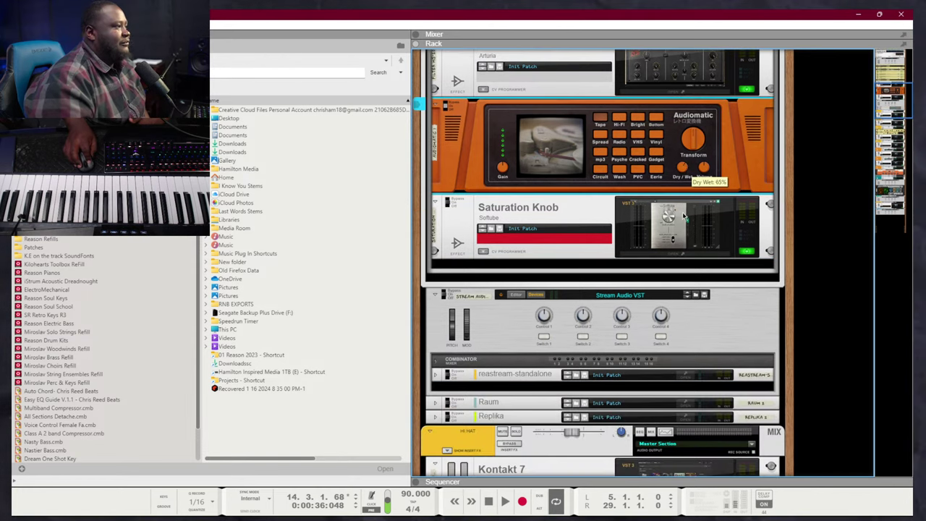
scroll(676, 227, "up", 8)
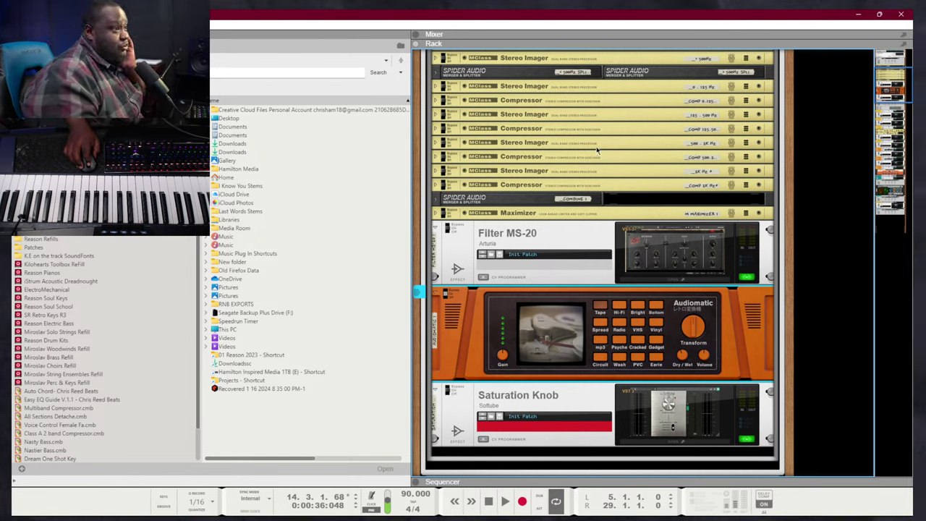
scroll(596, 150, "up", 2)
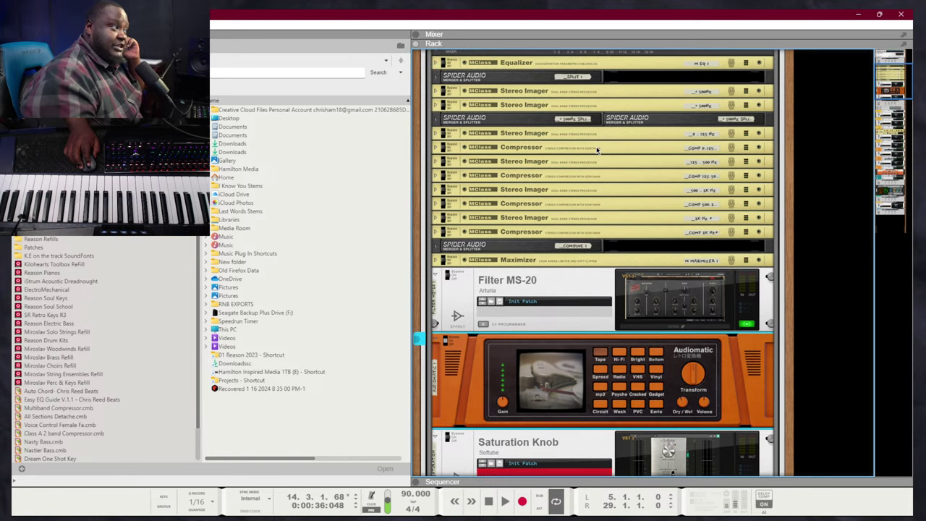
scroll(596, 147, "up", 4)
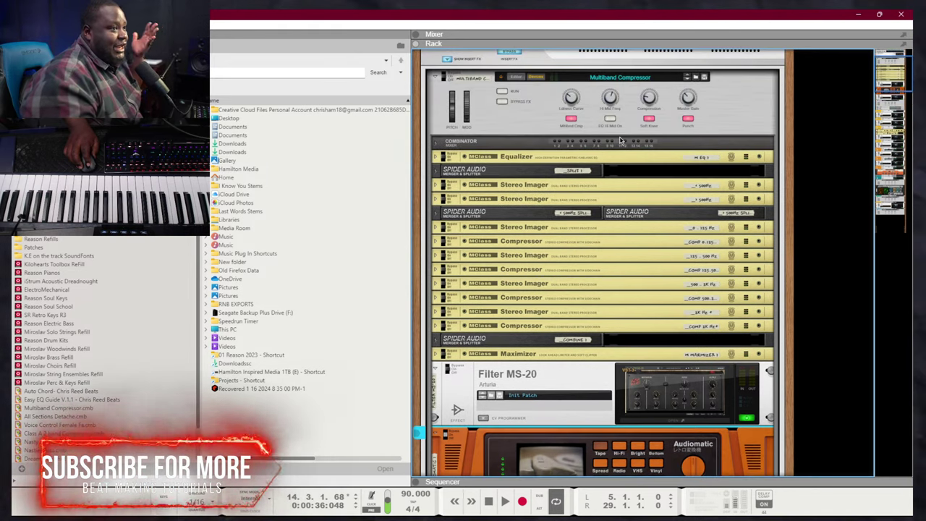
scroll(620, 140, "up", 4)
scroll(620, 136, "down", 2)
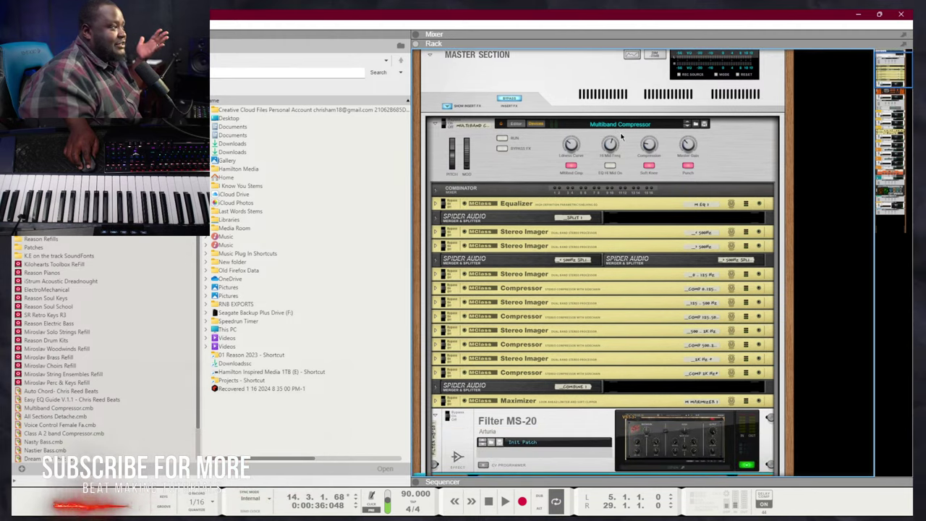
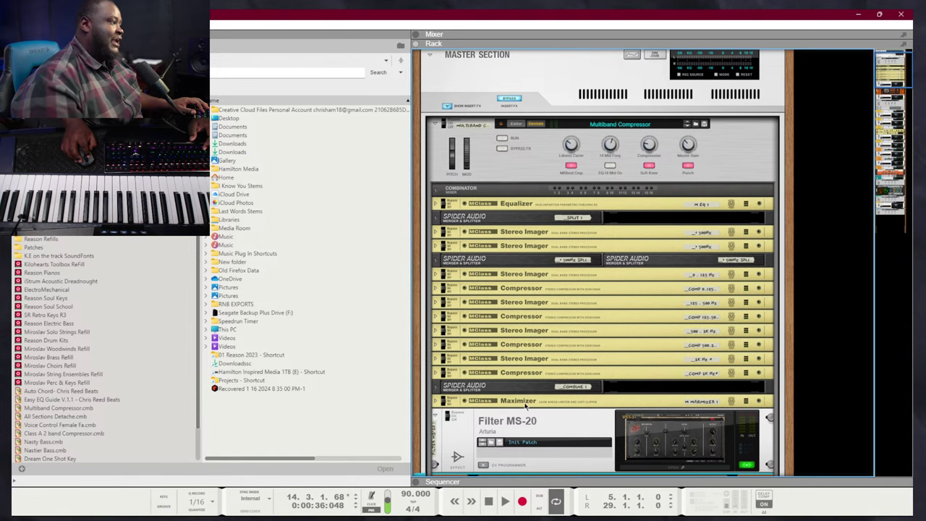
Unfold the MClass Maximizer and move the Filter MS-20, Audiomatic and Saturation Knob together above it in the master insert chain
scroll(528, 386, "down", 3)
scroll(562, 306, "down", 3)
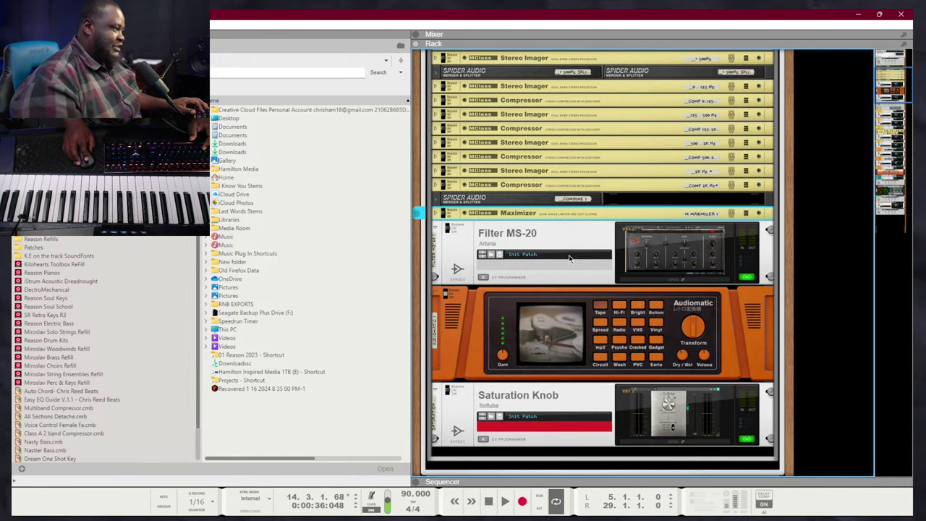
left_click(504, 330)
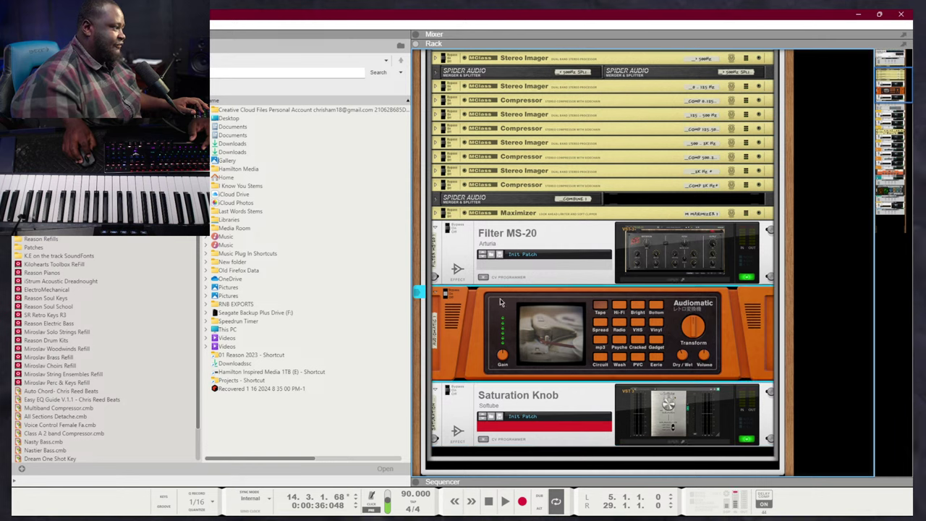
left_click(551, 431, "shift")
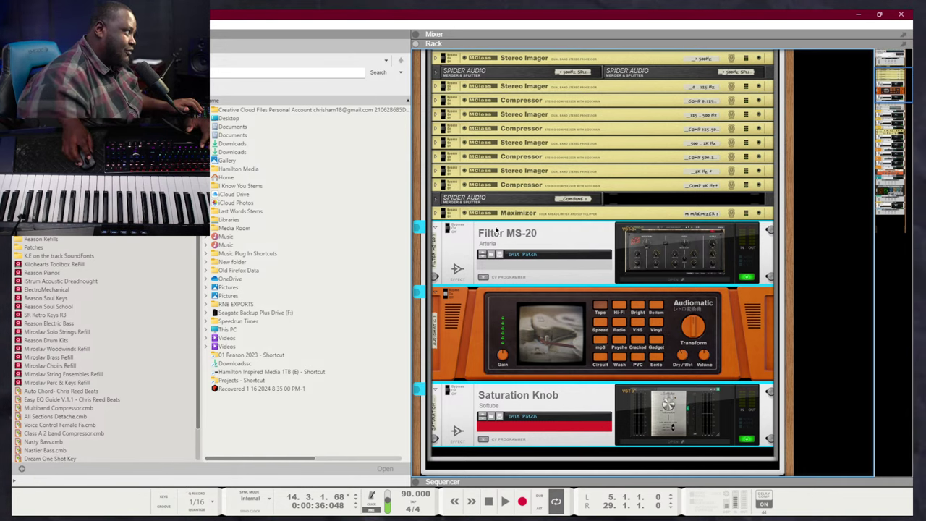
left_click(435, 212)
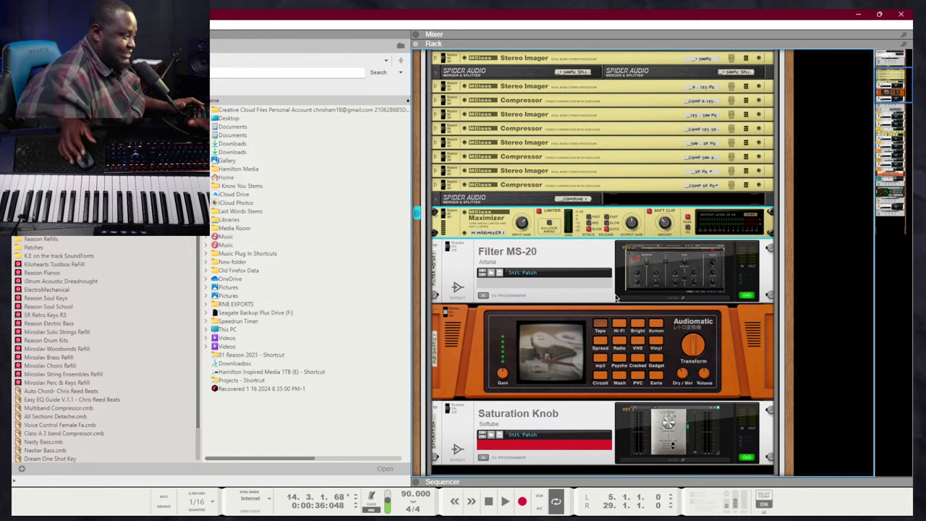
left_click(475, 343, "shift")
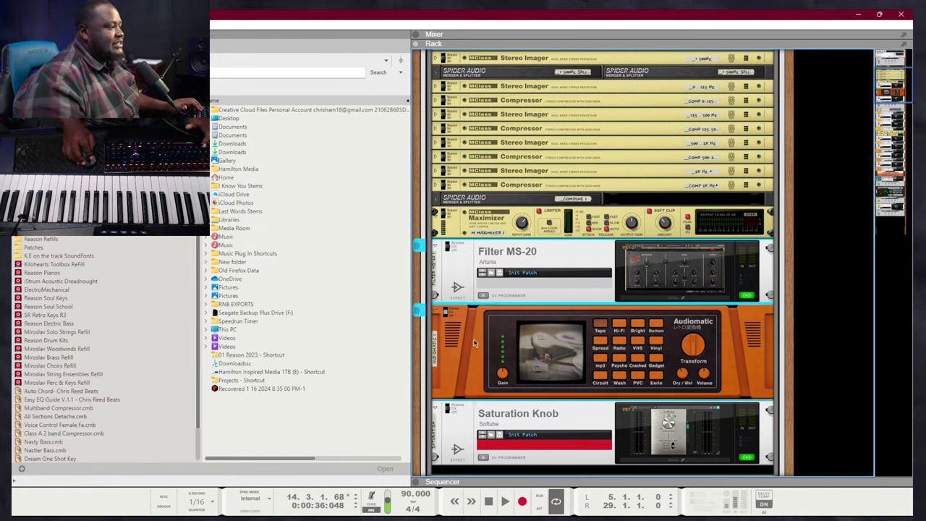
left_click(561, 420, "shift")
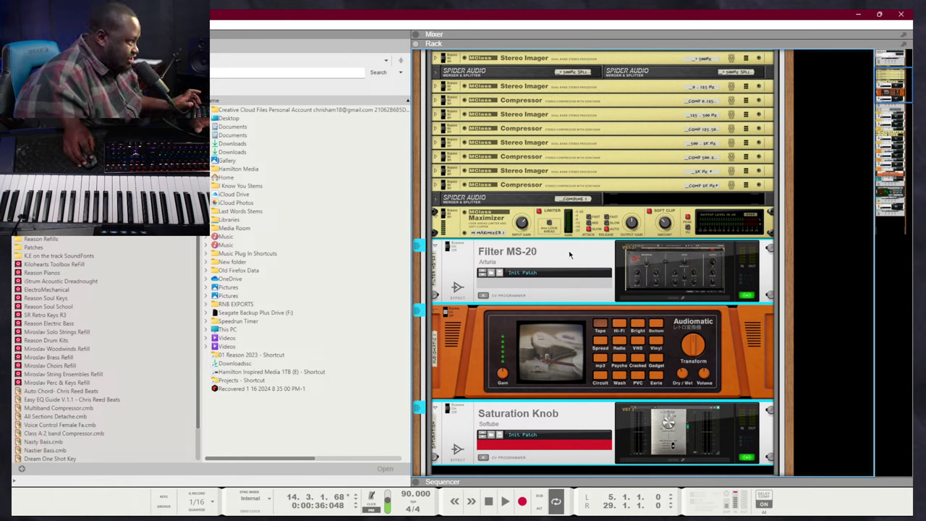
left_click_drag(558, 262, 563, 215)
scroll(555, 114, "down", 2)
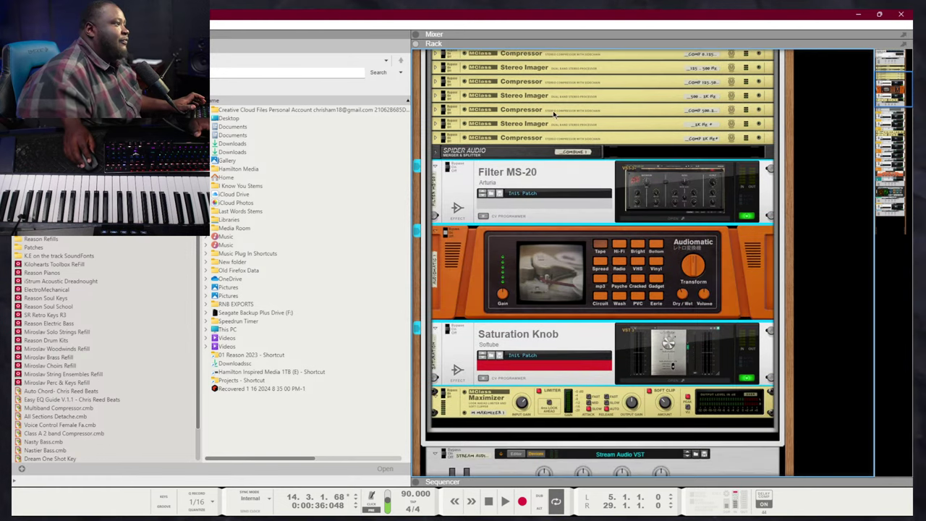
Inspect the cable routing of the moved effects and the Maximizer on the back of the rack, and return to the front
key("Tab")
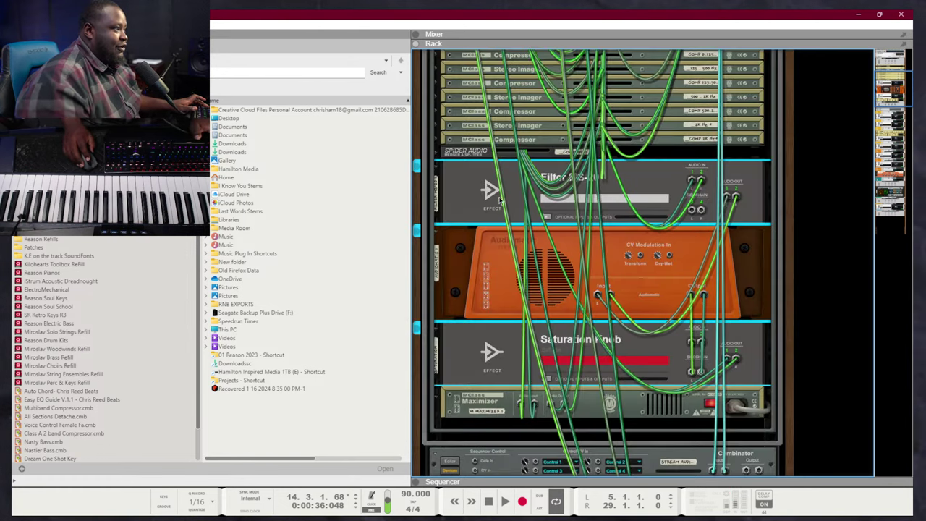
key("Tab")
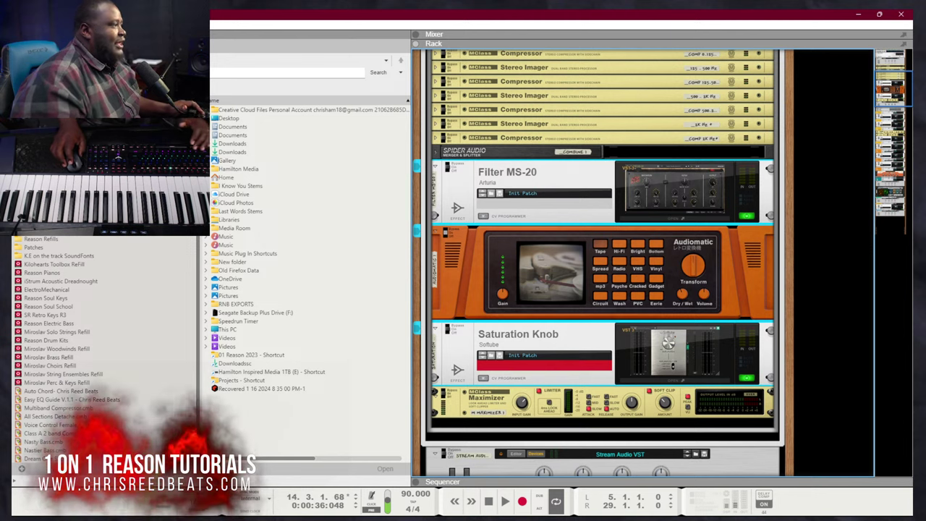
key("Tab")
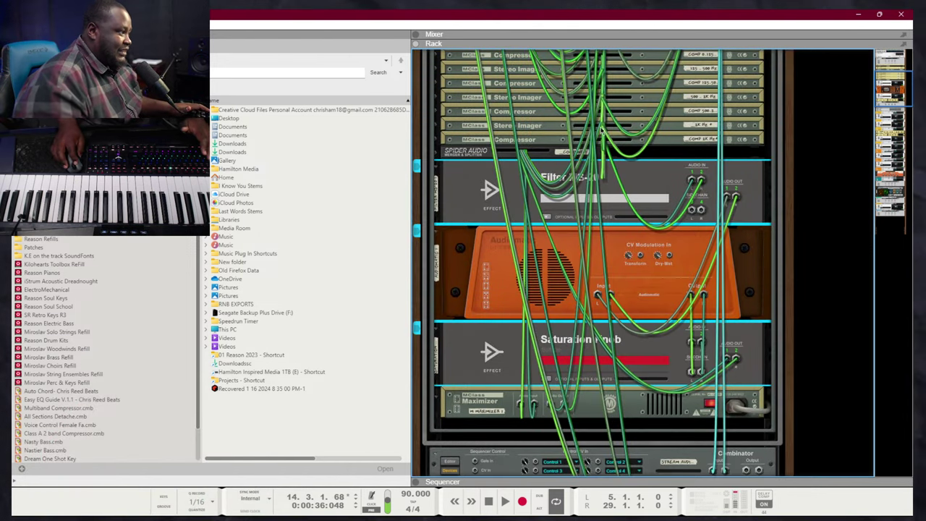
left_click(599, 405)
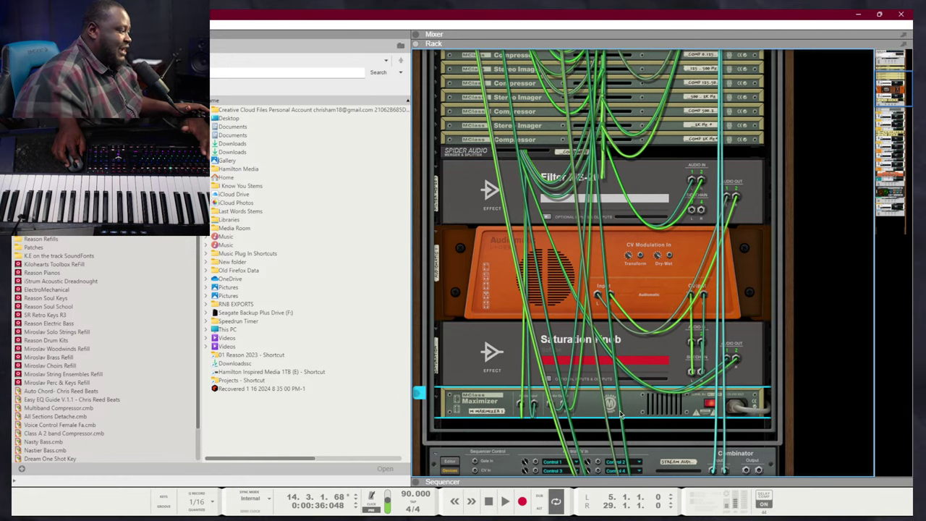
scroll(558, 390, "up", 2)
scroll(583, 390, "down", 2)
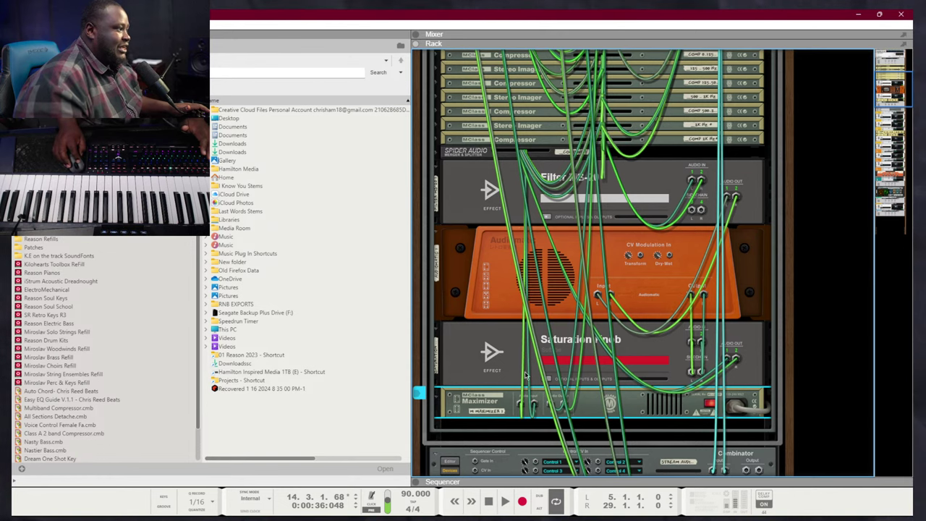
key("Tab")
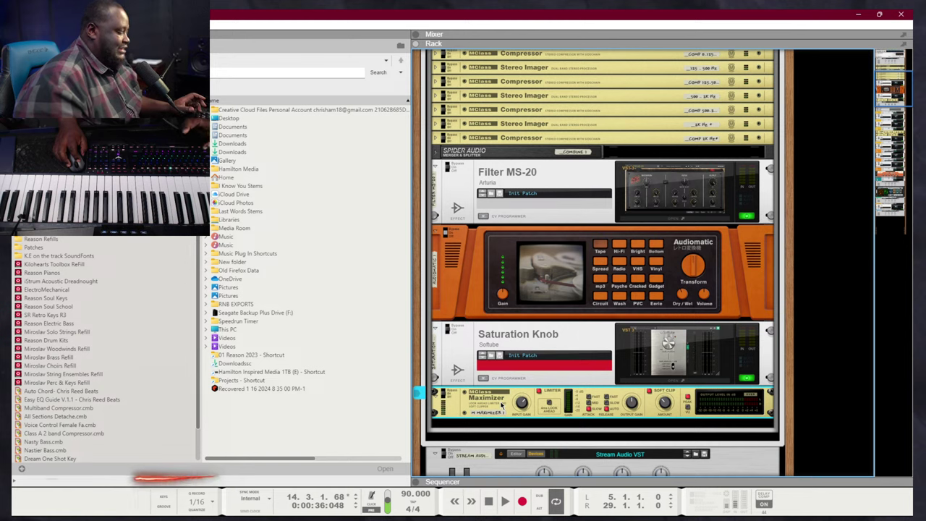
Move the Maximizer above the Filter MS-20 and back below the Saturation Knob, and check its cabling on the rack's rear
left_click_drag(501, 405, 544, 201)
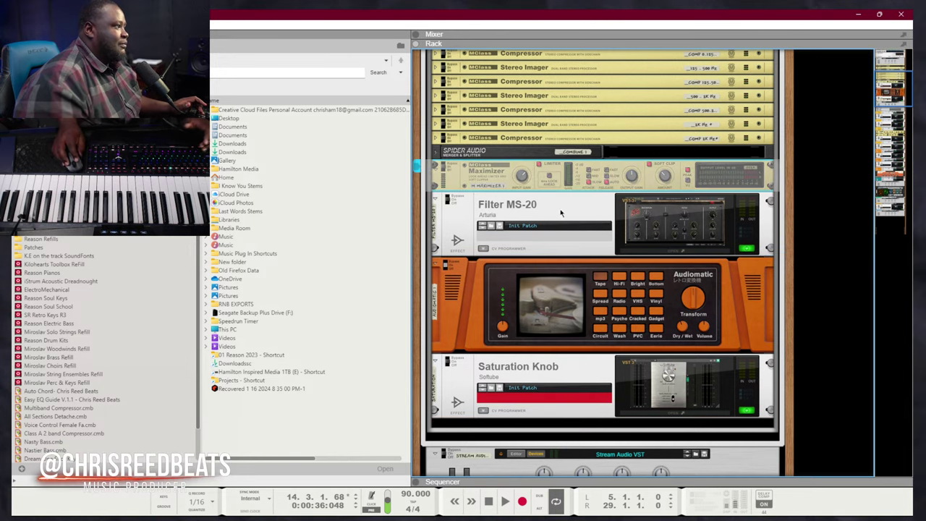
left_click_drag(488, 175, 542, 433)
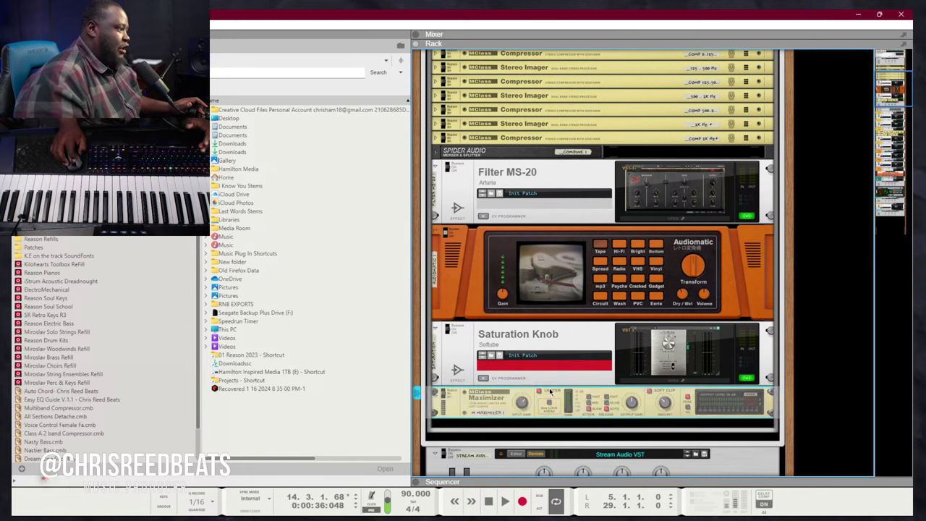
key("Tab")
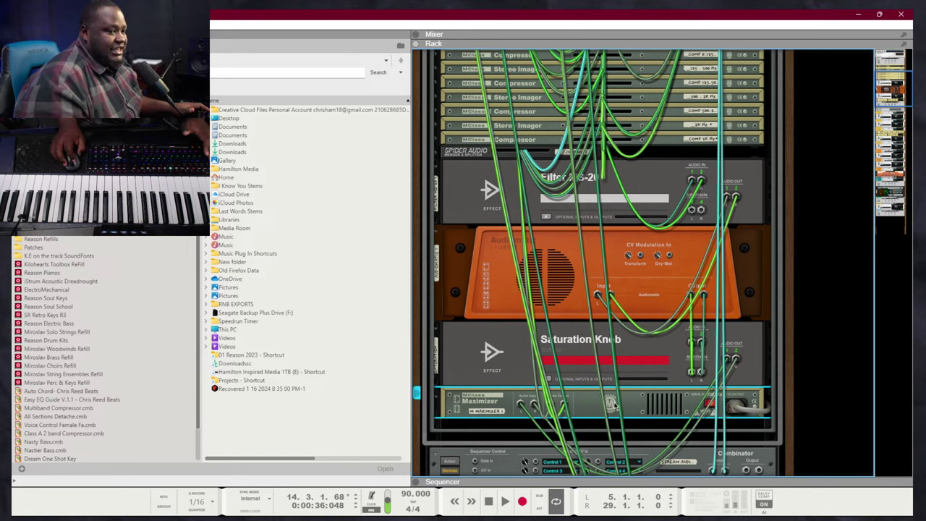
key("Tab")
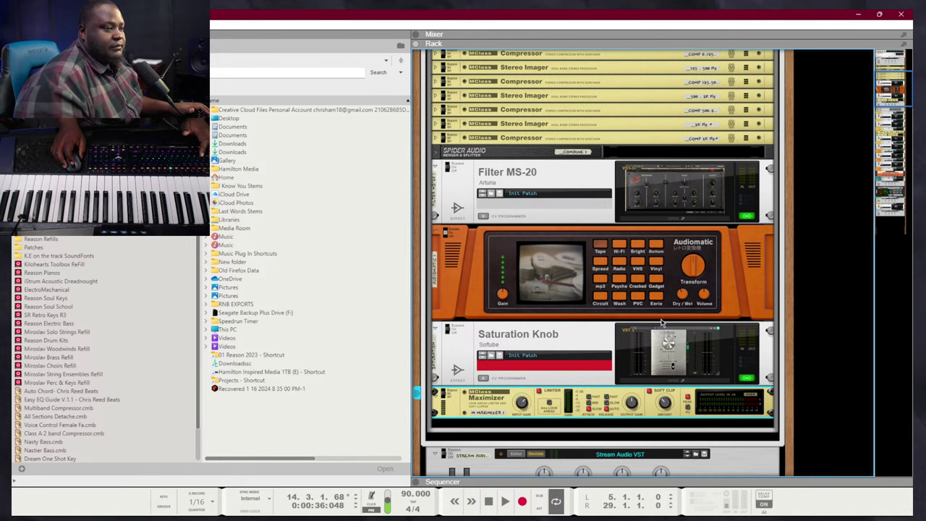
Review the master insert chain between the Master Section and the Maximizer, selecting the Multiband Compressor
scroll(659, 311, "up", 5)
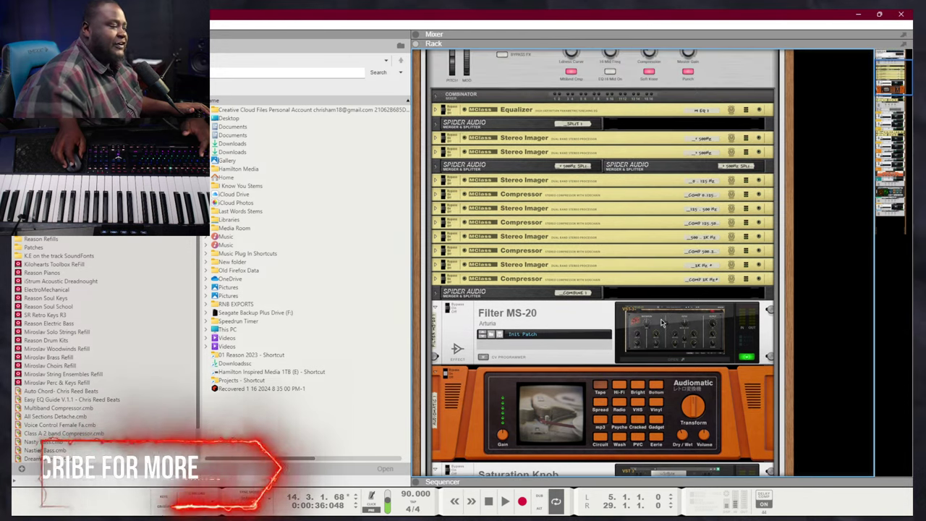
scroll(657, 295, "up", 5)
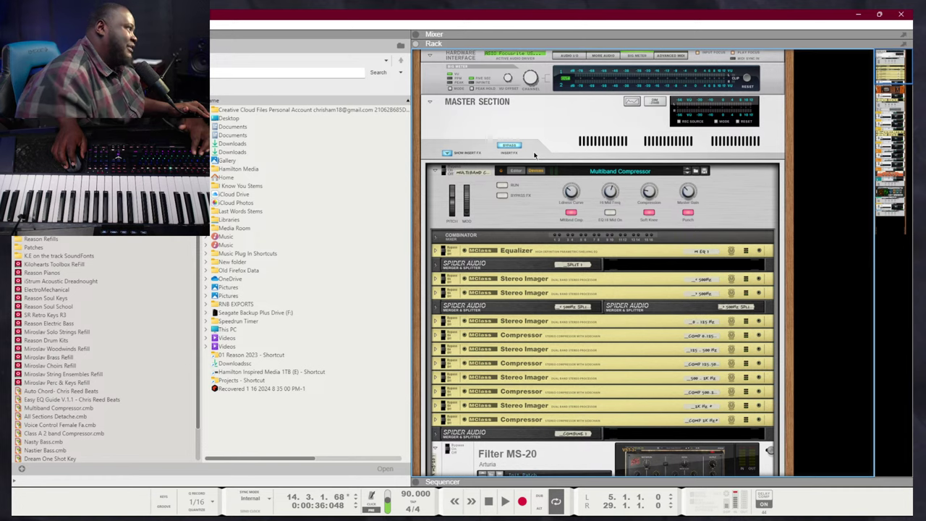
scroll(534, 154, "down", 3)
scroll(534, 154, "up", 3)
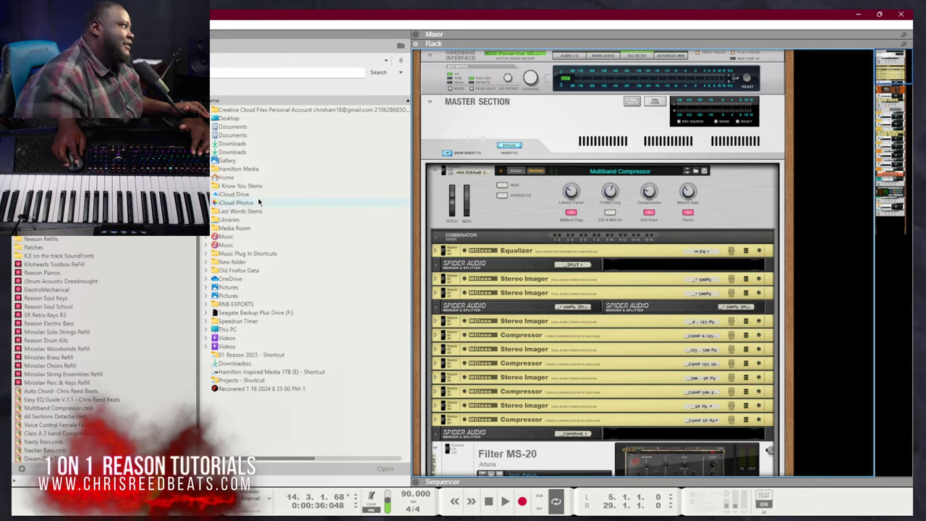
scroll(629, 250, "down", 5)
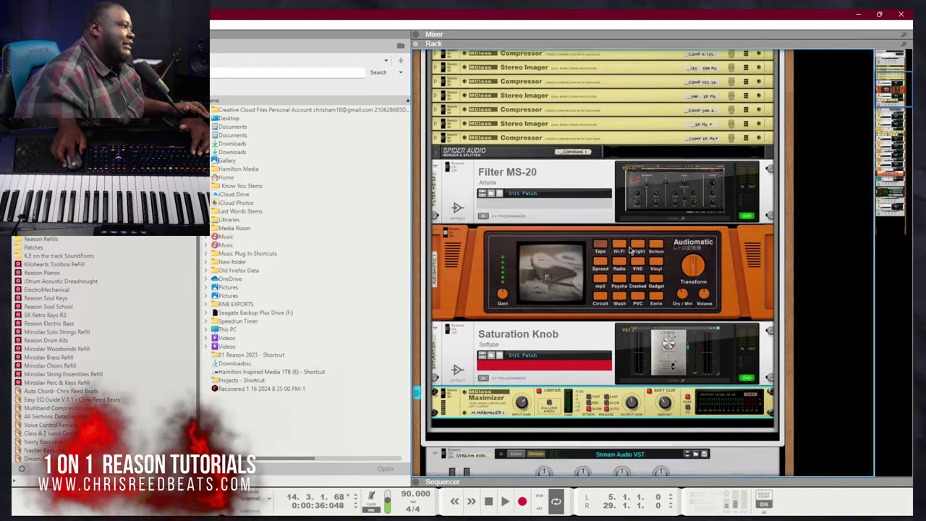
scroll(630, 250, "down", 4)
scroll(629, 249, "up", 8)
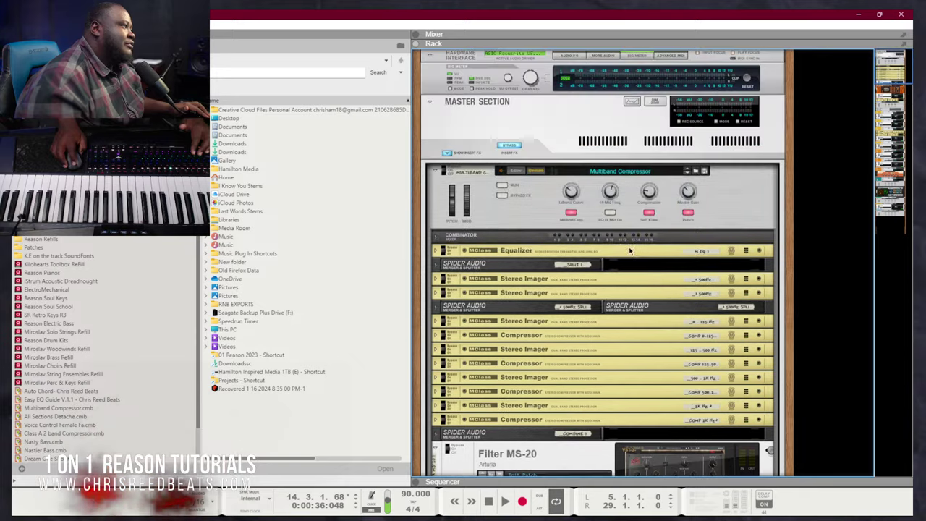
left_click(721, 193)
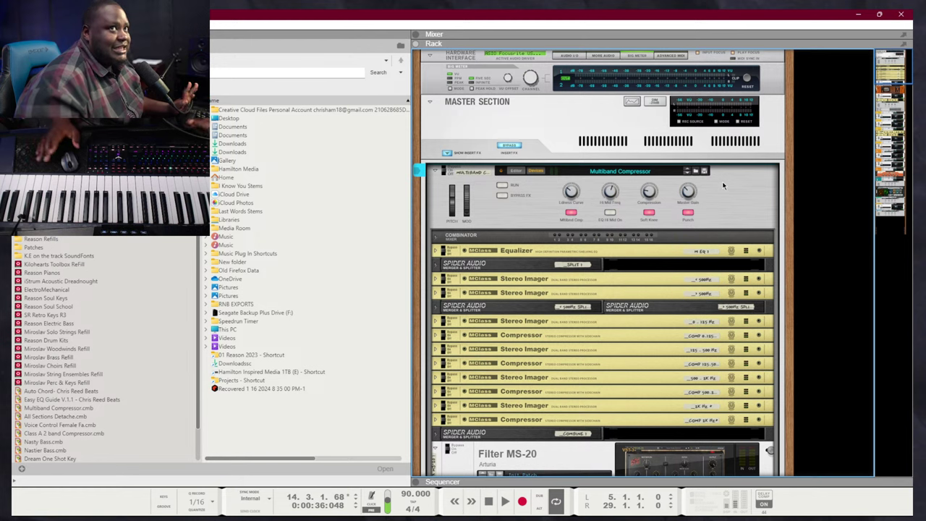
mouse_move(576, 191)
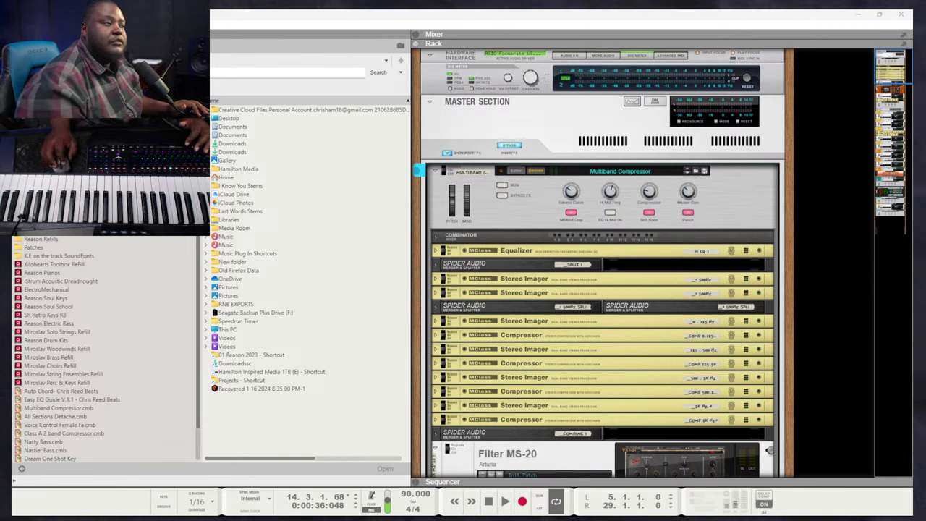
left_click(589, 136)
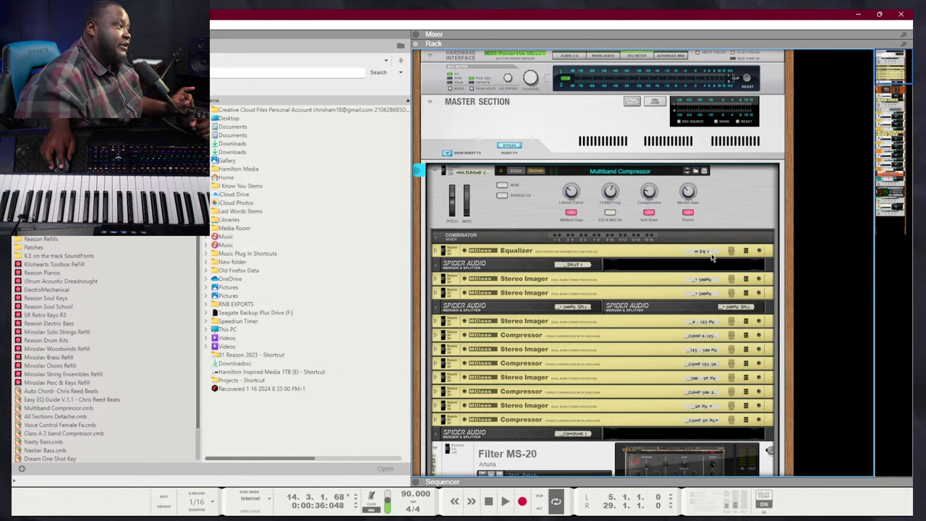
Look over the insert chain once more and hide the Master Section's insert effects
scroll(584, 365, "down", 10)
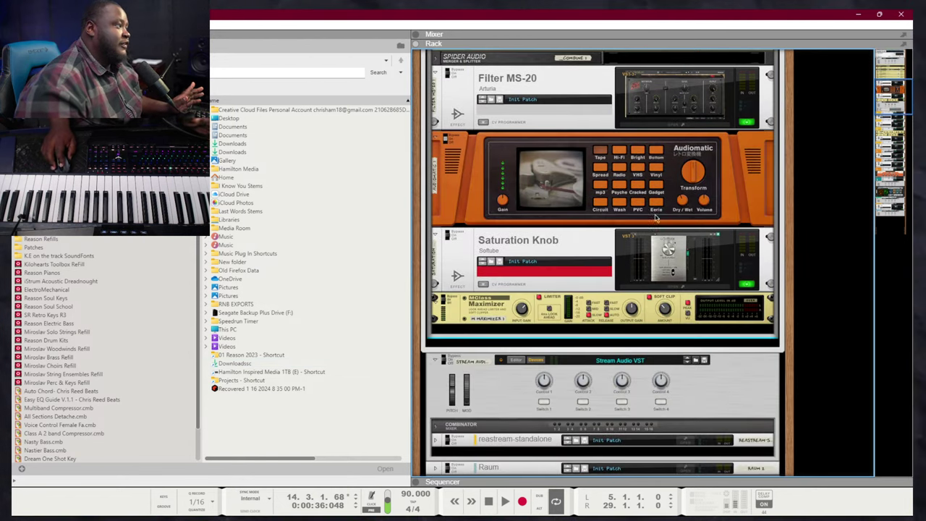
scroll(606, 269, "up", 10)
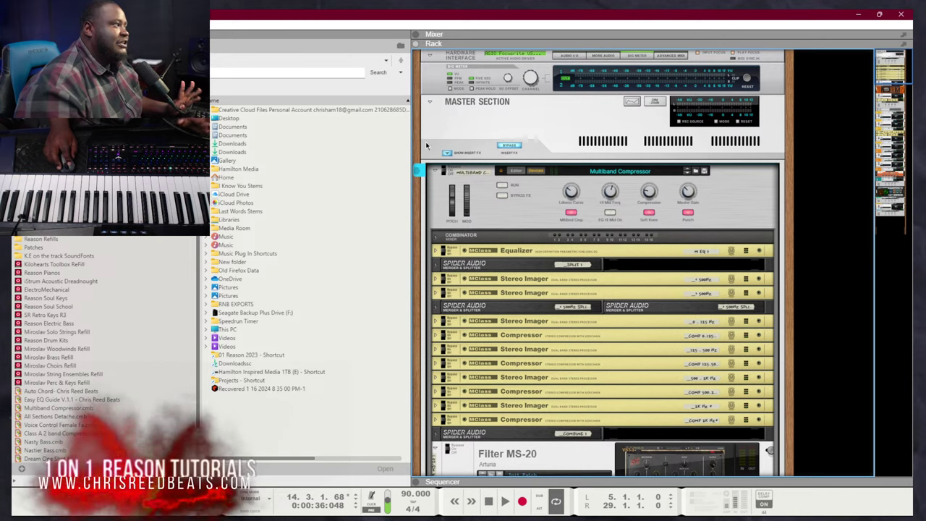
left_click(450, 154)
left_click(451, 154)
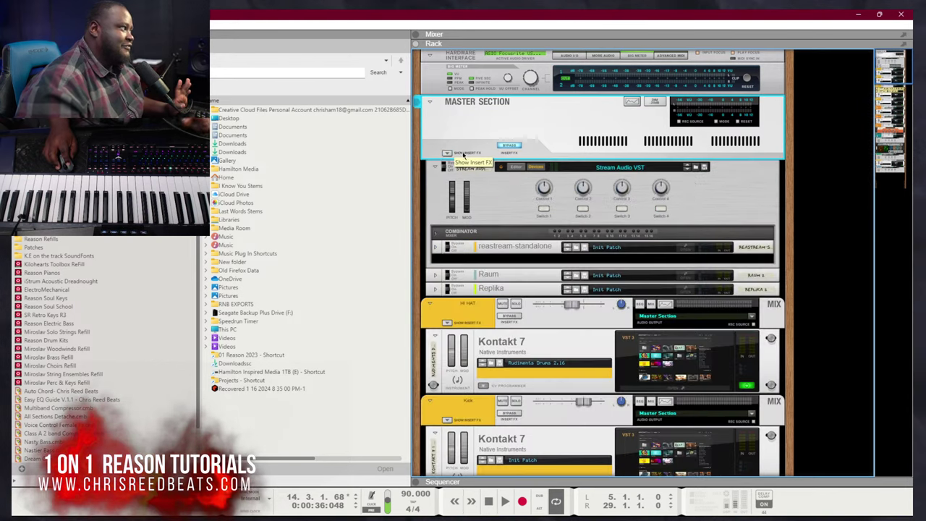
Show the sequencer and return the song position to the start
key("F7")
key("KP_Decimal")
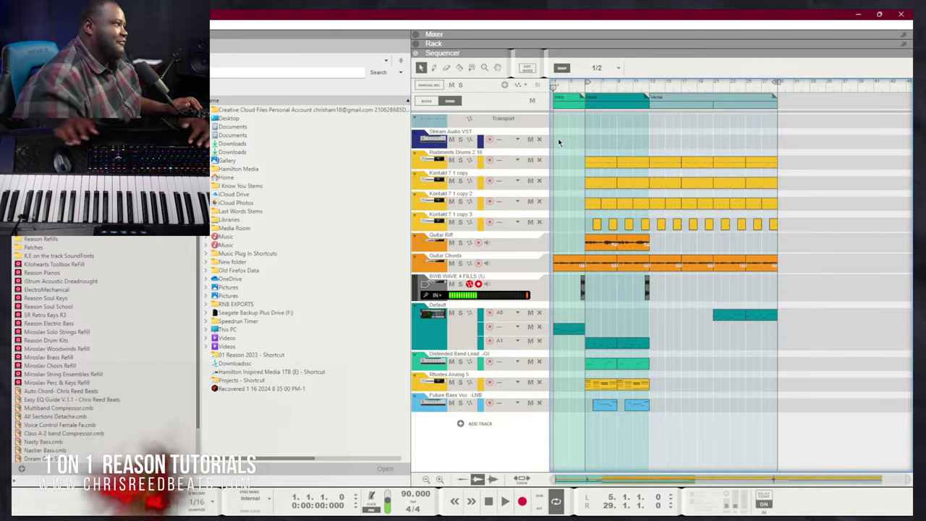
Play the song from the start and look over the arrangement, briefly selecting the intro's Guitar Chords clip
key("space")
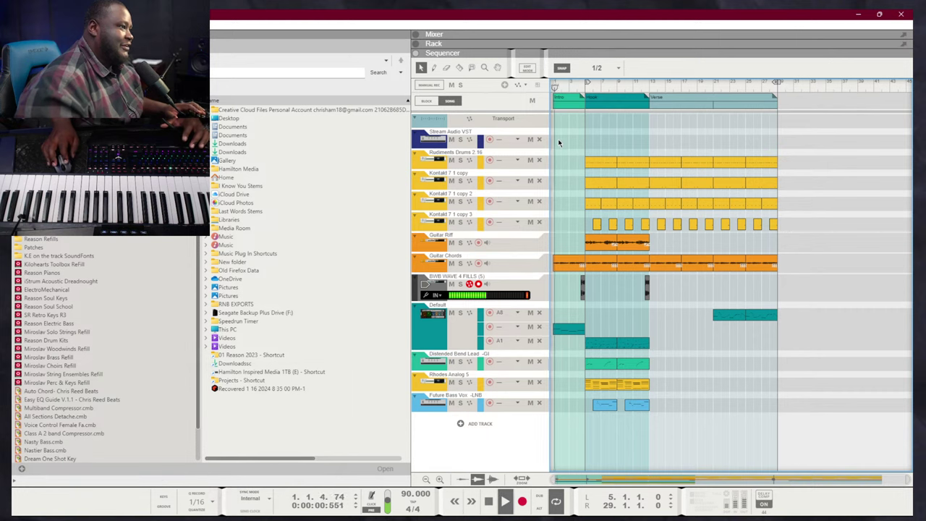
key("space")
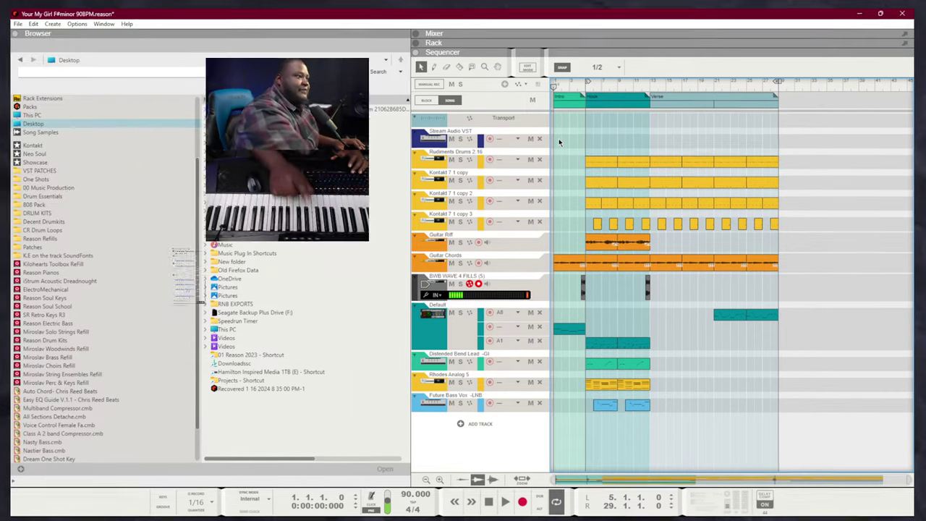
key("space")
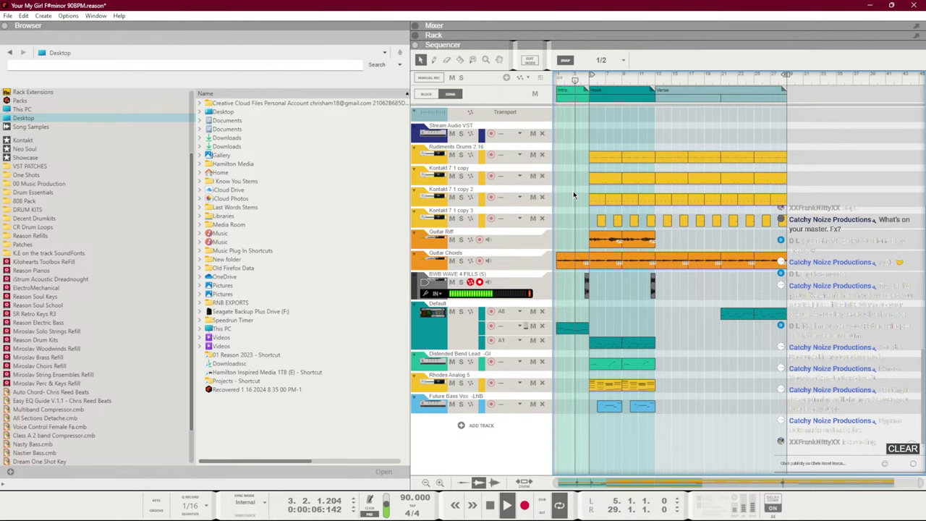
key("h")
scroll(573, 213, "down", 3)
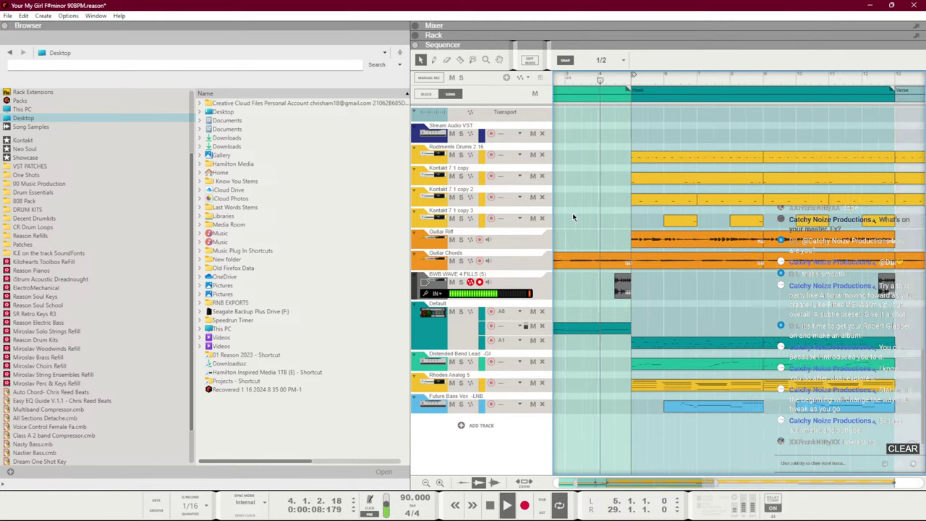
left_click_drag(572, 212, 579, 262)
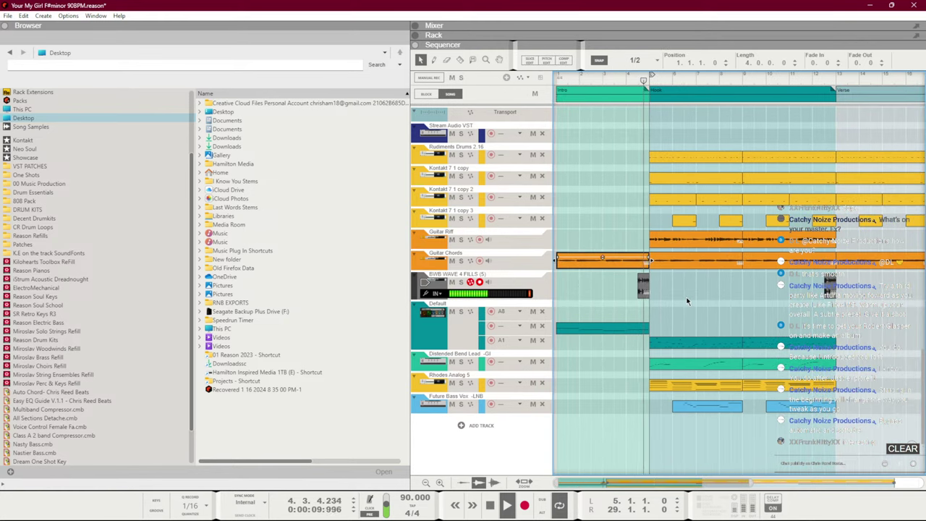
left_click(687, 299)
scroll(616, 274, "down", 1)
scroll(610, 258, "down", 2)
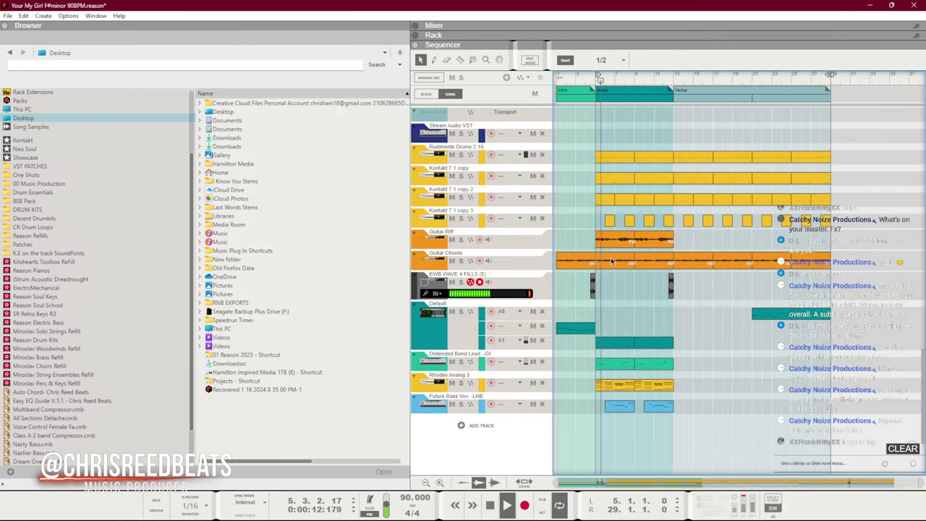
Select the Future Bass Vox -LNB track for recording and browse its patches
left_click(465, 332)
left_click(671, 288)
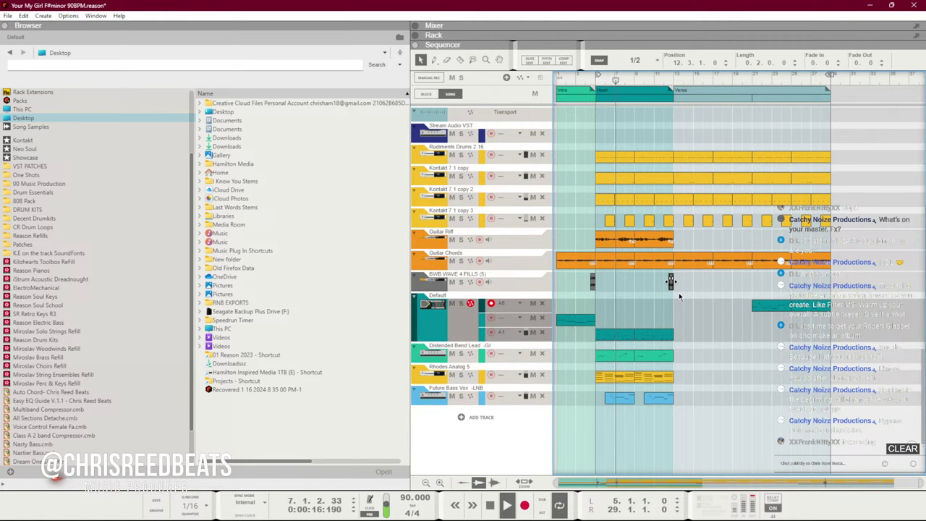
left_click(491, 397)
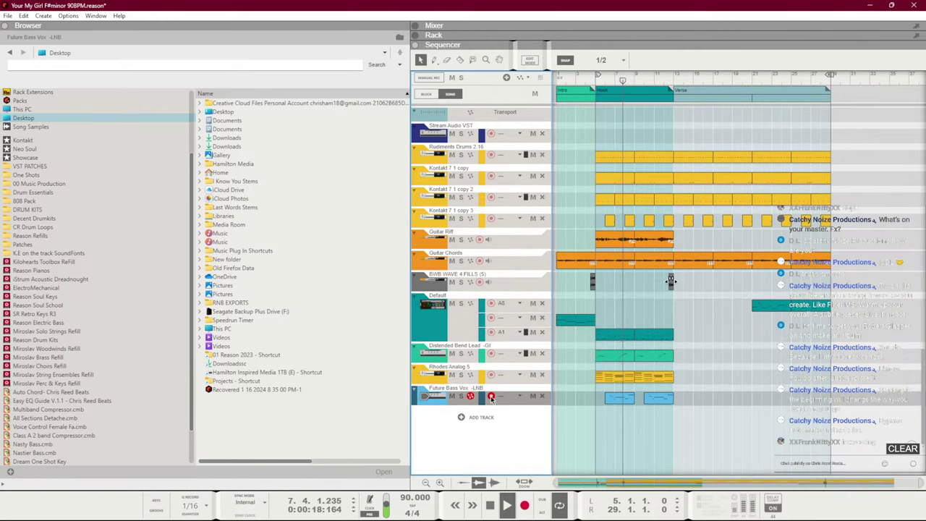
key("ctrl+b")
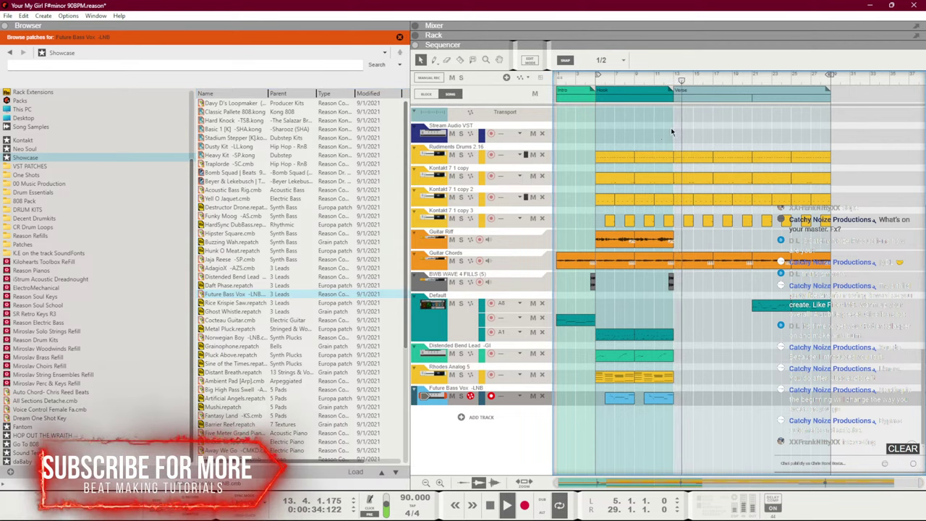
Check the mixer channels and the rack devices while the song plays
key("F5")
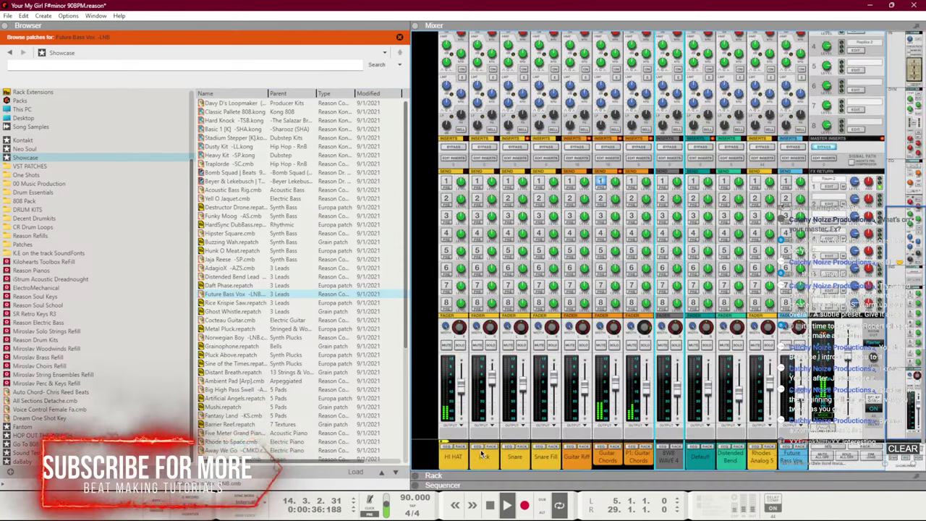
key("F6")
key("F7")
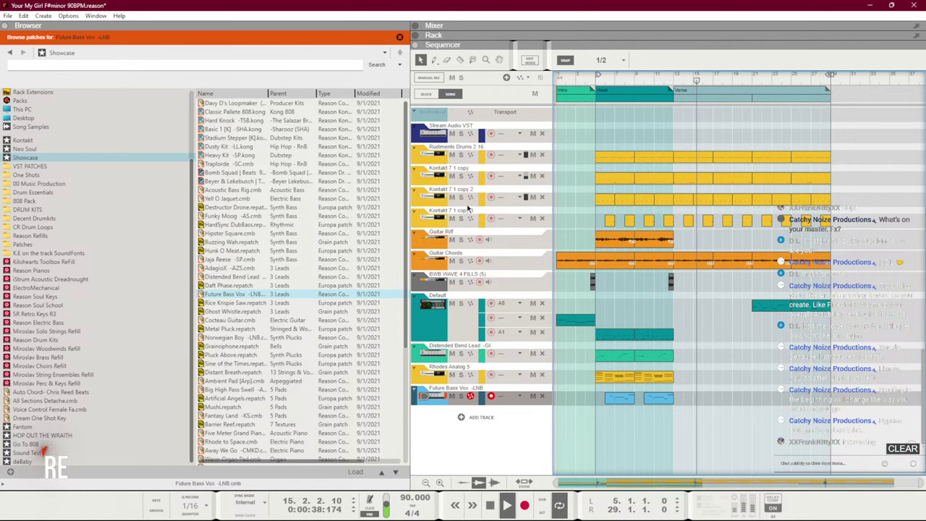
key("F6")
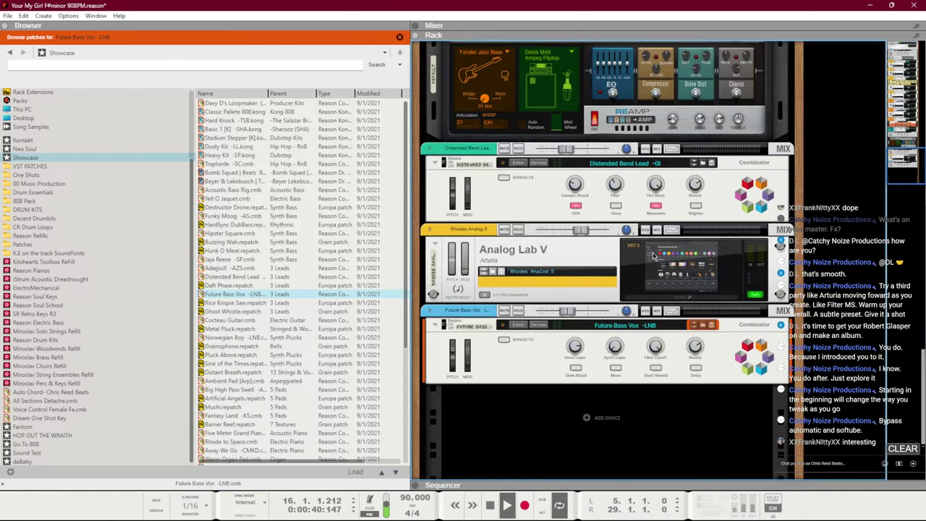
In the sequencer, copy the BWB WAVE 4 FILLS clip from the hook's end to the middle and end of the verse
key("F7")
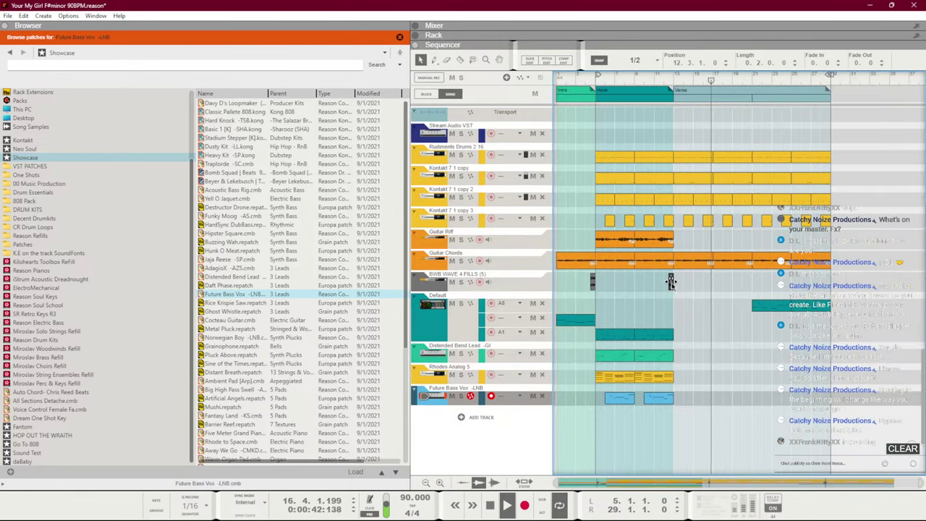
left_click_drag(671, 282, 828, 290)
left_click(785, 355)
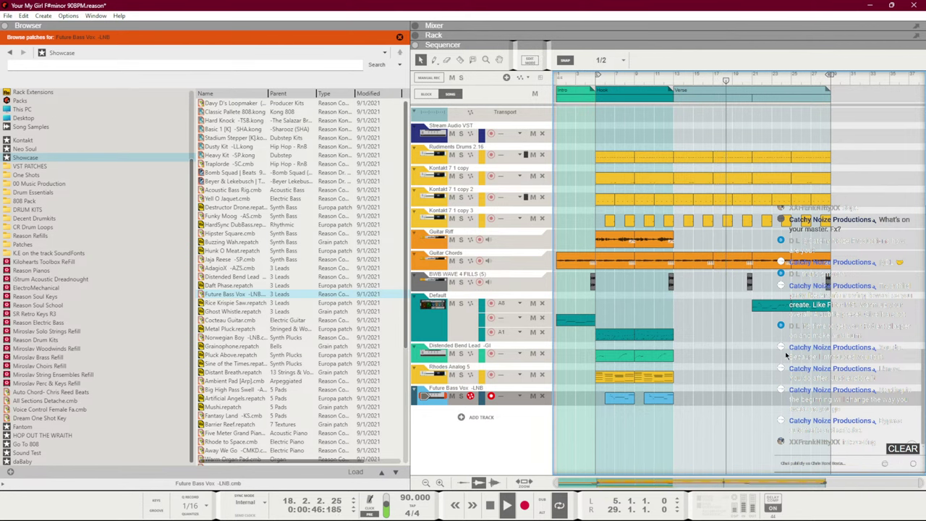
Go to the HI HAT channel's fader in the mixer and return to the sequencer
key("F5")
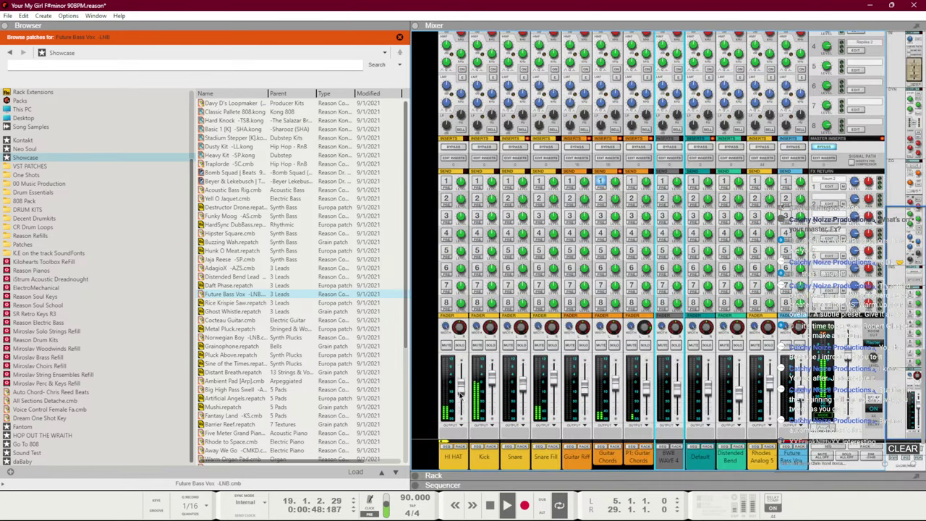
left_click(460, 395)
key("F7")
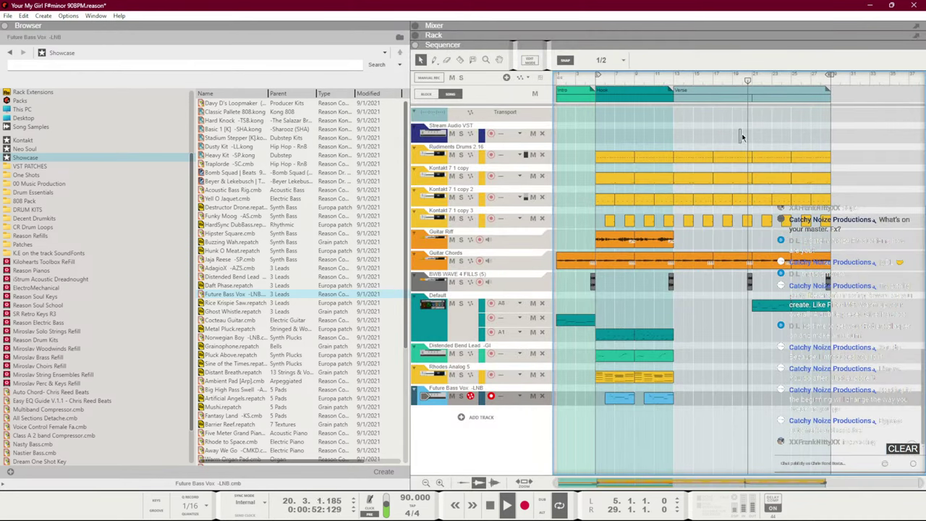
Select the clips just before bar 21 on the four drum tracks
left_click_drag(740, 137, 750, 220)
key("m")
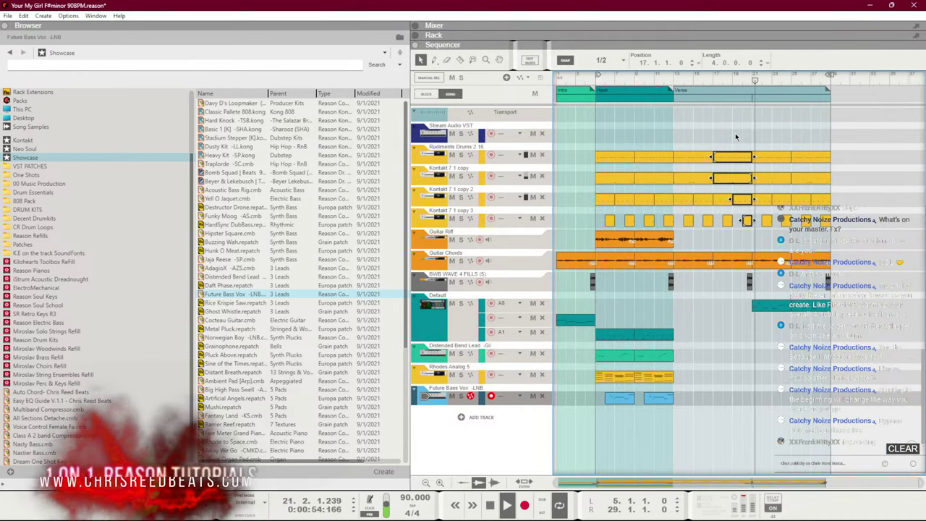
left_click_drag(735, 131, 749, 223)
scroll(750, 223, "up", 3)
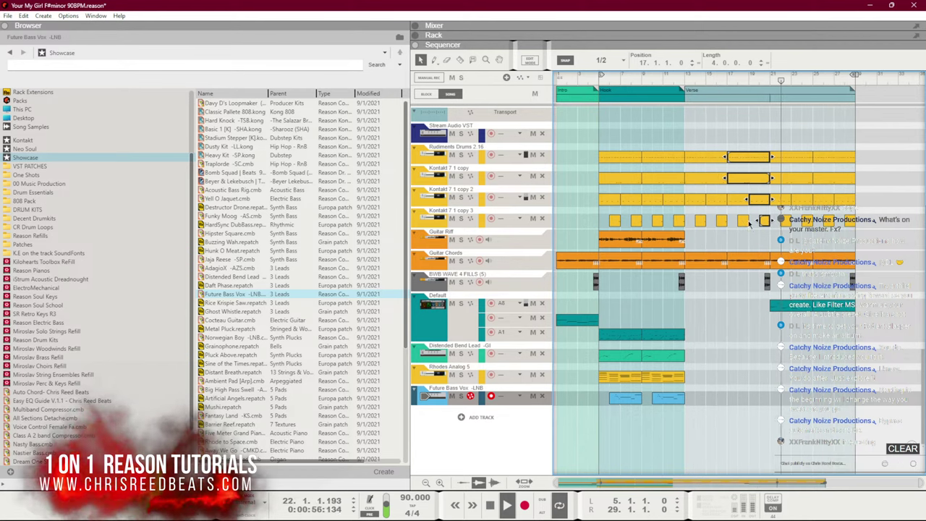
Select the Default track, check its Electric Bass device in the rack and return to the sequencer
scroll(780, 220, "down", 1)
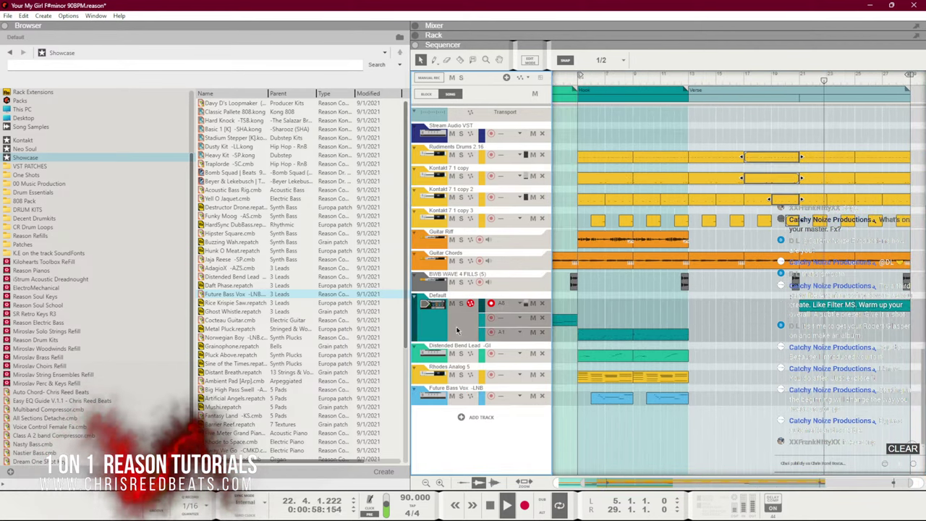
key("F6")
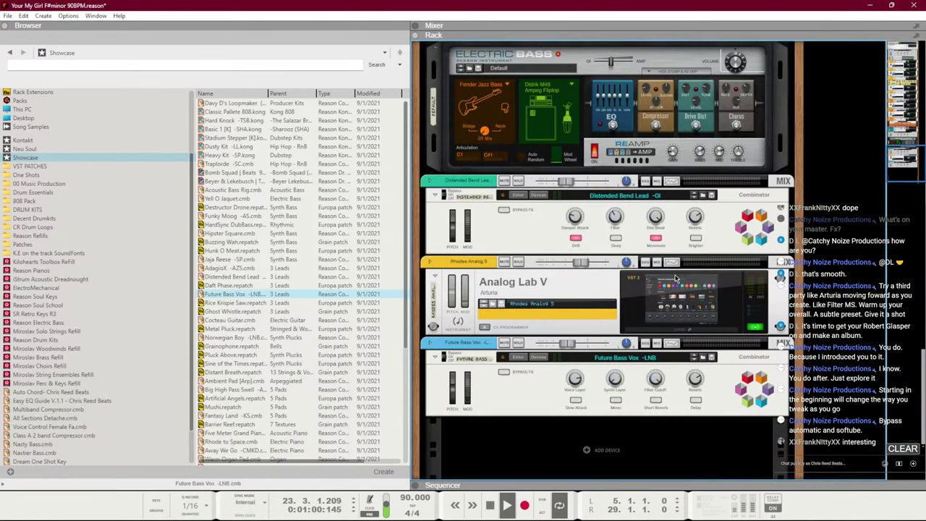
key("F7")
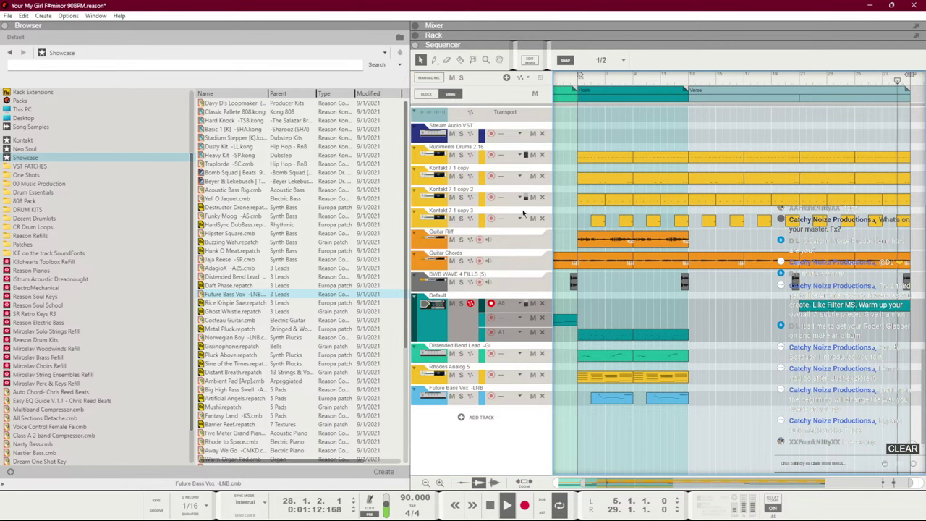
Select the verse's drum clips, then those in the hook's first four bars, clearing each selection
left_click_drag(699, 128, 909, 229)
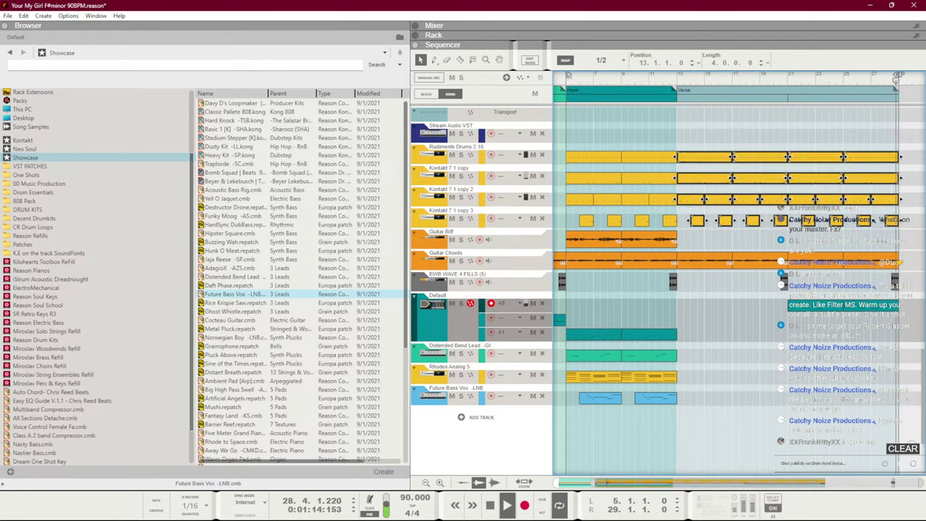
left_click(619, 132)
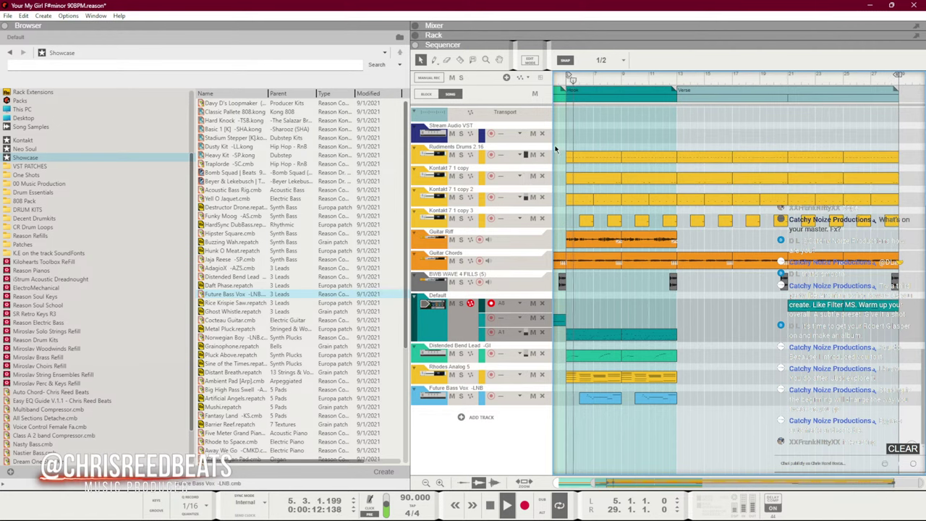
left_click_drag(615, 140, 585, 218)
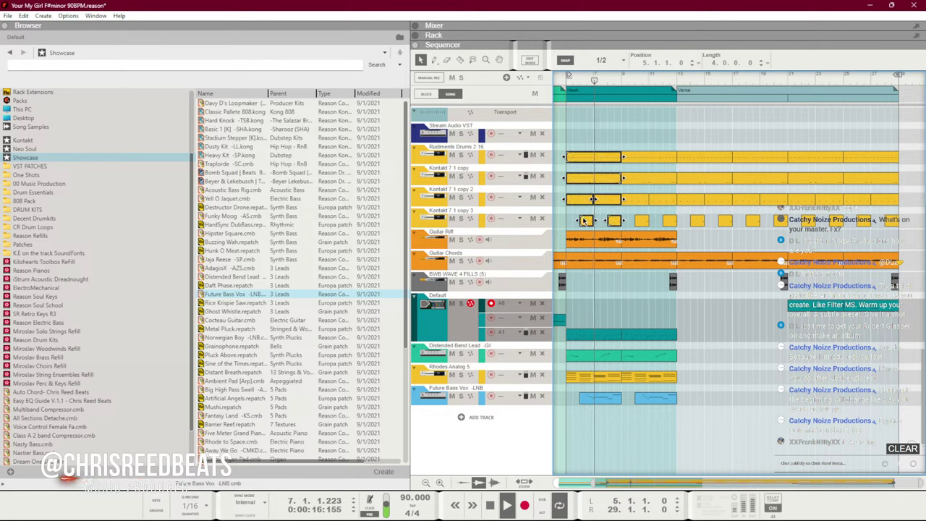
left_click(641, 140)
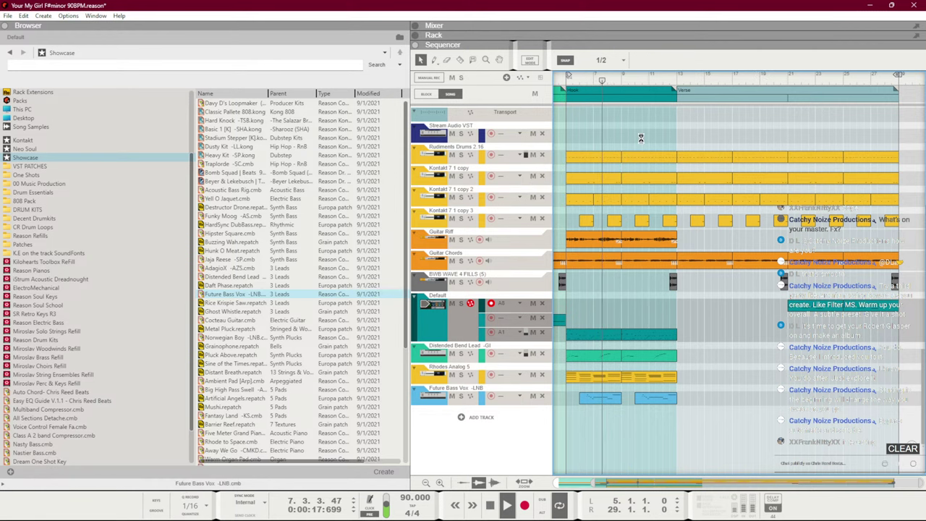
Review the whole arrangement during playback, briefly selecting the Default track's intro clip
scroll(652, 305, "down", 3)
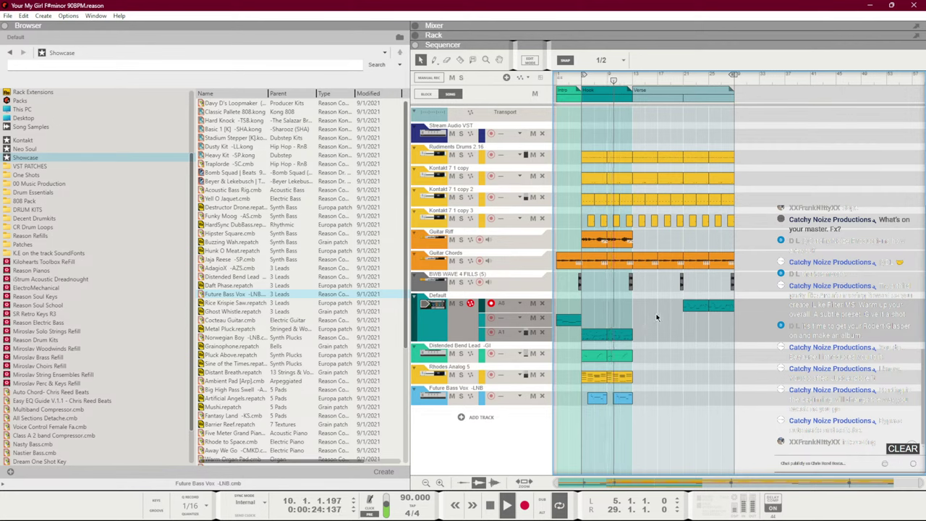
scroll(658, 348, "up", 3)
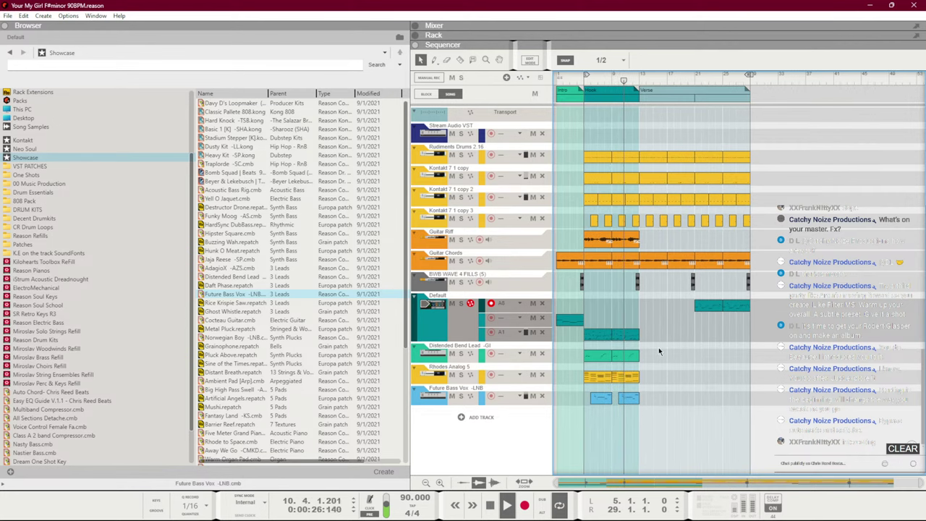
left_click(582, 319)
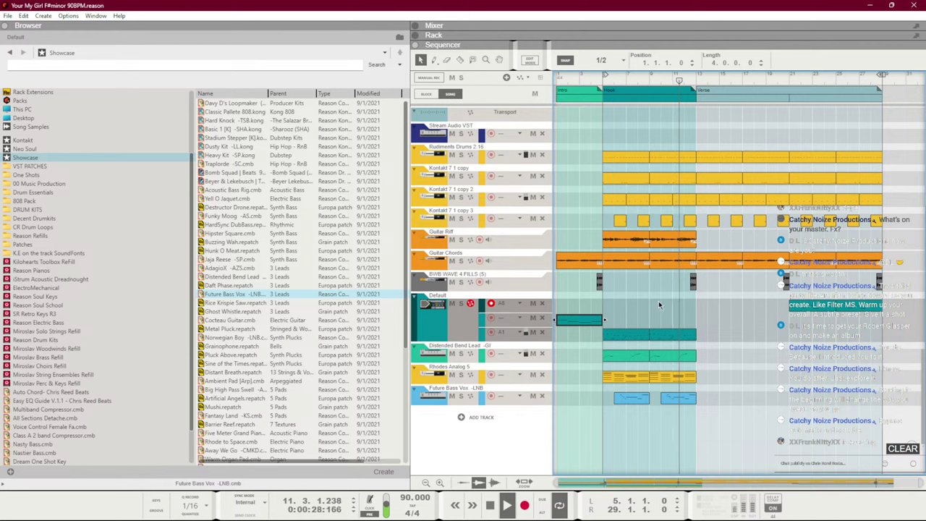
left_click(659, 302)
scroll(657, 288, "down", 4)
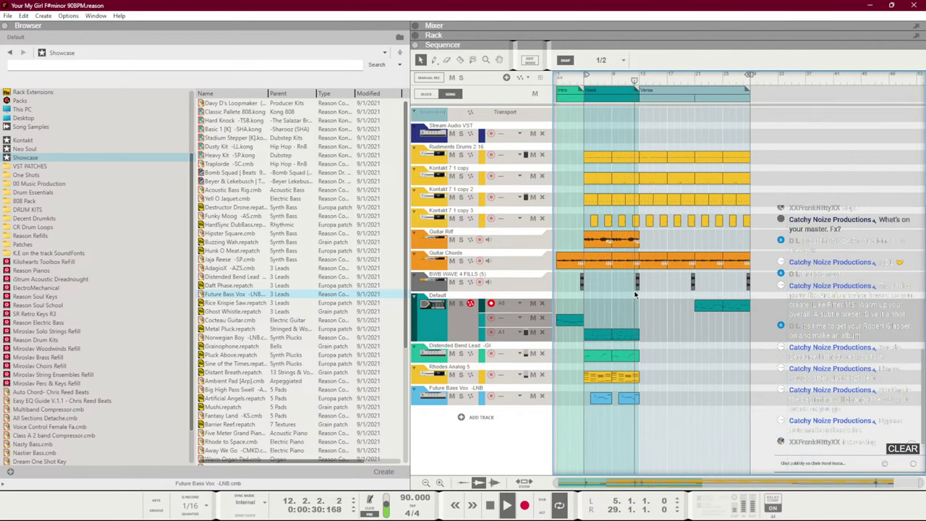
Stop playback, return the song position to the start and play the song again
key("space")
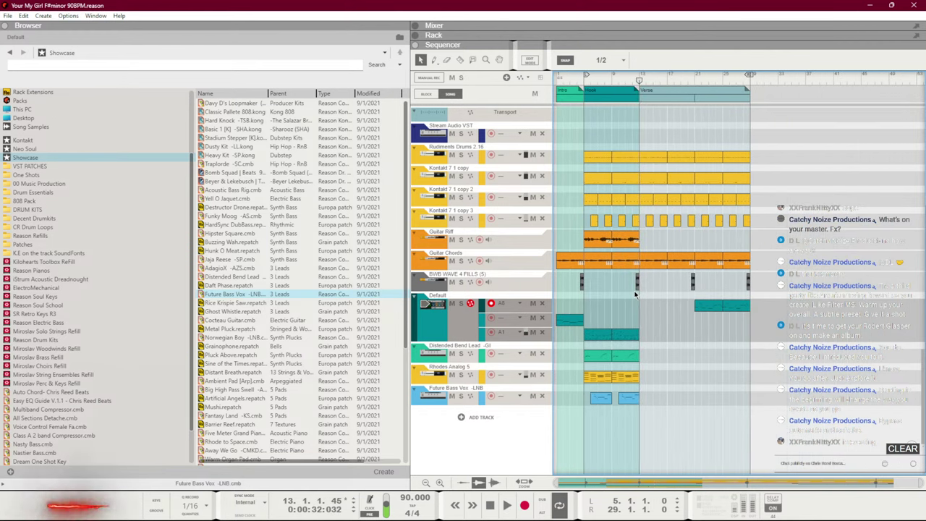
left_click_drag(639, 81, 549, 81)
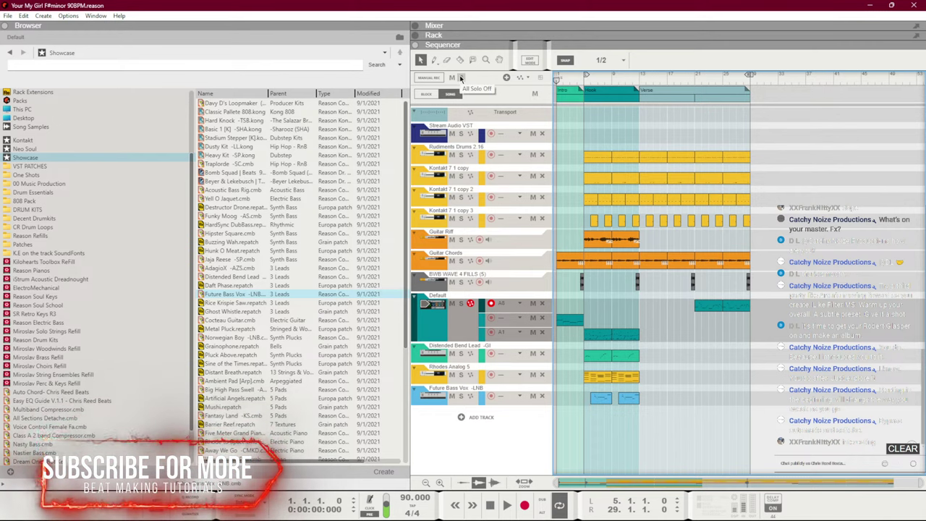
key("space")
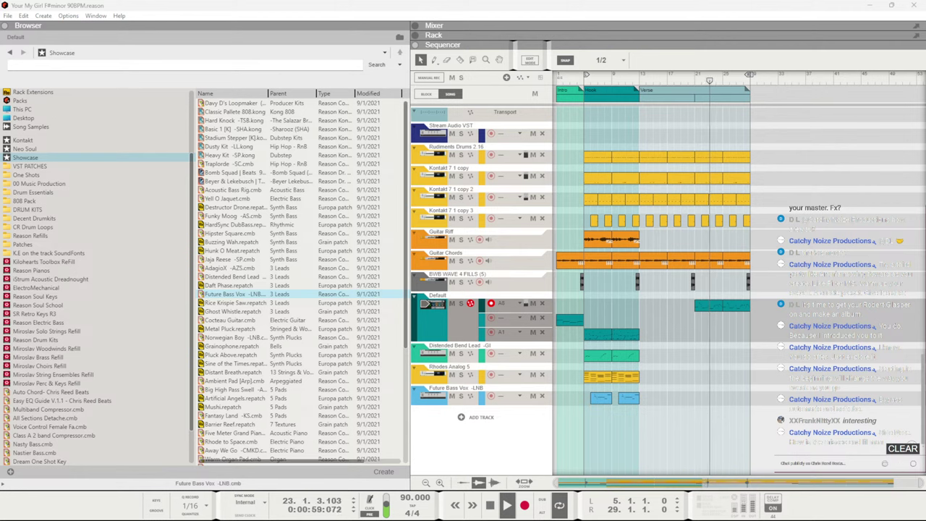
left_click(708, 369)
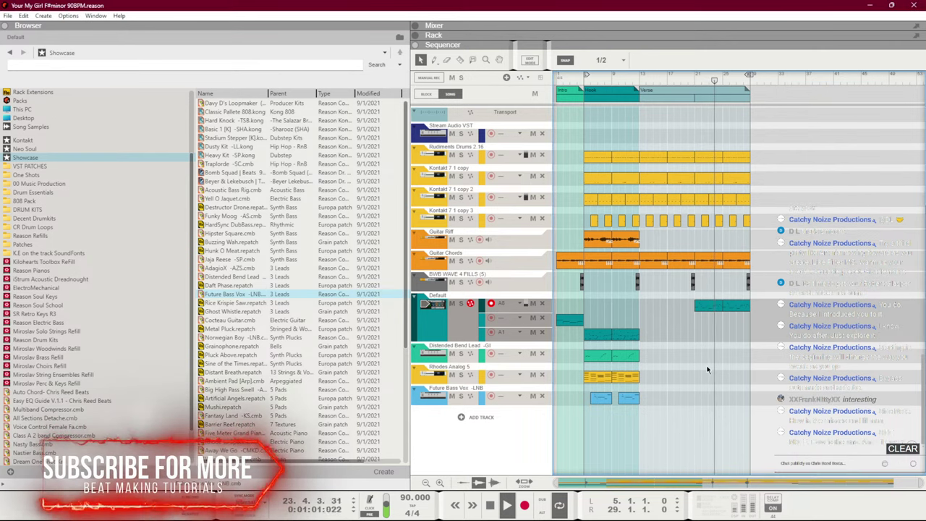
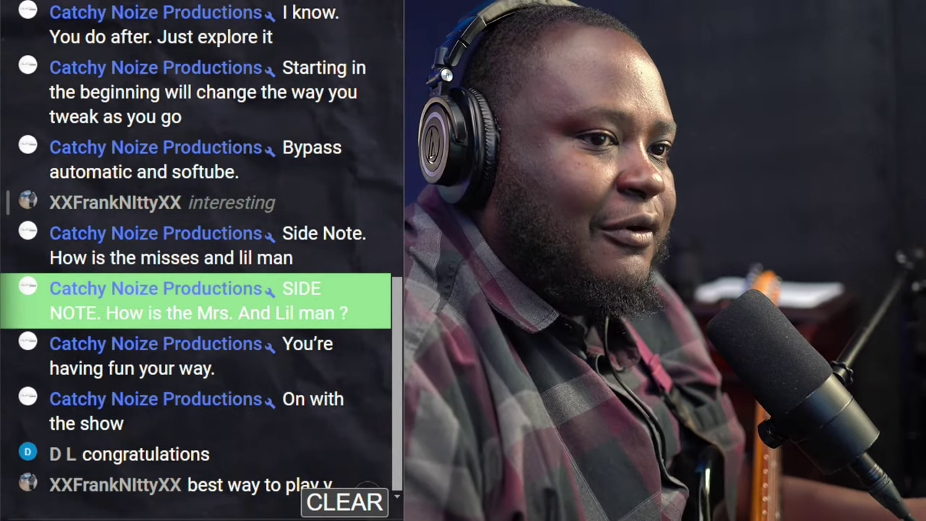
left_click(207, 493)
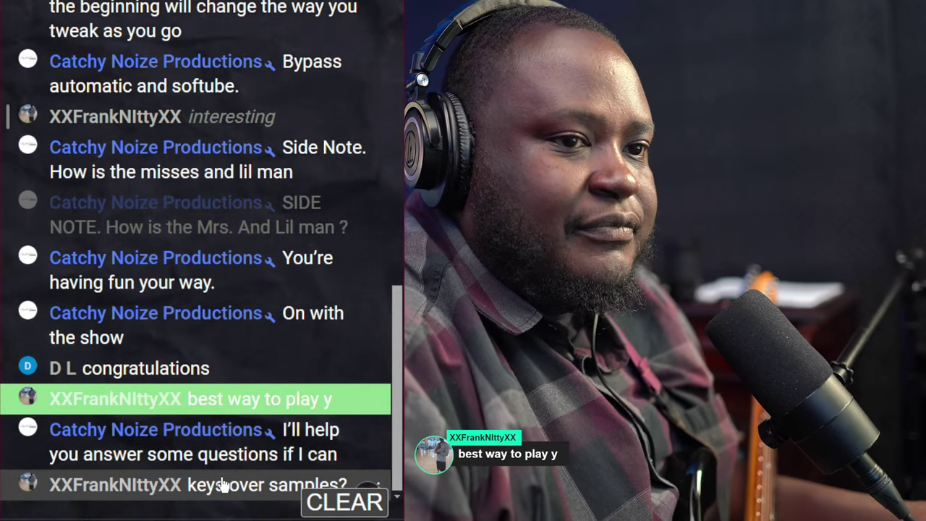
Feature the viewer's chat message about playing keys over samples on the stream
left_click(222, 484)
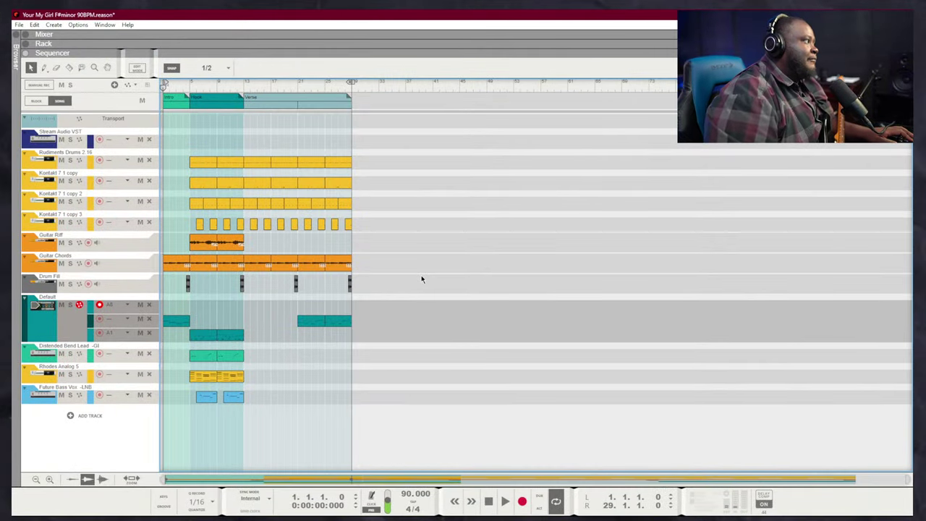
Open the song-opening browser and look through its locations list, including the VST PATCHES folder
left_click(19, 25)
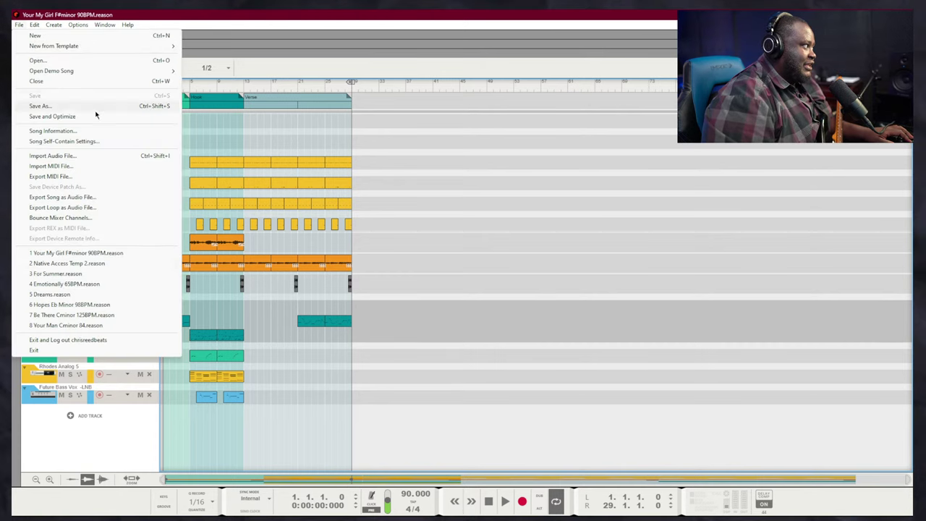
left_click(80, 61)
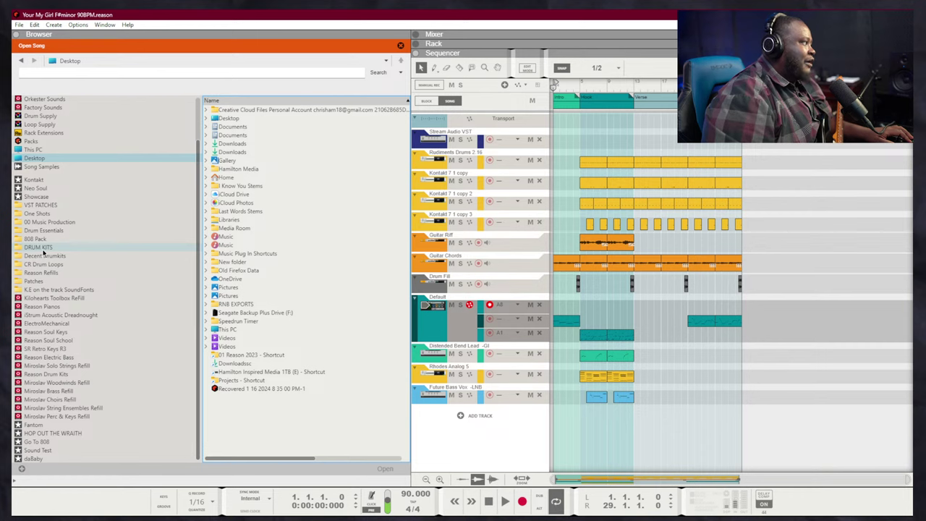
left_click(44, 205)
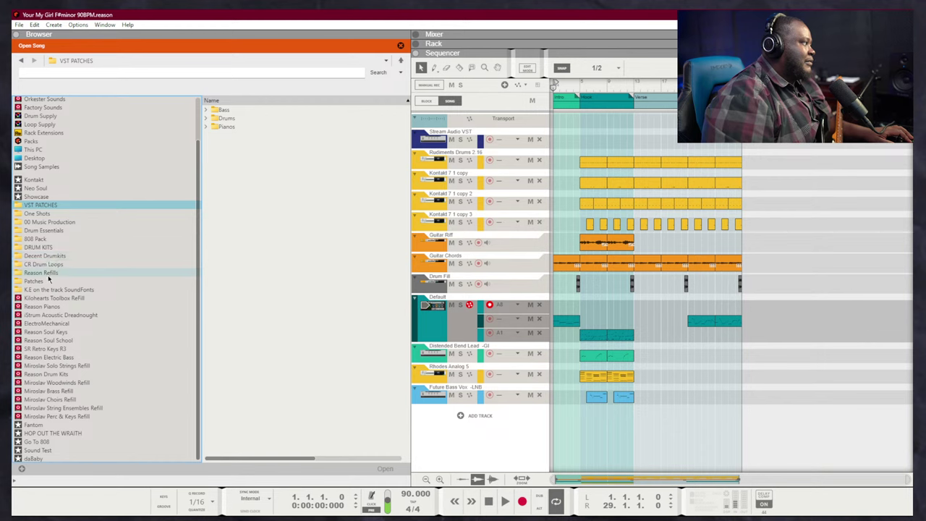
scroll(43, 307, "up", 2)
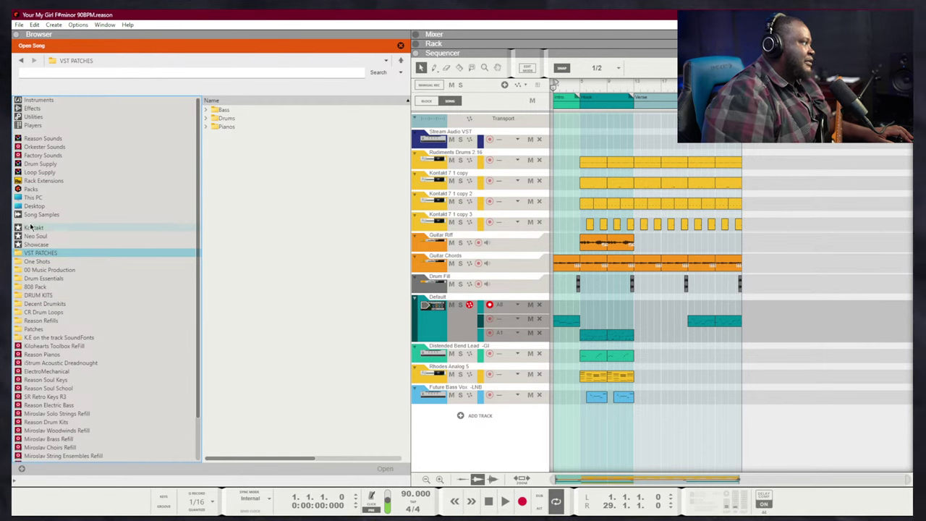
left_click(31, 227)
scroll(50, 319, "down", 2)
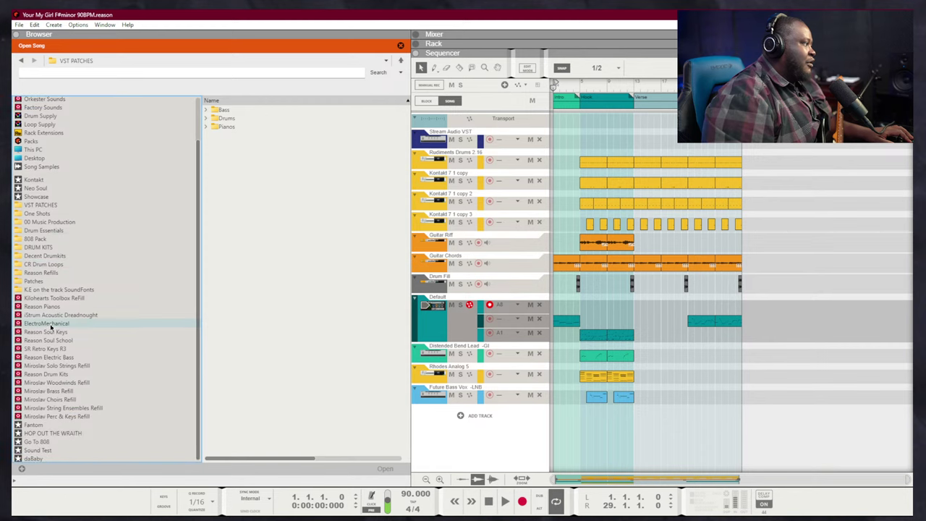
Move the Showcase, Neo Soul and Kontakt favourites below the refills, next to Fantom, and leave the song-opening mode
left_click_drag(36, 196, 65, 430)
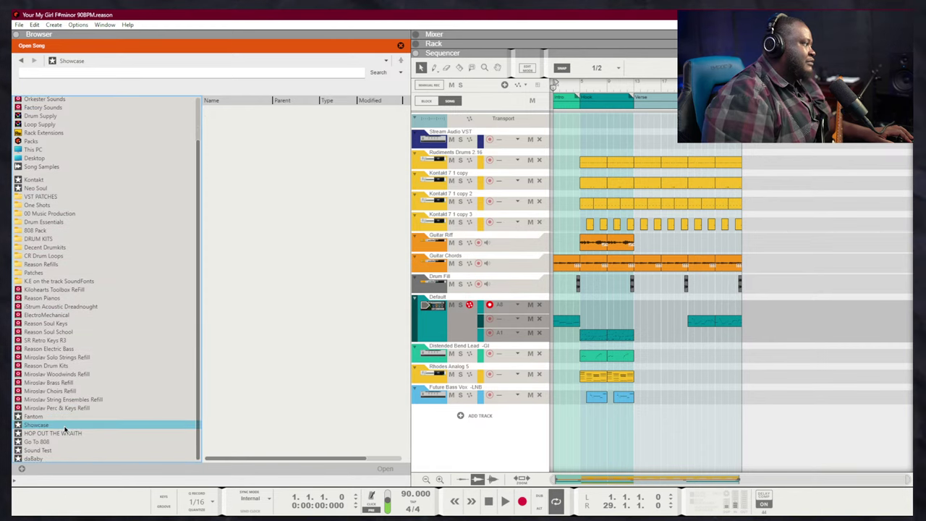
left_click_drag(44, 192, 58, 412)
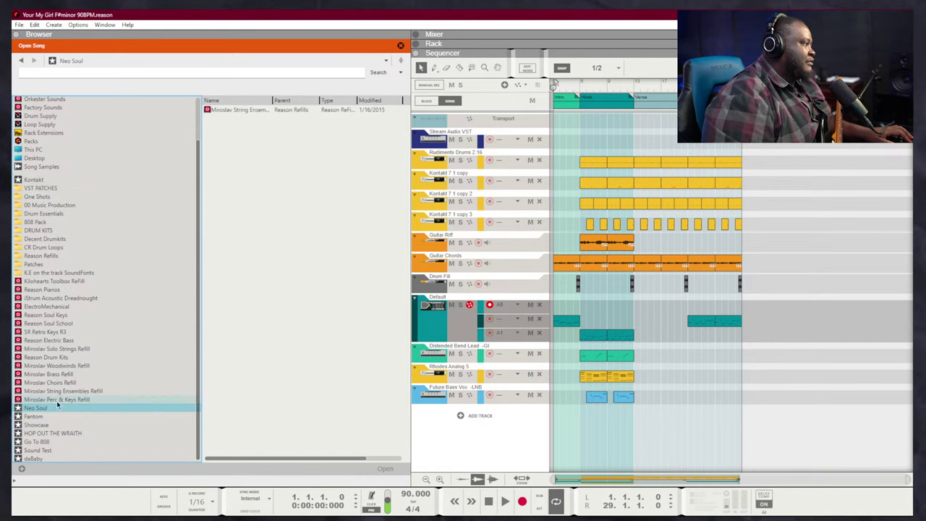
left_click_drag(35, 178, 56, 406)
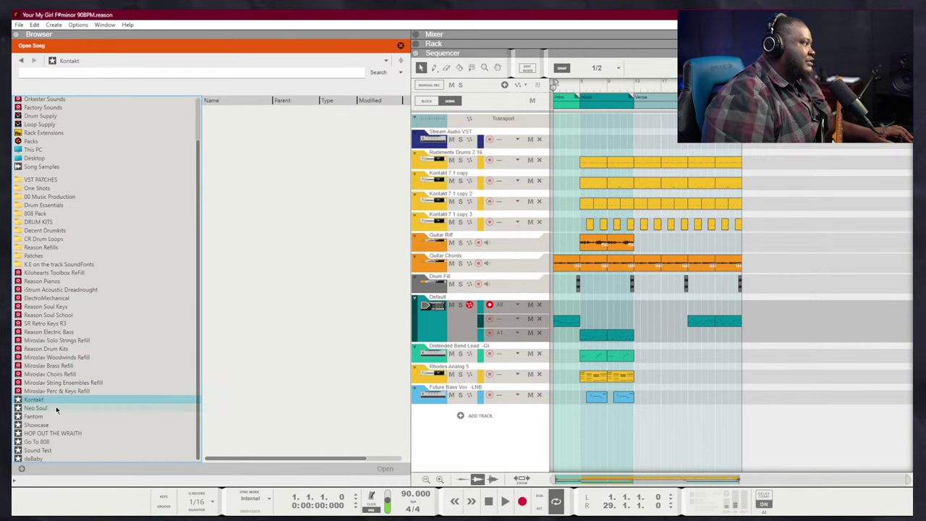
left_click(400, 46)
Go from the Patches folder up to 00 Music Production and check the contents of its Samples folder
scroll(24, 355, "up", 2)
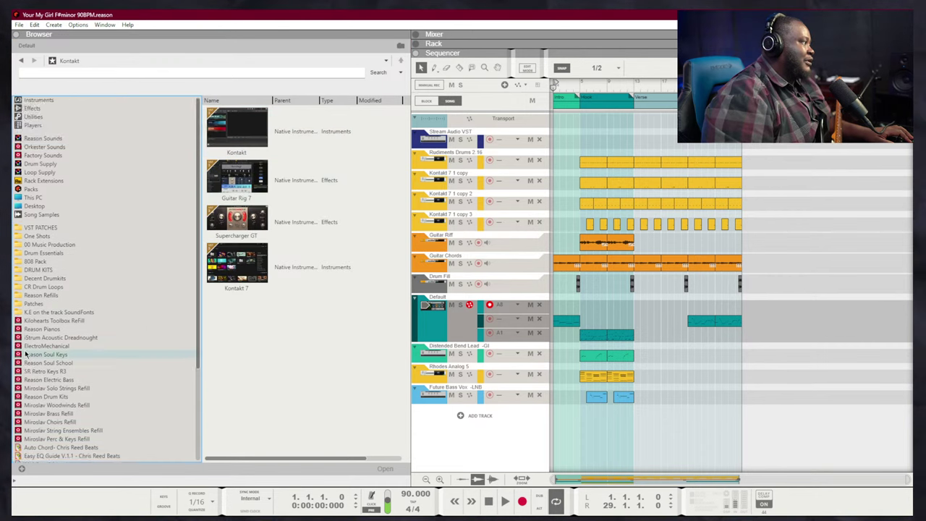
scroll(31, 361, "down", 5)
scroll(31, 359, "up", 5)
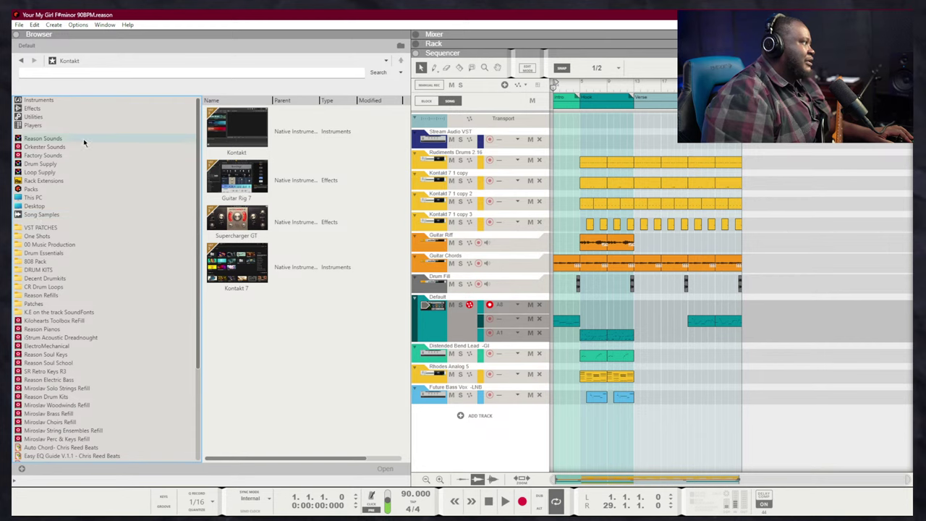
left_click(42, 304)
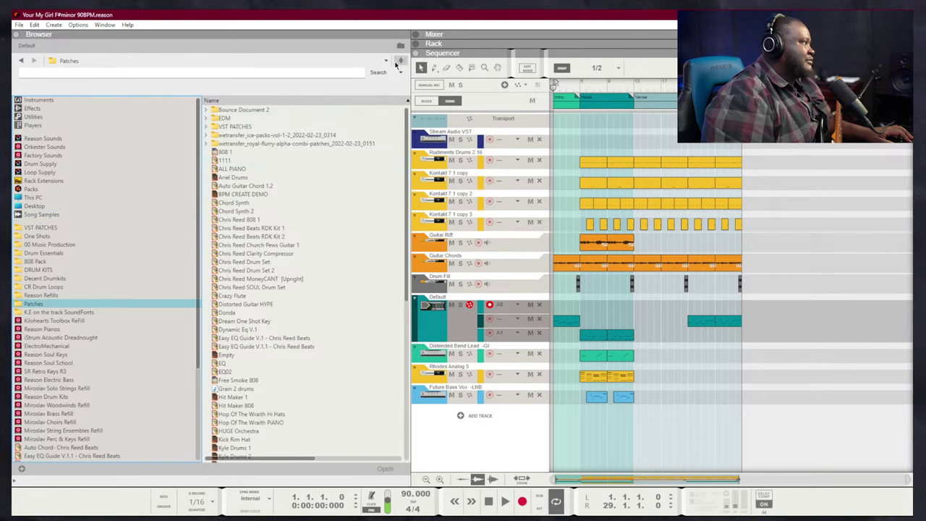
left_click(402, 61)
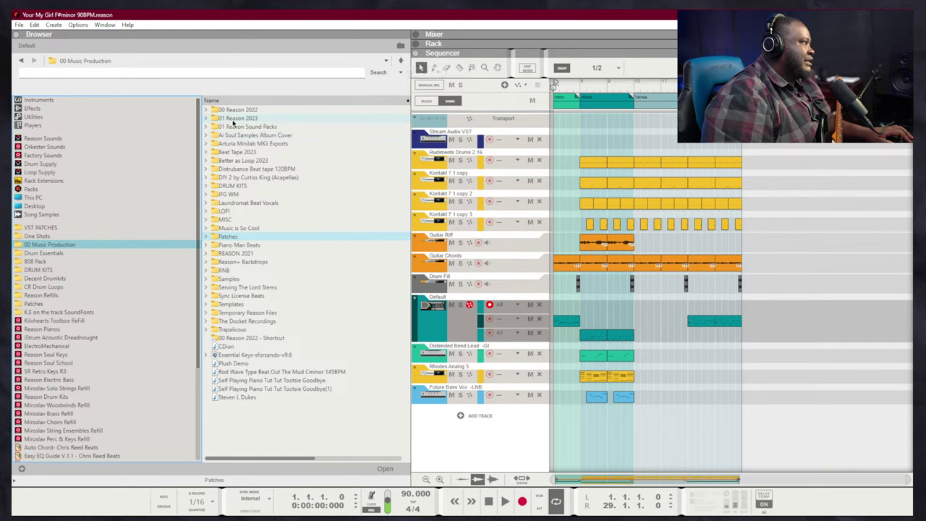
double_click(230, 279)
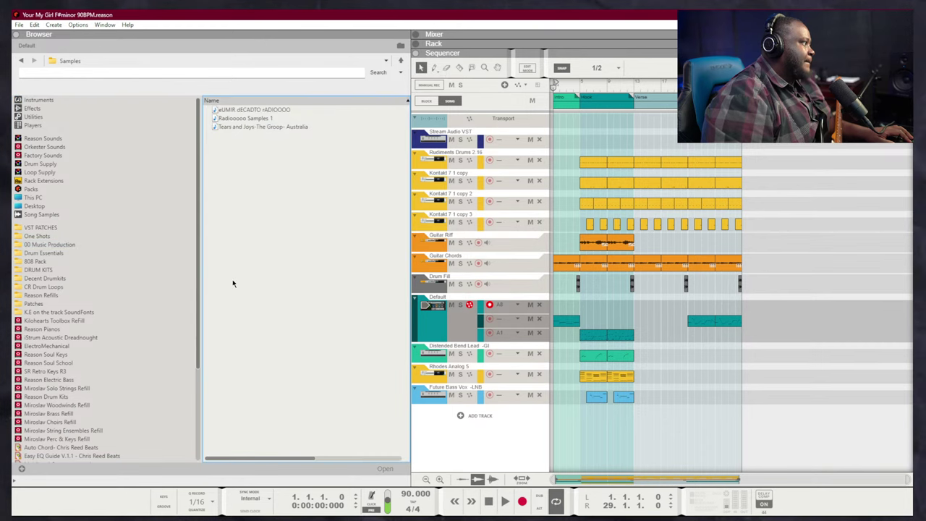
left_click(401, 61)
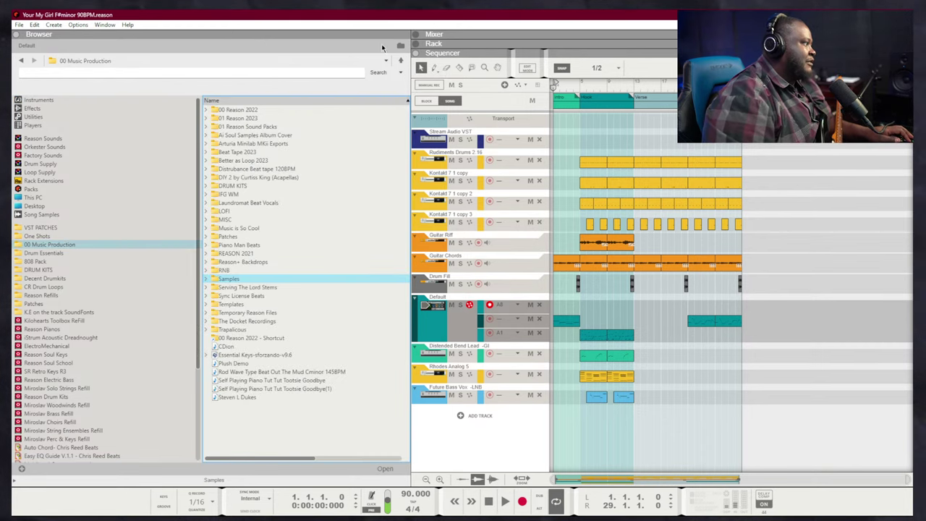
Open the 01 Reason 2023 folder and look through its second AI Soul Samples folder, including I don't Need your love
left_click(261, 127)
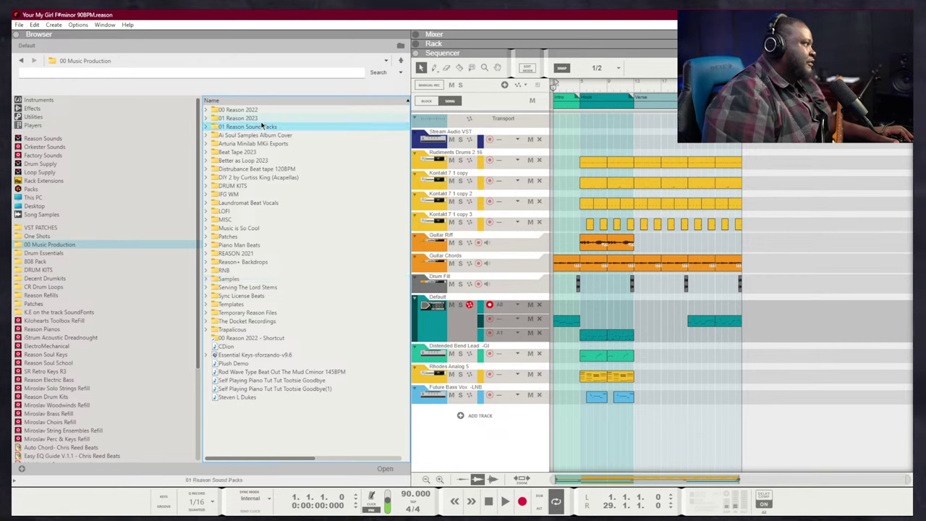
double_click(262, 118)
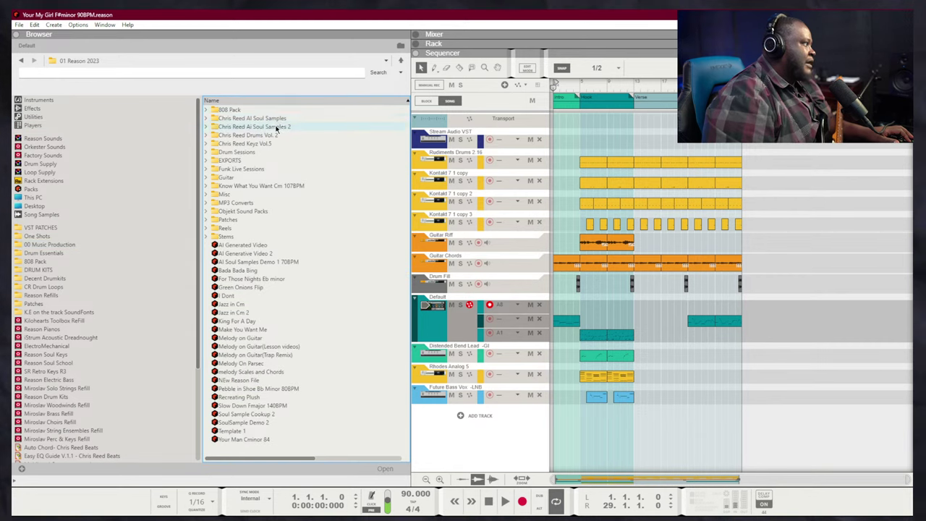
double_click(276, 127)
left_click(247, 118)
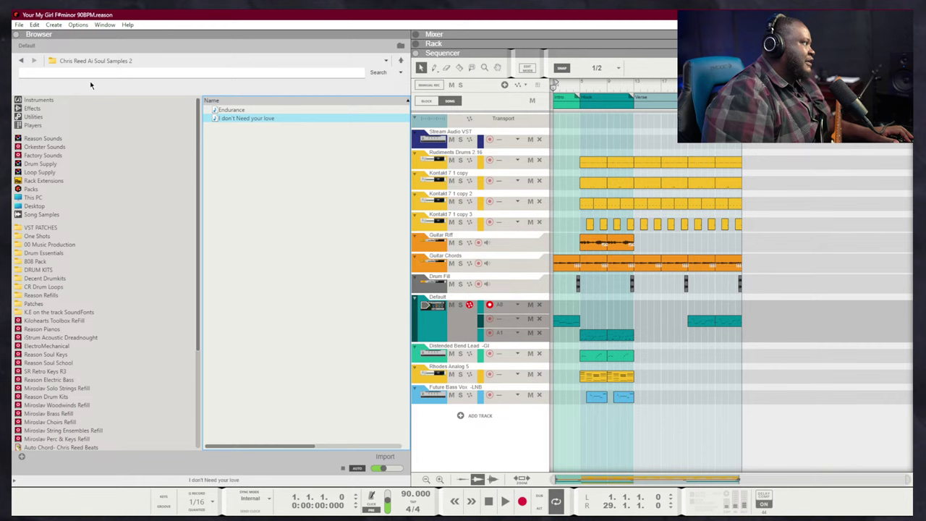
left_click(21, 61)
double_click(251, 126)
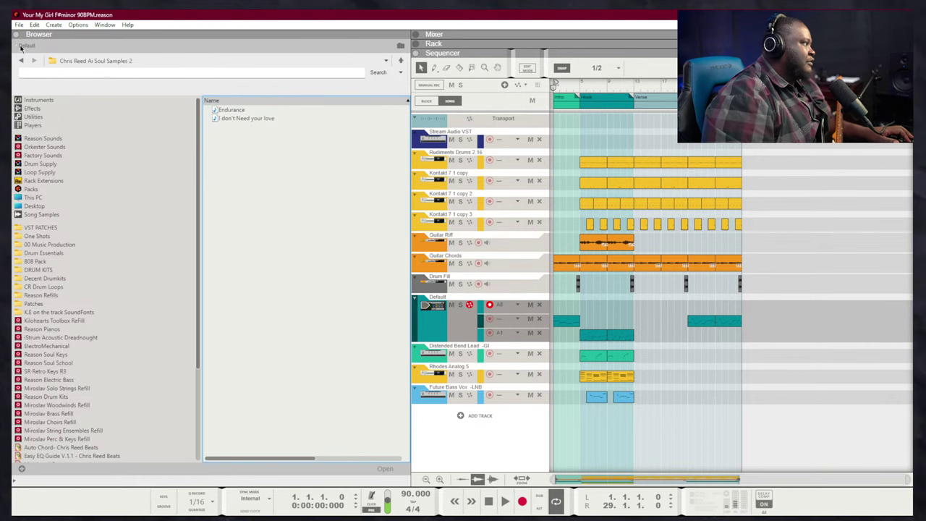
left_click(21, 61)
Open the first AI Soul Samples folder and audition several samples, including Fin 65 BPM, Soul Sample 7 and Bonus Jazz in Cm 120 BPM
double_click(254, 118)
left_click(260, 143)
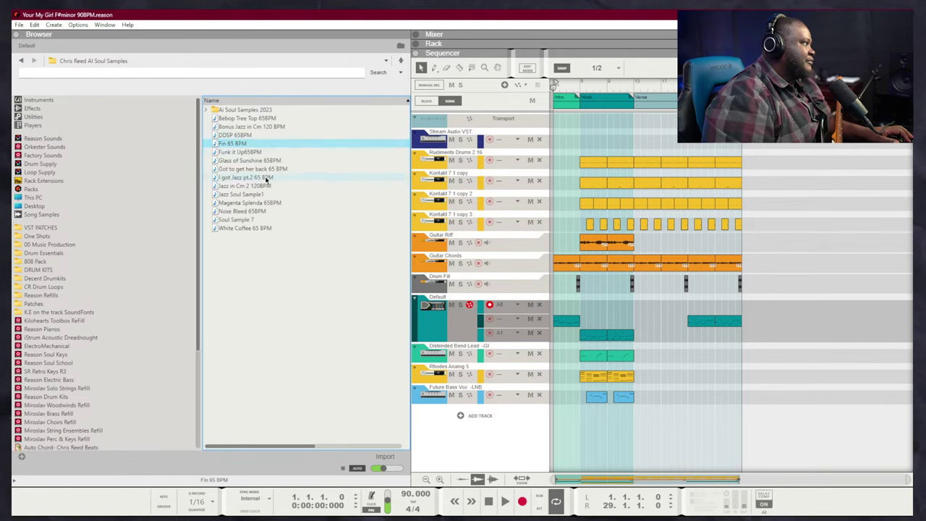
left_click(262, 207)
left_click(249, 220)
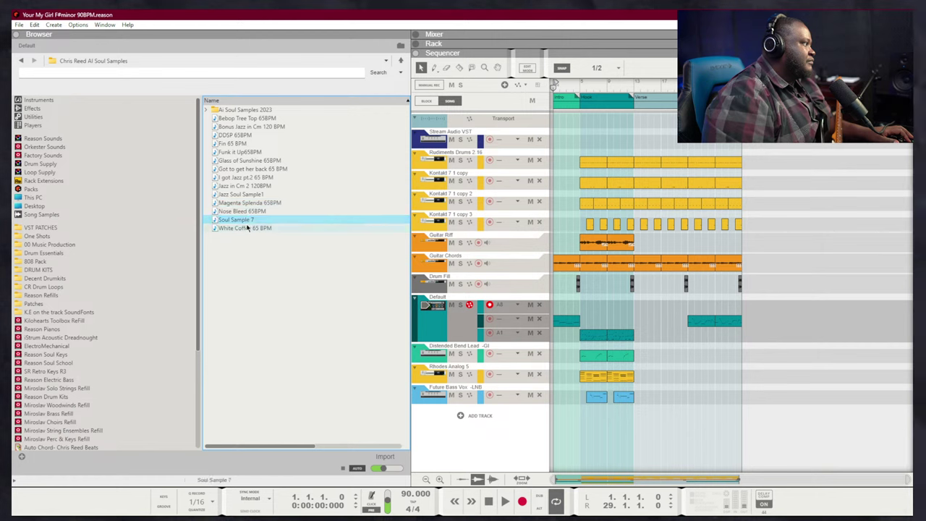
left_click(245, 229)
left_click(246, 212)
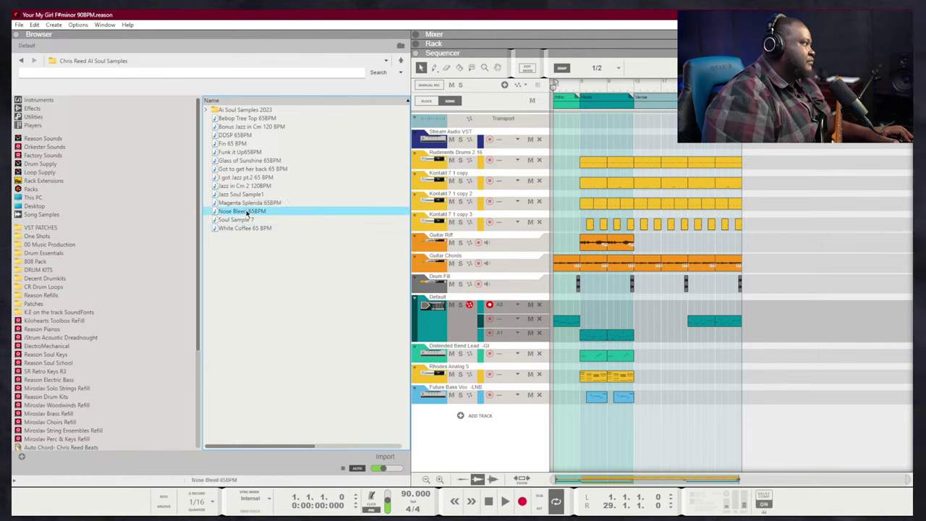
left_click(261, 129)
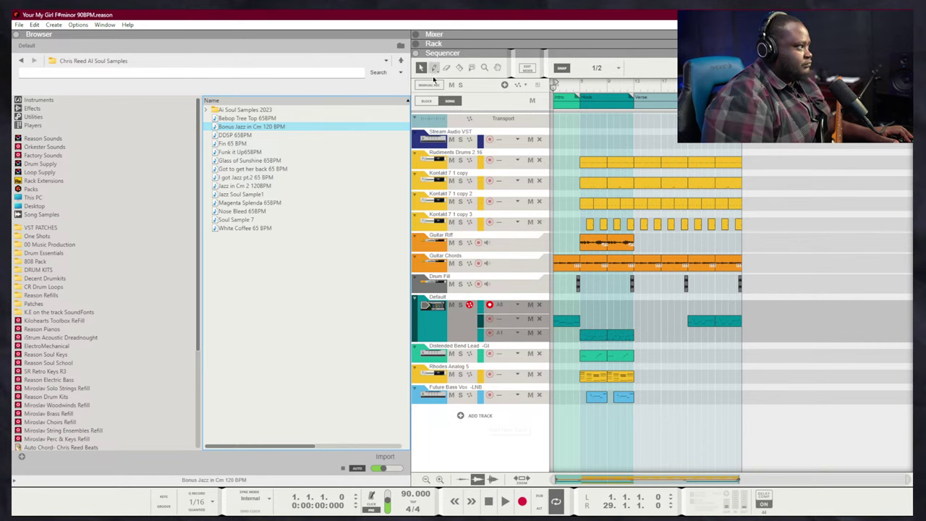
Add Bonus Jazz in Cm 120 BPM as a new audio track in the Intro block and make its music start at bar 1
double_click(571, 102)
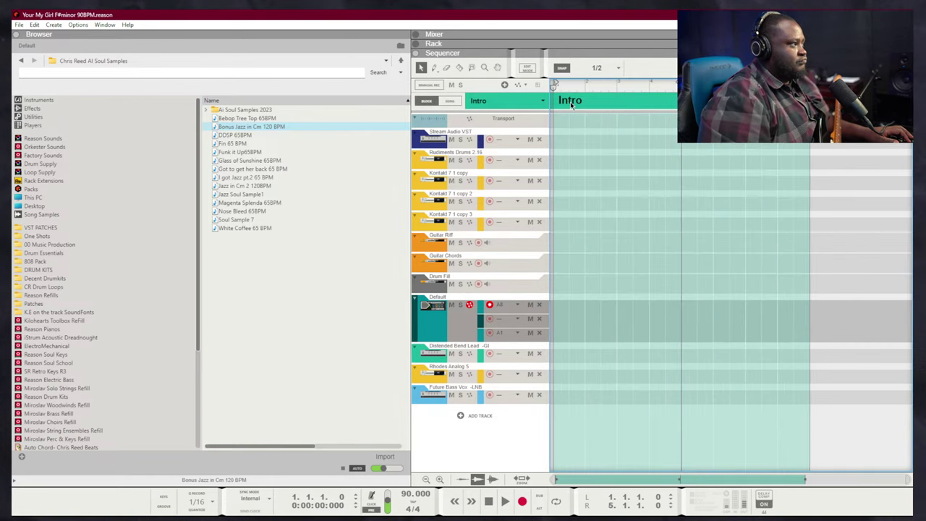
key("space")
left_click_drag(236, 127, 507, 415)
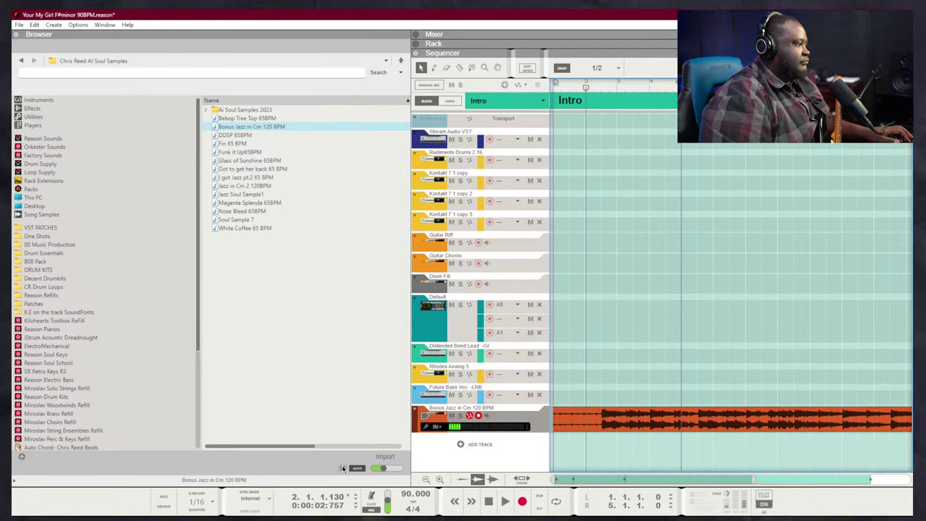
left_click(610, 422)
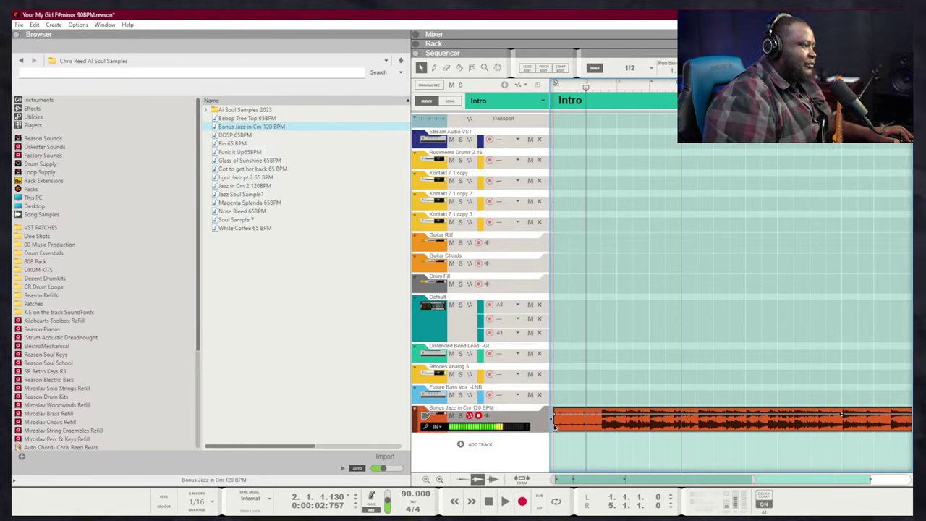
left_click_drag(590, 418, 476, 445)
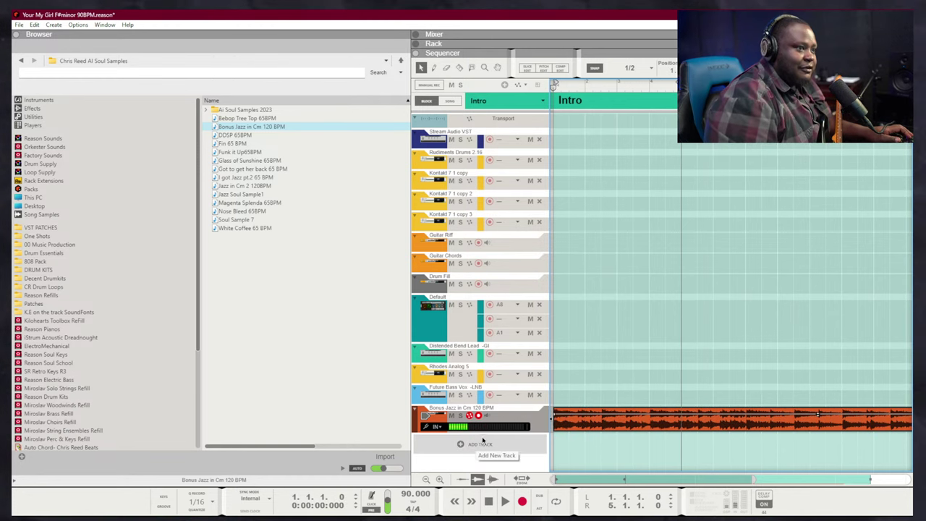
Play the Intro block with the imported jazz sample and bring up the mixer
key("space")
left_click(624, 316)
key("F5")
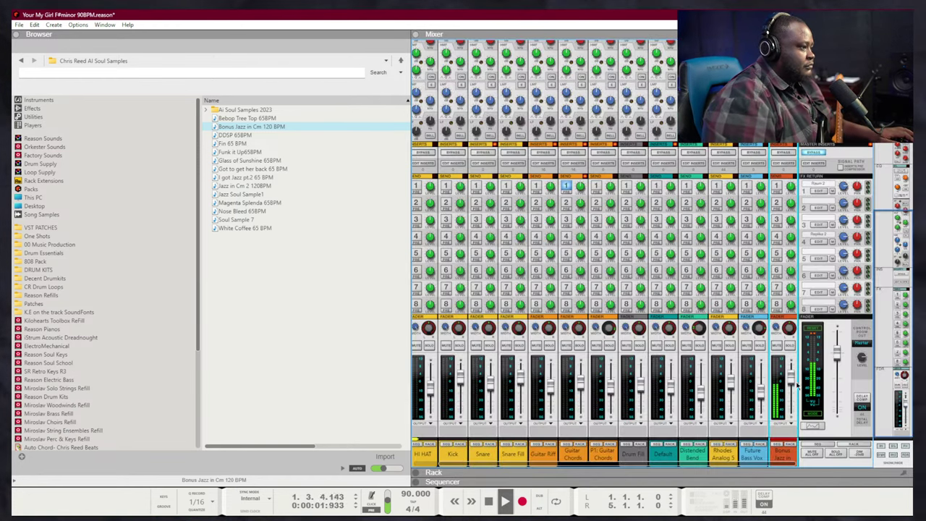
Lower the Bonus Jazz in Cm channel level to -14.92 dB and switch to the sequencer view
left_click_drag(791, 396, 791, 398)
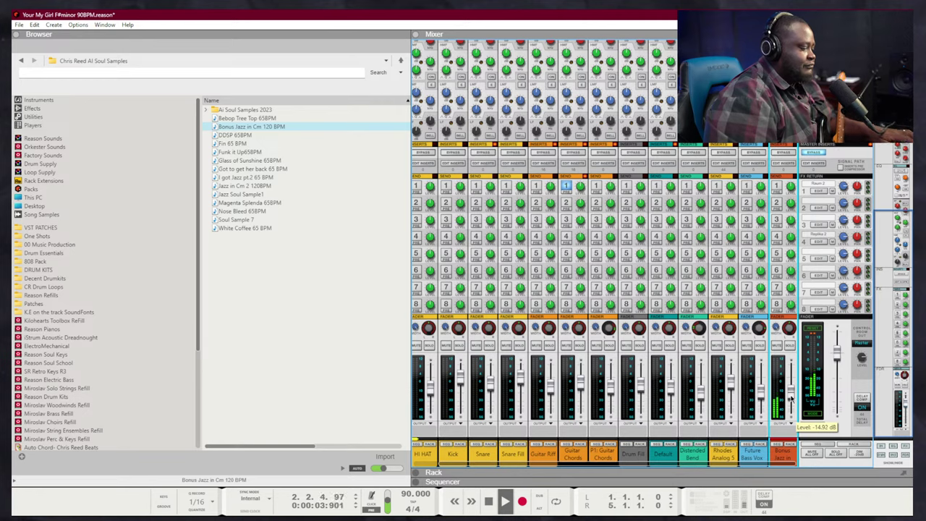
key("F7")
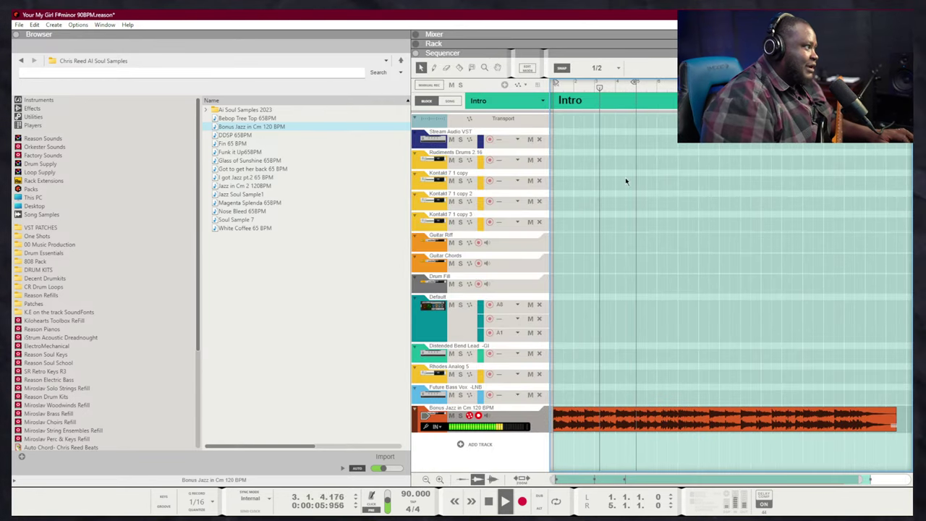
Time-stretch the Bonus Jazz clip shorter so it ends at about bar 16, and play it from the start
key("g")
key("g")
key("g")
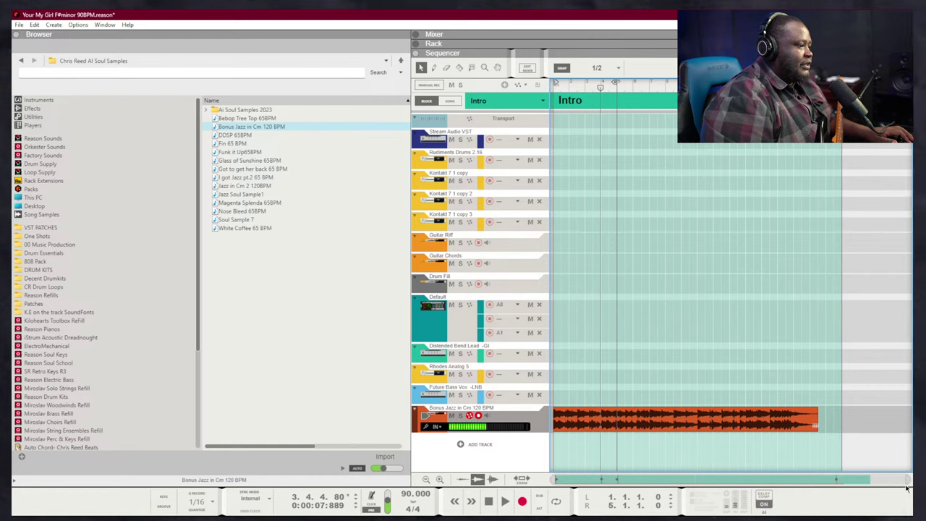
left_click_drag(905, 480, 887, 481)
left_click(861, 420)
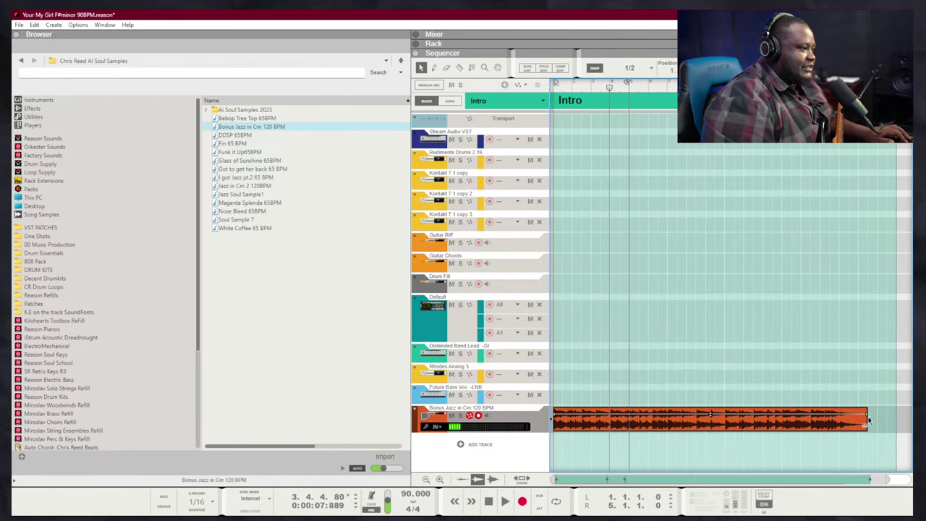
left_click_drag(870, 420, 836, 434)
key("shift+Return")
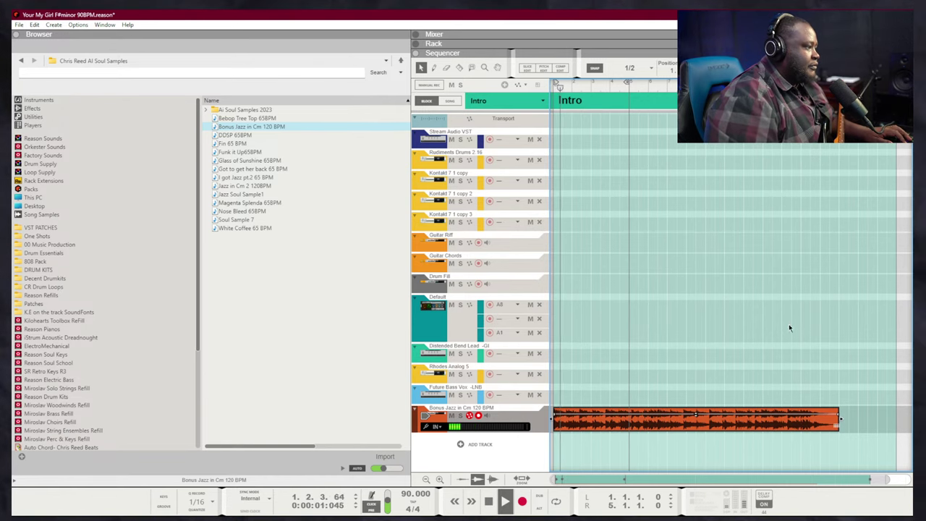
Stretch the Bonus Jazz clip even shorter, ending about midway through bar 13, and listen to the result
key("space")
left_click_drag(839, 419, 793, 426)
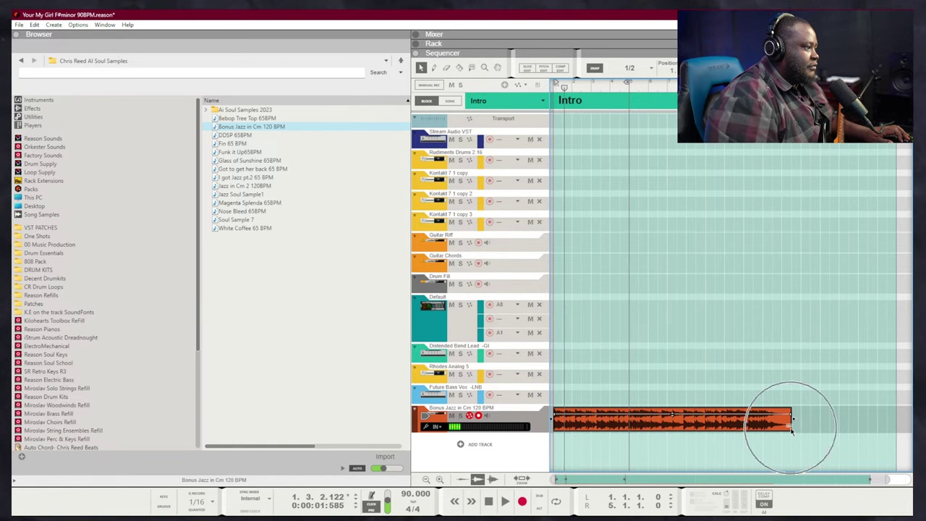
key("space")
key("h")
key("h")
key("h")
key("h")
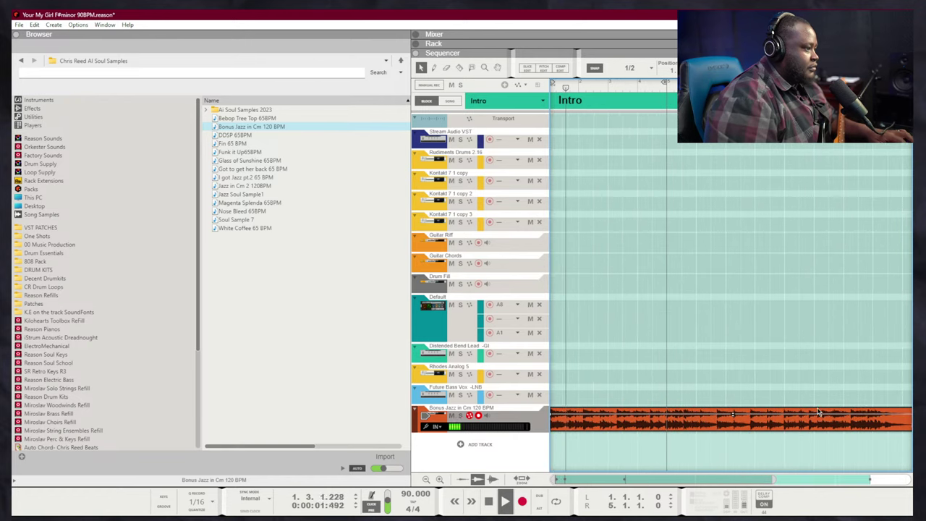
left_click_drag(804, 365, 910, 354)
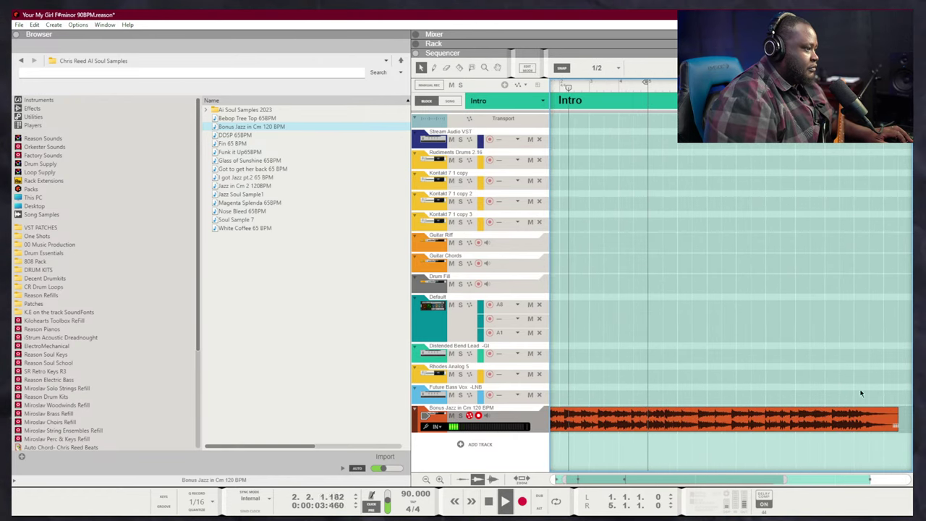
Try the Allround stretch and transpose type on the Bonus Jazz clip and replay it to check the sound
right_click(876, 428)
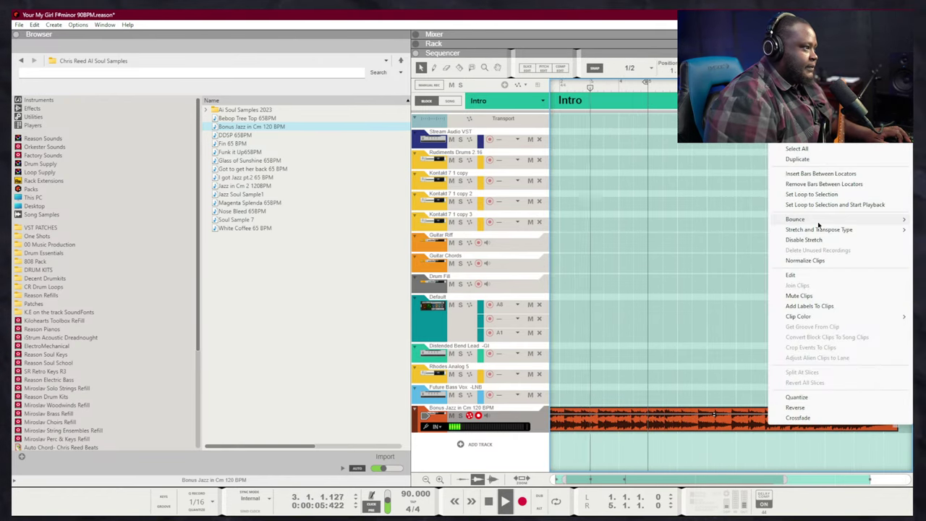
mouse_move(812, 231)
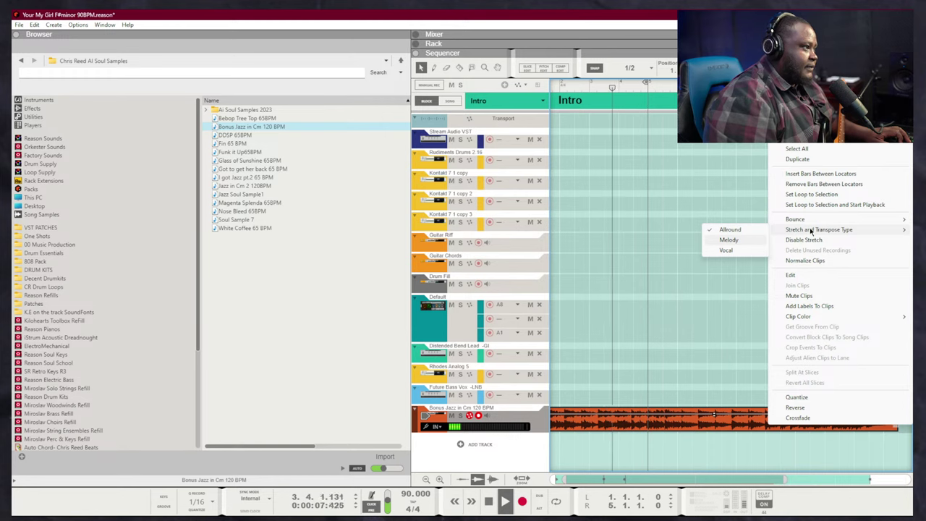
left_click(731, 230)
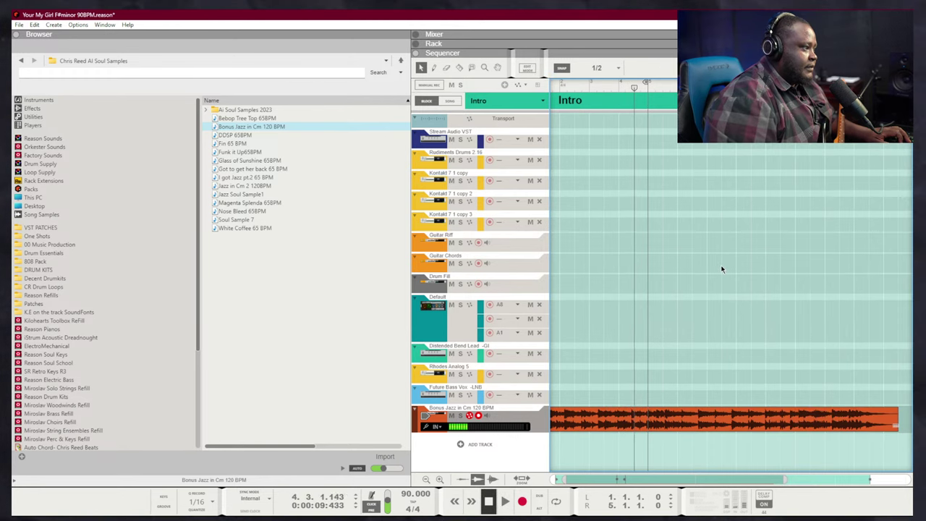
scroll(726, 340, "down", 1)
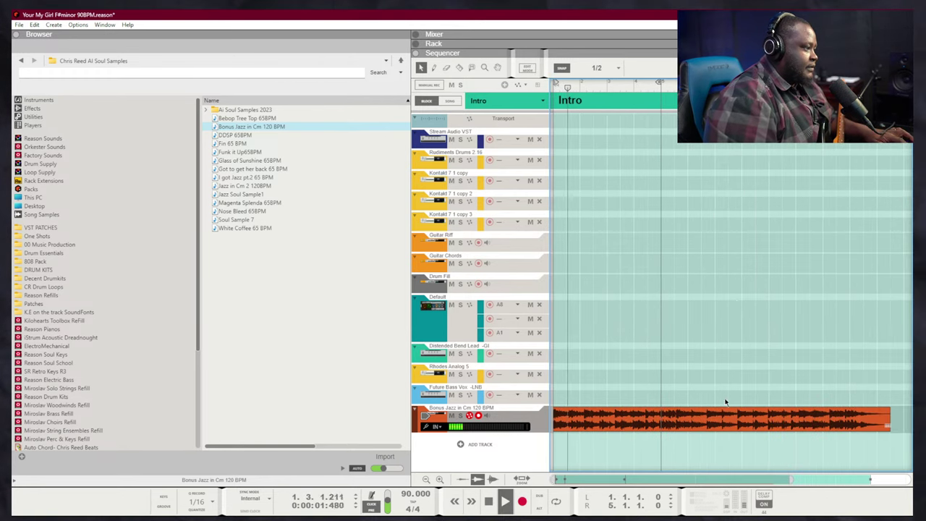
key("space")
right_click(740, 427)
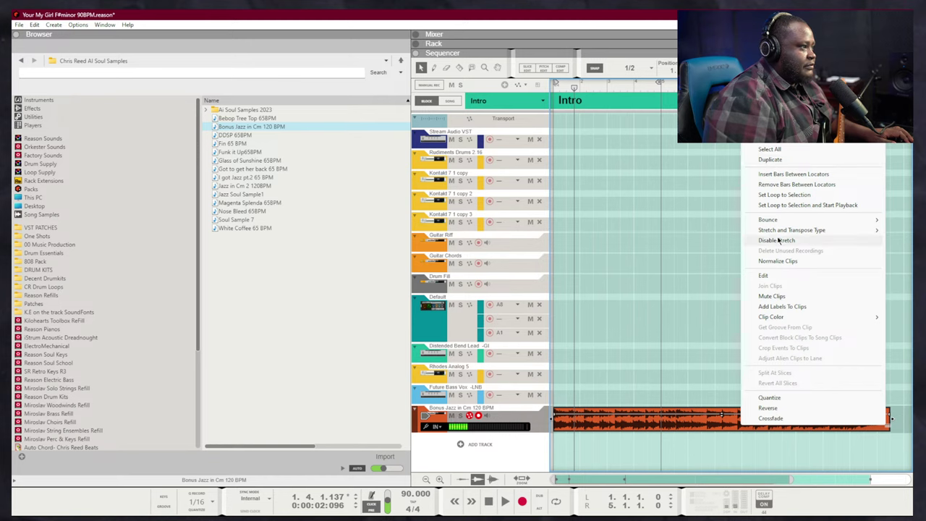
mouse_move(782, 230)
left_click(698, 232)
key("space")
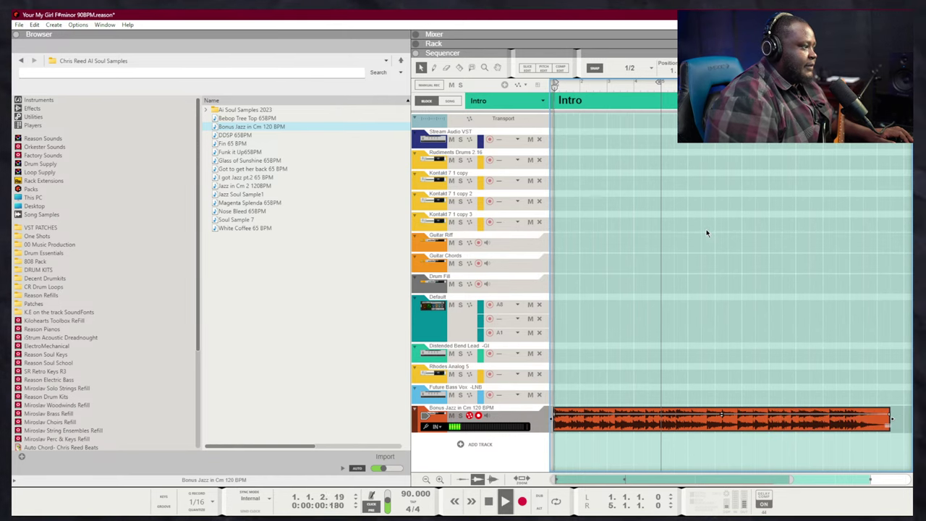
Try the Vocal stretch and transpose type on the Bonus Jazz clip and play it again
right_click(718, 422)
mouse_move(767, 225)
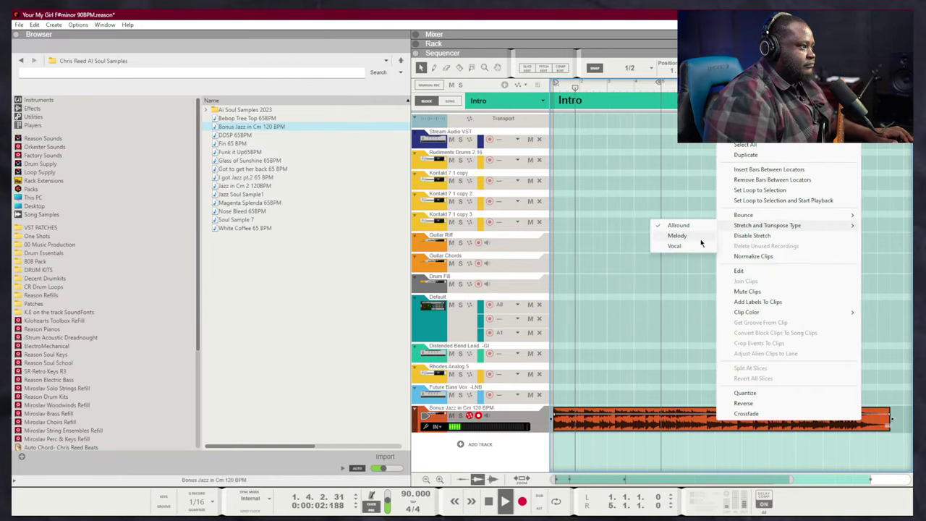
left_click(692, 246)
key("space")
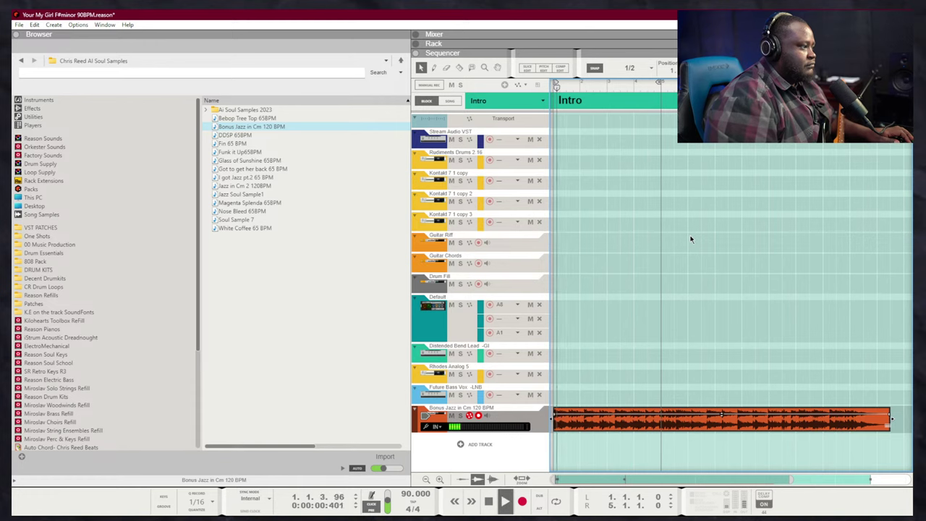
Disable stretch on the Bonus Jazz clip and play it at its original speed
right_click(661, 421)
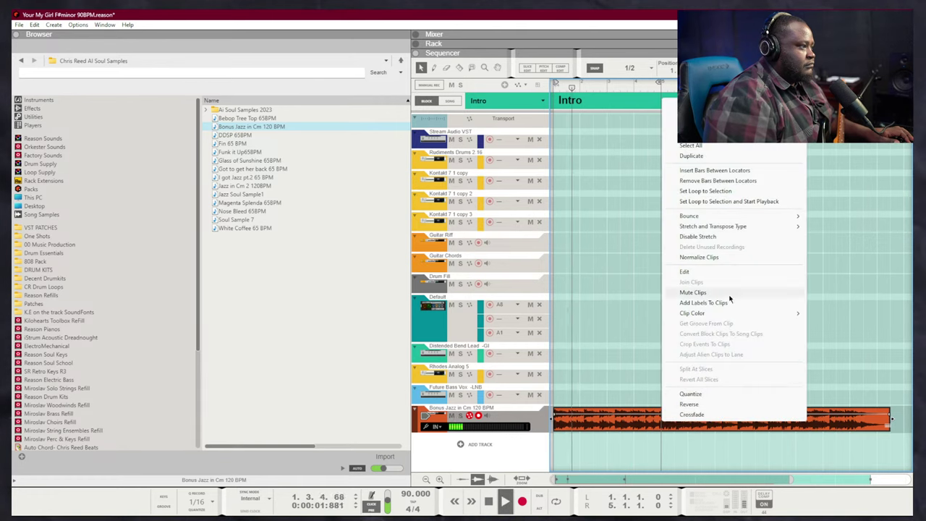
left_click(736, 237)
key("space")
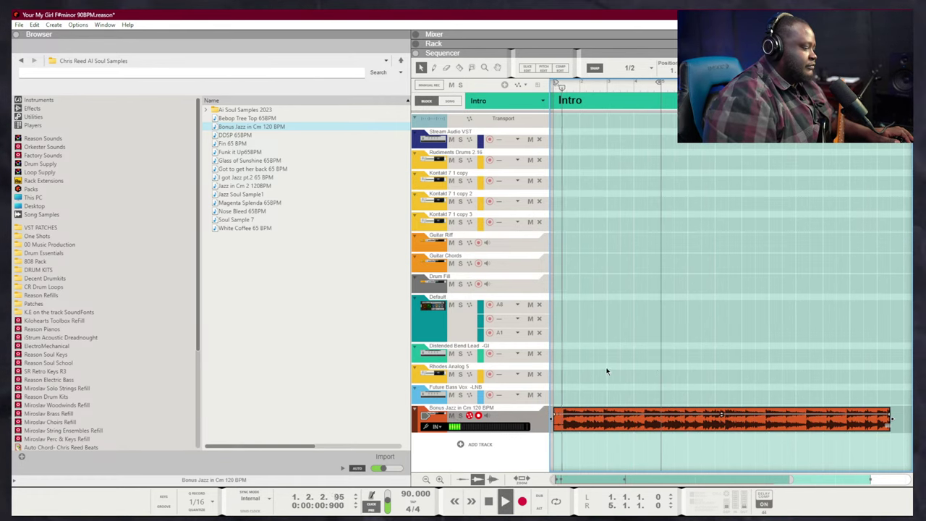
Trim the silent lead-in off the start of the Bonus Jazz clip and align the clip to bar 1
key("h")
key("h")
key("space")
left_click_drag(593, 391, 406, 404)
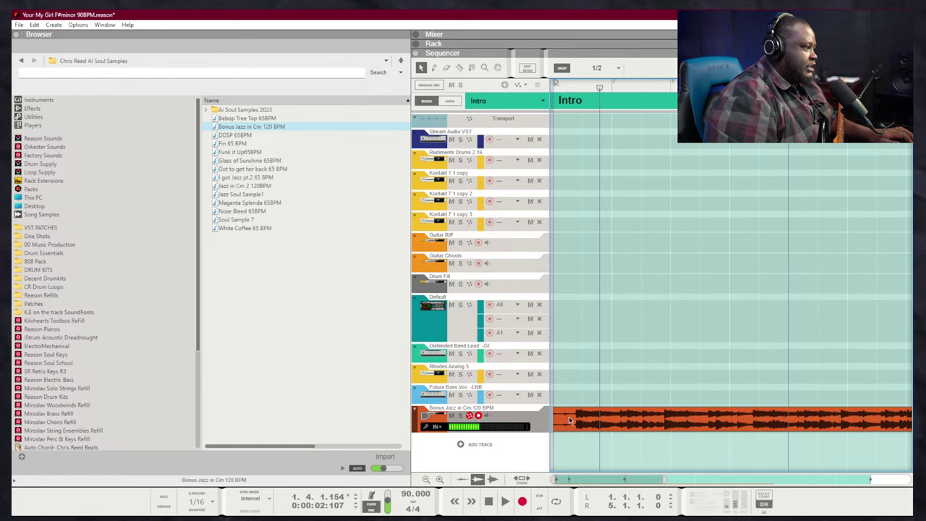
left_click(552, 421)
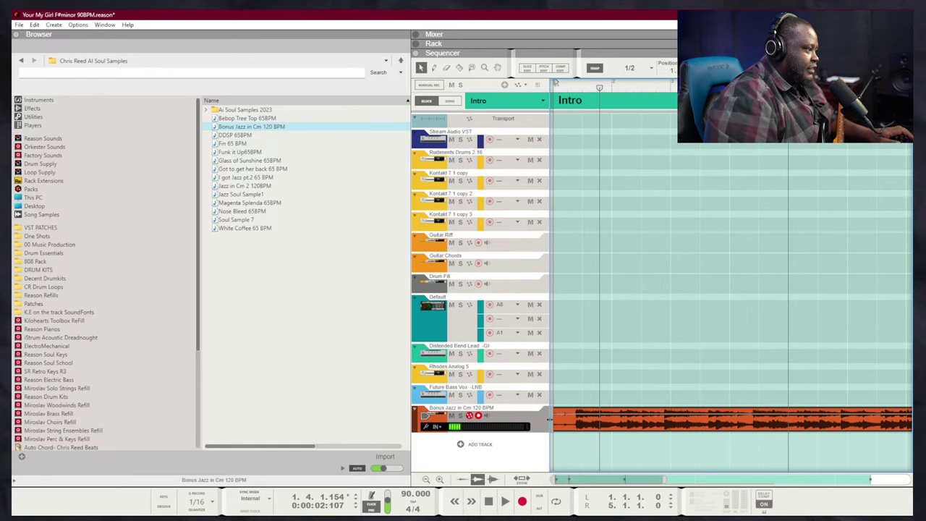
left_click_drag(554, 421, 584, 421)
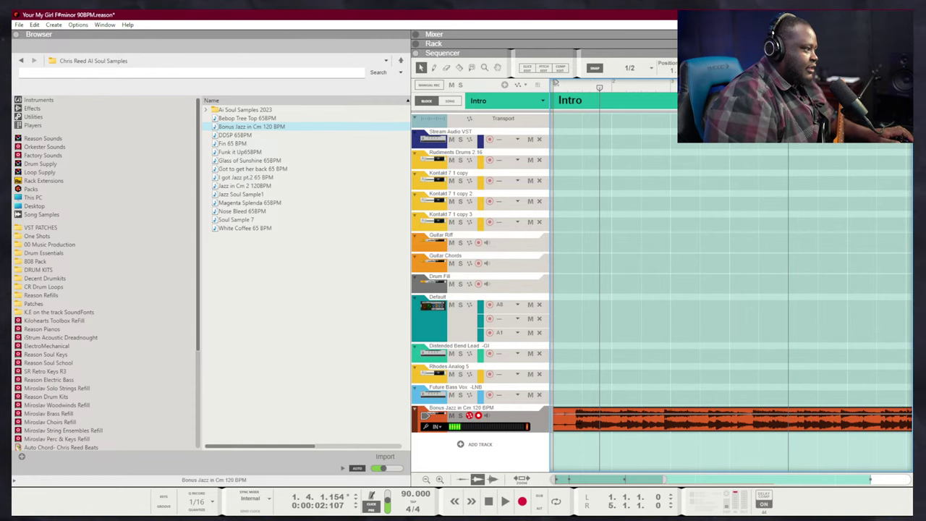
double_click(579, 426)
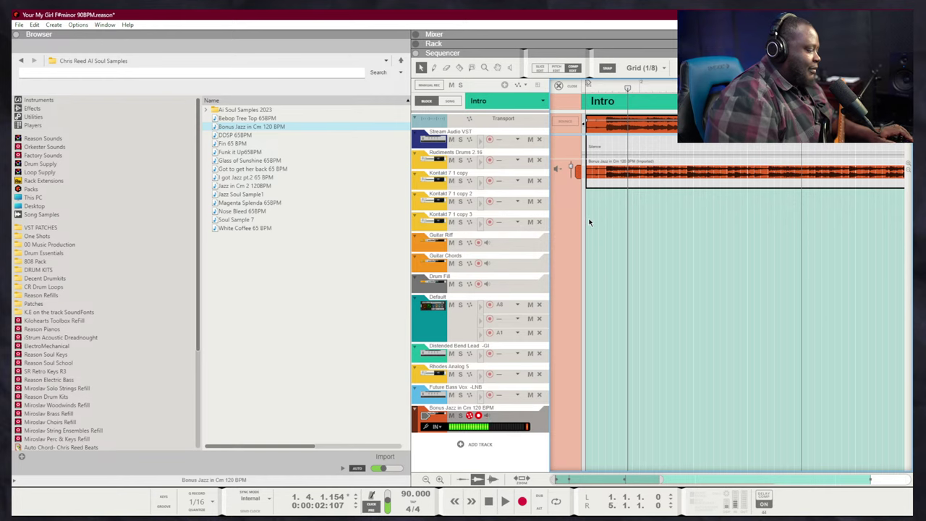
key("Escape")
left_click_drag(585, 419, 688, 414)
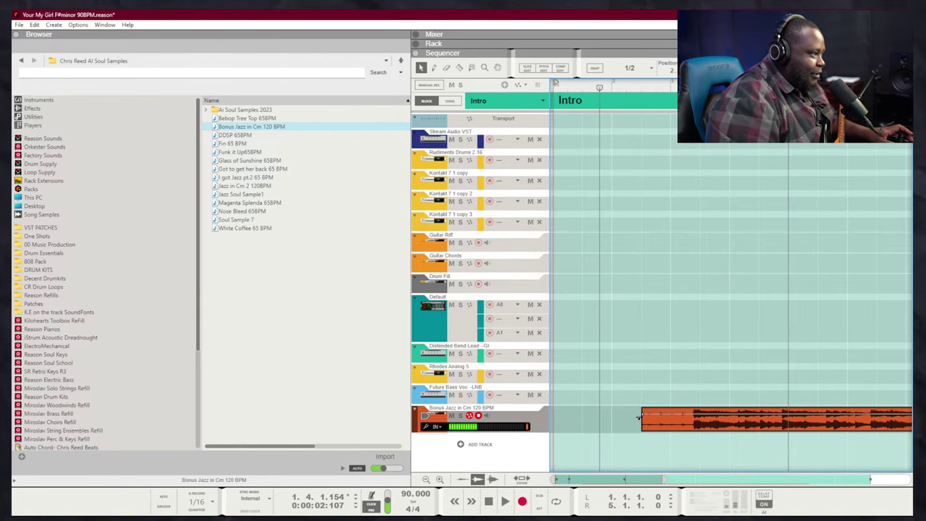
left_click_drag(642, 422, 554, 424)
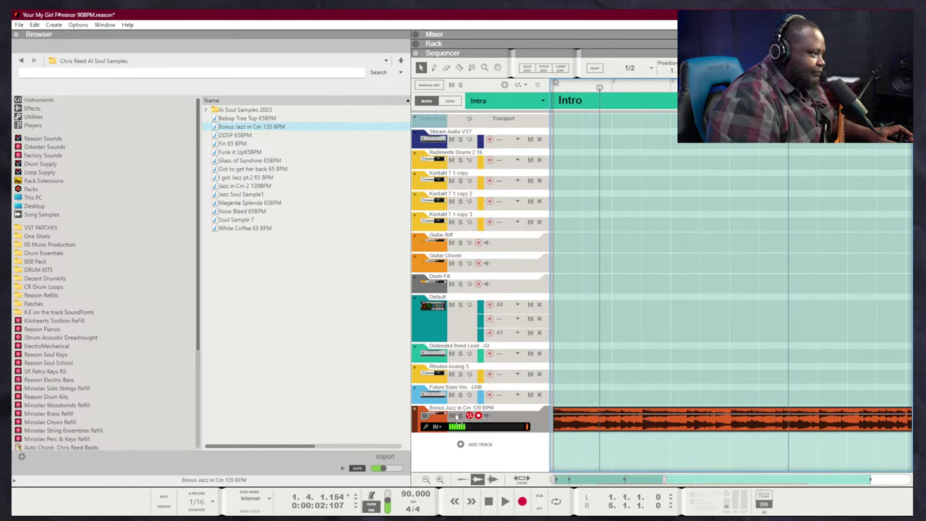
Play the trimmed Bonus Jazz clip from the start, and extend its end to about bar 17 to include the whole sample
key("Home")
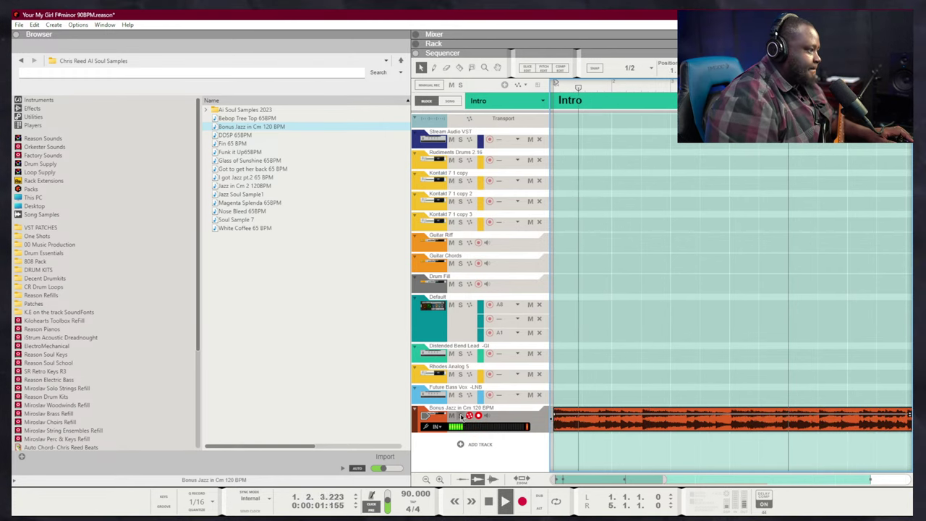
left_click_drag(909, 419, 810, 424)
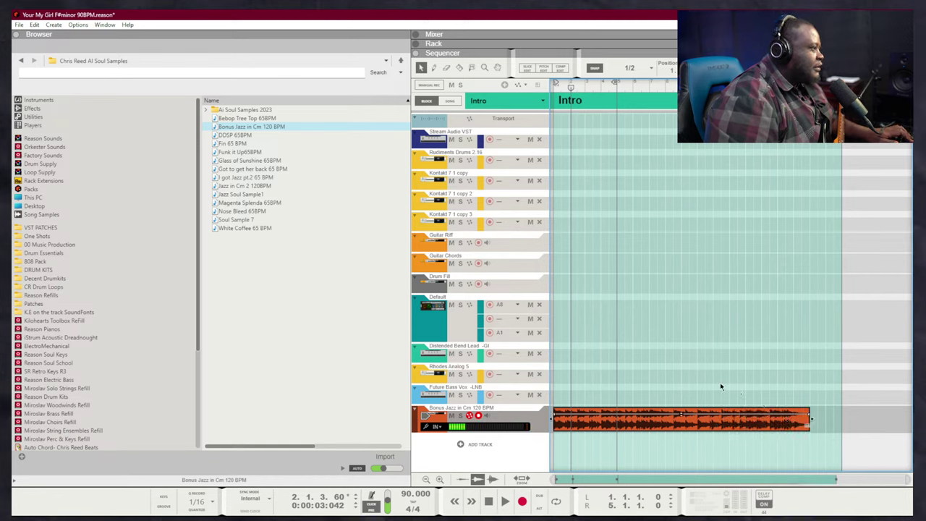
Add a tempo automation lane to the Transport track and draw an automation clip over the opening bars
right_click(419, 496)
left_click(446, 436)
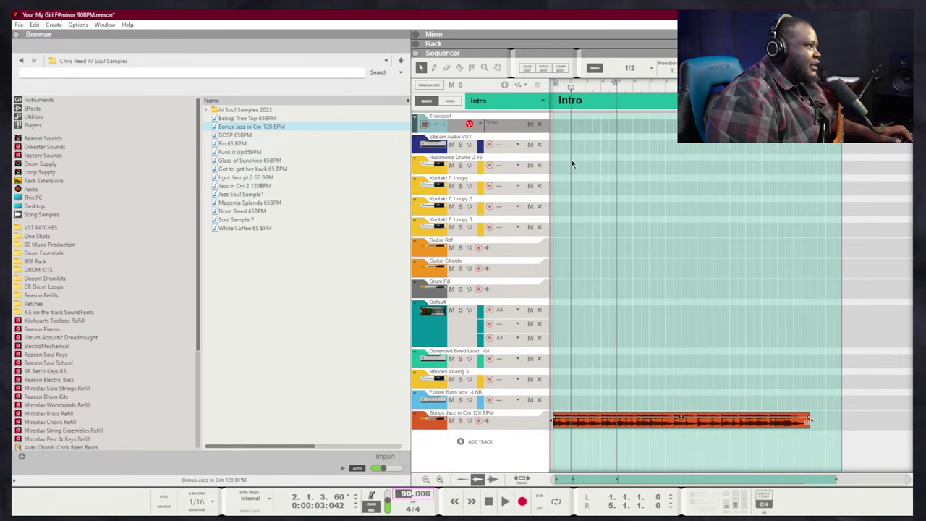
left_click_drag(557, 123, 616, 124)
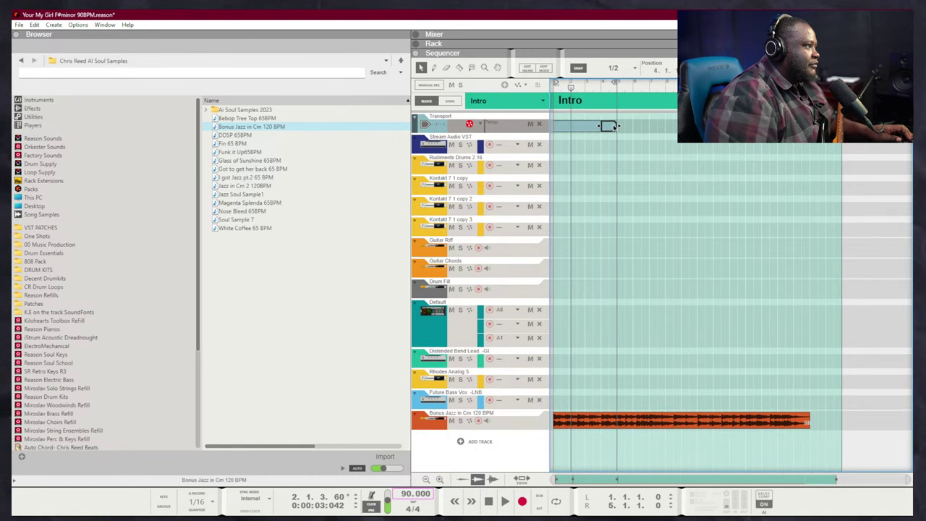
Delete the extra short tempo clip beside bar 5 and extend the remaining tempo clip from bar 1 to bar 5
double_click(616, 130)
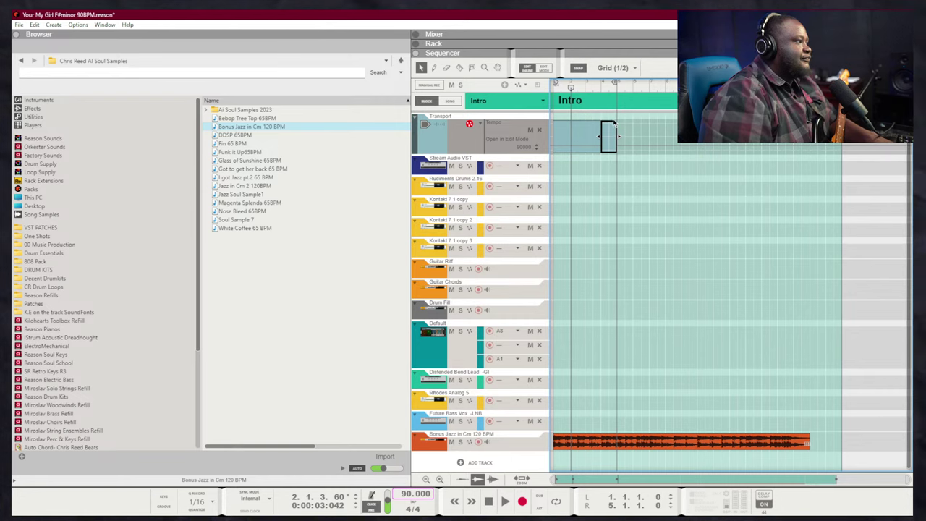
key("Escape")
left_click(608, 123)
key("Delete")
left_click_drag(602, 124, 609, 124)
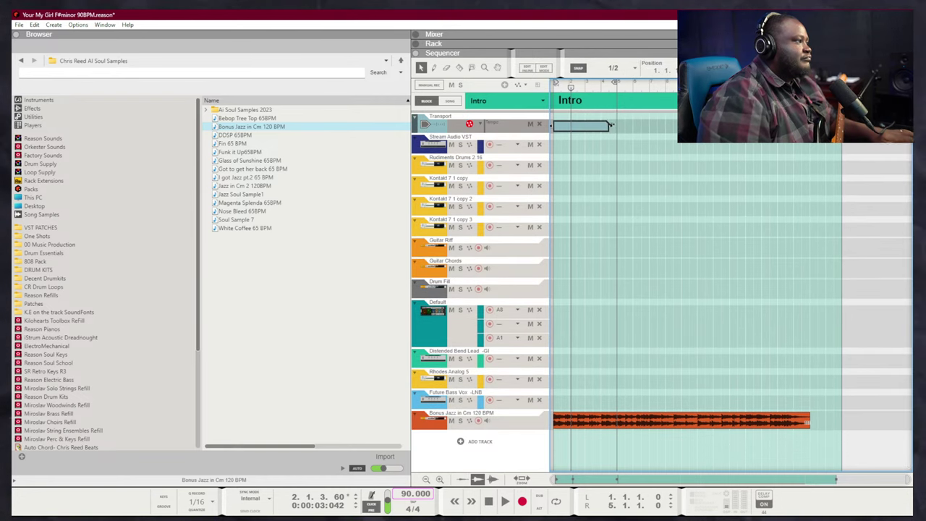
left_click(612, 126)
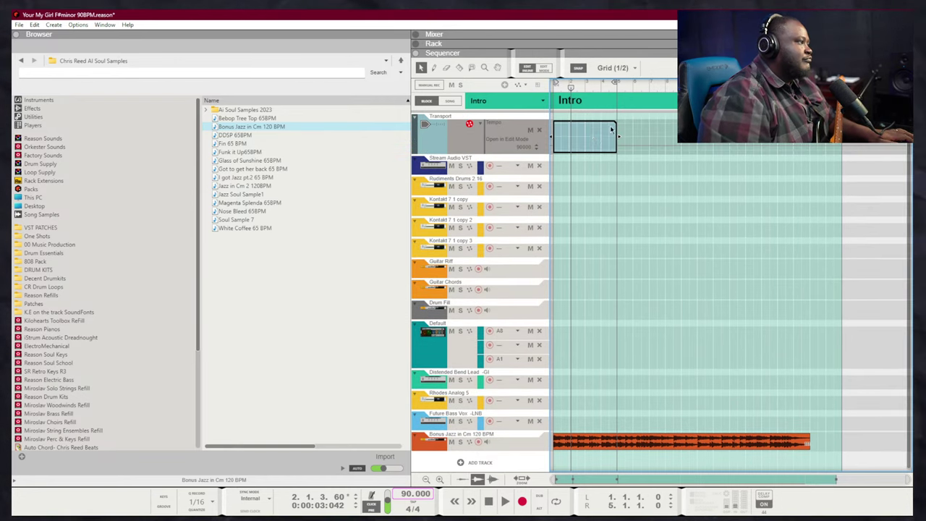
Set the tempo in the automation clip to 120 BPM and return the playhead to the song start
left_click(554, 142)
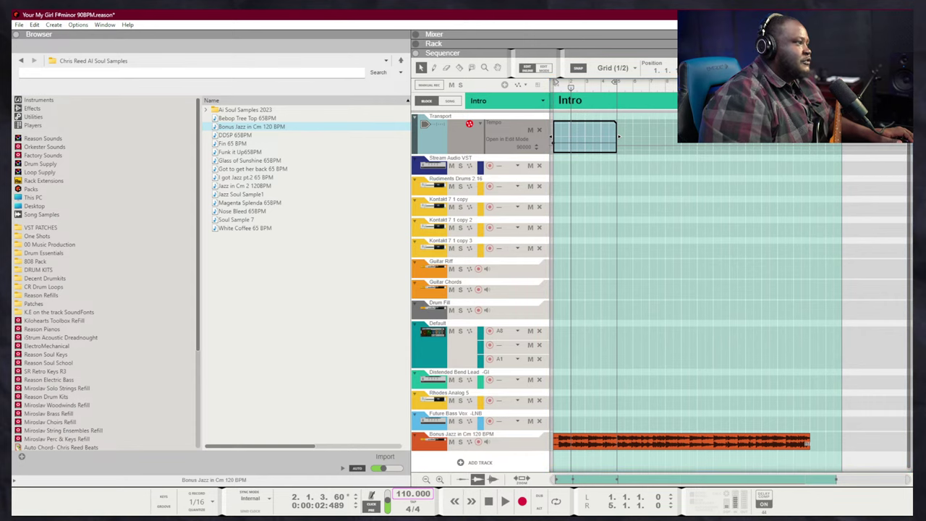
key("Home")
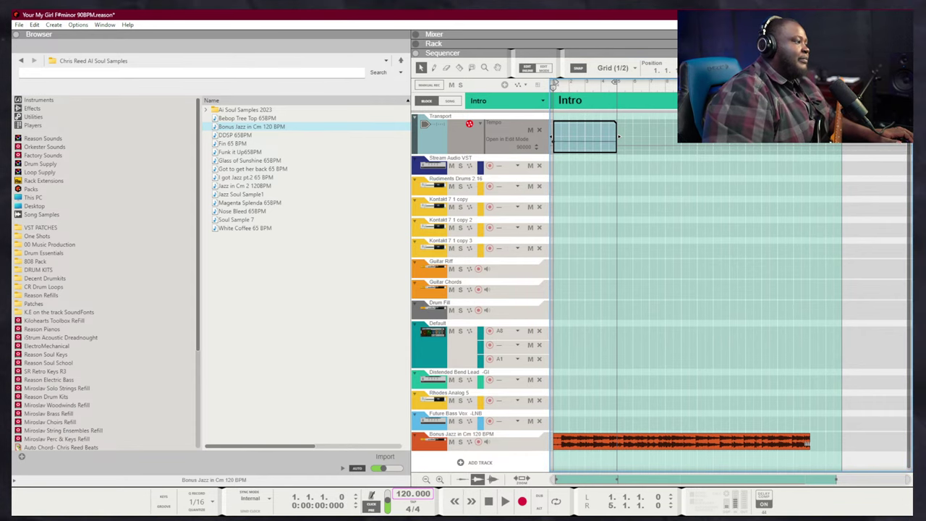
left_click(660, 345)
Select the Bonus Jazz clip and play it from bar 1 to check its timing at the automated tempo
left_click(561, 444)
key("space")
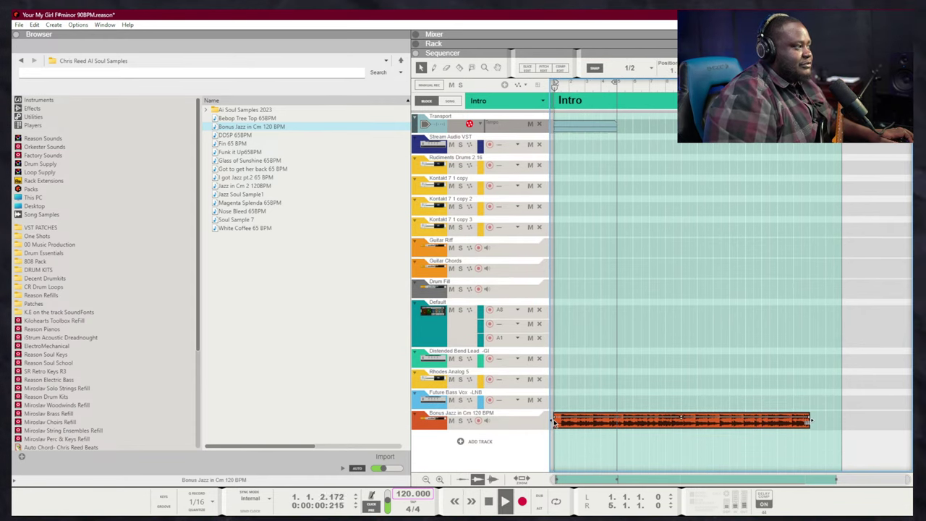
scroll(593, 396, "up", 4)
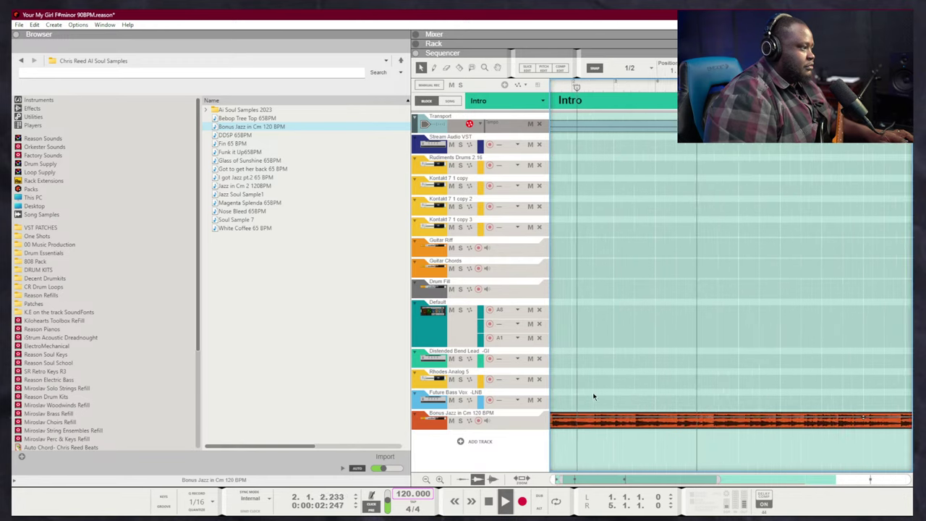
Return the playhead to the song start and shorten the Bonus Jazz clip to end at bar 5
scroll(593, 396, "up", 2)
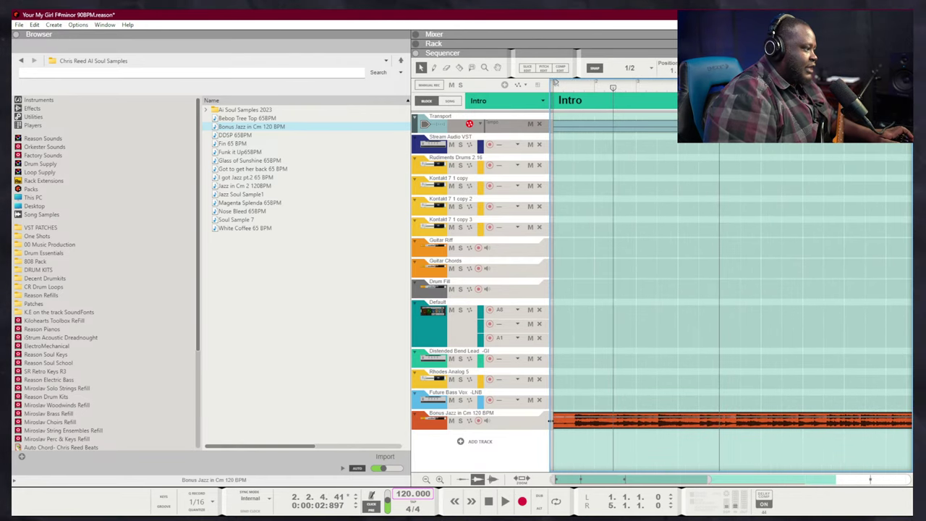
left_click_drag(575, 419, 493, 423)
key("space")
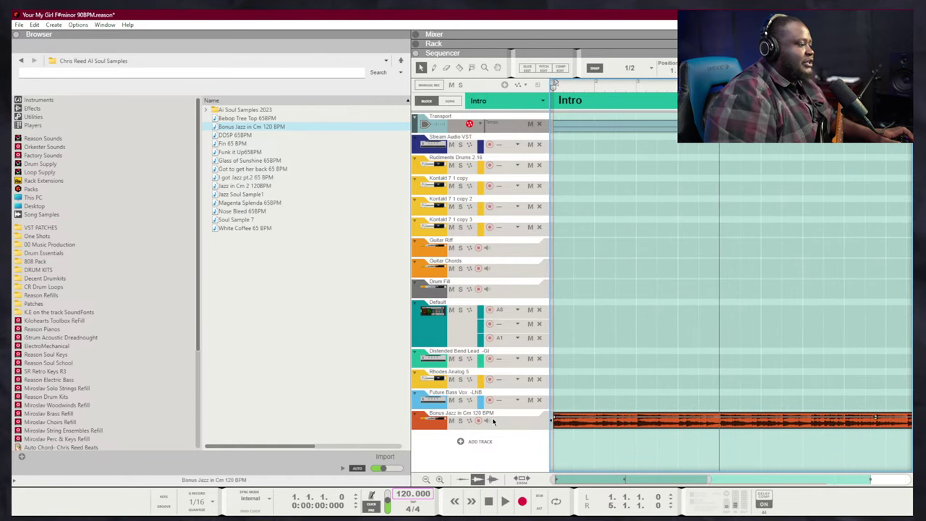
left_click_drag(909, 418, 636, 420)
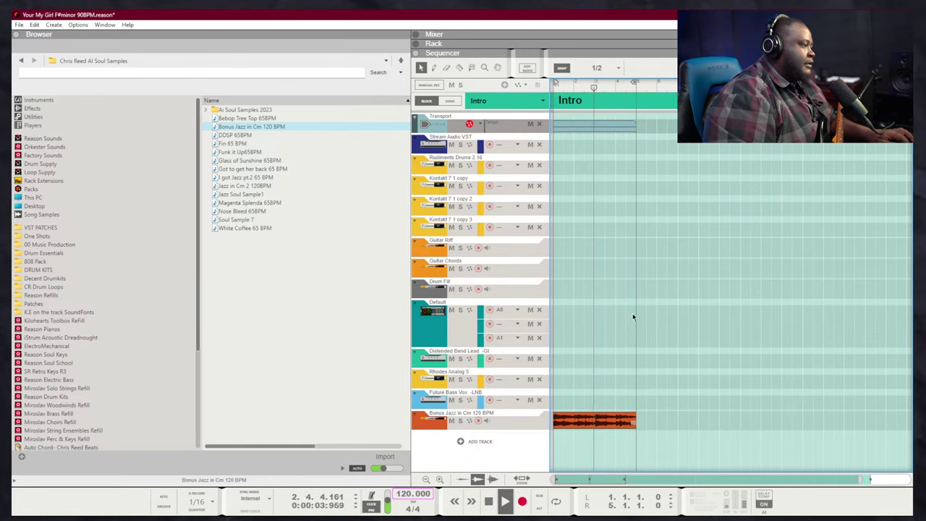
Record-enable the Rudiments Drums 2.16 track, rehearse over the sample, and record a drum take from bar 1 past bar 5
left_click(489, 166)
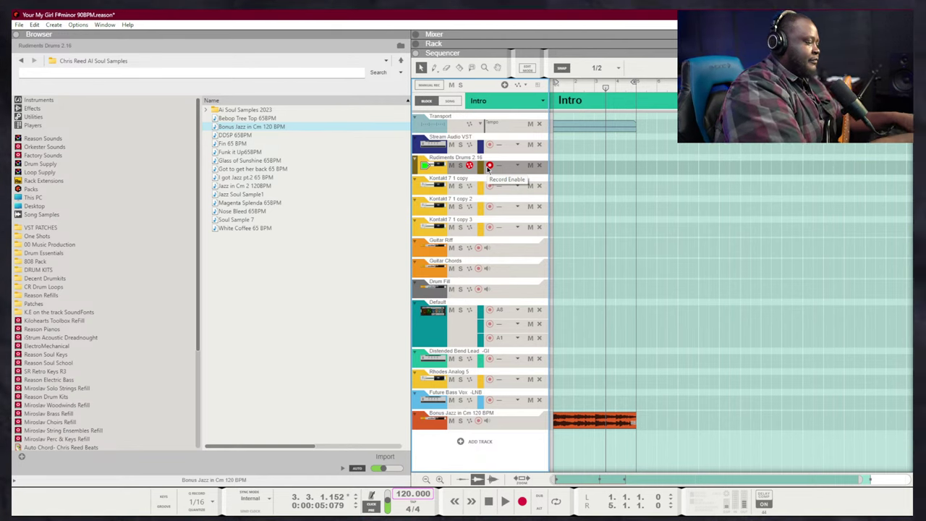
key("shift+Return")
key("space")
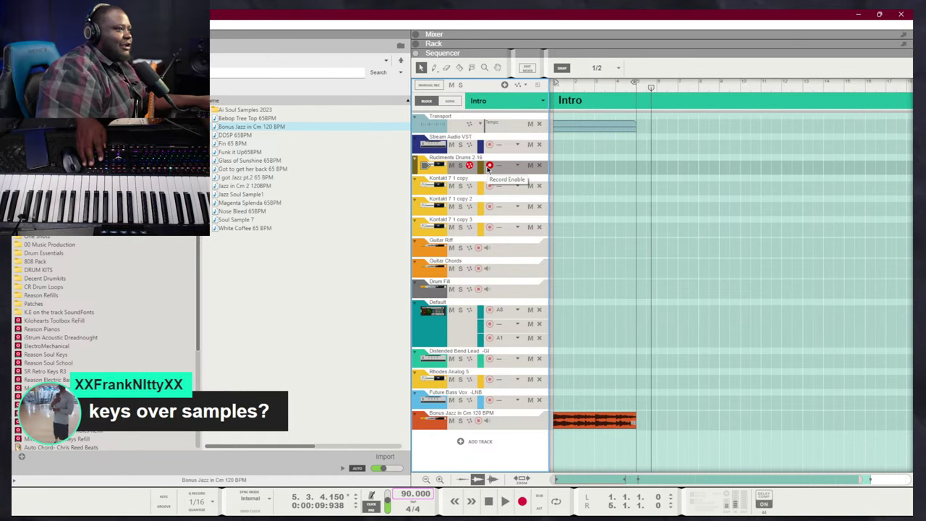
key("shift+Return")
key("ctrl+Return")
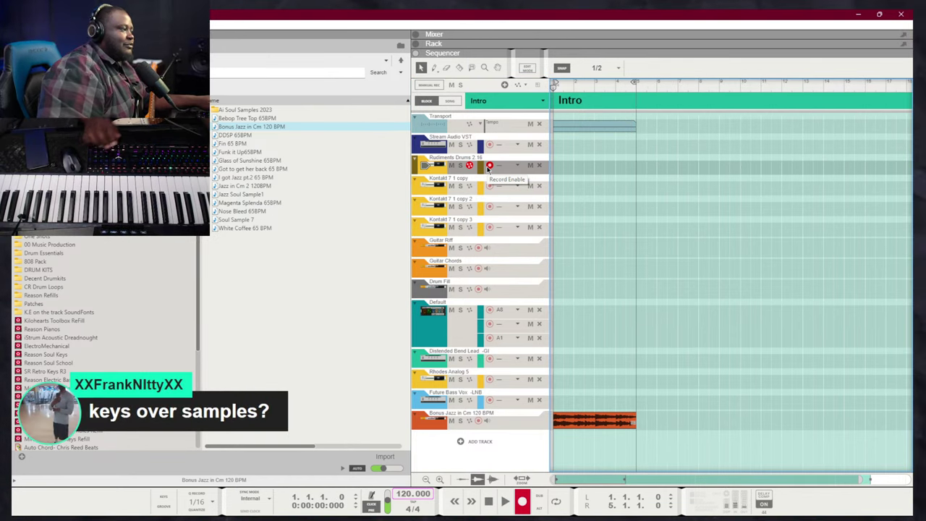
key("space")
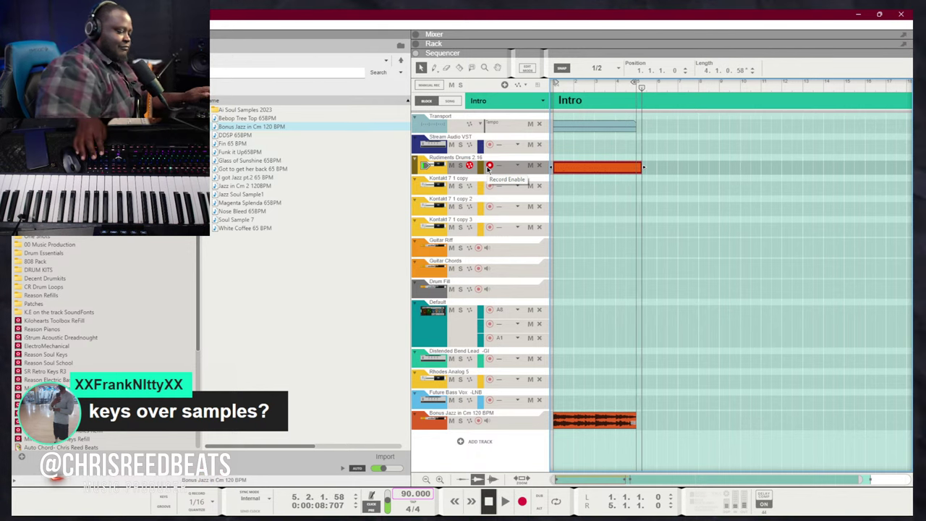
Play back the drum take, trim its clip to bars 3 to 5, and fill bars 1 to 3 with a two-bar copy
key("space")
key("space")
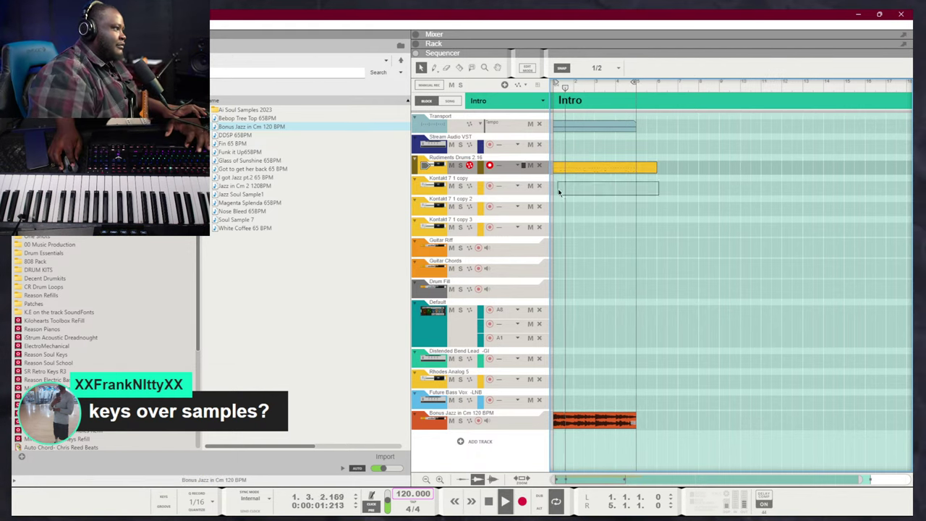
left_click(579, 170)
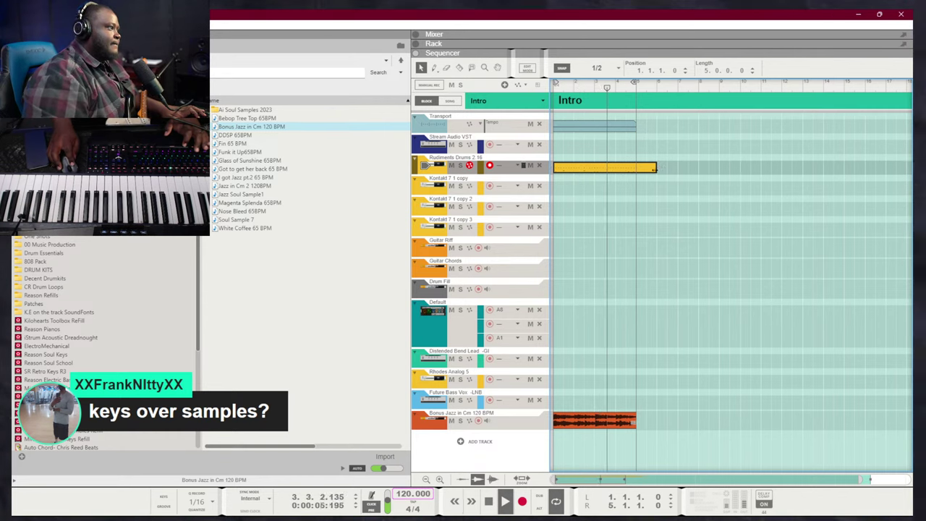
left_click_drag(553, 167, 594, 167)
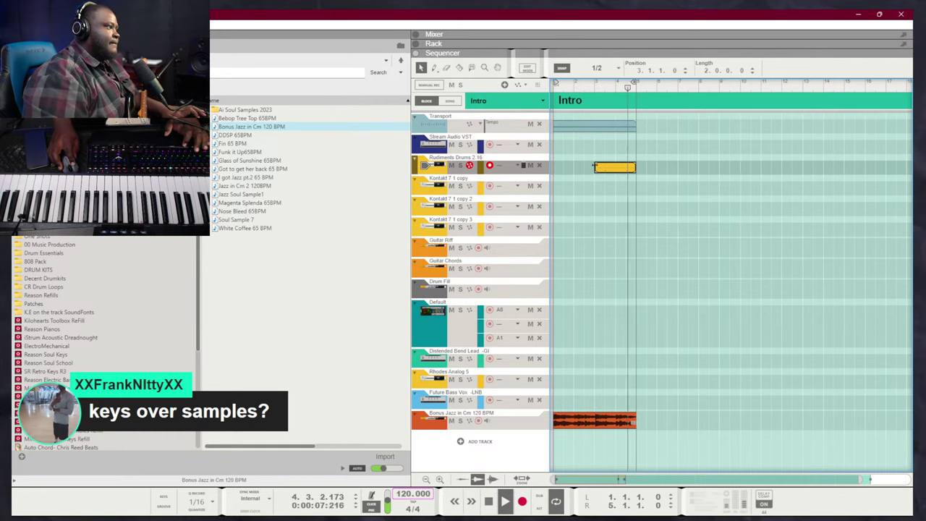
key("ctrl+z")
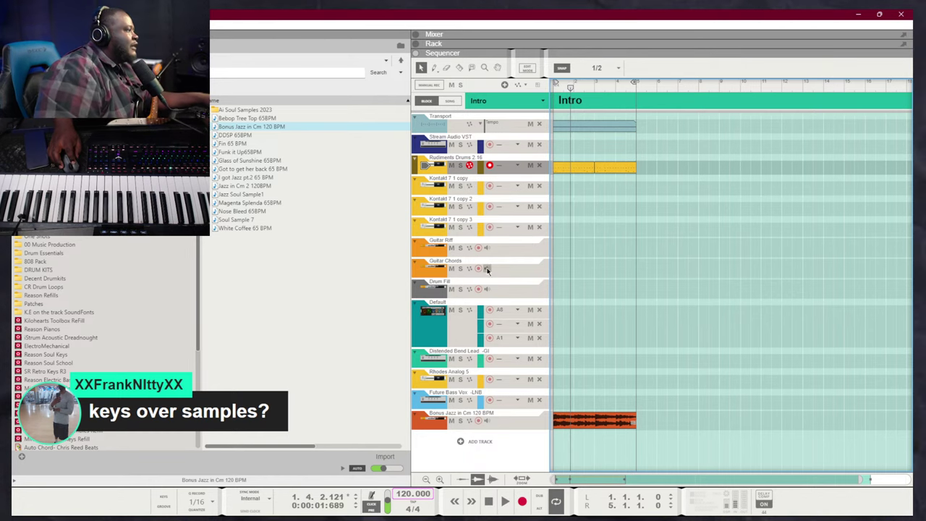
Add a Processed Pianos instrument track below the Bonus Jazz track
left_click(477, 441)
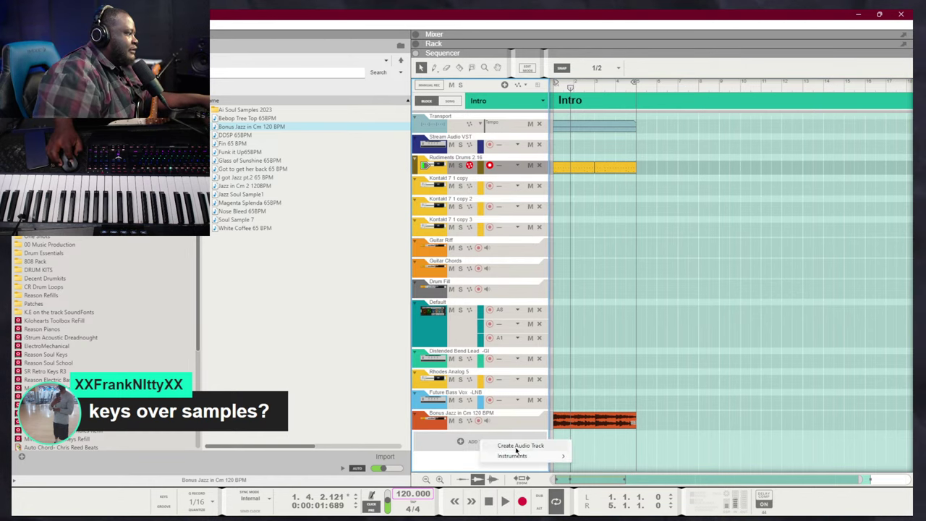
mouse_move(521, 455)
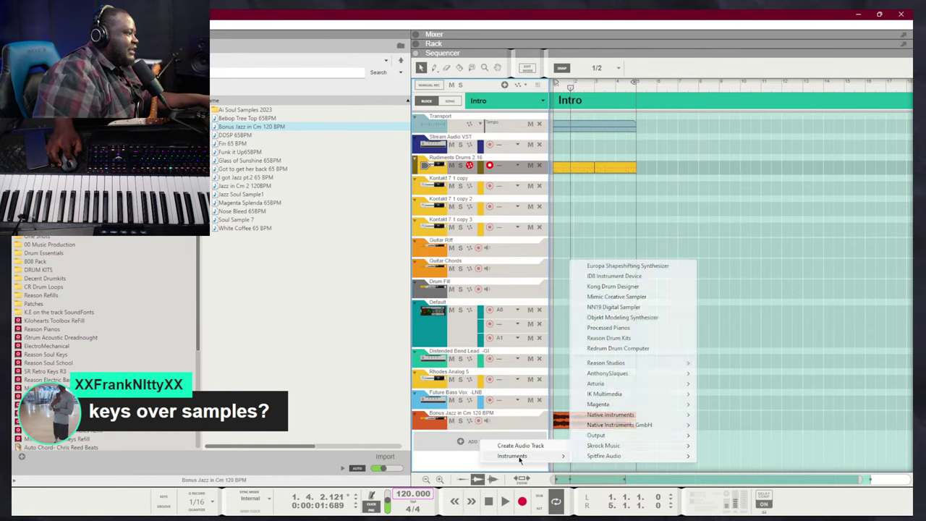
left_click(630, 327)
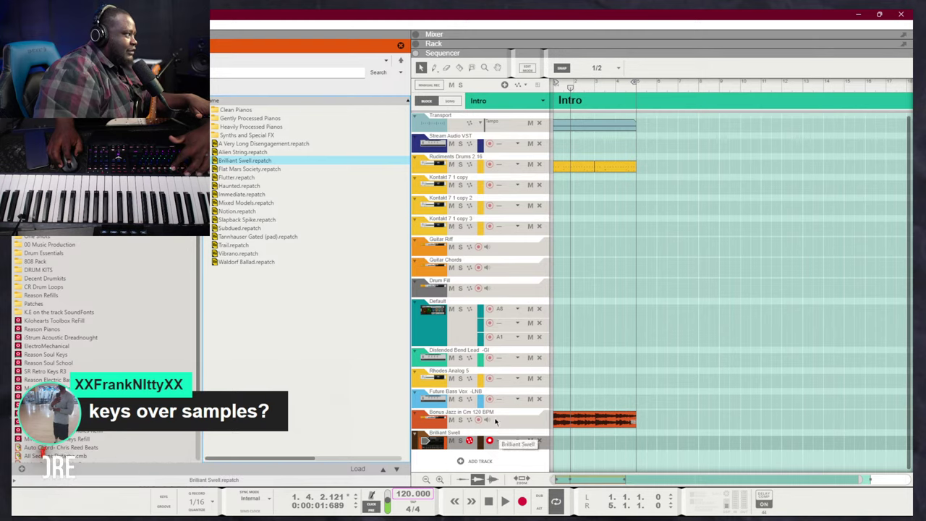
Show the piano in the rack, browse the Clean Pianos patches, and load the Mixed Models patch
key("F6")
double_click(264, 117)
left_click(311, 160)
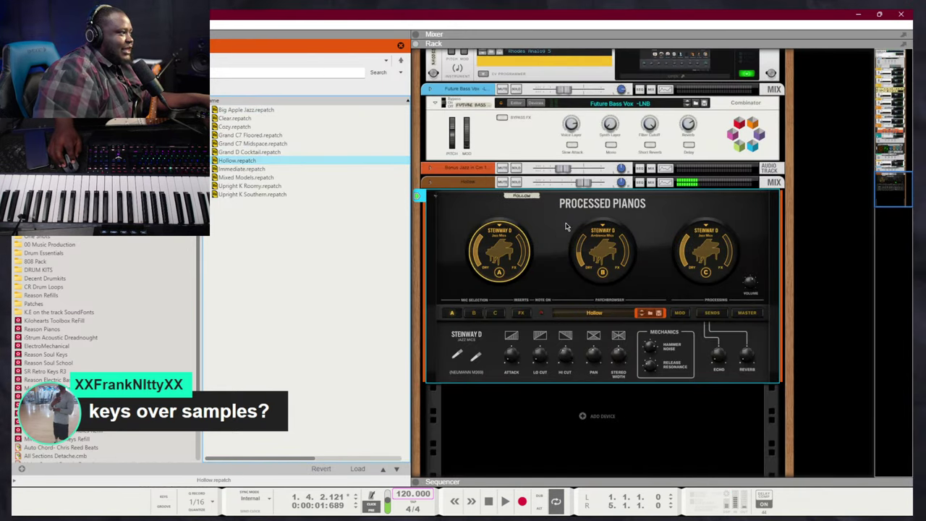
left_click_drag(338, 179, 548, 220)
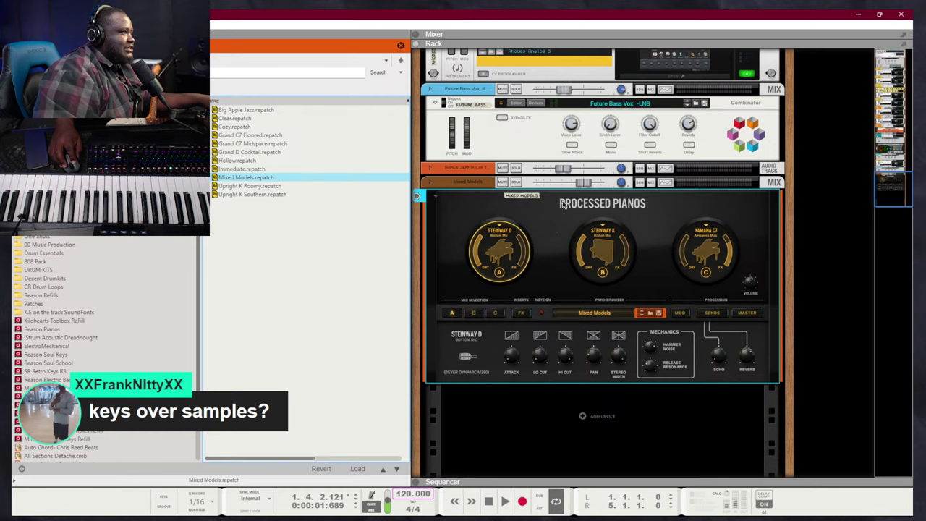
Add a Scales & Chords player to the Mixed Models piano, set its scale to C Minor and turn its chords off
right_click(545, 206)
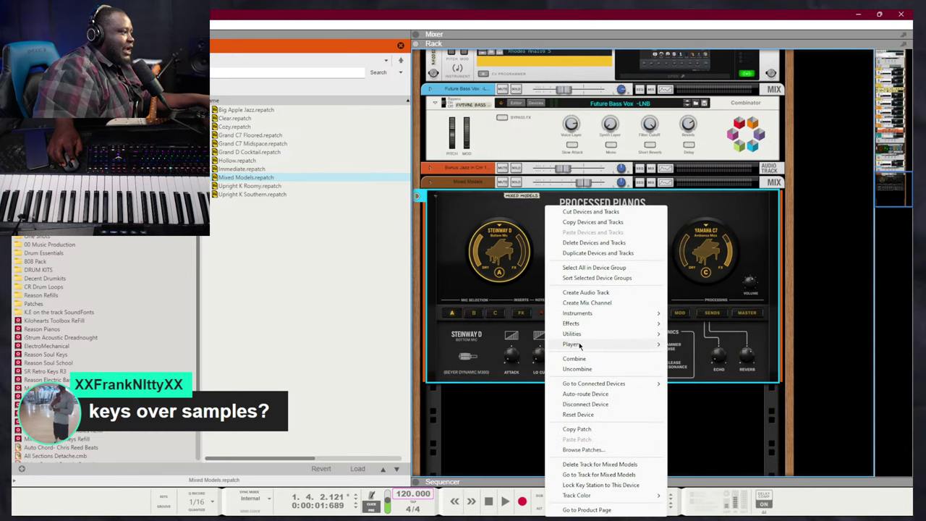
mouse_move(579, 346)
left_click(716, 437)
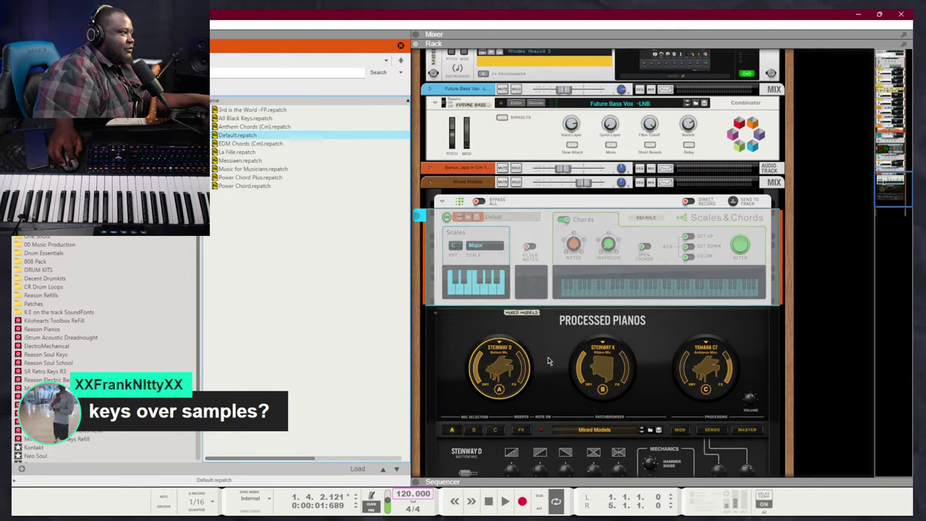
left_click(483, 245)
left_click(504, 273)
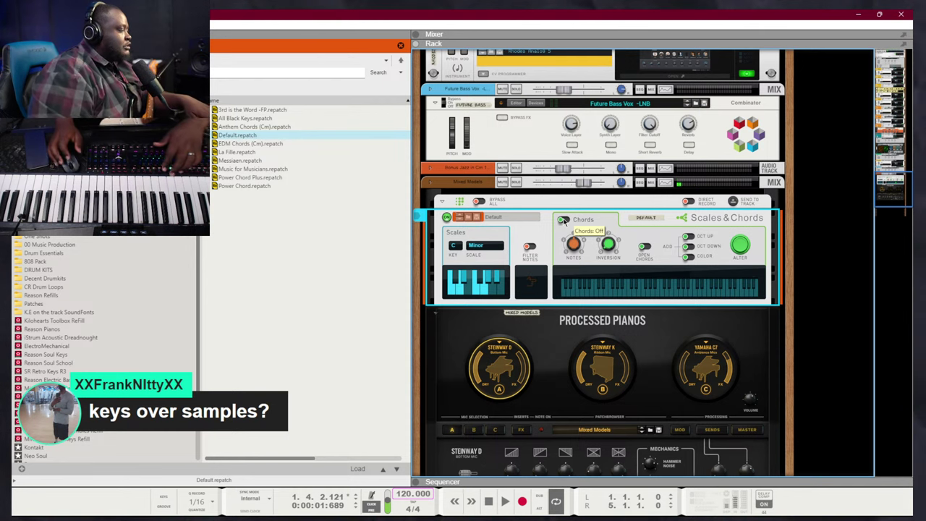
Return to the sequencer and play the loop from bar 1 to hear the drums with the sample
key("F7")
key("shift+Return")
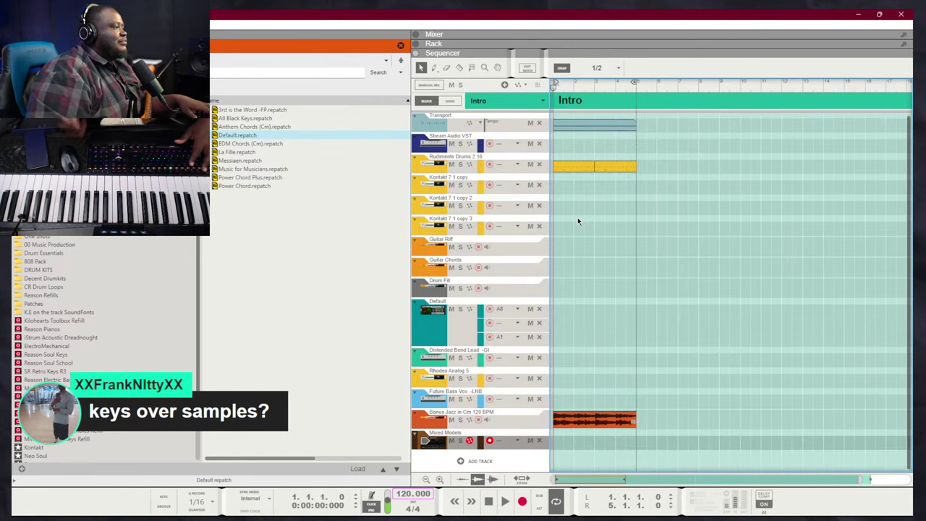
key("space")
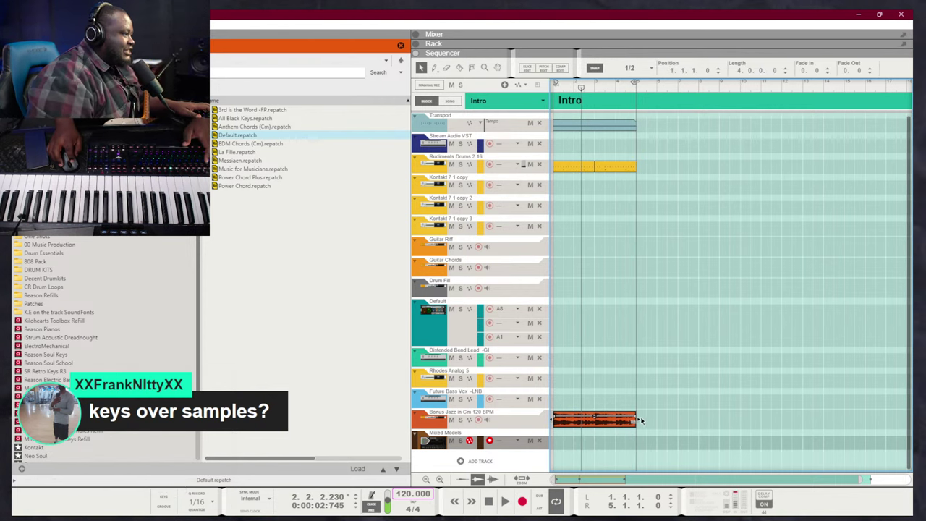
Extend the Bonus Jazz clip to 17 bars, split it at bar 14, and switch back to the Selection tool
left_click_drag(637, 420, 909, 420)
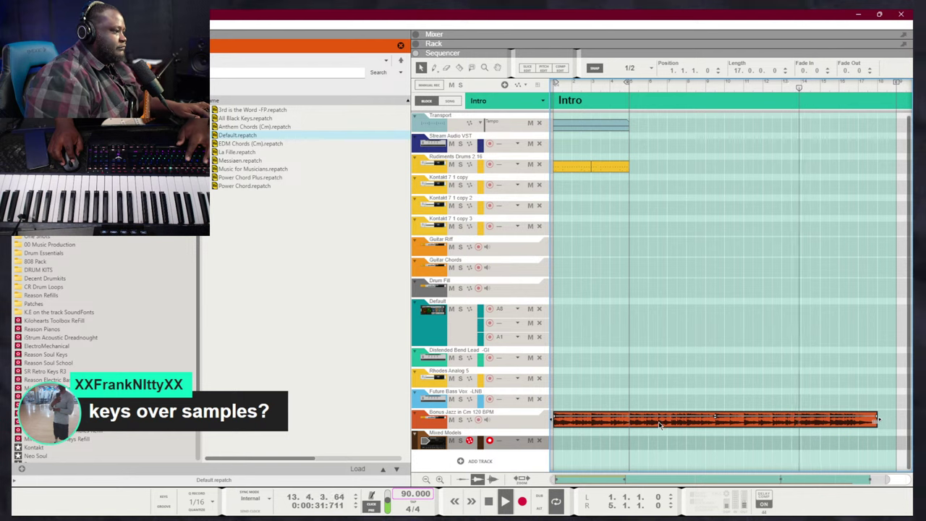
left_click(800, 424)
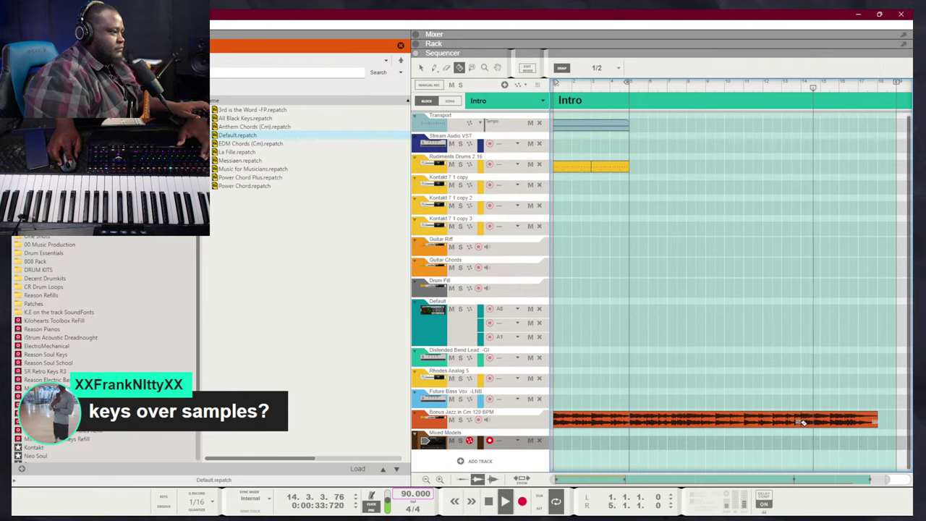
key("q")
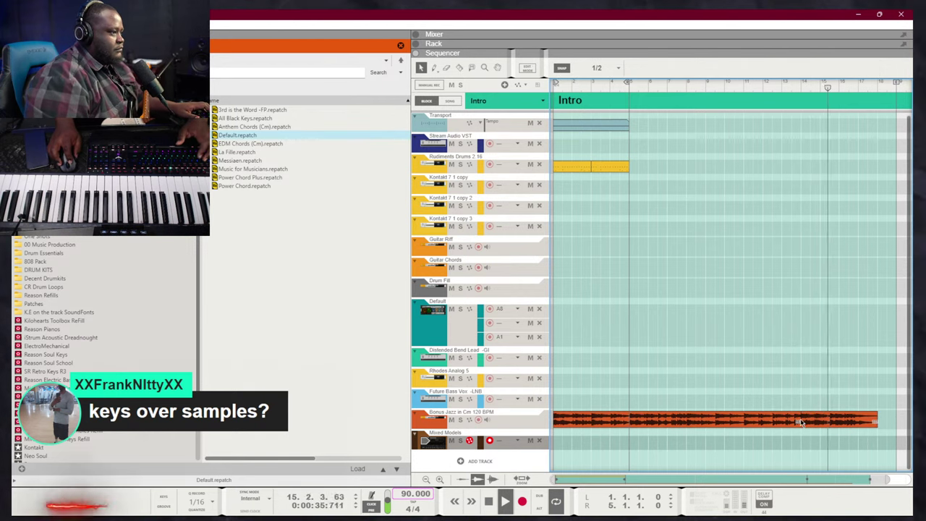
Audition the extended sample from bar 5, return the playhead to the song start, and select the Mixed Models piano track
left_click(629, 84)
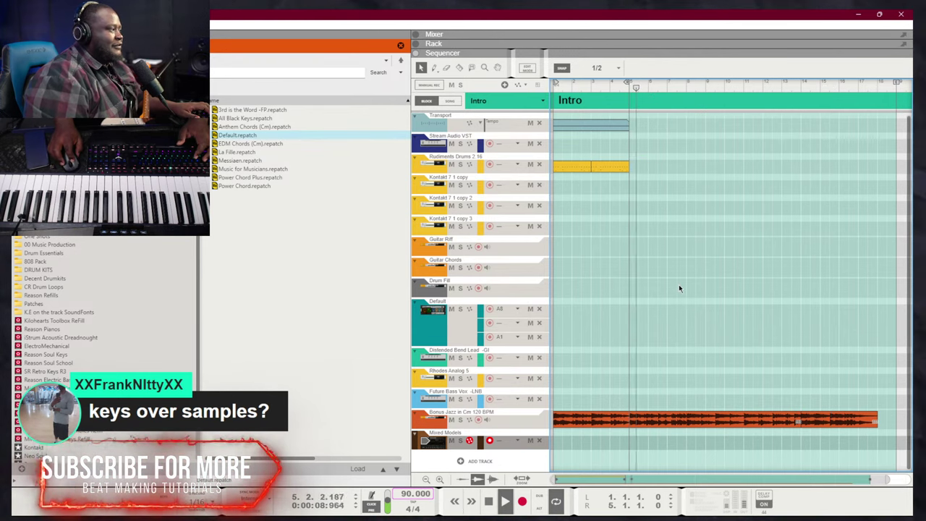
key("KP_0")
key("KP_0")
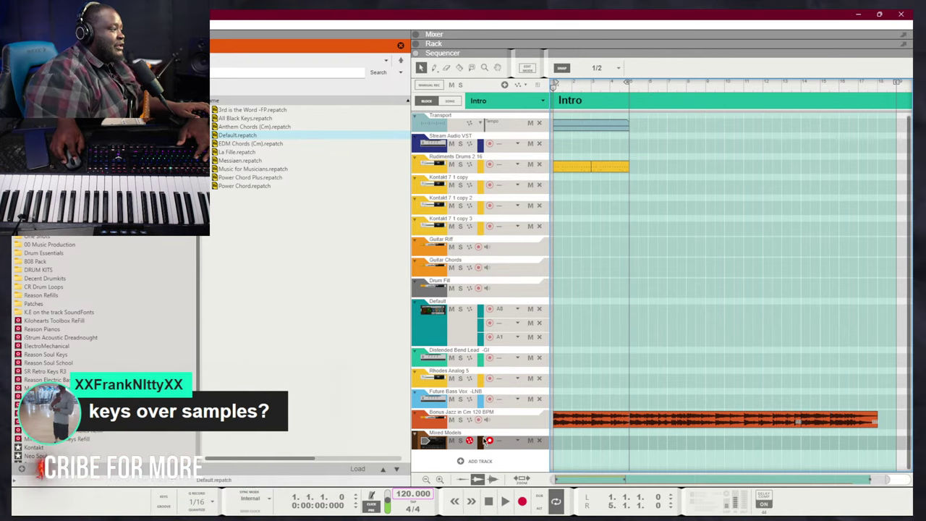
key("space")
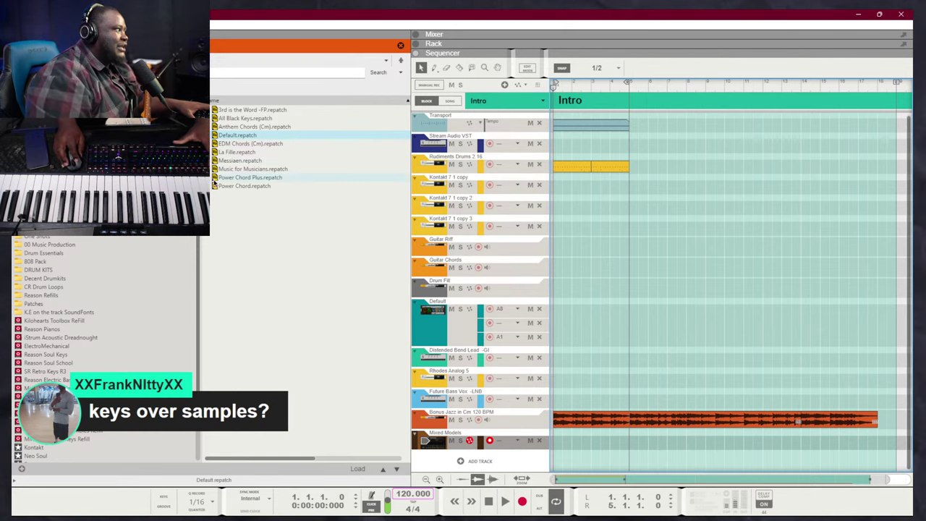
left_click(485, 444)
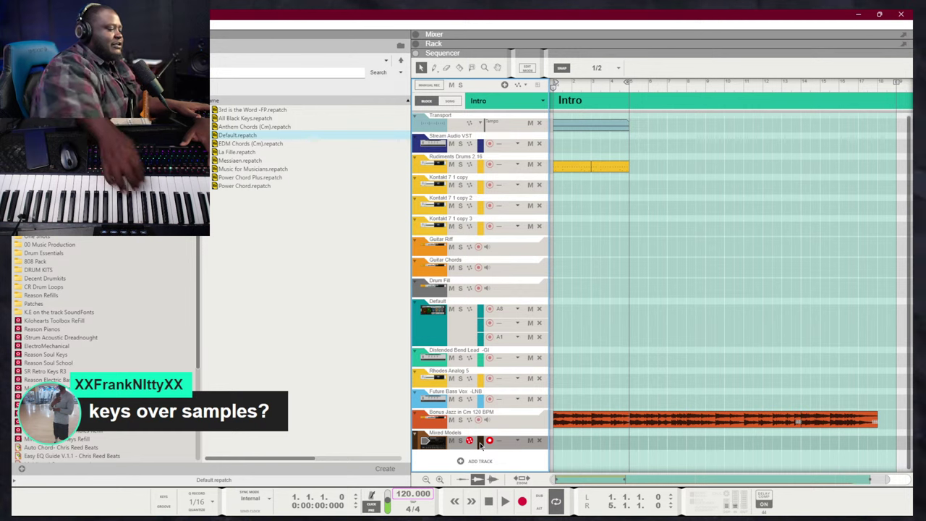
key("space")
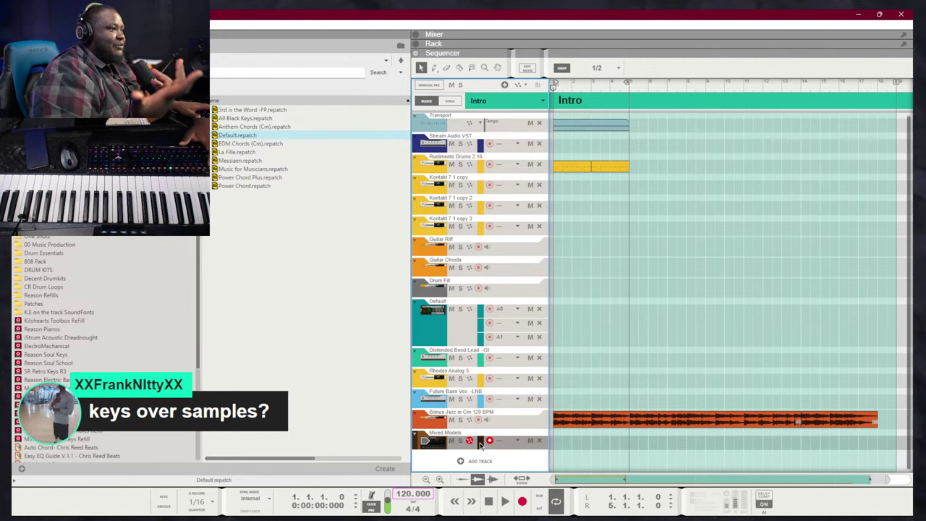
left_click(480, 461)
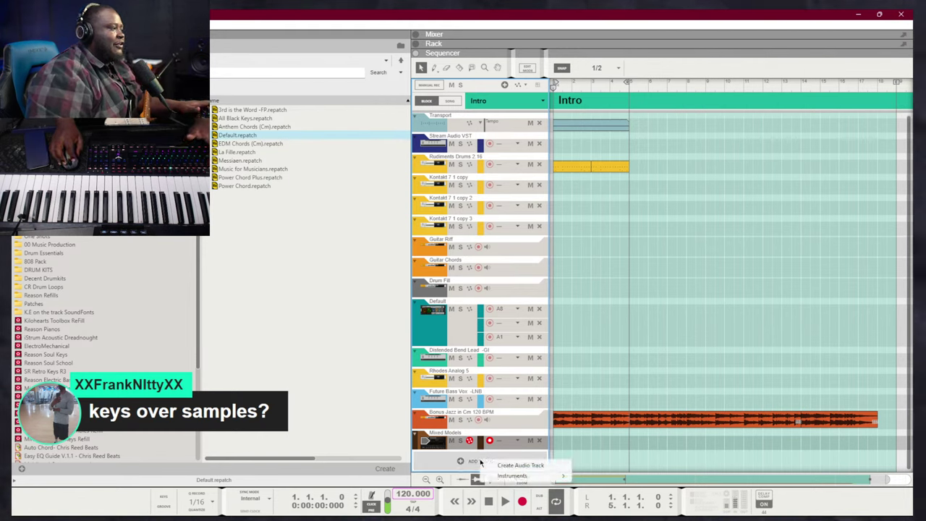
mouse_move(511, 475)
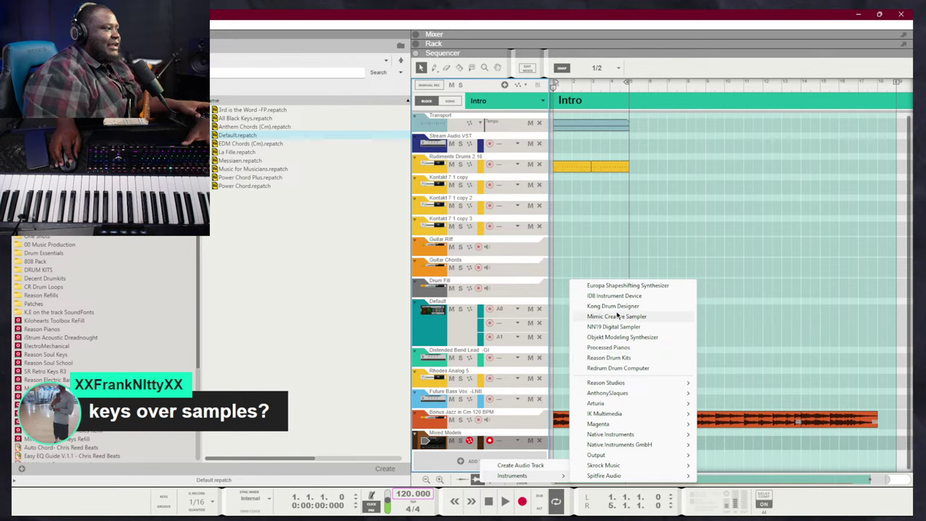
left_click(753, 322)
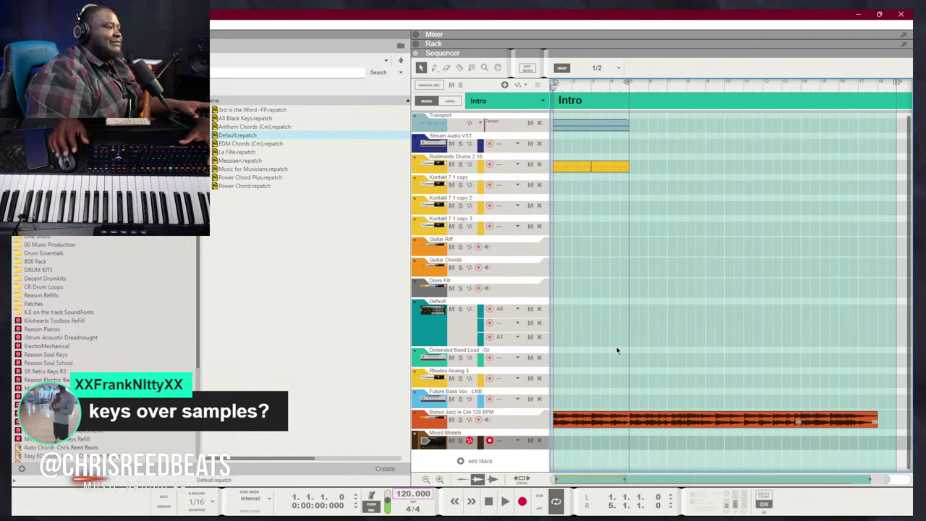
Play the loop from bar 1 to try the piano, record-enable the Rhodes Analog 5 track, and return the playhead to the start
key("space")
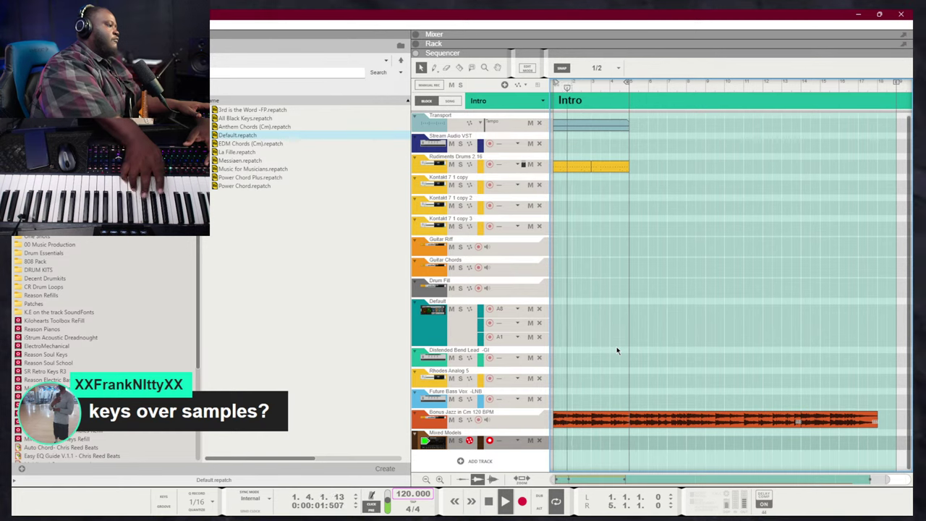
key("space")
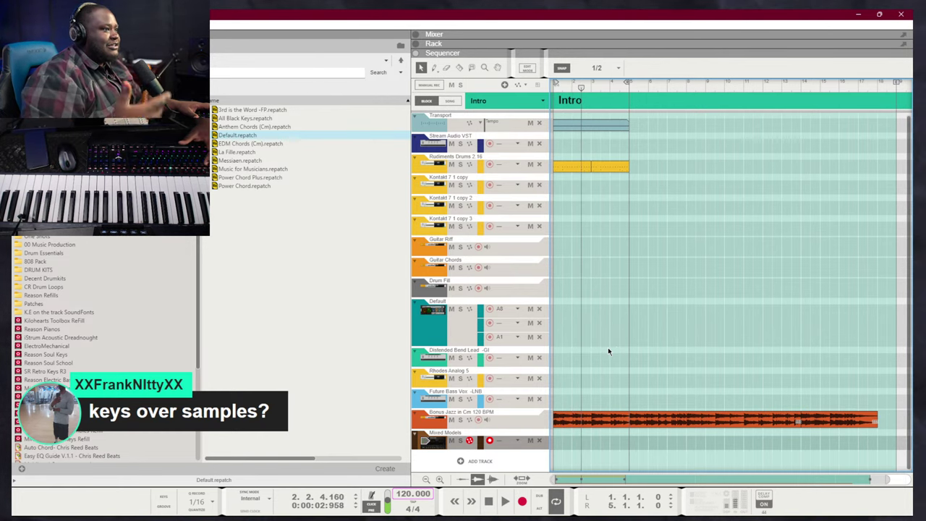
left_click(489, 379)
key("KP_0")
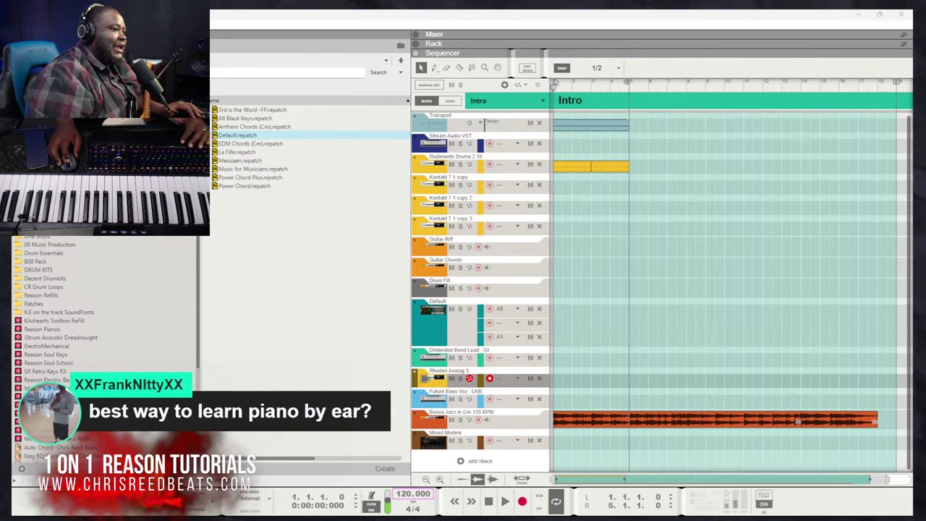
Open the rack and set the Rhodes Analog 5 channel level to -7.61 dB
left_click(620, 260)
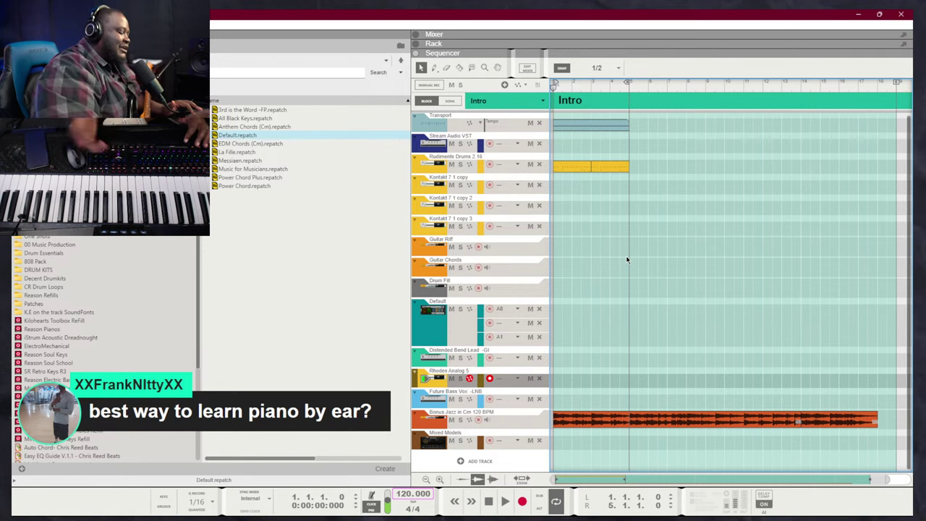
key("F6")
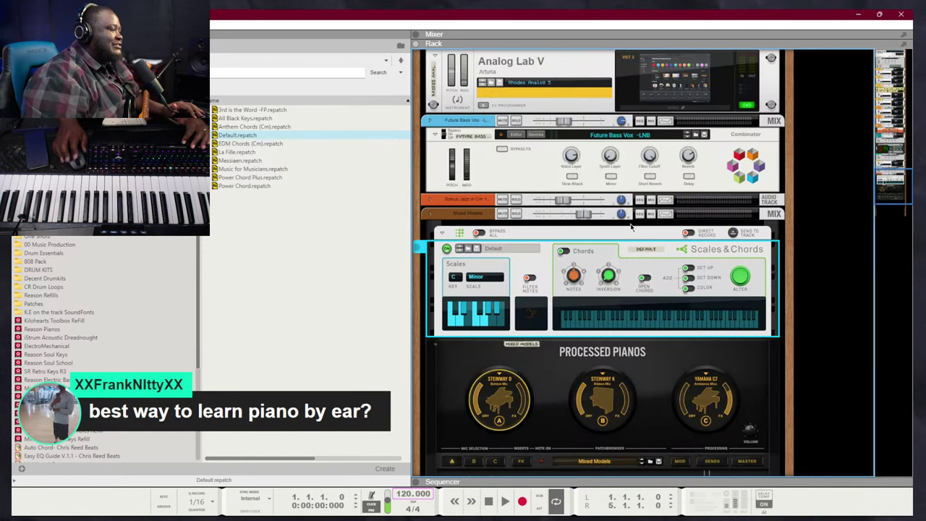
key("F7")
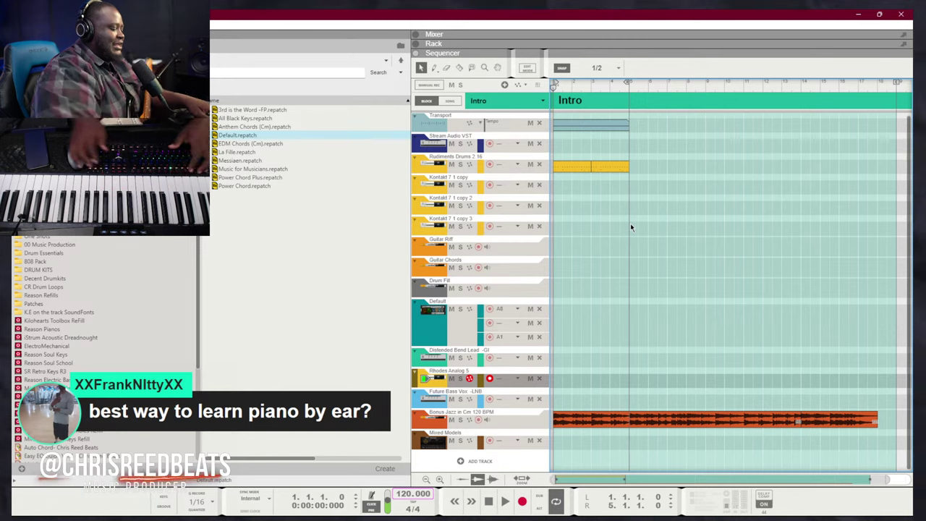
key("F6")
scroll(700, 111, "up", 3)
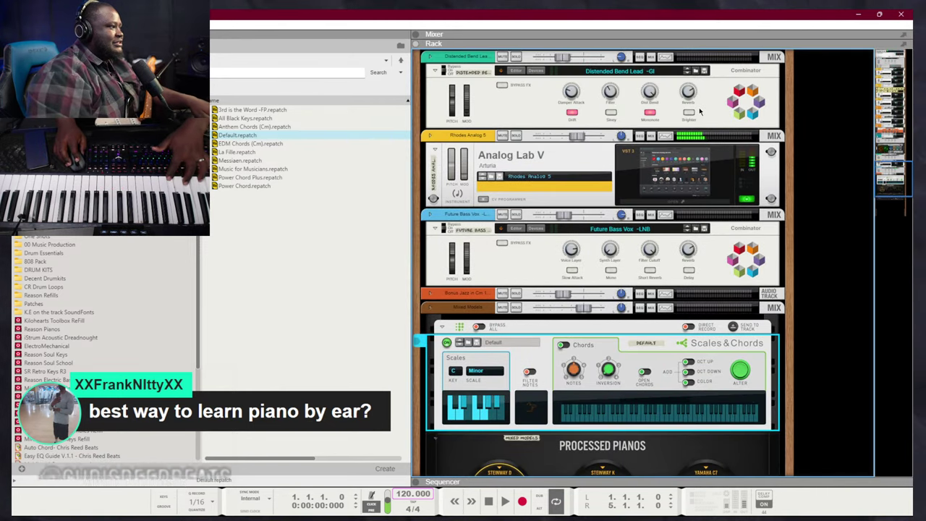
left_click(576, 137)
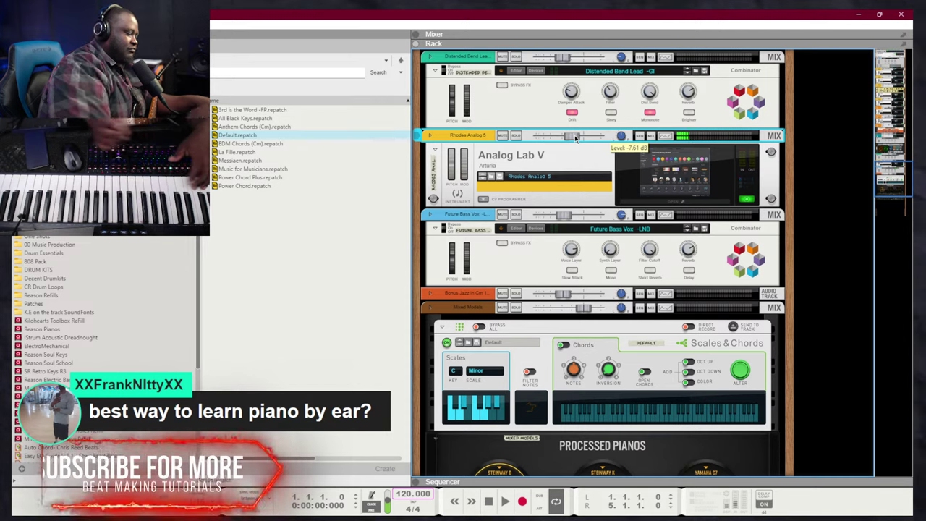
left_click(530, 171)
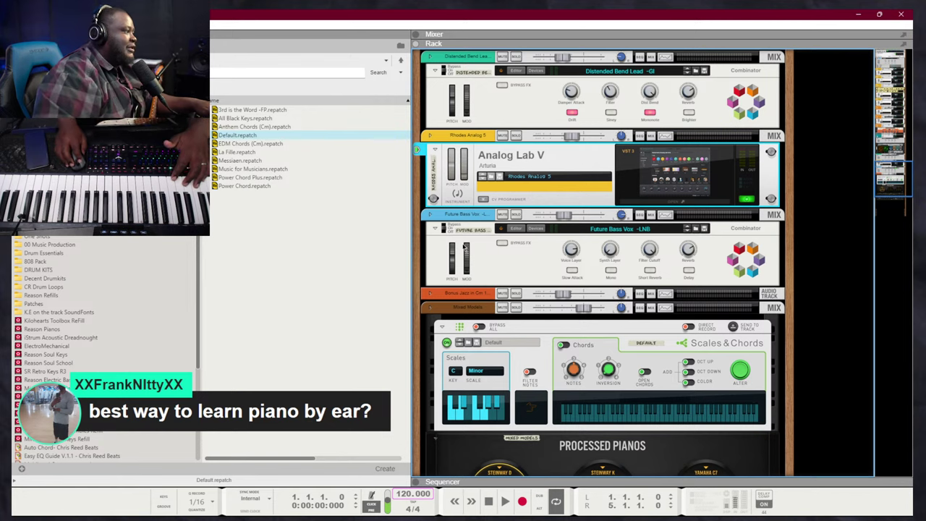
Set the key to E in the Scales & Chords player above the Processed Pianos device
left_click(458, 373)
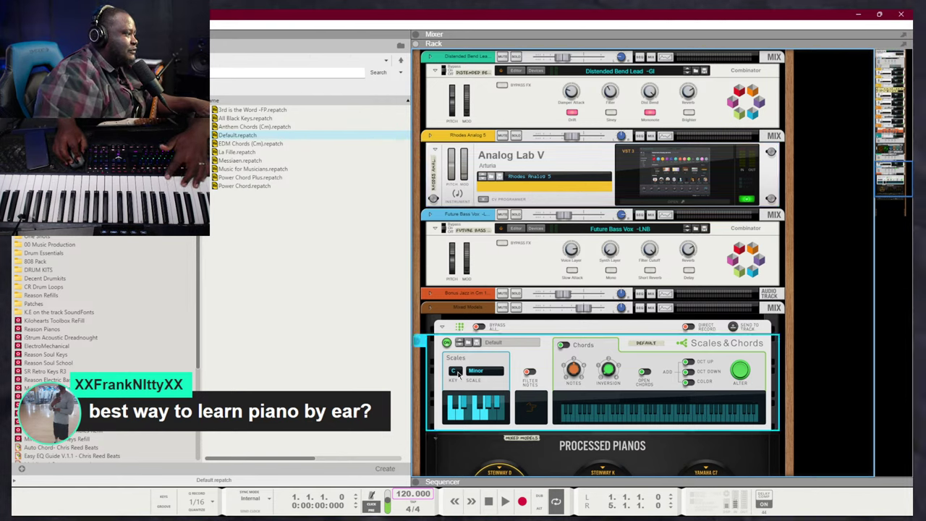
left_click(457, 372)
left_click(478, 422)
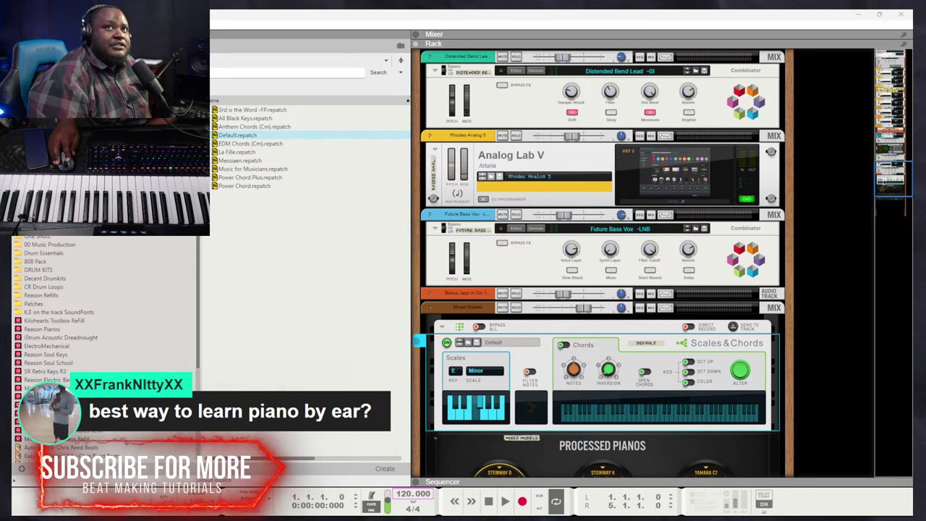
Switch to the web browser, examine the piano chord chart for the key of E minor, and return to Reason
left_click_drag(924, 318, 244, 10)
scroll(397, 460, "down", 8)
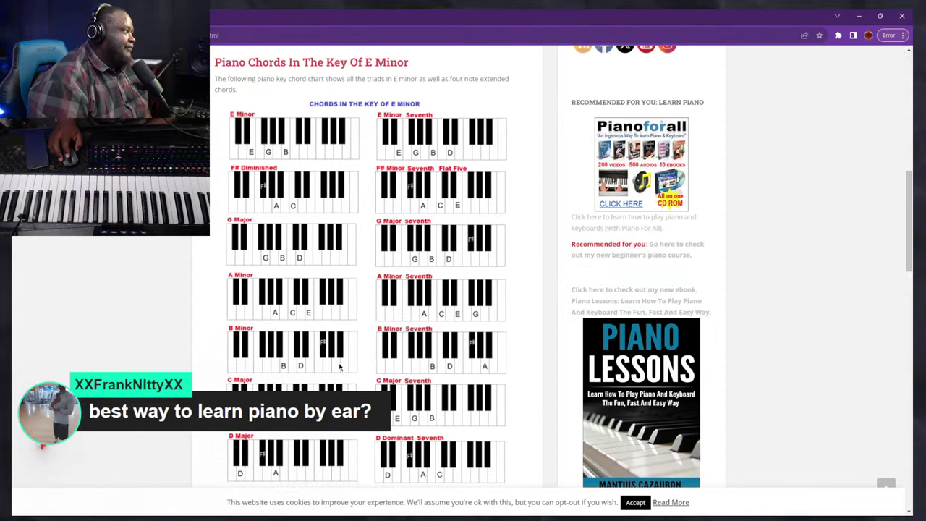
scroll(397, 460, "up", 1)
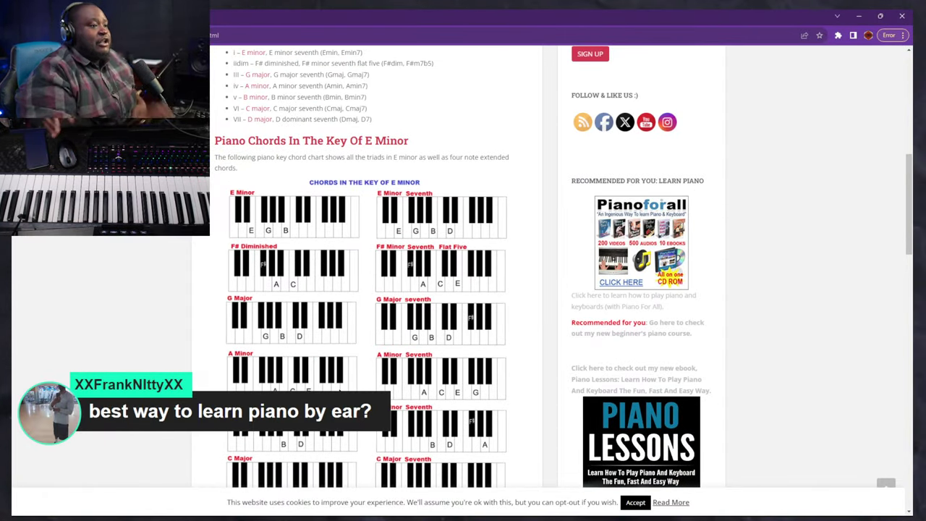
scroll(340, 366, "down", 1)
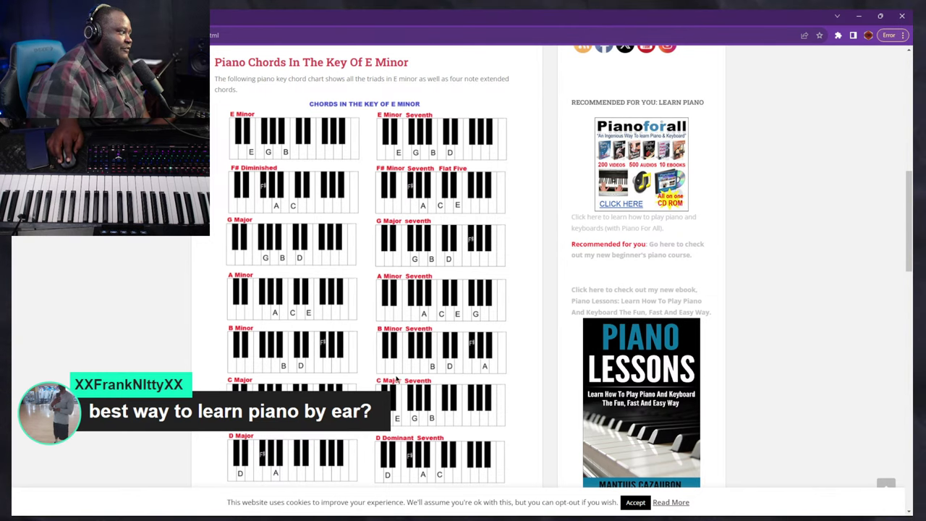
scroll(396, 378, "down", 3)
scroll(391, 378, "up", 4)
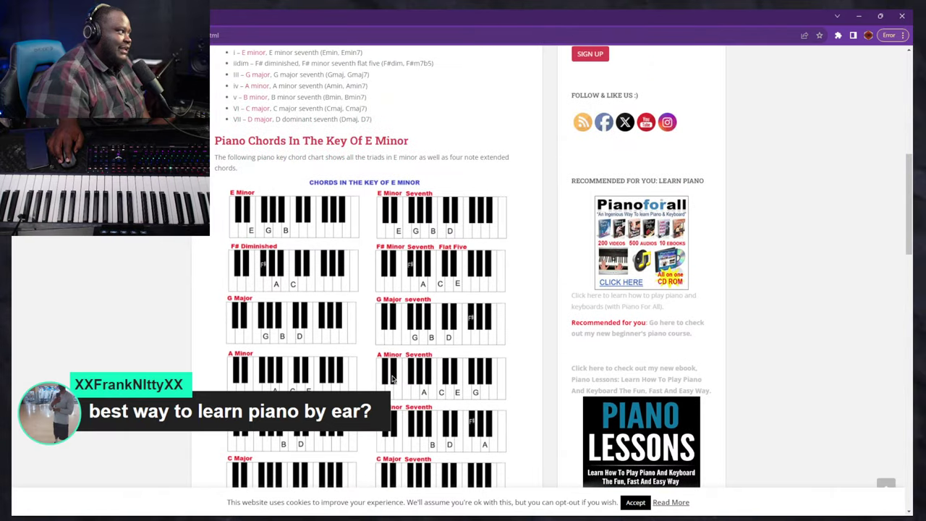
scroll(392, 378, "down", 1)
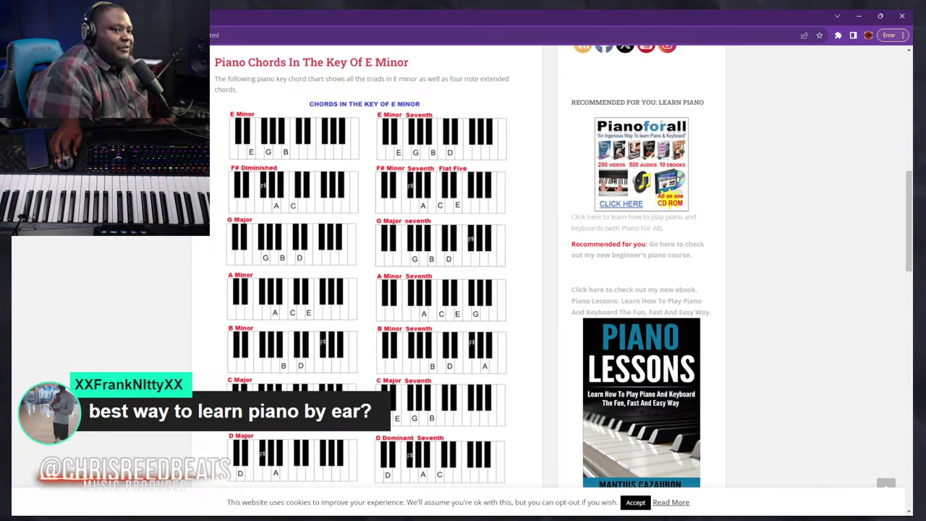
left_click(861, 16)
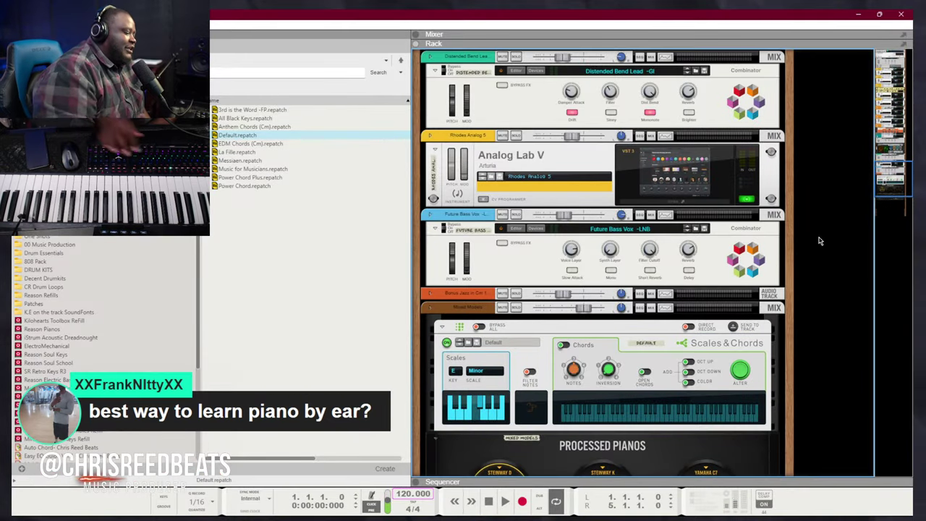
Play the loop in the sequencer and add the Cocteau Guitar.cmb patch as a new track below Bonus Jazz
key("F7")
key("space")
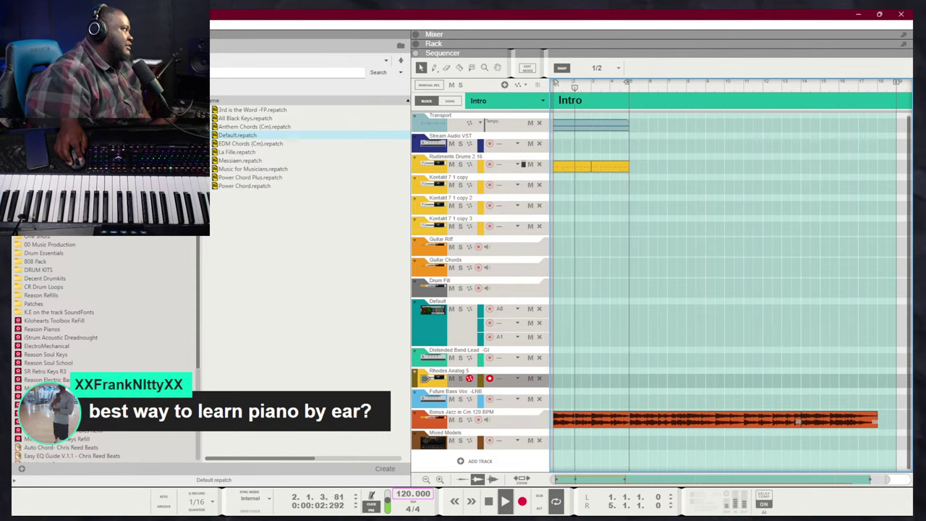
scroll(94, 347, "down", 5)
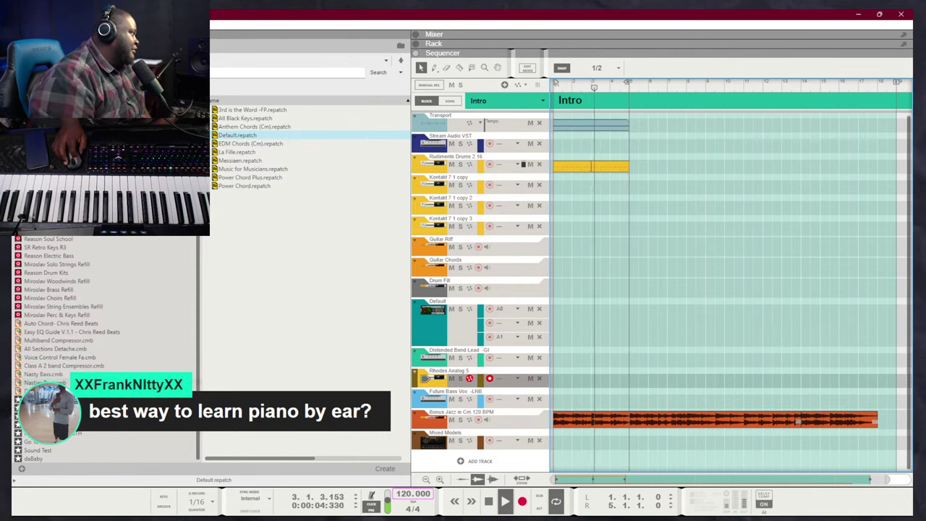
left_click(94, 416)
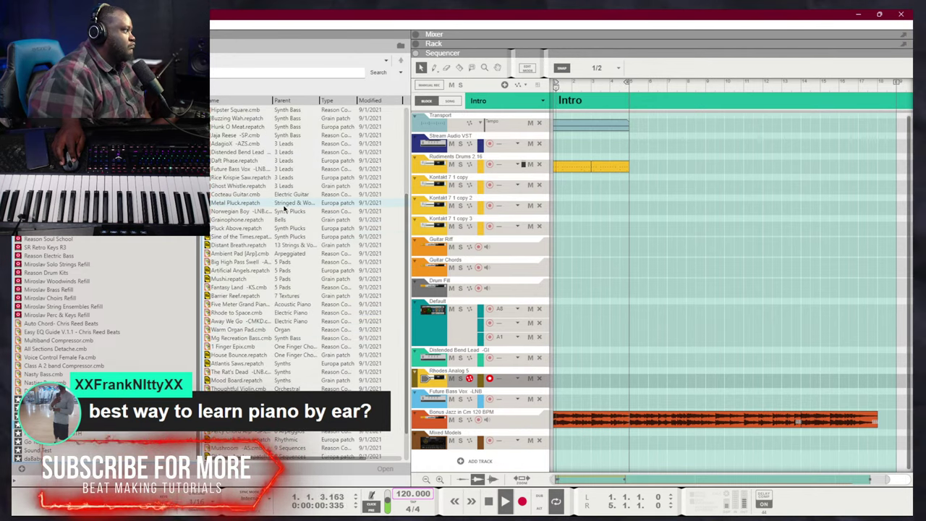
left_click_drag(286, 196, 517, 433)
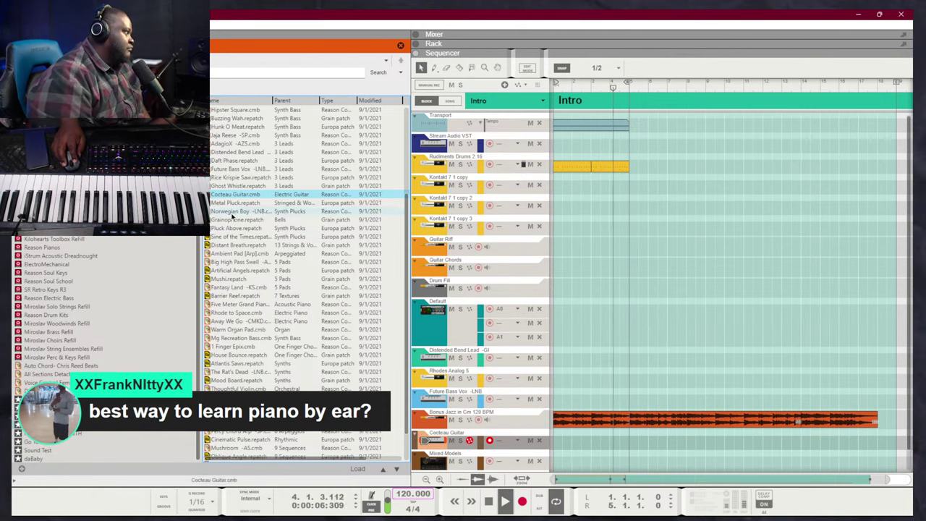
Load the Distended Bend Lead -GI patch onto the Mixed Models track, record-enable it, and stop playback
left_click_drag(239, 153, 475, 459)
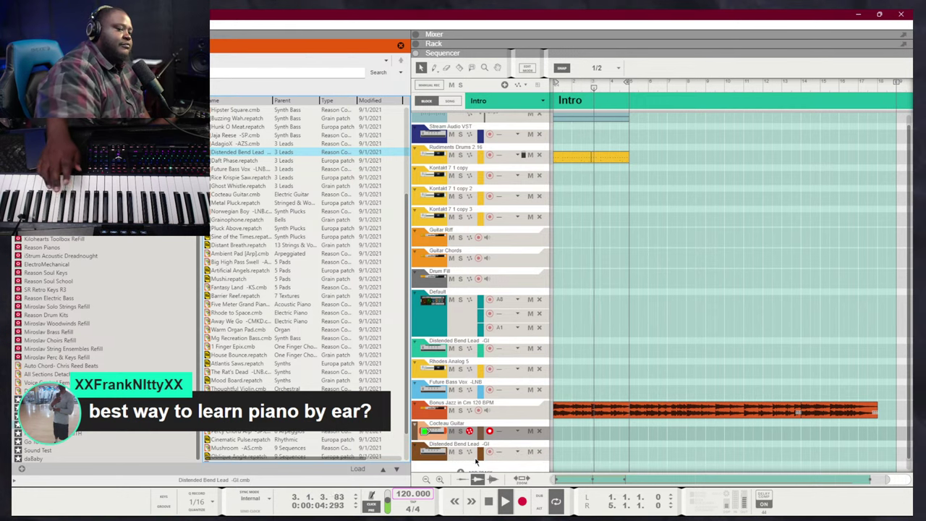
left_click(490, 453)
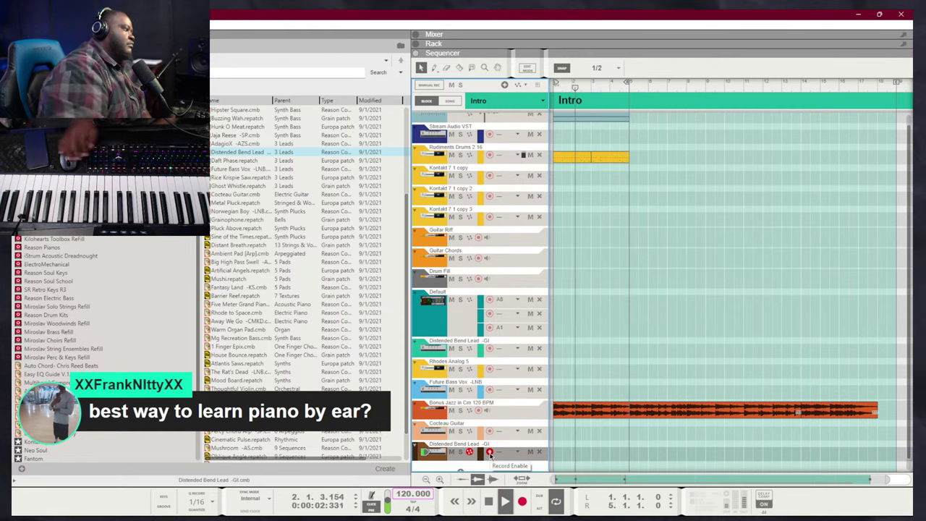
key("space")
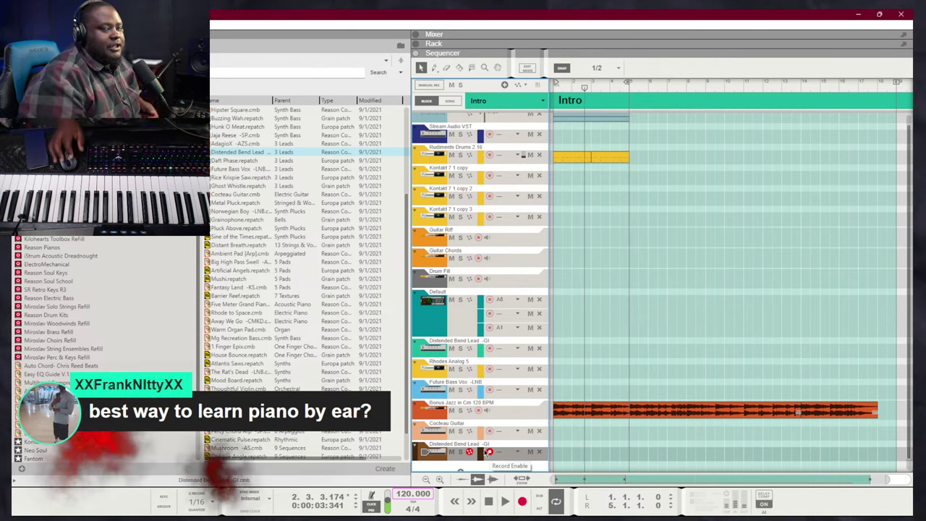
Browse the patch list and search the sound library for sax patches
scroll(251, 194, "up", 5)
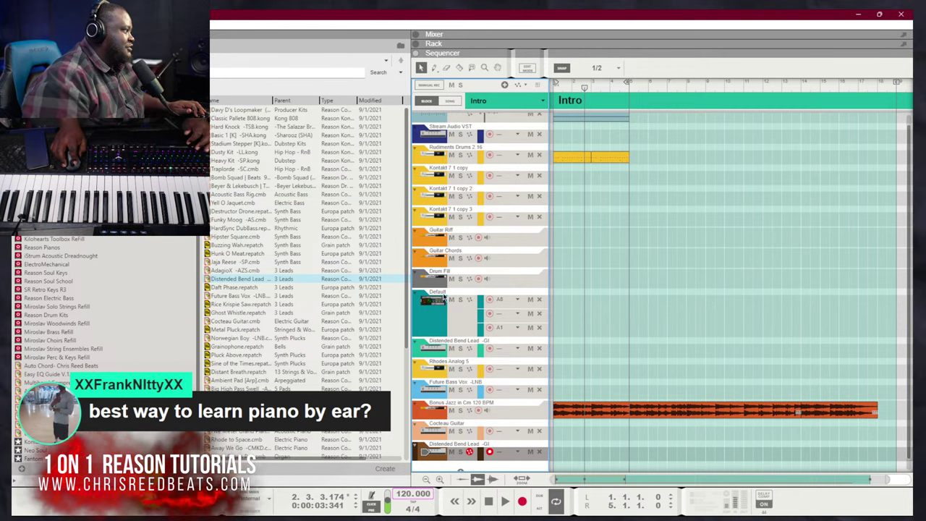
scroll(286, 232, "down", 7)
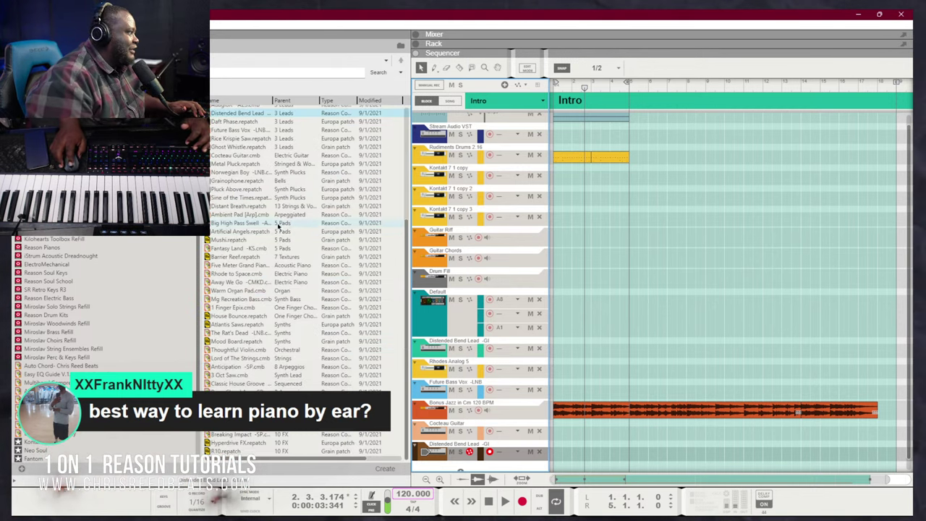
scroll(105, 311, "up", 3)
left_click(72, 203)
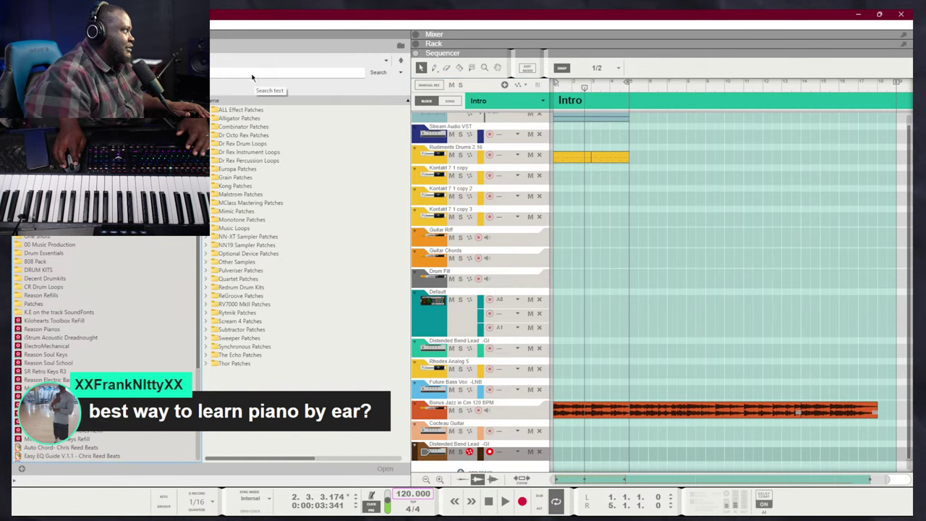
key("Return")
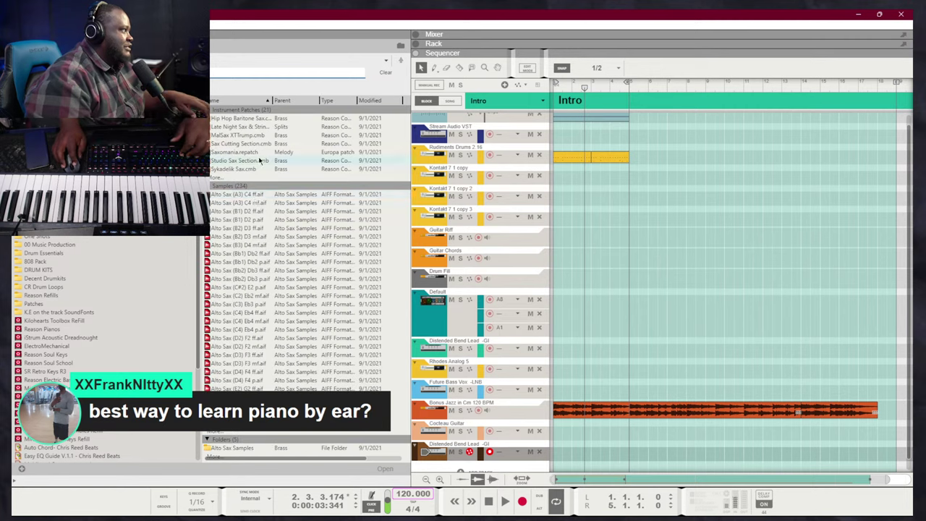
Load Studio Sax Section.cmb onto the last track and play the loop to try the sax
left_click_drag(238, 159, 480, 452)
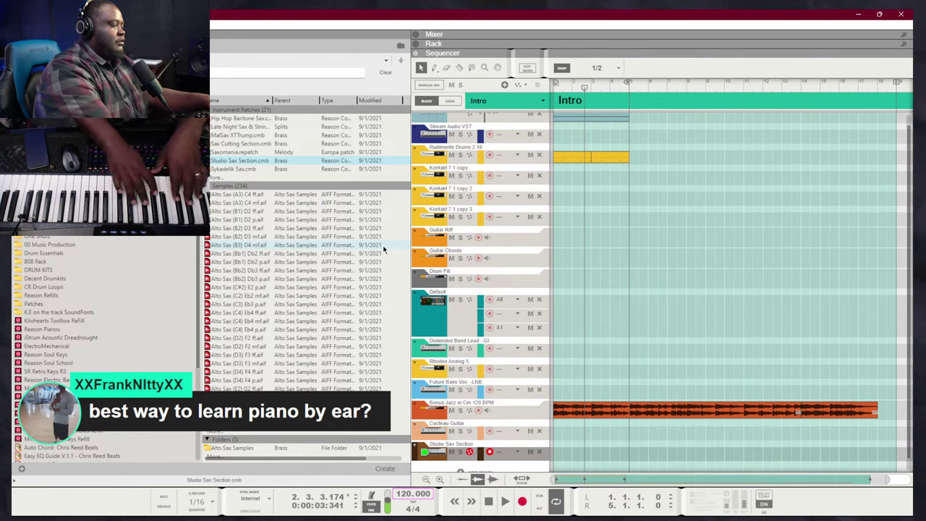
key("space")
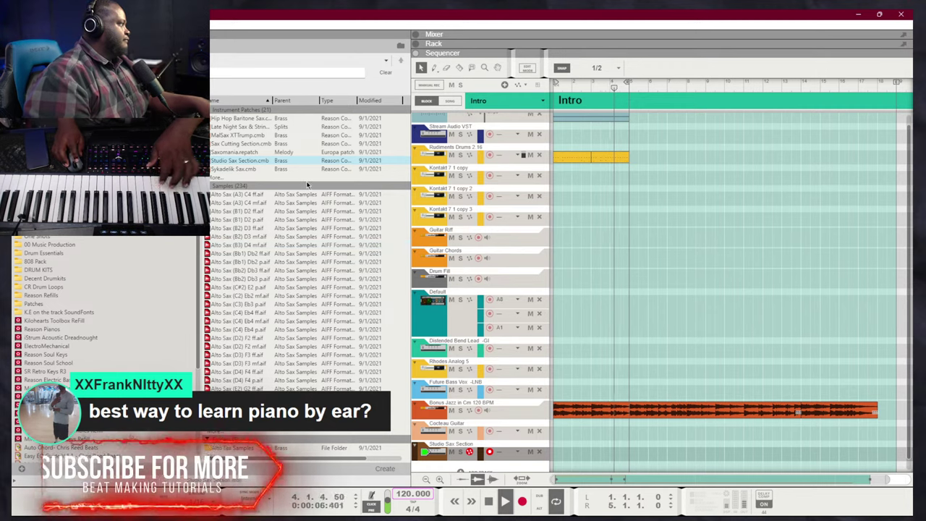
left_click(263, 160)
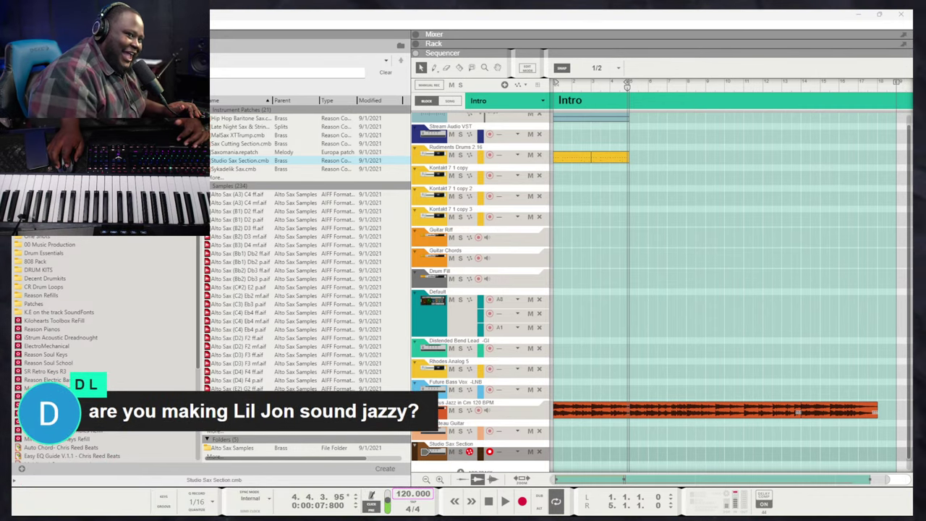
Delete all clips from the sequencer, including the drums, the Bonus Jazz sample and the transport automation
scroll(776, 219, "down", 1)
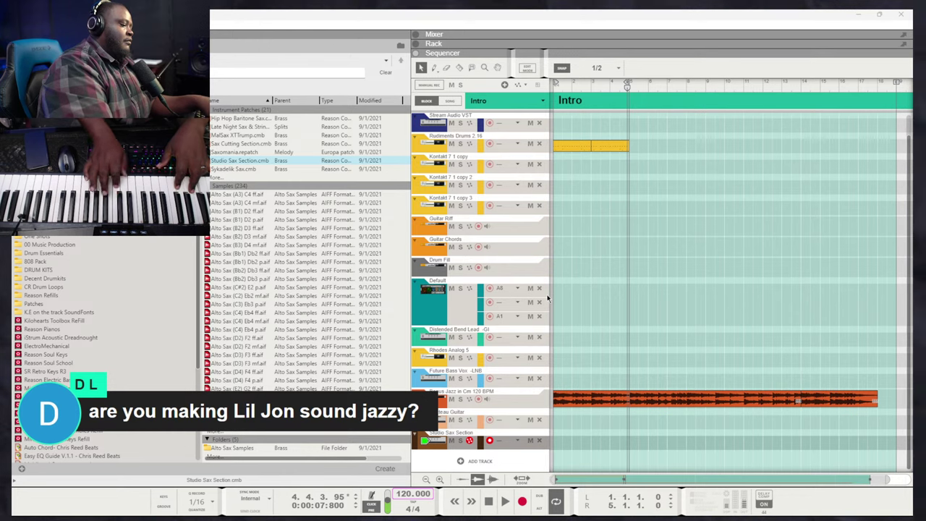
left_click(578, 320)
key("ctrl+a")
left_click_drag(572, 149, 911, 141)
left_click_drag(691, 393, 497, 408)
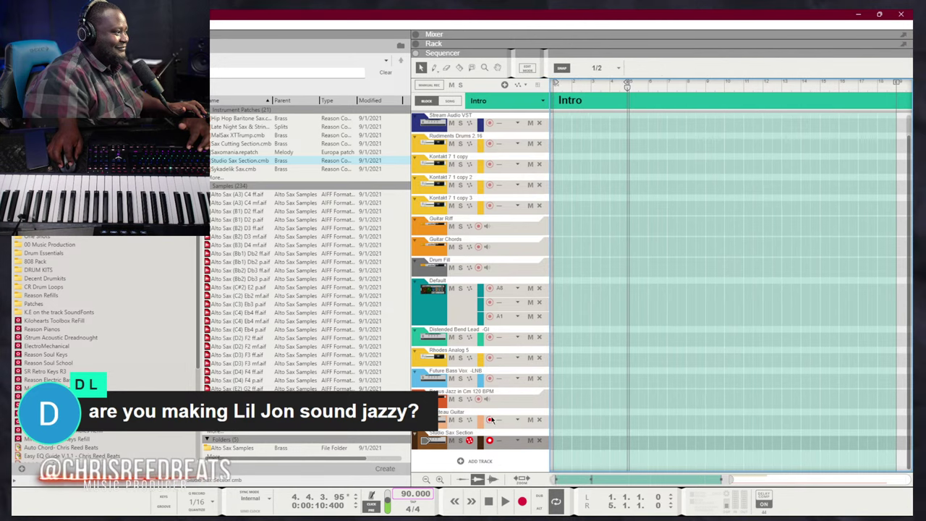
Record-enable the Rhodes Analog 5 track, record a four-bar part from bar 1, and return the playhead to the start
left_click(489, 358)
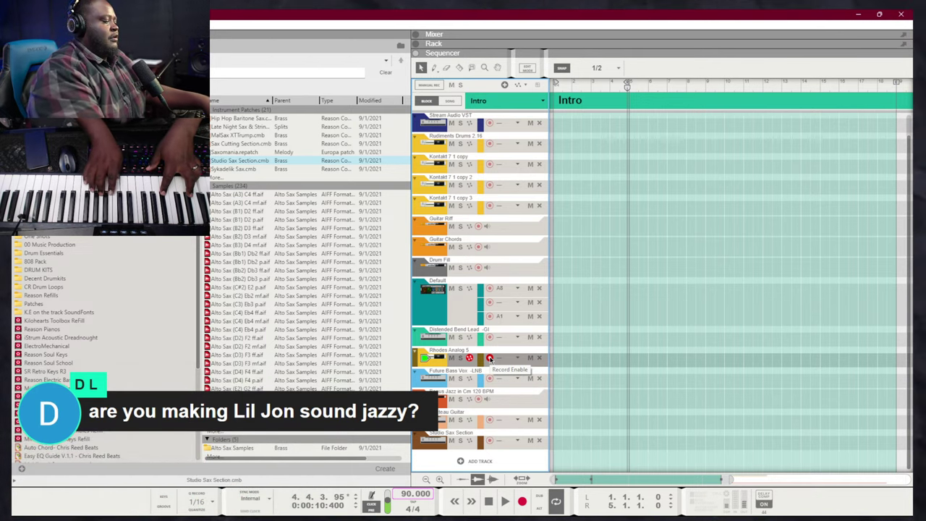
key("shift+Return")
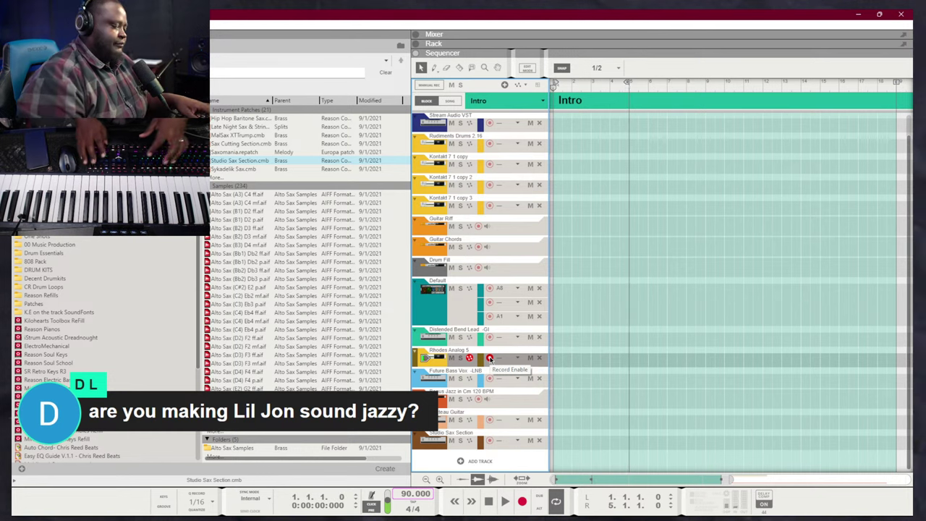
key("ctrl+Return")
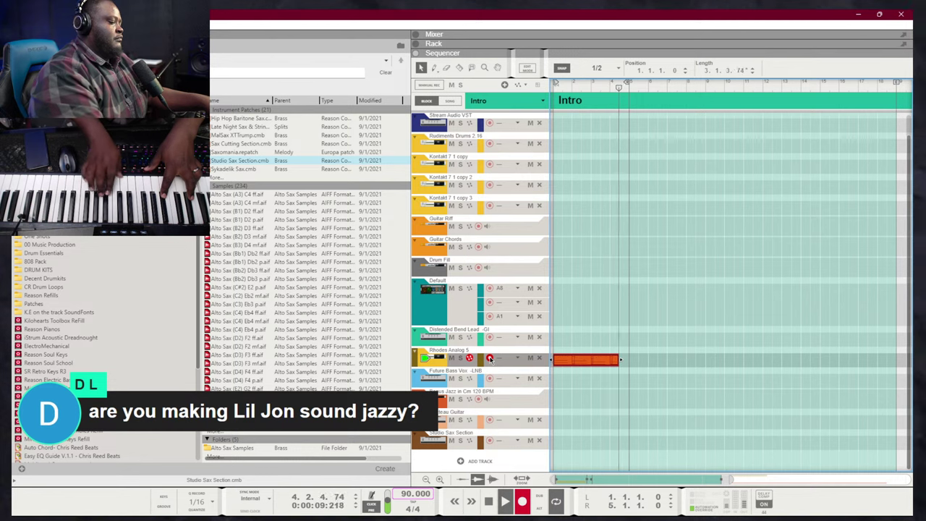
key("space")
key("space")
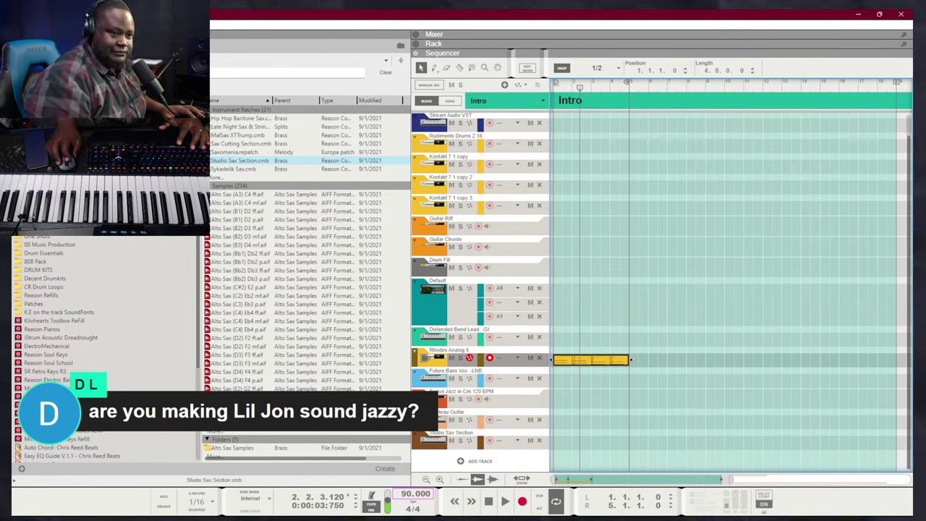
left_click_drag(687, 312, 678, 330)
key("shift+Return")
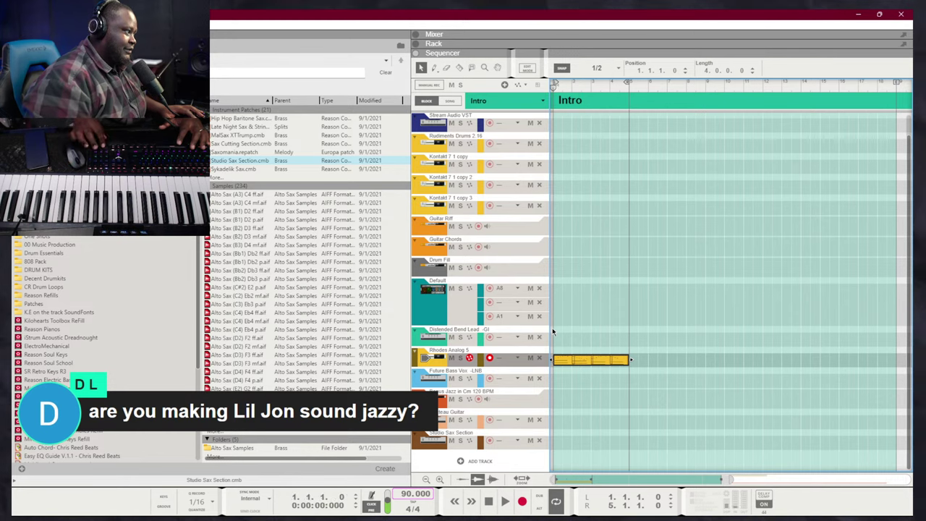
Trim the Rhodes Analog 5 clip to two bars and duplicate it at bar 3 while the loop plays
key("space")
left_click(630, 362)
left_click_drag(632, 361, 591, 366)
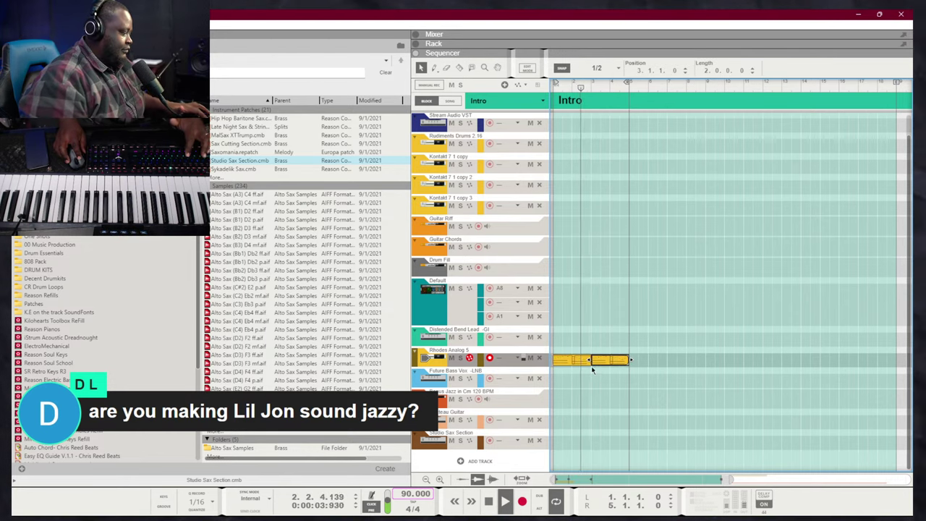
Open the second Rhodes clip's notes and lower all four long bass notes by four semitones
double_click(575, 359)
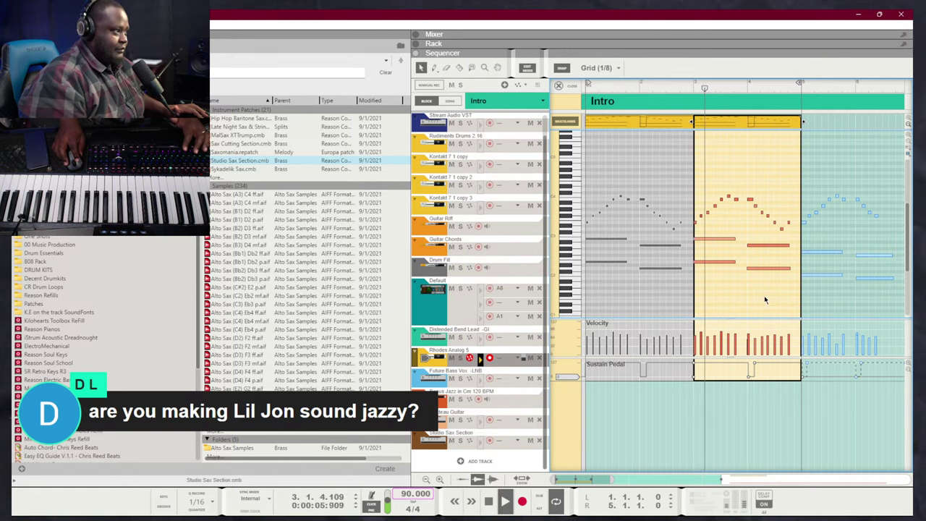
left_click_drag(763, 294, 780, 227)
key("space")
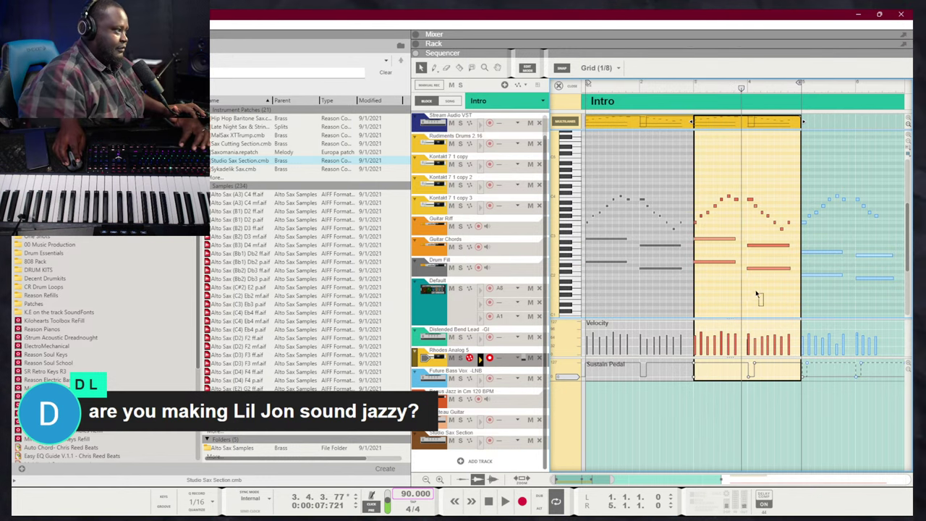
left_click_drag(761, 306, 715, 236)
key("ctrl+Down")
key("ctrl+Down")
key("ctrl+Down")
key("ctrl+Down")
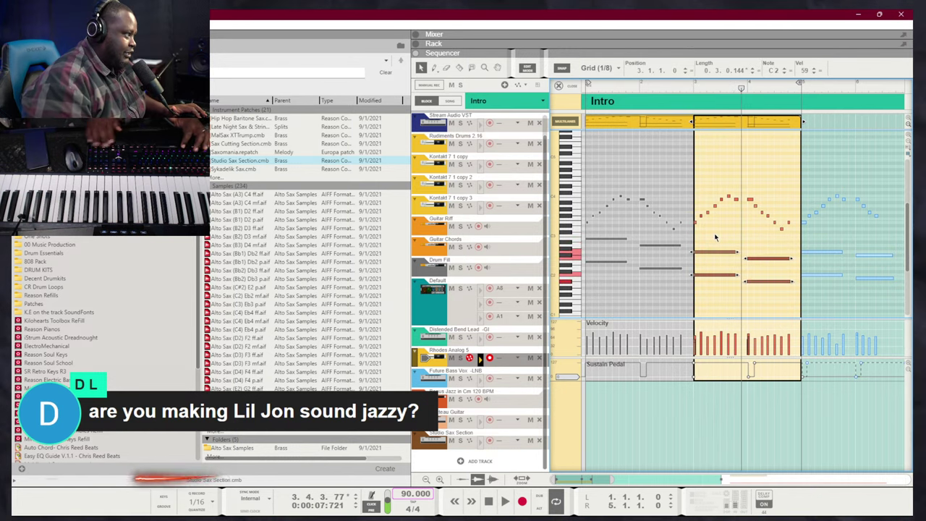
Play the loop and raise the two long bass notes in bar 4 by one semitone each, the lower to B1
key("shift+Return")
key("space")
left_click(759, 253)
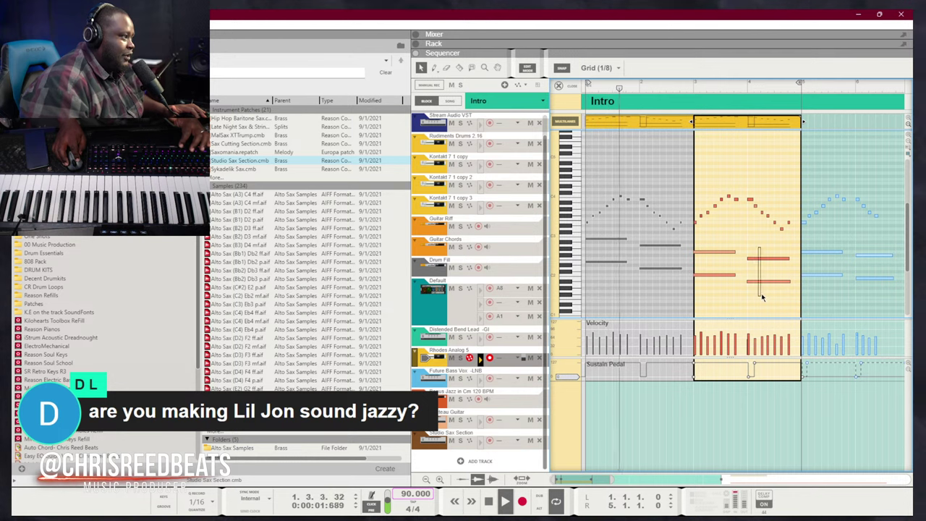
left_click_drag(758, 253, 757, 286)
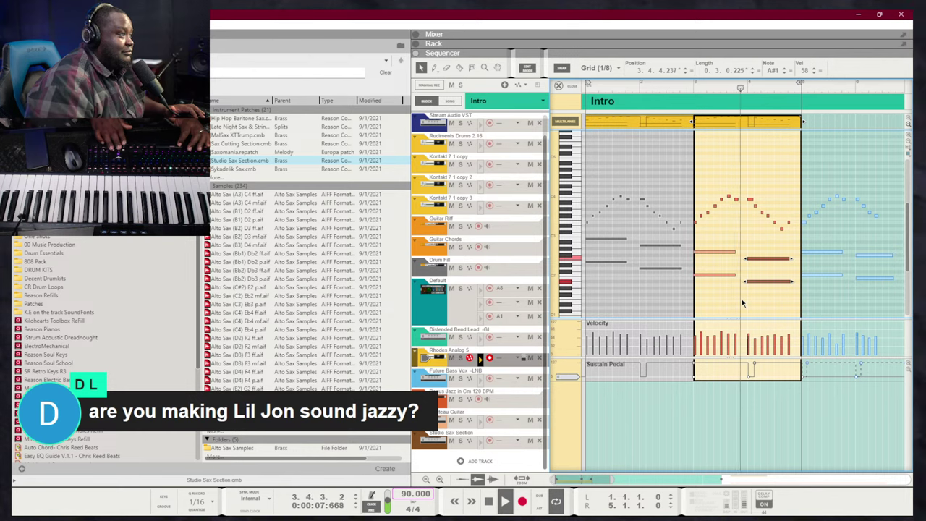
left_click(761, 254)
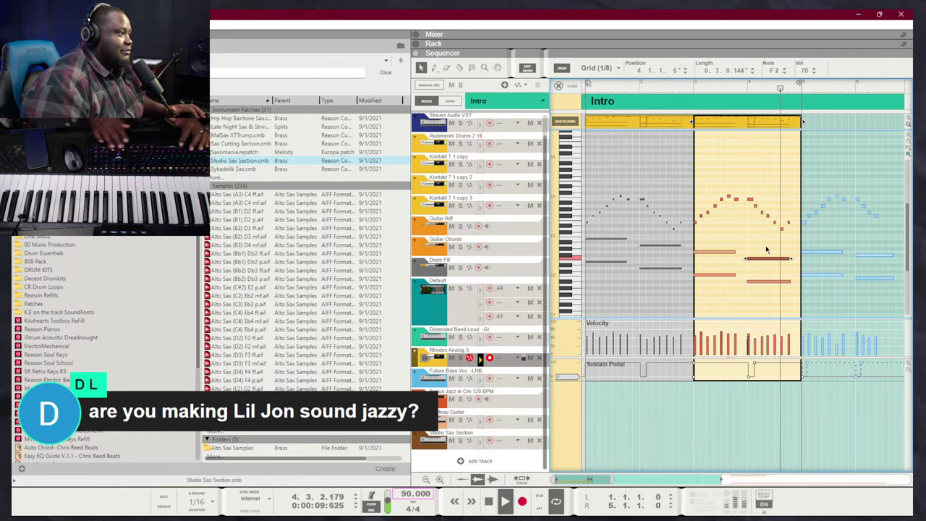
left_click(764, 281)
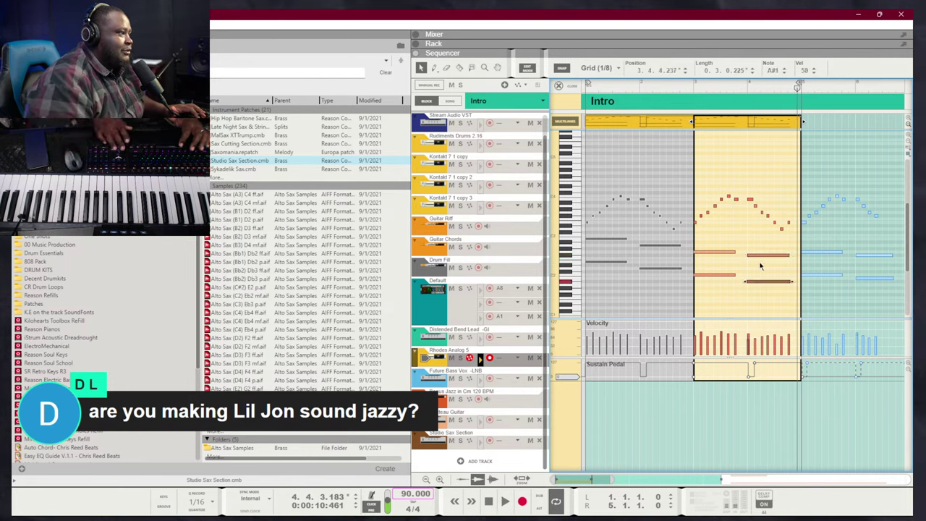
left_click(742, 89)
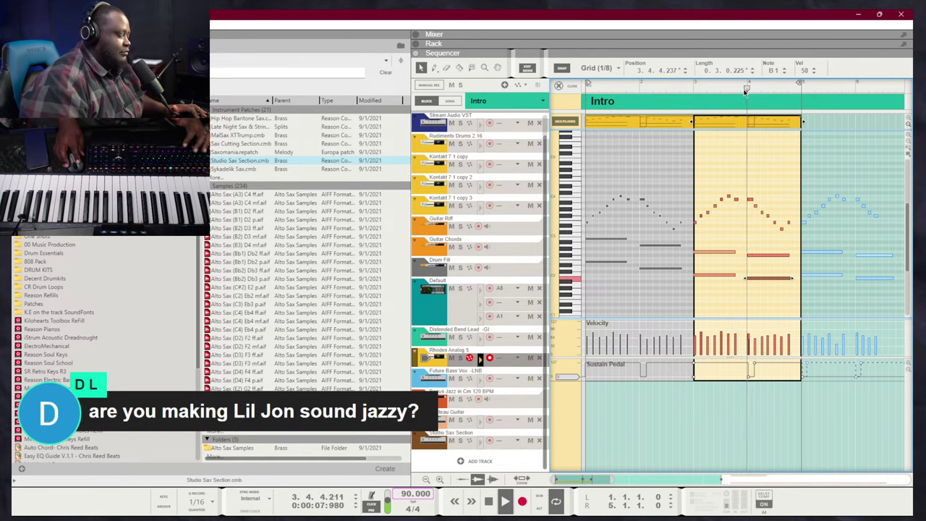
key("Tab")
Record-enable the Default instrument track, play the Rhodes loop to rehearse a part, and return to the start
left_click(489, 304)
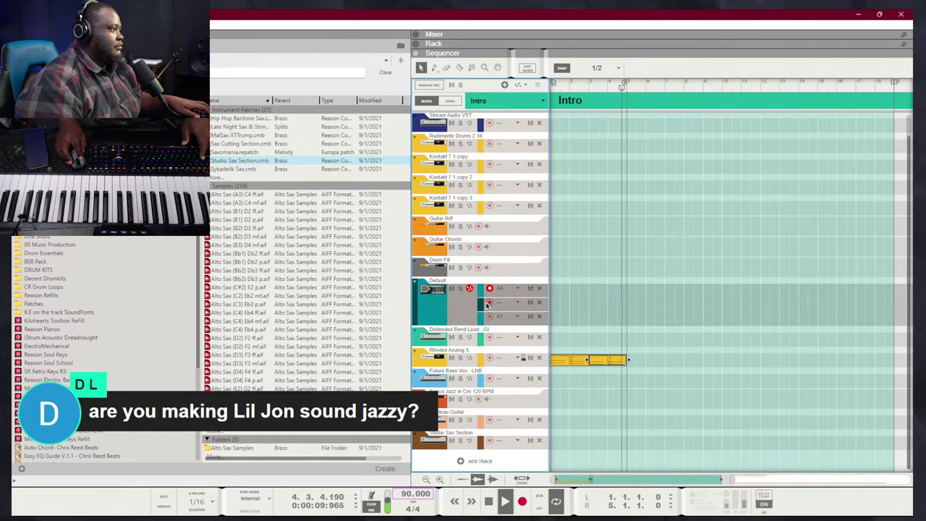
key("space")
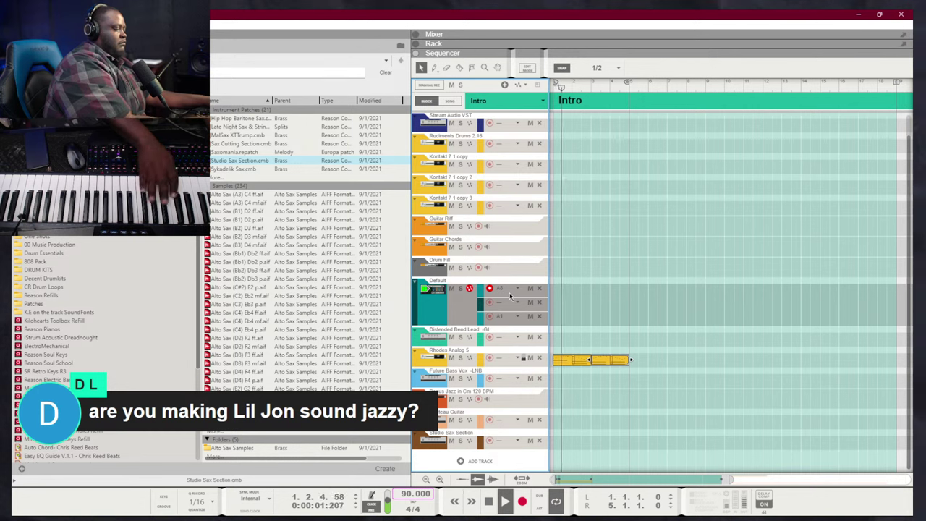
key("KP_0")
key("KP_0")
key("KP_Multiply")
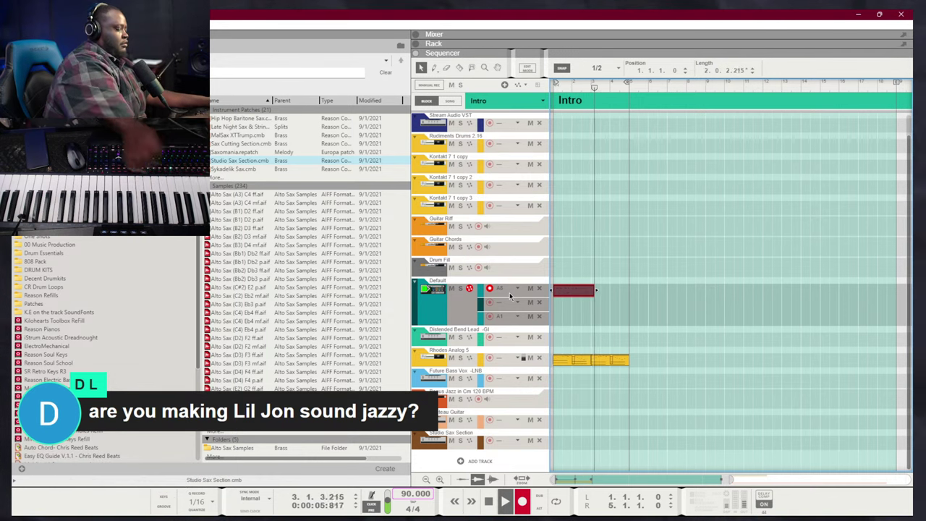
key("space")
key("ctrl+z")
key("Return")
key("ctrl+Return")
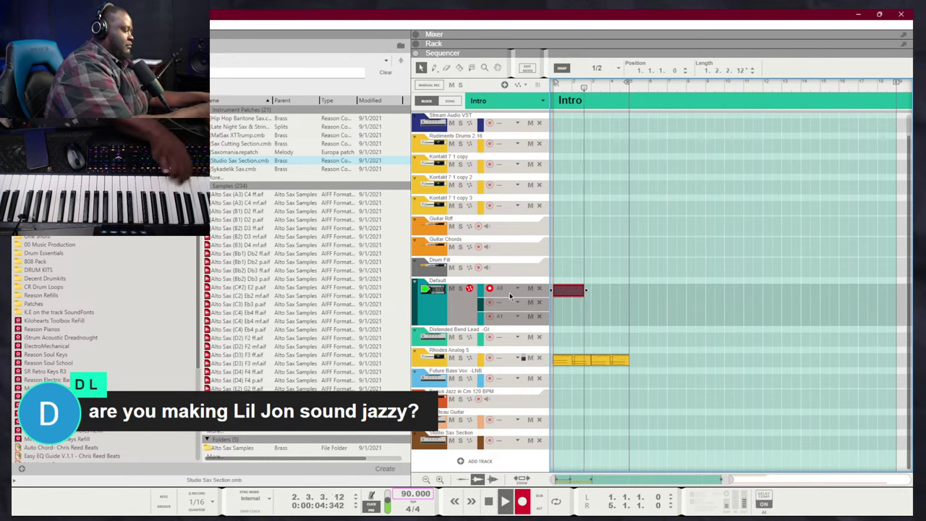
key("space")
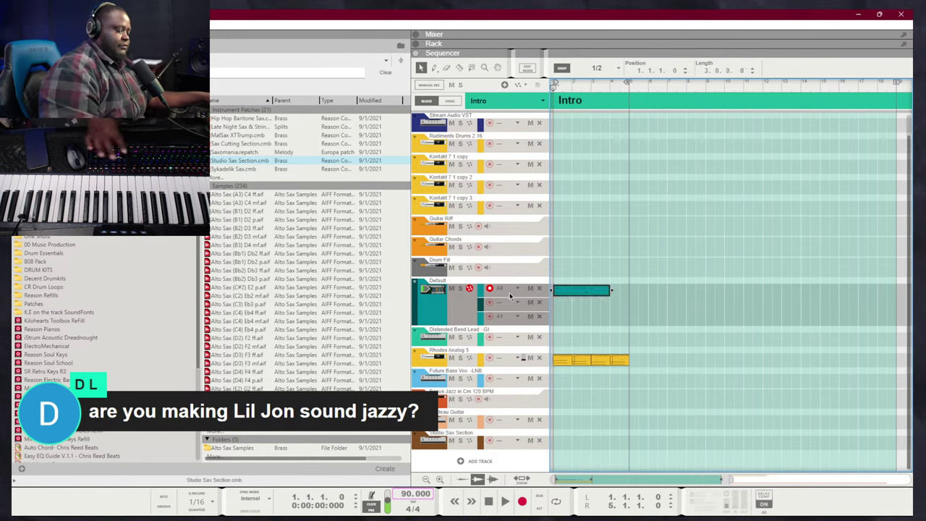
key("ctrl+z")
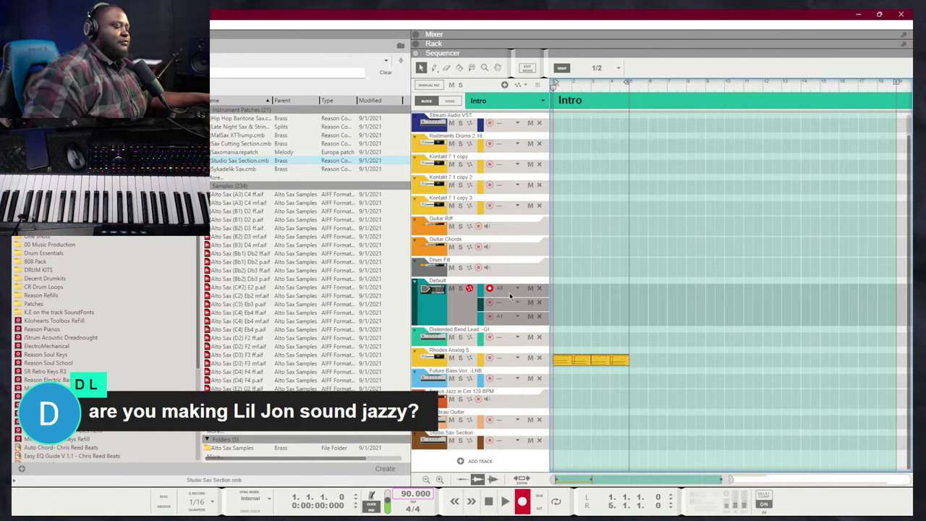
key("ctrl+Return")
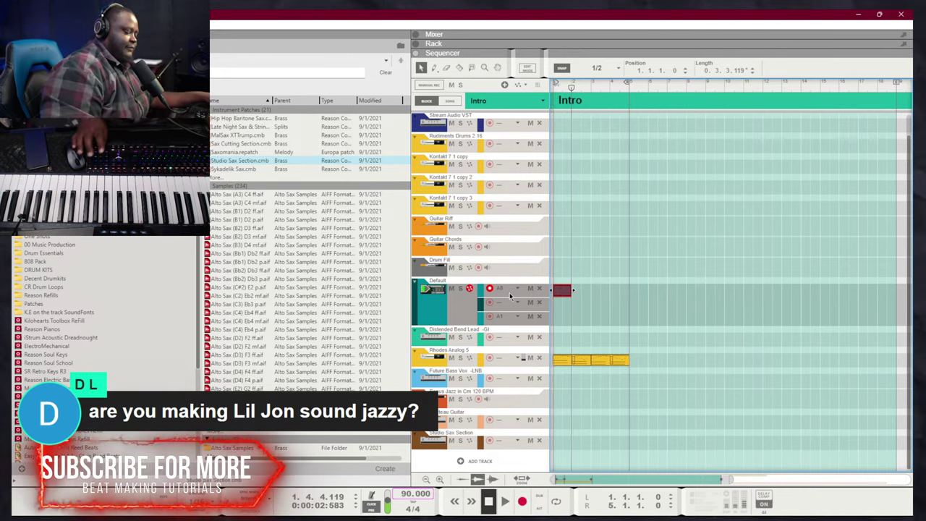
key("ctrl+z")
Turn on looping, record a four-bar part on the Default track, and move the clip to its second note lane
key("l")
key("ctrl+Return")
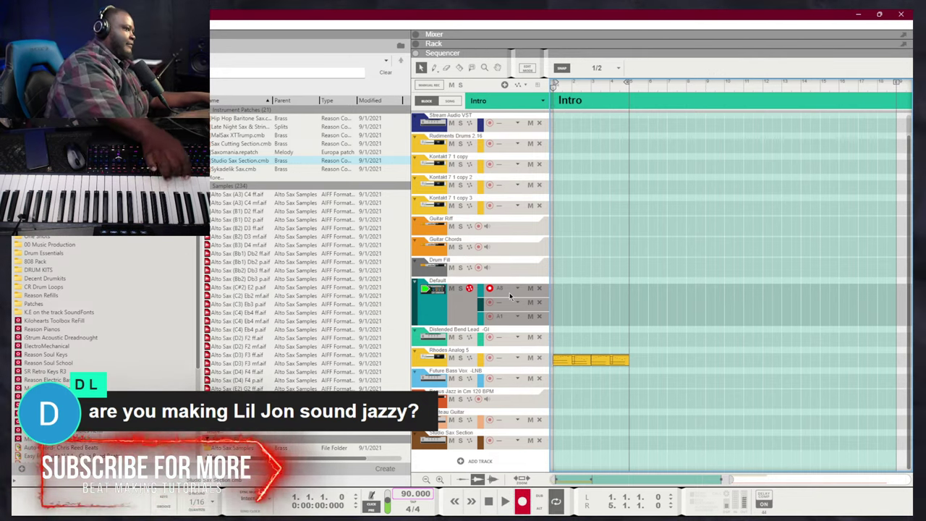
key("ctrl+Return")
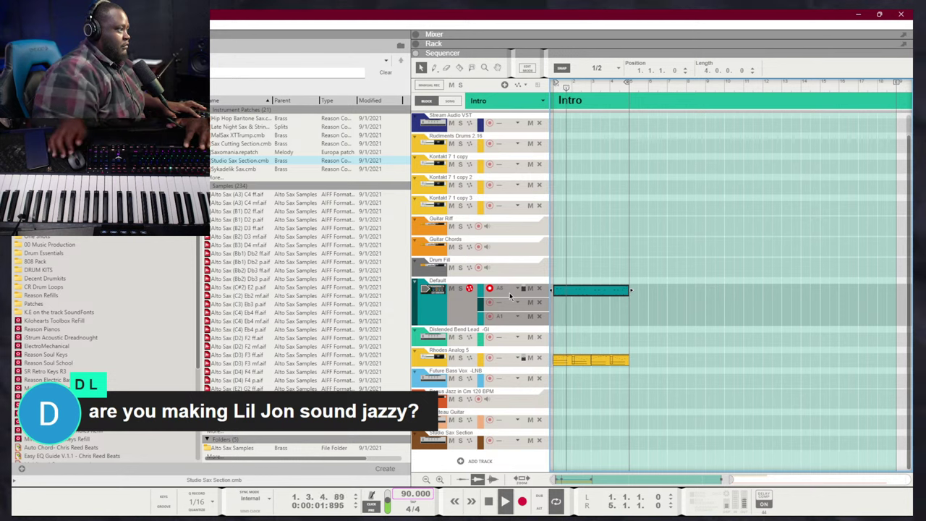
left_click_drag(559, 290, 565, 302)
key("space")
key("shift+Return")
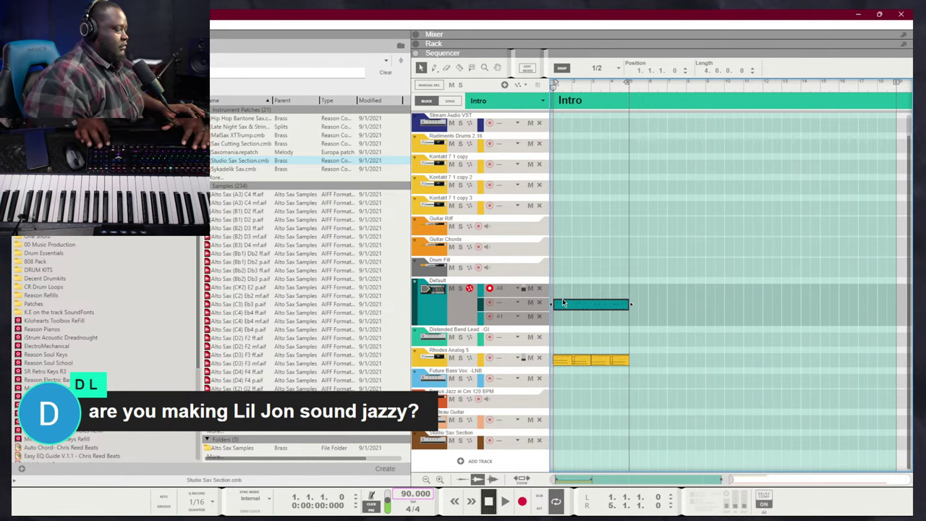
Play and inspect the notes of the recorded Default clip, and delete the clip
key("space")
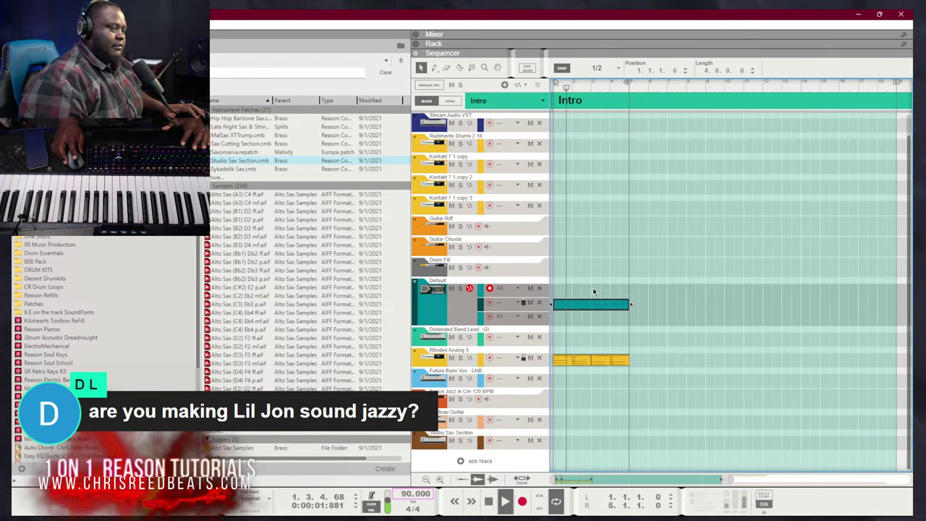
left_click(595, 311)
double_click(596, 310)
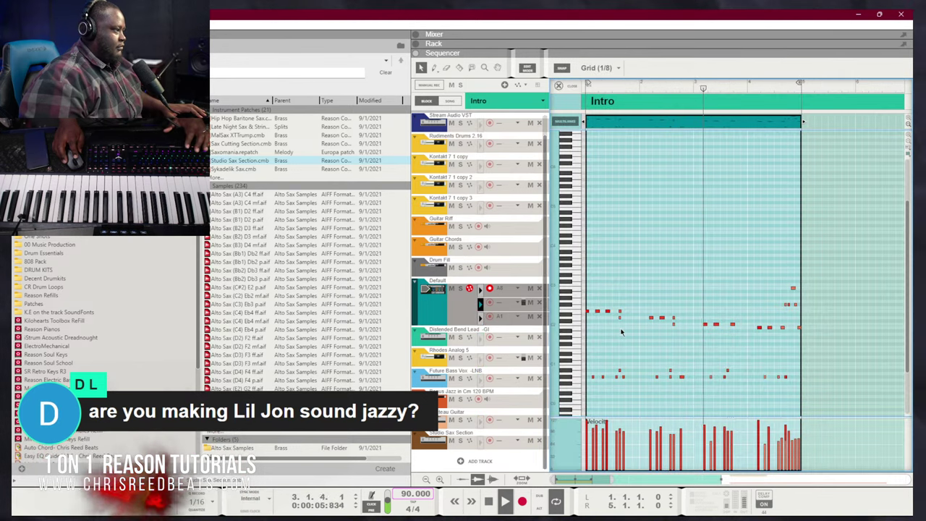
key("Tab")
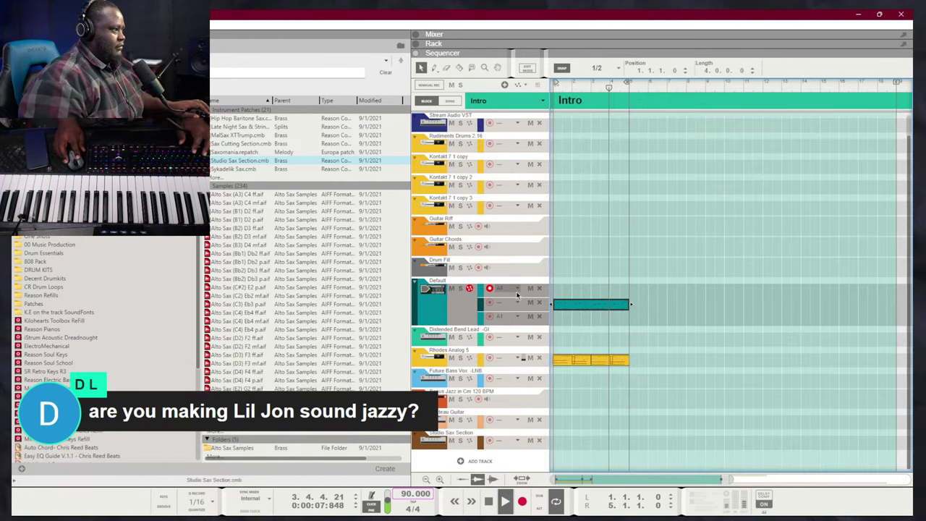
key("Delete")
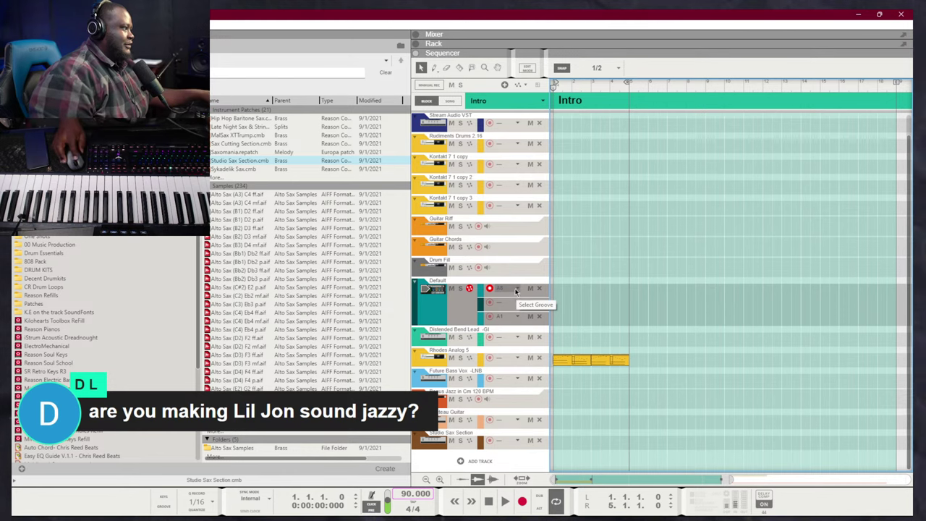
Record-enable the Default track's second note lane and record a new four-bar part from bar 1
left_click(491, 304)
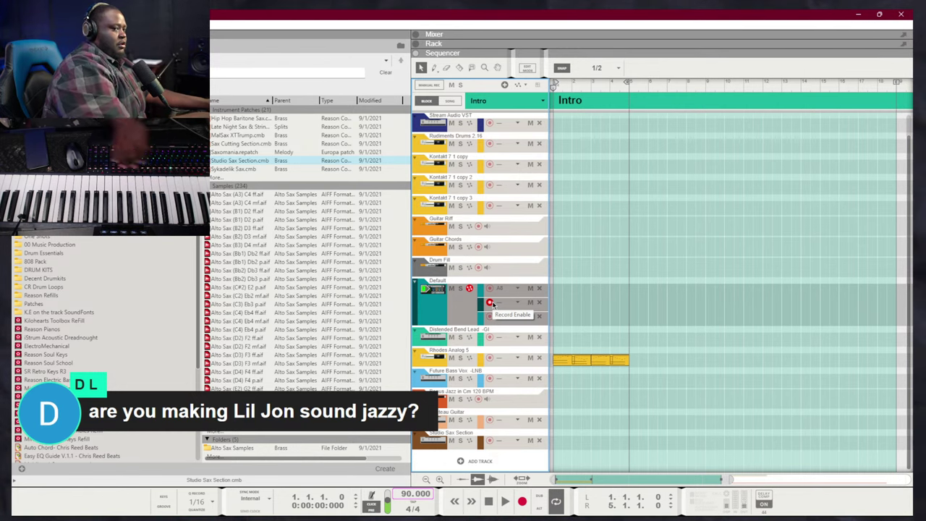
key("KP_Multiply")
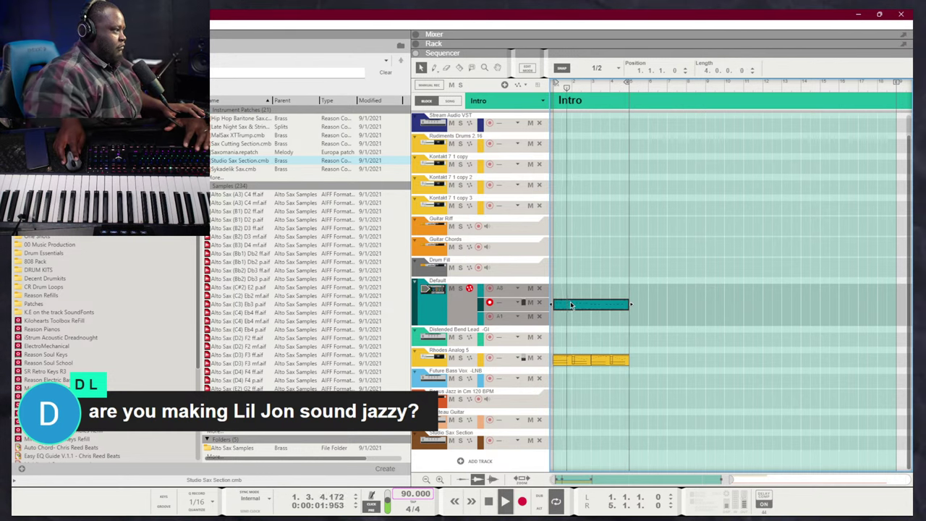
In the new Default clip, drop the last E2 in bar 1 and D2 in bar 2 an octave, and raise bar 3's last C to C3
double_click(571, 305)
left_click(635, 312)
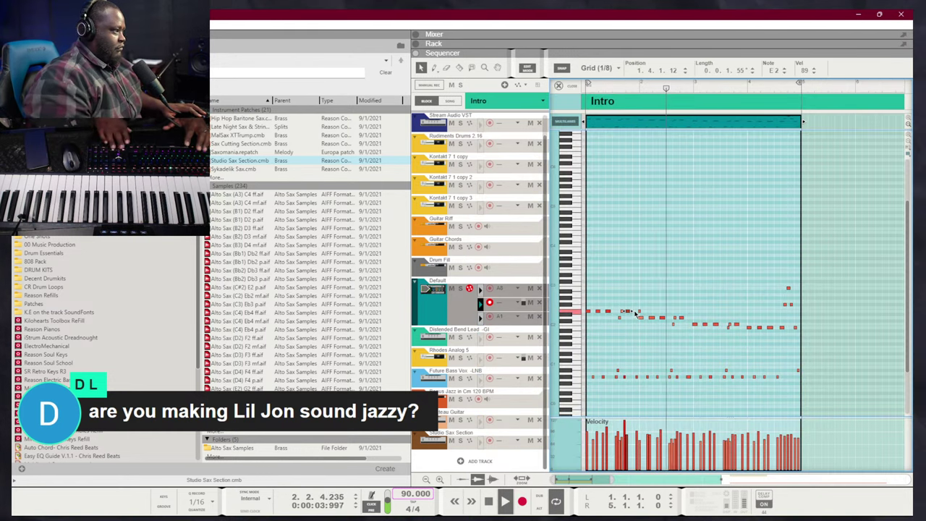
key("space")
left_click(682, 317)
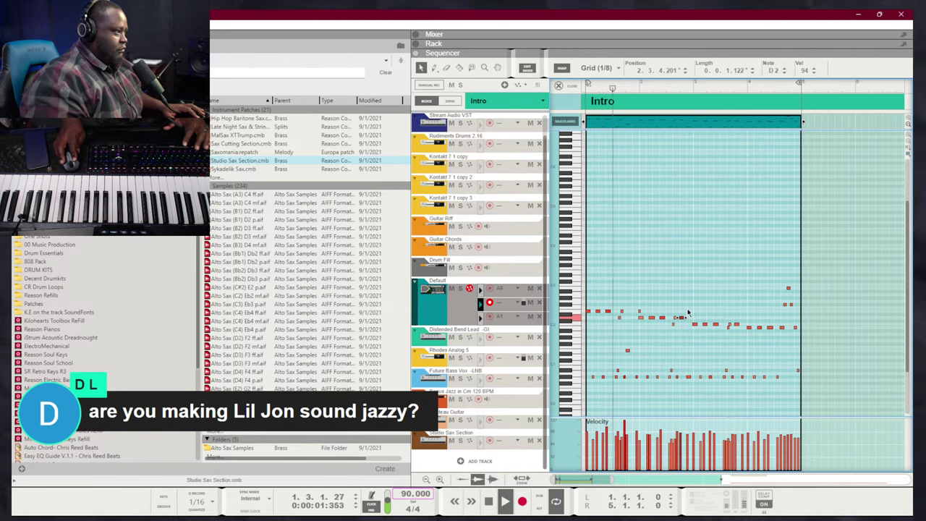
key("shift+Down")
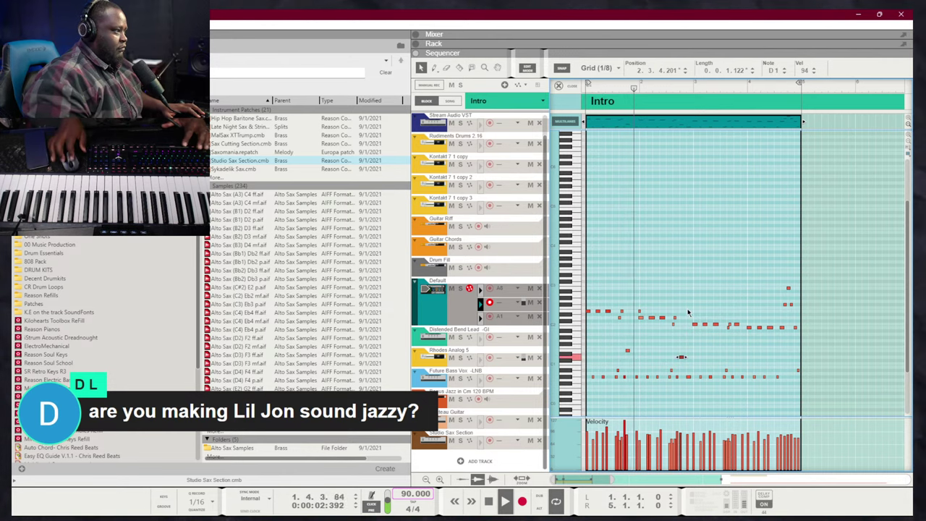
left_click(735, 324)
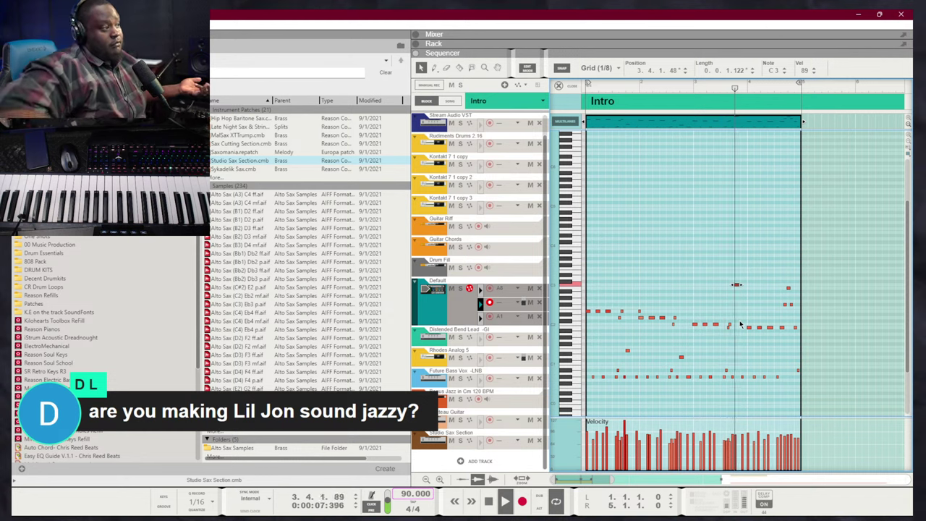
left_click(767, 358)
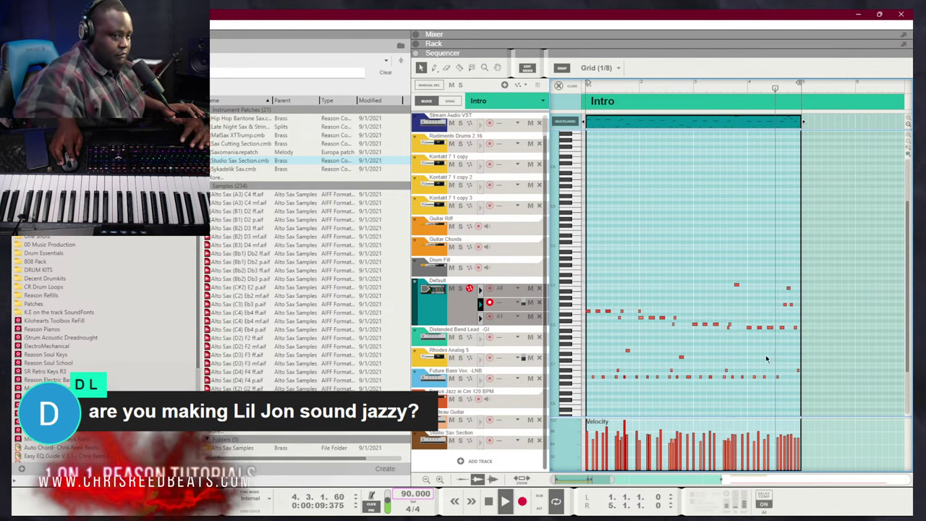
key("shift+Tab")
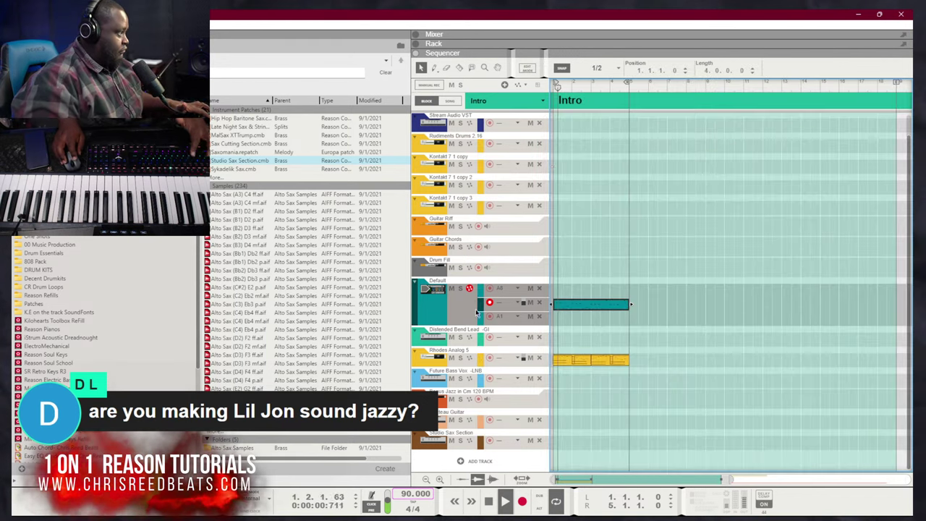
Select the Studio Sax Section track for playing over the loop and turn on send 1 on its mixer channel
left_click(497, 440)
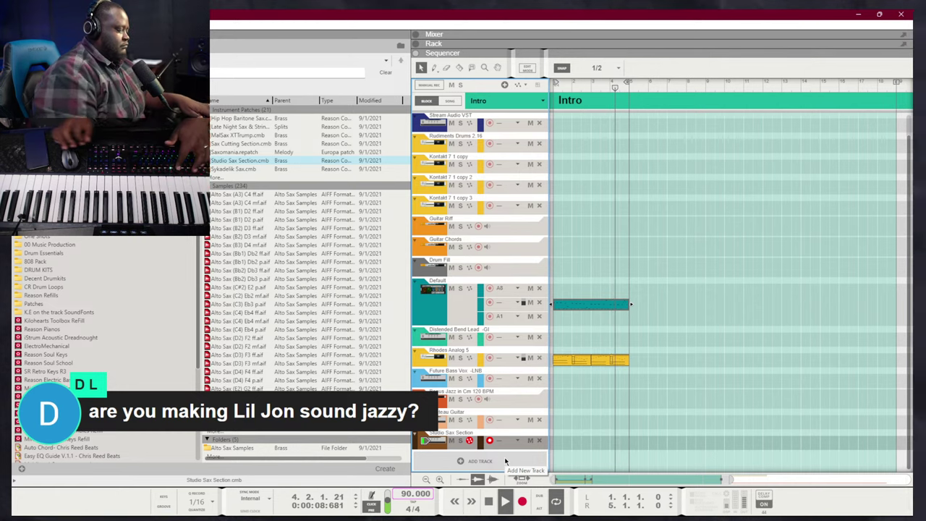
key("F5")
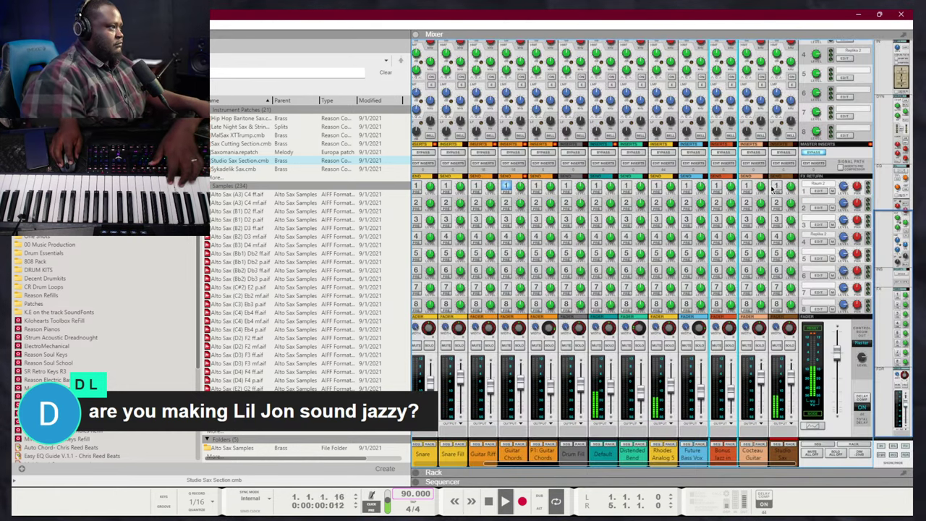
left_click(776, 187)
scroll(795, 186, "down", 1)
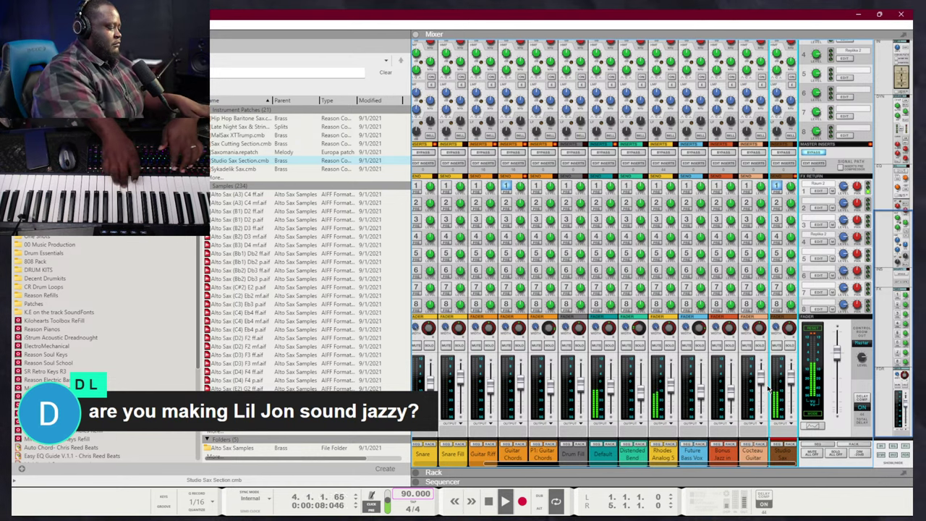
Show the devices inside the Studio Sax Section Combinator and edit the remote override mapping of its mixer's Channel 1 Level
key("F6")
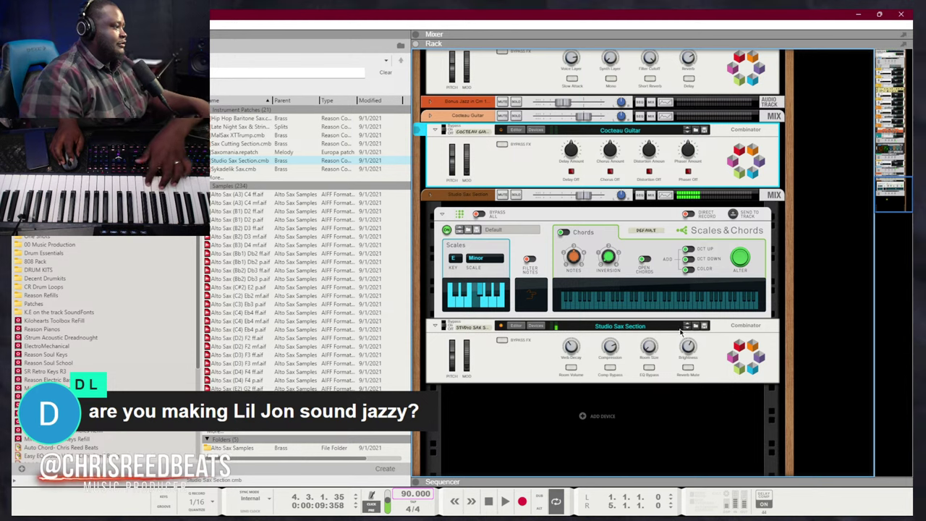
left_click(480, 334)
left_click(535, 326)
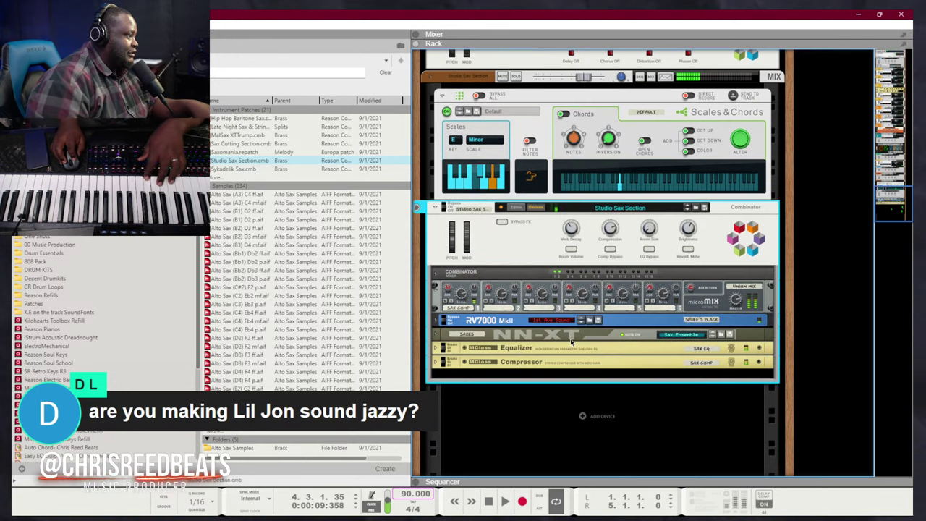
right_click(464, 293)
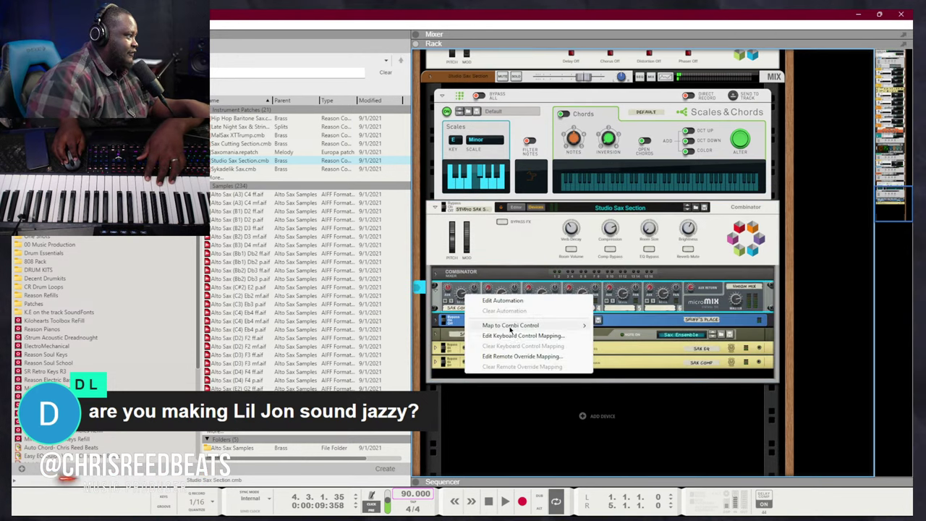
left_click(512, 356)
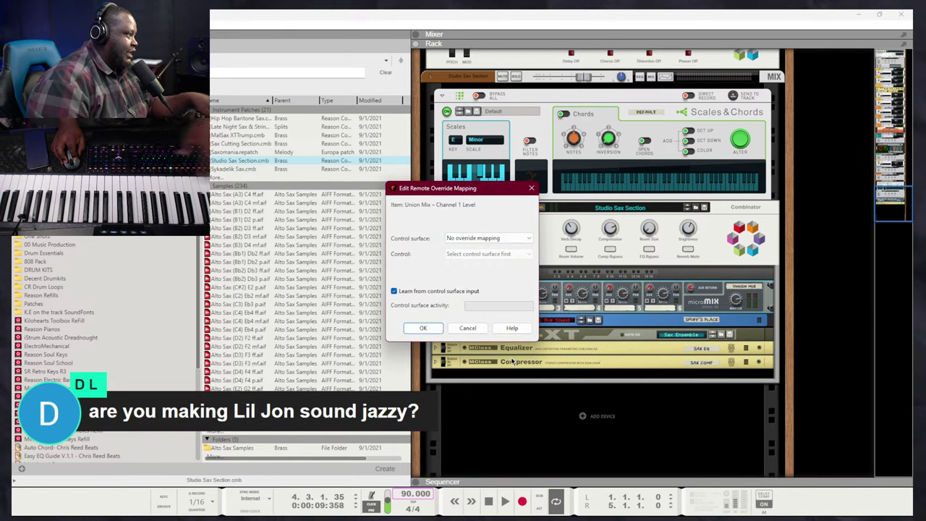
left_click(423, 328)
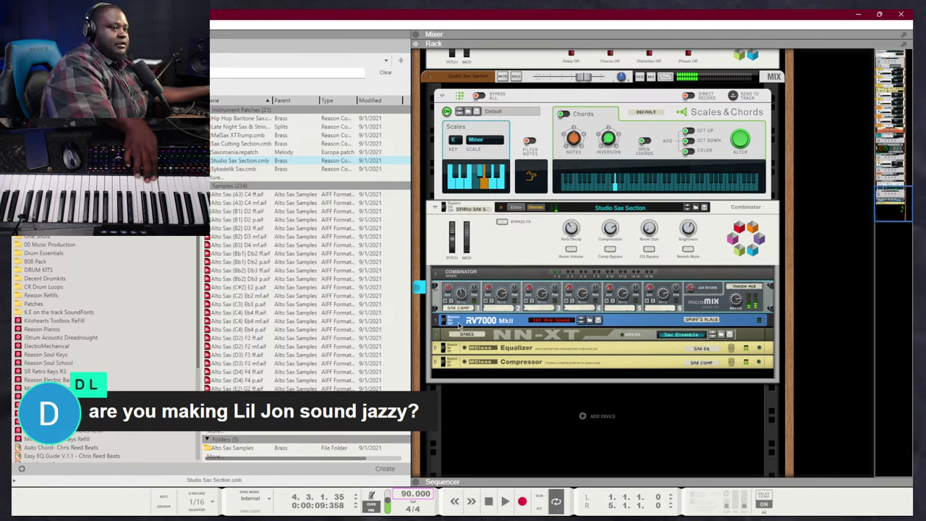
Record a four-bar sax take over the loop on the Studio Sax Section track and show it in the sequencer
key("KP_Multiply")
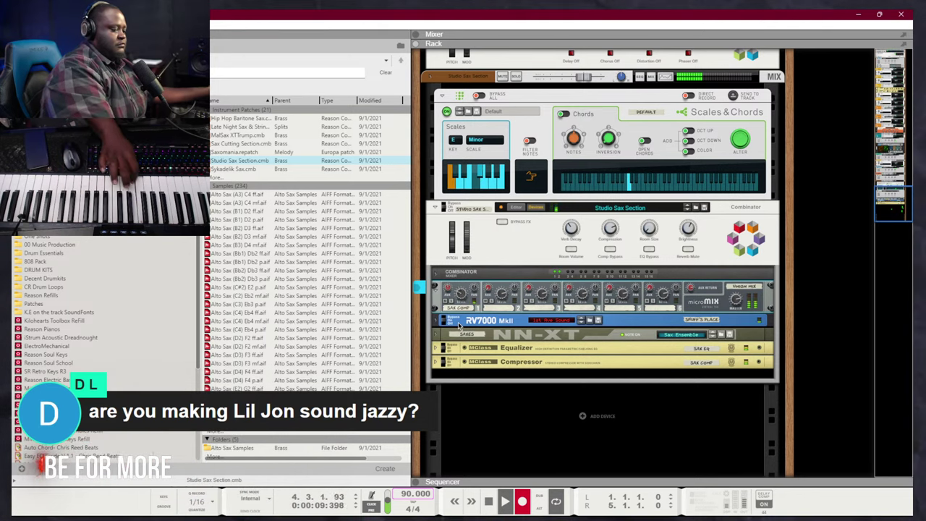
key("ctrl+Return")
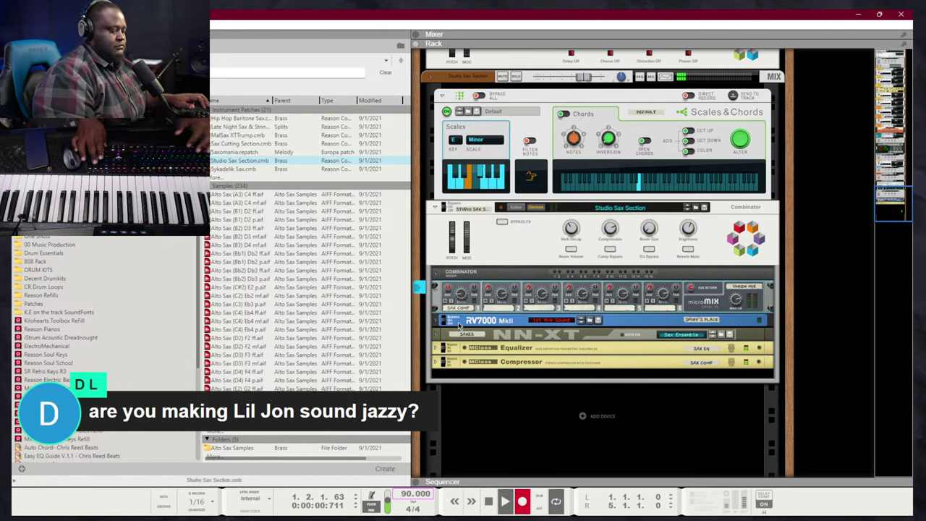
key("space")
key("space")
key("F7")
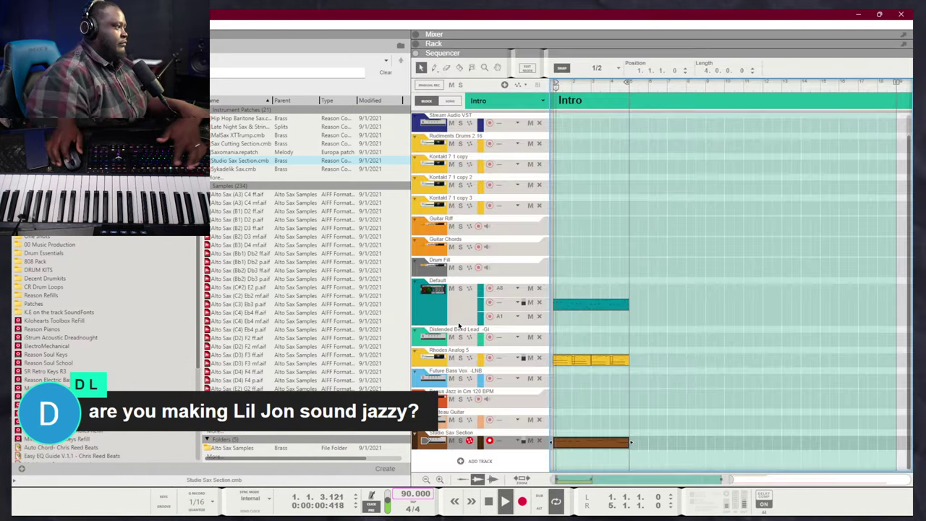
Review the notes of the recorded sax clip, move the clip to bar 7, and return the stopped playhead to bar 1
double_click(578, 443)
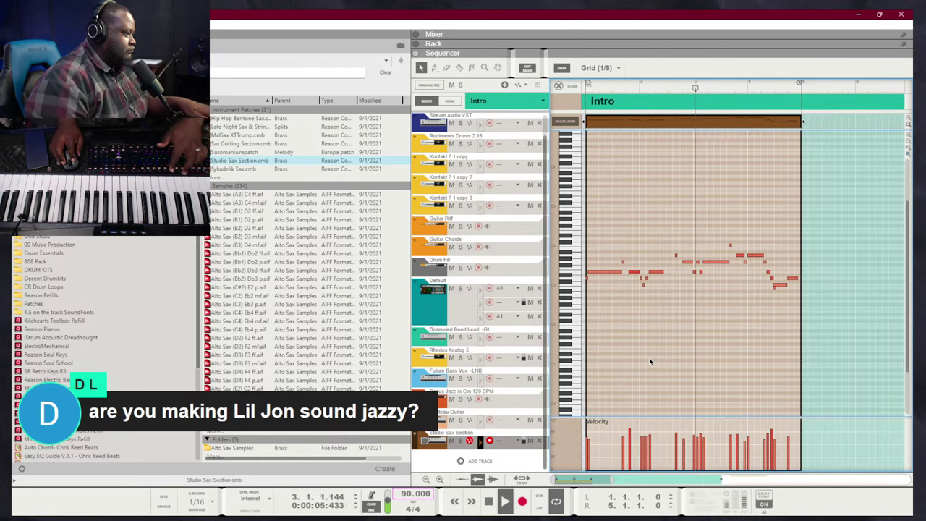
key("F6")
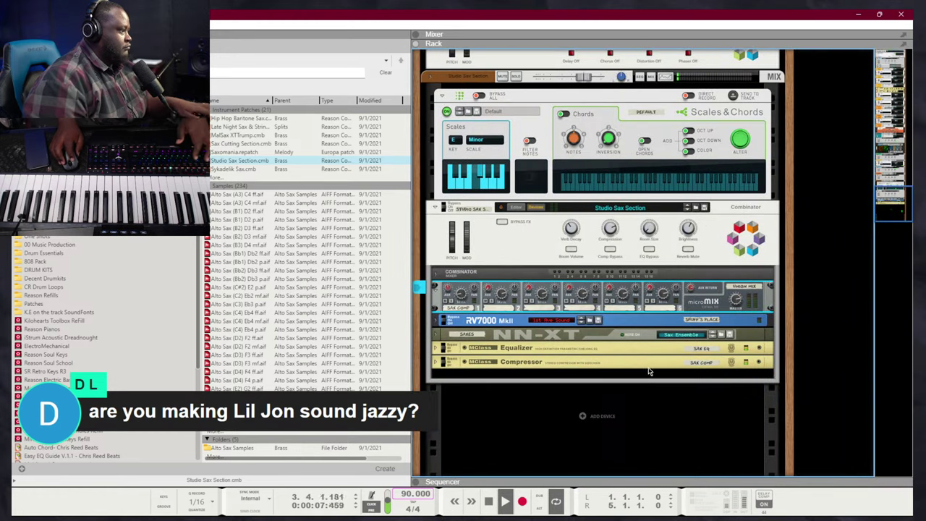
key("F7")
key("shift+Tab")
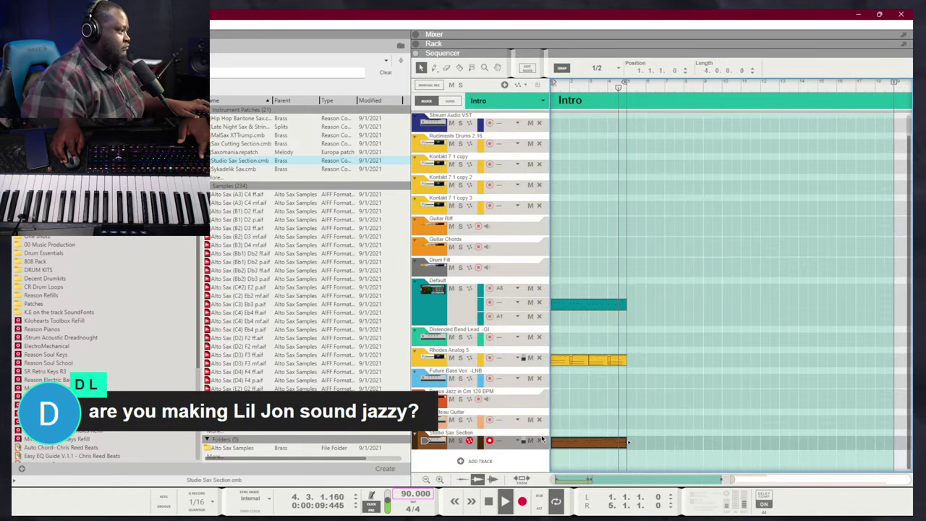
left_click_drag(565, 445, 686, 442)
key("space")
left_click(573, 425)
key("KP_0")
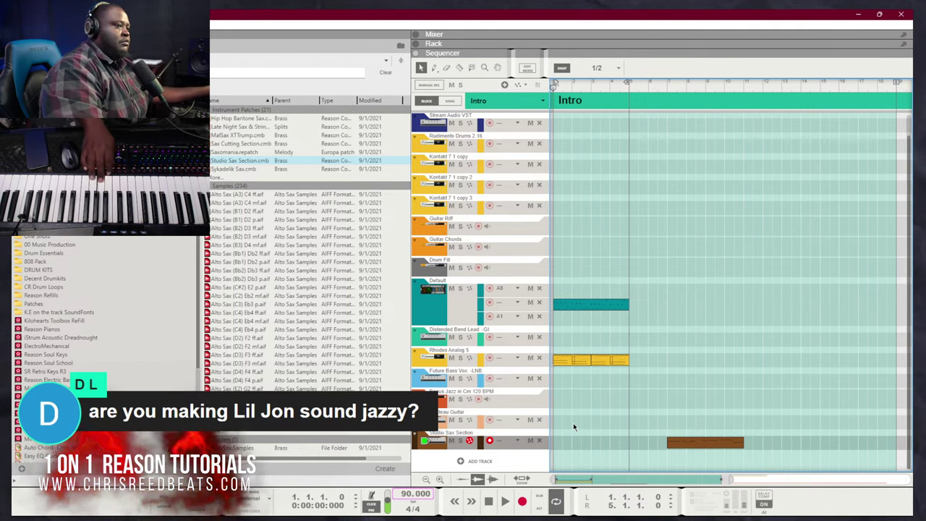
Turn off the sax track's Scales & Chords player and record a new four-bar sax take from bar 1
key("F6")
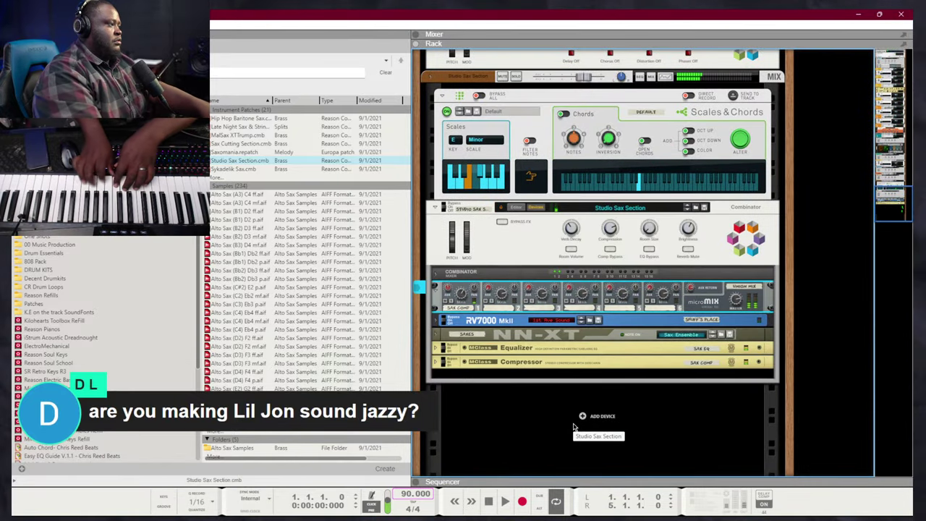
left_click(444, 107)
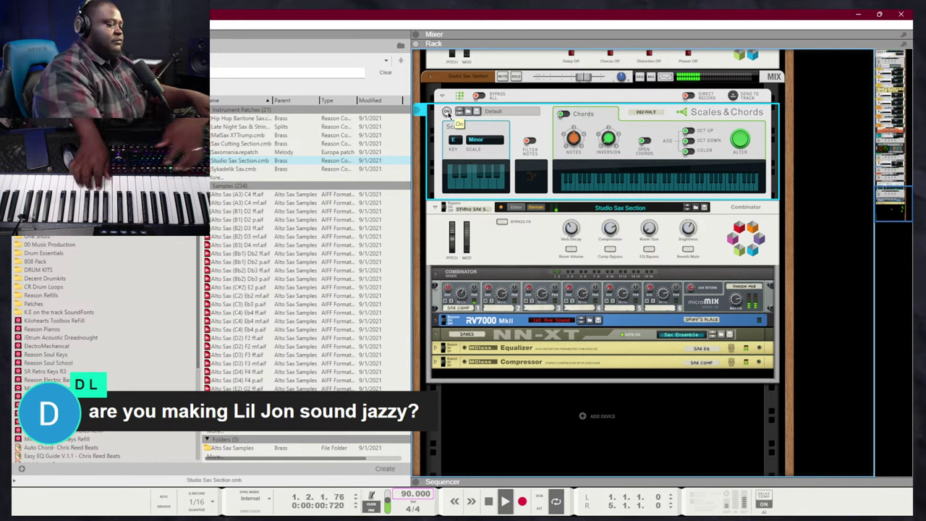
key("space")
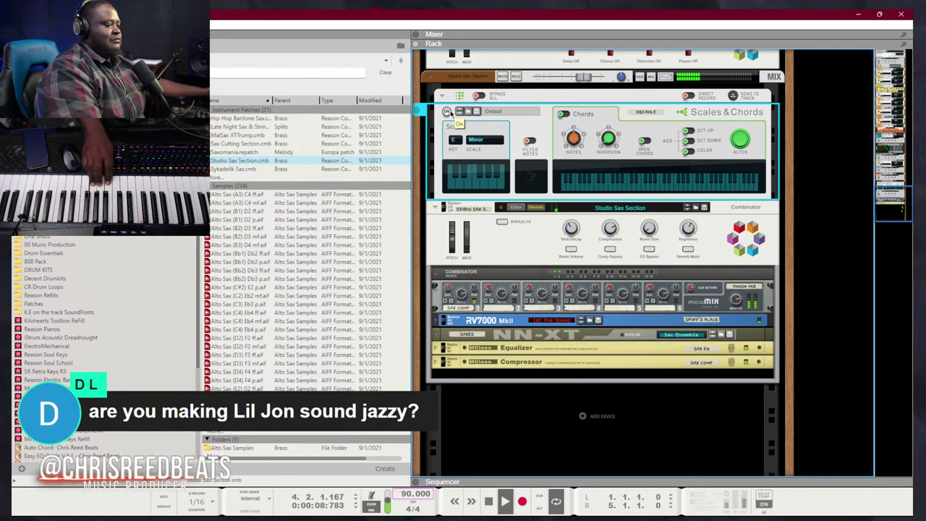
key("ctrl+Return")
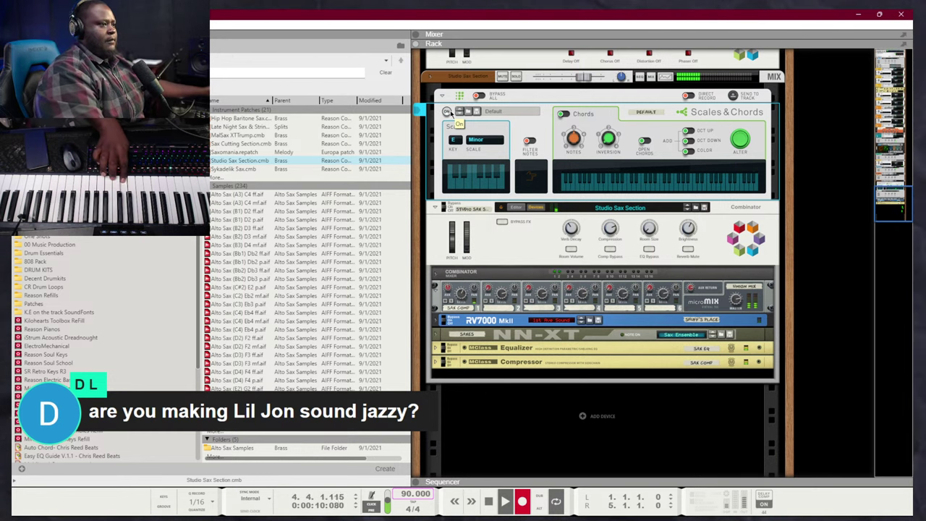
key("F7")
key("space")
key("space")
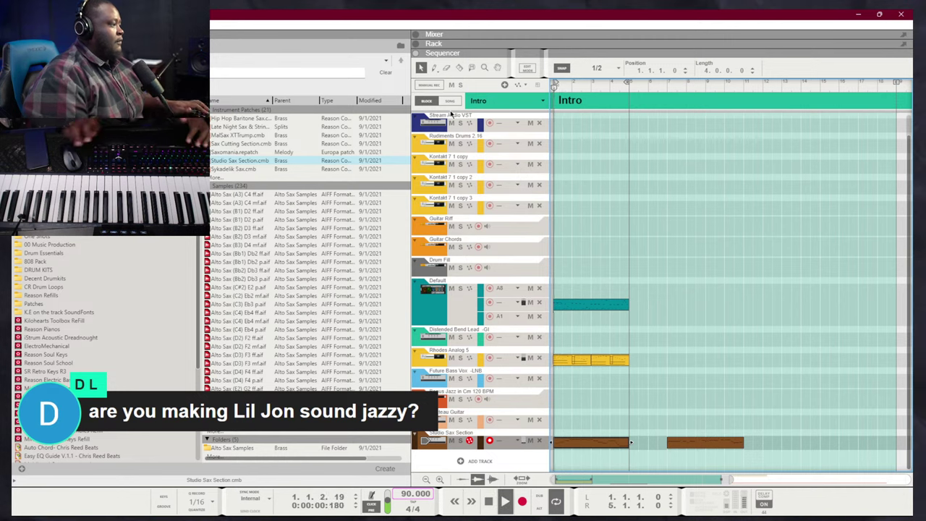
In the new sax clip, add an E3 note at 1.1.1.0 with a length of 0.0.2.0
double_click(572, 444)
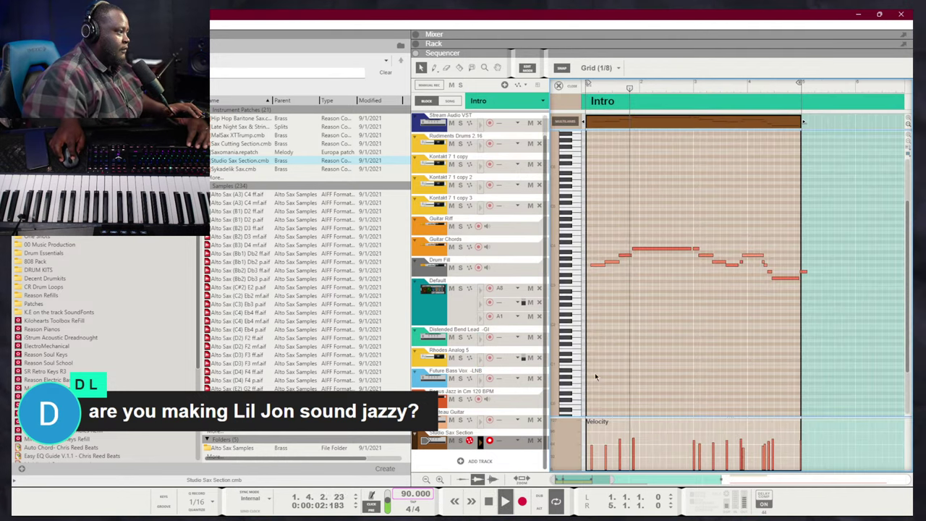
left_click_drag(598, 269, 580, 269)
key("ctrl+k")
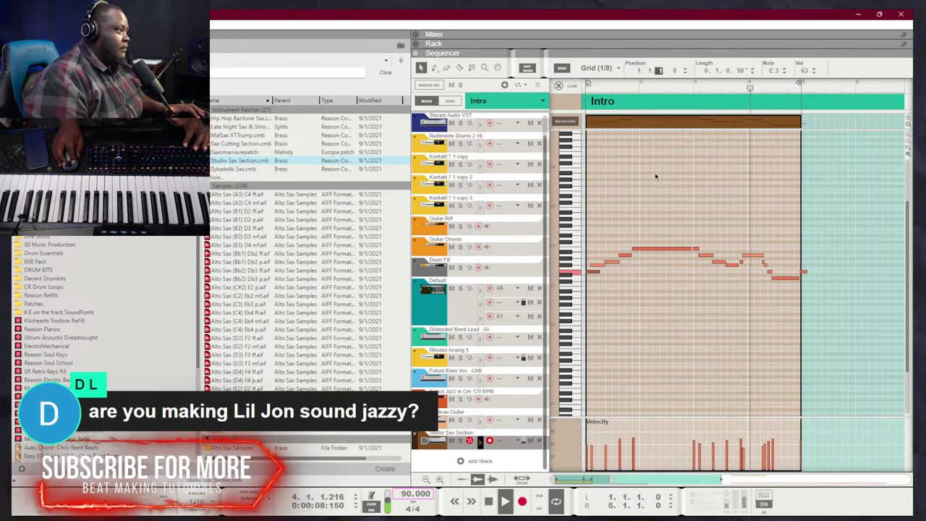
left_click_drag(605, 270, 601, 272)
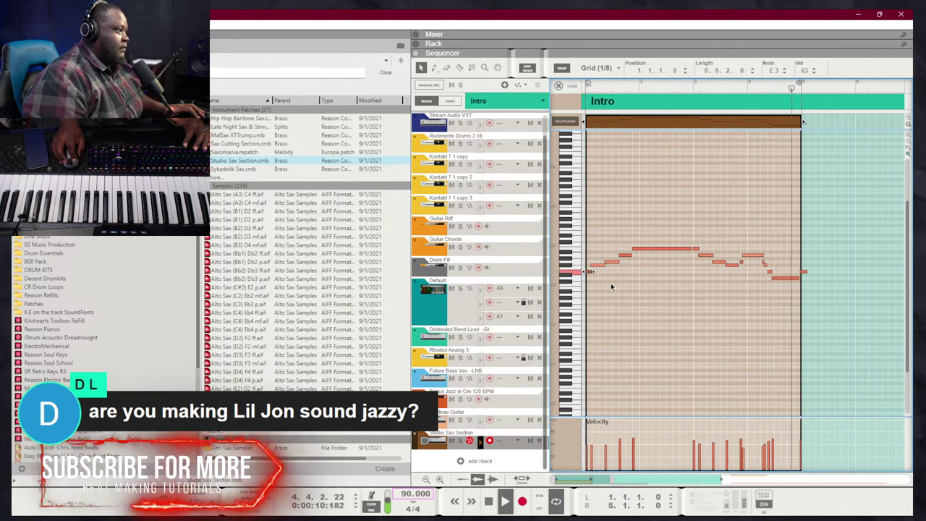
Delete the sax clip's closing notes in bar 4 and try recording a new ending with playback from bar 3
left_click_drag(856, 305, 768, 263)
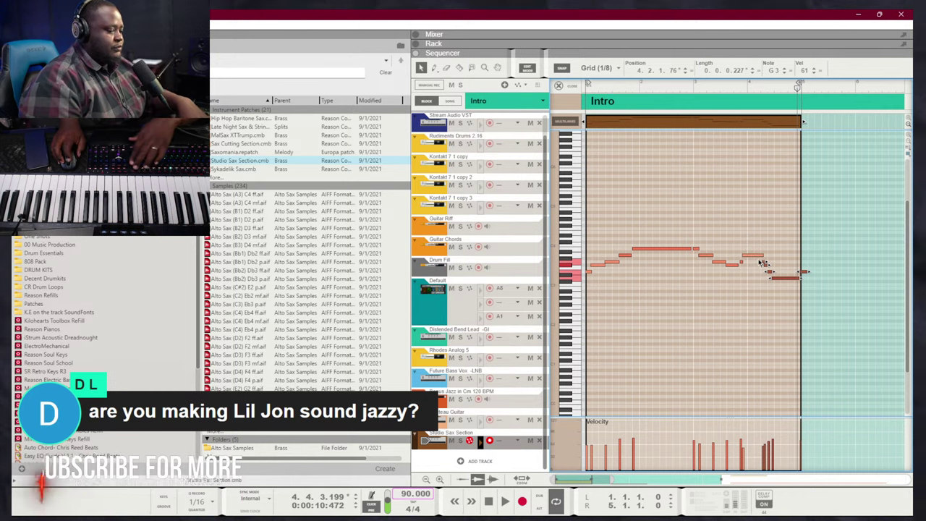
key("Delete")
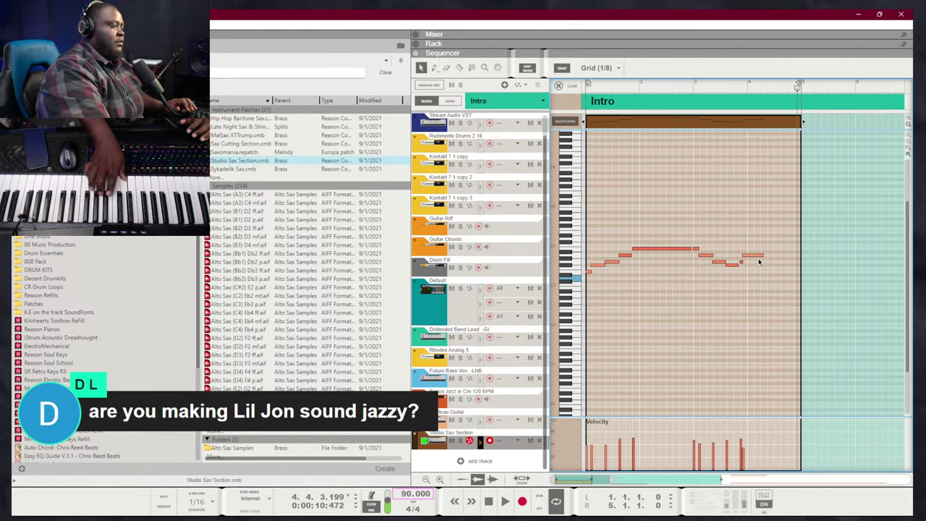
left_click(693, 85)
key("space")
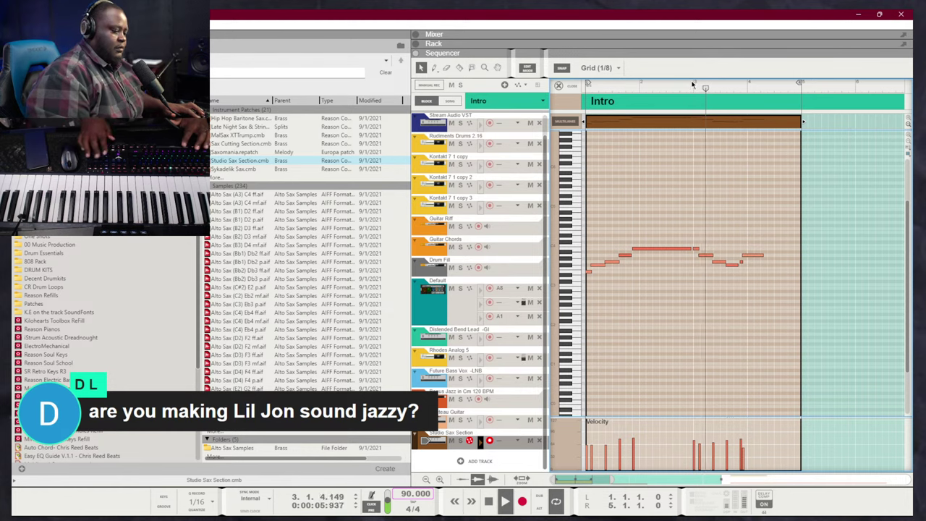
key("ctrl+Return")
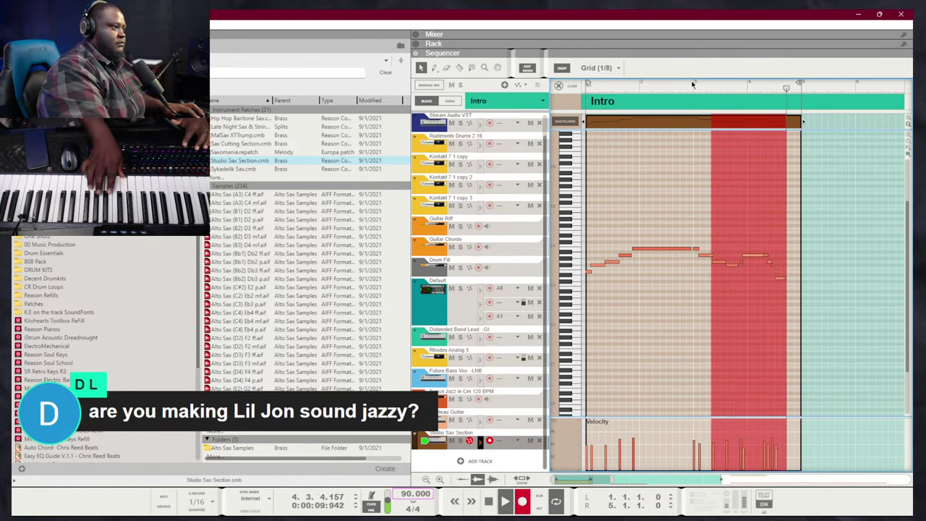
key("space")
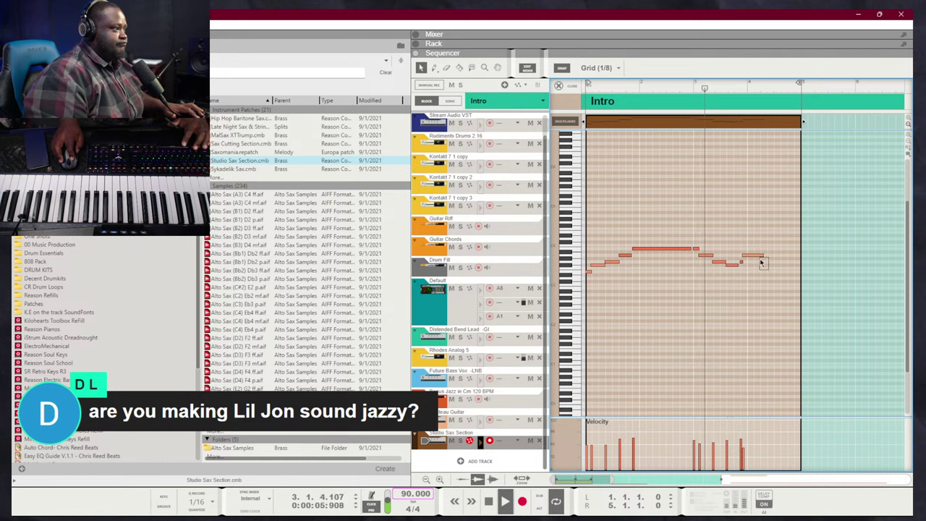
Shorten the A3 note at the end of bar 3 to about 0.0.3.113 and record a new bar 4 ending for the sax clip
left_click_drag(757, 256, 750, 265)
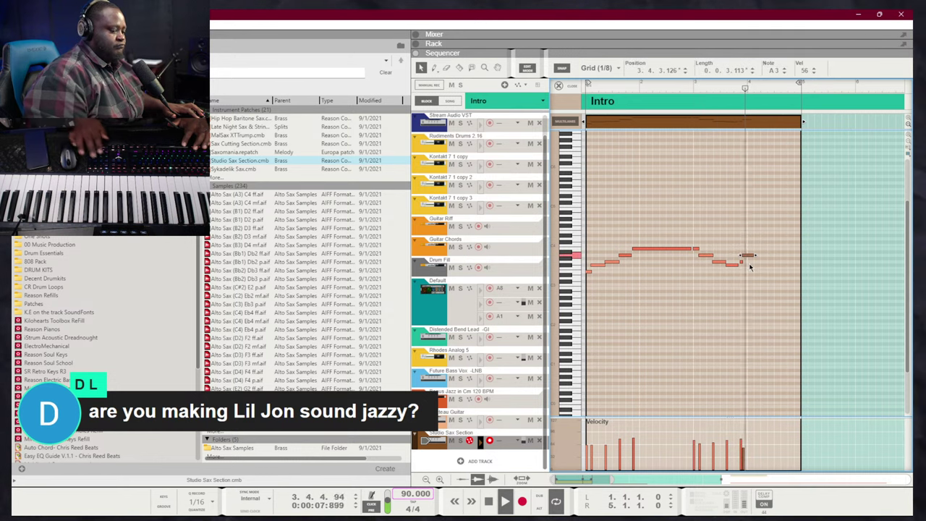
key("KP_Multiply")
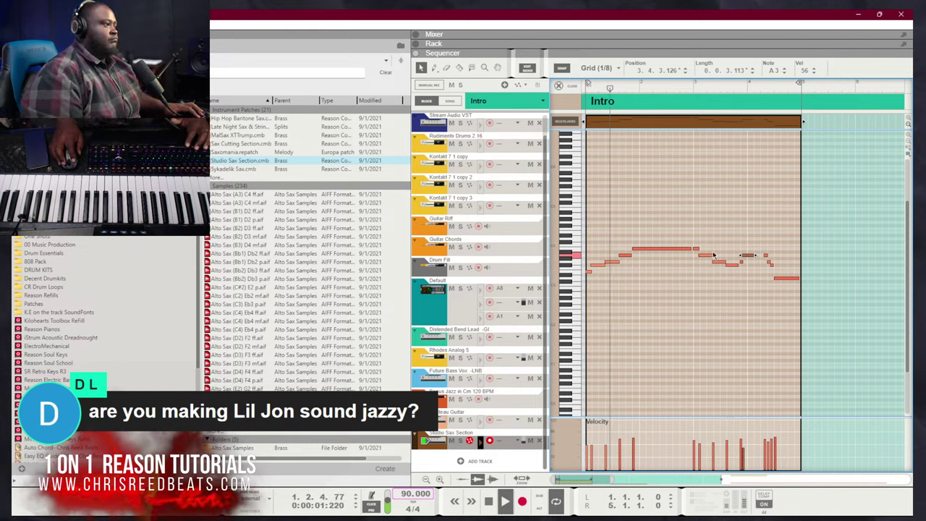
key("shift+Tab")
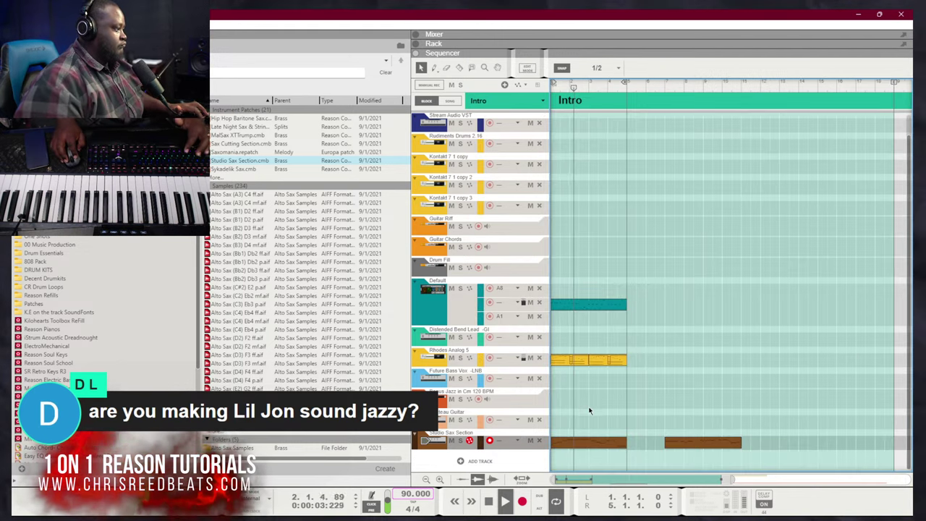
Set the Studio Sax Section Combinator's mod wheel to 44 and create an automation lane for it
key("F6")
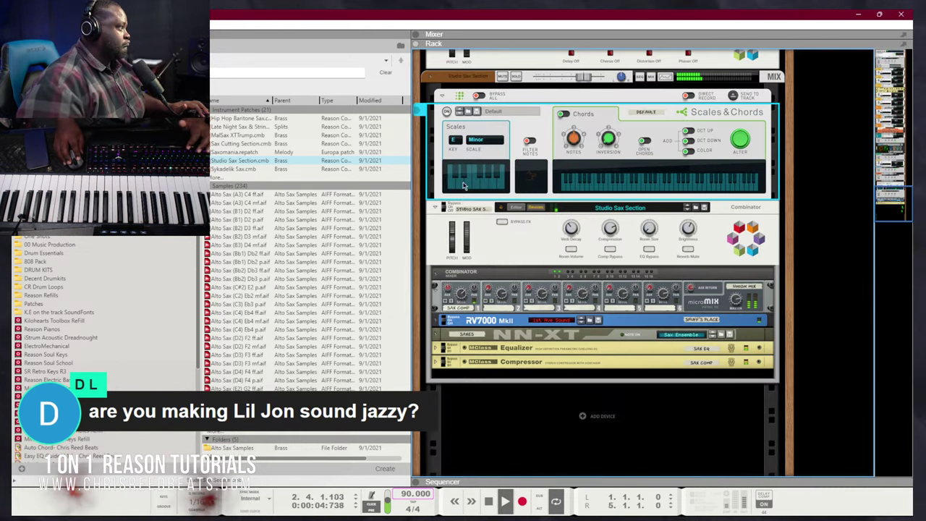
left_click(466, 236)
left_click_drag(468, 219, 471, 198)
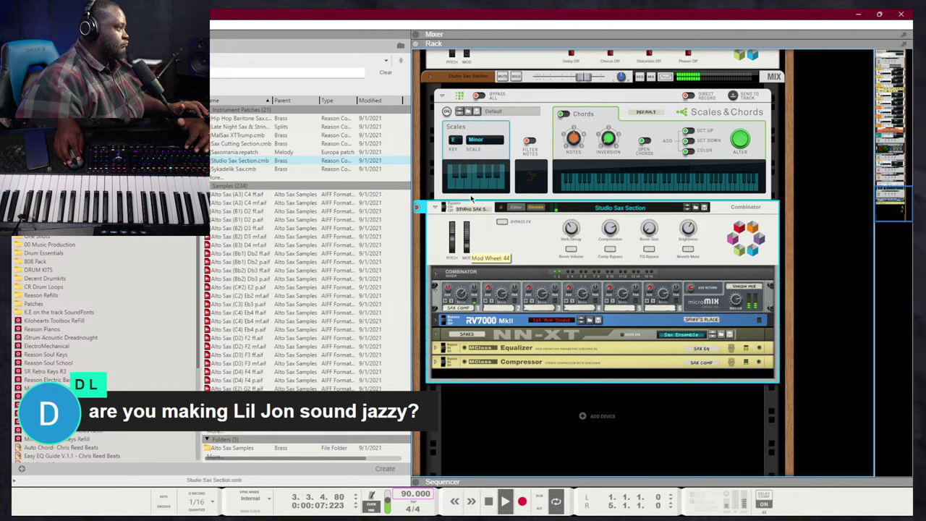
right_click(466, 238)
left_click(486, 243)
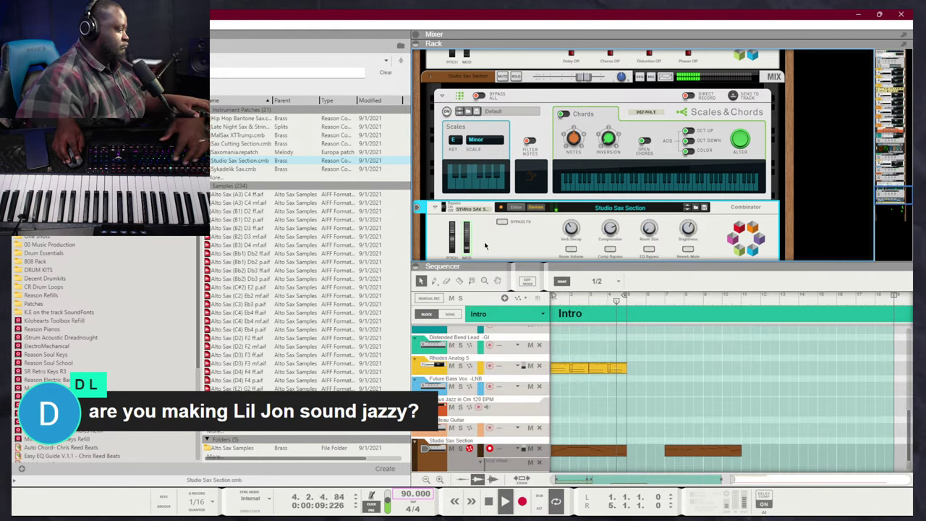
Record-enable the Cocteau Guitar track, stop playback, return to bar 1 and show the mixer channels
scroll(630, 328, "down", 1)
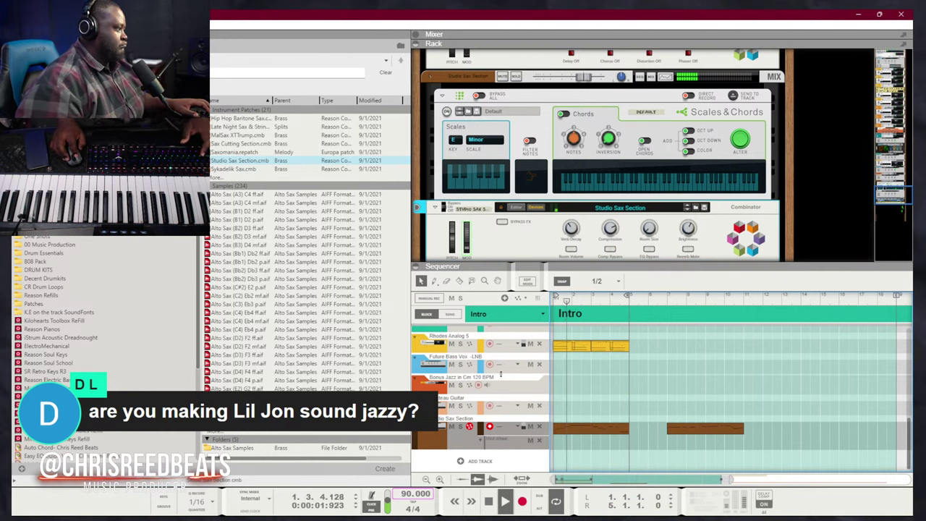
left_click(487, 405)
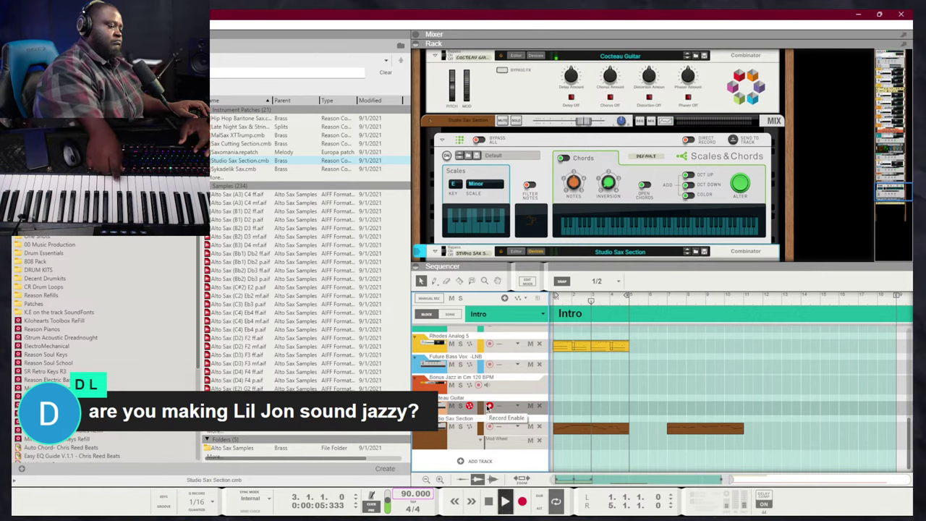
key("space")
key("F5")
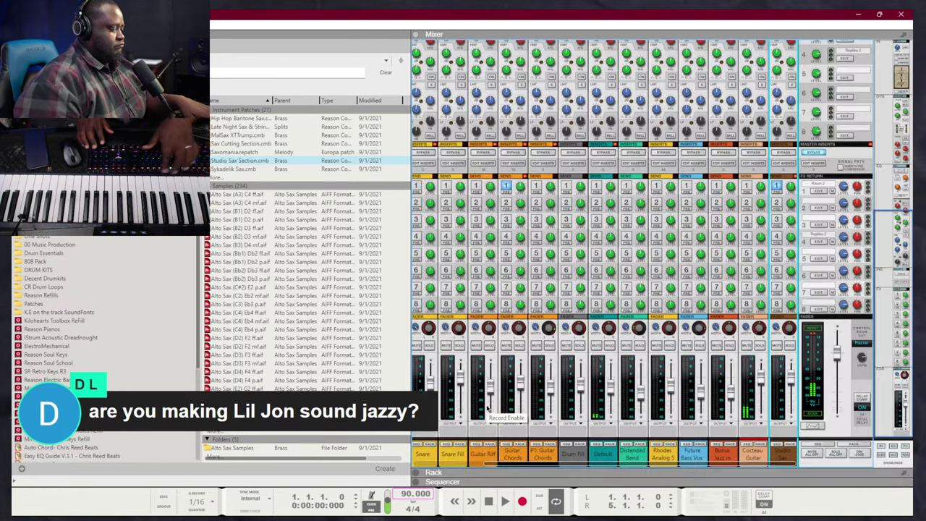
key("shift+Return")
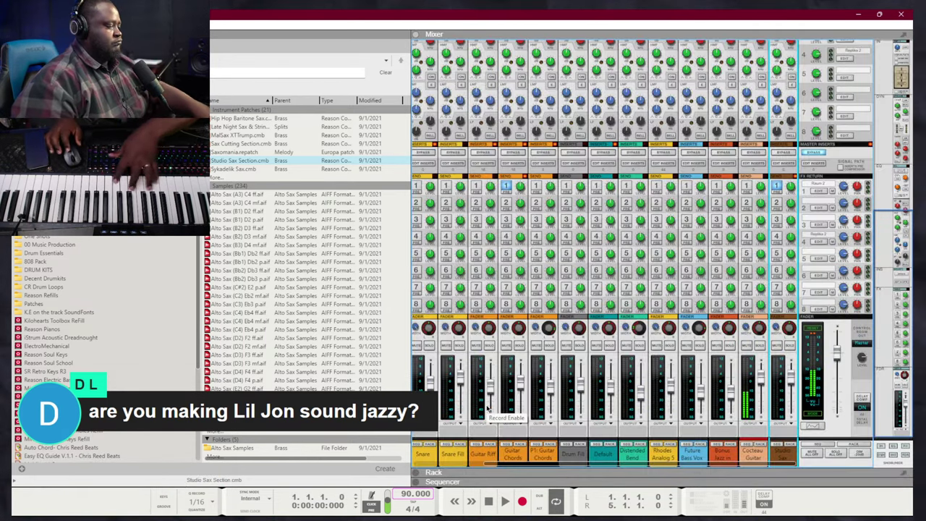
Select the Cocteau Guitar mixer channel and delete the spare sax clip at bar 7 in the sequencer
left_click(760, 394)
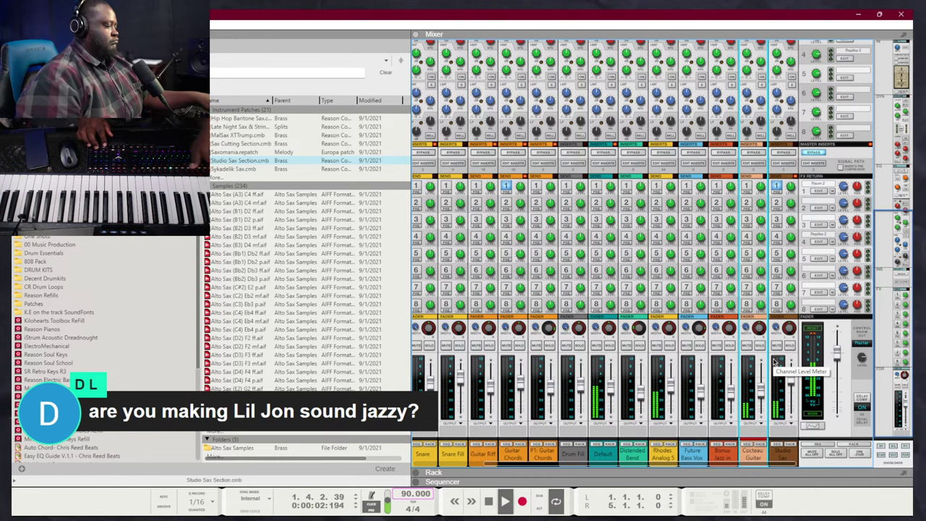
key("F7")
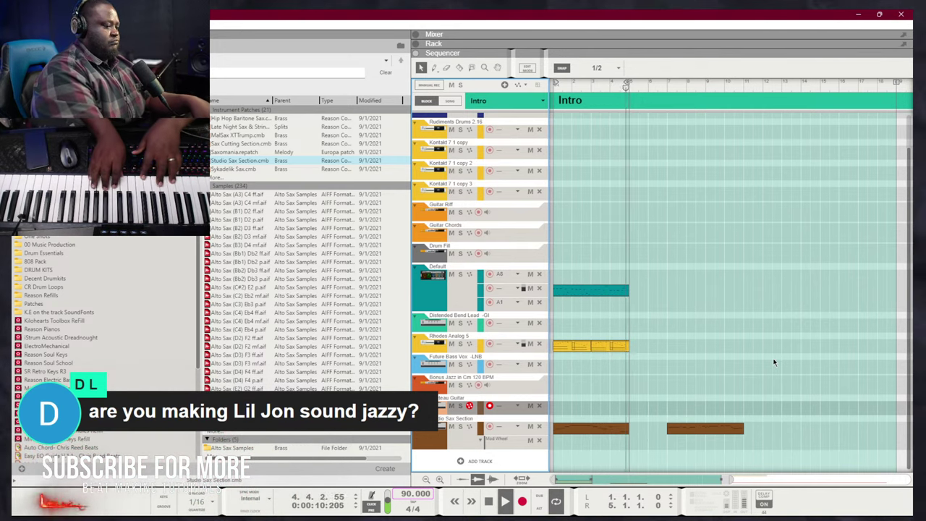
left_click_drag(772, 359, 708, 426)
key("Delete")
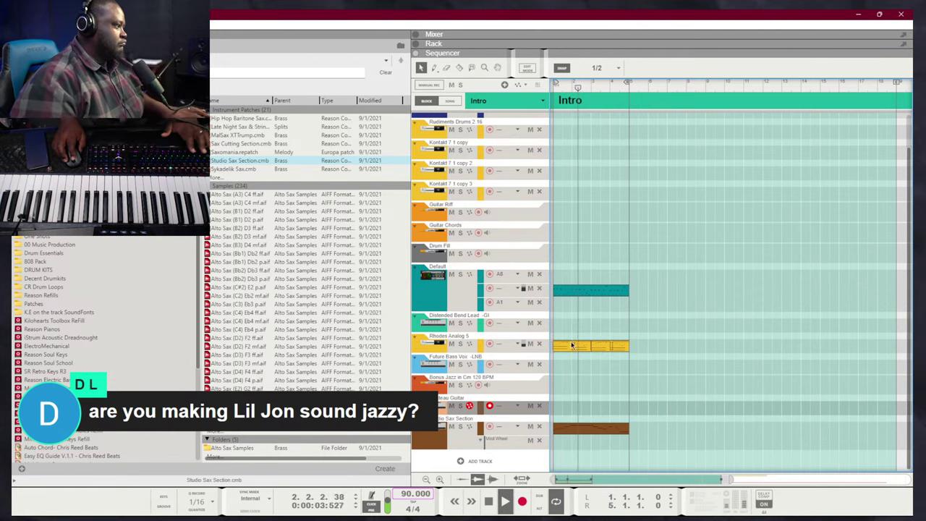
Apply side-by-side (abut) legato adjustment to the notes of the Rhodes Analog 5 clips
left_click(599, 347)
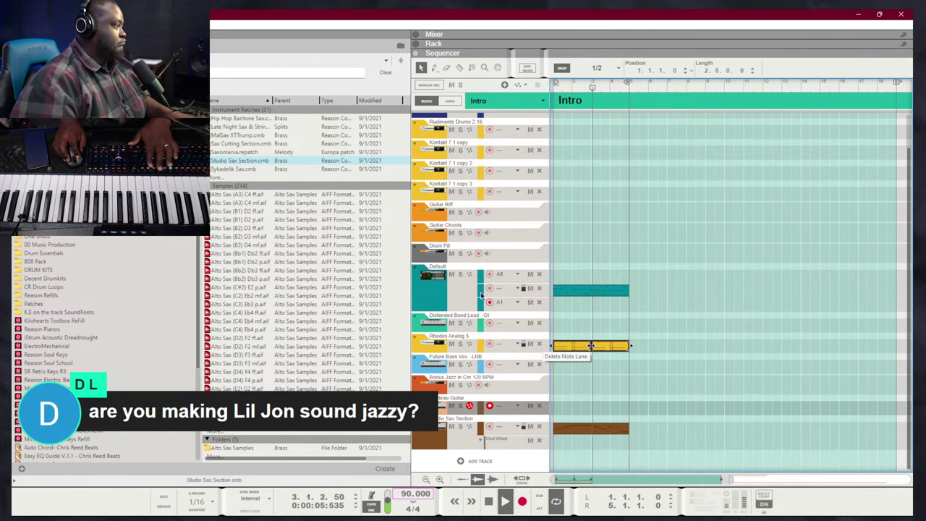
key("F8")
left_click(407, 303)
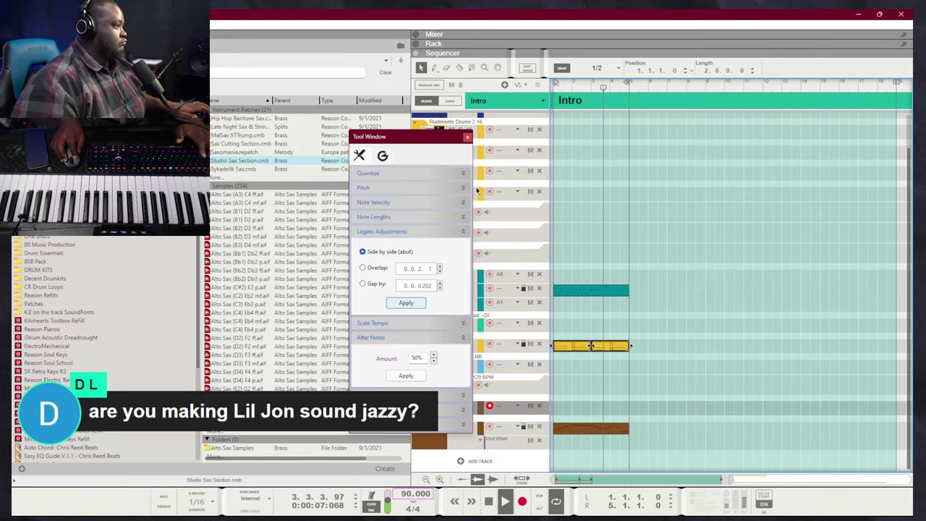
key("F8")
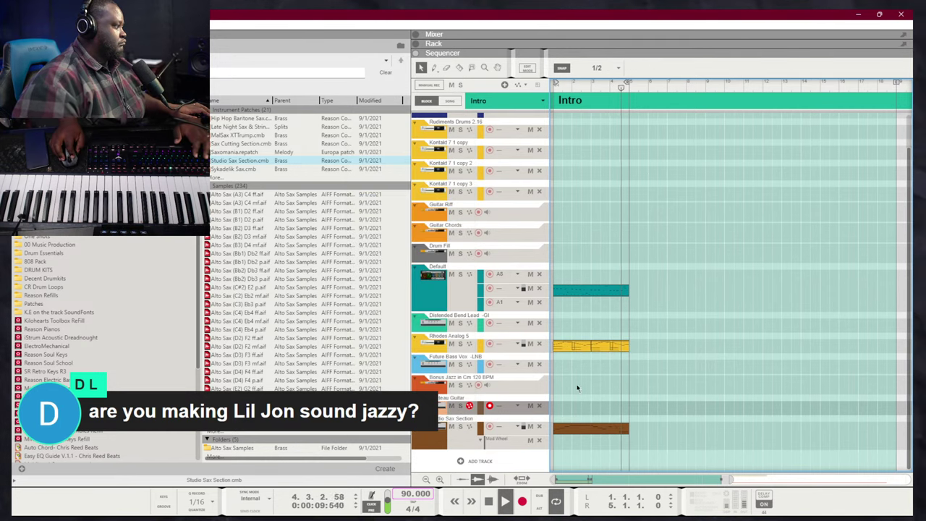
Audition Rudiments Drums 2.16 over the loop, and record-enable the Kontakt 7 1 copy track instead
scroll(498, 324, "up", 2)
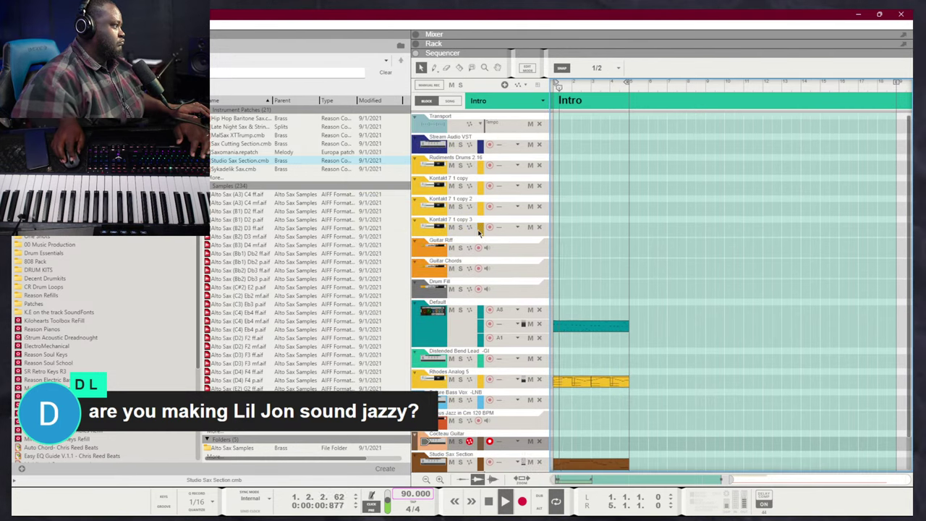
left_click(489, 165)
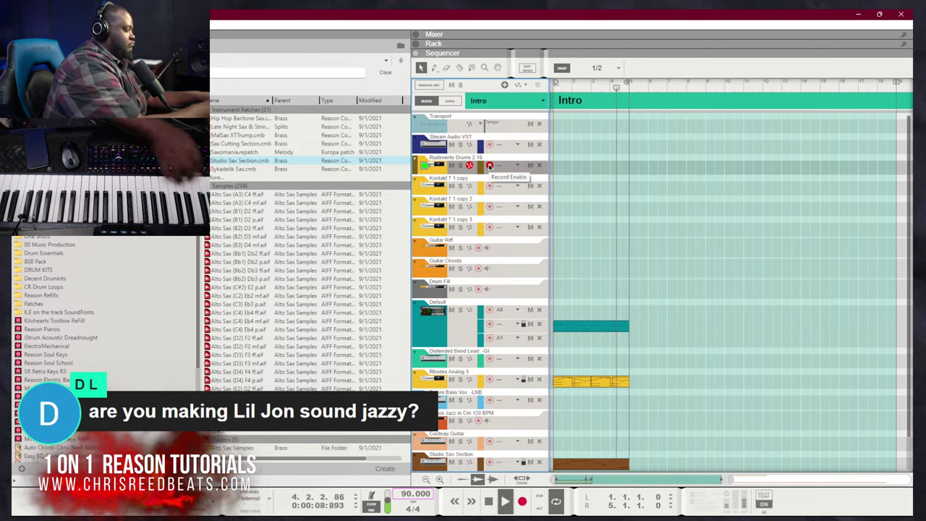
key("F6")
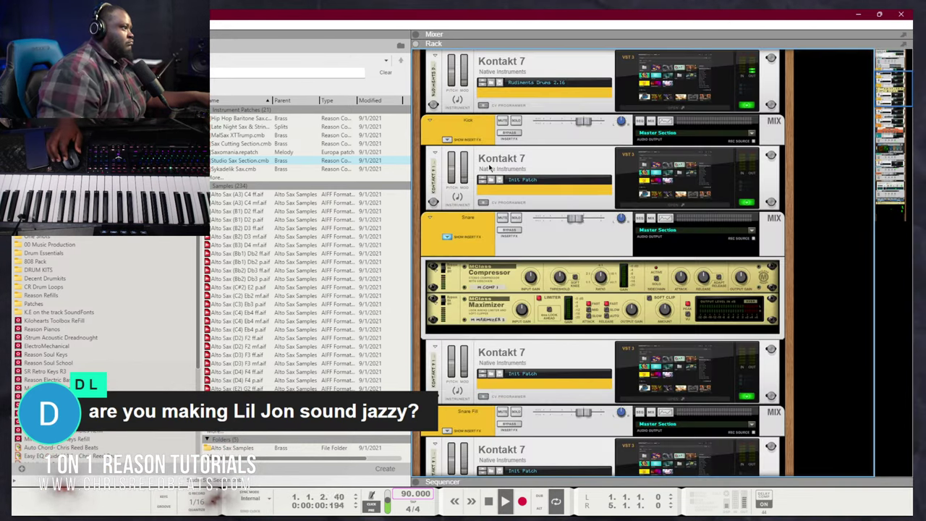
key("F7")
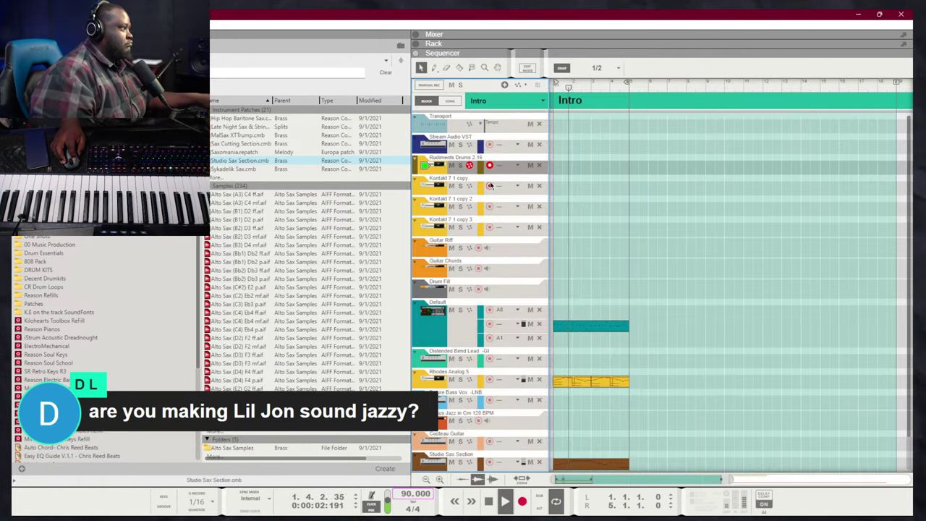
left_click(489, 186)
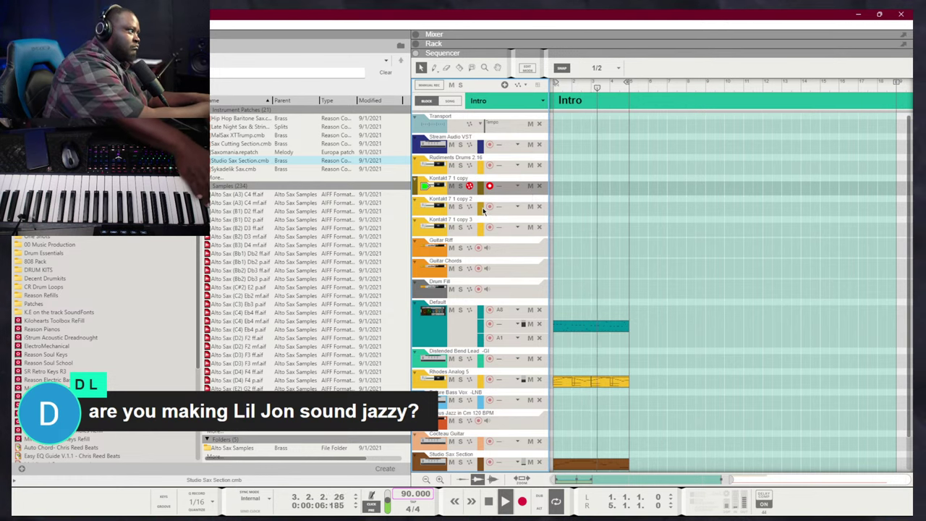
Record a part on the Kontakt 7 1 copy track over the Intro loop and stop playback
key("ctrl+Return")
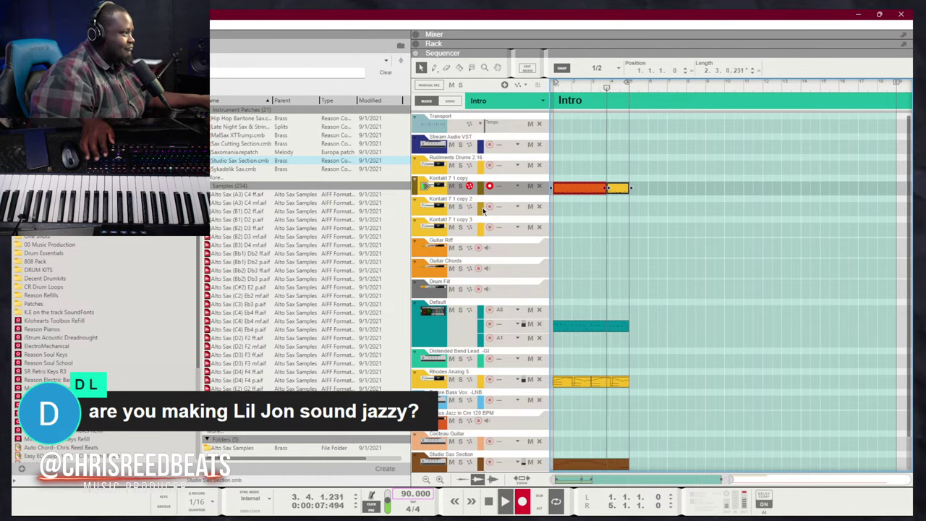
key("KP_Multiply")
left_click_drag(654, 194, 482, 155)
key("space")
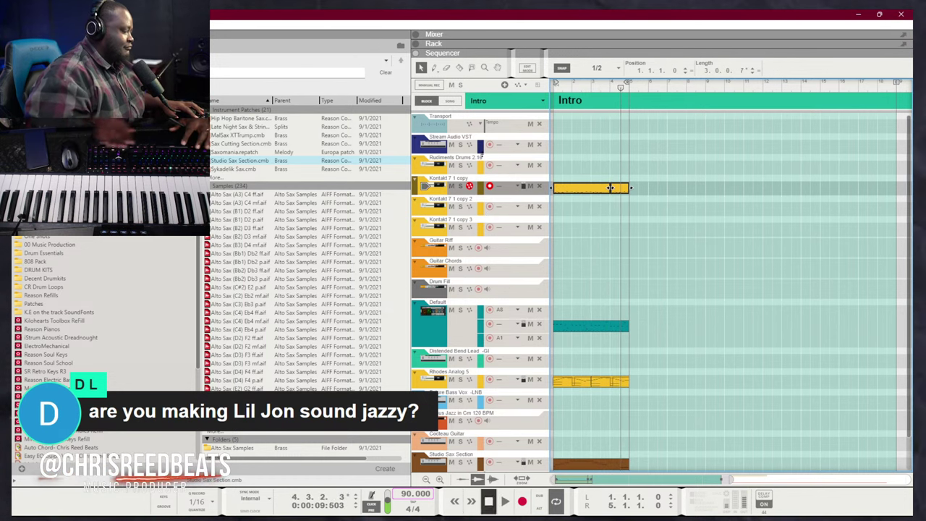
Fill bars 1 to 4 of Kontakt 7 1 copy with two duplicate 2-bar clips, audition them and delete both
key("space")
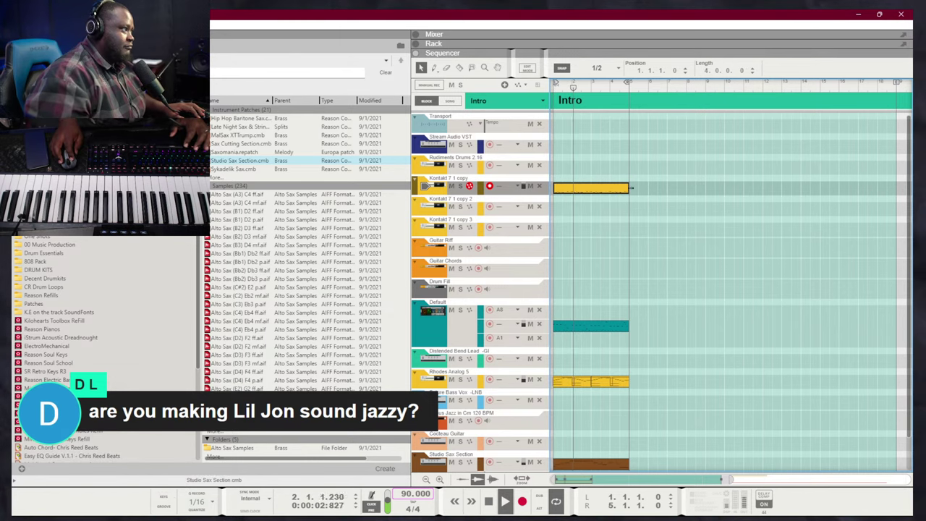
key("ctrl+d")
left_click(654, 212)
scroll(653, 212, "down", 1)
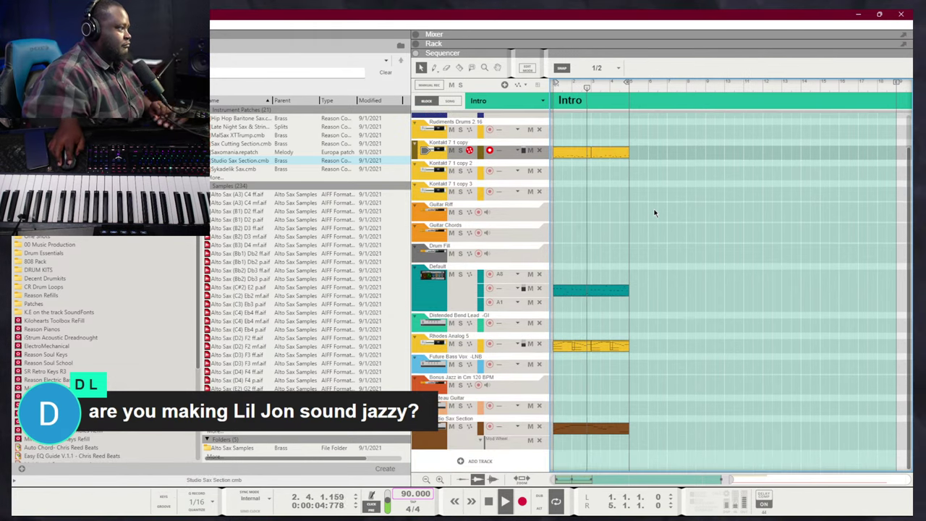
left_click_drag(653, 221, 528, 149)
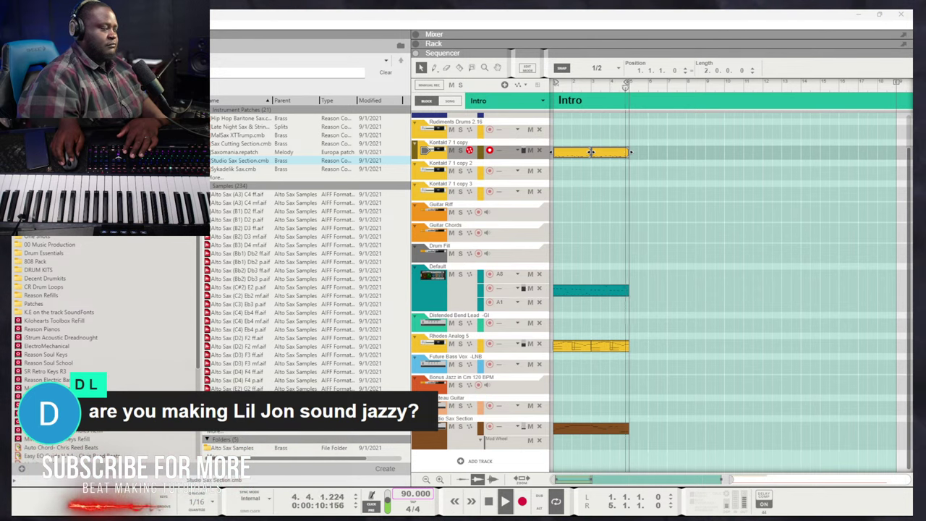
left_click(741, 168)
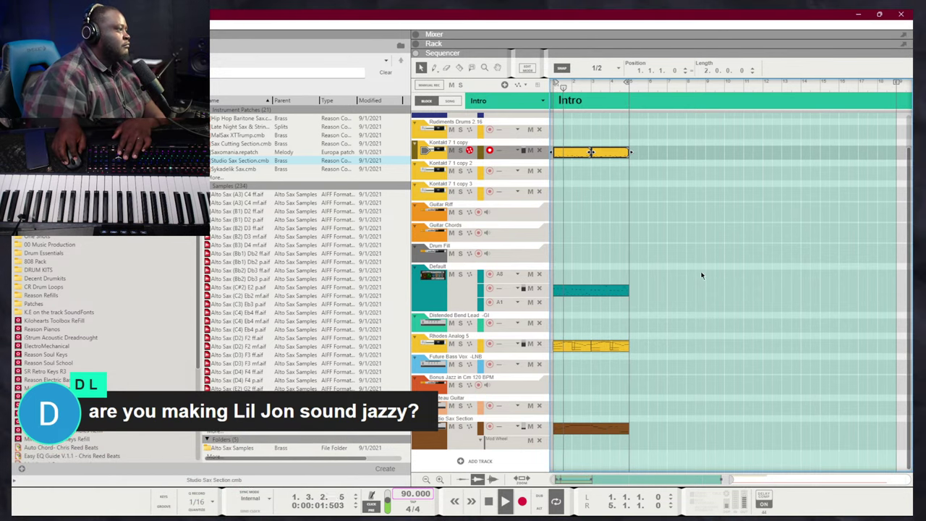
key("Delete")
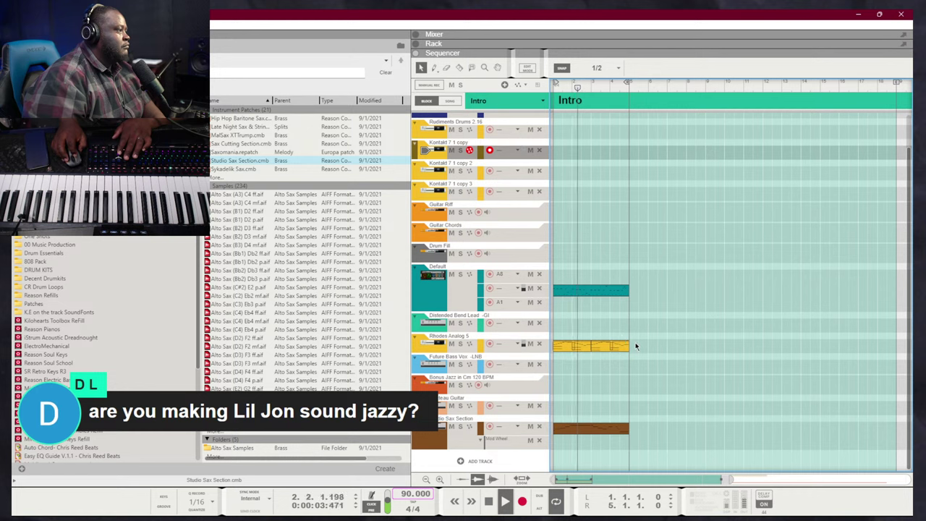
Check the Studio Sax Section channel in the mixer and move the sax clip out of the loop to about bar 8.5
left_click_drag(641, 403, 554, 429)
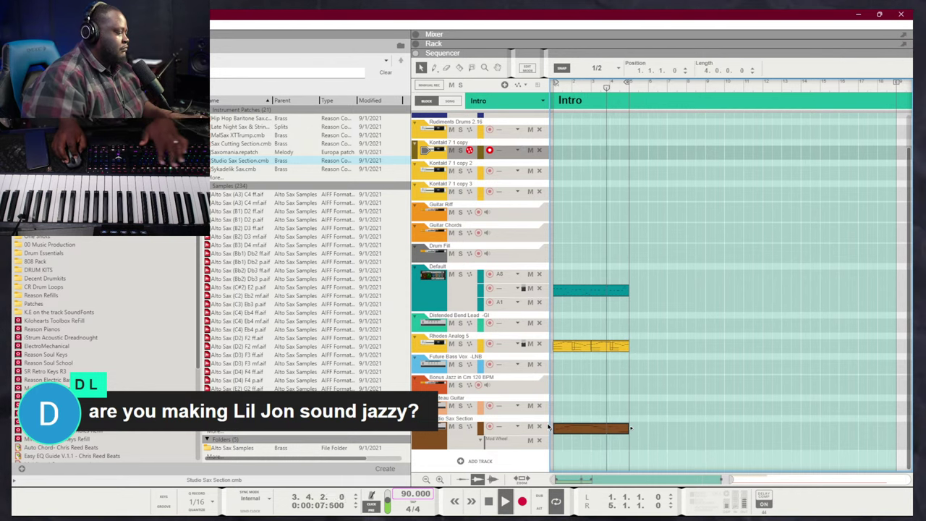
key("F5")
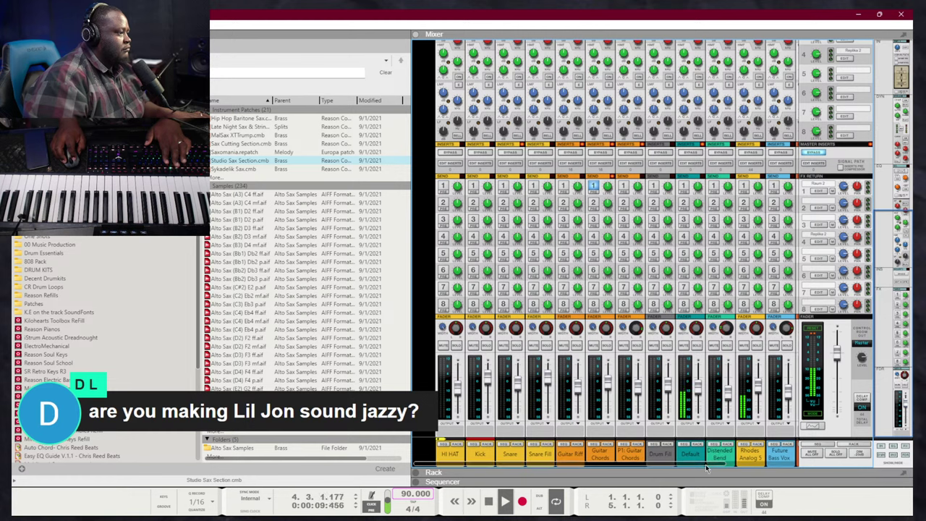
left_click_drag(706, 468, 778, 455)
left_click(793, 384)
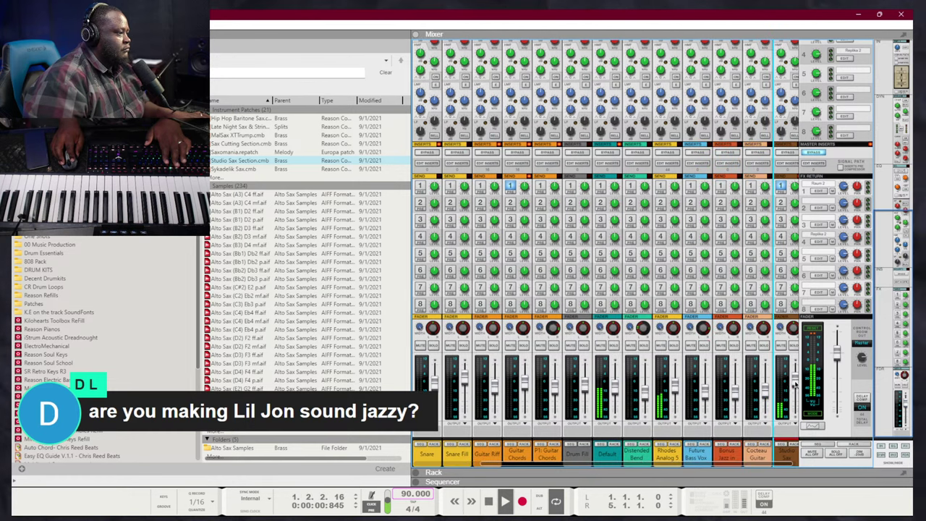
key("F7")
left_click_drag(592, 429, 735, 432)
Join the two Rhodes Analog 5 clips into one four-bar clip, and select its lower notes from about bar 2 onward in the note editor
left_click_drag(672, 372, 558, 316)
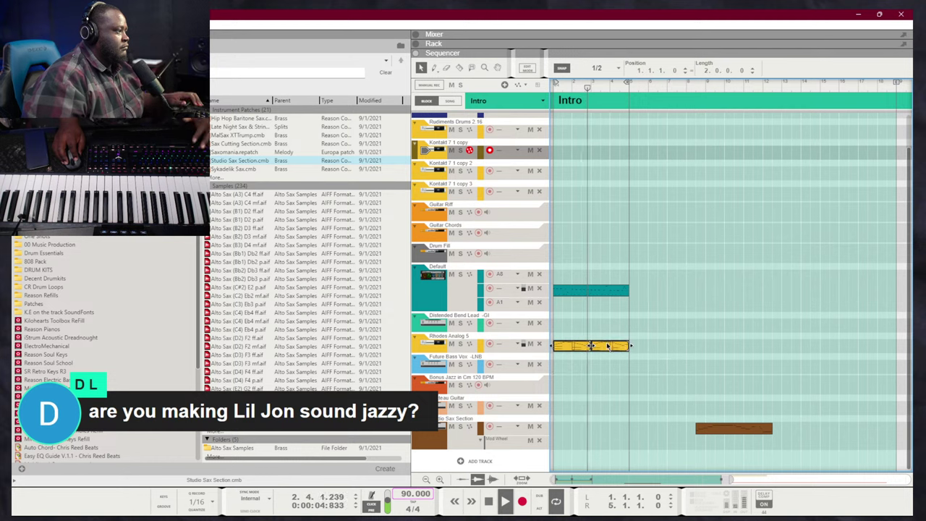
double_click(560, 346)
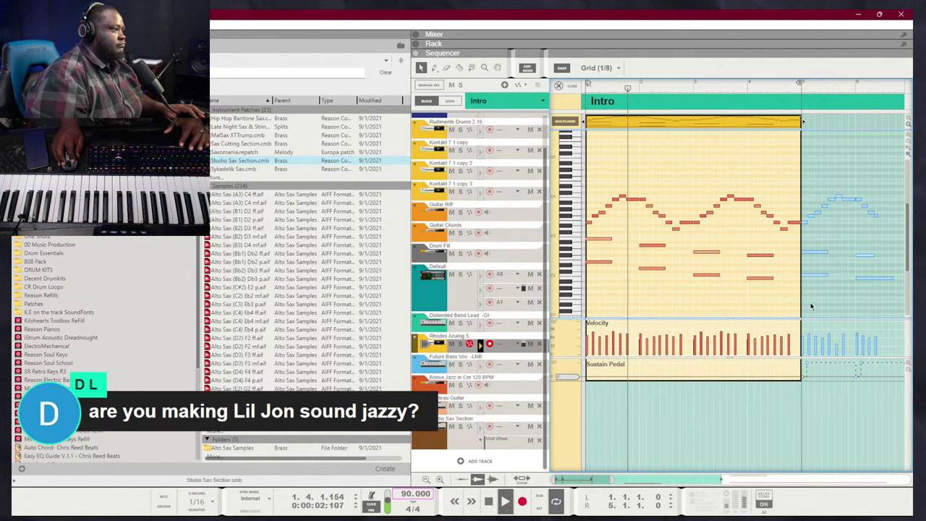
left_click_drag(809, 306, 635, 244)
key("ctrl+e")
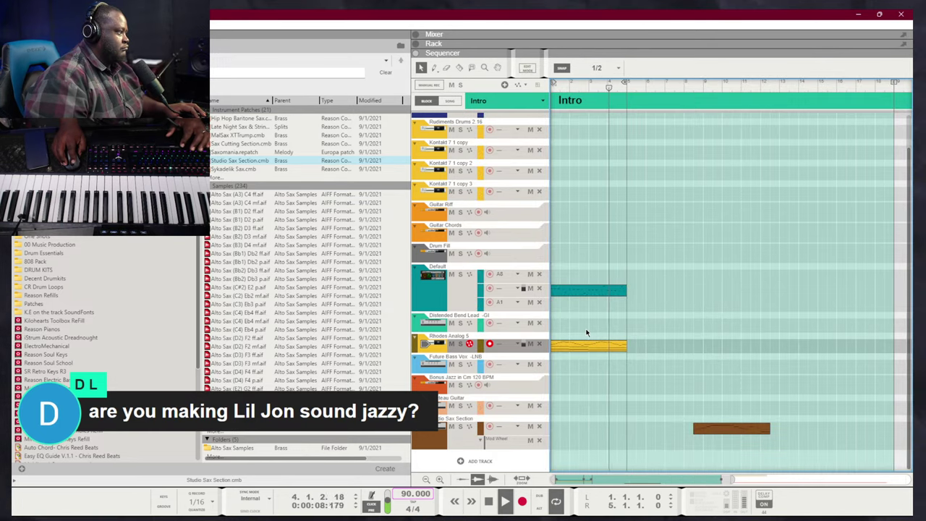
Audition Distended Bend Lead over the loop, and record-enable the Kontakt 7 1 copy 3 track
scroll(586, 333, "up", 2)
scroll(583, 344, "down", 2)
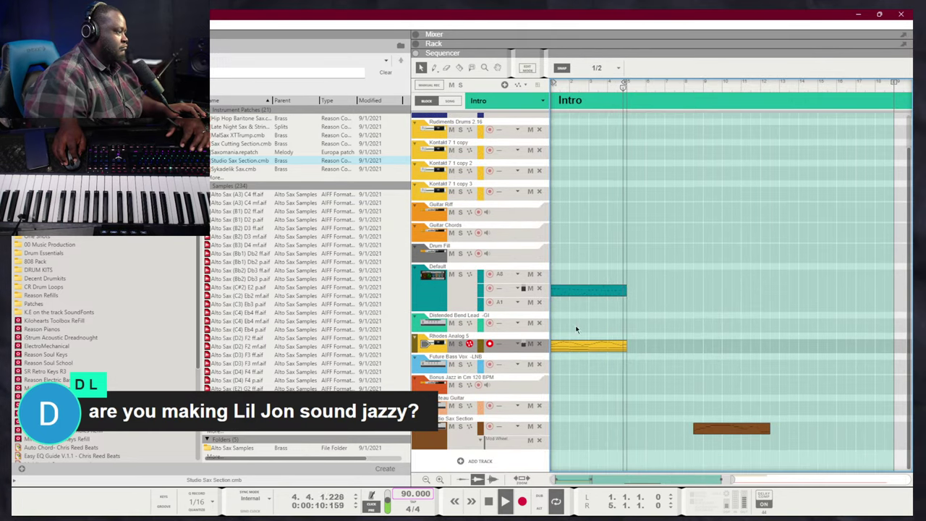
left_click(489, 324)
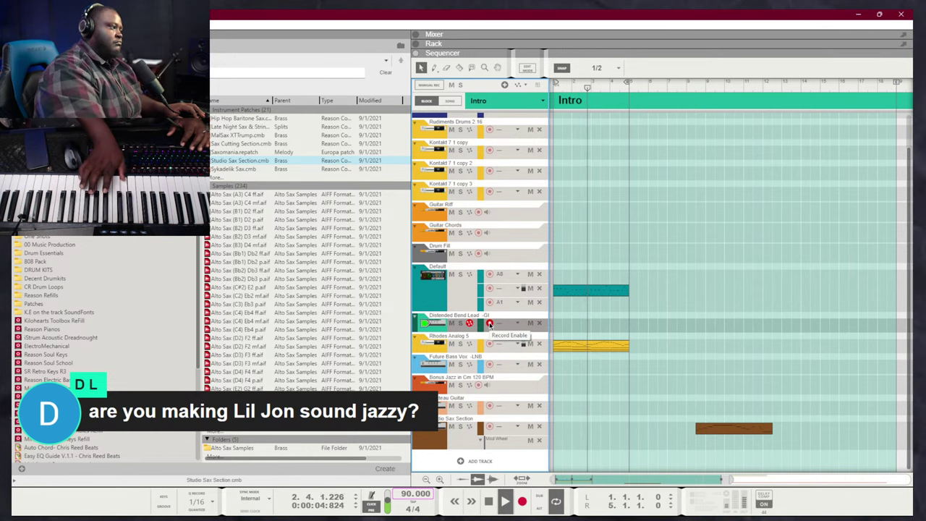
left_click(489, 192)
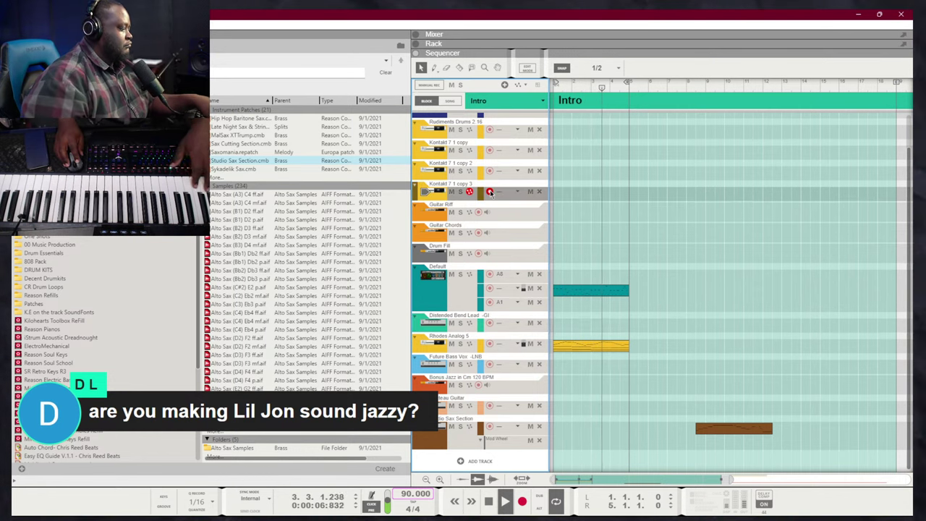
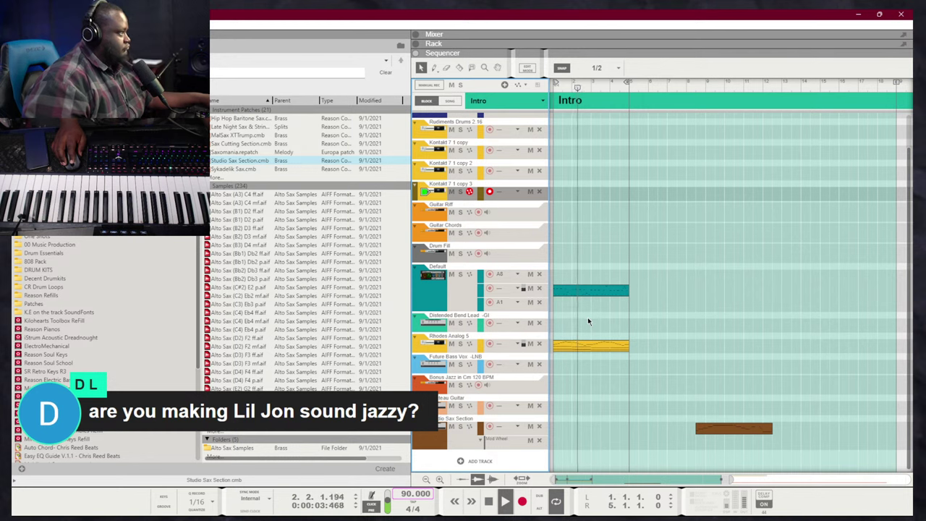
Move the Rhodes clip to bar 7 on the Future Bass Vox track
left_click_drag(579, 353, 681, 363)
left_click(645, 348)
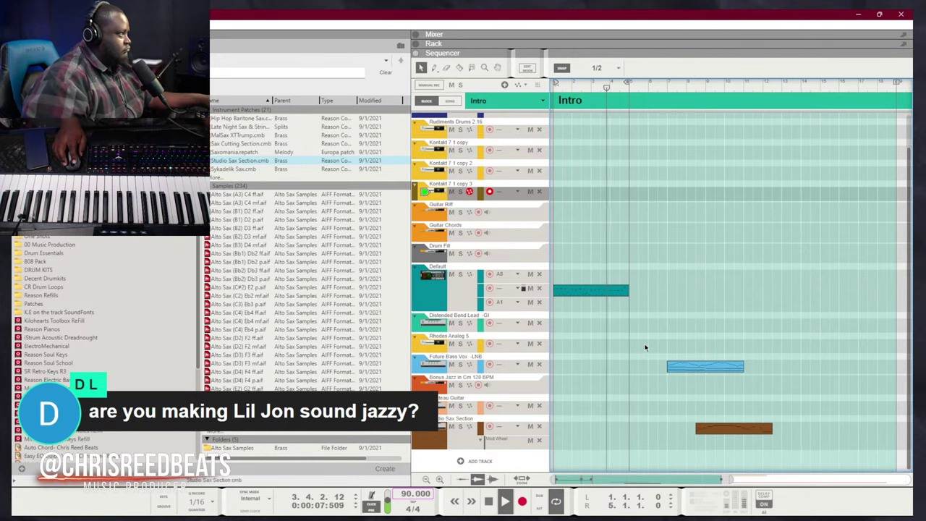
Duplicate the Kontakt 7 1 copy 3 instrument with its track, open the duplicate's Kontakt interface from the rack and return to the sequencer
key("F6")
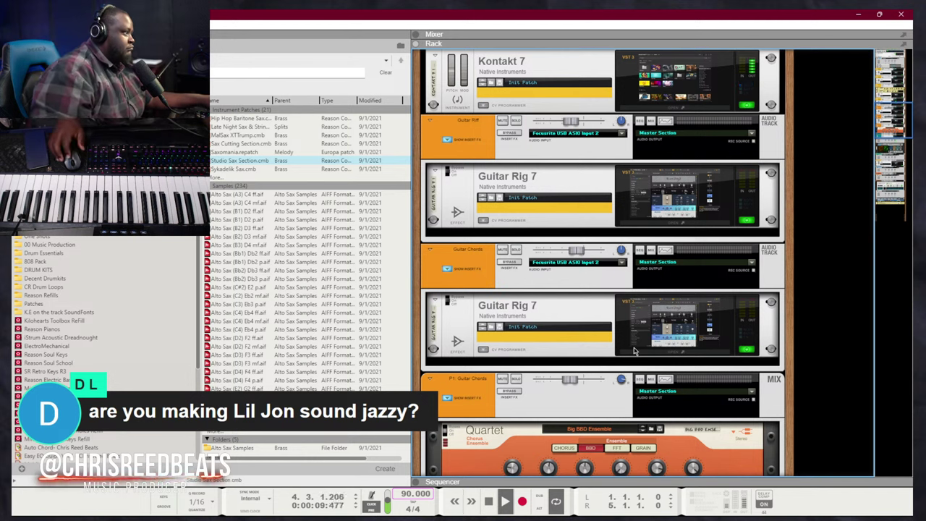
key("F7")
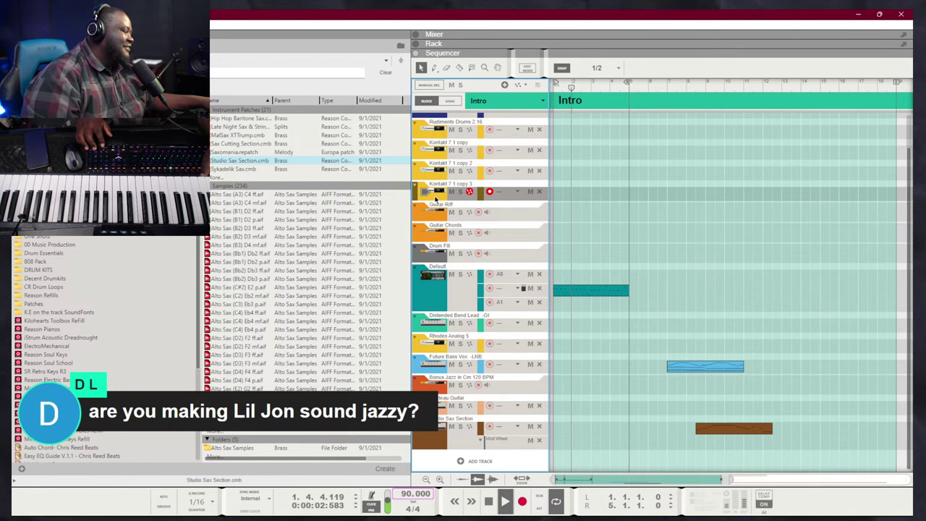
key("ctrl+d")
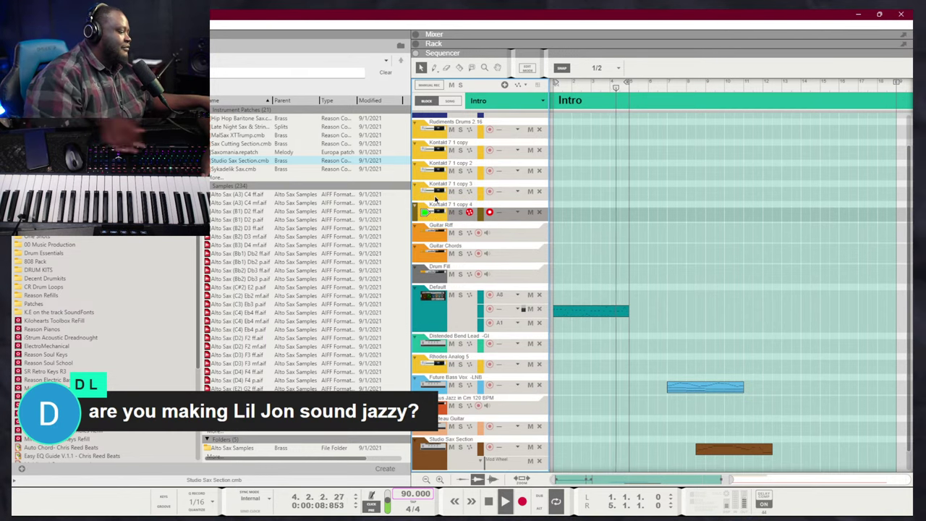
key("F6")
scroll(633, 97, "up", 1)
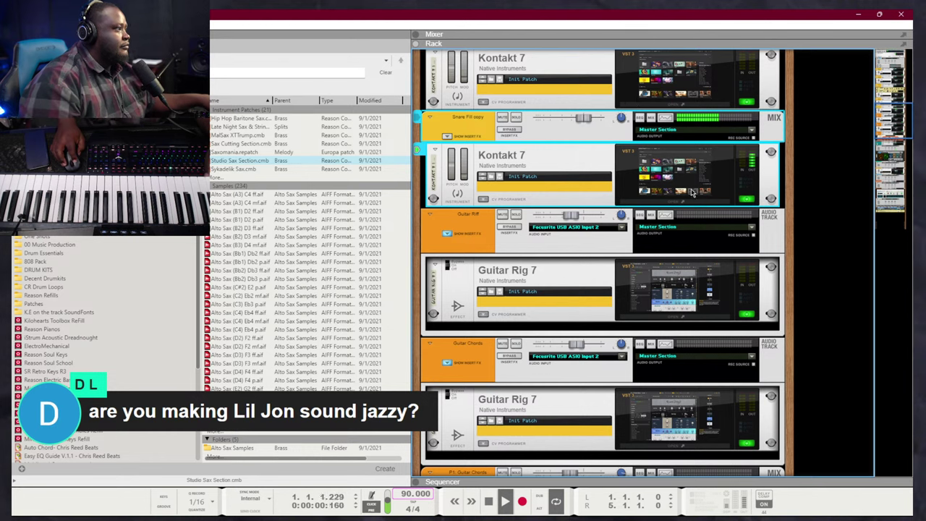
left_click(691, 191)
left_click(691, 194)
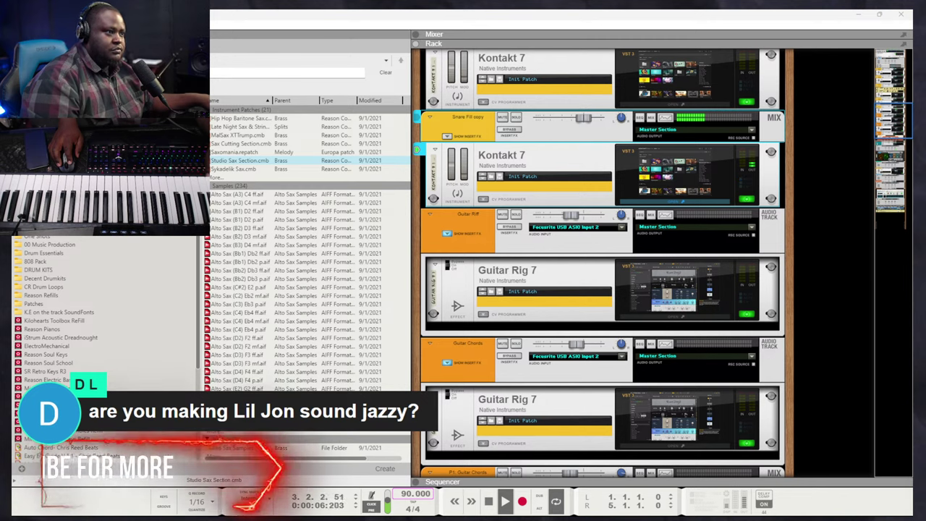
key("F7")
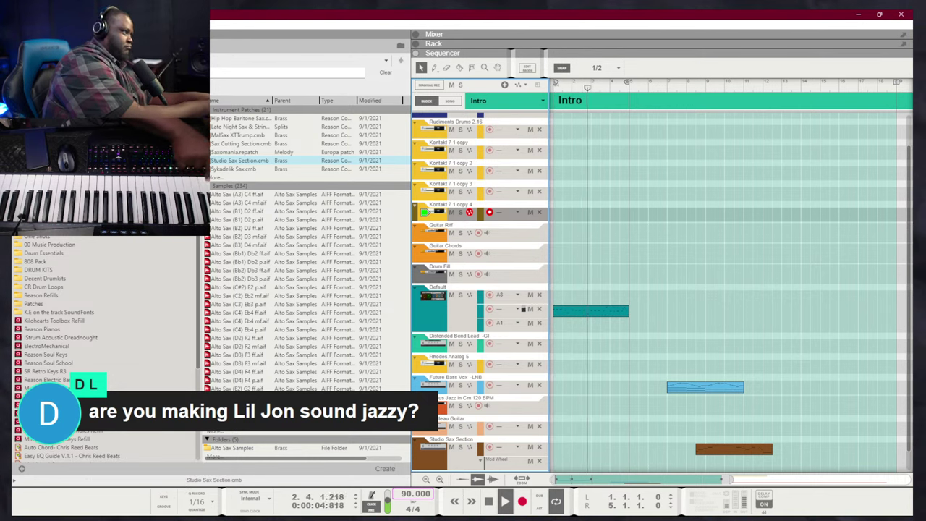
Record a four-bar part on the Kontakt 7 1 copy 4 track and play it back with the Default clip
key("KP_Multiply")
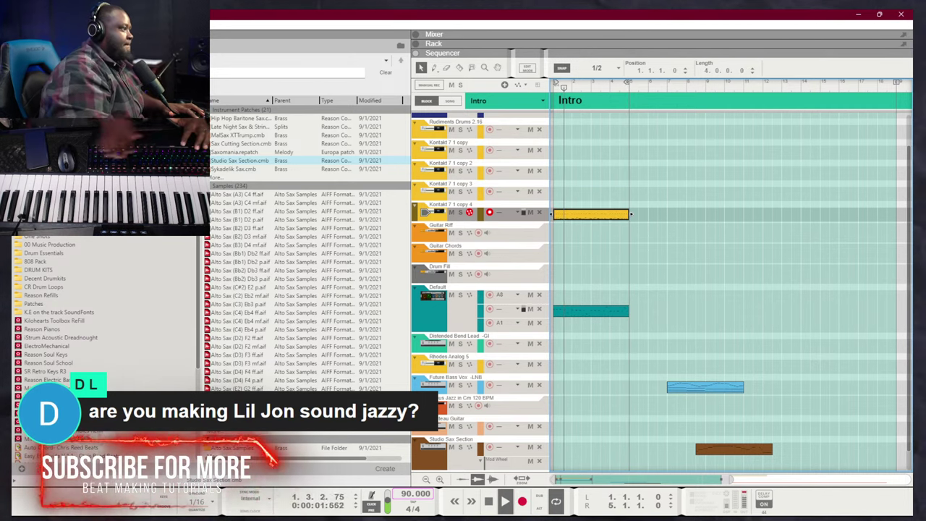
left_click(579, 311)
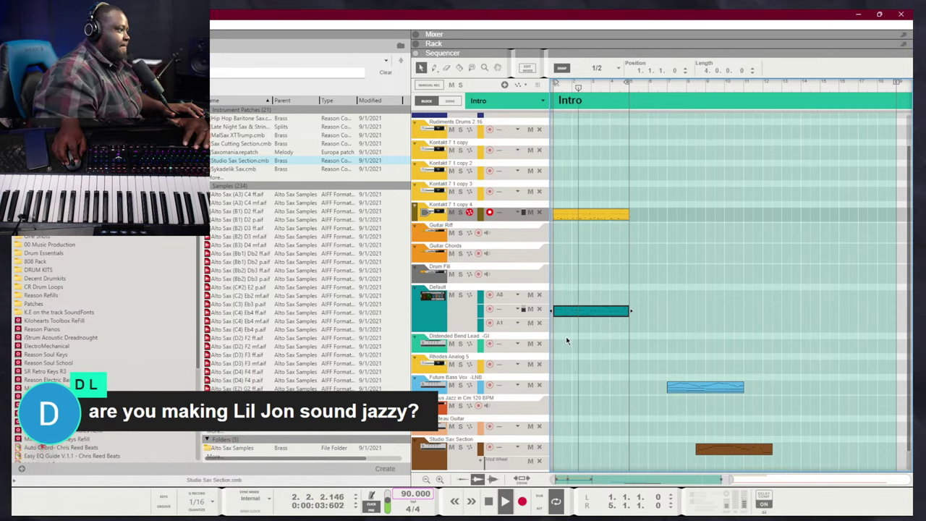
key("space")
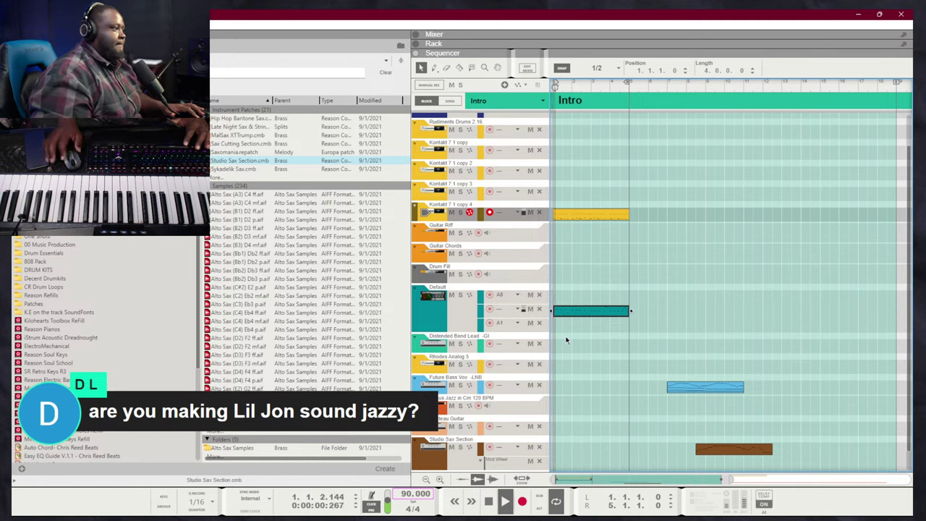
Examine the notes of the Default clip in the note editor during playback, and return to the arrangement
double_click(569, 316)
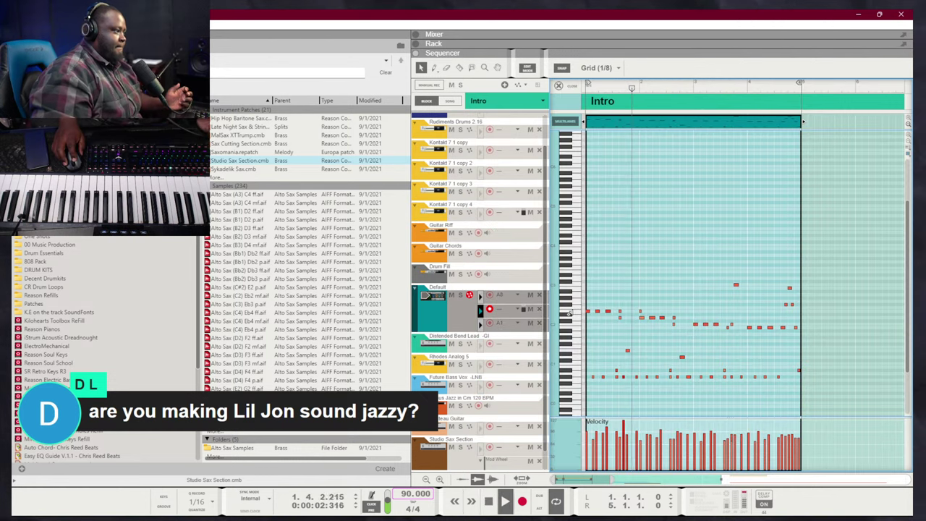
key("h")
key("h")
key("h")
key("h")
key("h")
key("h")
key("h")
key("h")
key("h")
key("h")
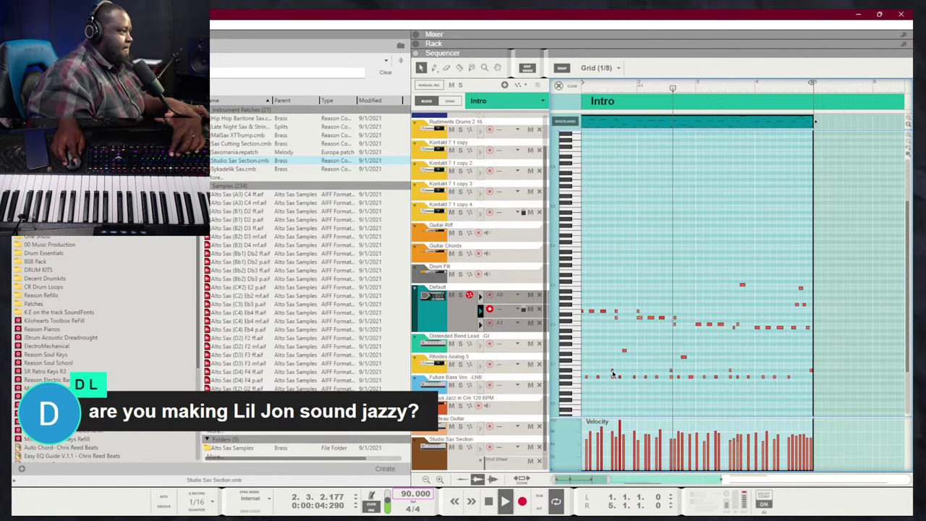
key("Escape")
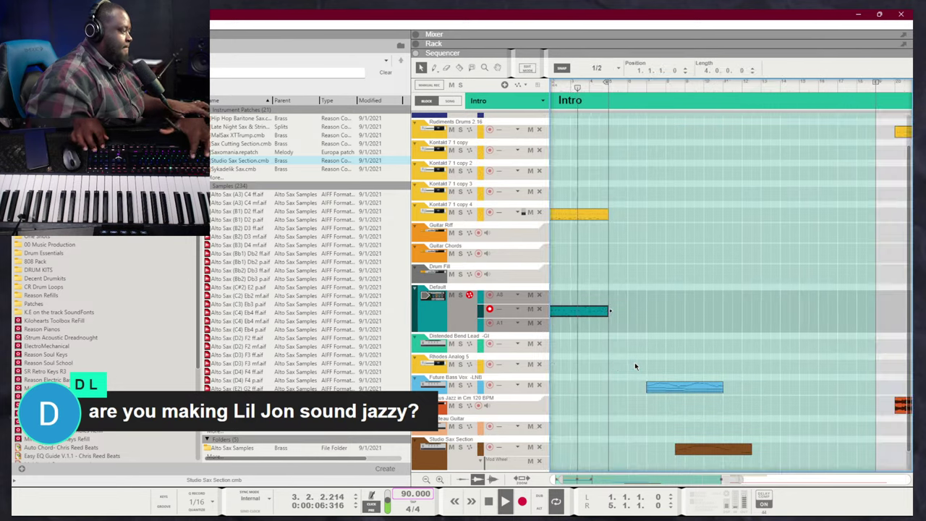
key("1")
left_click(625, 214)
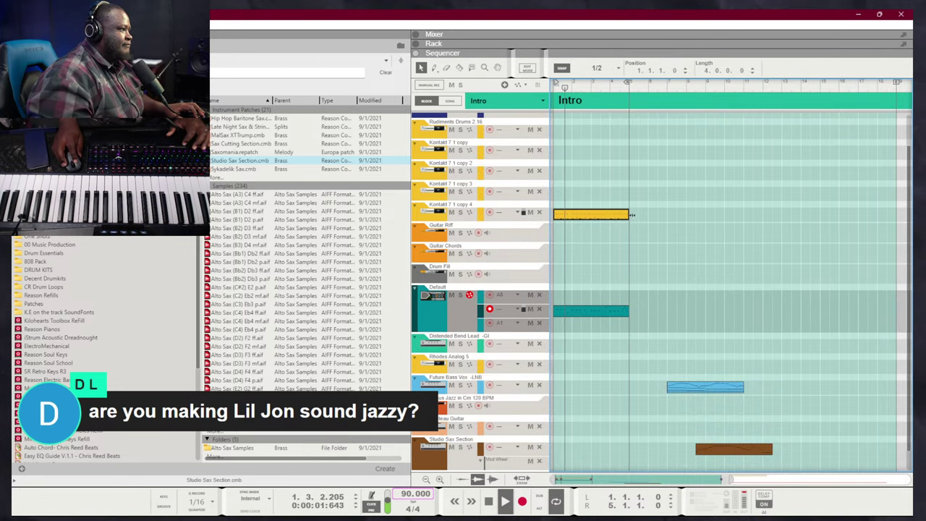
key("ctrl+d")
key("space")
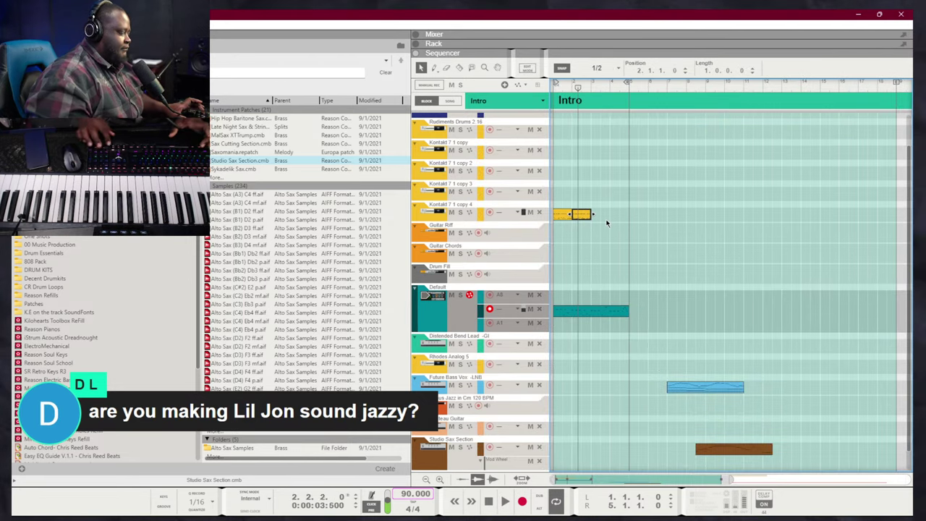
key("ctrl+z")
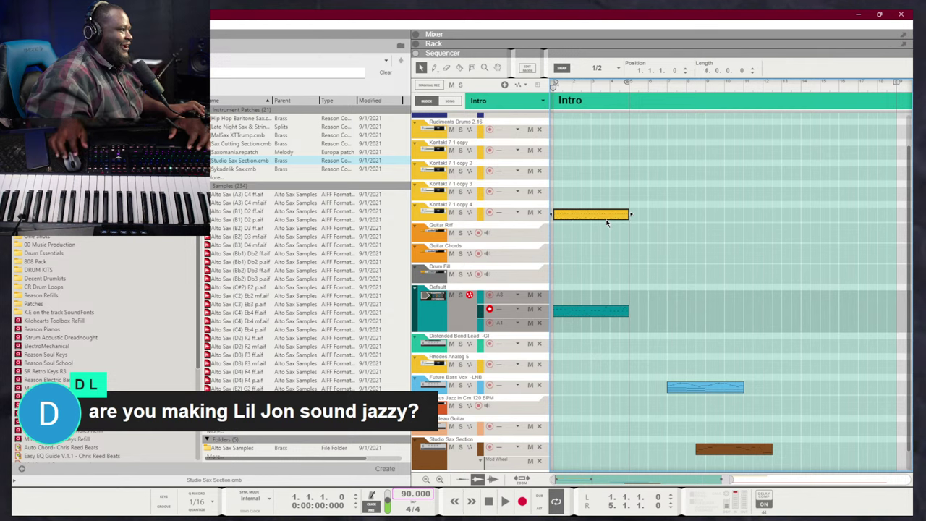
Shorten the Kontakt 7 1 copy 4 clip to one bar and duplicate it three times to fill bars 1 to 4
left_click_drag(632, 215, 565, 240)
key("space")
key("ctrl+d")
key("ctrl+d")
key("ctrl+d")
left_click(649, 243)
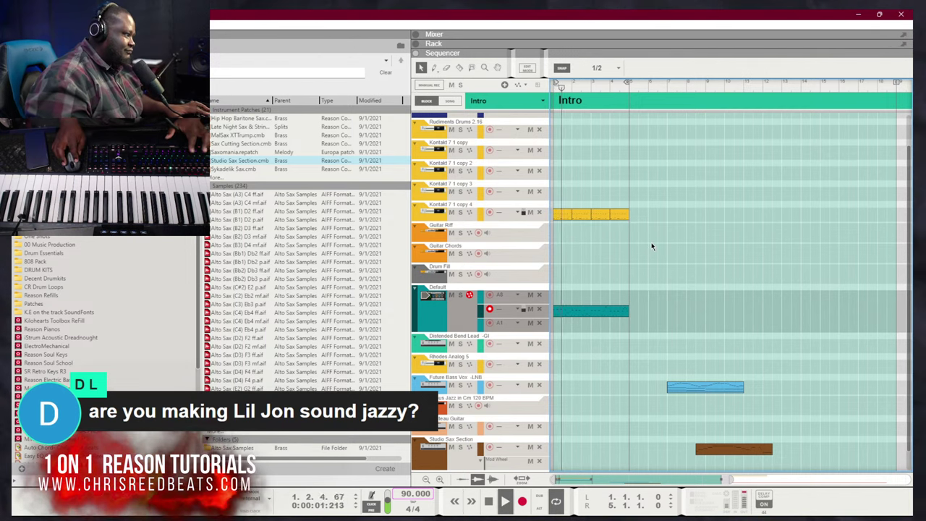
Record four-bar parts on the Rhodes Analog 5 and Distended Bend Lead tracks, starting from bar 1
scroll(661, 269, "down", 1)
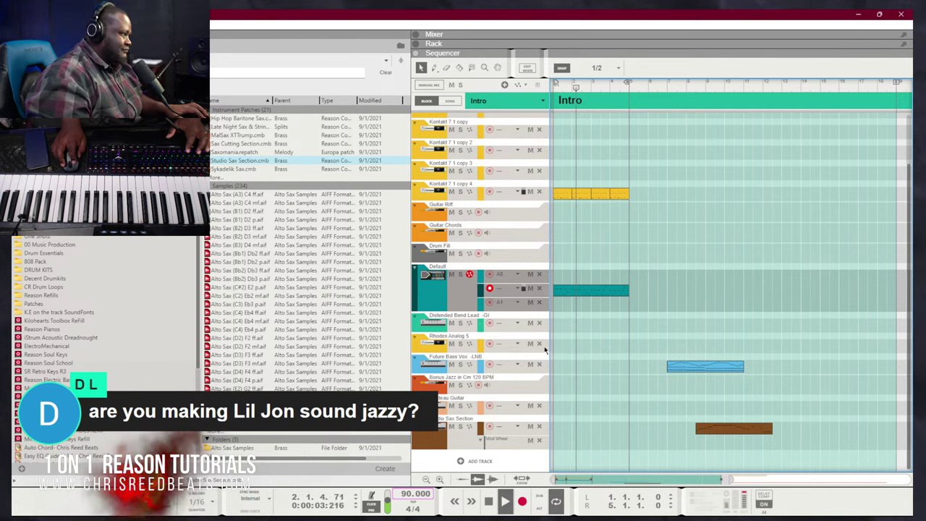
left_click(477, 340)
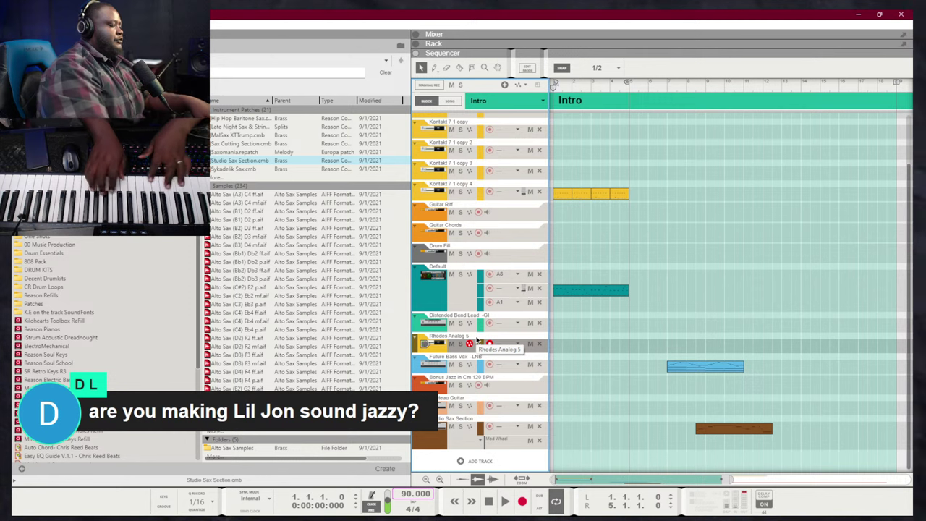
key("ctrl+Return")
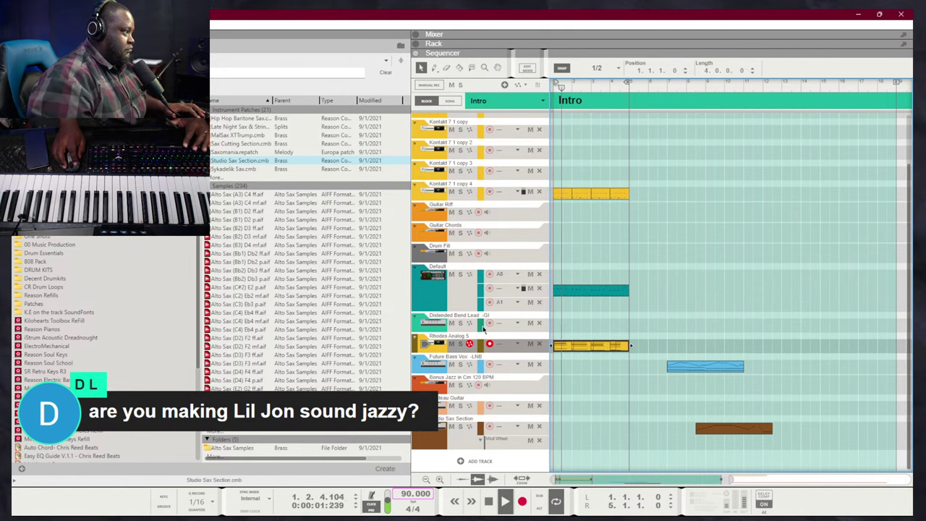
left_click(489, 326)
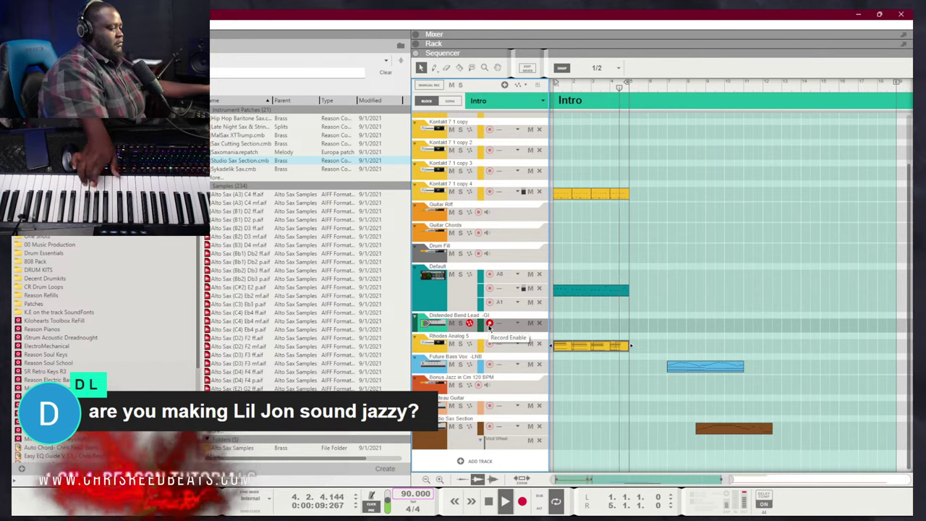
key("ctrl+Return")
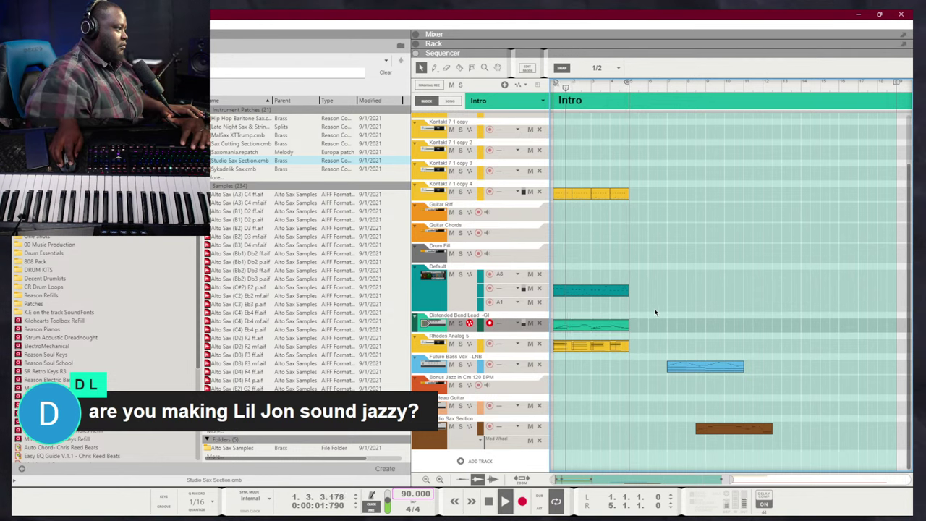
Inspect the devices inside the Distended Bend Lead Combinator in the rack, hide them again and return to the sequencer
key("F6")
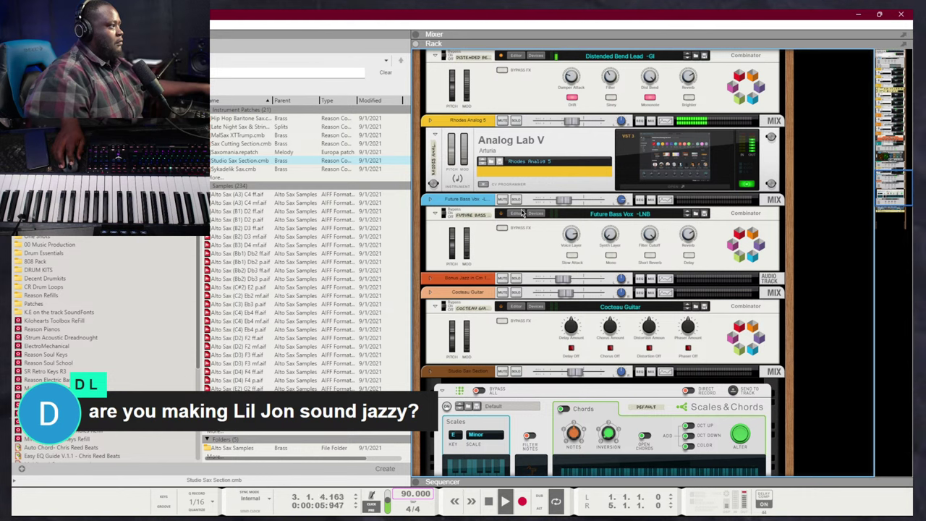
left_click(536, 56)
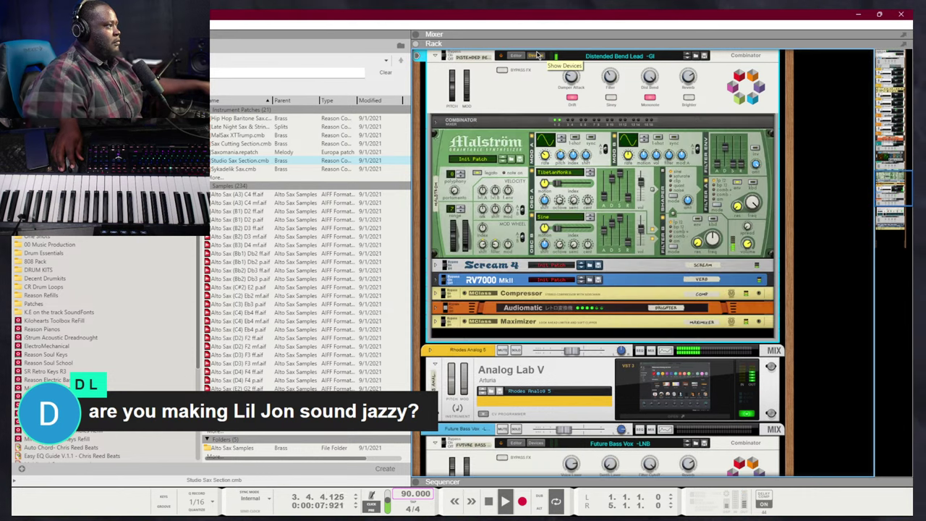
left_click(536, 56)
left_click(536, 56)
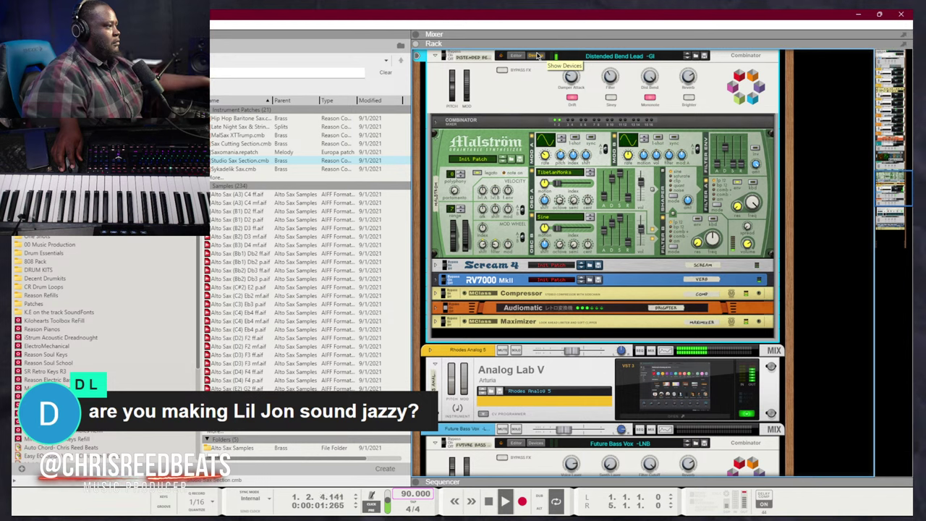
left_click(536, 56)
key("F7")
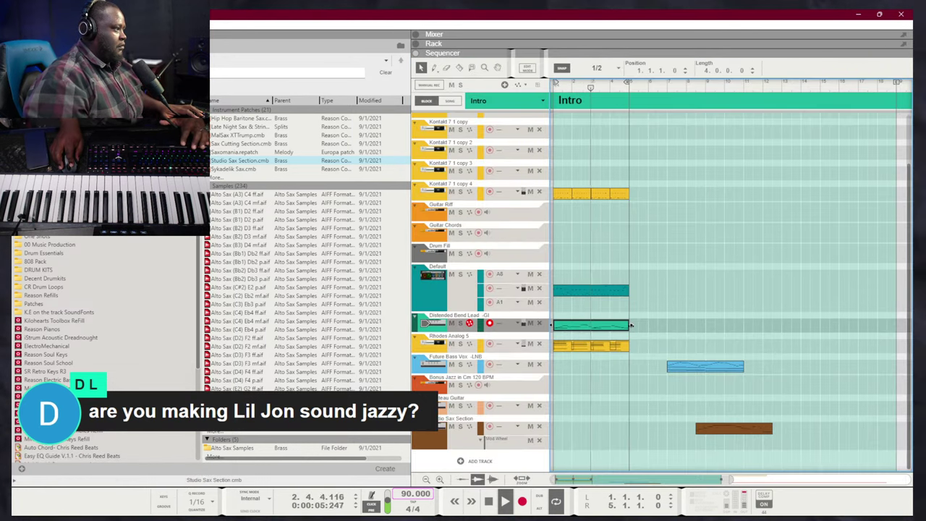
Shorten the Distended Bend Lead clip to two bars and record a new two-bar part from bar 3
left_click_drag(594, 327, 586, 328)
key("space")
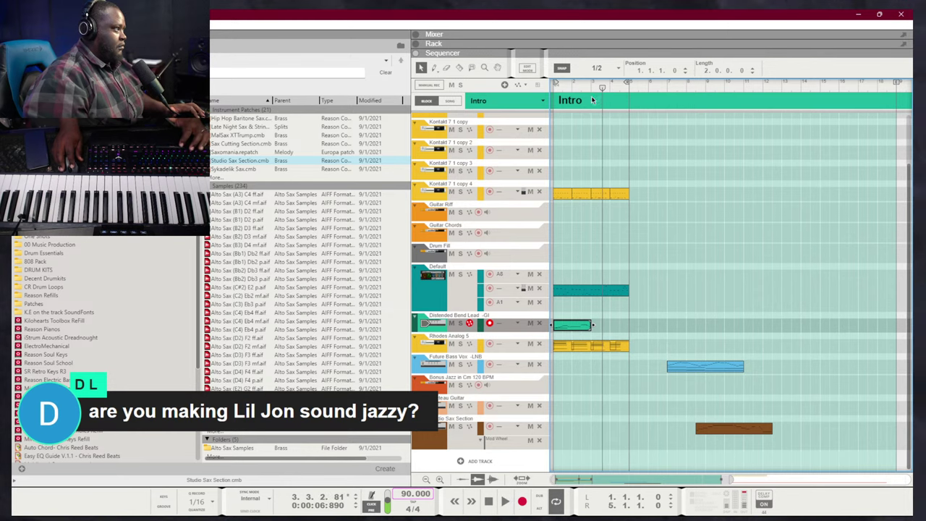
key("ctrl+Return")
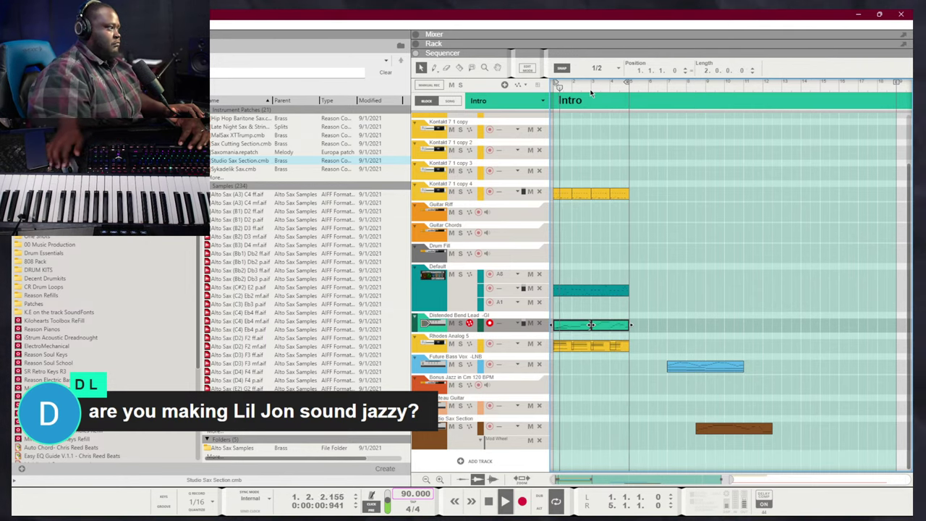
left_click(660, 313)
Check the rack devices and the Distended Bend Lead notes around bar 4 in the note editor, and return to the arrangement
key("F6")
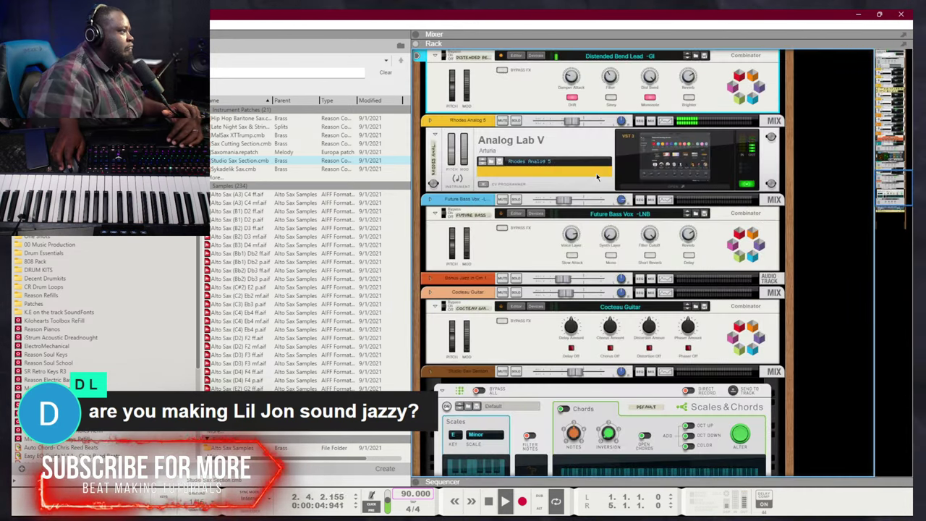
scroll(596, 173, "up", 2)
key("F7")
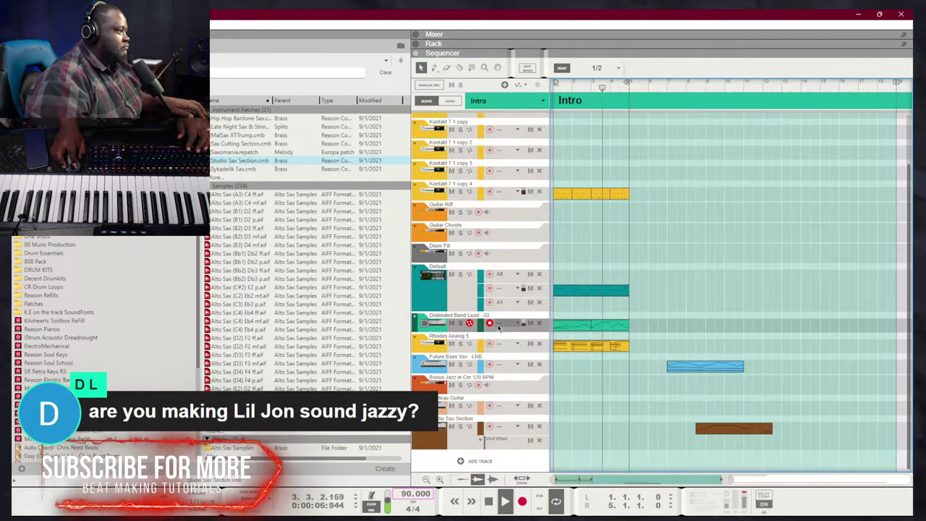
key("ctrl+e")
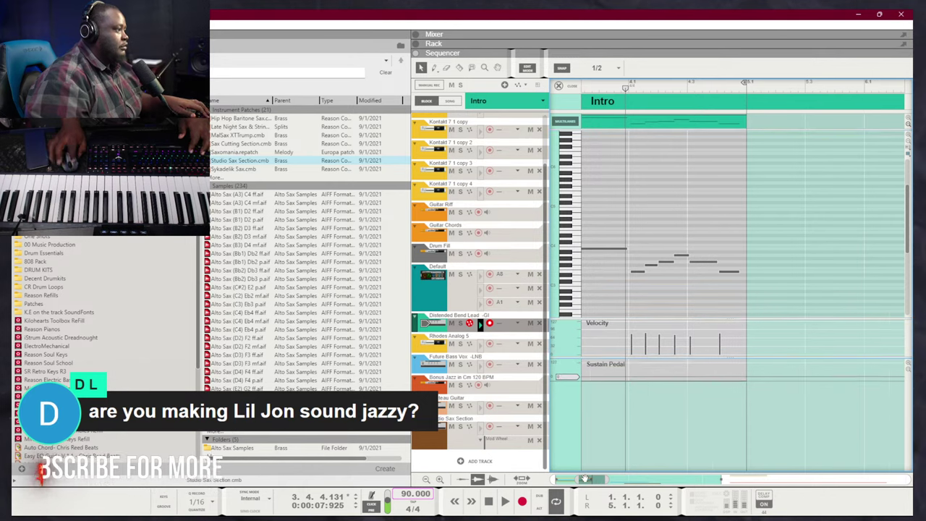
left_click_drag(607, 479, 585, 478)
key("KP_0")
key("space")
key("ctrl+e")
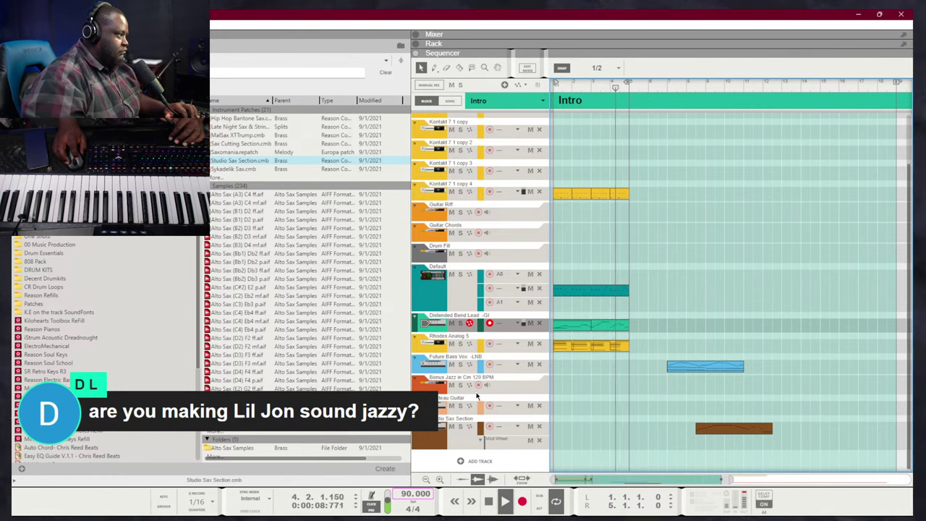
Record-enable the Studio Sax Section track, record a four-bar take from bar 1 and delete that take
left_click(489, 426)
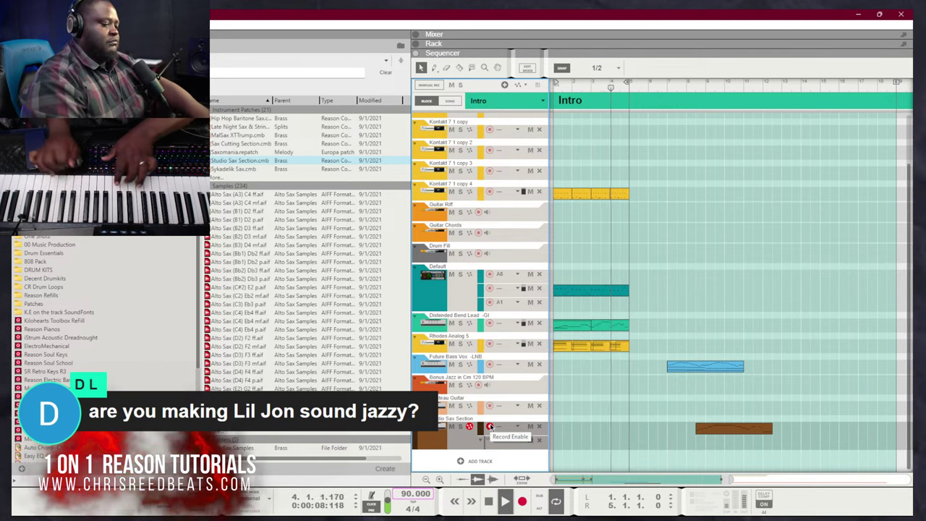
key("ctrl+Return")
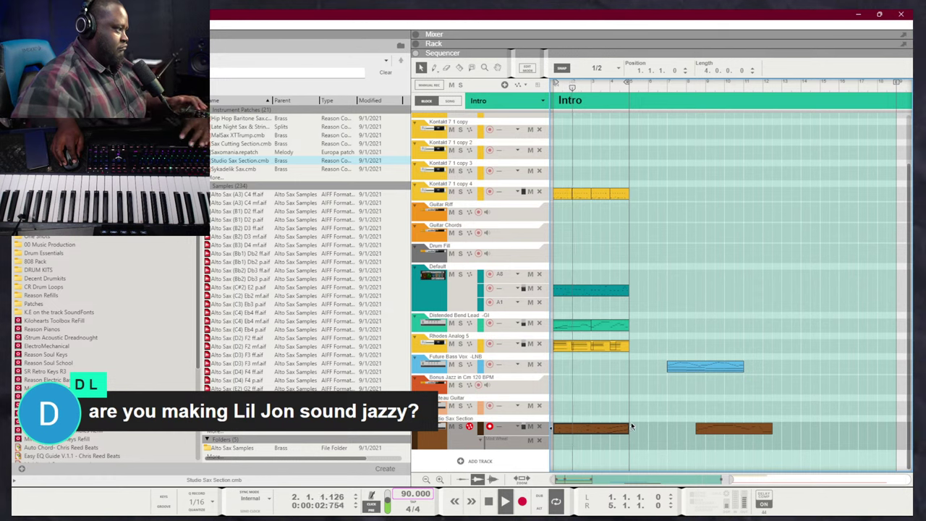
key("Delete")
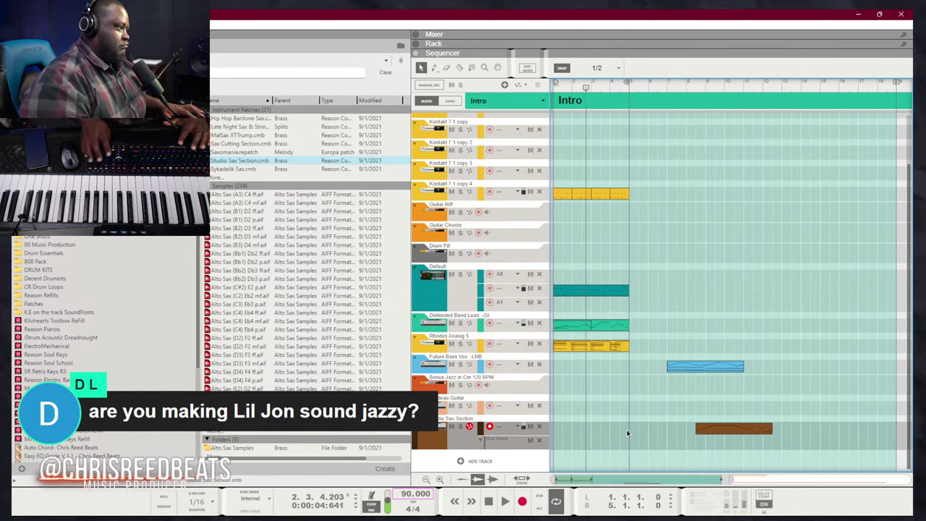
key("space")
key("ctrl+Return")
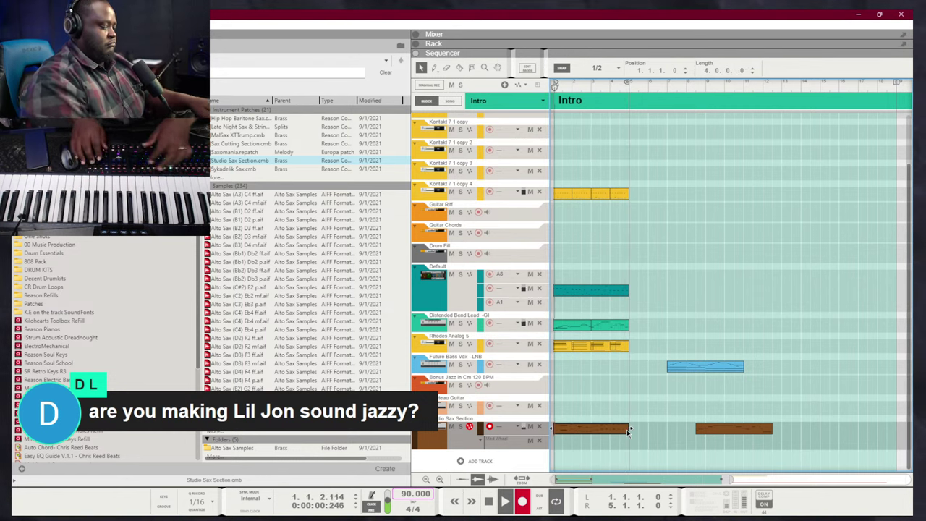
key("ctrl+z")
key("space")
Record a four-bar sax part from bar 1 on the Studio Sax Section track
key("ctrl+Return")
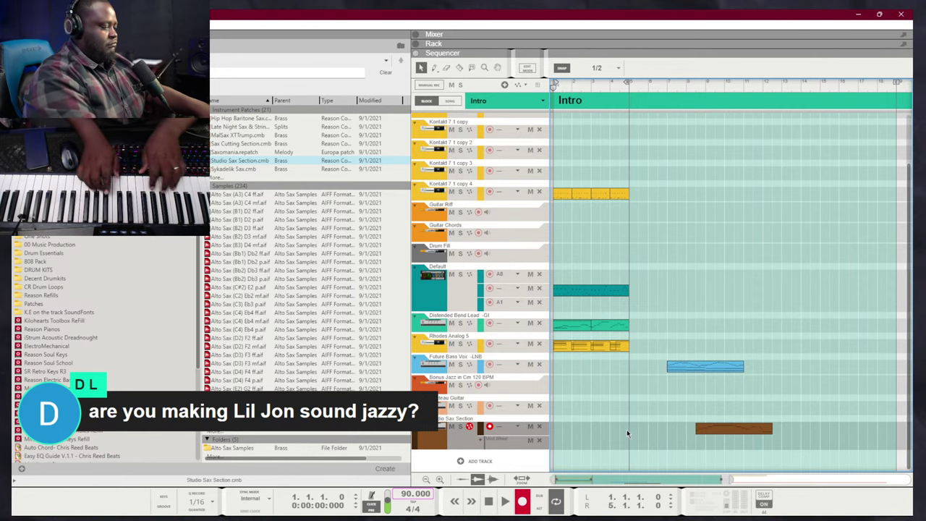
key("ctrl+Return")
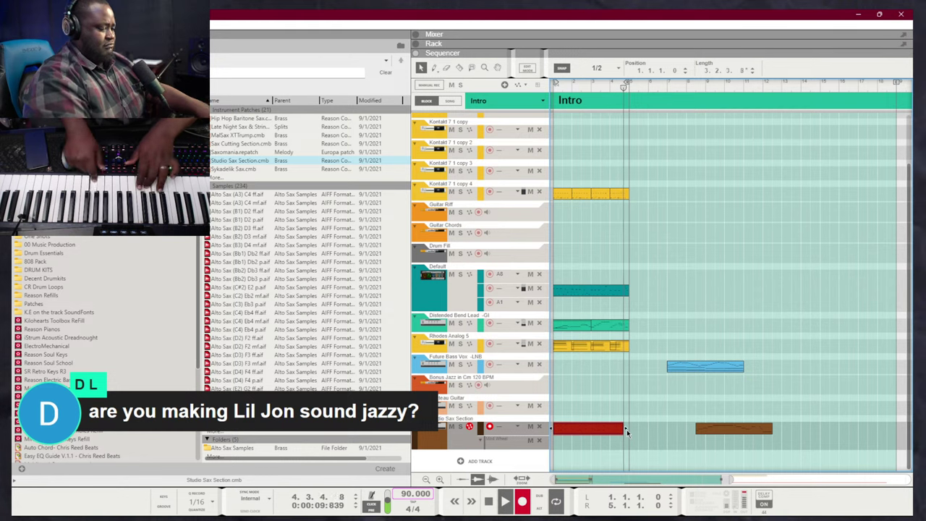
key("ctrl+Return")
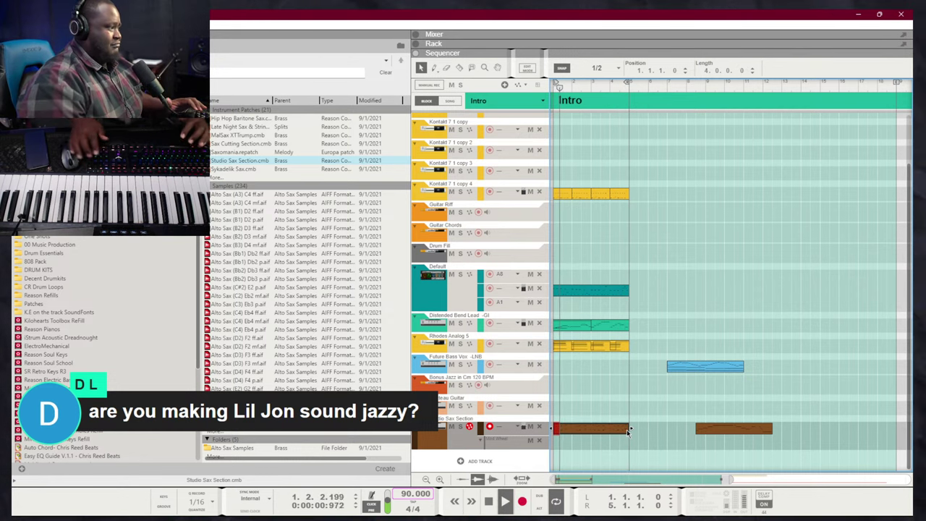
Delete the parked clips after bar 7 on the Future Bass Vox and Studio Sax Section tracks, and select the new sax clip
left_click_drag(778, 450, 665, 360)
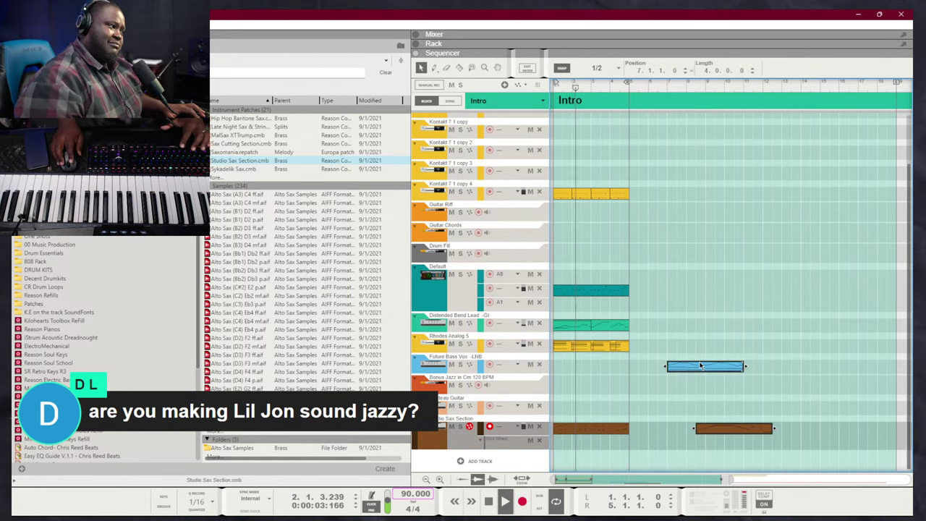
key("Delete")
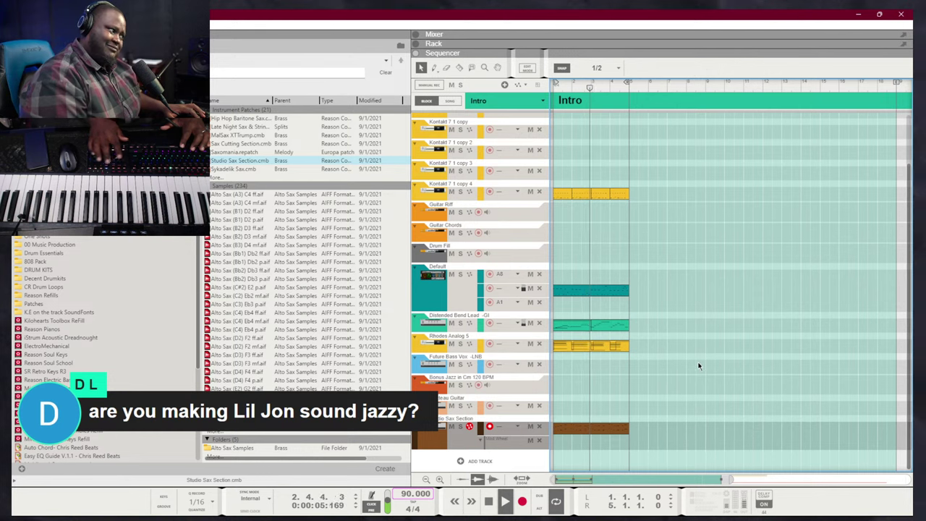
left_click_drag(698, 368, 562, 426)
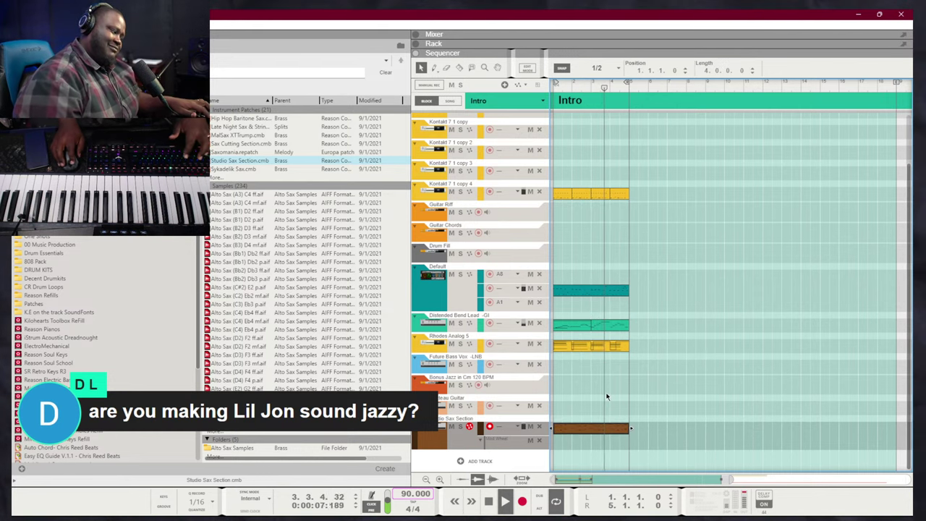
Cut the Studio Sax Section clip with the Razor so that a two-bar piece starts at bar 2, and restart playback
key("r")
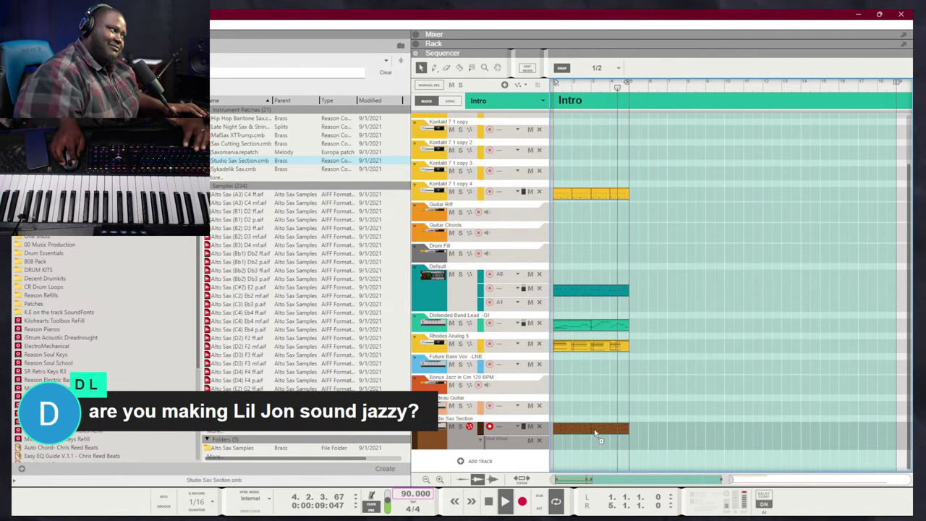
left_click_drag(600, 428, 581, 430)
key("q")
key("space")
key("space")
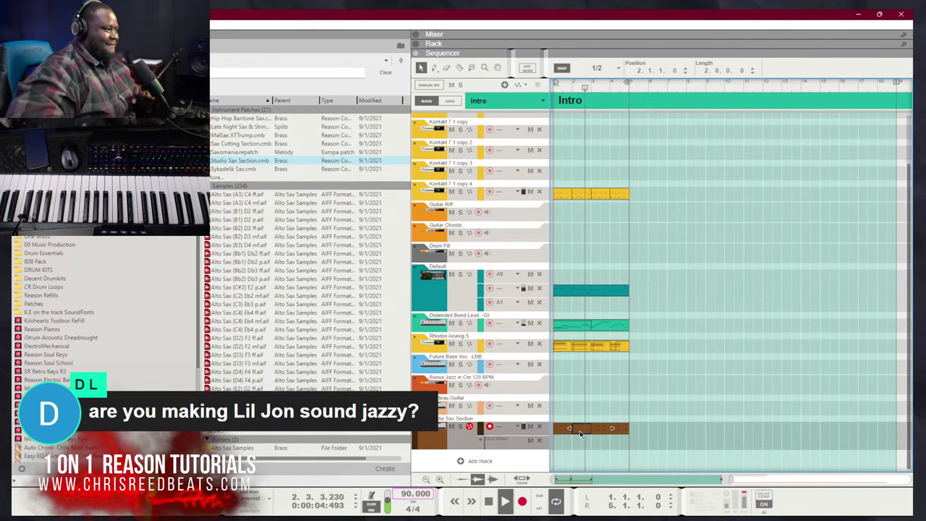
left_click(598, 397)
Record a part on the Kontakt 7 1 copy 3 track, cut it to two bars from bar 1 and repeat it at bar 3
scroll(596, 394, "up", 3)
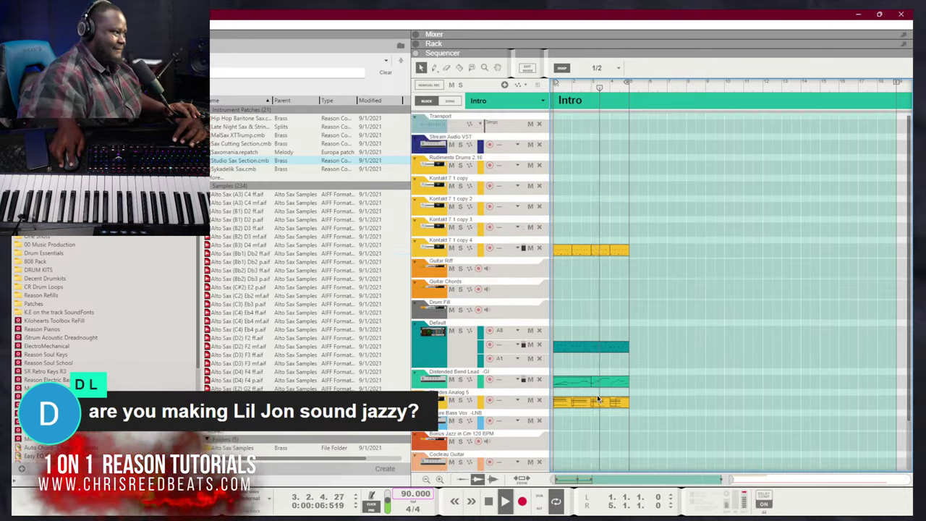
scroll(597, 394, "down", 3)
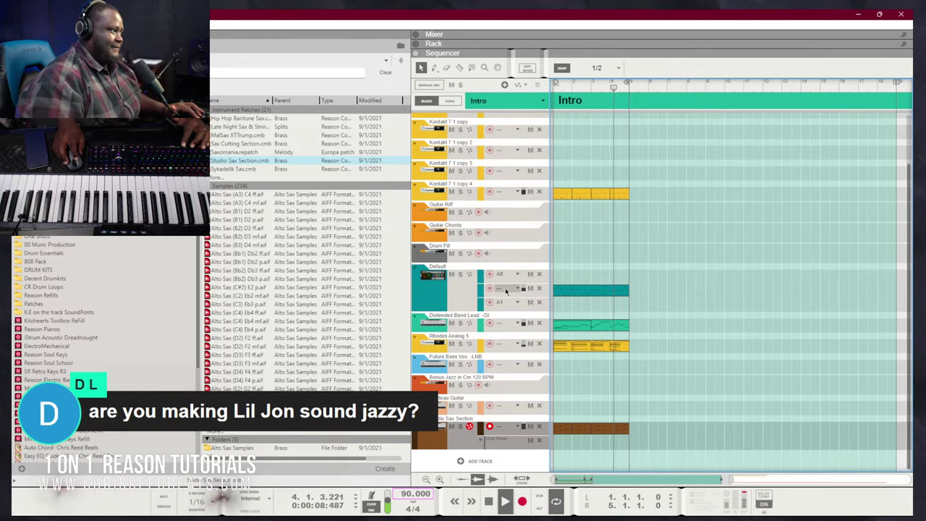
scroll(500, 287, "up", 2)
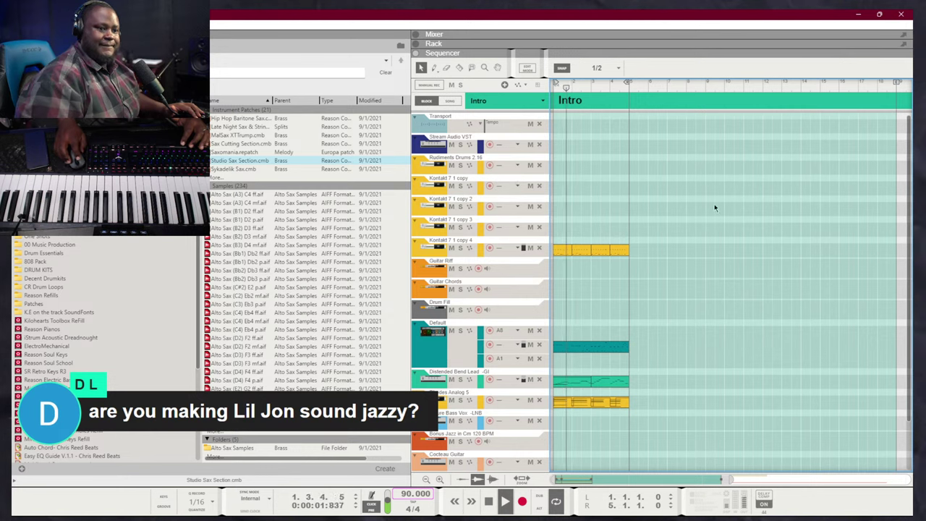
scroll(555, 296, "down", 2)
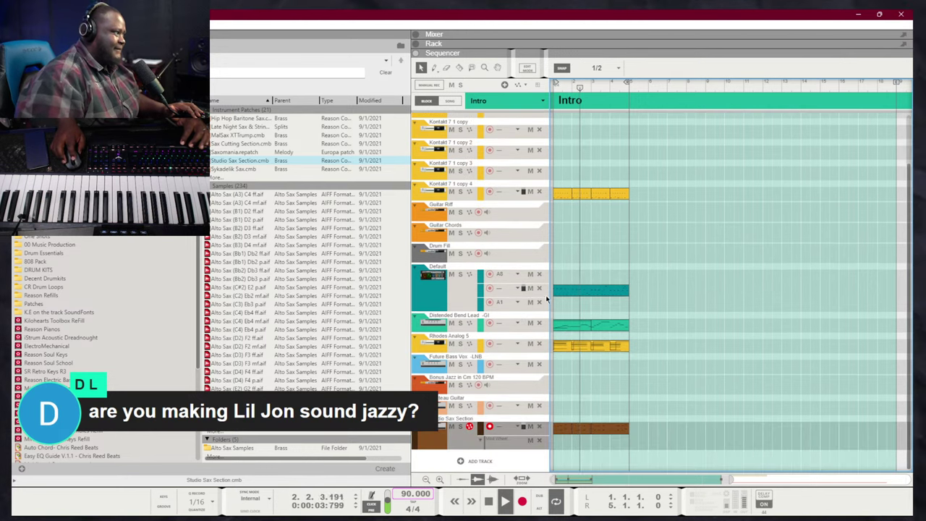
left_click(490, 171)
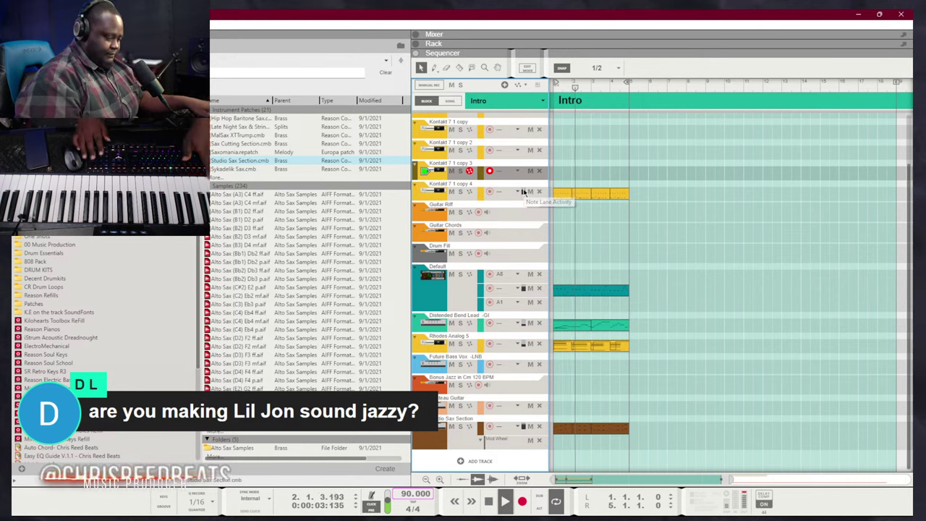
key("KP_Multiply")
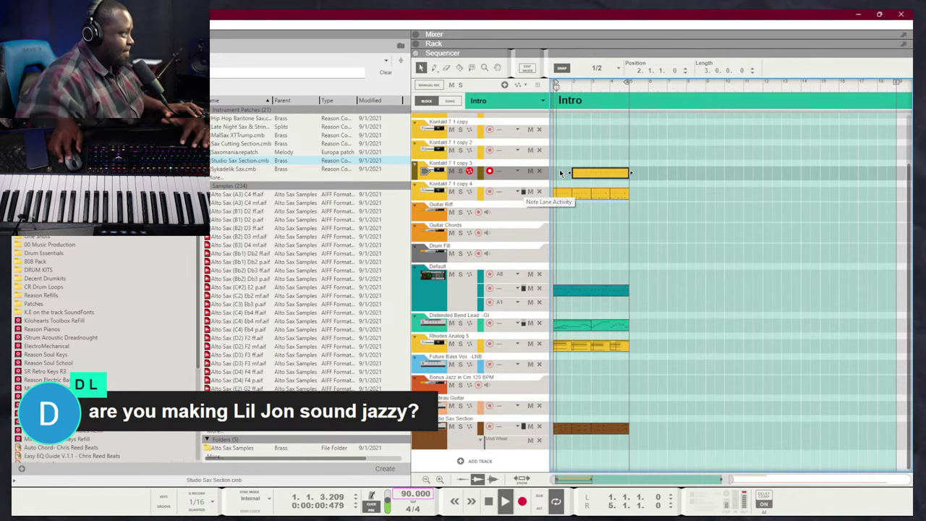
left_click_drag(571, 173, 592, 172)
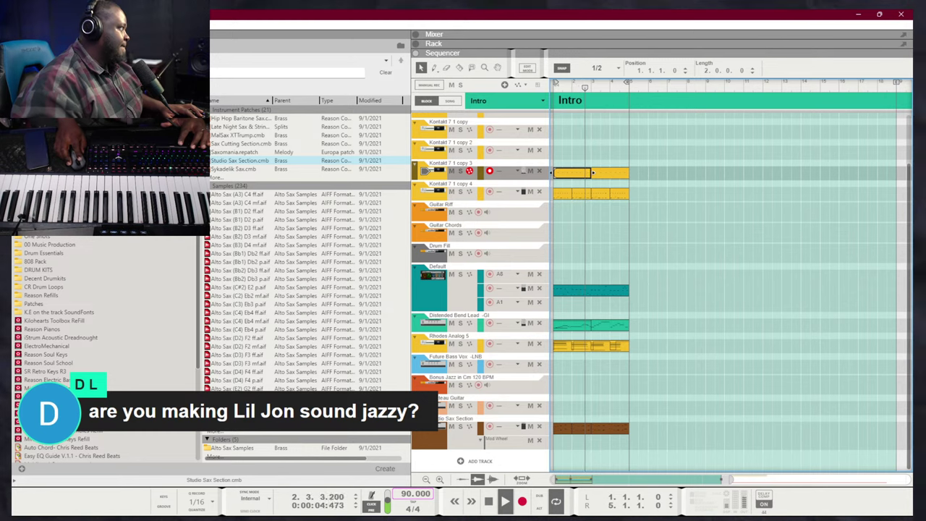
key("space")
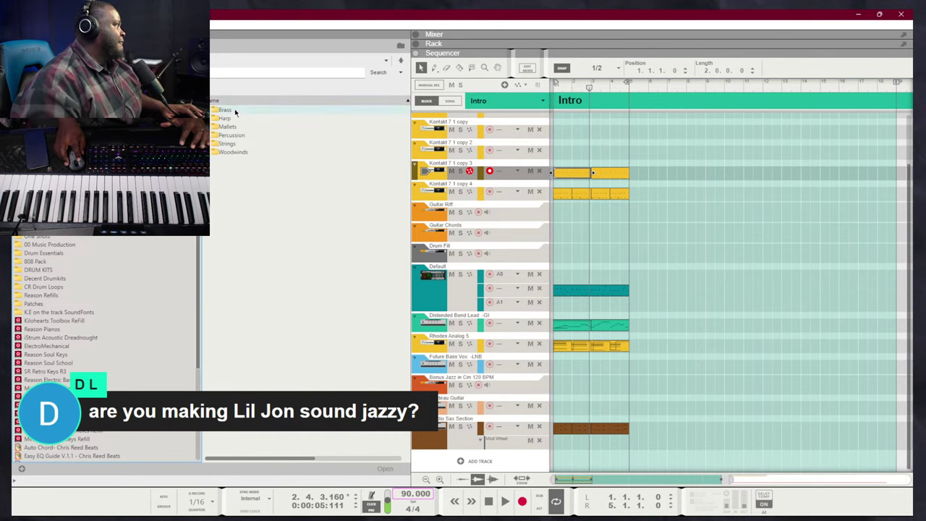
Create a track with the Trumpet Section patch TRPS SfzC.sxt and record a part on it across the four-bar loop
double_click(234, 112)
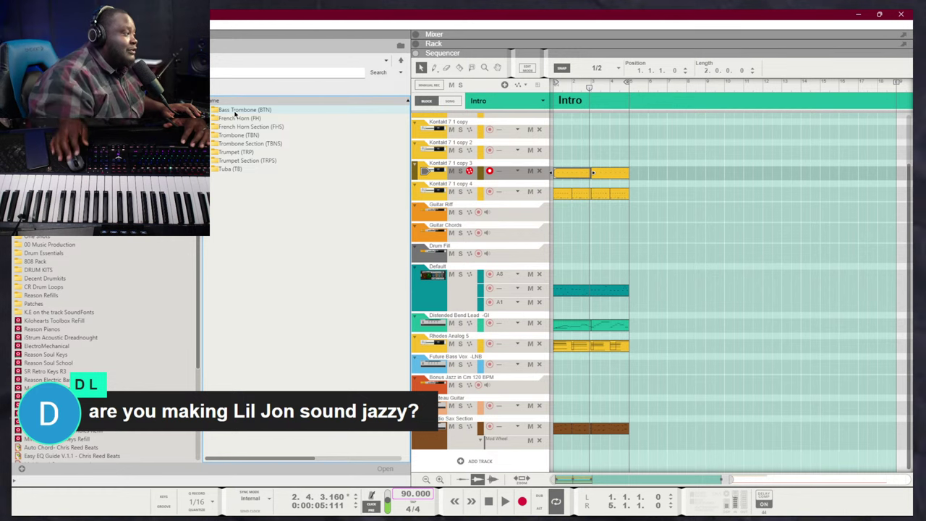
double_click(243, 160)
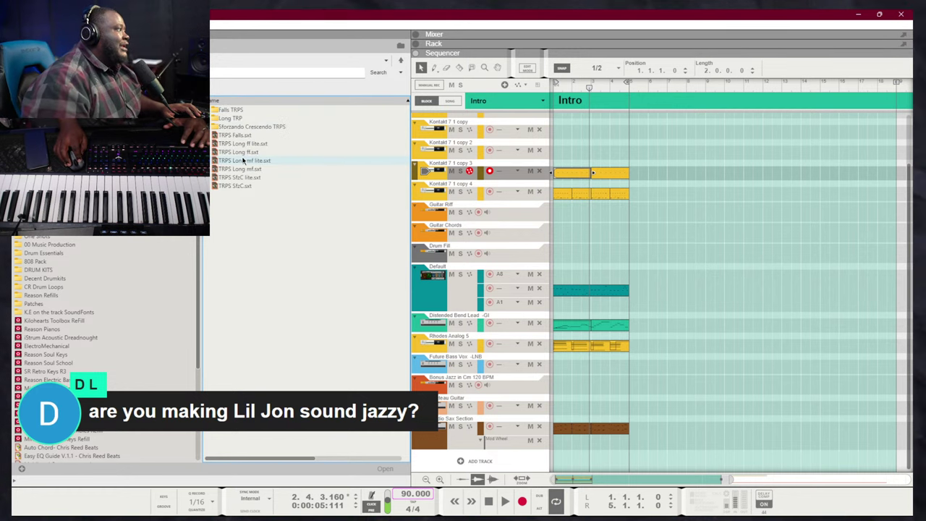
double_click(235, 185)
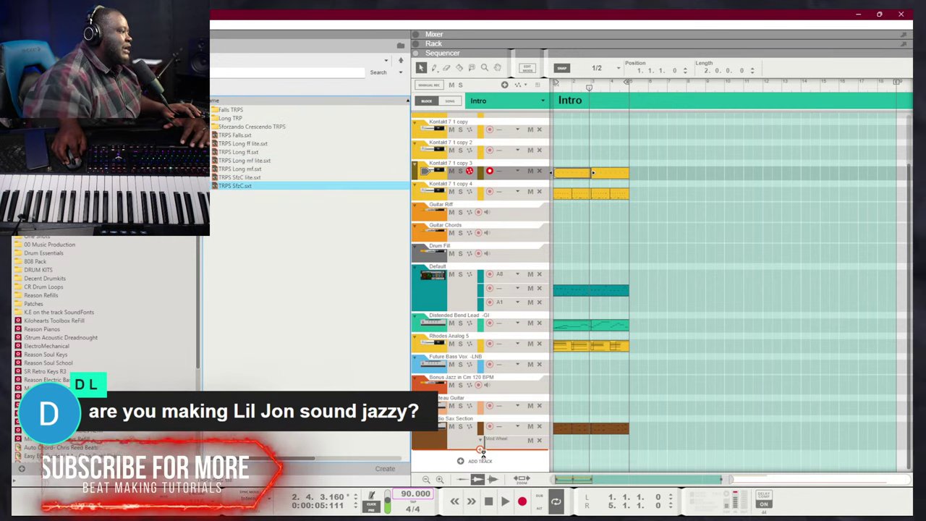
scroll(683, 432, "down", 1)
left_click_drag(683, 426, 600, 442)
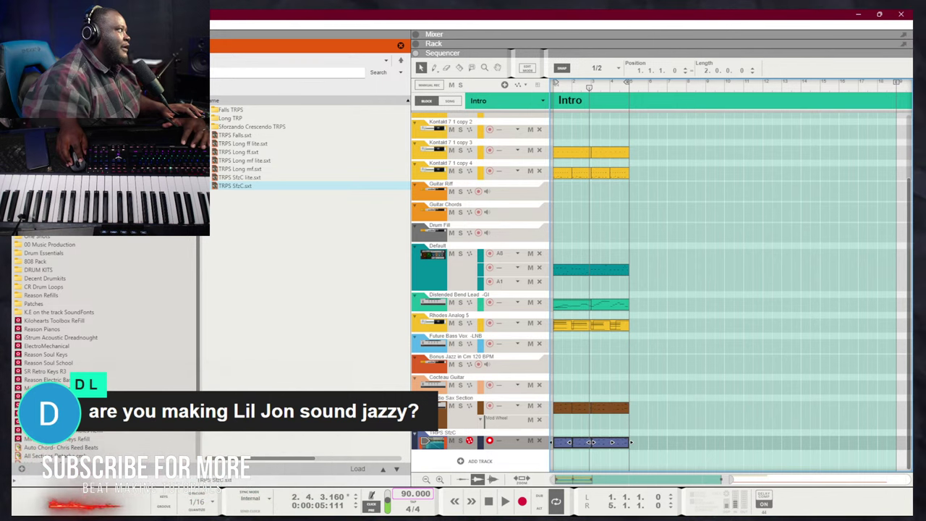
Create a track below TRPS SfzC with the NN-XT brass patch Tpt+TbnSec.sxt
key("BackSpace")
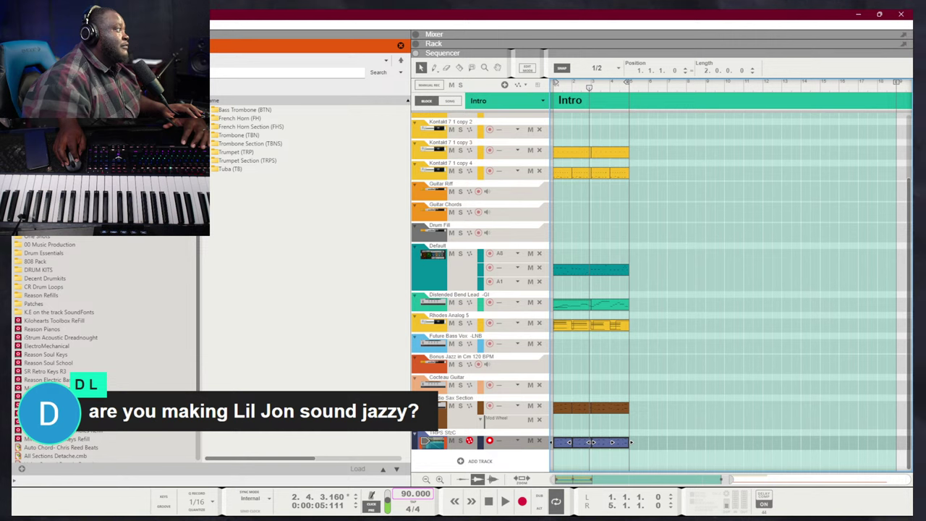
left_click(109, 206)
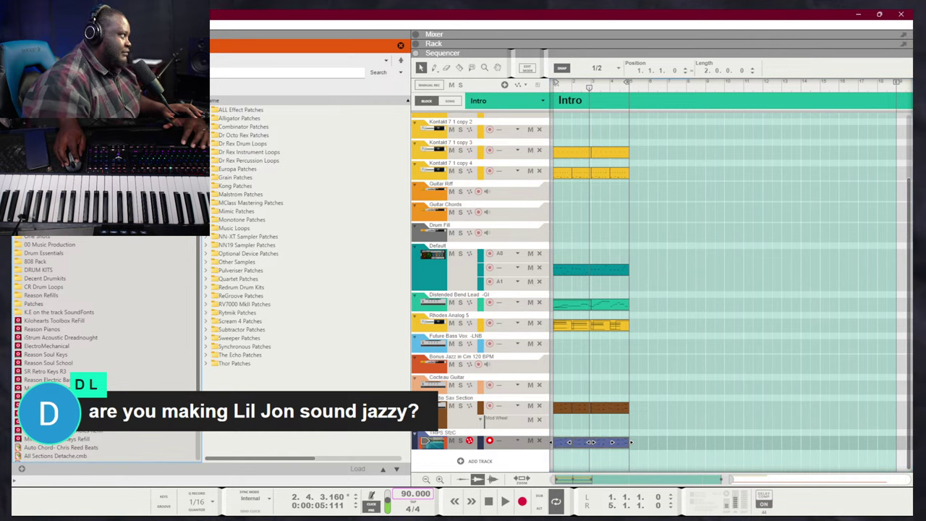
double_click(224, 238)
double_click(213, 119)
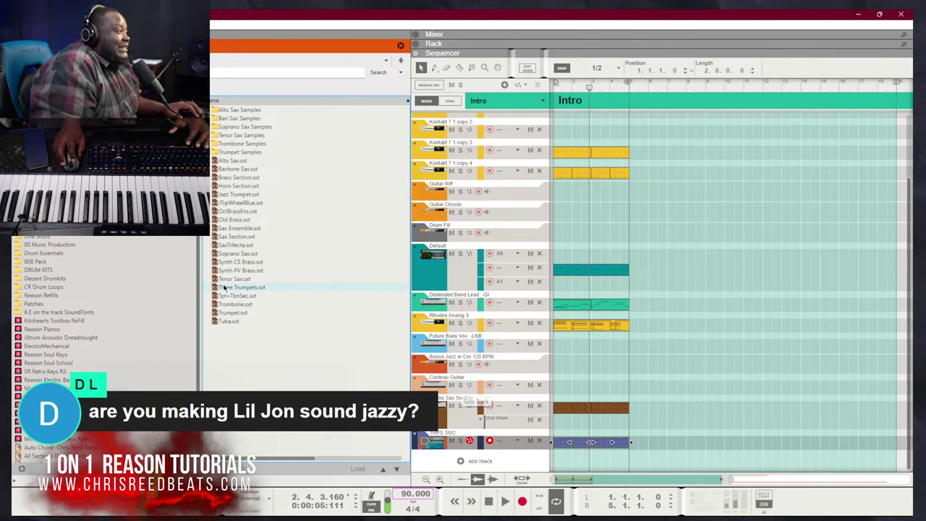
left_click_drag(233, 296, 499, 471)
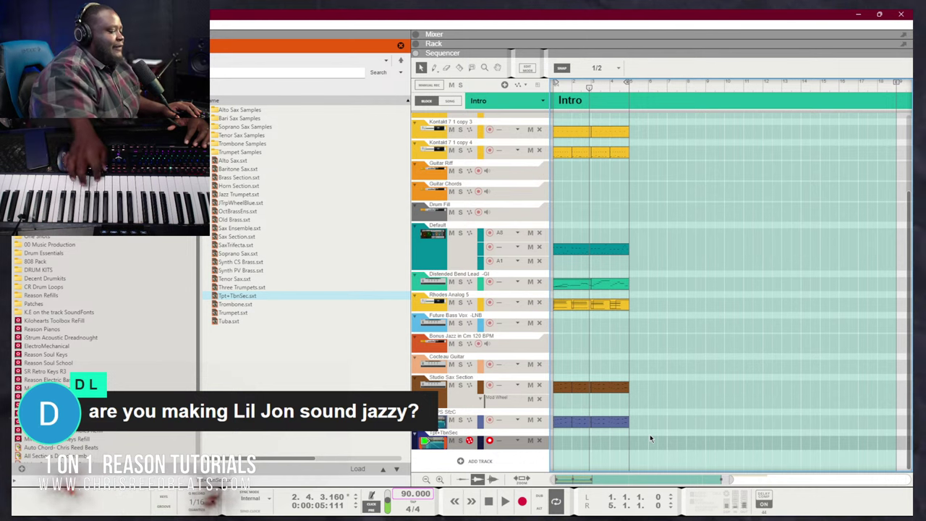
Lower the Tpt+TbnSec channel's level to -8.78 dB and return to the arrangement
key("F5")
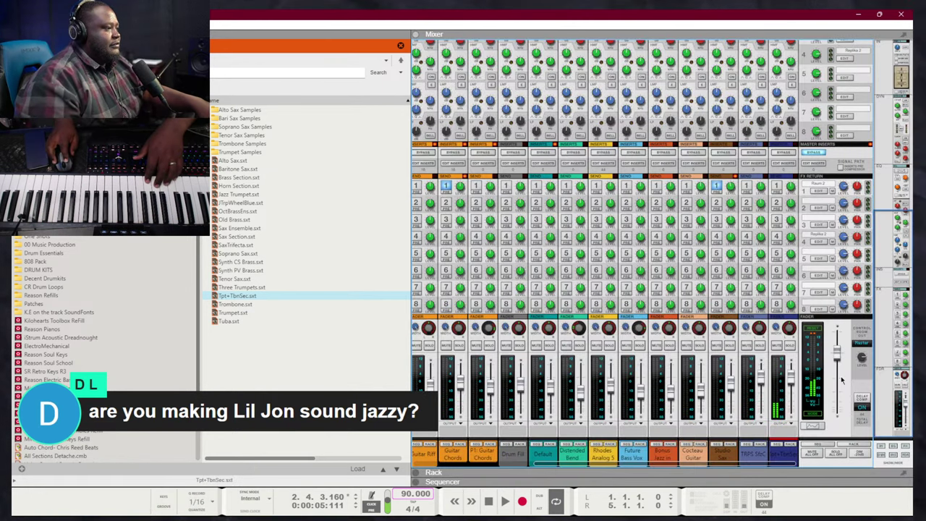
left_click_drag(791, 379, 789, 391)
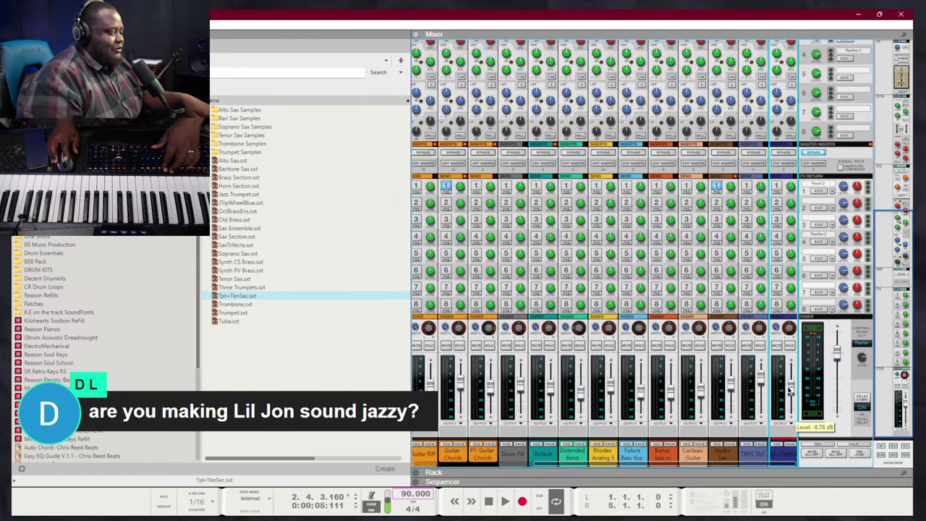
key("F7")
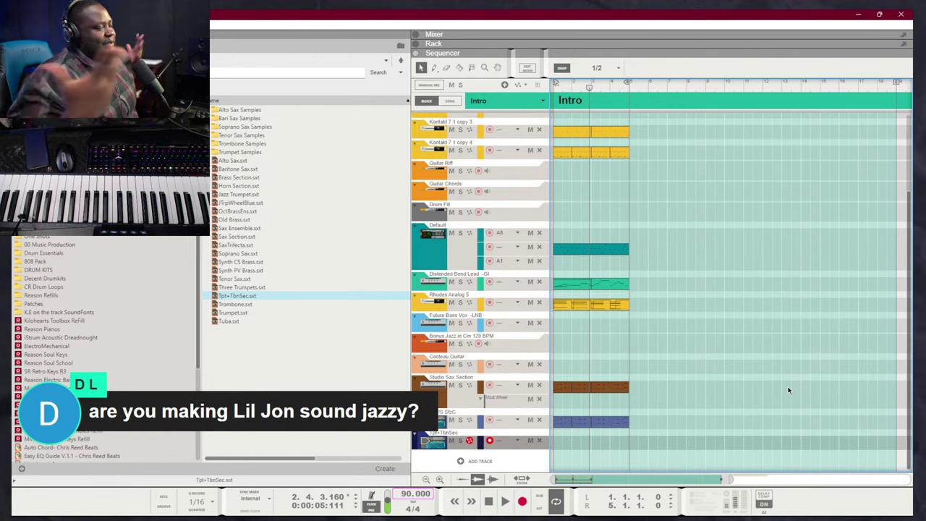
Play the loop from bar 1 and record a four-bar brass part on the Tpt+TbnSec track
key("KP_0")
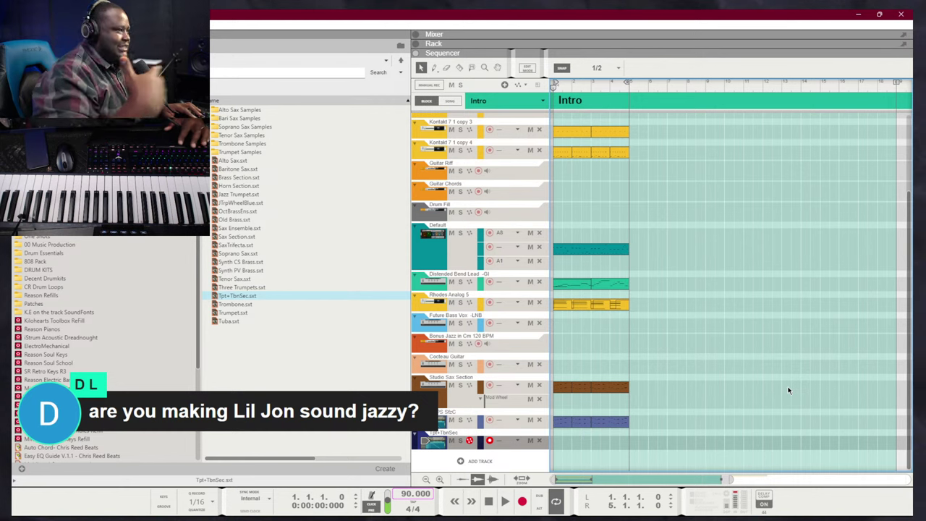
key("space")
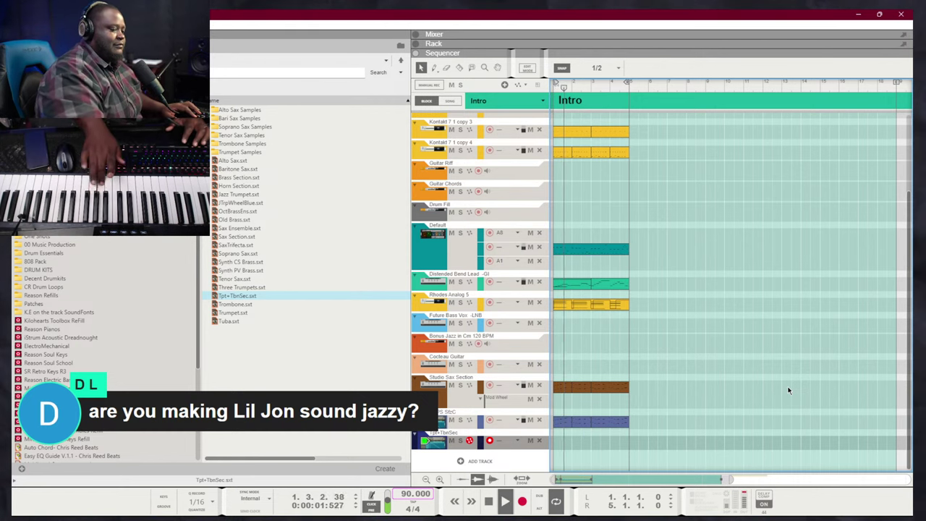
left_click_drag(687, 426, 560, 441)
Lower the TRPS SfzC channel's level to -6.41 dB, check the other horn levels and return to the arrangement
key("F5")
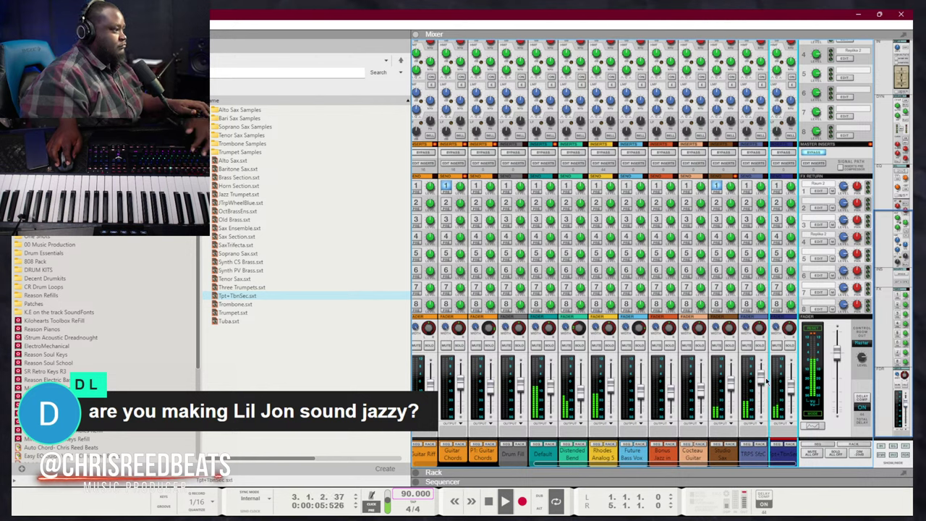
left_click(757, 378)
left_click_drag(760, 379, 760, 388)
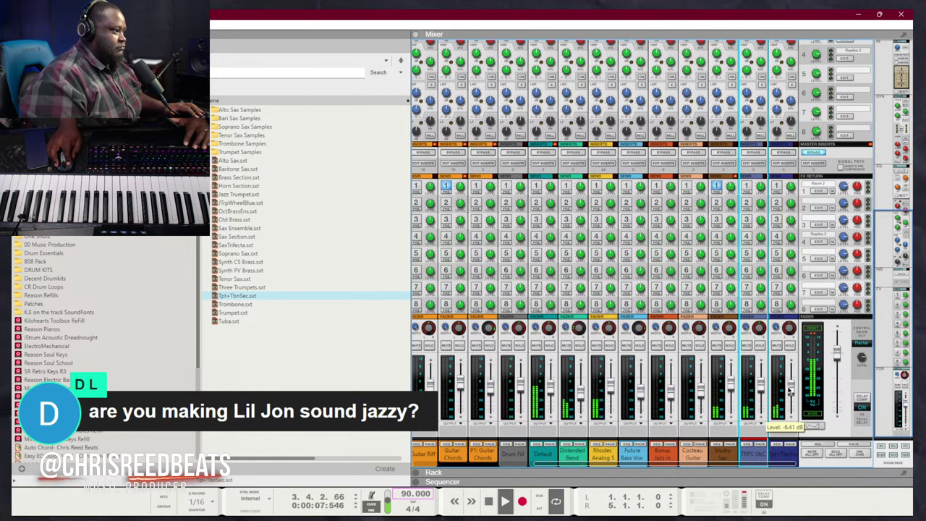
left_click(792, 390)
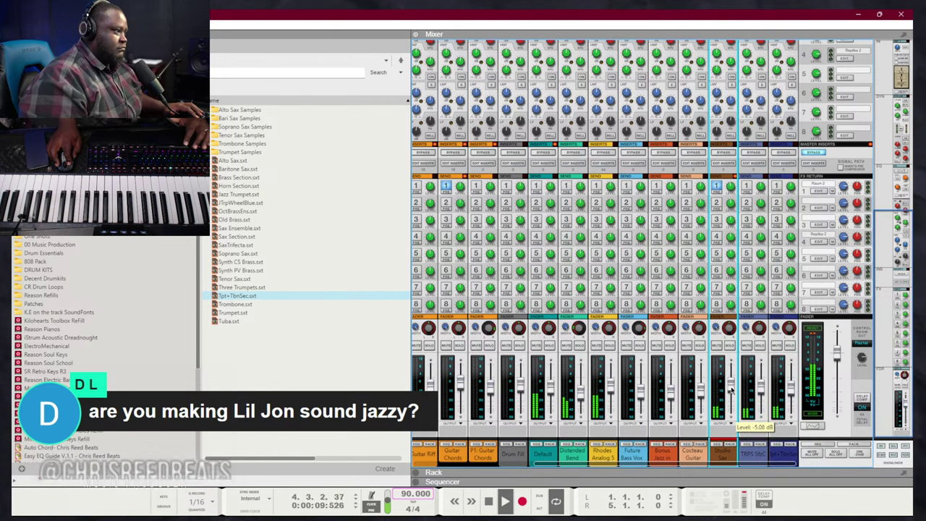
key("F7")
Add a Radical Piano instrument track below the Tpt+TbnSec track
right_click(534, 465)
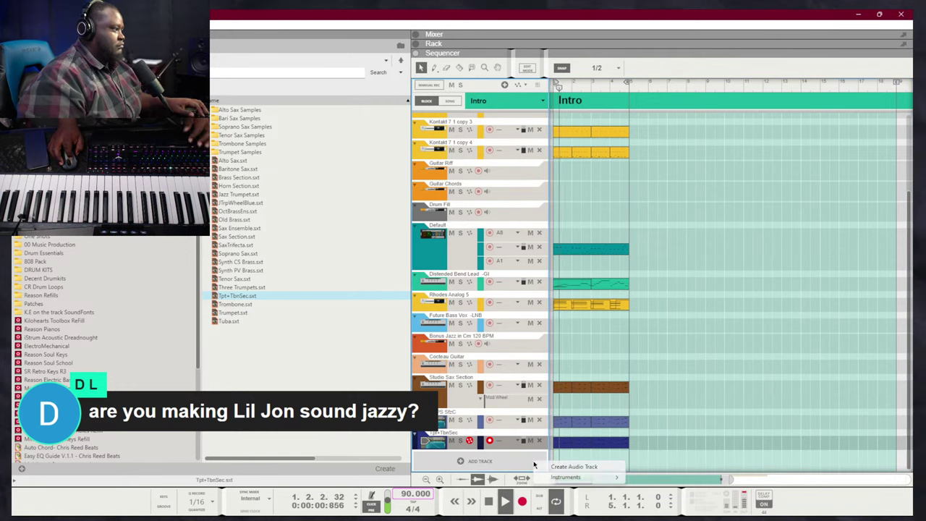
mouse_move(579, 478)
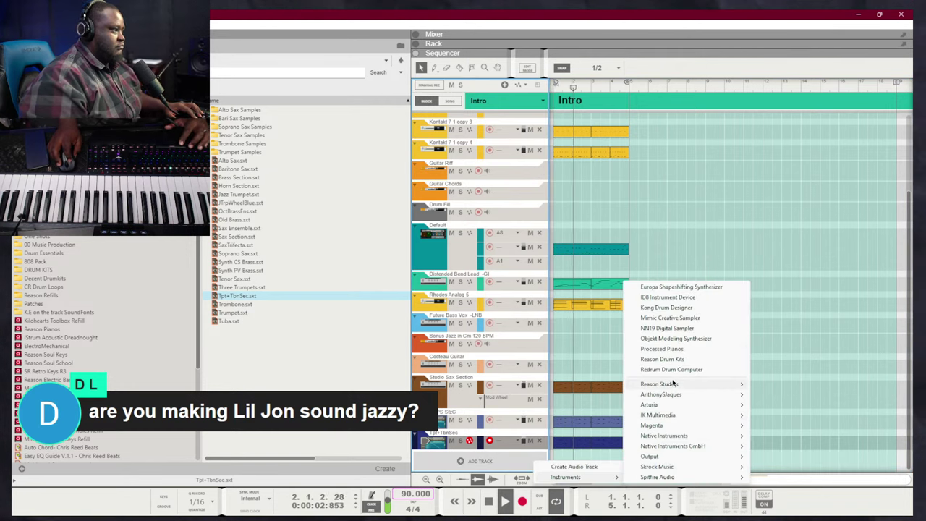
mouse_move(724, 387)
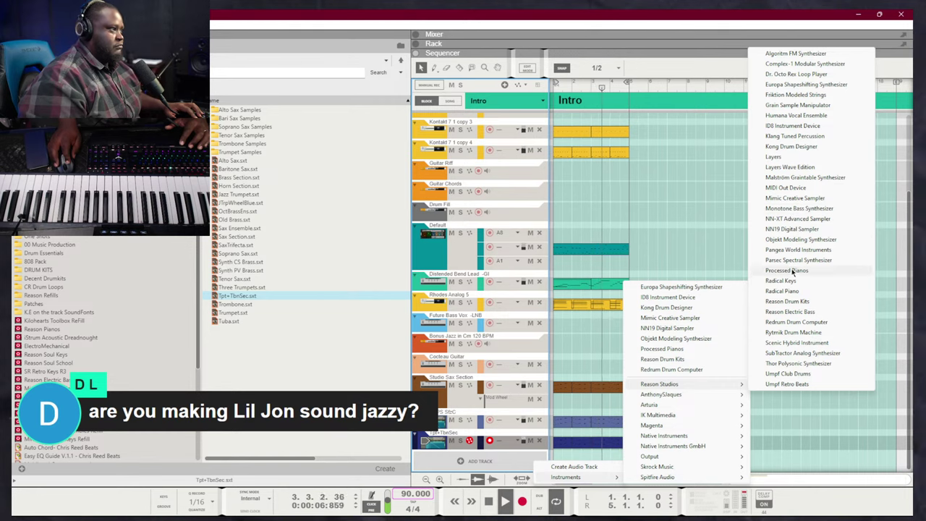
left_click(786, 291)
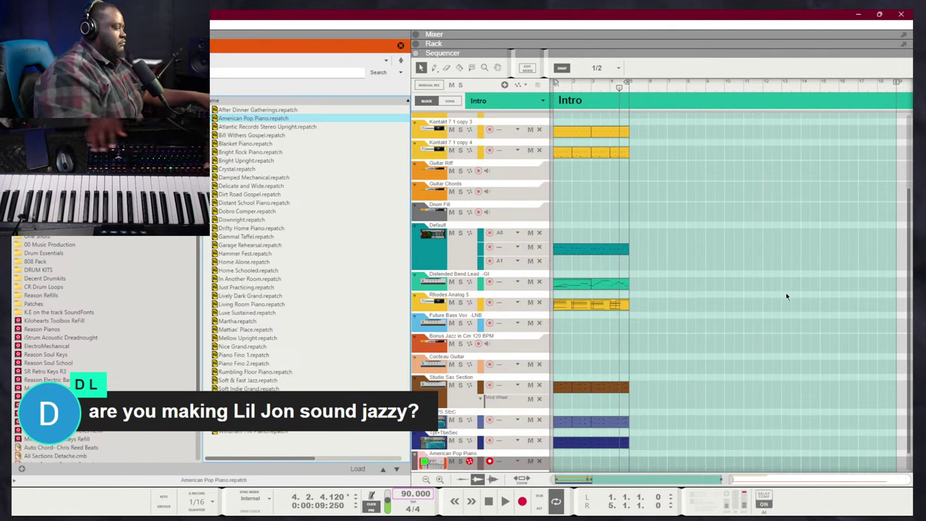
Mute the Distended Bend Lead track and replay the loop from bar 1
key("shift+Return")
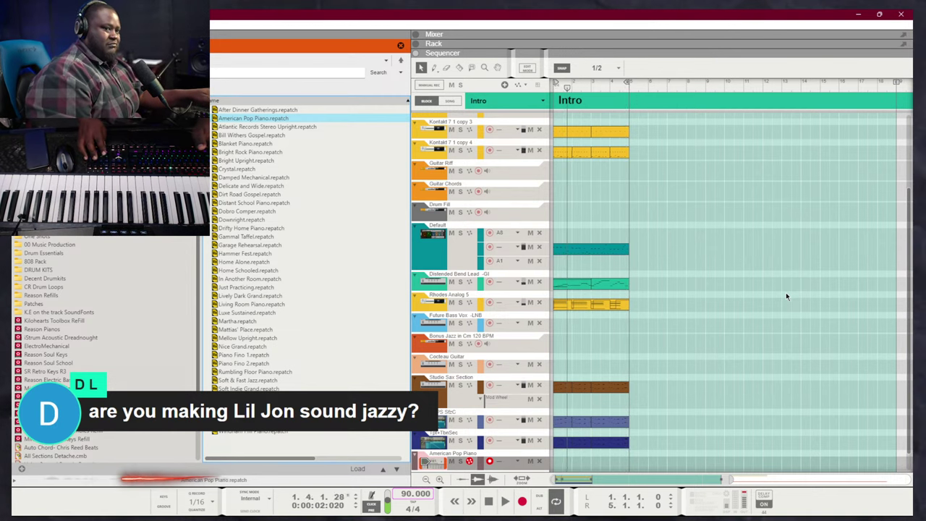
key("shift+Return")
key("space")
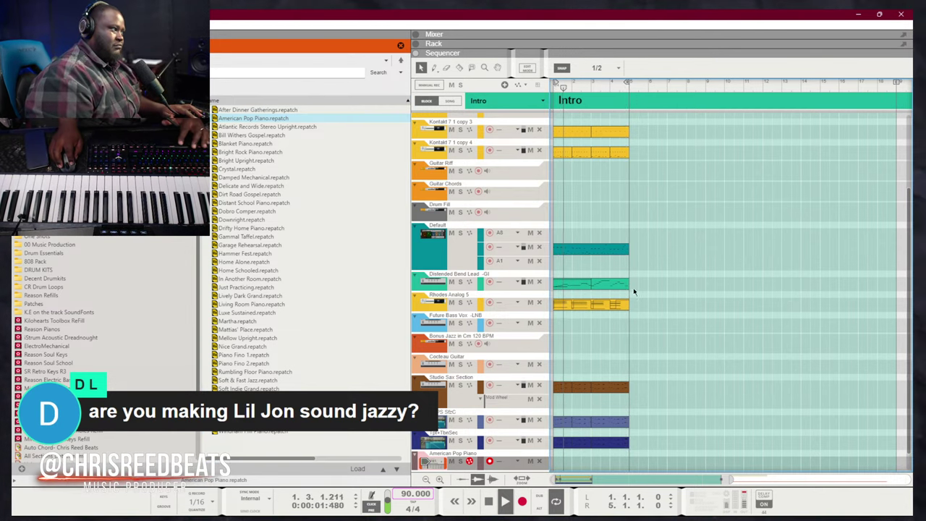
left_click(450, 282)
key("space")
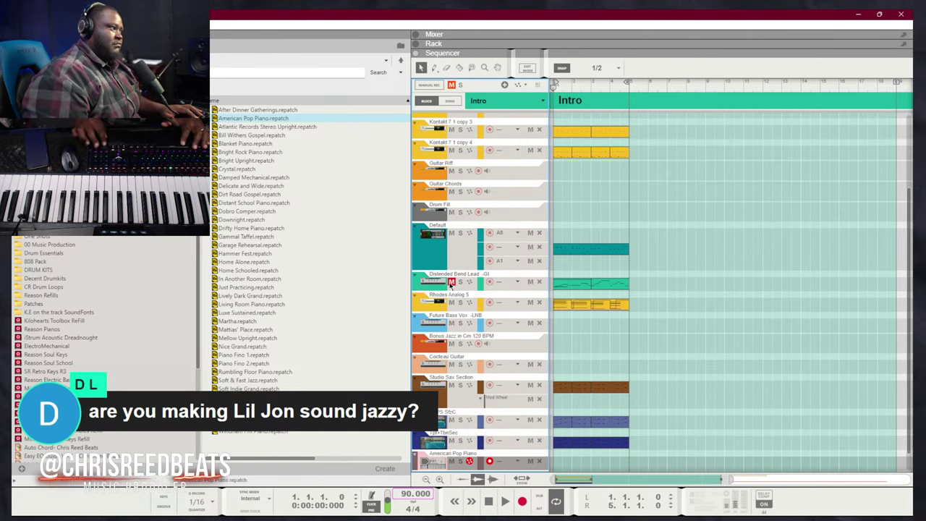
key("space")
scroll(602, 271, "up", 3)
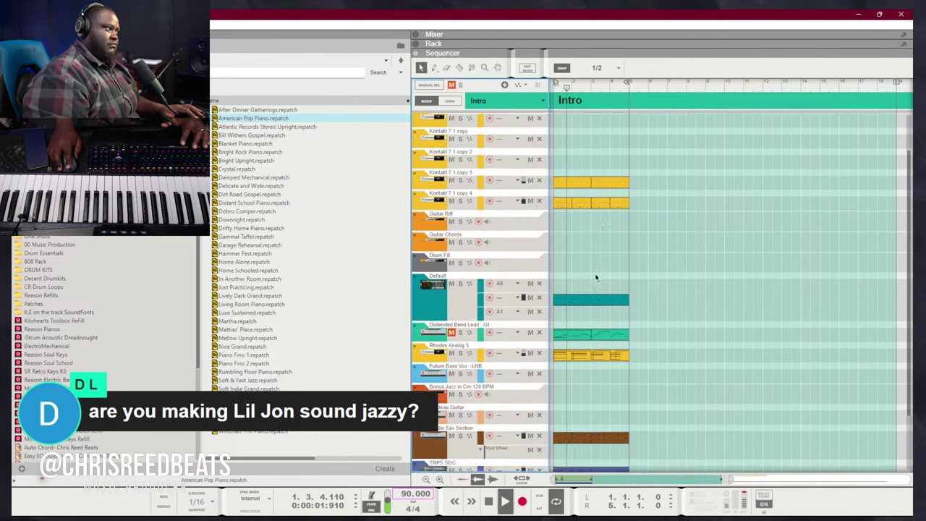
scroll(594, 280, "down", 3)
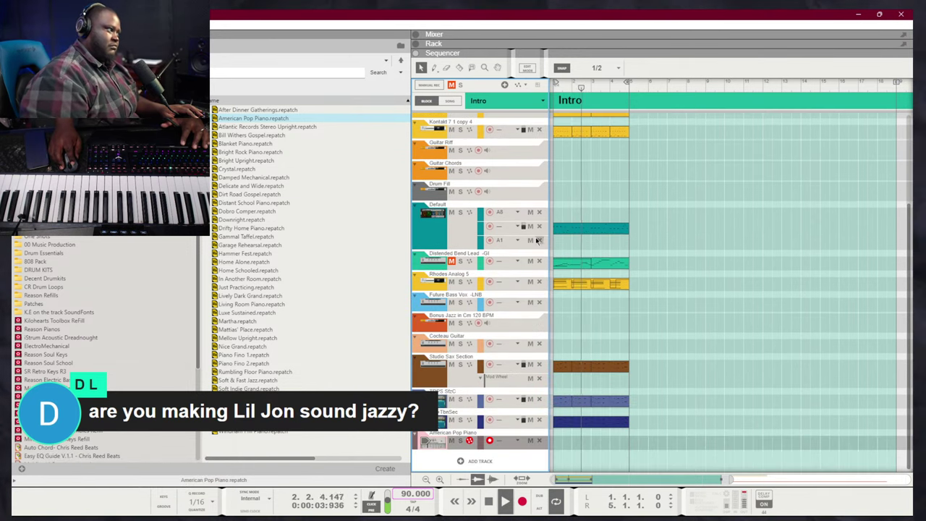
Record a four-bar piano take on the American Pop Piano track across the loop
scroll(618, 318, "down", 2)
scroll(618, 321, "down", 3)
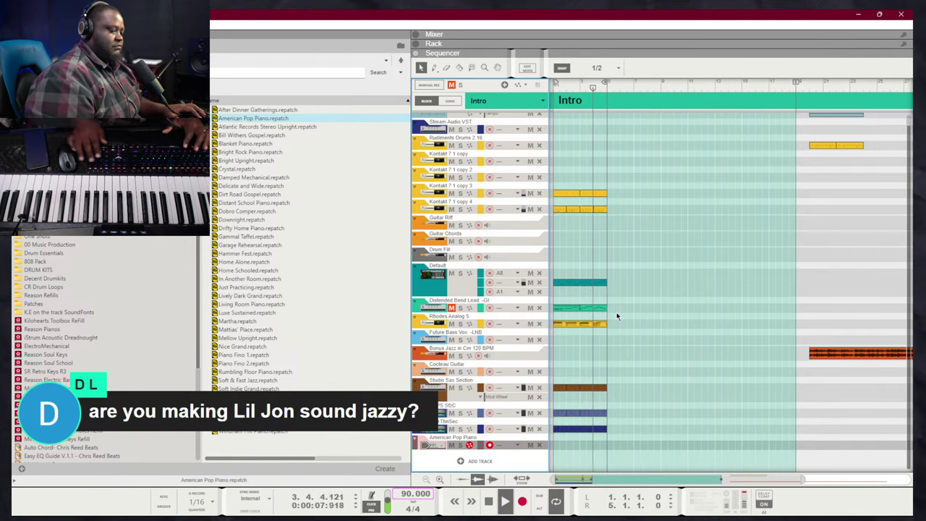
key("ctrl+Return")
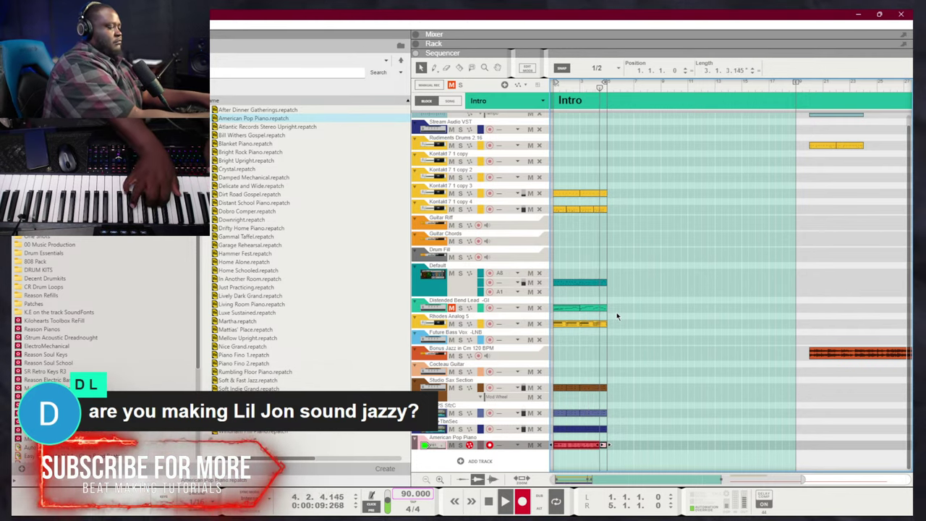
key("space")
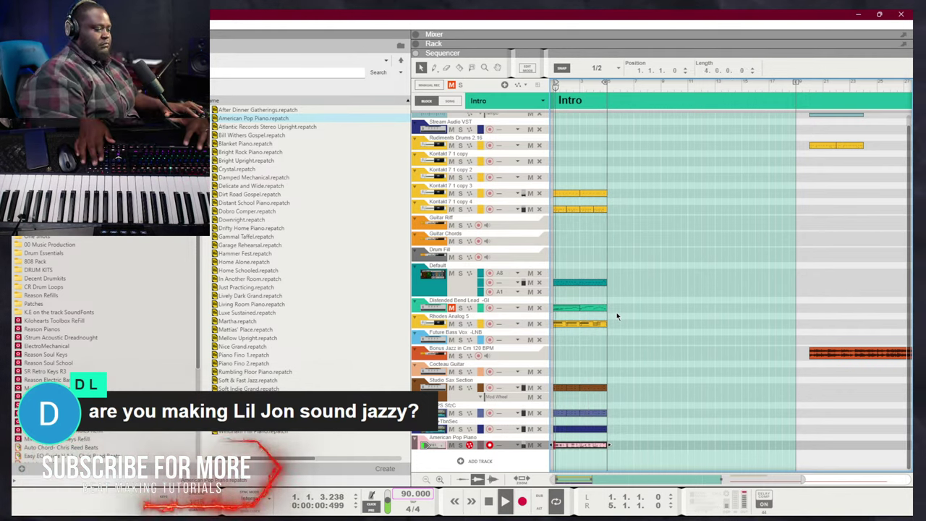
Adjust the American Pop Piano channel in the mixer, delete the recorded piano clip and restart playback from bar 1
key("F5")
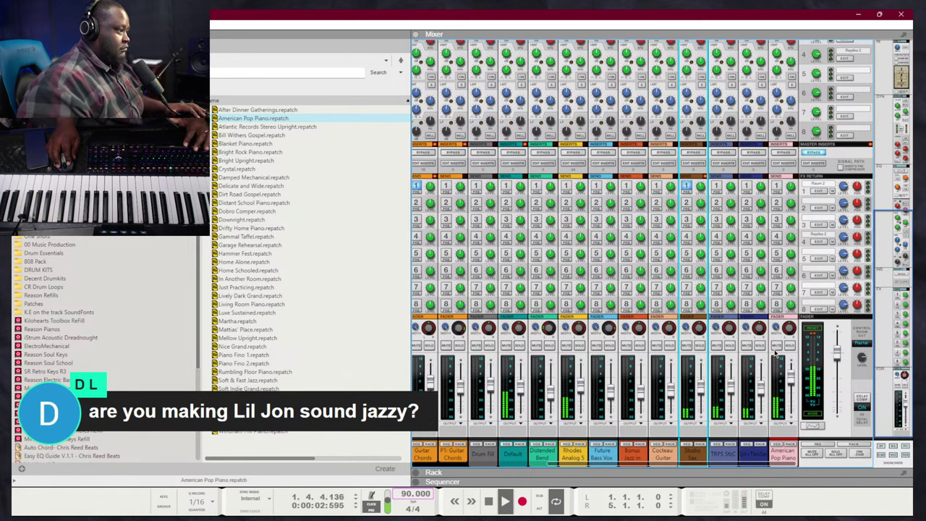
left_click_drag(788, 330, 792, 350)
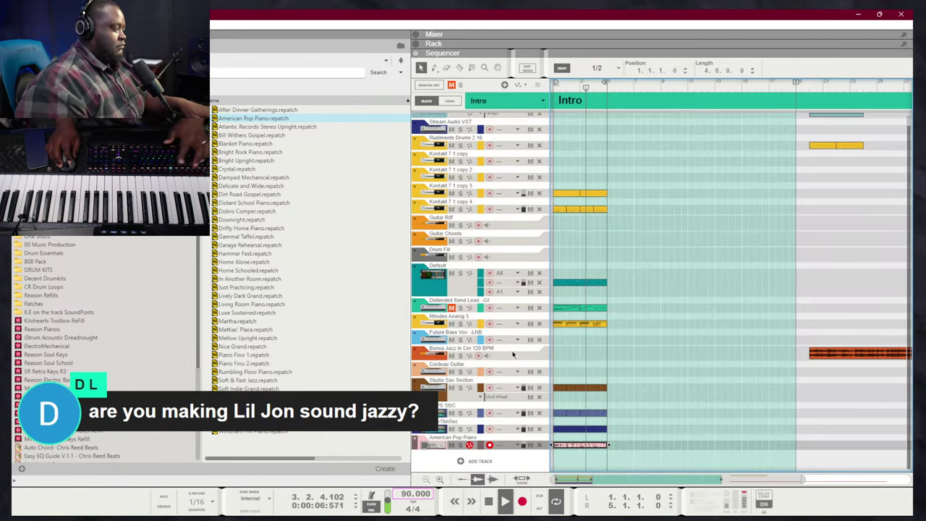
key("F7")
key("Delete")
key("shift+Return")
key("space")
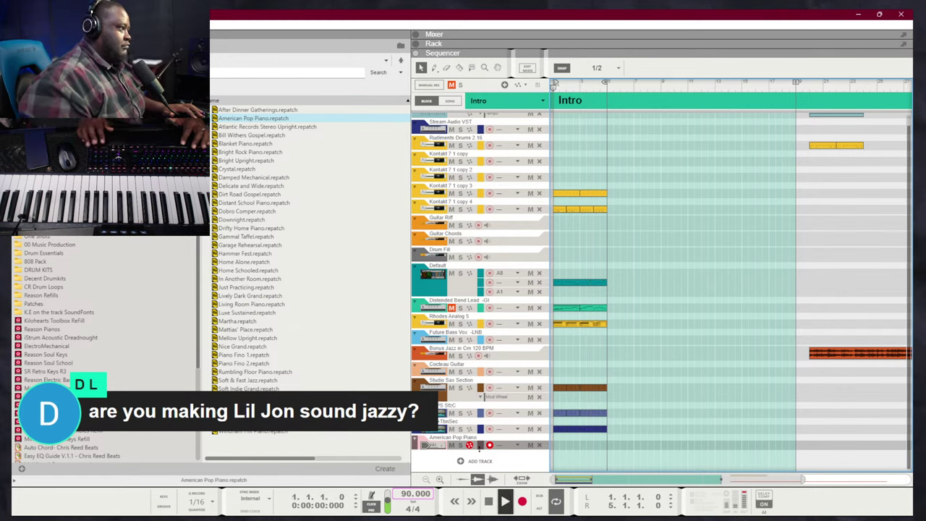
Duplicate the Kontakt 7 1 copy 3, copy 4 and Default clips into bars 5 to 8, extending the loop end to bar 9
left_click_drag(634, 268, 517, 161)
key("ctrl+d")
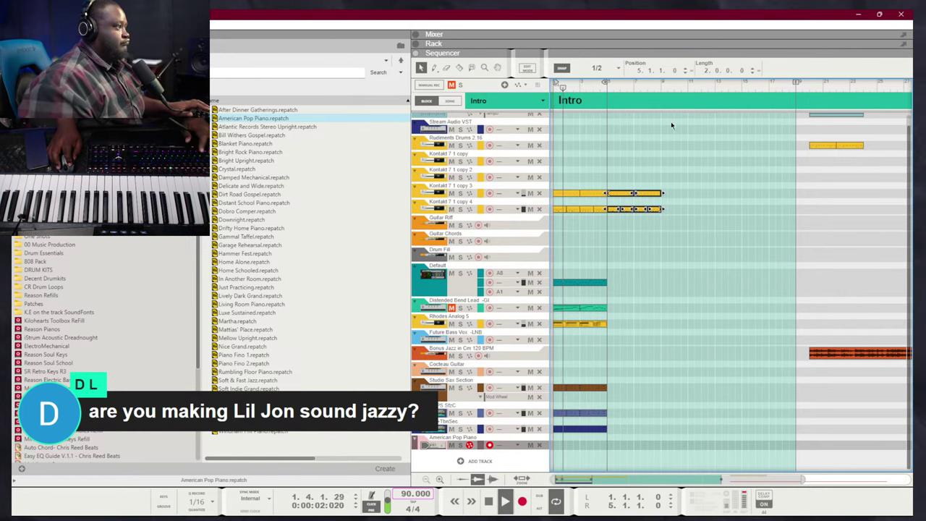
left_click(660, 86, "alt")
left_click_drag(641, 248, 568, 281)
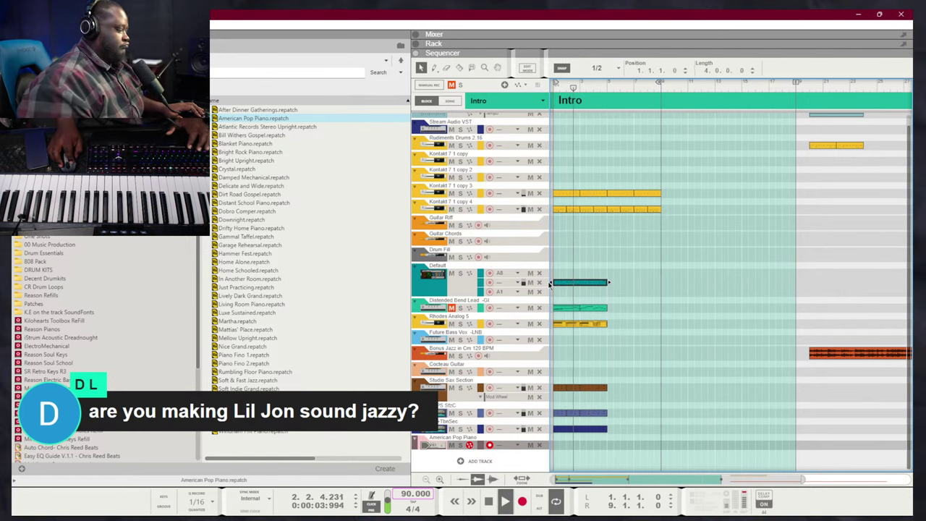
key("ctrl+d")
left_click(628, 324)
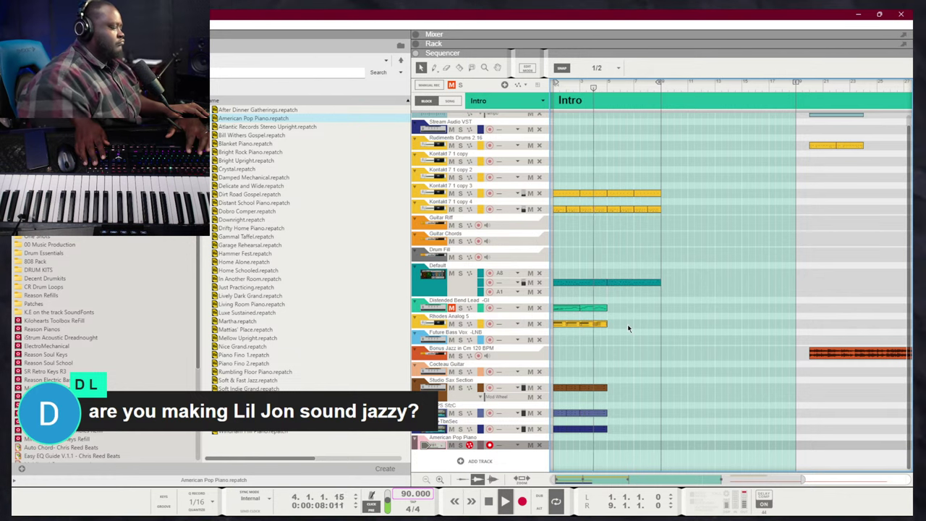
Record an American Pop Piano part from bar 4 to the loop end and trim the clip's start to 4.3.1.0
key("ctrl+Return")
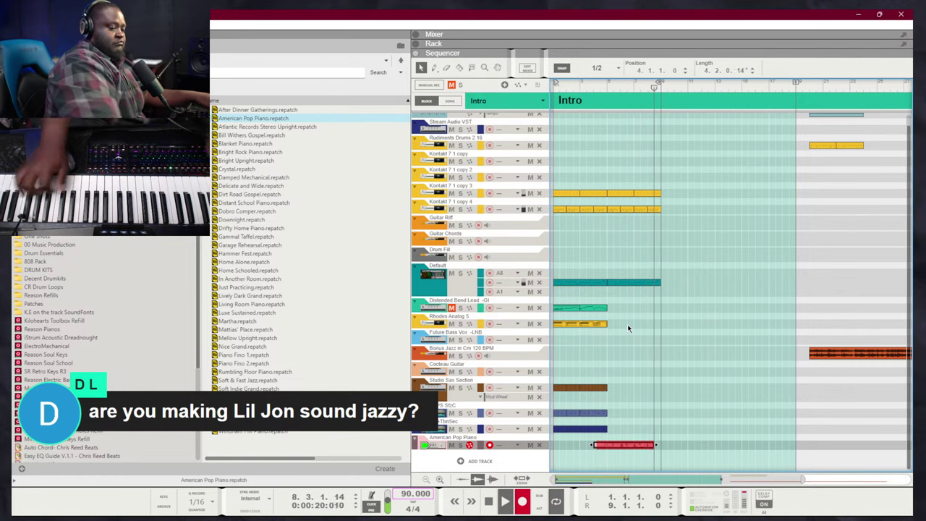
key("space")
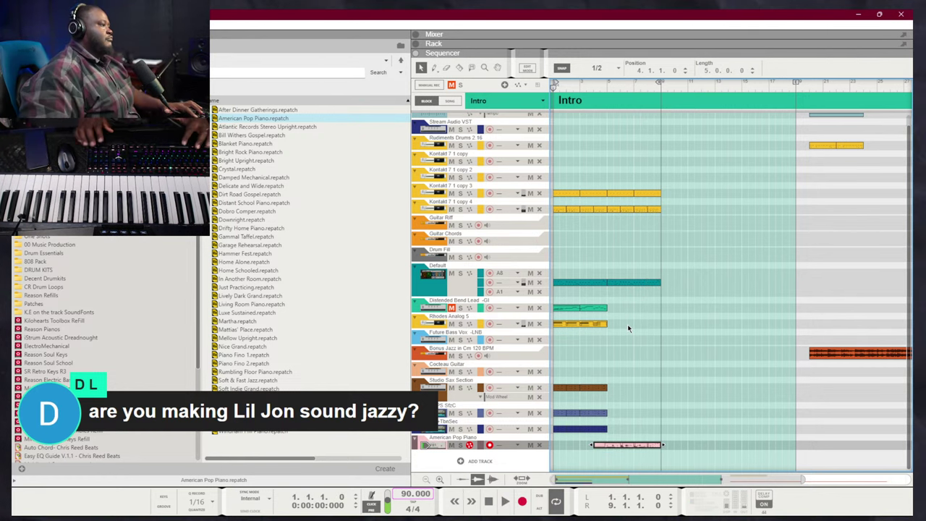
left_click(605, 87)
key("space")
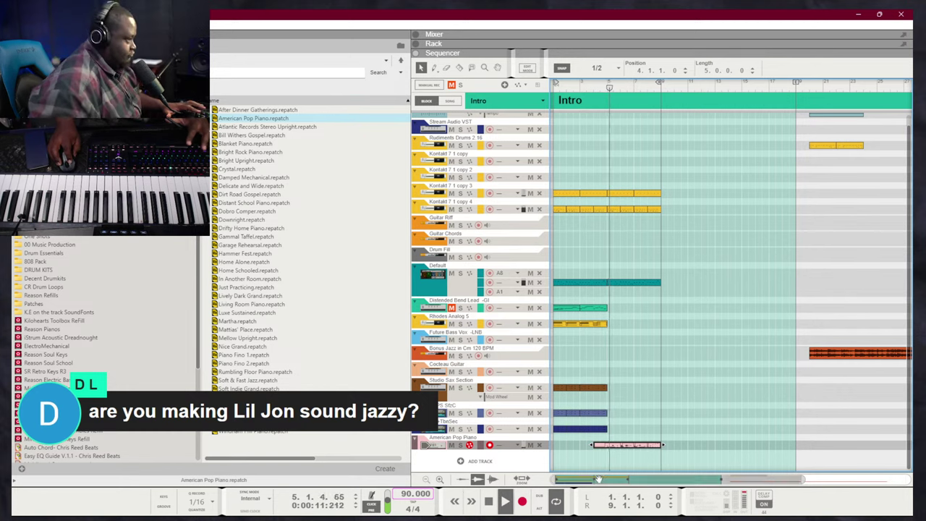
left_click_drag(594, 444, 600, 445)
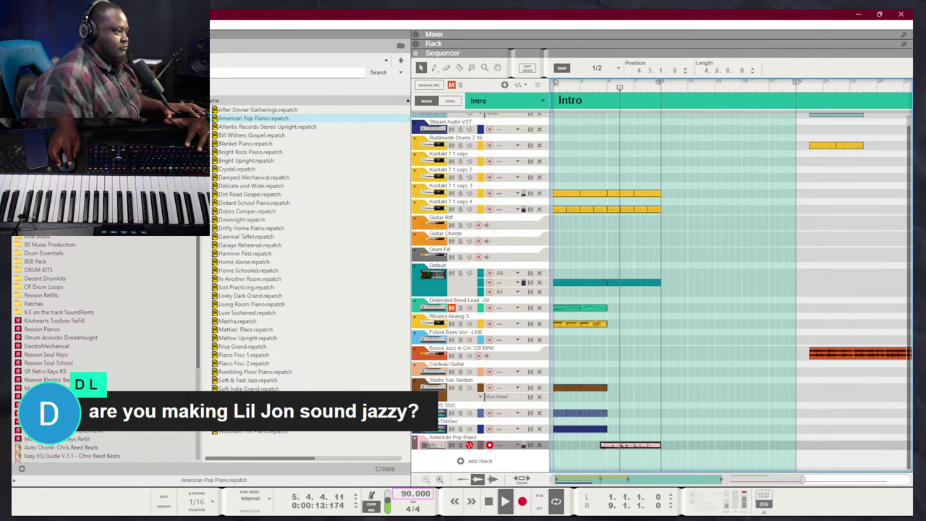
left_click(620, 438)
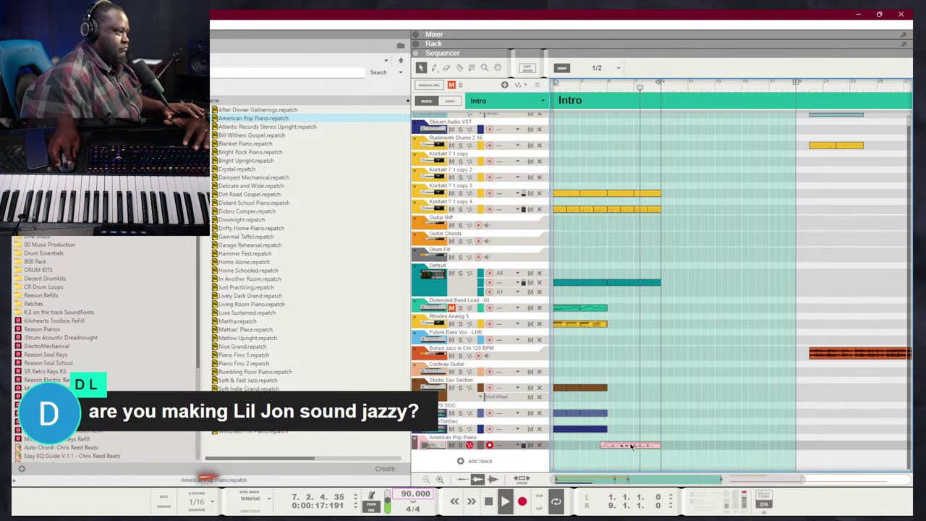
Open the American Pop Piano clip in the note editor and examine its notes across bars 5 to 8 during playback
key("ctrl+e")
key("g")
key("g")
key("g")
key("g")
key("g")
key("g")
key("g")
key("g")
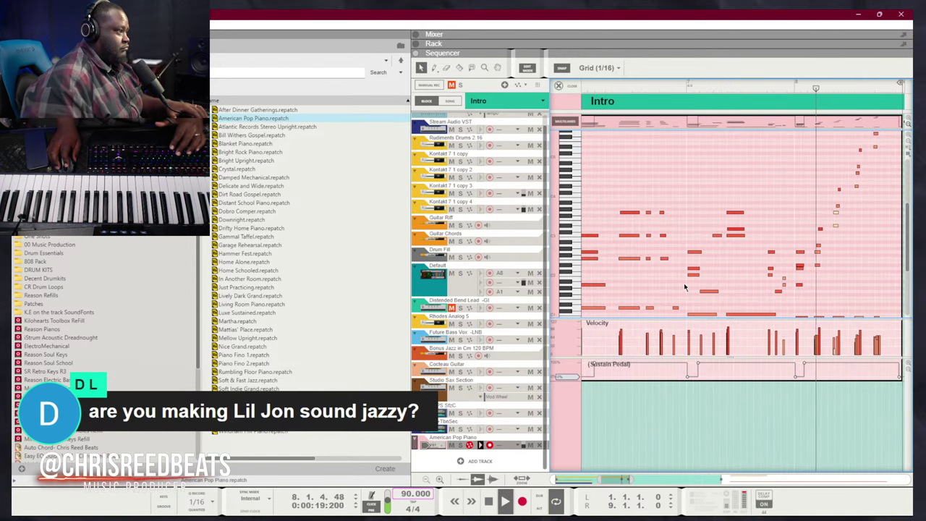
scroll(720, 266, "down", 3)
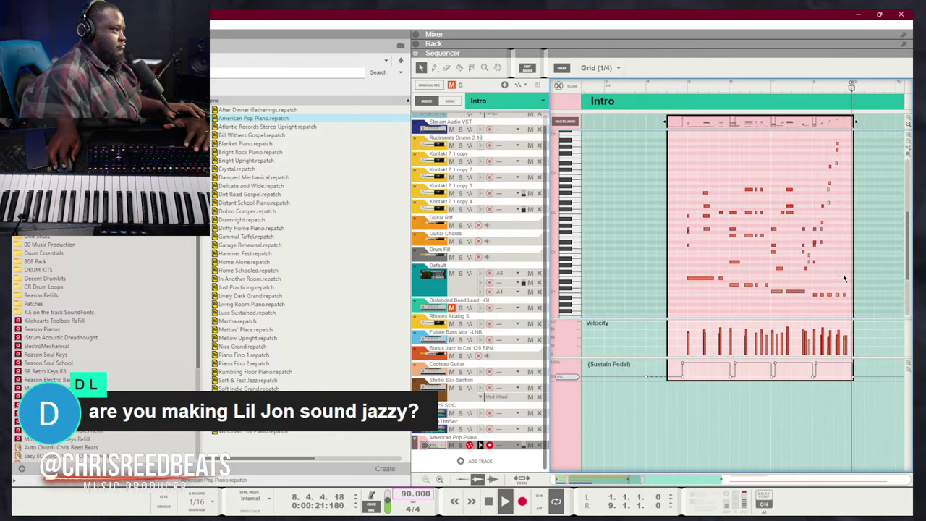
scroll(759, 240, "down", 2)
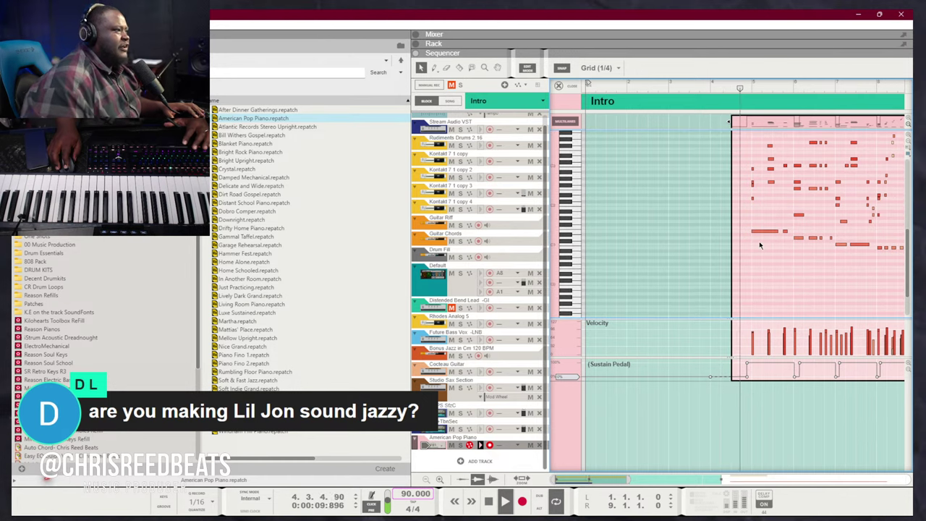
left_click_drag(766, 262, 904, 278)
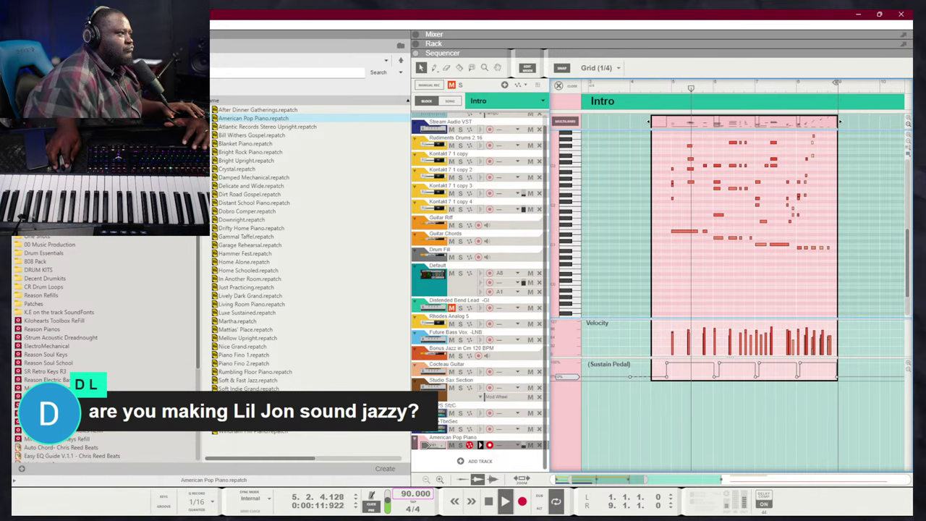
scroll(718, 262, "up", 2)
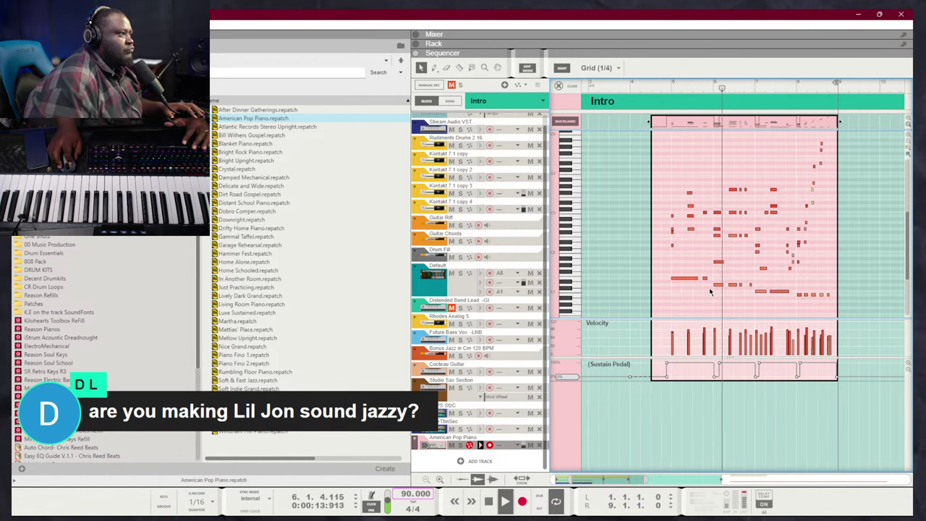
Raise the two piano notes near 6.4.1 by one octave, with the upper note on C4
left_click(705, 213)
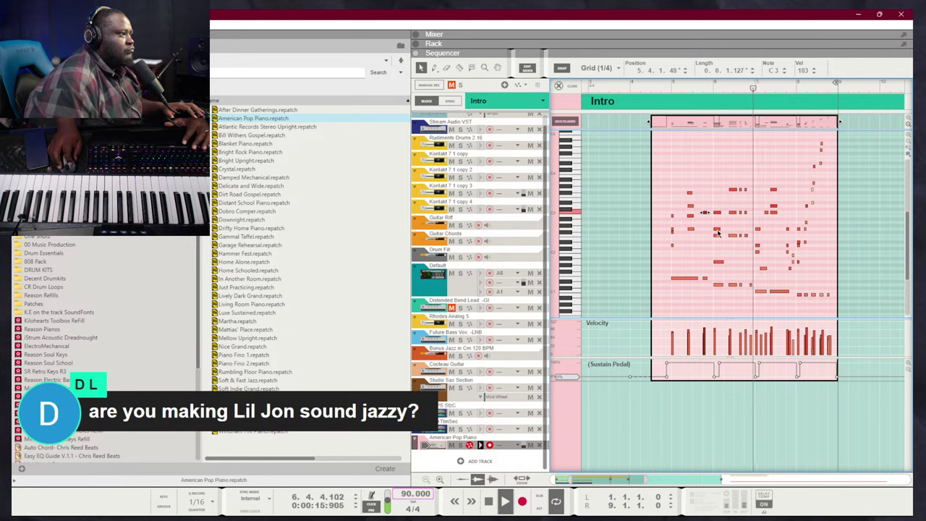
key("space")
left_click_drag(748, 243, 746, 214)
key("shift+Up")
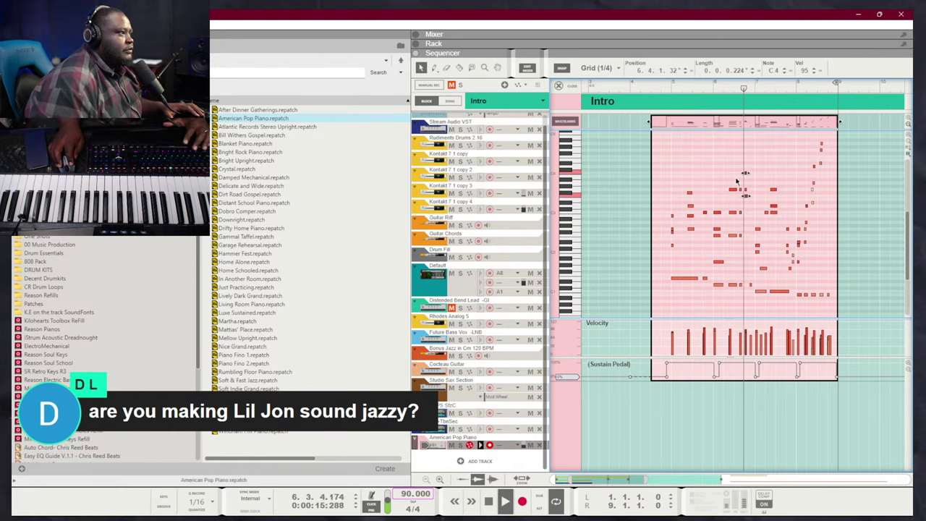
key("space")
Lower the piano note near 5.4.1 to B2 and raise the two lowest notes of the 7.1.1 chord by one octave
left_click(641, 88)
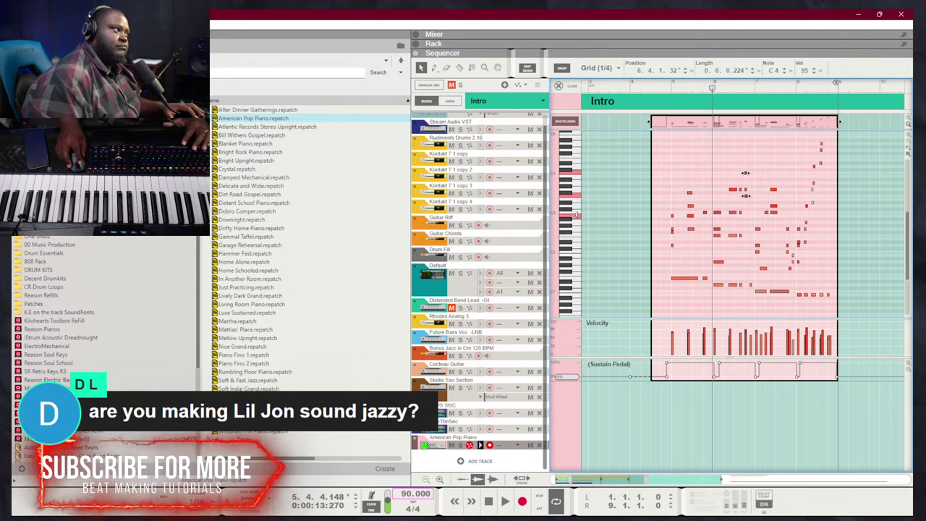
left_click(650, 87)
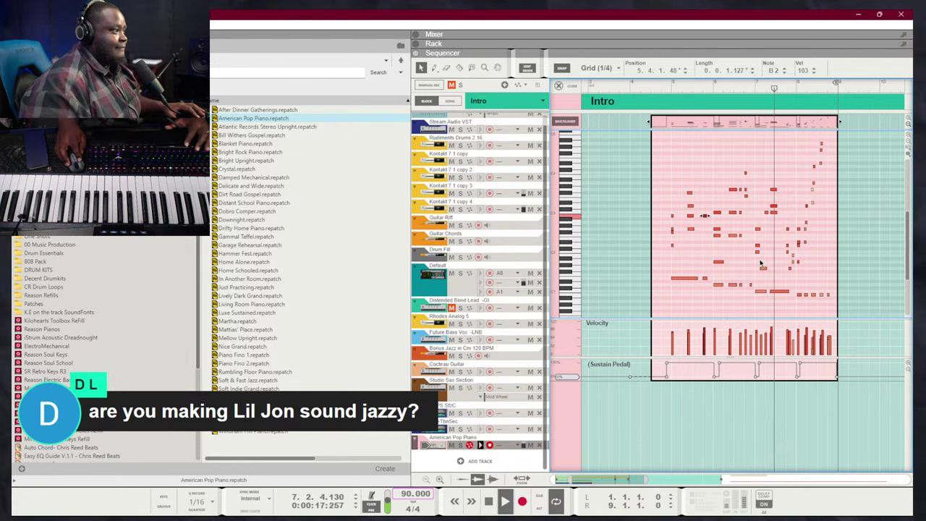
left_click(758, 250)
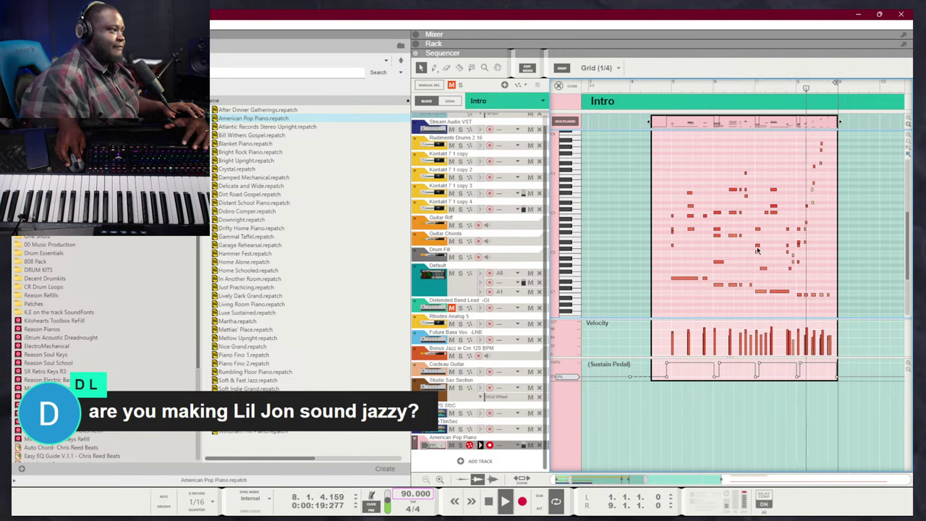
key("shift+Up")
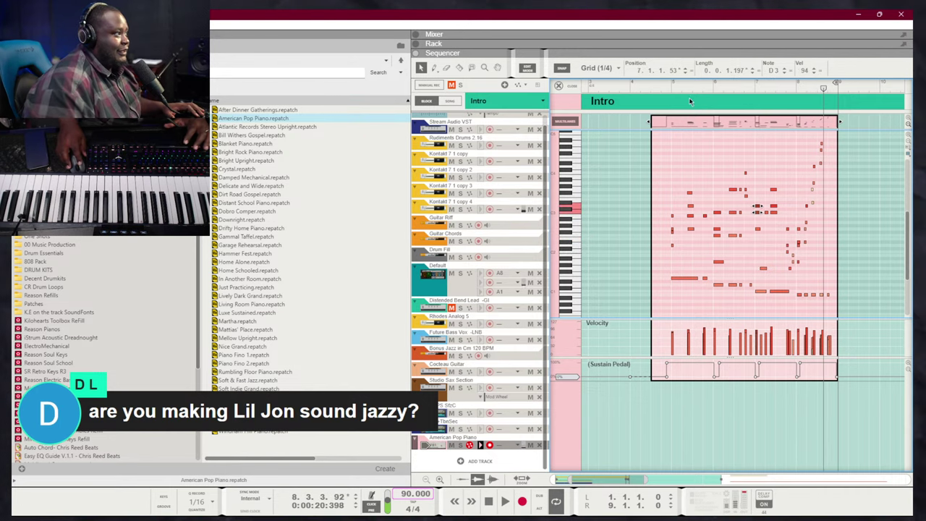
left_click(650, 87)
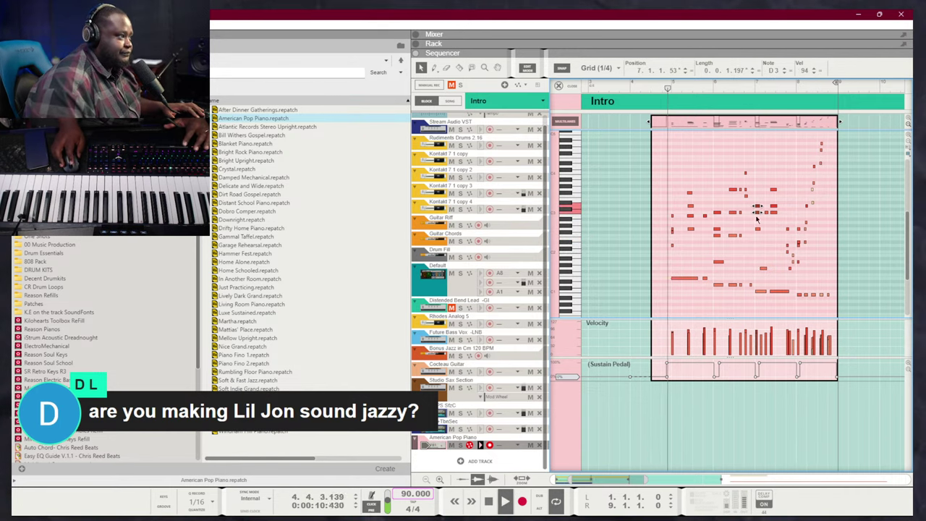
Raise the two middle piano notes near 7.4.1 by one octave
left_click(812, 265)
key("h")
key("h")
key("h")
key("h")
key("h")
key("h")
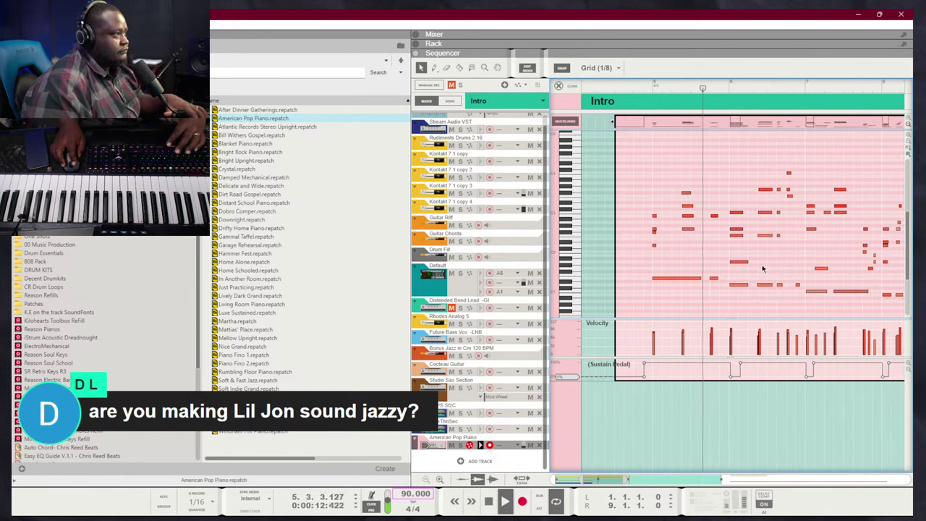
left_click_drag(775, 316, 897, 316)
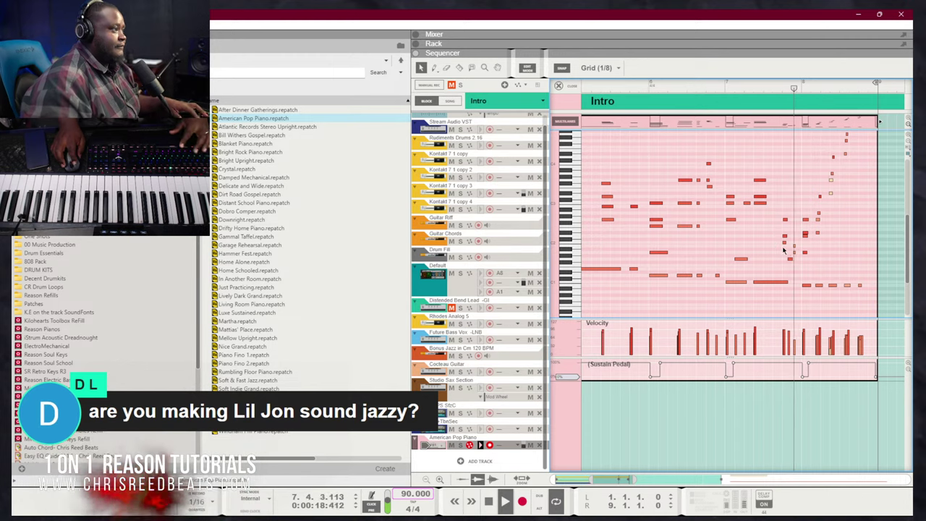
left_click_drag(790, 249, 778, 232)
key("space")
key("ctrl+shift+Up")
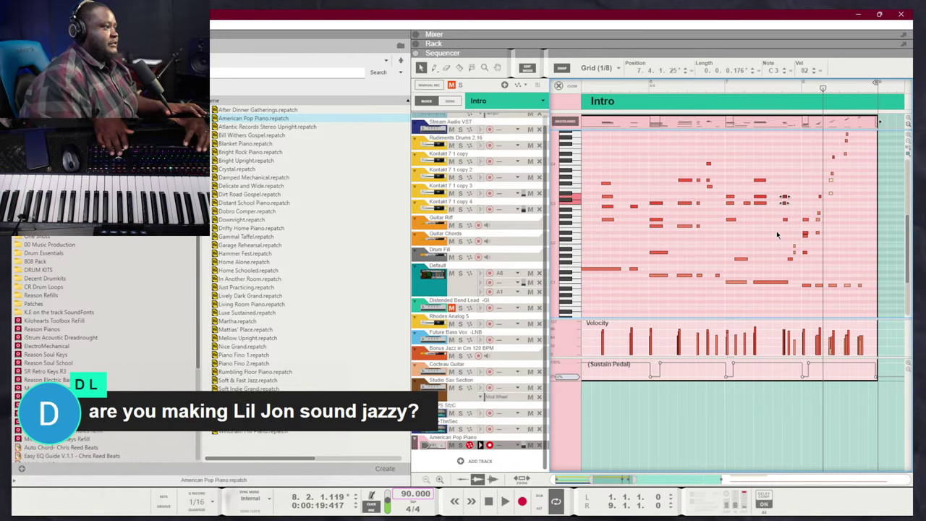
Replay the piano part from bar 7 and delete the three short low notes just before bar 8
left_click(786, 111)
left_click(723, 89)
key("space")
left_click(740, 121)
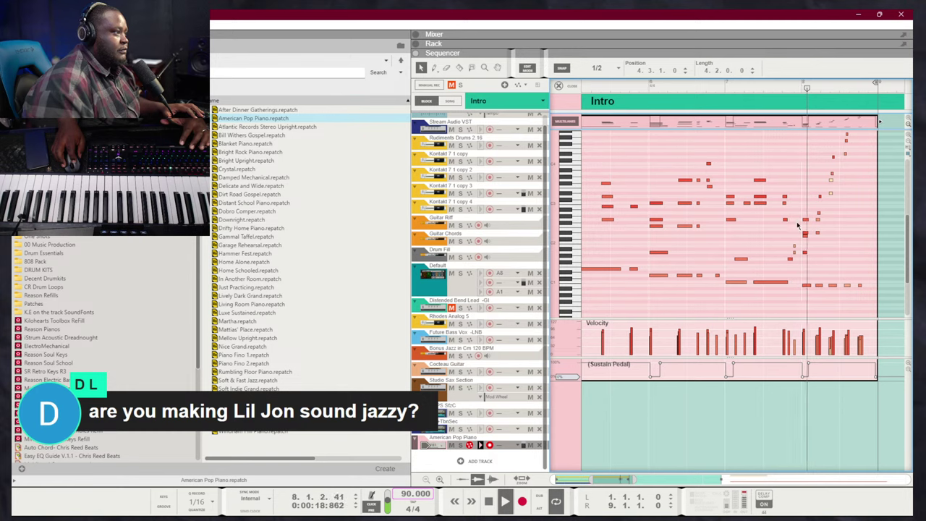
left_click_drag(797, 267, 782, 245)
key("space")
key("Delete")
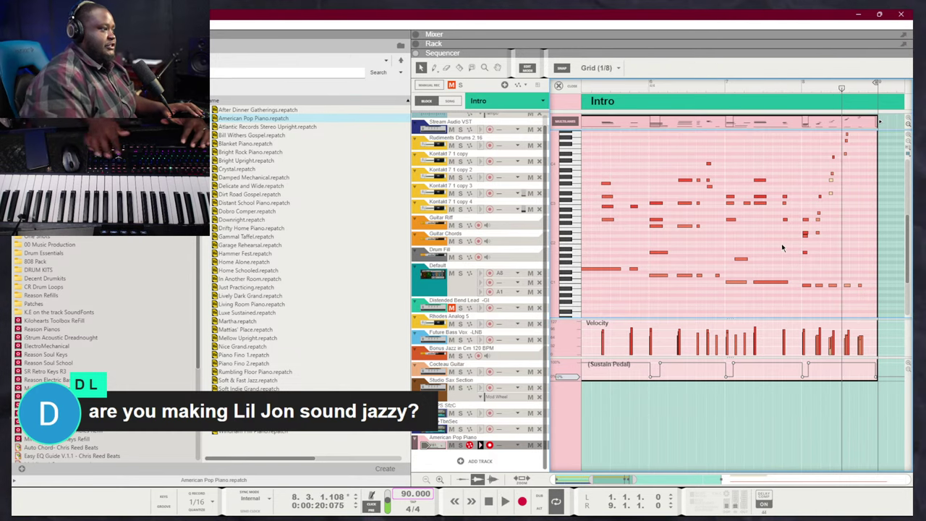
Replay the piano part from bar 7, select the chord at 8.1.1 and listen to it again from just before bar 8
left_click(724, 88)
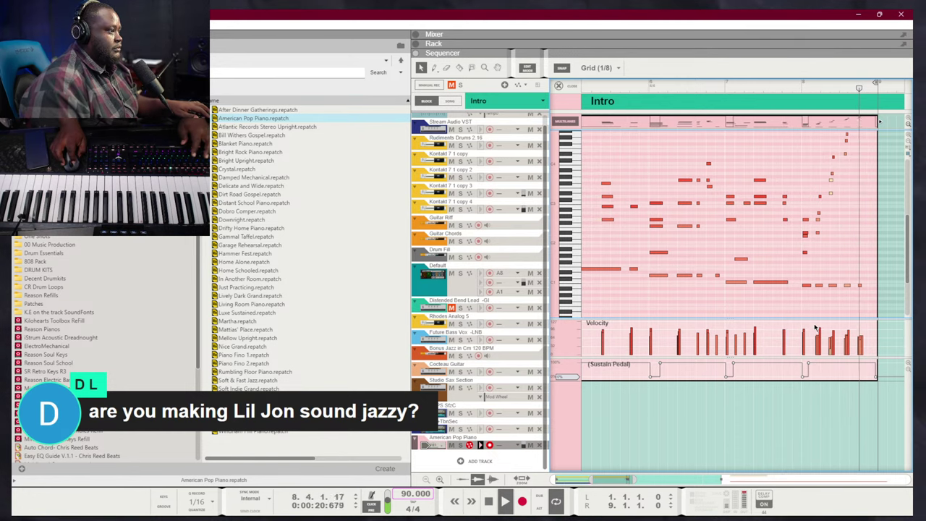
key("space")
left_click_drag(805, 299, 804, 198)
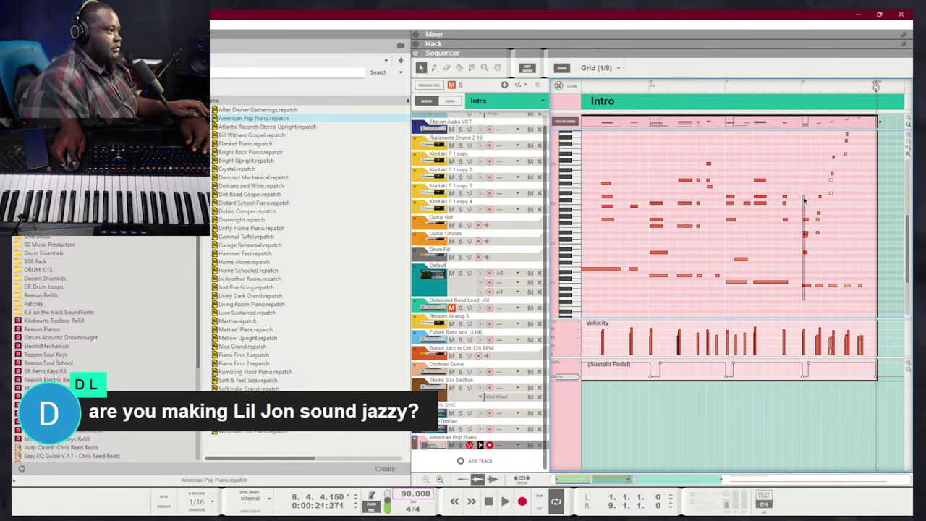
left_click(796, 85)
key("space")
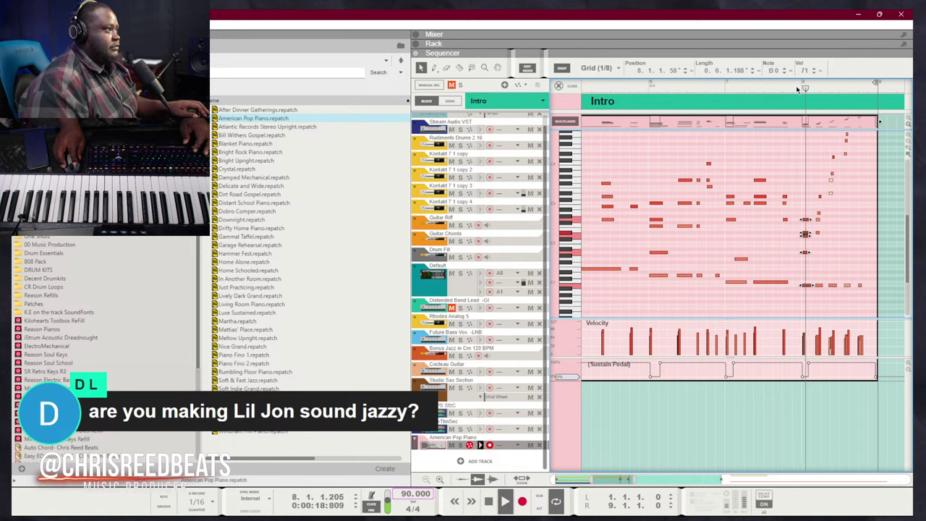
left_click(803, 163)
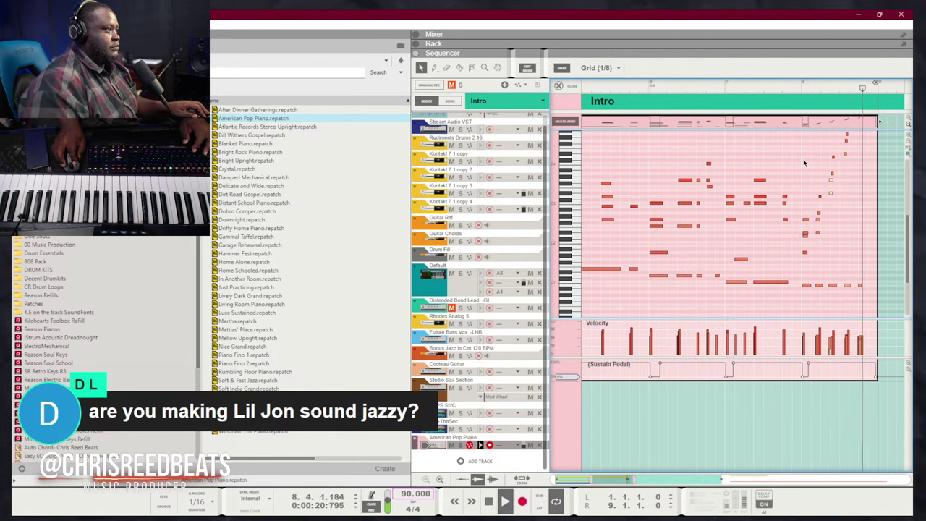
Add a new note lane to the TRPS SfzC track for recording and place the playback position at bar 5
key("ctrl+e")
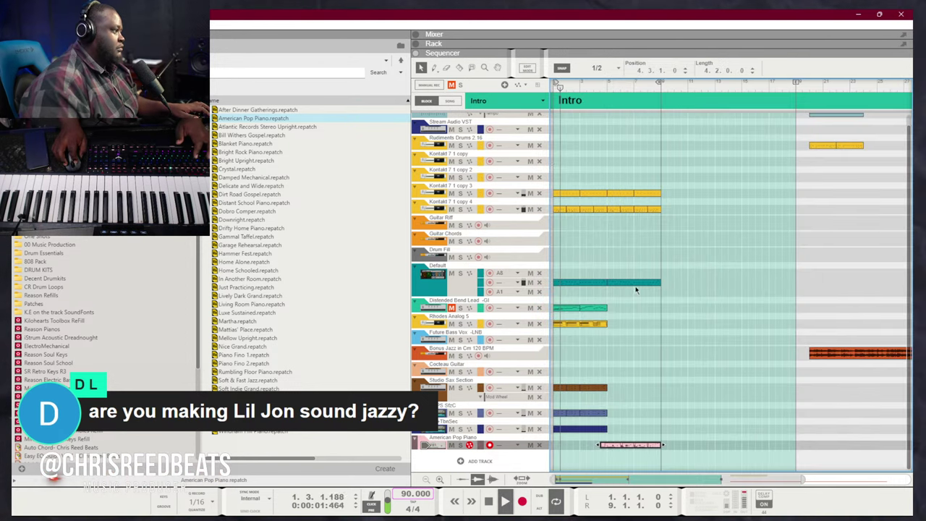
left_click(605, 249)
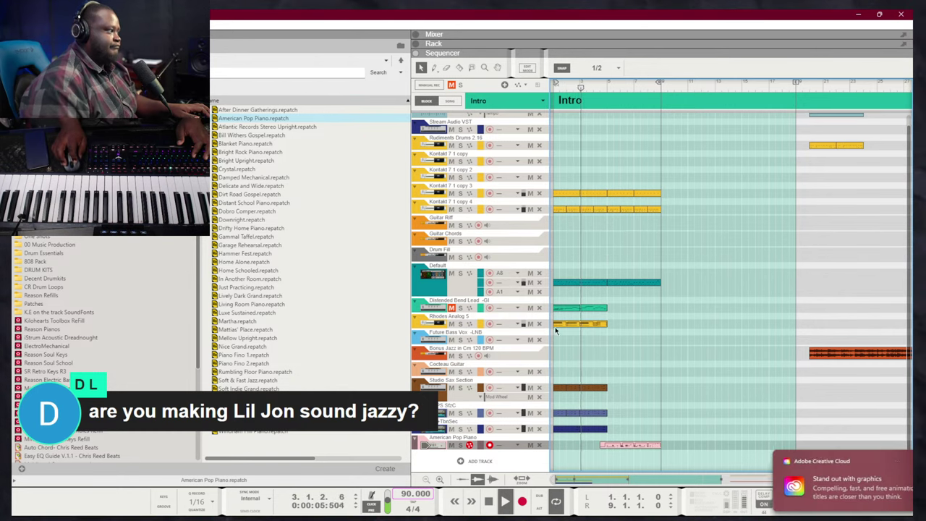
left_click(892, 462)
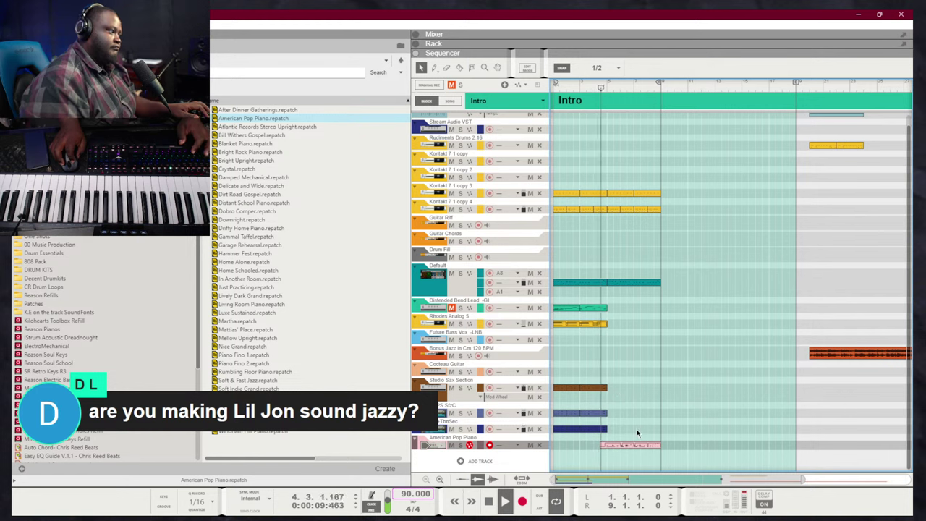
left_click(488, 413)
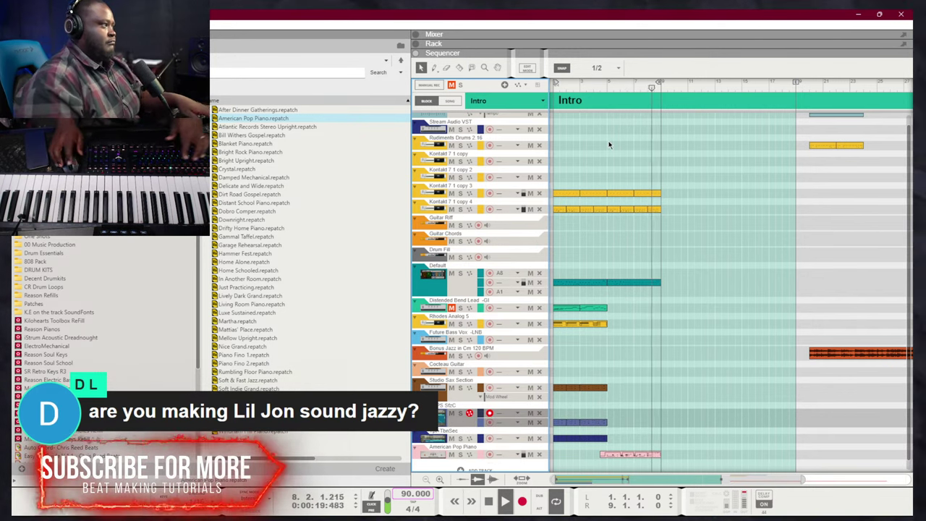
key("space")
left_click(607, 88)
Try recording a first TRPS SfzC take from bar 5 and undo it
key("ctrl+Return")
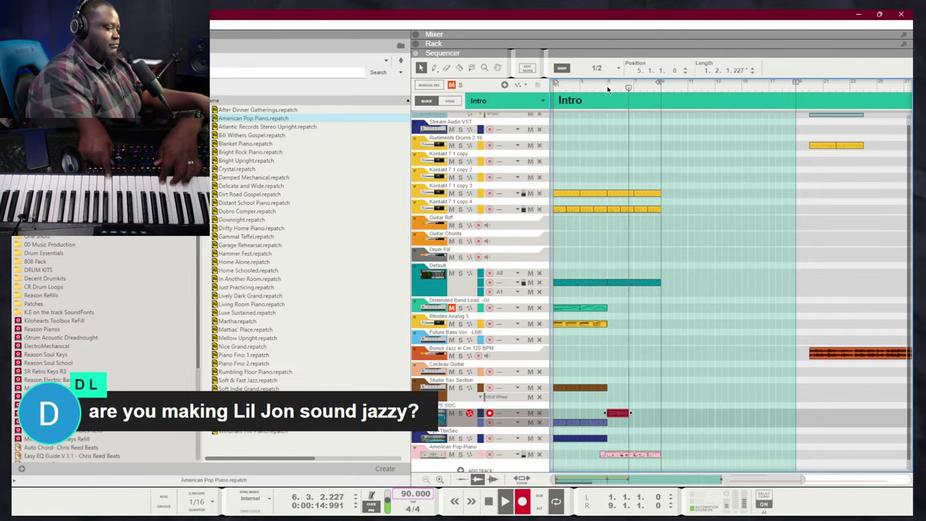
key("space")
key("ctrl+z")
Record the TRPS SfzC horn part in the new lane from bar 5 to the end of bar 8
key("ctrl+Return")
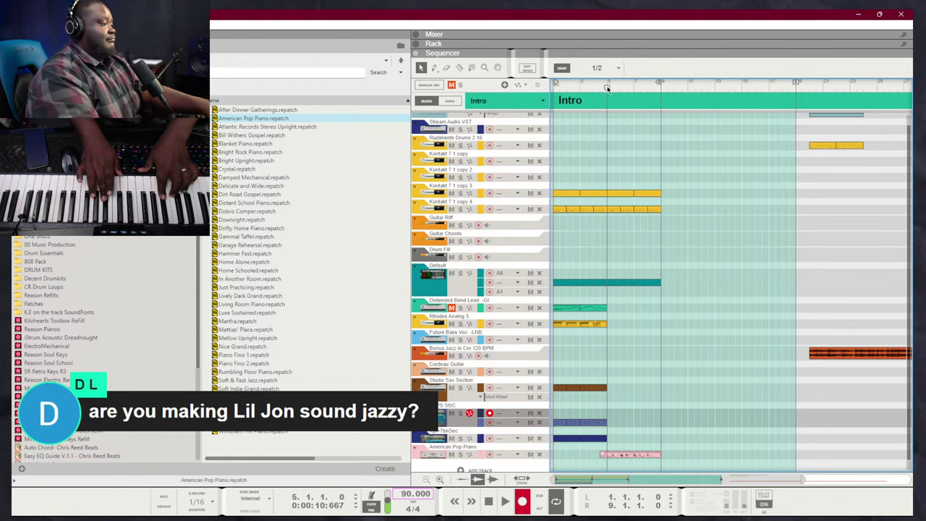
key("ctrl+Return")
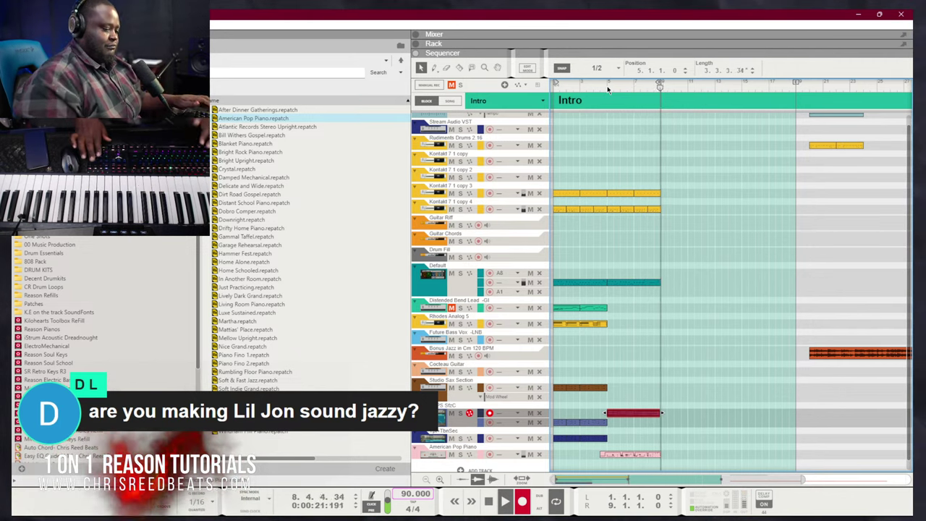
left_click(633, 324)
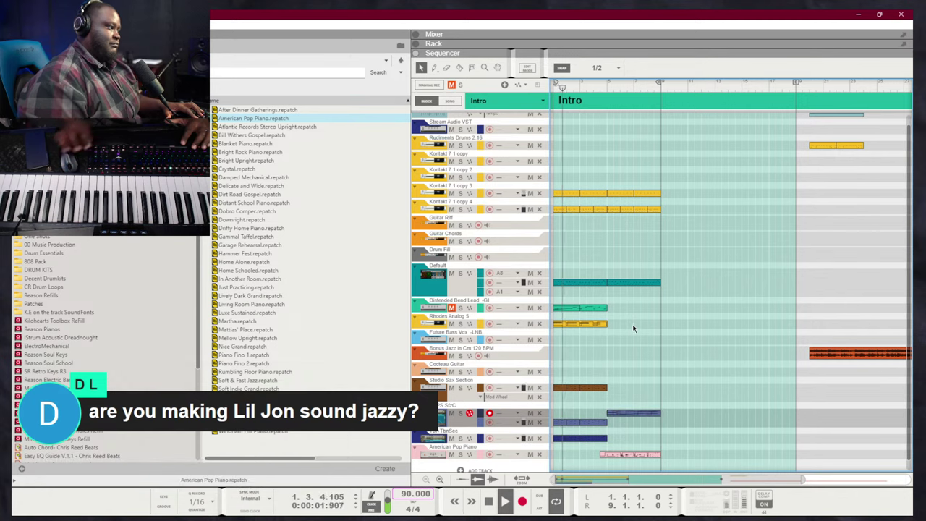
Play the horns from bar 1, solo the Tpt+TbnSec channel to hear it alone and look over the horn devices
key("ctrl+e")
key("space")
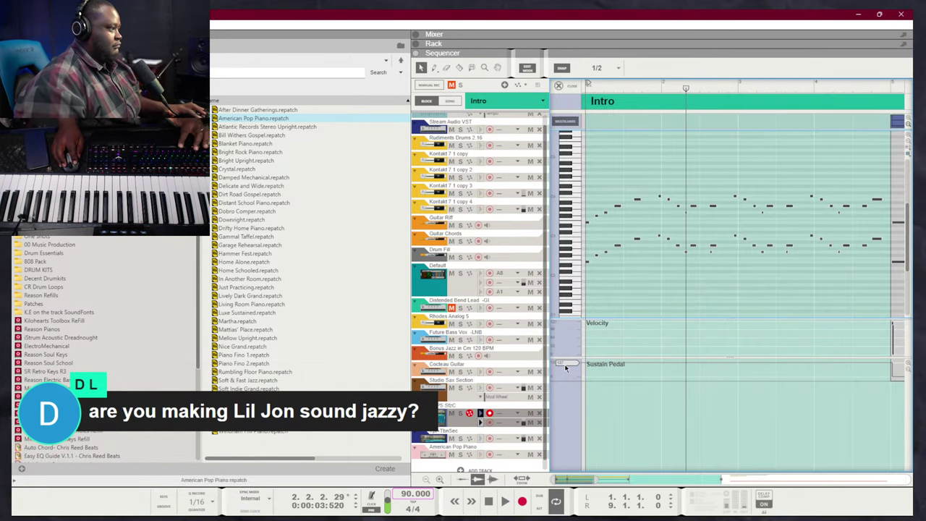
key("shift+Tab")
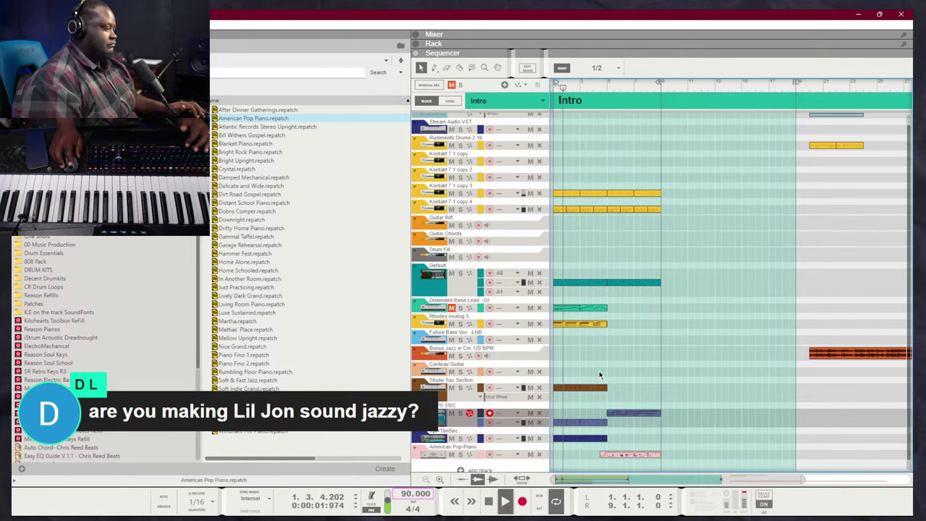
key("F5")
left_click(760, 345)
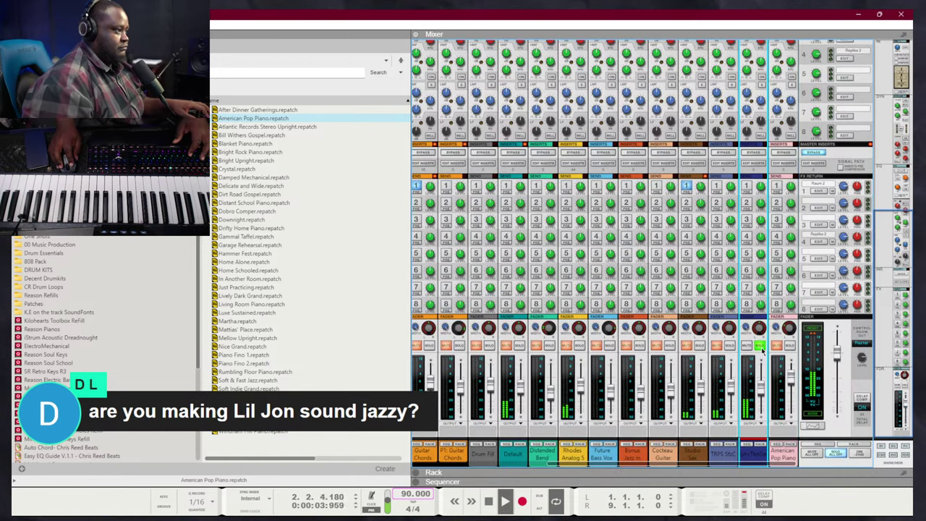
key("F6")
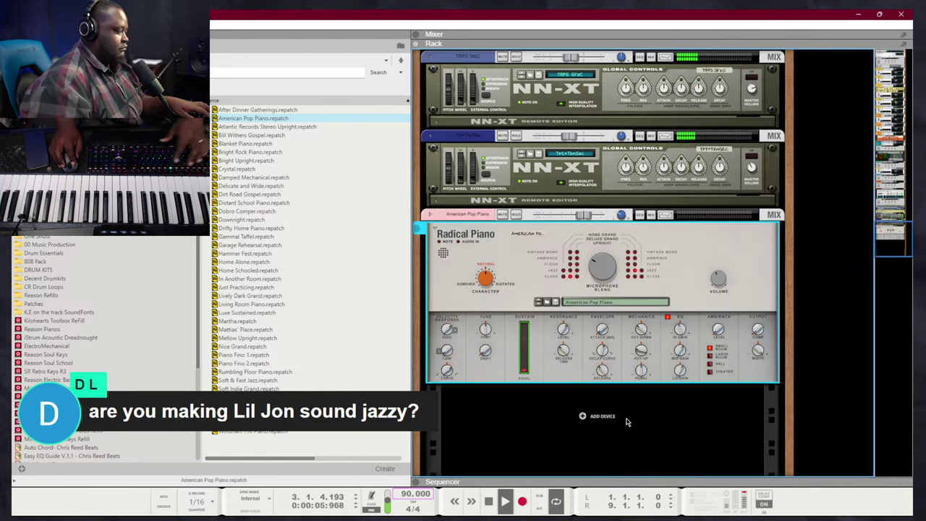
key("F7")
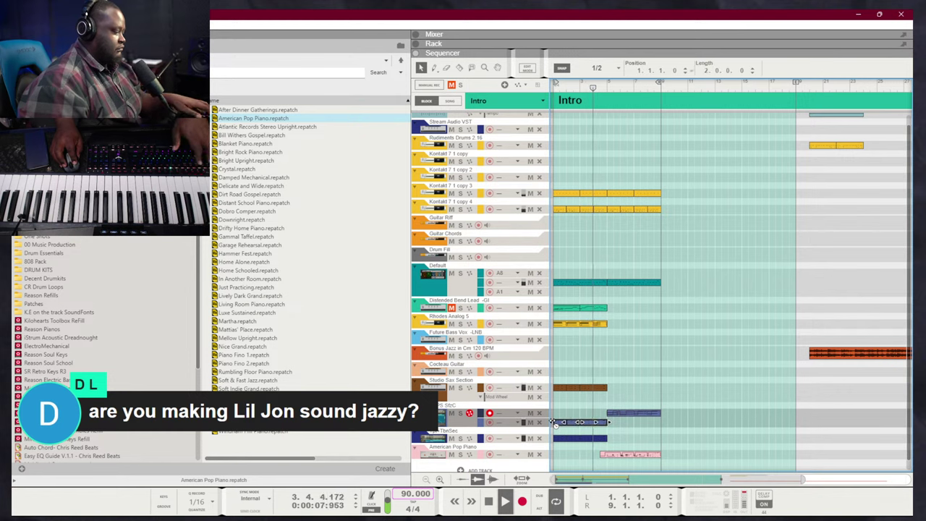
Raise all notes of the TRPS SfzC clip spanning bars 1 to 4 by one octave
double_click(558, 422)
key("ctrl+a")
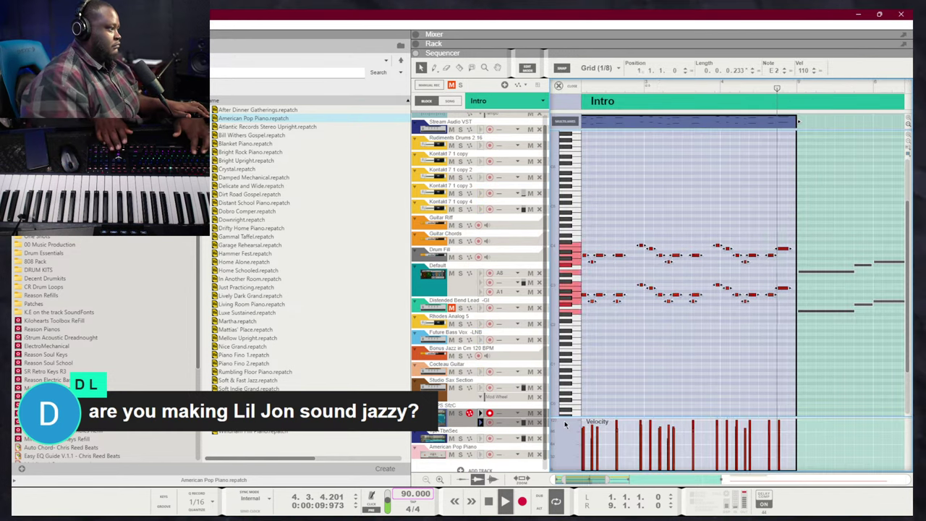
key("shift+Up")
key("ctrl+e")
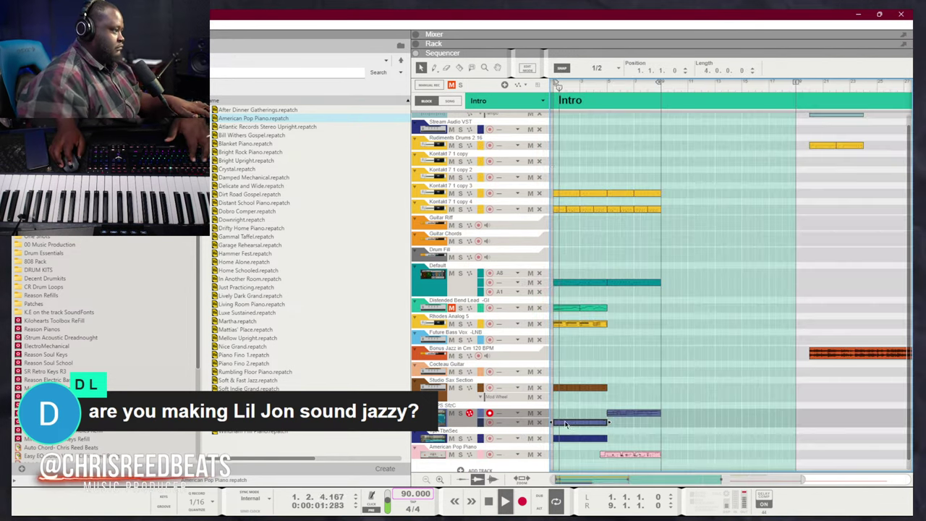
Lower the TRPS SfzC channel's level to -8.29 dB and play the arrangement
key("F5")
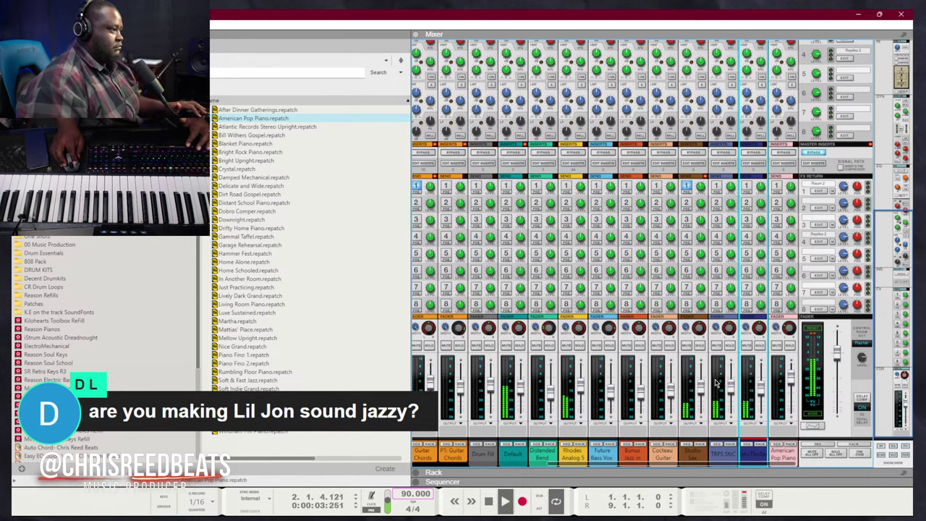
left_click_drag(729, 382, 729, 391)
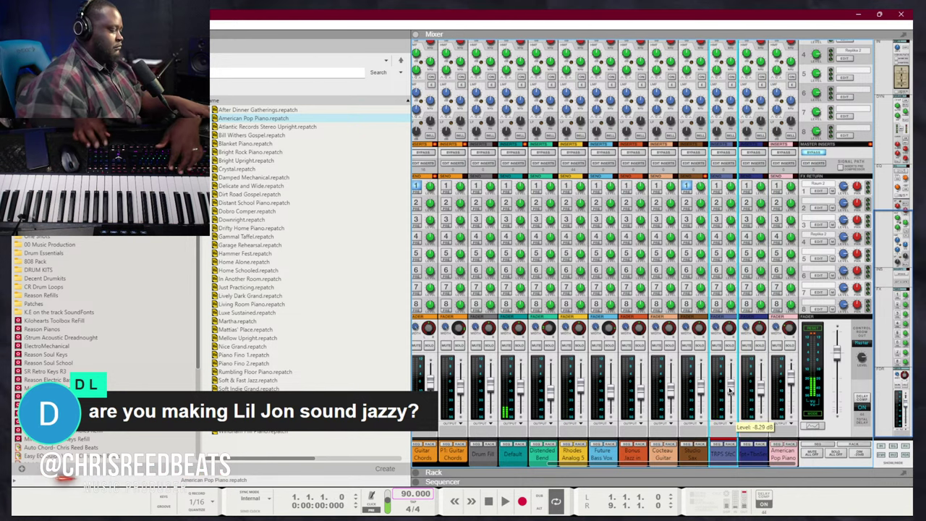
key("space")
key("F7")
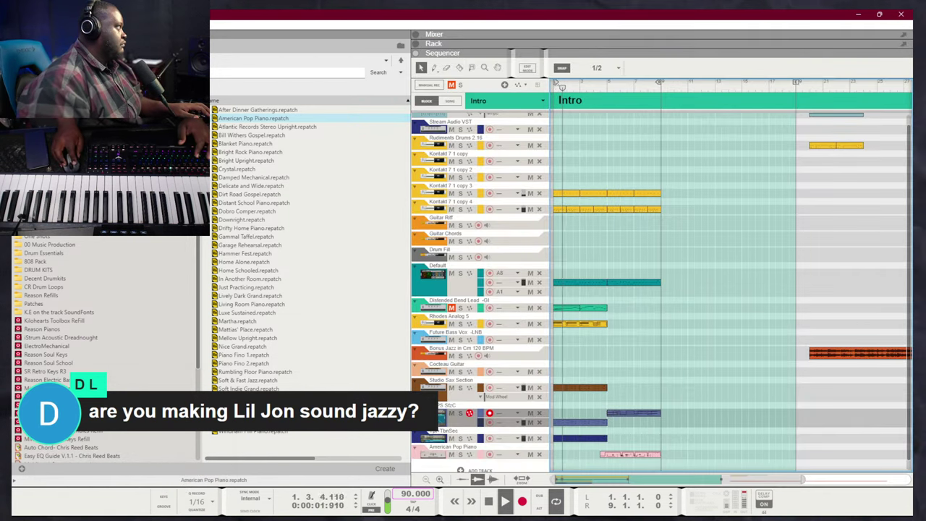
left_click(527, 374)
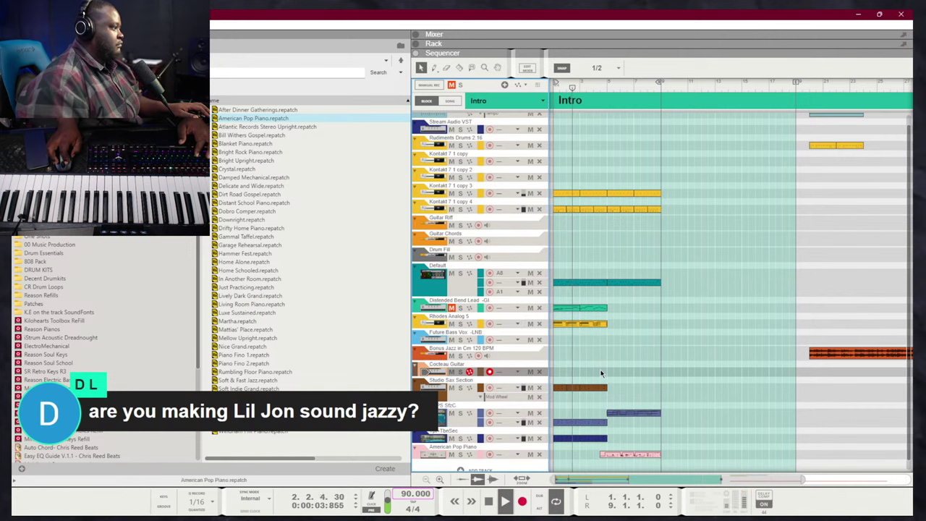
scroll(600, 373, "up", 1)
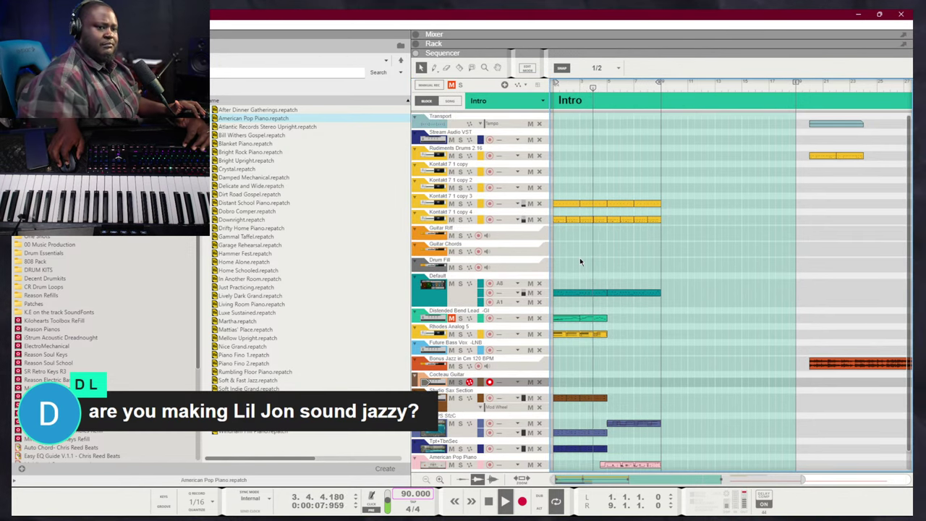
scroll(580, 262, "down", 2)
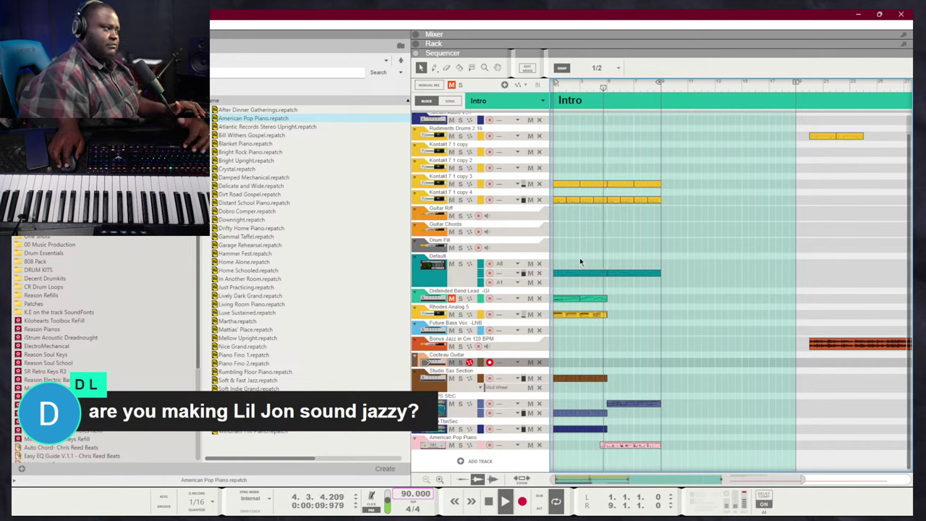
key("F5")
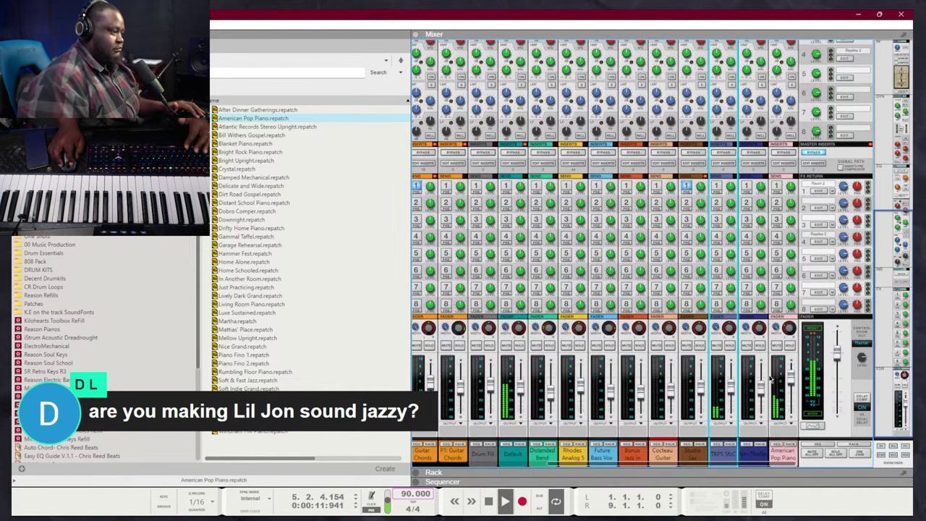
key("F7")
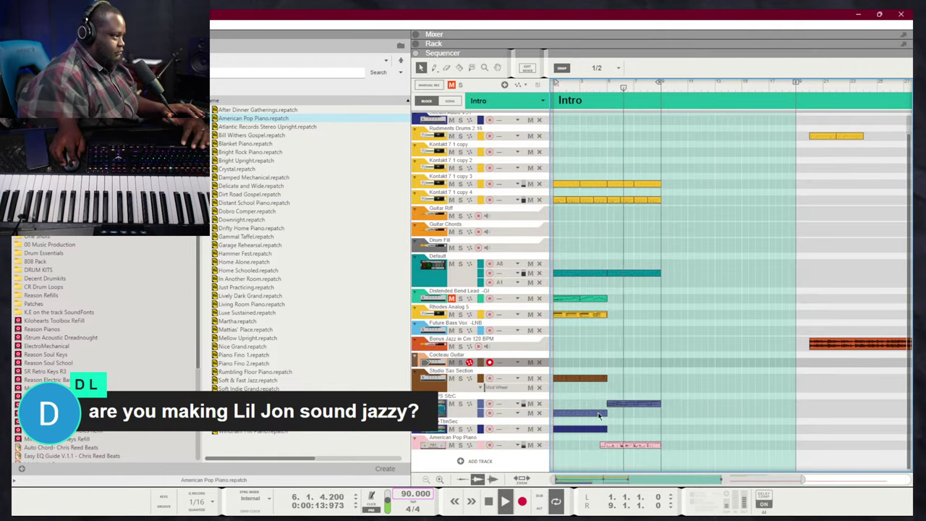
Copy the TRPS SfzC clip at bar 5 to the Studio Sax Section track and lower the copied notes by one octave
left_click_drag(628, 408, 628, 378, "ctrl")
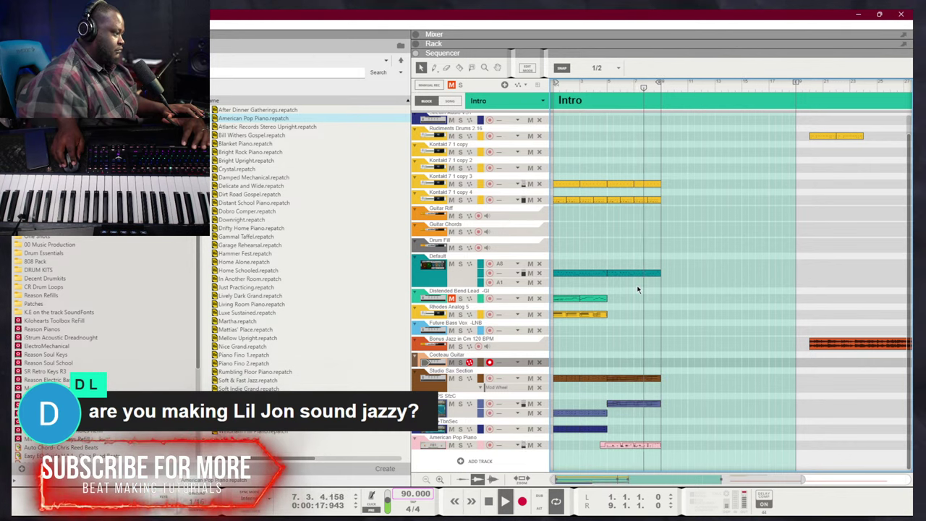
double_click(614, 377)
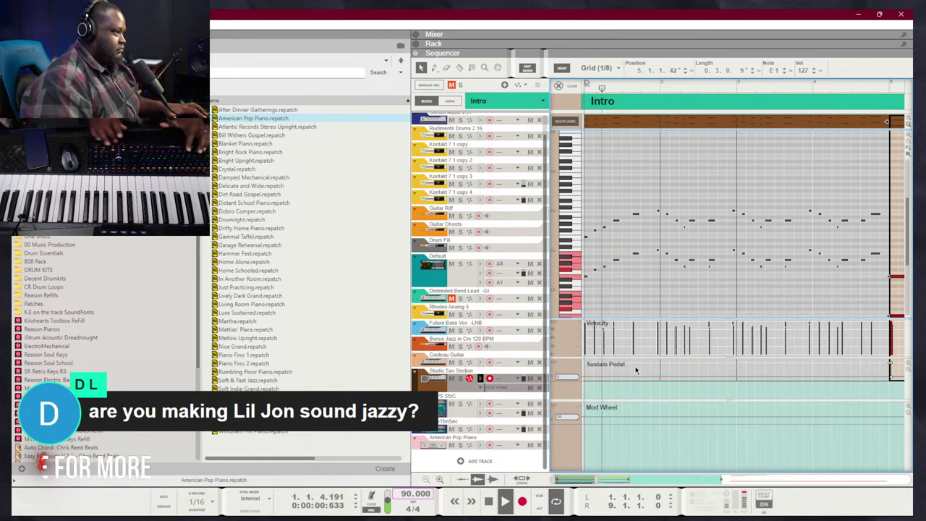
key("Escape")
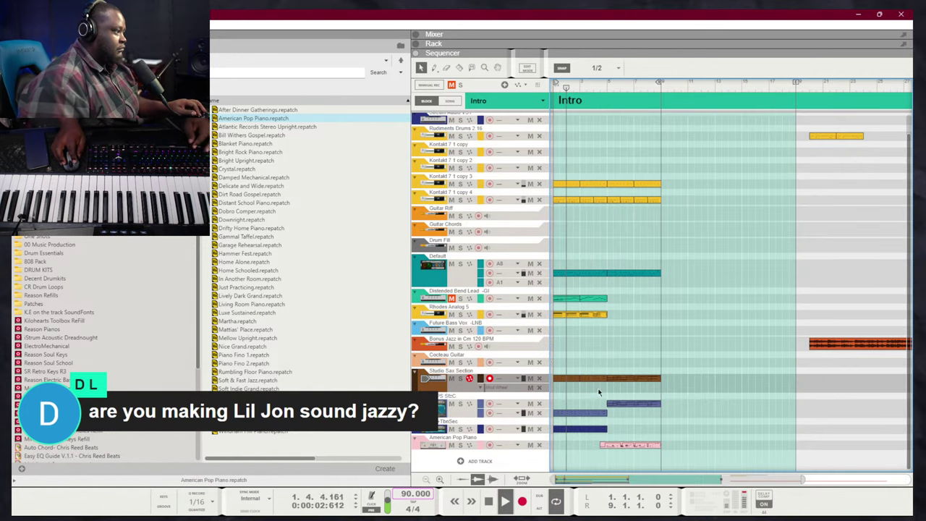
Try adding short Mod Wheel automation clips from bar 5 on the Studio Sax Section track and delete them
left_click_drag(609, 387, 617, 387)
double_click(610, 388)
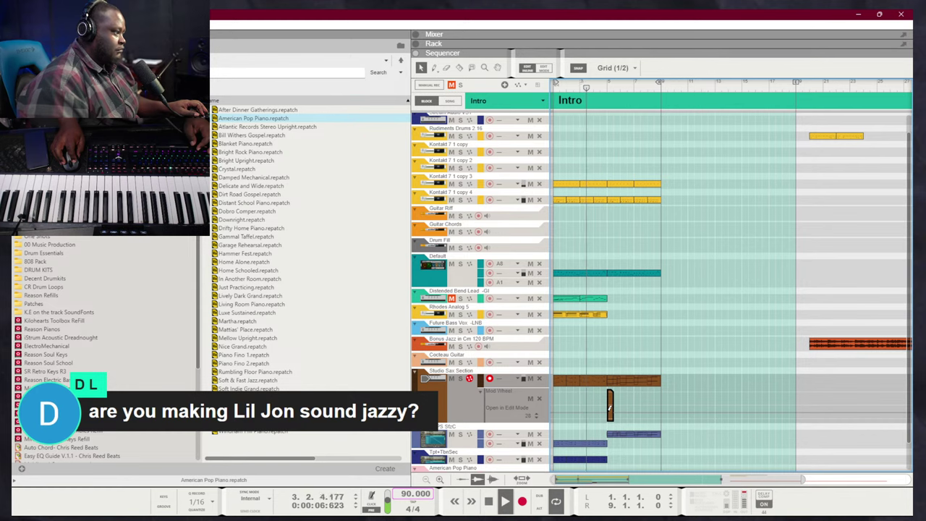
left_click(630, 340)
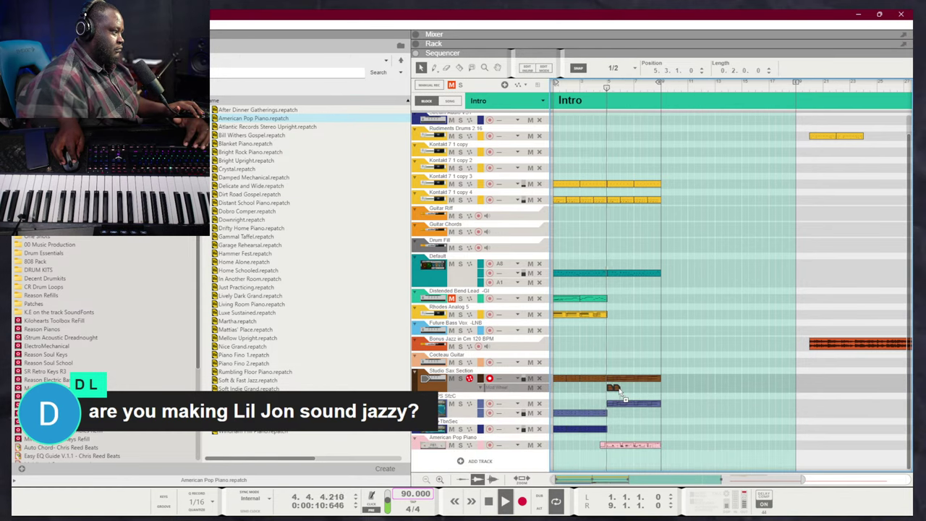
scroll(618, 388, "up", 6)
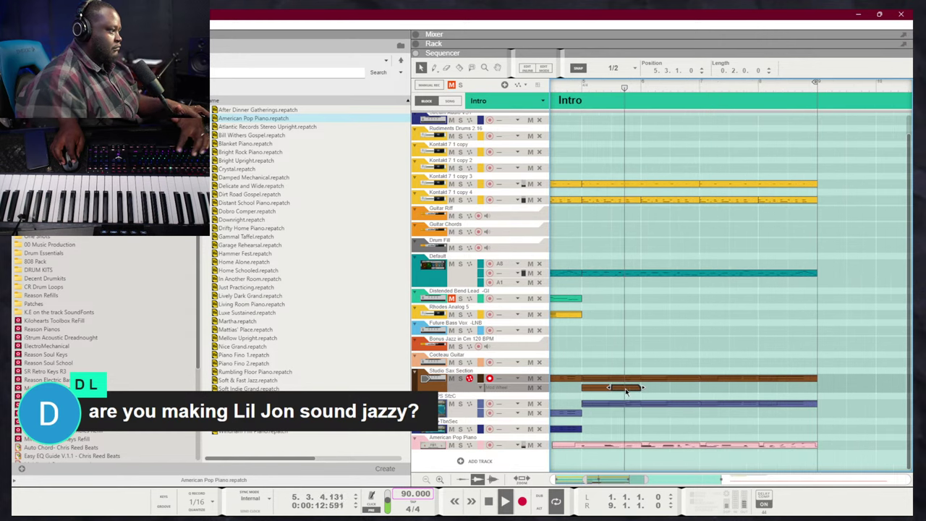
left_click_drag(629, 391, 591, 395)
key("Delete")
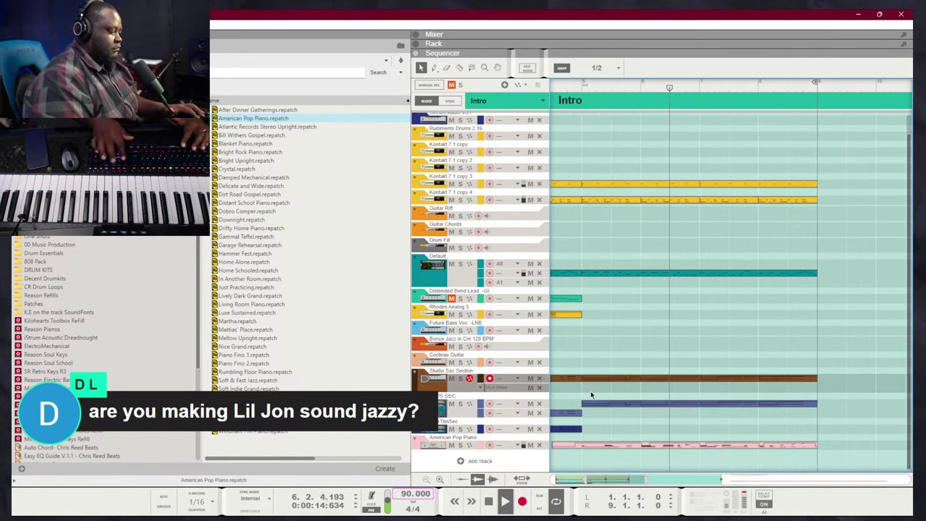
Raise the notes of the Studio Sax Section clip at bar 5 by one octave and add a new note lane to that track
key("F6")
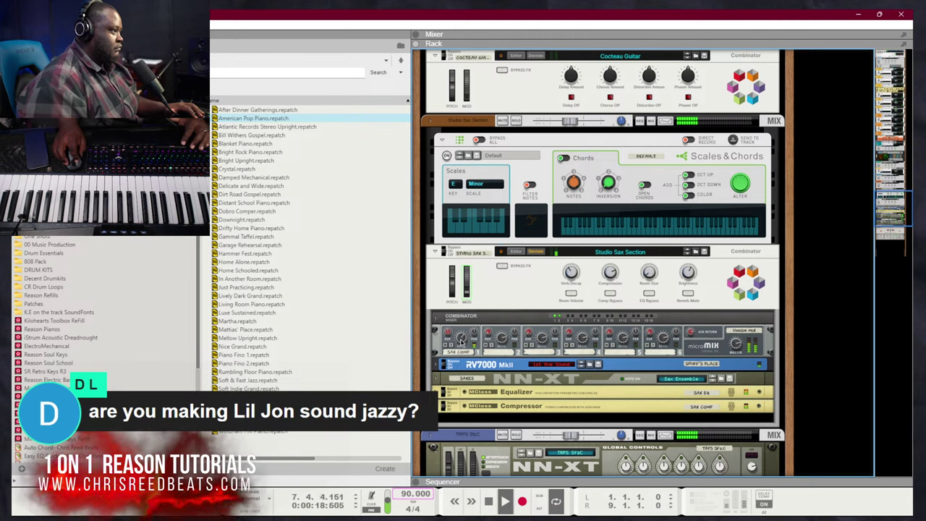
key("F7")
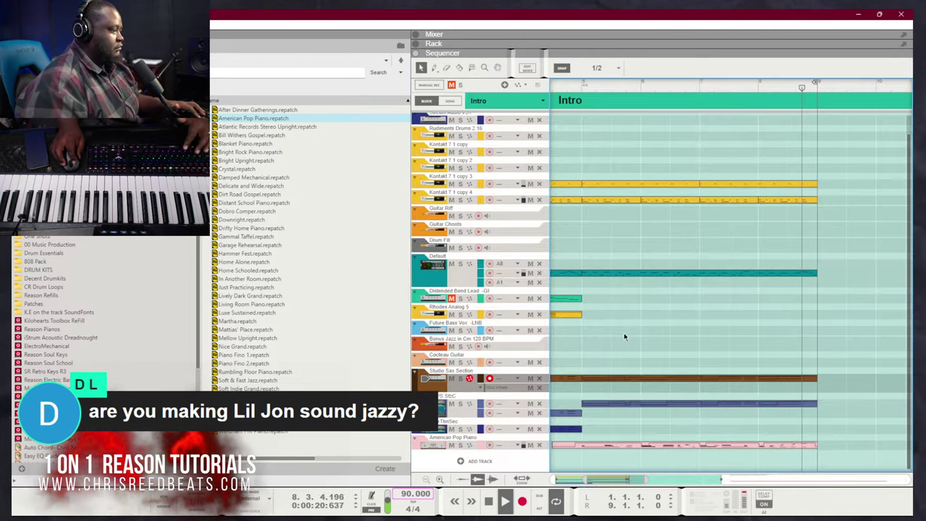
double_click(718, 379)
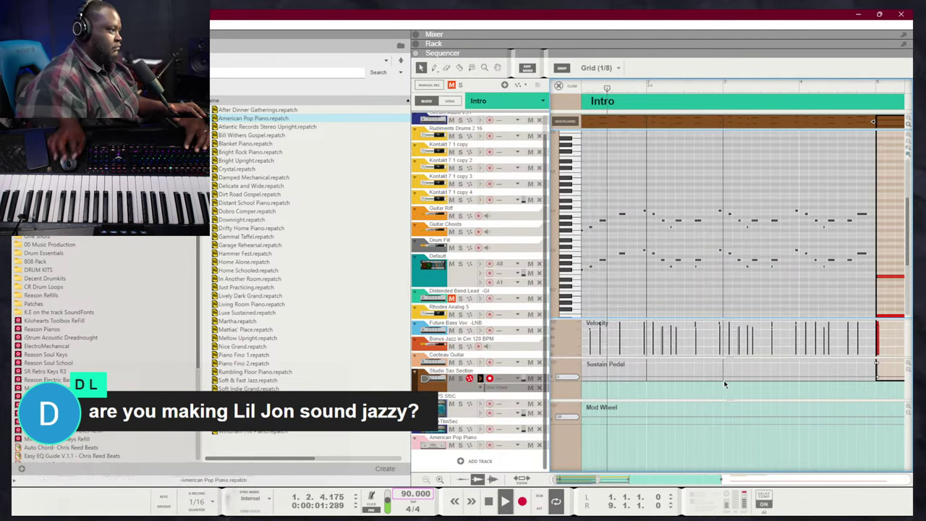
scroll(723, 380, "right", 1)
key("space")
key("space")
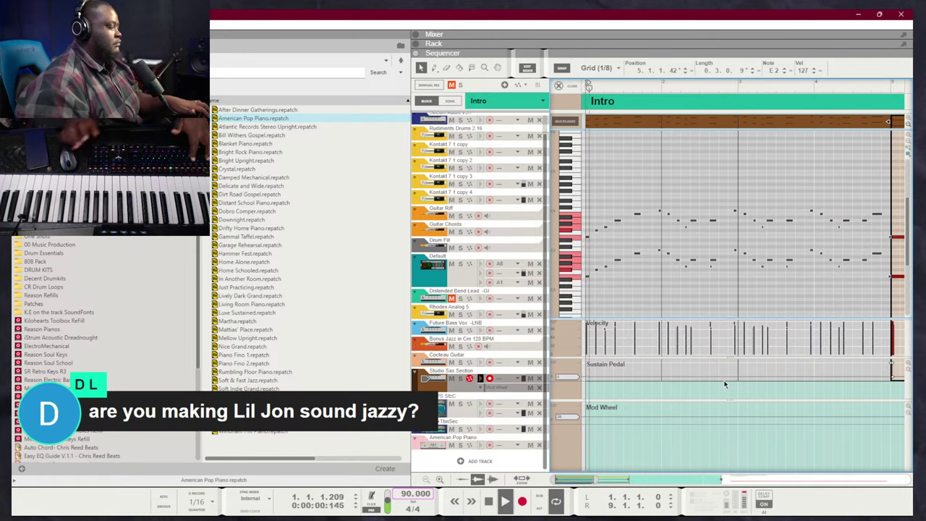
key("Escape")
key("comma")
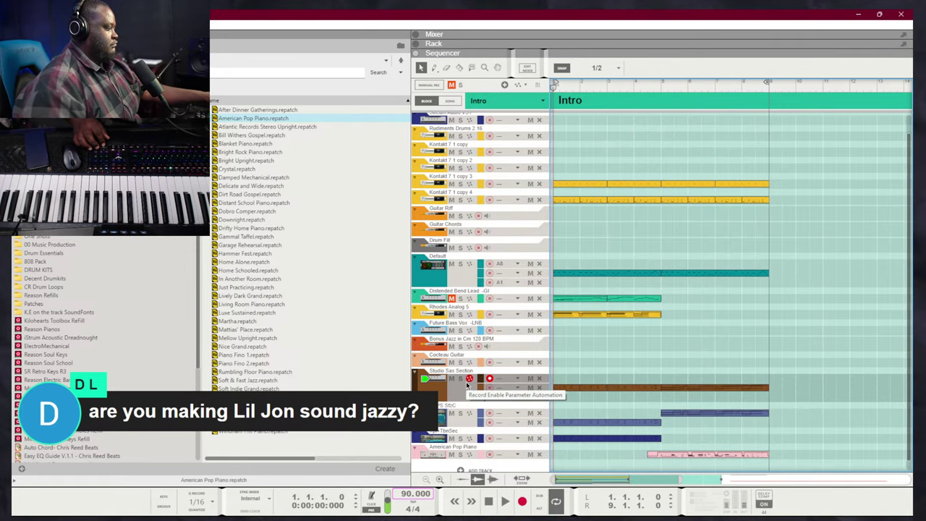
Try recording a take from bar 1 on the new lane of the Studio Sax Section track and undo it
key("space")
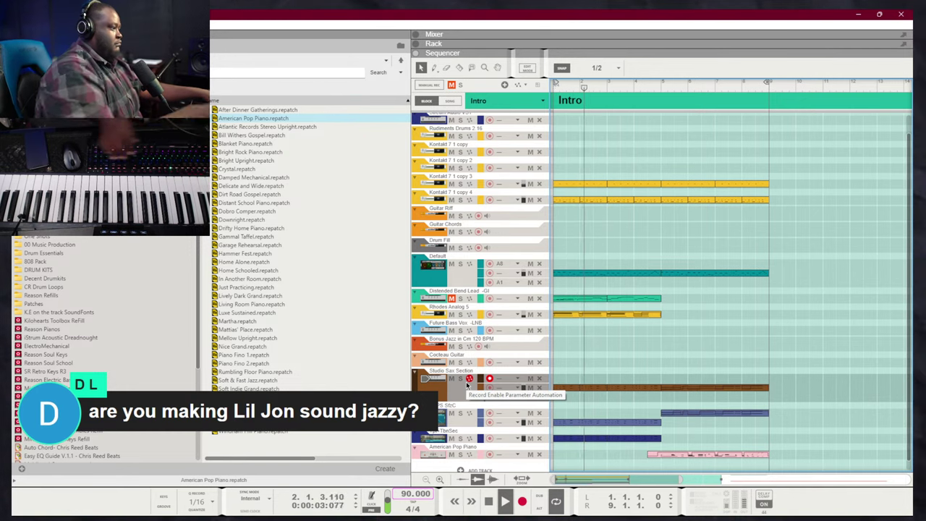
key("space")
key("ctrl+Return")
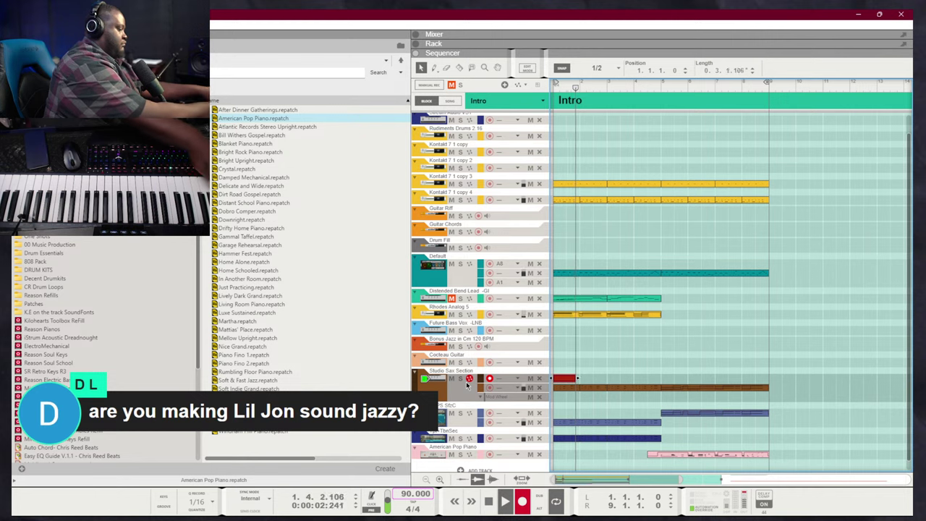
key("space")
key("space")
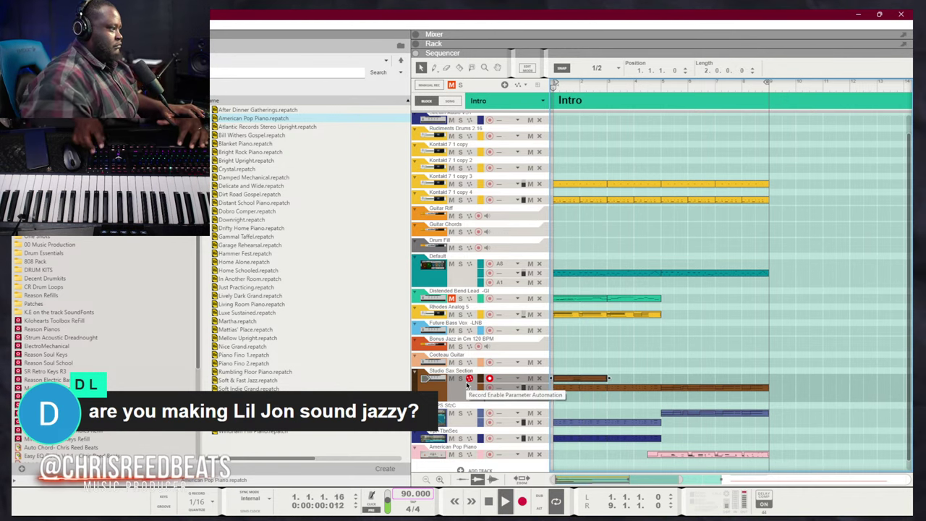
key("ctrl+z")
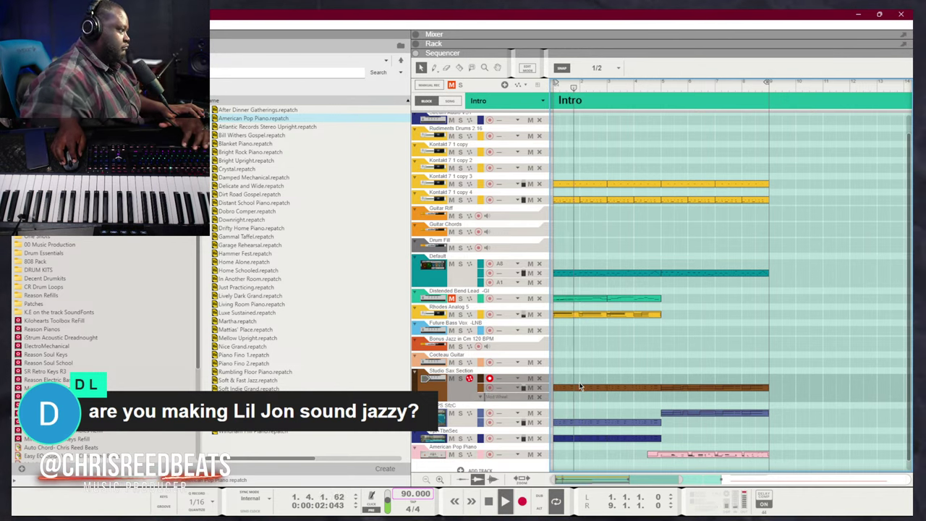
Record-enable the American Pop Piano track, play the arrangement, and delete the Default track's clip at bar 5
scroll(486, 423, "down", 1)
left_click(490, 445)
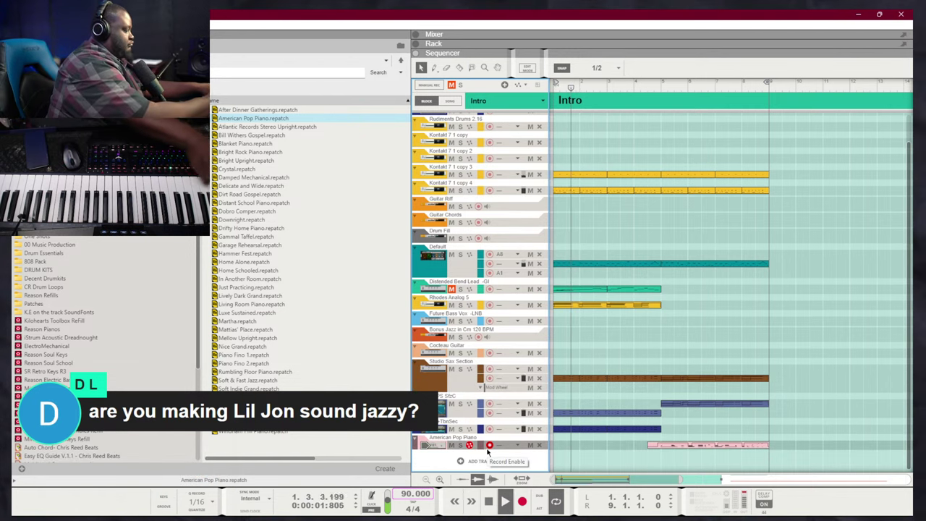
key("space")
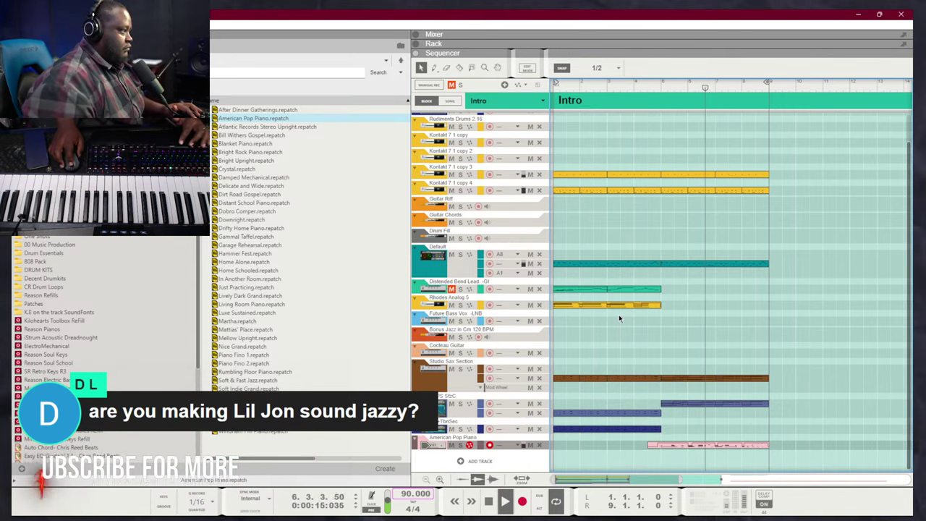
left_click(712, 262)
key("Delete")
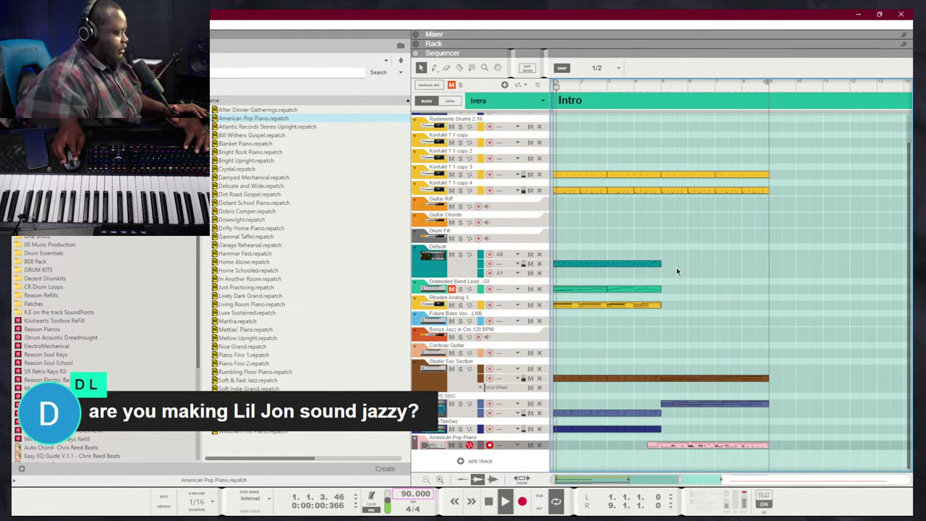
Cut all clips out of the Intro block and switch to Block 7
key("ctrl+a")
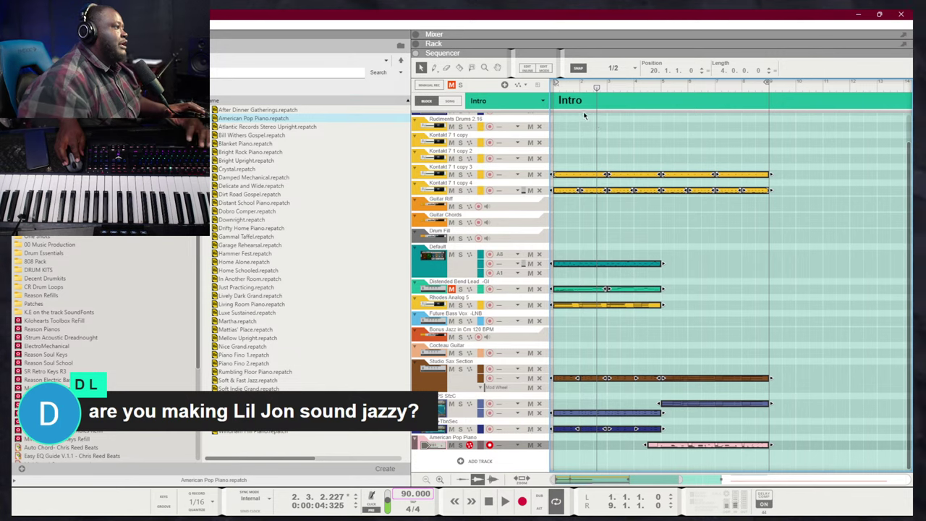
key("Delete")
left_click(542, 101)
left_click(492, 174)
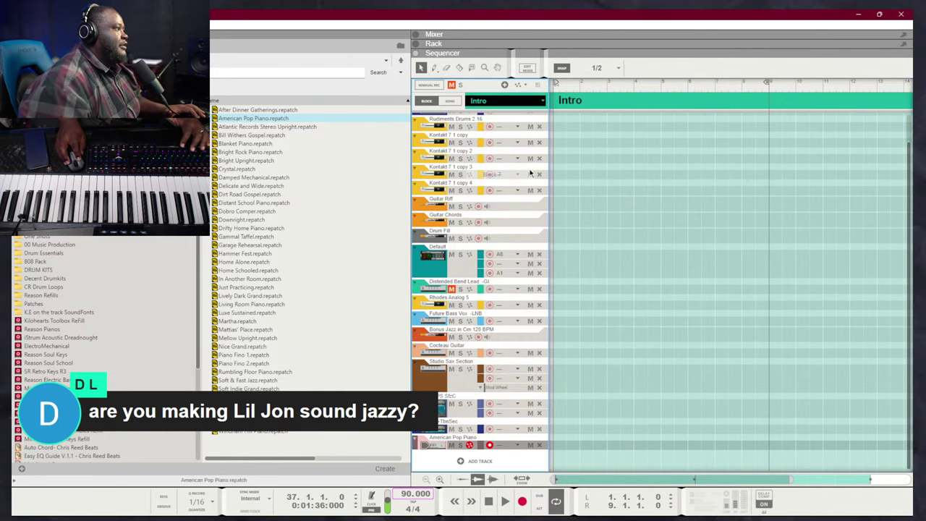
Rename the empty Block 7 as LIL JAZZY JOHN
double_click(568, 101)
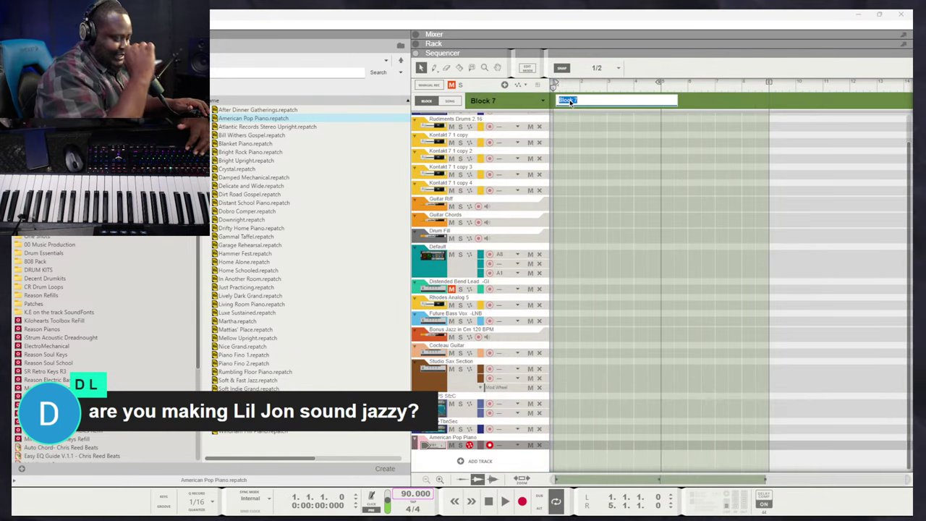
type("L")
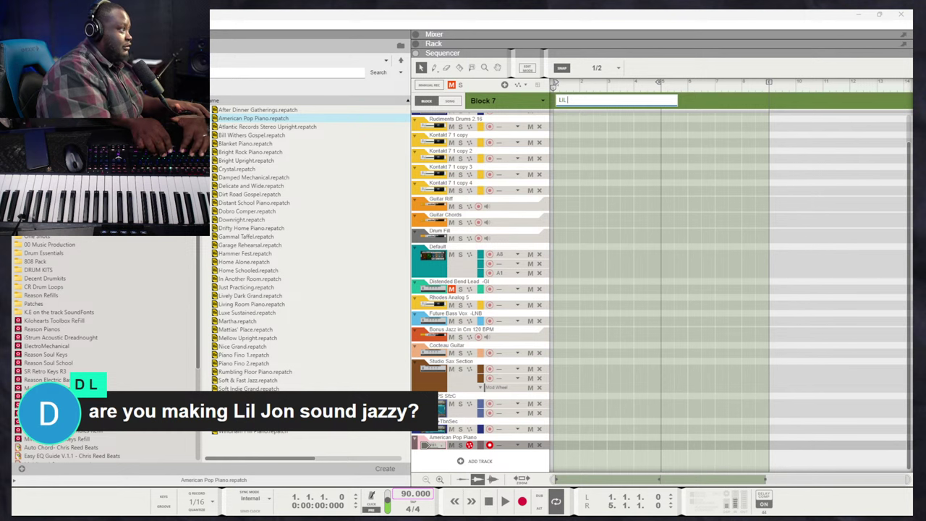
type("IL JAZZY JOHN")
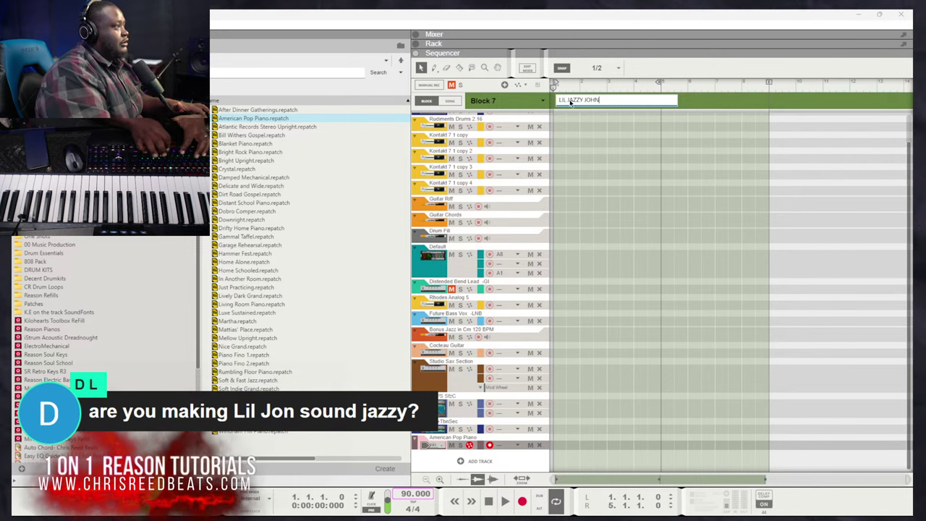
key("Return")
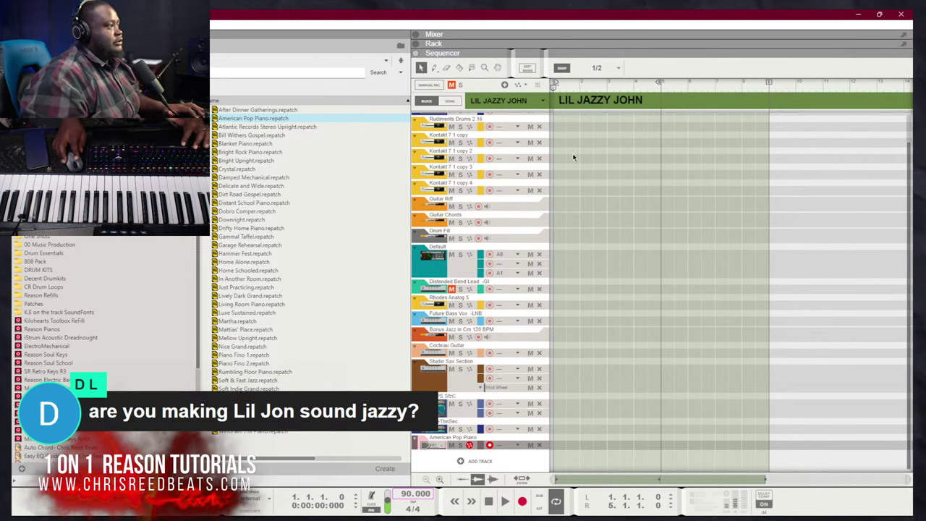
Paste the cut clips into the LIL JAZZY JOHN block and play it from bar 1
key("ctrl+v")
key("shift+Return")
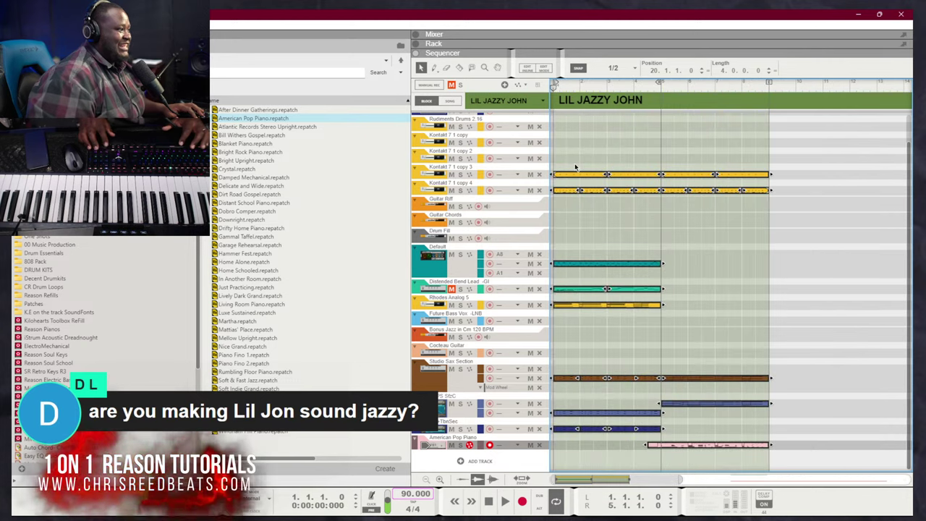
key("space")
Move the Transport tempo automation clip from bar 20 to bar 1 and select the stray Rudiments Drums and Bonus Jazz clips
scroll(641, 231, "down", 4)
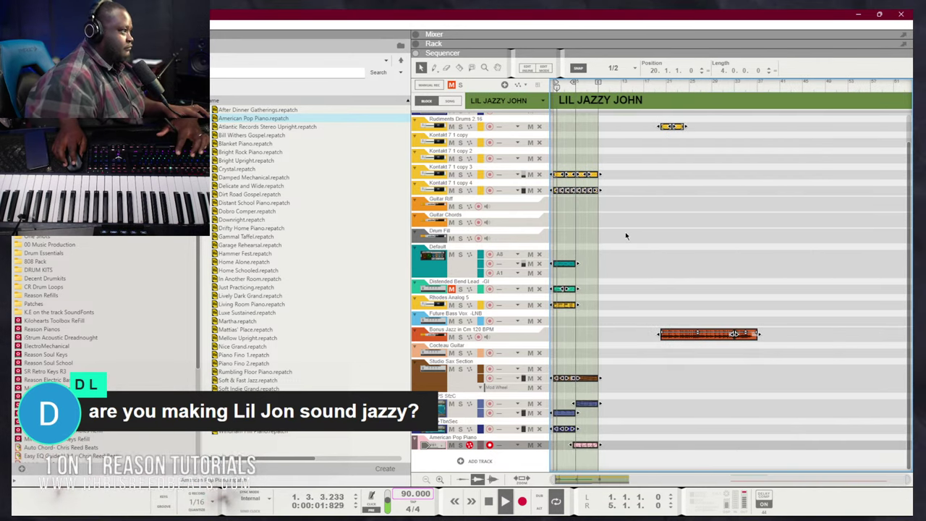
scroll(627, 231, "up", 2)
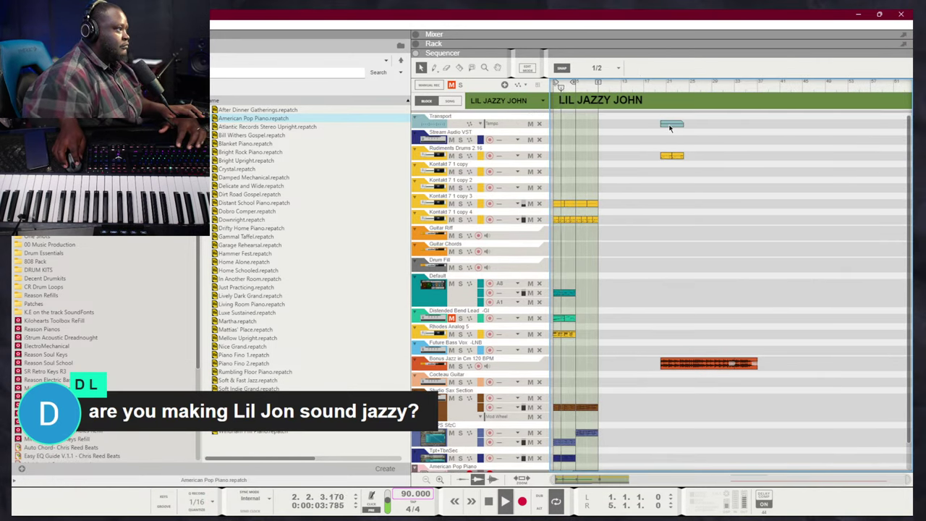
left_click_drag(670, 127, 497, 127)
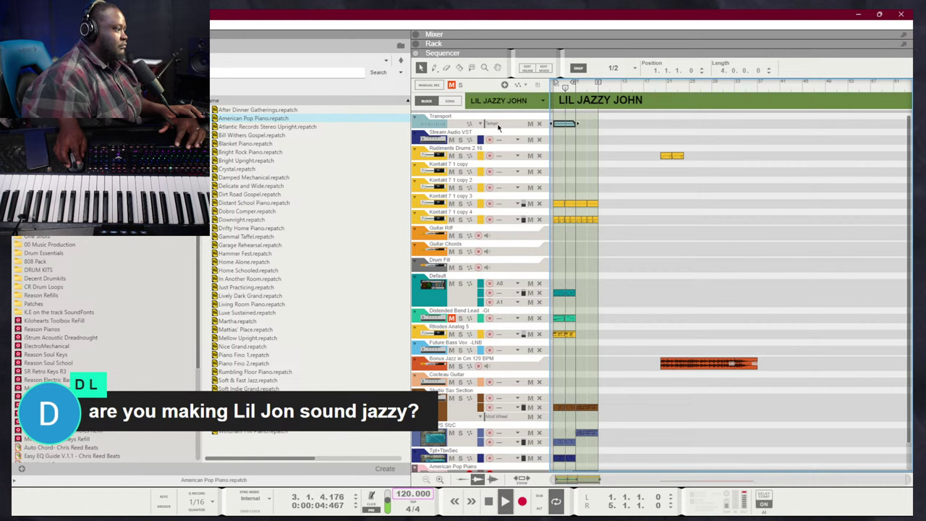
left_click_drag(647, 127, 812, 513)
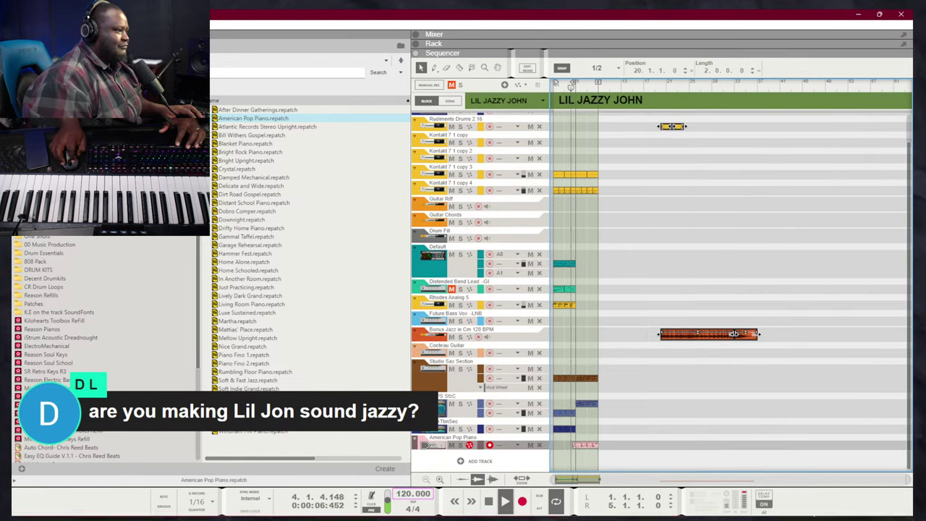
Delete the stray clips around bar 20 and the tempo automation clip on the Transport track
key("Delete")
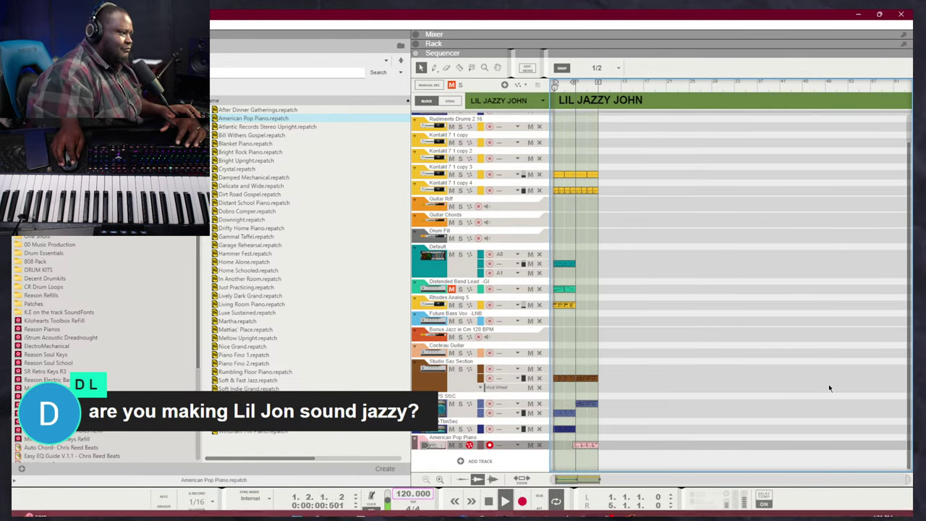
left_click_drag(907, 479, 594, 474)
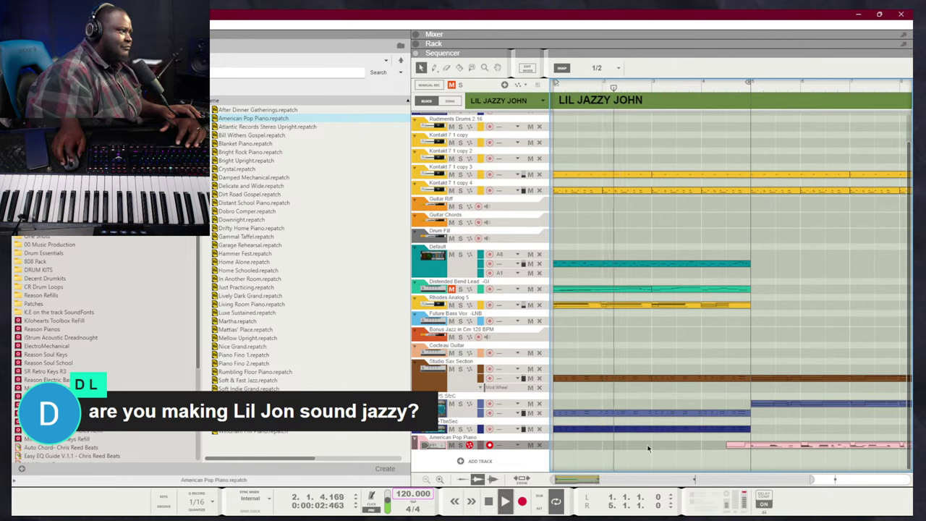
left_click_drag(811, 479, 910, 476)
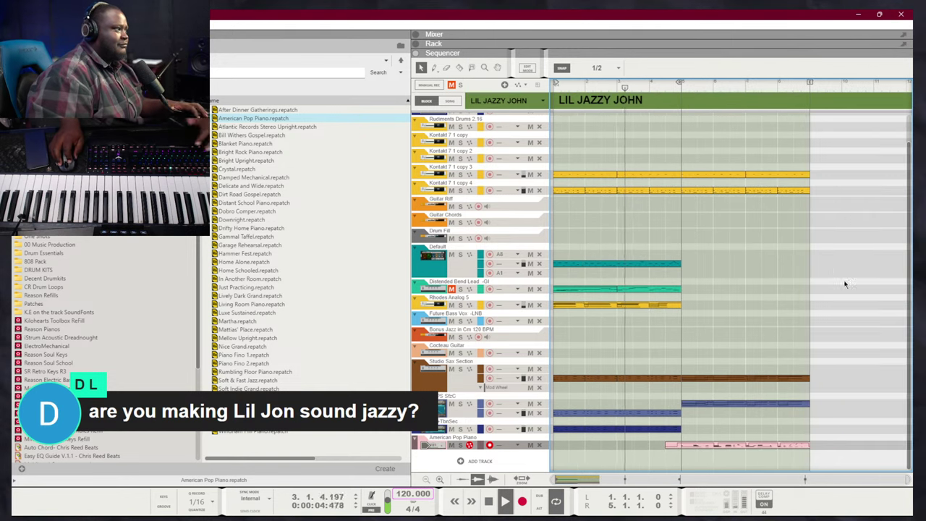
scroll(810, 231, "up", 2)
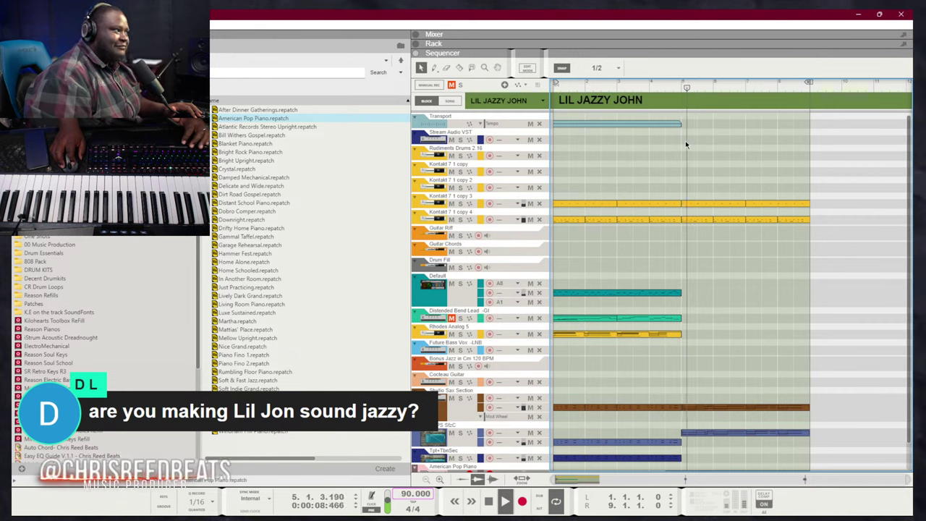
left_click_drag(605, 128, 600, 129)
key("Delete")
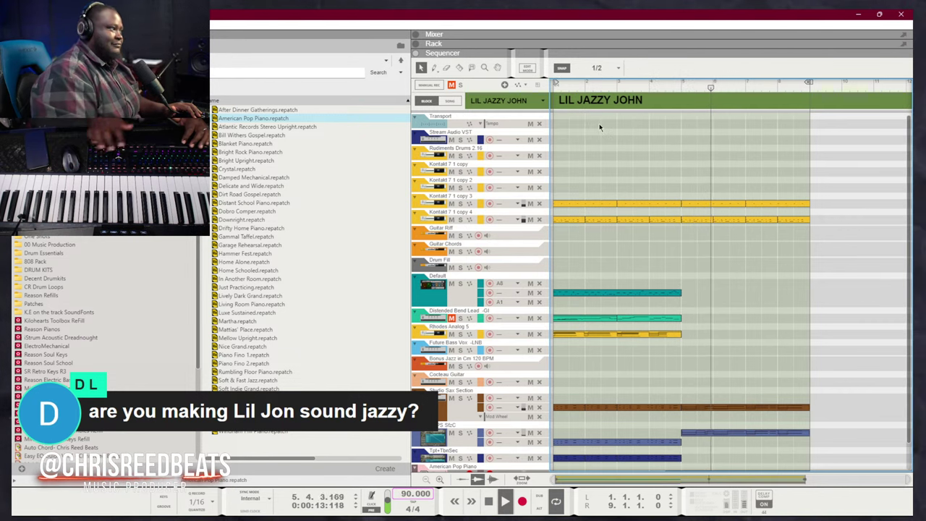
Arm the Default track for playing along with the loop
scroll(661, 225, "down", 2)
scroll(659, 221, "down", 5)
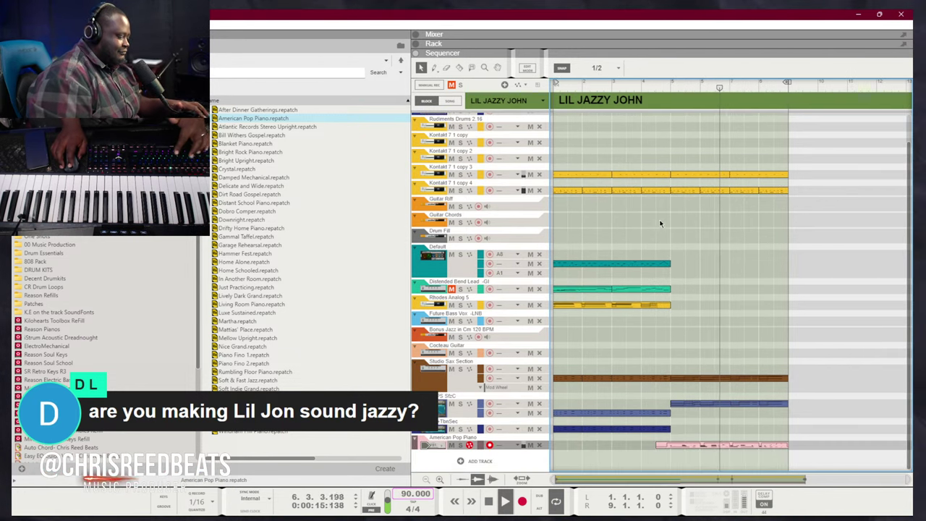
left_click(490, 254)
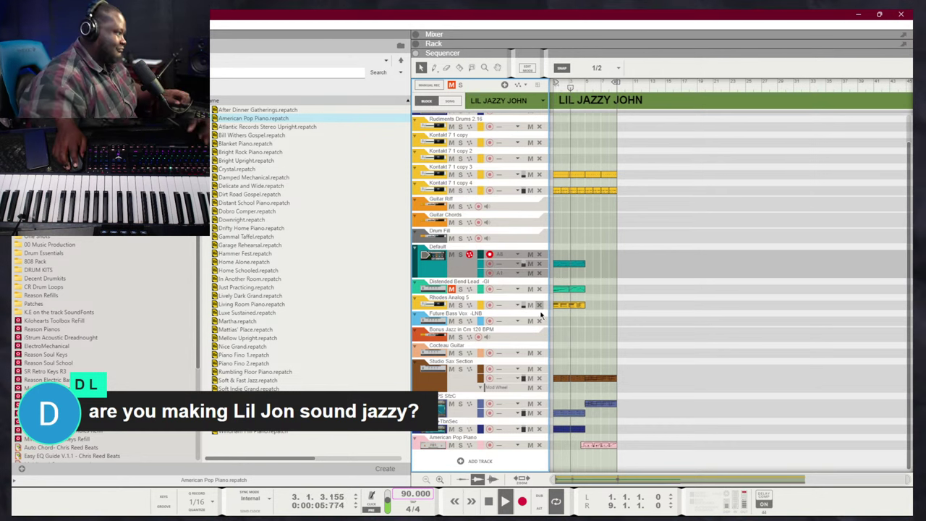
Create a new instrument track with the Reason Studios ID8 Instrument Device and check it in the rack
left_click(478, 461)
mouse_move(539, 472)
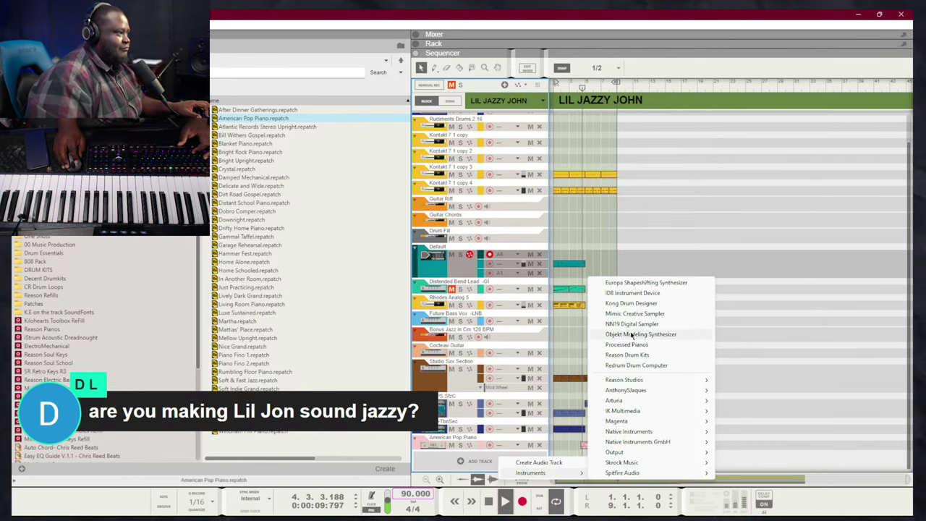
mouse_move(632, 380)
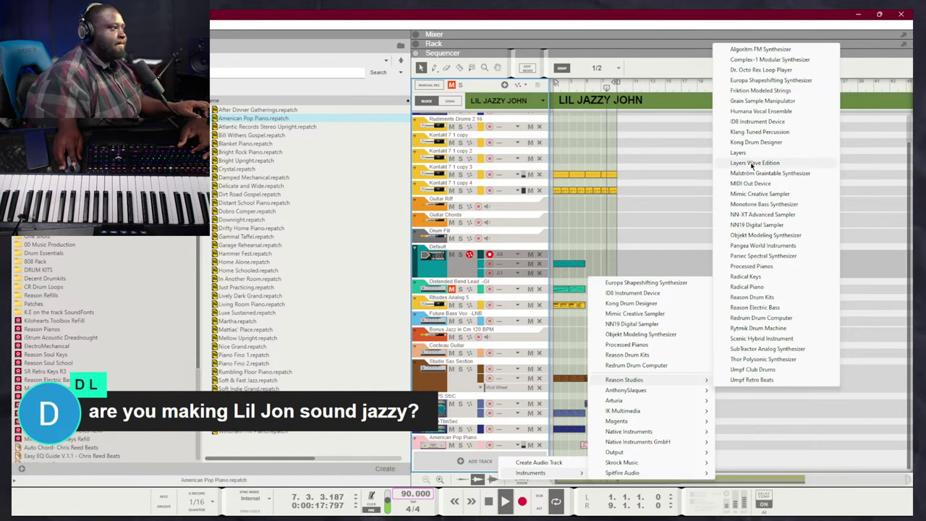
left_click(745, 125)
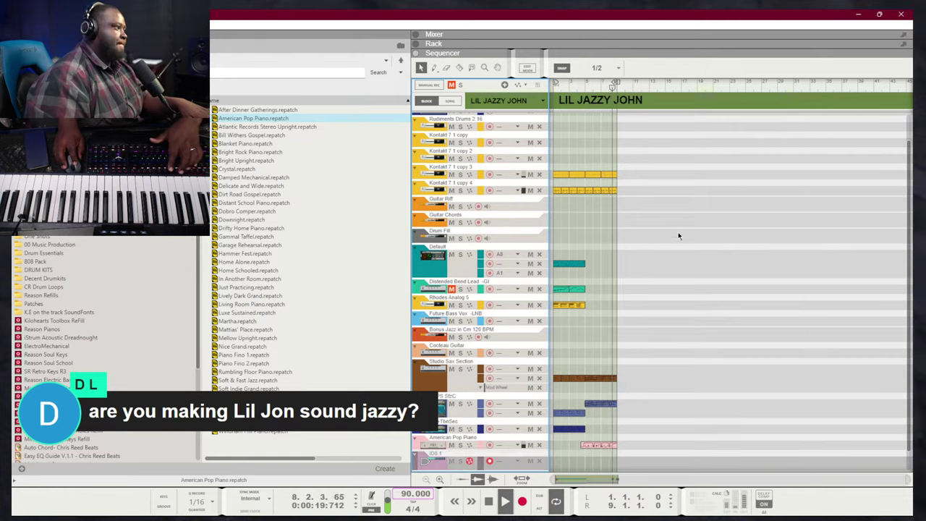
key("F6")
key("F7")
key("F6")
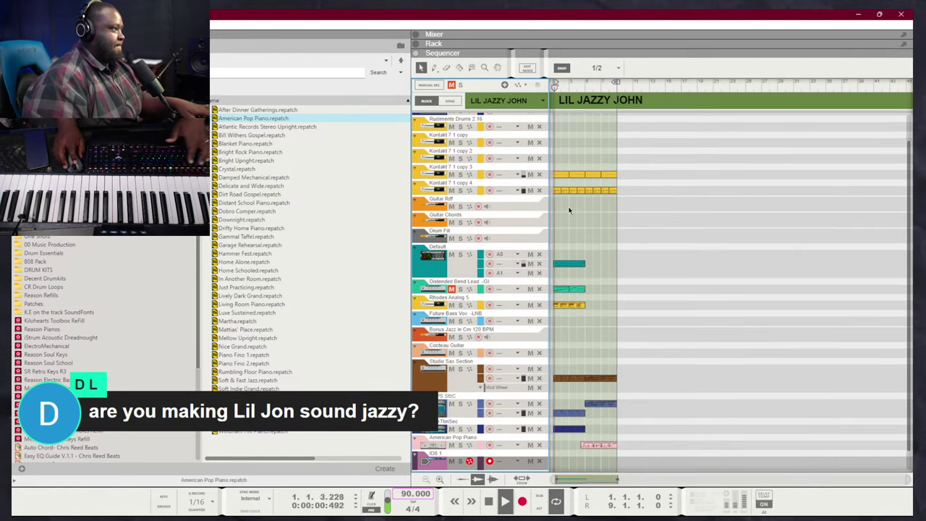
Shift the second section's clips on all tracks from bar 5 to bar 9, and duplicate the first four bars' clips into the gap
left_click(452, 190)
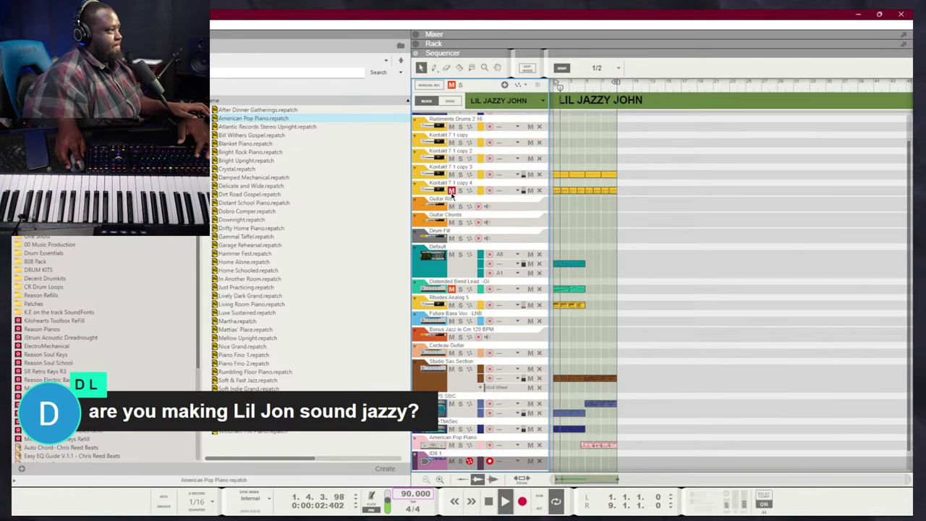
scroll(681, 186, "up", 2)
left_click_drag(677, 168, 591, 515)
left_click_drag(587, 448, 587, 449)
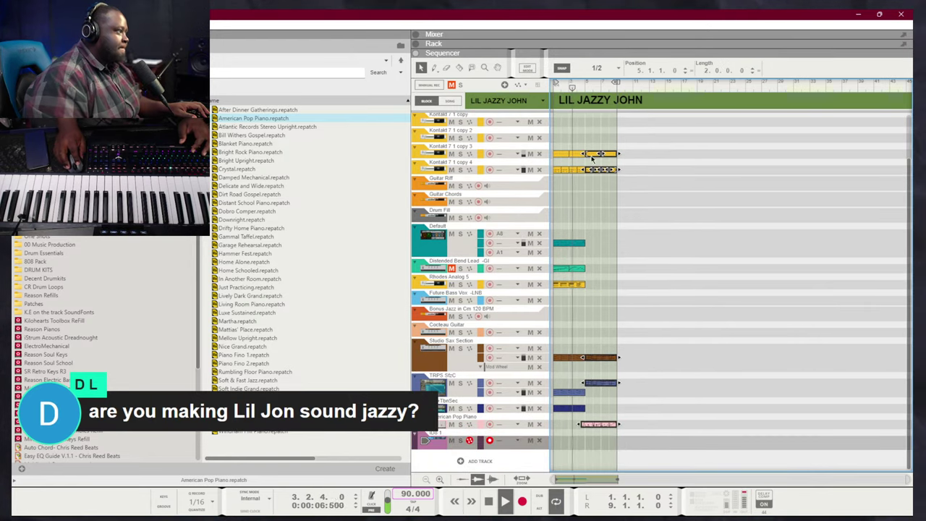
left_click_drag(592, 156, 487, 382)
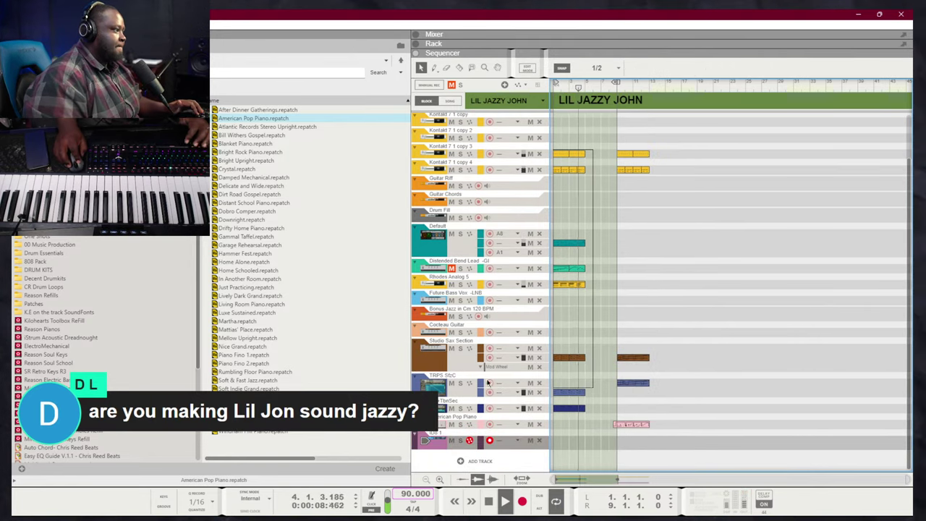
key("ctrl+d")
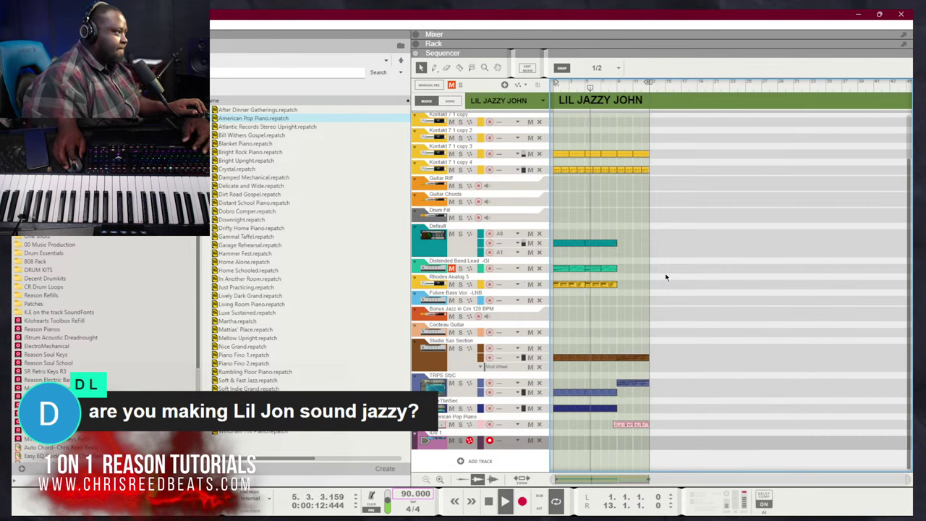
Show the ID8 device in the rack, choose Sound D (Vibes) in its Piano category, and return to the sequencer
key("F5")
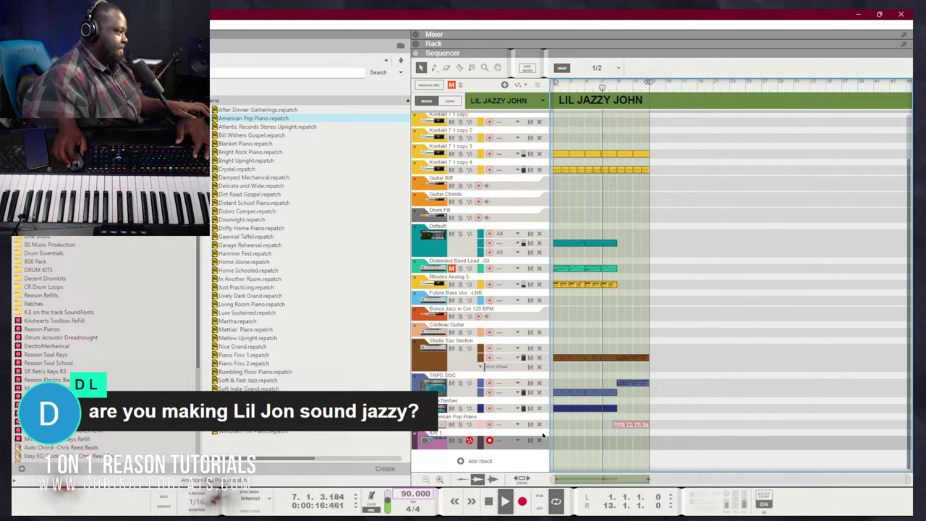
key("F6")
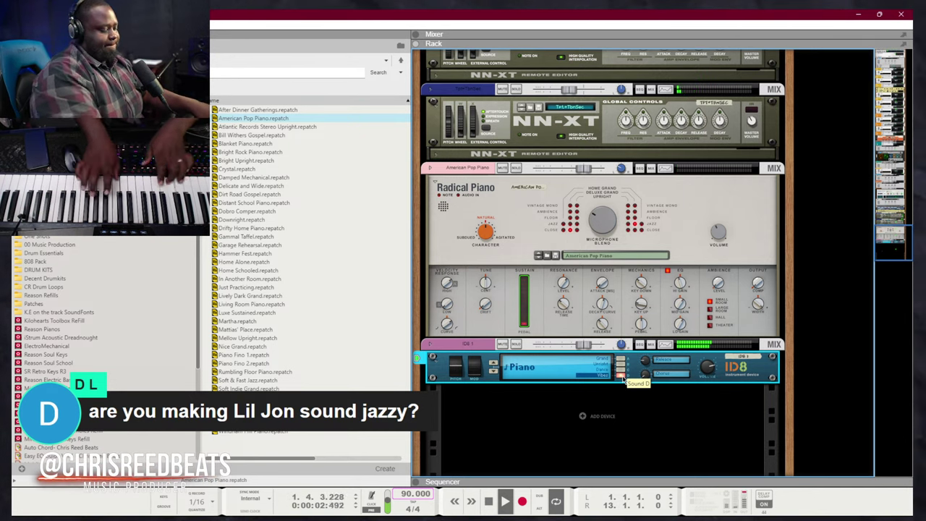
key("F7")
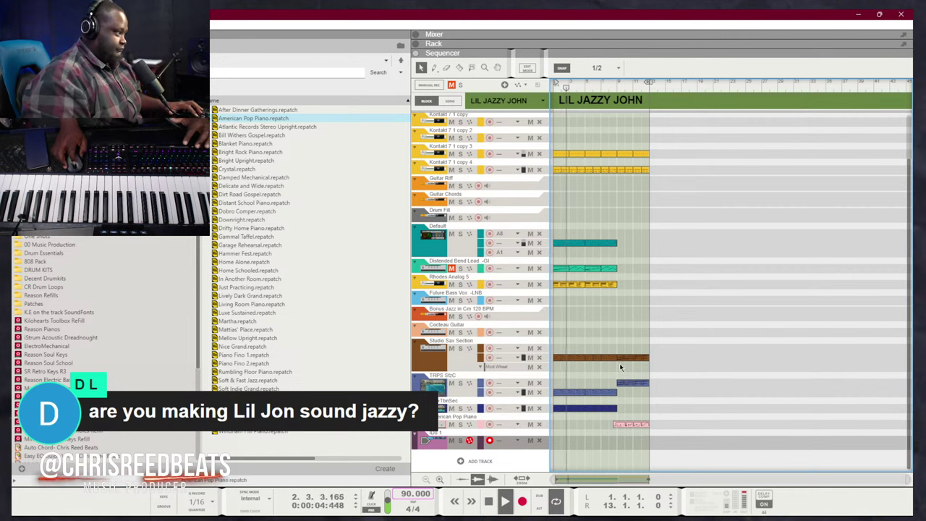
Load All Sections Detache.cmb from the browser onto a new track and audition it with the song playing
scroll(70, 341, "down", 5)
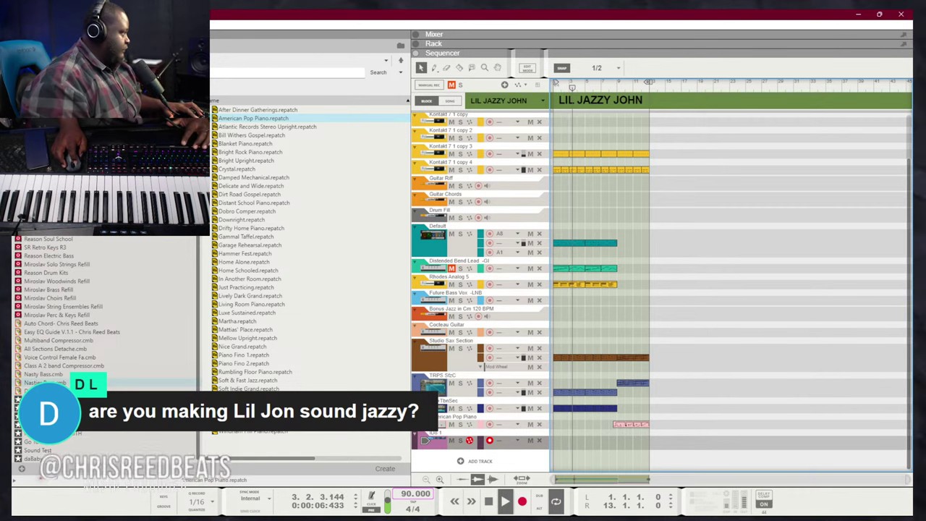
left_click_drag(65, 348, 547, 478)
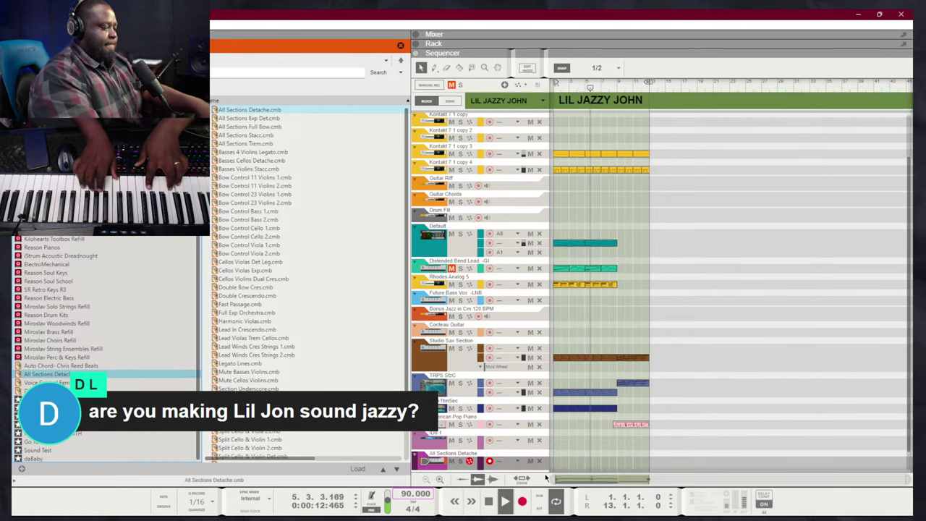
key("space")
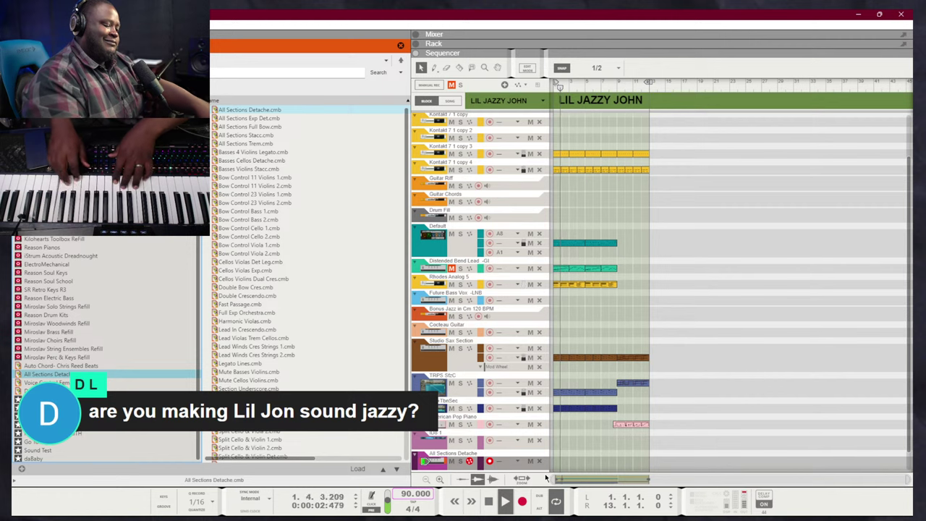
key("space")
key("space")
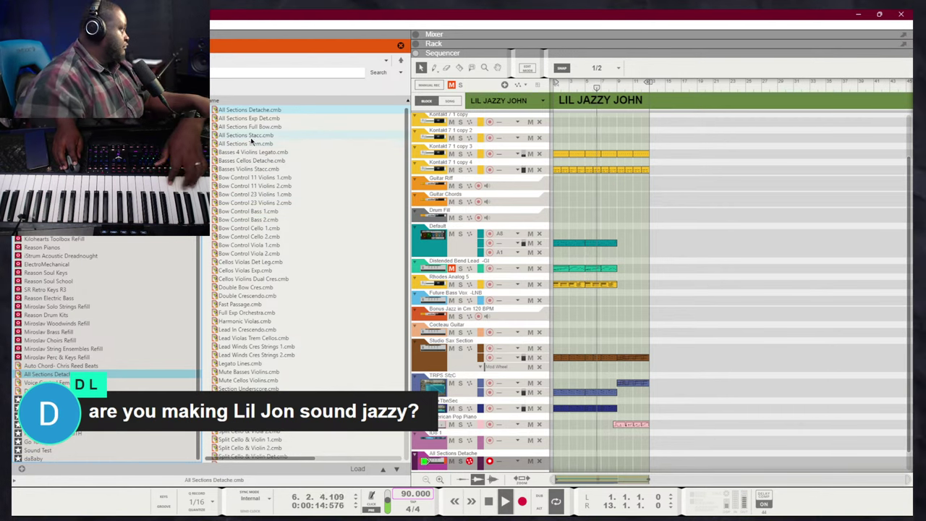
Replace the string track's patch with All Sections Full Bow.cmb and audition it against playback
left_click_drag(256, 127, 484, 448)
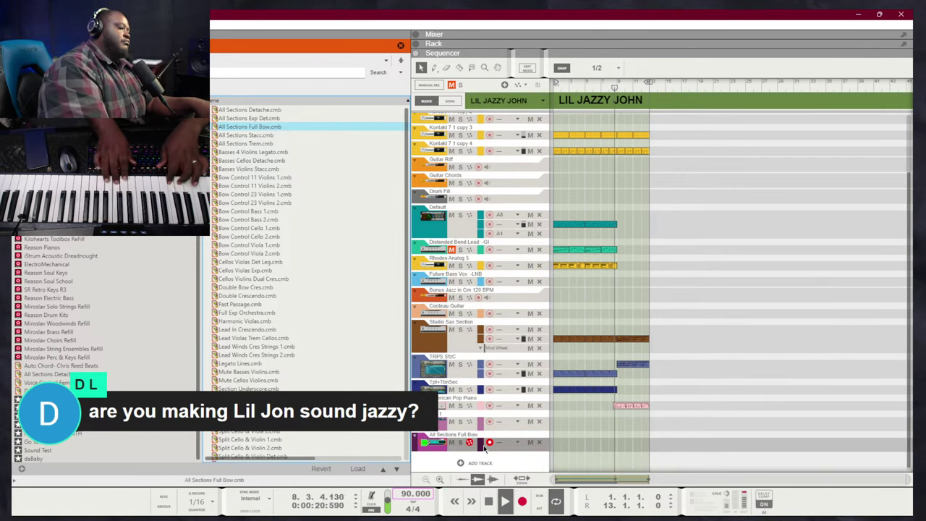
key("space")
key("space")
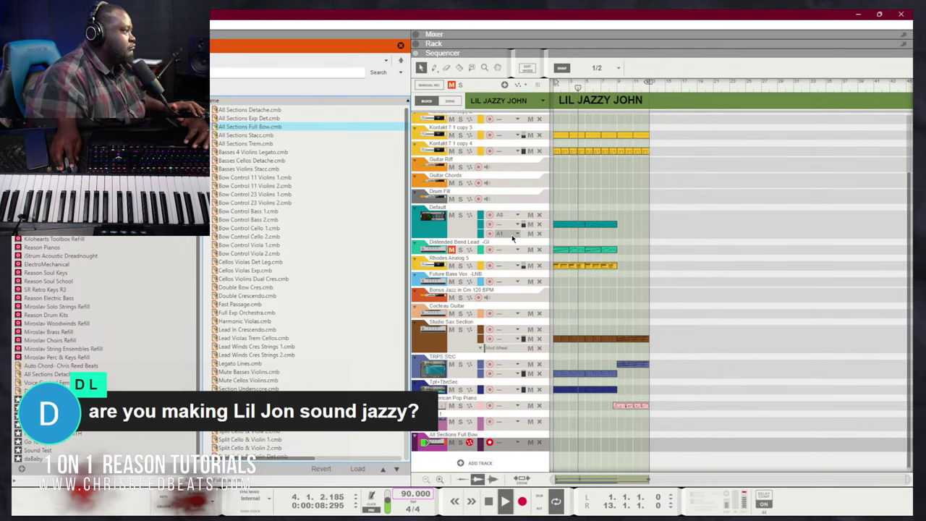
Record a part about five bars long from bar 8 on a new Default track note lane, and delete the leftover clip at bar 1
left_click(489, 224)
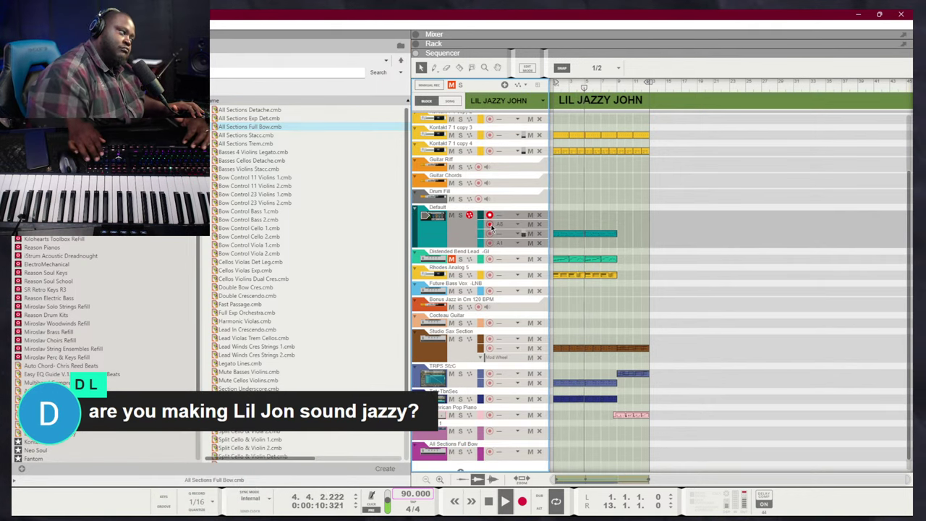
scroll(600, 271, "up", 3)
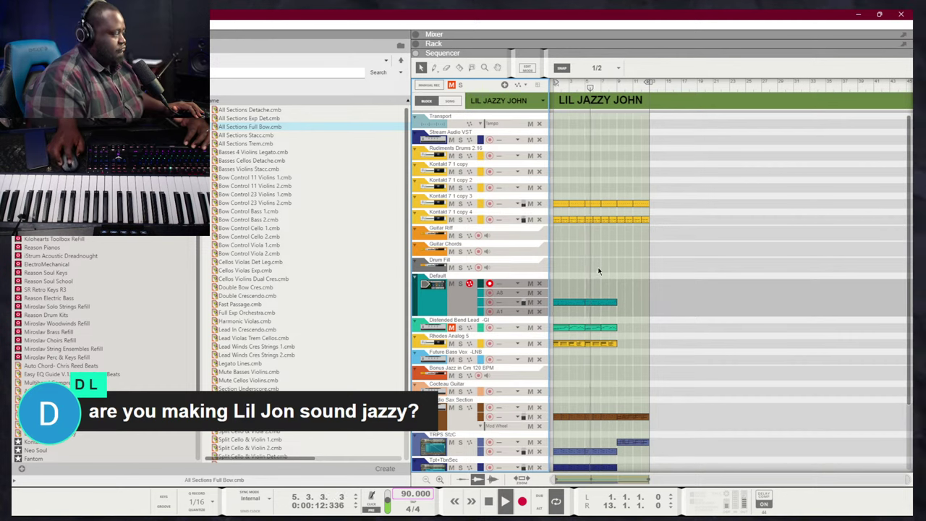
scroll(599, 261, "down", 3)
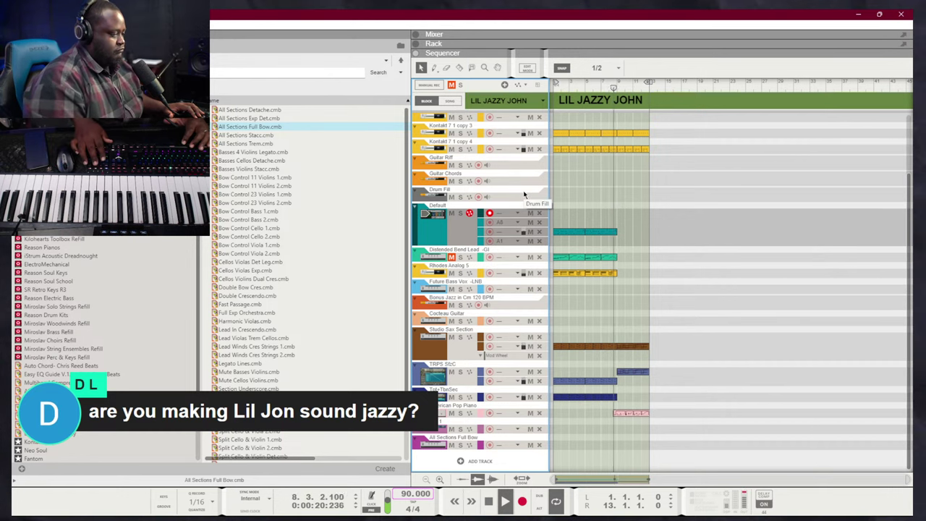
key("ctrl+Return")
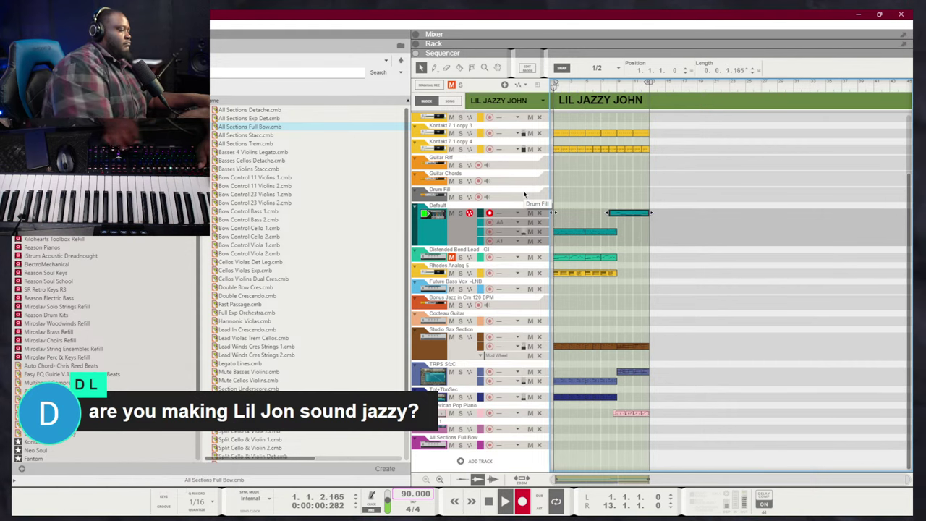
key("ctrl+Return")
left_click_drag(658, 226, 634, 217)
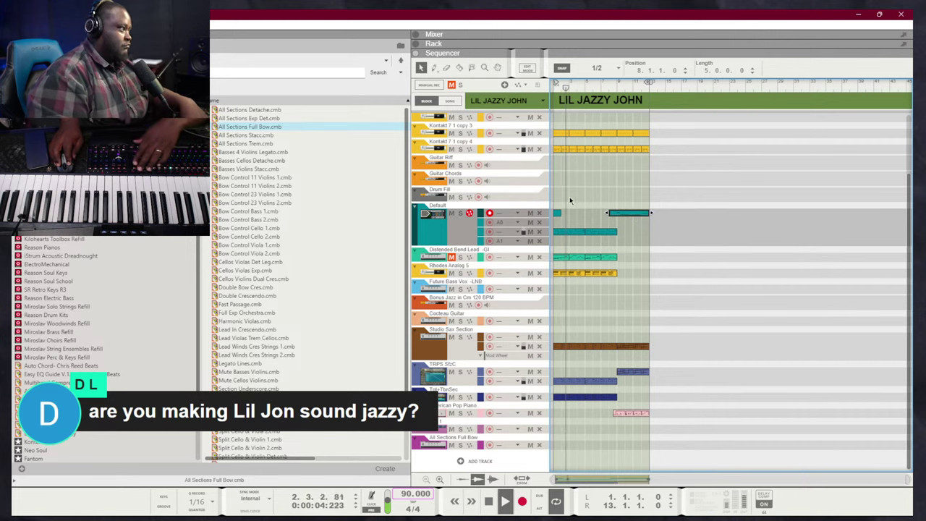
key("Delete")
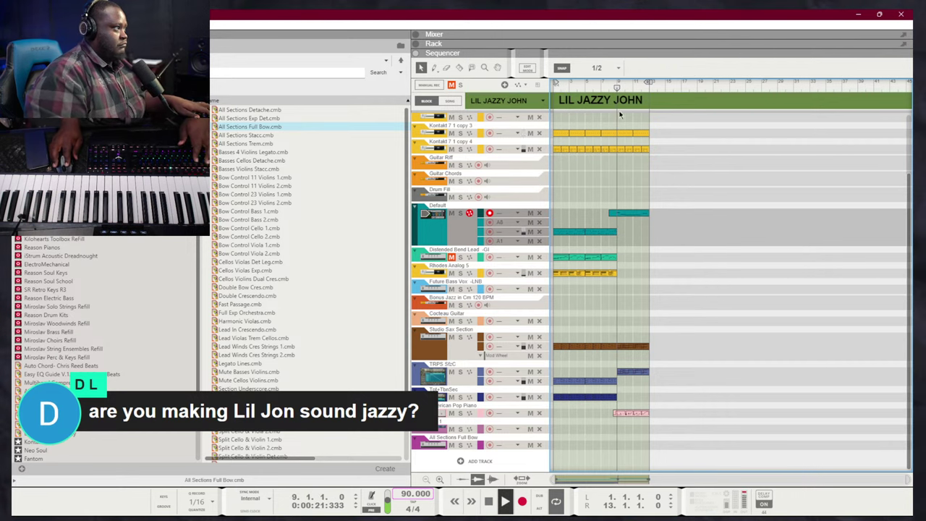
Open the recorded clip's notes and transpose the E3 note at bar 9 down one octave to E2
double_click(631, 213)
left_click(728, 272)
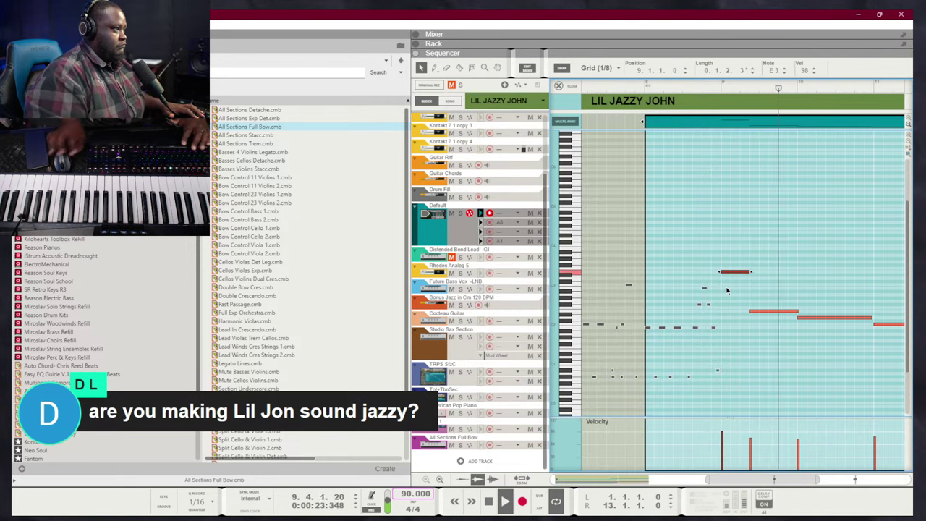
key("shift+Down")
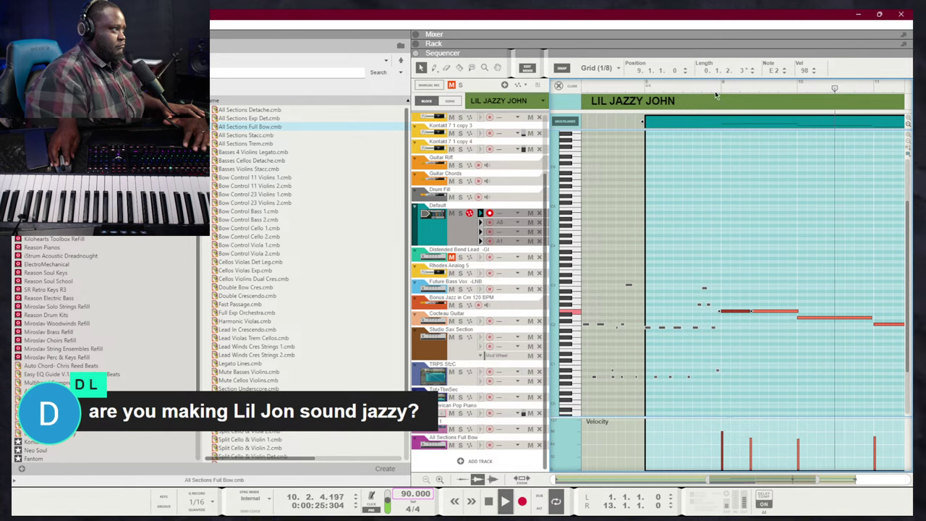
left_click(744, 170)
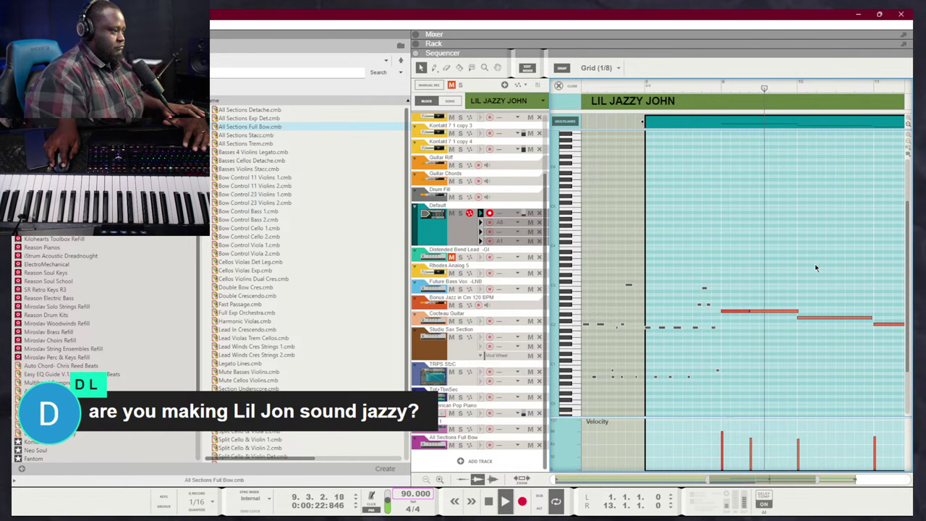
Delete the second E2 note in bar 9 and lengthen the first one to the start of bar 10
left_click_drag(768, 327, 768, 327)
key("Delete")
left_click_drag(766, 324, 799, 323)
left_click(792, 331)
scroll(791, 332, "down", 6)
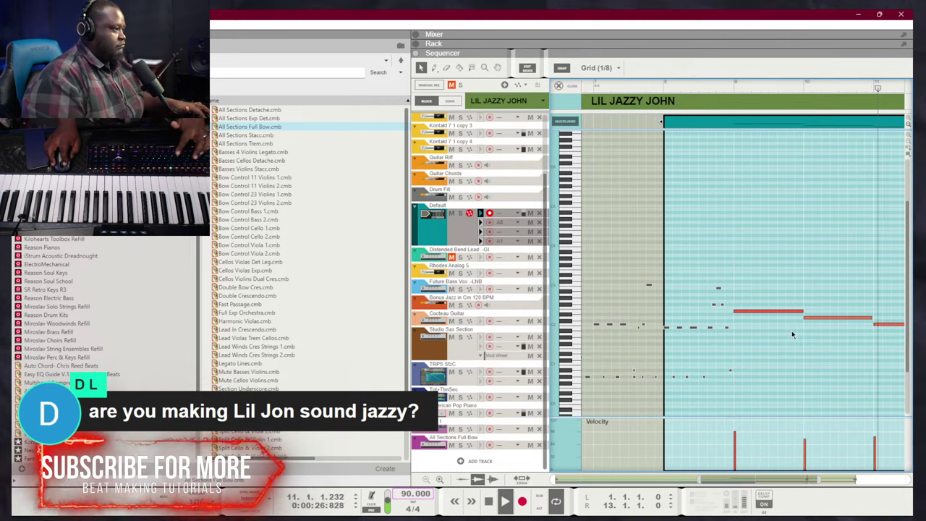
scroll(869, 355, "right", 3)
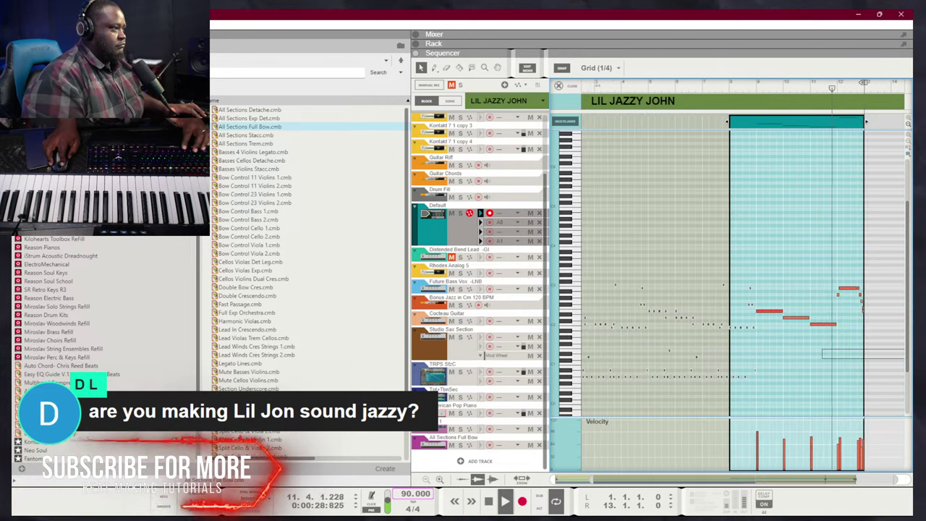
Reopen the recorded Default clip, select the E2 note at 12.4.4, and restart playback from bar 1
key("ctrl+e")
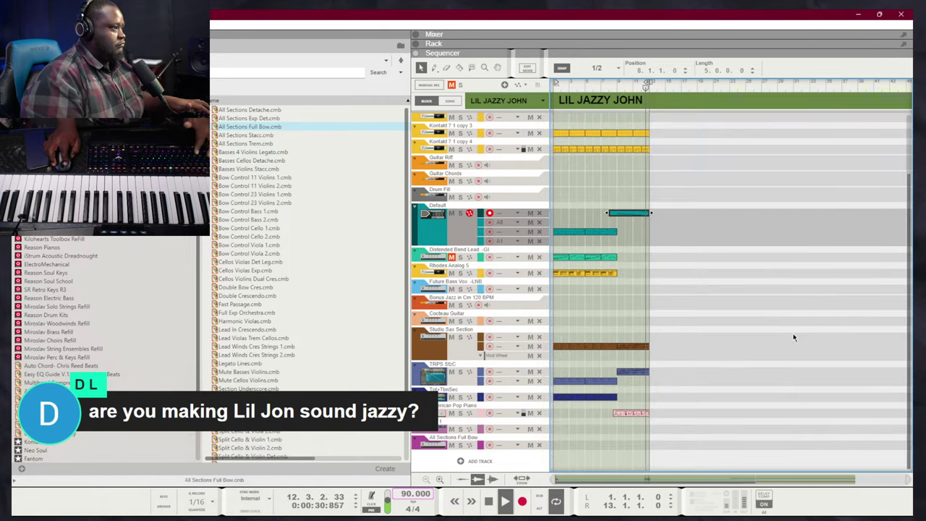
double_click(641, 212)
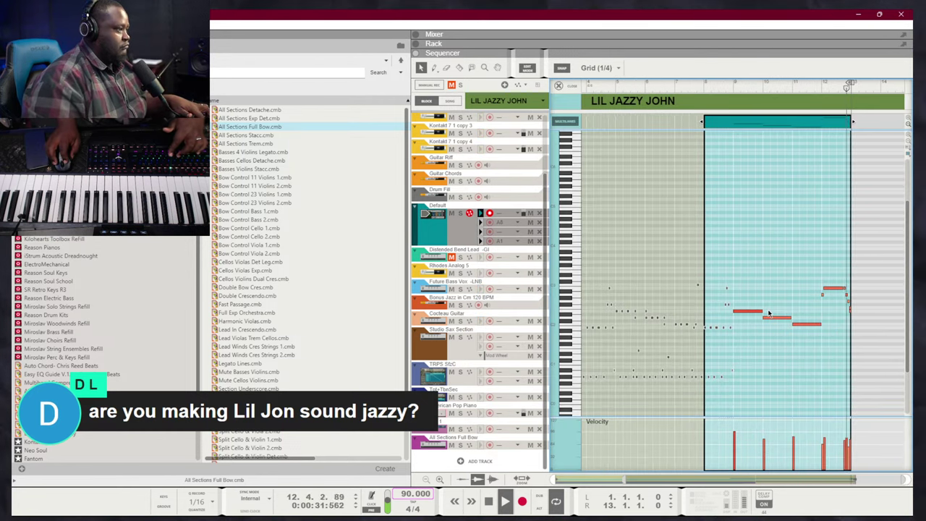
key("h")
key("h")
key("h")
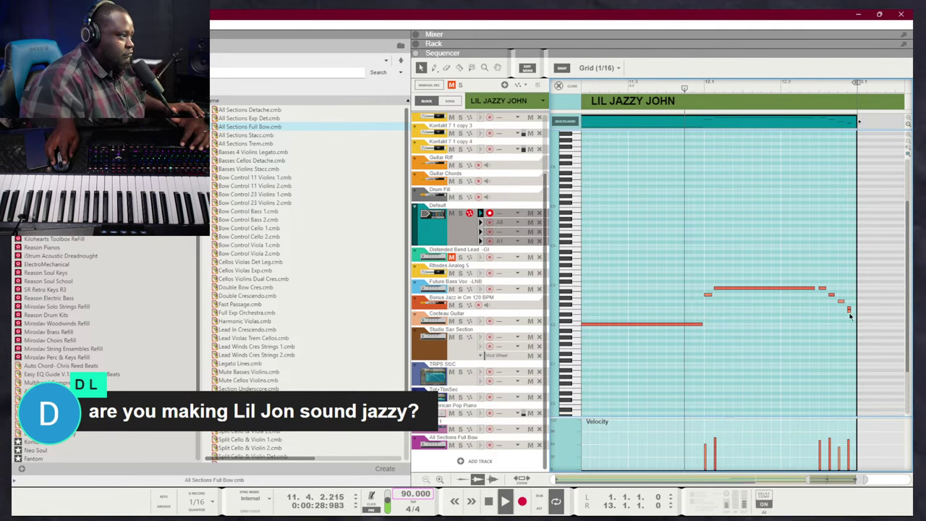
left_click(849, 310)
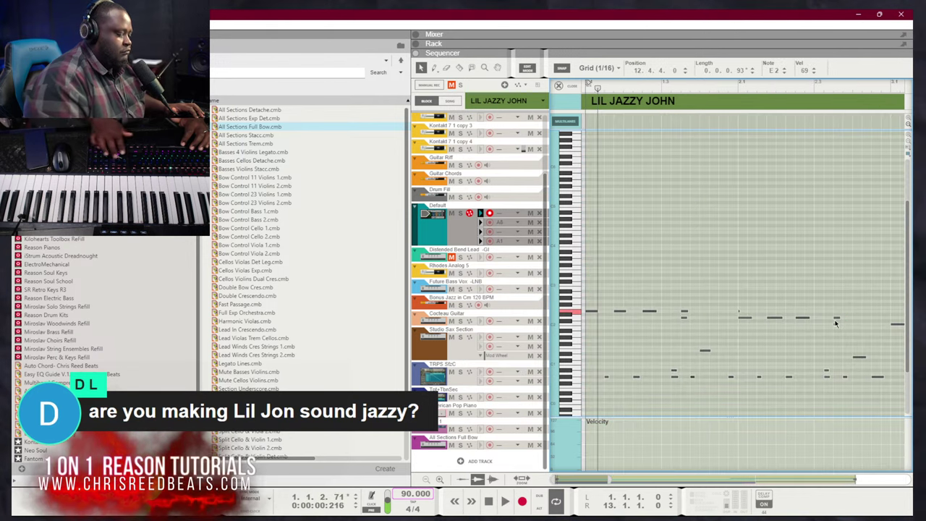
key("KP_2")
key("KP_7")
key("KP_7")
key("space")
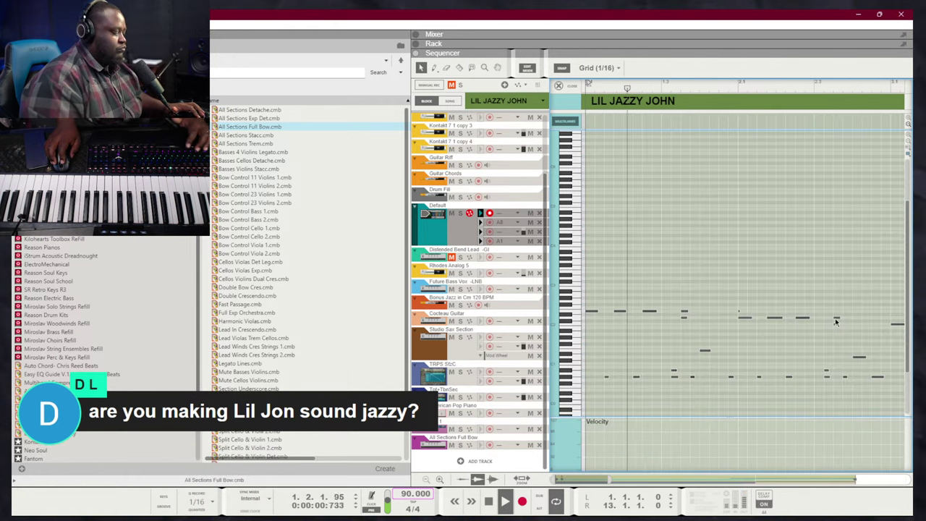
Record a one-bar part on Kontakt 7 1 copy 2, with clips at bars 1, 3, 5 and 7
key("ctrl+e")
left_click_drag(596, 281, 570, 316)
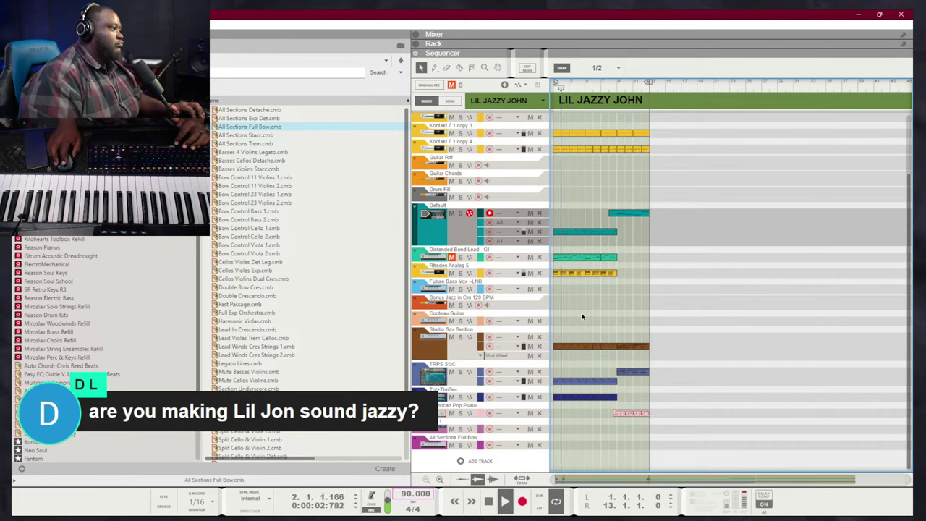
scroll(554, 237, "up", 3)
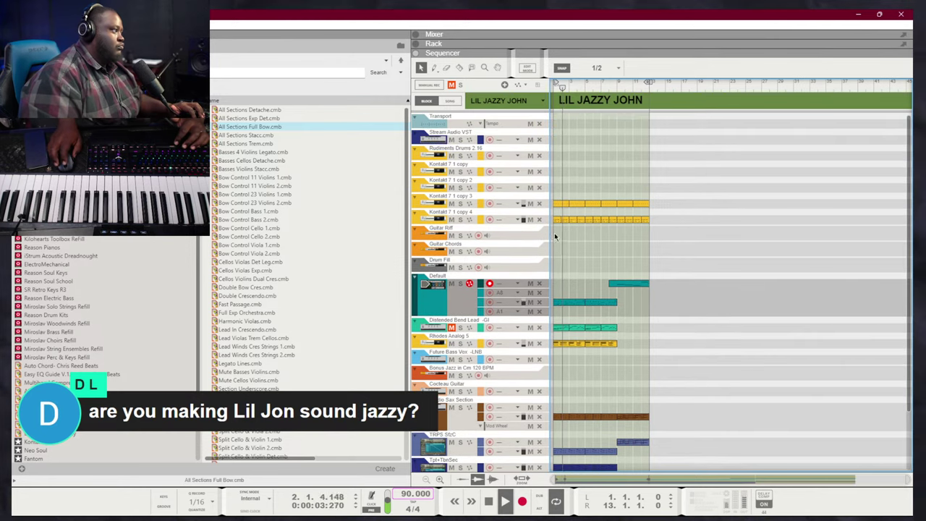
left_click(489, 187)
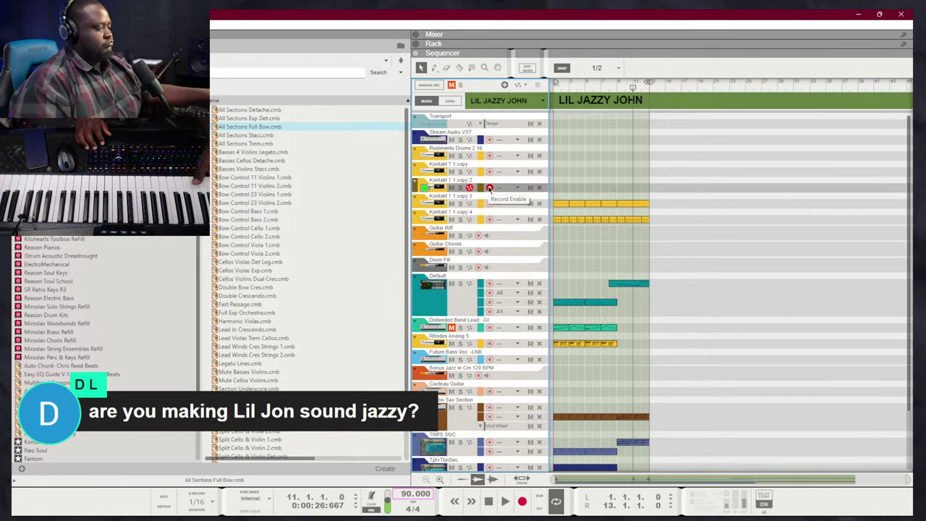
key("shift+Return")
key("space")
key("ctrl+Return")
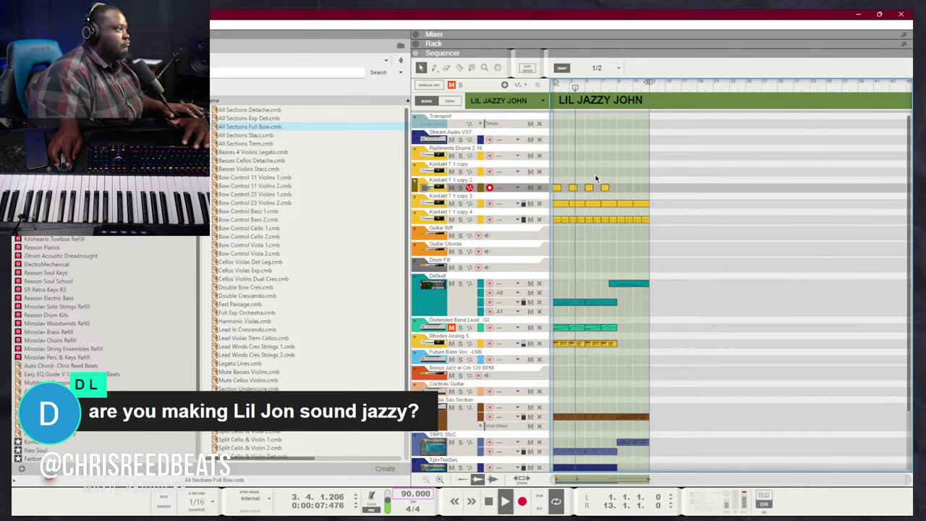
Copy the bar 7 clip on Kontakt 7 1 copy 2 to bar 9
scroll(586, 181, "down", 3)
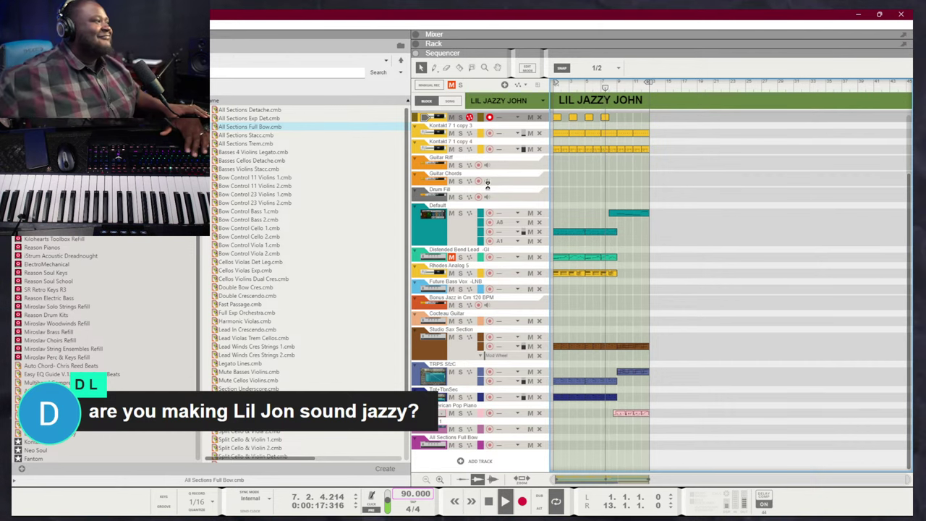
scroll(670, 201, "up", 2)
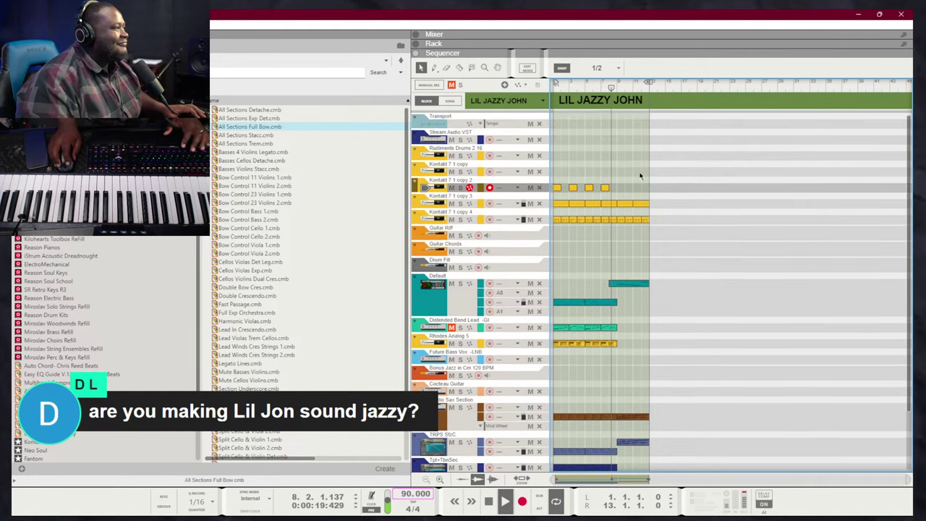
left_click_drag(607, 187, 614, 189)
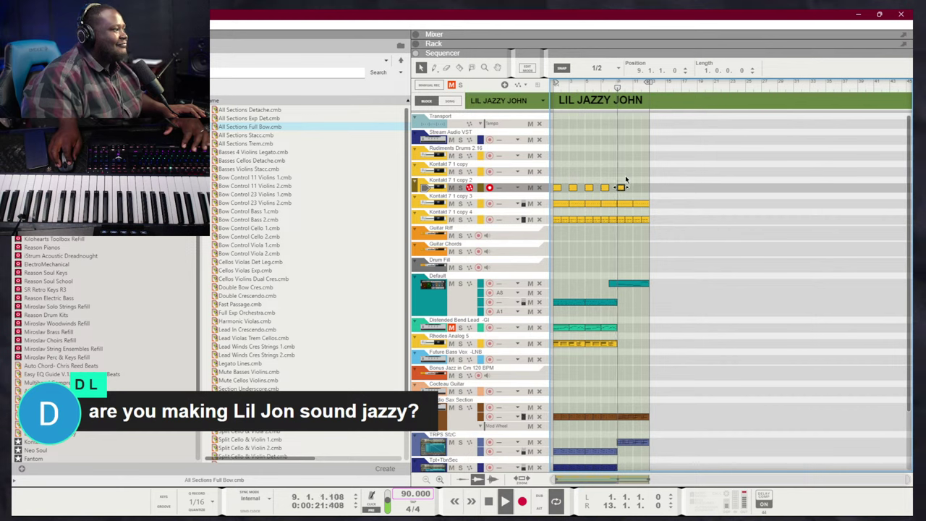
Shorten the last clips on Kontakt 7 1 copy 3 and copy 4 by about half a bar before bar 13
scroll(48, 309, "down", 2)
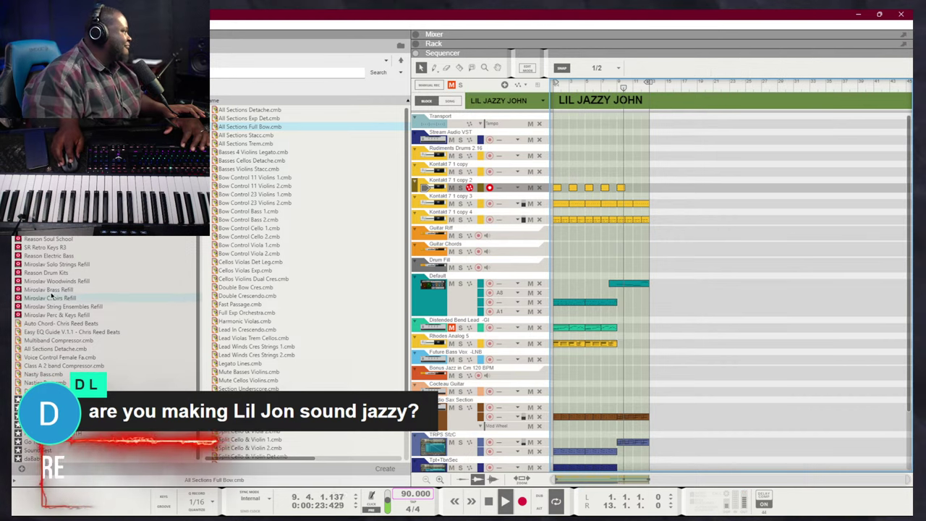
scroll(109, 312, "up", 5)
scroll(578, 314, "down", 3)
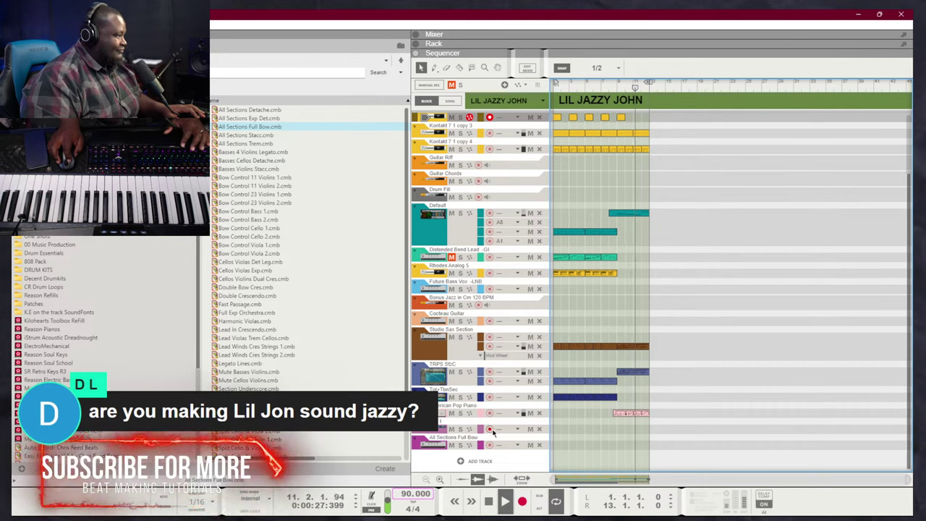
scroll(615, 303, "up", 3)
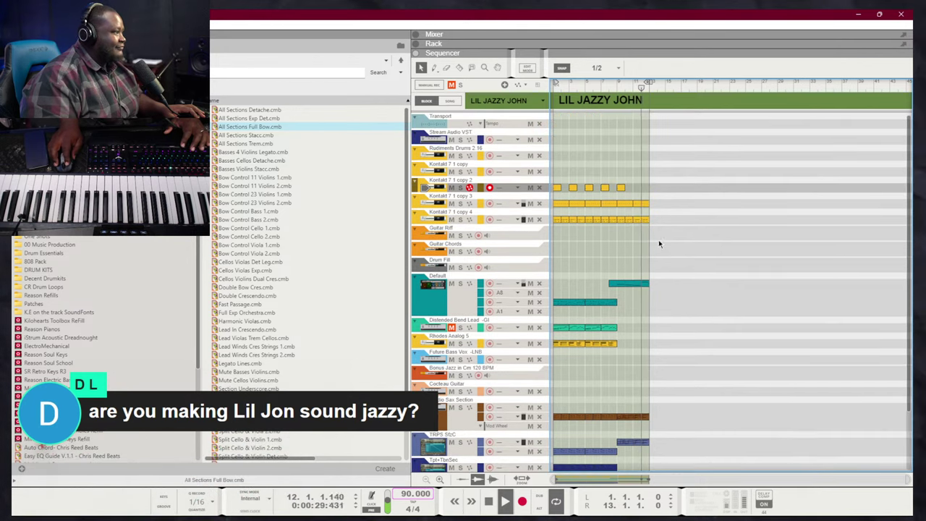
left_click_drag(658, 240, 644, 202)
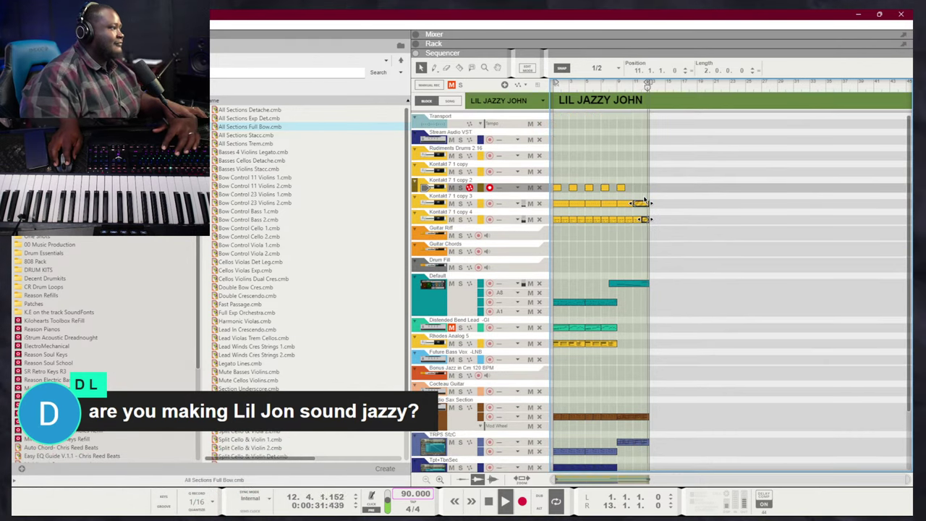
left_click_drag(728, 74, 722, 138)
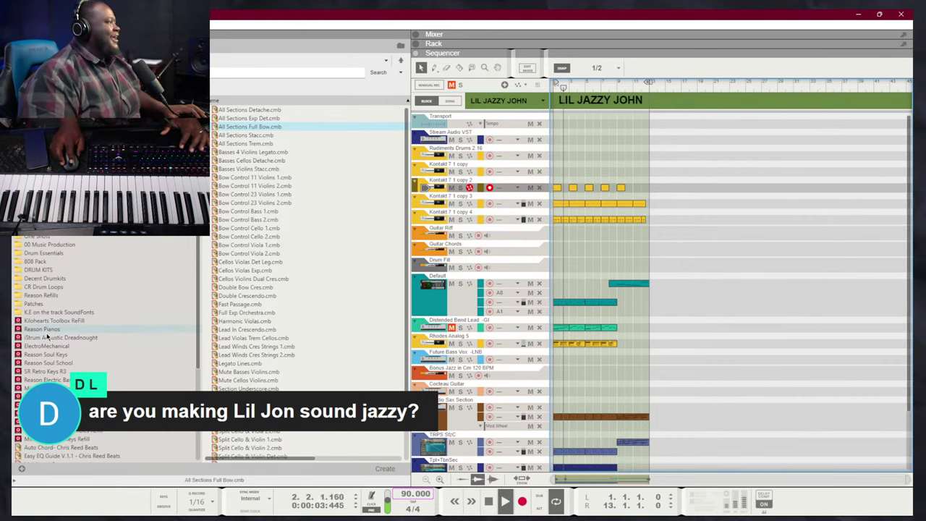
Open the DRUM KITS folder in the browser while the block plays
scroll(516, 338, "down", 3)
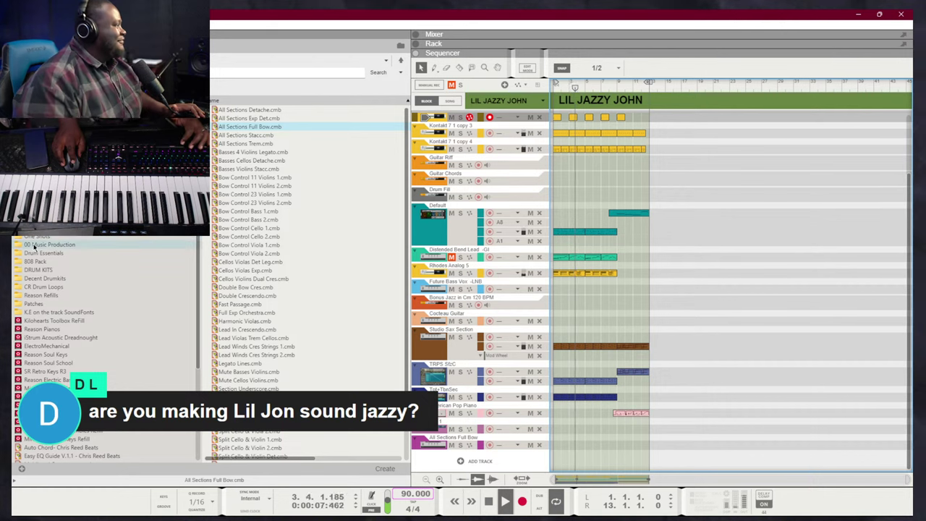
left_click(38, 269)
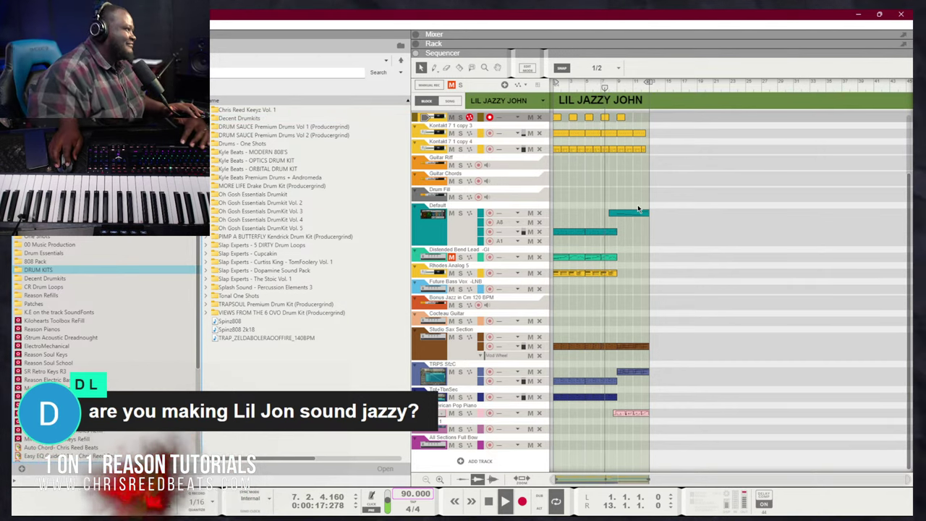
scroll(647, 208, "up", 3)
scroll(647, 208, "down", 3)
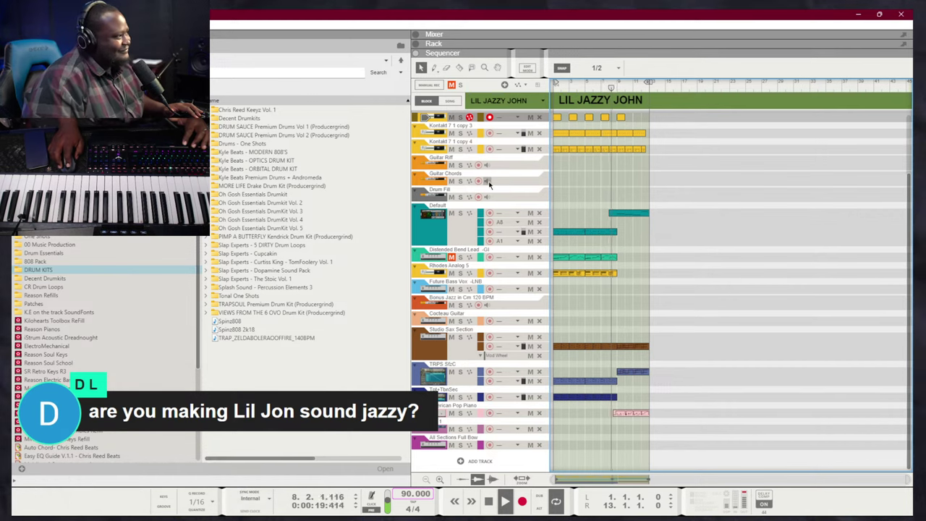
Record a 12-bar string part from bar 1 on the All Sections Full Bow track
left_click(489, 445)
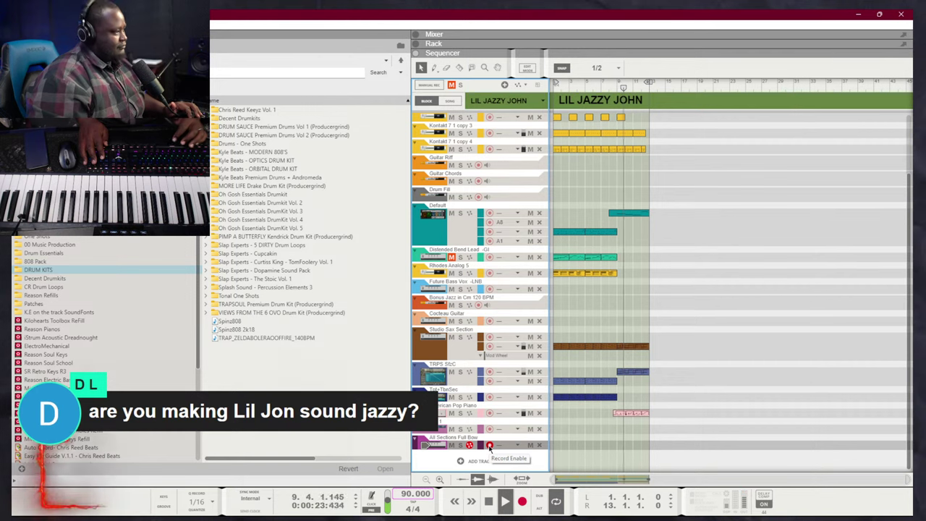
key("space")
key("shift+Return")
key("ctrl+Return")
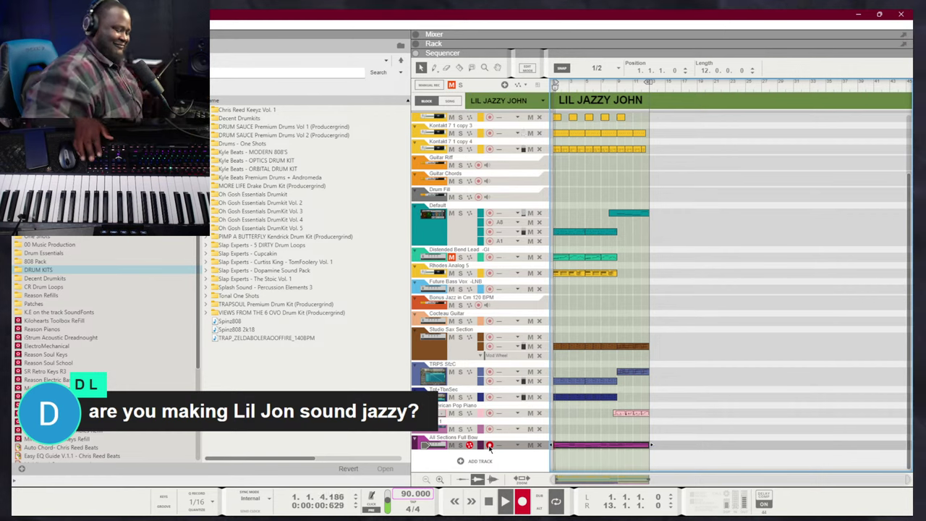
left_click(588, 415)
scroll(585, 421, "up", 3)
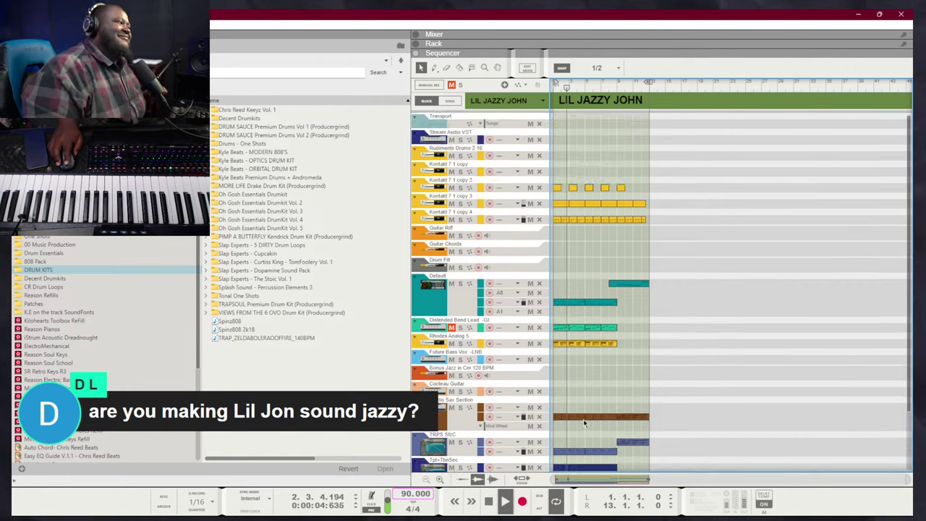
Record-enable the track above All Sections Full Bow and select the recorded string clip during playback
scroll(584, 421, "down", 3)
left_click(489, 429)
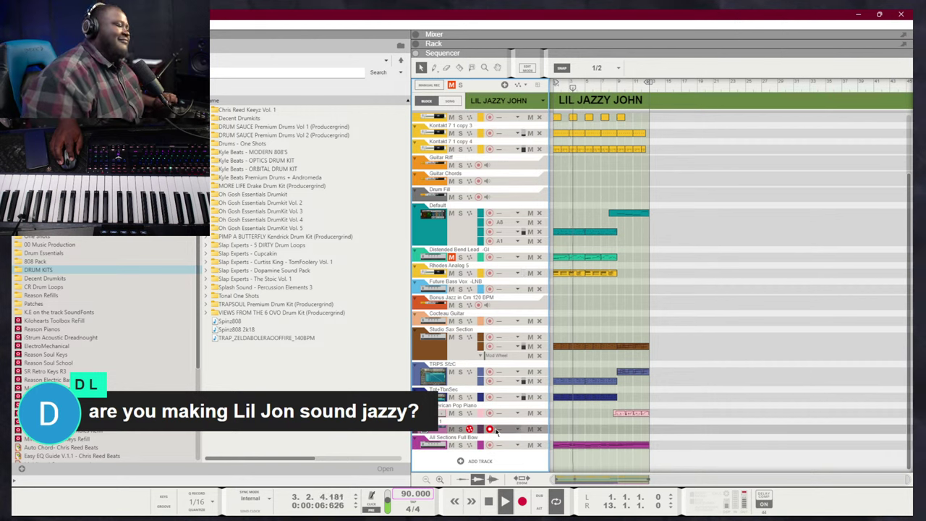
left_click(555, 446)
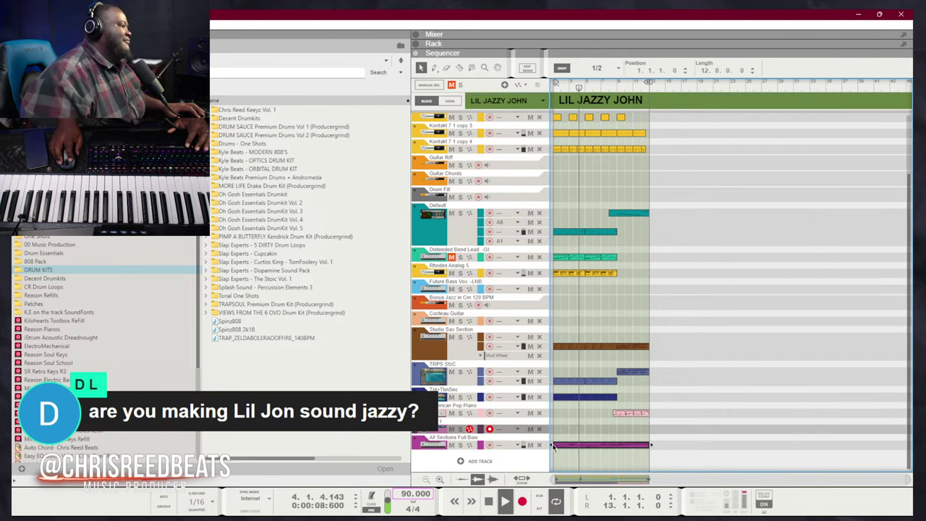
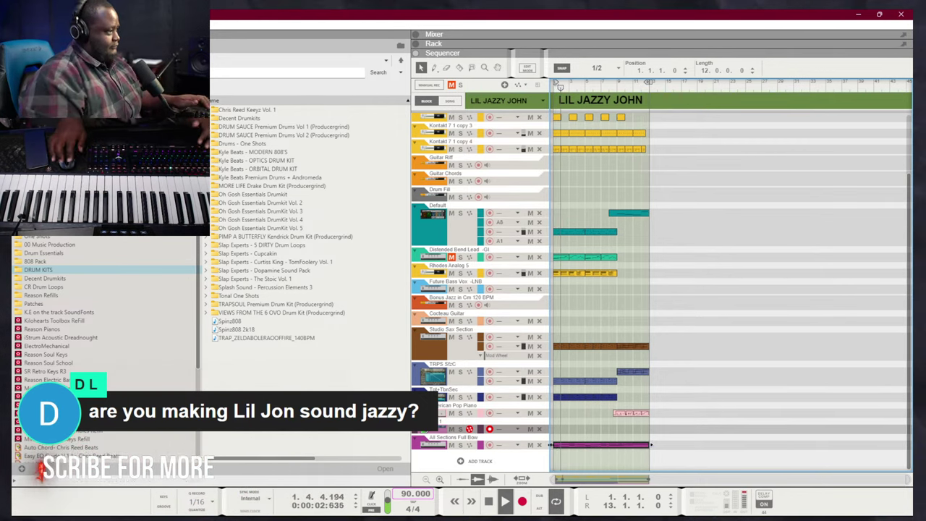
left_click(591, 415)
scroll(591, 414, "up", 3)
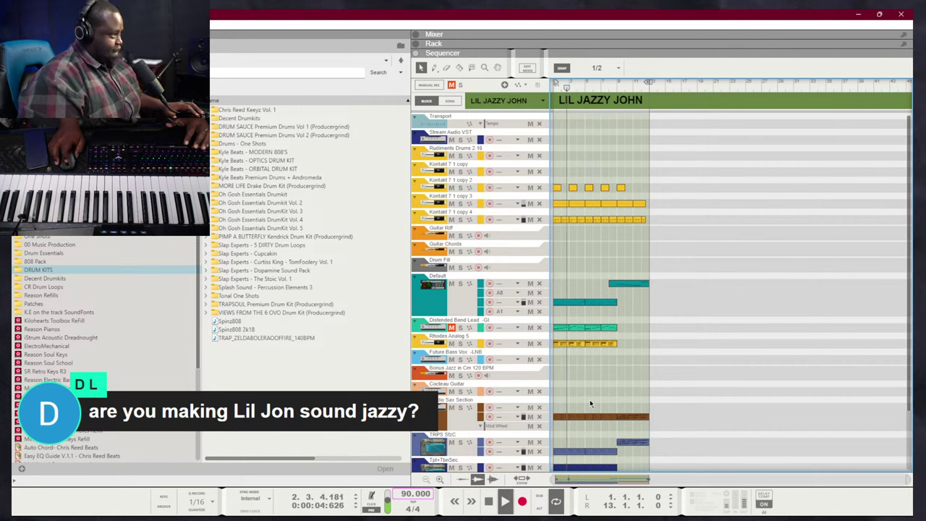
Examine the master section's spectrum in the Spectrum EQ window from the mixer, and return to the sequencer
left_click(589, 399)
key("F3")
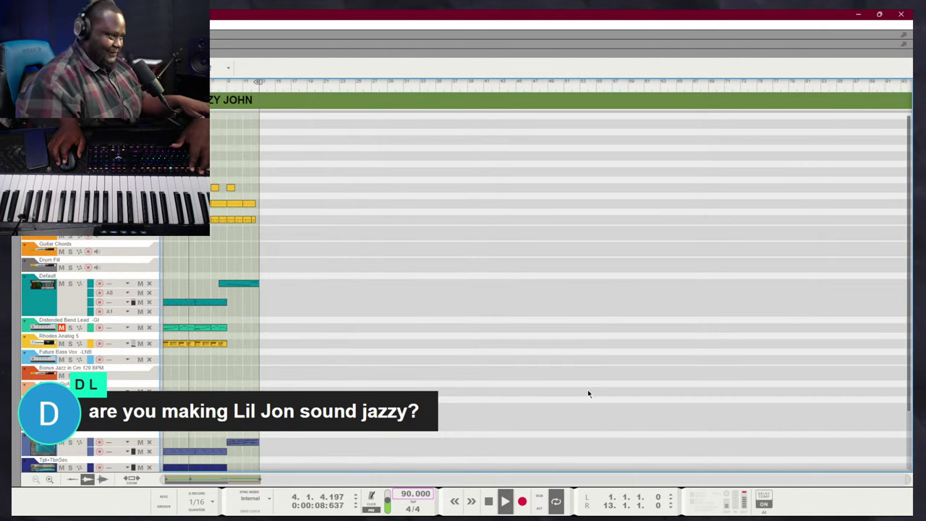
key("F3")
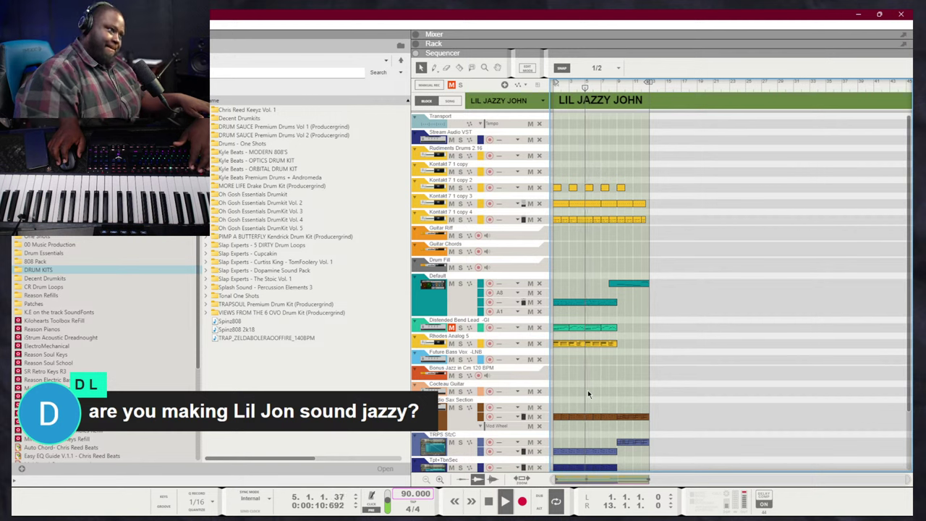
key("F2")
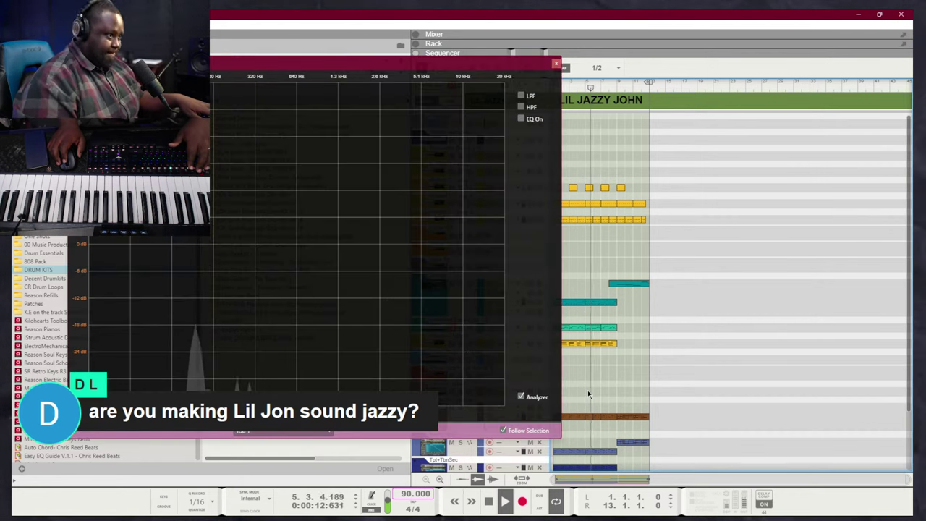
key("F5")
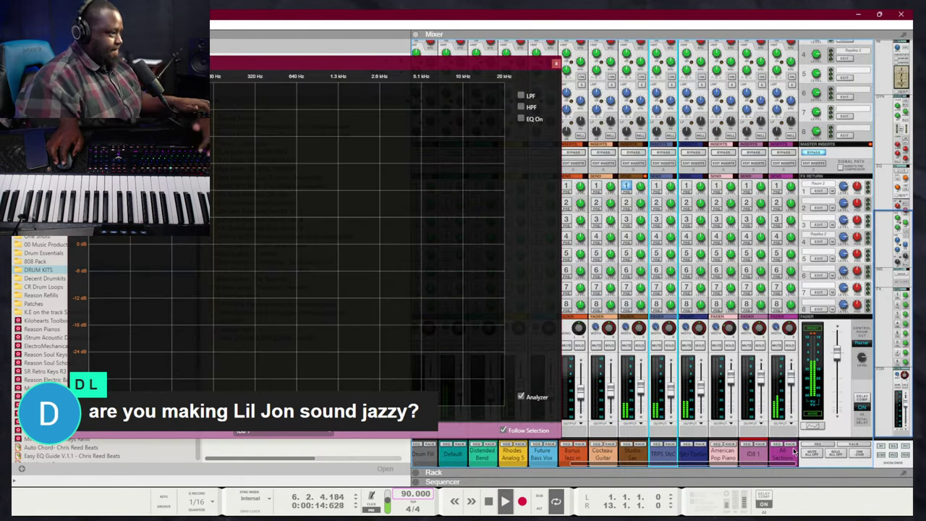
left_click(813, 437)
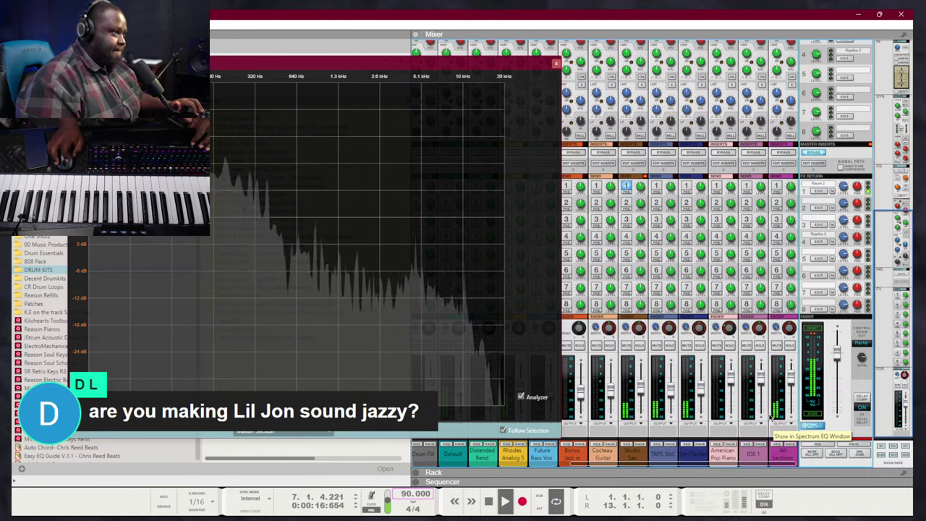
left_click_drag(411, 66, 337, 171)
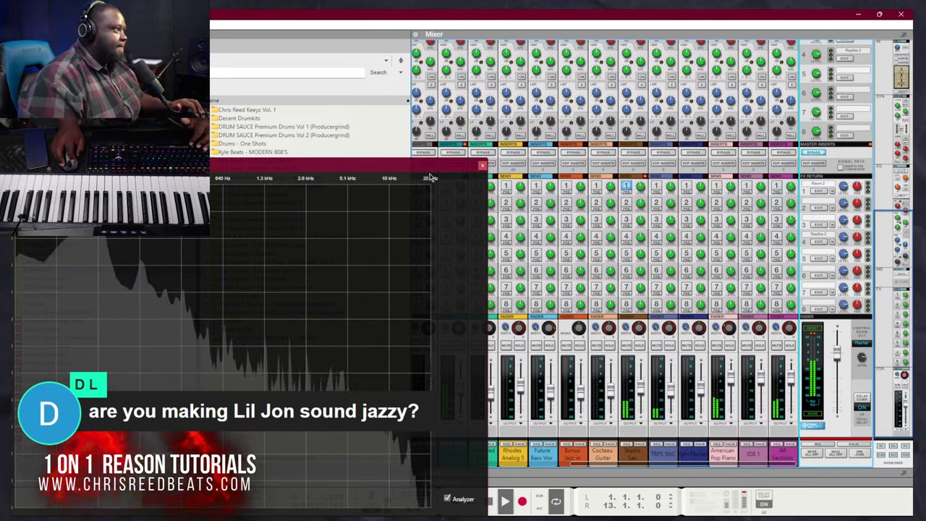
key("F7")
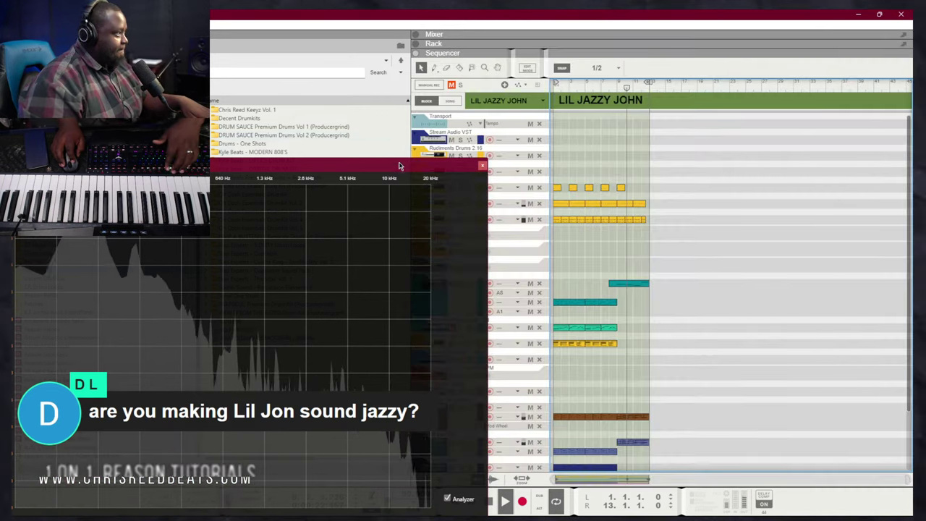
key("F2")
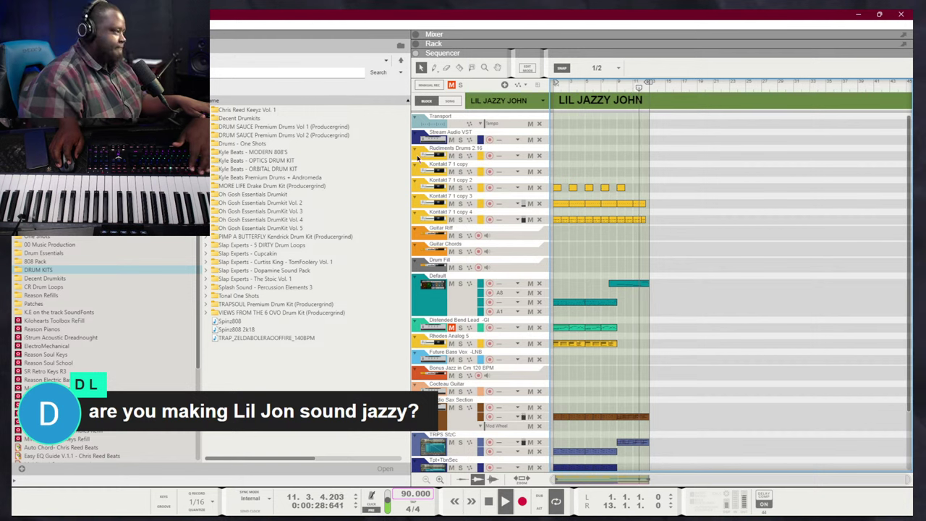
Collapse the browser to widen the sequencer, and fit the whole 12-bar block in view during playback
left_click_drag(409, 161, 20, 160)
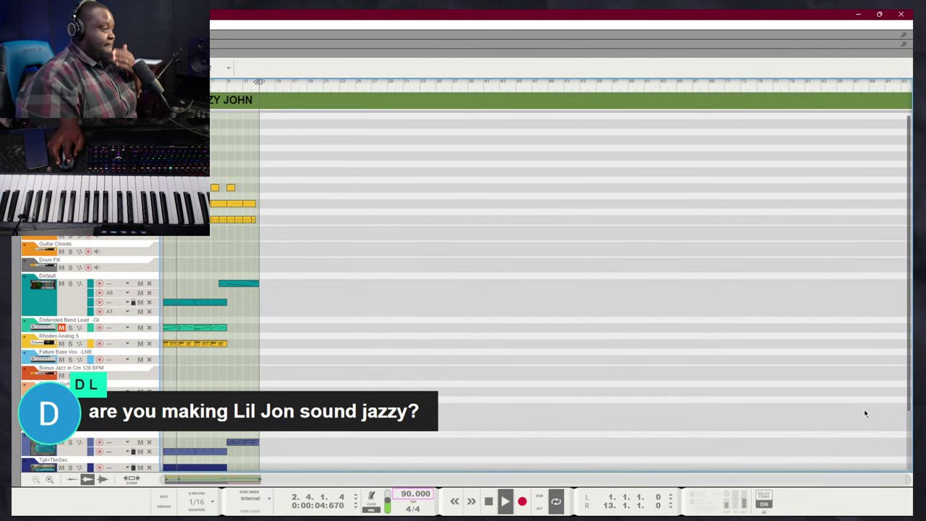
scroll(535, 289, "up", 5)
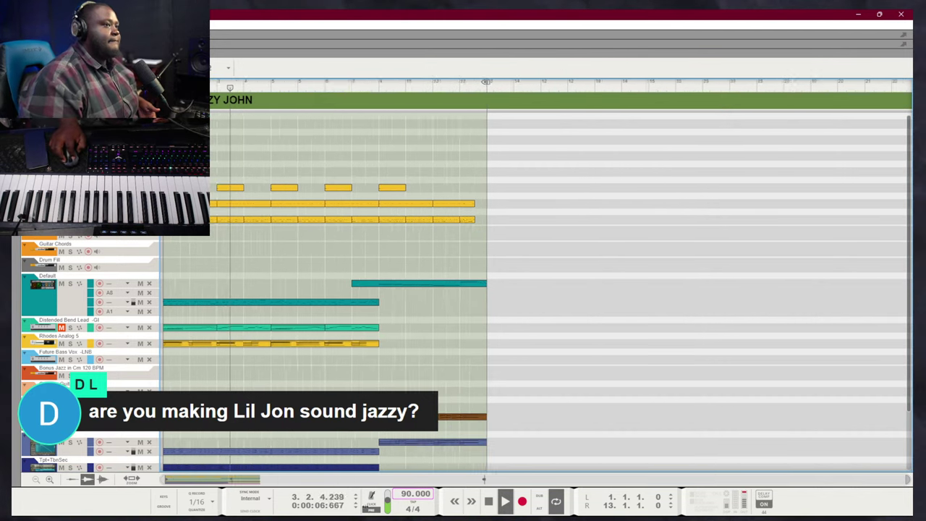
scroll(535, 289, "down", 2)
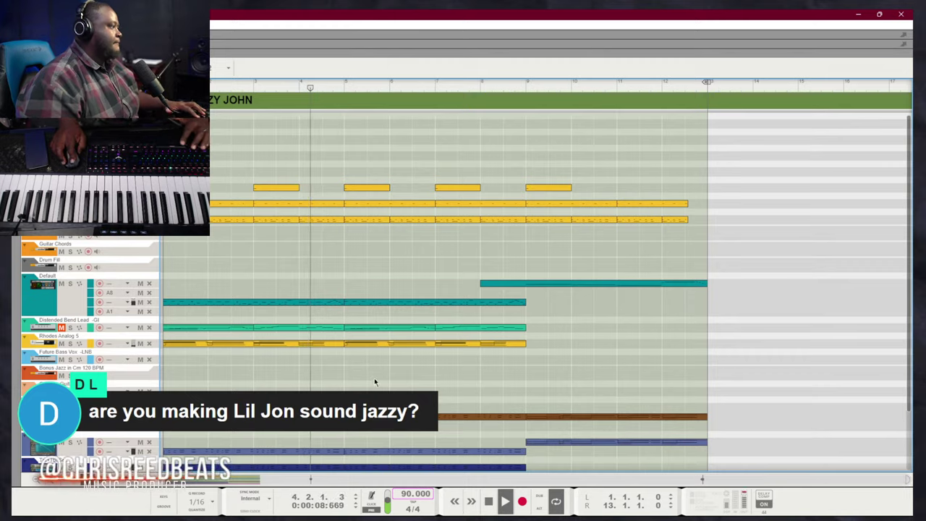
scroll(372, 376, "down", 3)
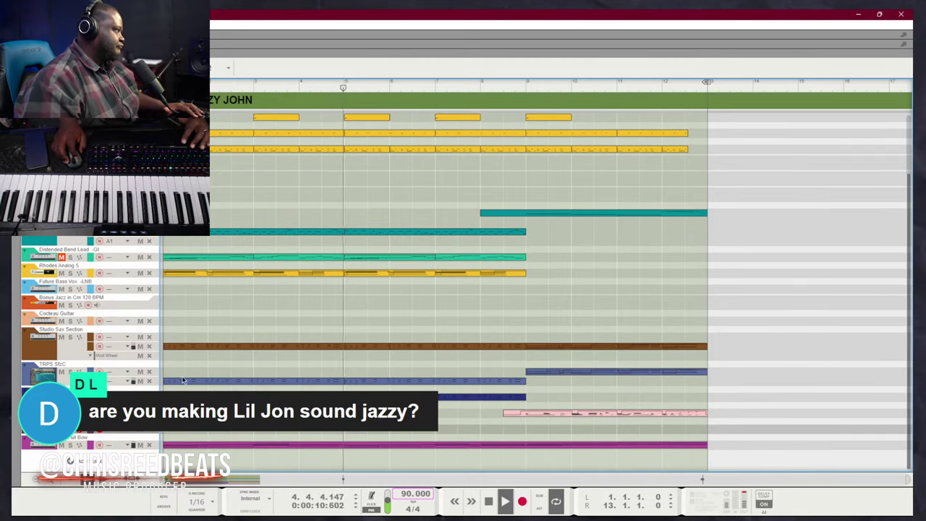
scroll(271, 330, "down", 6)
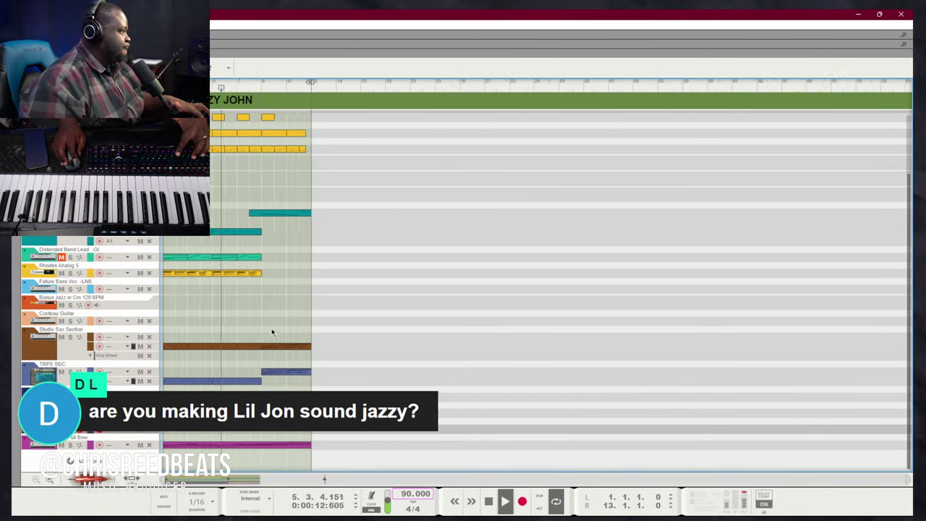
scroll(270, 329, "up", 3)
Move all clips in the block so that they start at bar 13
key("ctrl+a")
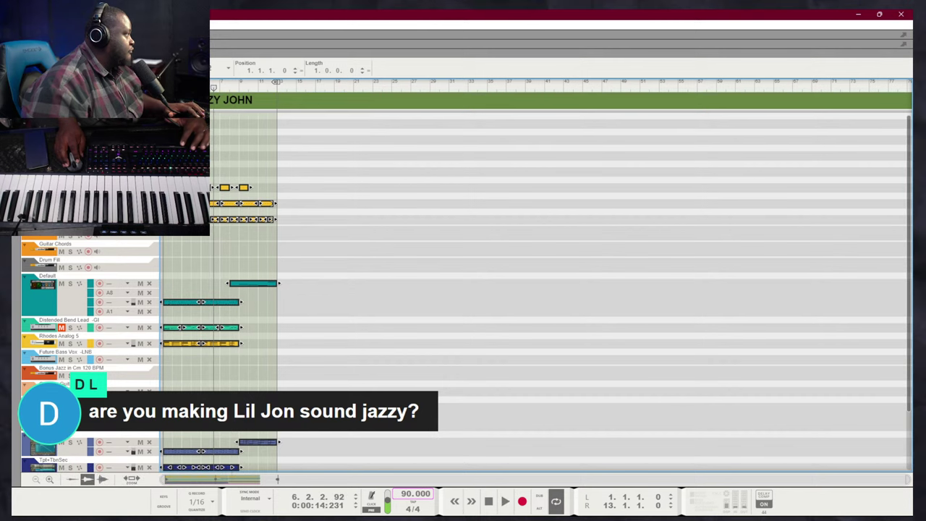
left_click_drag(169, 204, 315, 188)
left_click(263, 230)
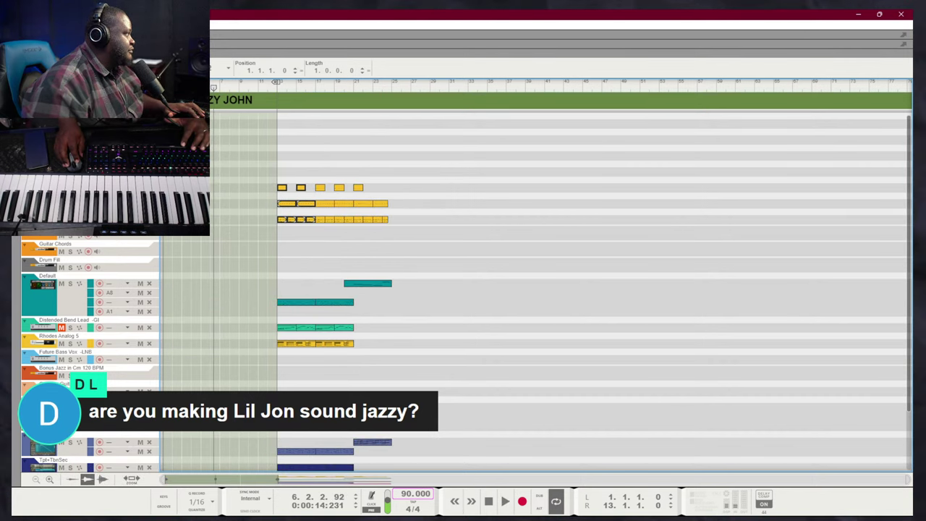
Fill bars 1 to 12 of the Default track's long-clip lane with copies of its 4-bar clip during playback
key("KP_0")
scroll(231, 331, "down", 2)
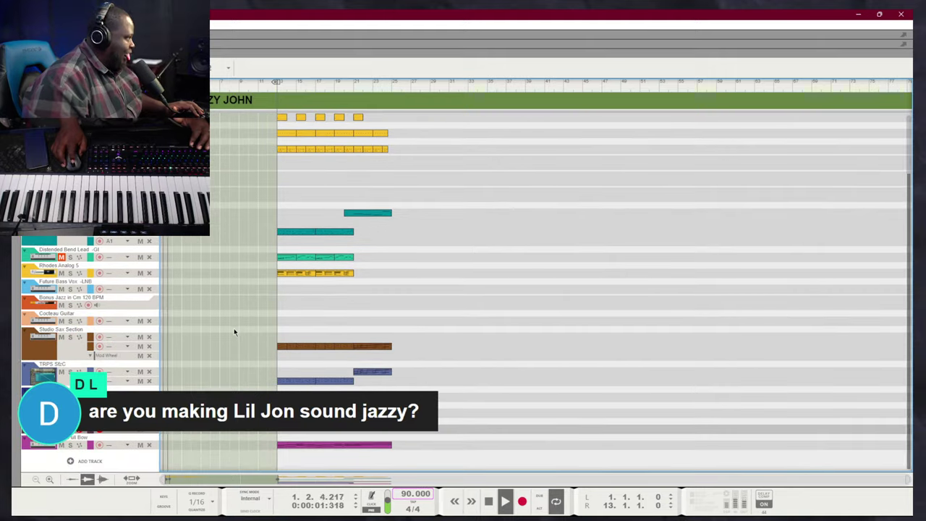
left_click_drag(256, 233, 164, 245)
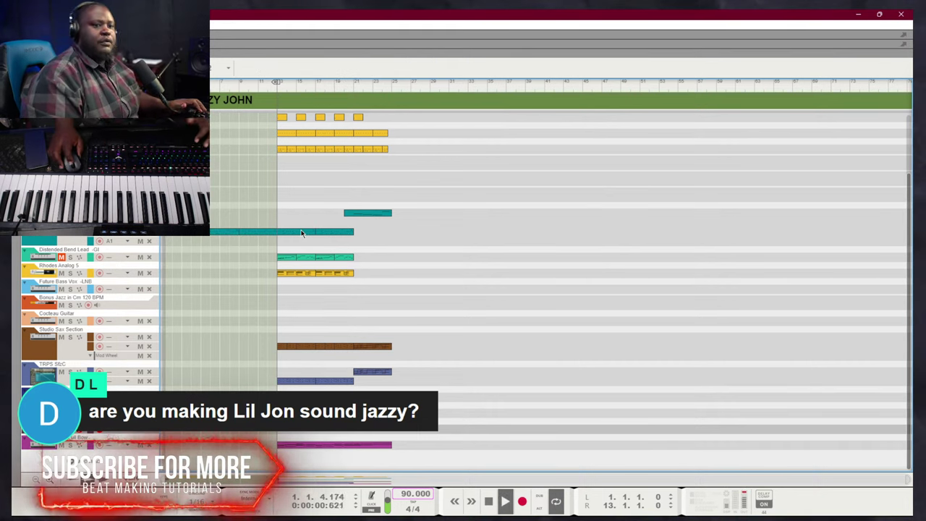
Copy the first four bars of the Kontakt drum clips to bar 1 and duplicate them twice to fill bars 1 to 12
scroll(298, 230, "up", 1)
left_click_drag(242, 240, 165, 181)
key("ctrl+d")
key("ctrl+d")
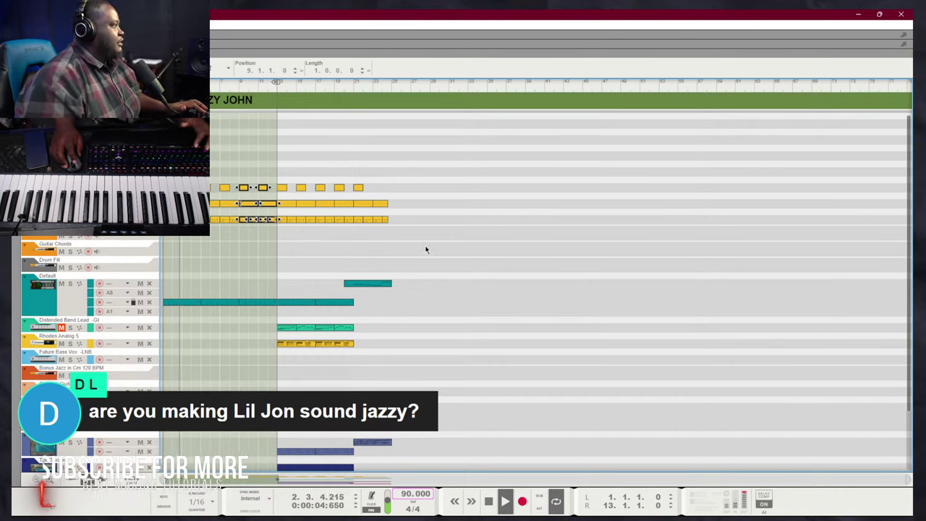
Extend the loop's right locator and the block's end marker to bar 25
left_click(395, 85)
scroll(412, 234, "down", 1)
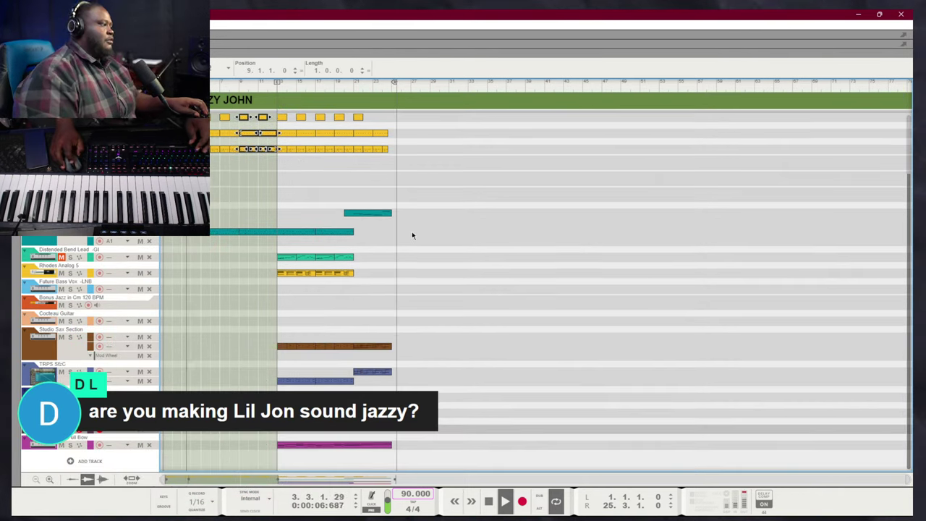
left_click(258, 163)
mouse_move(277, 82)
left_mouse_down()
mouse_move(396, 83)
mouse_move(391, 90)
left_mouse_up()
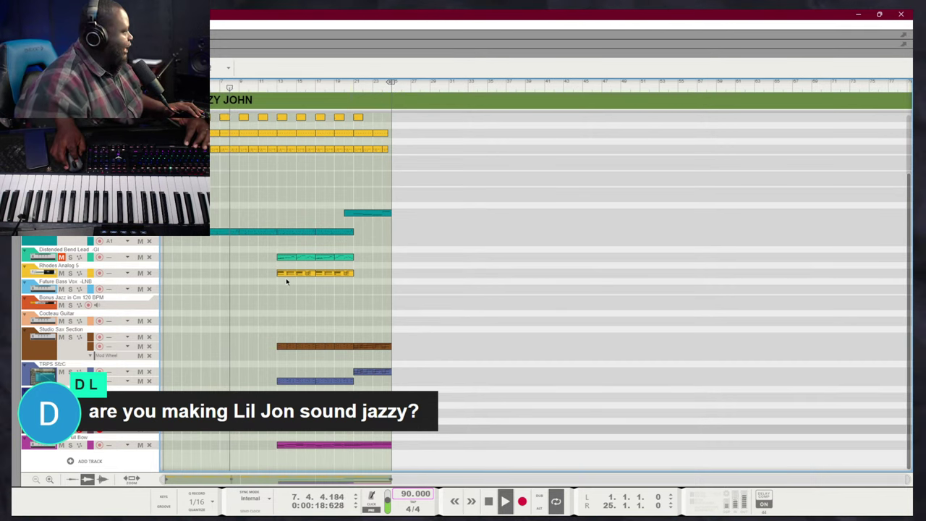
Copy four bars of Rhodes Analog 5 to bar 9, and trim the All Sections Full Bow clip to start at 16.3.1
left_click_drag(296, 275, 257, 275)
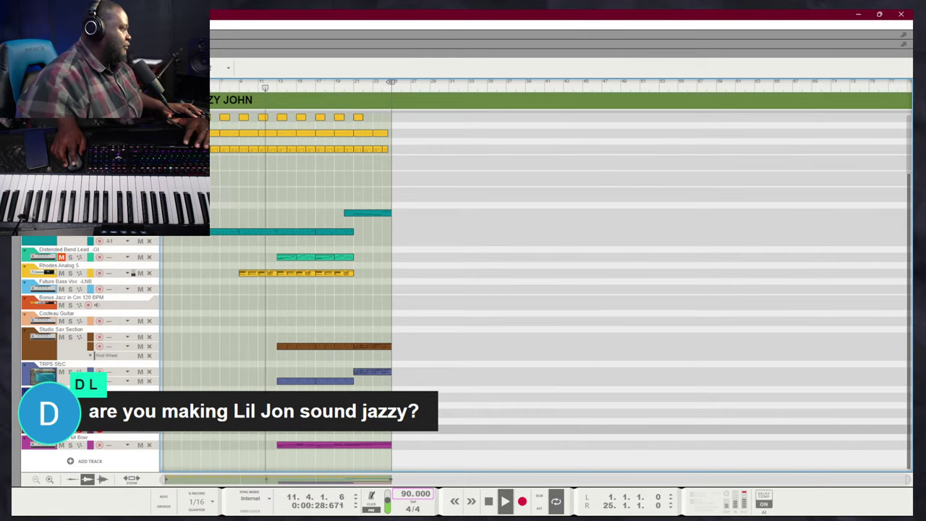
left_click(281, 444)
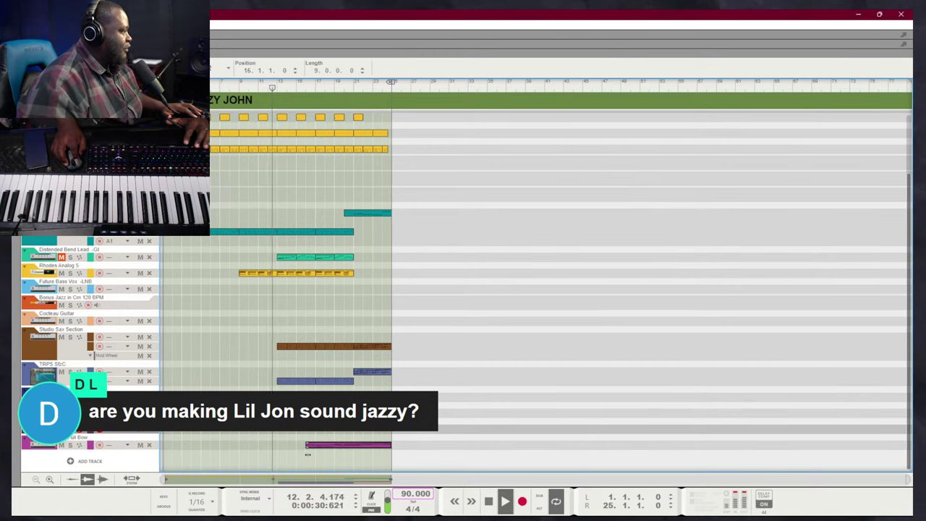
mouse_move(307, 453)
left_mouse_down()
mouse_move(318, 456)
mouse_move(310, 454)
left_mouse_up()
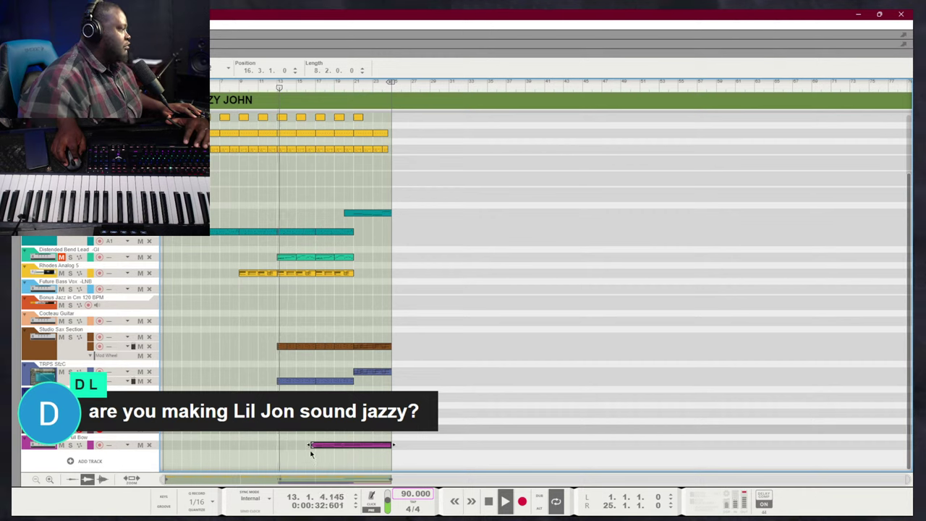
left_click(306, 432)
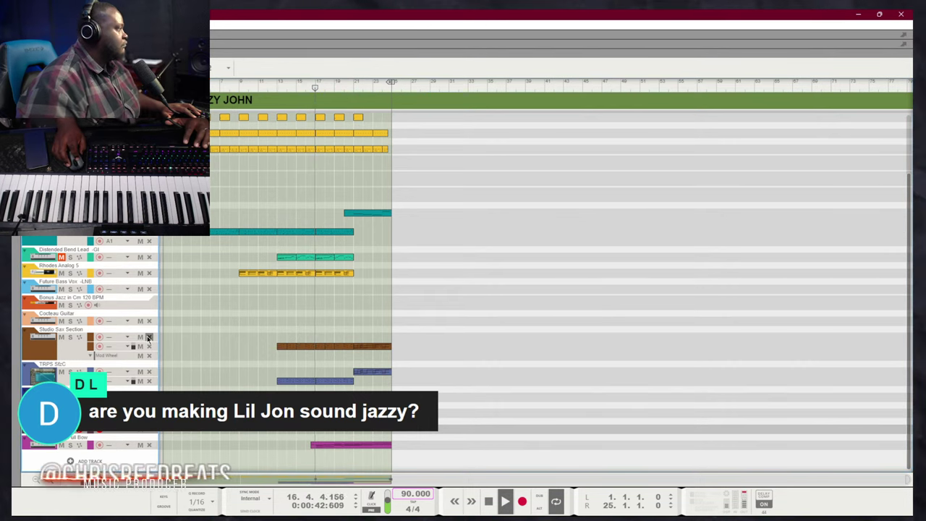
Delete the empty note lane of Studio Sax Section, and check the All Sections channel level in the mixer
left_click(149, 336)
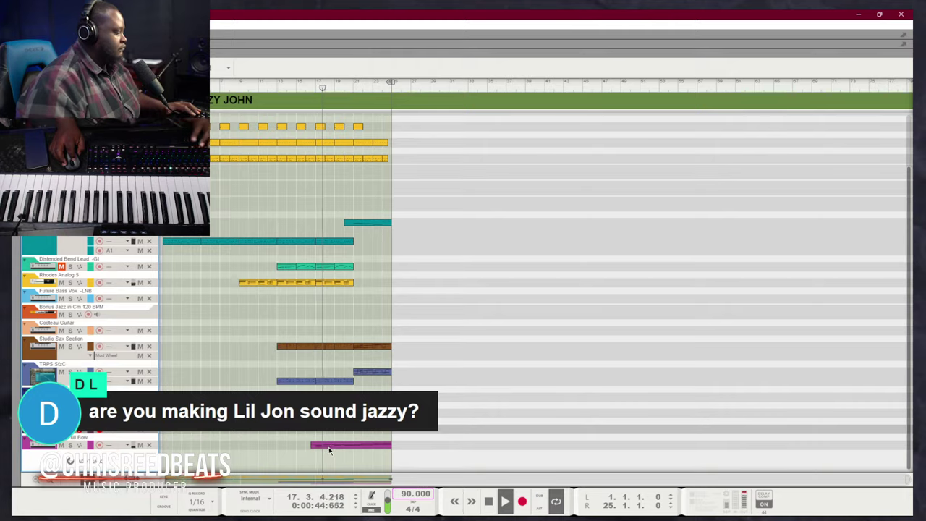
key("F5")
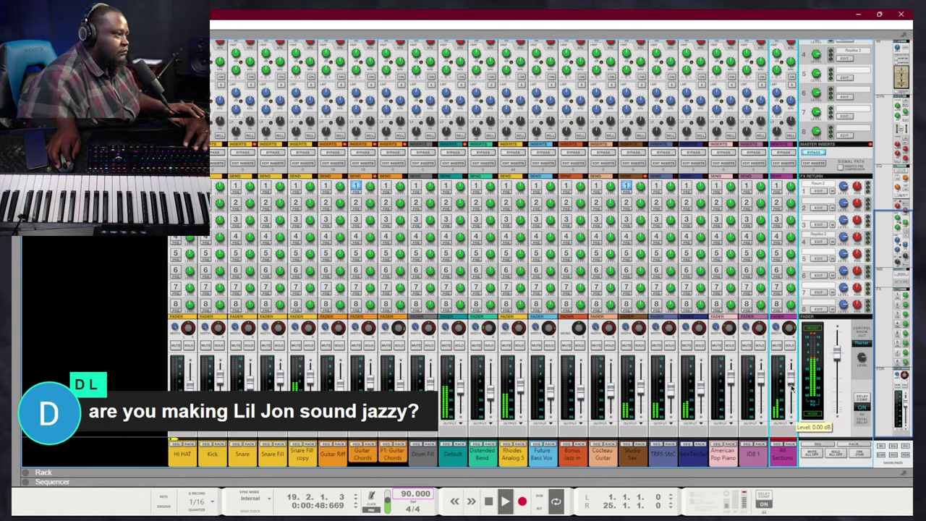
key("F7")
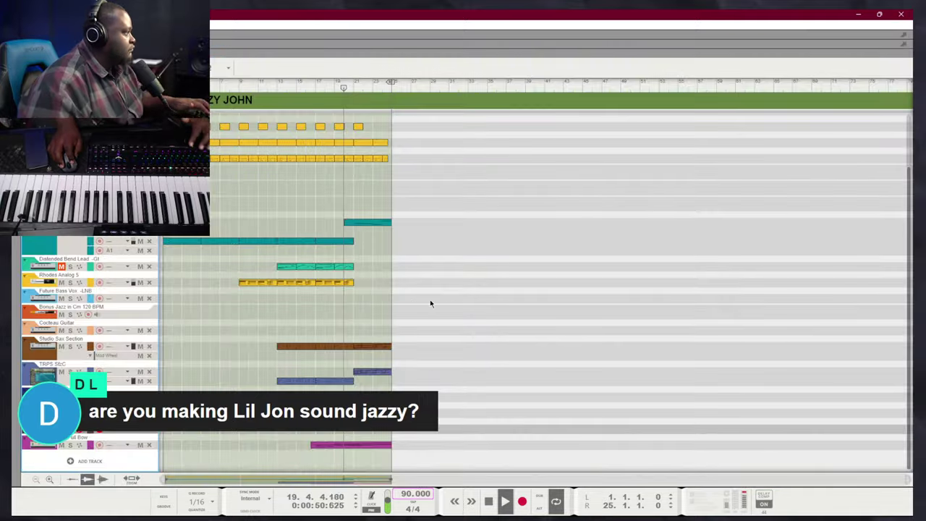
Record a take from bar 1 on the track above All Sections Full Bow, and delete the recorded clip
key("ctrl+Return")
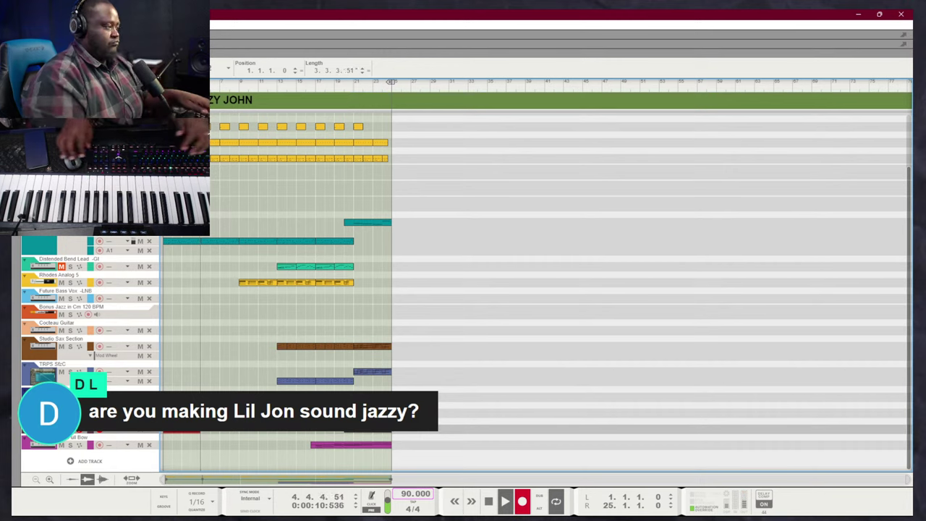
key("space")
left_click(327, 283)
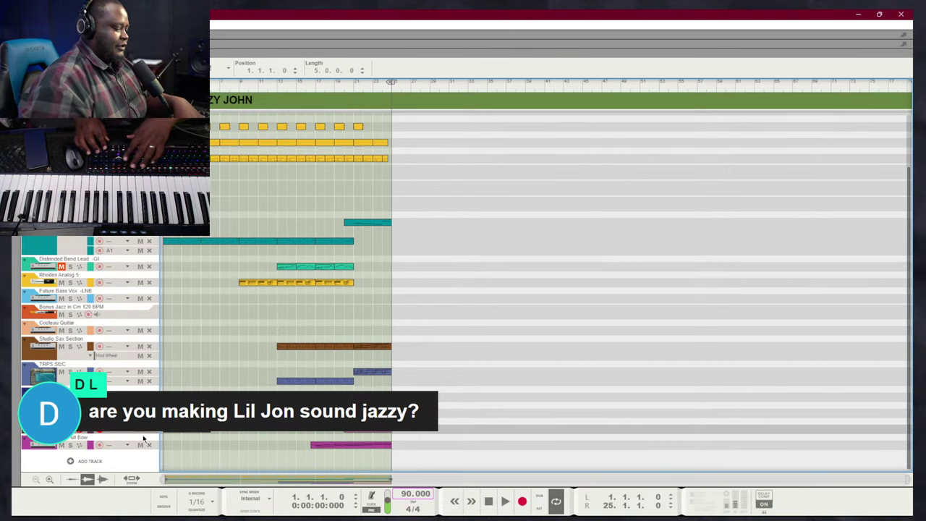
key("Delete")
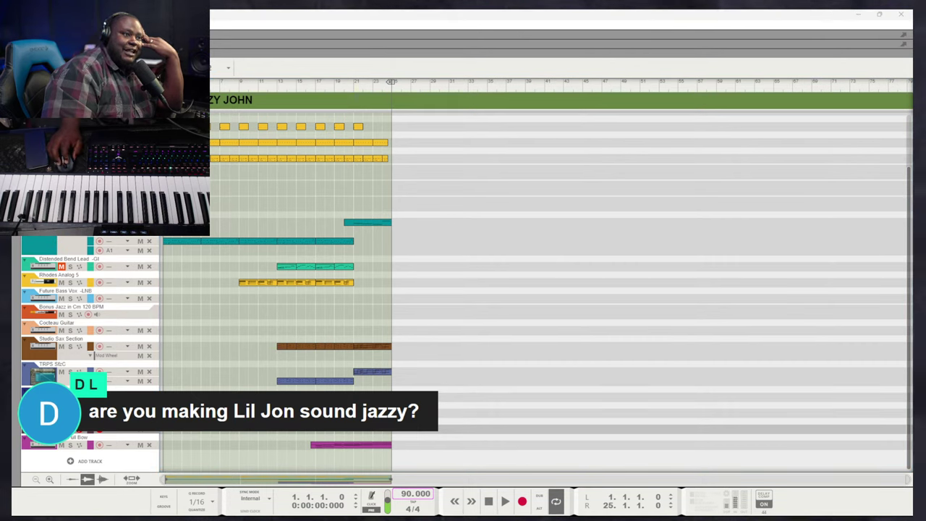
left_click(858, 209)
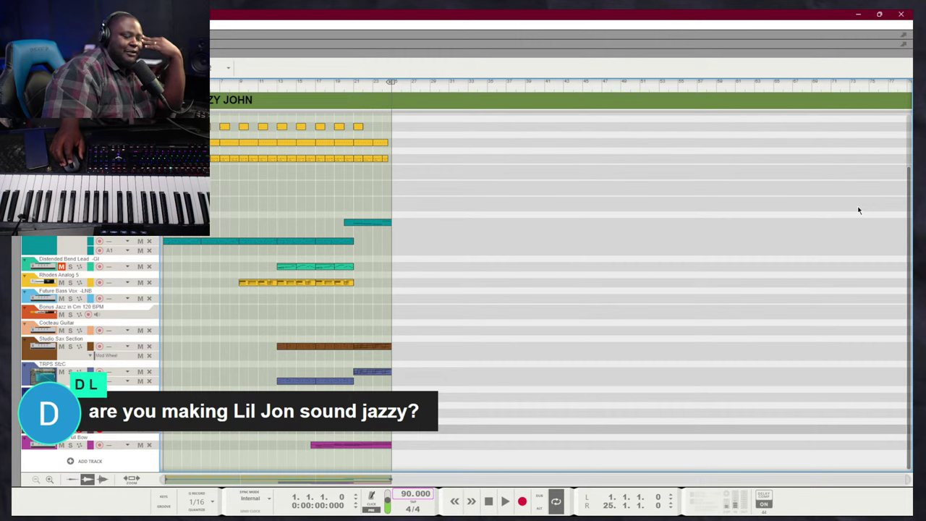
scroll(238, 343, "up", 2)
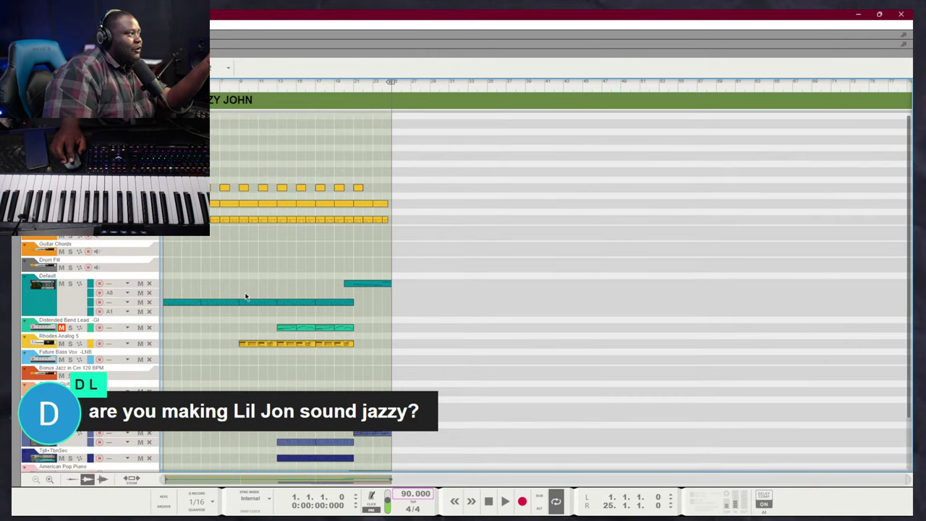
scroll(246, 310, "down", 2)
scroll(246, 310, "up", 2)
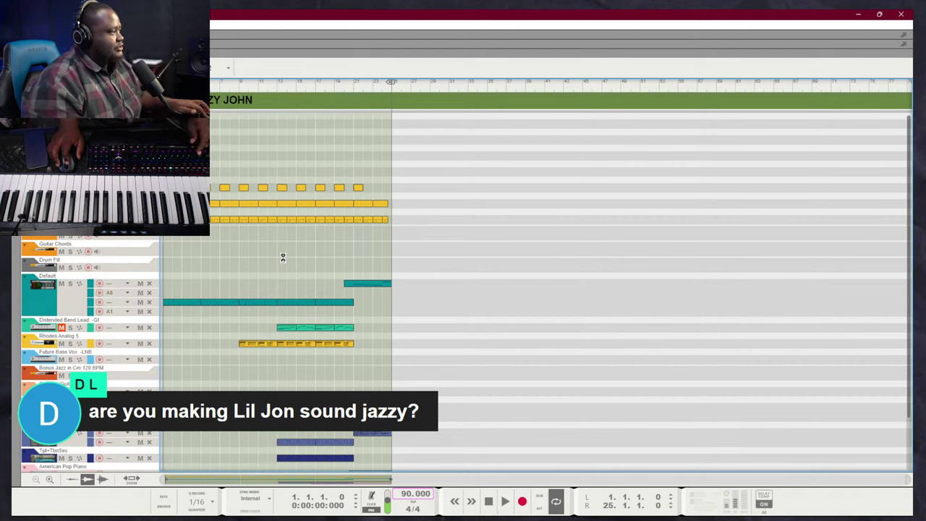
Close the E minor chords browser window, This PC and both file folder windows, and return to the sequencer
key("alt+Tab")
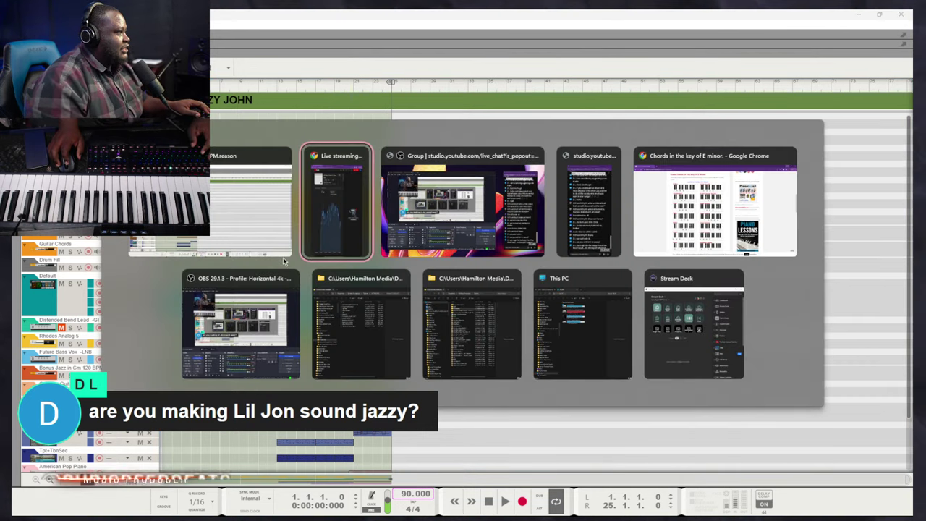
left_click(788, 156)
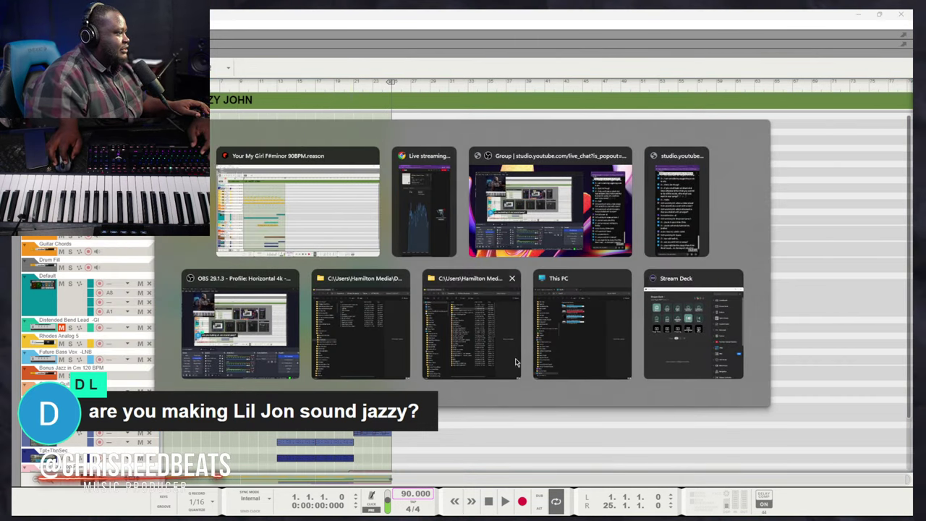
left_click(622, 278)
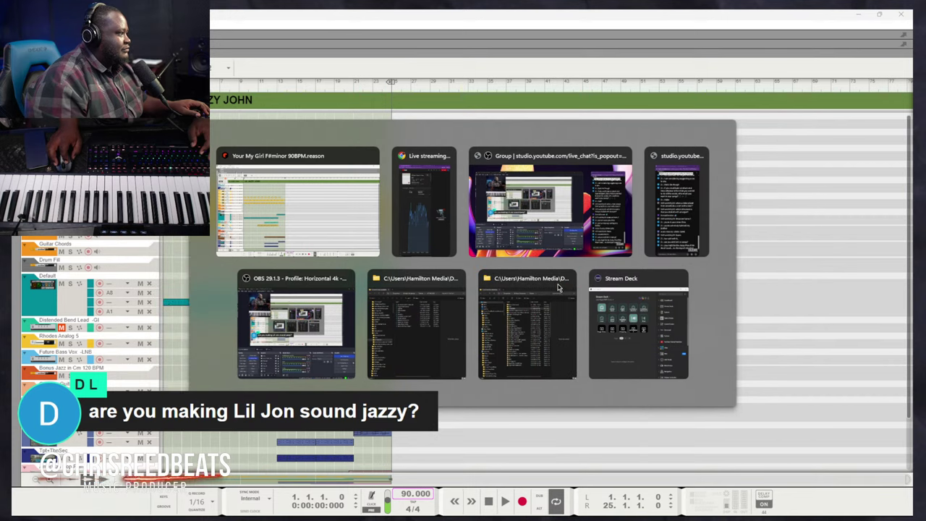
left_click(565, 278)
left_click(513, 278)
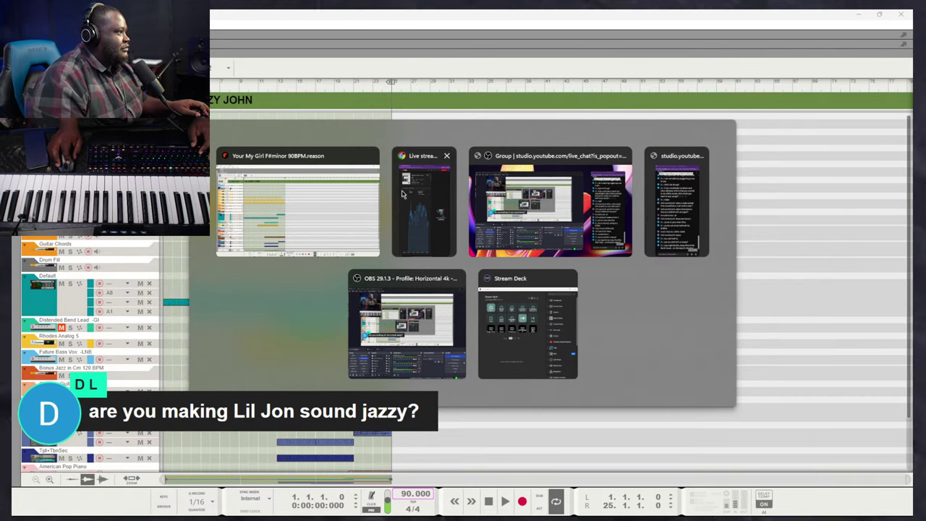
left_click(682, 194)
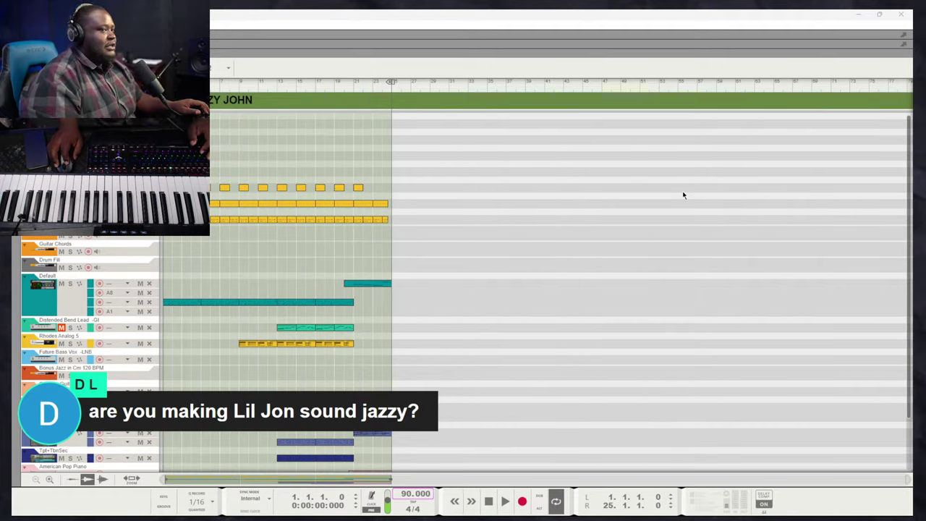
left_click(667, 199)
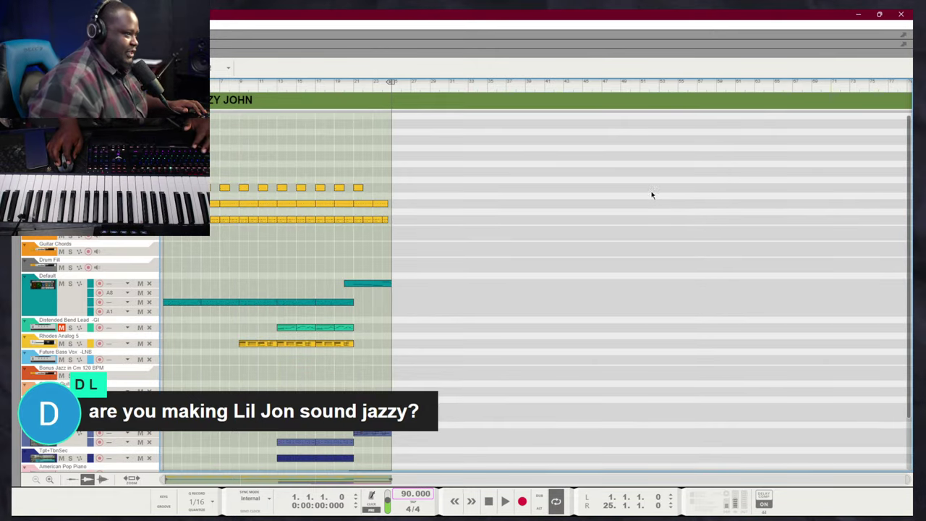
Play the extended block from bar 1 and look over the arrangement's tracks
key("space")
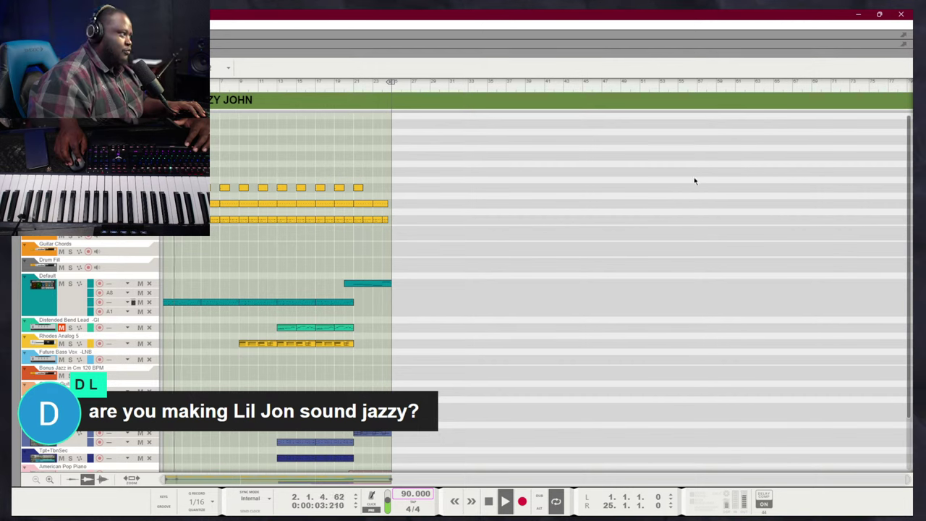
mouse_move(631, 515)
left_click(527, 505)
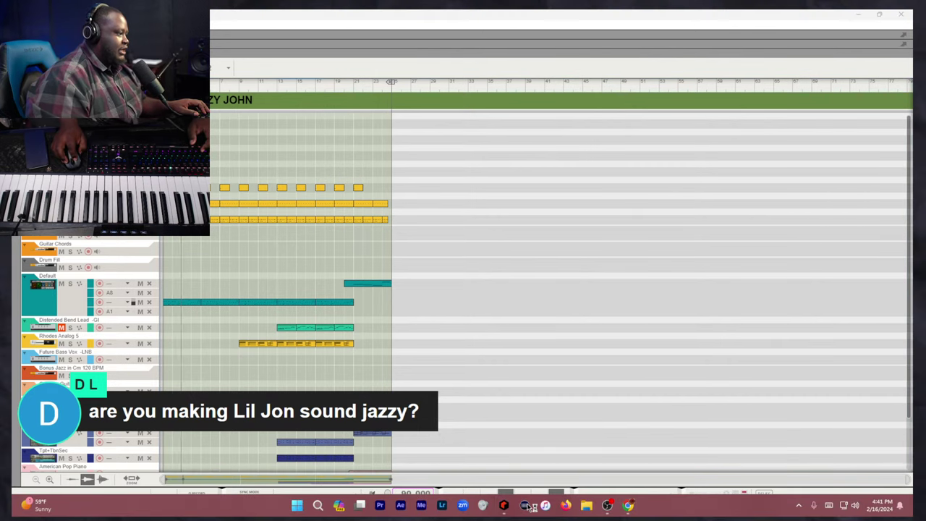
left_click(356, 248)
scroll(355, 251, "down", 2)
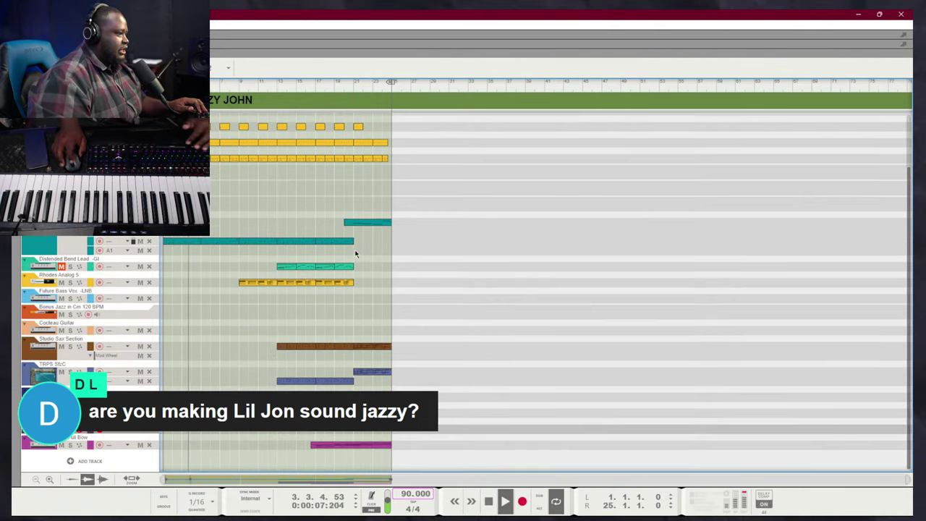
scroll(372, 245, "up", 2)
Stop playback, dismiss the editing menu, and restart the block from bar 1
key("space")
left_click(40, 24)
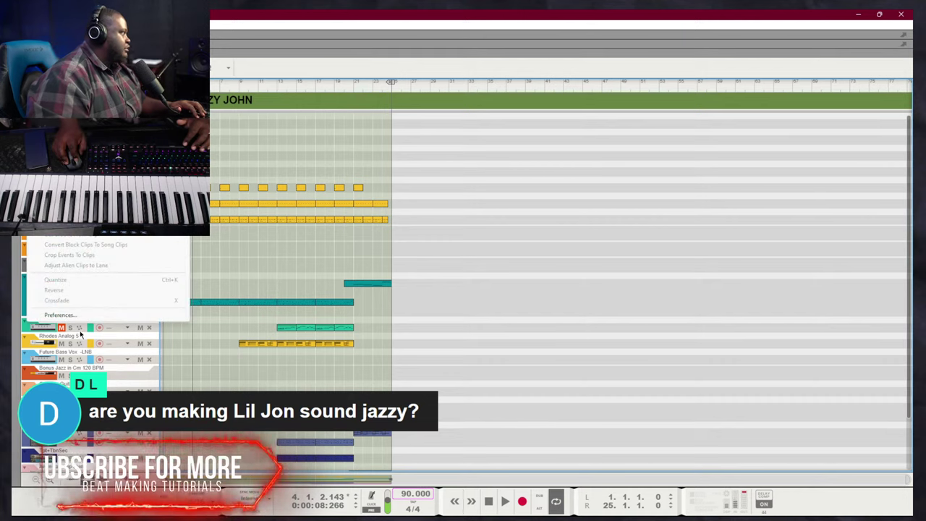
left_click(66, 315)
key("space")
key("KP_Decimal")
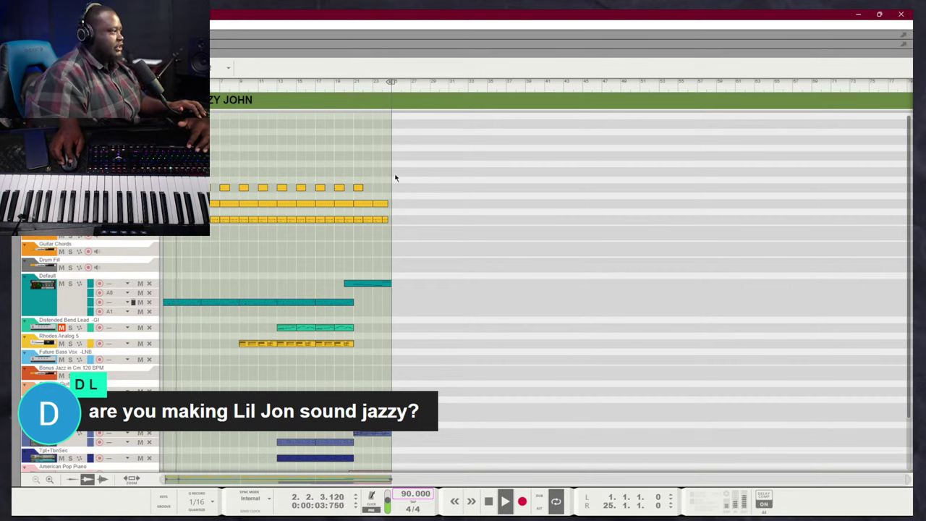
Delete the closing notes at the end of bar 4 in the Default track's first clip, and return to the arrangement
double_click(201, 302)
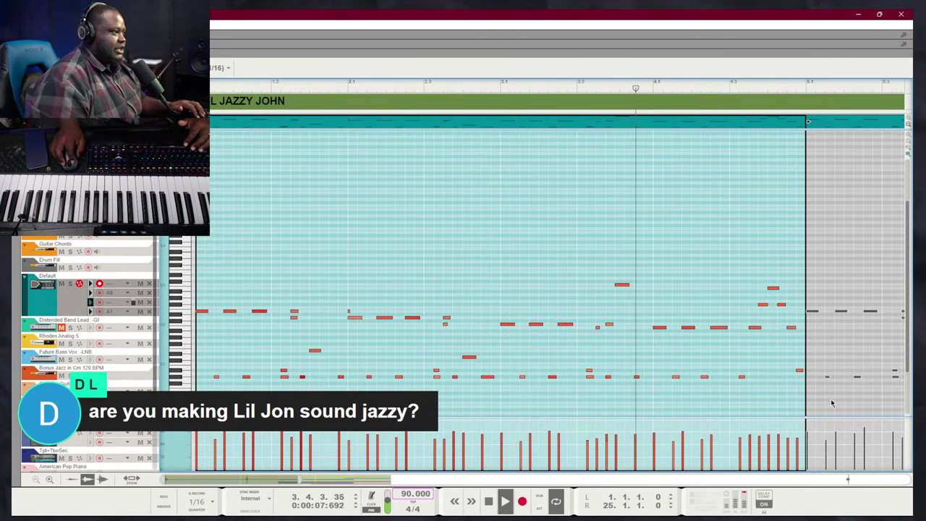
left_click_drag(829, 401, 738, 262)
key("Delete")
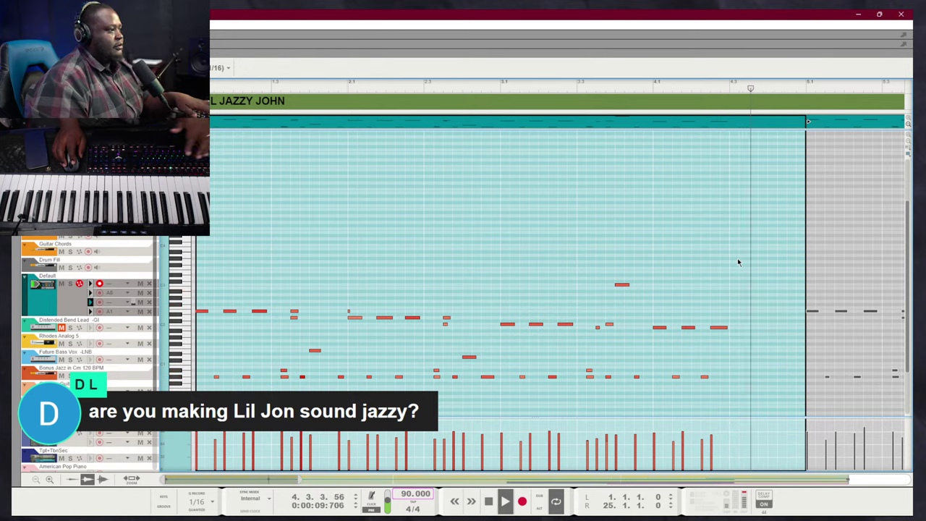
key("Escape")
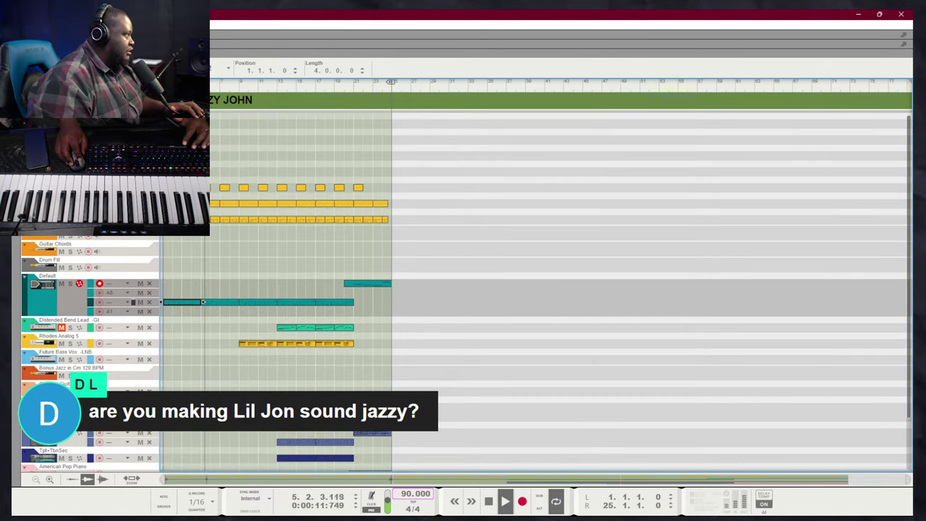
Listen to the intro with the edited Default clip, stop playback, and clear the clip selection
key("space")
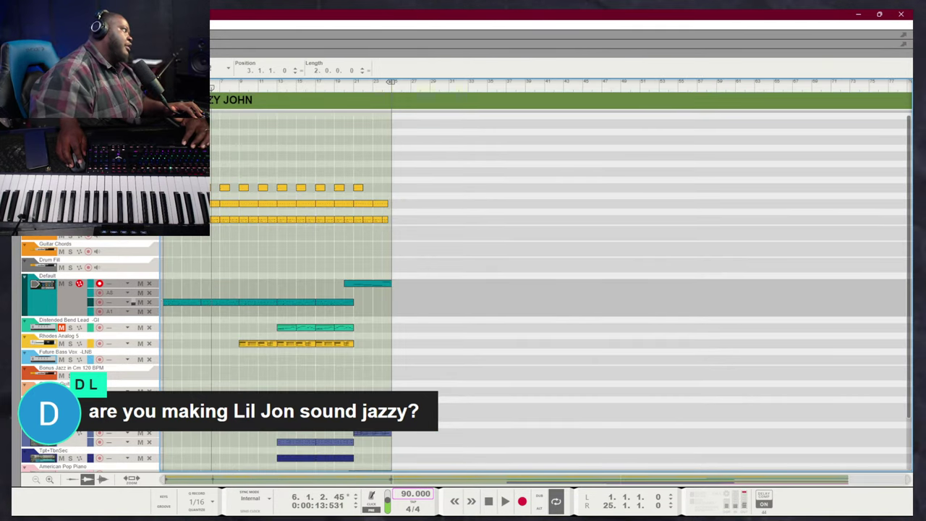
key("space")
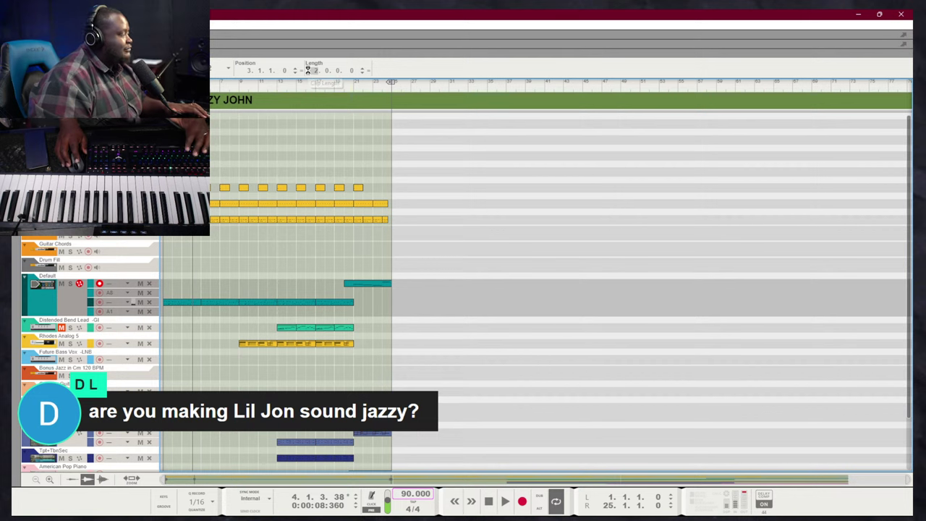
key("KP_0")
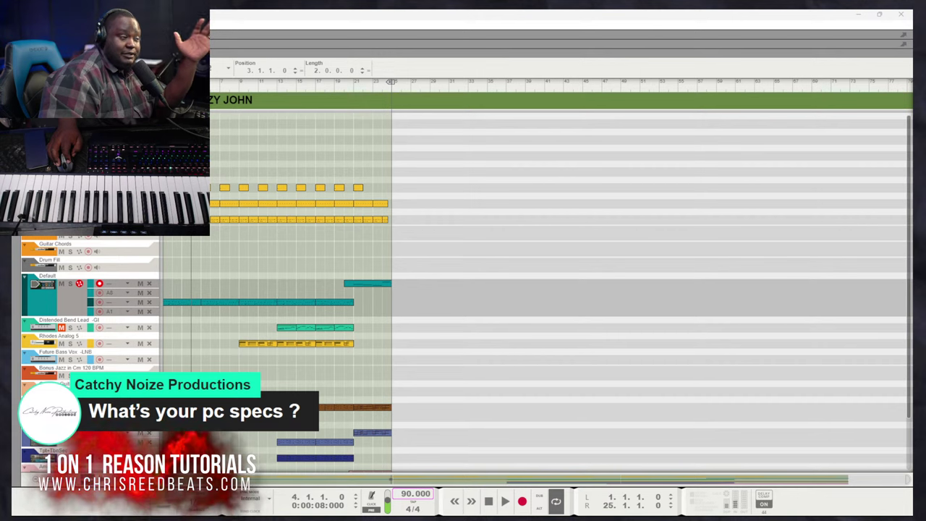
left_click(404, 301)
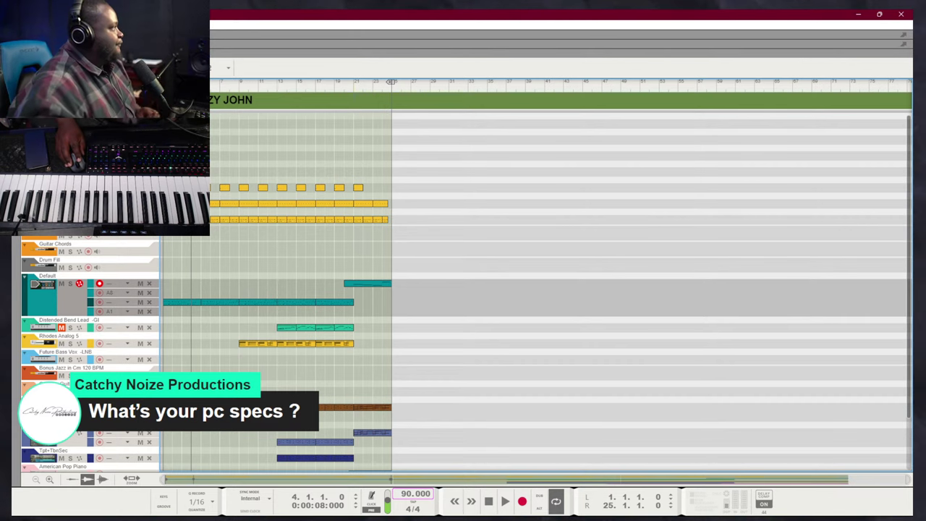
Select the Distended Bend Lead track, and open the audio preferences
left_click(35, 24)
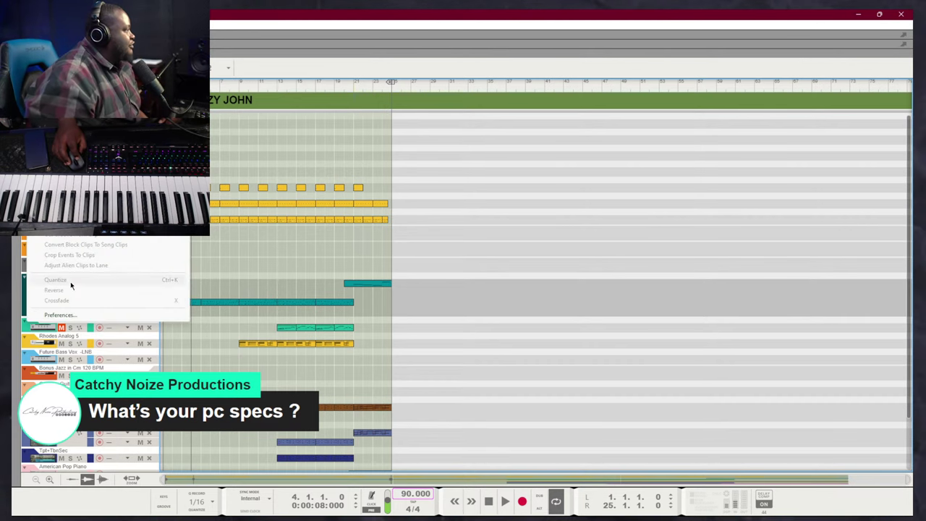
left_click(77, 325)
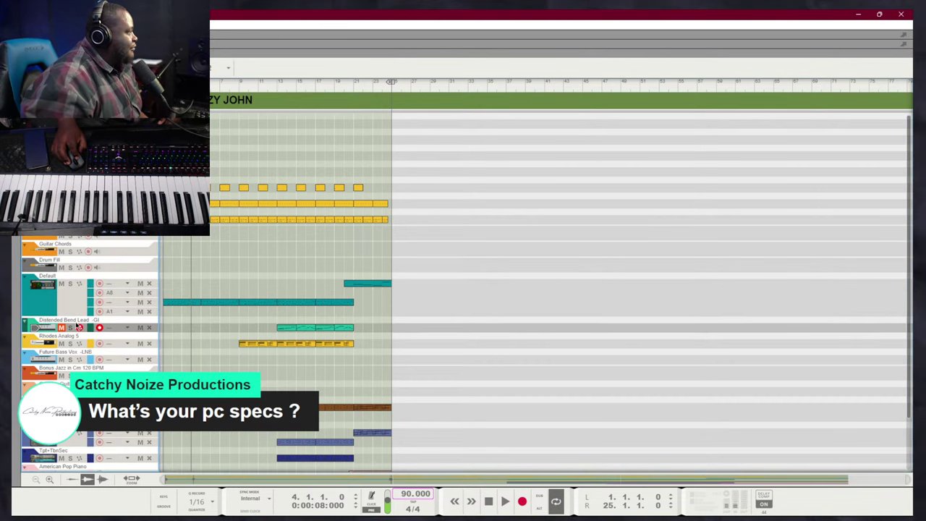
key("shift+F10")
left_click(92, 352)
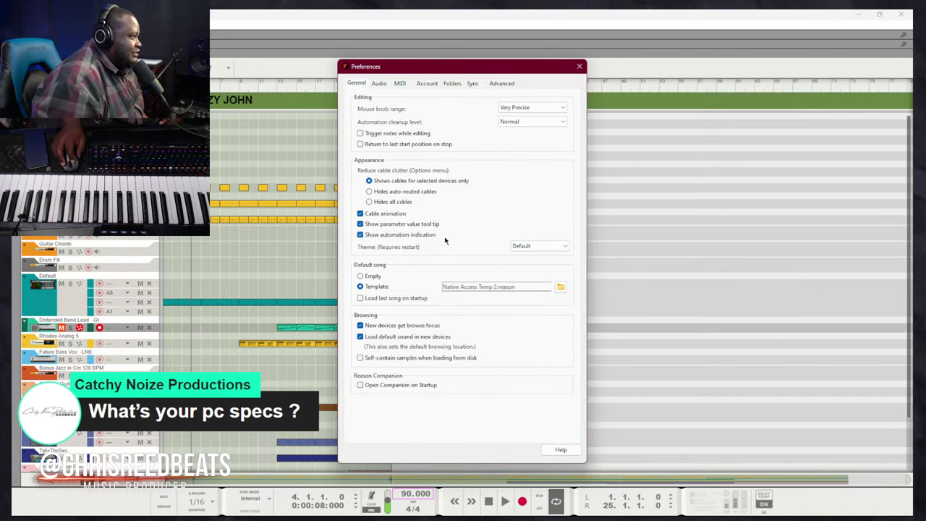
left_click(379, 83)
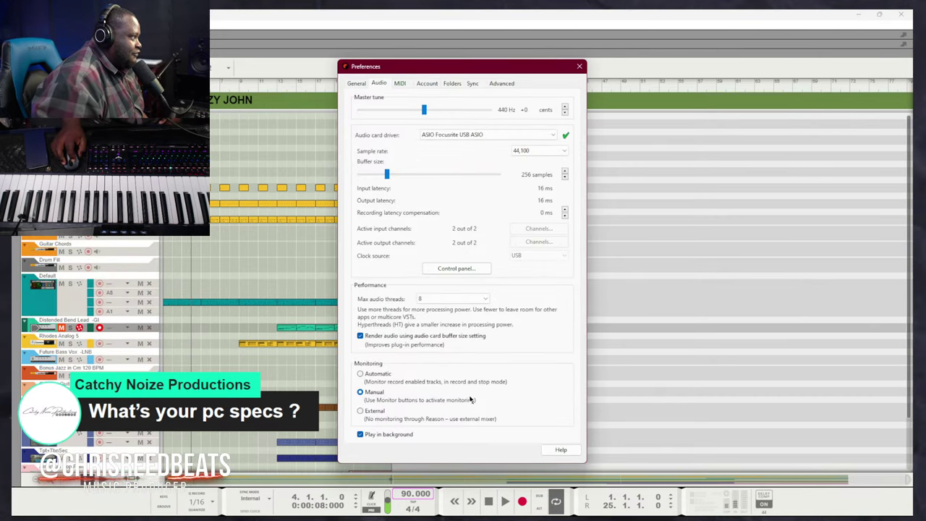
Review the available max audio threads and audio card drivers, keeping 8 threads and ASIO Focusrite USB ASIO
left_click(448, 298)
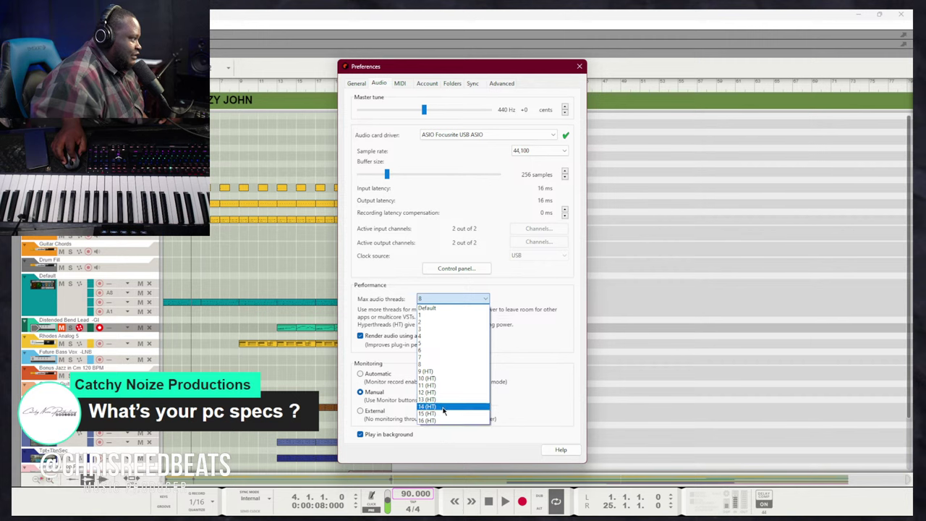
left_click(375, 315)
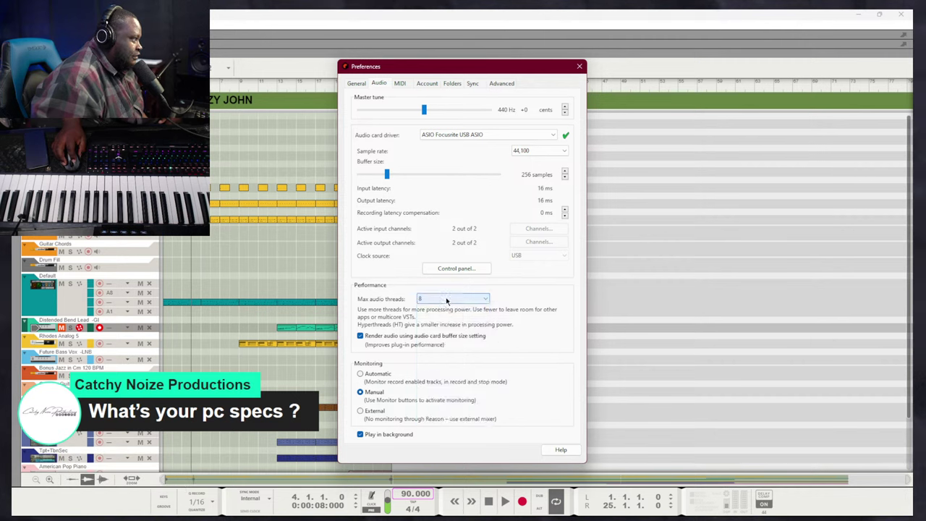
left_click(447, 300)
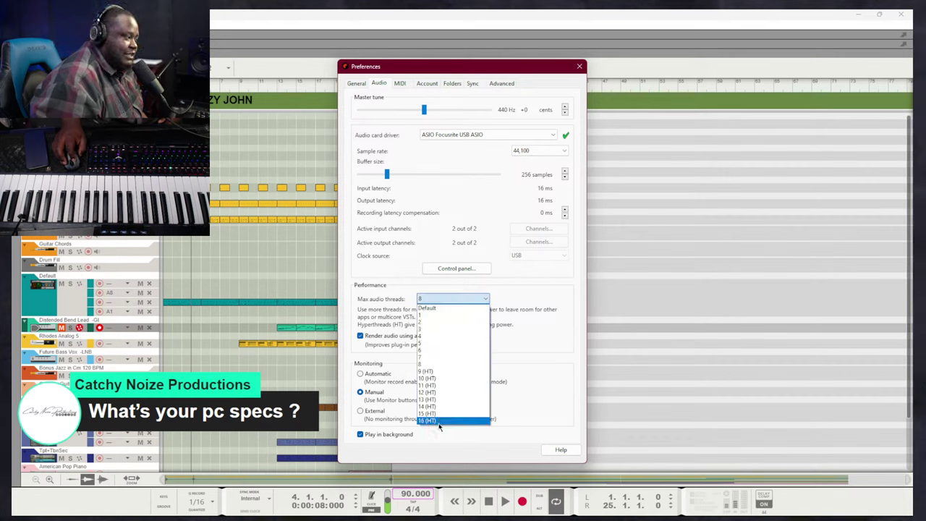
left_click(439, 363)
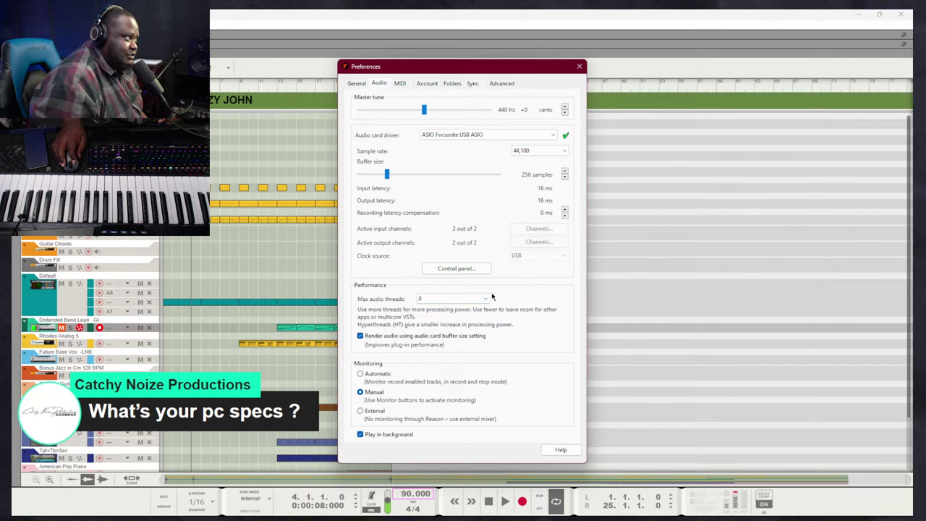
left_click(472, 135)
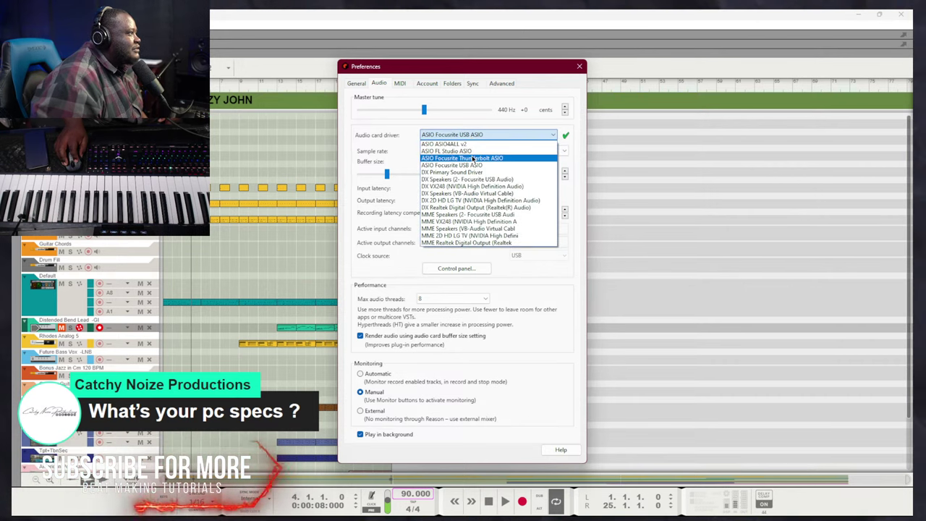
left_click(389, 147)
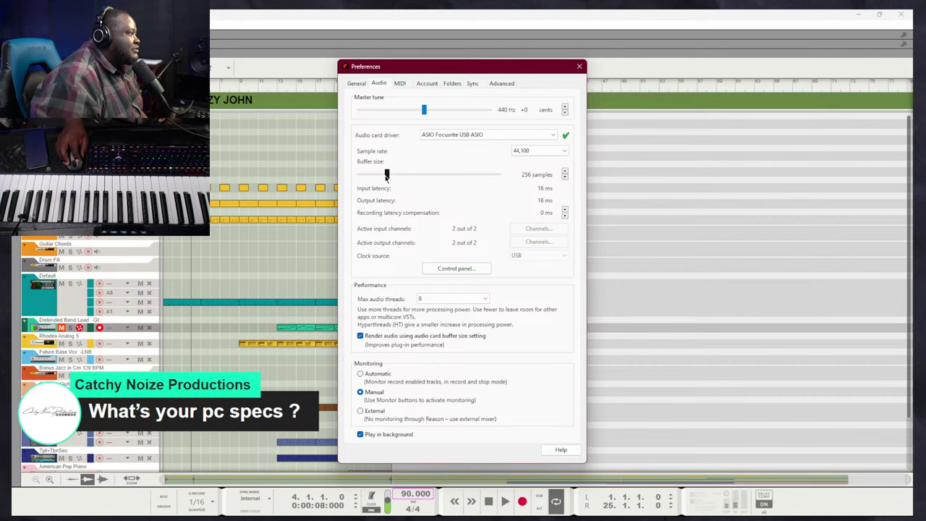
Raise the audio buffer size to 512 samples, and close the preferences
mouse_move(398, 179)
left_mouse_down()
mouse_move(426, 173)
mouse_move(388, 181)
left_mouse_up()
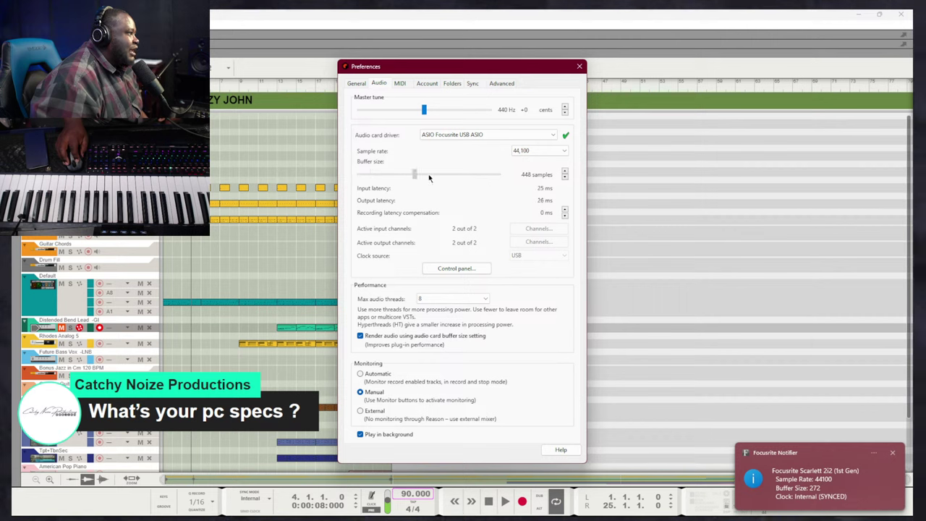
left_click(395, 179)
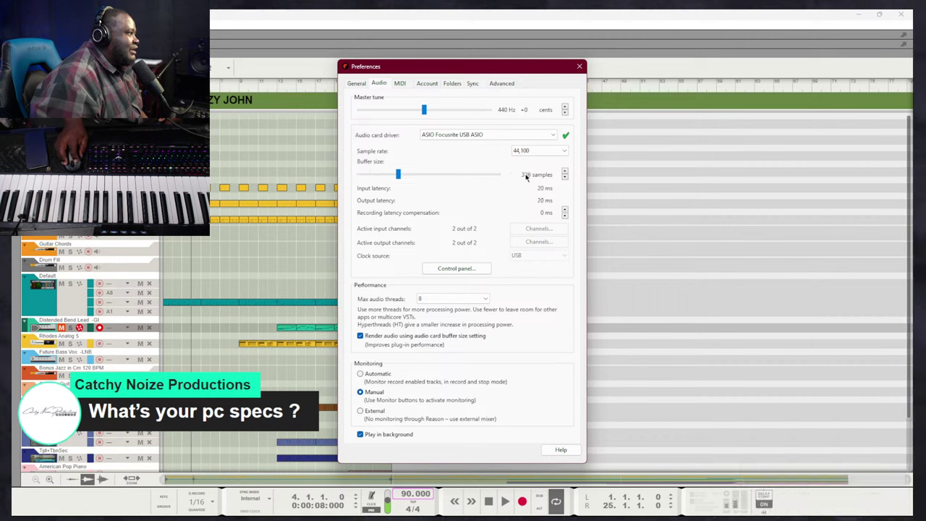
left_click(412, 176)
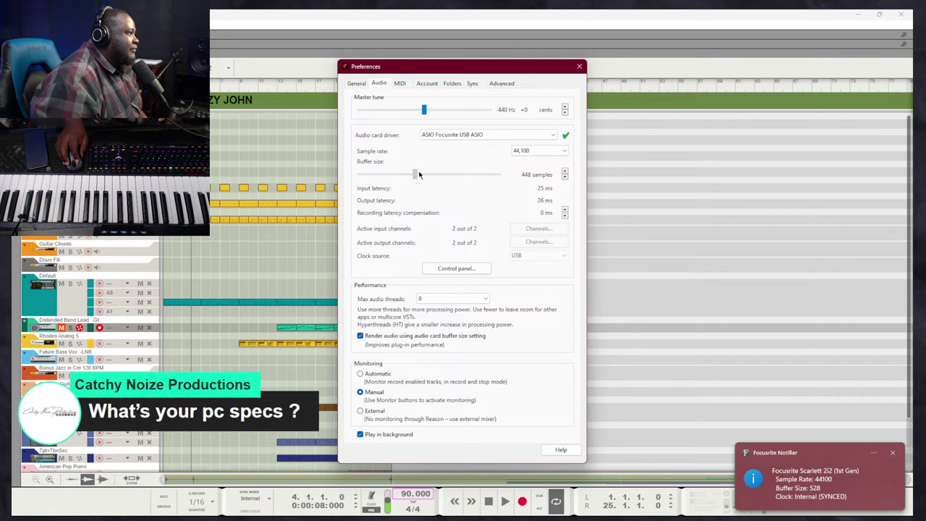
left_click_drag(419, 173, 424, 172)
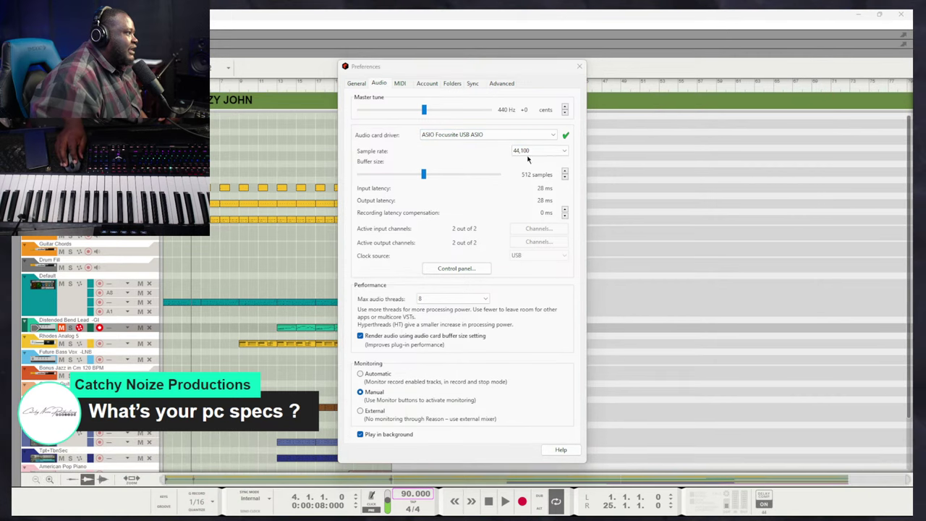
left_click(579, 65)
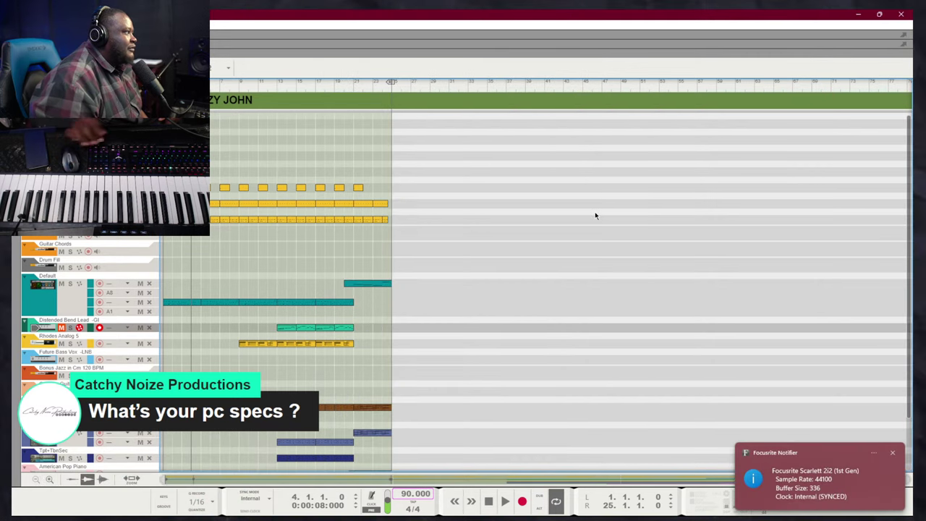
Play the block from bar 1 to check playback with the larger buffer, and dismiss the Focusrite notification
key("space")
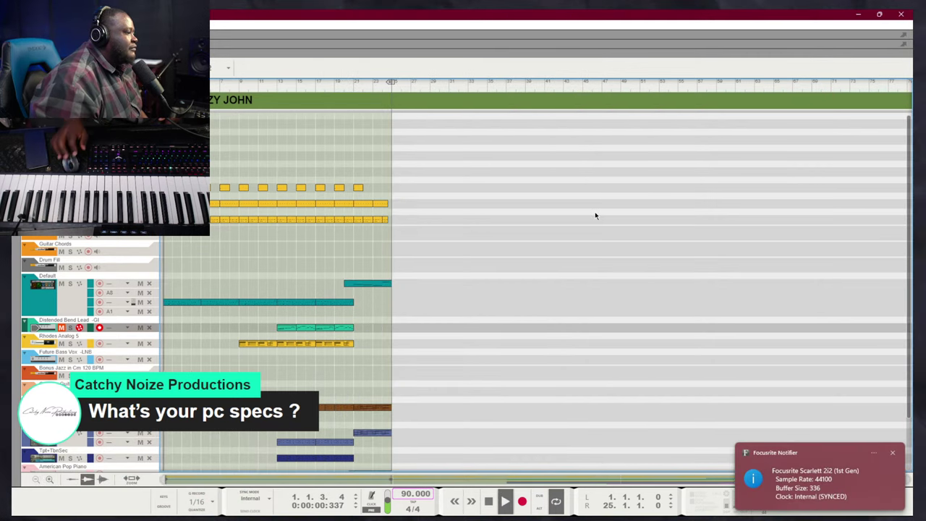
left_click(892, 453)
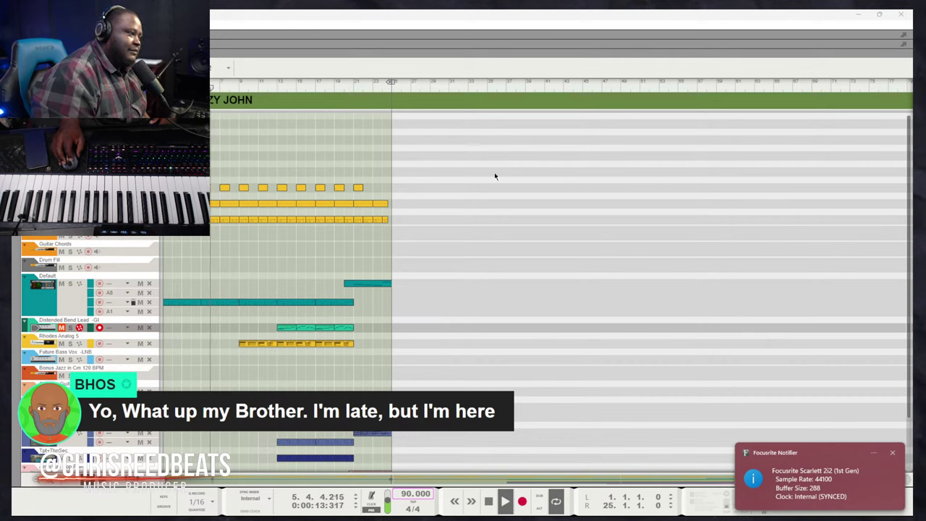
left_click(452, 220)
scroll(428, 211, "down", 3)
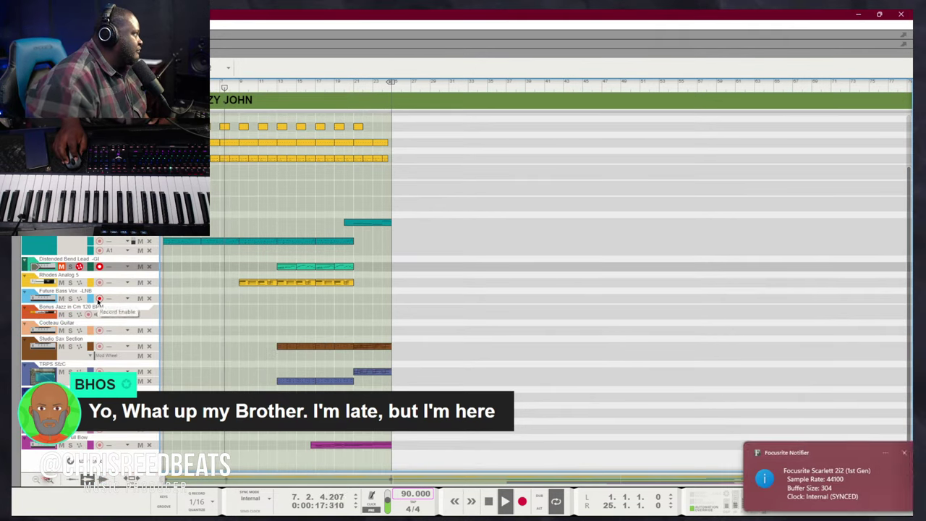
Save the song as a new Reason song file named Lil Jazzy John in the MISC folder
key("alt+f")
key("ctrl+shift+s")
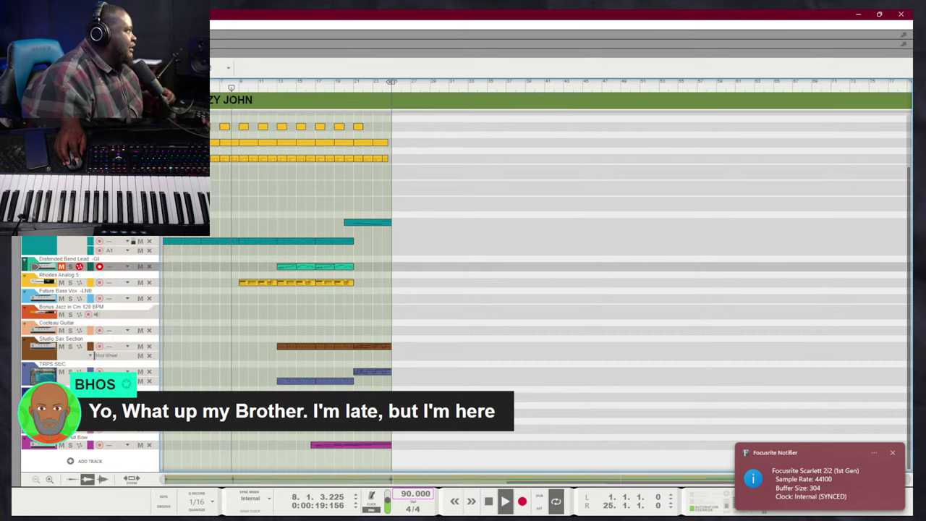
key("ctrl+shift+s")
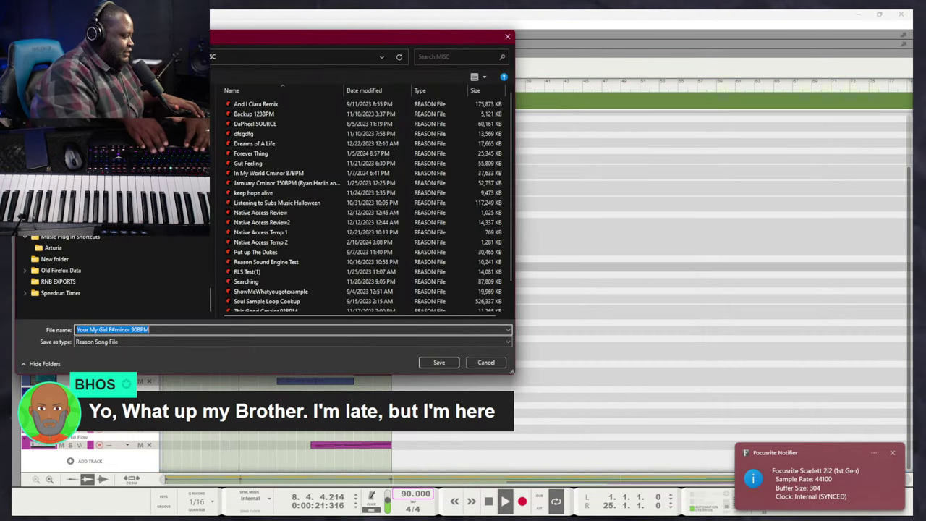
type("Lil JA")
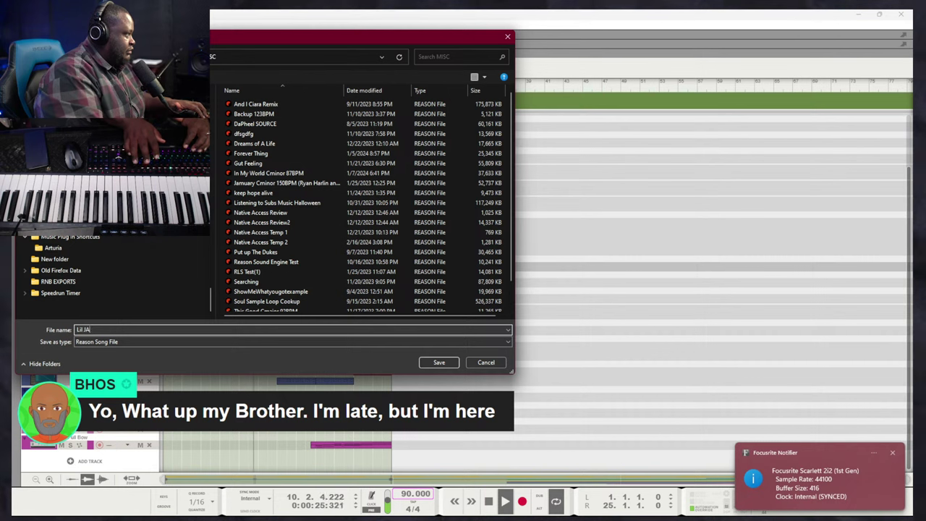
key("BackSpace")
type("azzy Joh")
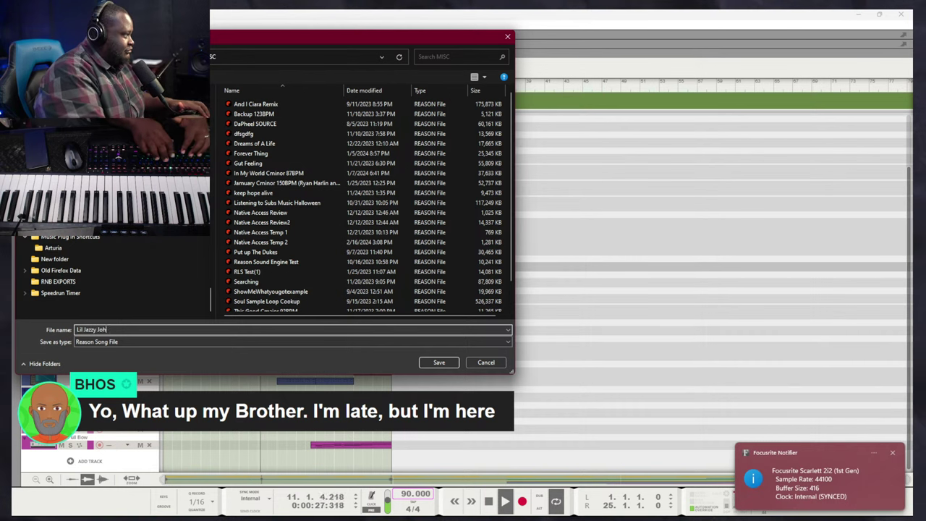
type("n")
key("Return")
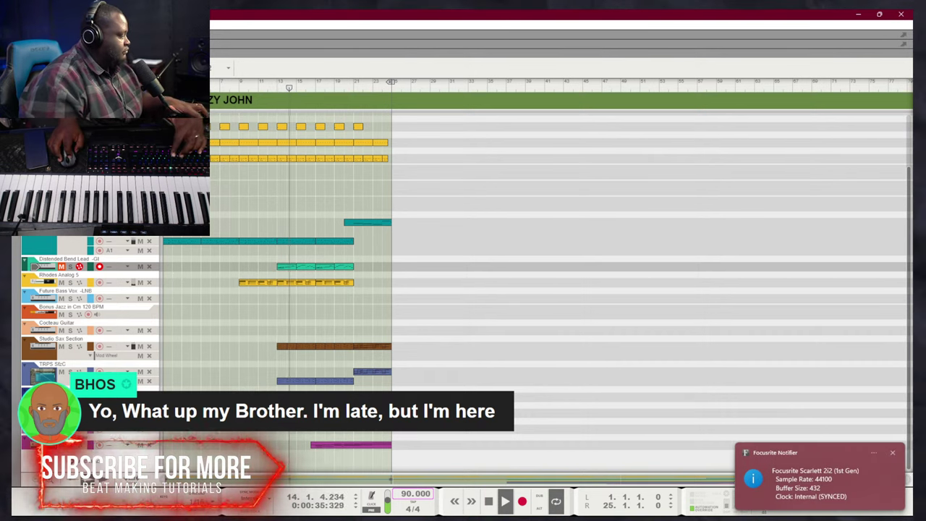
Fit the 24-bar block to the arrangement view, and play it from bar 13
key("h")
scroll(306, 141, "up", 3)
key("space")
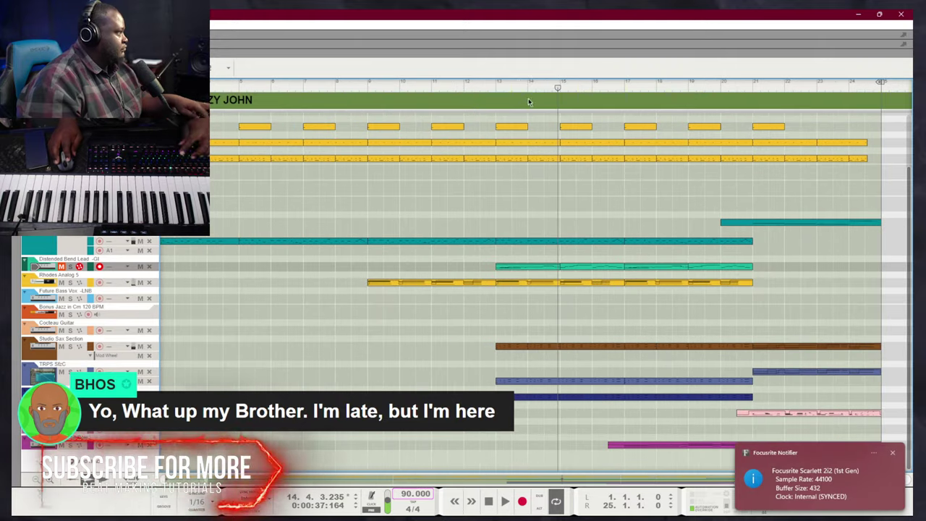
left_click(496, 86)
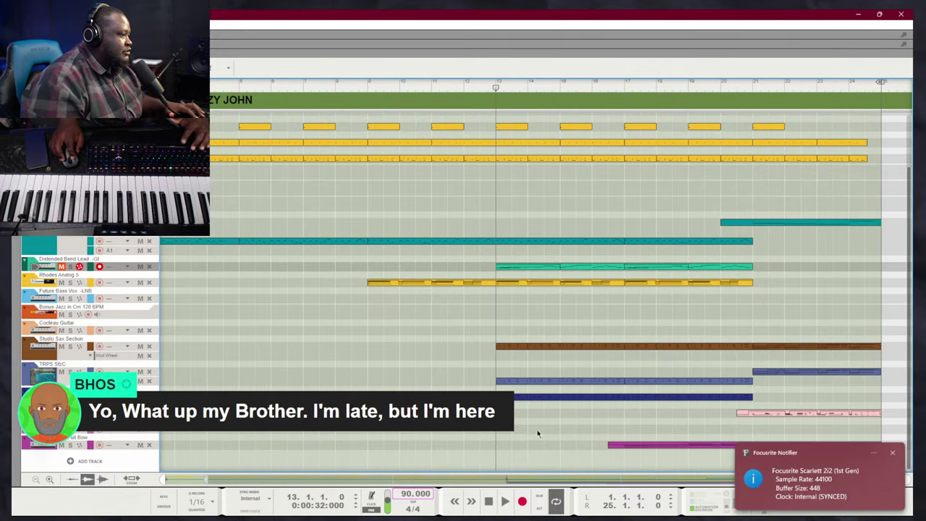
key("space")
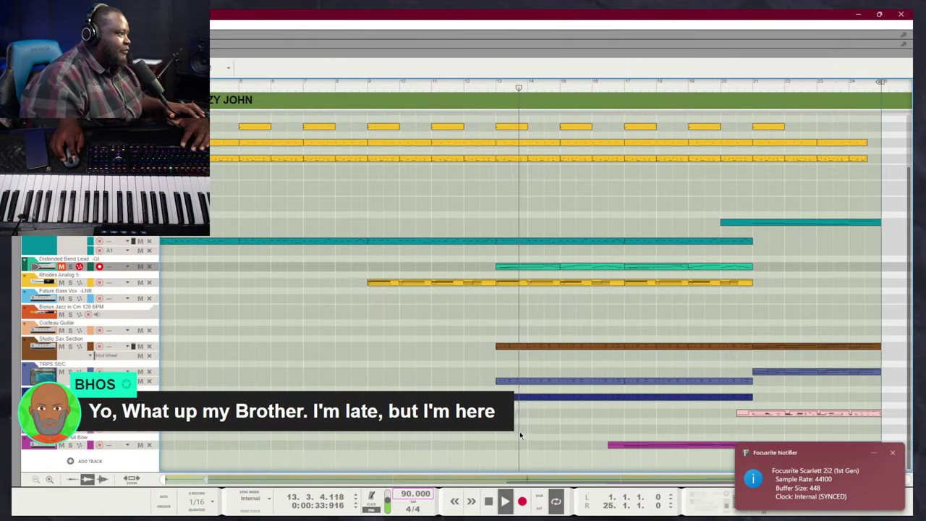
Stop playback, and try to shorten the sax, trumpet and trombone clips that start at bar 13
key("space")
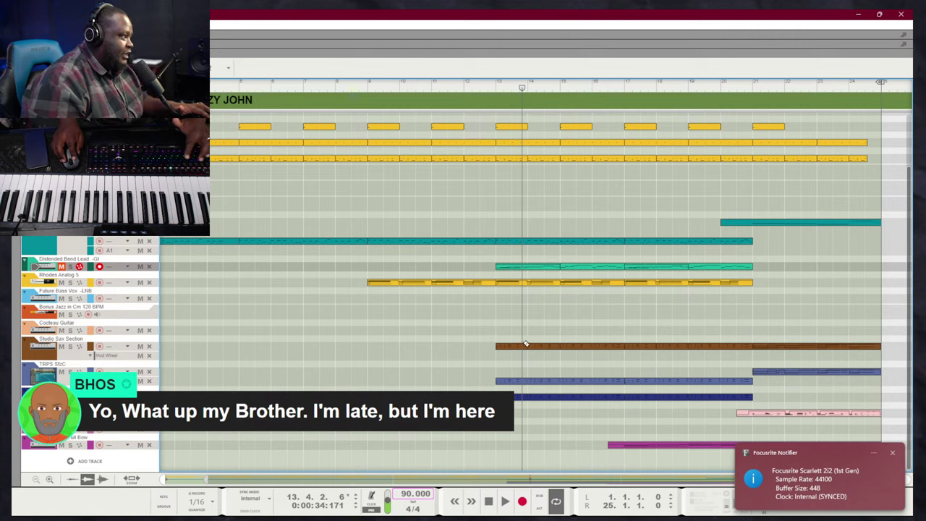
left_click_drag(525, 418, 508, 185)
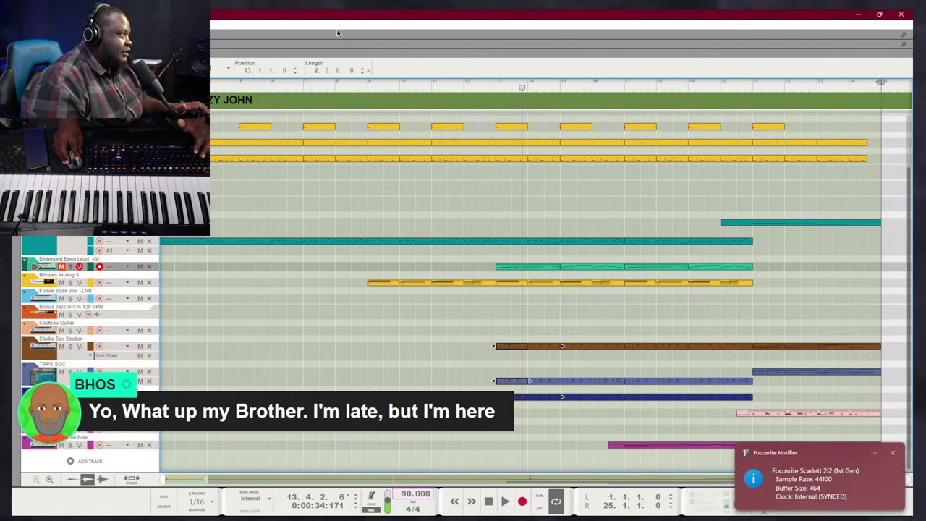
left_click_drag(338, 72, 346, 144)
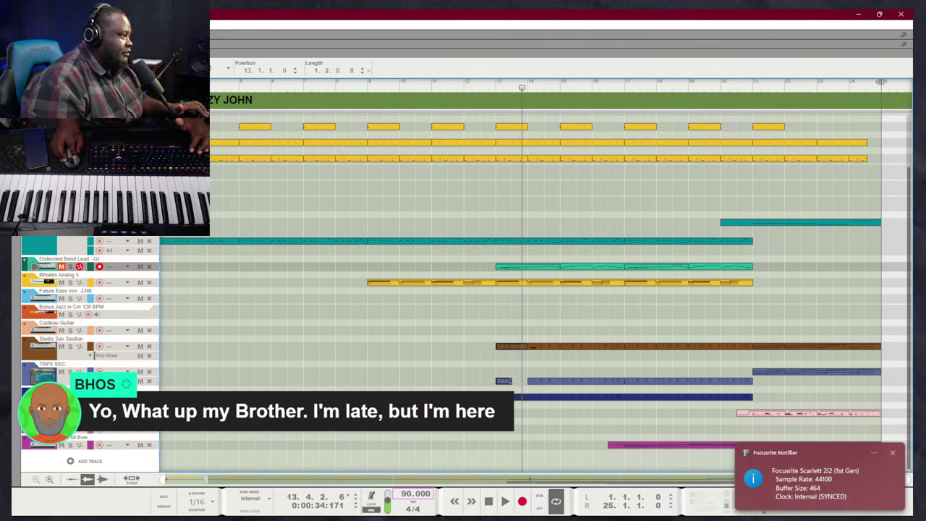
key("ctrl+z")
key("ctrl+y")
key("ctrl+z")
left_click(520, 338)
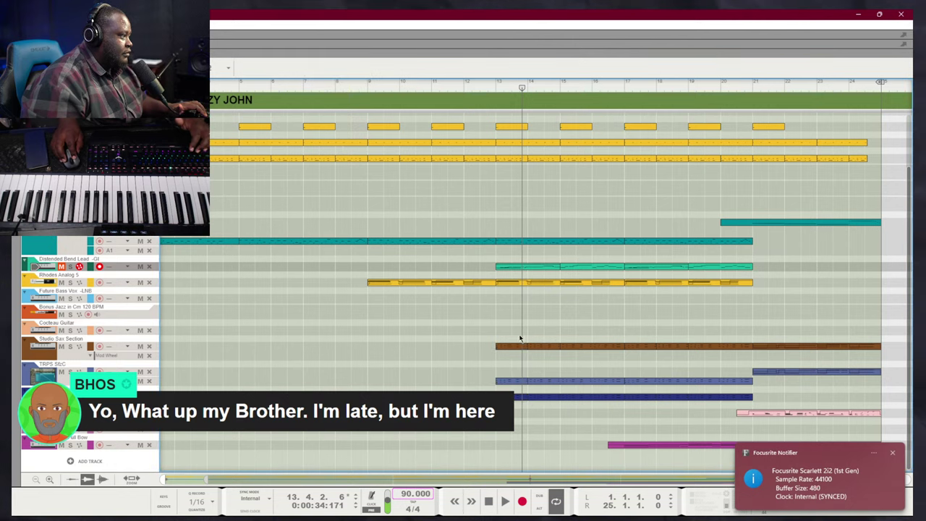
Shorten the bar 13 clips on the sax, trumpet and trombone tracks to three beats, and play them from bar 13
left_click_drag(562, 346, 529, 346)
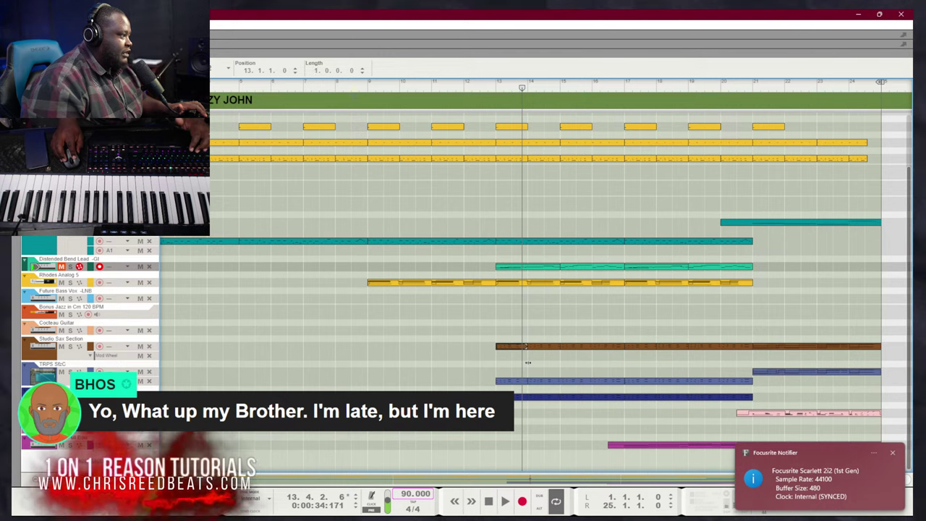
left_click(544, 396)
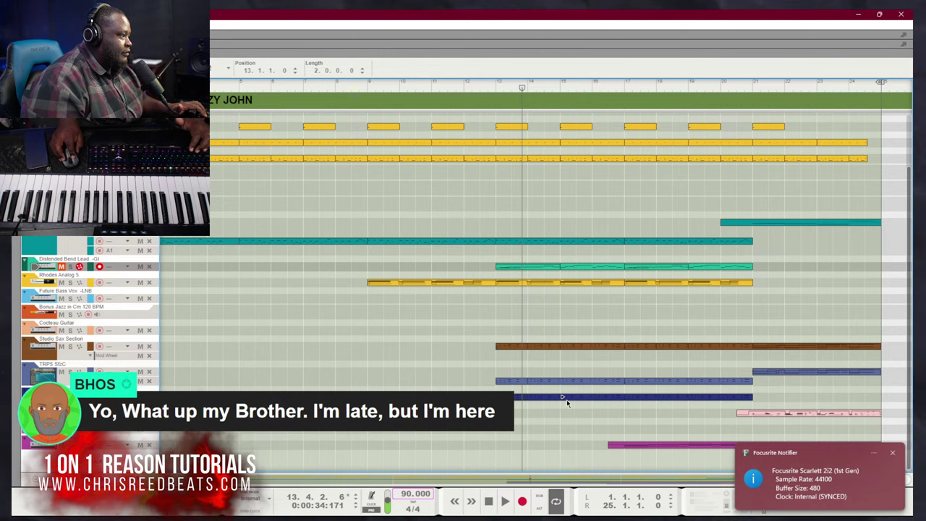
left_click_drag(561, 397, 521, 349)
left_click(497, 86)
key("space")
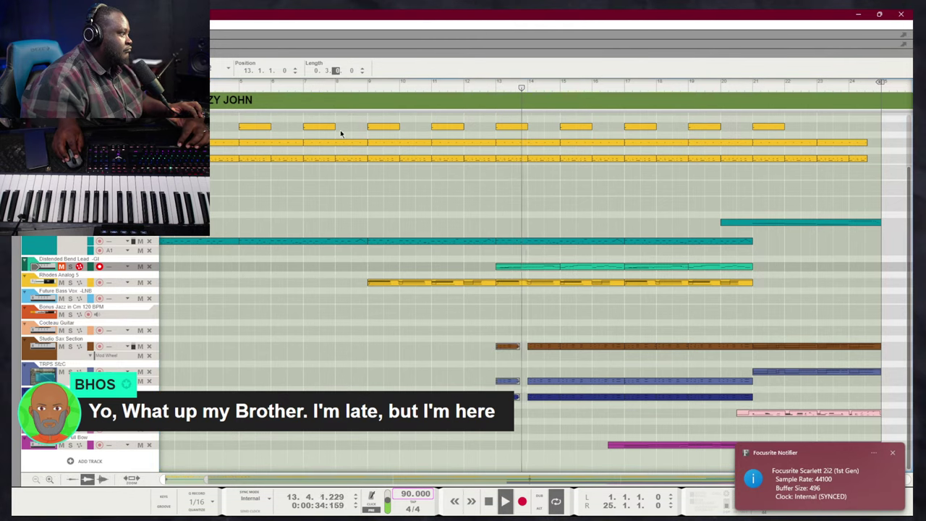
key("space")
Delete the bar 14 clips on the sax, trumpet and trombone tracks, and play the passage from bar 13
left_click_drag(556, 410, 548, 331)
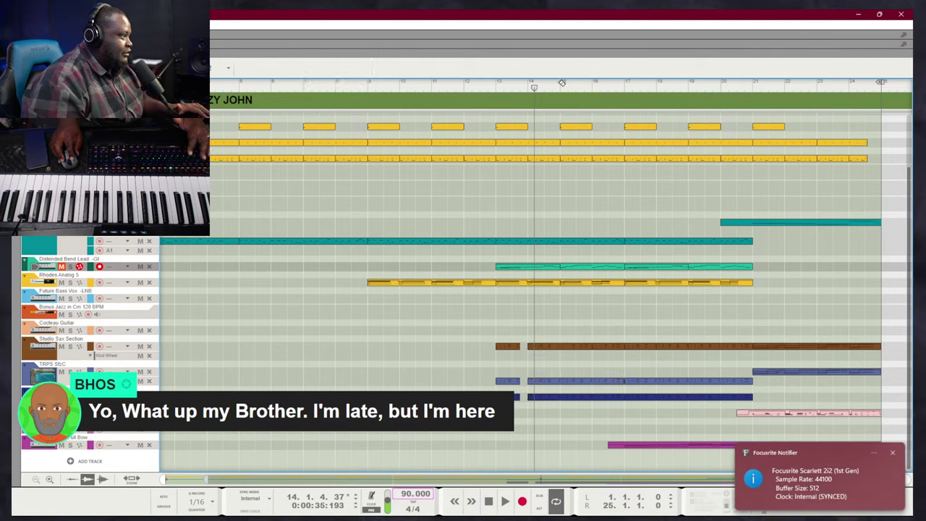
left_click_drag(542, 326, 537, 424)
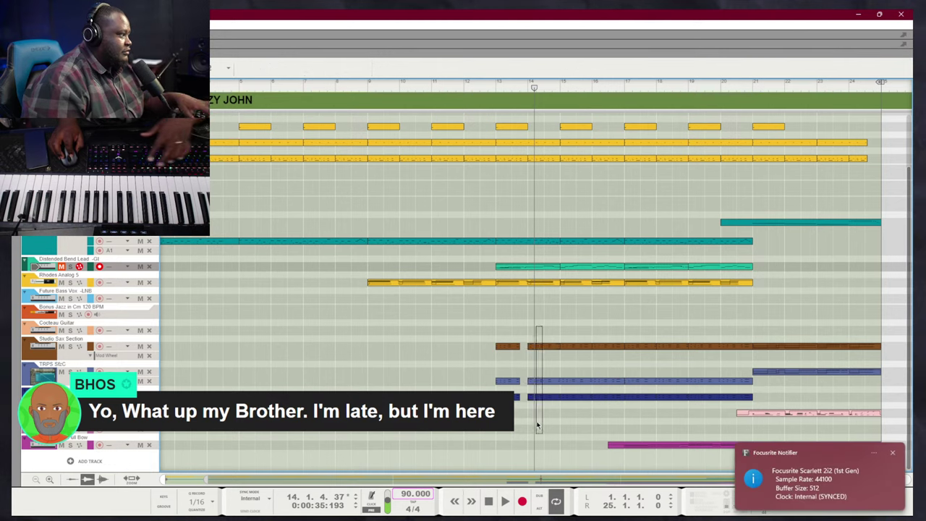
left_click(495, 85)
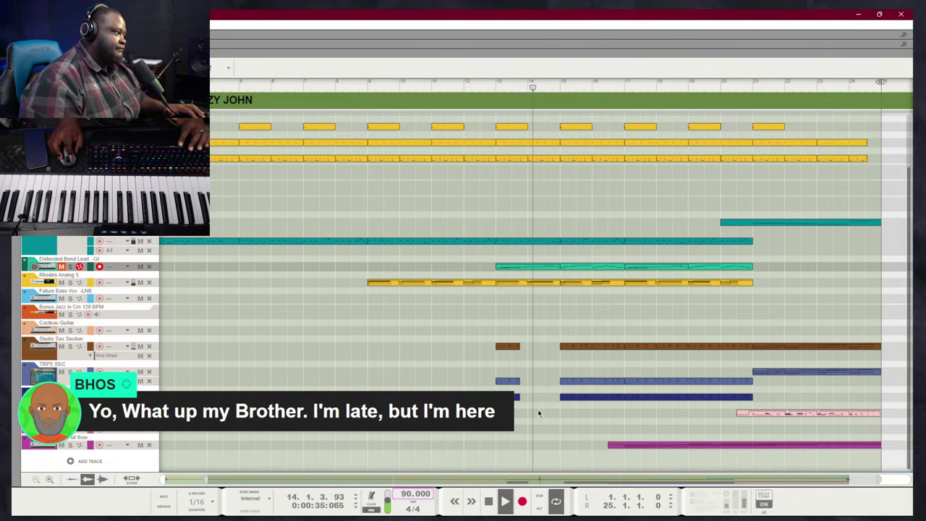
left_click(149, 372)
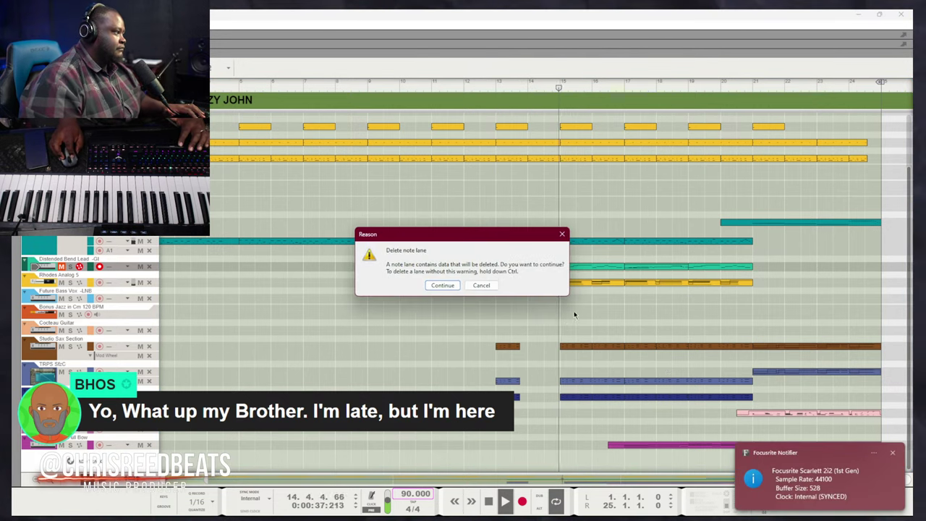
left_click(484, 286)
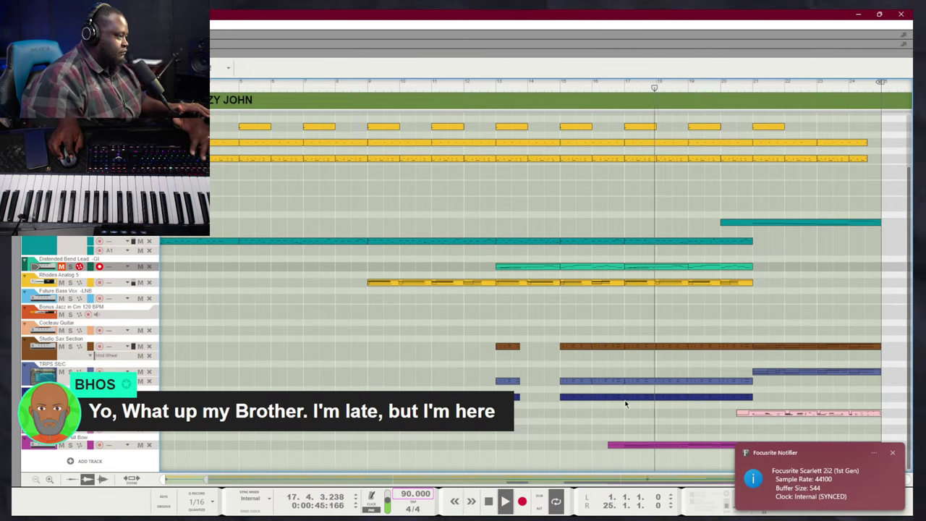
Replay the horn passage, and extend the start of the bar 15 horn clips back to 14.4.2.158
left_click_drag(591, 372, 485, 401)
key("space")
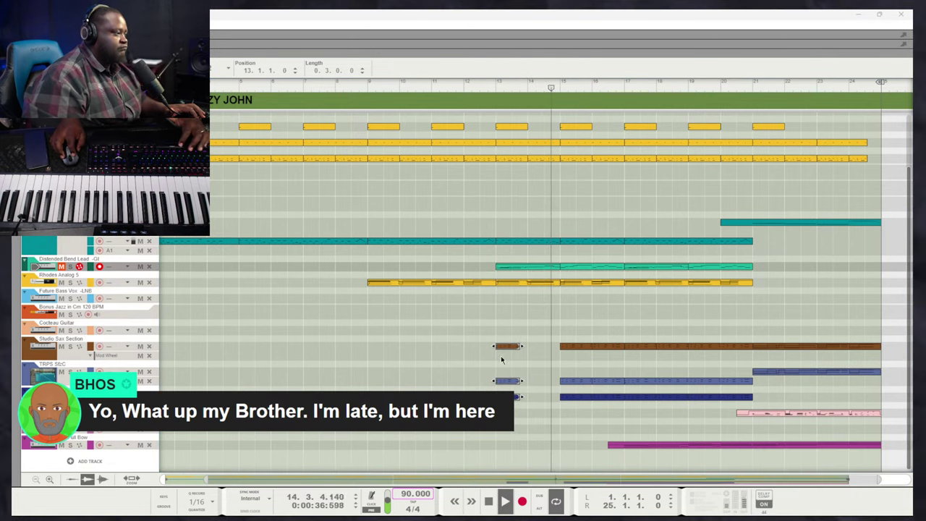
left_click(559, 371)
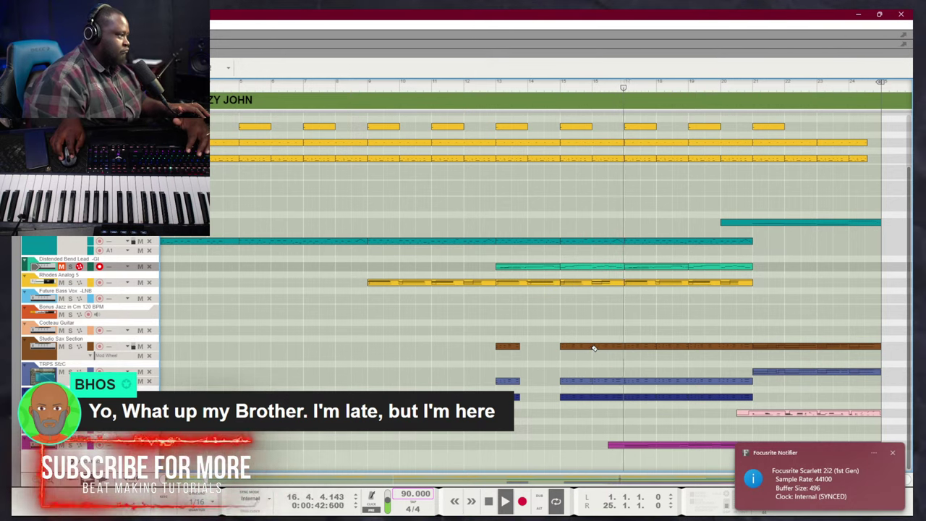
left_click_drag(576, 339, 562, 402)
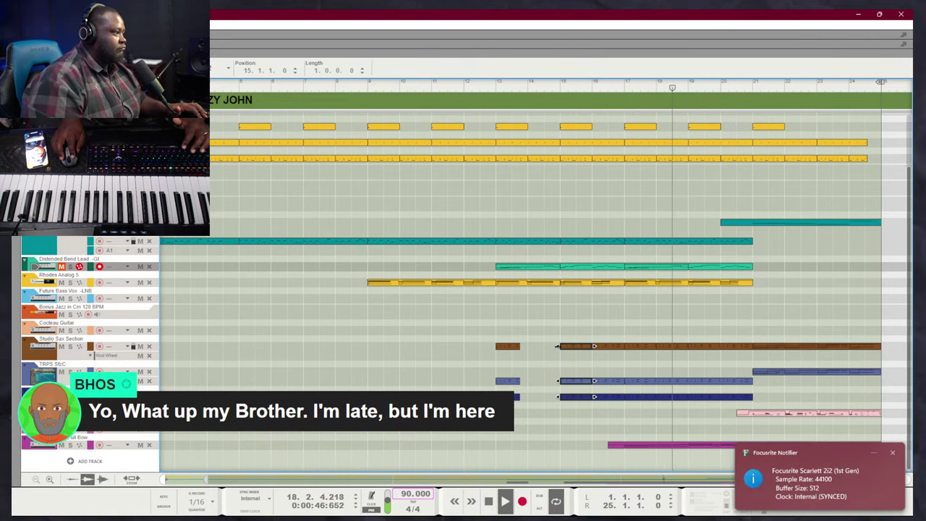
left_click_drag(557, 347, 554, 351)
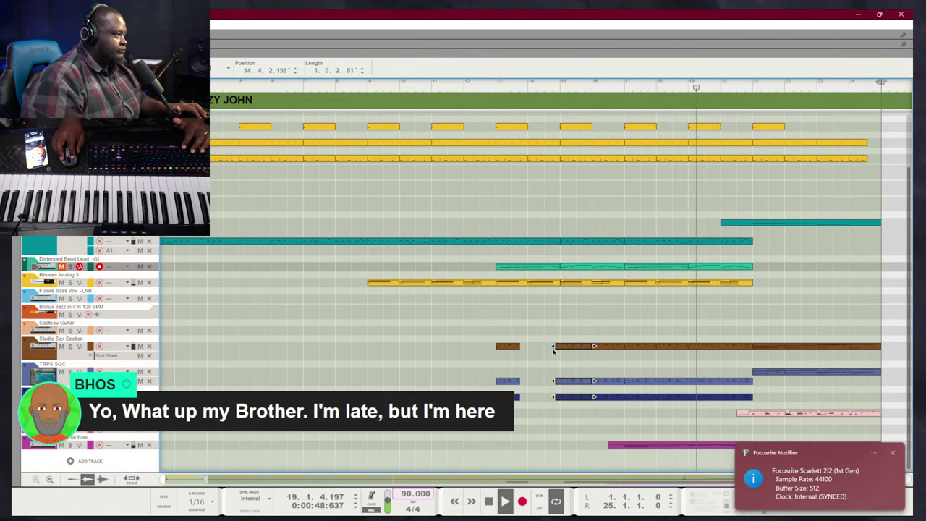
Copy the one-bar horn clips from bar 15 to bar 14, and trim the copies to start just before bar 15
left_click(575, 341)
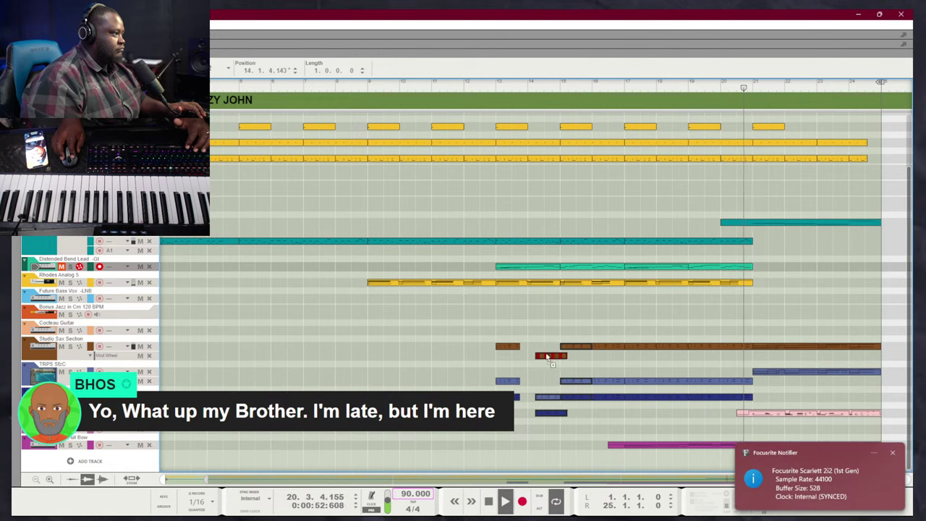
mouse_move(548, 356)
left_mouse_down()
mouse_move(539, 353)
mouse_move(574, 340)
mouse_move(534, 353)
left_mouse_up()
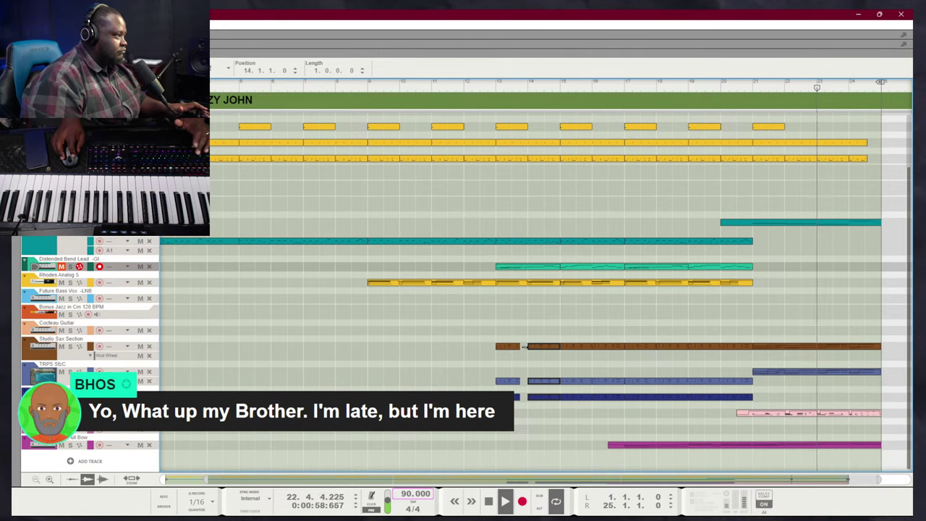
left_click_drag(526, 345, 557, 364)
left_click(572, 319)
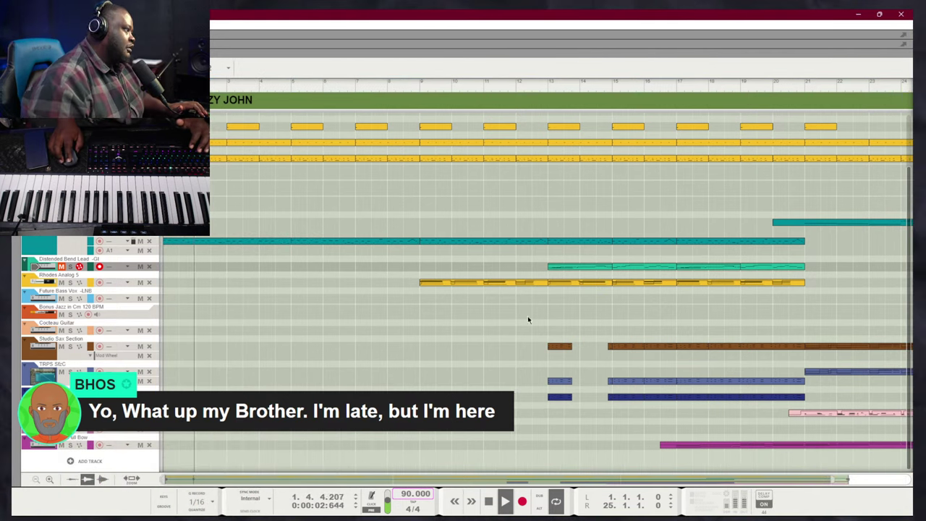
Record a part on the ID8 1 track over the looping block, and pan its mixer channel to -15
scroll(498, 307, "up", 3)
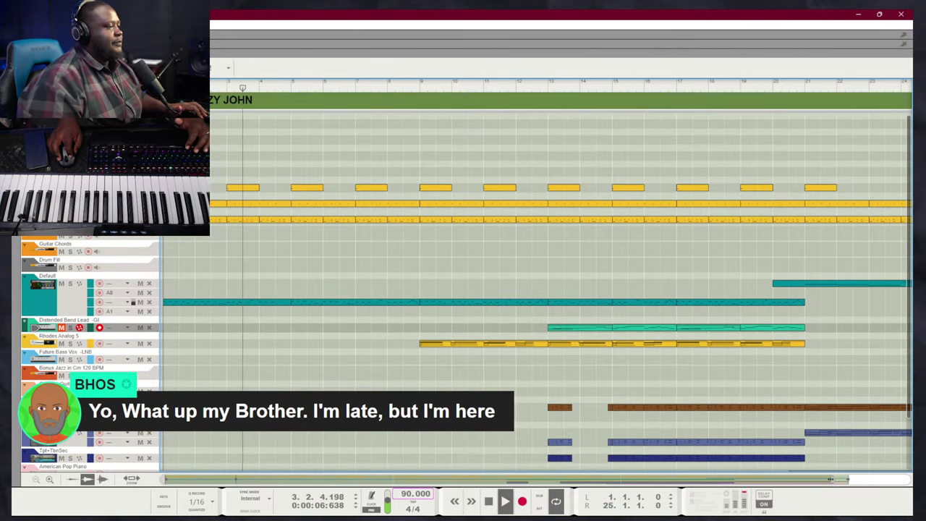
left_click_drag(793, 472, 908, 479)
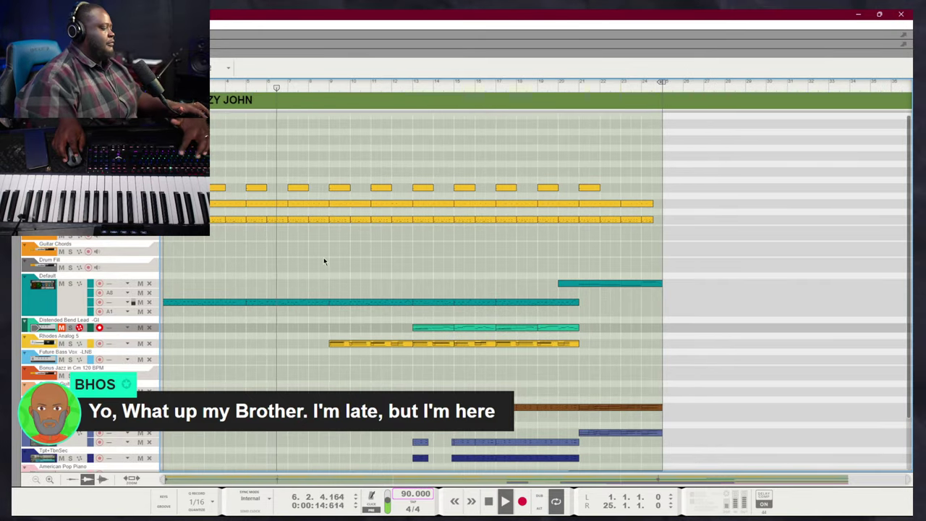
scroll(324, 257, "down", 4)
scroll(324, 257, "down", 2)
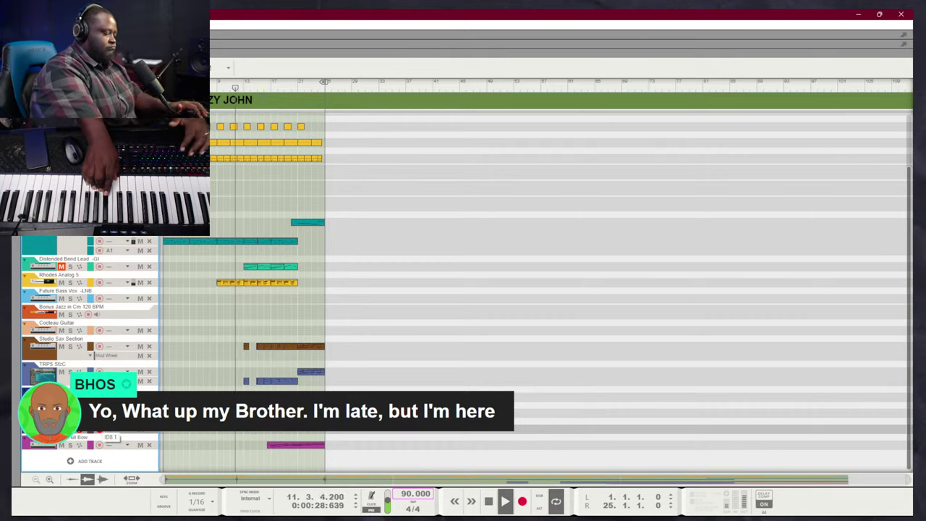
key("F5")
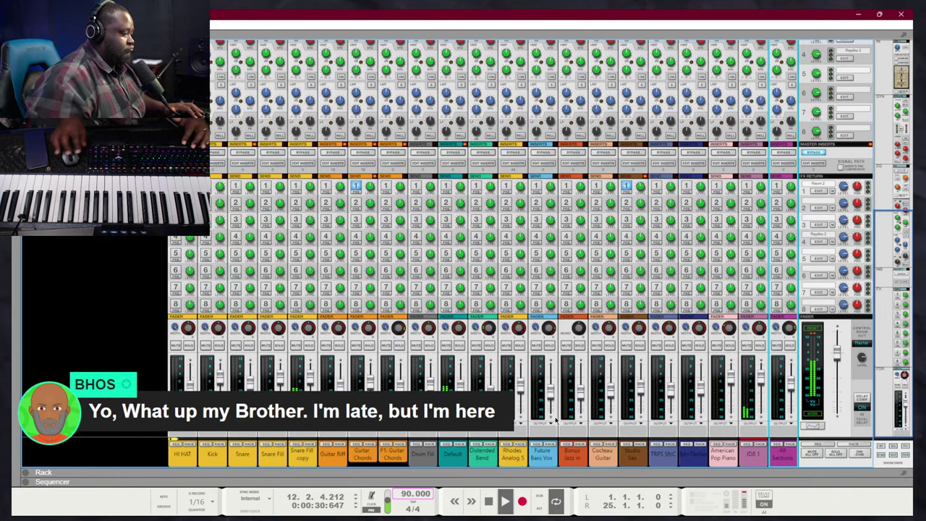
key("KP_Multiply")
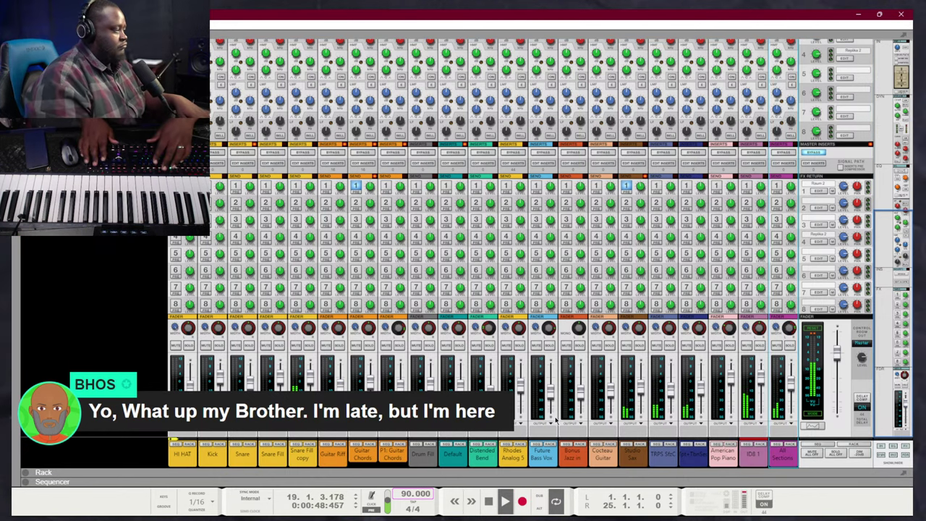
key("F7")
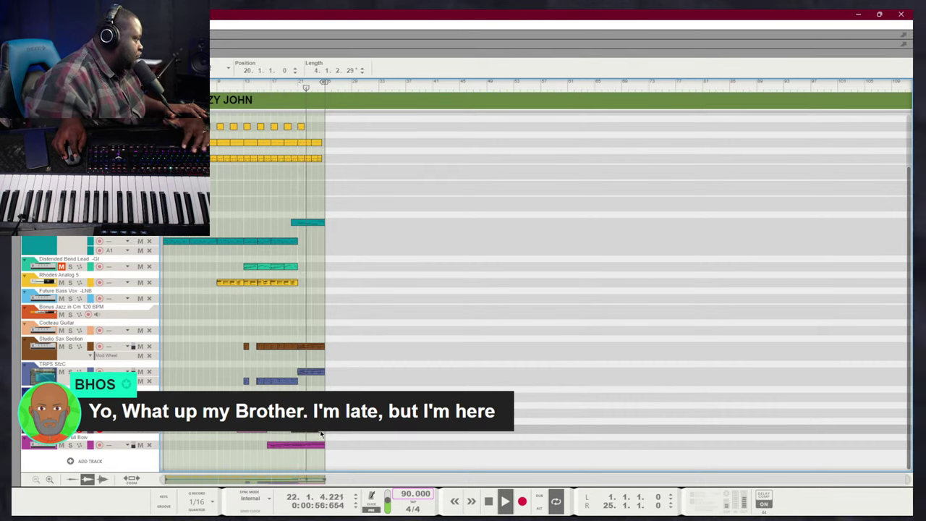
key("F5")
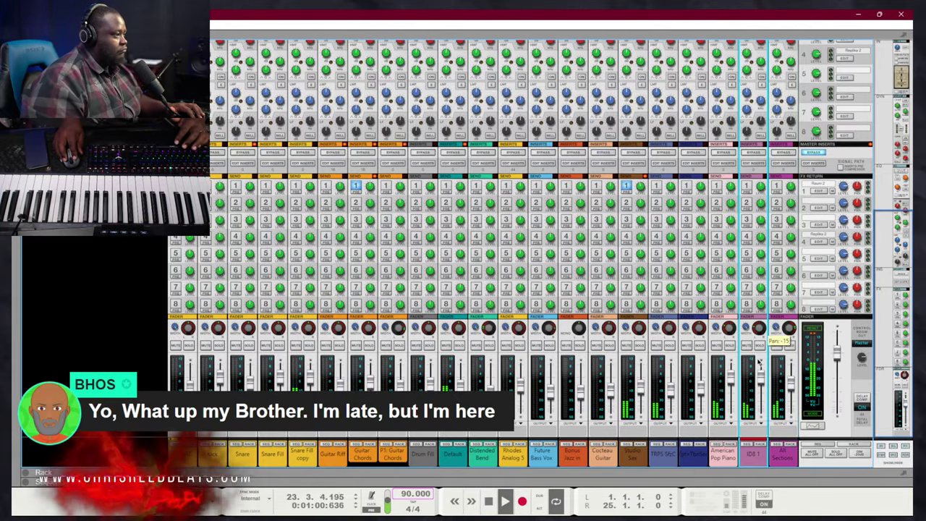
Browse the orchestral sound folders for a new instrument, checking Percussion and opening Mallets, with playback stopped
key("F6")
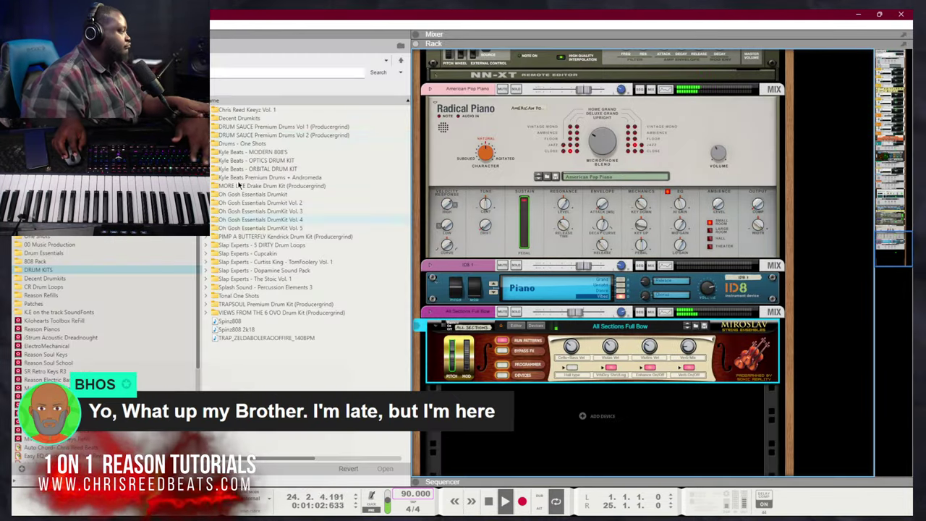
key("F3")
left_click(108, 155)
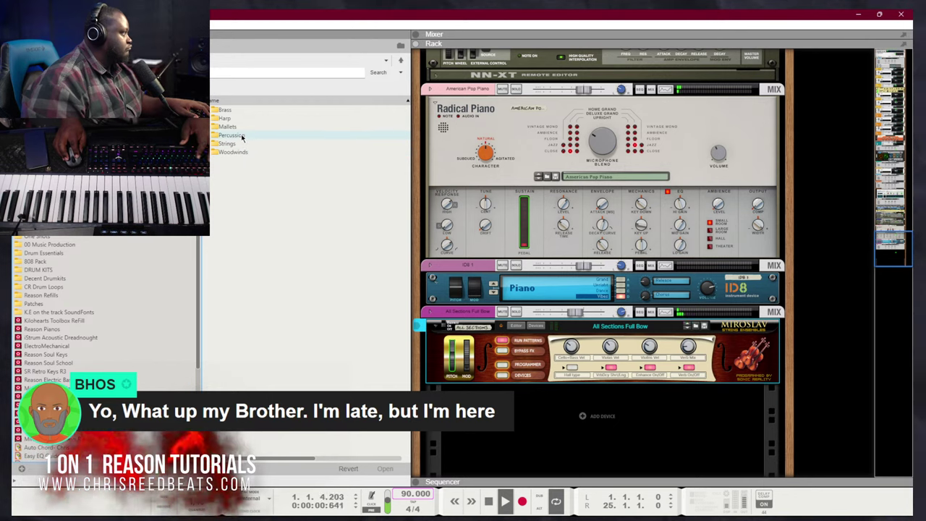
left_click(241, 137)
double_click(241, 137)
key("BackSpace")
key("space")
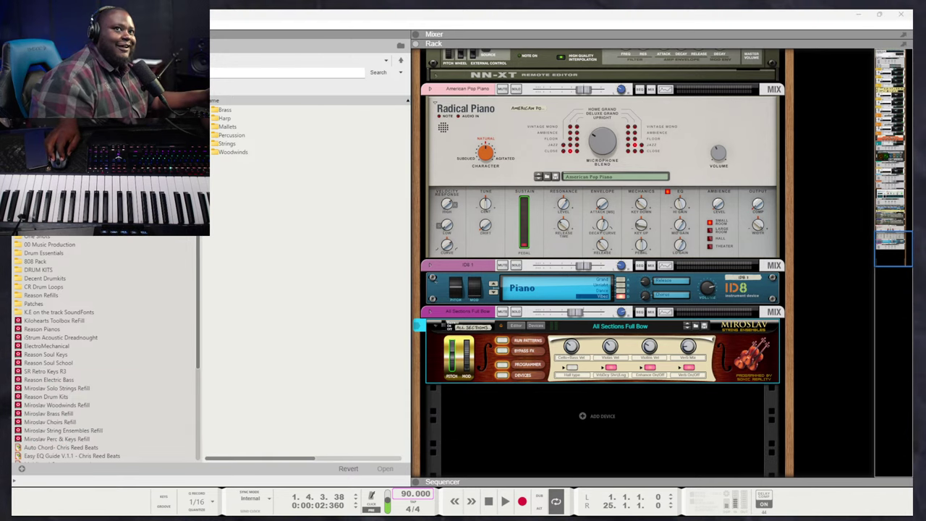
double_click(229, 127)
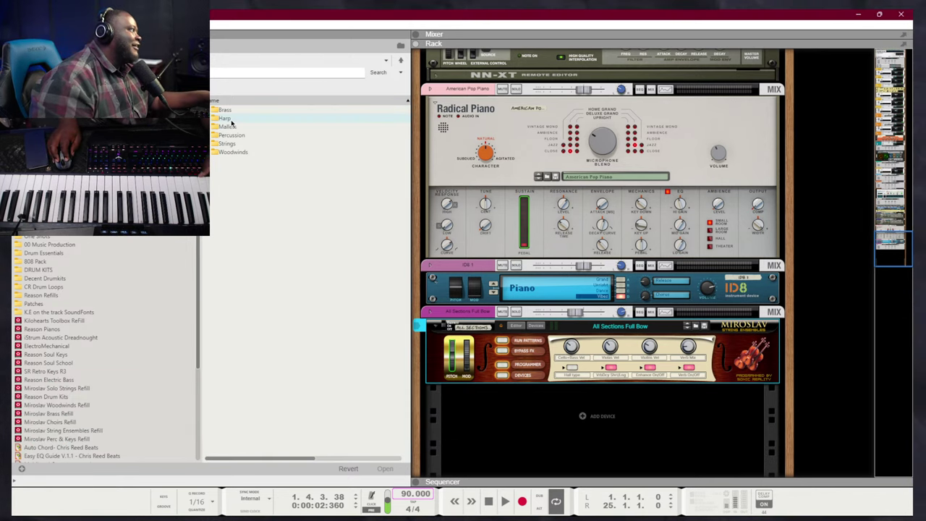
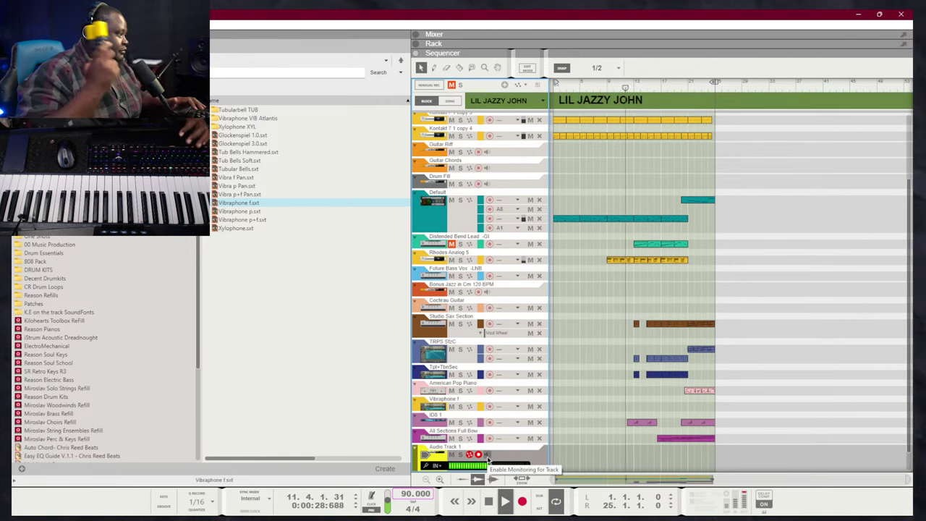
Record a live take on Audio Track 1 from about bar 12 to bar 17, and trim its start to bar 13
key("*")
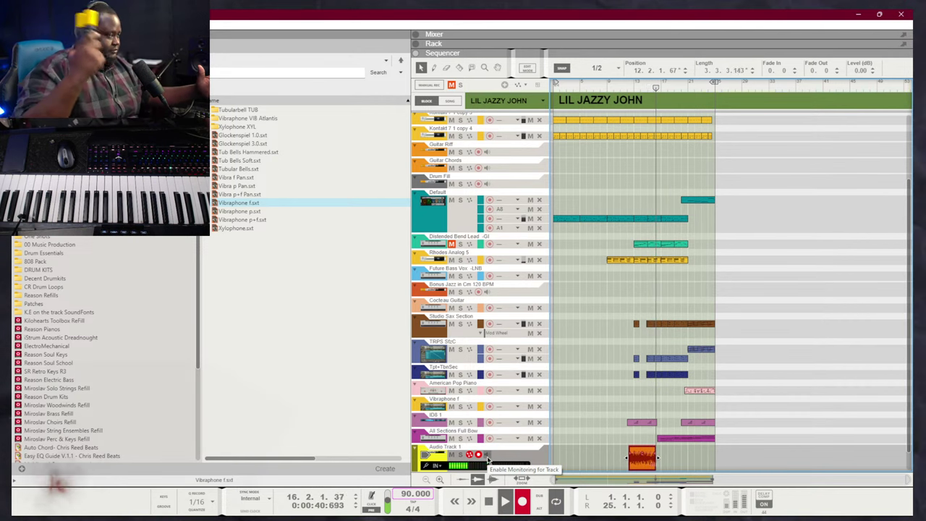
key("space")
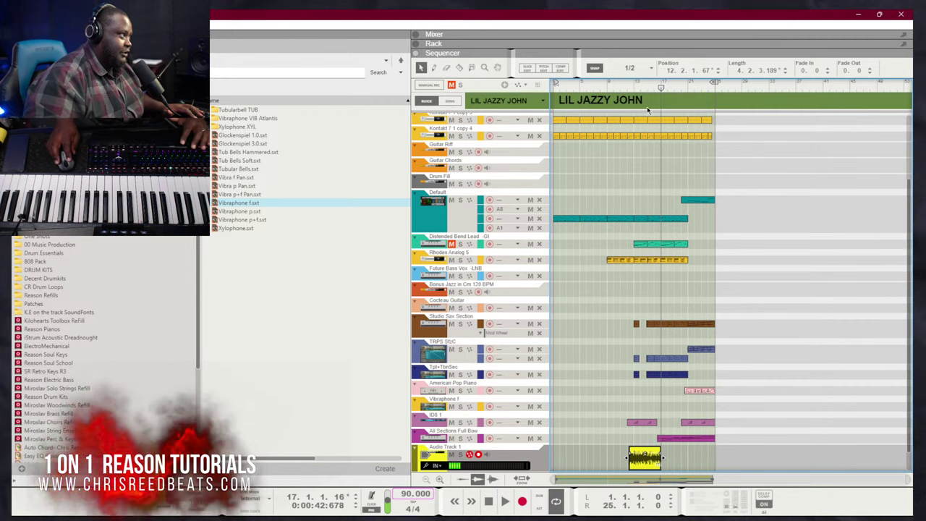
key("space")
scroll(624, 453, "up", 5)
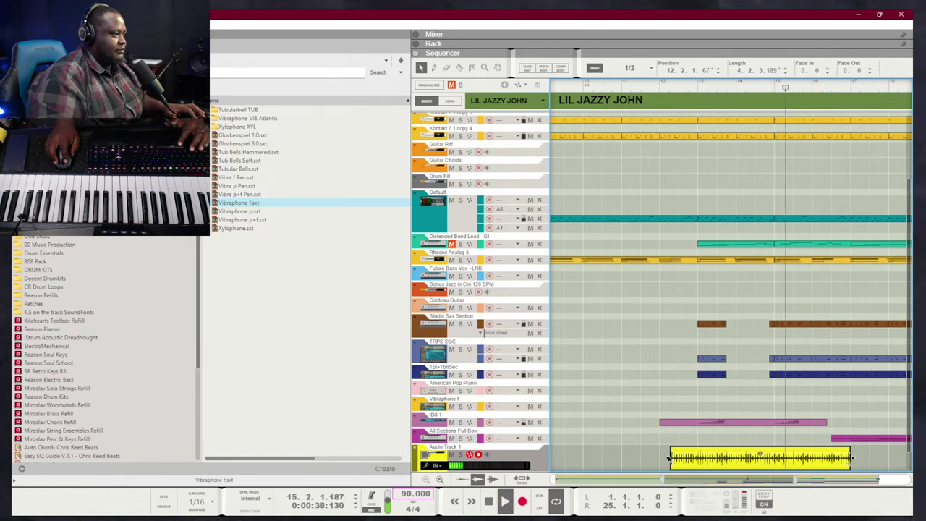
left_click_drag(670, 457, 698, 457)
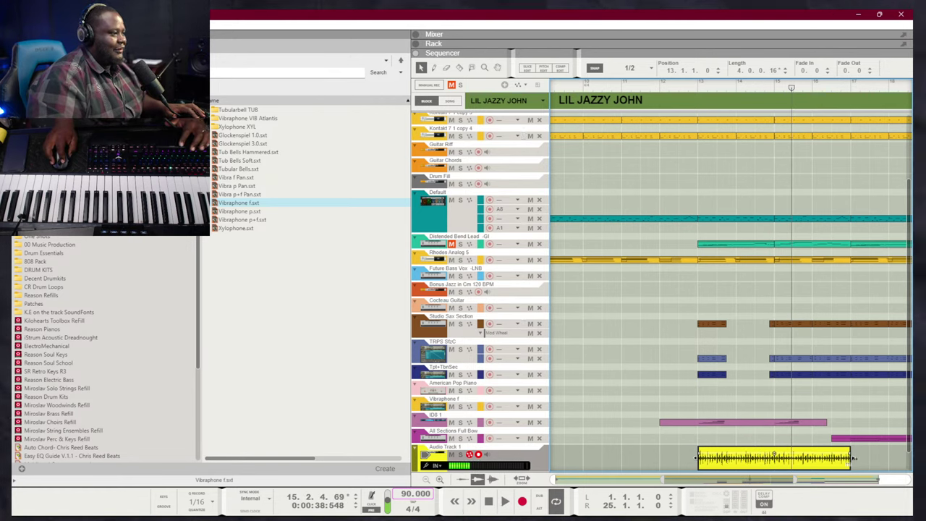
Trim the Audio Track 1 clip to end at bar 15, and set its mixer channel level to about -18.28 dB
left_click_drag(853, 458, 774, 458)
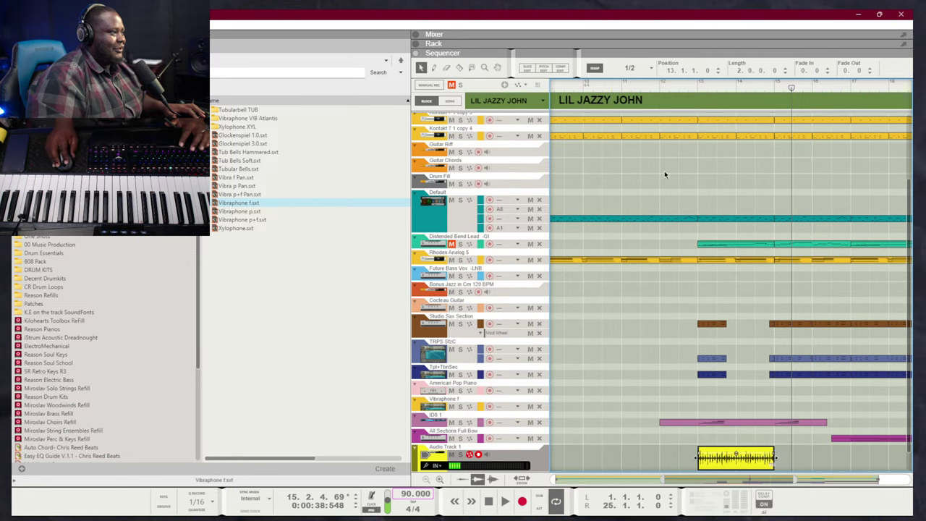
left_click(696, 90)
key("F5")
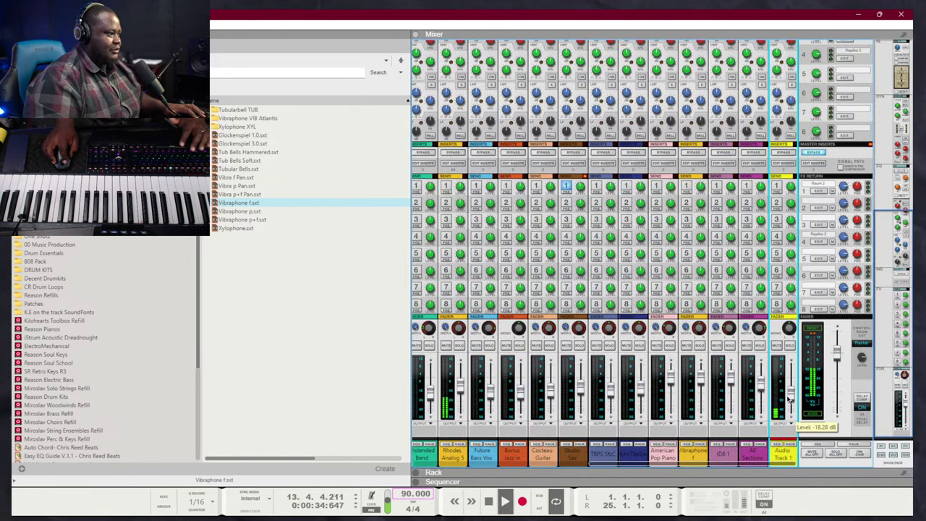
left_click_drag(787, 396, 788, 395)
Adjust the pan of the Audio Track 1 mixer channel while the arrangement plays
key("F7")
key("g")
key("g")
key("g")
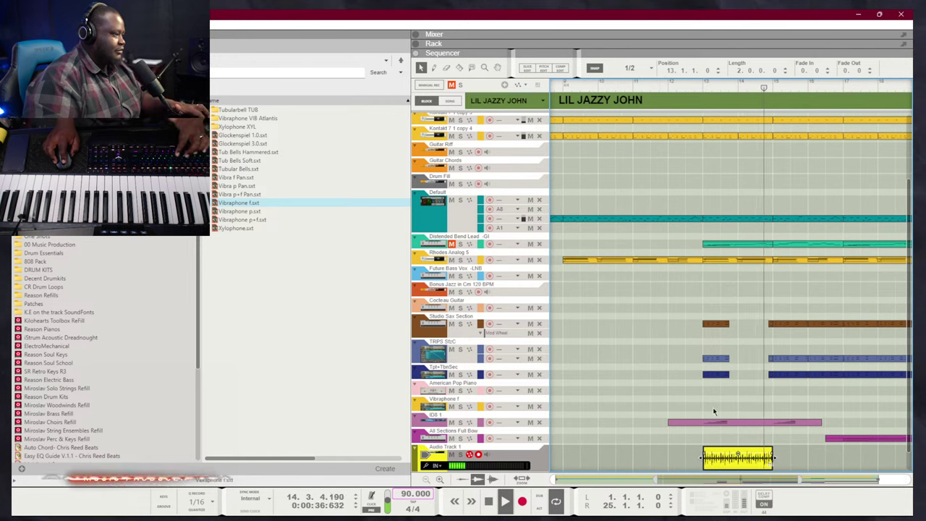
key("F5")
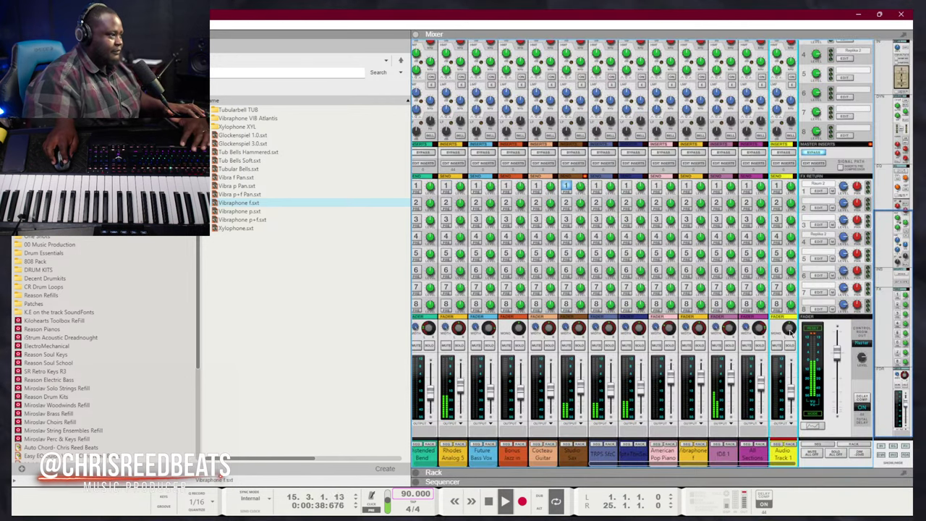
left_click_drag(790, 332, 779, 362)
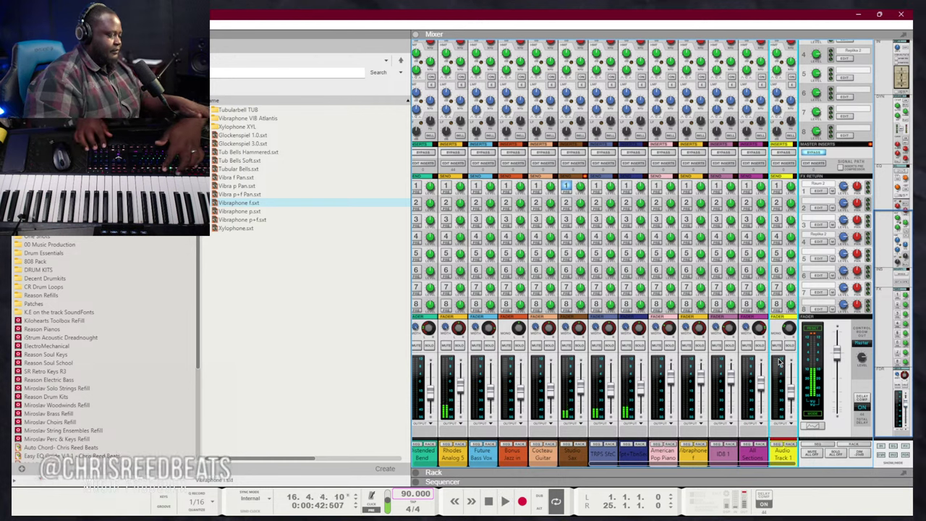
key("F7")
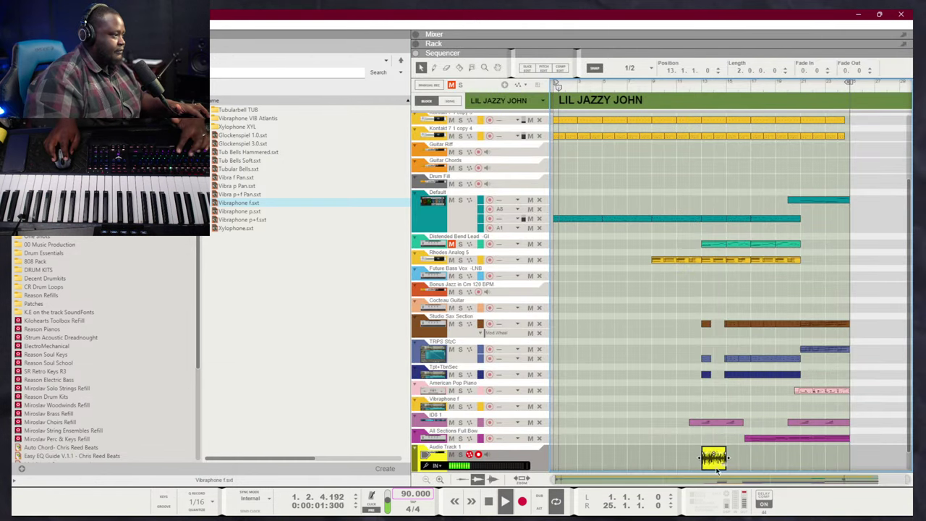
Move the two-bar Audio Track 1 clip to bar 3, and place a copy of it at bar 7
left_click_drag(715, 460, 589, 443)
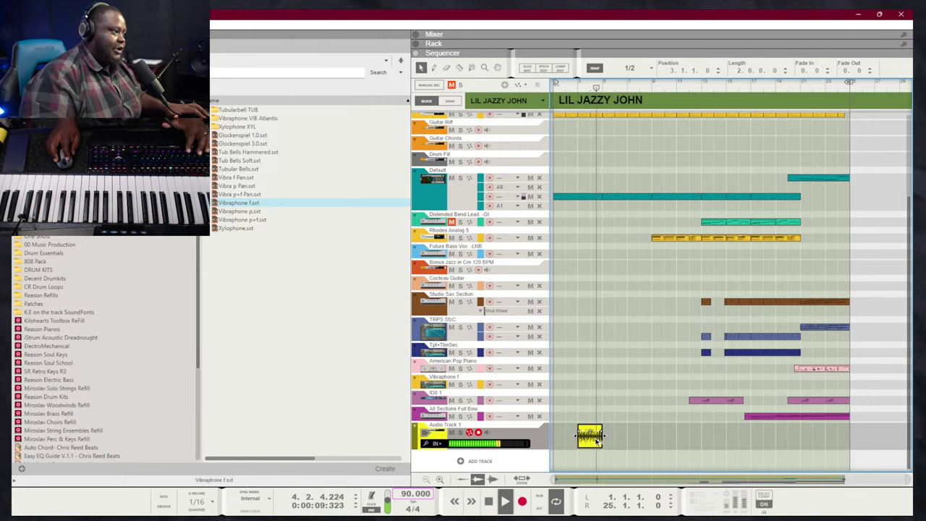
left_click_drag(589, 436, 644, 443)
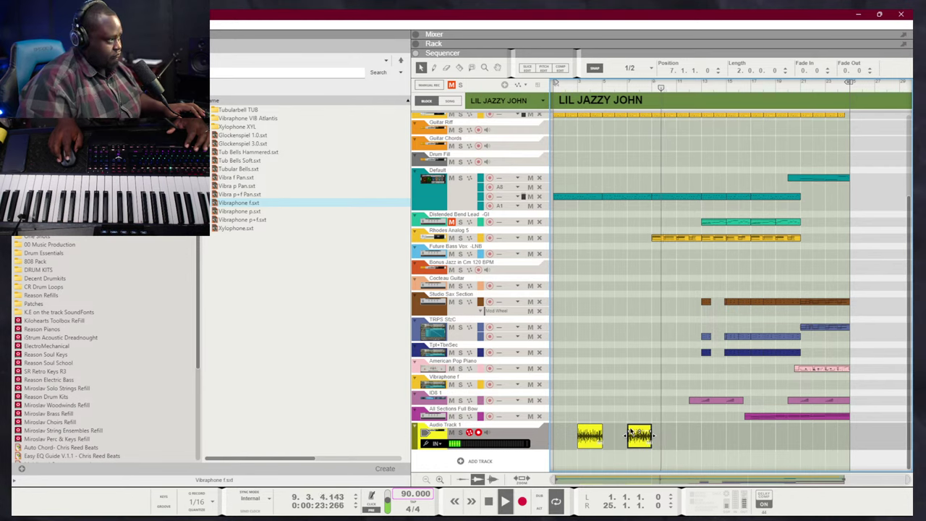
Select the American Pop Piano track for live playing over the looping block, and look over the arrangement's tracks
left_click(490, 369)
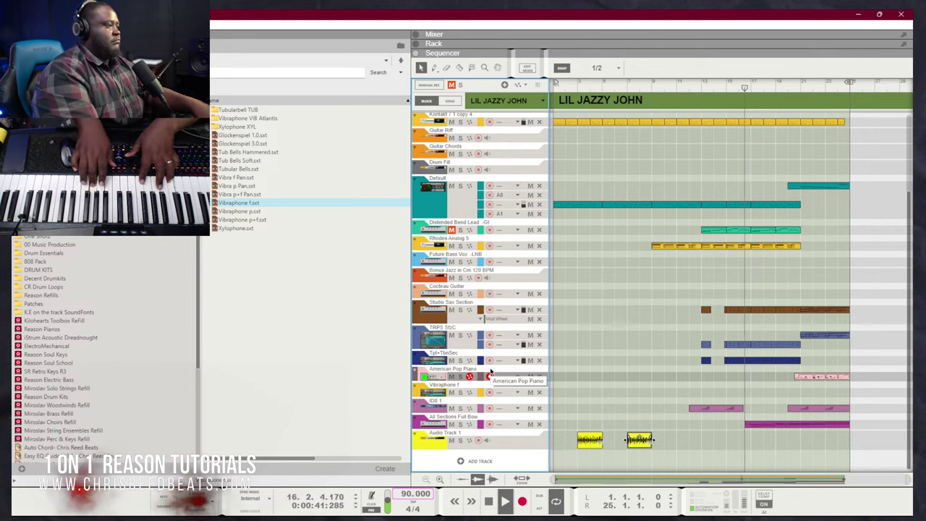
scroll(491, 372, "up", 3)
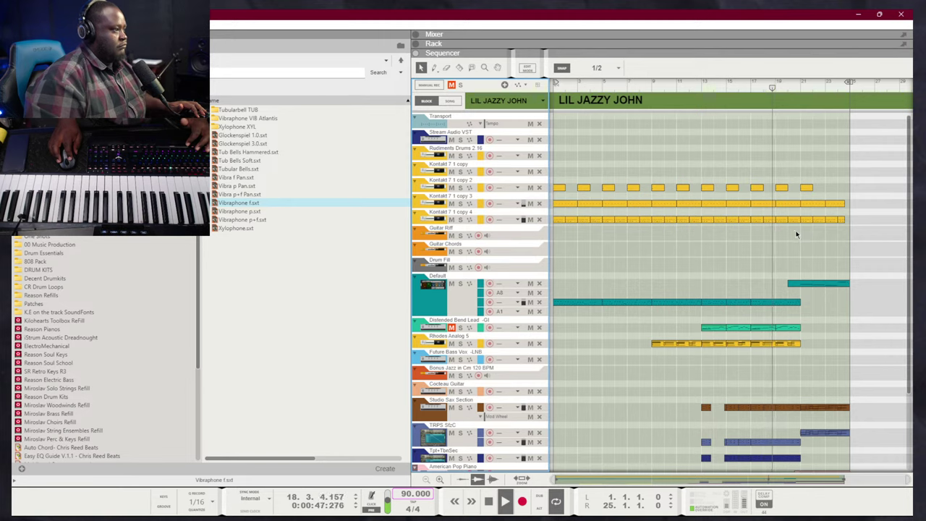
scroll(795, 234, "down", 3)
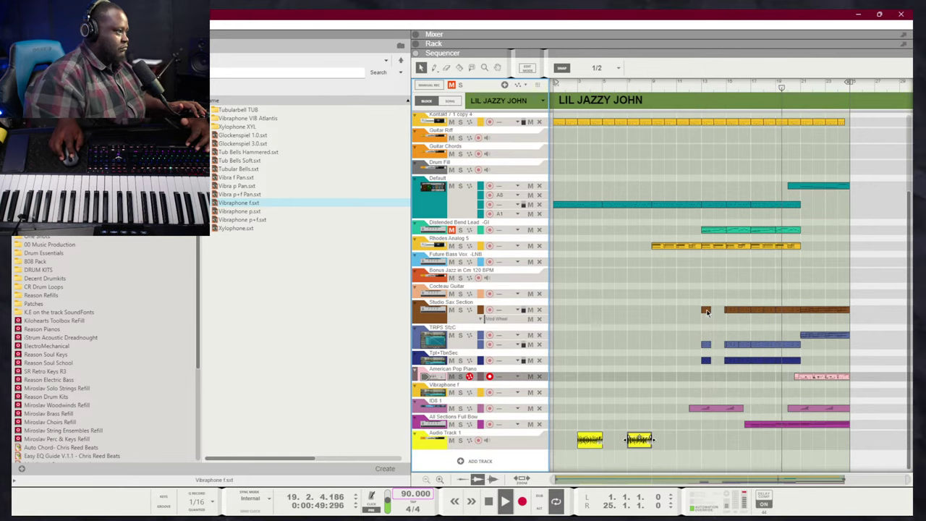
Replace the Default track's lower-lane part from bar 17 with a four-bar upper-lane clip at bar 17, and play from there
left_click(796, 206)
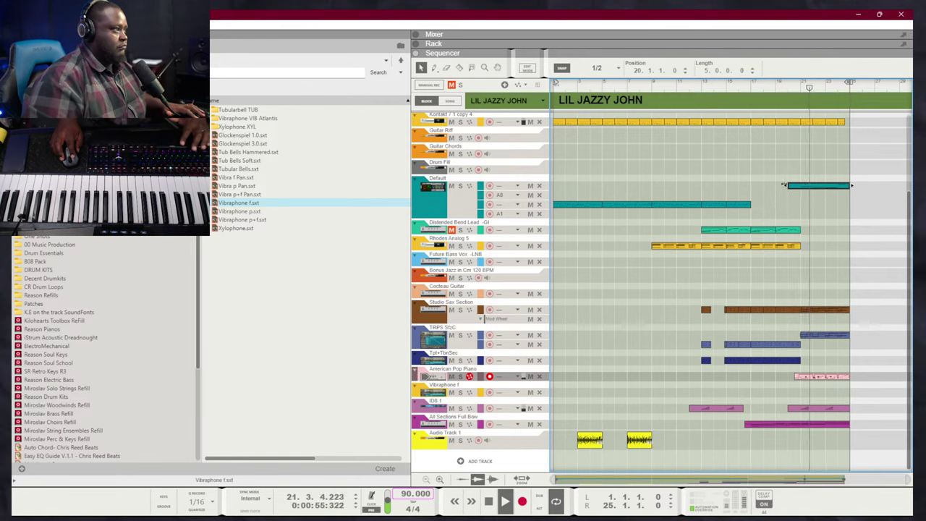
left_click_drag(799, 187, 750, 186)
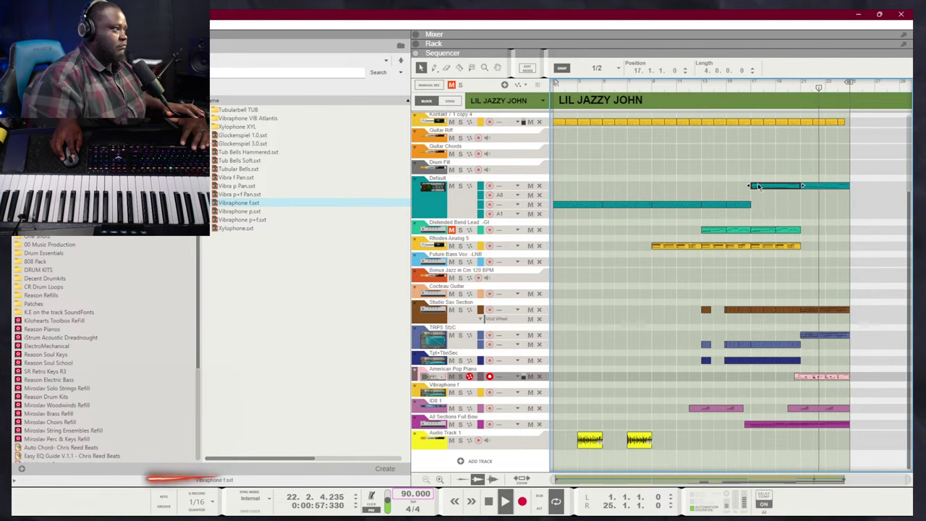
left_click(713, 147)
key("KP_0")
key("KP_0")
key("KP_0")
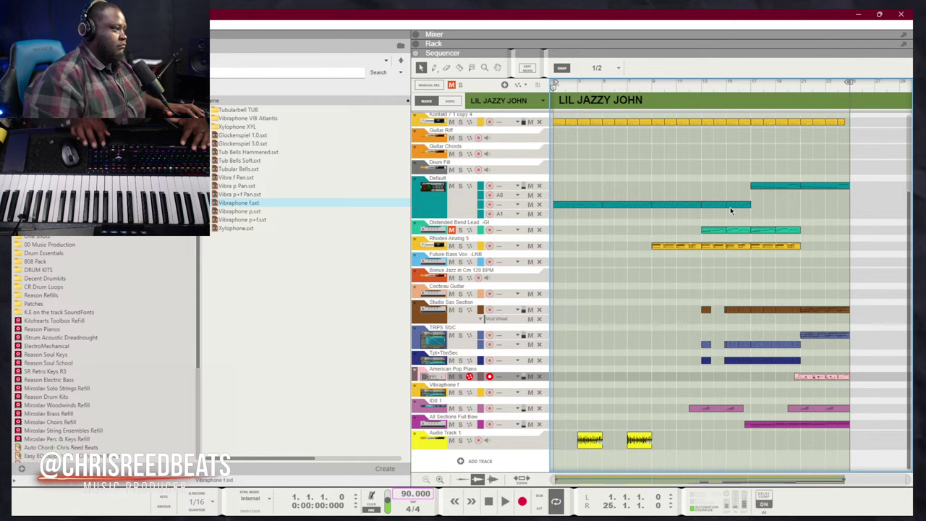
left_click(753, 84)
key("space")
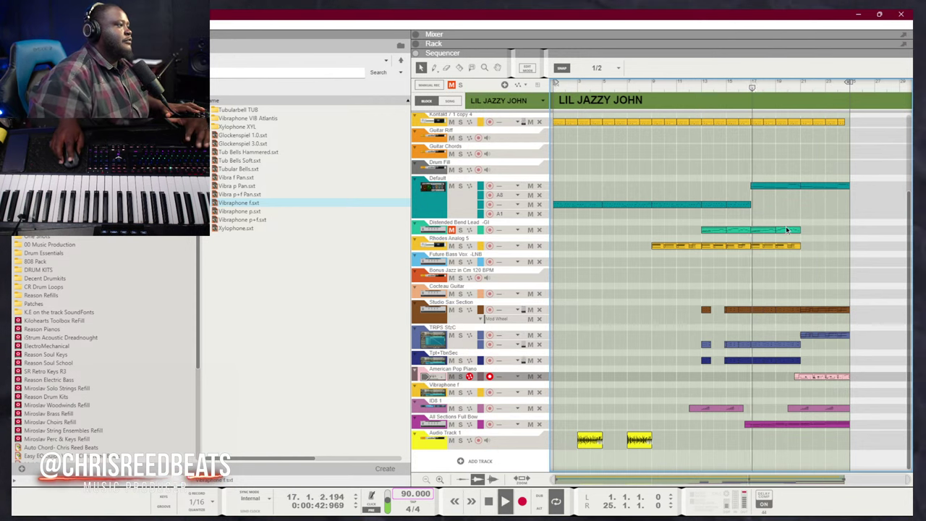
Browse the saved patches and create a new instrument track from Take Em To Church Organ 1
scroll(753, 321, "down", 1)
scroll(590, 341, "up", 2)
scroll(589, 341, "down", 2)
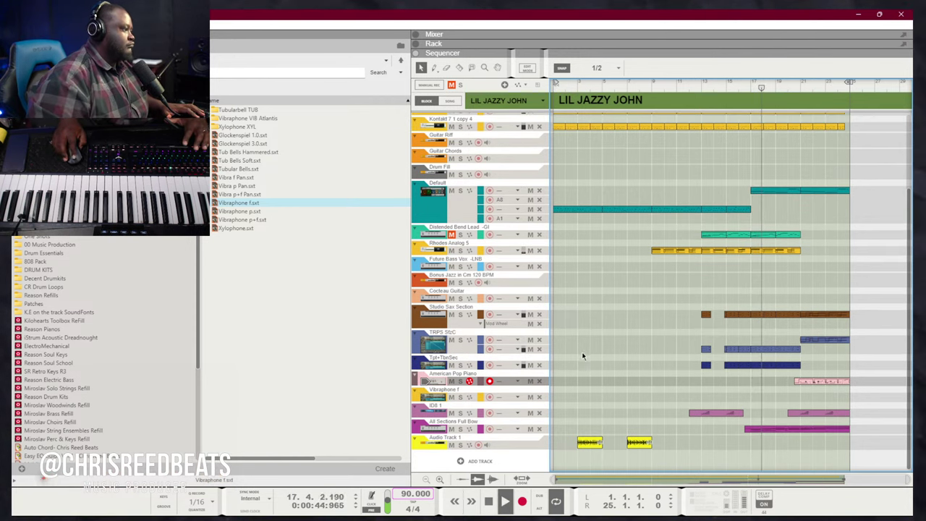
scroll(42, 383, "down", 5)
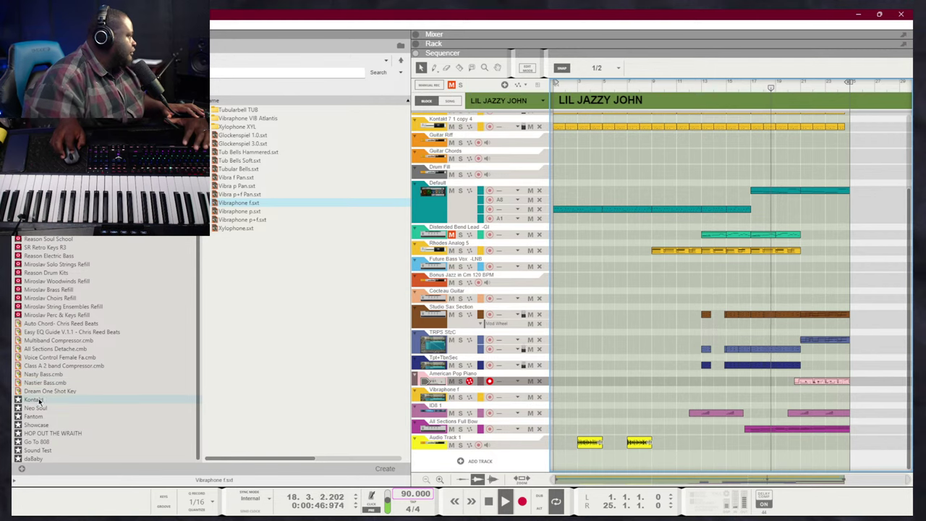
scroll(45, 434, "up", 5)
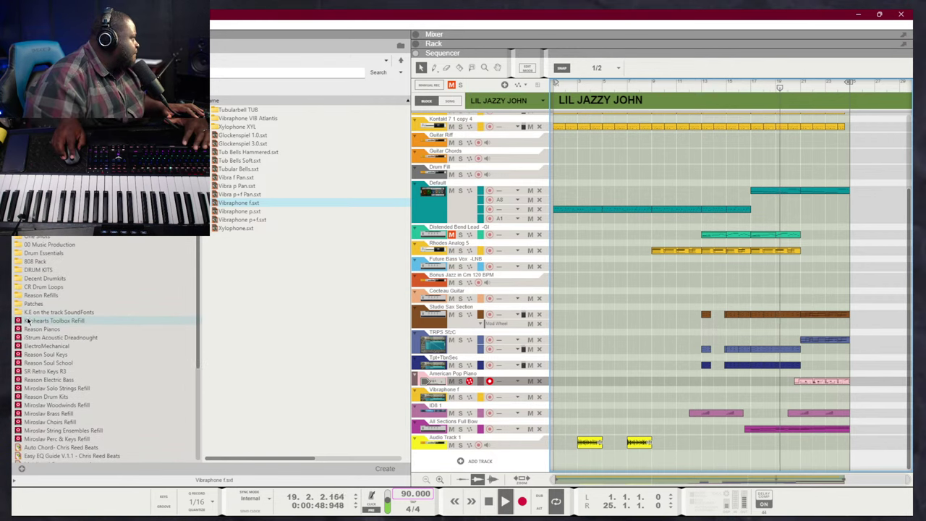
left_click(51, 217)
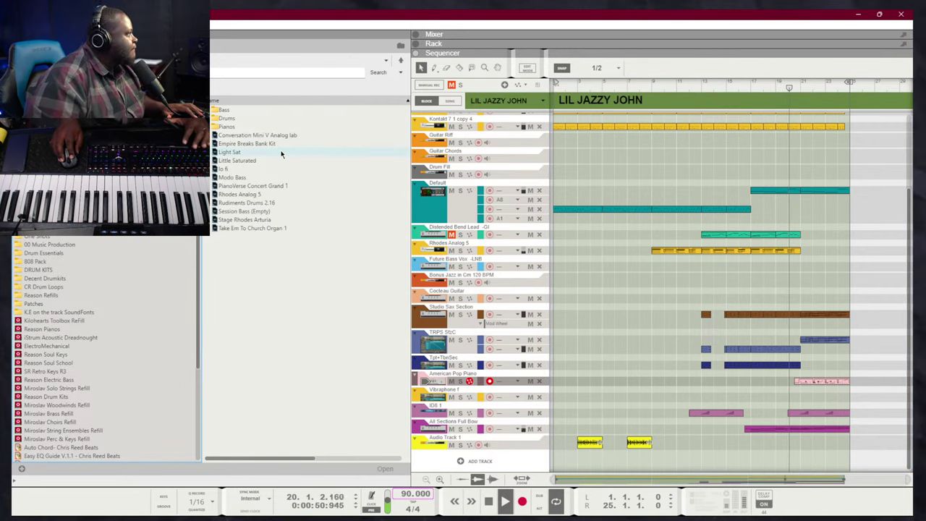
left_click_drag(248, 230, 477, 450)
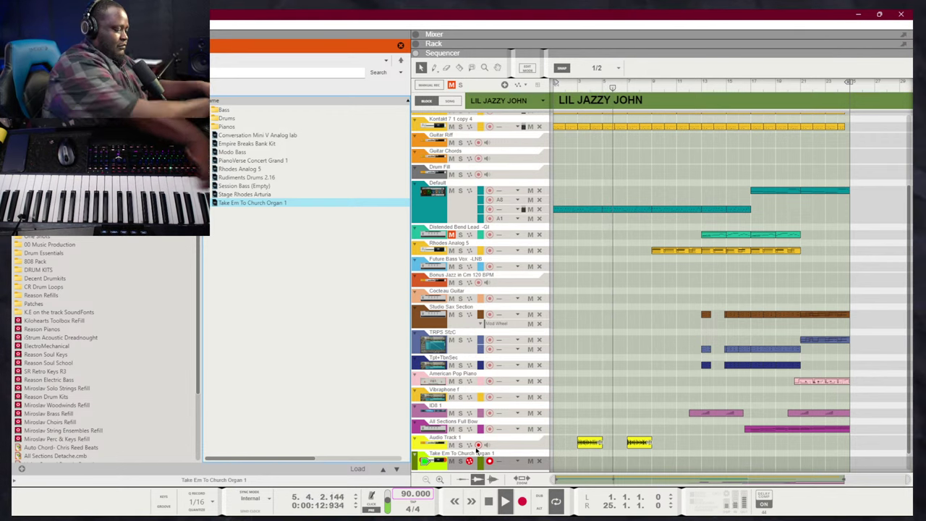
Stop playback at bar 1 and load the B-3 preset Mr. Jimmy Smith in the new organ track's Analog Lab V
key("KP_0")
key("KP_0")
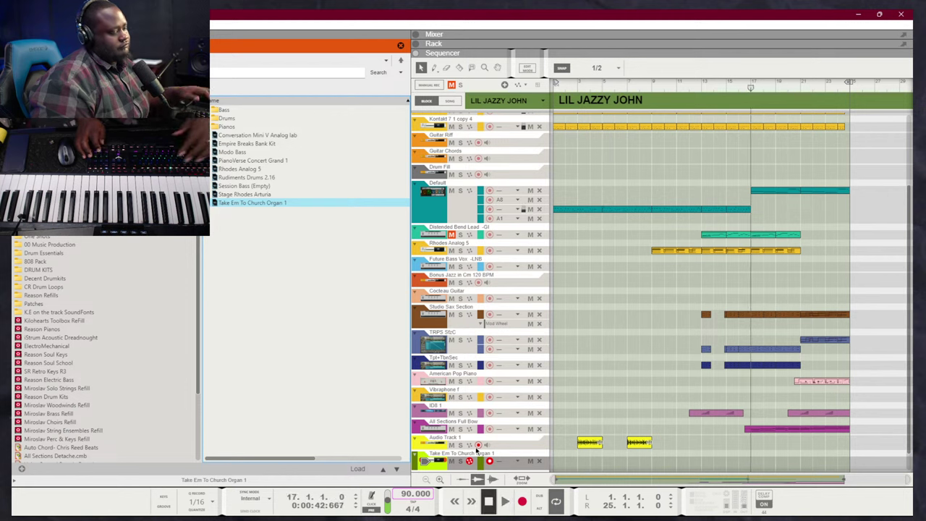
key("KP_0")
key("F6")
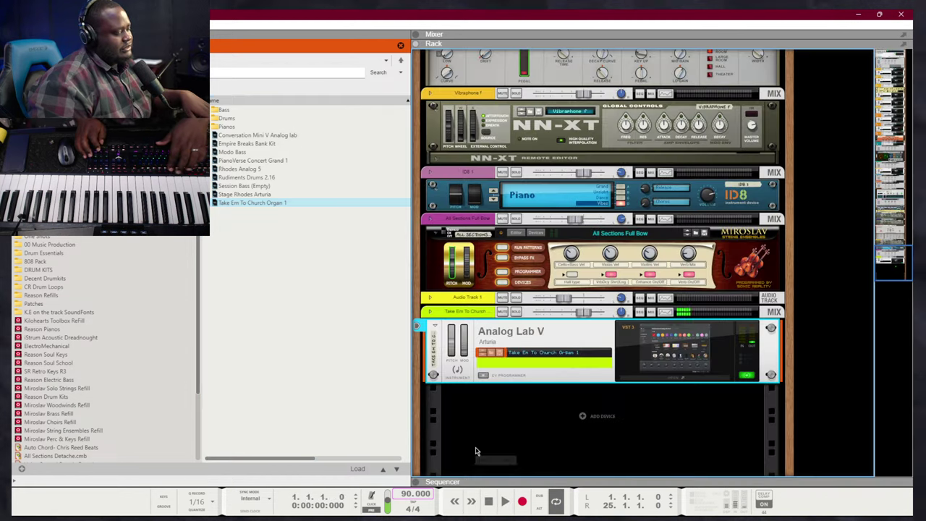
left_click(680, 333)
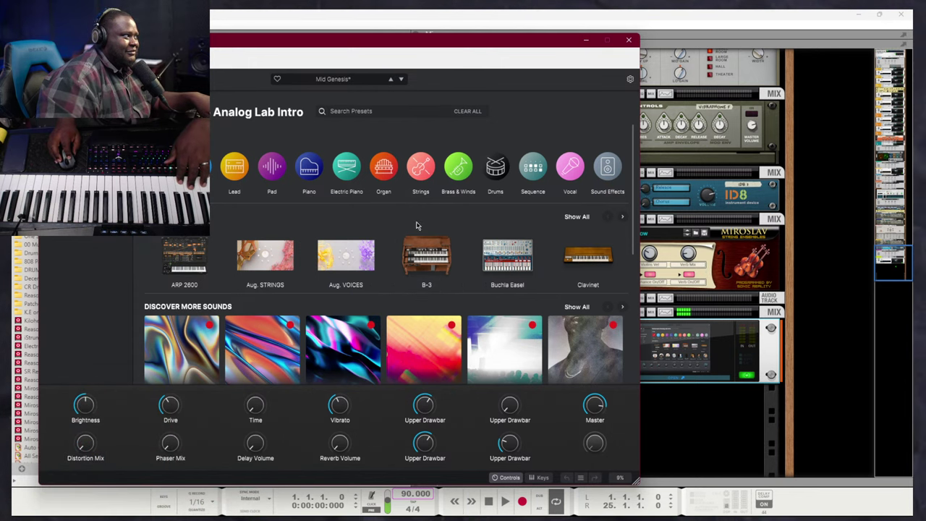
left_click(418, 248)
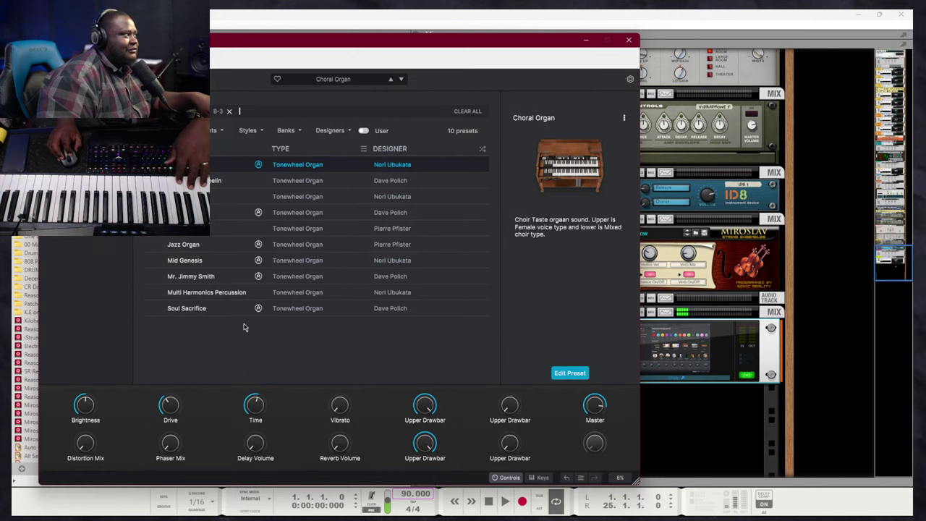
left_click(229, 278)
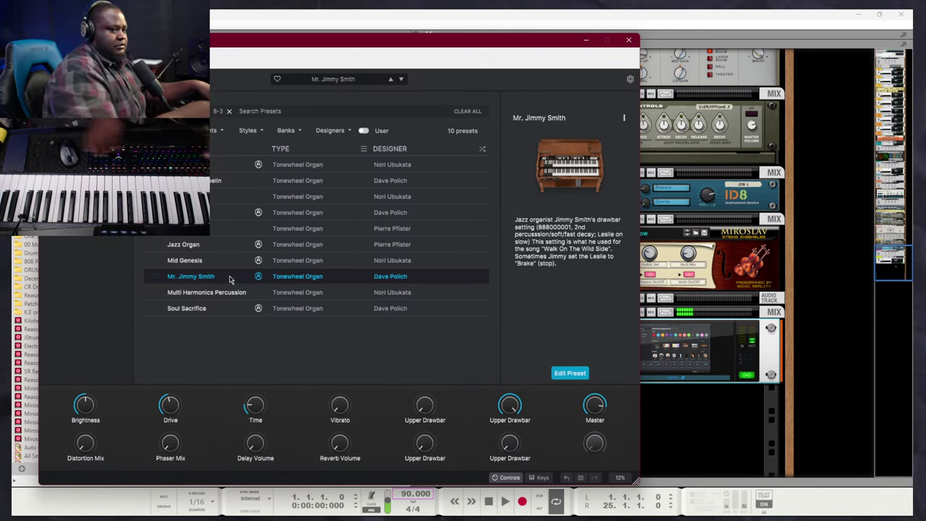
left_click(630, 42)
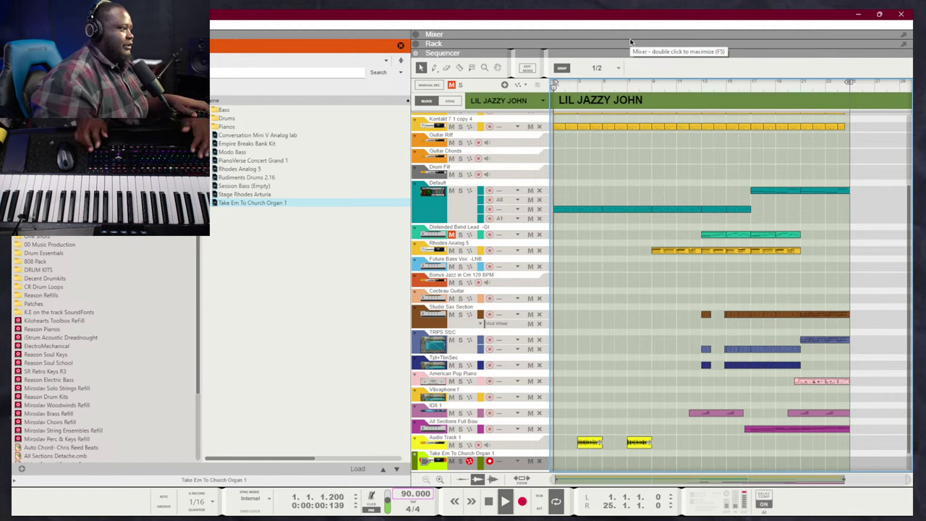
Record an organ take on the Take Em To Church Organ 1 track from the block's start to about bar 5
key("ctrl+Return")
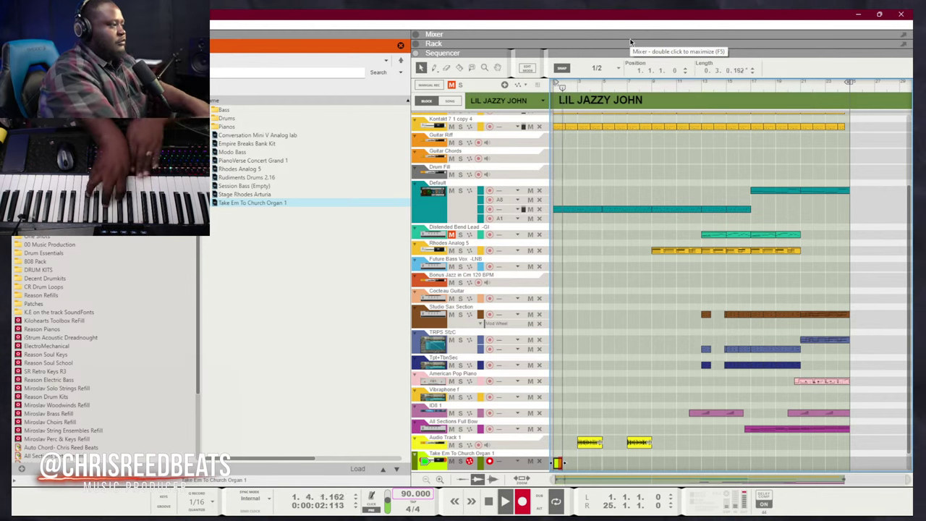
scroll(619, 409, "down", 1)
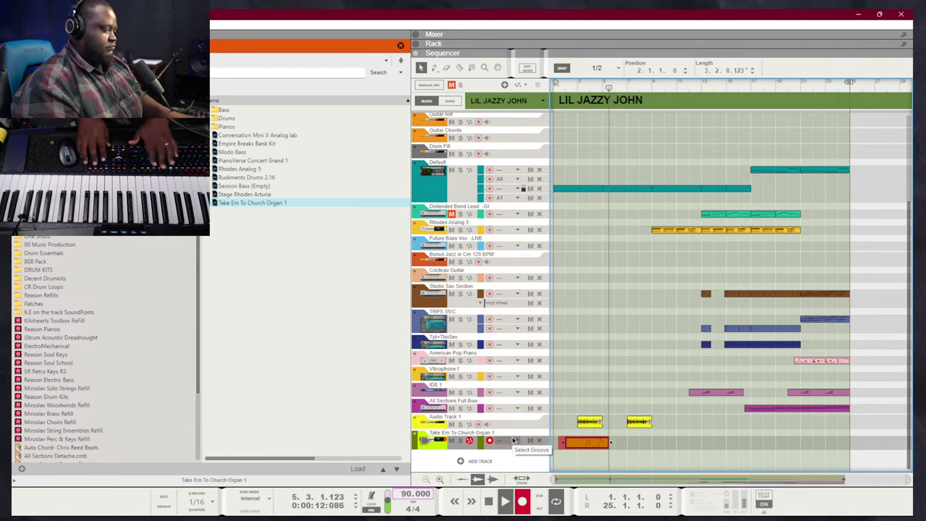
key("space")
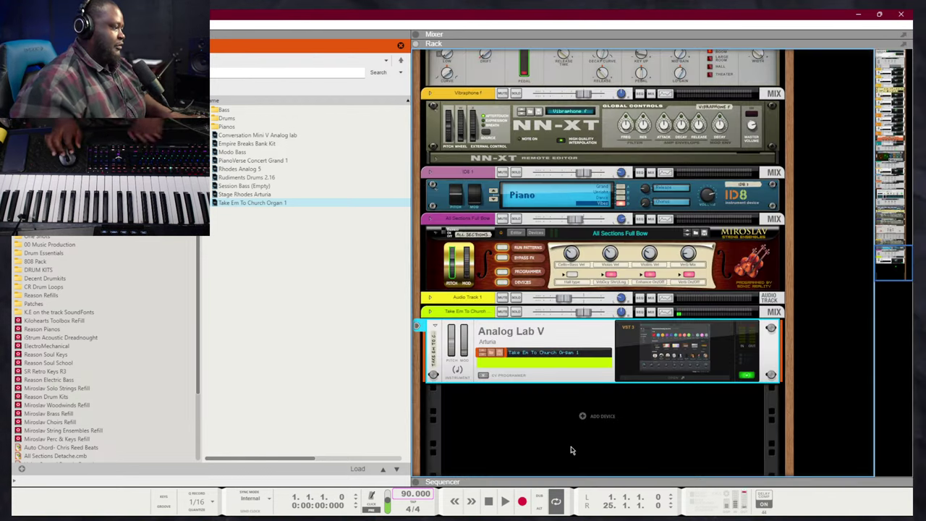
Add a Rotor Rotary Speaker effect to the Analog Lab V organ in the rack
key("F6")
right_click(588, 329)
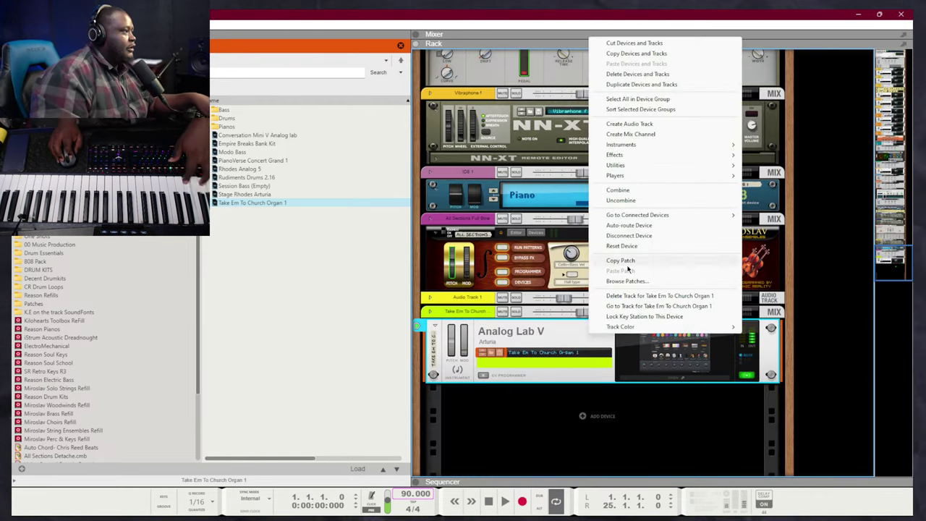
mouse_move(641, 154)
mouse_move(784, 276)
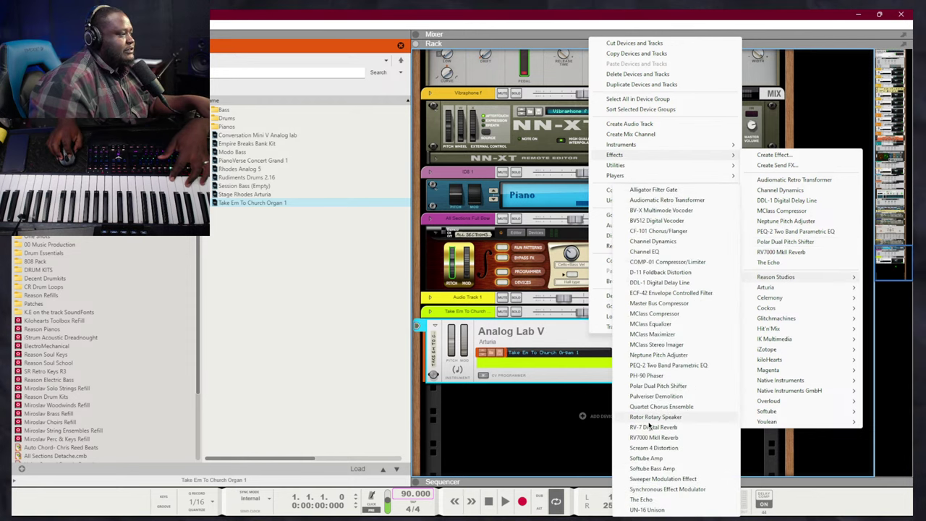
left_click(651, 417)
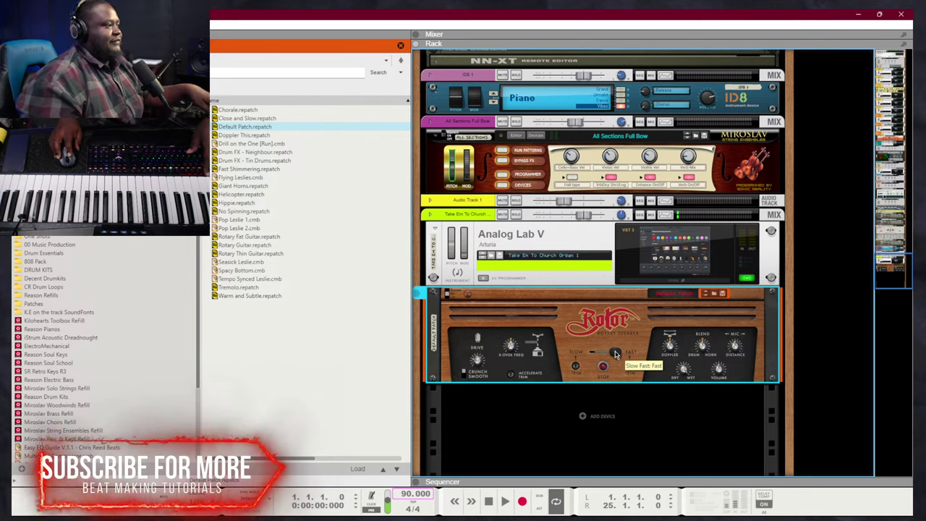
Try the Rotor's speed switch and leave the rotary speaker on Fast
left_click(615, 353)
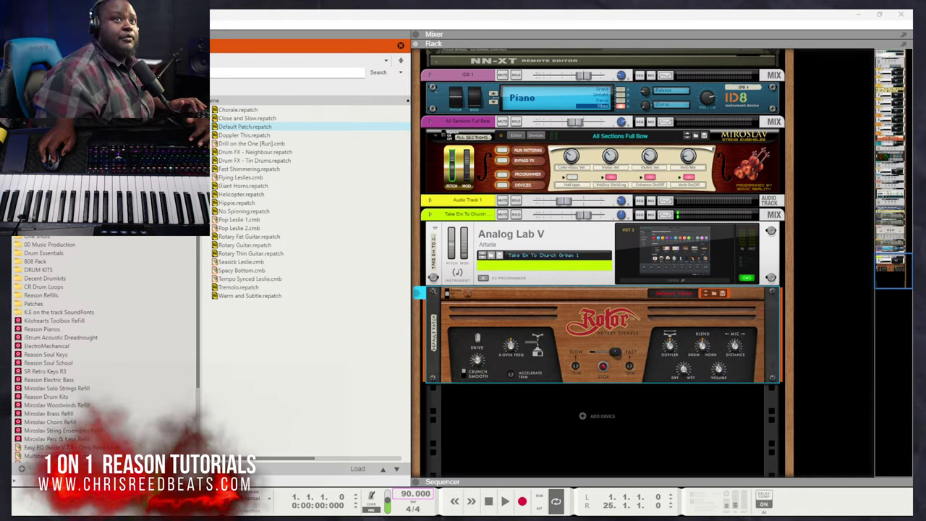
left_click(616, 353)
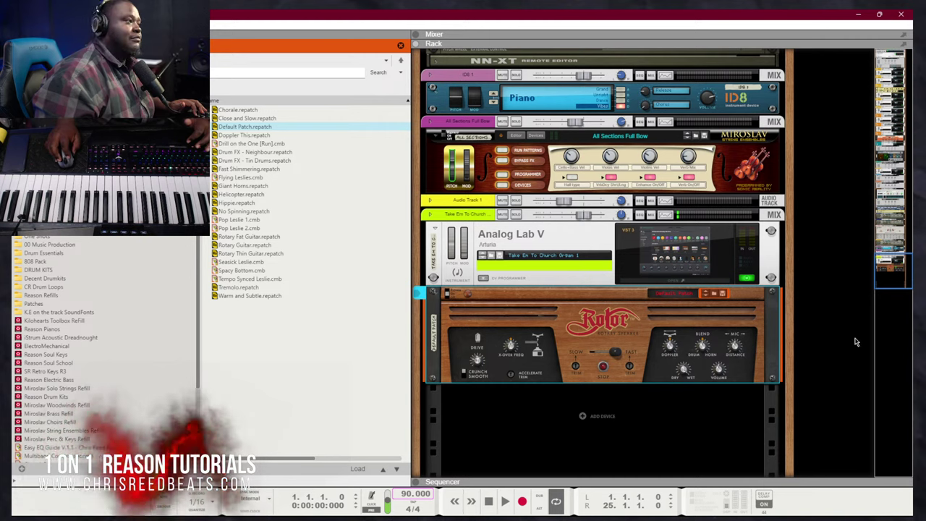
left_click(836, 430)
key("F7")
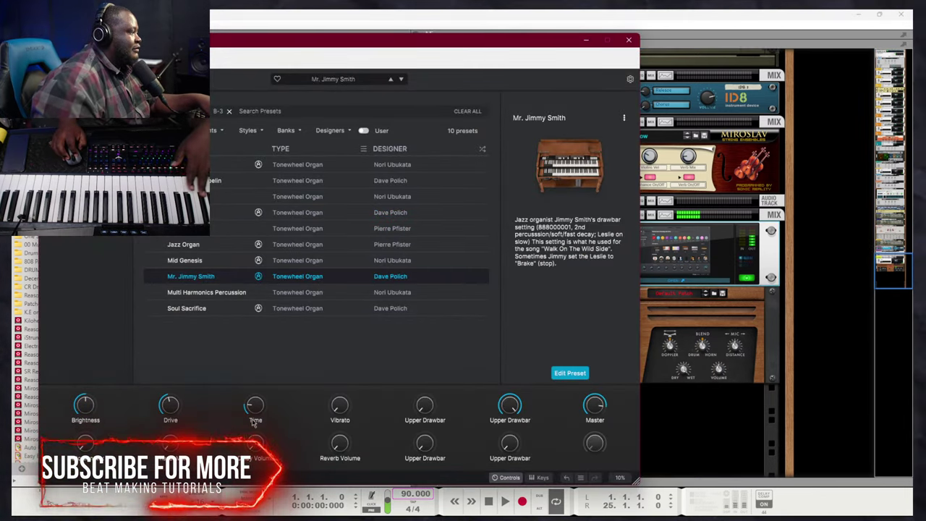
Lower the Drive and raise the Vibrato of the Mr. Jimmy Smith organ, try its upper drawbars, and close Analog Lab V
left_click_drag(171, 405, 170, 412)
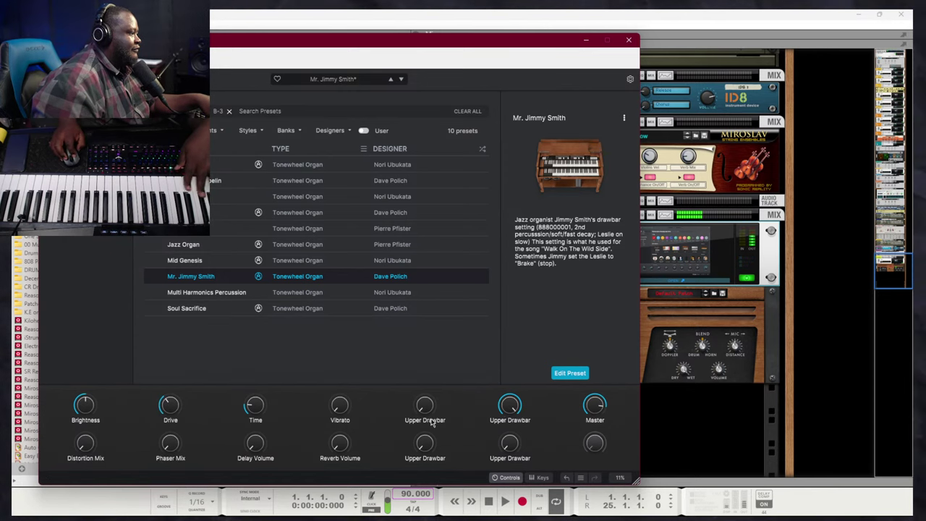
left_click_drag(425, 405, 431, 409)
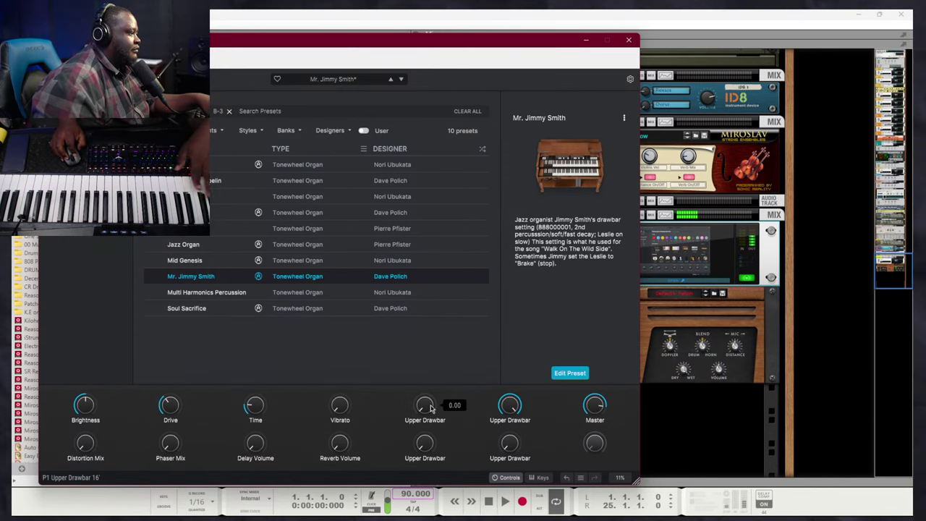
left_click_drag(510, 417, 510, 409)
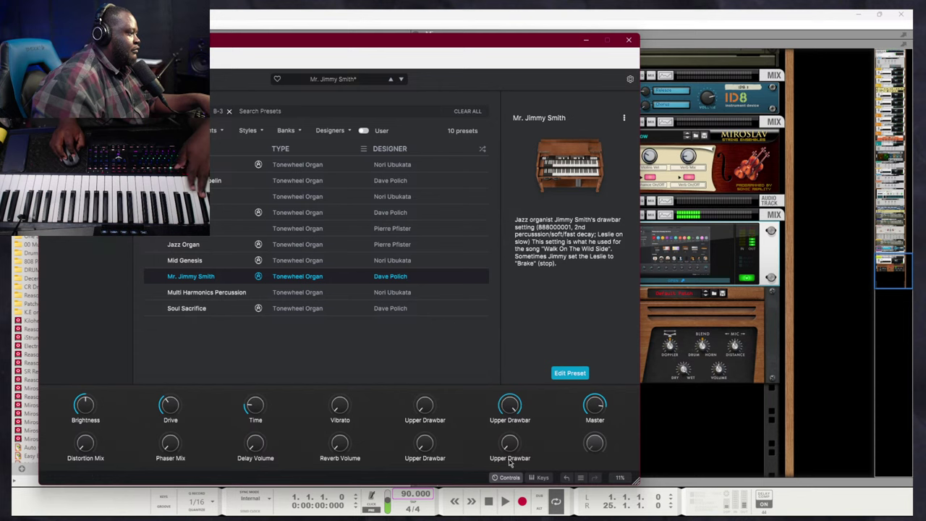
left_click_drag(510, 443, 510, 431)
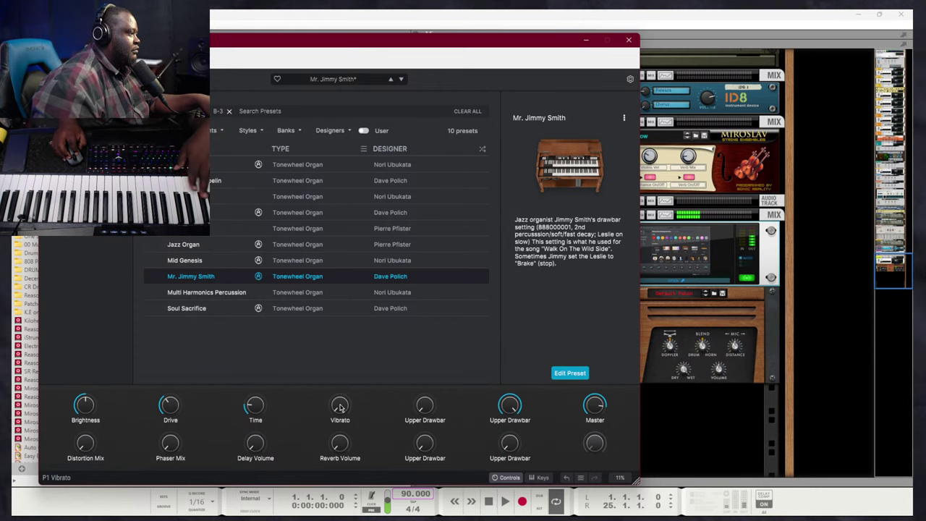
left_click_drag(340, 409, 340, 402)
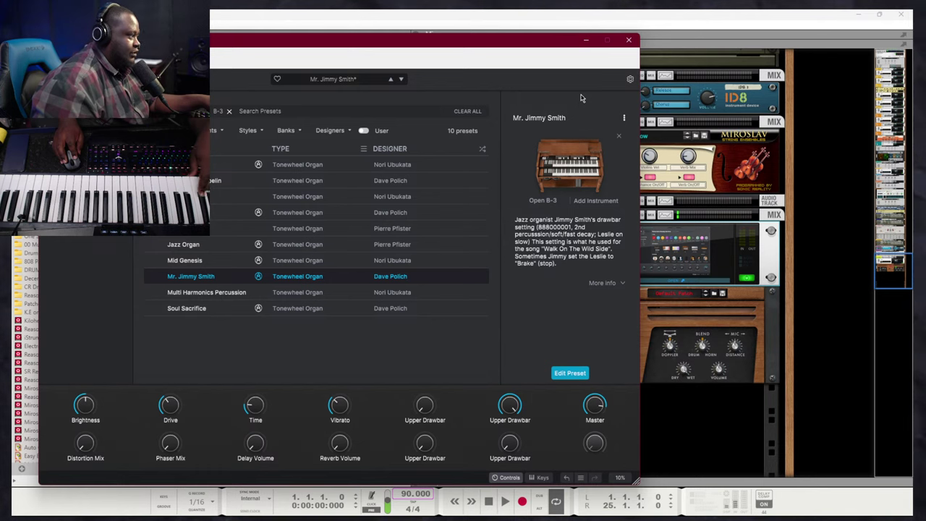
left_click(629, 41)
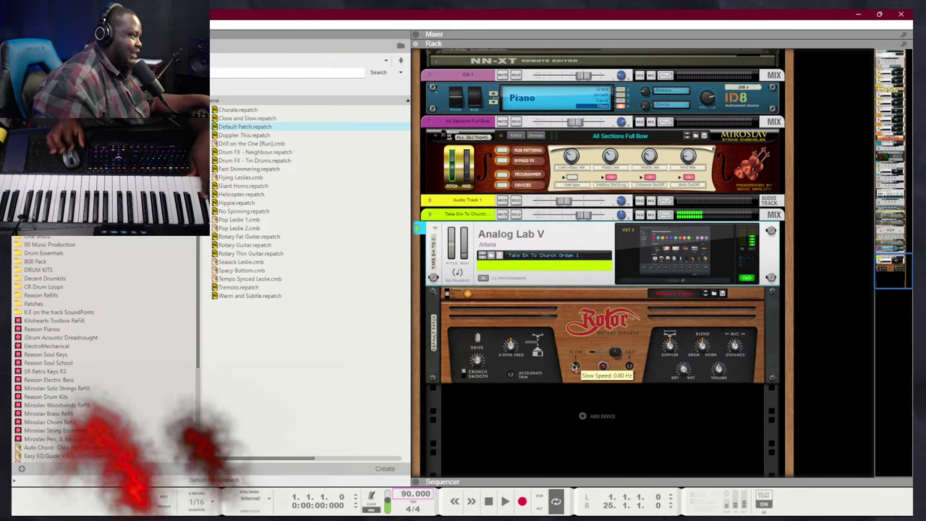
left_click(477, 309)
left_click_drag(477, 309, 463, 347)
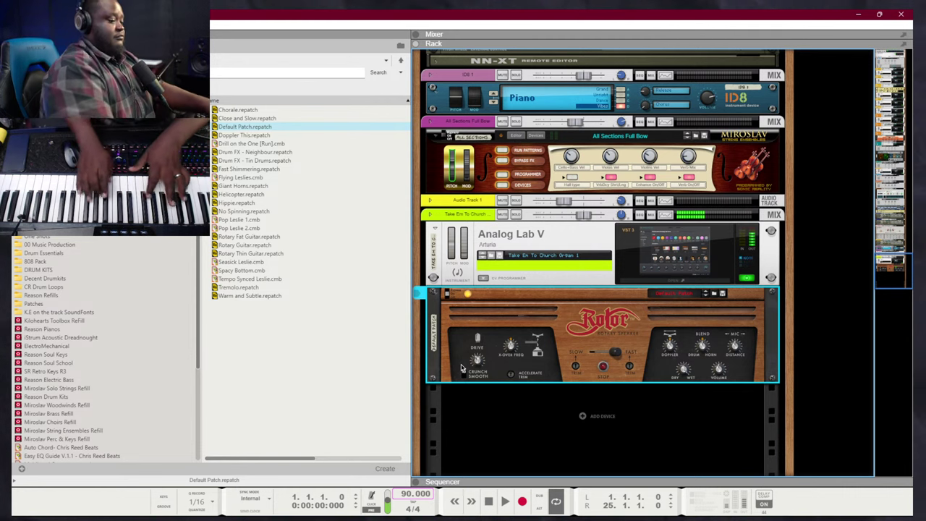
key("F8")
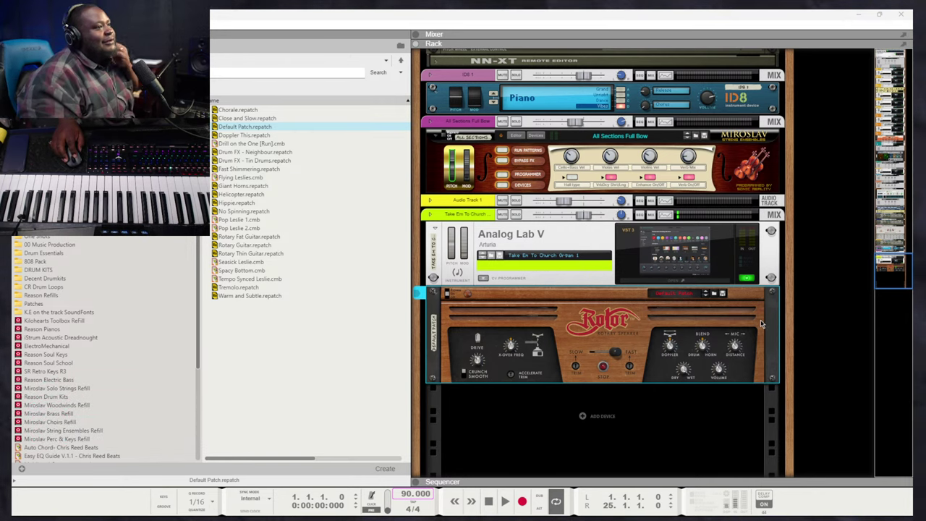
key("F8")
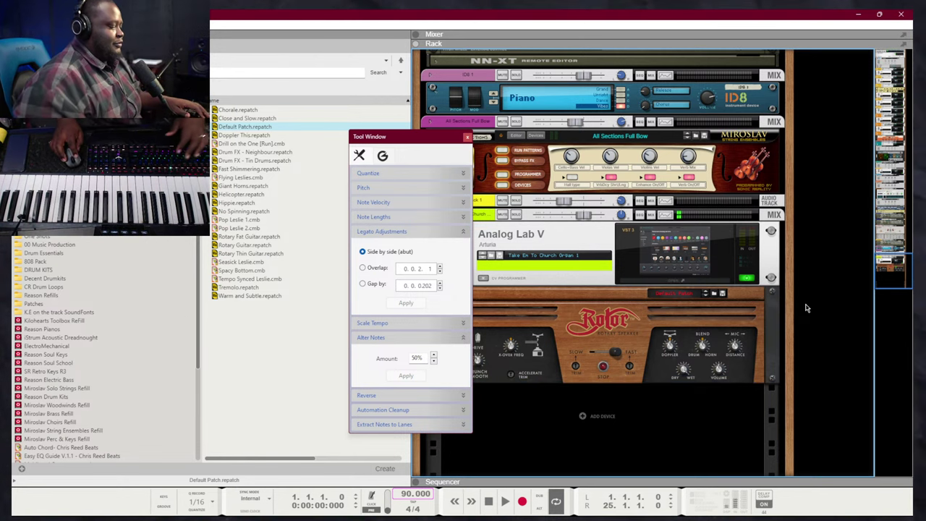
Show the sequencer and switch from the LIL JAZZY JOHN block to the empty Block 8
key("F7")
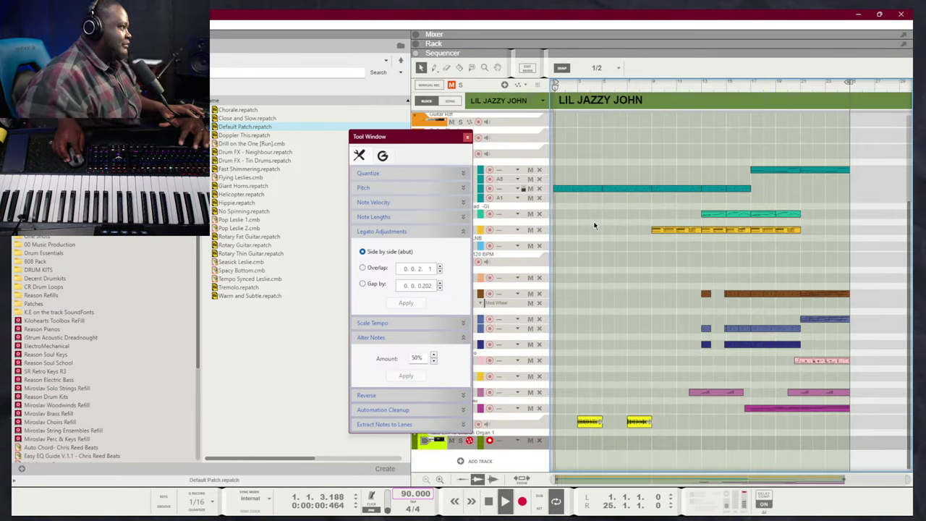
key("ctrl+a")
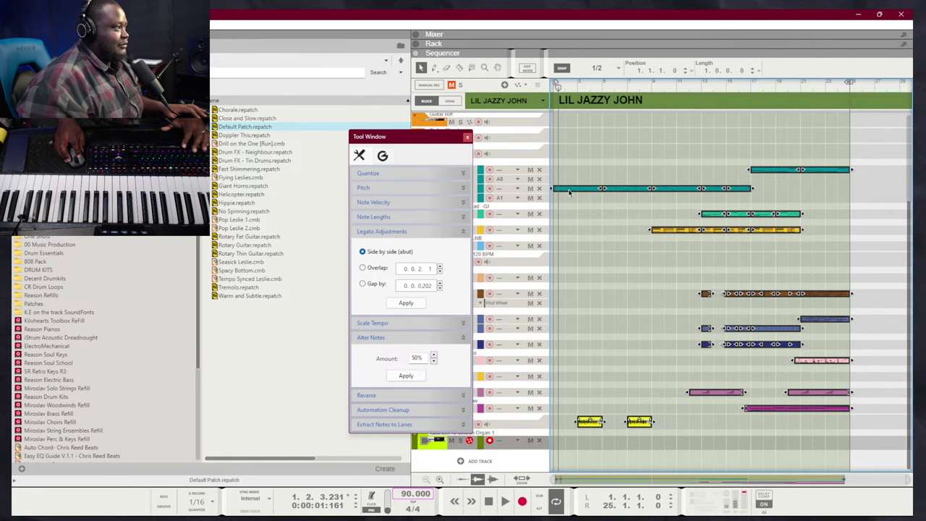
left_click(499, 104)
left_click(538, 140)
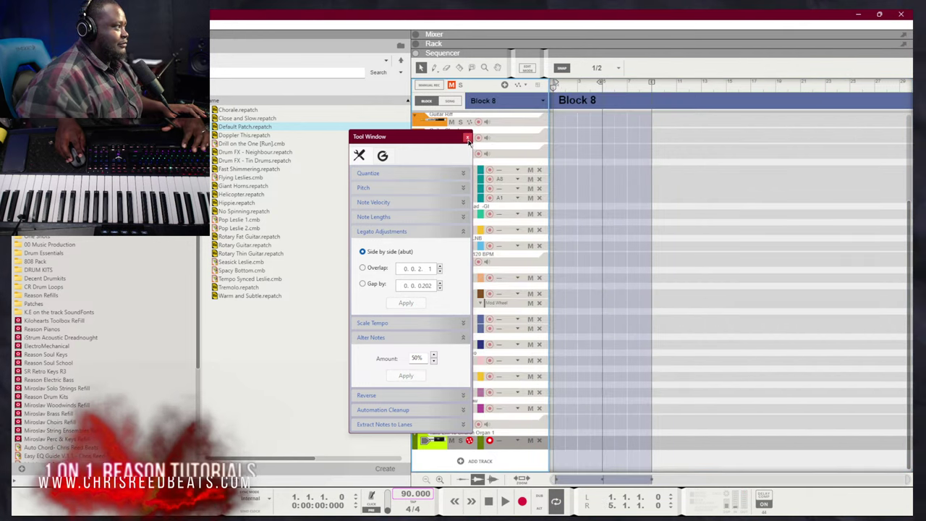
Rename Block 8 as Take Em to Church and close the Tool Window
double_click(579, 100)
type("T")
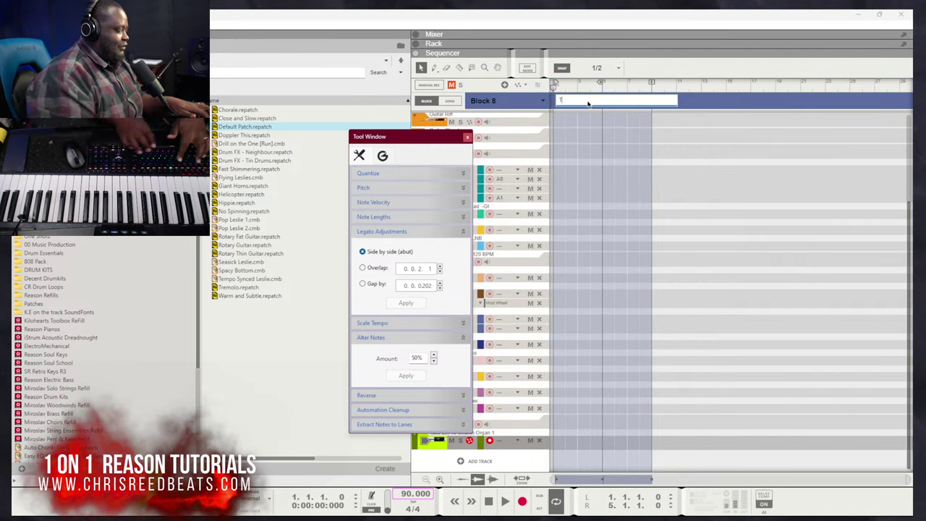
type("ake Em t")
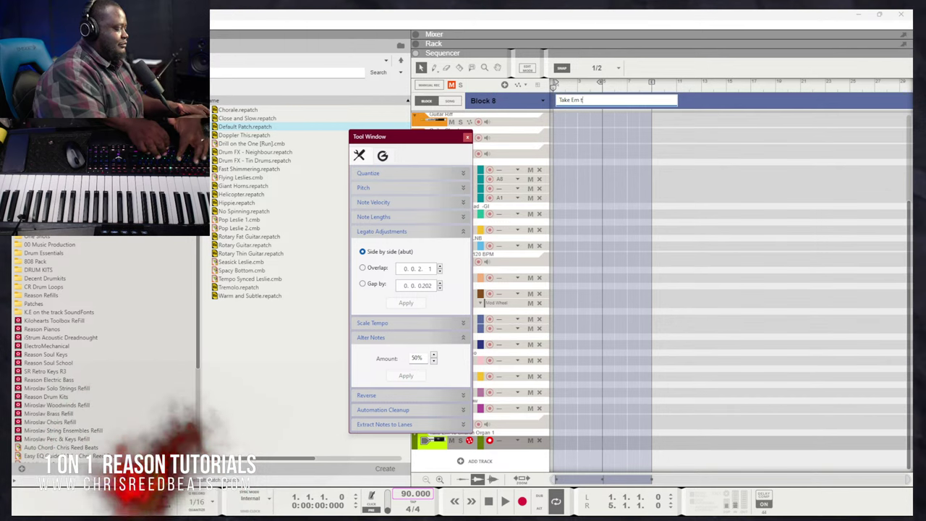
type("o Church")
key("Return")
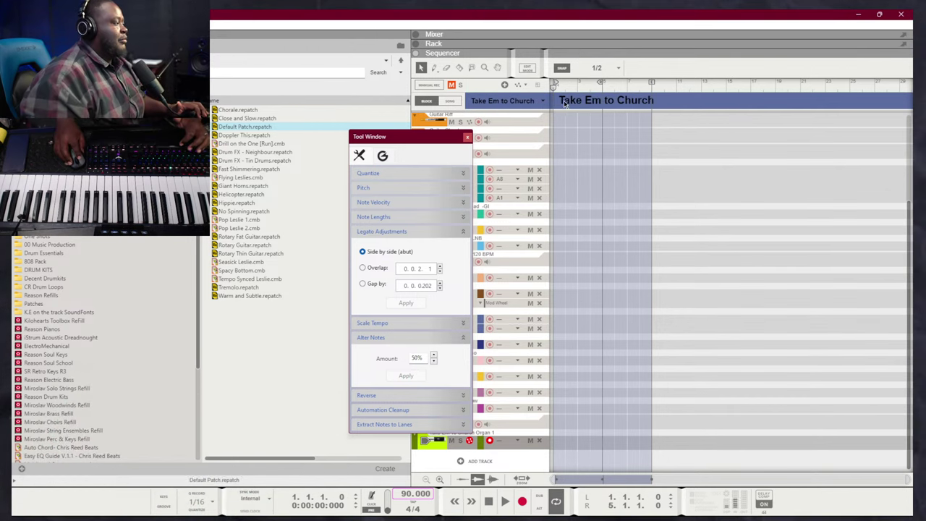
left_click(466, 138)
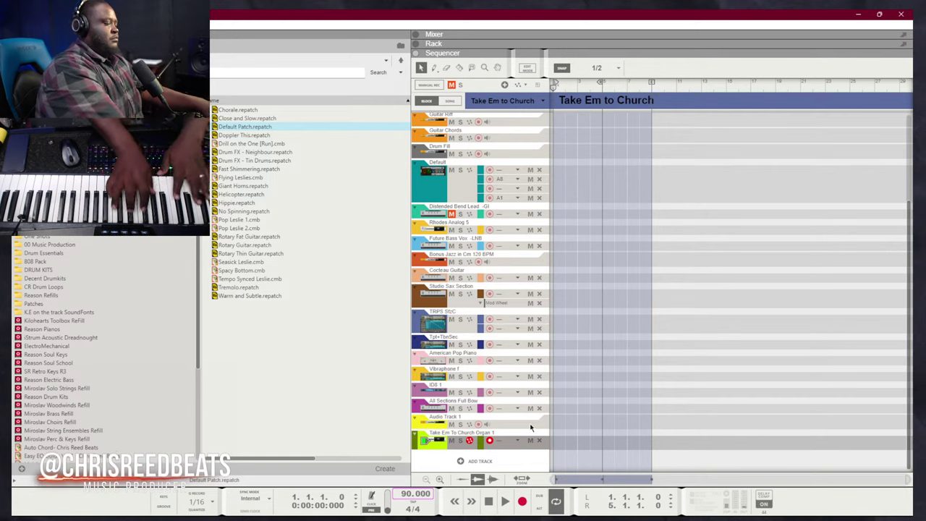
Reopen the organ's Analog Lab V in the rack and rebalance the upper drawbars of the Mr. Jimmy Smith preset
key("F6")
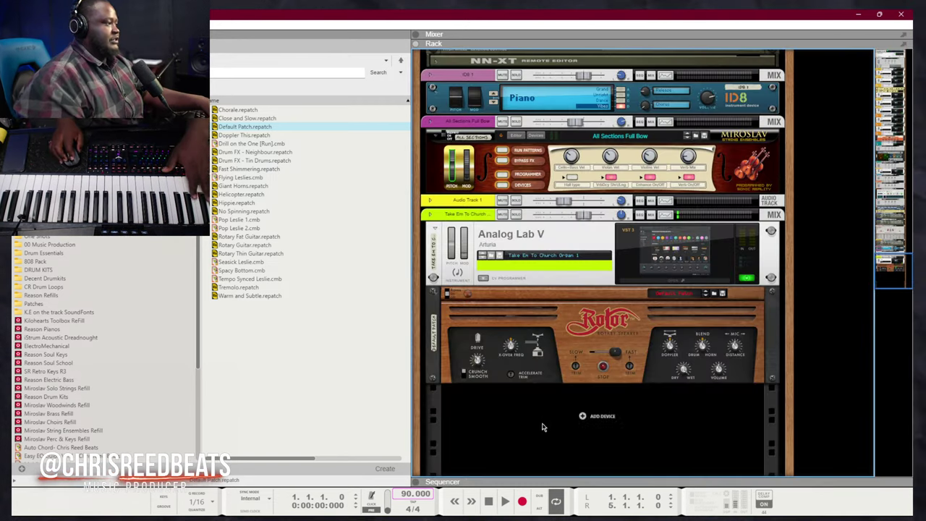
left_click(694, 278)
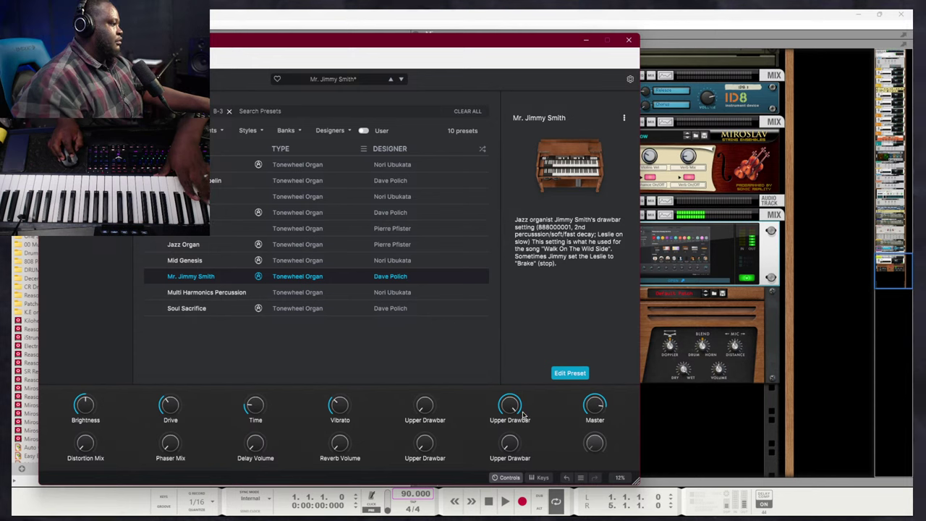
left_click_drag(515, 407, 515, 463)
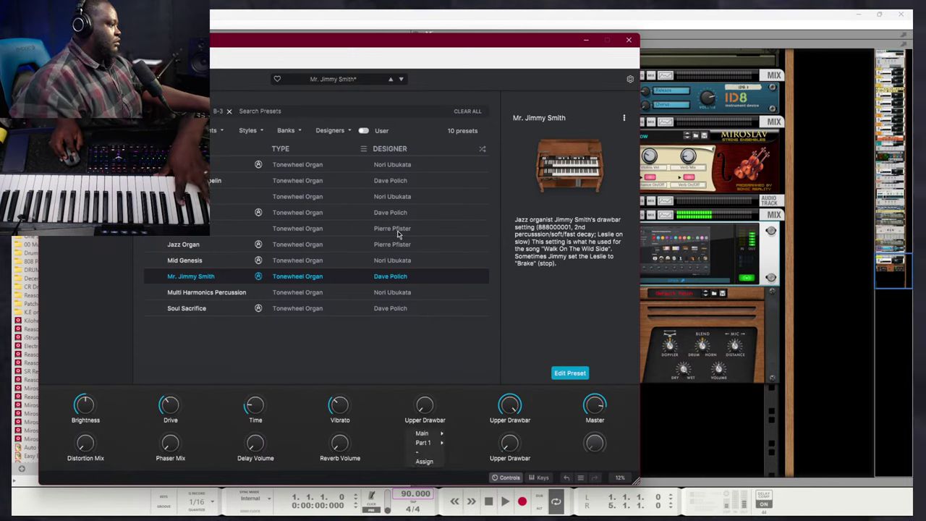
left_click_drag(424, 405, 425, 383)
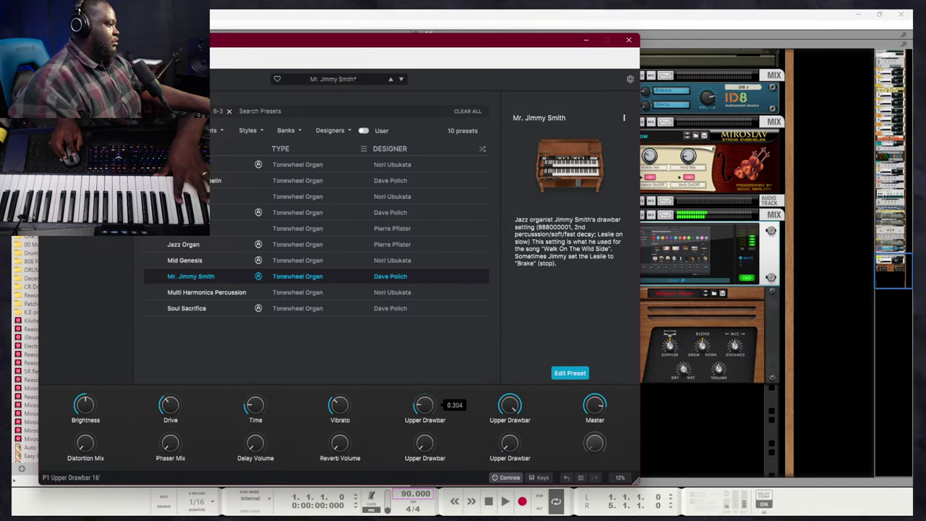
left_click_drag(434, 437, 425, 506)
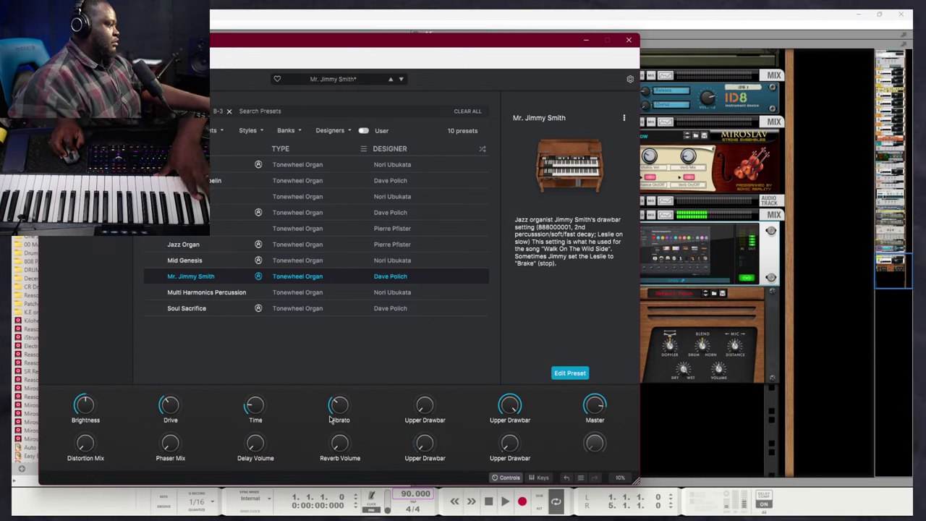
Adjust the organ preset's Brightness and close the Analog Lab V window
left_click_drag(85, 405, 86, 400)
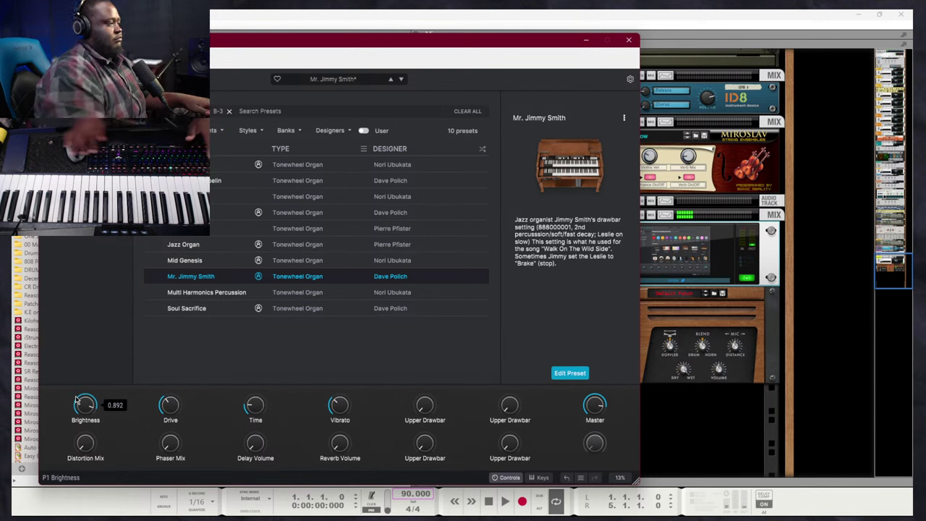
left_click_drag(77, 402, 76, 419)
left_click(669, 434)
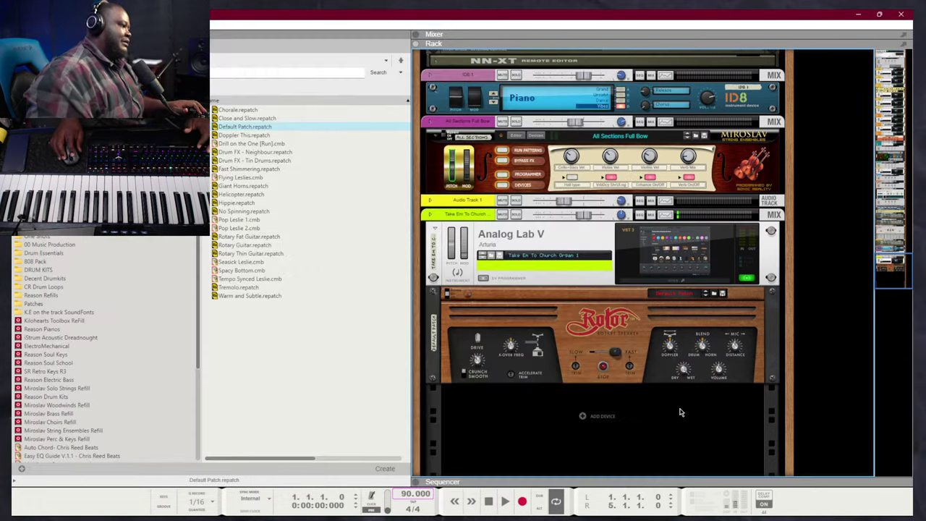
Add a new audio track below Take Em To Church Organ 1 in the sequencer and turn on its input monitoring
key("F7")
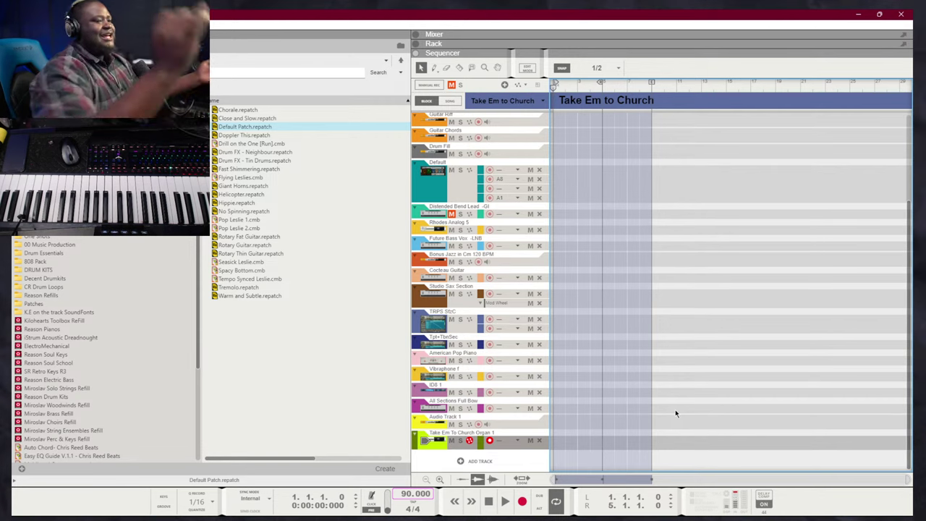
left_click(480, 461)
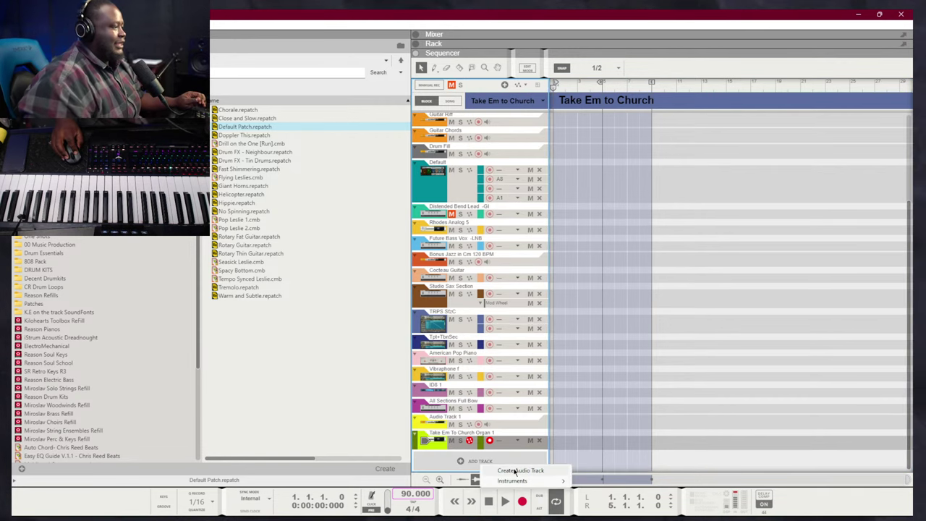
left_click(499, 468)
left_click(488, 455)
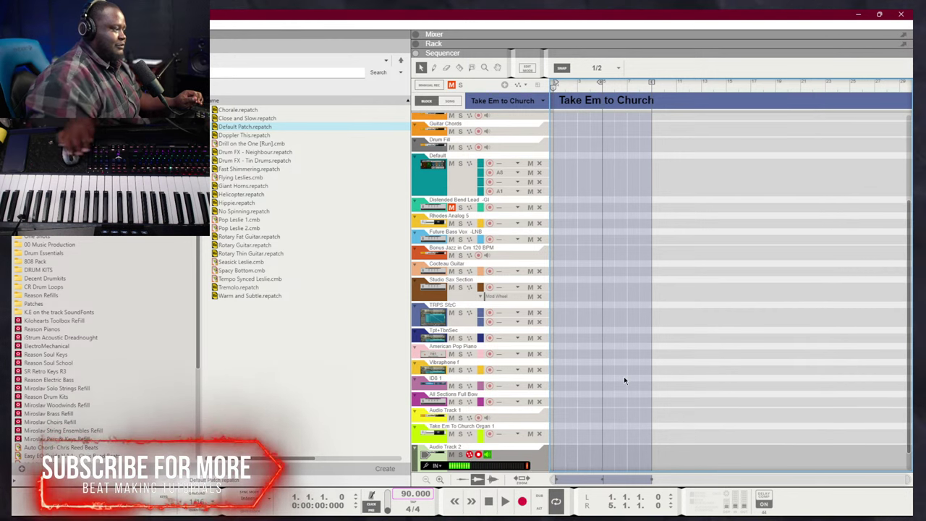
Try tapping in a new tempo for the block and return to bar 1
left_click_drag(389, 507, 388, 495)
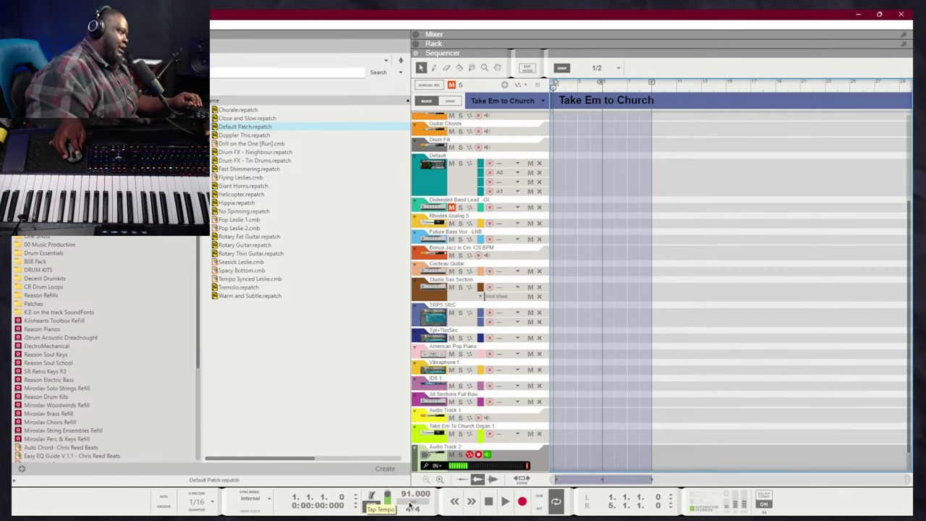
left_click(411, 508)
left_click(411, 508)
left_click(410, 509)
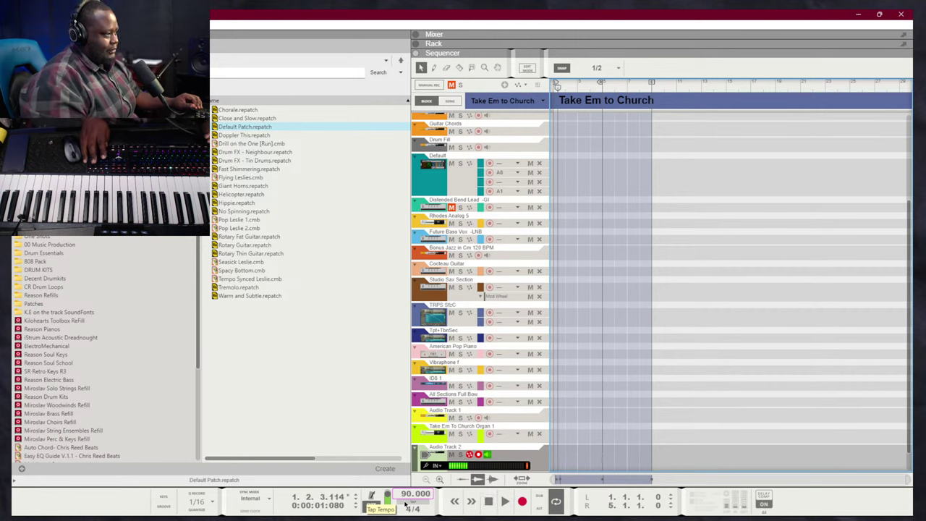
key("shift+Return")
Open the tempo automation and create a clip from bar 1 to bar 5 in the Transport track's Tempo lane
right_click(411, 494)
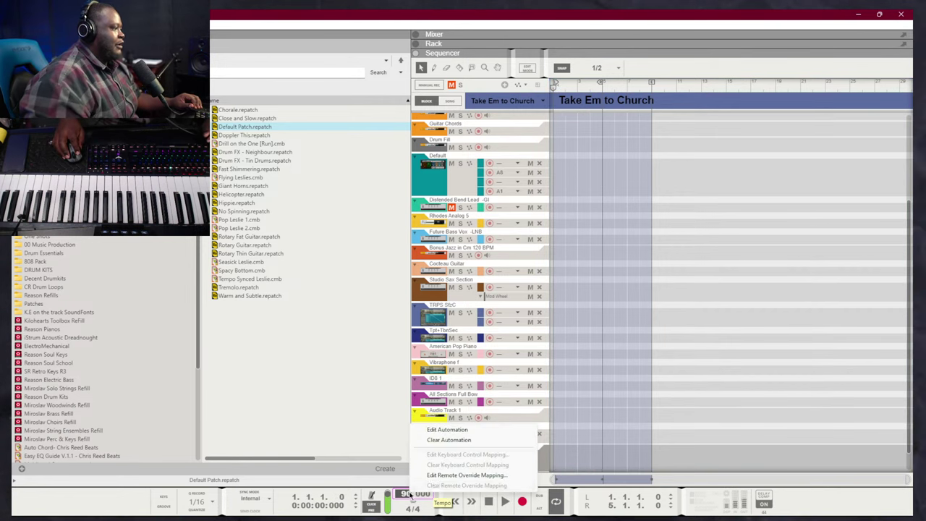
left_click(616, 274)
scroll(607, 233, "up", 3)
left_click_drag(554, 123, 602, 124)
double_click(593, 127)
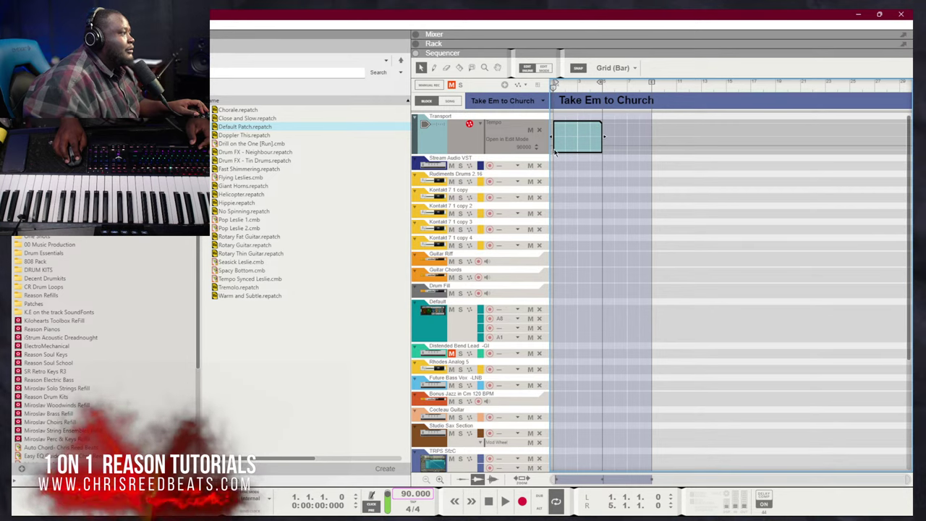
scroll(593, 127, "down", 3)
left_click(490, 441)
scroll(604, 208, "up", 1)
scroll(604, 209, "up", 3)
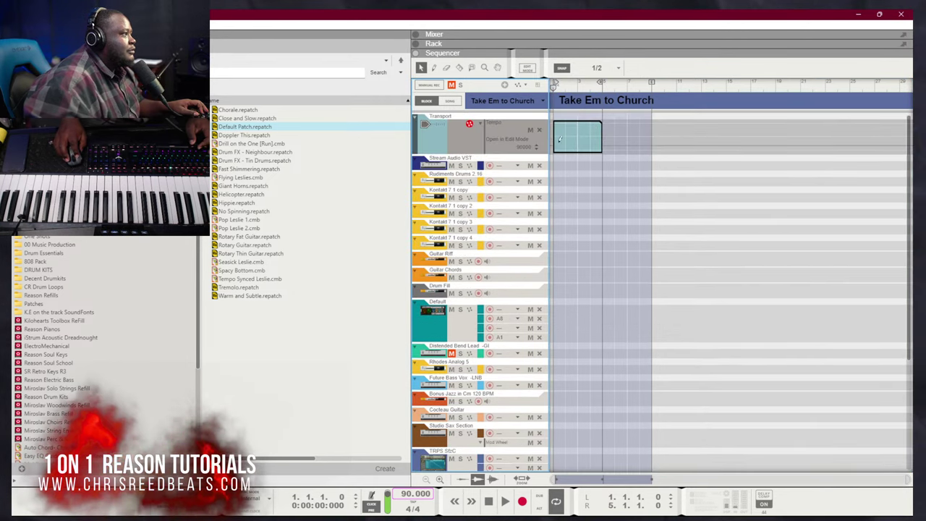
Add a tempo automation point at bar 1 and bring its value down to 76, then 69, checking it with playback
double_click(579, 136)
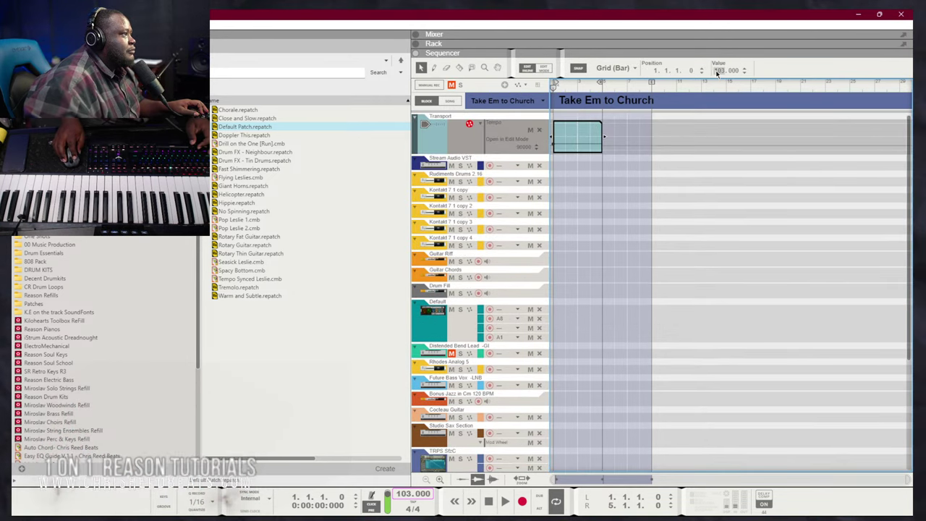
left_click_drag(719, 68, 713, 130)
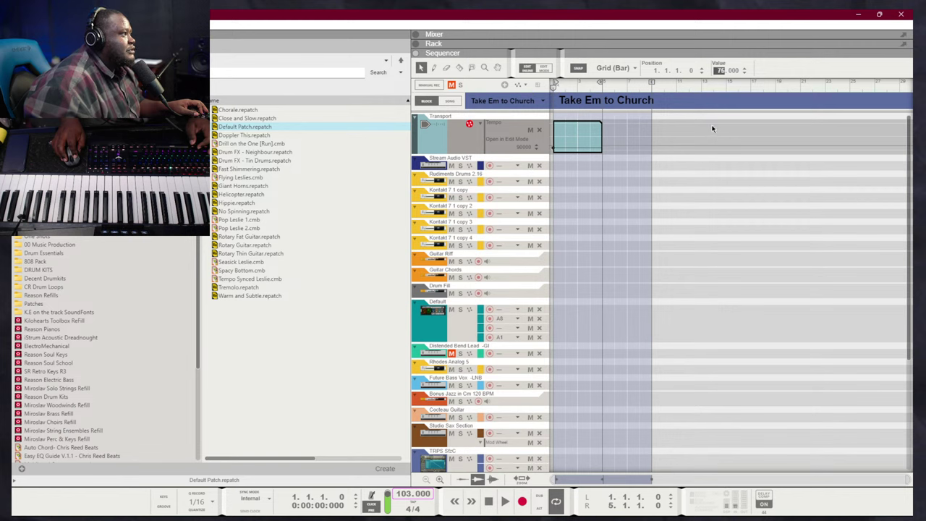
key("space")
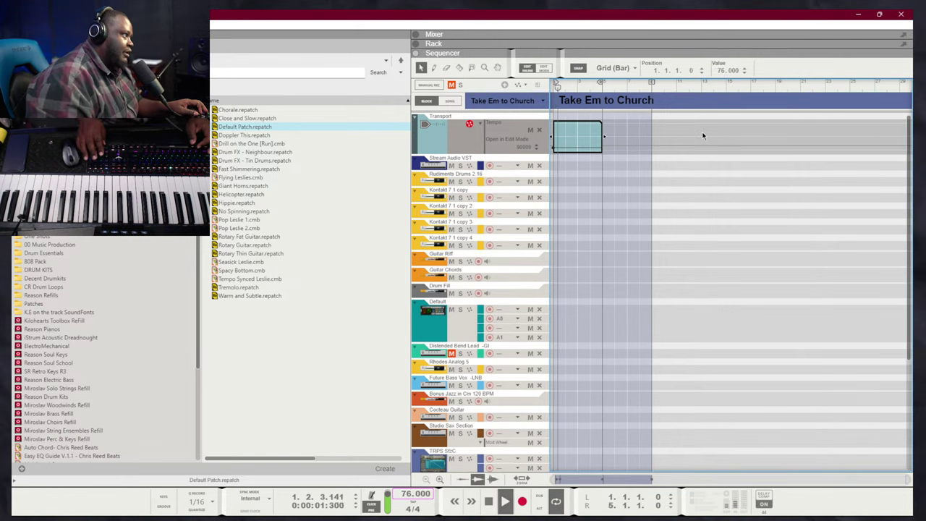
left_click_drag(724, 71, 724, 89)
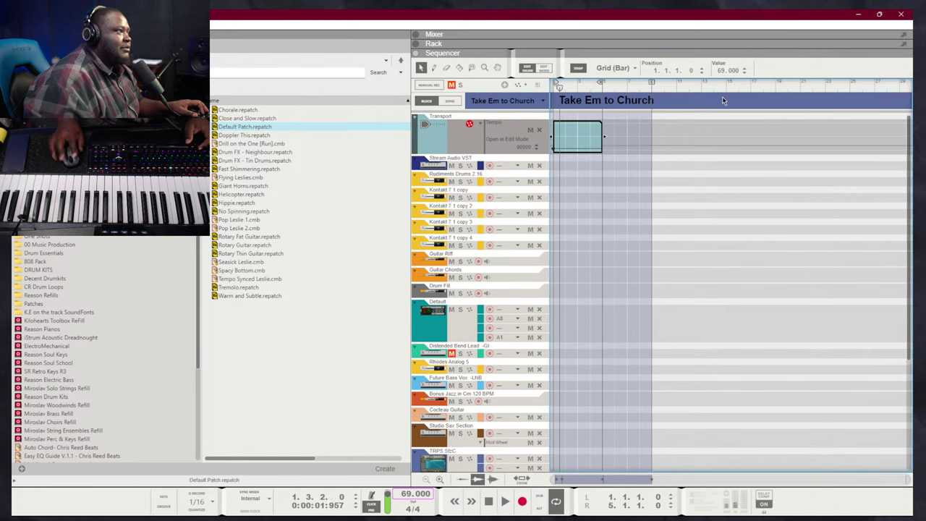
Set the tempo automation point at bar 1 to 70 and check the new tempo with playback
key("shift+Return")
key("space")
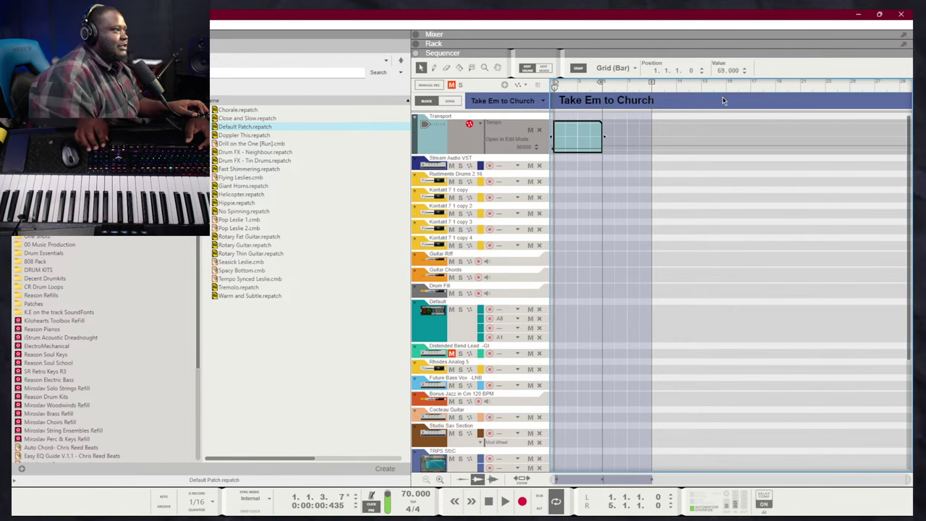
left_click(744, 69)
left_click(692, 183)
key("shift+Return")
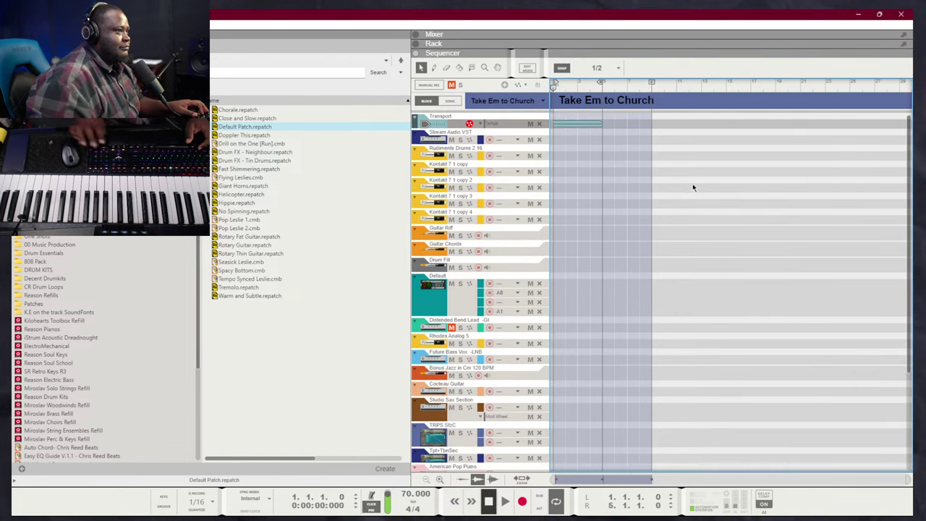
key("space")
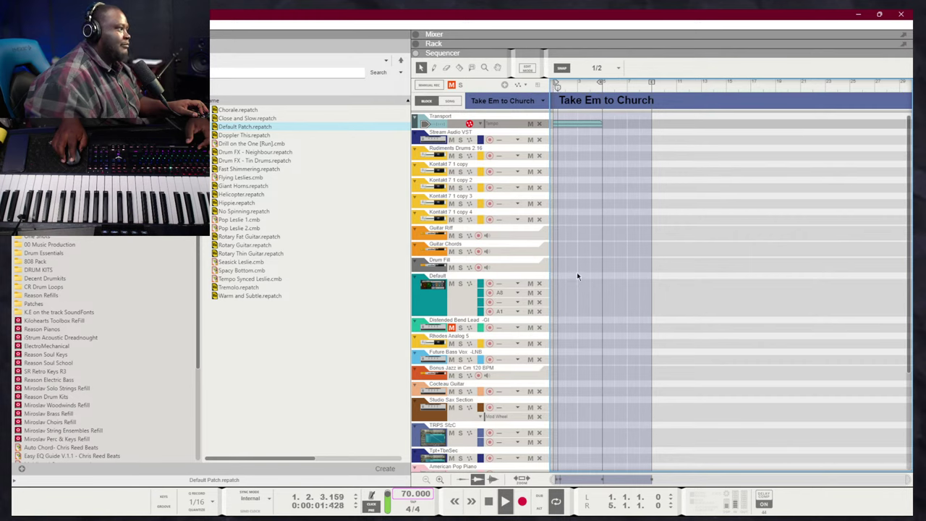
Record a clap take on Audio Track 2 from bar 3 to bar 5
scroll(484, 405, "down", 5)
left_click(481, 440)
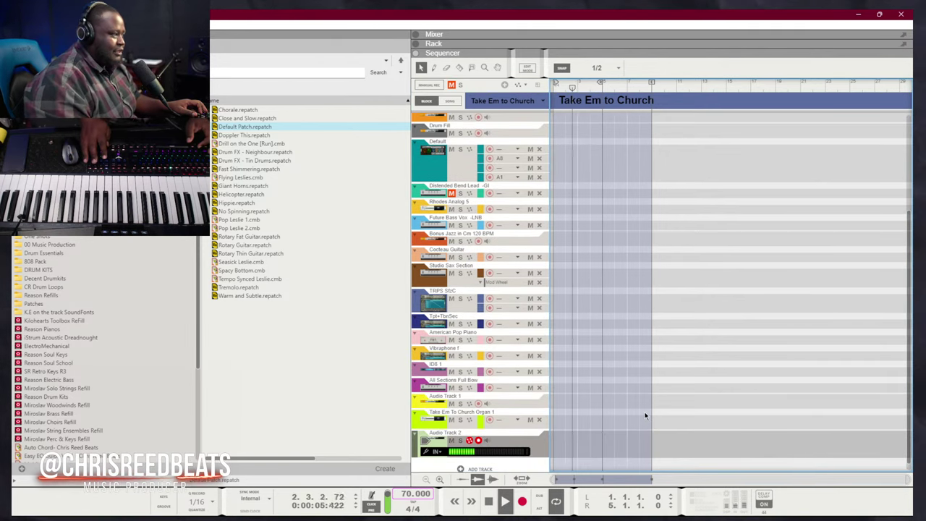
key("ctrl+Return")
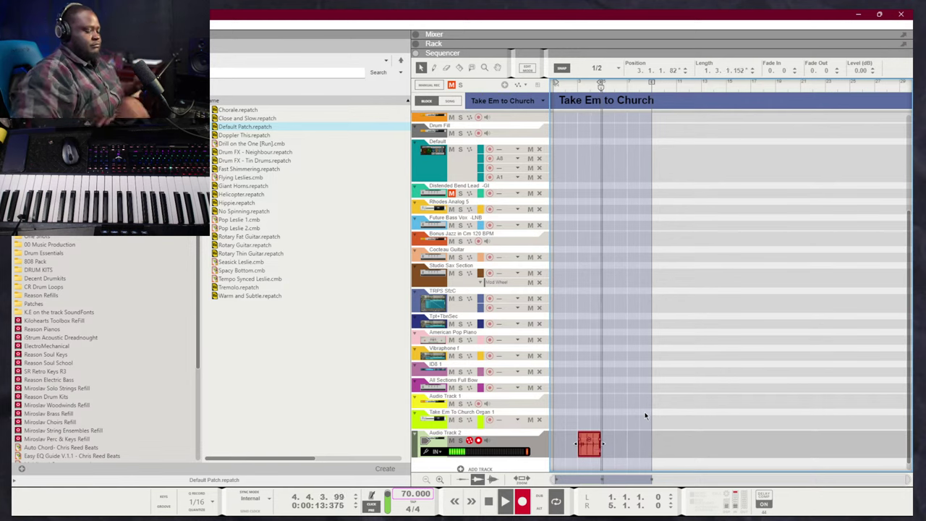
key("space")
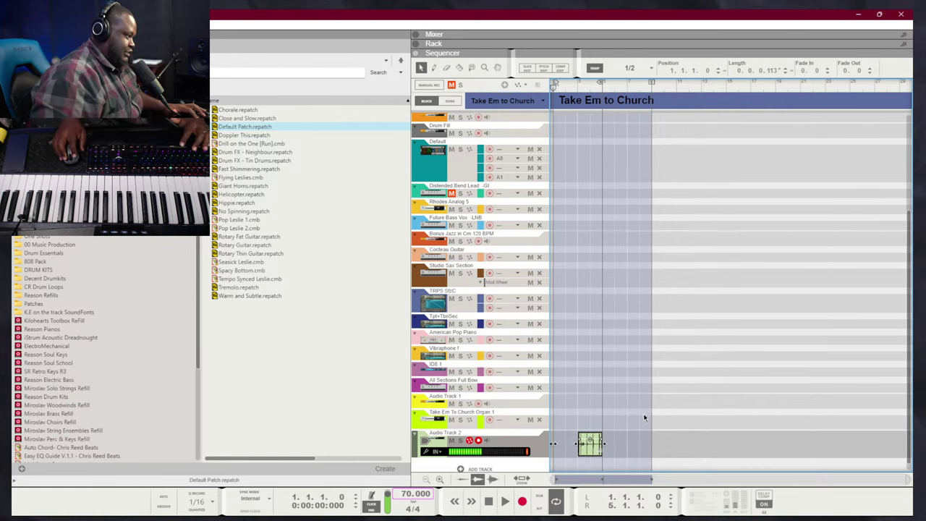
Trim the Audio Track 2 take to one bar, repeat it to fill bars 1 to 5, and play it back
scroll(700, 431, "down", 1)
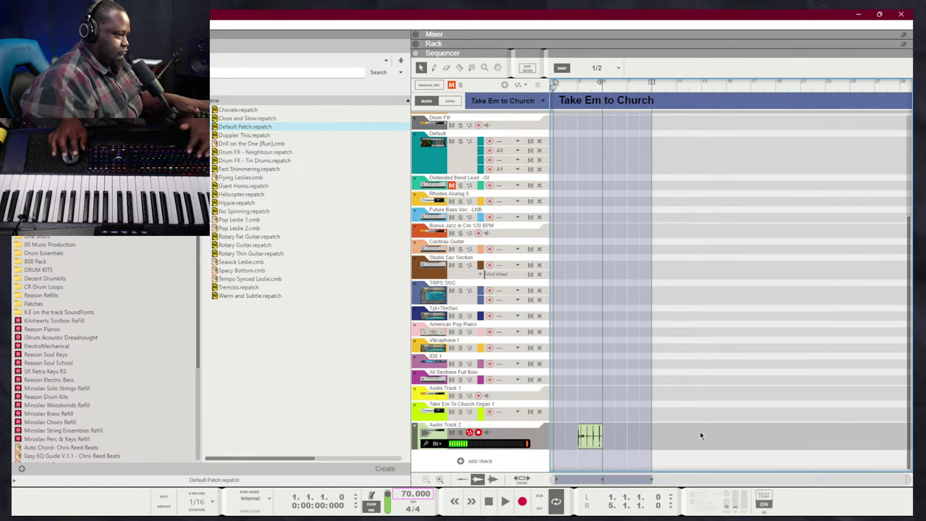
left_click(588, 437)
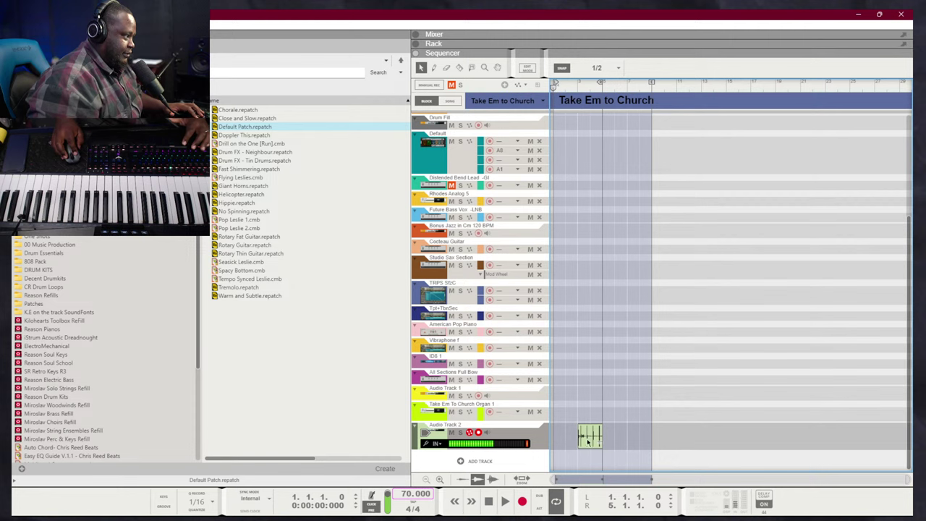
left_click_drag(575, 435, 556, 445)
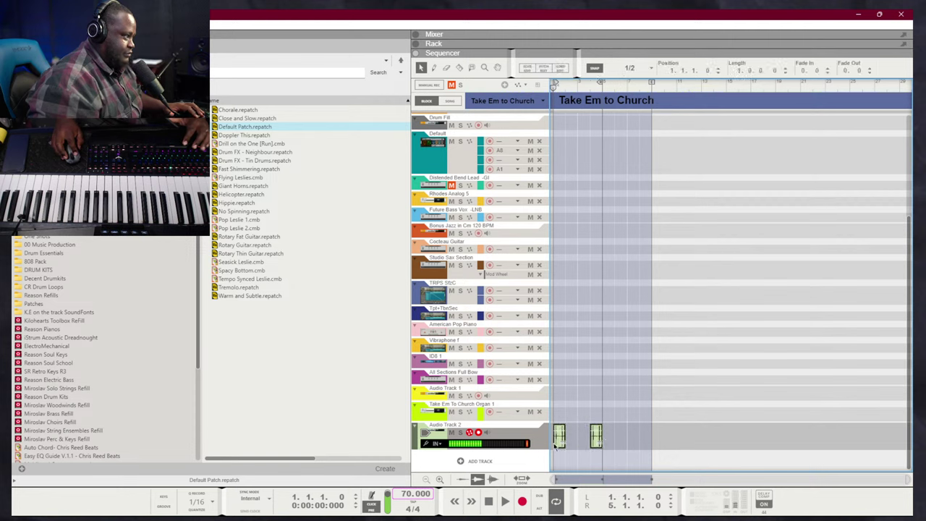
key("space")
left_click(684, 430)
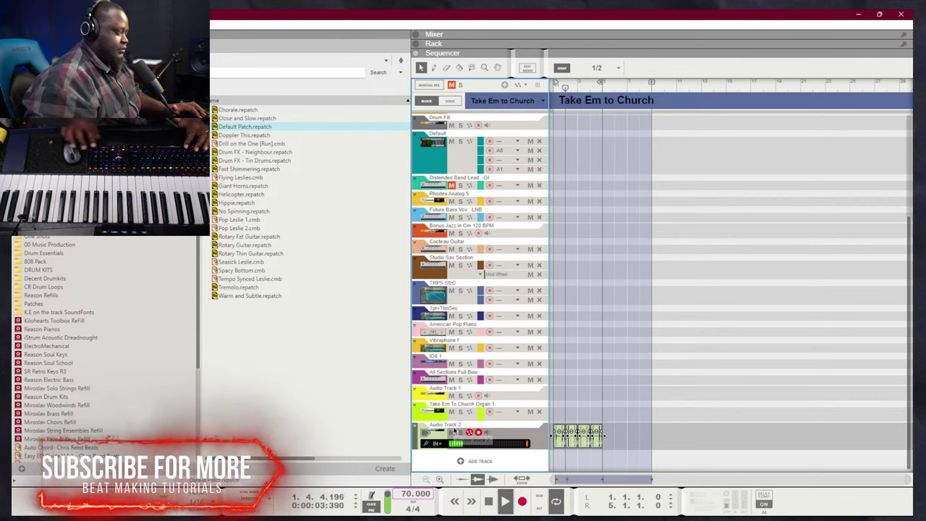
Create a dub track from Audio Track 2 and record a clap take about two bars long from bar 1
key("comma")
key("KP_0")
key("KP_0")
key("KP_Multiply")
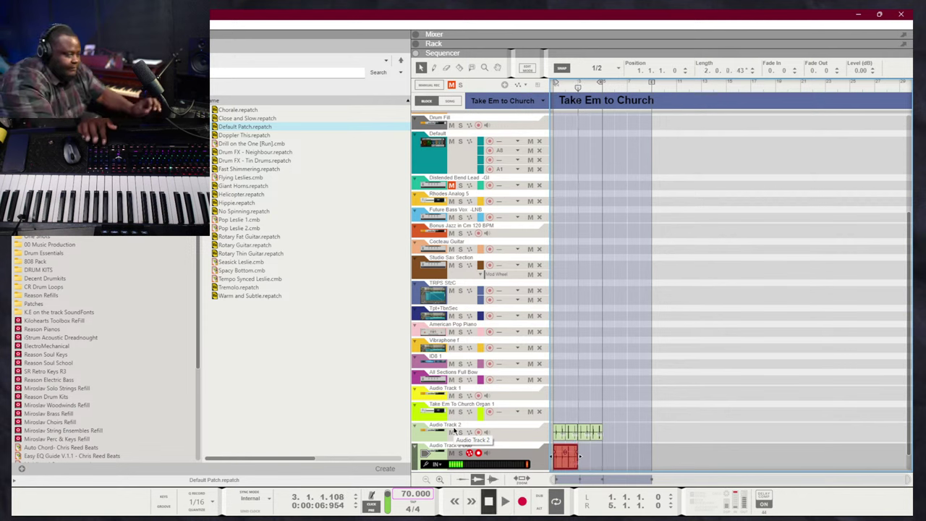
key("space")
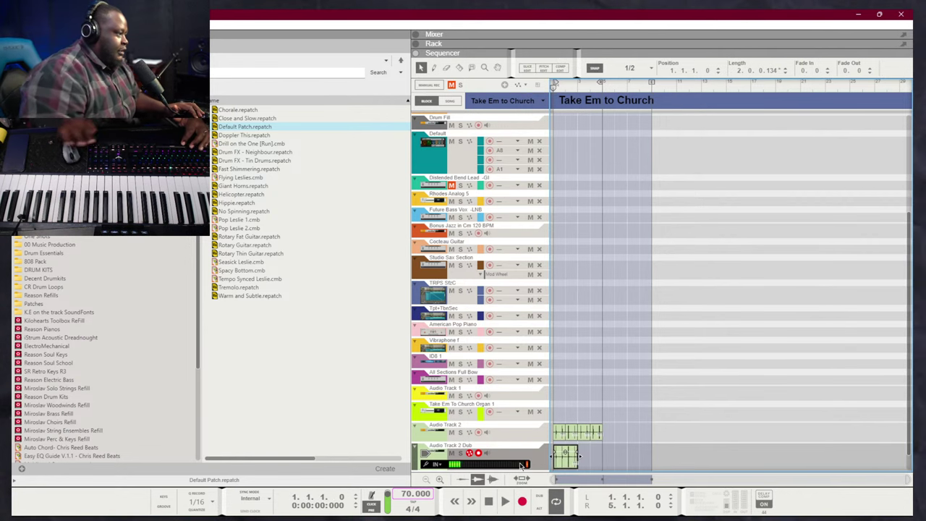
Copy the two-bar clip on Audio Track 2 Dub to bar 3 so the claps run to bar 5
scroll(520, 465, "up", 5)
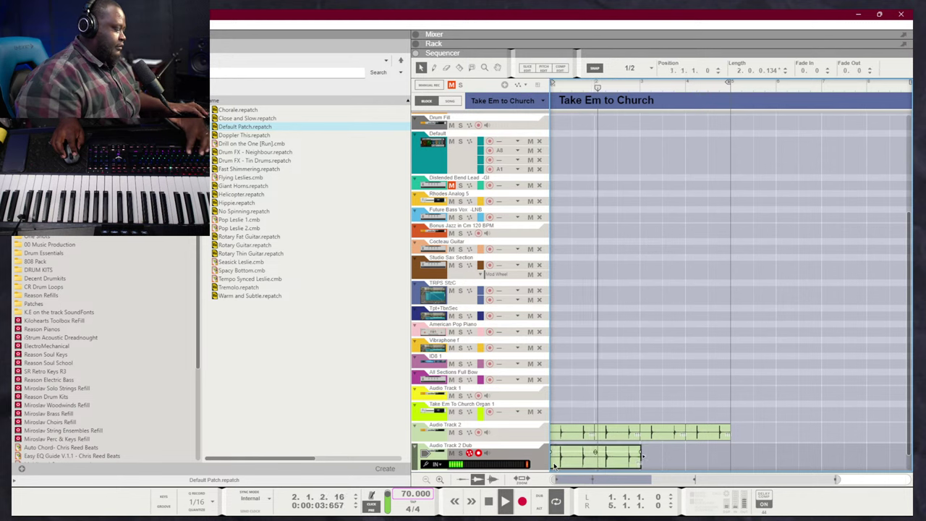
left_click_drag(615, 459, 706, 458, "ctrl")
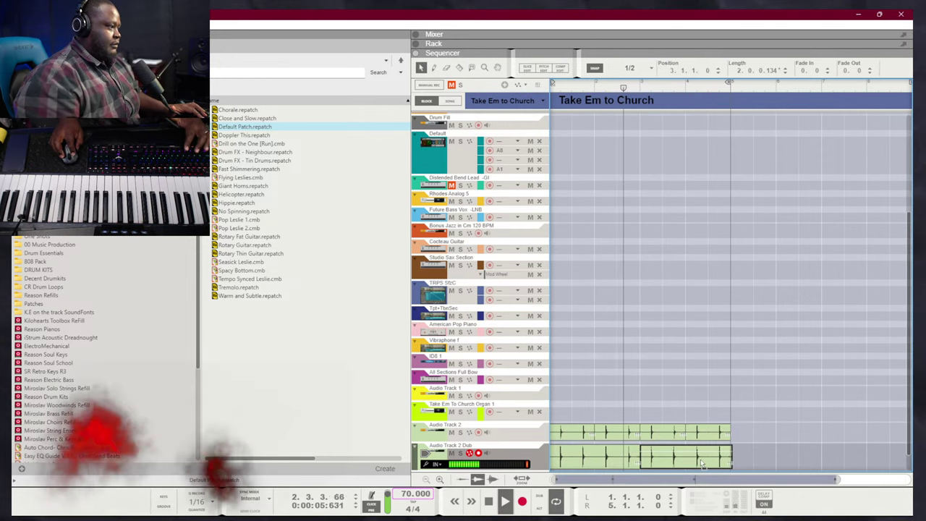
left_click(764, 409)
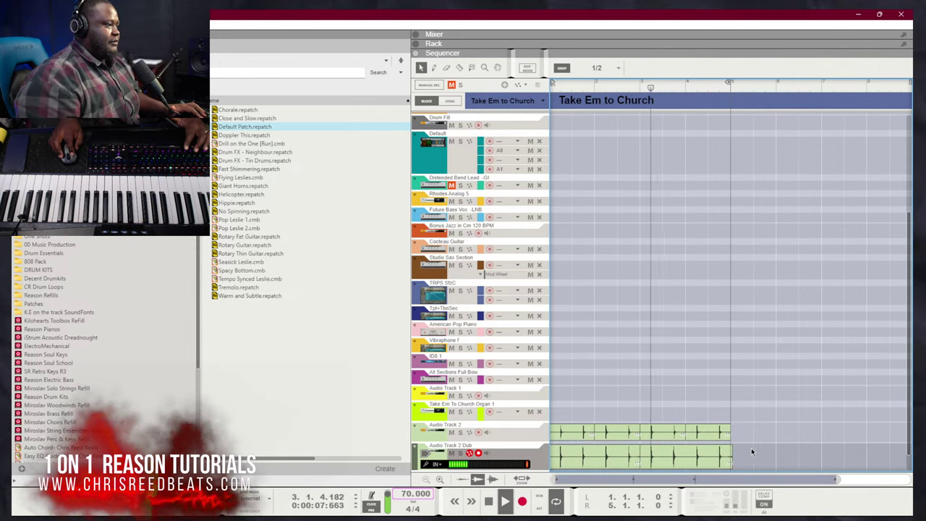
left_click(728, 456)
Record another clap take from bar 1 on a second dub track and trim its clip to end at bar 3
scroll(525, 453, "down", 1)
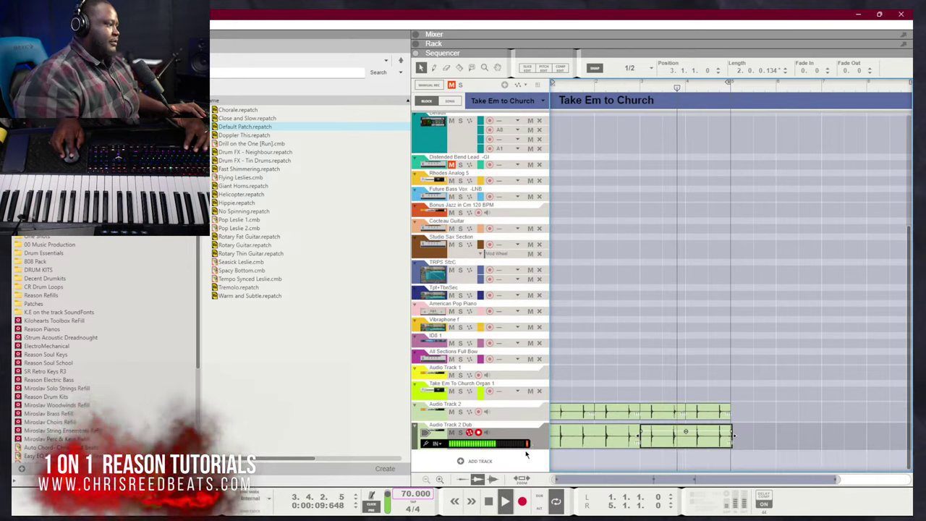
left_click(528, 438)
key("comma")
scroll(623, 396, "down", 1)
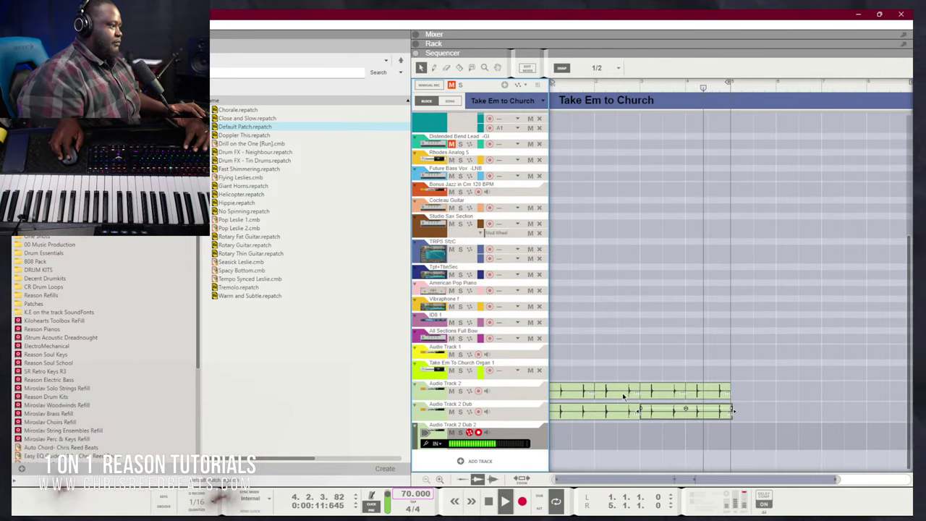
key("space")
key("ctrl+Return")
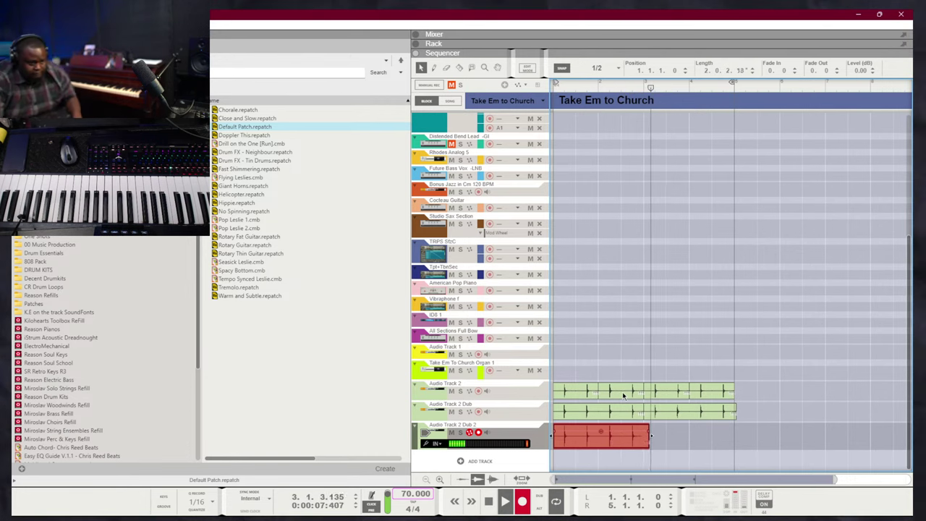
key("space")
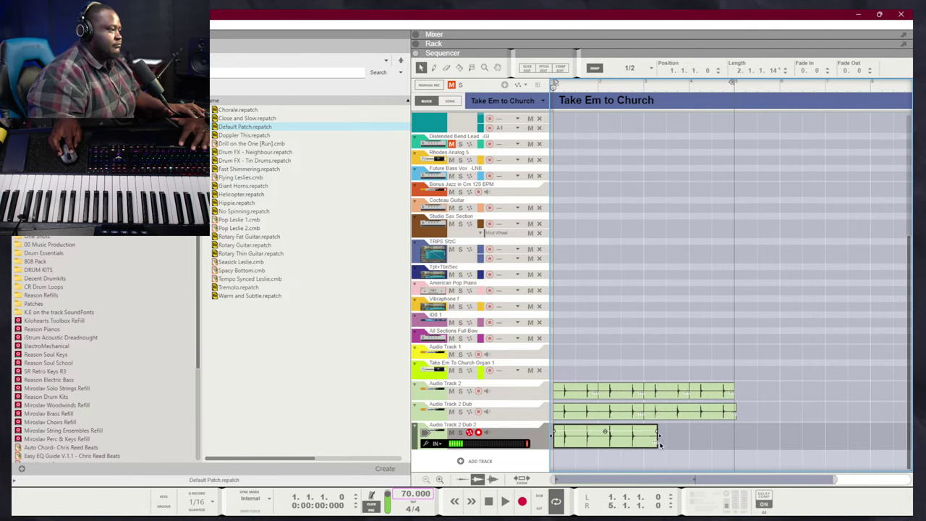
left_click_drag(665, 437, 643, 438)
key("space")
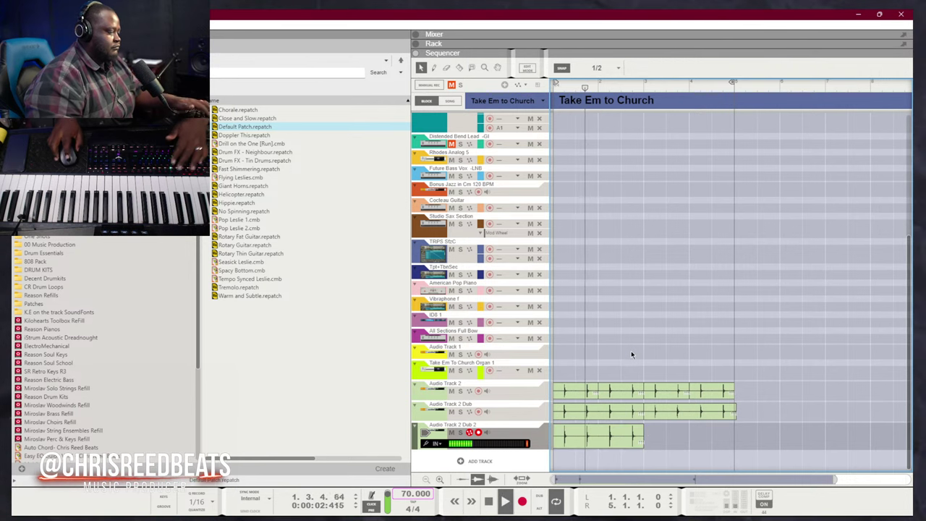
Route the three Audio Track 2 mixer channels to a new output bus and name the bus CLAPS
key("F5")
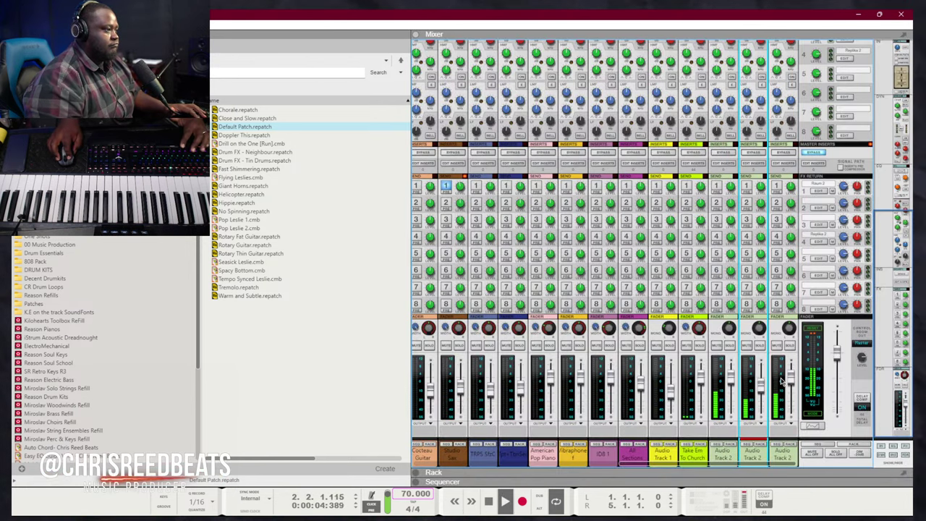
scroll(765, 202, "up", 5)
scroll(765, 202, "down", 5)
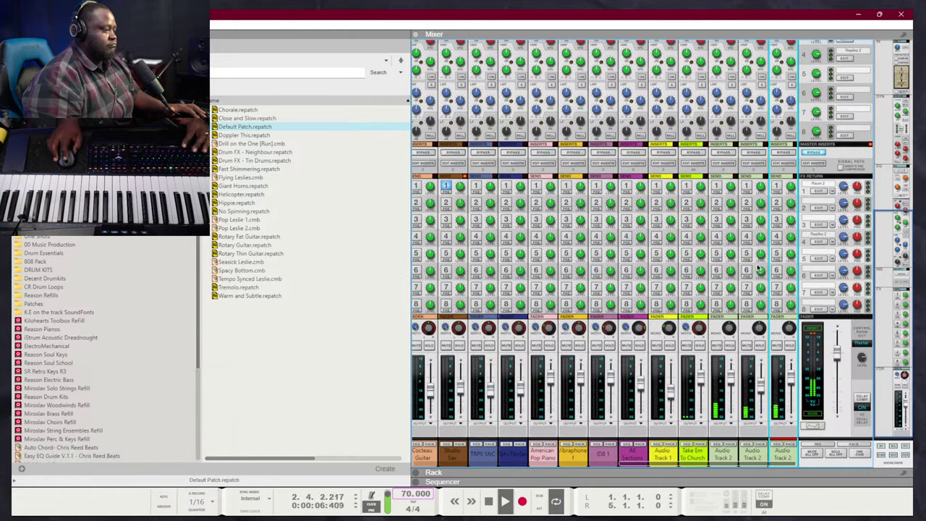
left_click(725, 450)
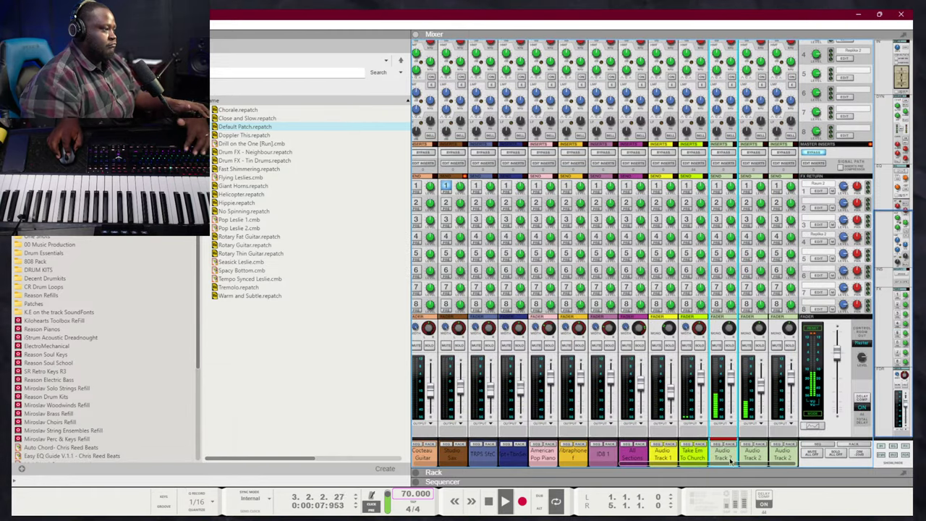
right_click(784, 456)
mouse_move(807, 425)
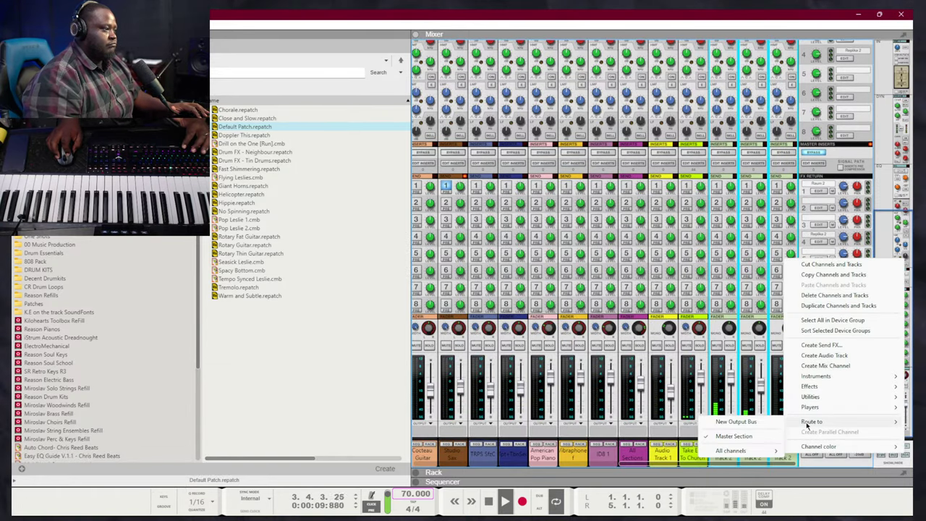
left_click(770, 424)
type("C")
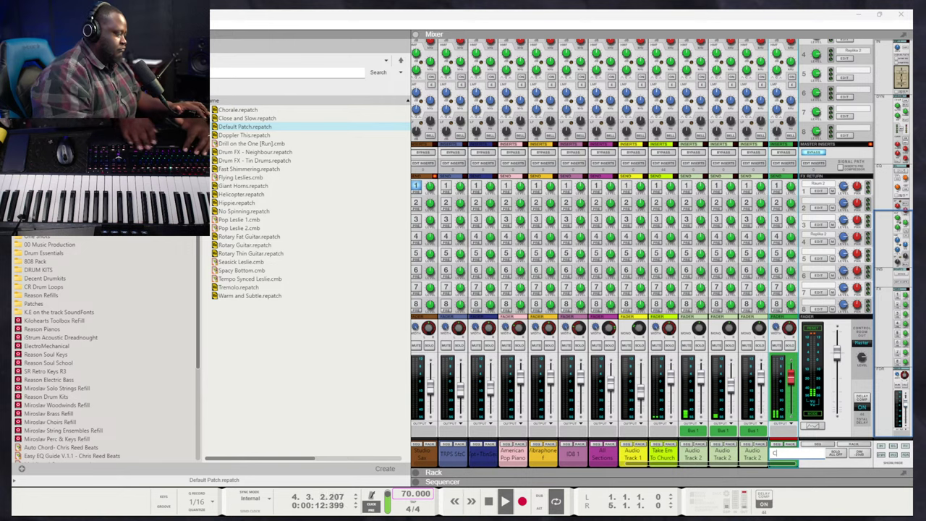
type("hoir")
key("Return")
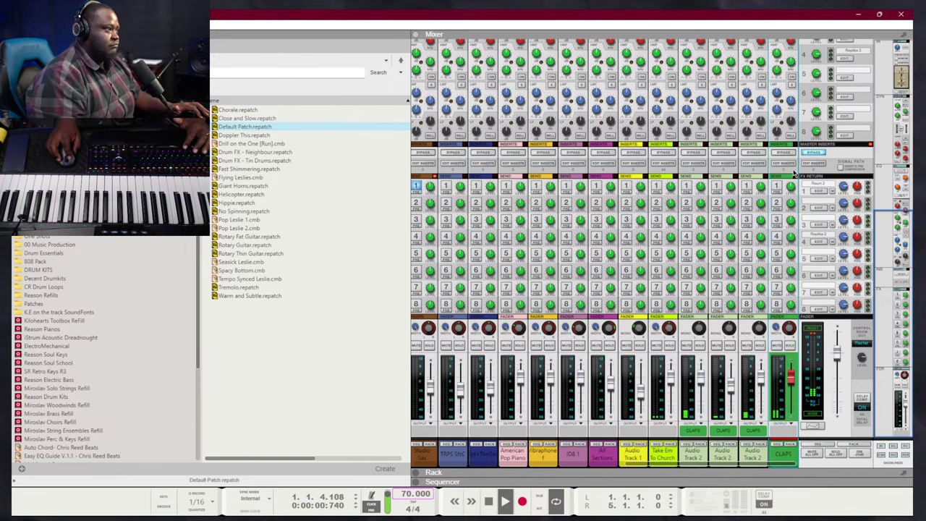
Turn on send 1 for the CLAPS bus and open the Raum reverb plug-in used on that send
left_click_drag(793, 174, 793, 172)
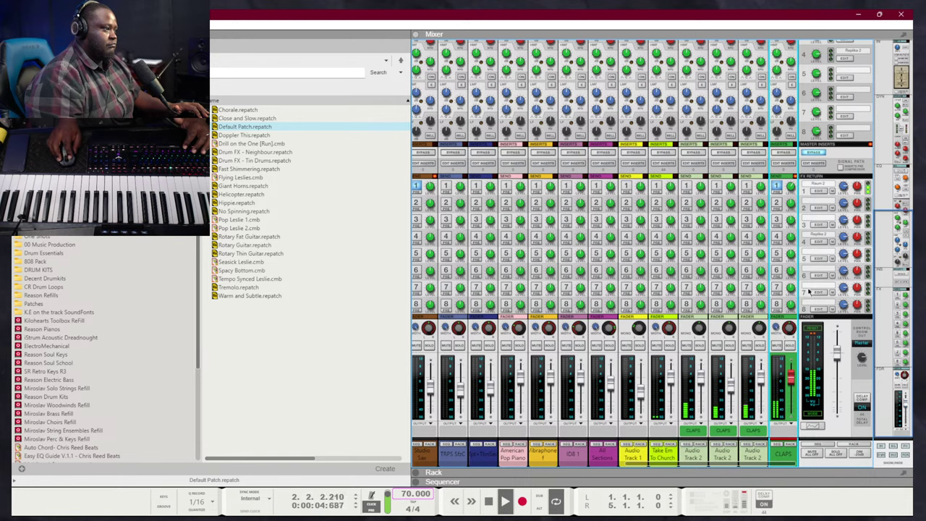
left_click(818, 190)
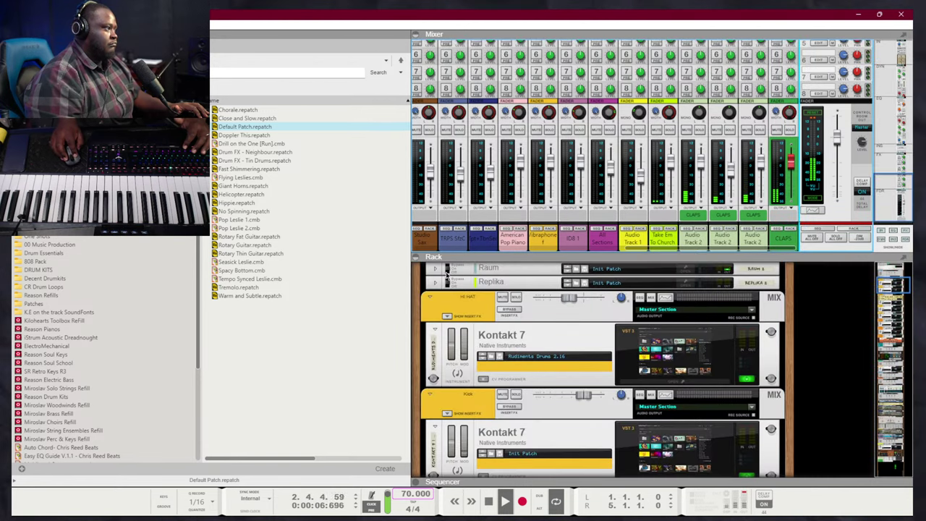
left_click(434, 268)
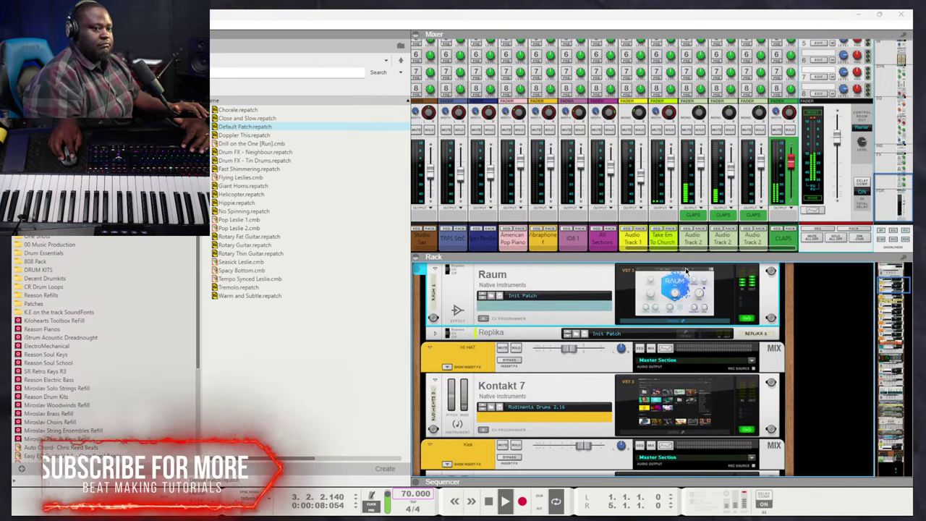
left_click(686, 271)
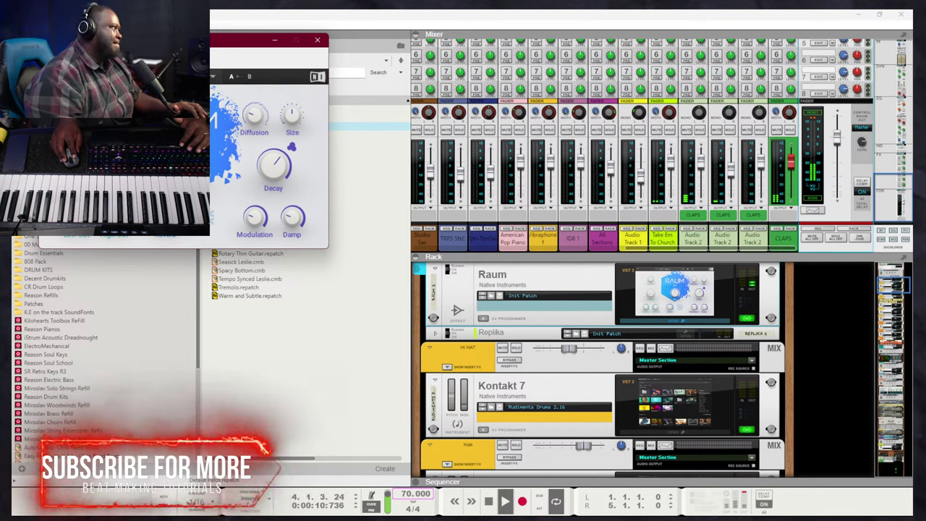
Audition Raum reverb presets from the Echoes and Creative categories while the claps play
left_click(212, 76)
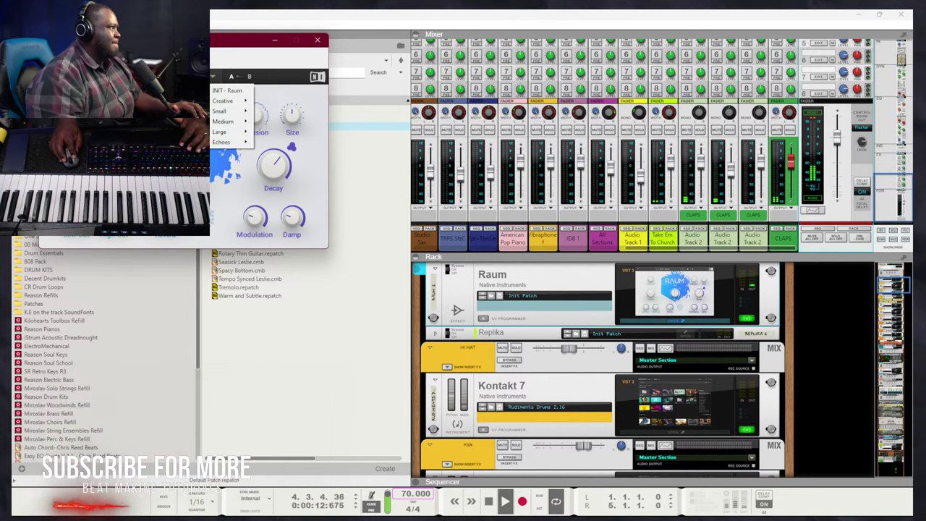
mouse_move(223, 110)
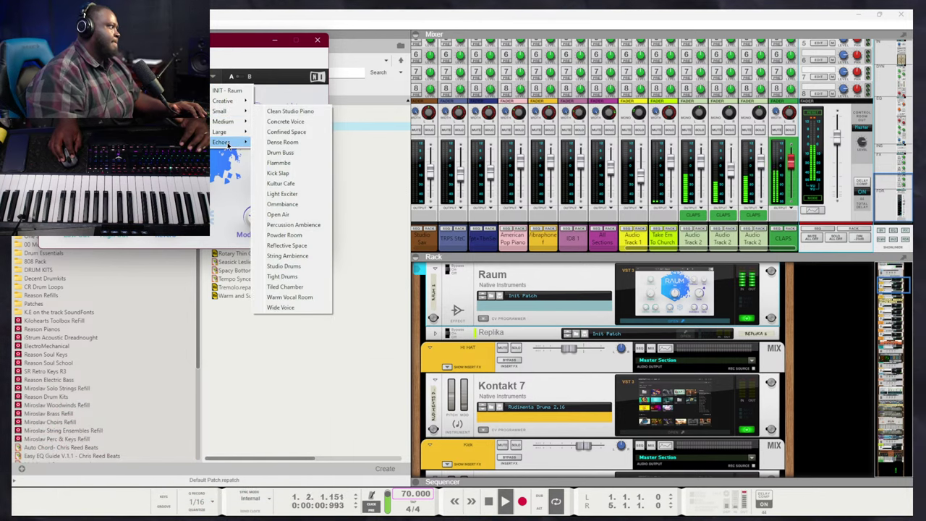
mouse_move(222, 141)
left_click(287, 163)
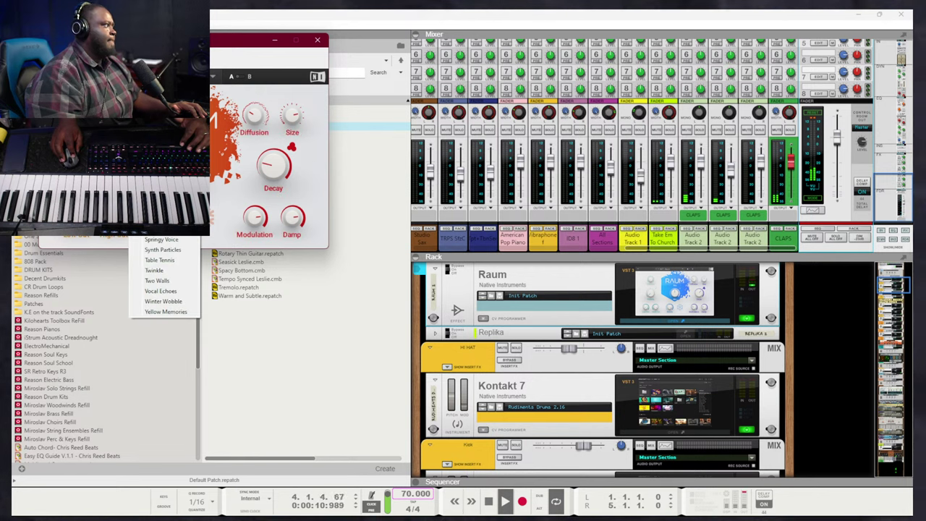
left_click(213, 76)
mouse_move(221, 131)
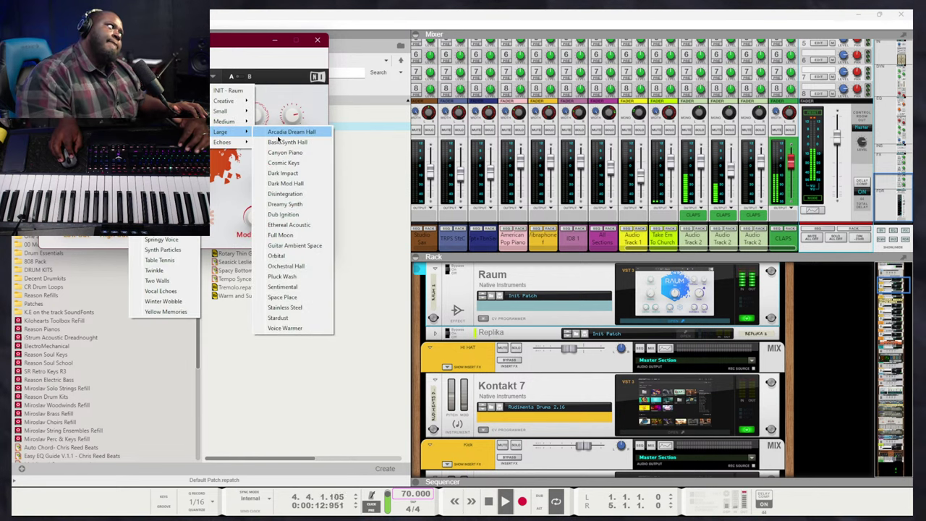
mouse_move(222, 105)
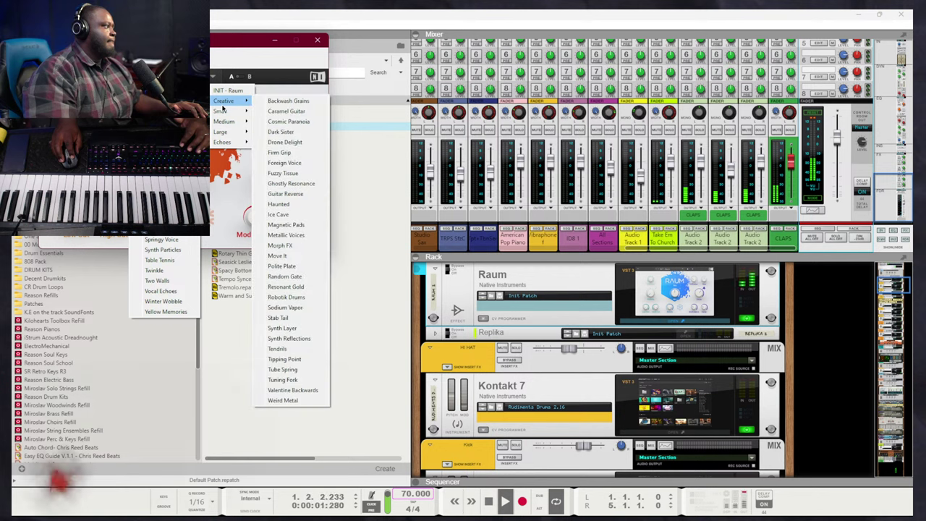
left_click(290, 101)
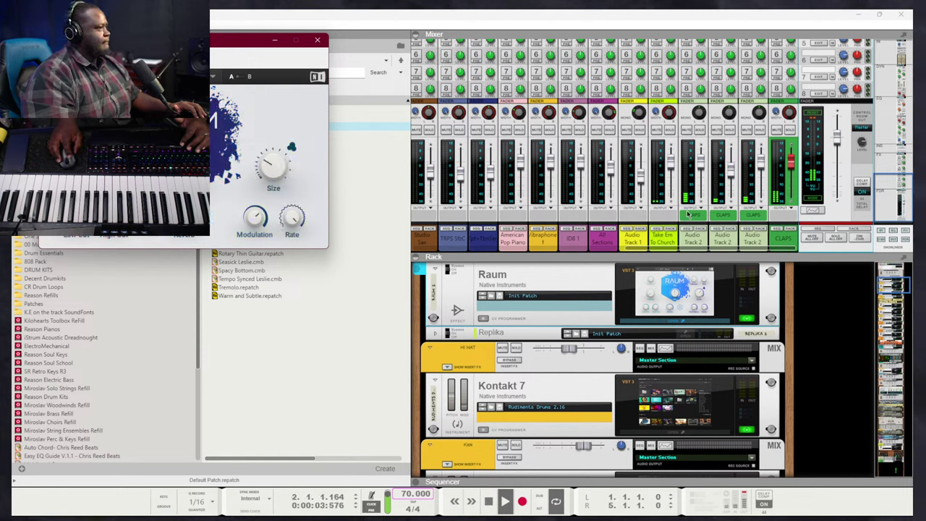
Add a Quartet Chorus Ensemble as an insert effect on the CLAPS bus and load its Wide Pulse patch
left_click(796, 214)
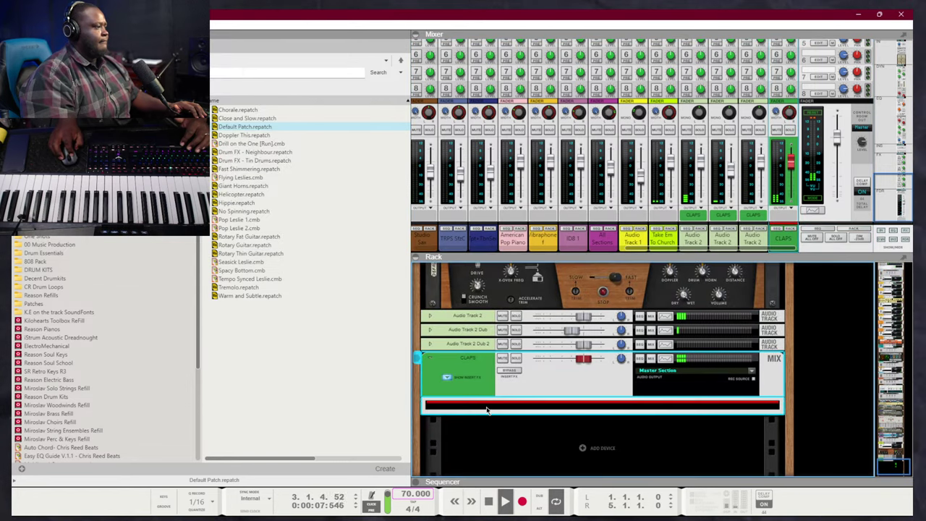
right_click(486, 376)
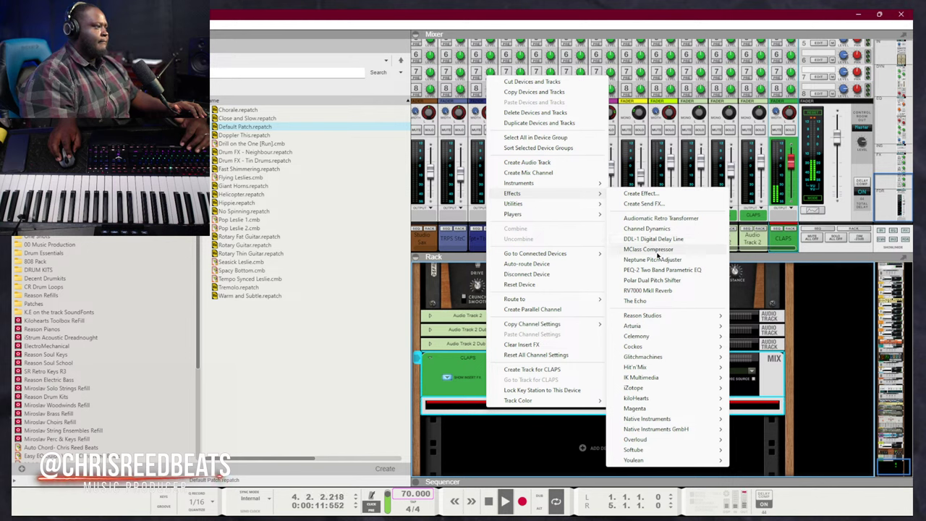
mouse_move(716, 316)
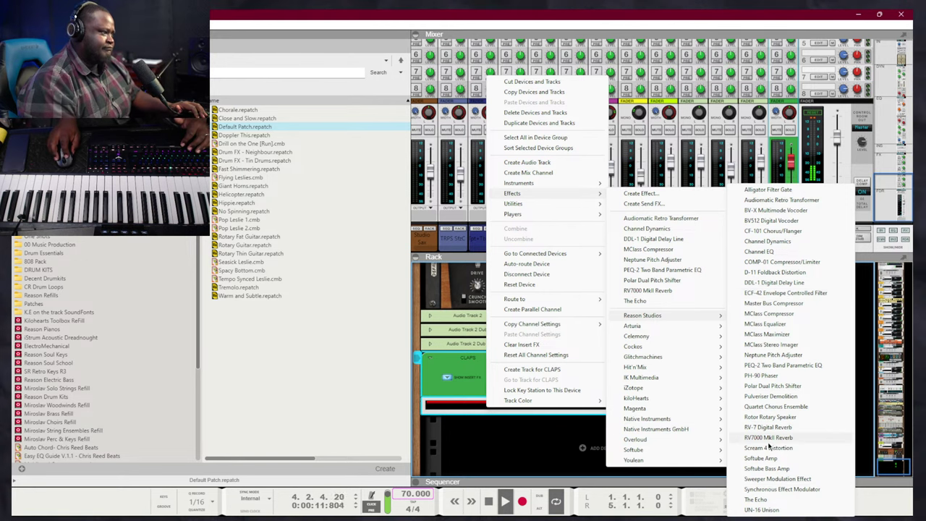
left_click(770, 407)
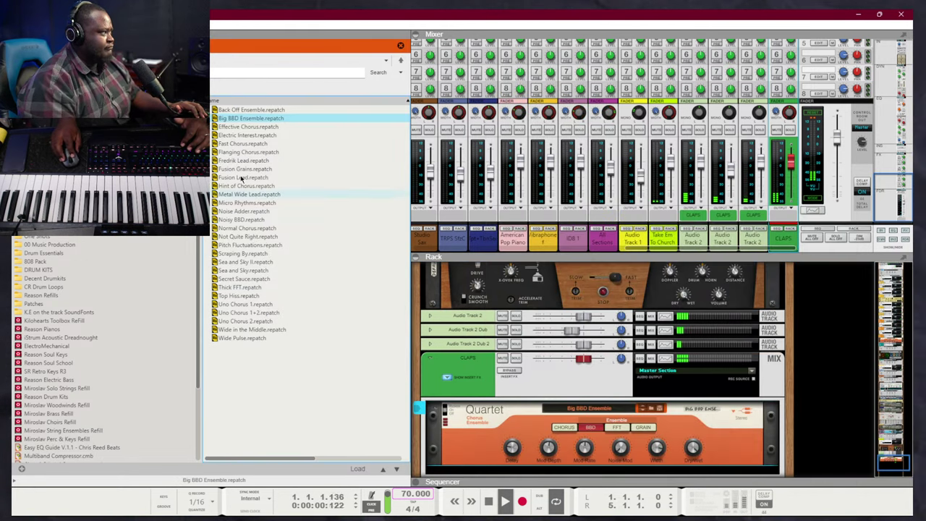
left_click(642, 406)
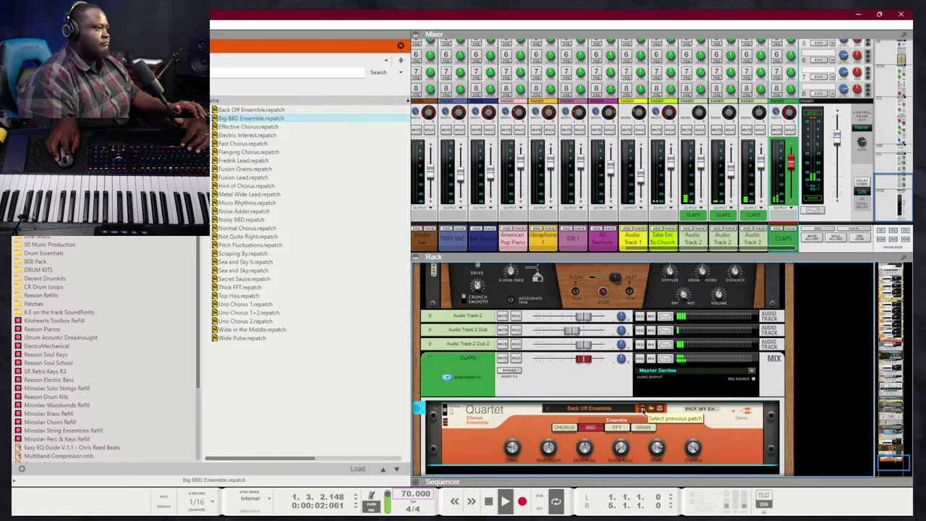
left_click(641, 406)
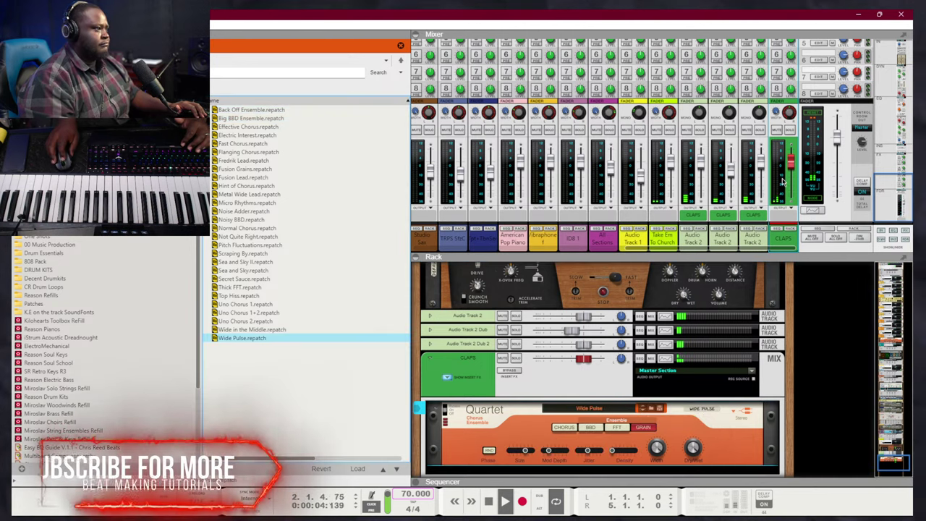
Reopen the Raum reverb on send 1, try Voice Warmer from the Large category, and switch to an orange-coloured reverb setting
scroll(723, 188, "up", 10)
left_click(822, 162)
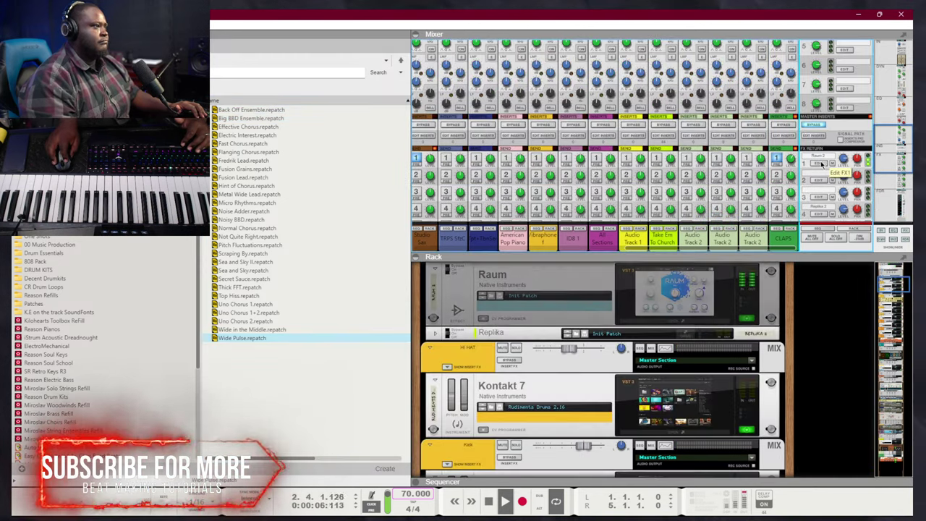
left_click(683, 293)
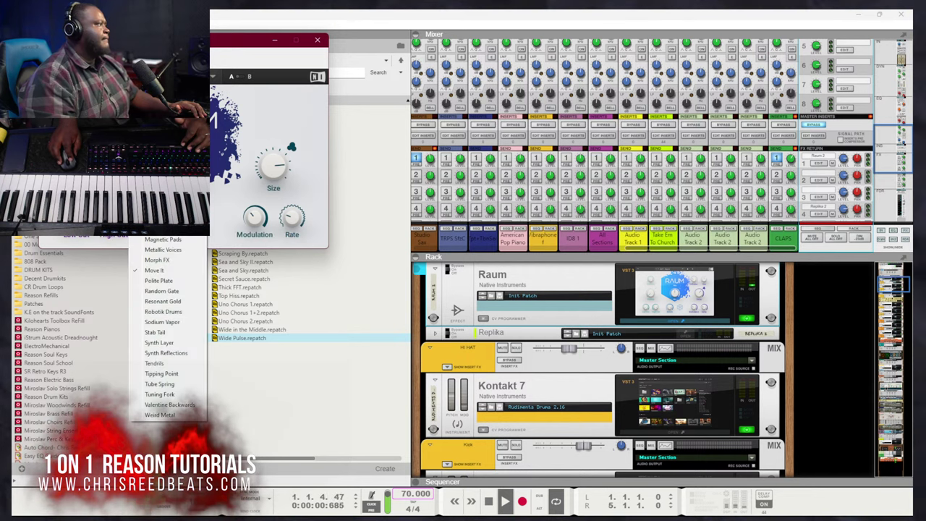
left_click(220, 76)
mouse_move(232, 132)
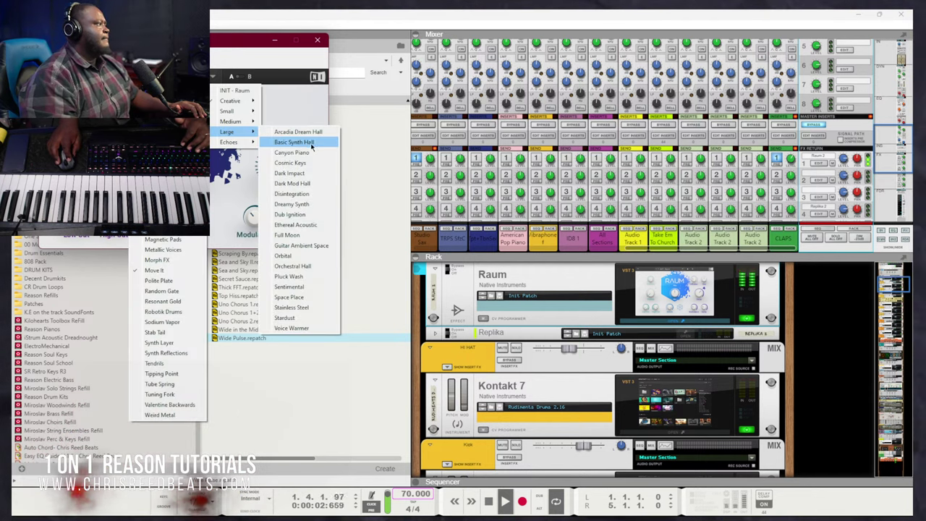
left_click(291, 330)
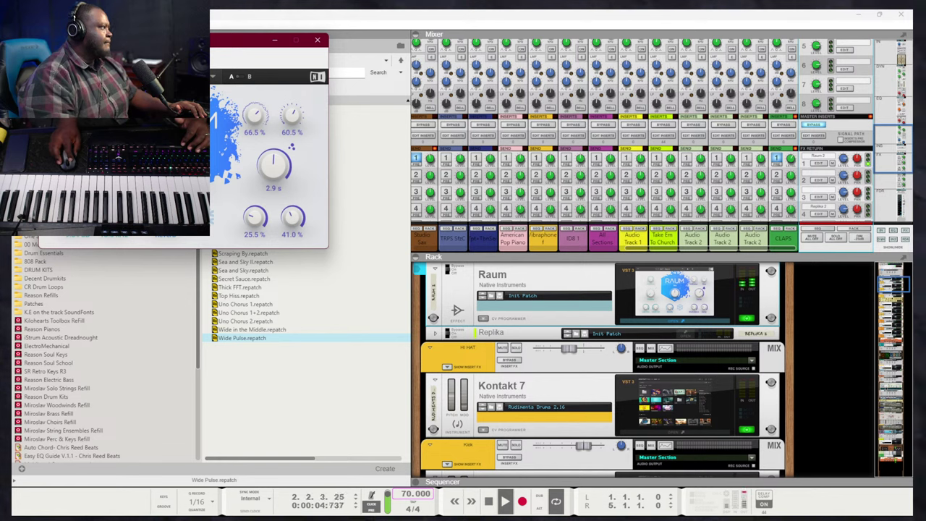
left_click(184, 137)
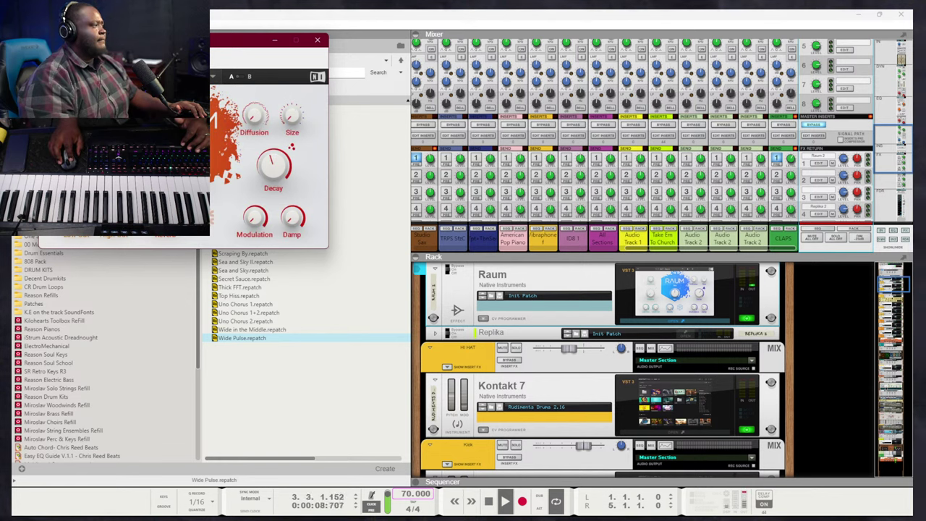
left_click(317, 39)
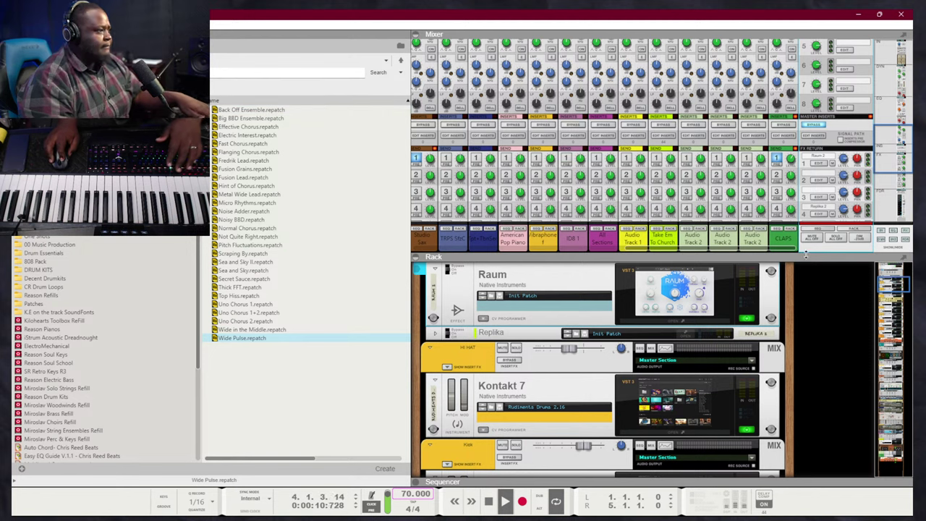
Lower the CLAPS bus level to -4.23 dB and set the Raum reverb's decay to 1.3 s
scroll(712, 166, "down", 5)
left_click_drag(791, 163, 792, 169)
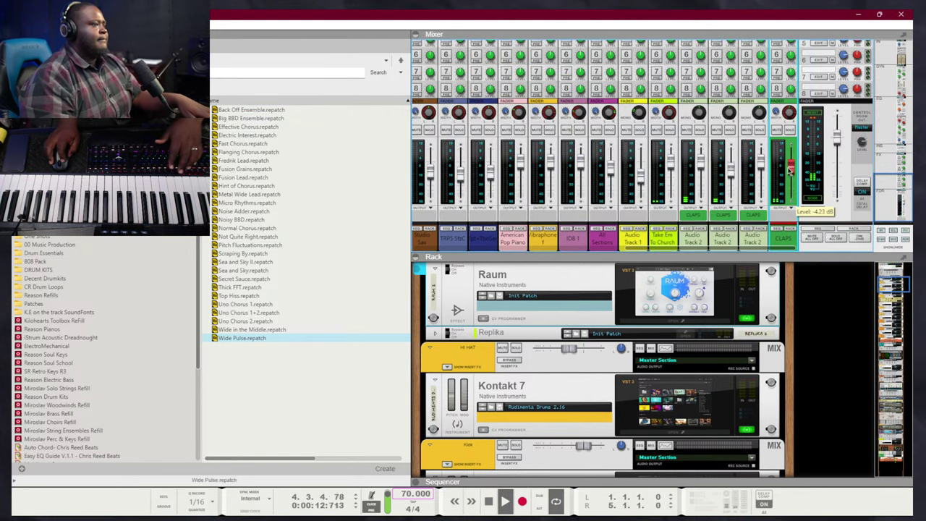
key("F7")
key("F6")
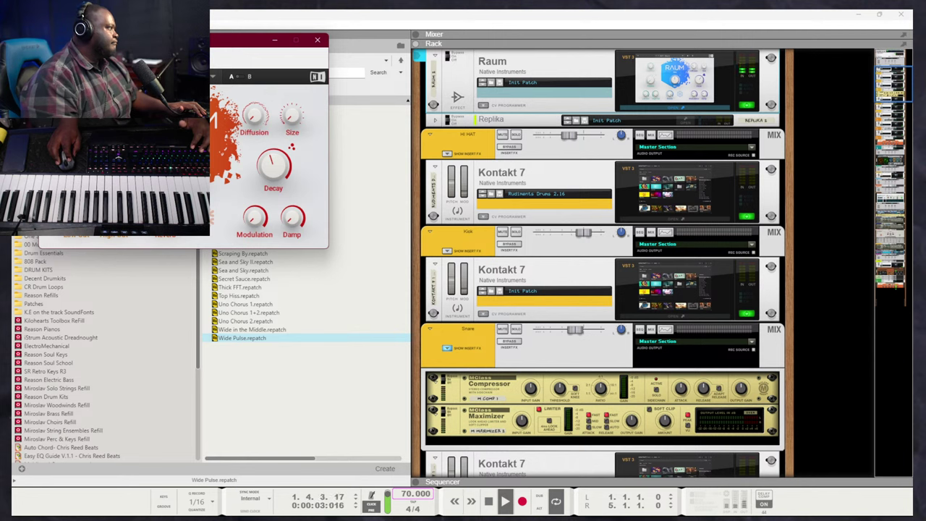
left_click_drag(274, 166, 273, 183)
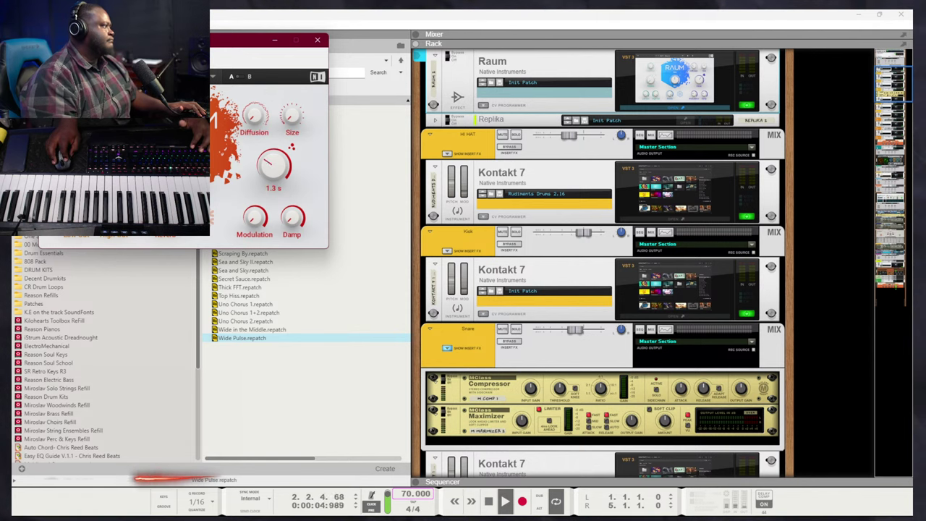
left_click(317, 41)
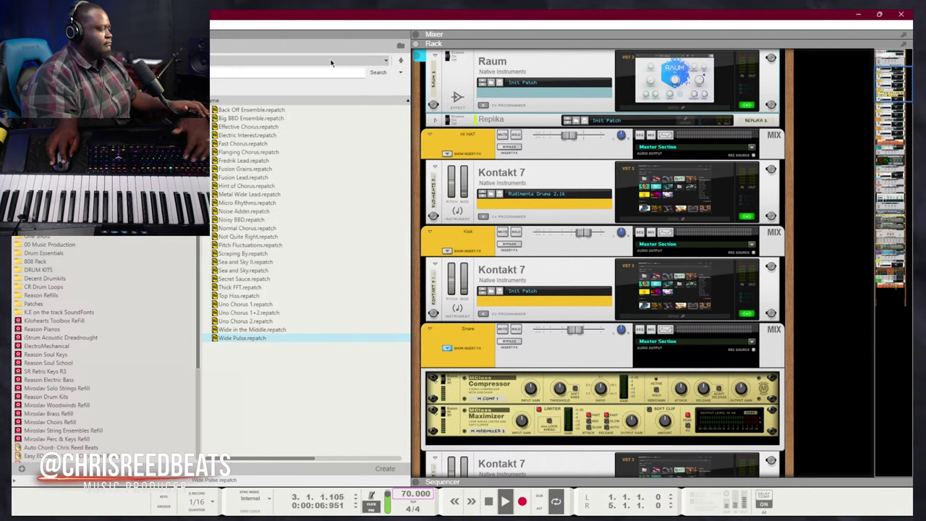
Duplicate the two-bar clip on Audio Track 2 Dub 2 so its claps run to bar 5
key("F7")
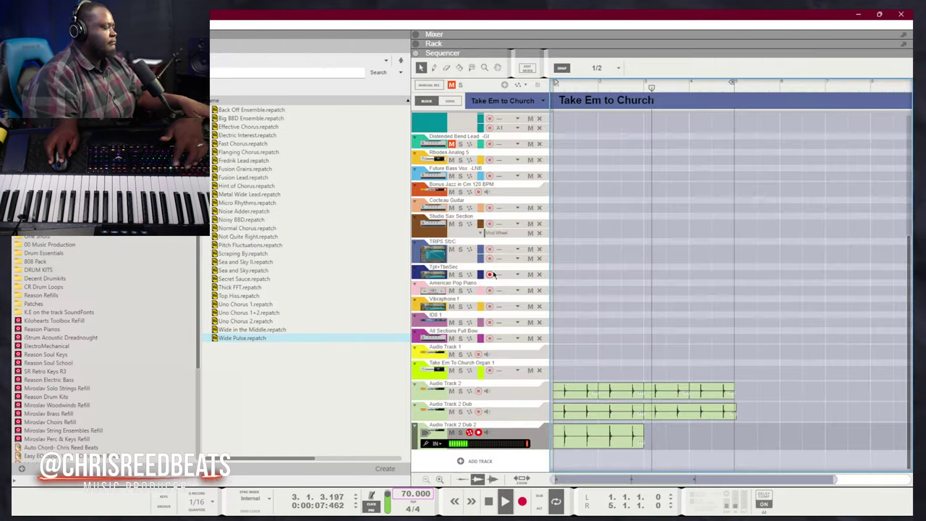
left_click(630, 433)
key("ctrl+d")
Create three more dub tracks below Audio Track 2 Dub 2 and copy the clips of all three clap tracks onto them
left_click_drag(793, 359, 553, 438)
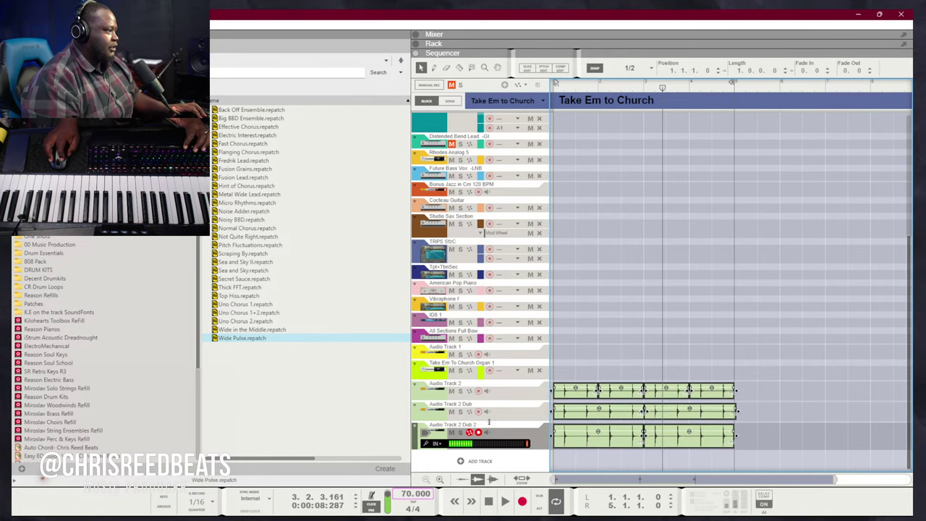
left_click(509, 418)
left_click(512, 438)
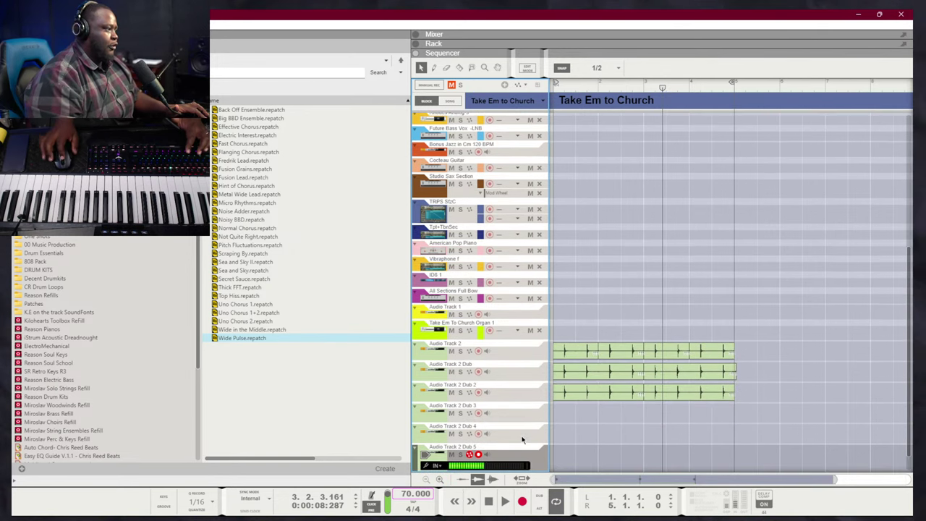
left_click_drag(782, 401, 538, 281)
left_click_drag(570, 368, 554, 466)
Transpose the clips on Audio Track 2 Dub 3, Dub 4 and Dub 5 by -8 semitones and play the block from the start
key("space")
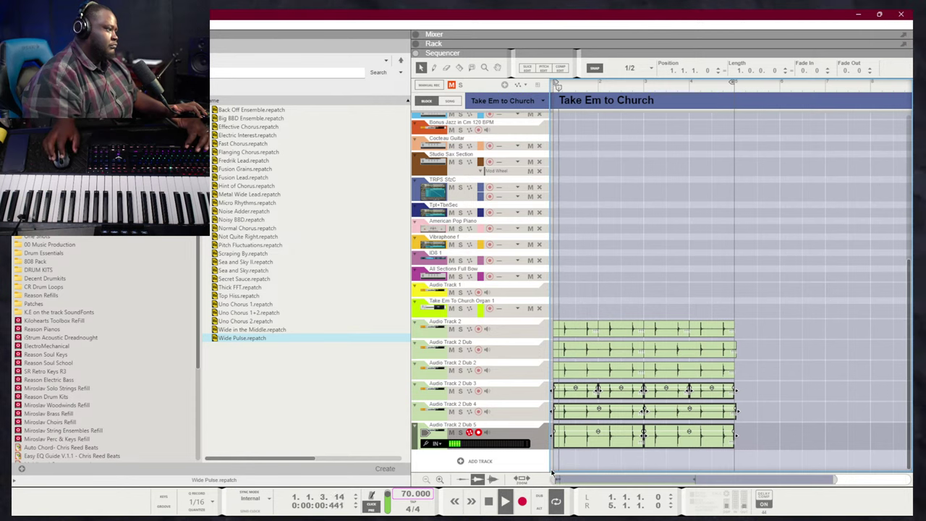
left_click(798, 332)
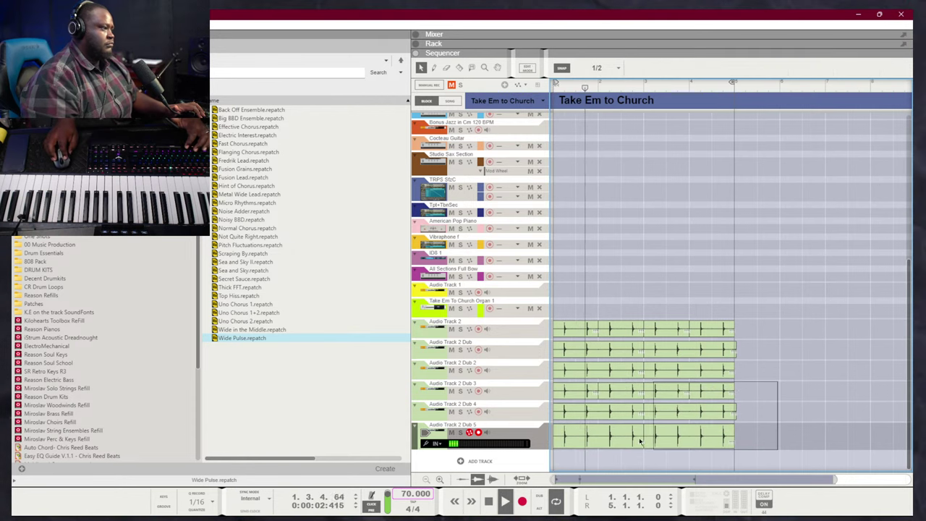
left_click_drag(640, 441, 641, 443)
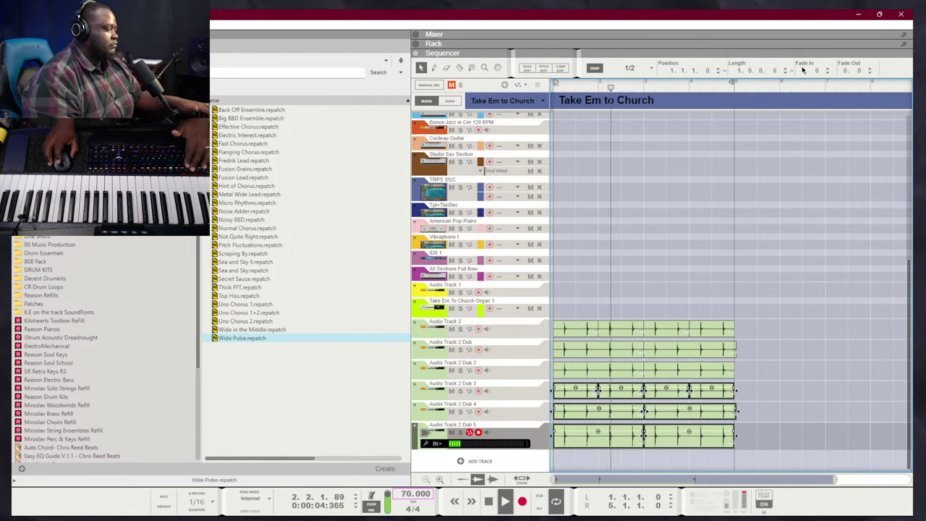
key("F3")
left_click_drag(530, 70, 530, 83)
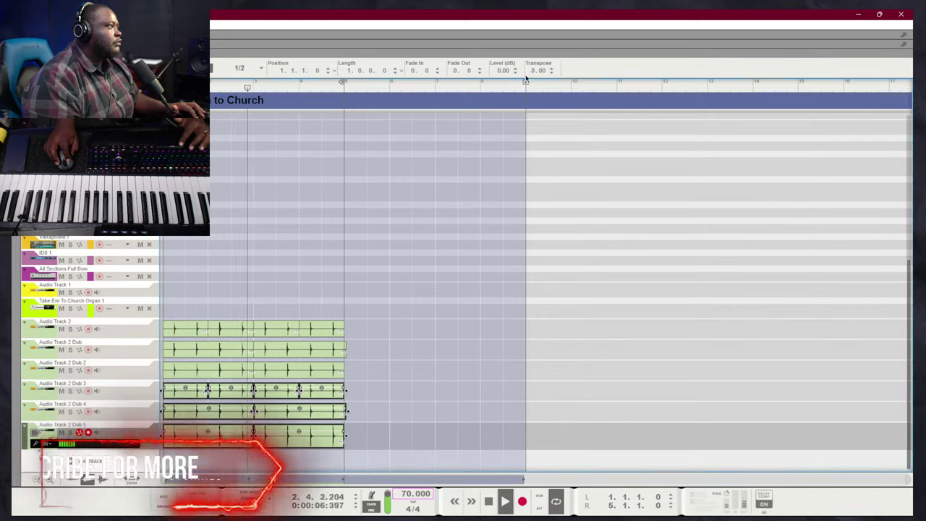
key("KP_0")
key("KP_0")
key("space")
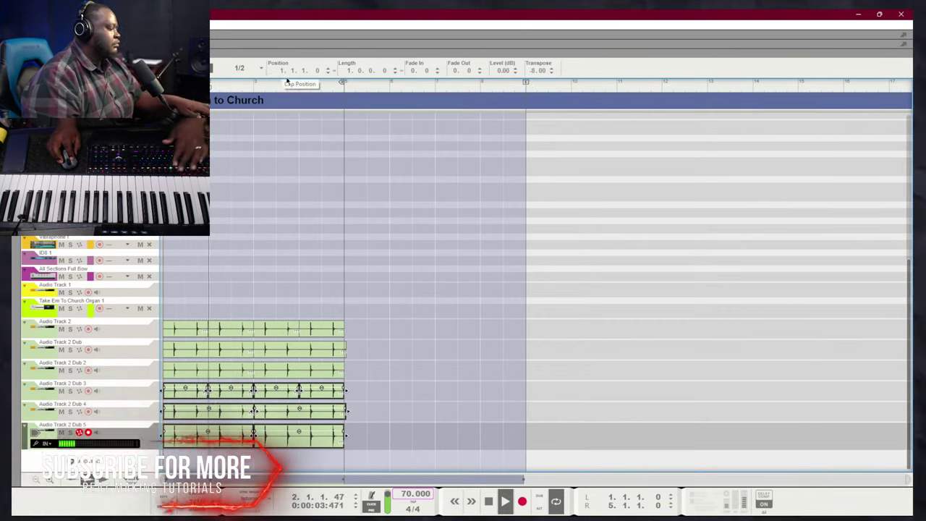
Listen to Audio Track 2 Dub 5 soloed in the mixer, and select the clap clips on all six Audio Track 2 tracks
key("F5")
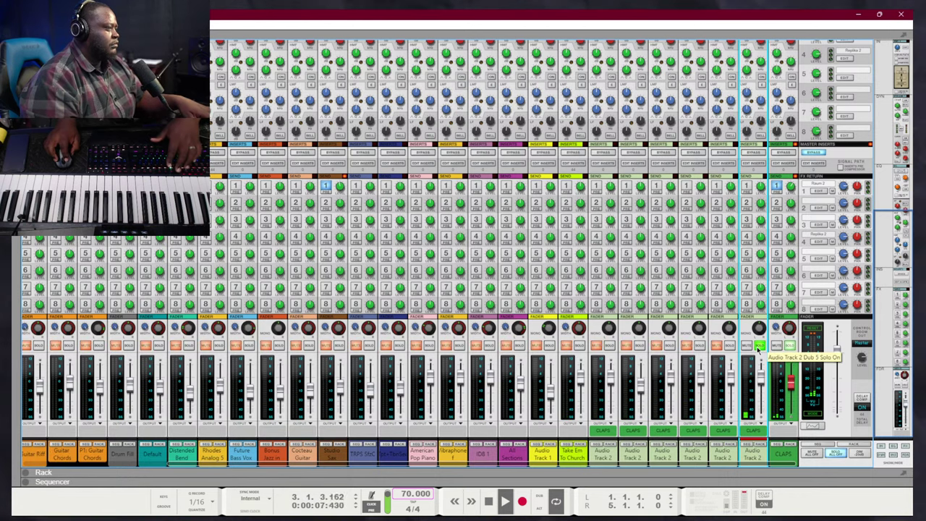
key("F6")
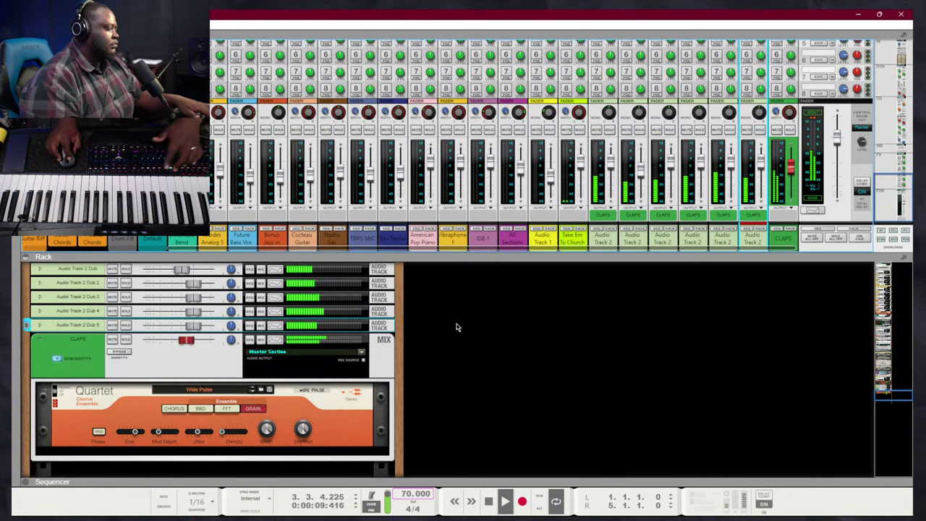
key("F7")
left_click_drag(415, 283, 160, 443)
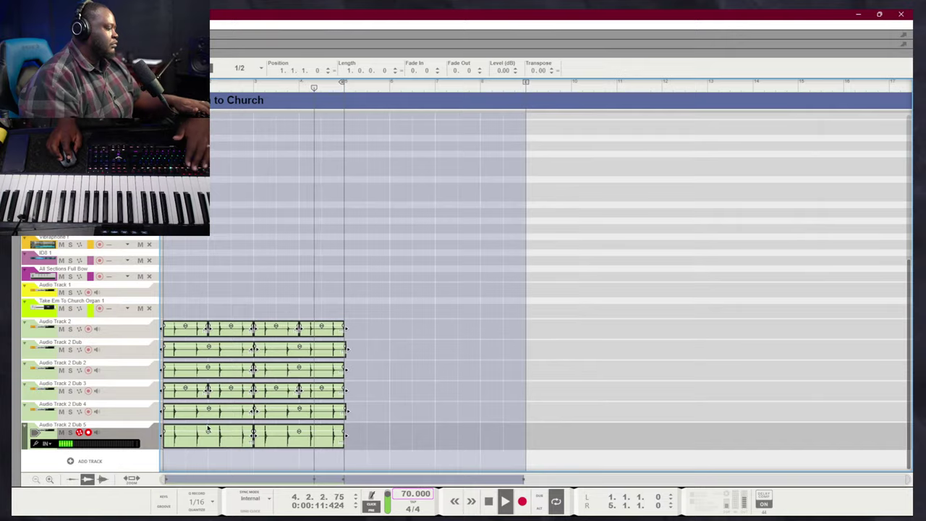
key("F3")
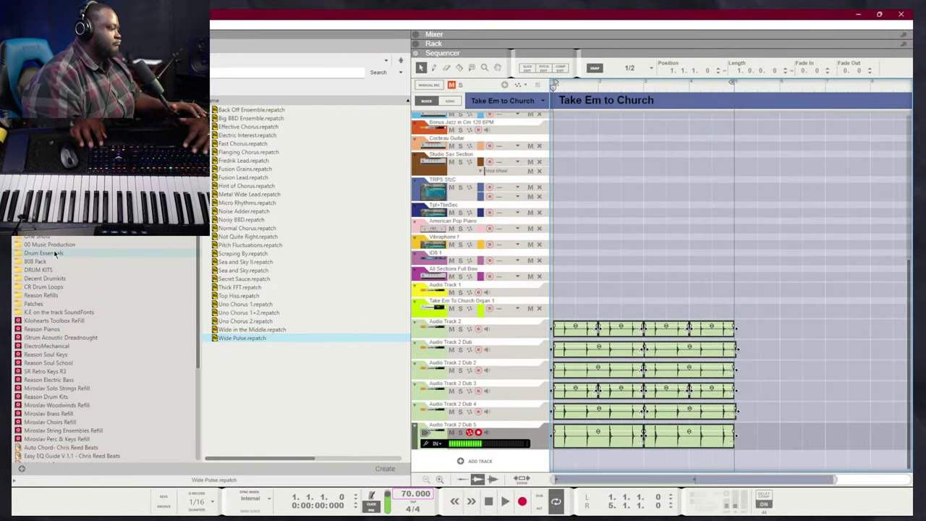
Lower the level of the CLAPS bus in the mixer while the block plays, and return to the start of the sequence
key("F5")
key("space")
left_click(792, 388)
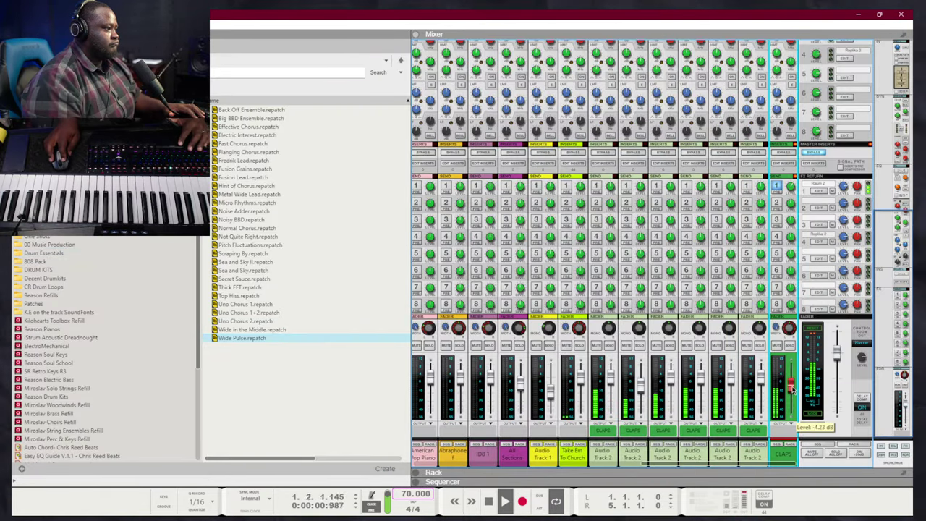
key("F7")
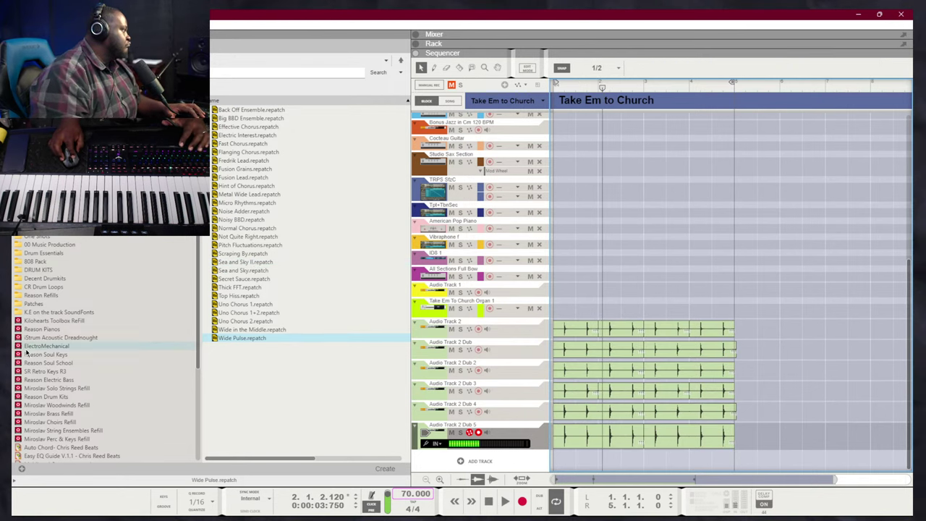
key("shift+Return")
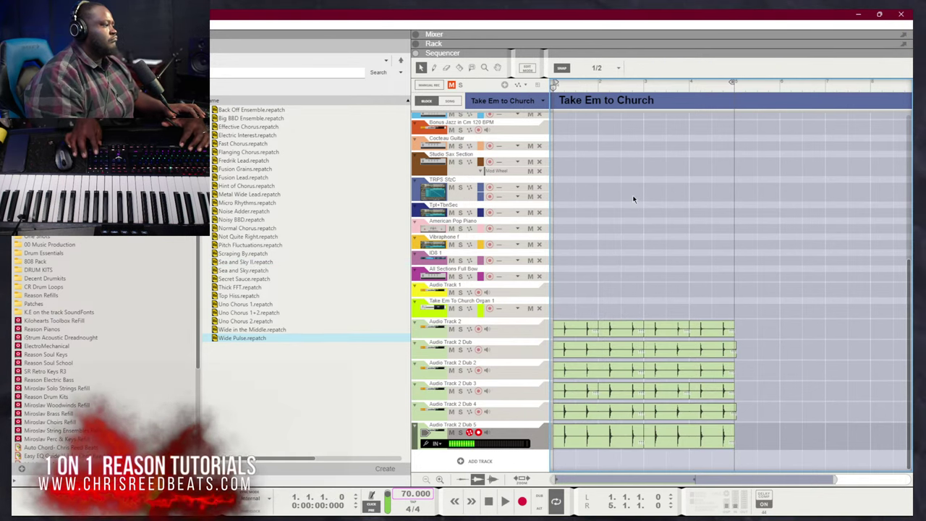
Create a new audio track below Audio Track 2 Dub 5 and record a four-bar live take on it from bar 1
left_click(522, 479)
left_click(513, 467)
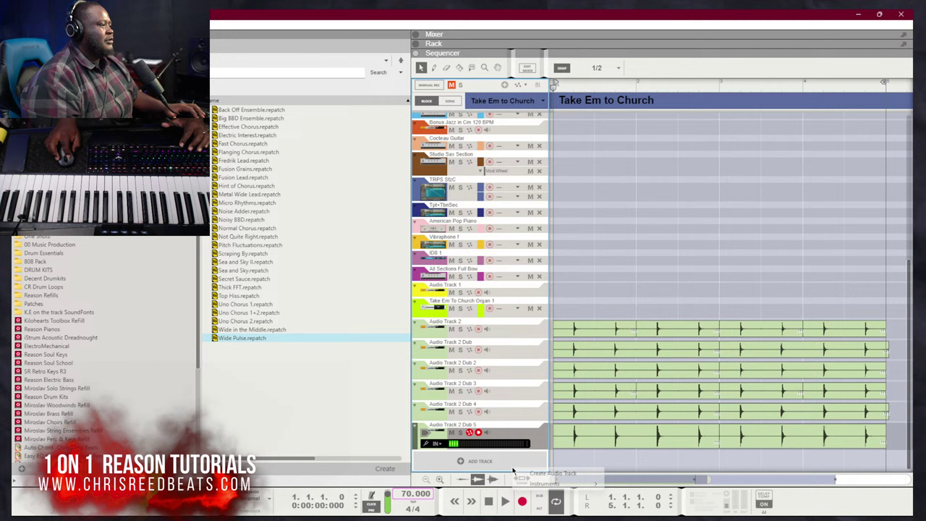
left_click(569, 473)
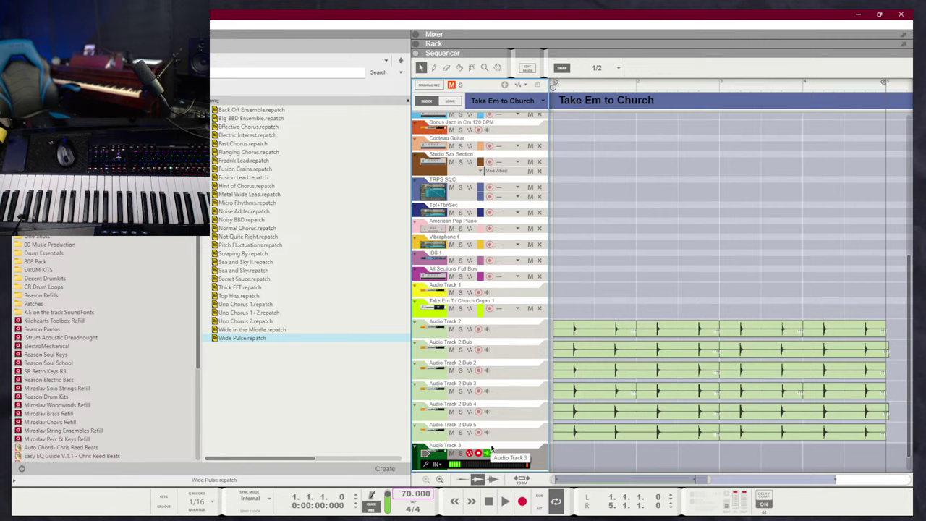
key("ctrl+Return")
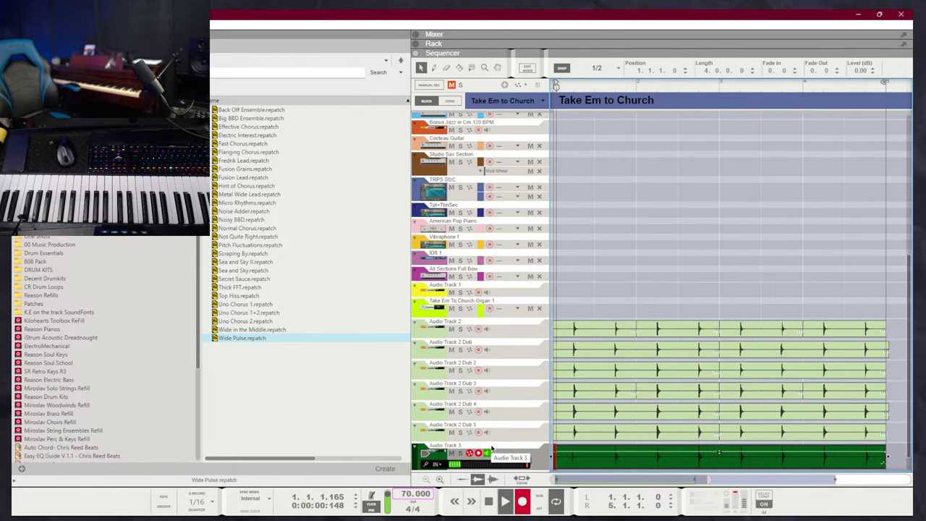
Play the new Audio Track 3 recording from the start and turn off monitoring for that track
key("KP_0")
key("KP_0")
key("KP_Enter")
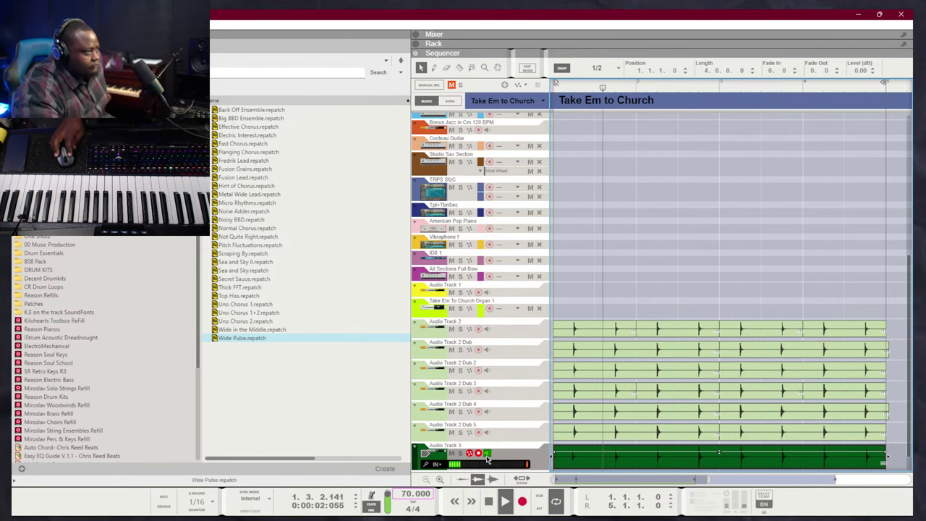
key("KP_0")
key("KP_0")
key("KP_Enter")
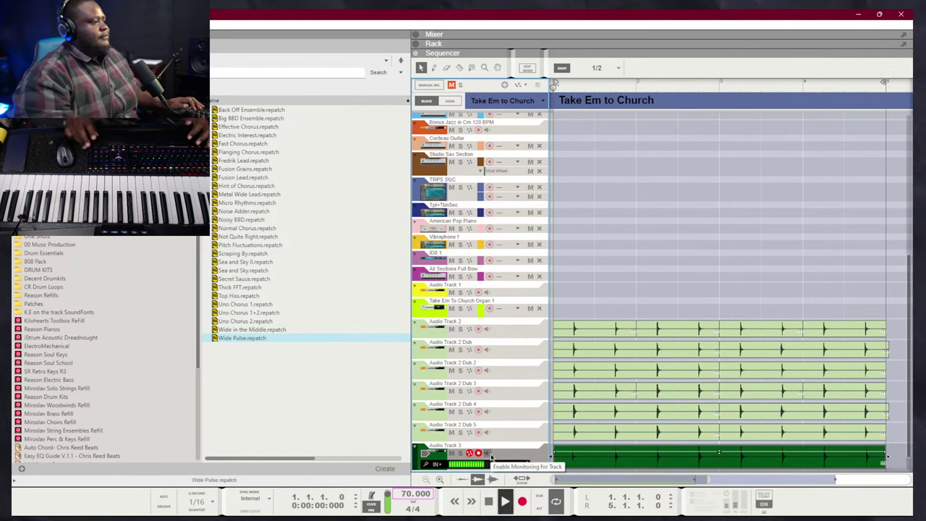
Offset the clap timing by moving the clips on Audio Track 2 to start at 1.1.1.37 and on Dub 4 at 1.1.1.38
scroll(602, 286, "down", 1)
left_click(623, 255)
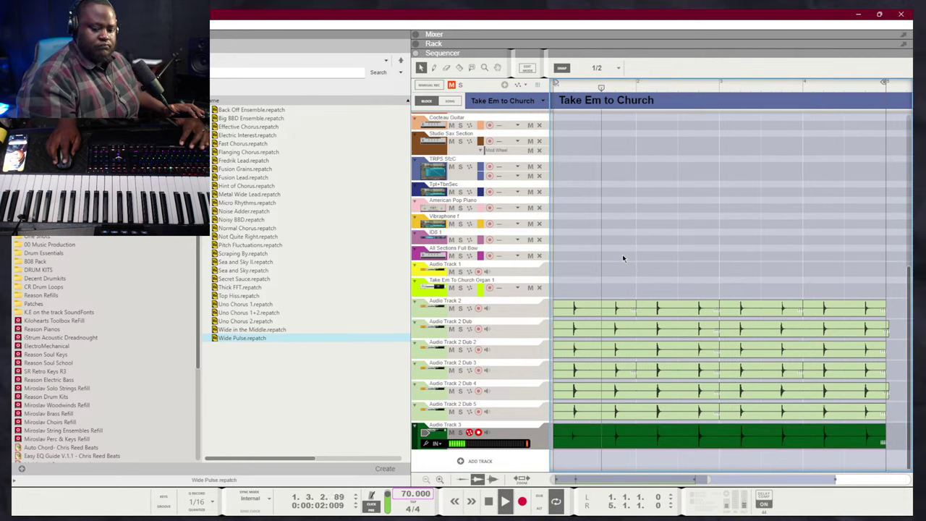
left_click_drag(839, 277, 765, 302)
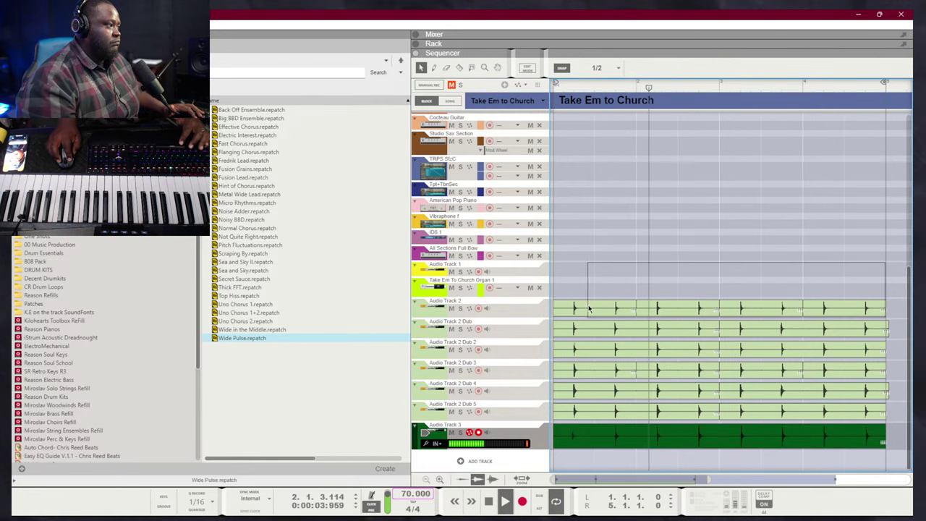
left_click_drag(589, 309, 590, 310)
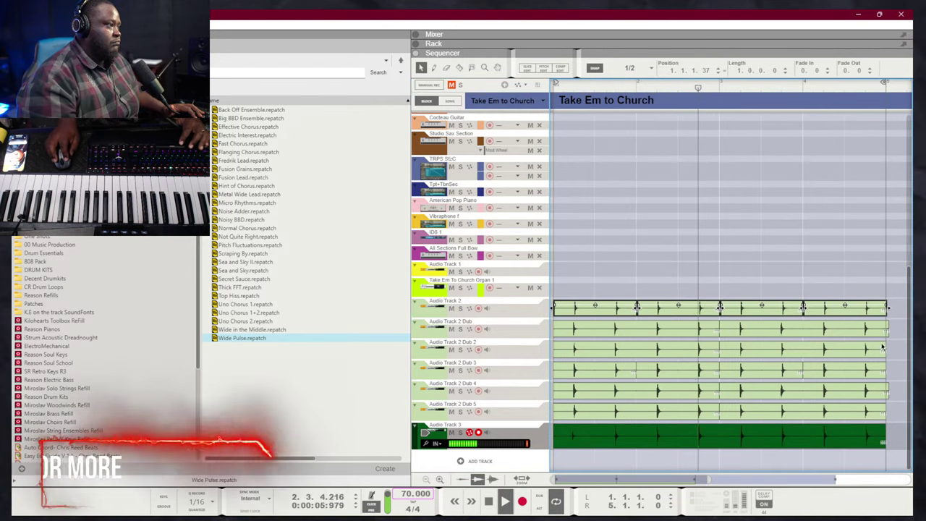
left_click_drag(895, 319, 637, 349)
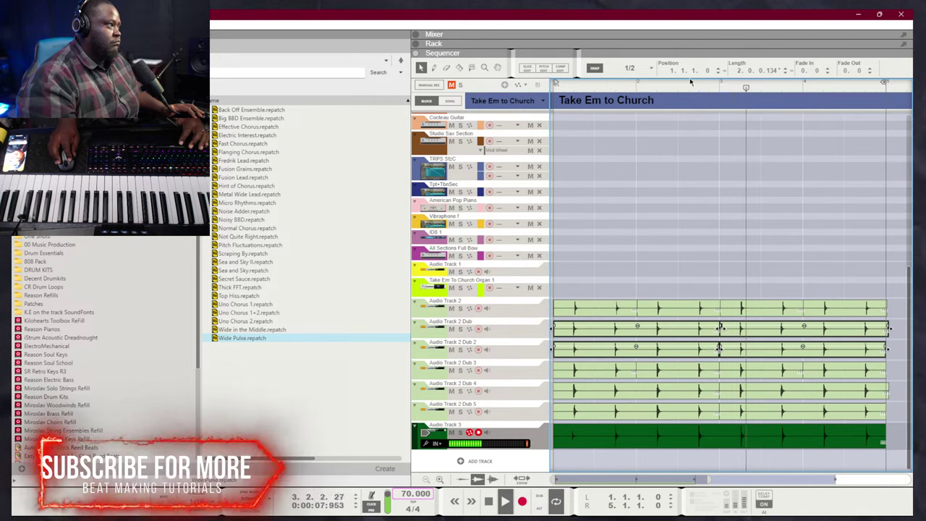
left_click(726, 169)
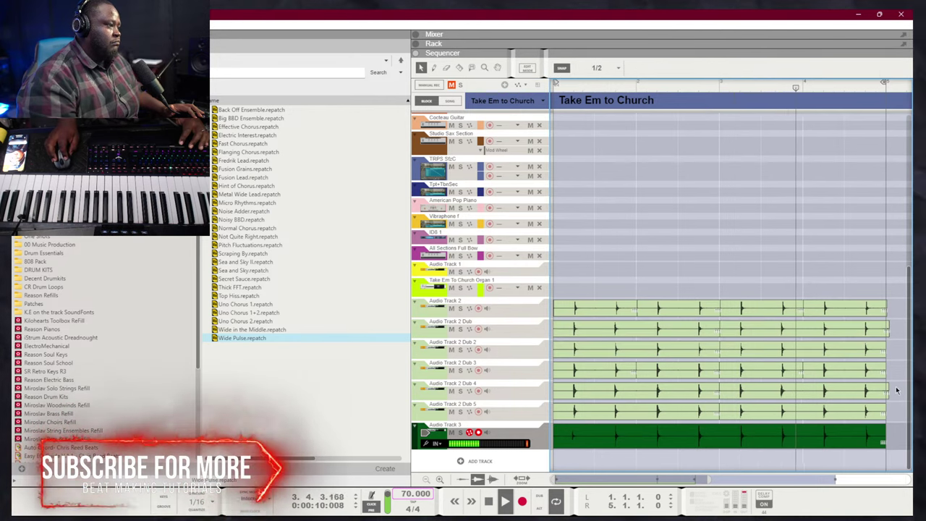
left_click_drag(896, 390, 594, 388)
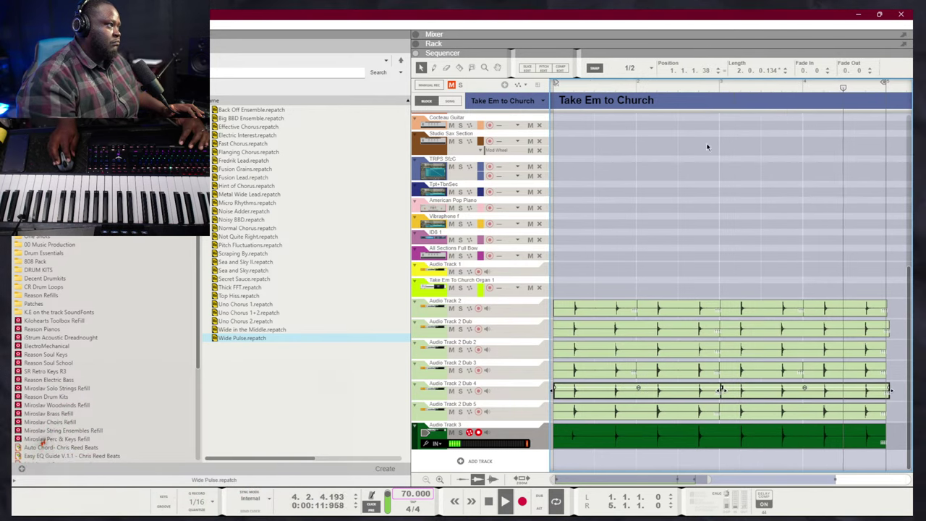
Lower the CLAPS bus level in the mixer to about -16 dB and return to the sequencer
key("F5")
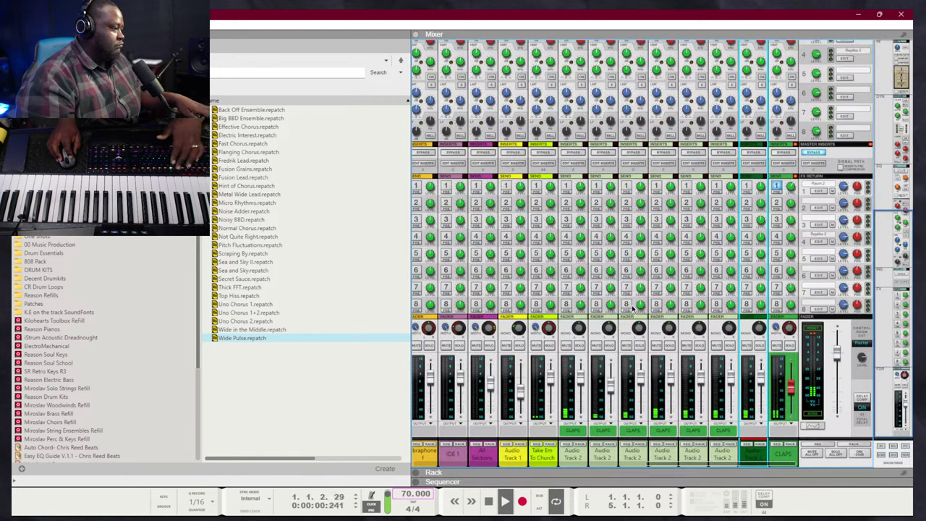
left_click_drag(791, 387, 790, 391)
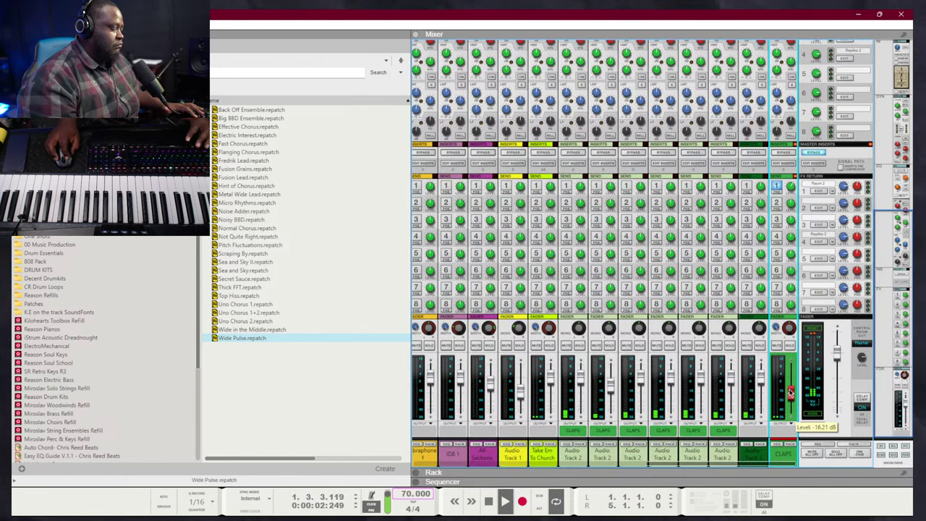
key("F7")
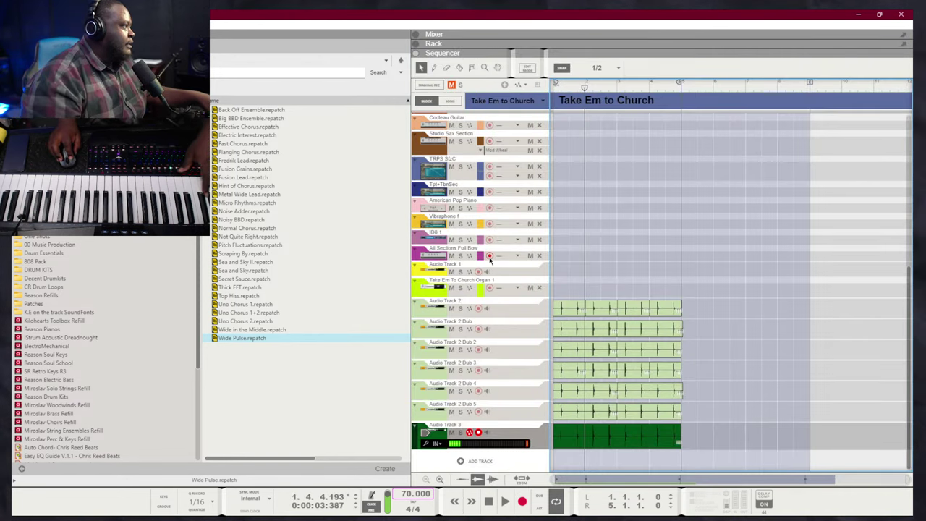
Arm the Take Em To Church Organ 1 track and record an organ part from the start of the block
left_click(489, 287)
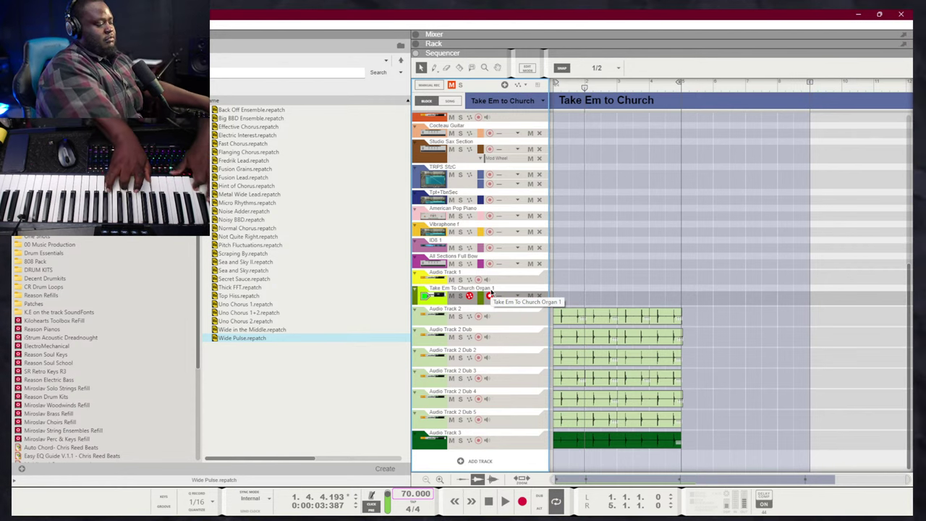
key("shift+Return")
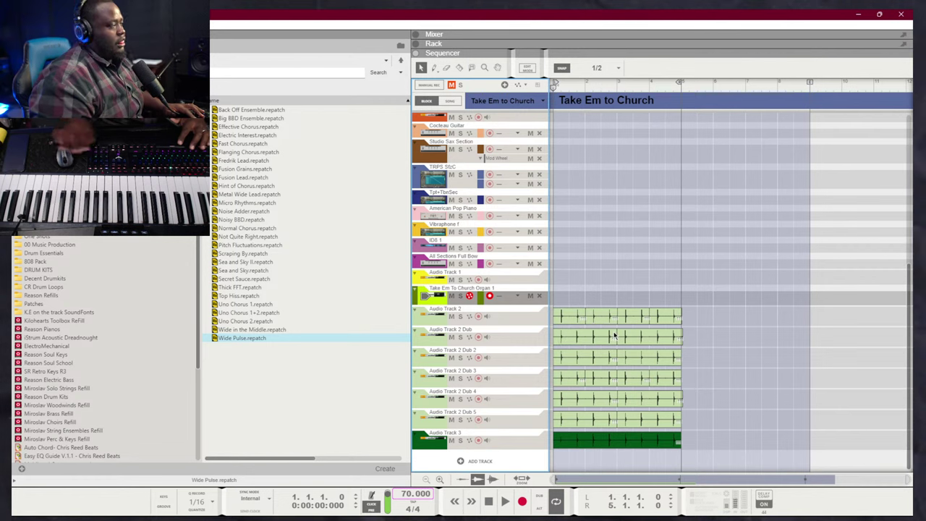
key("ctrl+Return")
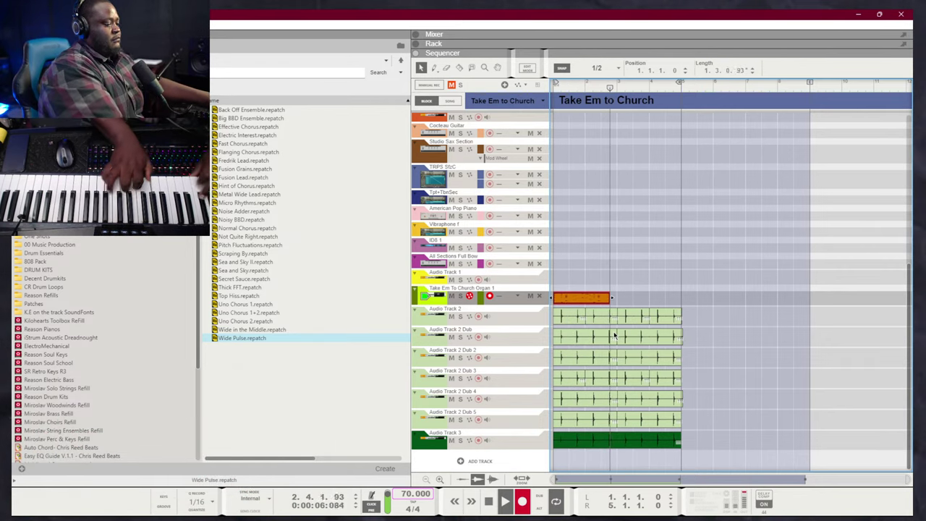
key("ctrl+Return")
key("space")
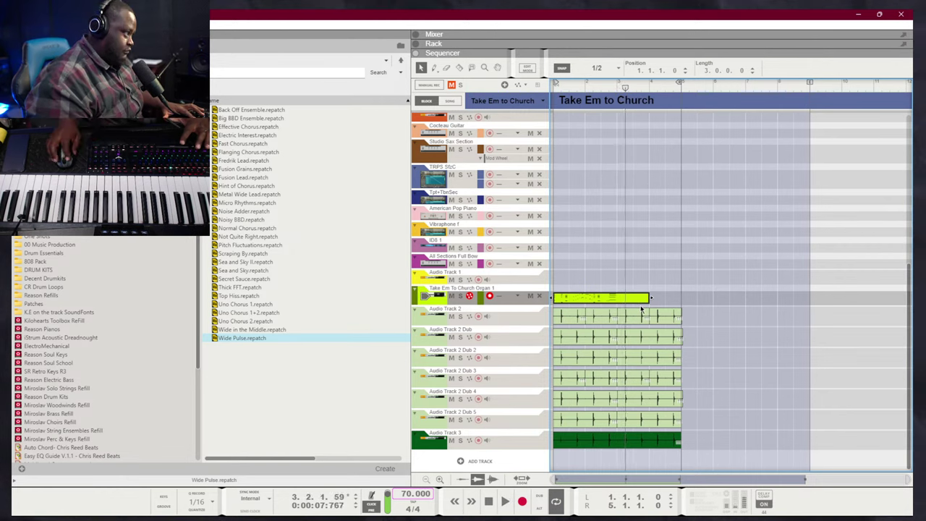
Play the block from the start and extend the organ clip to end at bar 5
key("shift+Return")
key("space")
left_click_drag(655, 293, 681, 297)
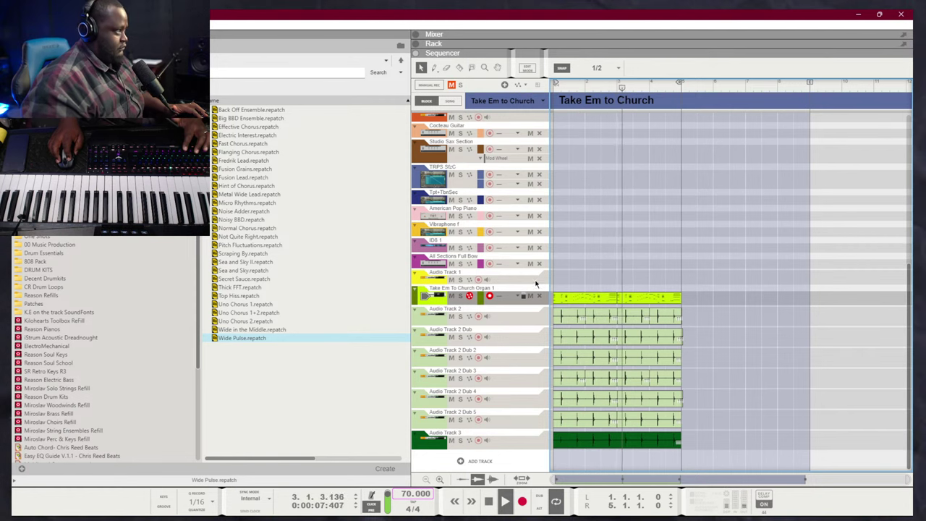
Add an NN-XT Advanced Sampler track with the B GrandPiano 1.0 patch below Audio Track 3 and show it in the rack
scroll(489, 251, "up", 5)
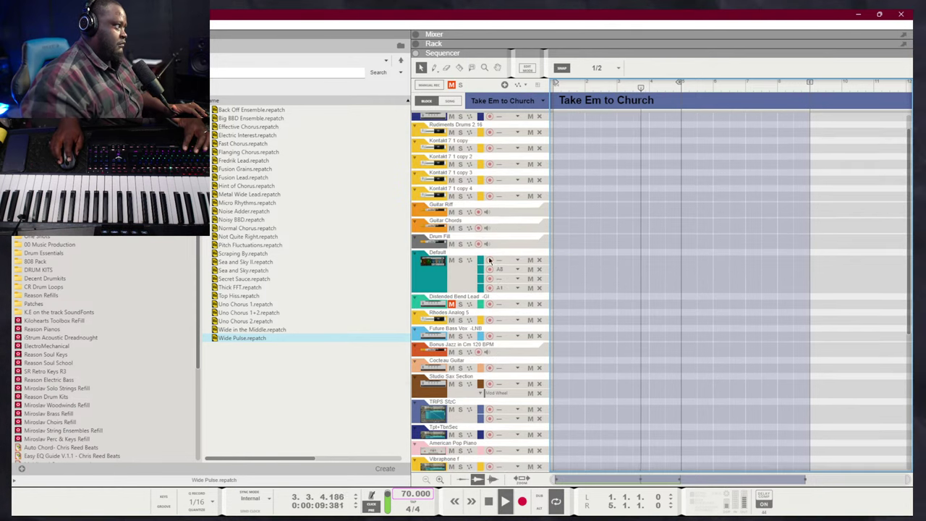
scroll(489, 290, "down", 3)
scroll(489, 296, "down", 3)
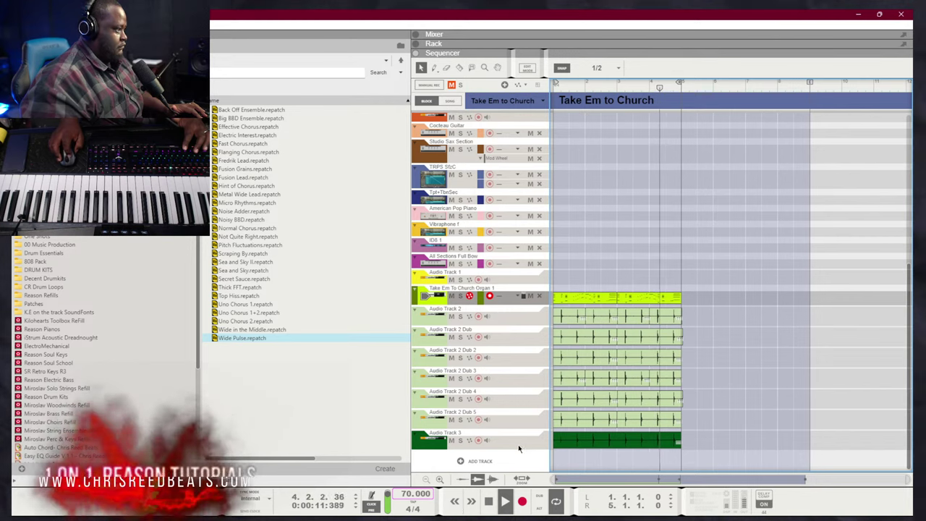
left_click(516, 461)
mouse_move(550, 481)
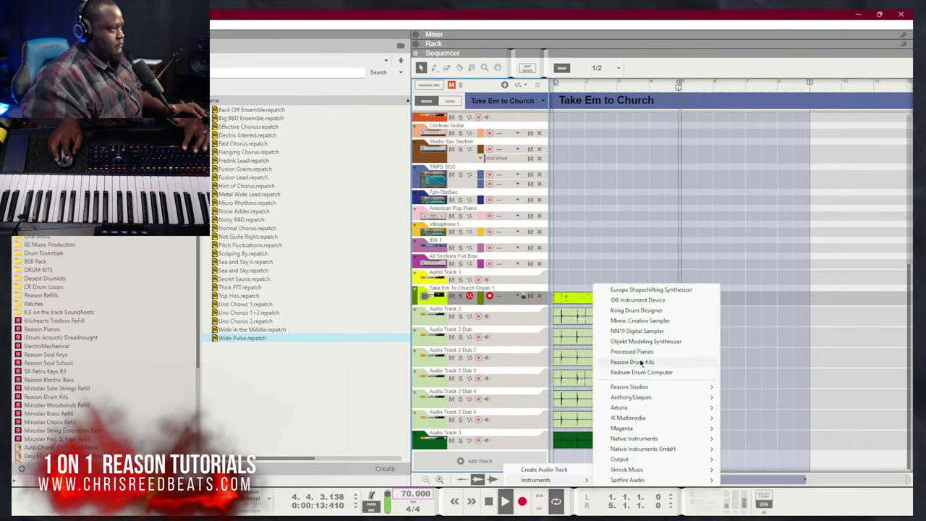
mouse_move(629, 386)
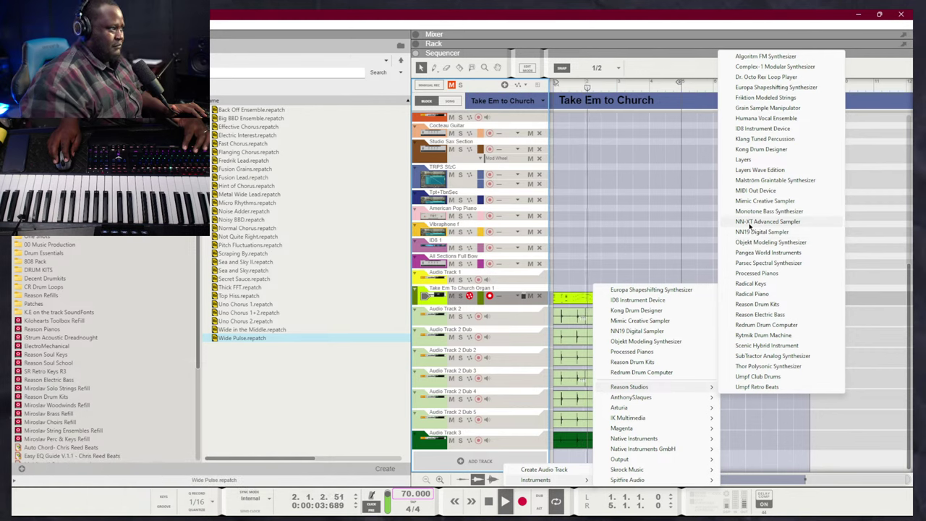
left_click(753, 221)
key("F6")
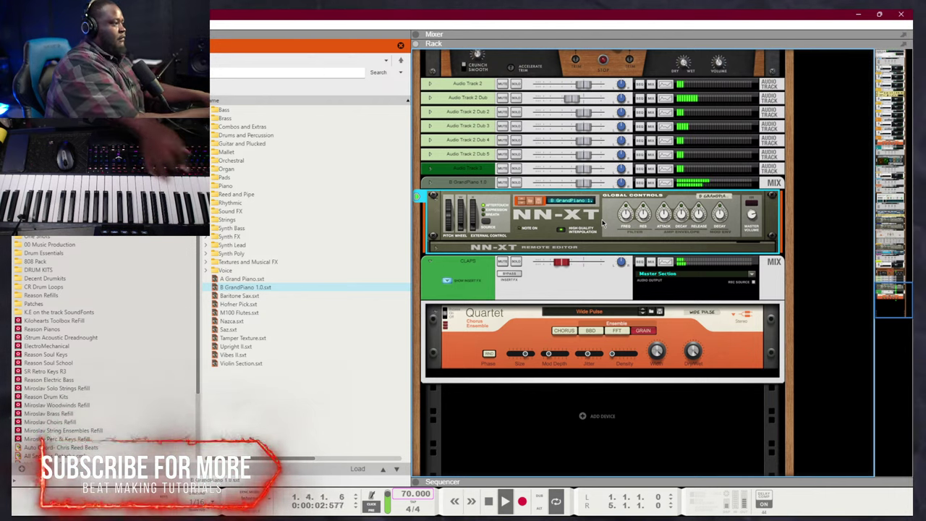
Record a three-bar piano part on the B GrandPiano 1.0 track from the start of the block
key("space")
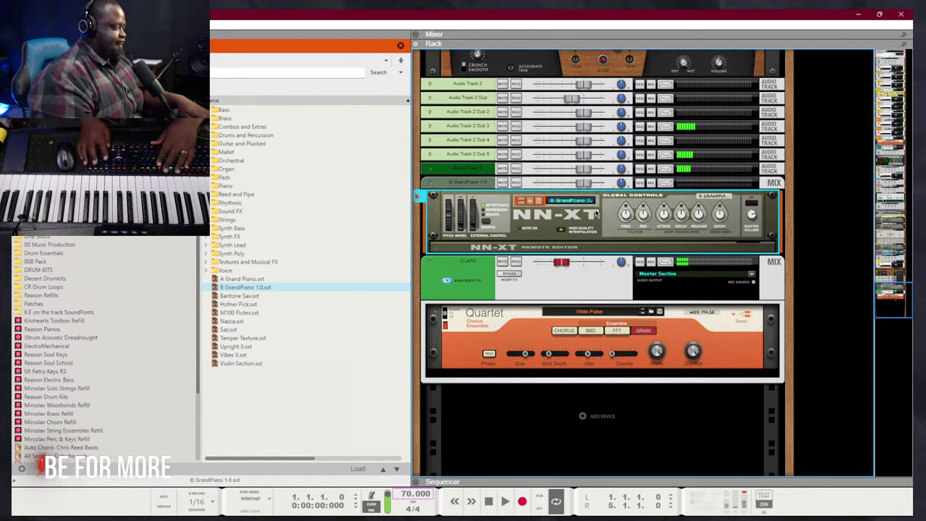
key("F7")
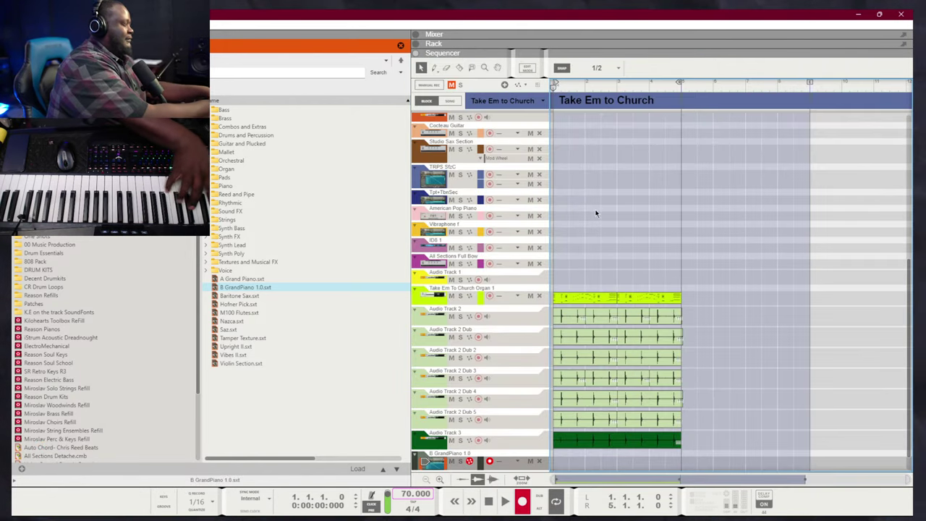
key("ctrl+Return")
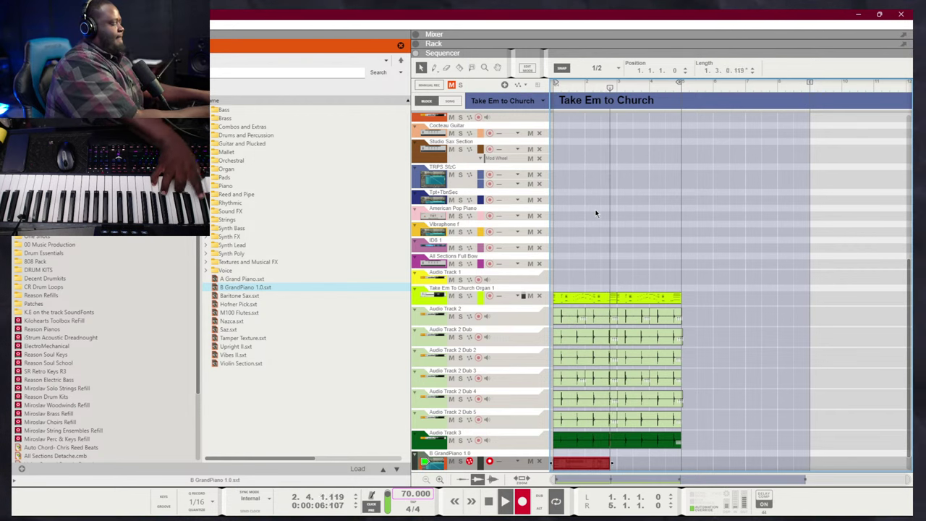
key("space")
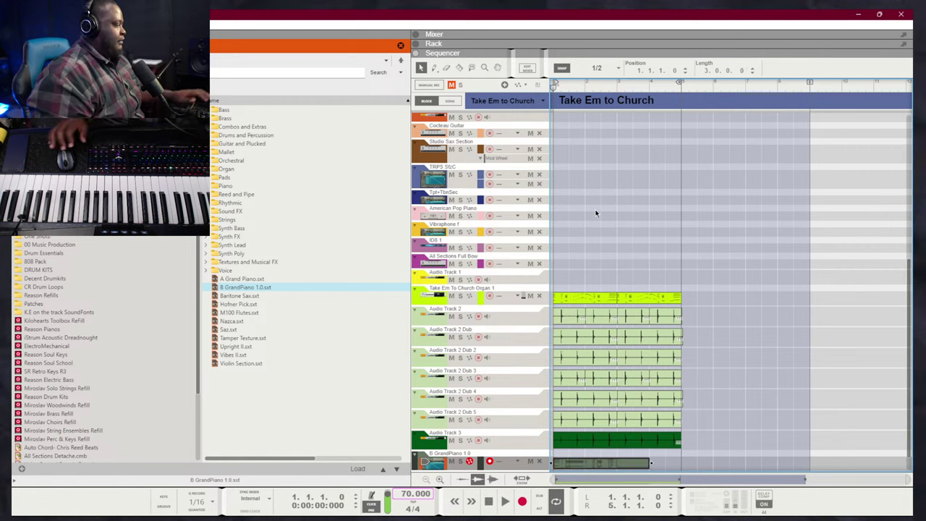
Record a second piano part from bar 2 on a new note lane of B GrandPiano 1.0 and play the block from the start
key("space")
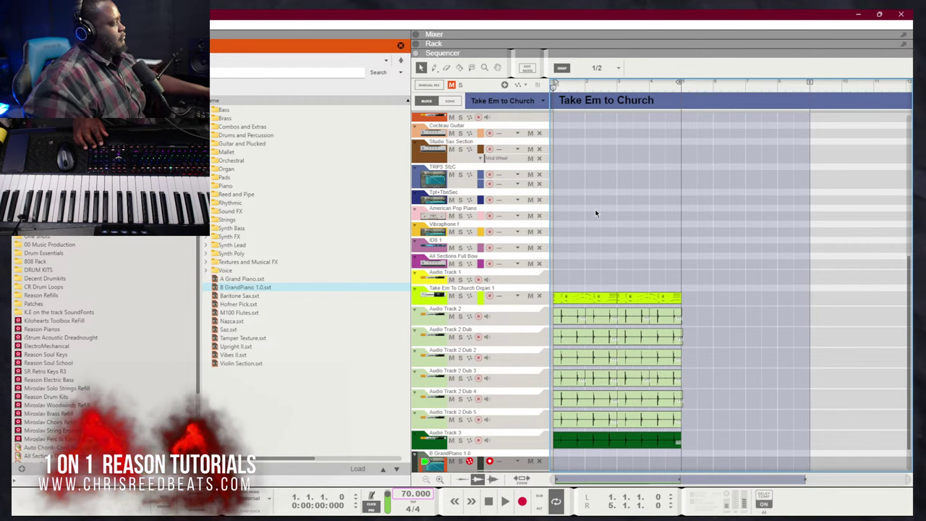
key("space")
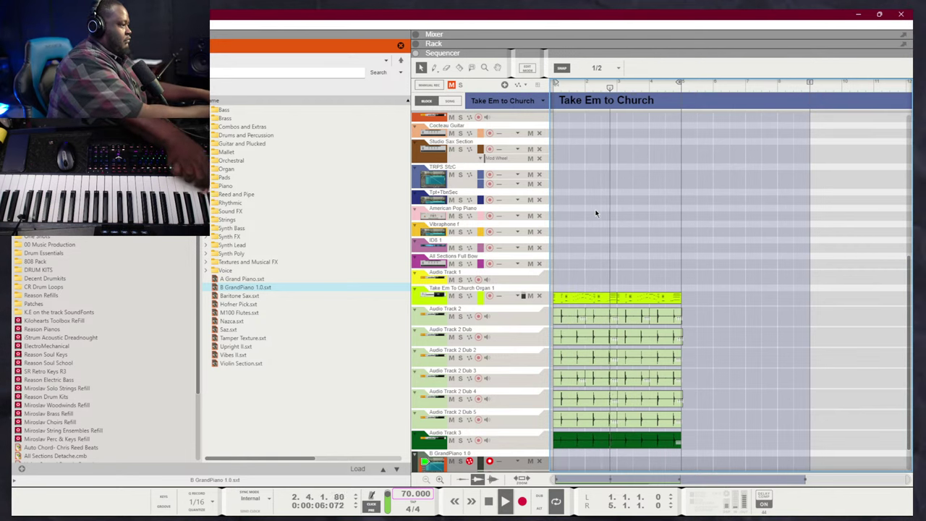
key("shift+Return")
key("space")
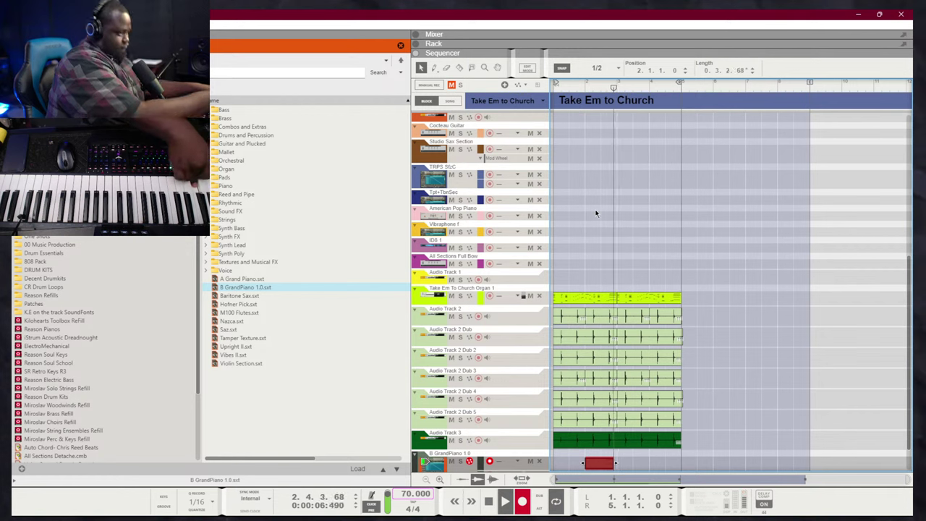
key("space")
key("shift+Return")
key("space")
scroll(668, 385, "down", 1)
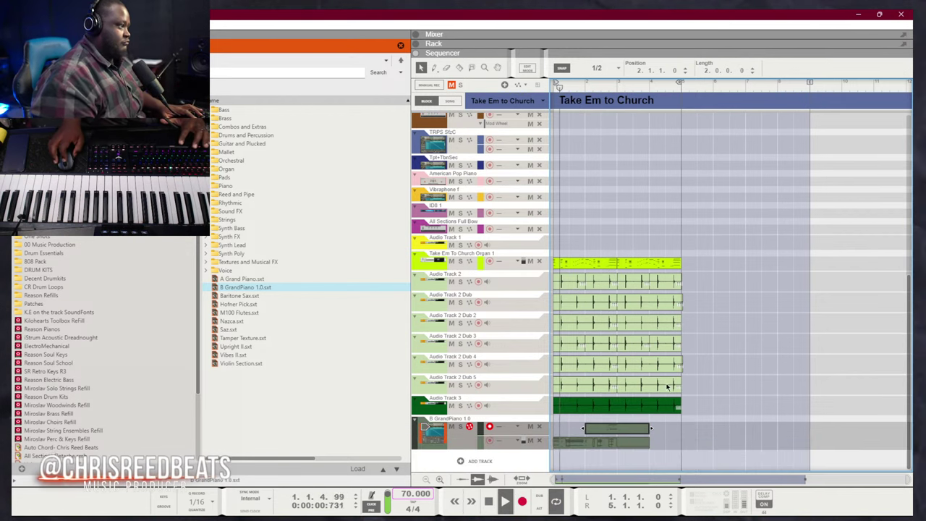
Trim both B GrandPiano 1.0 clips to end at bar 3 and repeat them to fill the block up to bar 5
left_click_drag(659, 457, 669, 439)
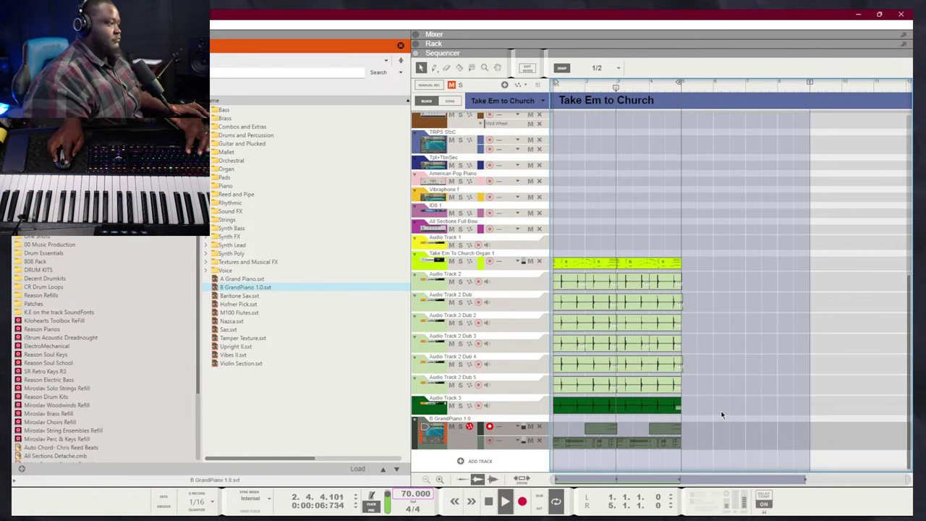
left_click(721, 410)
Record-enable the Rhodes Analog 5 track and record a three-bar part from the start of the block, discarding the first take
scroll(590, 346, "up", 10)
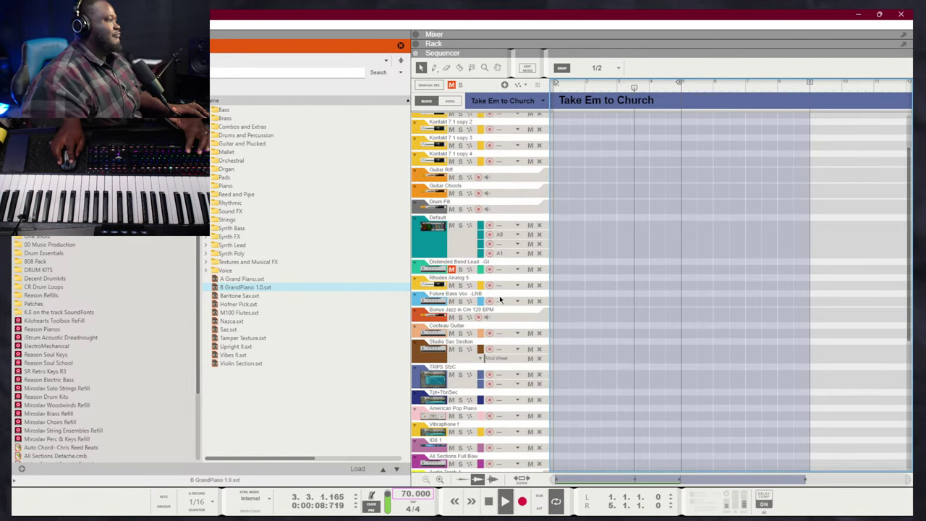
left_click(489, 286)
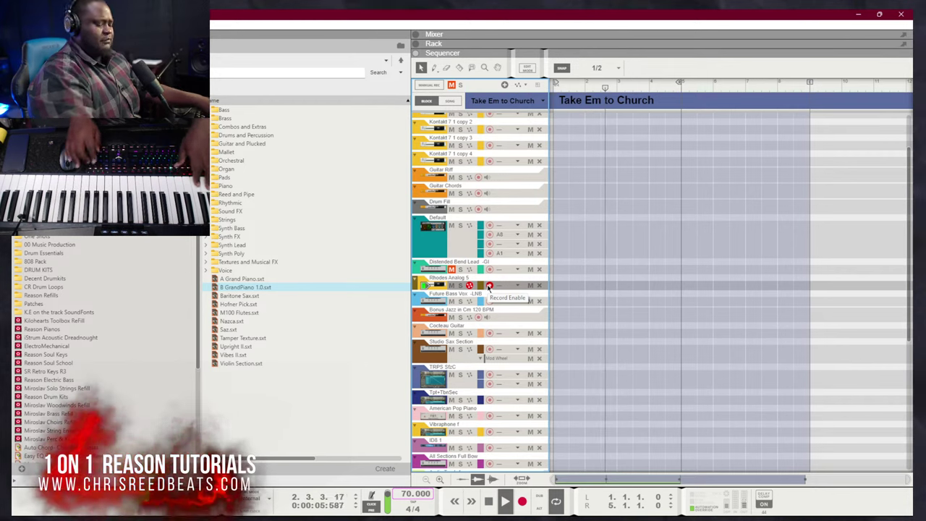
key("space")
key("ctrl+Return")
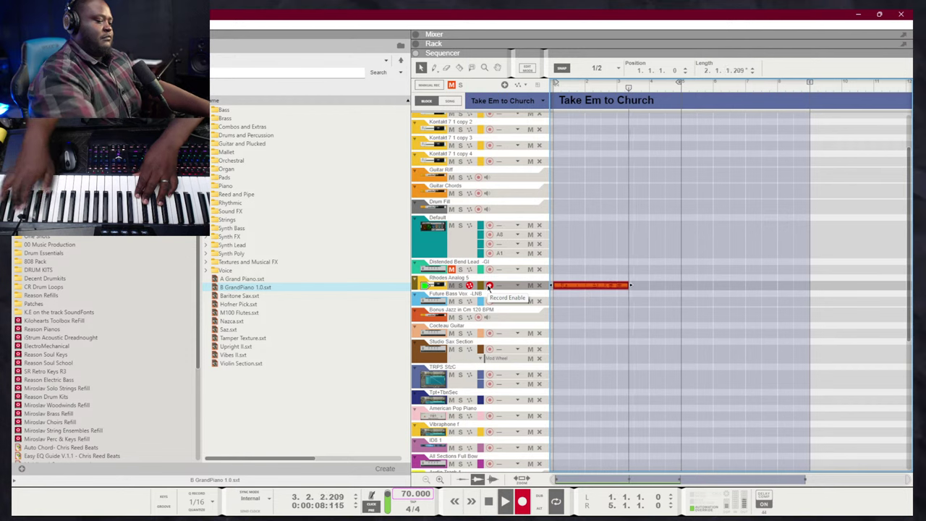
key("space")
key("ctrl+z")
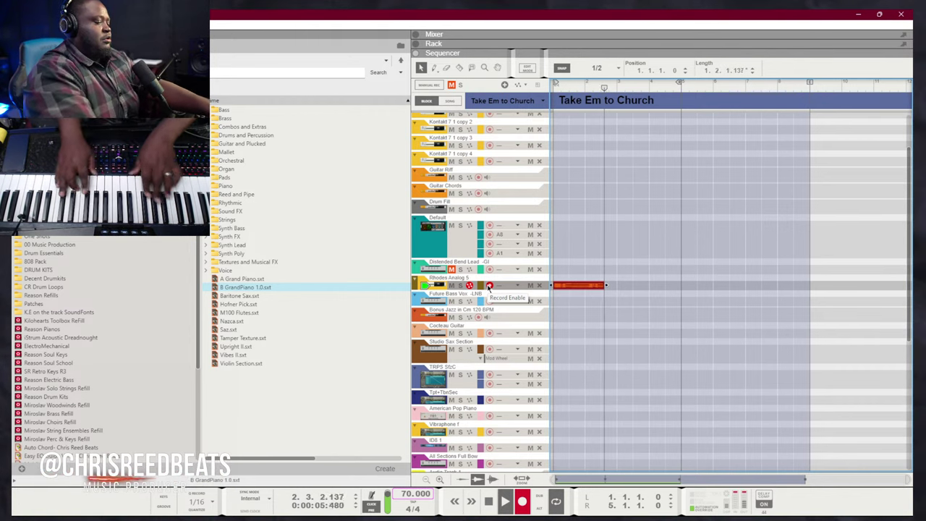
key("space")
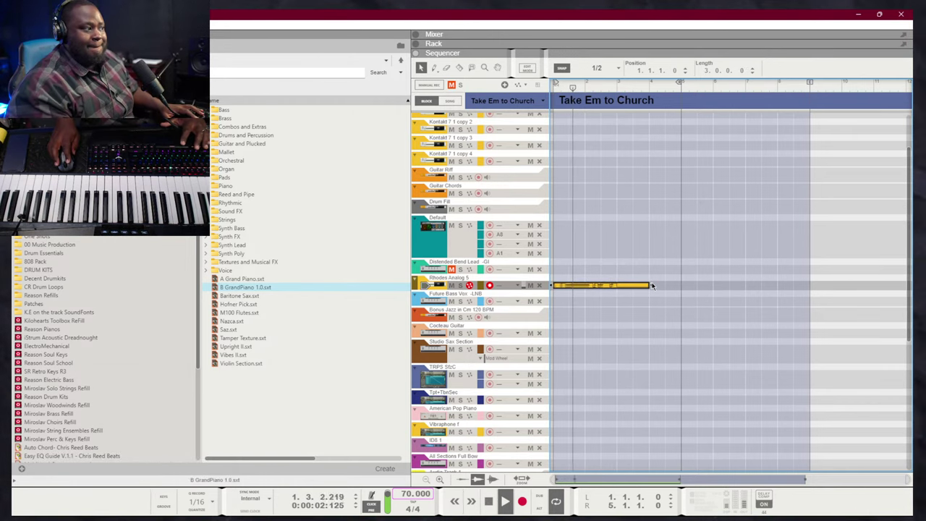
Shorten the Rhodes Analog 5 clip to two bars and duplicate it at bar 3
left_click_drag(630, 286, 618, 286)
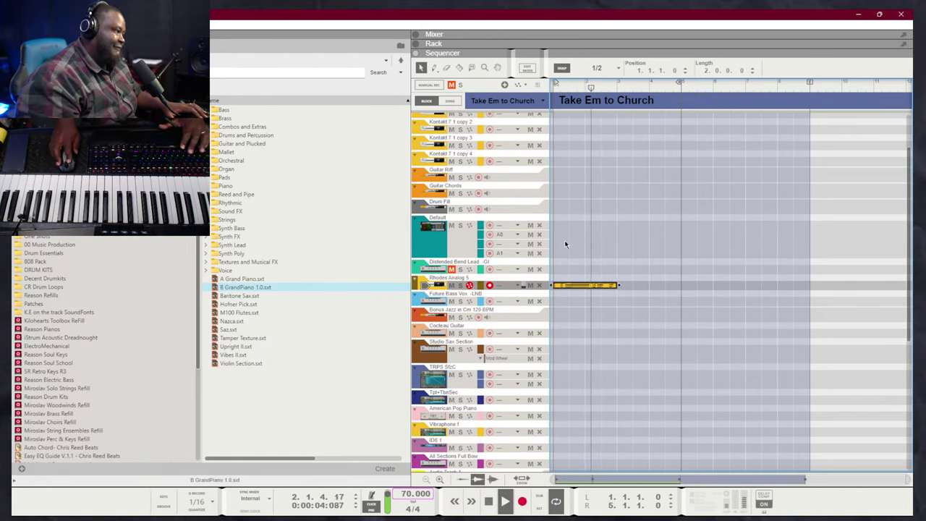
scroll(621, 389, "down", 5)
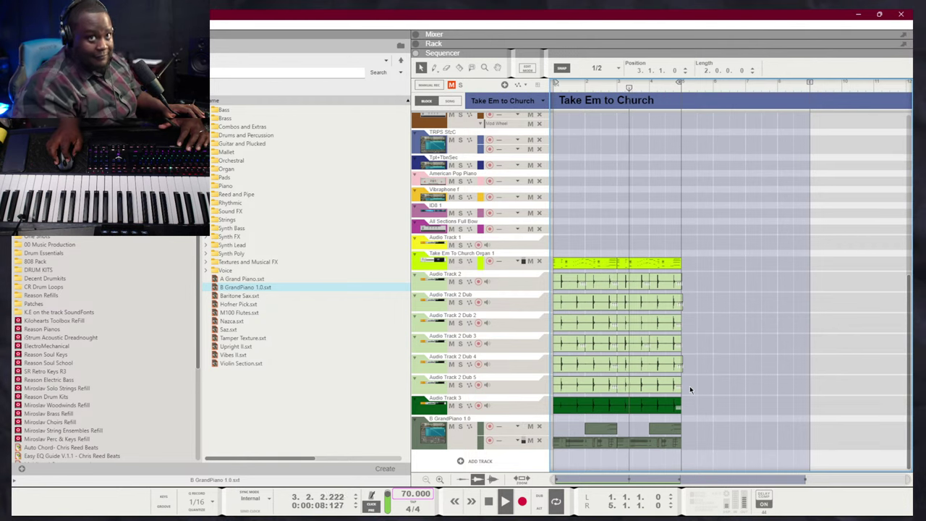
left_click_drag(690, 389, 559, 293)
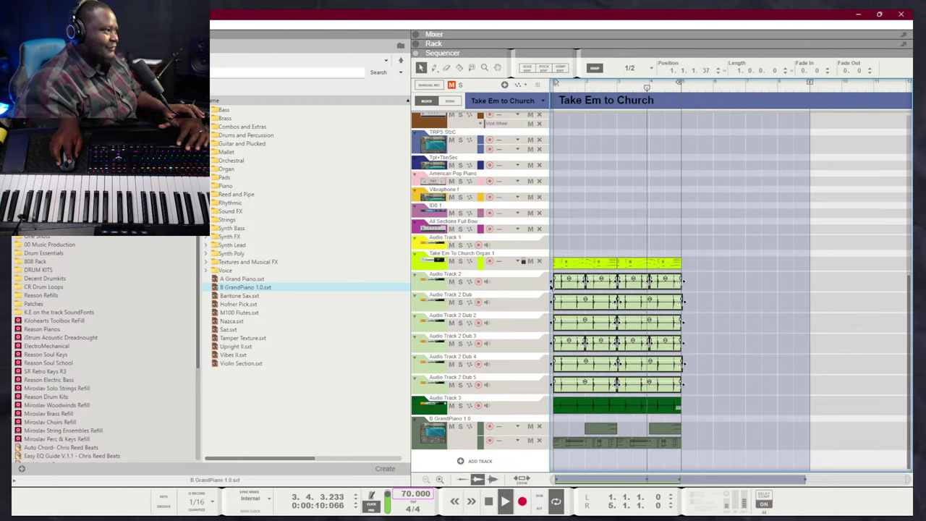
left_click(704, 318)
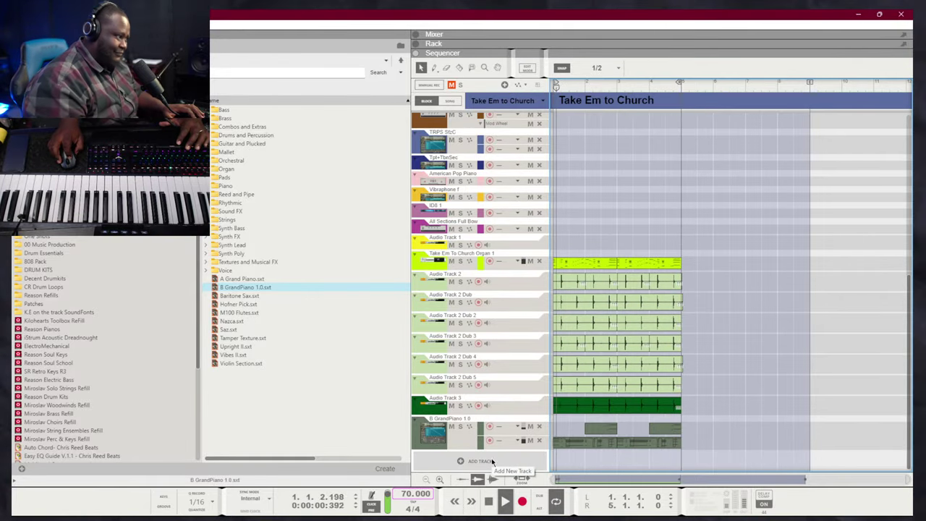
Record-enable the third note lane of the Default track and play the block from the start to rehearse a part
scroll(573, 285, "up", 8)
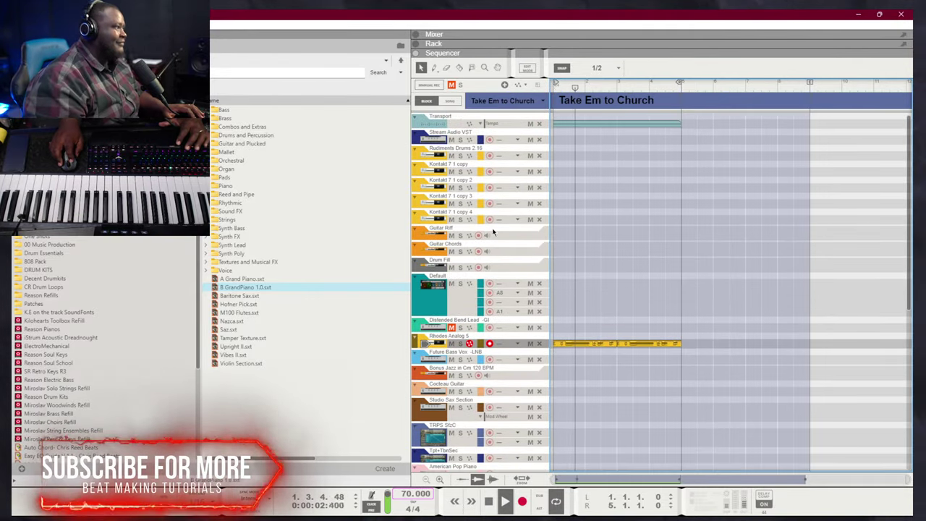
left_click(489, 304)
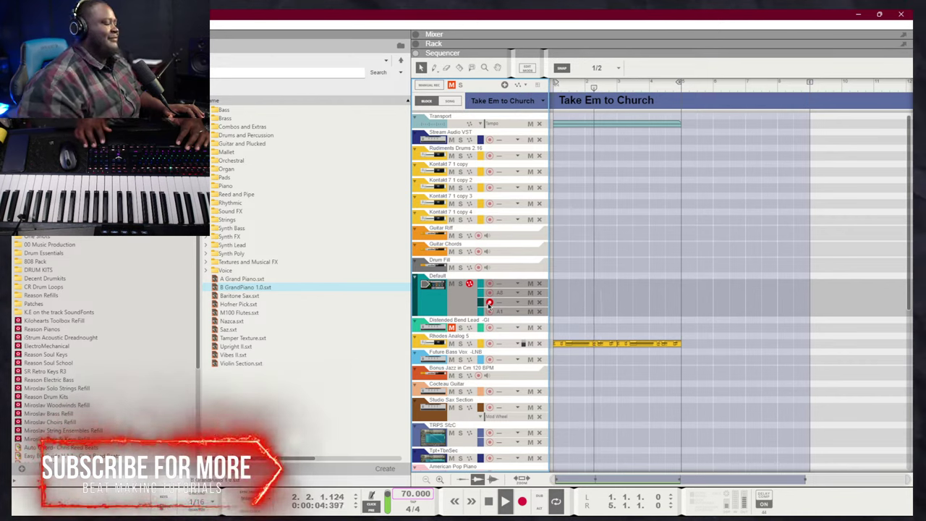
key("KP_0")
key("KP_0")
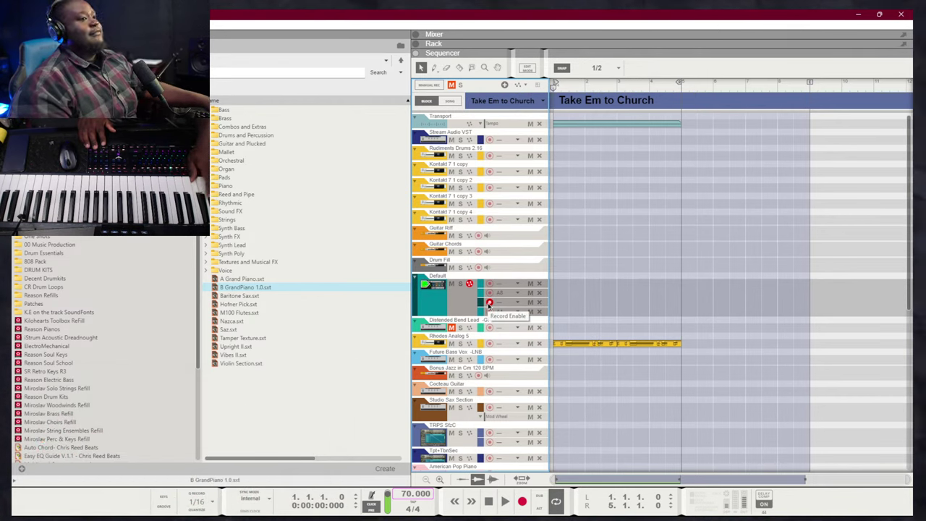
key("KP_0")
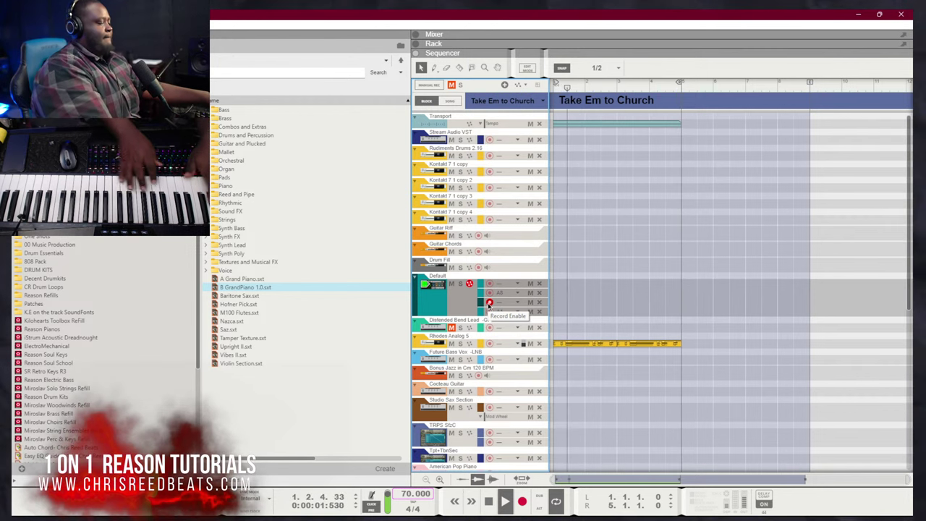
key("KP_1")
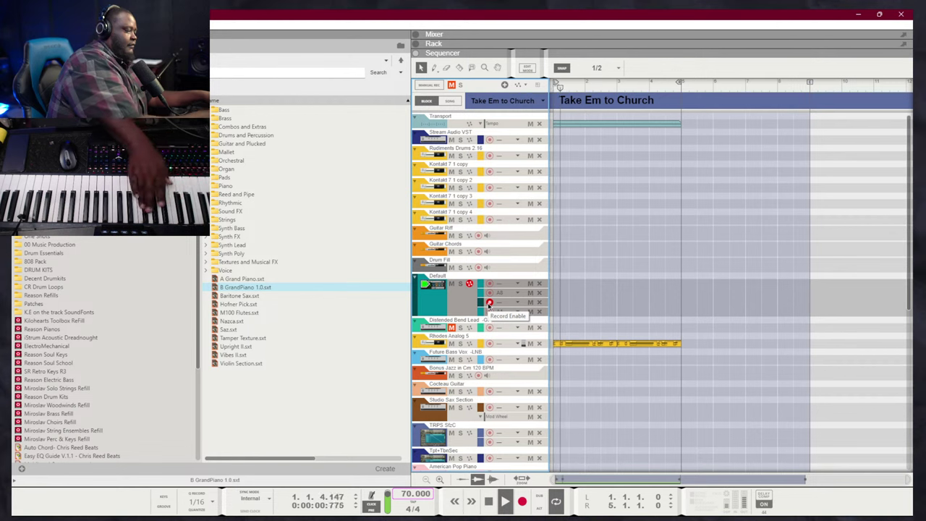
key("space")
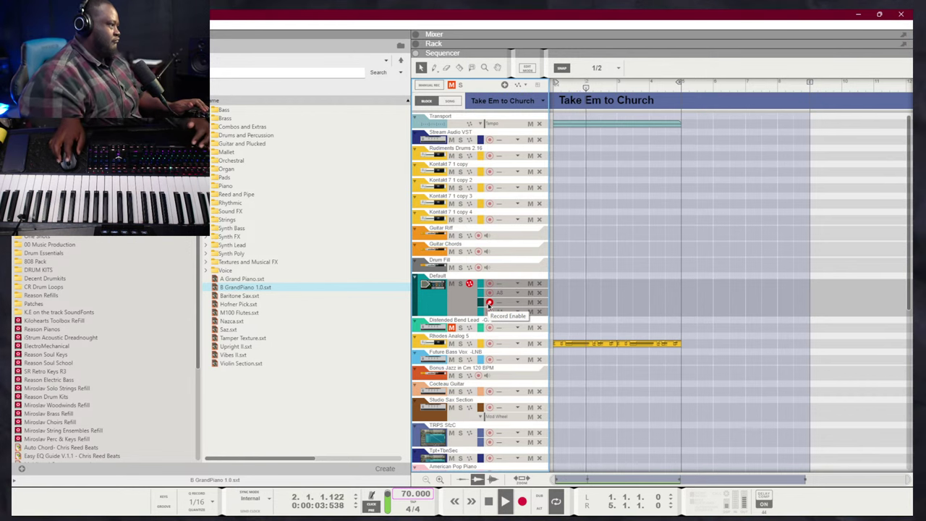
Record a four-bar part on the third note lane of the Default track from the start of the block
scroll(517, 290, "down", 3)
scroll(525, 286, "up", 3)
scroll(536, 276, "down", 6)
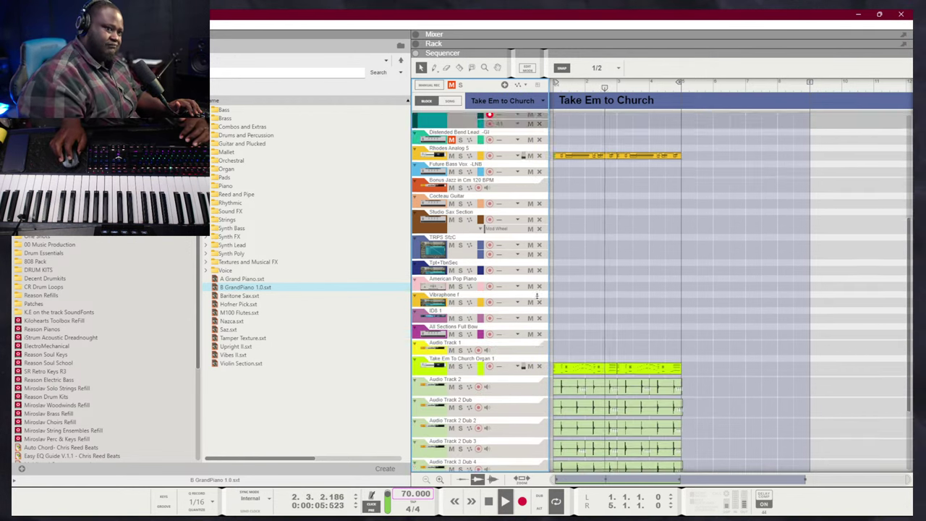
scroll(537, 289, "up", 5)
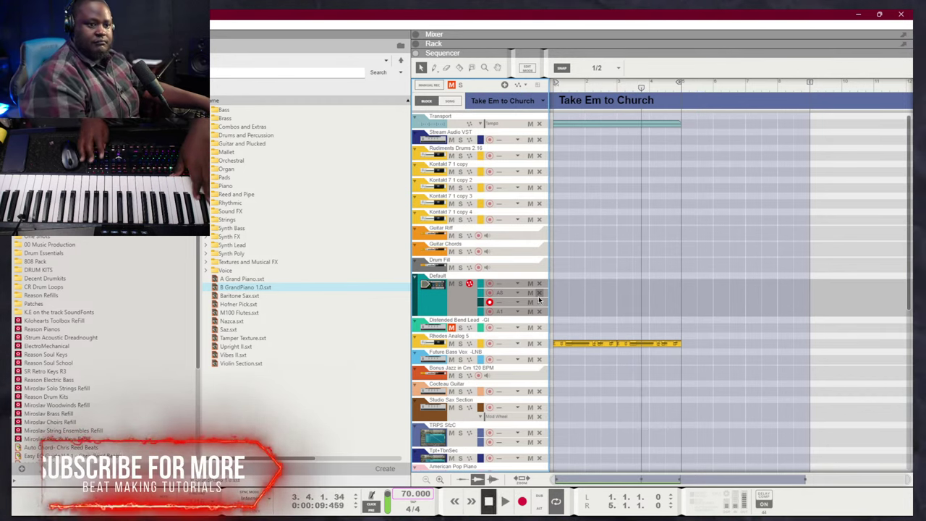
key("shift+Return")
key("ctrl+Return")
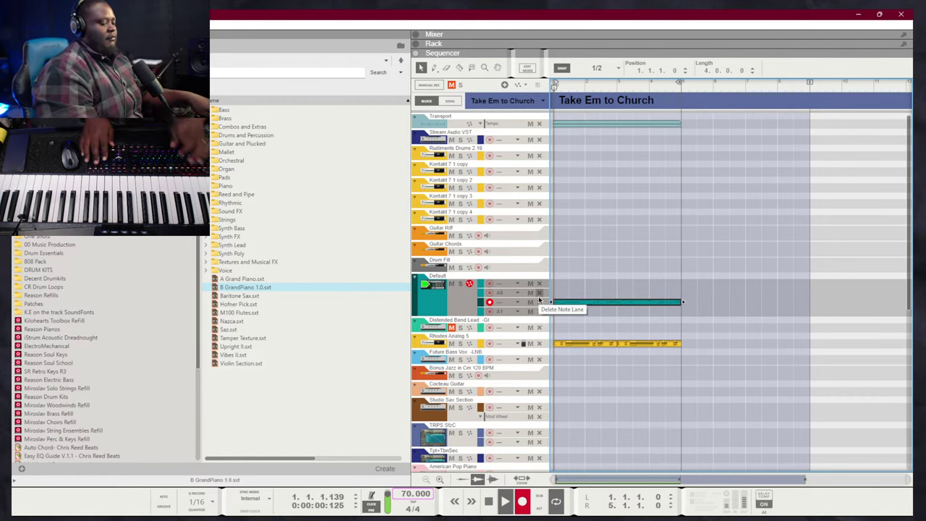
Examine the notes of the new Default clip during playback and return to the block's track overview
double_click(584, 302)
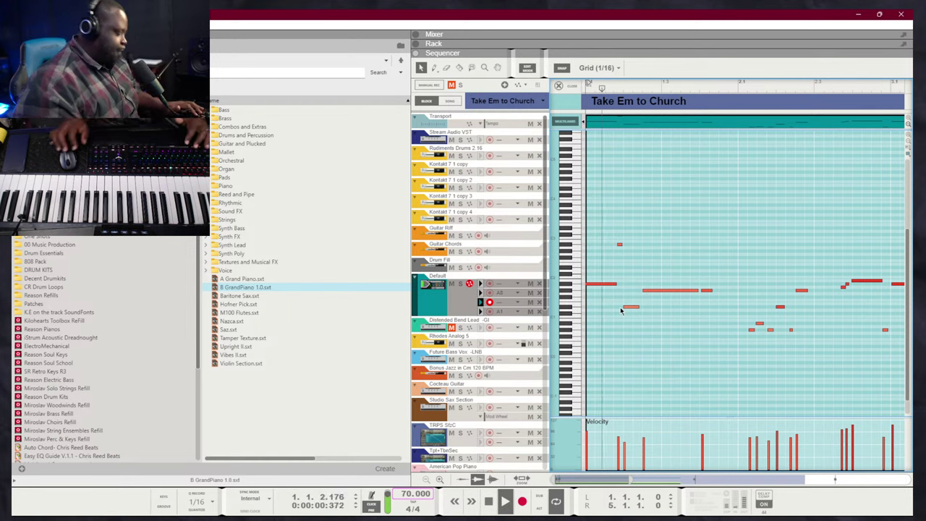
key("shift+Tab")
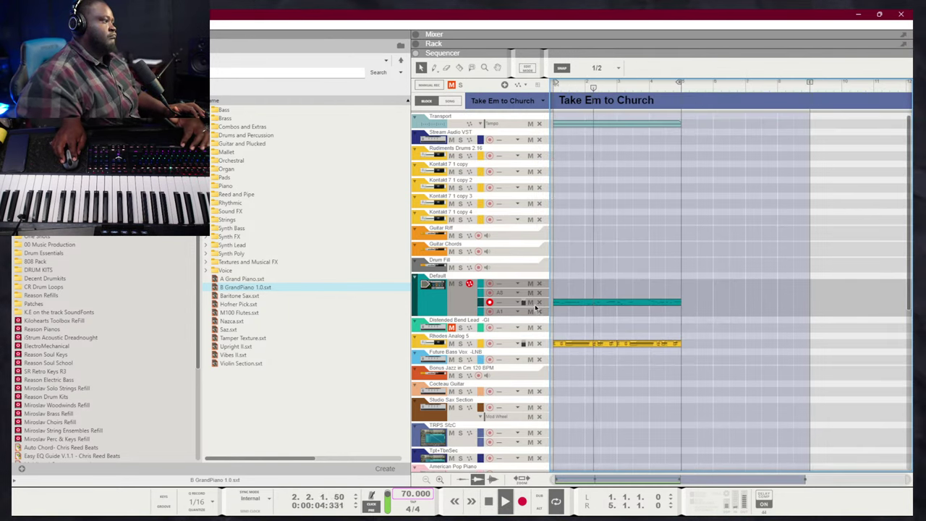
double_click(608, 302)
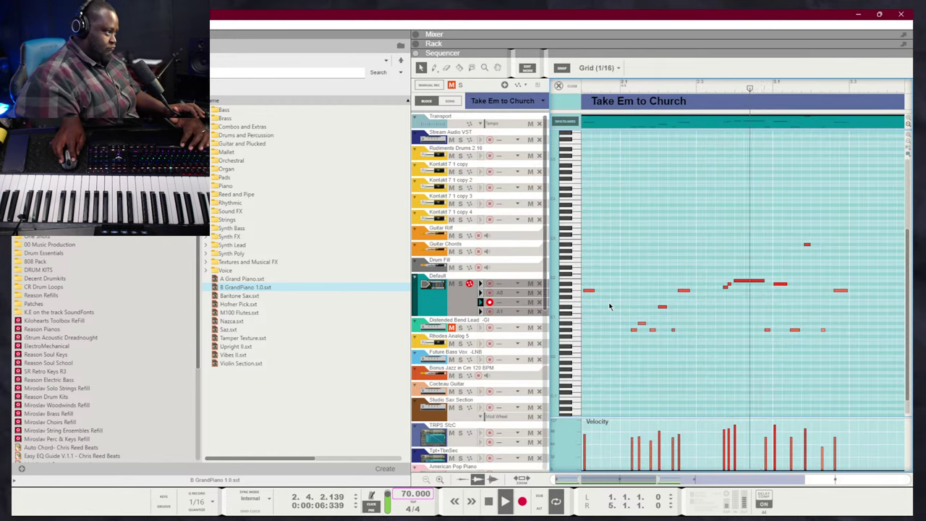
key("shift+Tab")
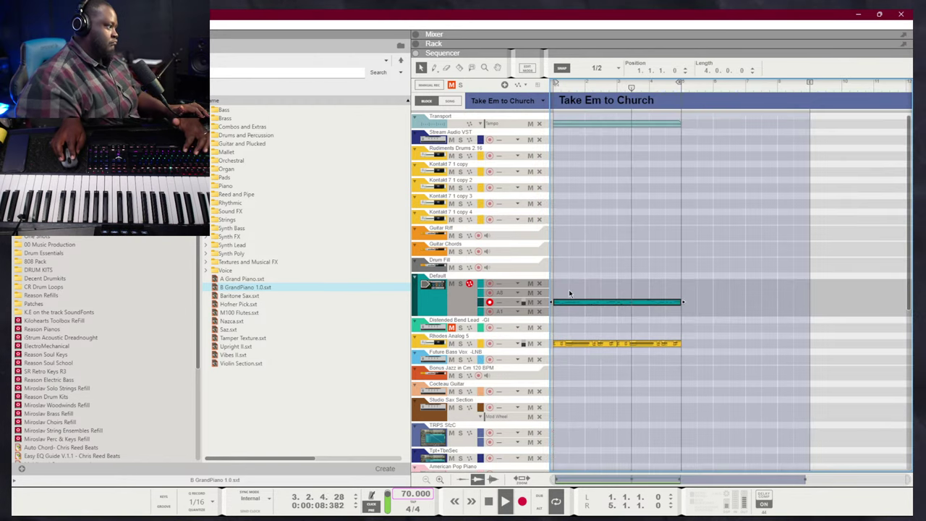
scroll(556, 367, "down", 10)
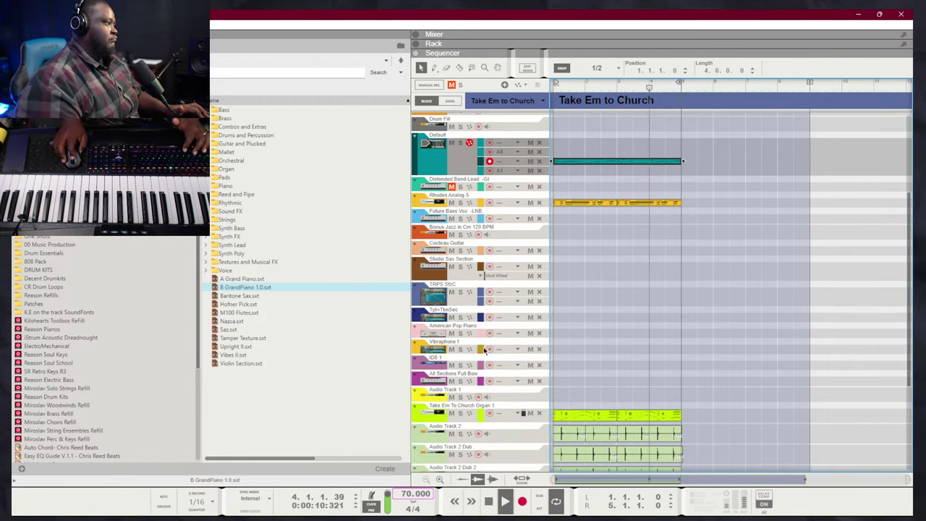
Play the loop from bar 4 and open the clip on the Default bass track for note editing
scroll(486, 323, "up", 3)
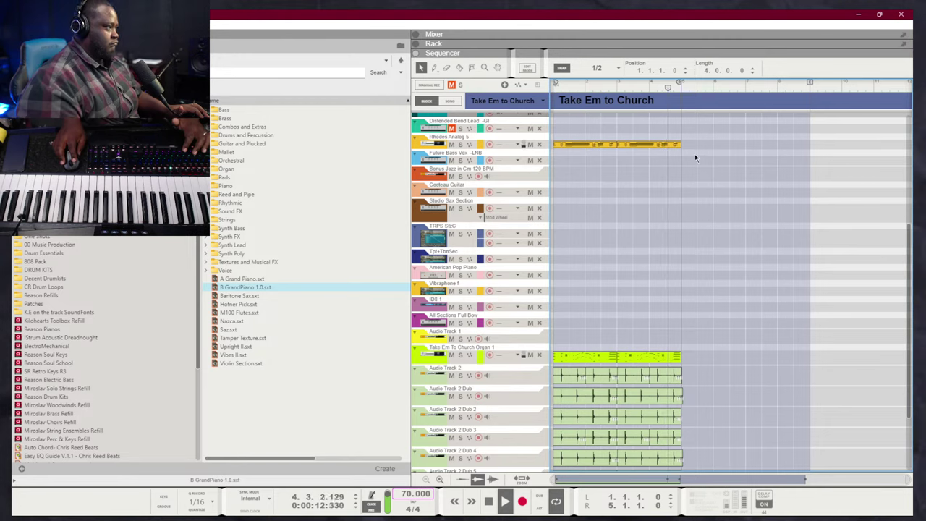
scroll(664, 131, "up", 3)
scroll(664, 130, "up", 2)
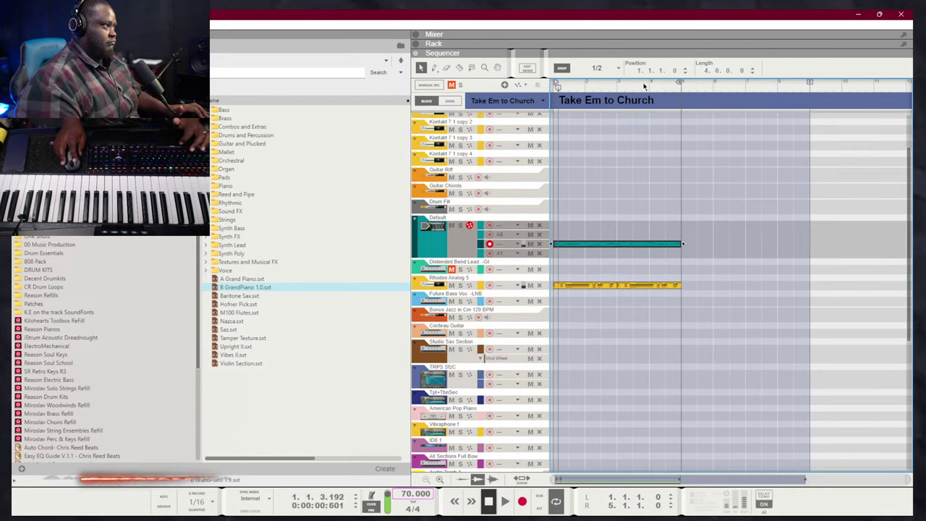
left_click(645, 85)
left_click(663, 245, "alt")
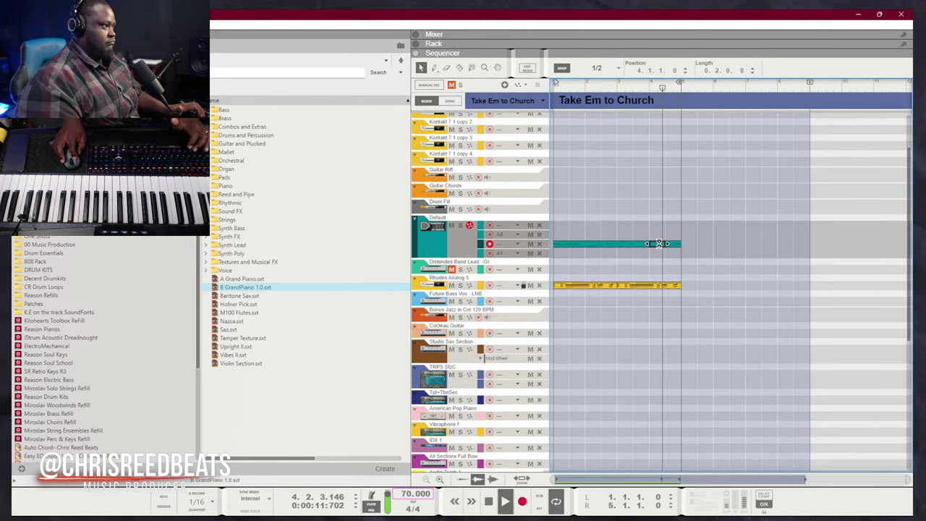
left_click(649, 129)
left_click(644, 84)
key("space")
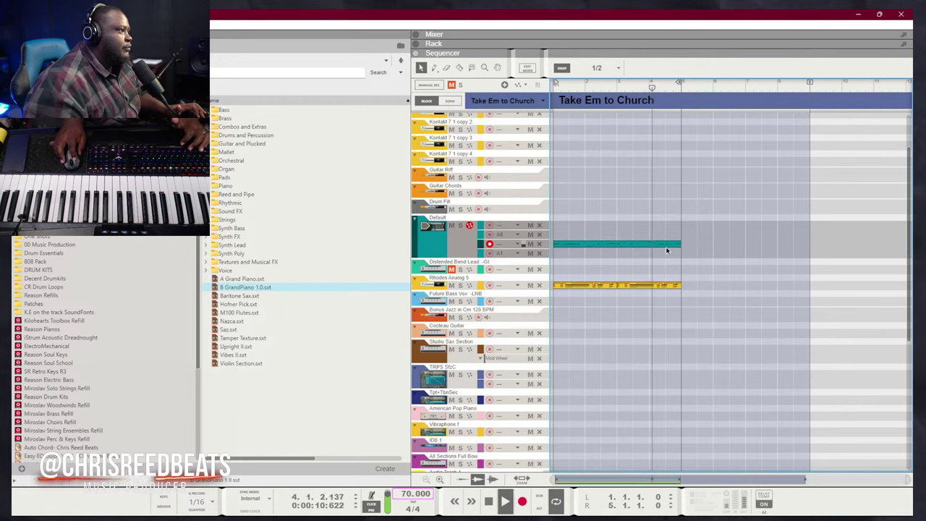
double_click(668, 245)
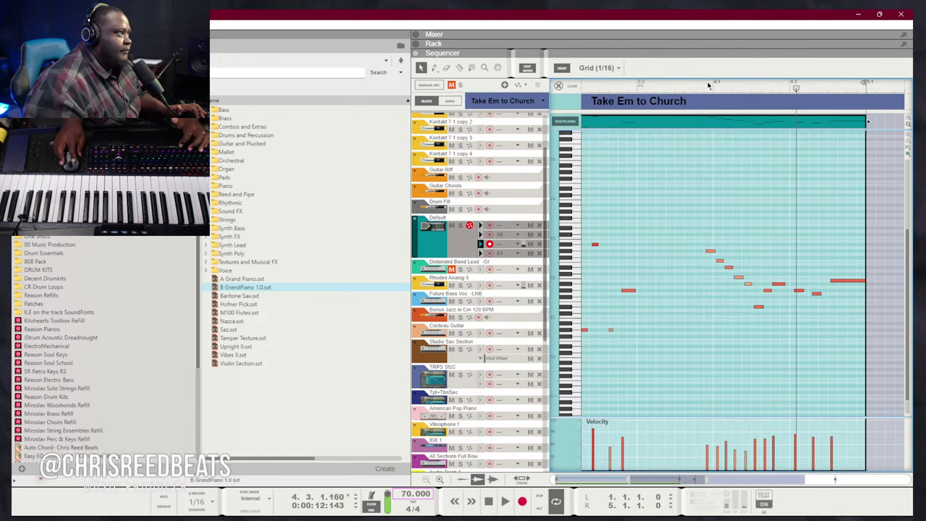
Delete the short G#1 note in the middle of bar 4 and move the note after it down to G1 at 4.2.3.0
left_click_drag(709, 85, 581, 85)
left_click_drag(801, 310, 780, 282)
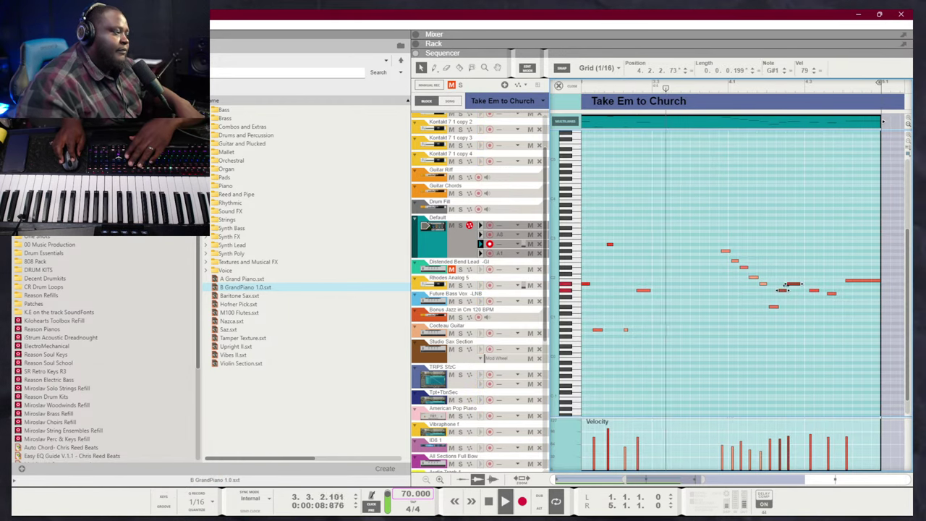
key("Delete")
left_click(775, 307)
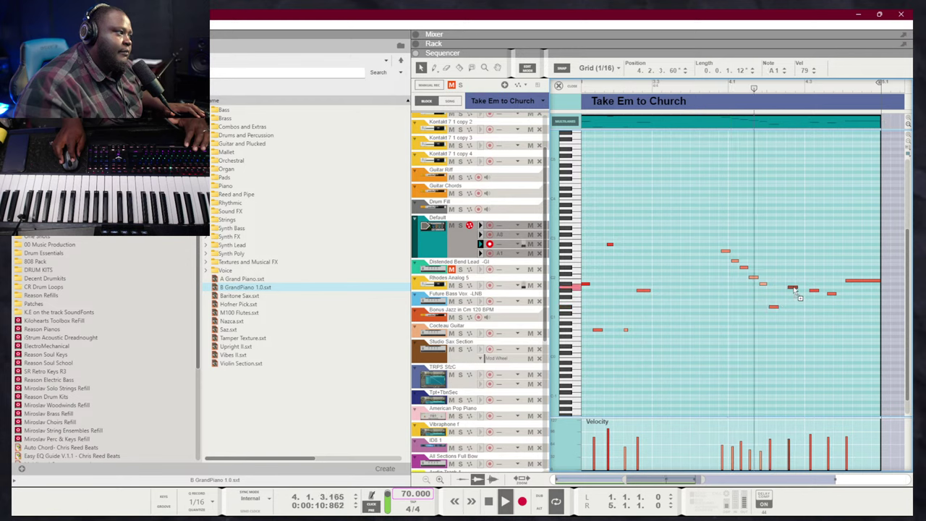
left_click_drag(794, 290, 792, 294)
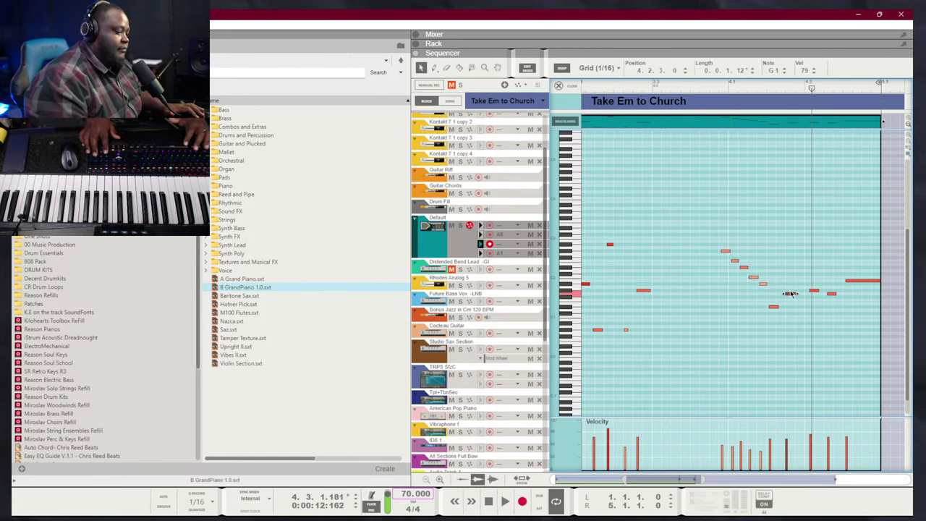
Shift the edited G1 note to position 4.2.3.50, raise it to G#1 and replay bar 4
key("space")
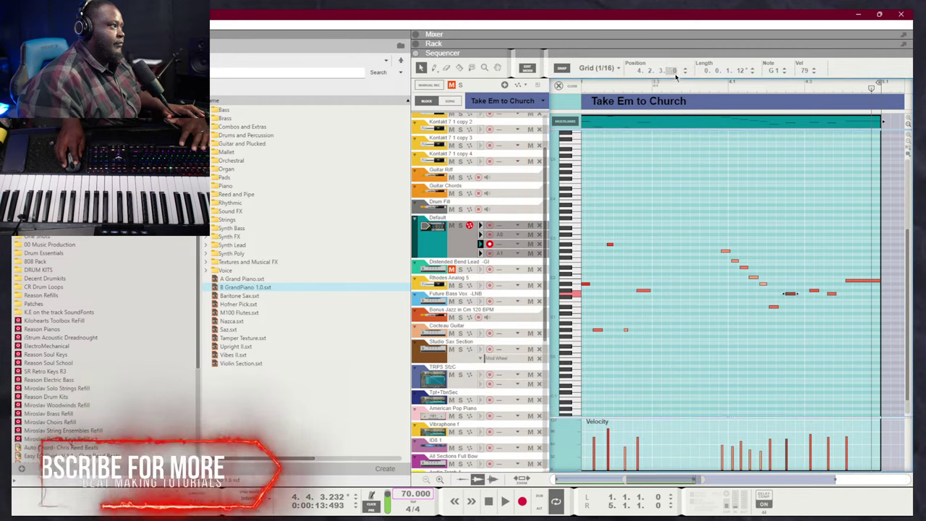
left_click(728, 90)
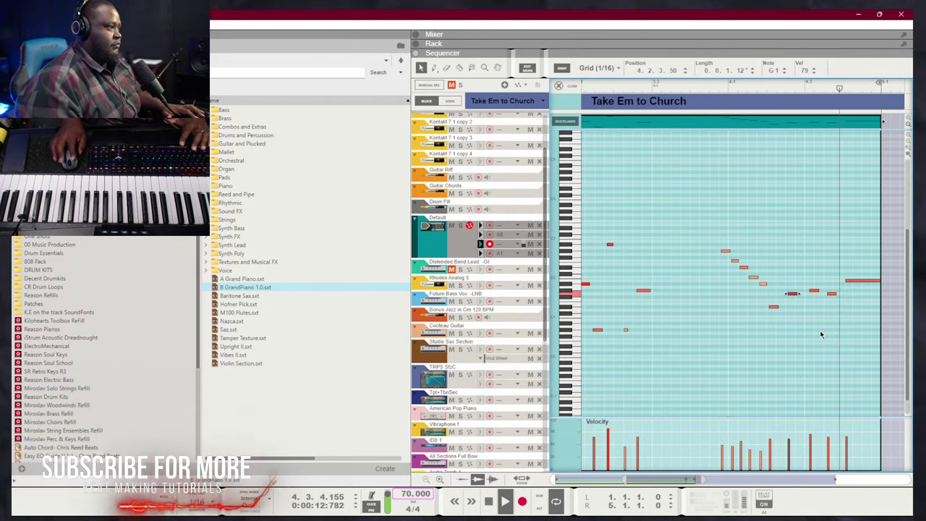
left_click(719, 88)
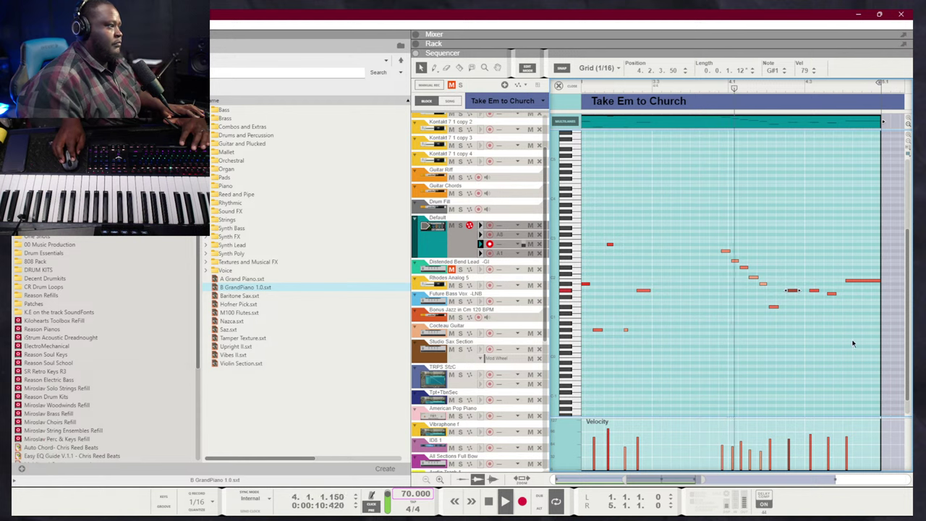
Raise the pitch of the short note just before the held last note of bar 4
left_click(814, 290)
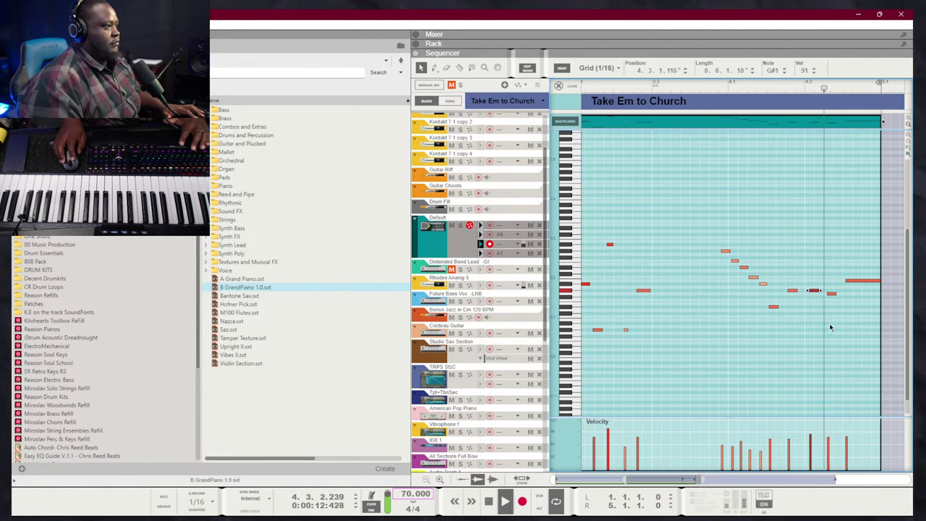
left_click_drag(831, 293, 835, 285)
key("space")
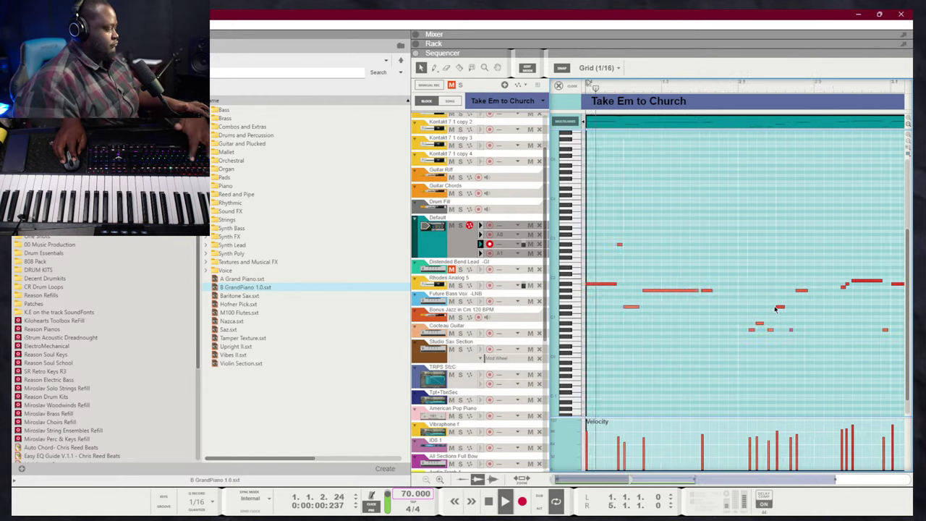
Return to the arrangement, record-enable the Kontakt 7 1 copy 4 track and show its Kontakt 7 device in the rack
key("Tab")
scroll(506, 239, "up", 3)
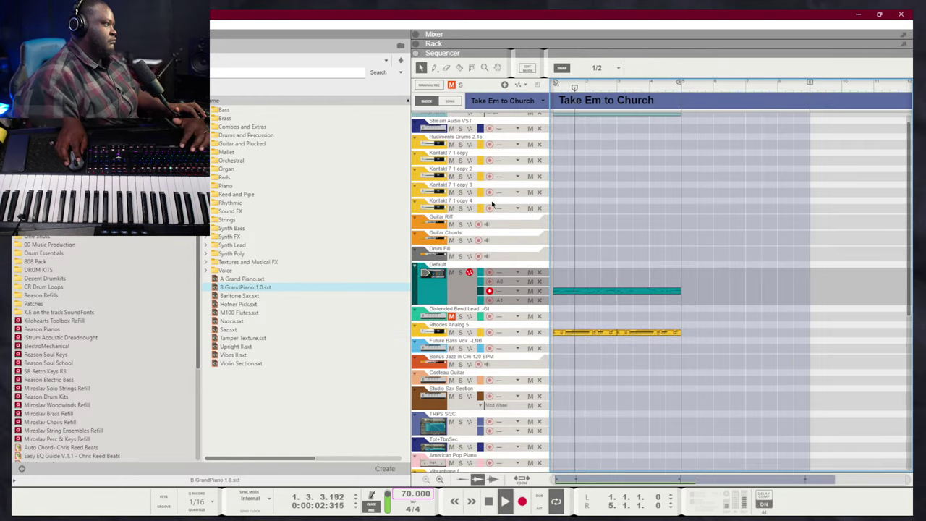
left_click(490, 208)
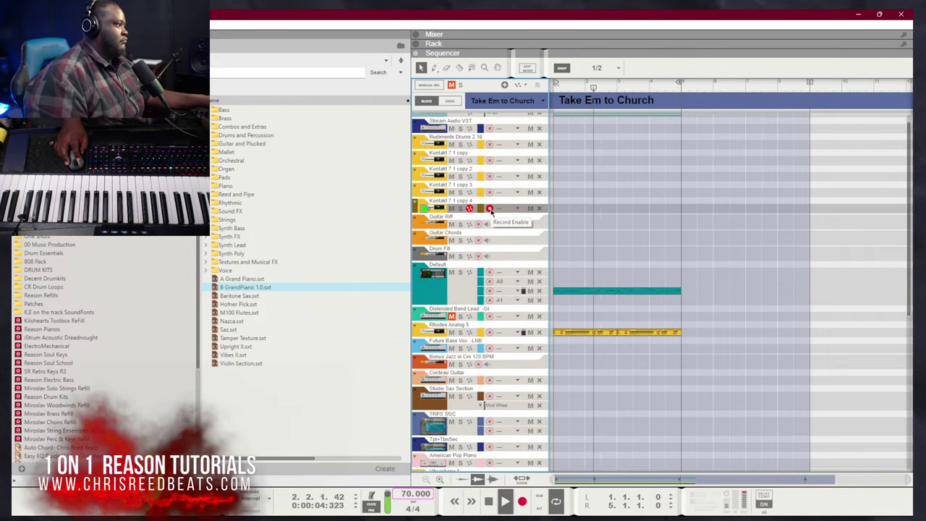
key("F6")
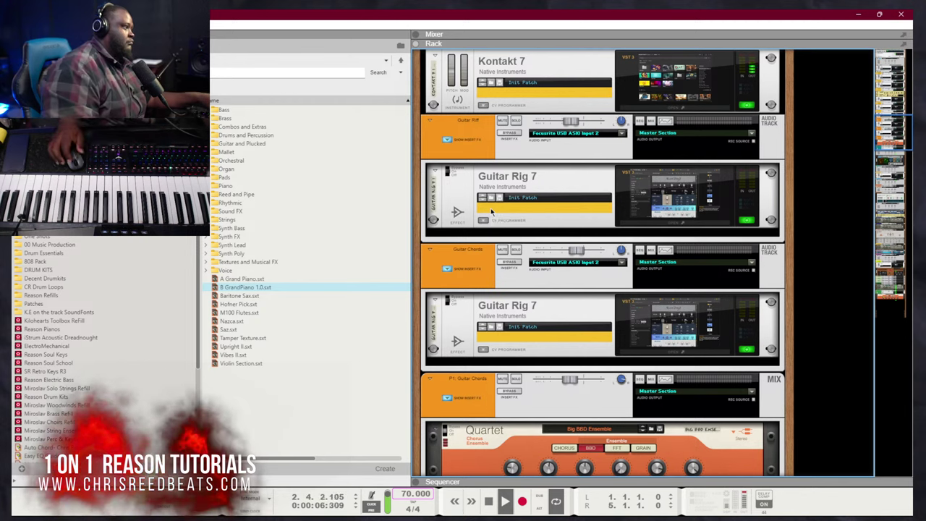
scroll(659, 177, "up", 2)
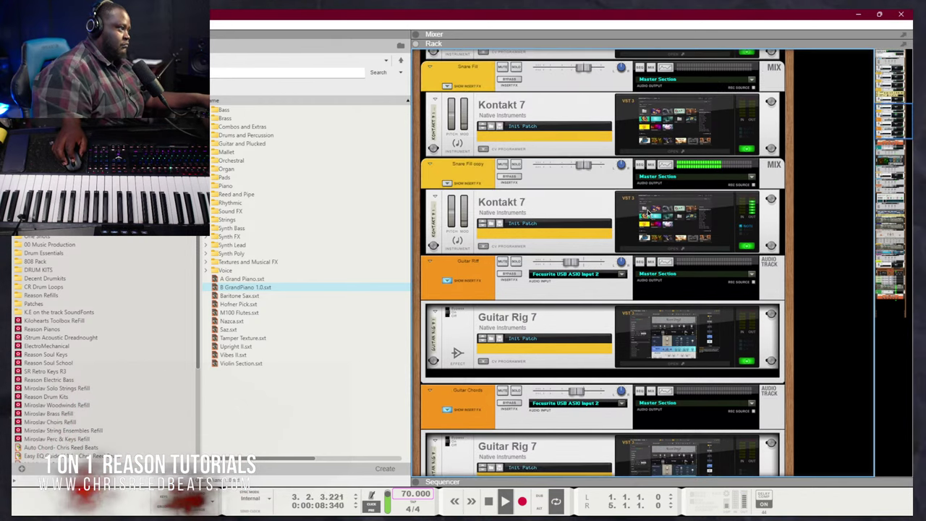
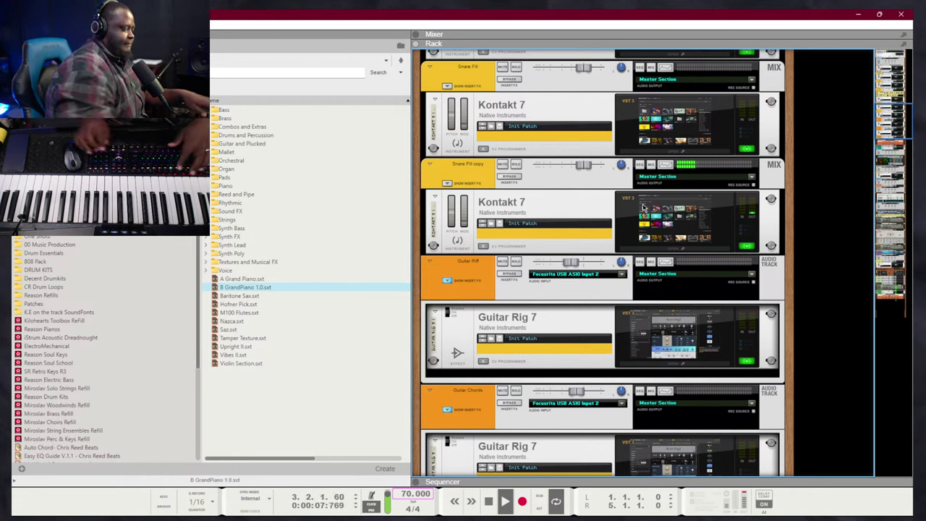
Show the sequencer's last tracks, stop playback and return the song position to the start
key("F7")
key("space")
scroll(637, 217, "down", 5)
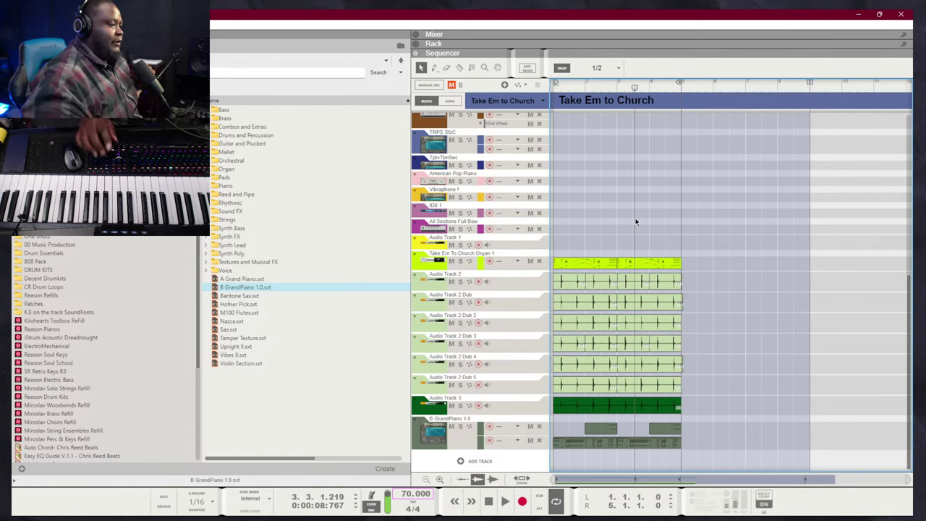
key("shift+Return")
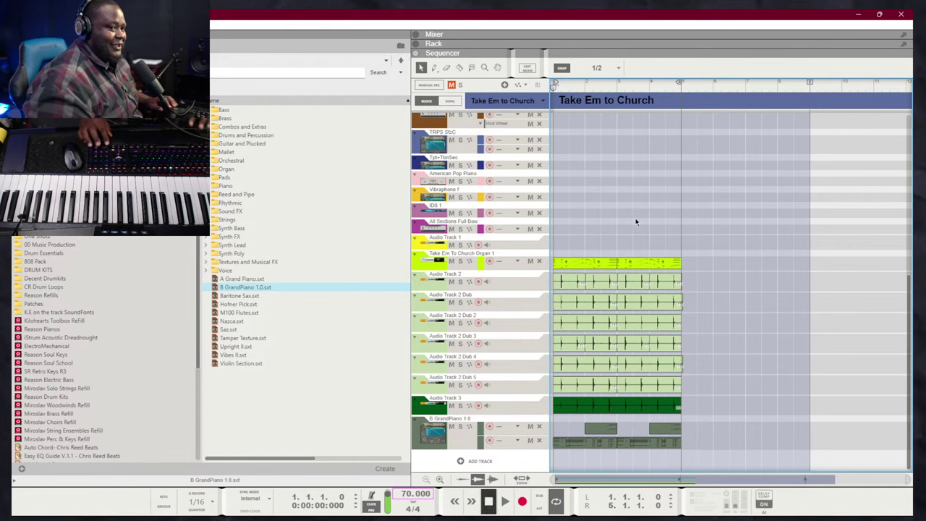
Create a drum Combinator from the RDK Kit 2 patch in the Patches folder
left_click(504, 463)
mouse_move(553, 480)
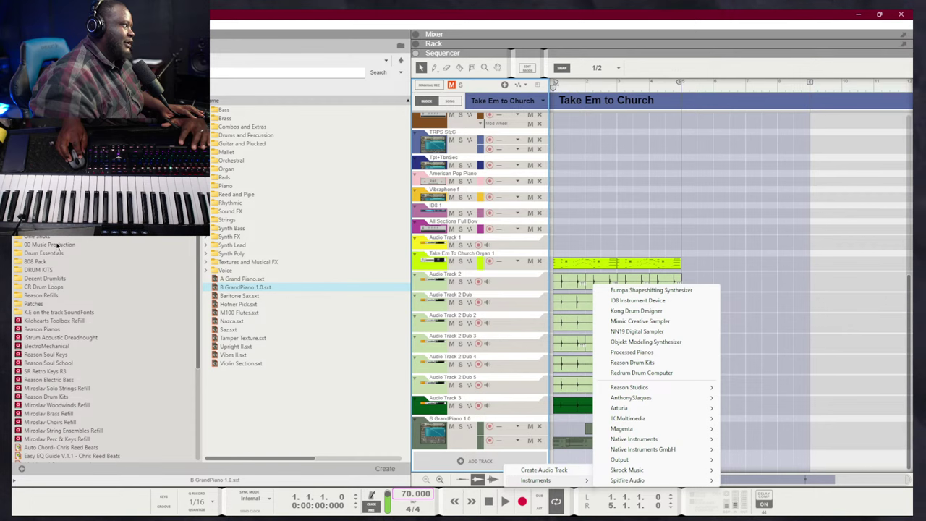
left_click(48, 304)
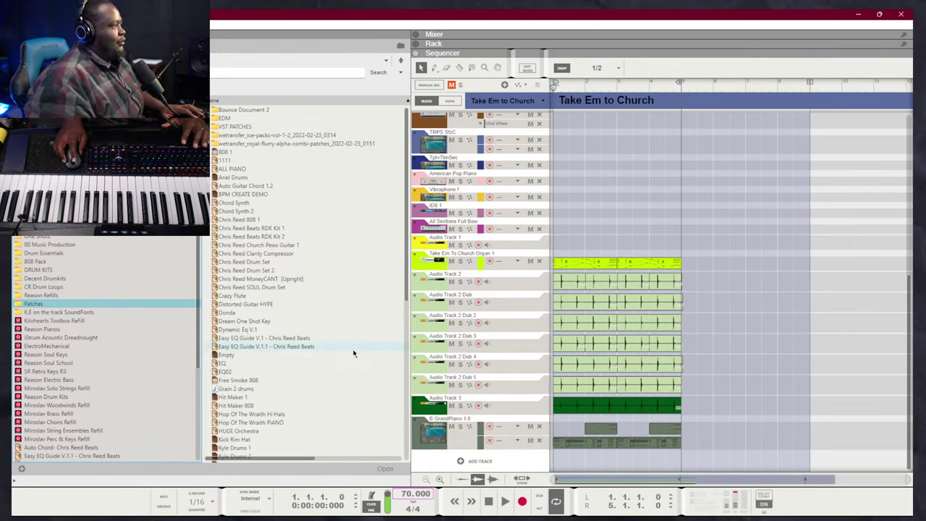
left_click_drag(252, 236, 498, 460)
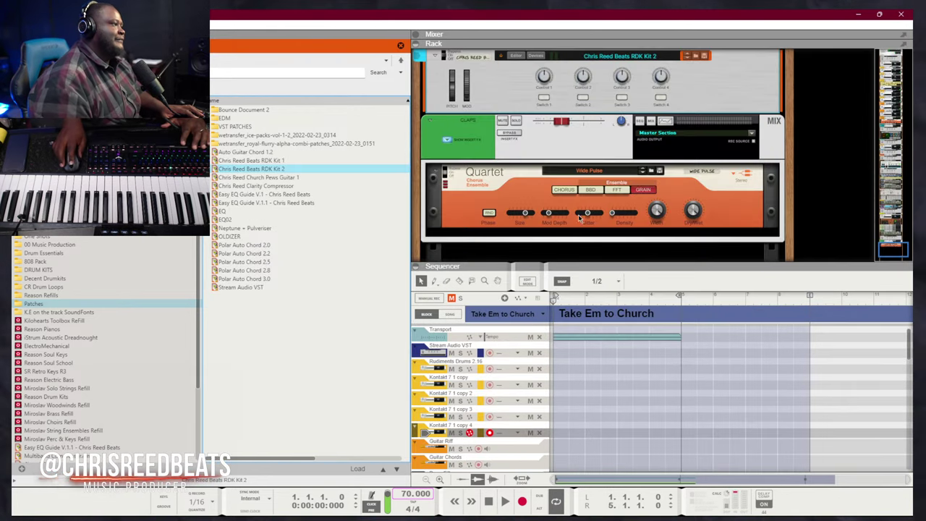
Route the RDK Kit 2 Combinator's output to a new mix channel
scroll(633, 104, "up", 3)
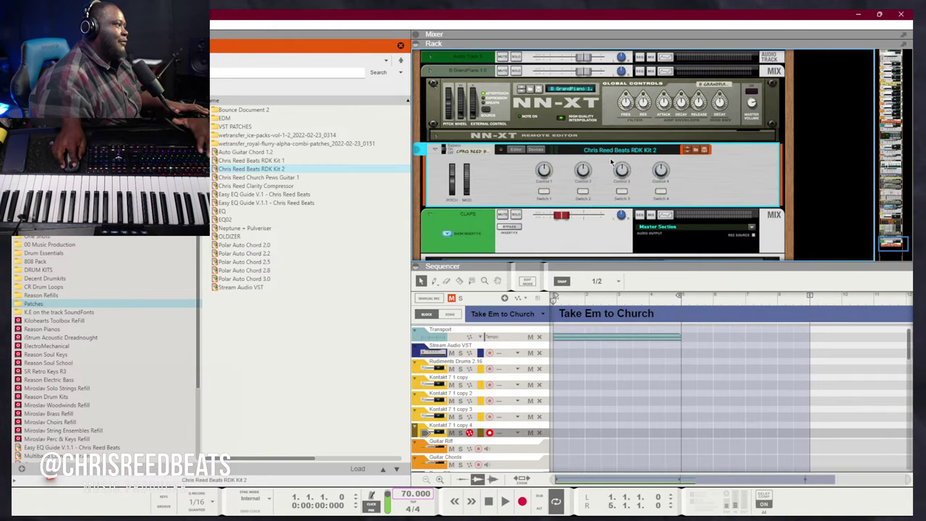
key("Tab")
left_click(746, 166)
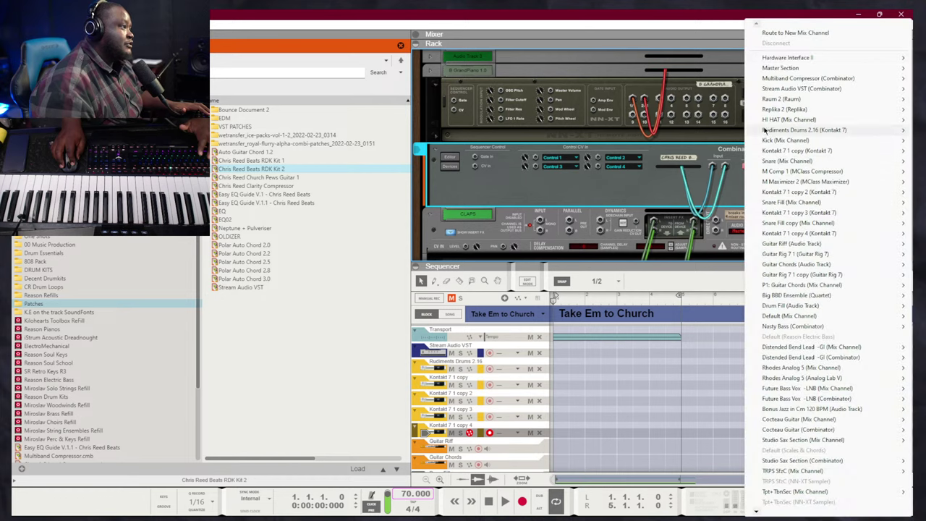
left_click(781, 33)
key("Tab")
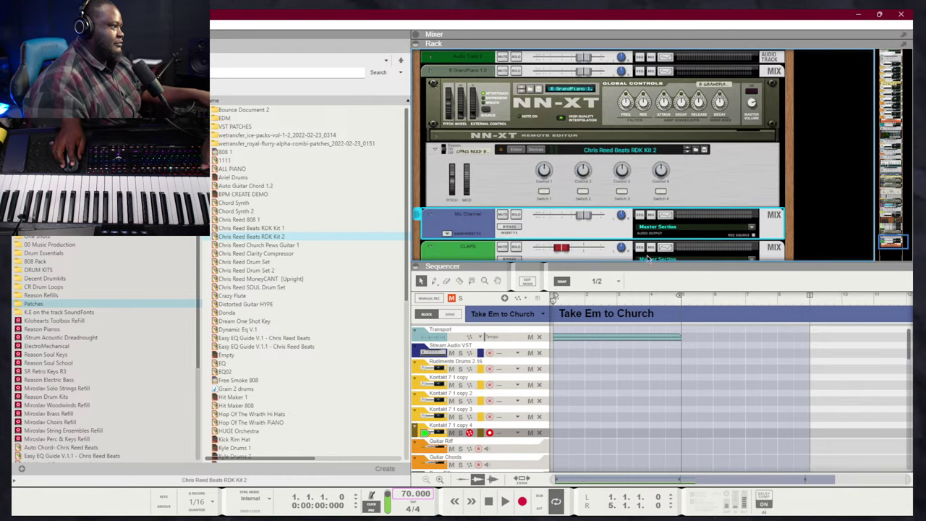
Create a sequencer track for the RDK Kit 2 Combinator
scroll(520, 444, "down", 5)
right_click(707, 172)
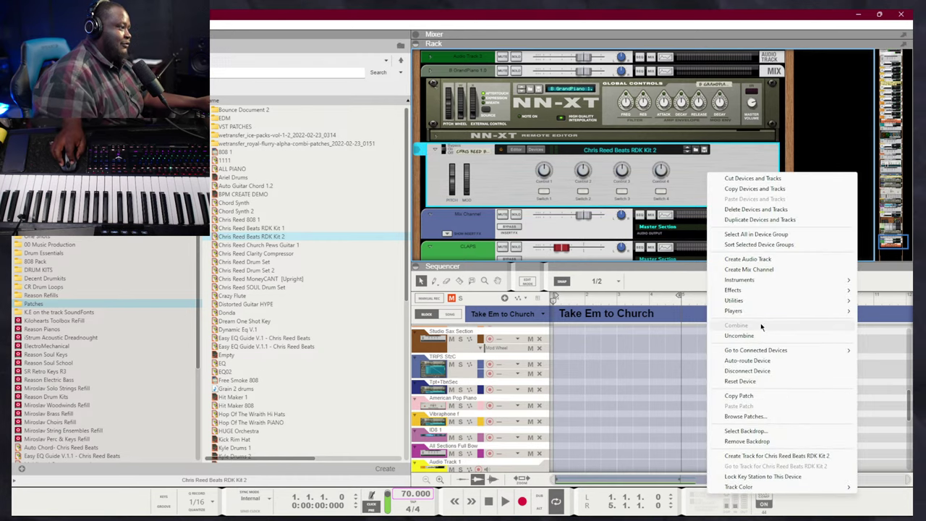
left_click(777, 456)
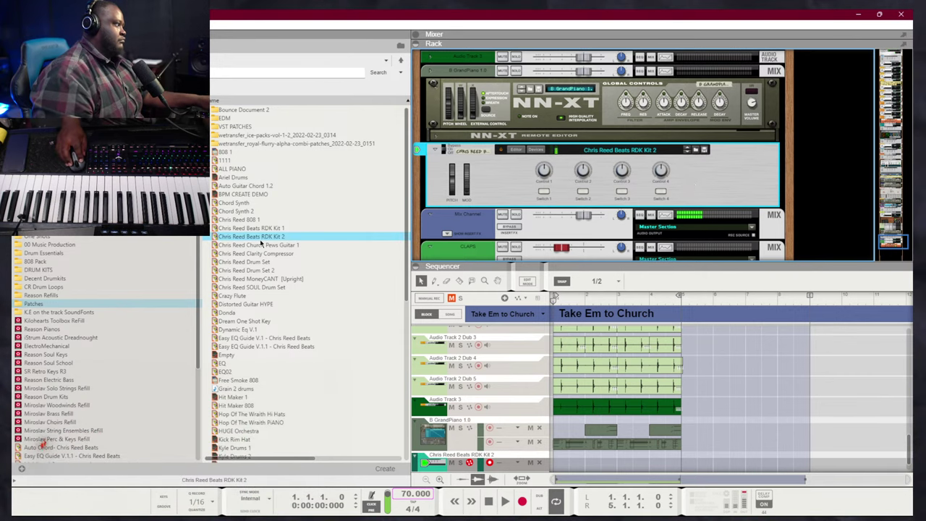
Load the RDK Kit 1 patch into the drum Combinator, audition it with the loop and show the devices inside it
left_click_drag(260, 228, 569, 183)
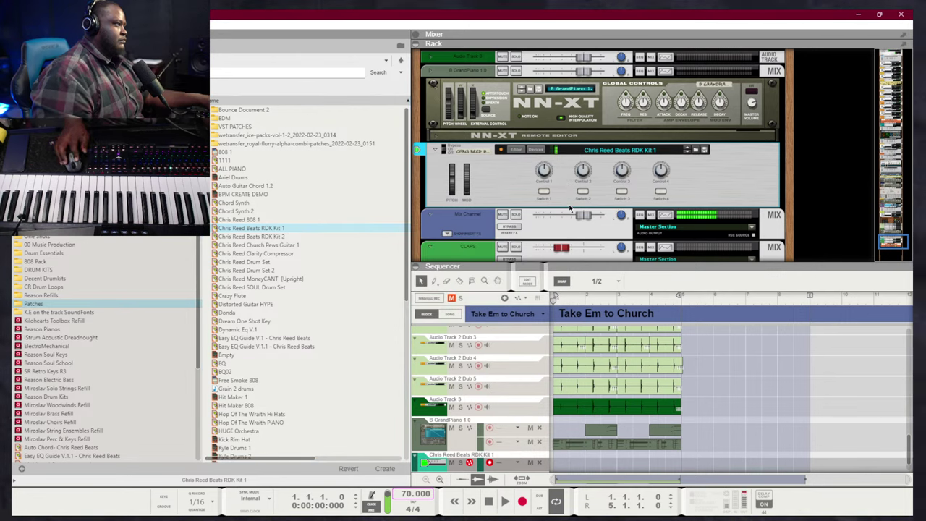
key("KP_0")
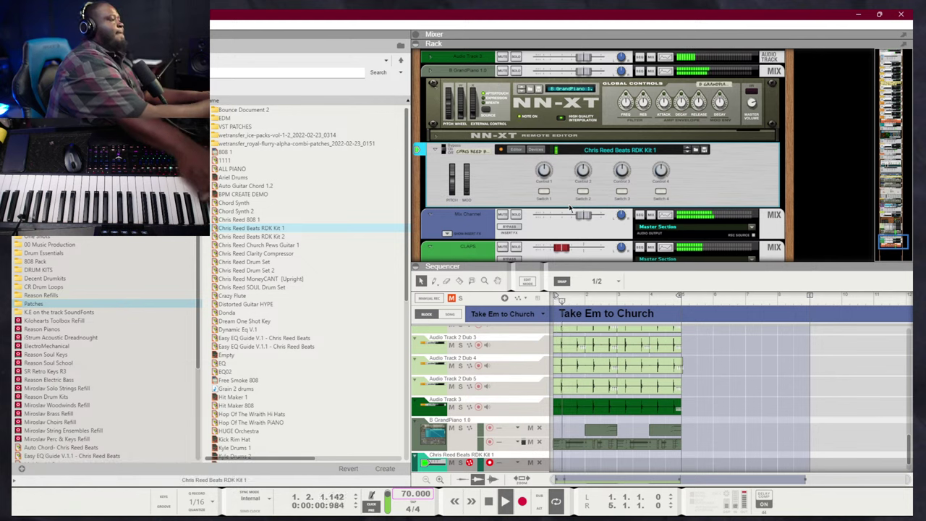
left_click(536, 150)
key("space")
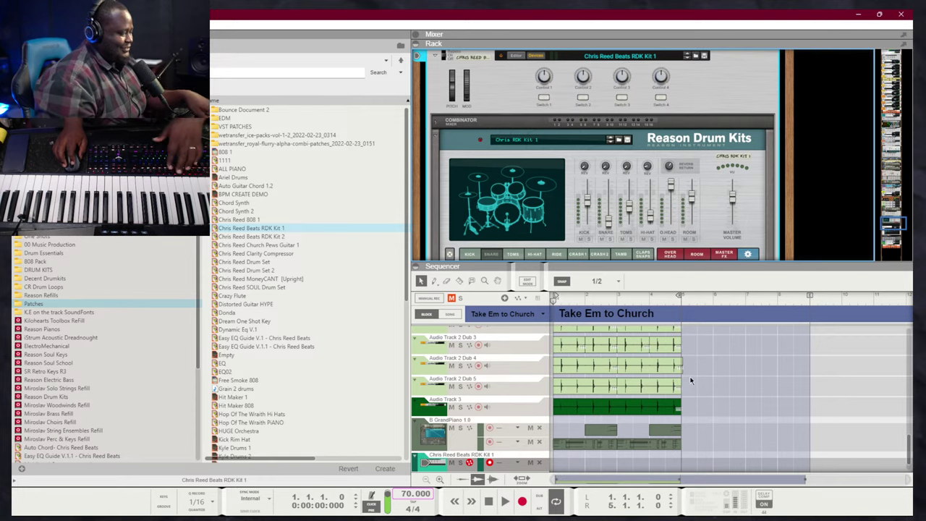
Record-enable the Take Em To Church Organ 1 track, switch recording back to the RDK Kit 1 track and show the rack
key("F7")
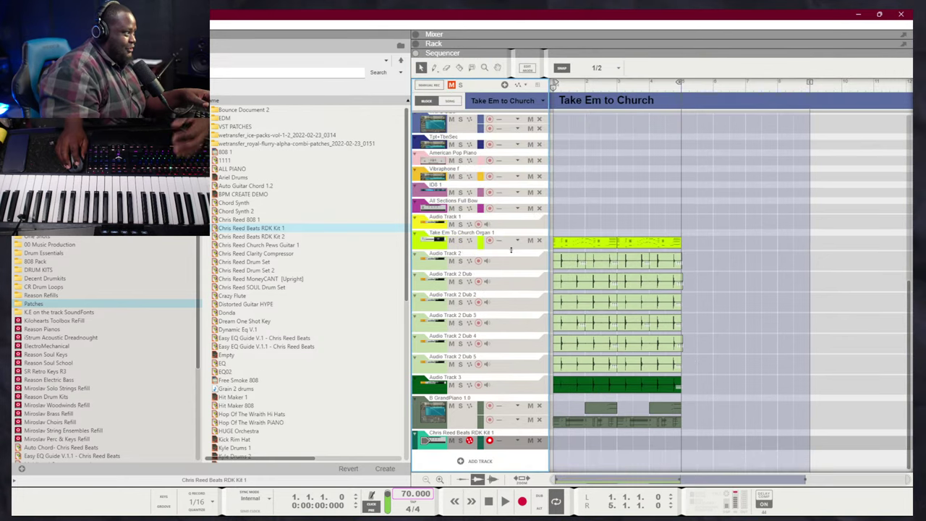
left_click(490, 241)
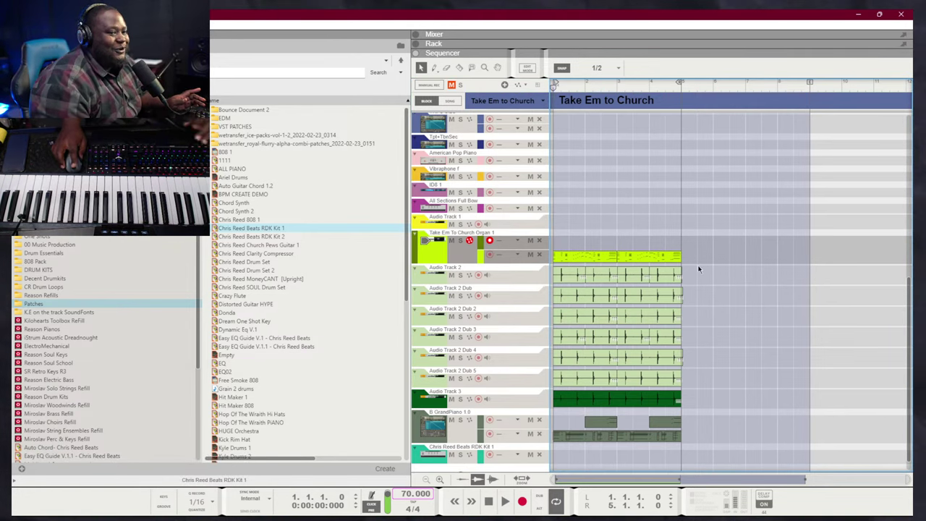
scroll(699, 267, "down", 1)
left_click(486, 443)
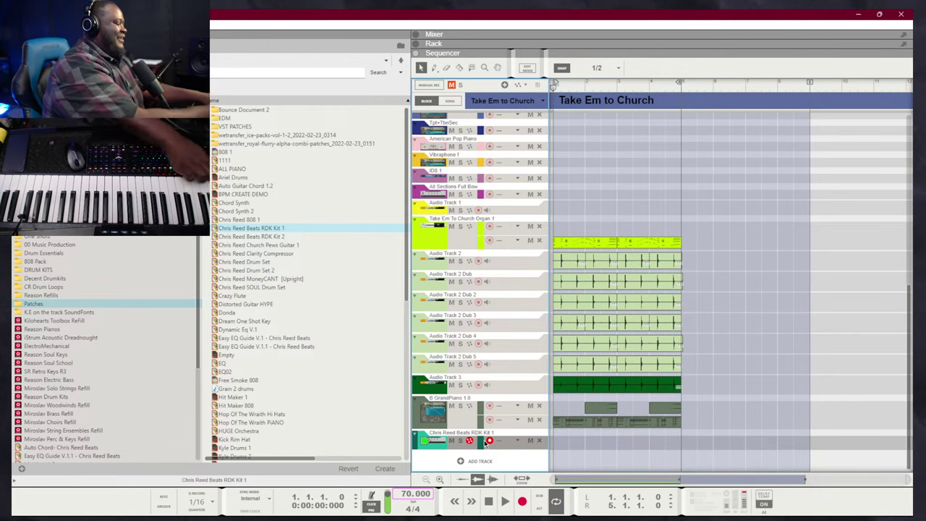
key("F6")
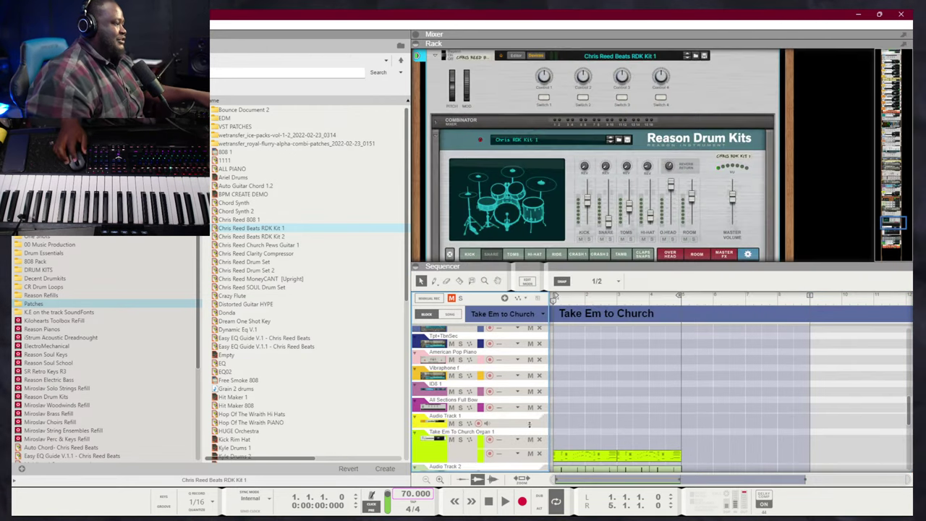
Play the loop and raise the Reason Drum Kits master mix volume to 8.3 dB
left_click(588, 206)
scroll(588, 212, "up", 2)
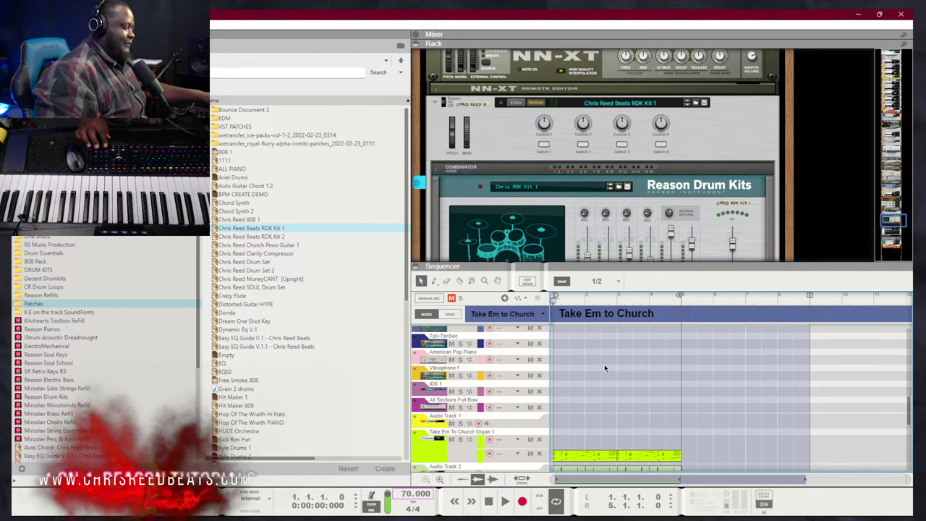
key("space")
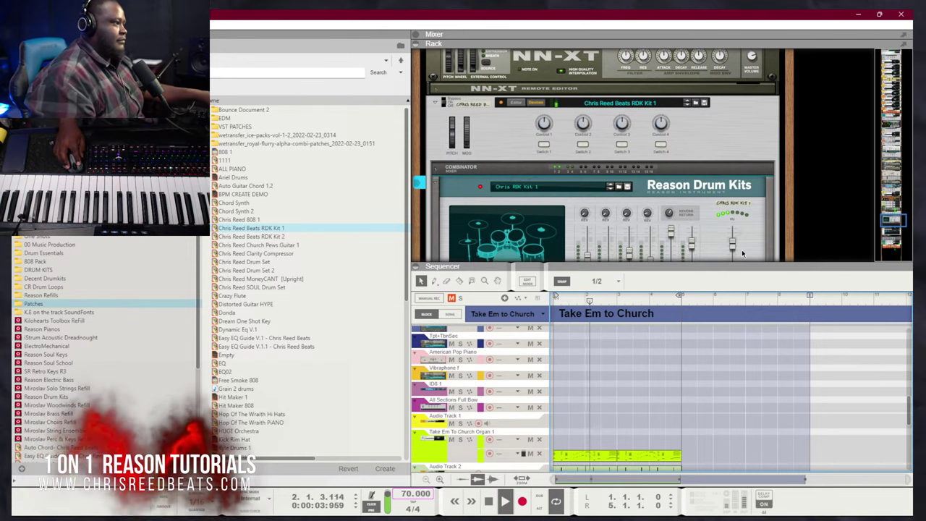
left_click_drag(732, 248, 732, 239)
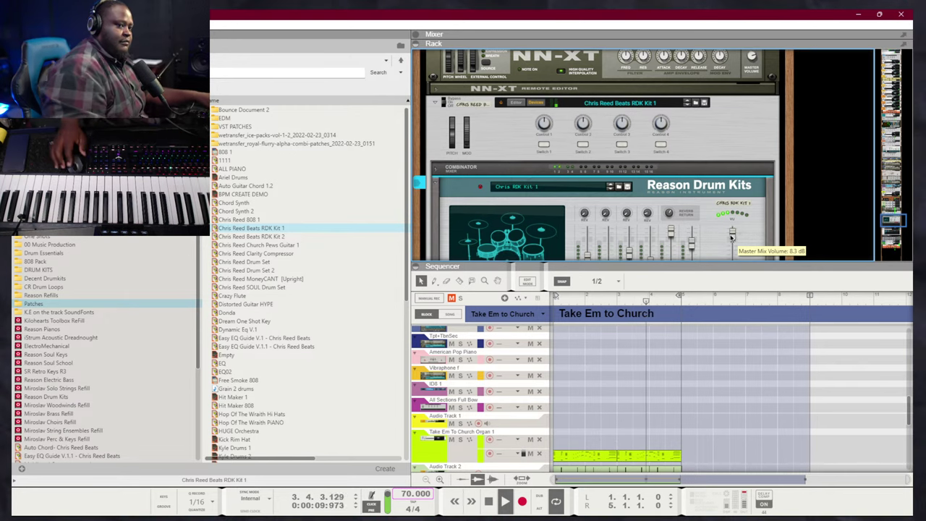
Set the kick's mix volume to -16.3 dB and lower the mid gain in the kick's EQ
scroll(583, 123, "down", 4)
left_click_drag(589, 121, 590, 119)
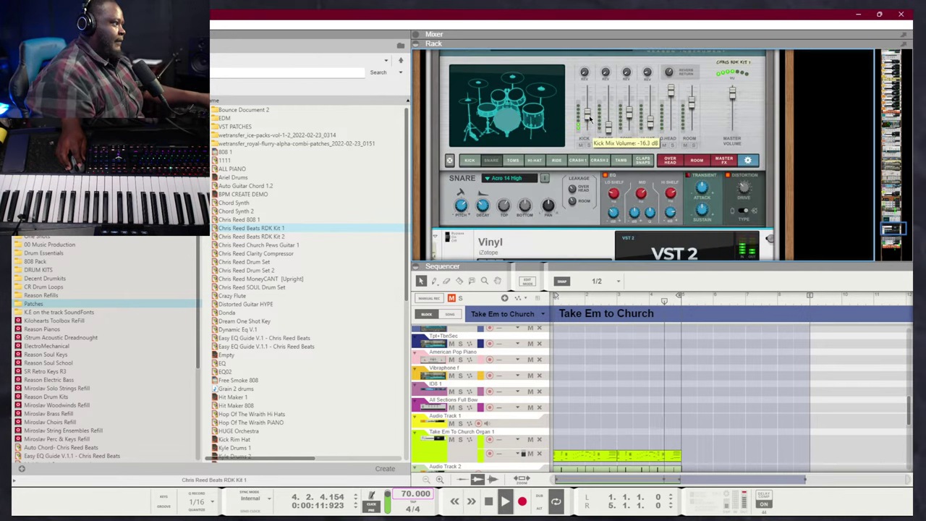
left_click(479, 160)
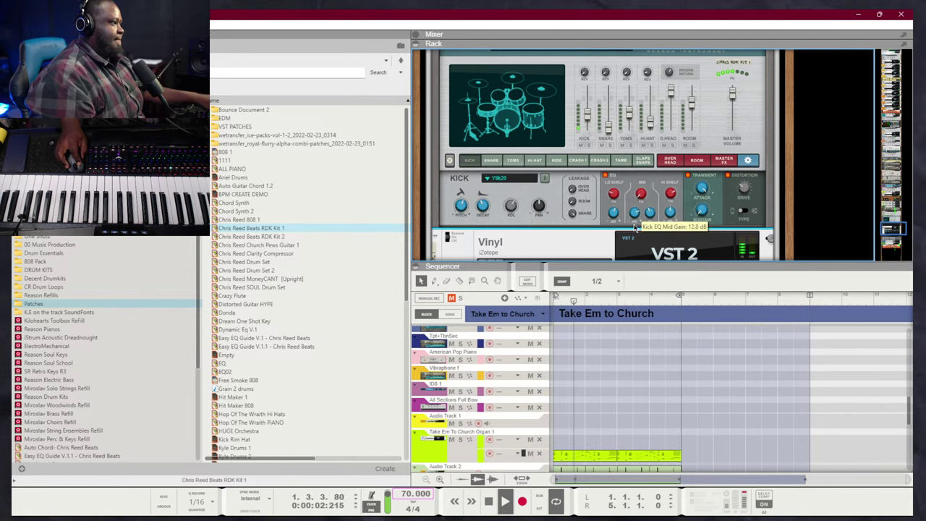
left_click_drag(635, 227, 634, 241)
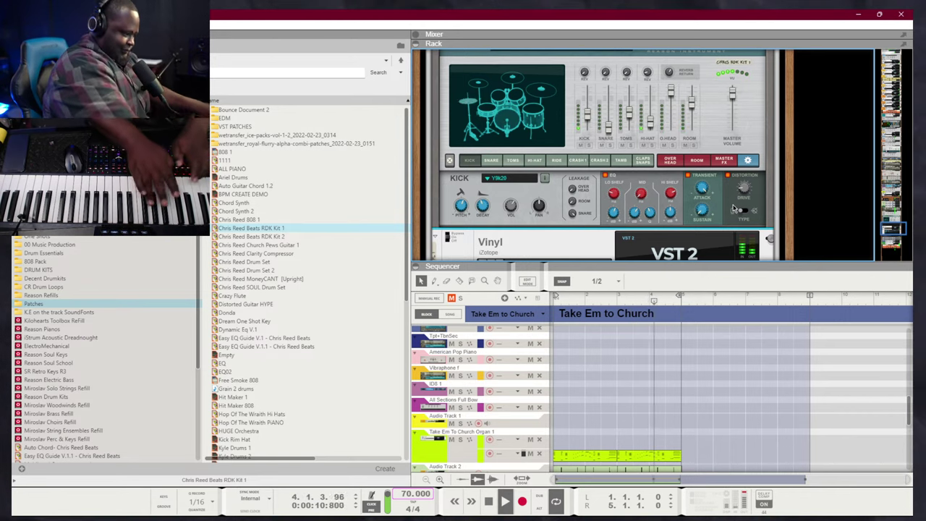
Show the sequencer full size and record a four-bar drum take from bar 1 on the RDK Kit 1 track
key("F7")
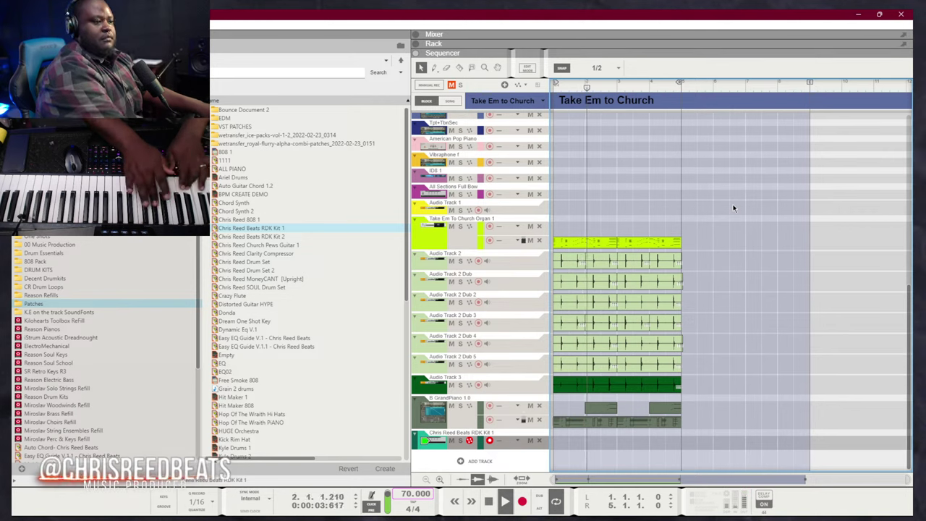
key("KP_0")
key("KP_0")
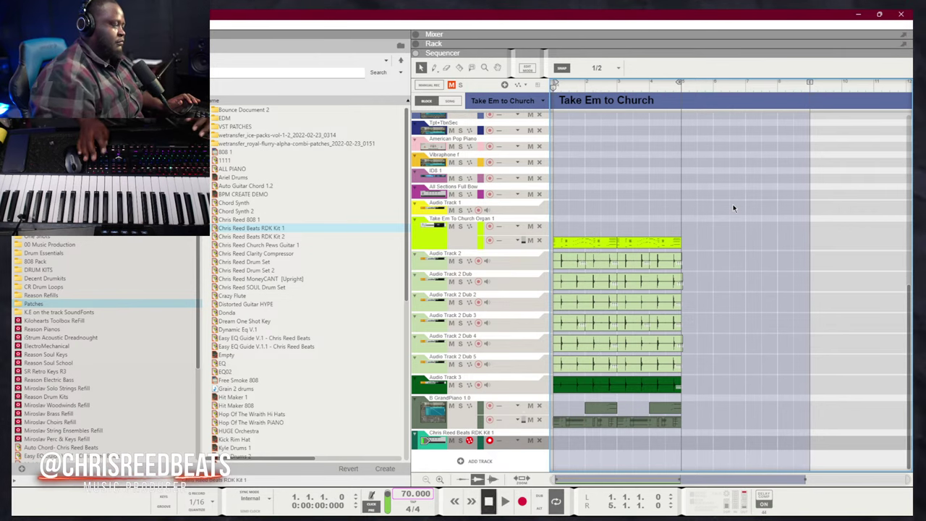
key("KP_Multiply")
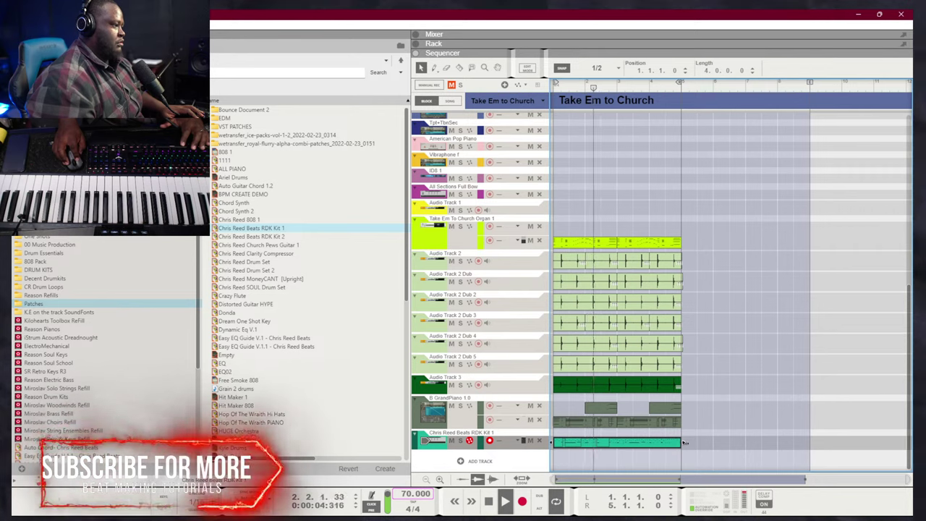
Shorten the recorded drum clip to two bars and duplicate it at bar 3
left_click_drag(675, 446, 615, 451)
key("ctrl+d")
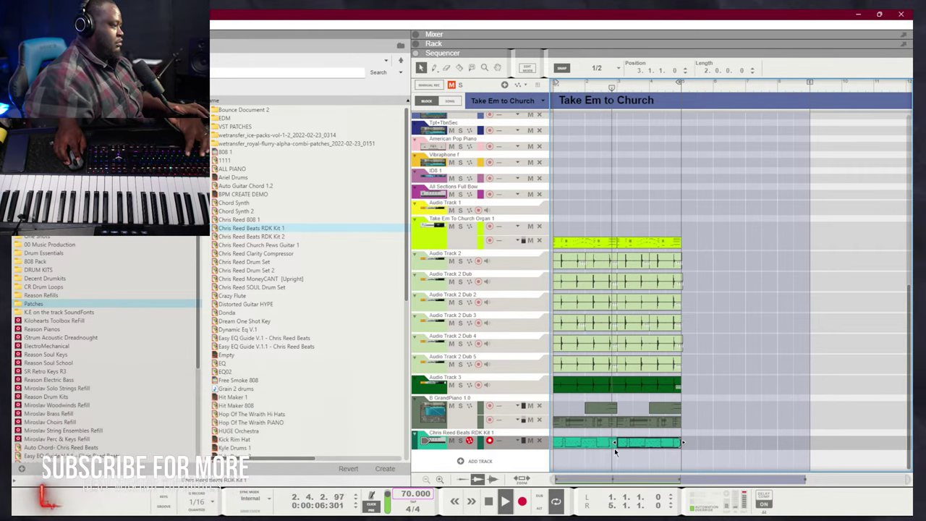
Add a second note lane to the RDK Kit 1 track and record a take on it
key("comma")
key("ctrl+Return")
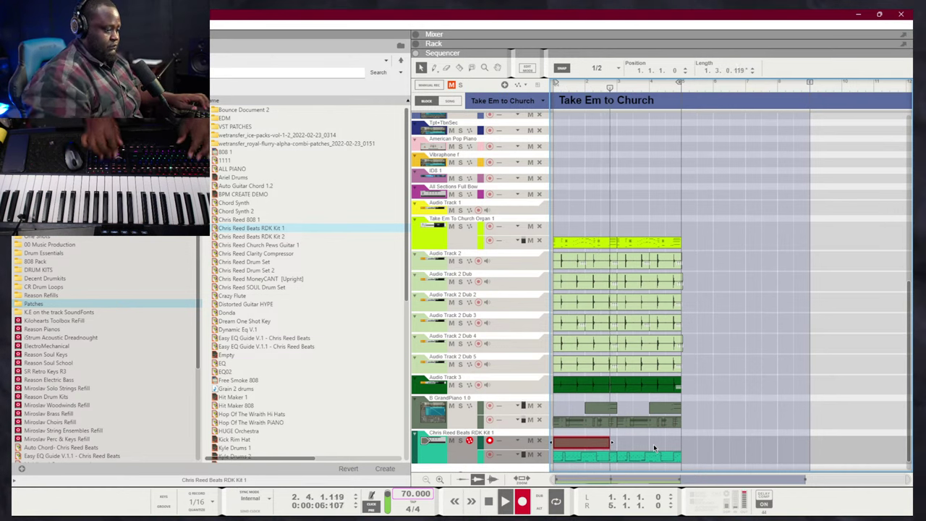
key("space")
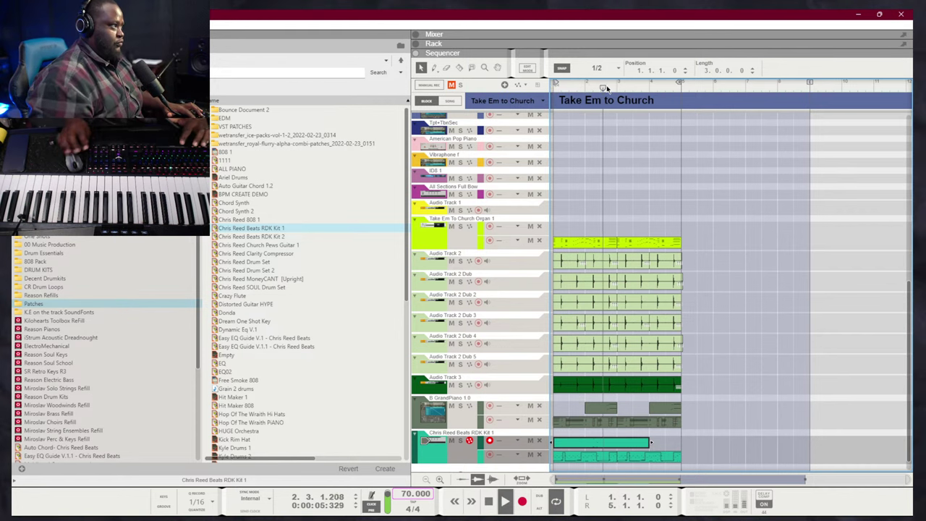
Go back to the loop start, record another drum pass into the new lane's clip and play it back
key("7")
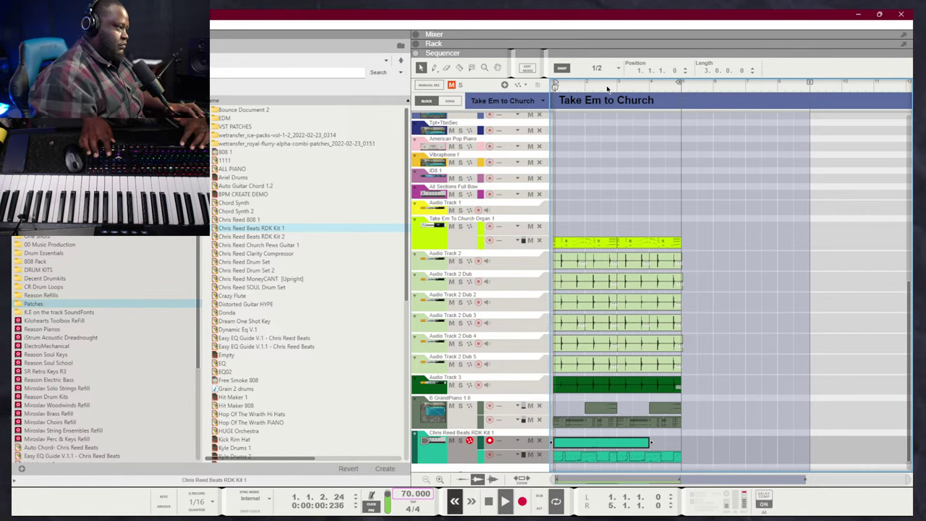
key("*")
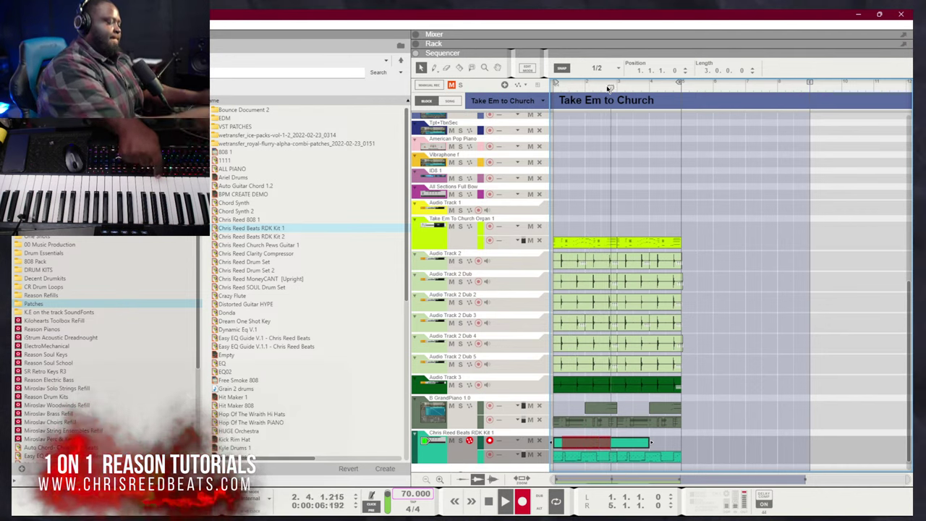
key("*")
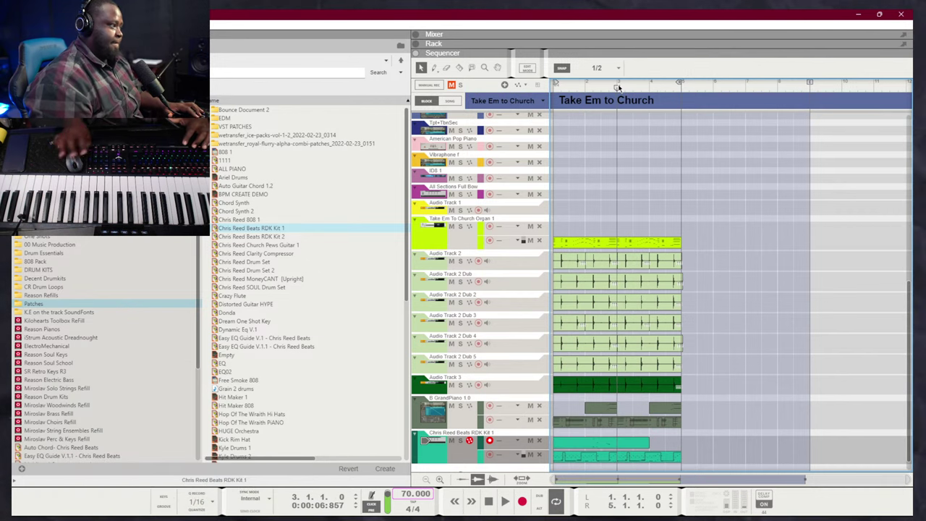
key("ctrl+Return")
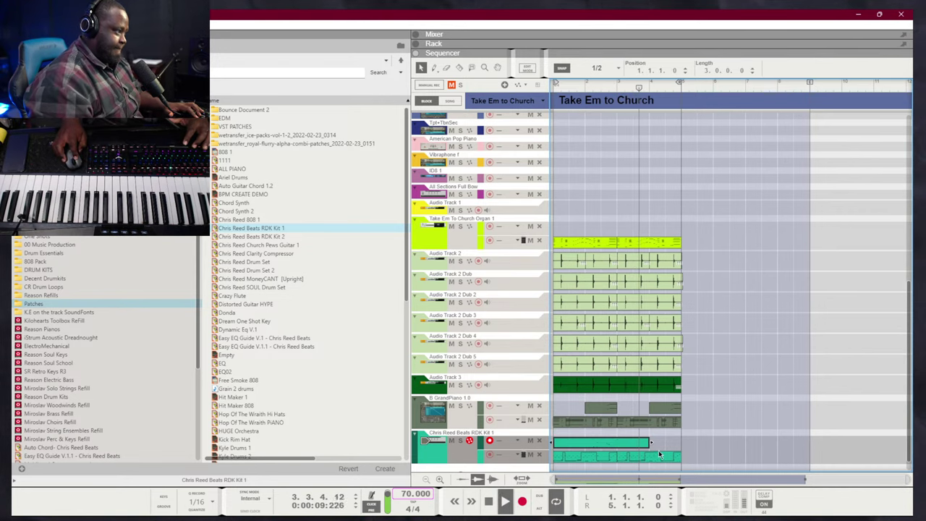
left_click(711, 425)
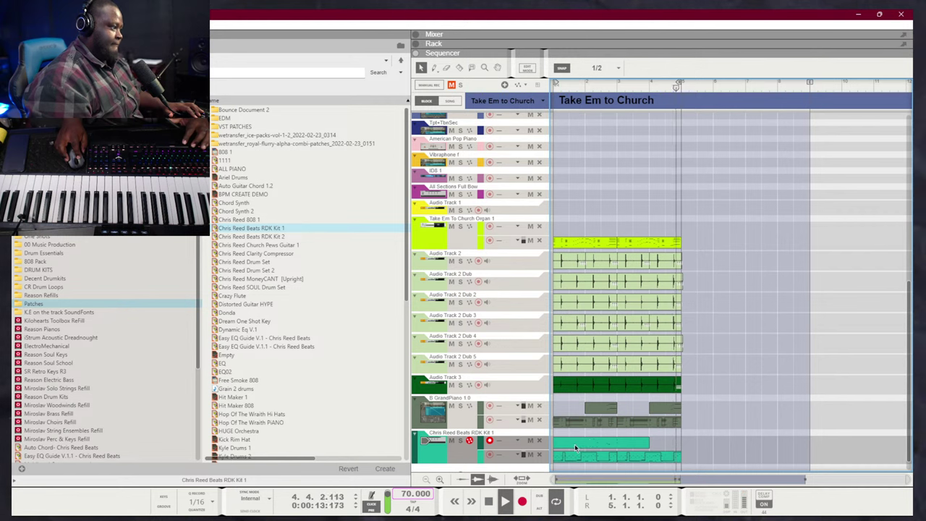
Cut the second lane's drum recording to its first two bars and duplicate them at bar 3
key("r")
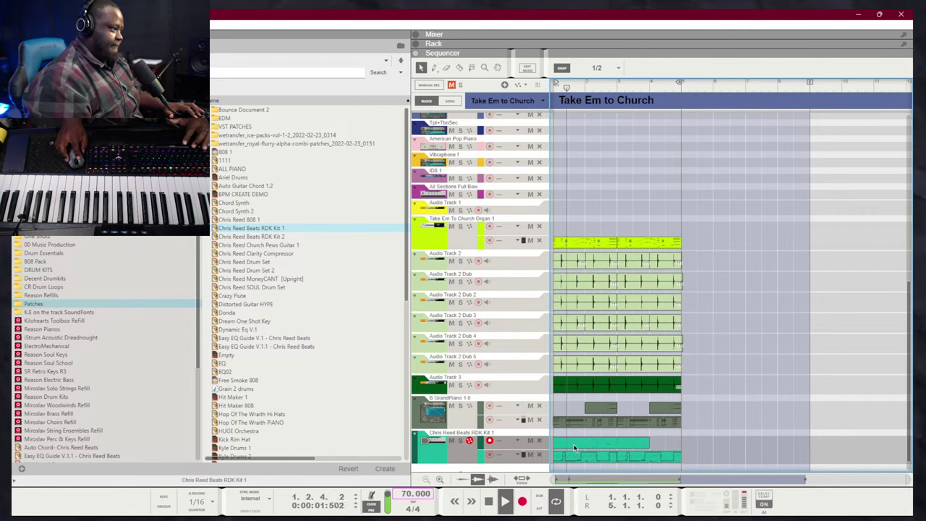
key("q")
left_click_drag(626, 446, 554, 447)
key("ctrl+d")
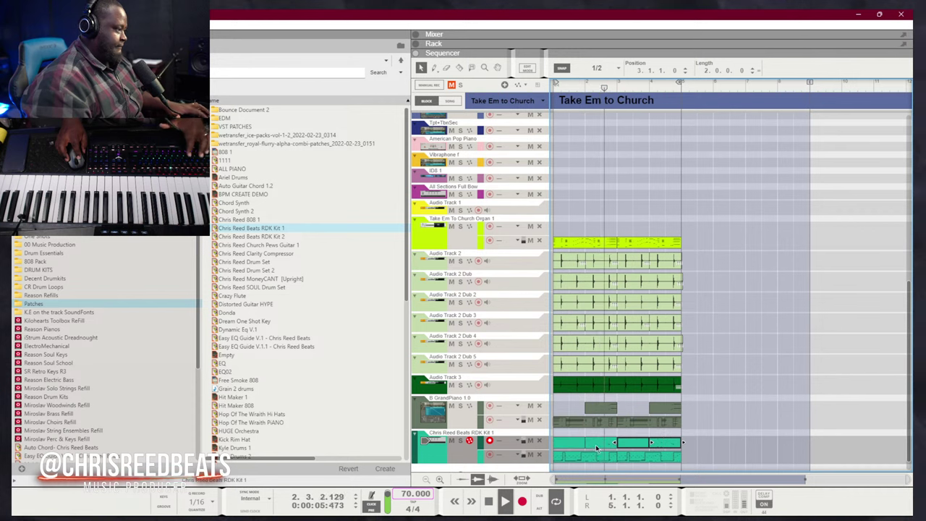
left_click(733, 436)
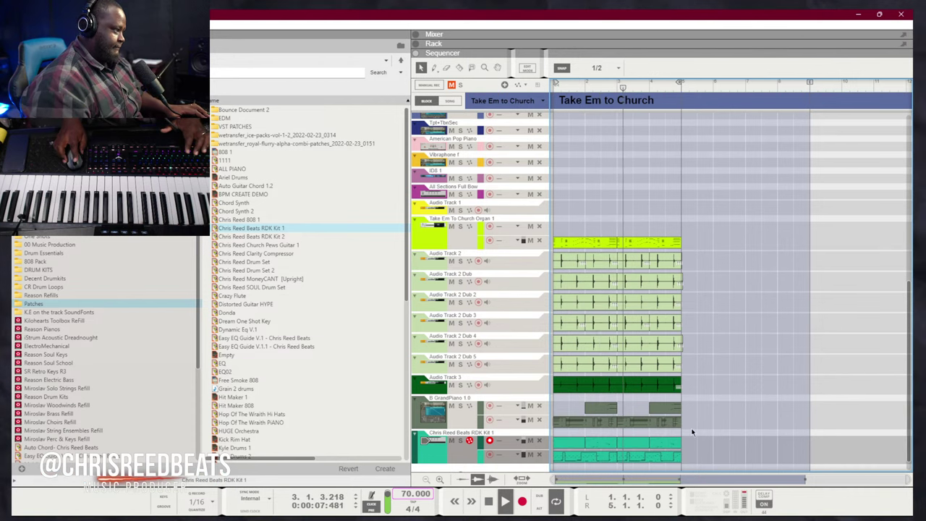
Check the new drum mix channel in the mixer and return to the sequencer
scroll(728, 434, "down", 2)
key("F5")
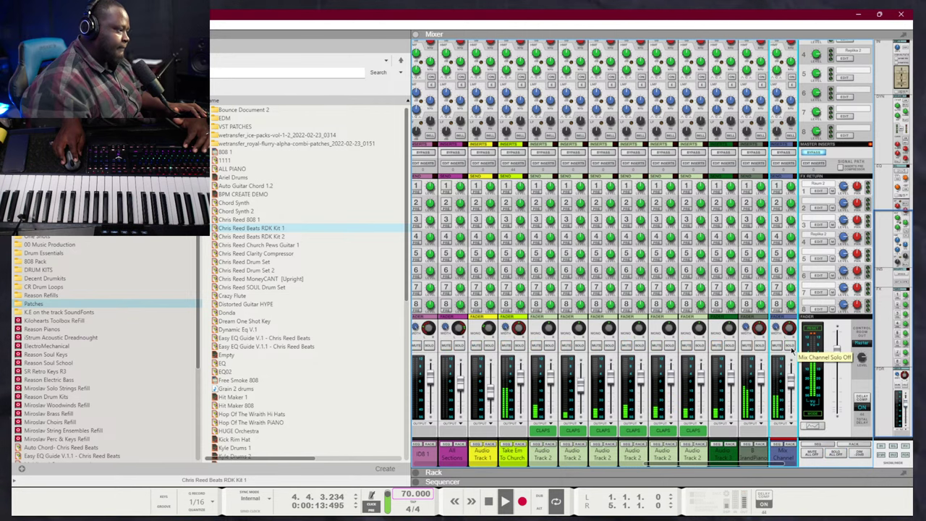
key("F7")
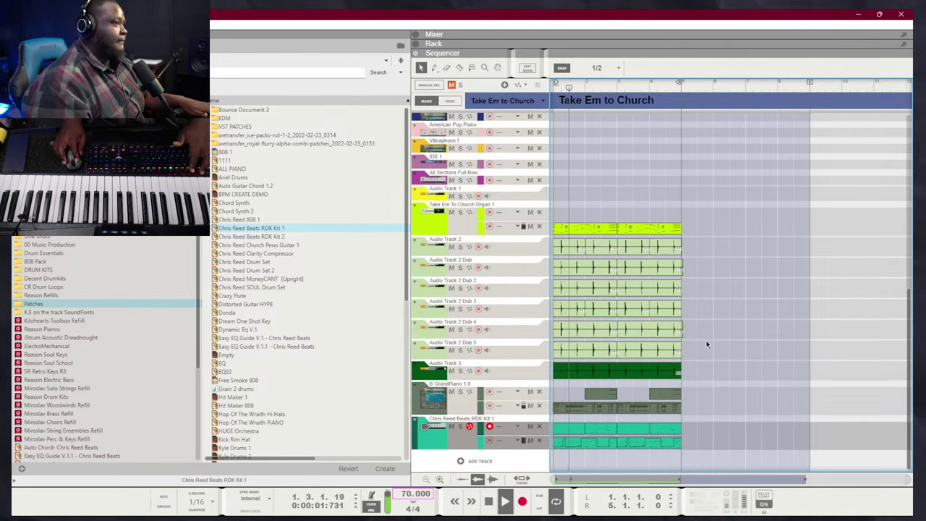
Hide the browser and record-enable the Studio Sax Section track
key("F3")
scroll(252, 447, "up", 3)
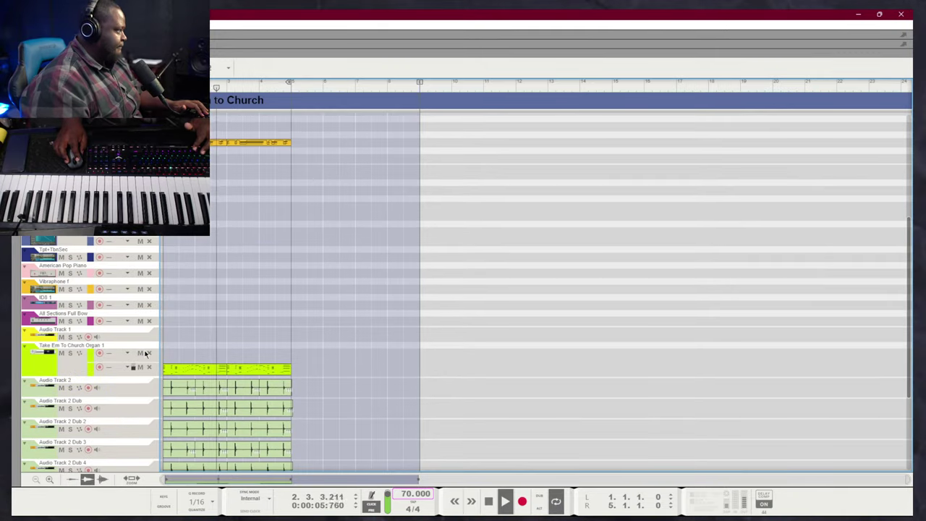
scroll(144, 353, "down", 3)
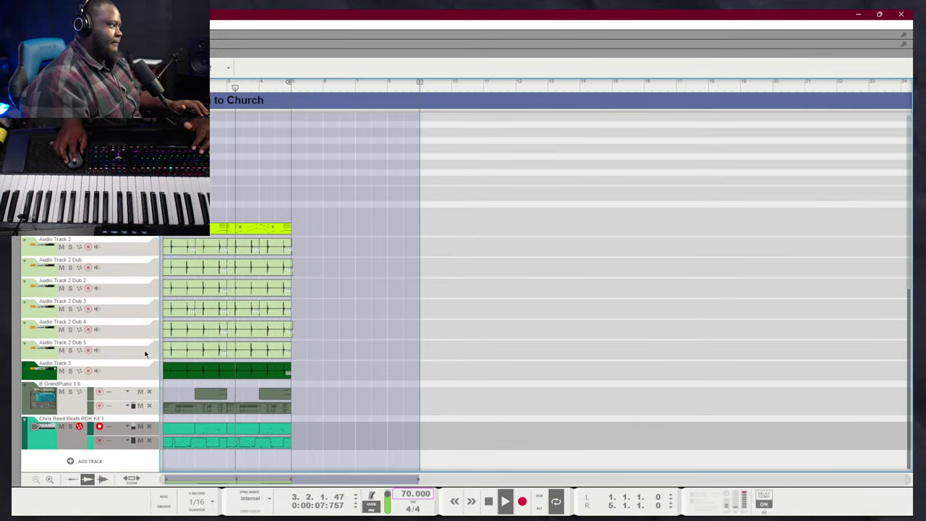
scroll(239, 294, "up", 3)
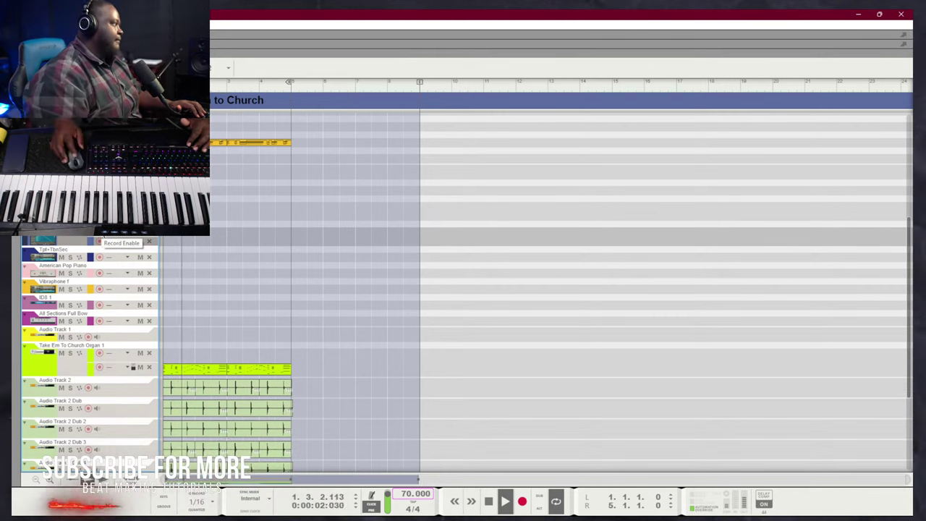
left_click(100, 212)
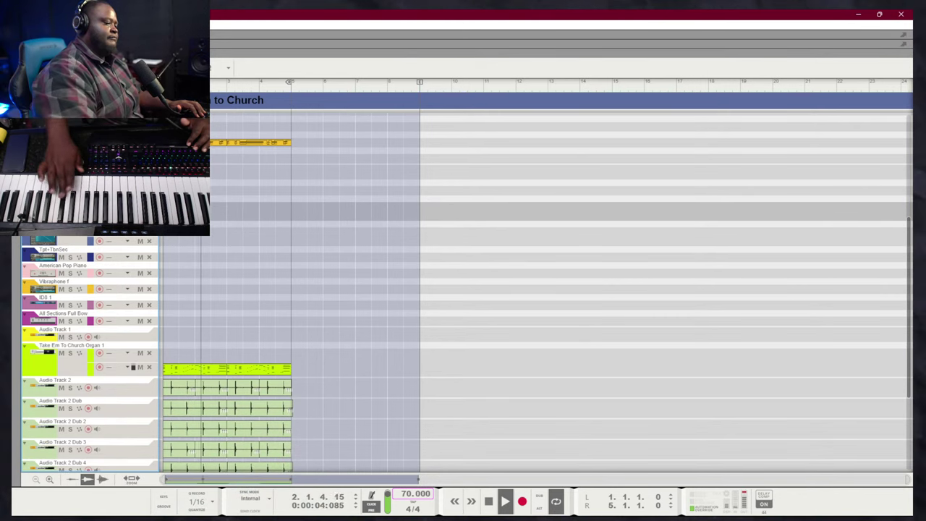
scroll(224, 288, "up", 5)
scroll(222, 290, "down", 8)
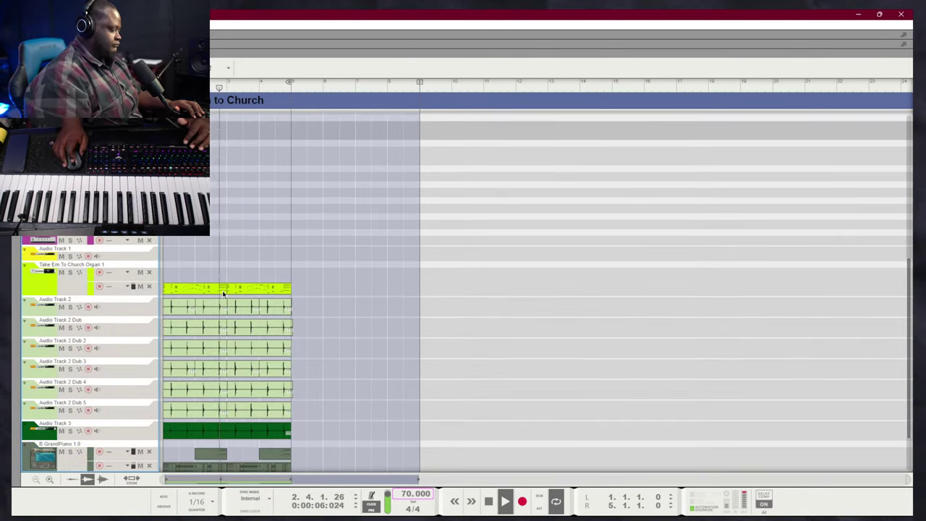
scroll(117, 307, "down", 3)
scroll(117, 311, "up", 5)
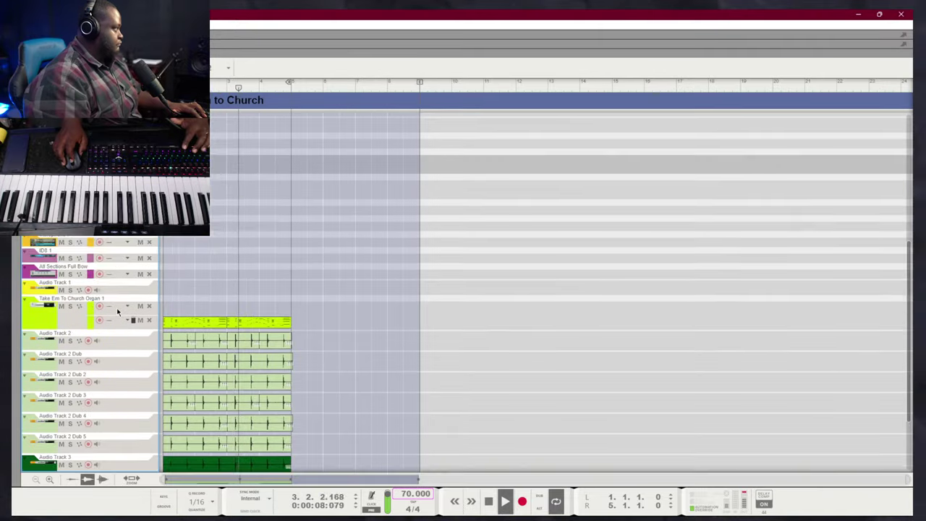
scroll(117, 311, "up", 5)
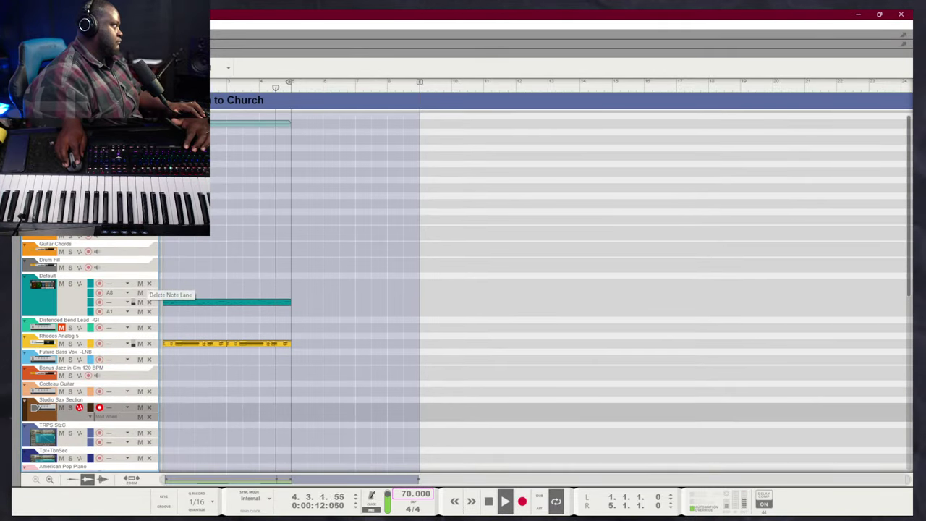
Save the song as a Reason Song File named "Take Em To Church" in the MISC folder
key("alt+f")
type("a")
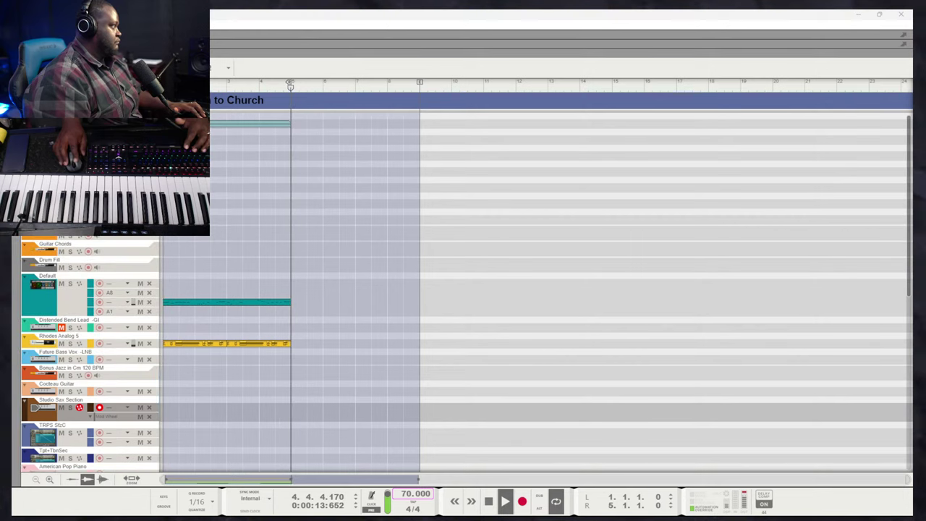
type("Take E")
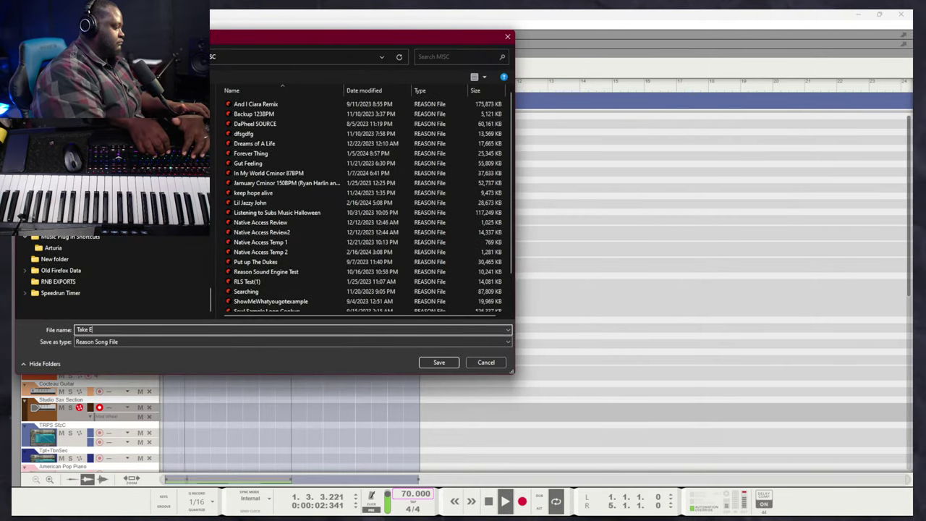
type("m To Church")
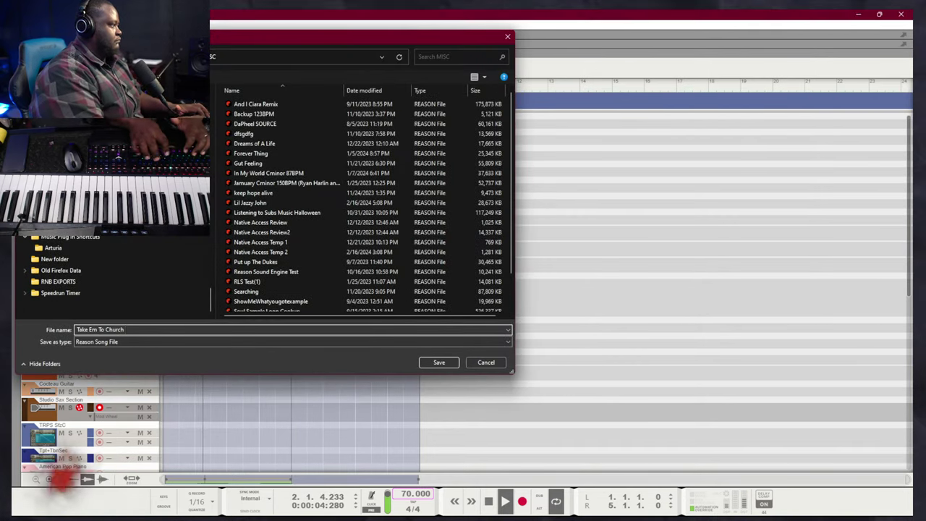
key("Return")
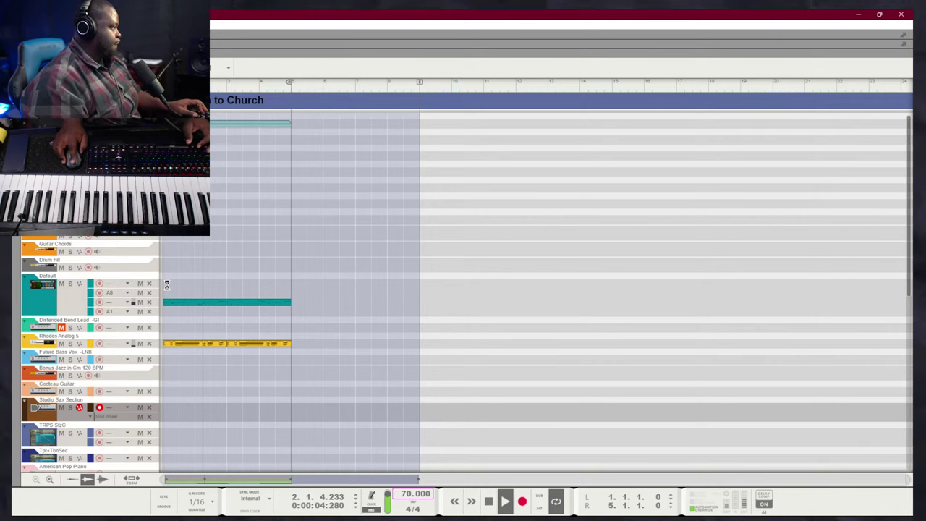
Select the track two rows above Guitar Chords in place of Studio Sax Section and rehearse its part over the four-bar loop
scroll(166, 285, "down", 10)
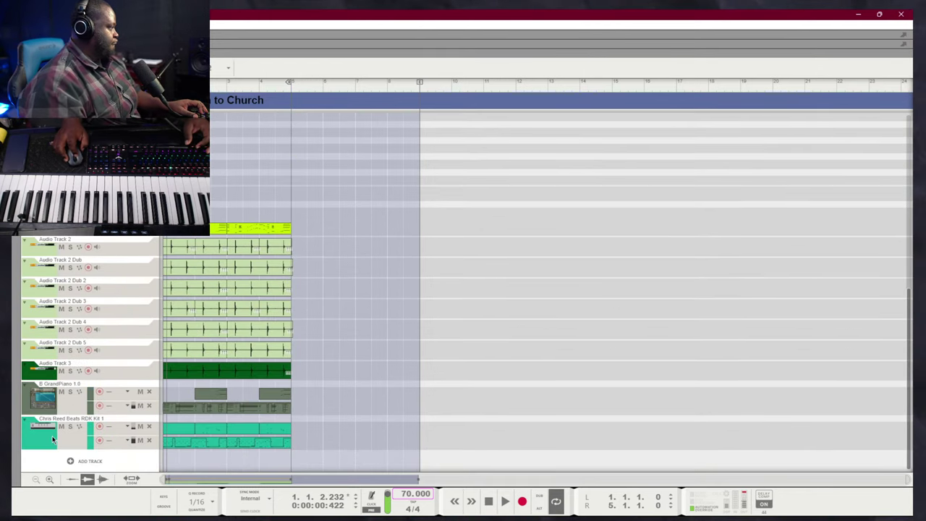
left_click(62, 427)
scroll(62, 427, "up", 5)
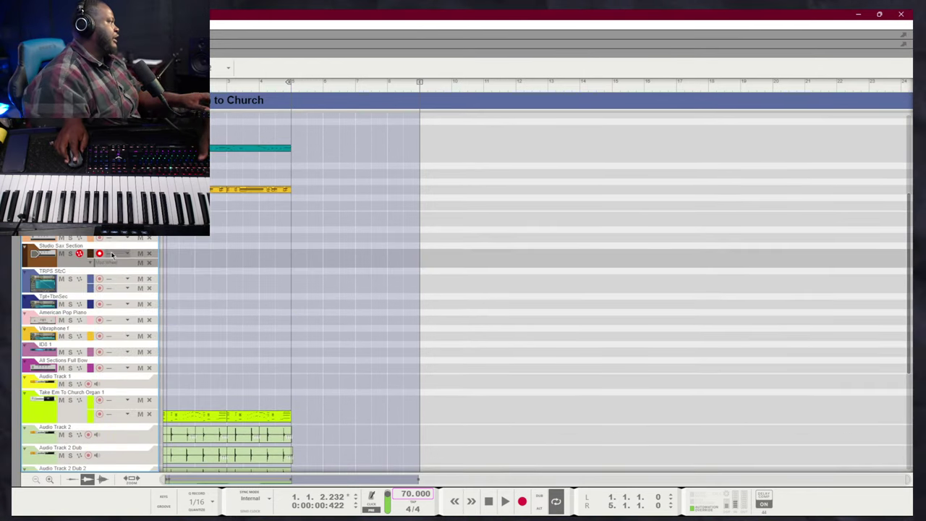
scroll(89, 254, "up", 4)
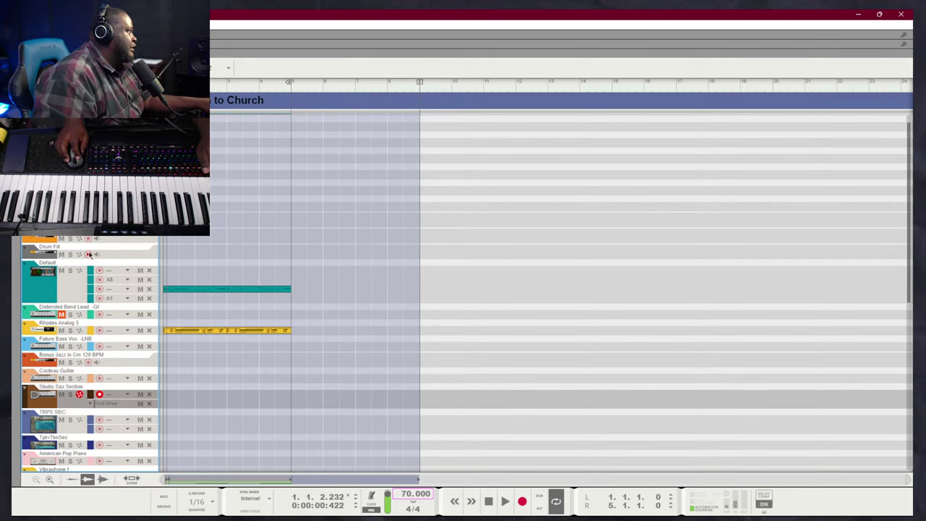
left_click(62, 206)
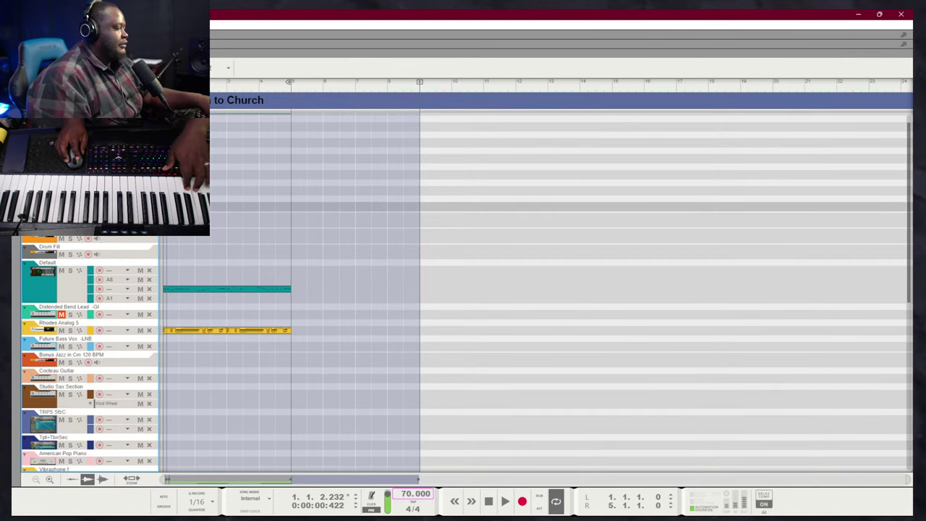
key("space")
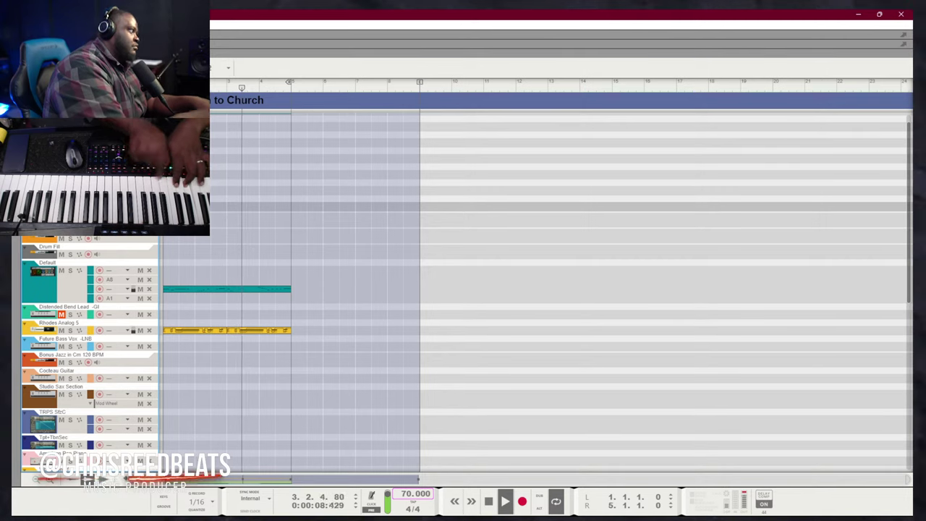
key("space")
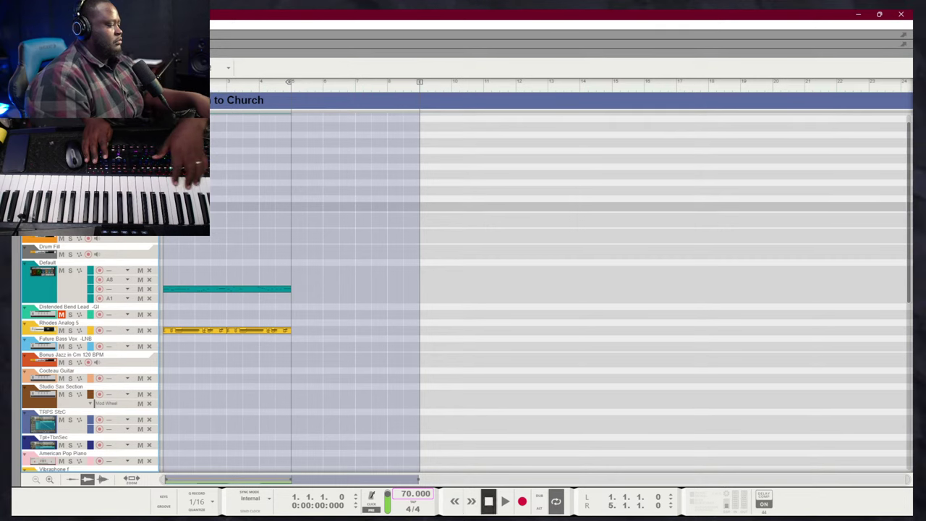
key("space")
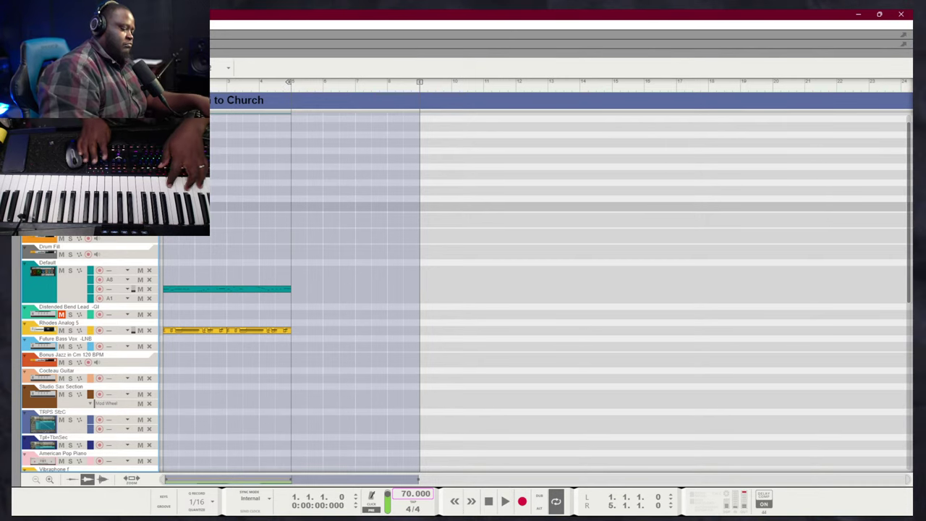
key("ctrl+Return")
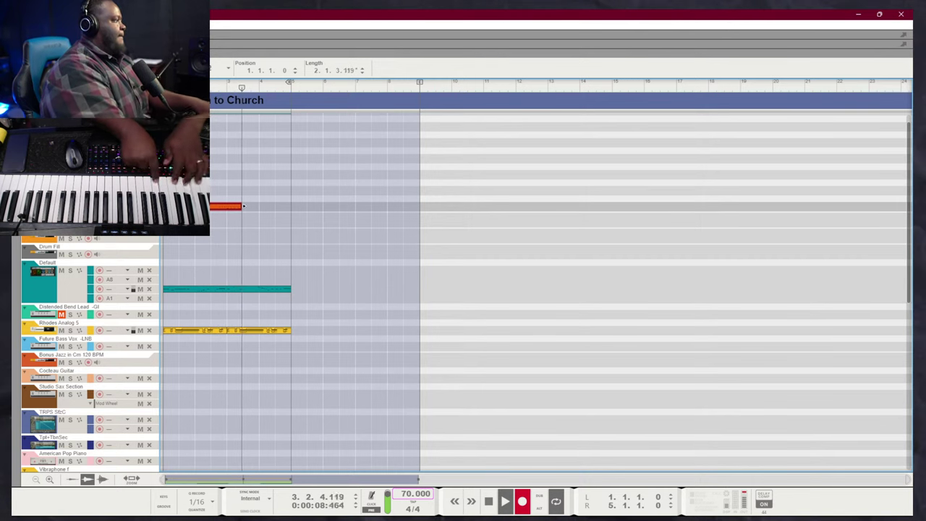
key("space")
key("ctrl+z")
Record a four-bar take from bar 1 on the track two rows above Guitar Chords
key("shift+Return")
key("ctrl+Return")
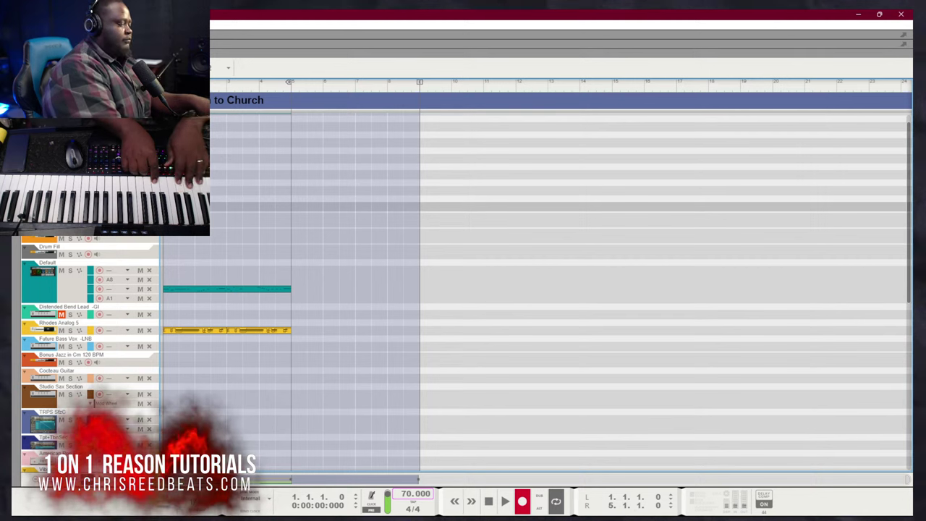
key("ctrl+Return")
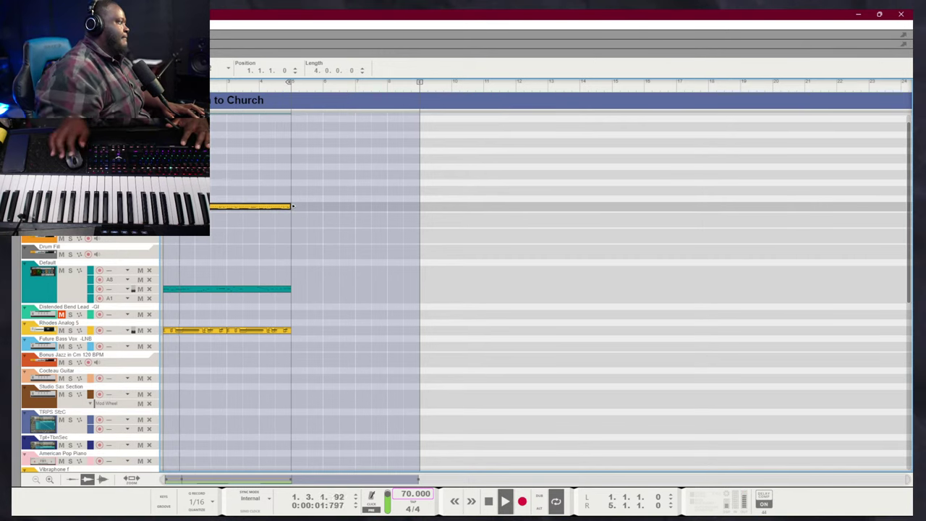
Delete the stray note around beat 3 of bar 2 in the newly recorded clip and close the clip
double_click(286, 206)
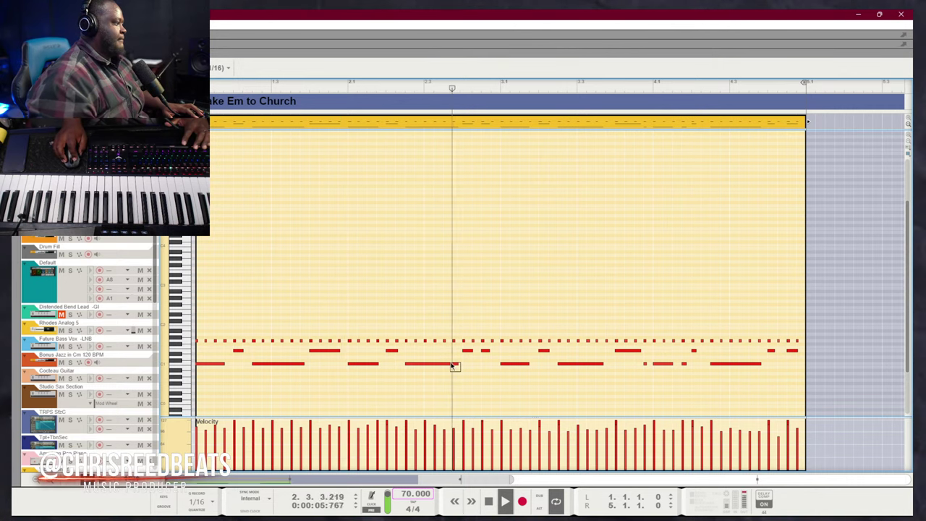
left_click_drag(454, 366, 422, 343)
key("Delete")
key("Delete")
key("Escape")
Shorten the chord after beat 2 of bar 2 in the first Rhodes Analog 5 clip and lower its following sustain pedal point to 0
scroll(458, 356, "down", 3)
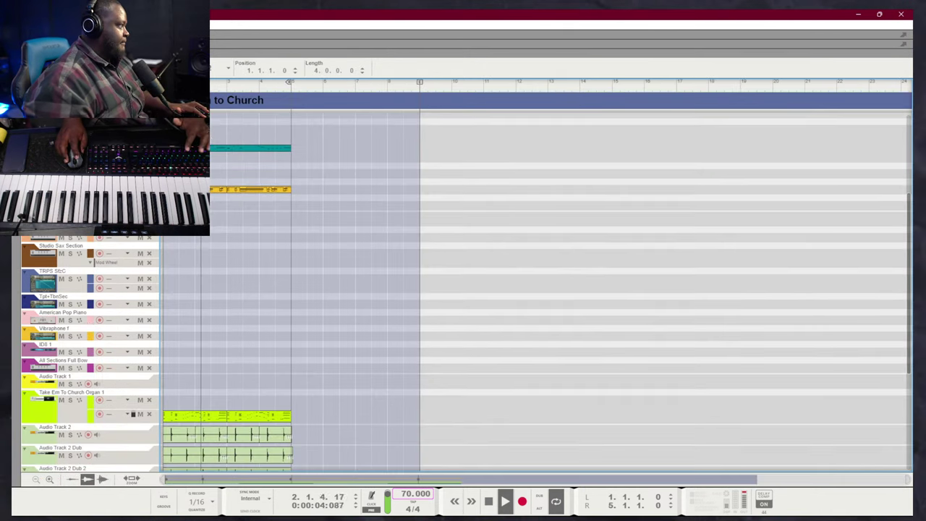
scroll(270, 199, "up", 5)
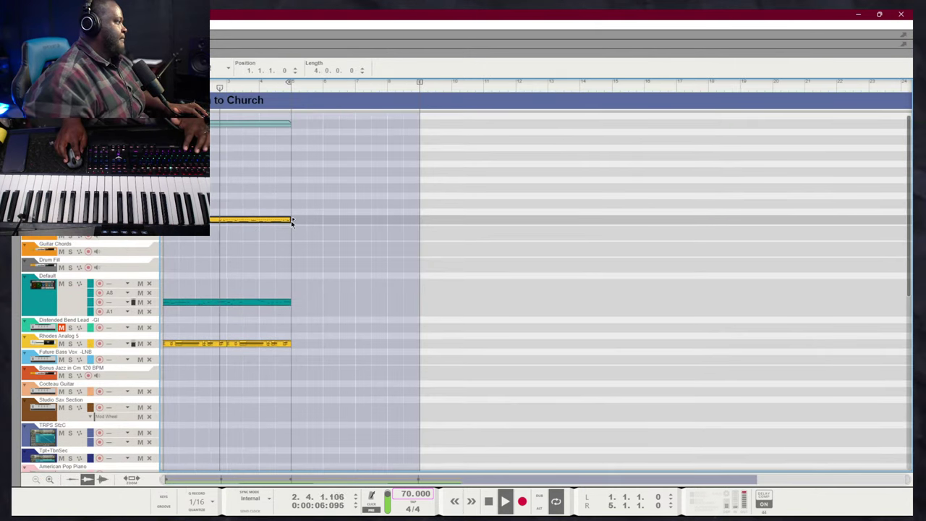
key("space")
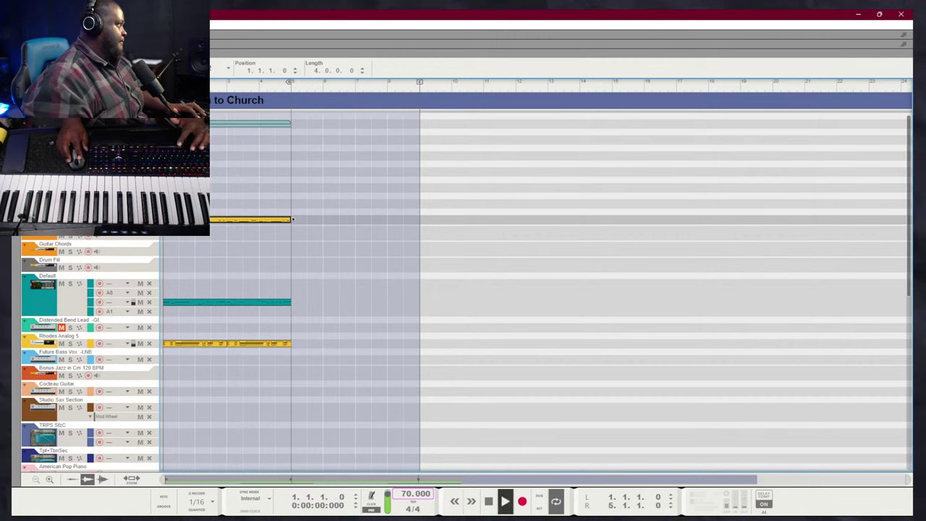
double_click(190, 343)
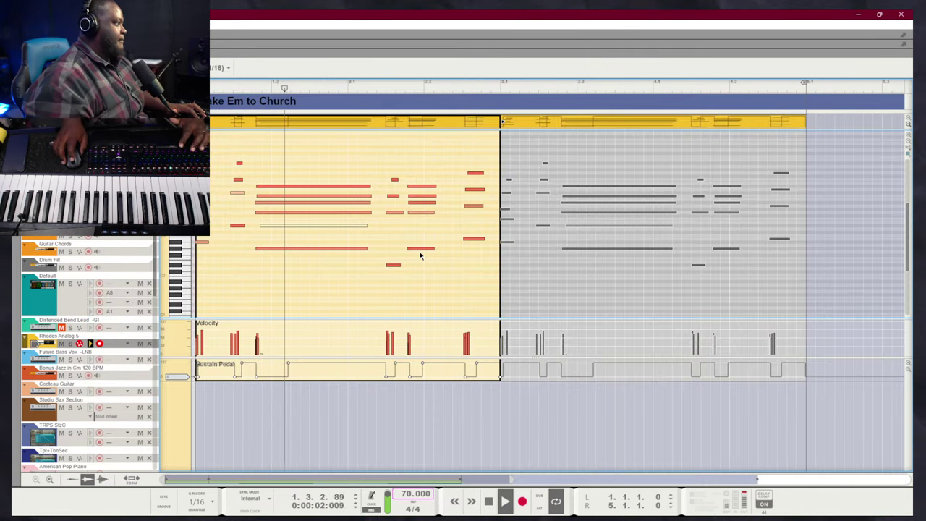
left_click_drag(434, 292, 416, 171)
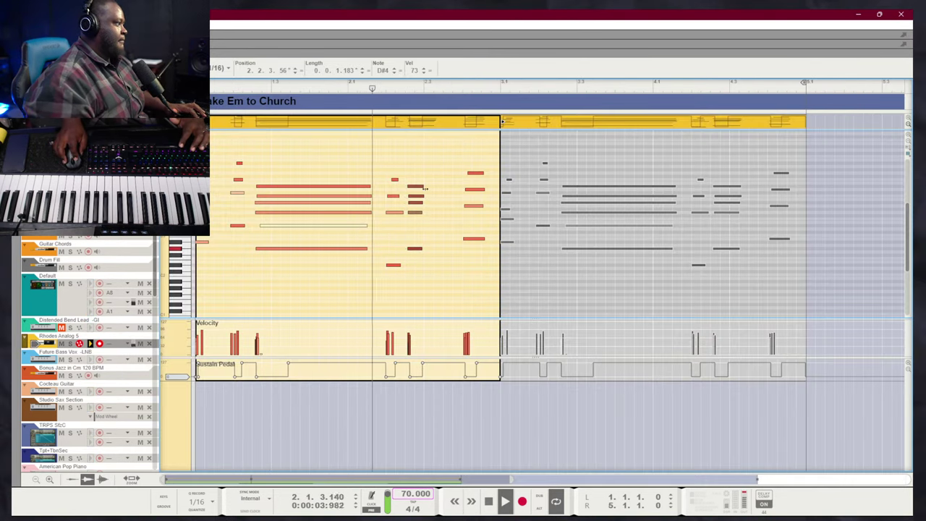
left_click(424, 333)
left_click_drag(425, 368, 419, 414)
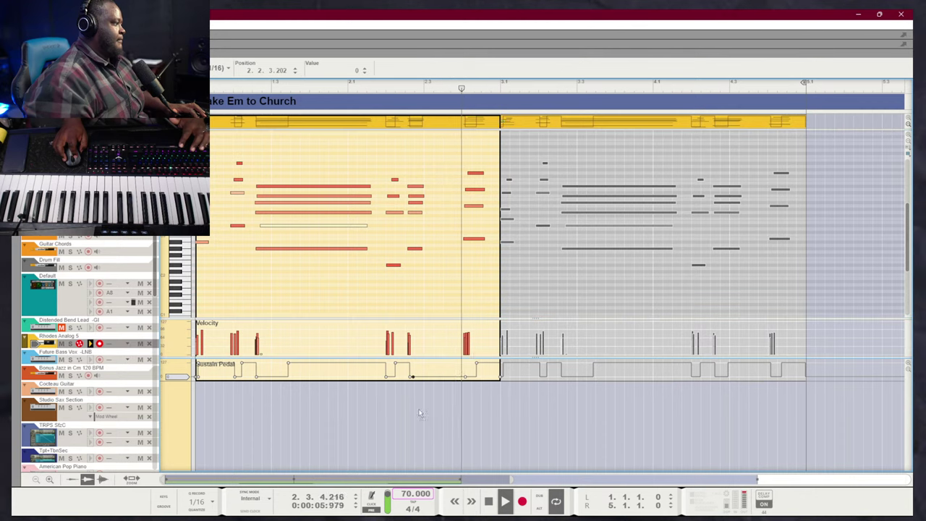
left_click(360, 87)
left_click(449, 180)
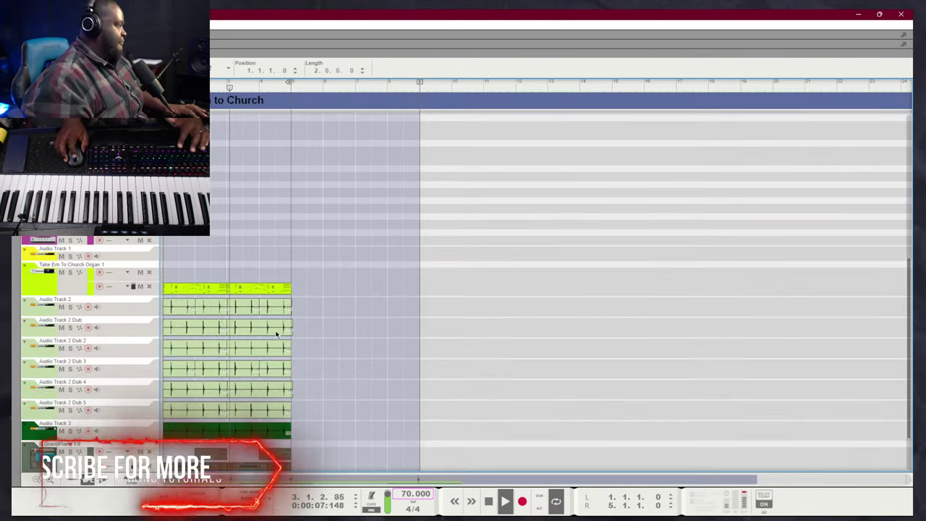
Shorten the matching bar 2 chord in the first B GrandPiano 1.0 clip, removing its sustain pedal hold, and audition the edit
scroll(254, 290, "down", 2)
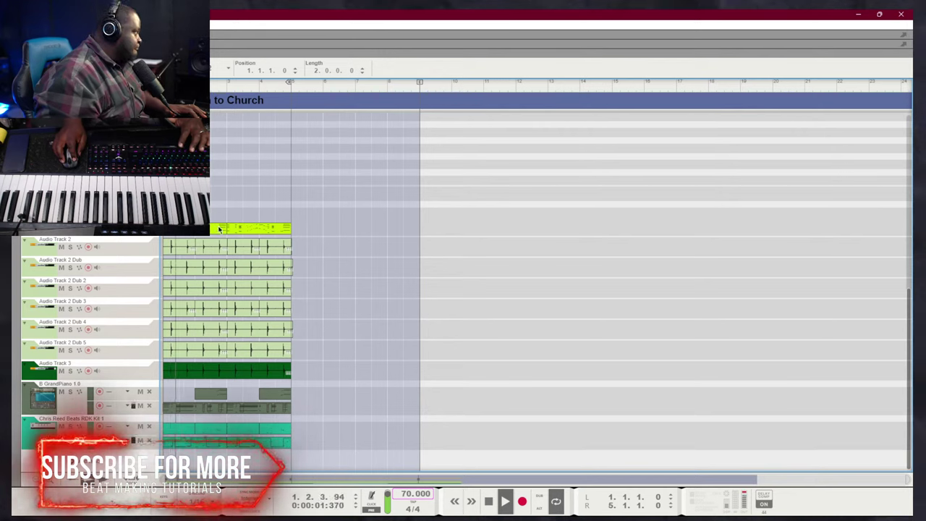
double_click(210, 409)
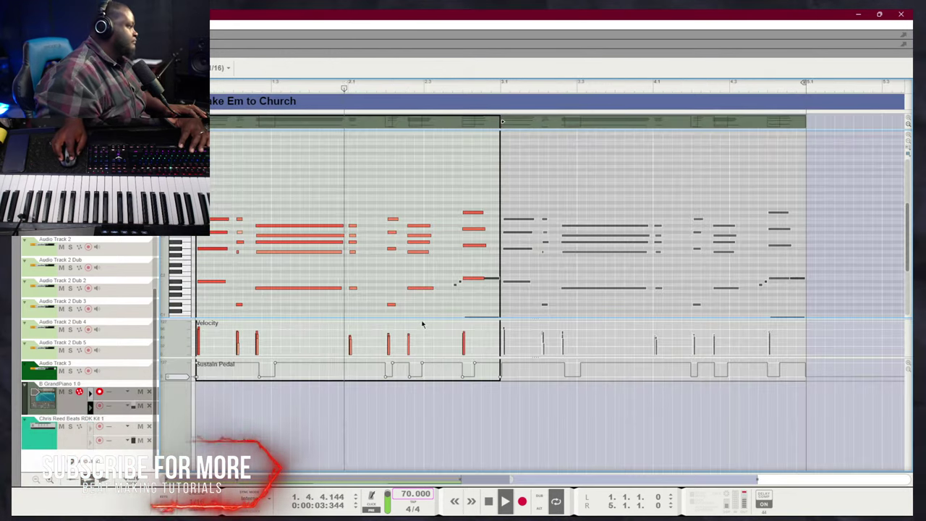
left_click_drag(403, 214, 425, 372)
left_click_drag(429, 277, 422, 190)
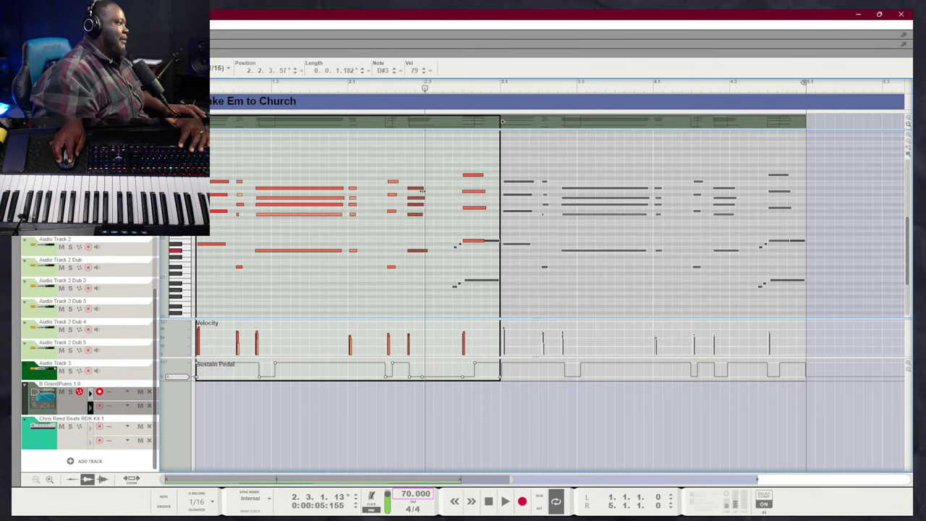
left_click(366, 89)
key("space")
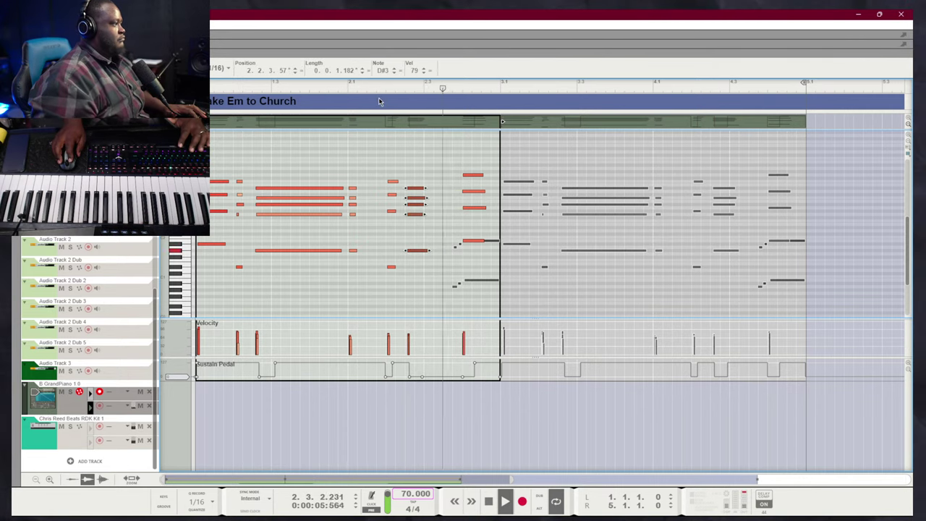
key("Escape")
Play the loop from bar 1 and review the arrangement with the shortened chords
key("space")
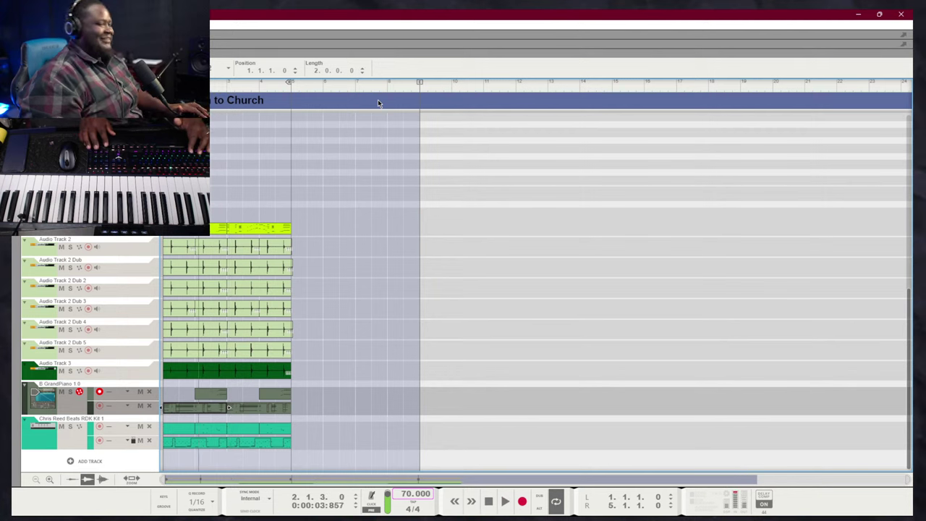
key("shift+Return")
key("space")
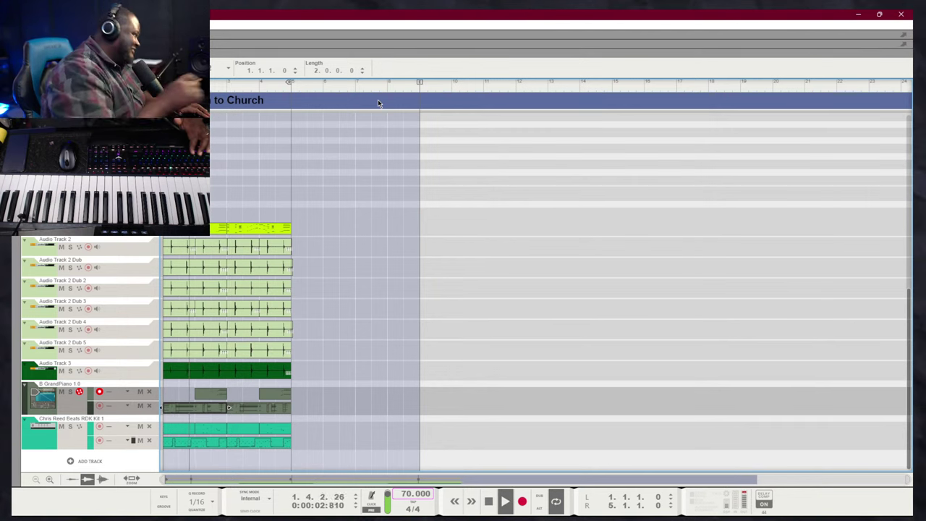
scroll(181, 268, "up", 10)
scroll(180, 269, "down", 8)
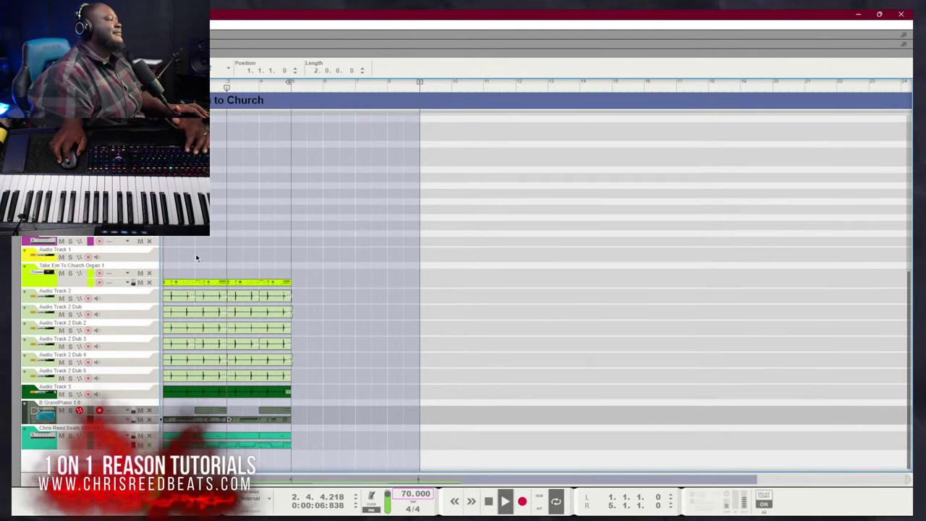
scroll(196, 256, "up", 1)
scroll(196, 256, "down", 1)
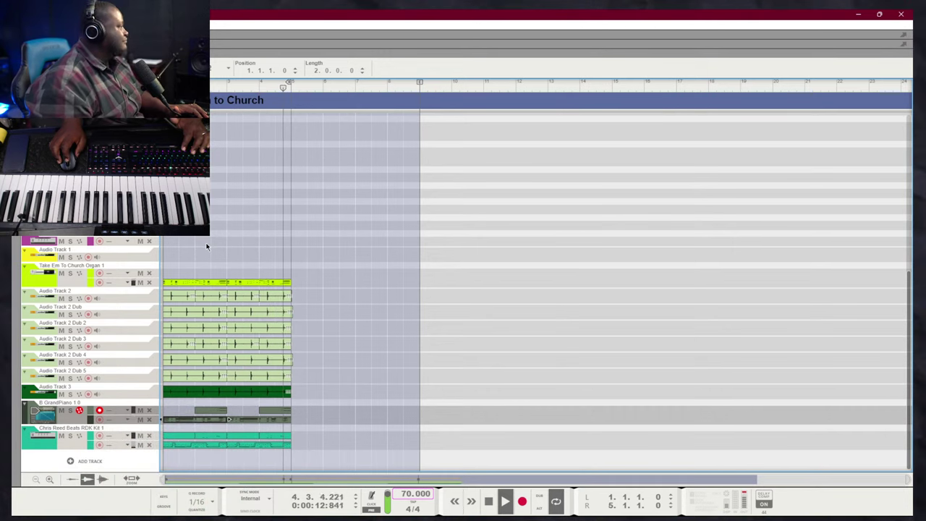
Rework the newly recorded four-bar clip above Guitar Chords into two two-bar clips, the second starting at bar 3
scroll(217, 254, "up", 10)
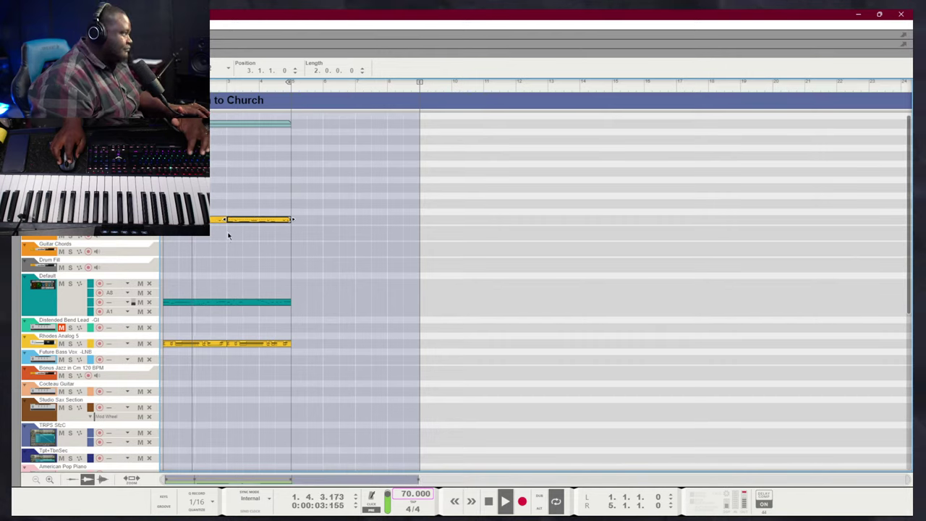
scroll(296, 239, "down", 5)
scroll(296, 238, "down", 2)
scroll(286, 247, "up", 5)
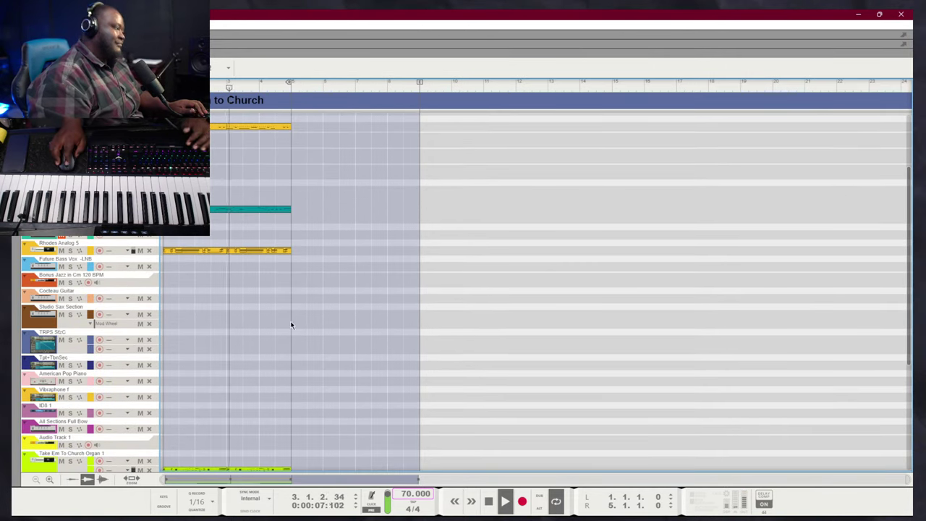
Inspect the notes of the bar 2 clip on the first lane of Chris Reed Beats RDK Kit 1
scroll(215, 375, "down", 5)
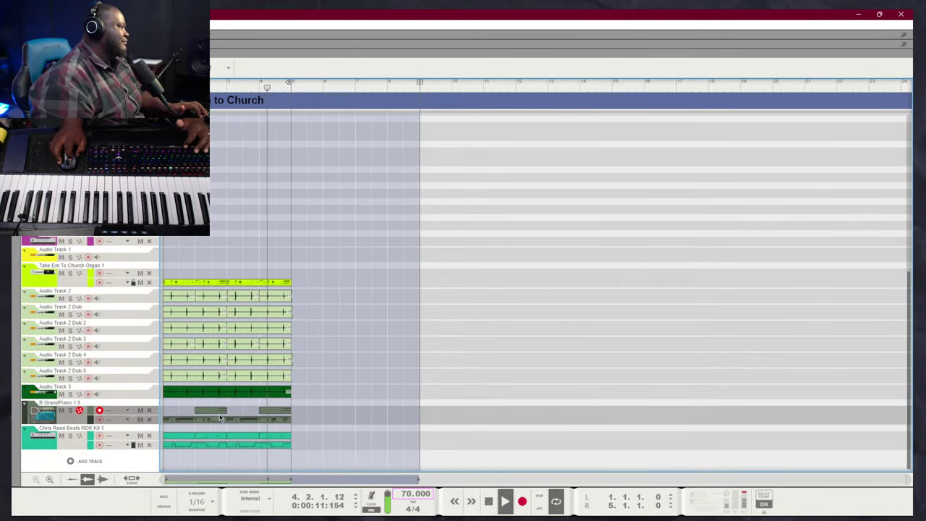
double_click(221, 438)
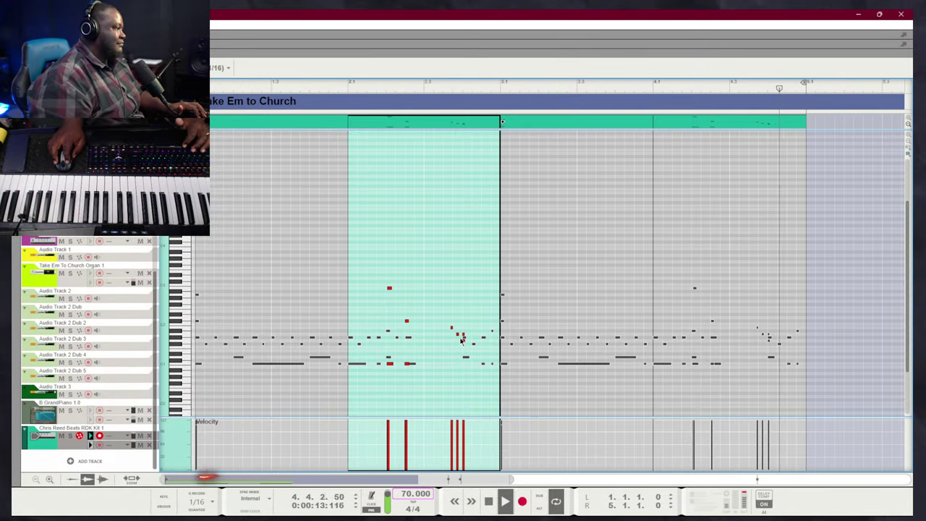
key("Escape")
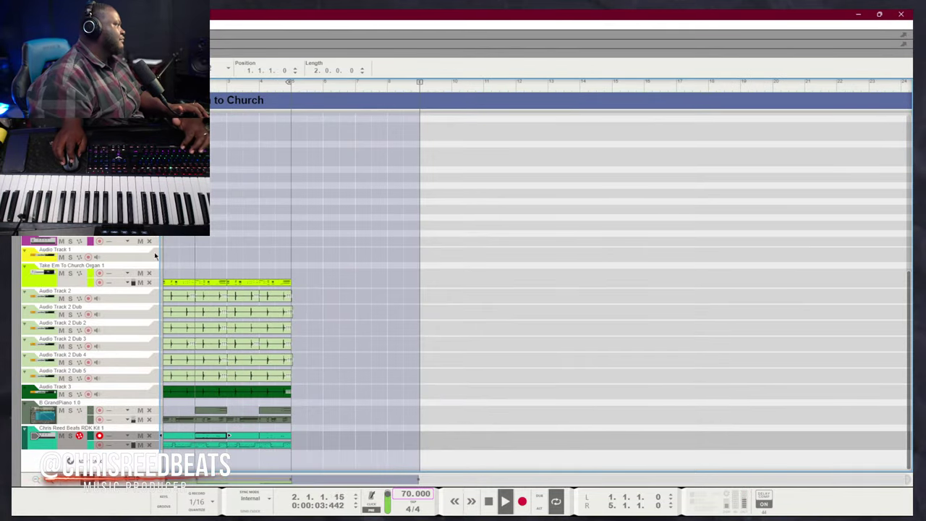
scroll(243, 259, "up", 5)
scroll(242, 260, "down", 5)
Delete the three extra note lanes of the Default track, keeping only the lane with the visible four-bar clip
scroll(81, 250, "up", 5)
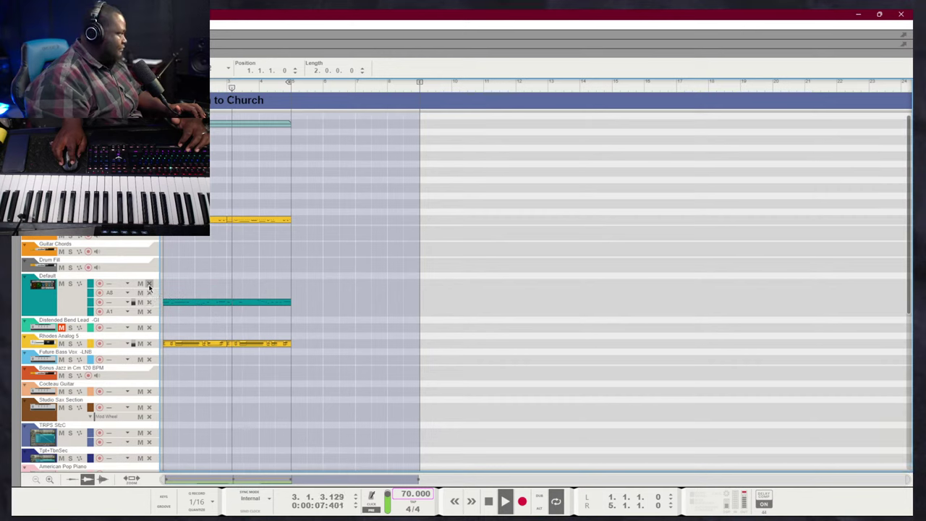
left_click(149, 288)
left_click(441, 289)
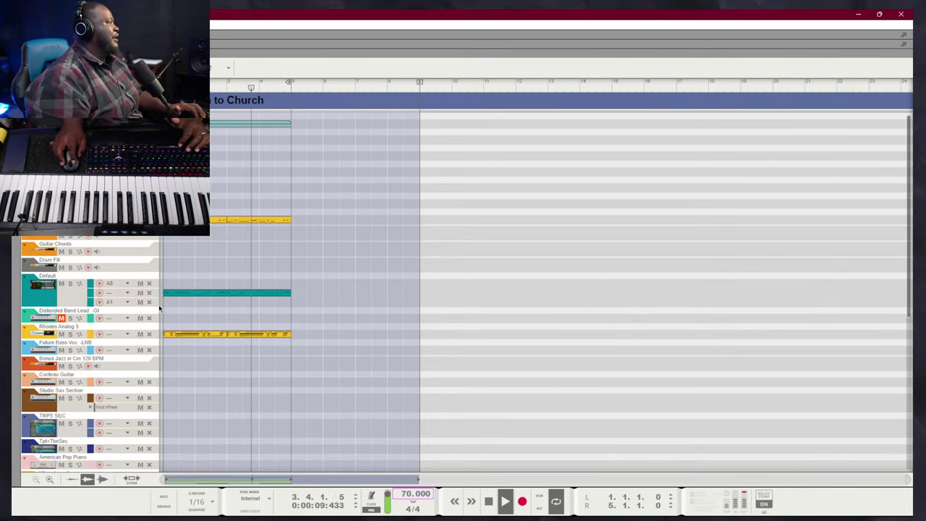
left_click(149, 302)
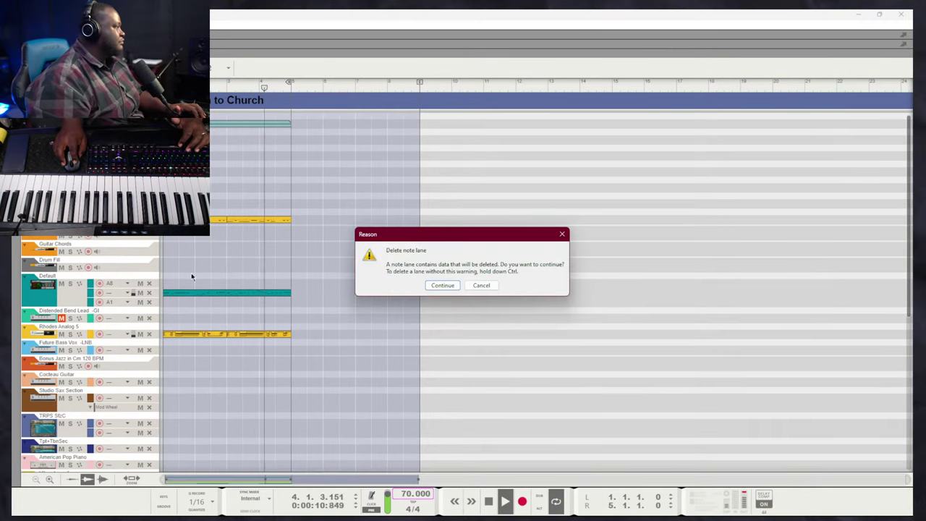
left_click(439, 289)
left_click(149, 283)
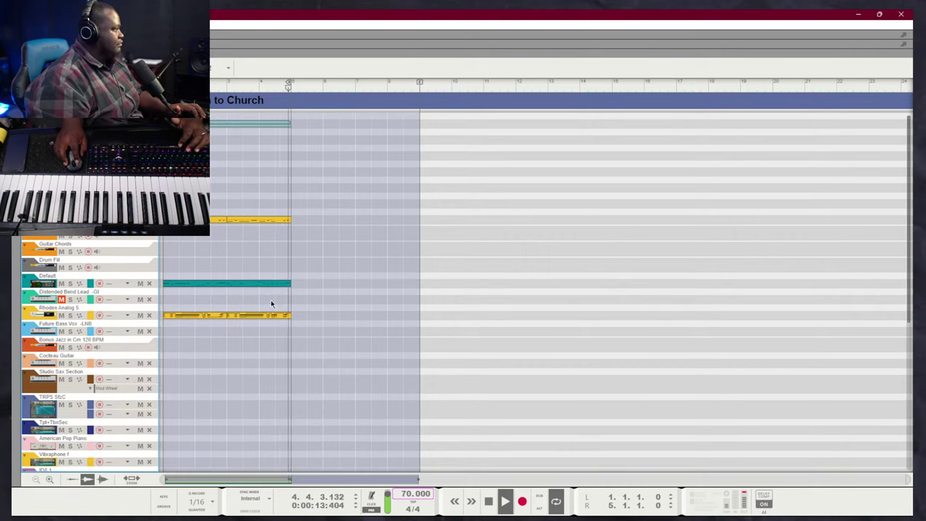
Unmute Distended Bend Lead and record-enable it and Future Bass Vox in turn to try their sounds over the loop
left_click(254, 265)
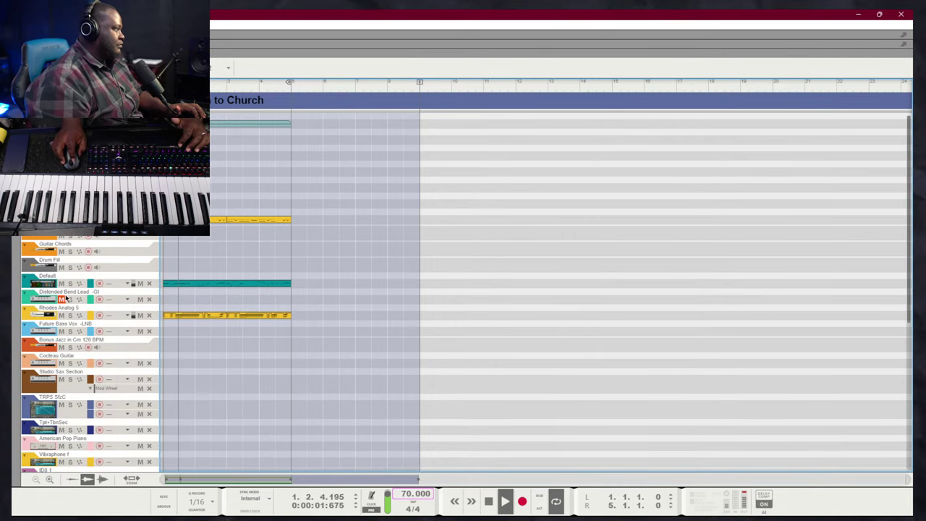
left_click(100, 298)
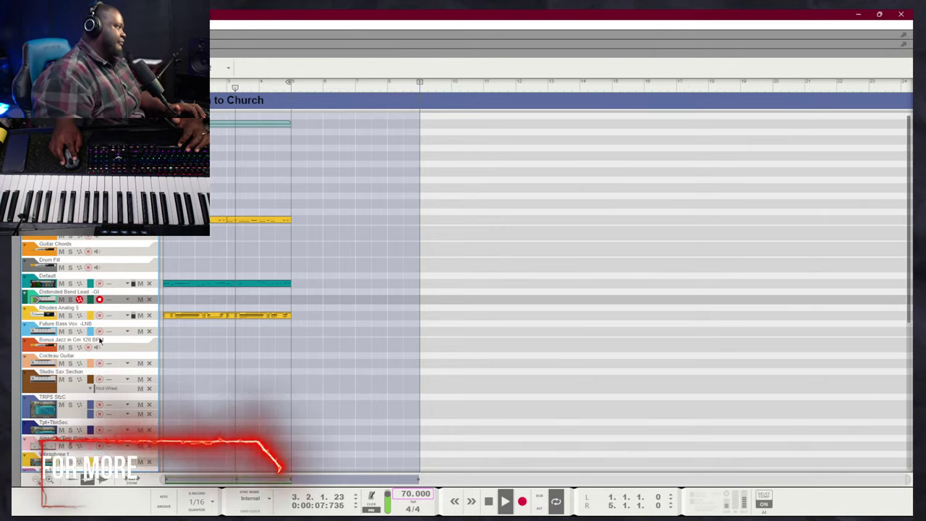
left_click(99, 331)
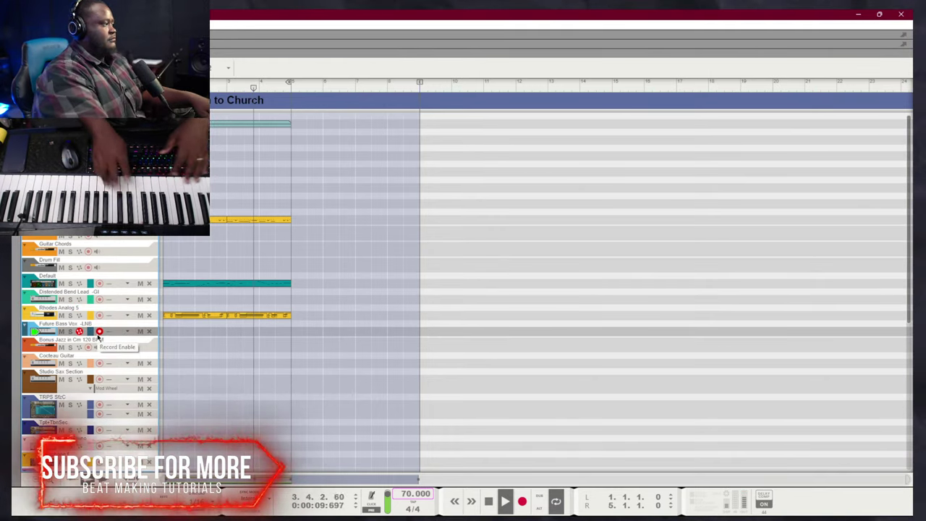
Delete the Bonus Jazz in Cm 120 BPM track together with its device
left_click(115, 344)
key("Delete")
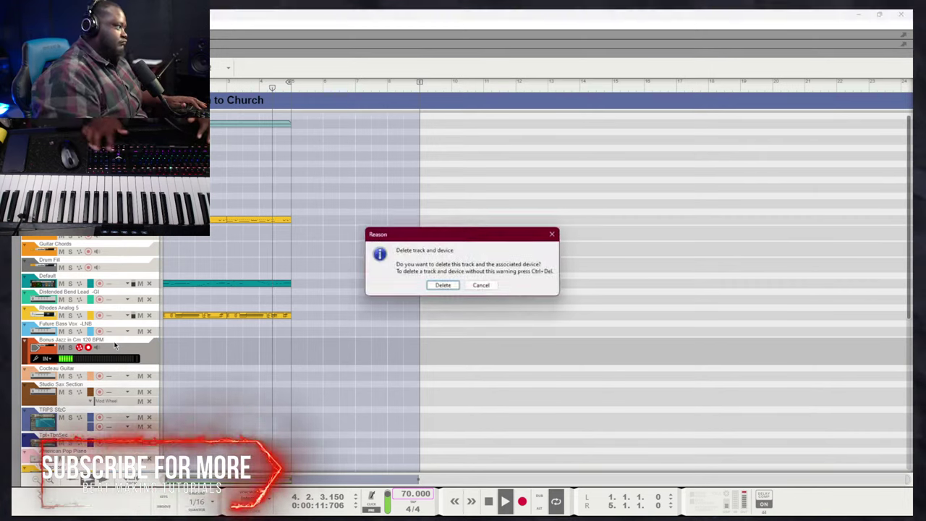
key("Return")
left_click(123, 268)
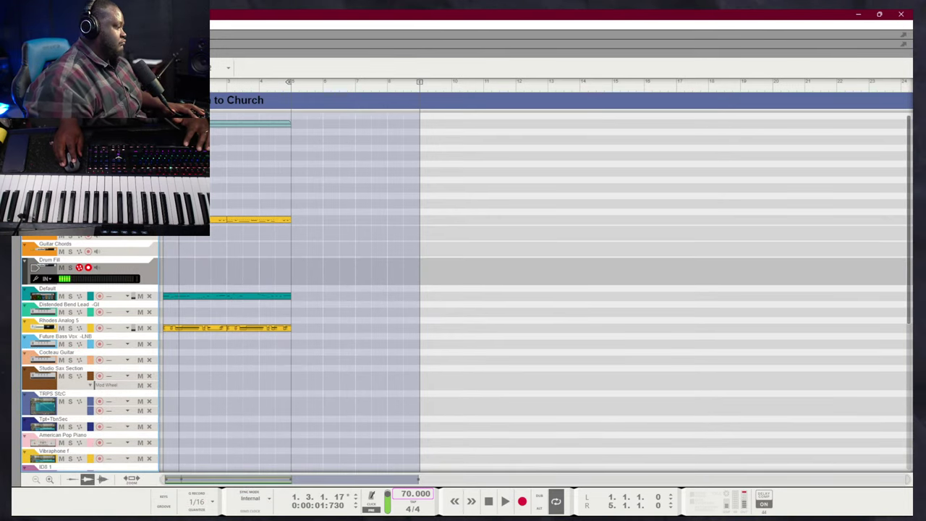
key("F3")
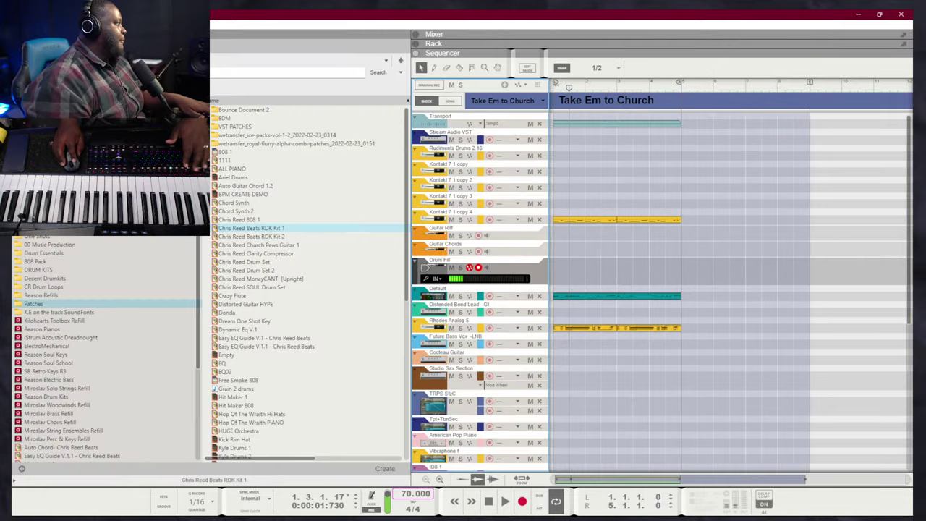
key("F3")
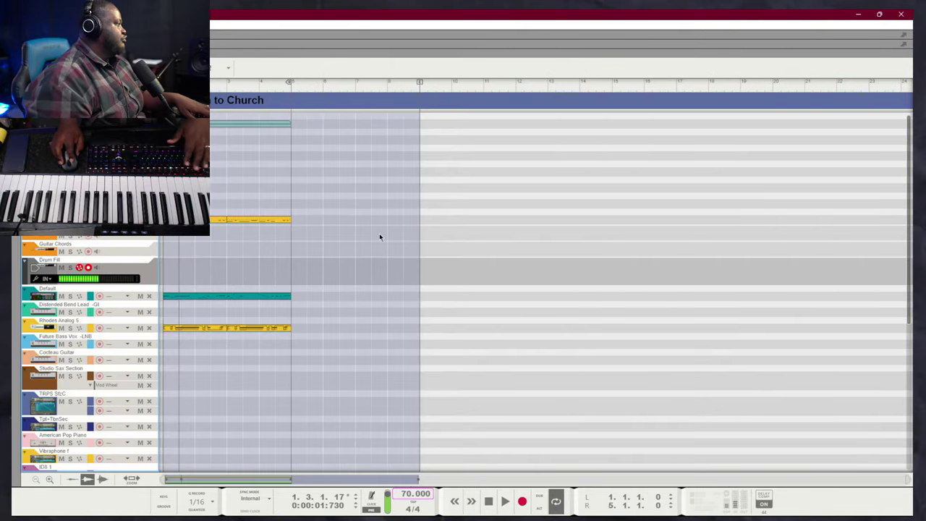
Delete the empty Kontakt 7 1 copy 3 track together with its device
left_click(50, 204)
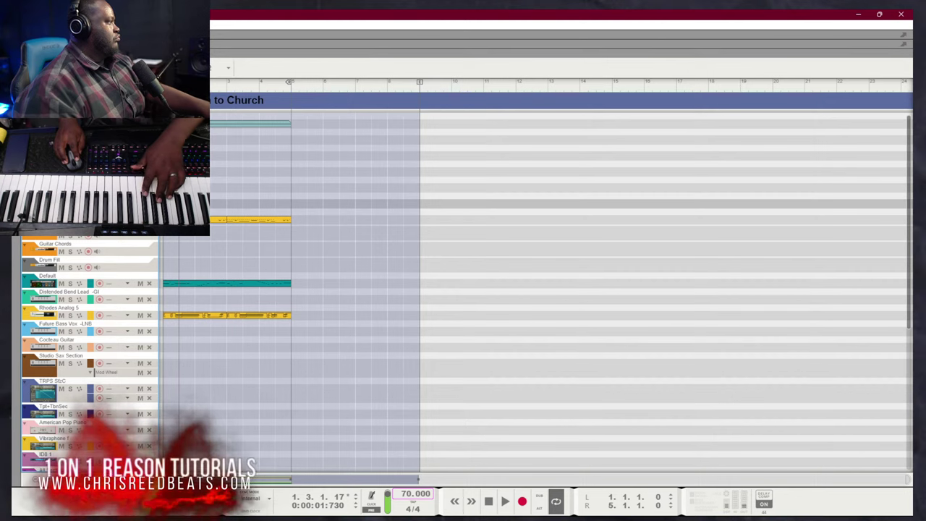
key("Delete")
key("Return")
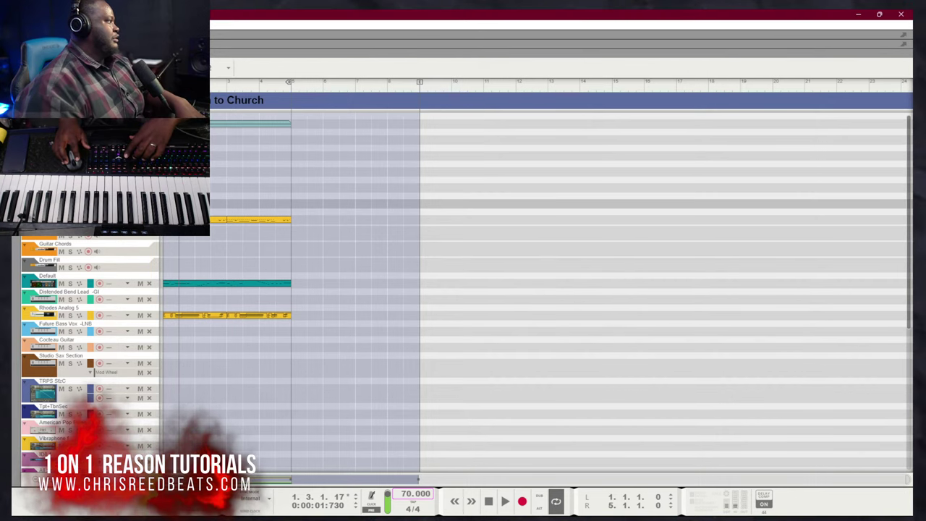
scroll(463, 325, "down", 1)
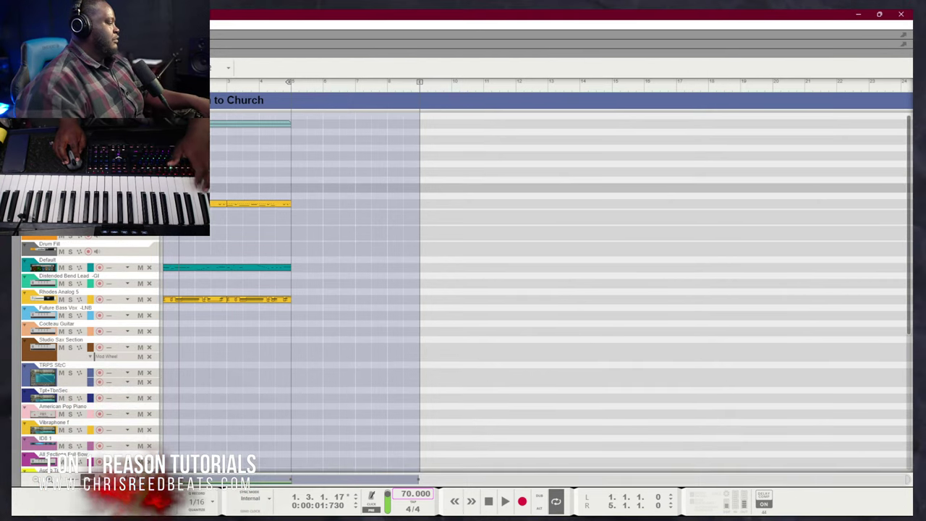
In the bar 1 clip of Kontakt 7 1 copy 4, shorten the first C1 note and copy it to D#1 at 1.1.2.0
key("Down")
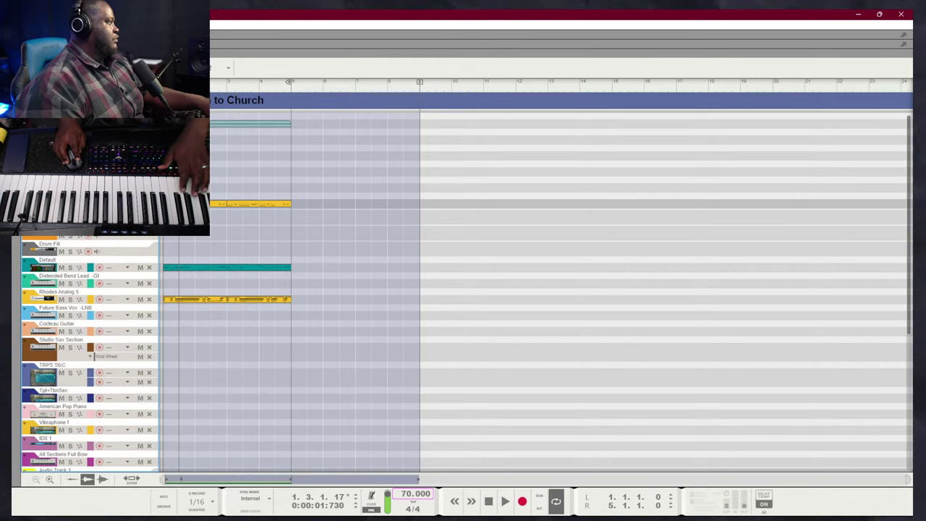
key("KP_0")
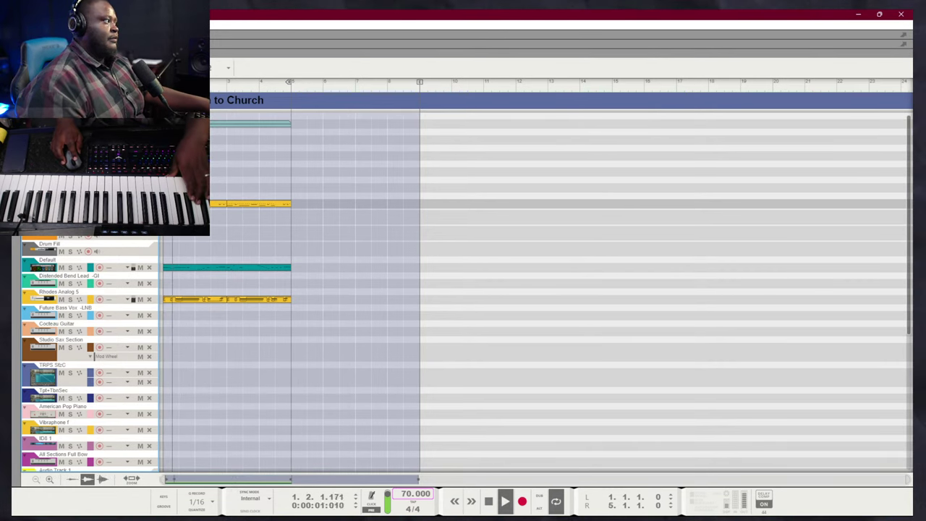
double_click(217, 203)
left_click(214, 366)
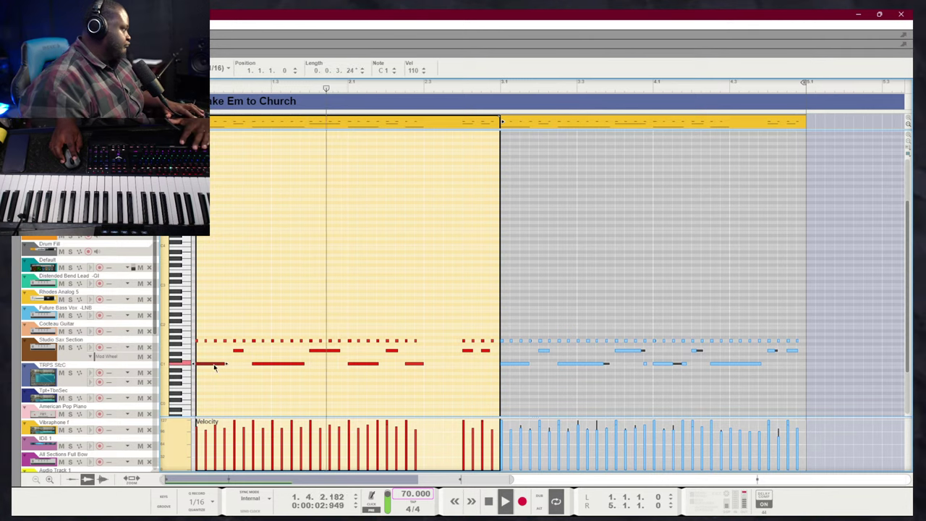
left_click_drag(226, 369, 222, 366)
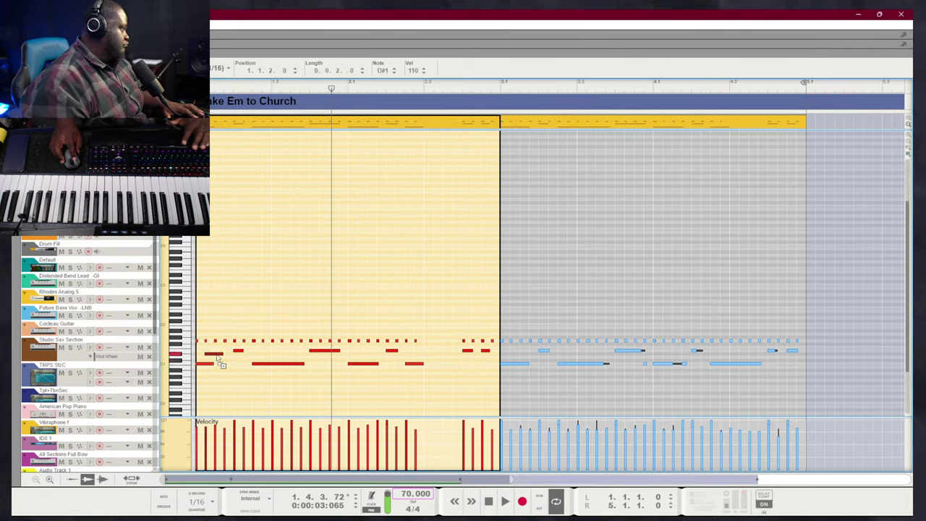
key("space")
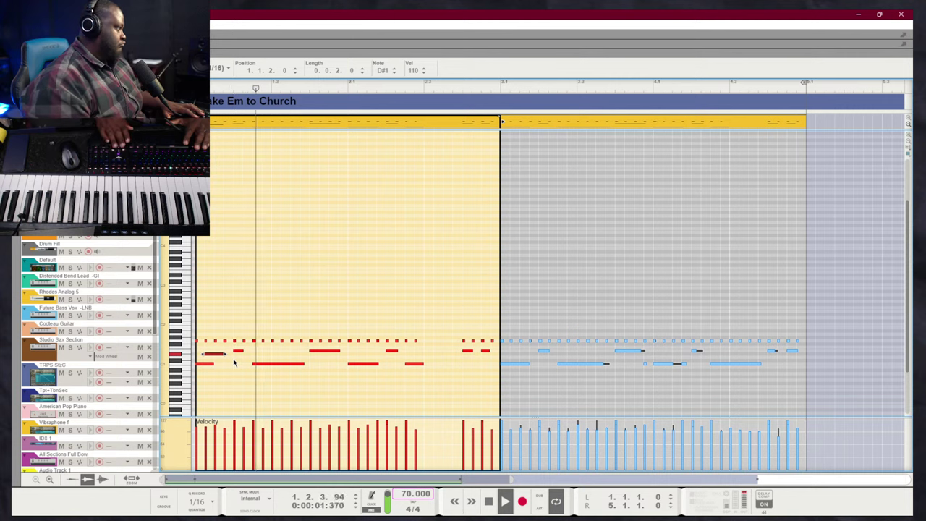
Move the copied note to C#1 at position 1.1.3.0 and play the loop from the start
key("ctrl+Right")
key("ctrl+Down")
key("shift+Return")
key("space")
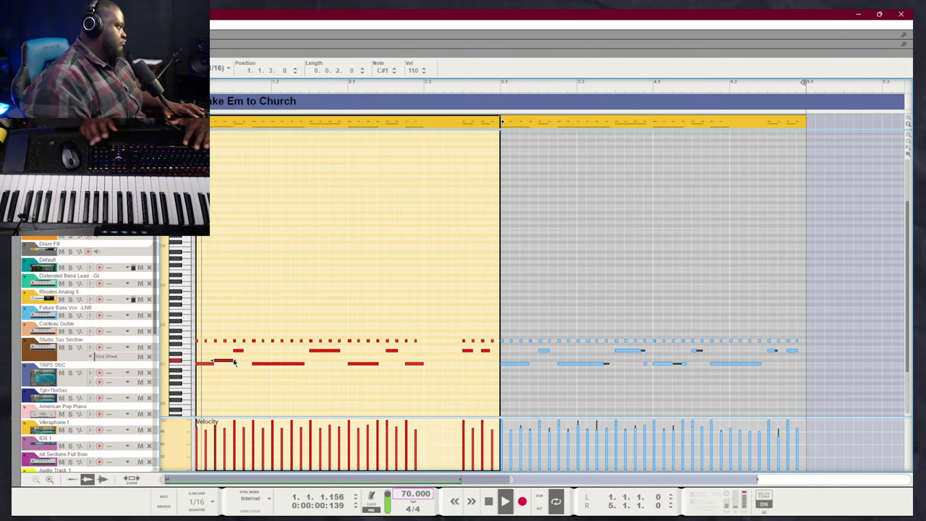
key("Escape")
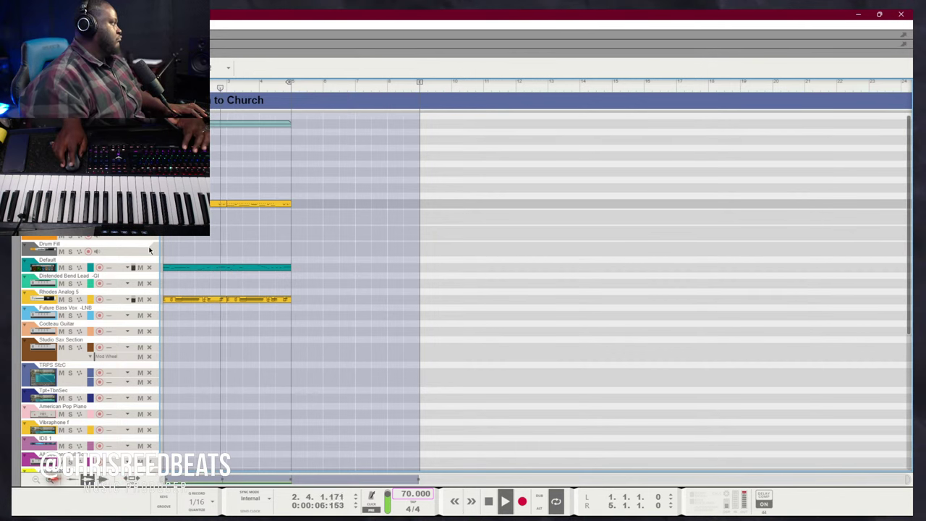
Delete the C#1 note near the start of the bar 3 clip on Kontakt 7 1 copy 4
scroll(267, 351, "down", 6)
scroll(262, 353, "up", 8)
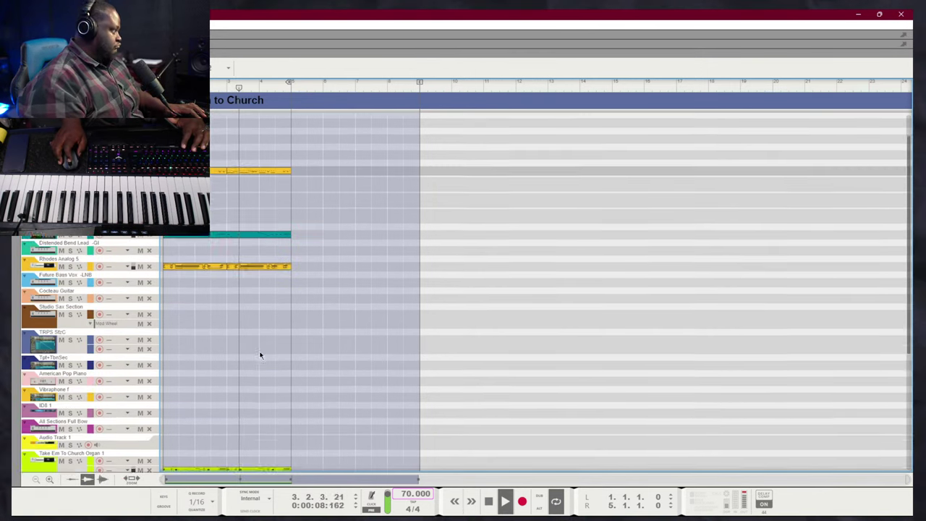
double_click(241, 203)
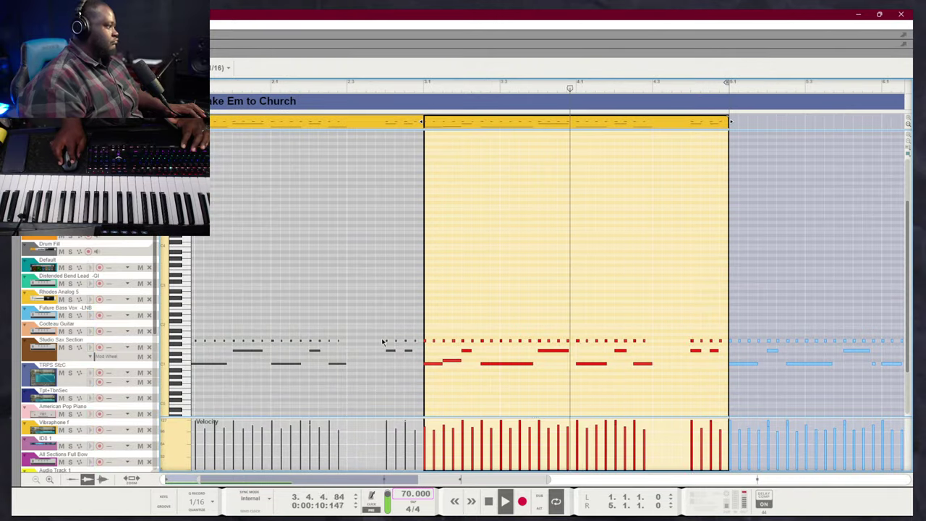
left_click(452, 359)
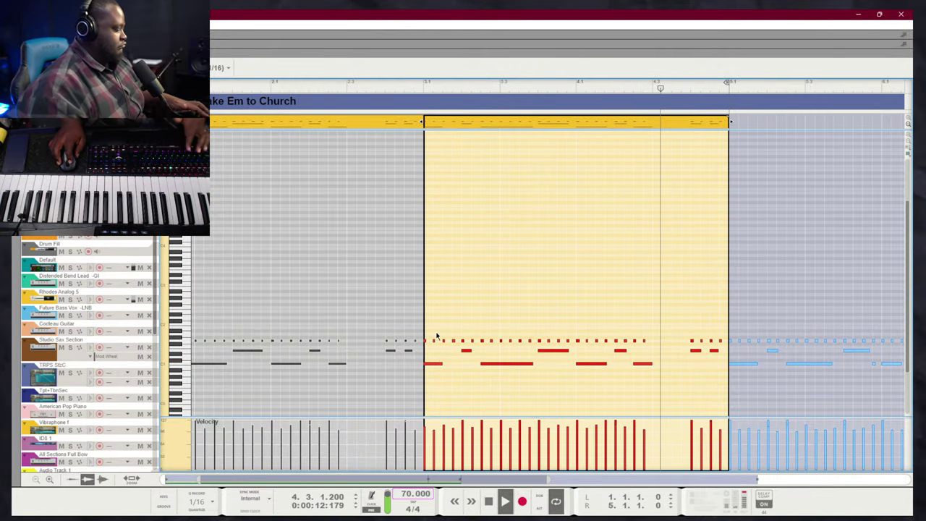
key("Return")
Record a new part on the Kontakt 7 1 copy 2 track while the loop plays from bar 1
left_click(87, 188)
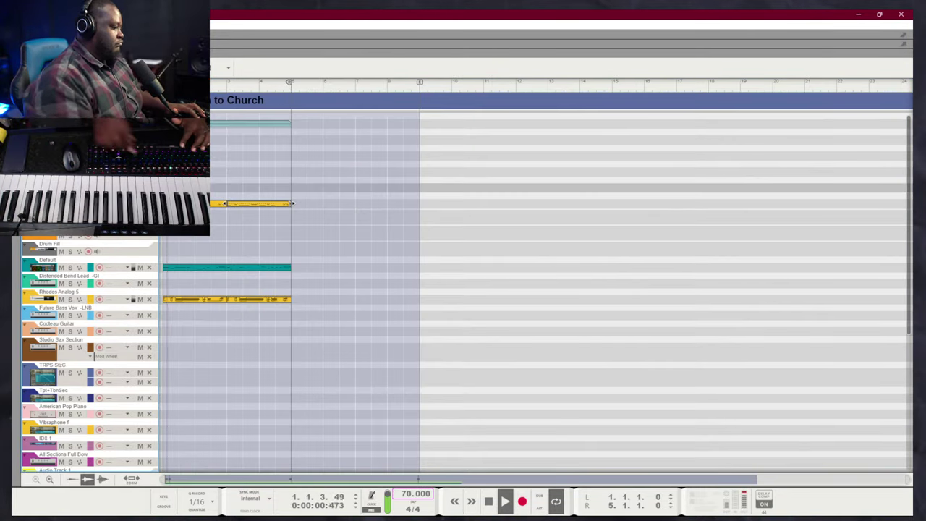
key("shift+Return")
key("space")
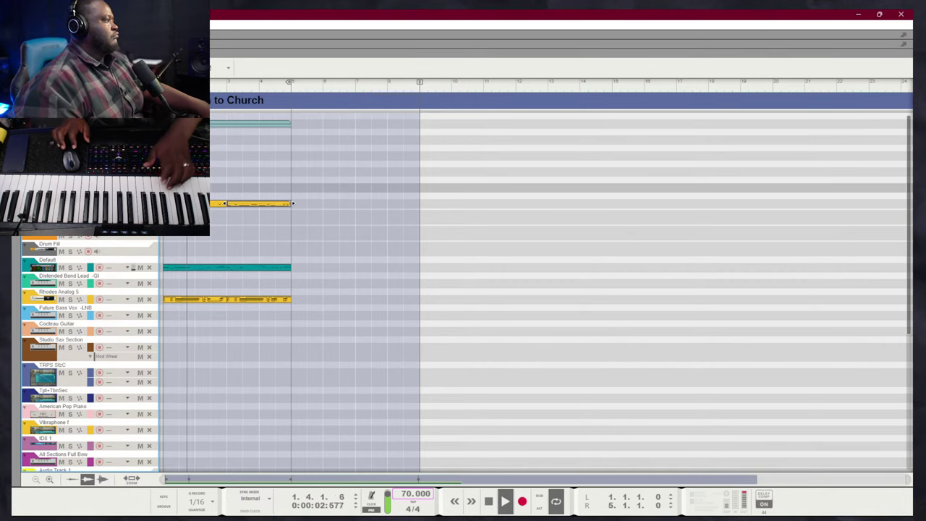
key("KP_Multiply")
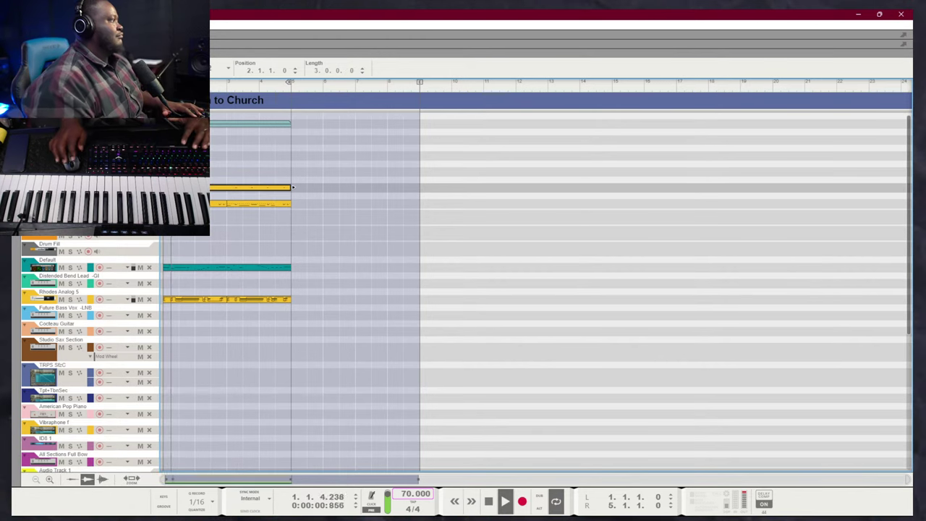
Trim the new Kontakt 7 1 copy 2 clip to two bars and arrange two copies at bars 1 and 3, checking the notes
left_click_drag(227, 188, 211, 185)
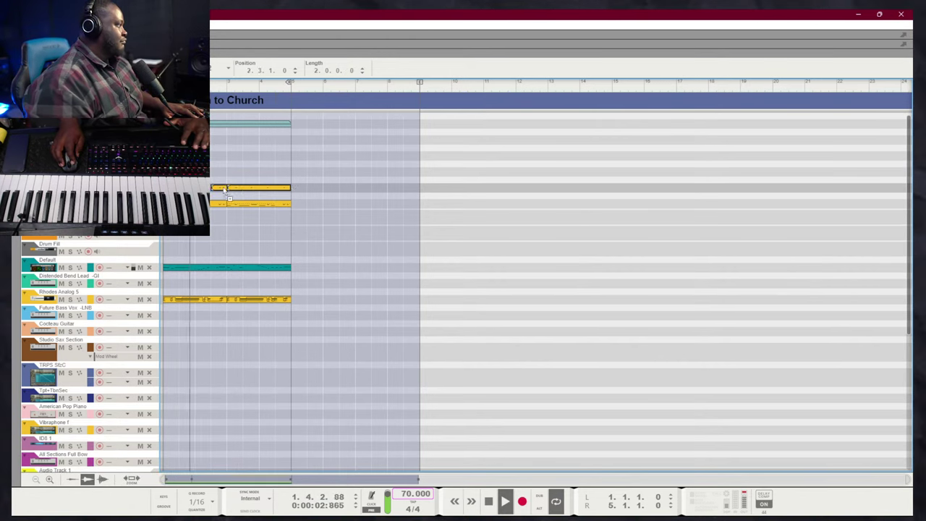
double_click(223, 189)
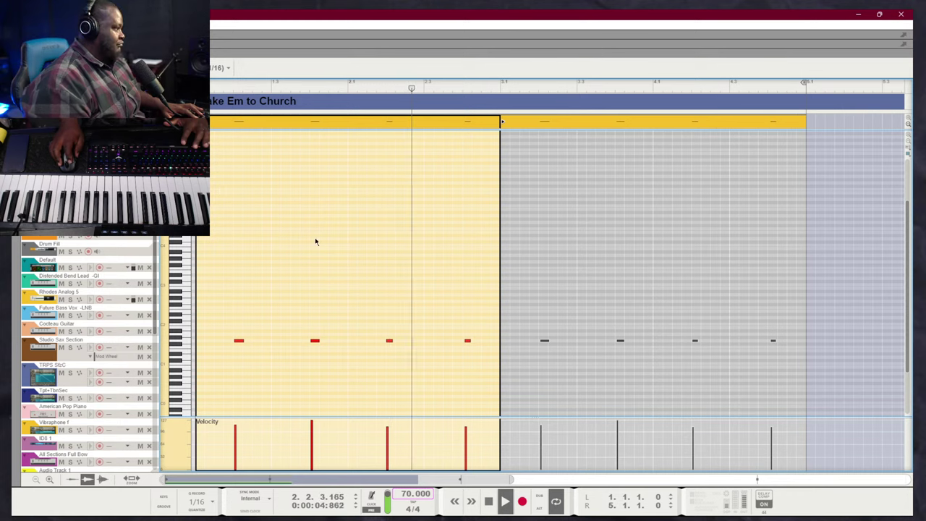
double_click(399, 268)
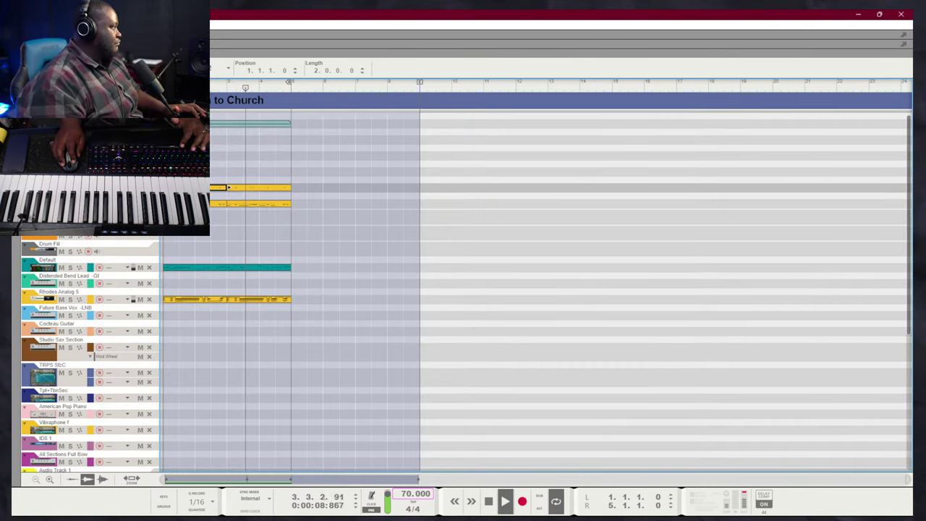
Select the Kontakt 7 1 copy track and open the Rudiments instrument window of the Kontakt device in the rack
left_click(86, 172)
key("ctrl")
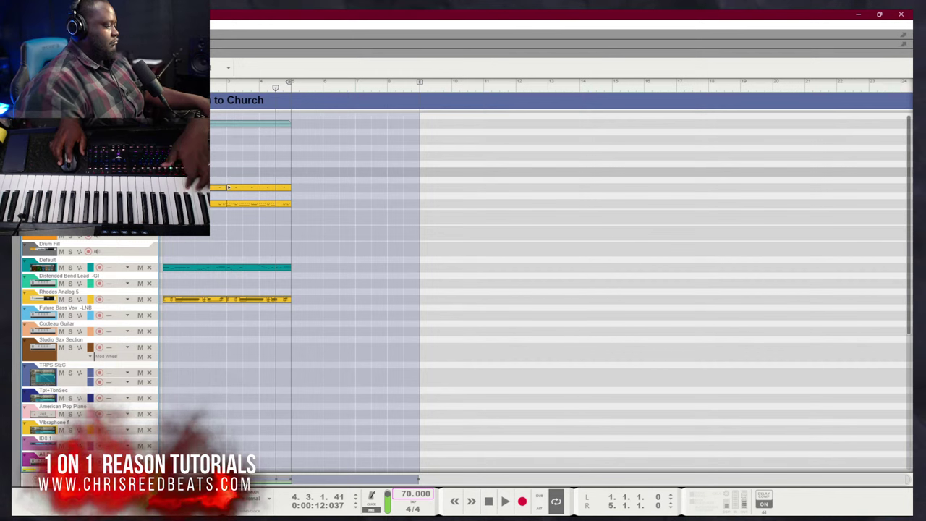
key("F6")
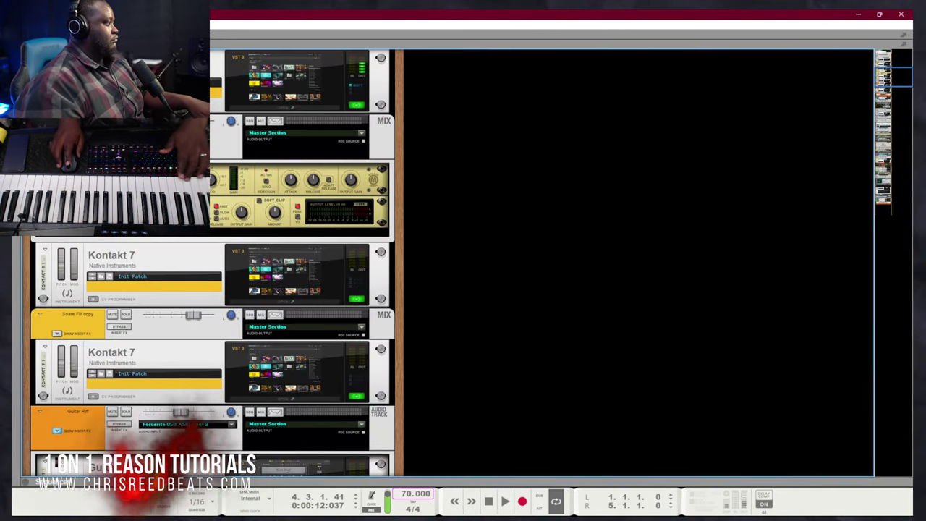
scroll(278, 171, "up", 2)
left_click(279, 172)
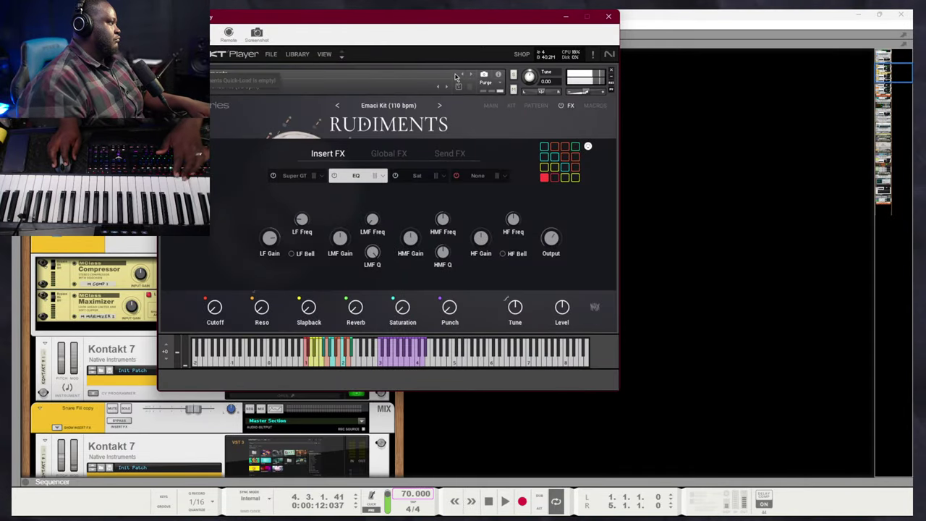
left_click(175, 79)
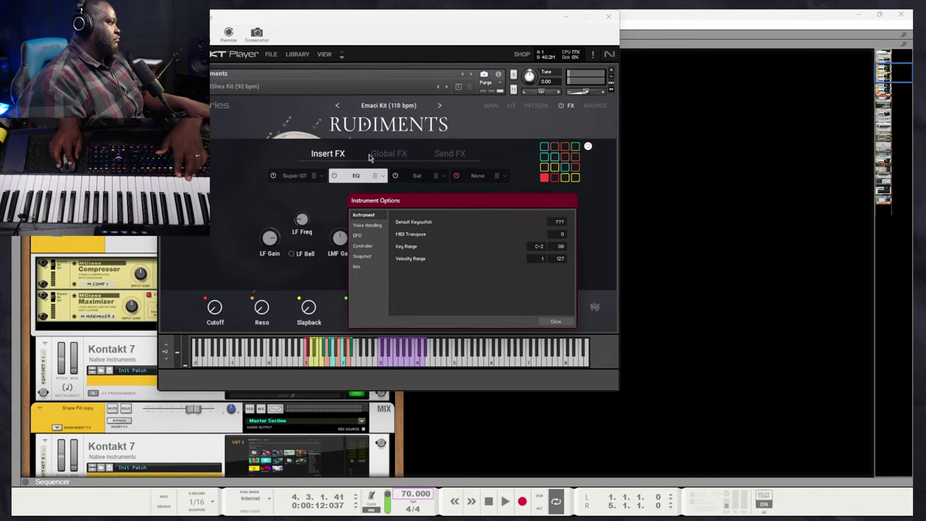
left_click(556, 322)
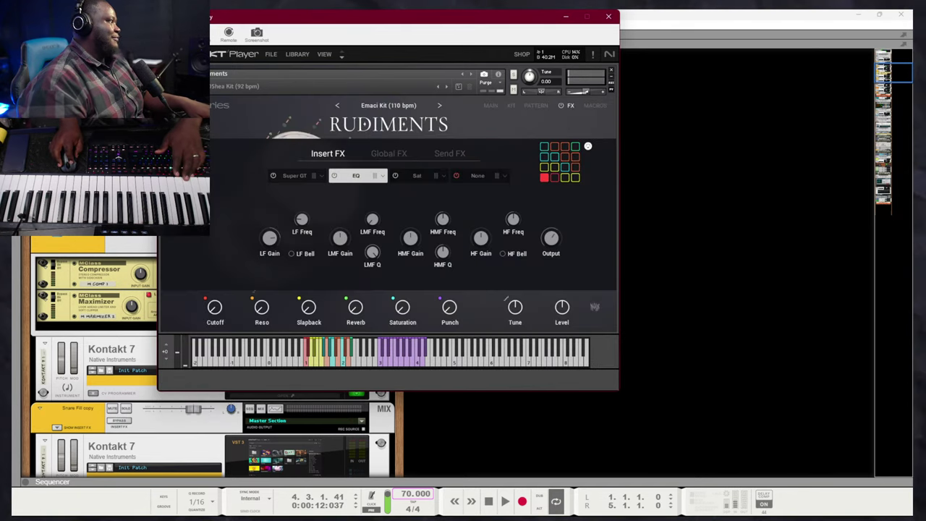
left_click(491, 106)
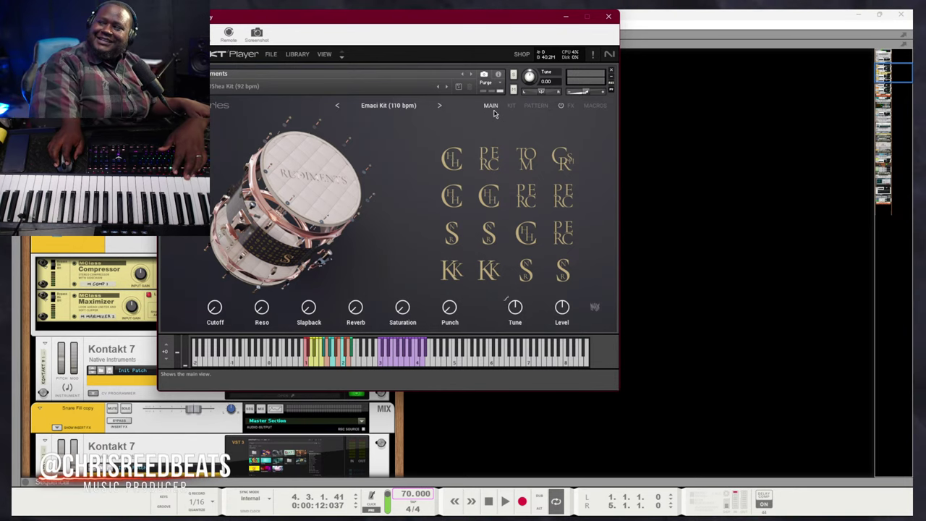
left_click(610, 56)
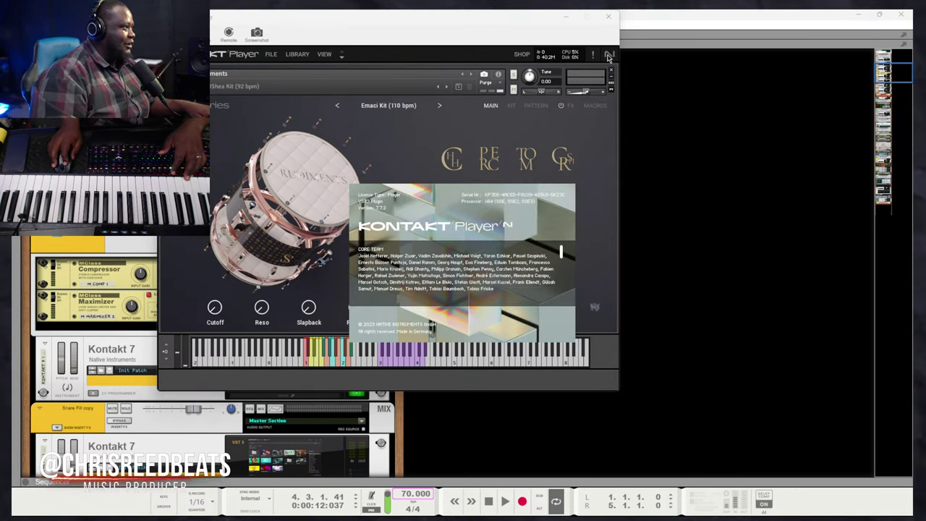
left_click(542, 289)
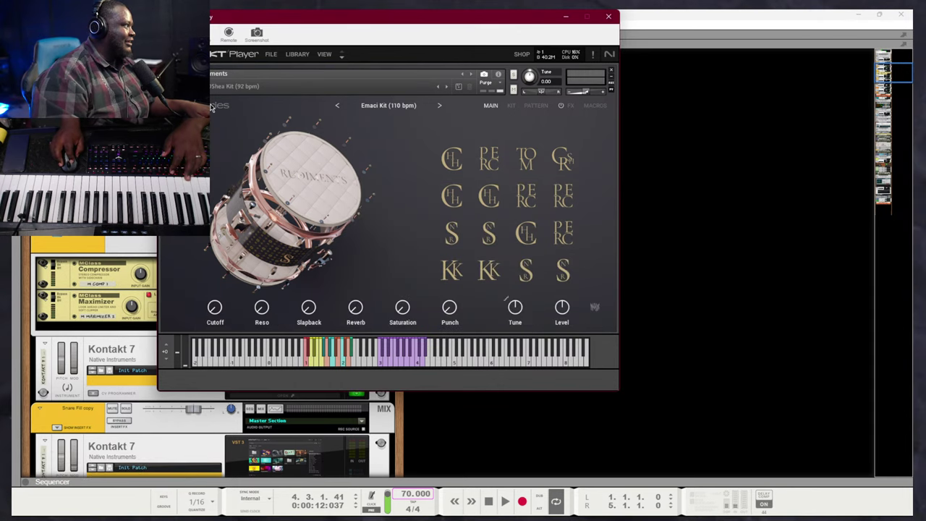
Switch Kontakt to rack view and load the Empire Breaks instrument from the library in place of Rudiments
left_click(325, 54)
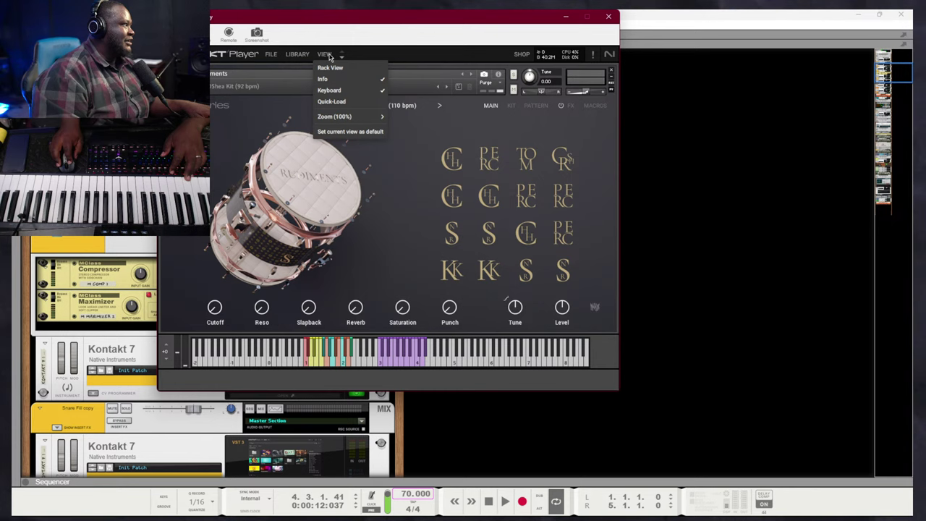
left_click(330, 67)
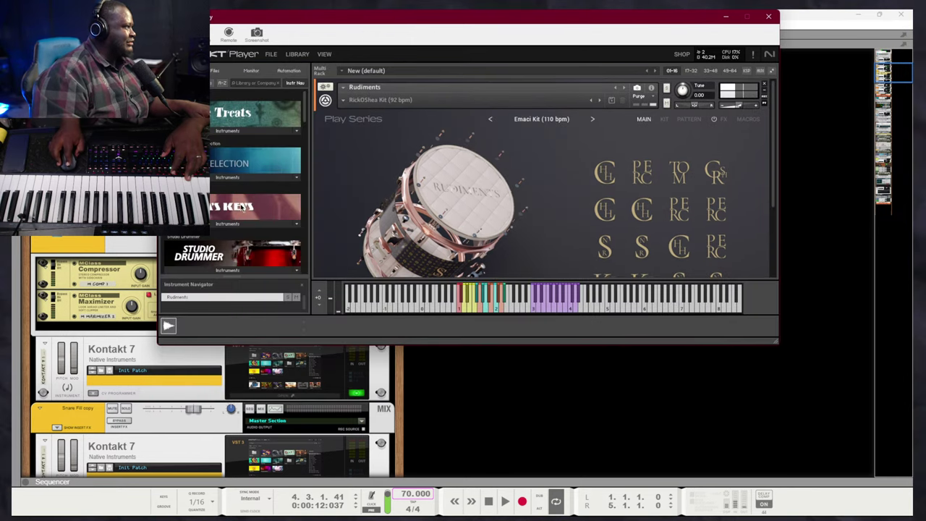
scroll(241, 206, "down", 5)
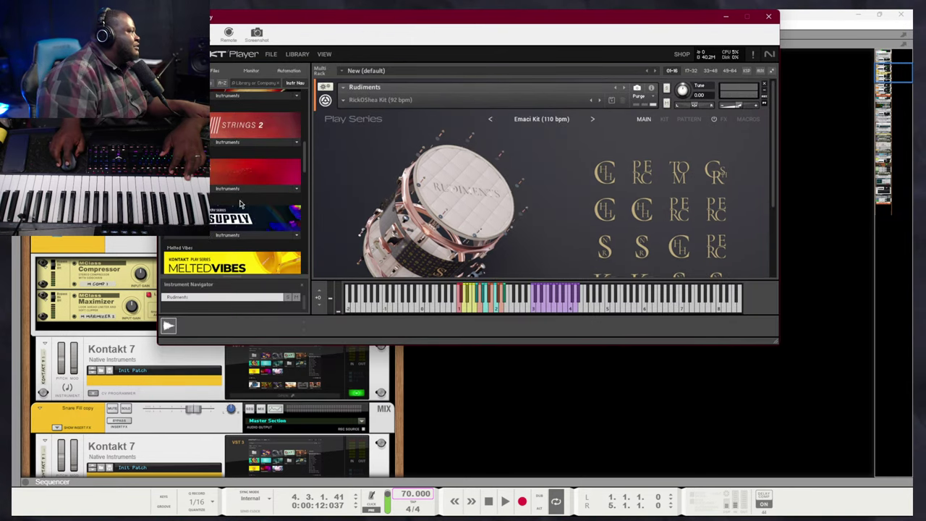
scroll(241, 205, "down", 8)
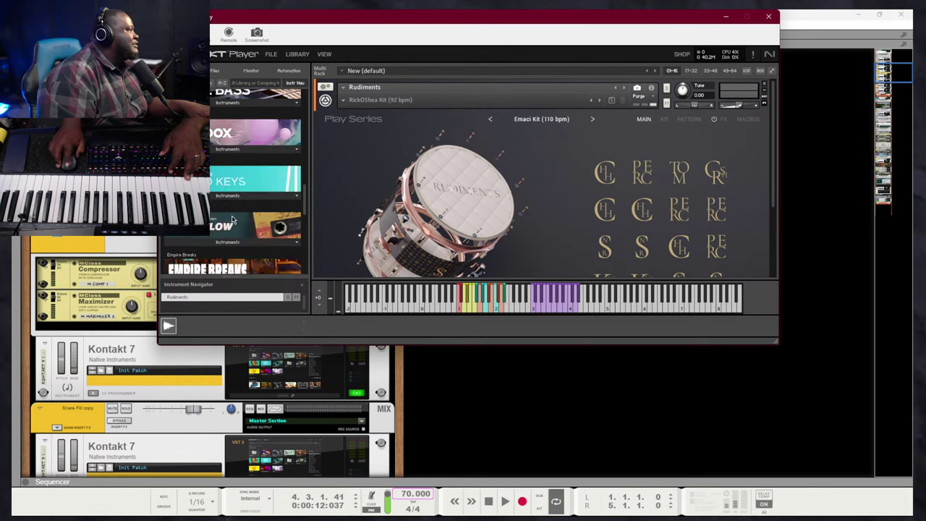
scroll(233, 220, "down", 1)
scroll(231, 220, "up", 9)
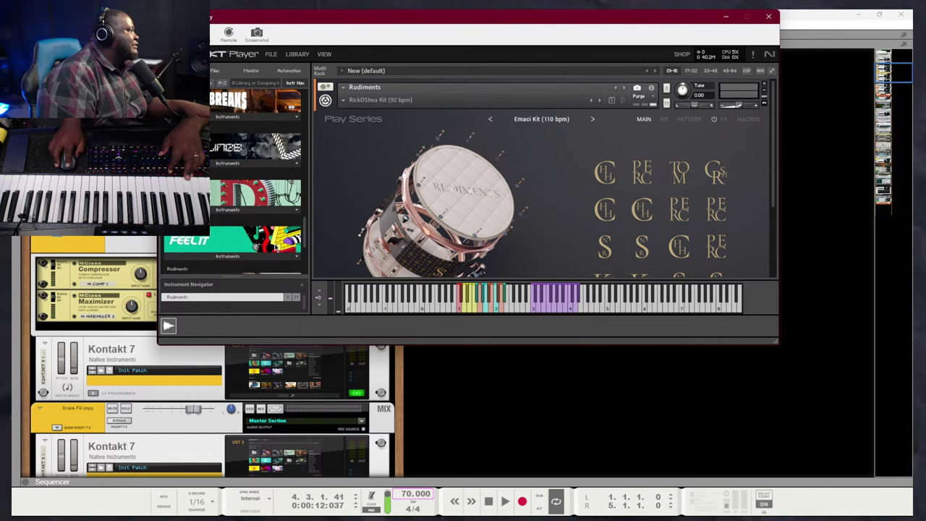
scroll(274, 242, "down", 10)
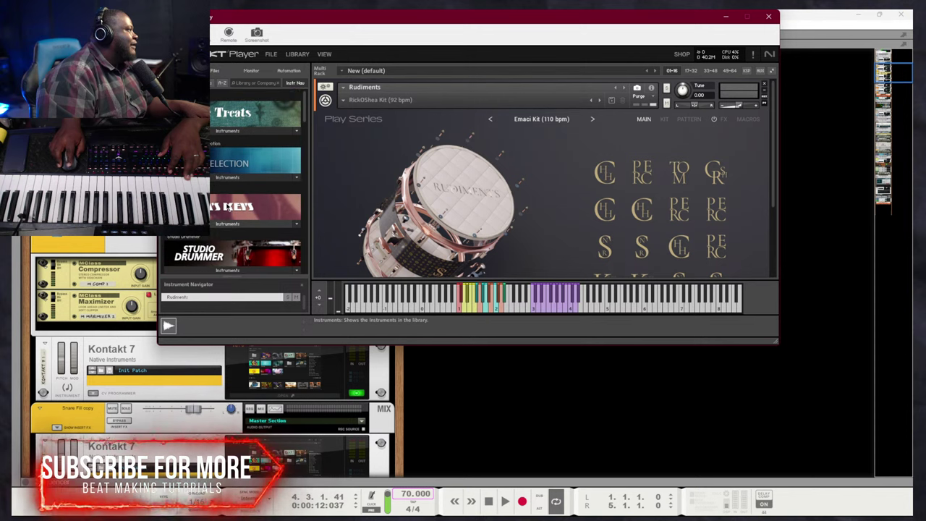
scroll(225, 187, "down", 2)
scroll(225, 187, "up", 8)
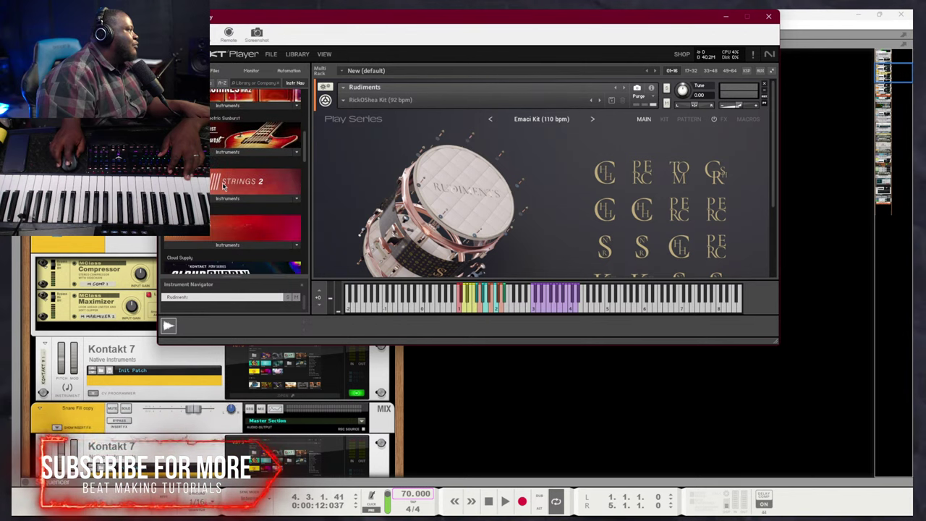
scroll(223, 187, "down", 2)
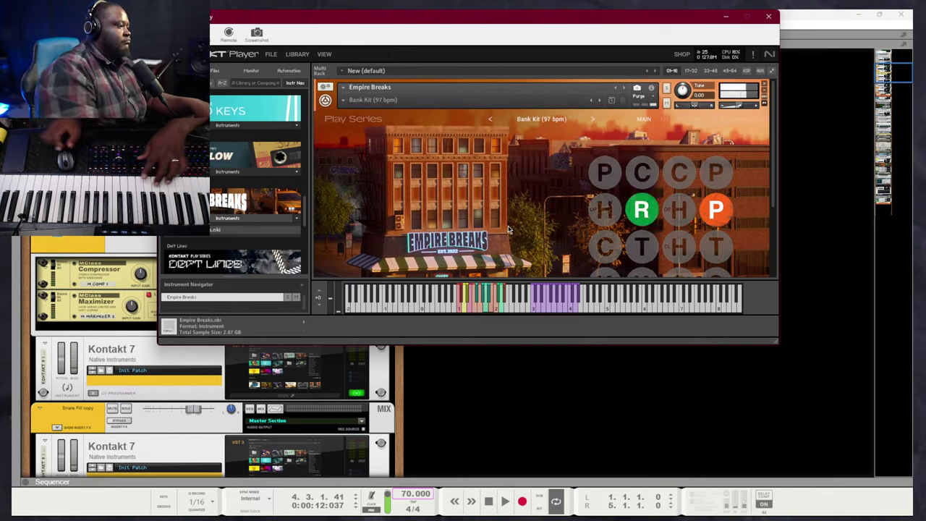
Load the Daps Kit (97 bpm) preset in Empire Breaks, audition it with the loop, and close the instrument window
scroll(550, 174, "down", 1)
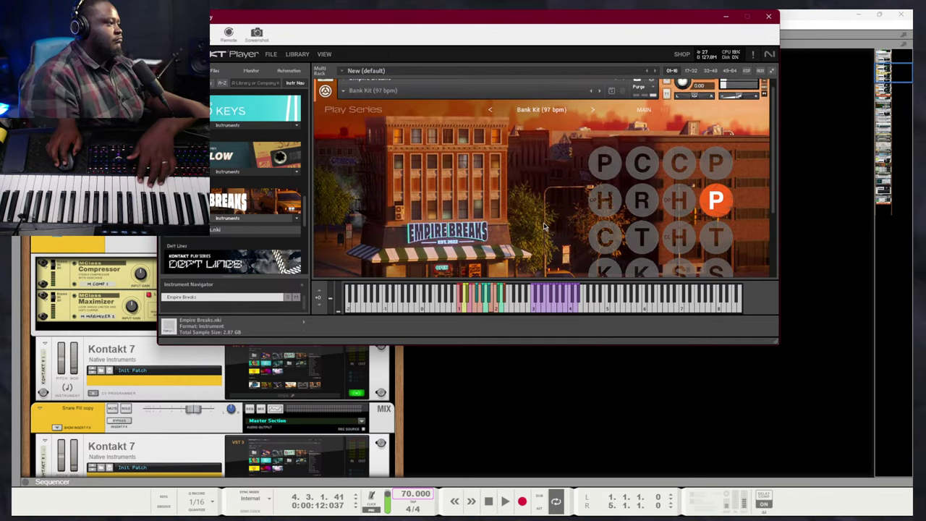
left_click(590, 109)
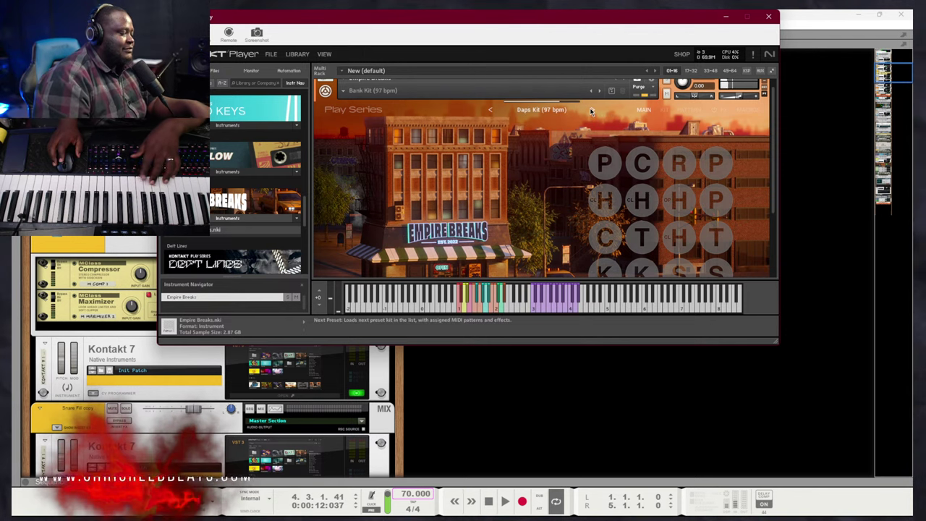
scroll(590, 110, "down", 1)
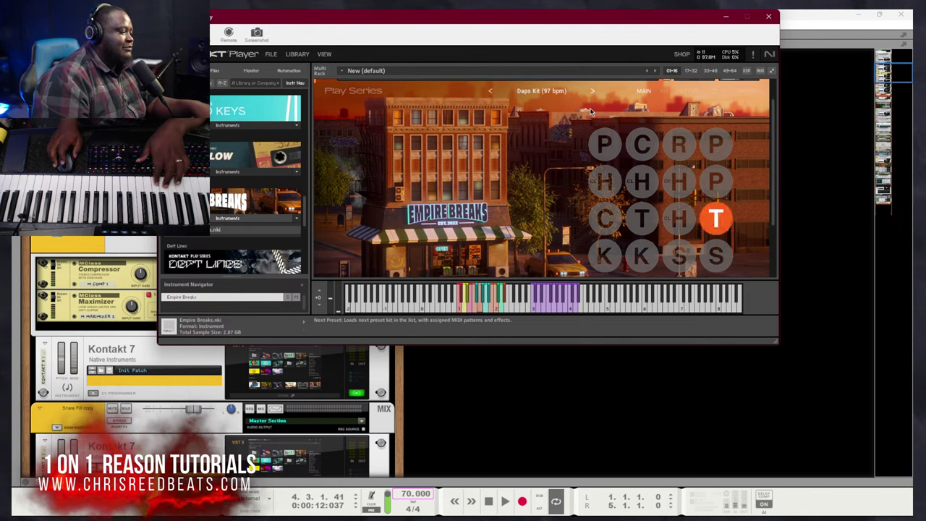
key("space")
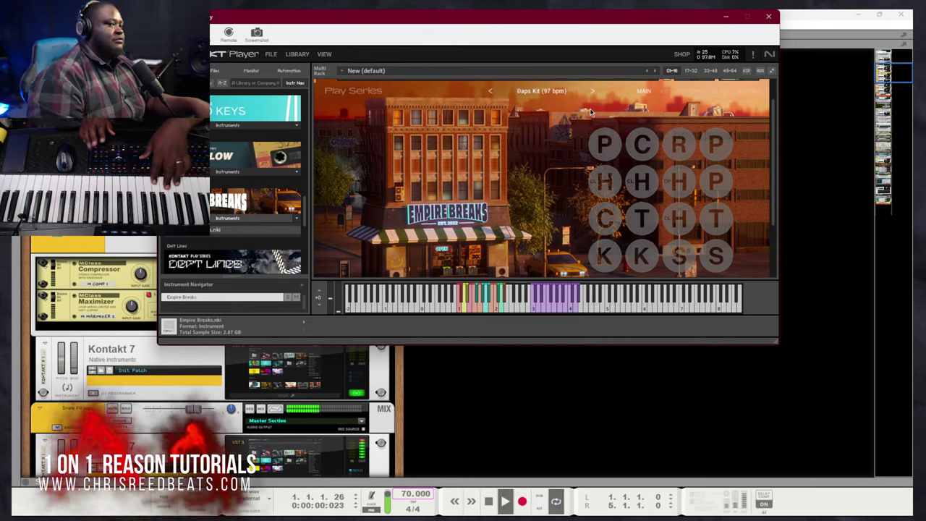
scroll(649, 145, "up", 2)
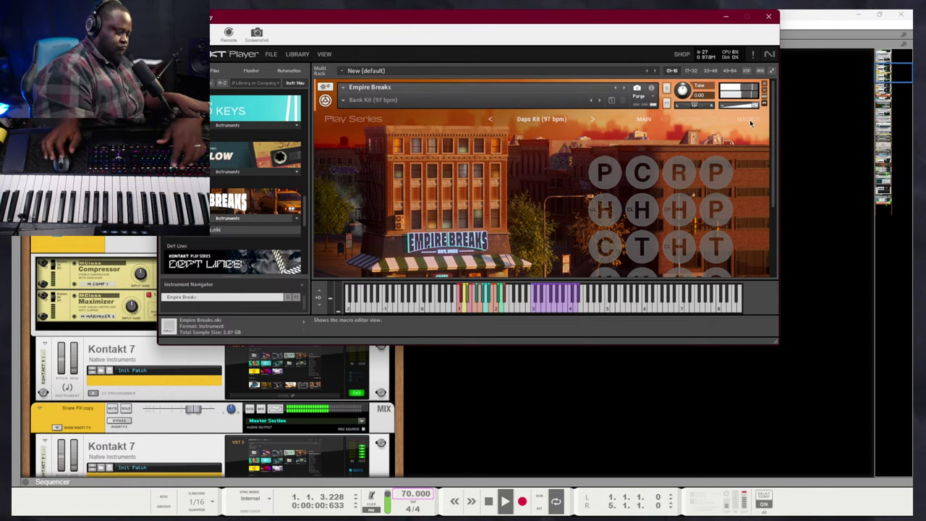
left_click(768, 16)
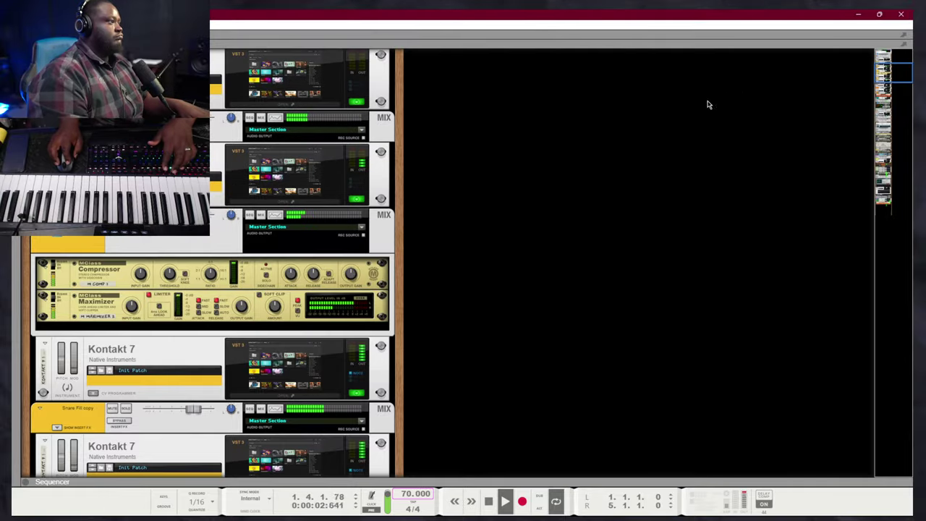
Show the sequencer, select all clips across the tracks, and move them from bar 1 to bar 5
key("F7")
scroll(173, 298, "down", 5)
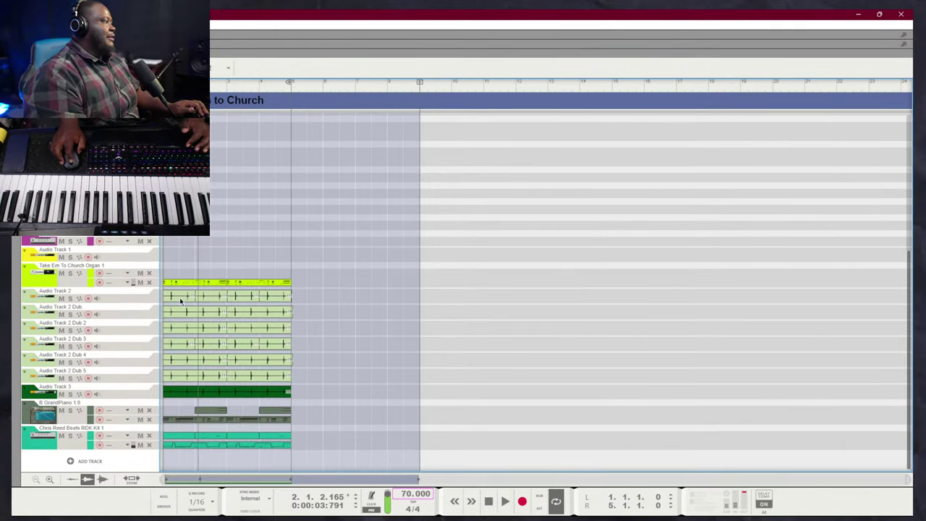
left_click(113, 278)
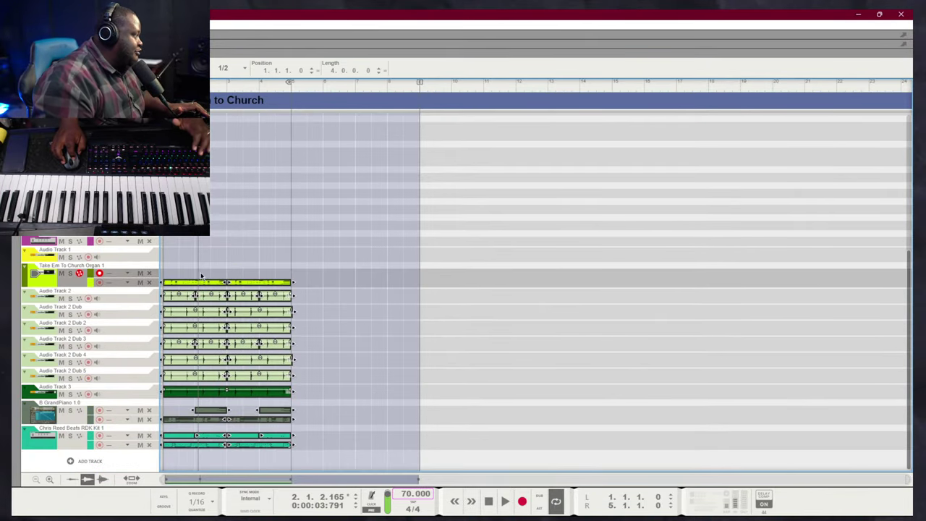
left_click(197, 283)
left_click_drag(198, 285, 327, 288)
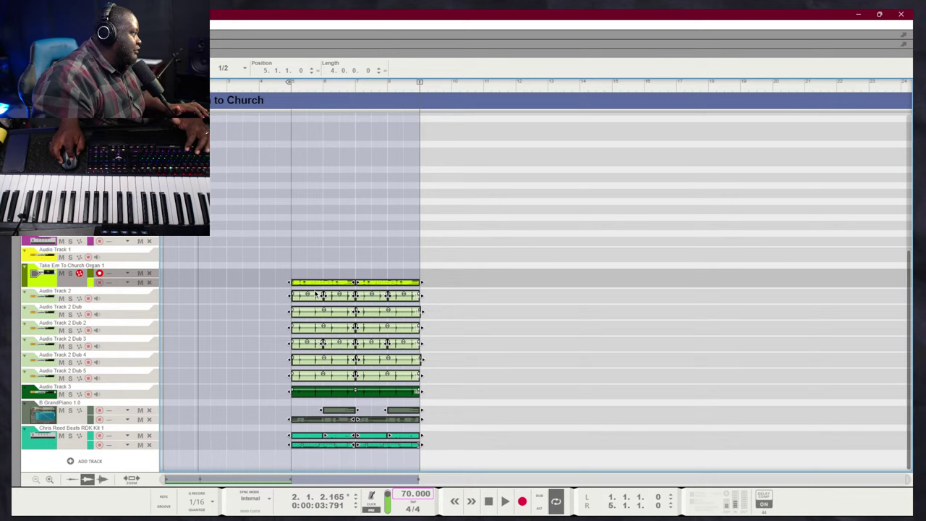
key("shift+Return")
left_click(174, 288)
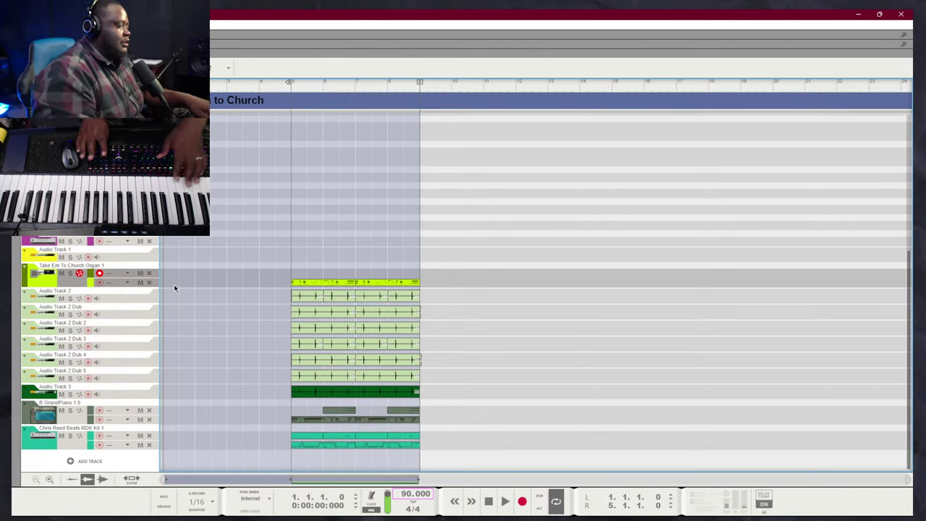
Copy the four-bar clip at bar 5 of the uppermost lane back to bar 1 and extend the loop to bar 9
scroll(173, 288, "up", 5)
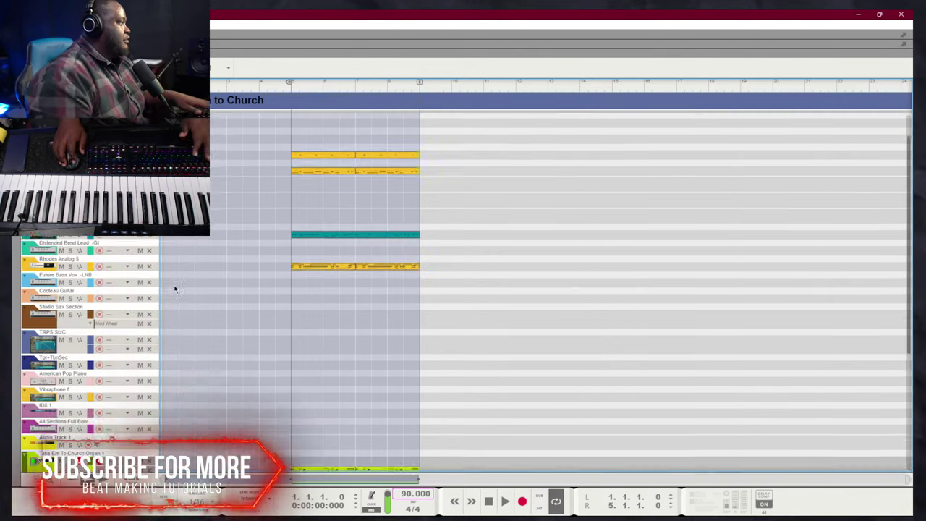
left_click_drag(311, 124, 187, 125)
left_click_drag(244, 165, 244, 165)
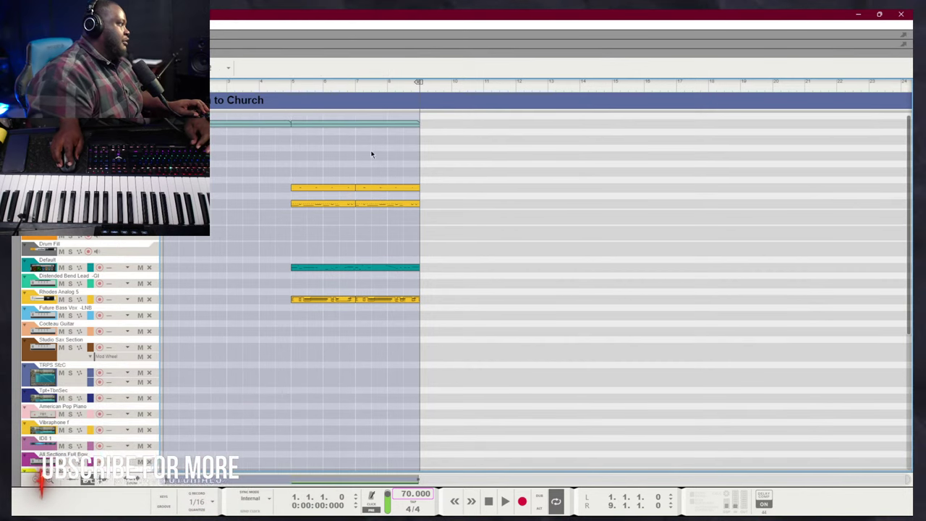
Record a three-bar intro part from bar 1 on the Take Em To Church Organ 1 track
scroll(371, 150, "down", 5)
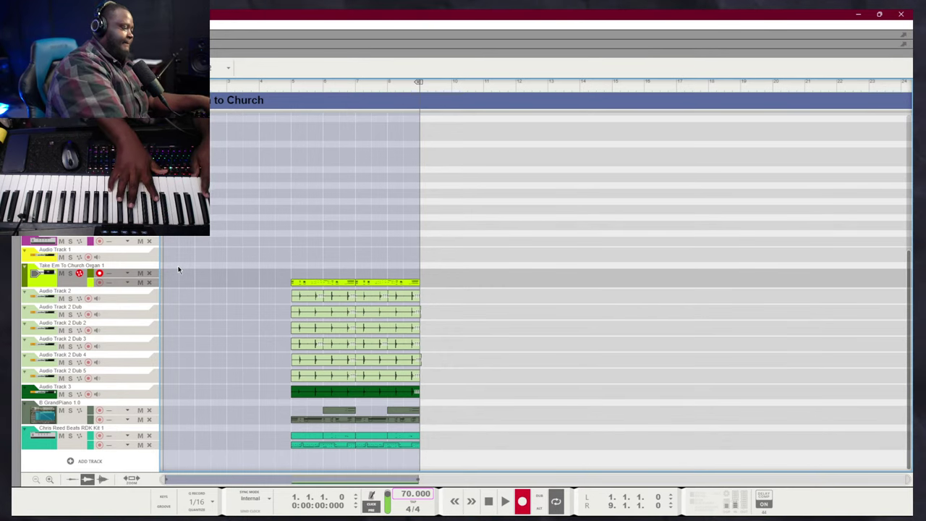
key("space")
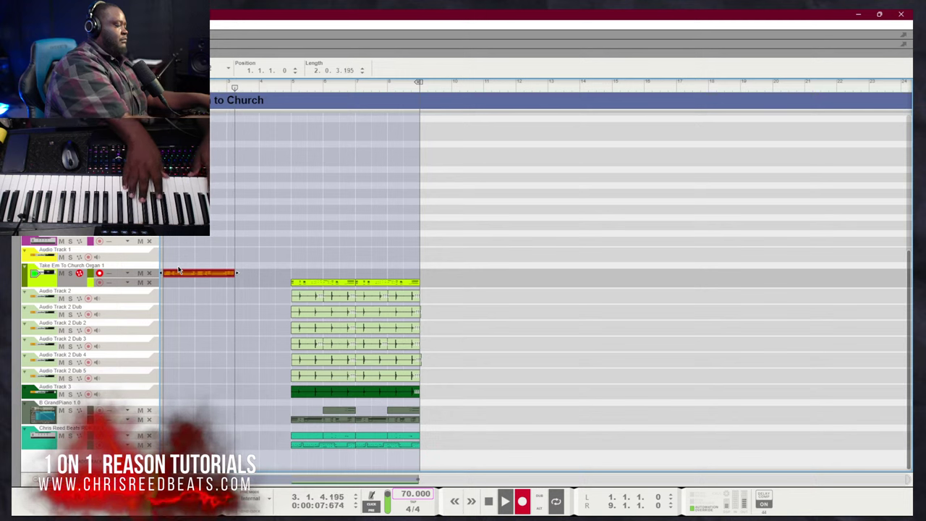
key("space")
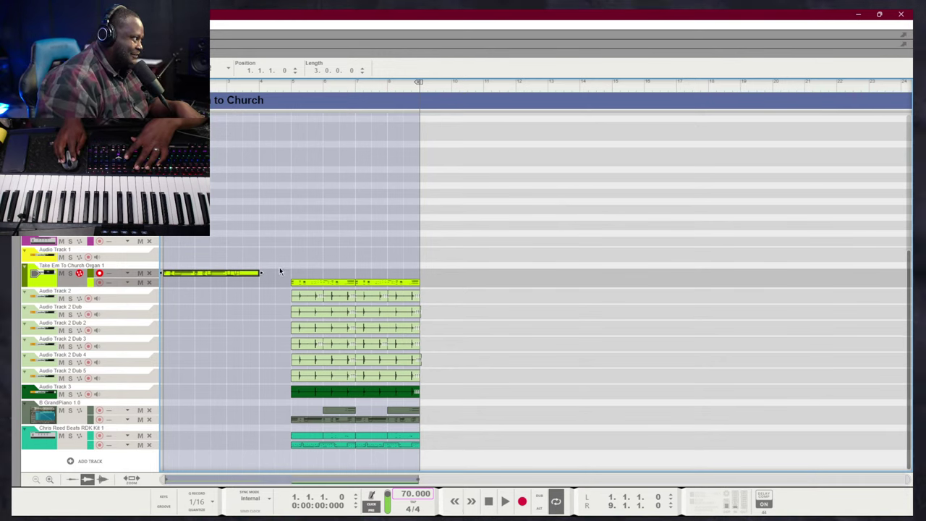
Play back the new organ intro into the main loop, return to the song start, and deselect the clip
key("space")
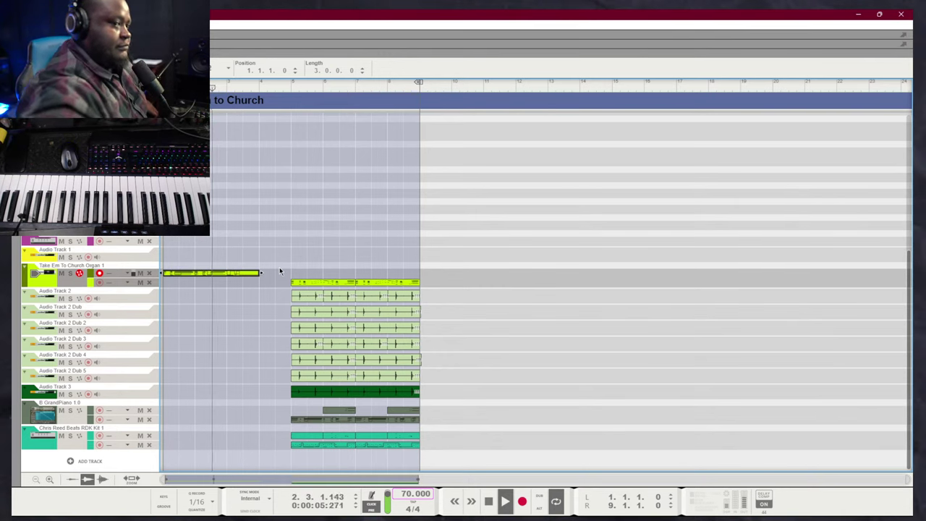
left_click_drag(279, 275, 182, 261)
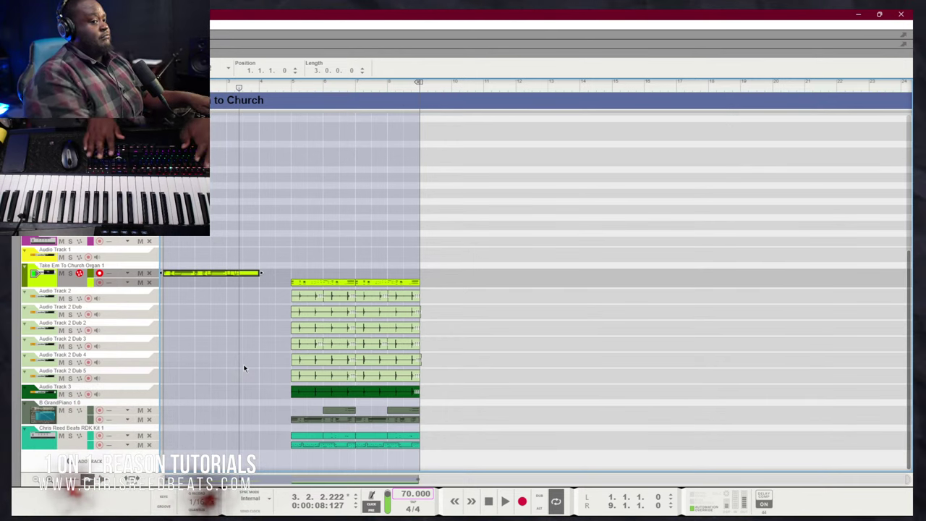
key("shift+Return")
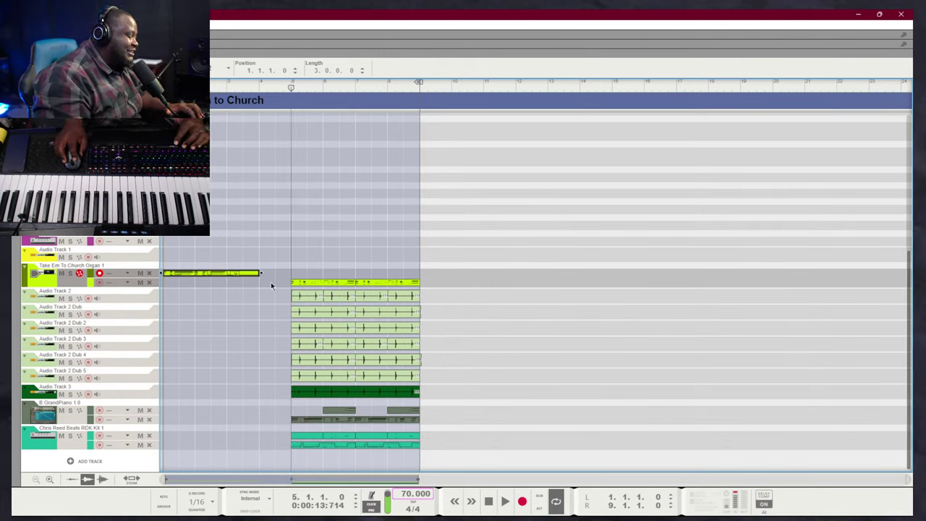
key("KP_7")
key("KP_7")
key("KP_7")
key("KP_7")
left_click(276, 174)
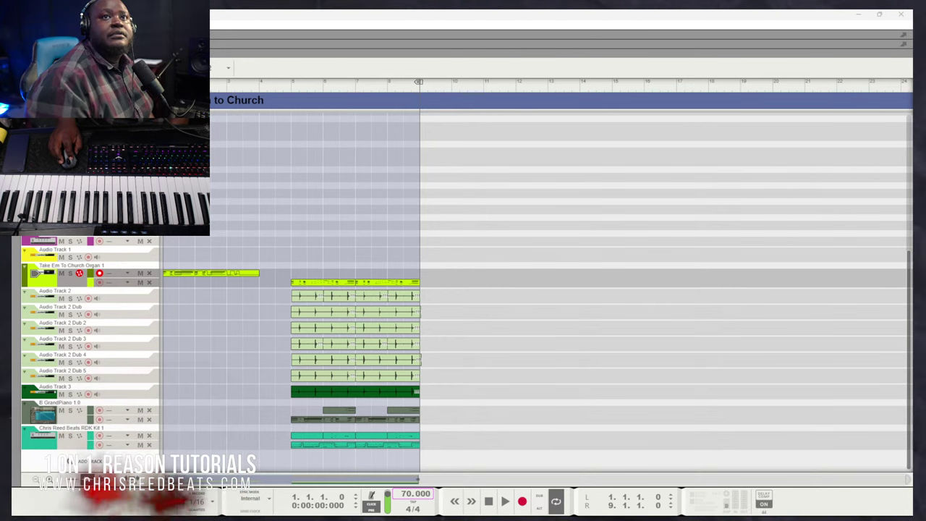
Show the browser, try a search for a new sound, and clear the search
left_click(17, 318)
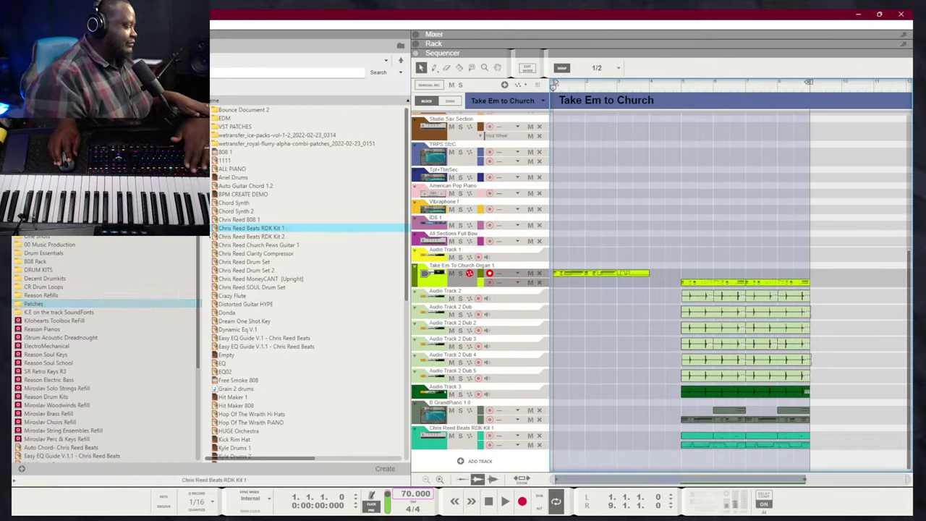
left_click(44, 372)
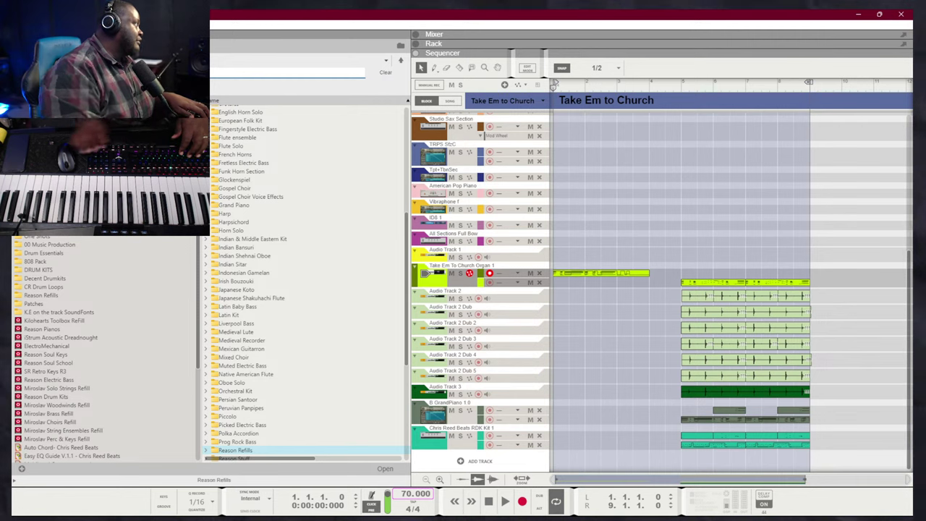
key("Return")
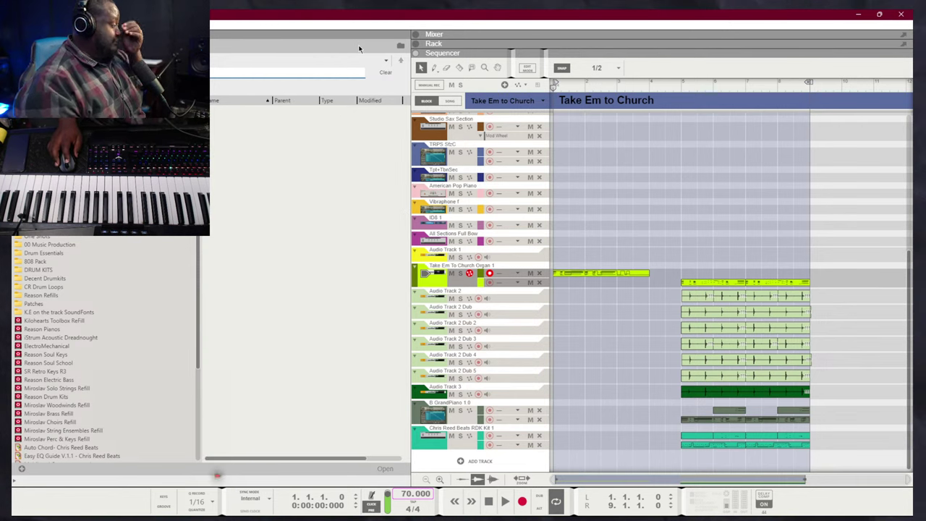
left_click(386, 72)
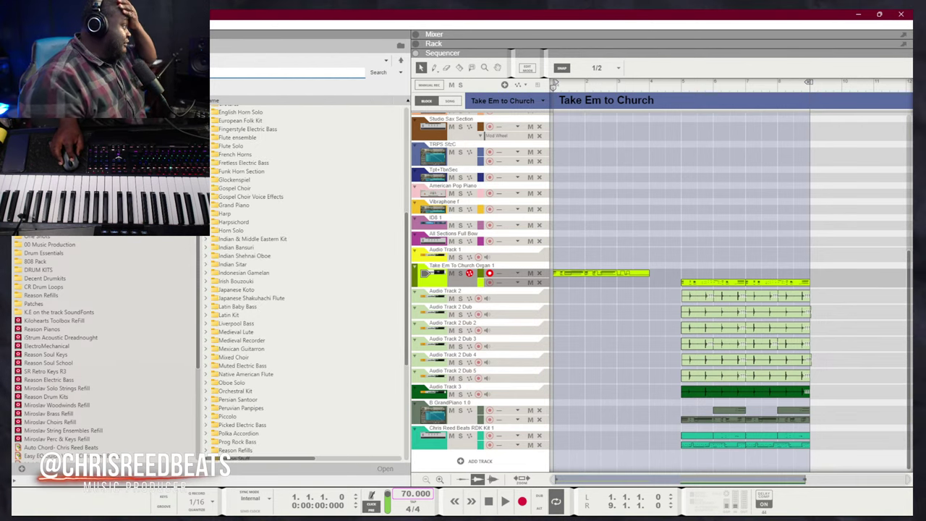
Search the DRUM KITS folder for "stomp" and audition the PG OVO Kick - Stomp sample
left_click(43, 270)
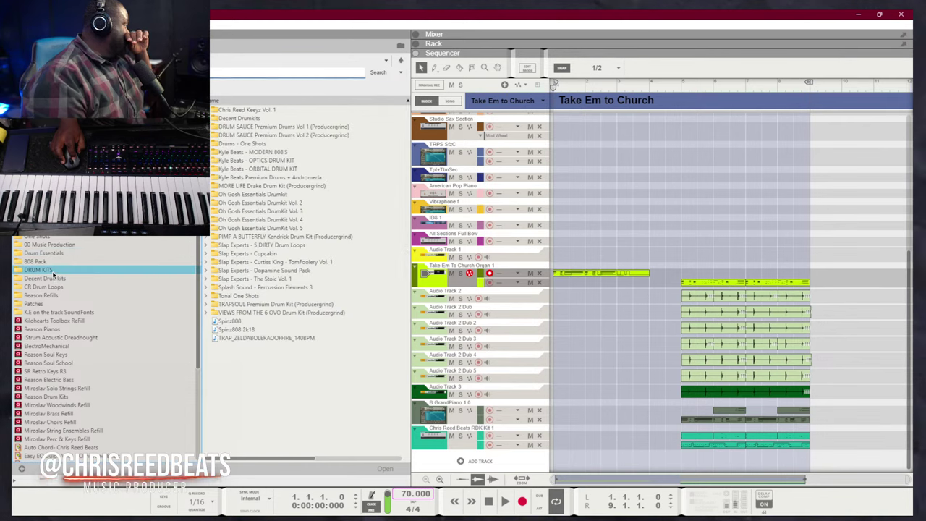
left_click(251, 74)
type("stomp")
key("Return")
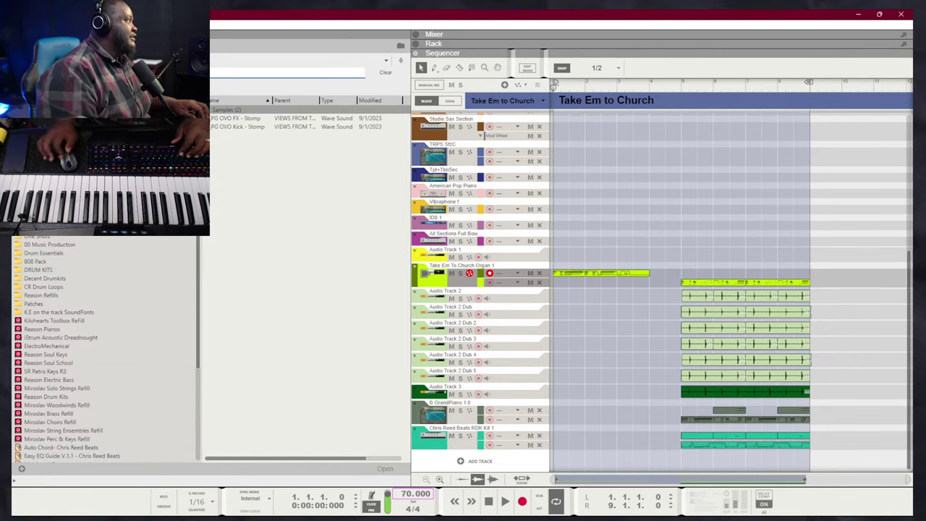
left_click(310, 126)
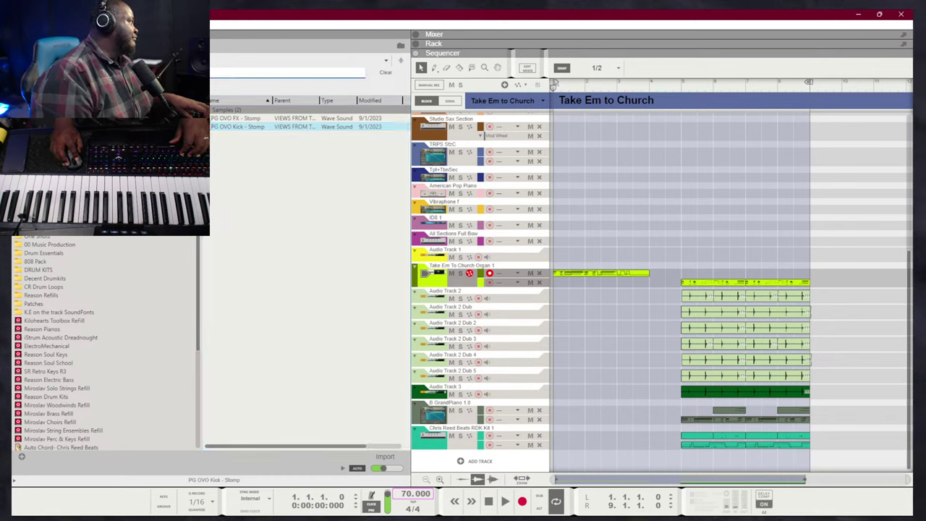
Replace the stomp search in the DRUM KITS folder with another search term, and clear it again
left_click(251, 73)
key("BackSpace")
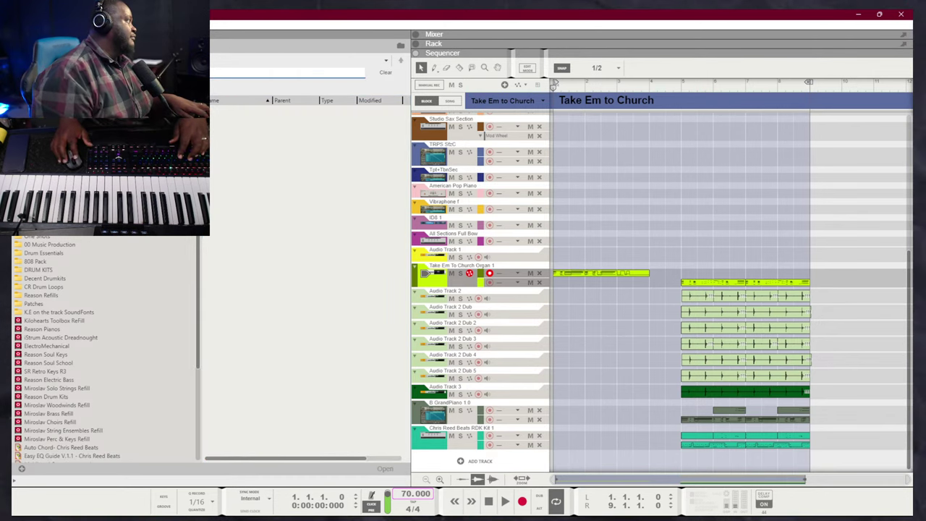
key("BackSpace")
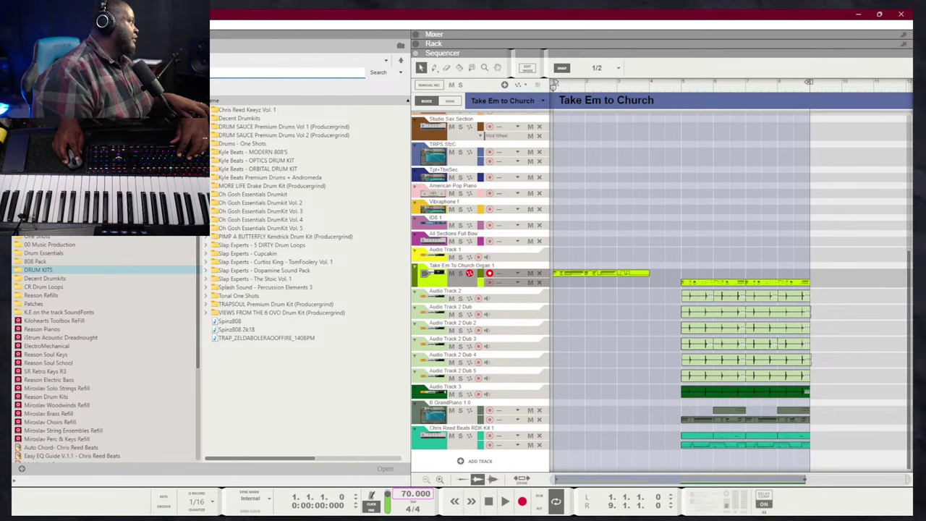
type("s")
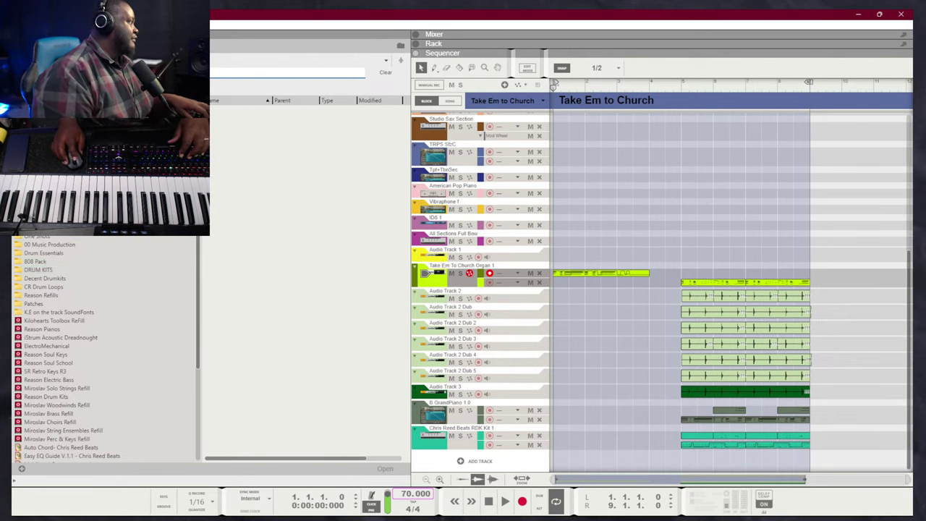
key("BackSpace")
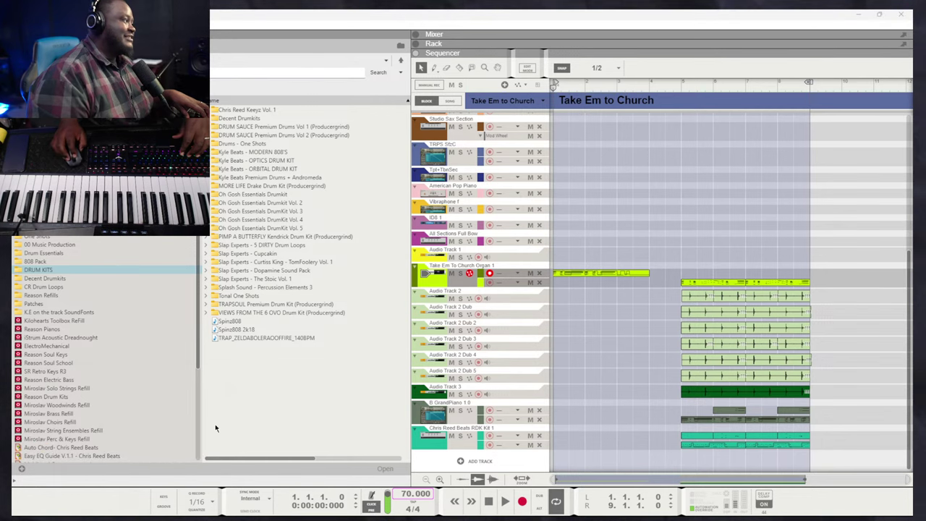
Search the Reason Refills folder for stomp sounds and audition the Bass Opre Stomp-E, Stomp 1 and Stomp 2 instrument patches
left_click(51, 295)
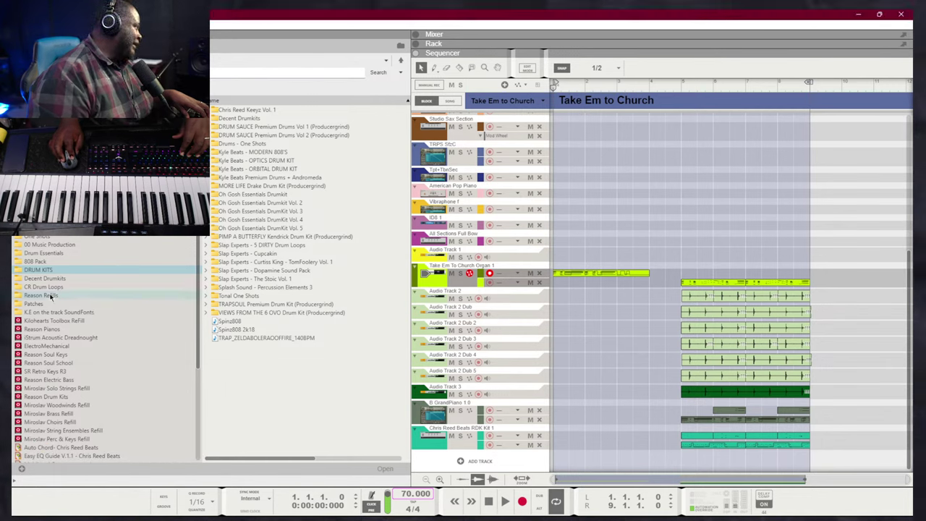
left_click(227, 76)
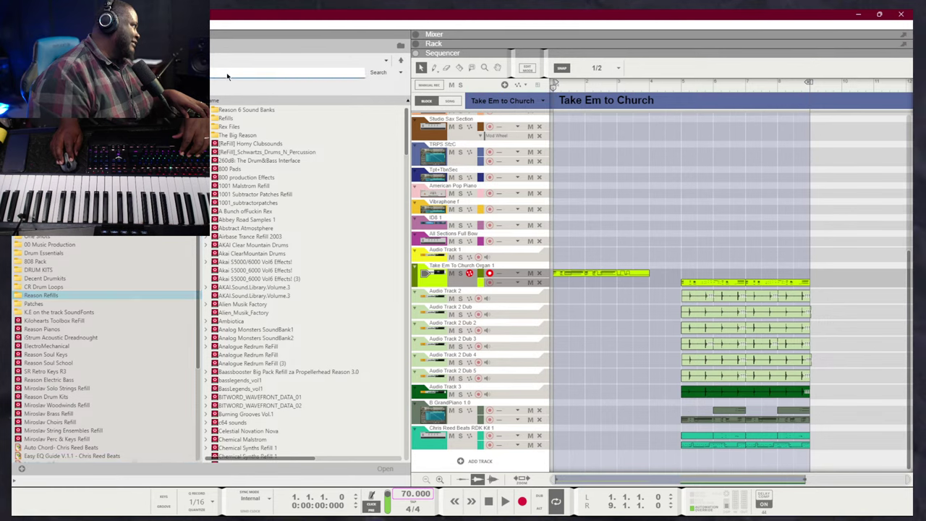
key("Return")
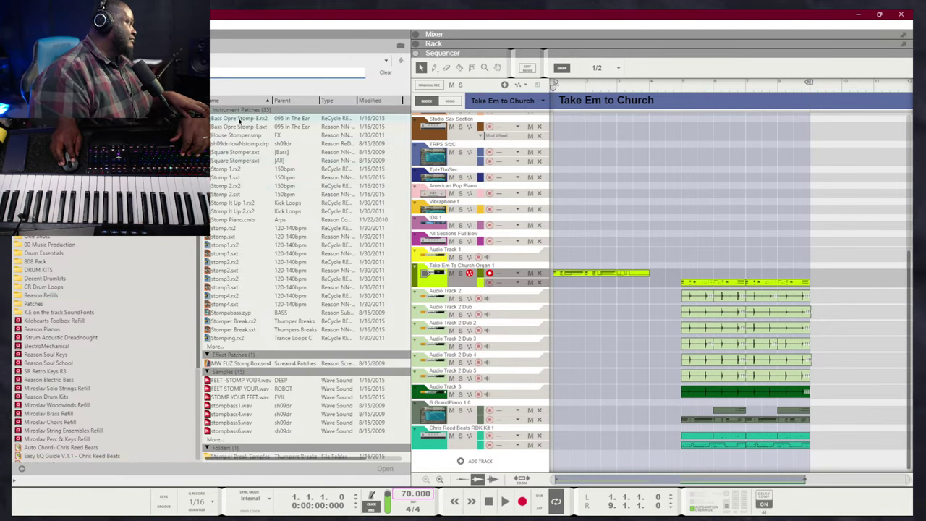
left_click(237, 120)
left_click(226, 168)
left_click(227, 177)
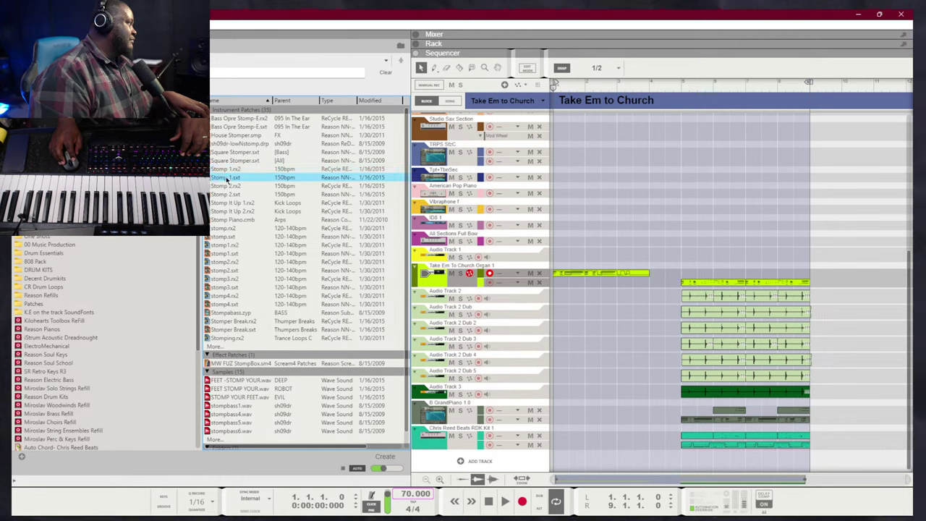
left_click(225, 187)
left_click(224, 195)
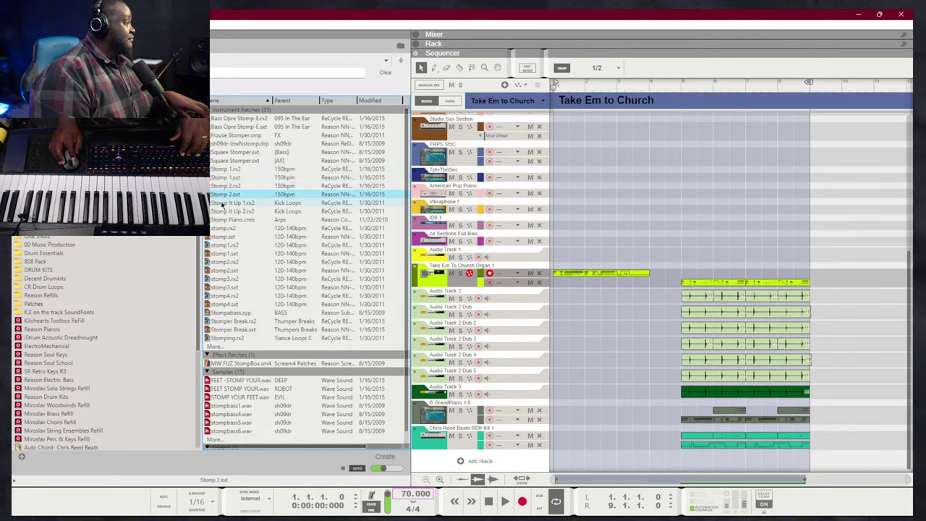
Audition the remaining stomp loops among the instrument patches, from Stomp It Up 1.rx2 to Stomping.rx2
left_click(223, 203)
left_click(223, 211)
left_click(222, 228)
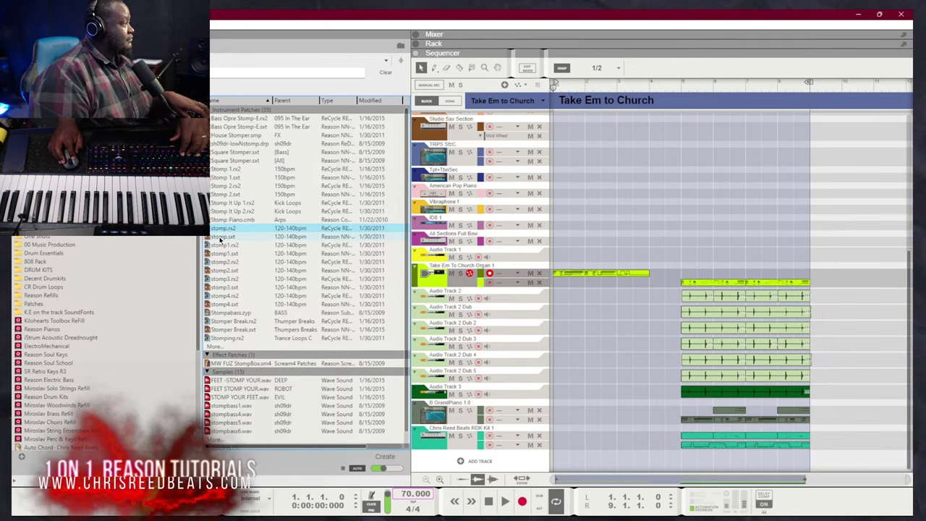
left_click(222, 246)
left_click(222, 262)
scroll(227, 267, "down", 1)
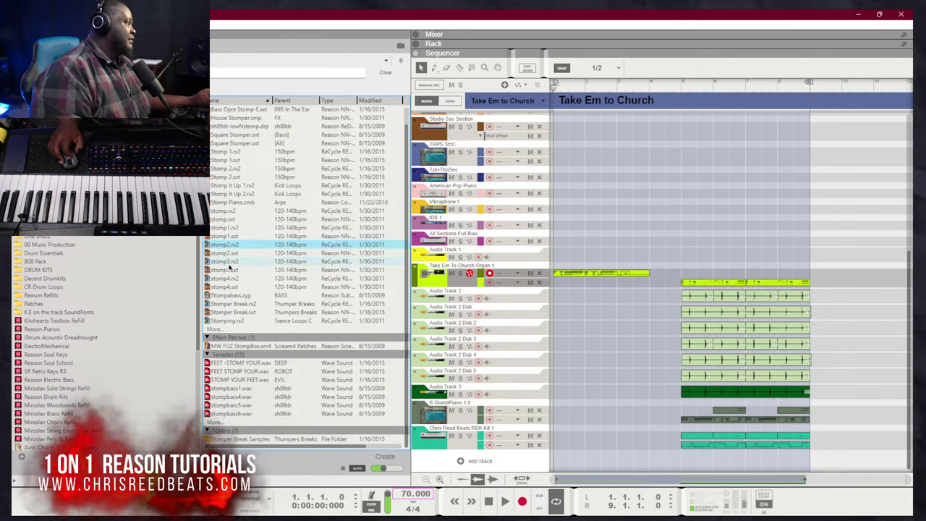
left_click(225, 278)
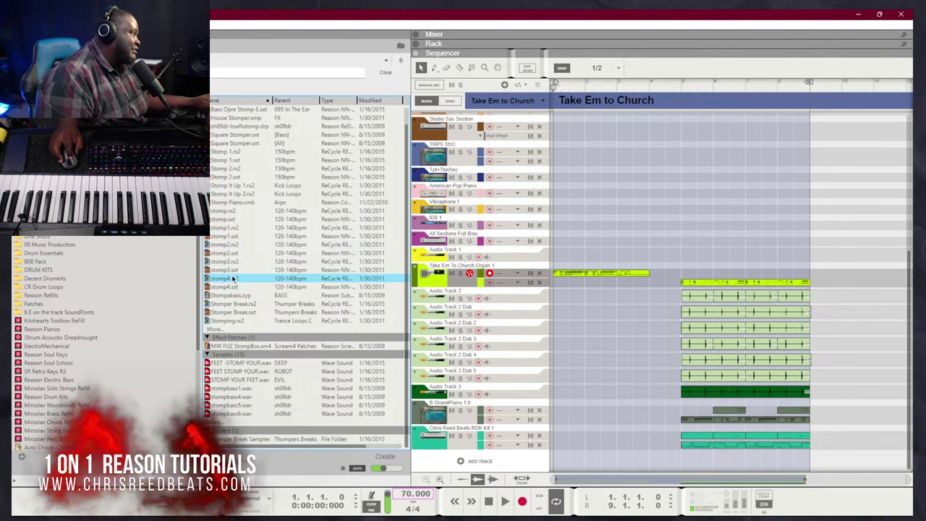
left_click(242, 313)
left_click(239, 321)
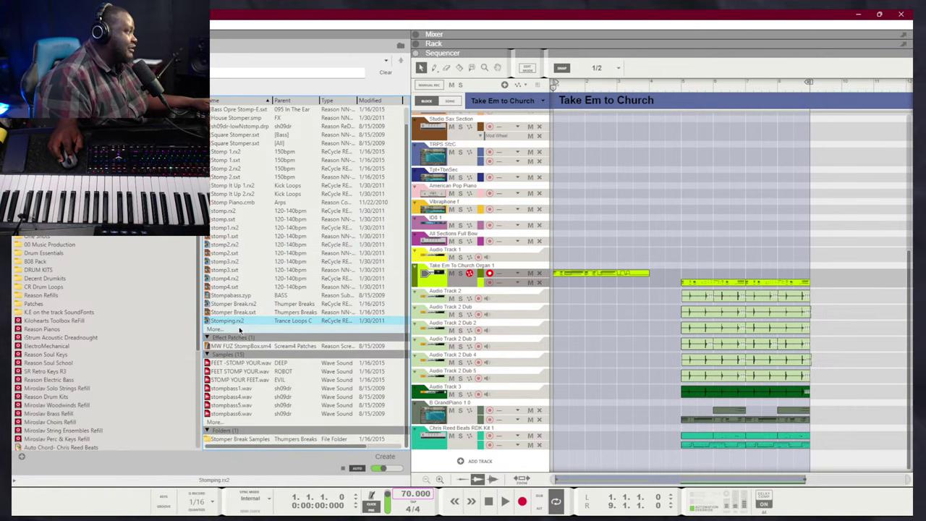
Audition the FEET -STOMP YOUR, FEET STOMP YOUR, STOMP YOUR FEET and stompbass1 samples
left_click(242, 362)
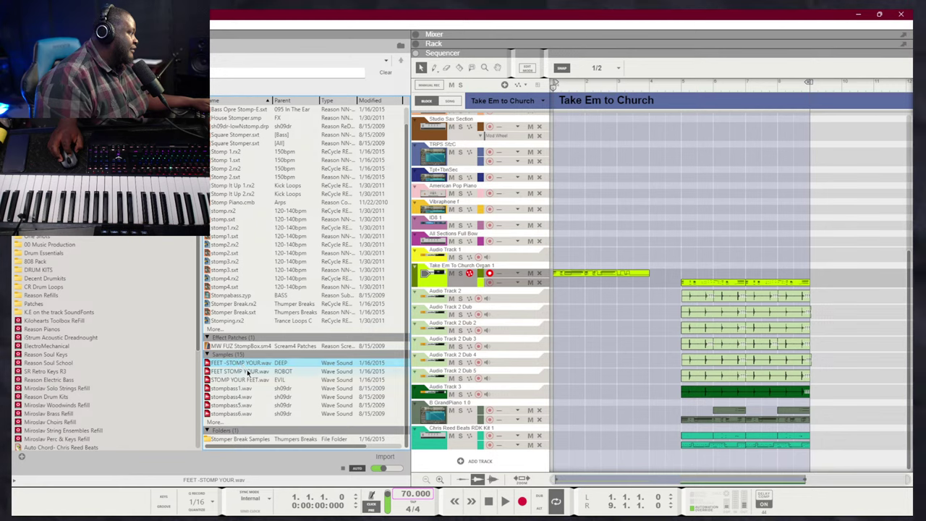
left_click(248, 372)
left_click(255, 380)
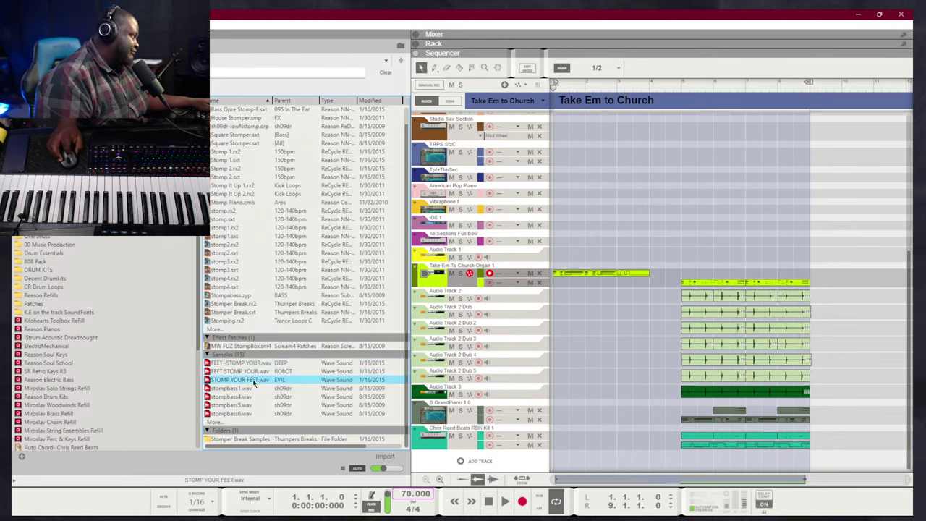
left_click(255, 388)
Open the Stomper Break Samples folder, audition Stomper Break.wav, and return to the search results
left_click(257, 438)
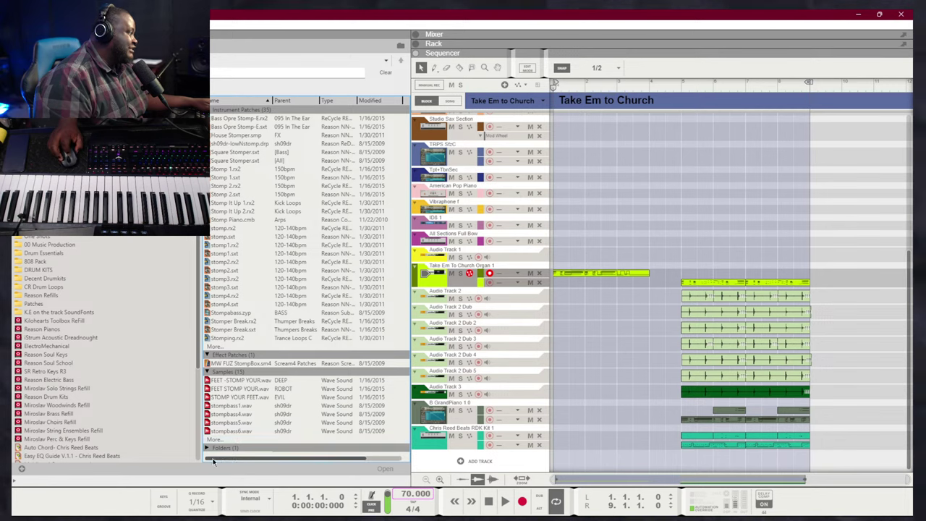
left_click(230, 446)
double_click(241, 452)
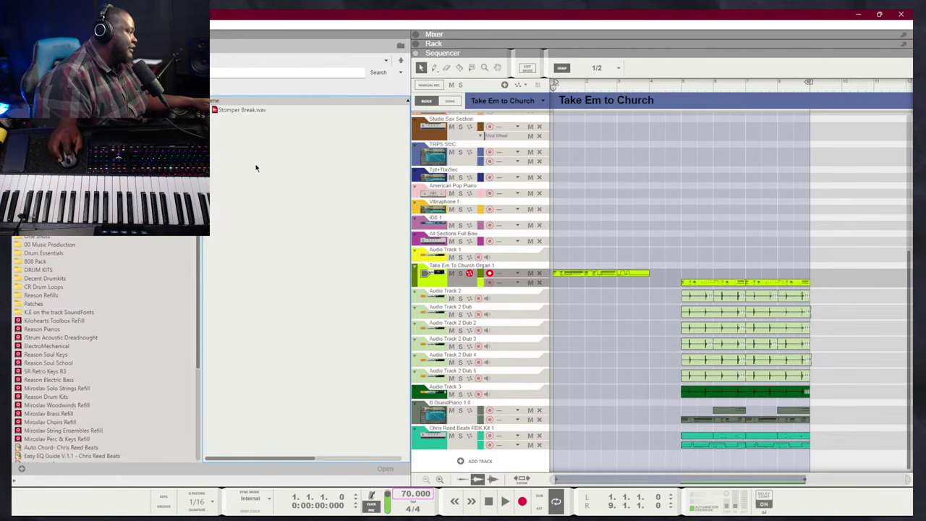
left_click(257, 111)
key("BackSpace")
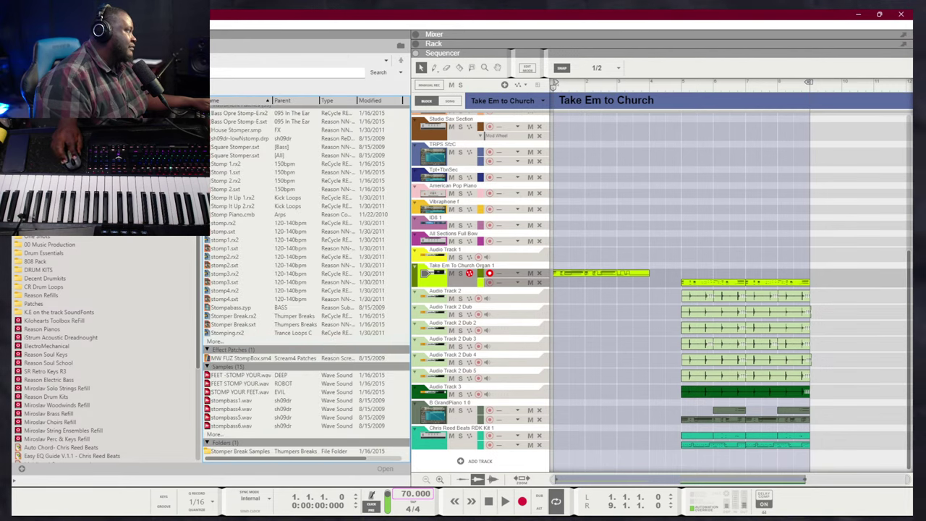
left_click(238, 434)
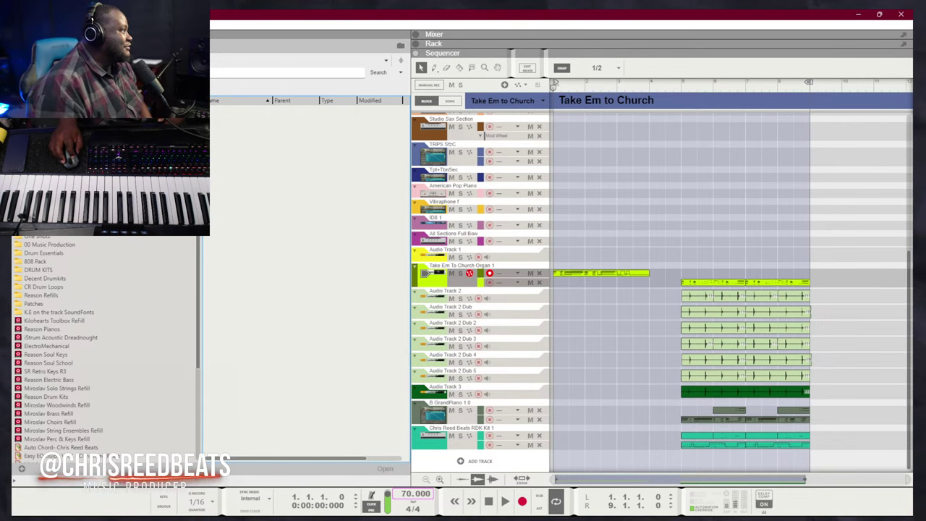
Search the Reason Refills folder for stomp sounds again and expand the Samples group to its full list
left_click(41, 295)
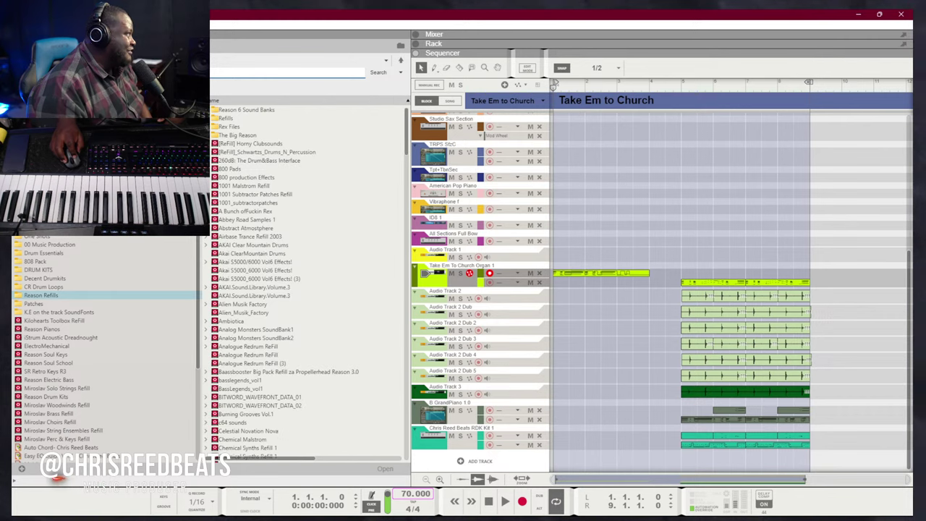
scroll(291, 173, "down", 10)
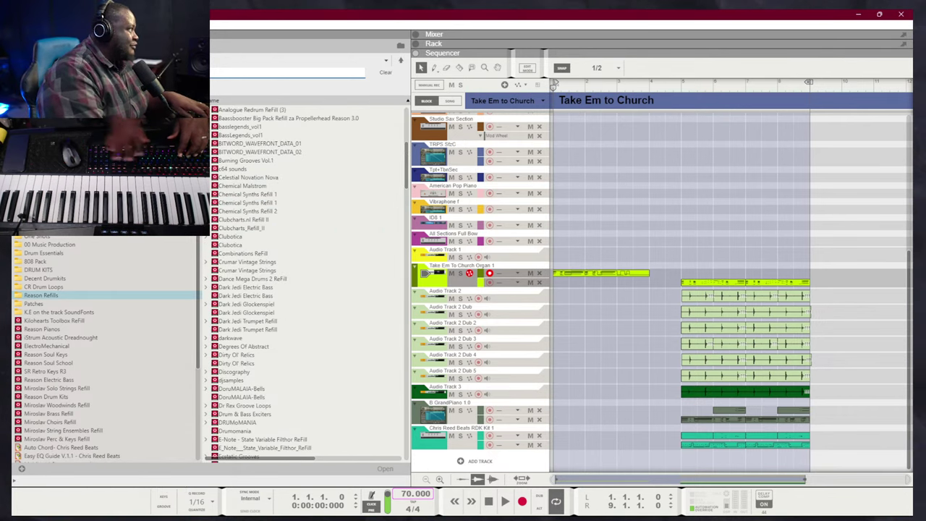
type("as")
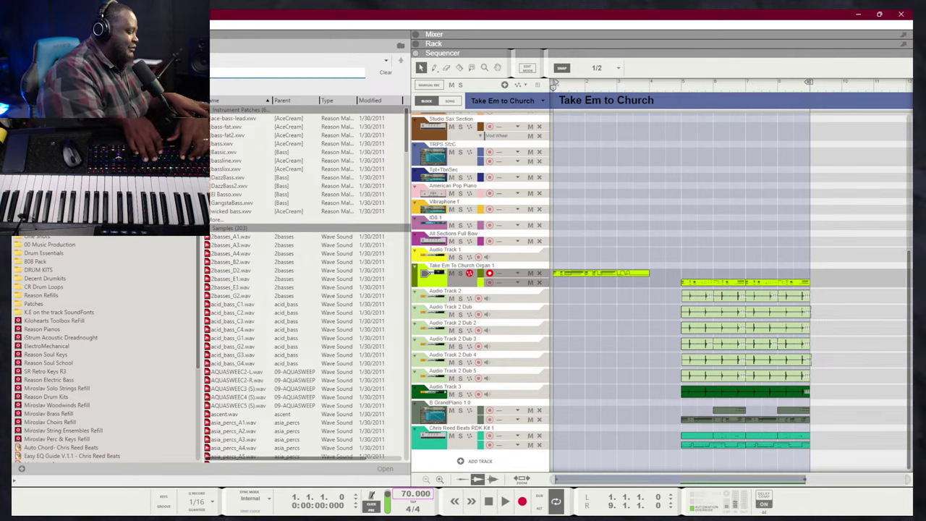
type("s")
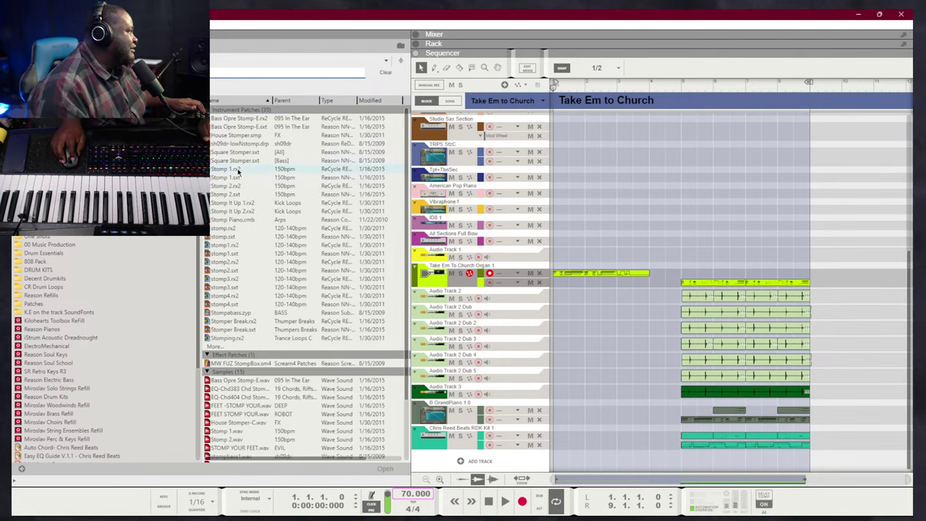
scroll(261, 297, "down", 3)
left_click(219, 434)
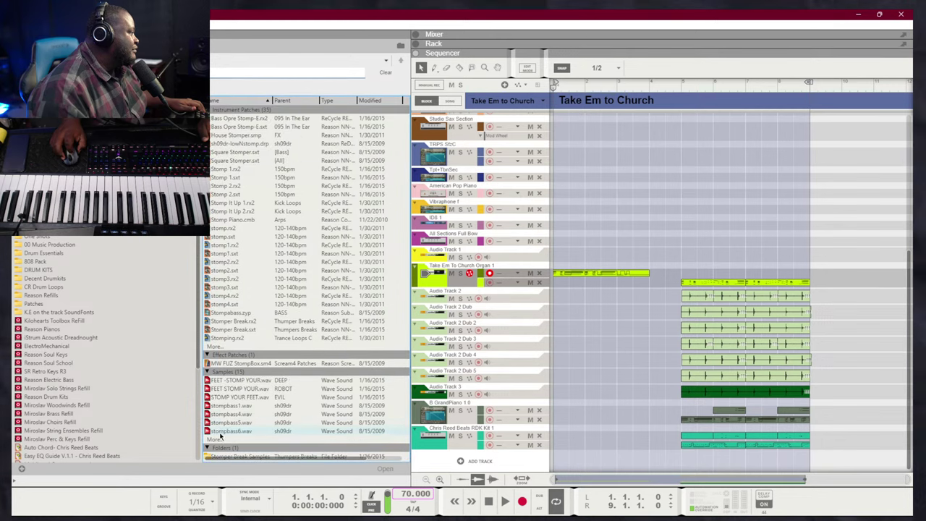
left_click(217, 440)
scroll(247, 427, "down", 3)
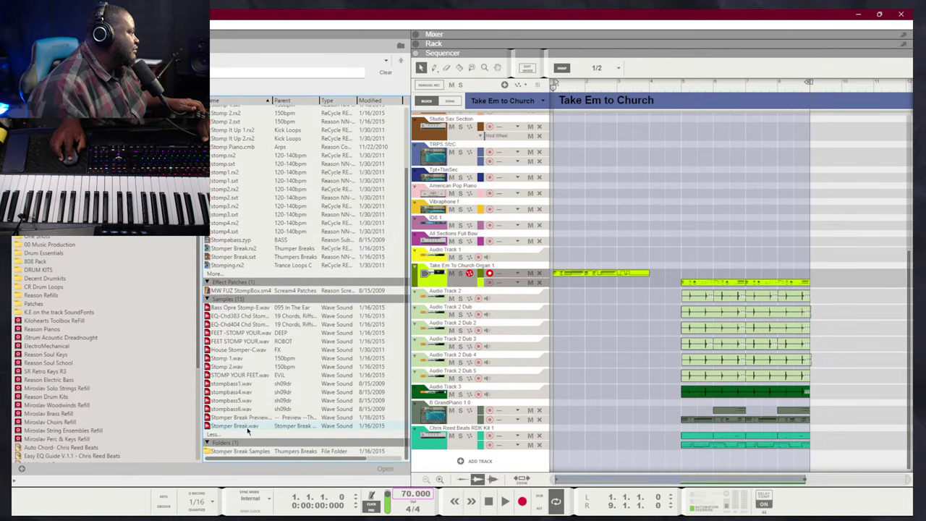
Audition the expanded stomp samples, starting with Stomper Break.wav and working upward from stompbass1.wav to Bass Opre Stomp-E.wav
left_click(246, 425)
left_click(238, 384)
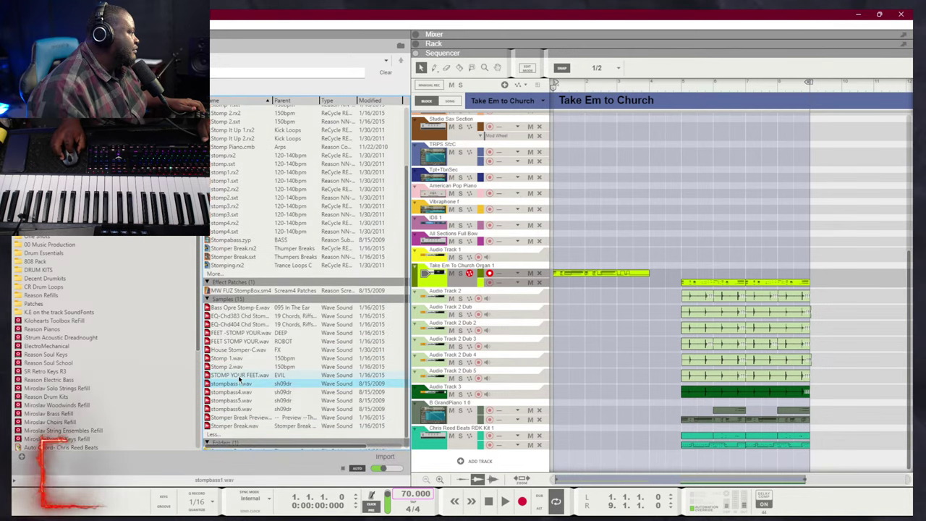
left_click(238, 374)
left_click(237, 367)
left_click(236, 358)
left_click(237, 349)
left_click(237, 341)
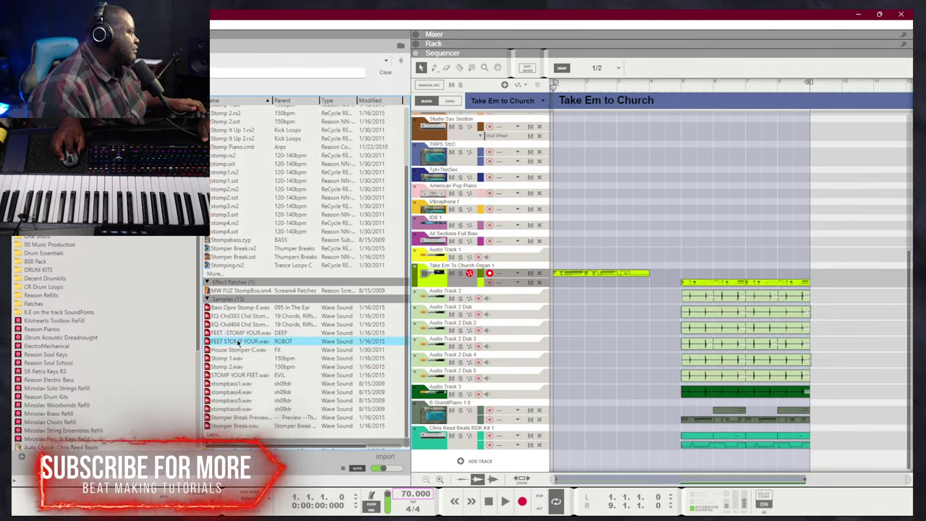
left_click(239, 332)
left_click(239, 325)
left_click(238, 315)
left_click(242, 308)
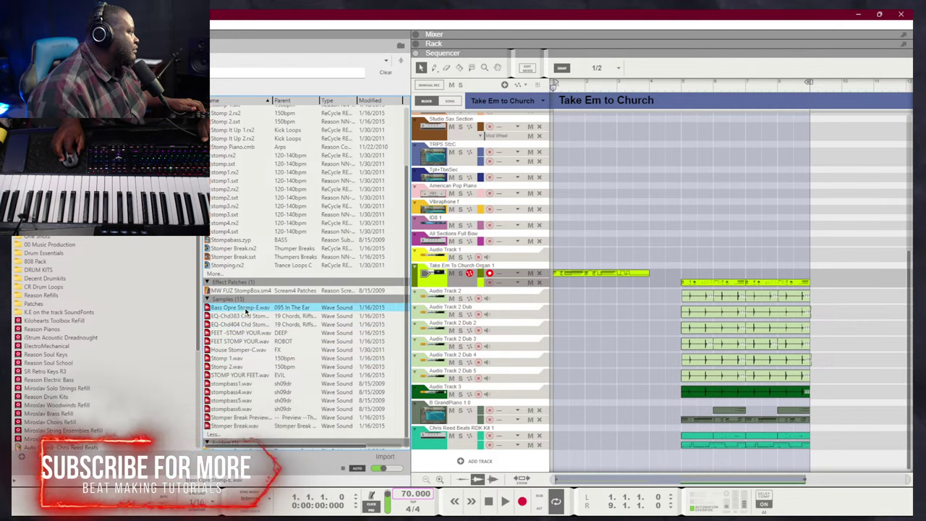
Leave the stomp search results by reopening the Reason Refills folder in the browser
scroll(267, 347, "down", 1)
scroll(257, 405, "up", 4)
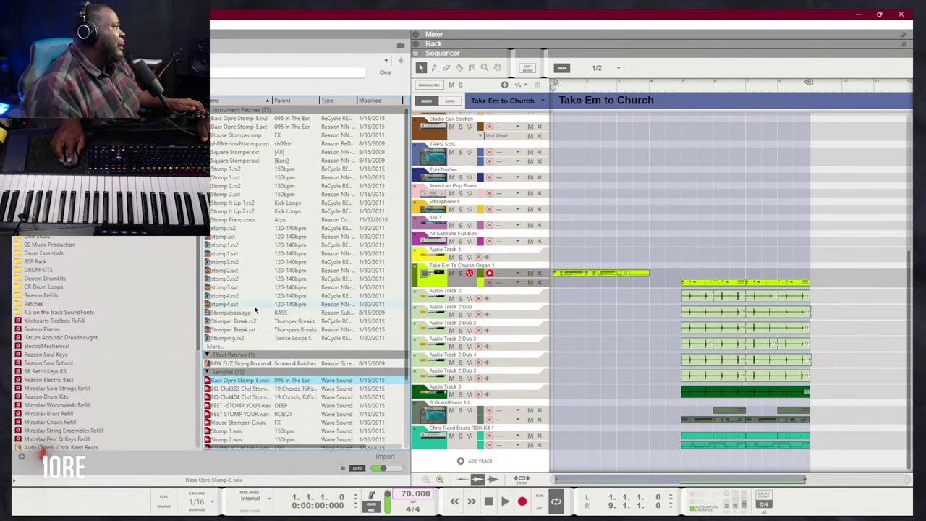
left_click(41, 295)
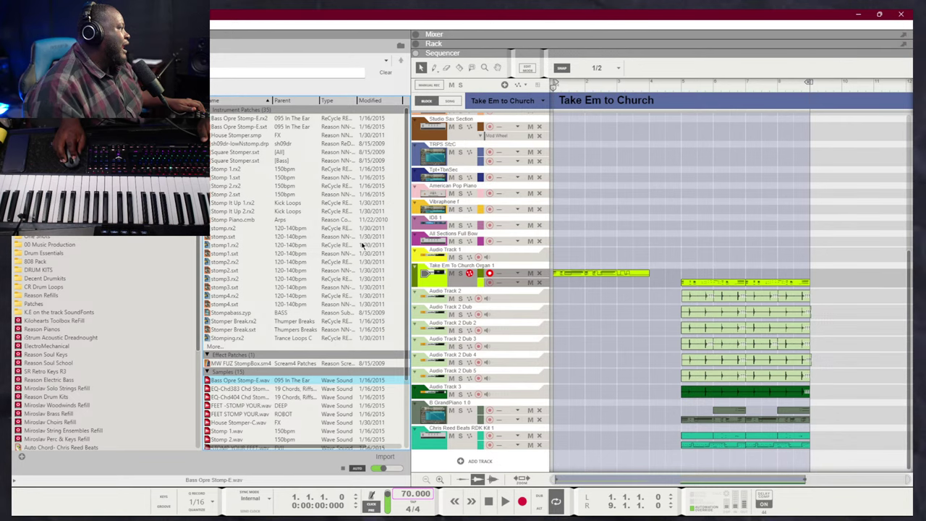
Play the organ intro, shorten its clip to two bars, and delete that clip from the organ track
key("space")
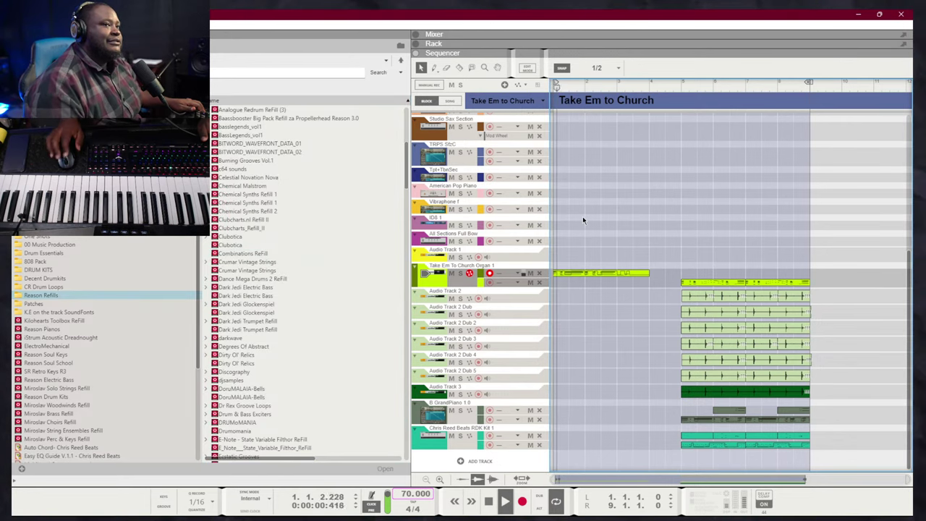
scroll(575, 239, "up", 2)
left_click(601, 322)
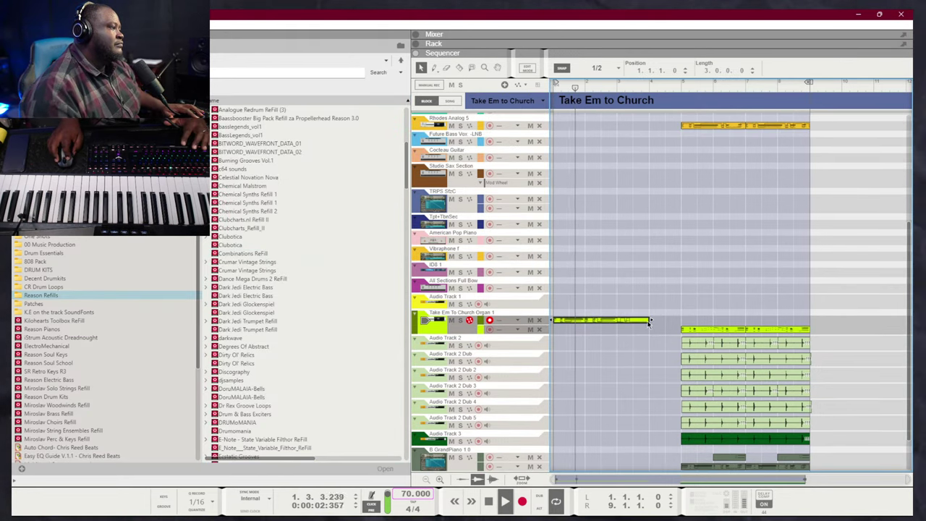
left_click_drag(649, 323, 618, 330)
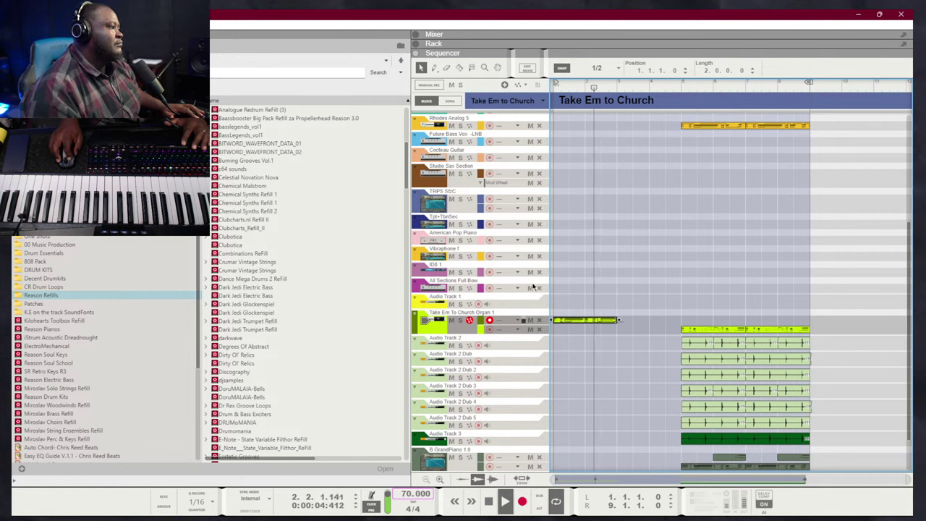
key("Delete")
scroll(550, 351, "down", 2)
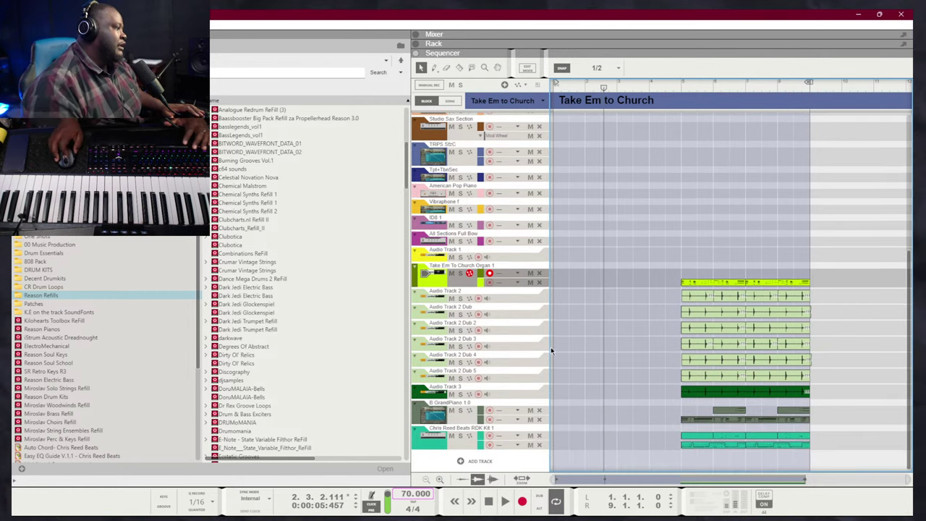
Try recording a piano intro from bar 1 on the B GrandPiano 1.0 track, and undo the take
left_click(489, 412)
key("ctrl+Return")
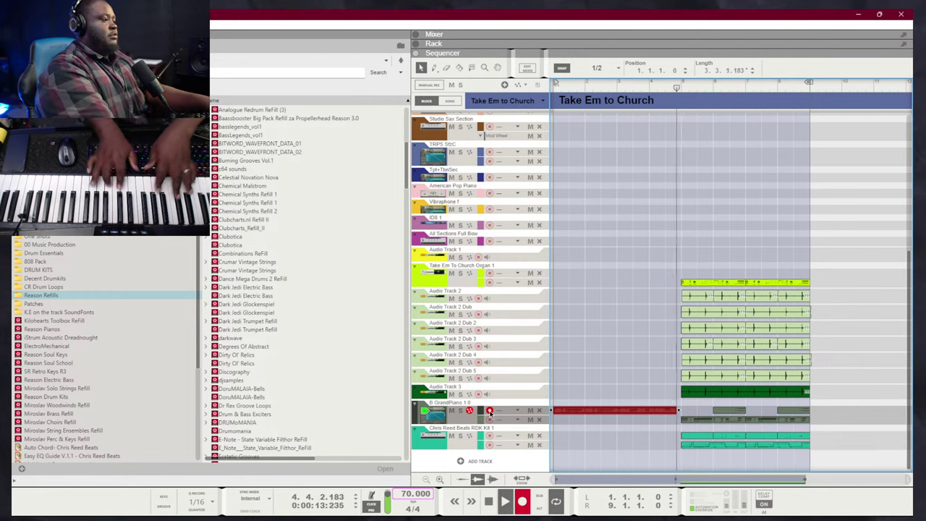
key("space")
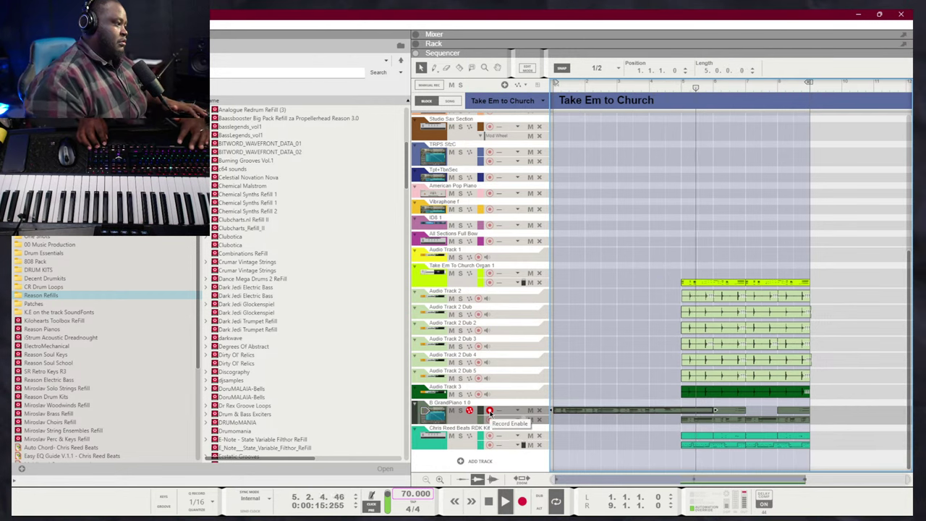
key("KP_0")
key("ctrl+z")
key("space")
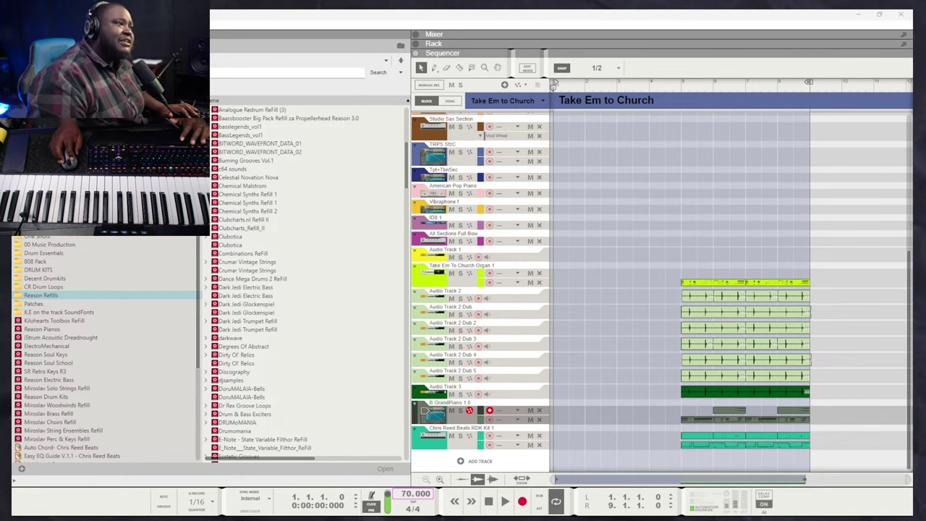
Copy the clips of Audio Track 2 and its five Dub tracks from bar 5 to bar 1 and play the start
left_click(731, 188)
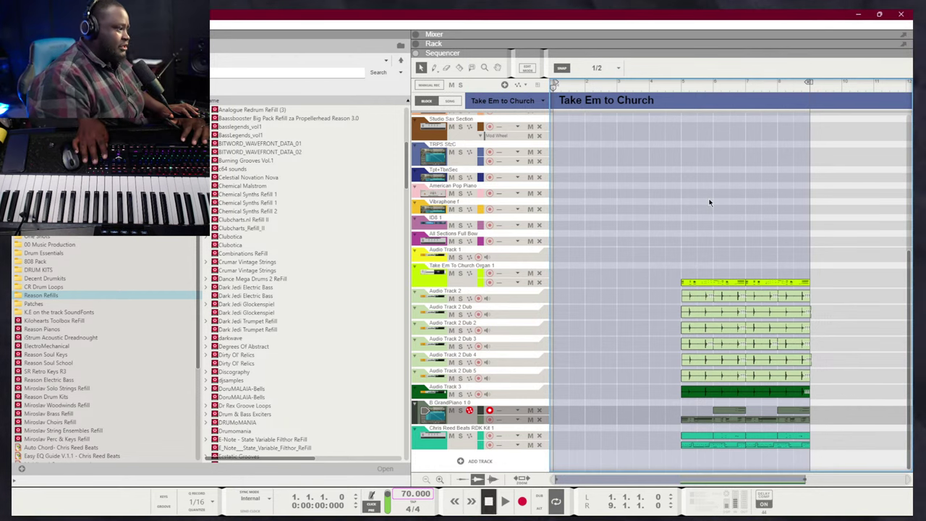
scroll(701, 214, "up", 5)
scroll(702, 215, "down", 5)
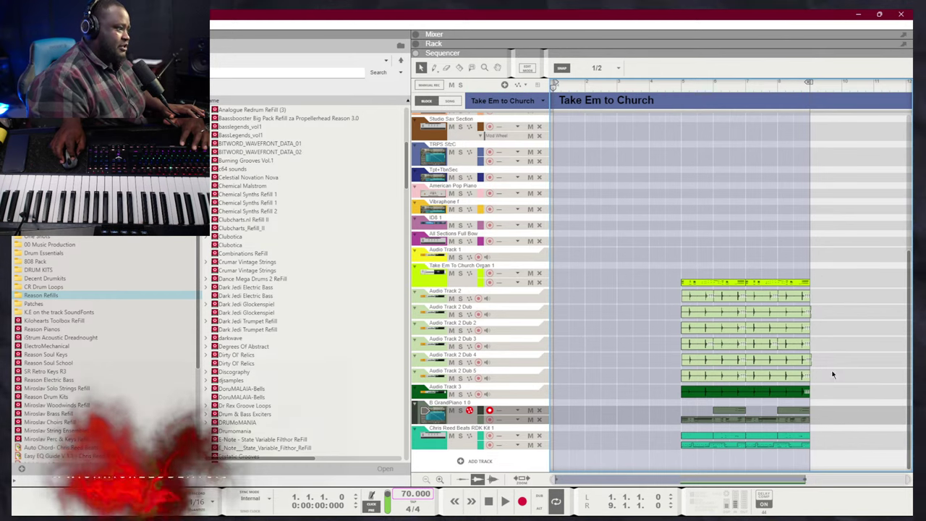
left_click_drag(671, 346, 634, 298)
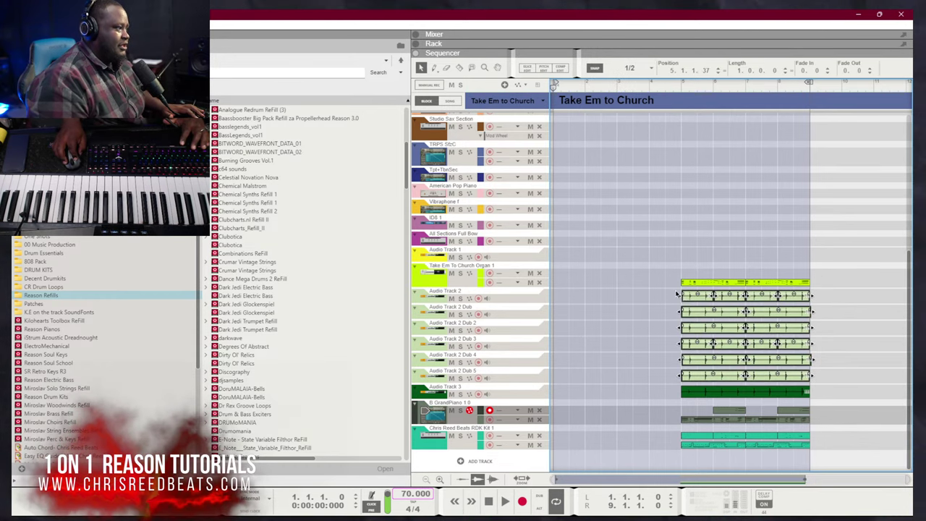
left_click_drag(693, 314, 528, 327, "ctrl")
key("space")
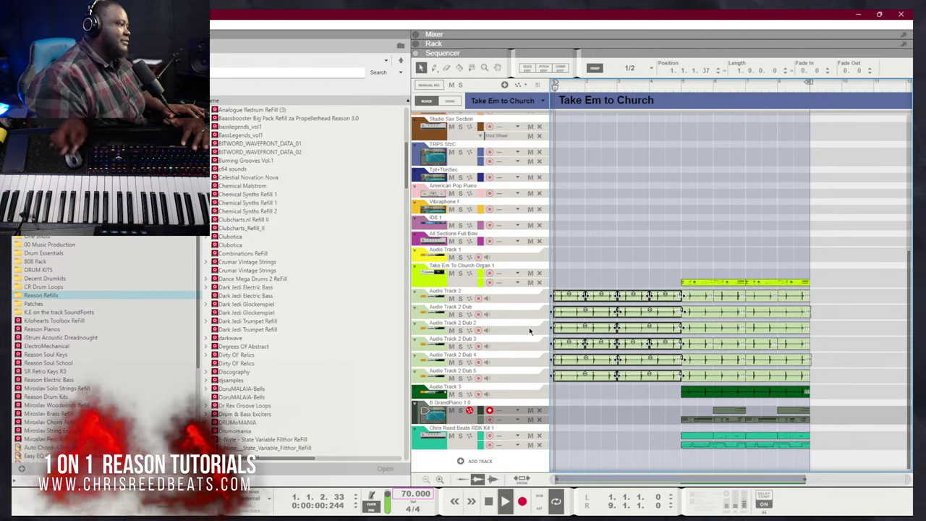
key("space")
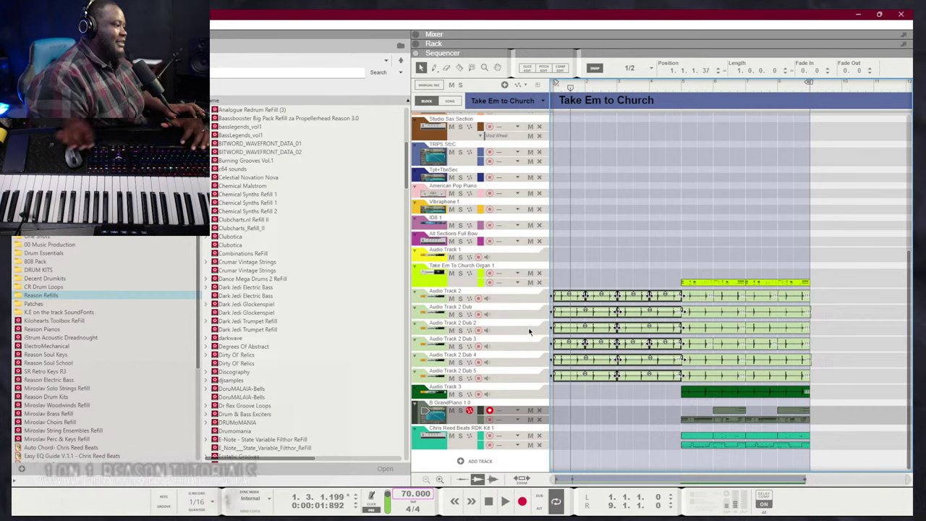
left_click(628, 260)
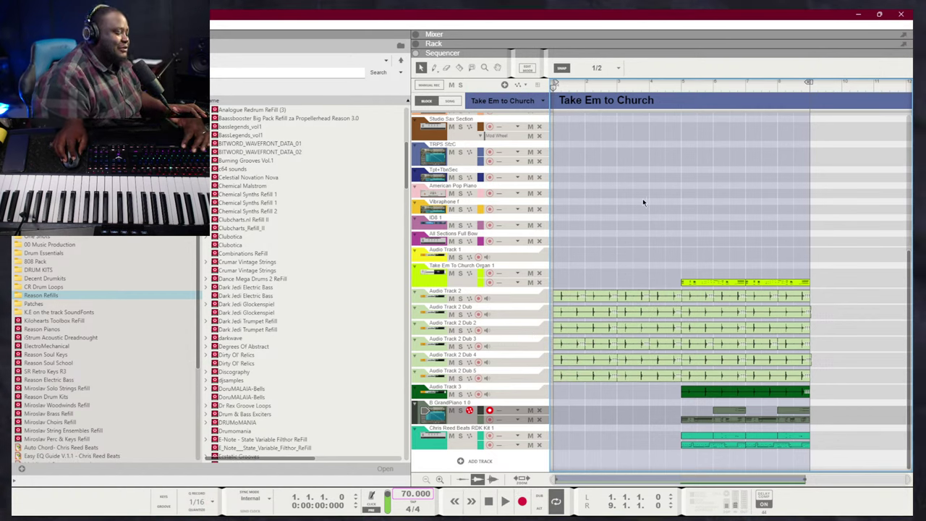
Show Audio Track 3 in the rack, open its insert effects, and add the Native Instruments Bite (VST3) effect
key("F5")
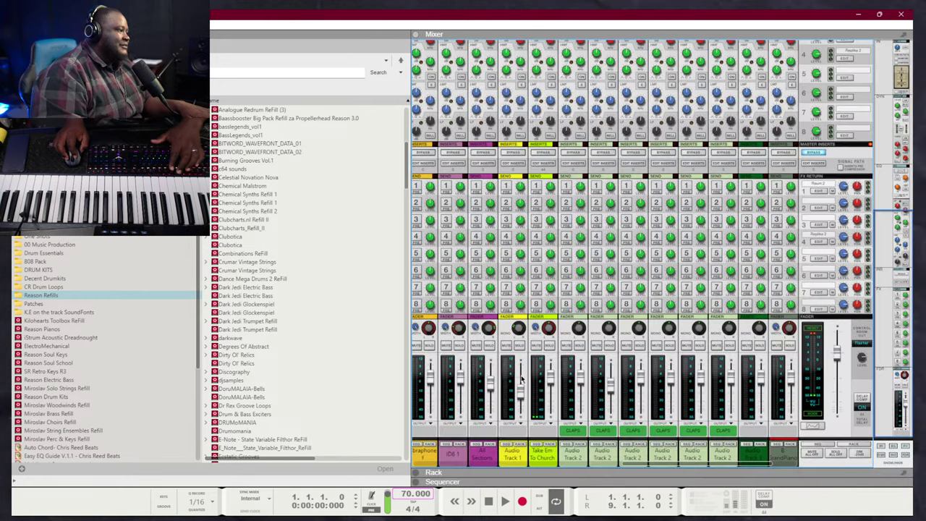
left_click(757, 460)
key("F6")
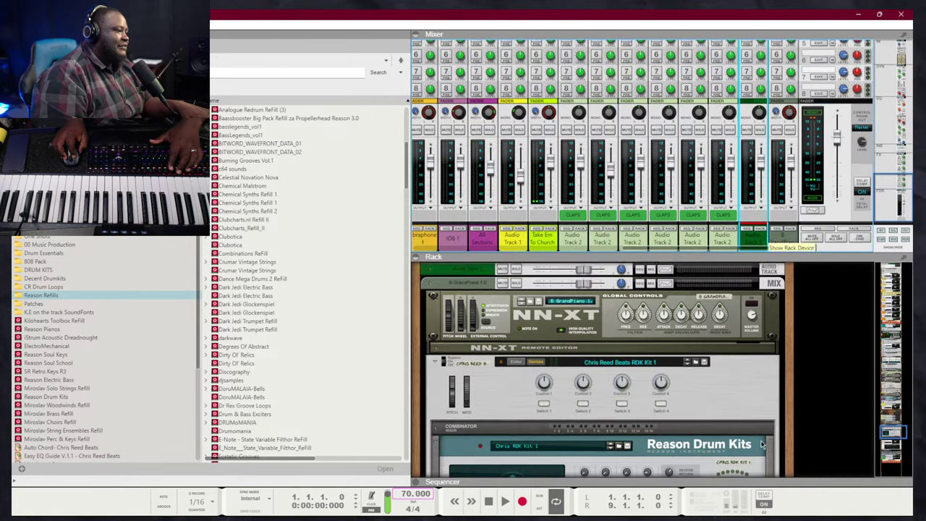
left_click(430, 271)
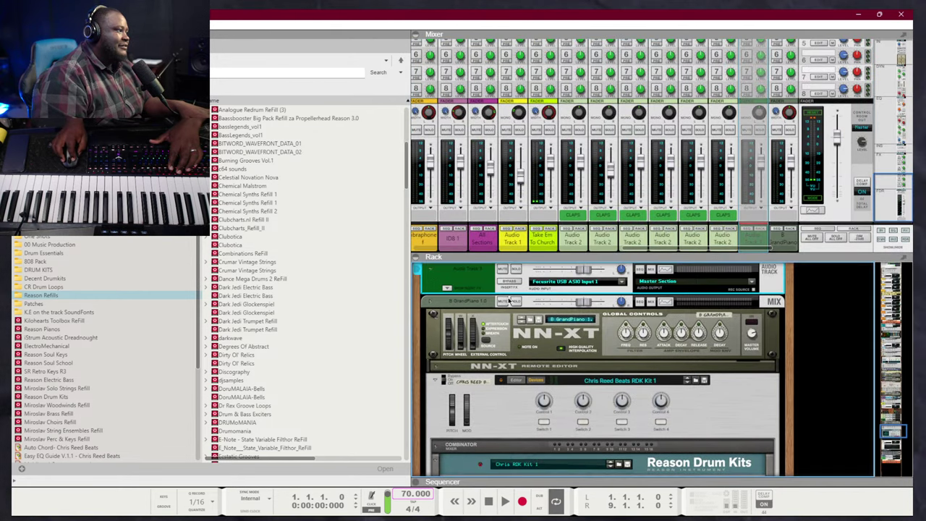
left_click(447, 288)
right_click(538, 321)
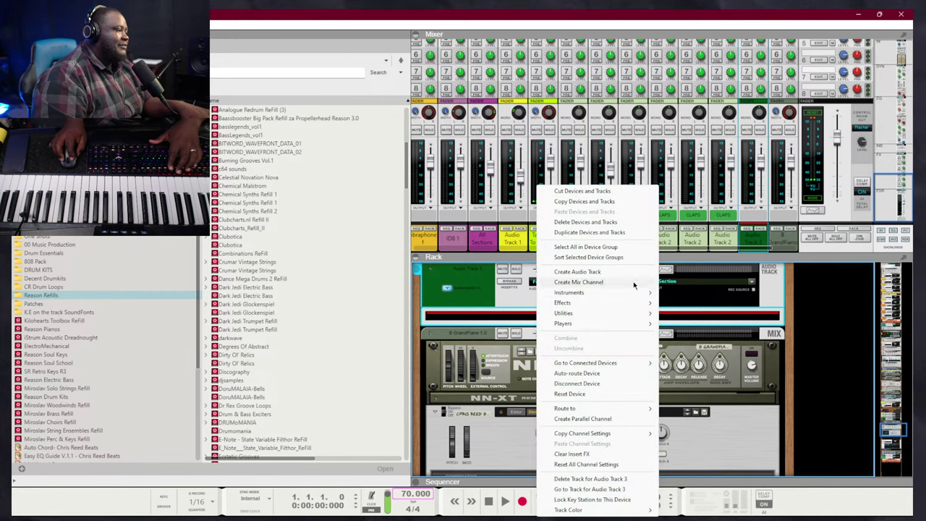
mouse_move(572, 303)
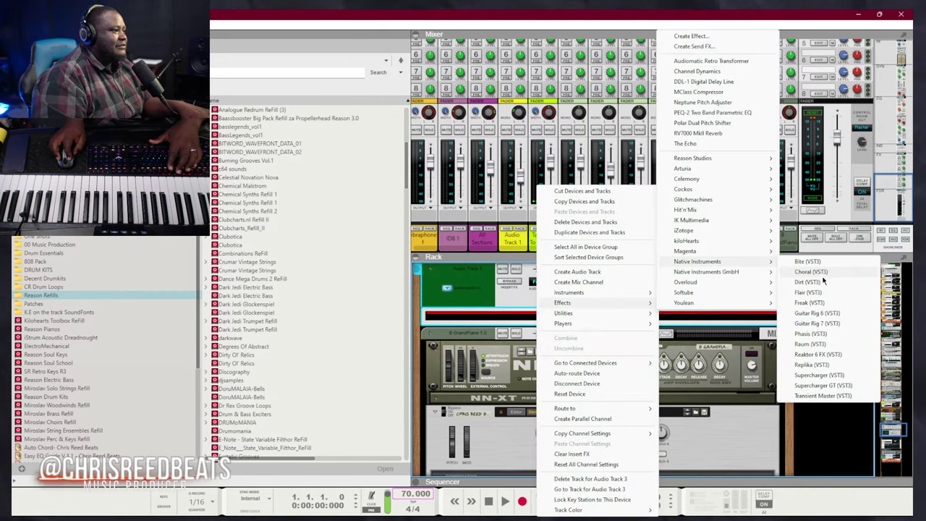
left_click(807, 261)
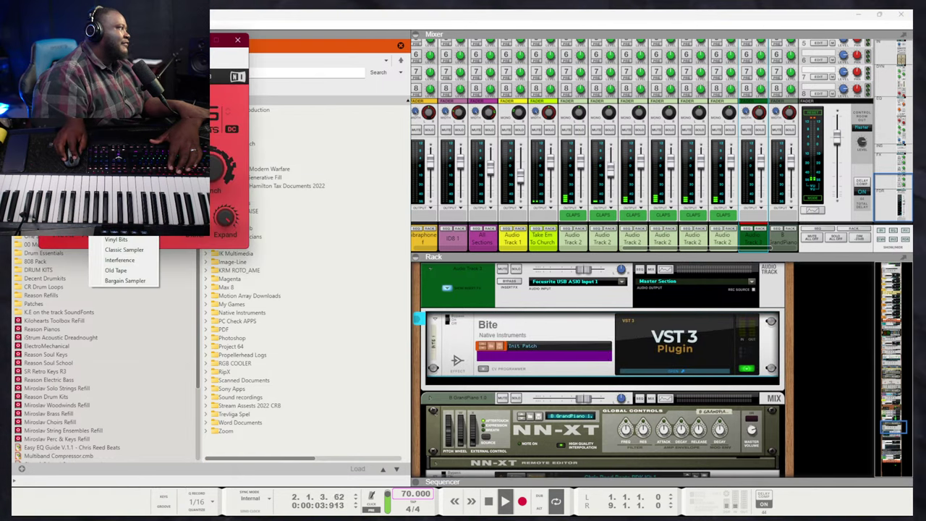
Load a factory preset in Audio Track 3's Bite effect, listen to it, and restart playback from bar 1
mouse_move(122, 110)
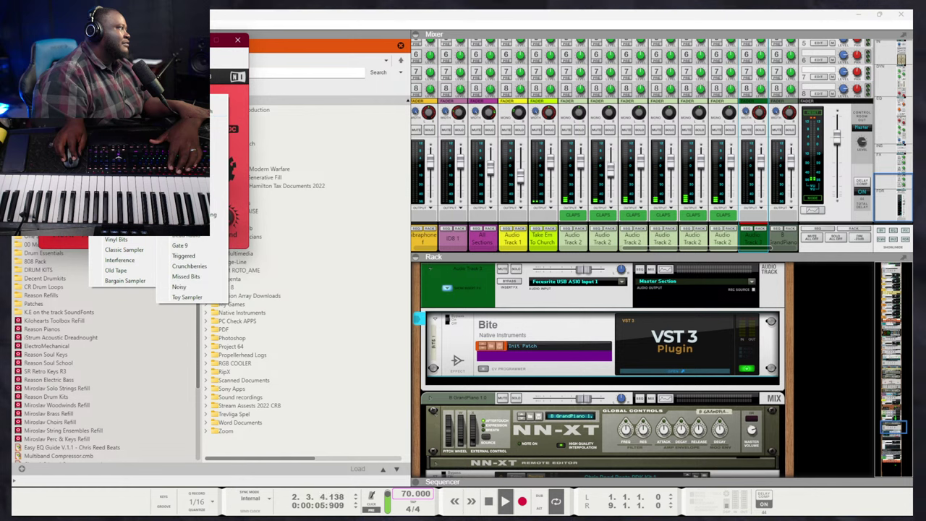
left_click(196, 110)
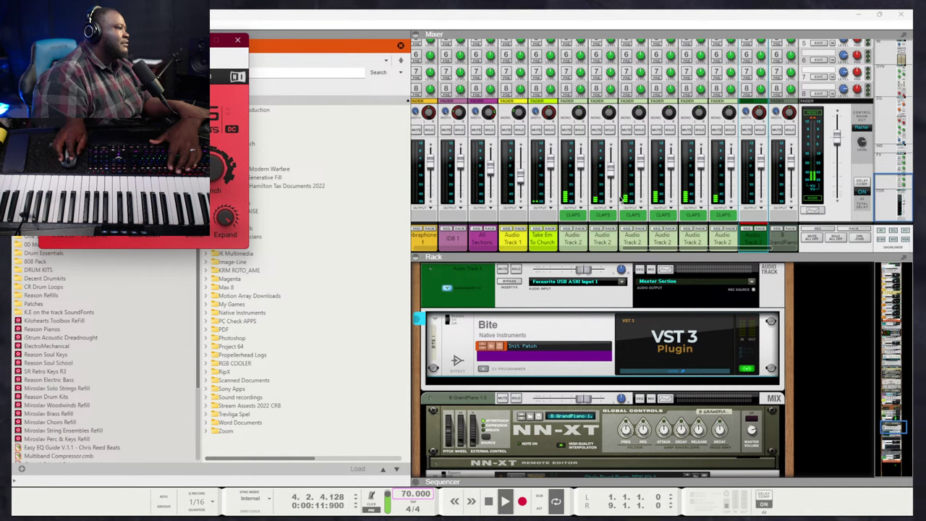
left_click(762, 247)
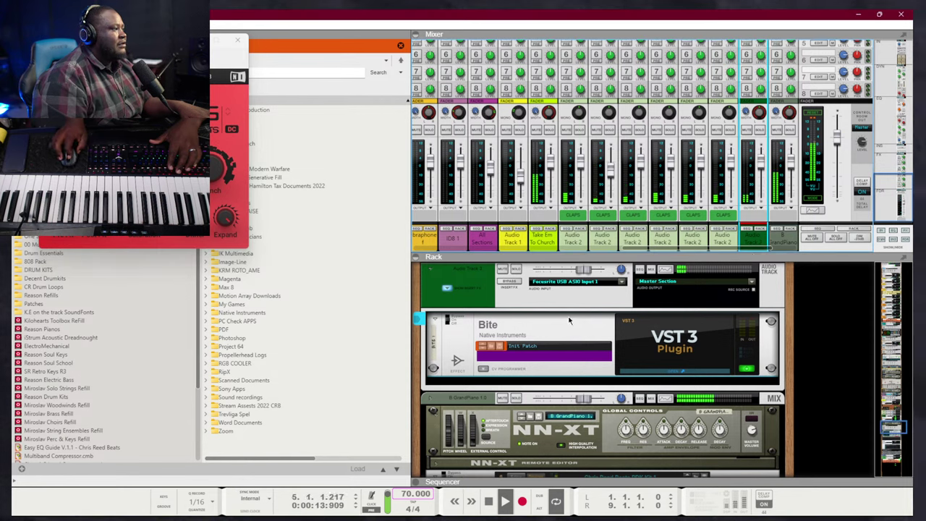
key("space")
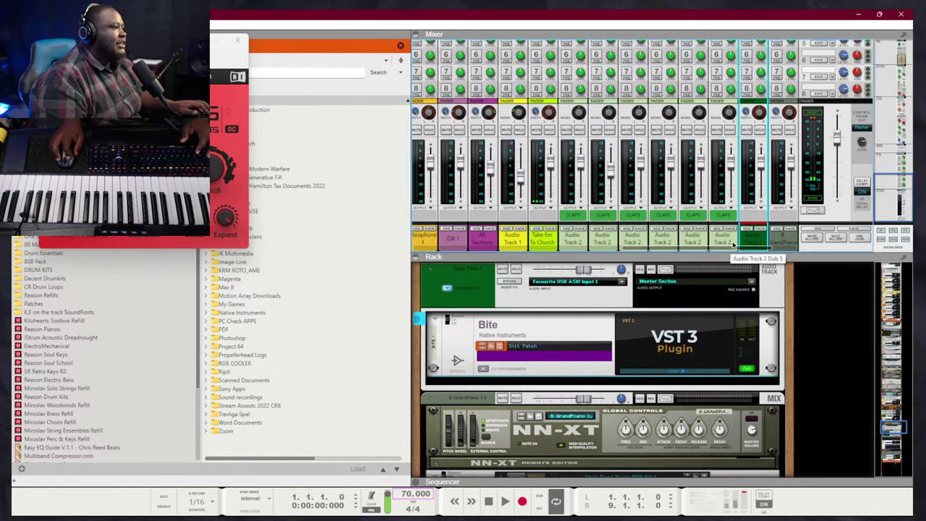
key("space")
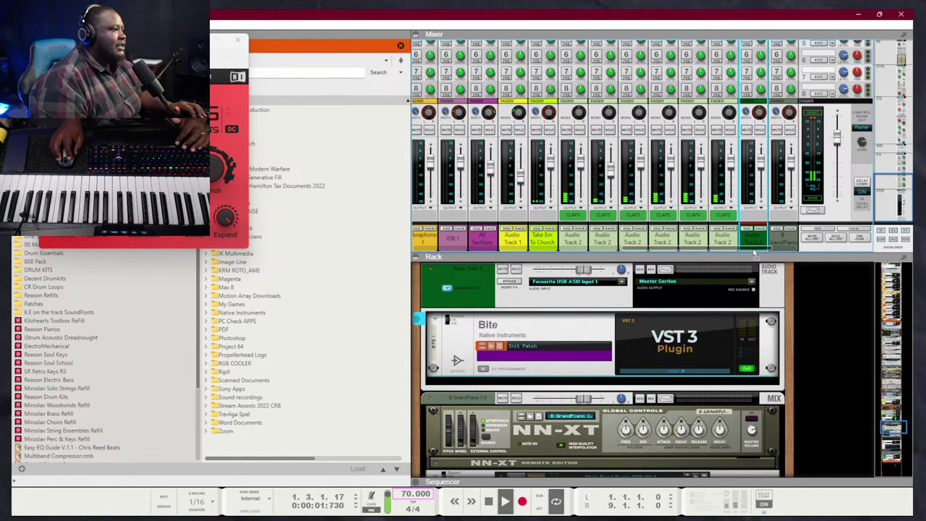
Move the Audio Track 2 Dub 5 mixer channel behind Audio Track 3 and show the CLAPS channel's rack device
left_click_drag(725, 239, 771, 239)
scroll(778, 241, "right", 2)
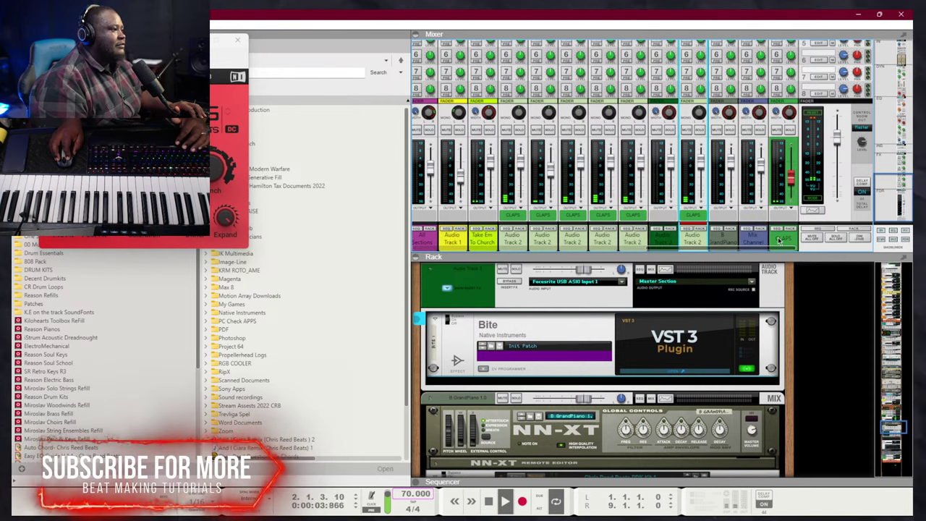
left_click(778, 241)
left_click(790, 228)
Add the Native Instruments Bite (VST3) effect after Quartet in the CLAPS channel's inserts and start playback
scroll(621, 336, "up", 3)
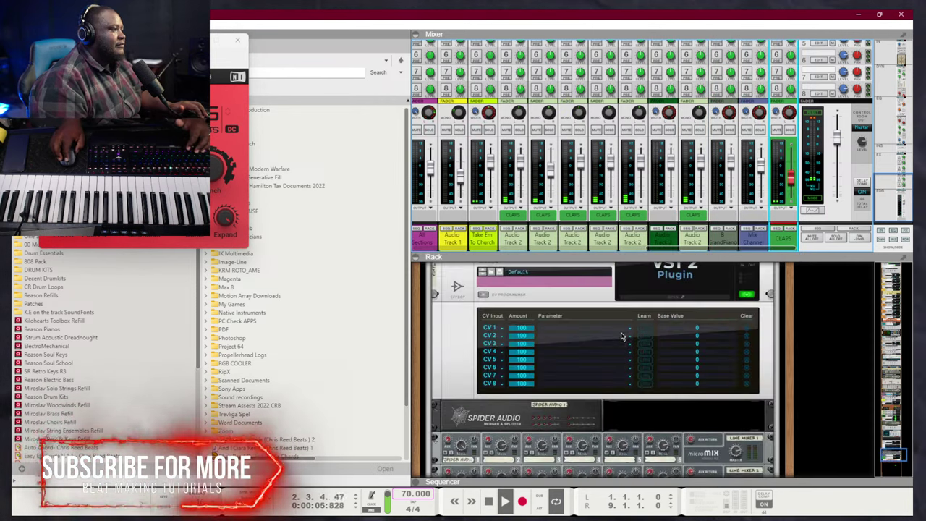
scroll(621, 336, "up", 10)
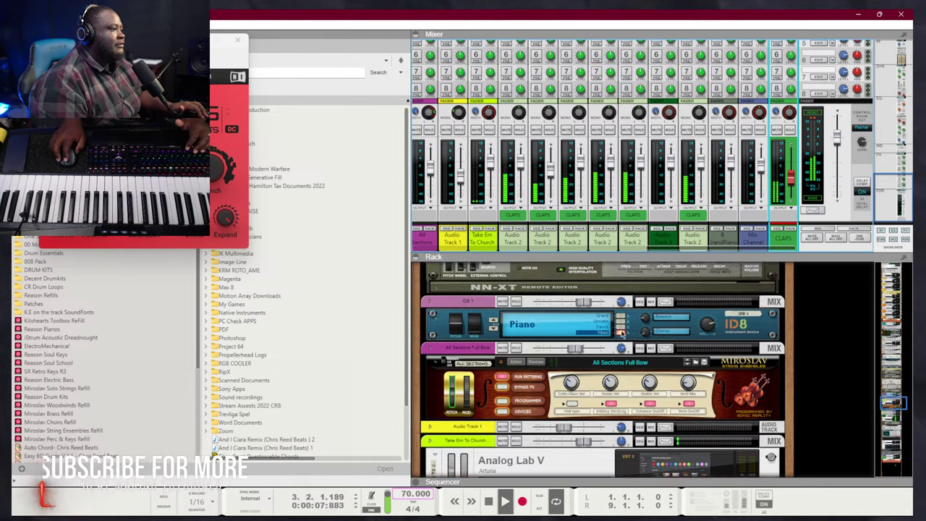
scroll(622, 333, "up", 6)
scroll(621, 334, "down", 6)
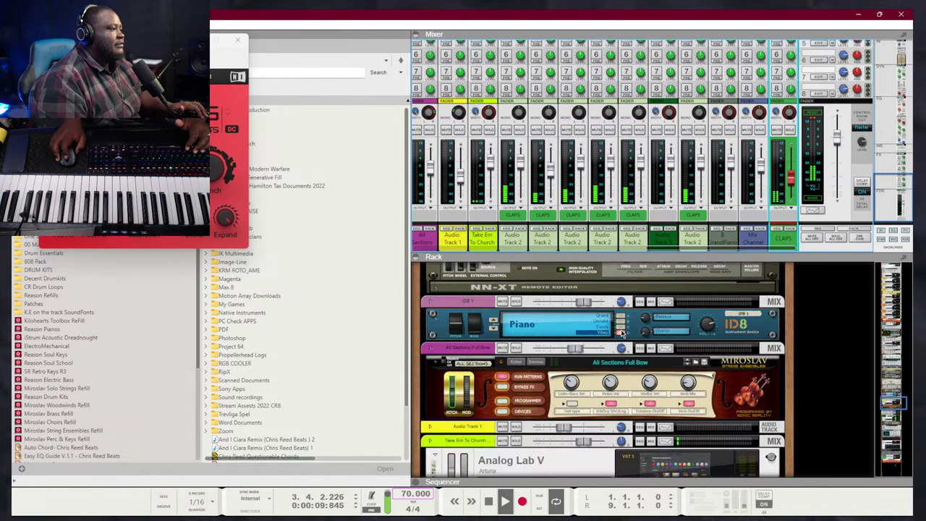
scroll(621, 333, "down", 10)
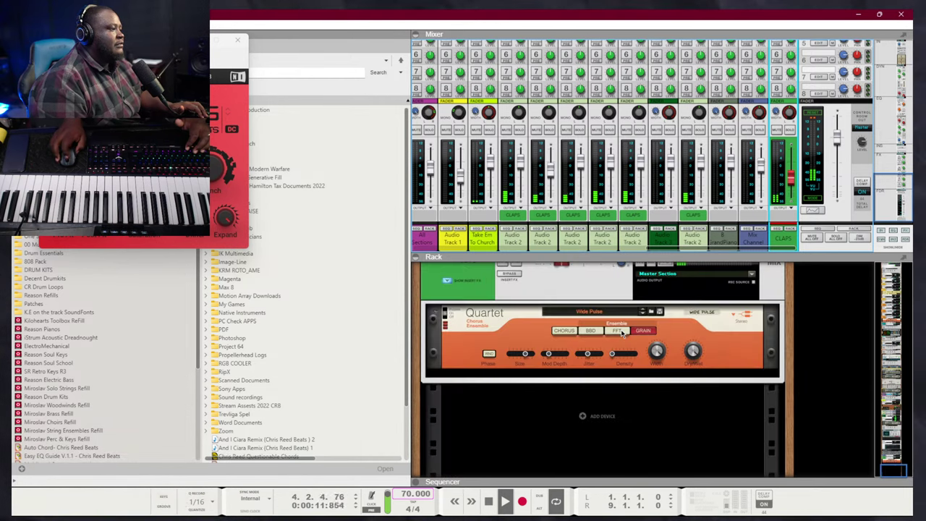
left_click(682, 342)
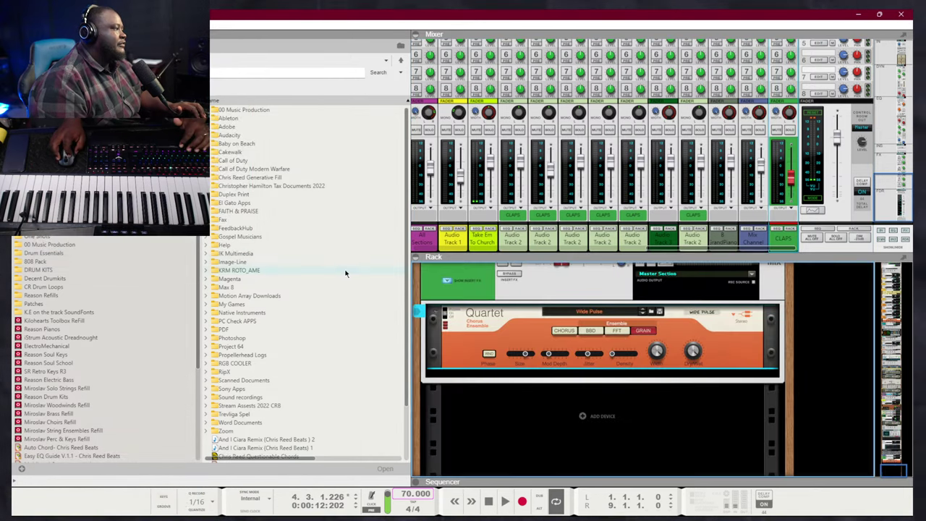
right_click(627, 380)
mouse_move(654, 160)
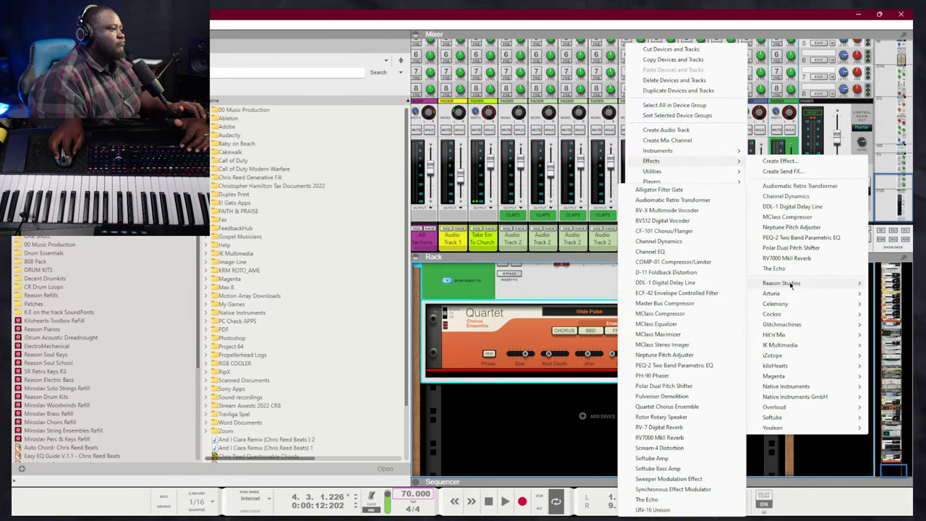
mouse_move(811, 390)
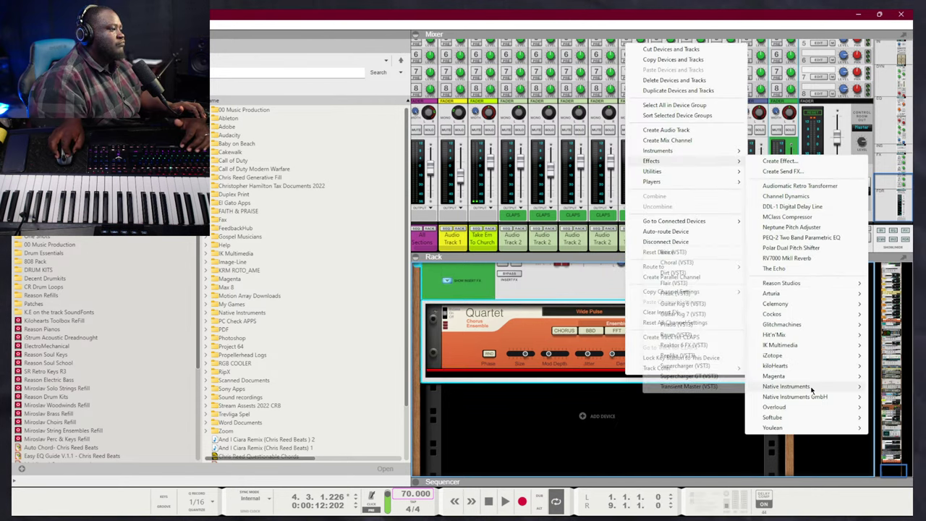
left_click(674, 253)
key("space")
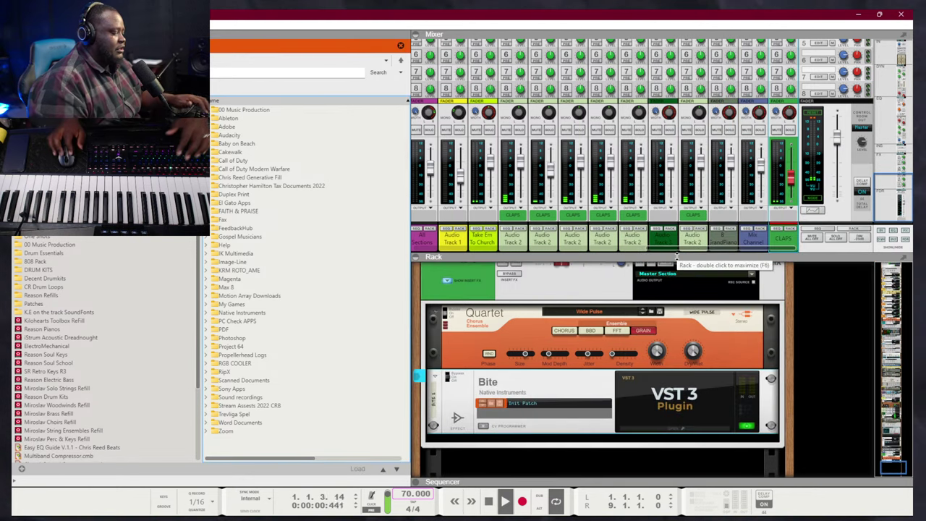
Try a factory preset in the CLAPS channel's Bite effect and audition it with the loop from bar 1
left_click(681, 428)
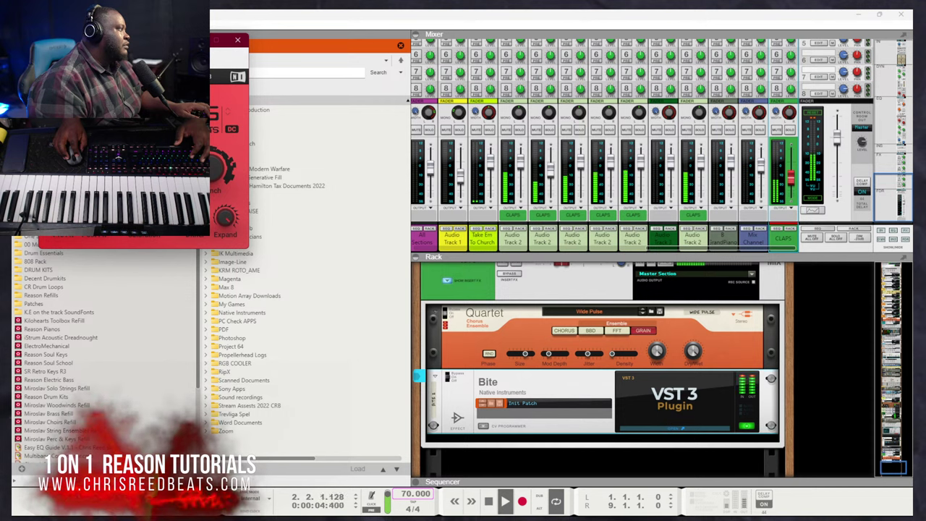
left_click(124, 76)
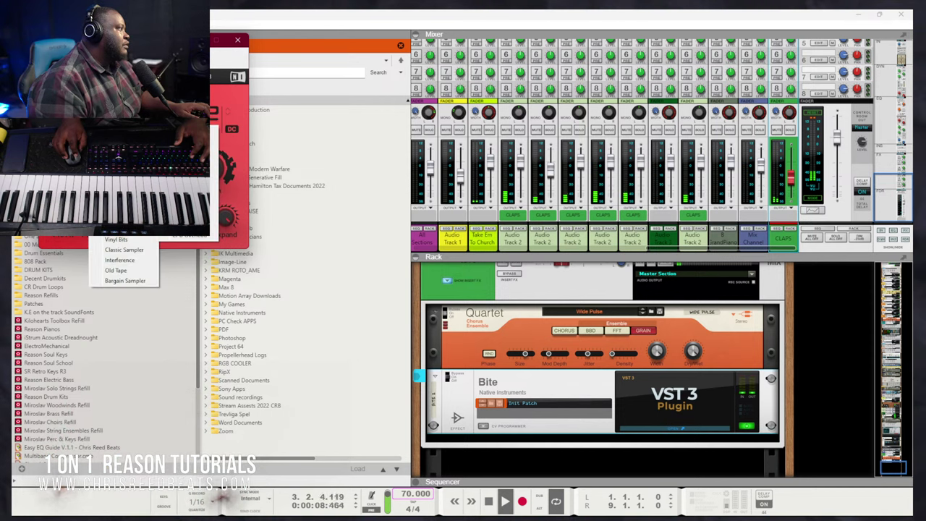
mouse_move(125, 100)
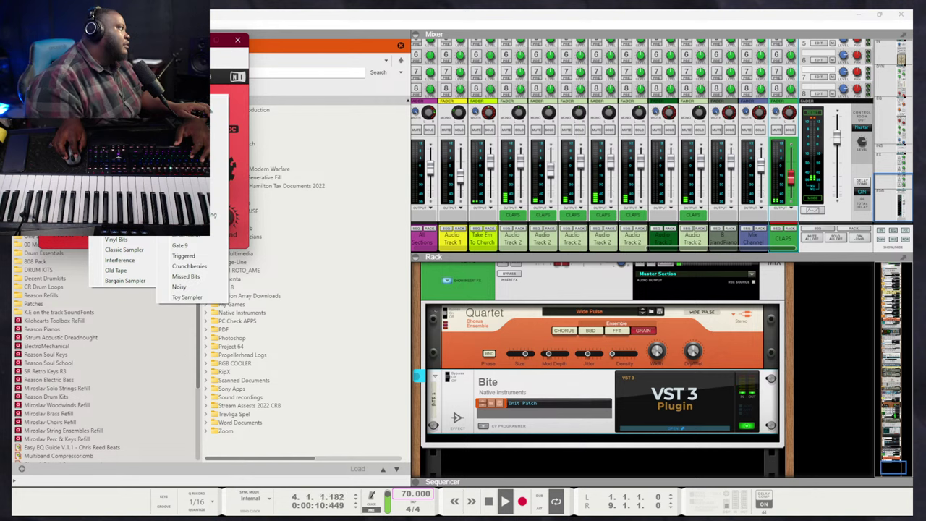
left_click(214, 101)
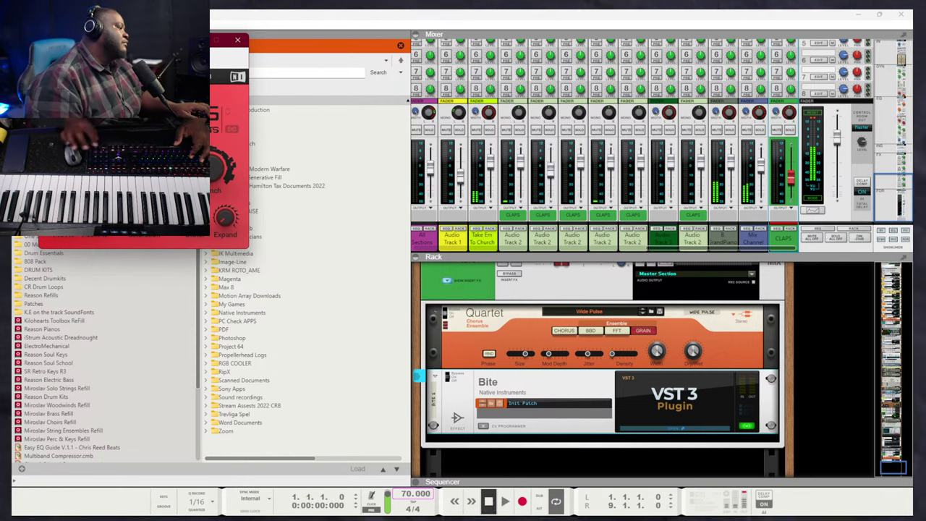
key("space")
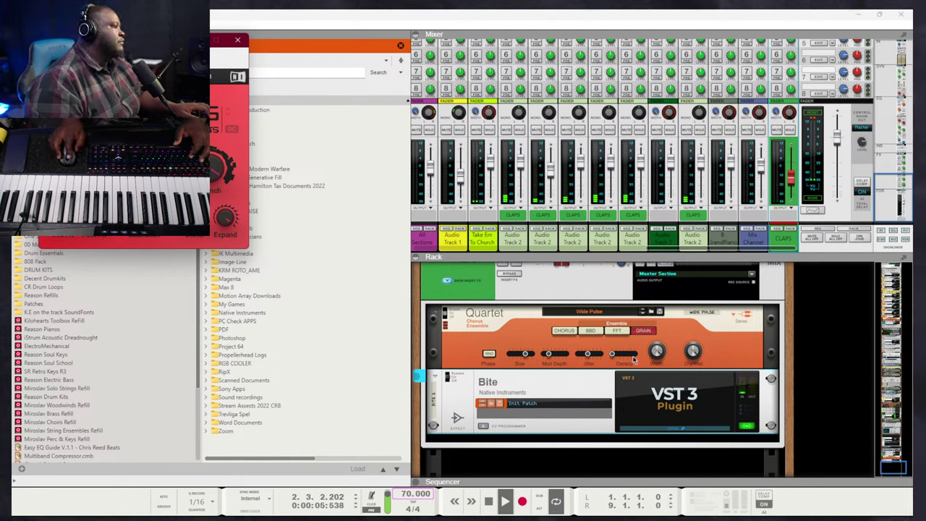
Add the Native Instruments Supercharger GT (VST3) effect to the CLAPS channel's inserts and delete the Bite effect
right_click(652, 440)
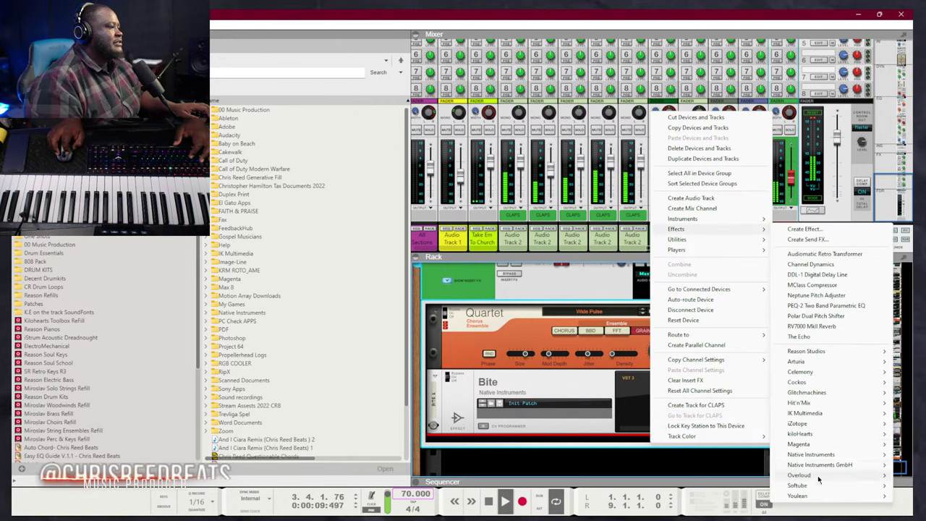
mouse_move(815, 458)
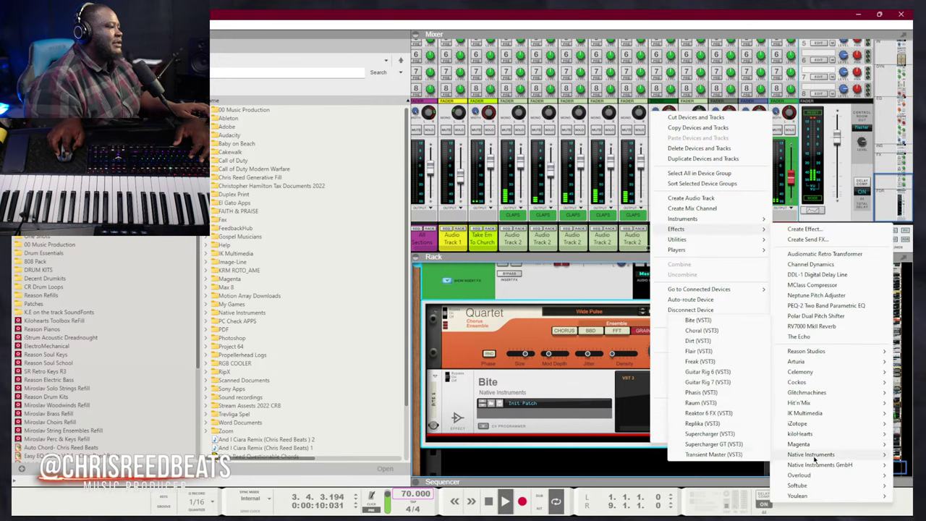
left_click(722, 446)
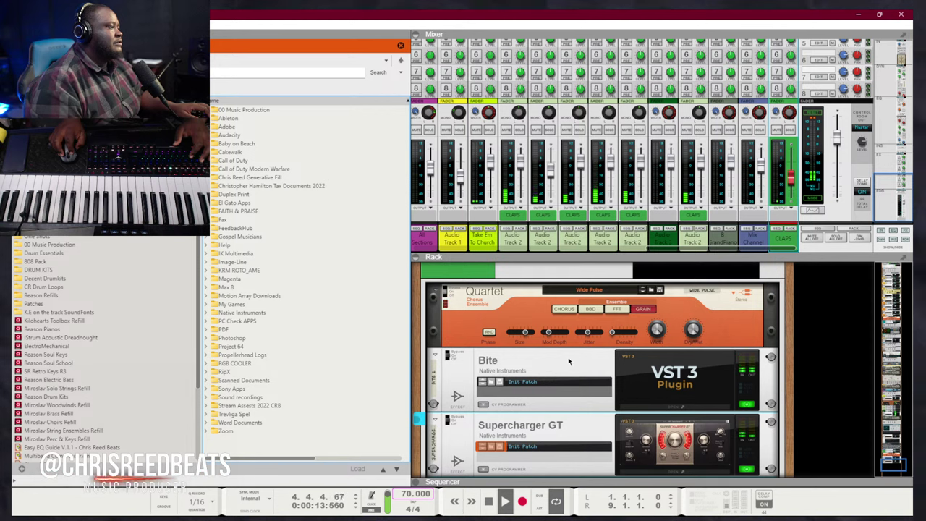
left_click(568, 361)
key("Delete")
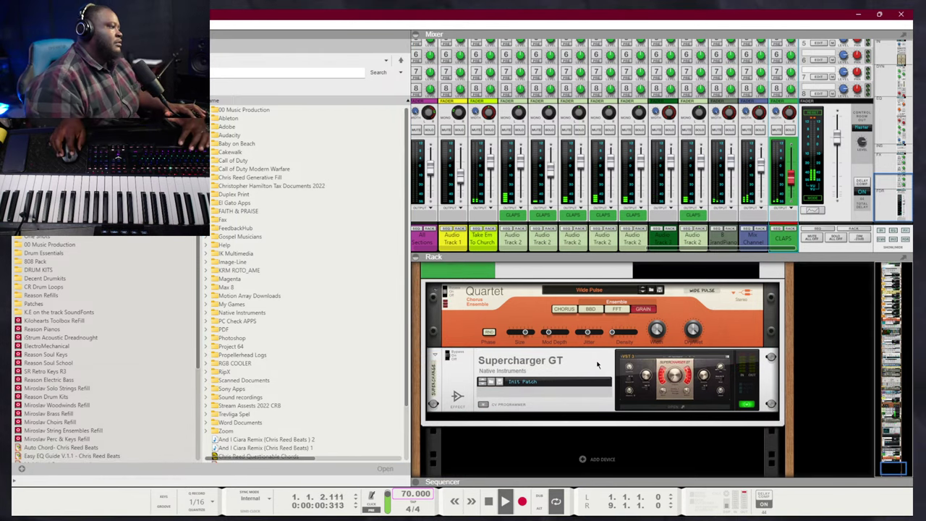
Audition Supercharger GT presets on the claps, starting with Dirty Drums, and leave Drumbus loaded
left_click(633, 362)
left_click(215, 77)
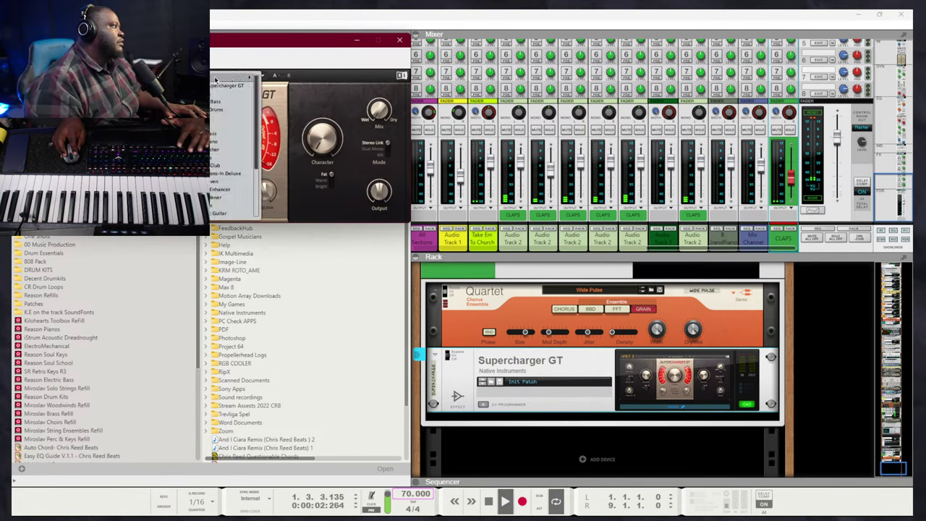
scroll(218, 208, "down", 1)
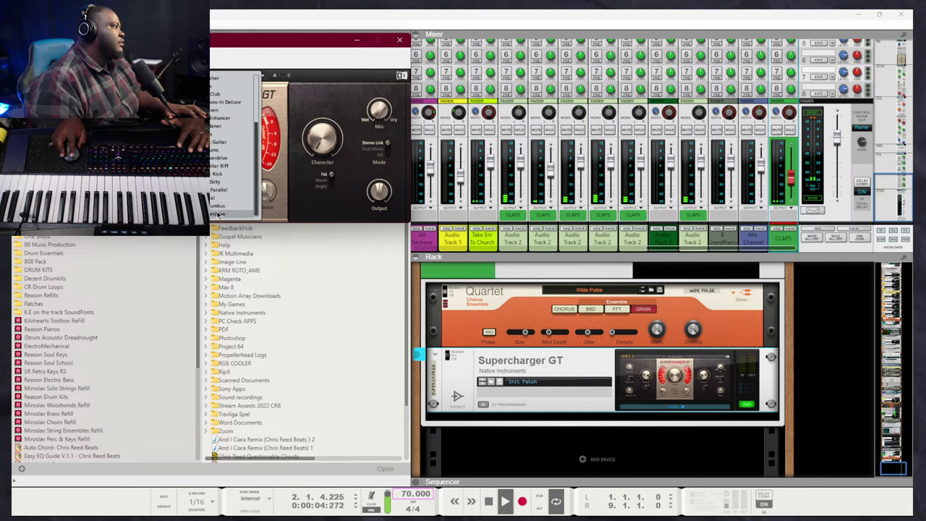
left_click(220, 151)
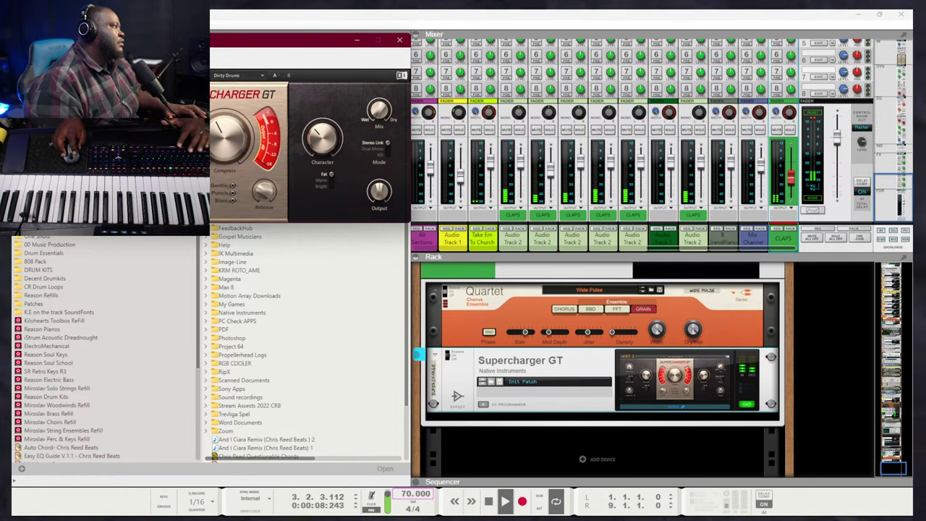
key("Down")
key("Down")
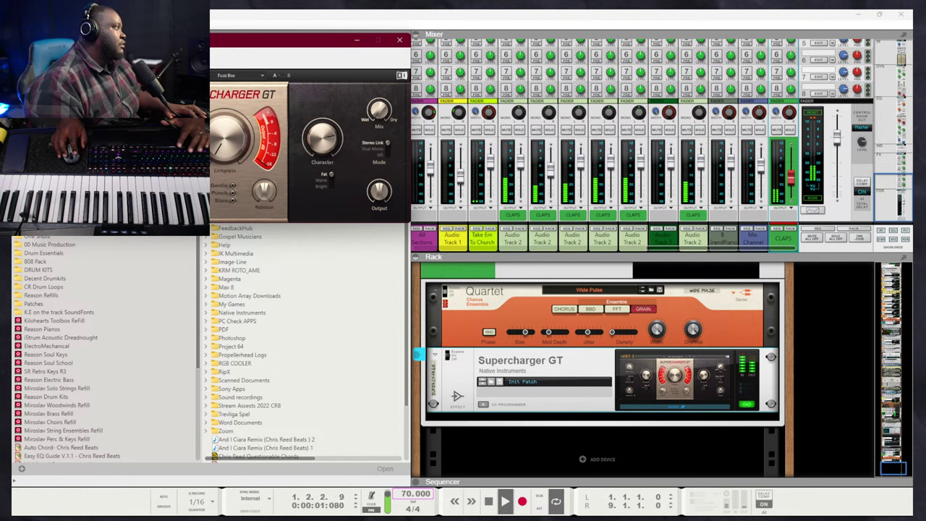
key("Down")
key("KP_1")
key("Down")
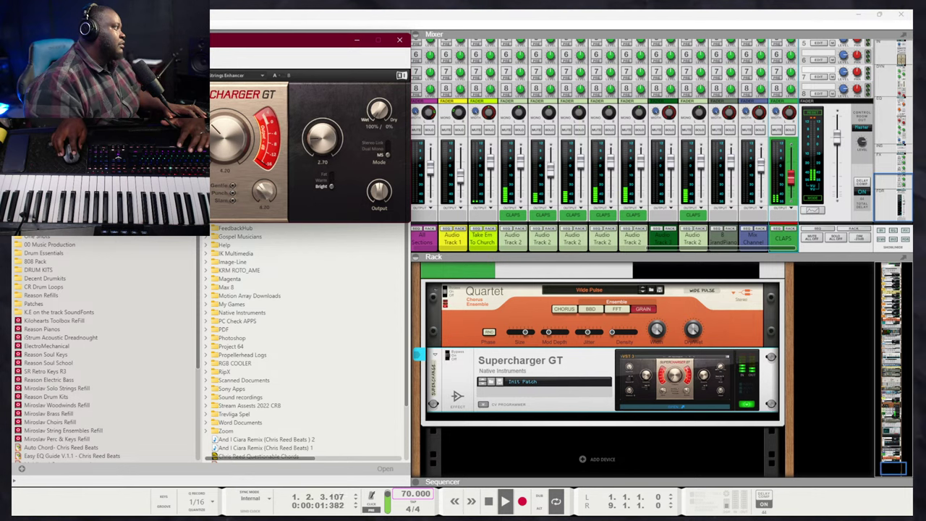
key("Down")
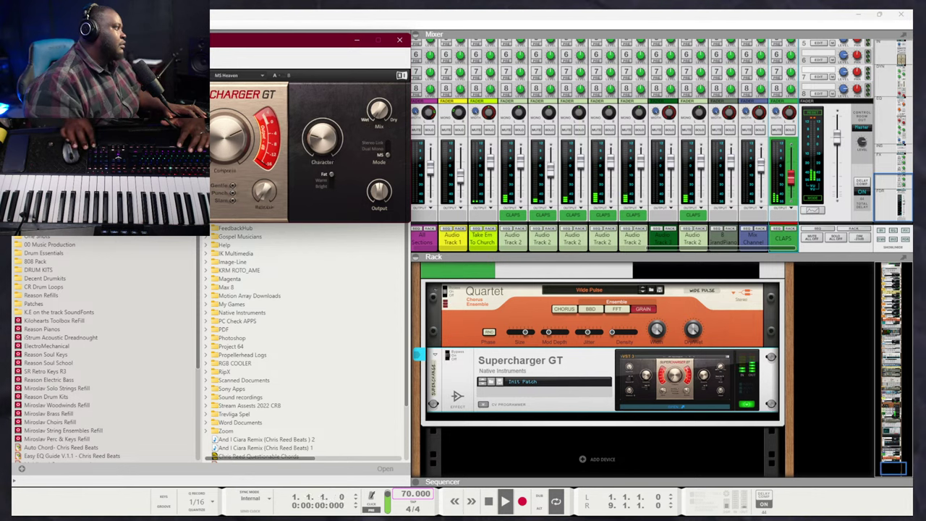
key("Down")
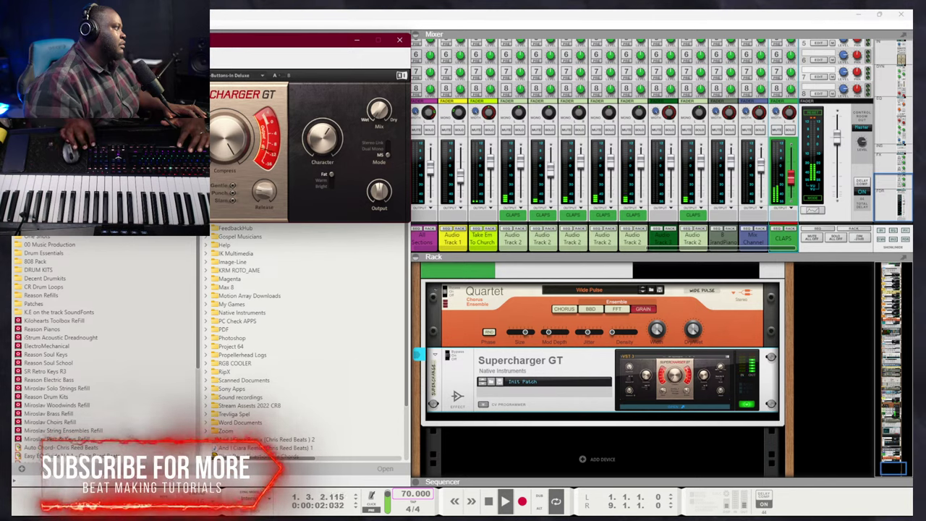
key("Down")
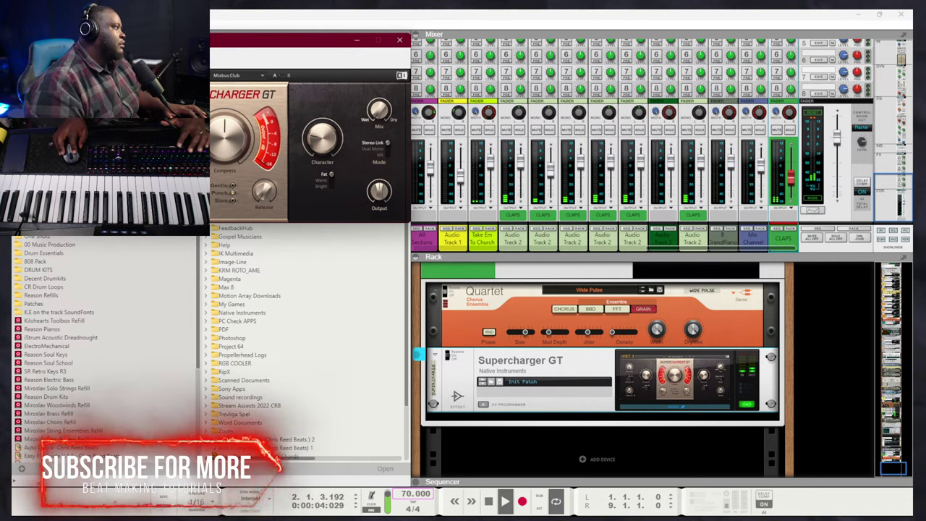
key("Down")
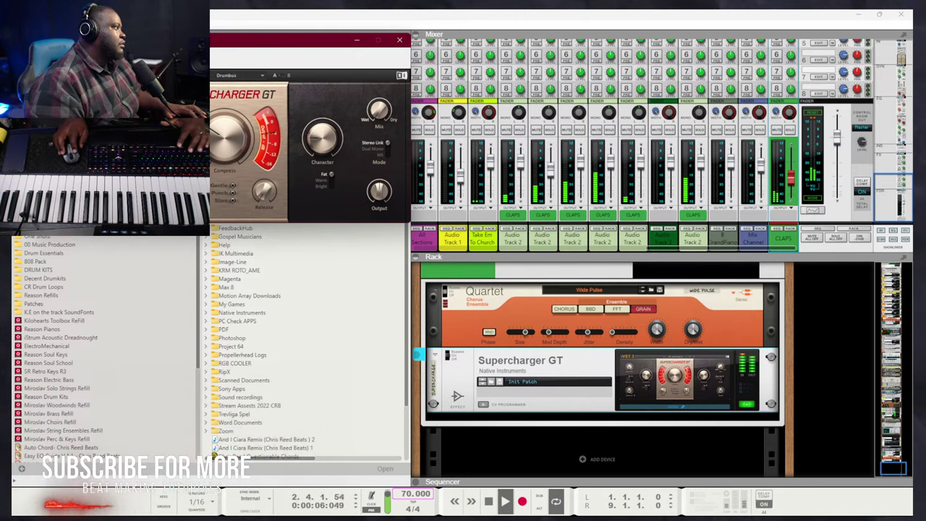
Add a Scream 4 Distortion effect after Supercharger GT in the CLAPS channel's inserts
right_click(649, 414)
mouse_move(694, 205)
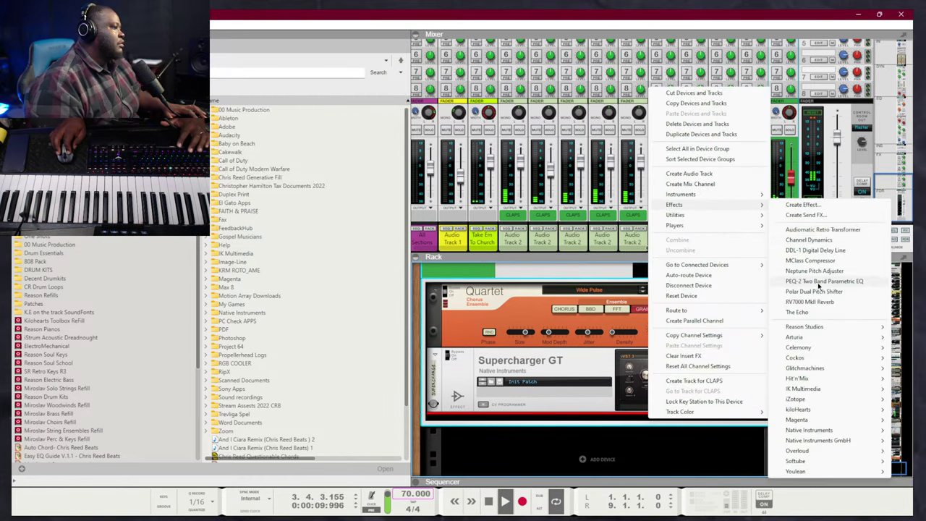
mouse_move(811, 326)
left_click(682, 447)
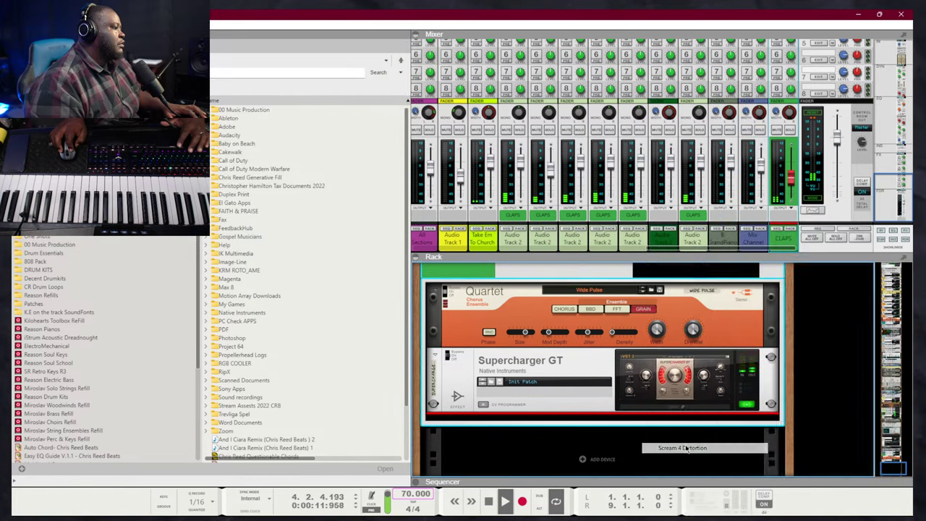
scroll(713, 407, "down", 3)
scroll(649, 338, "up", 4)
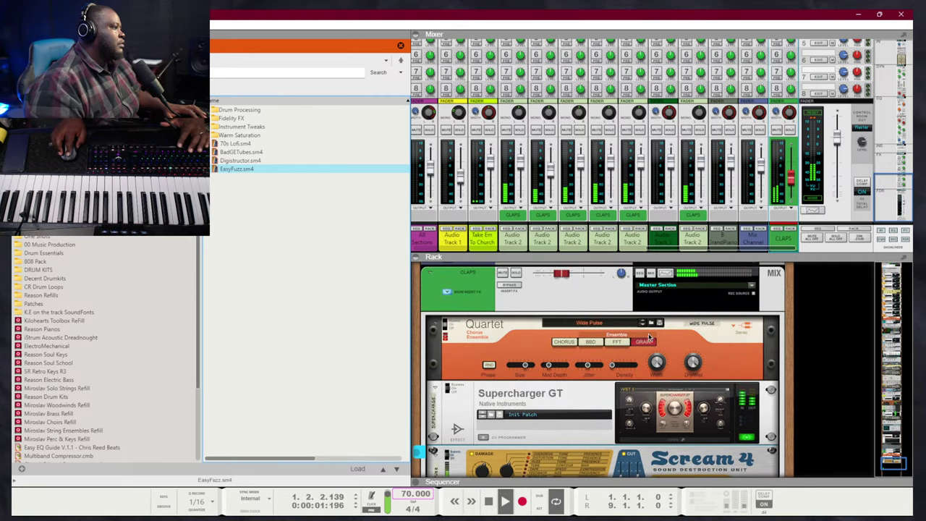
Turn on the gate for the Audio Track 2 mixer channels that are routed to CLAPS
scroll(550, 151, "up", 5)
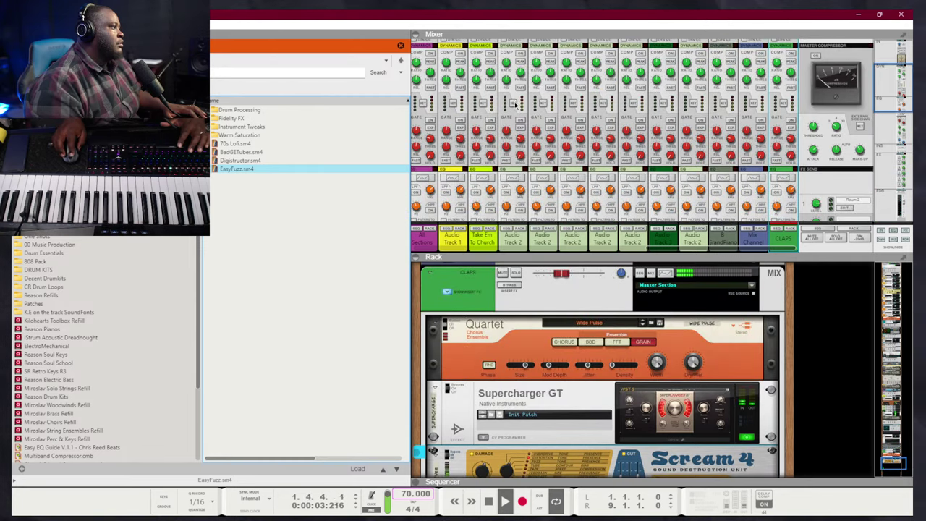
left_click(521, 122)
left_click(561, 121)
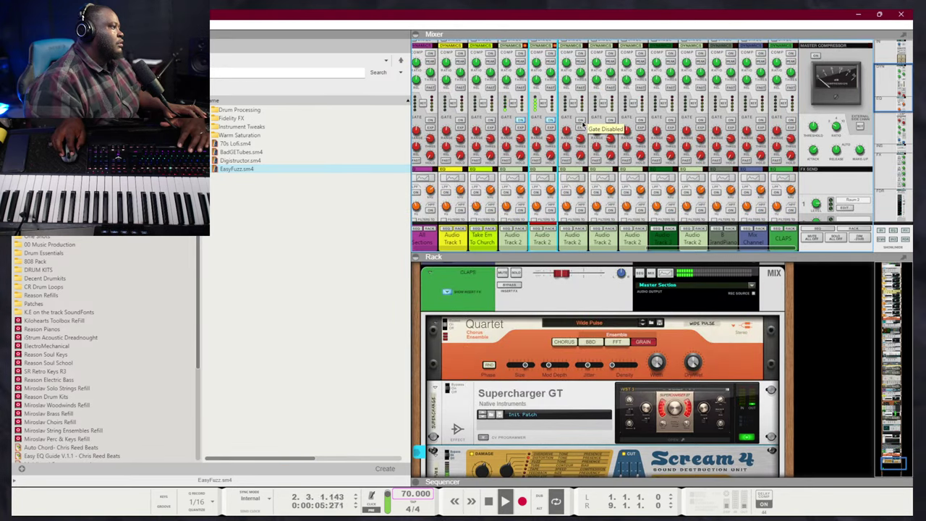
left_click(580, 121)
scroll(649, 145, "down", 5)
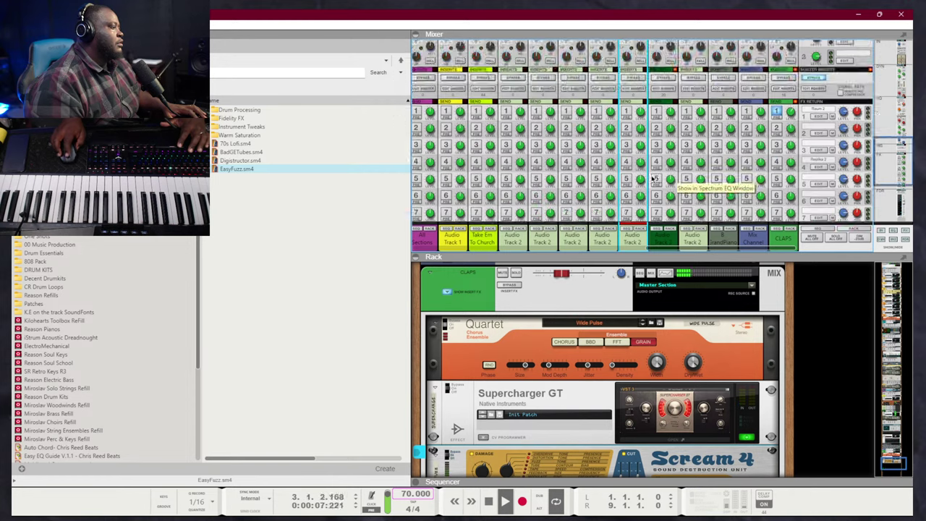
scroll(696, 181, "up", 5)
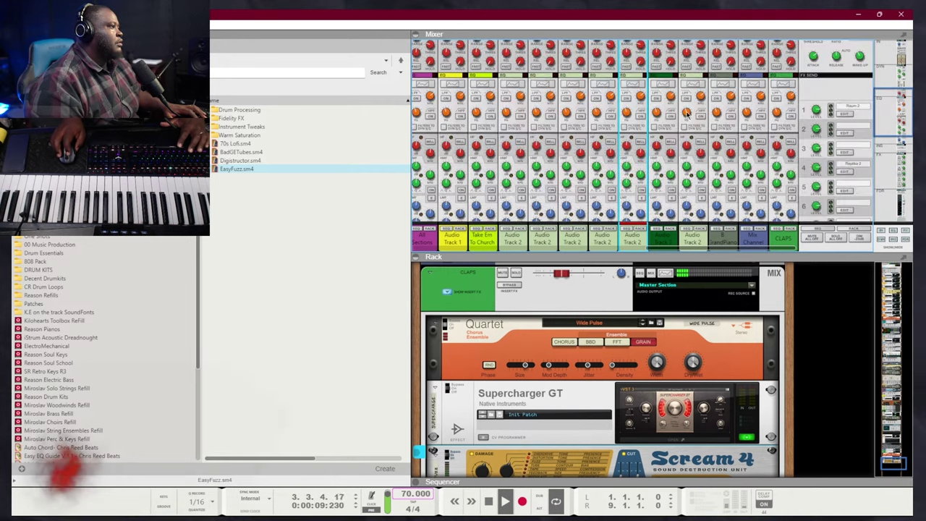
scroll(724, 159, "down", 5)
Move the CLAPS mixer channel between the last Audio Track 2 channel and Audio Track 3, and restart playback from bar 1
left_click_drag(783, 237, 657, 239)
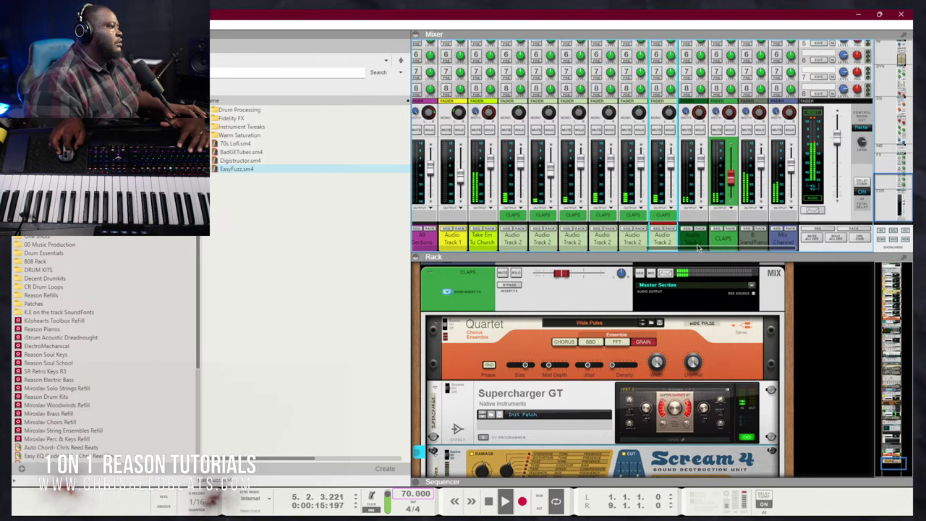
left_click(690, 244)
left_click_drag(723, 241, 686, 240)
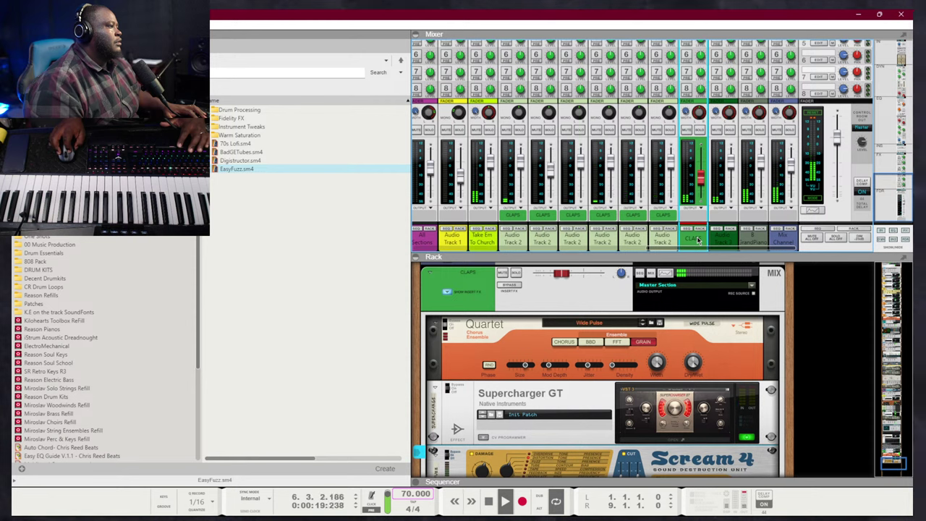
key("KP_0")
key("KP_0")
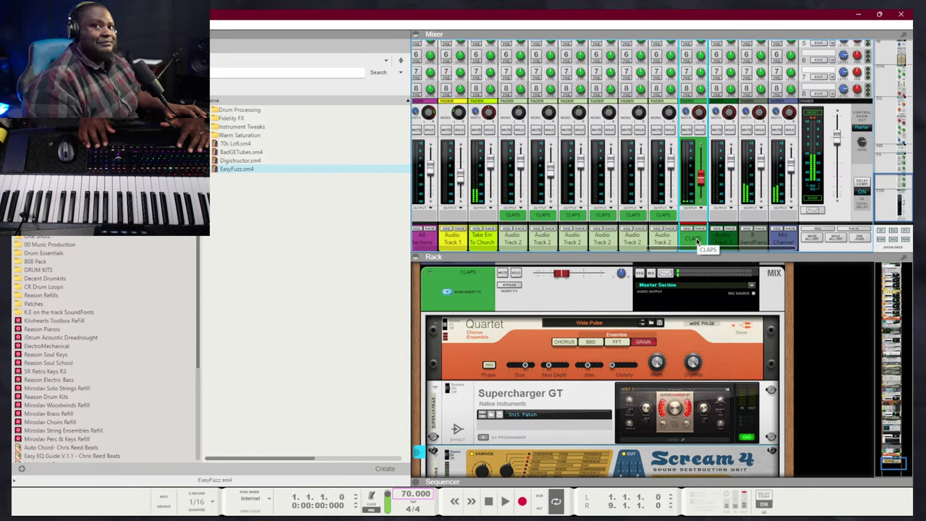
key("space")
Turn on the gate in the CLAPS channel's dynamics section and play the beat
scroll(687, 145, "up", 10)
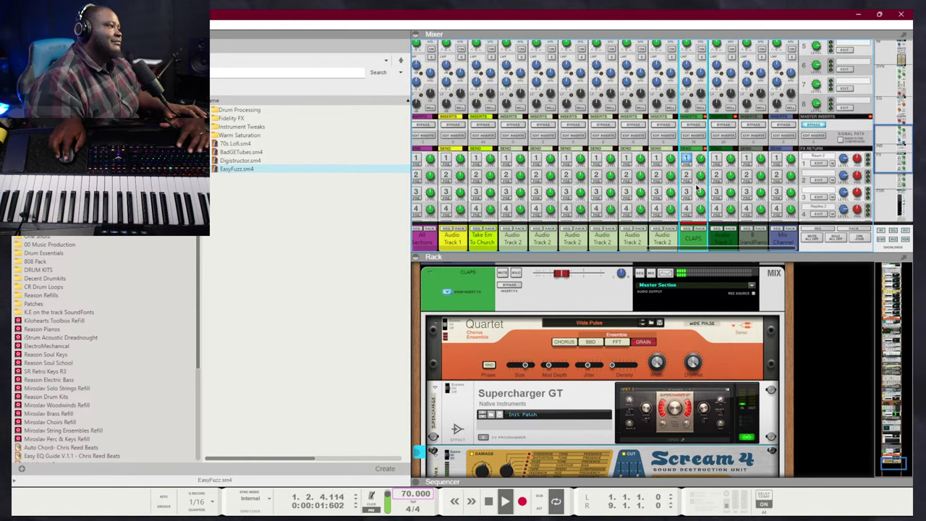
scroll(699, 90, "up", 6)
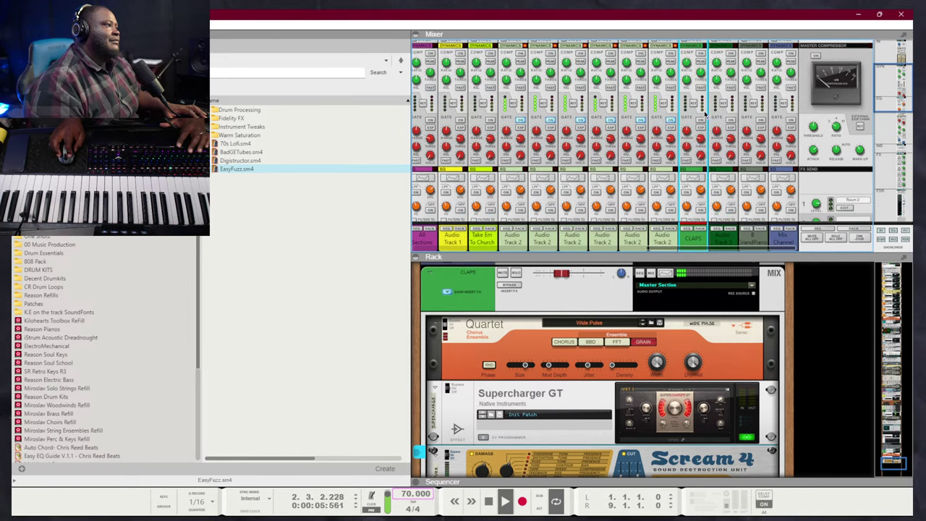
key("space")
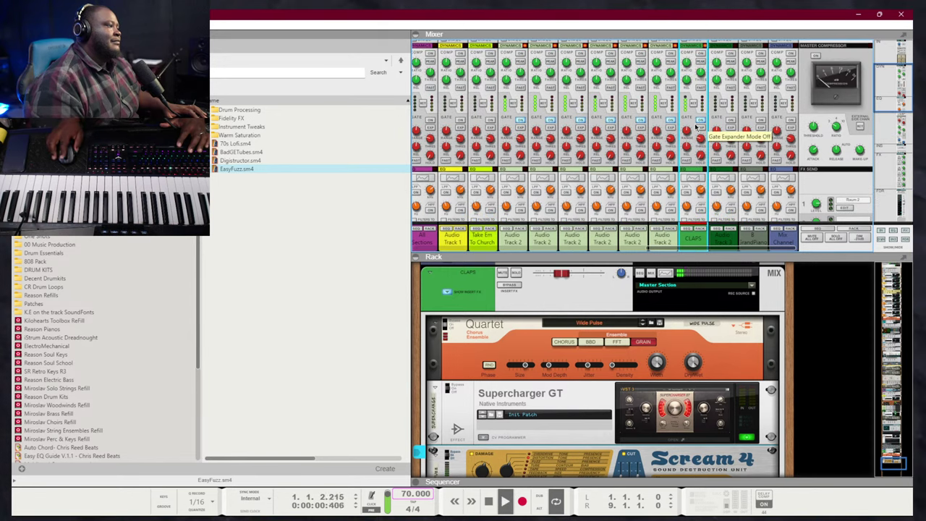
Try the 70s LoFi patch in Scream 4 and delete the Scream 4 device from the CLAPS inserts
scroll(638, 322, "down", 4)
scroll(638, 321, "up", 3)
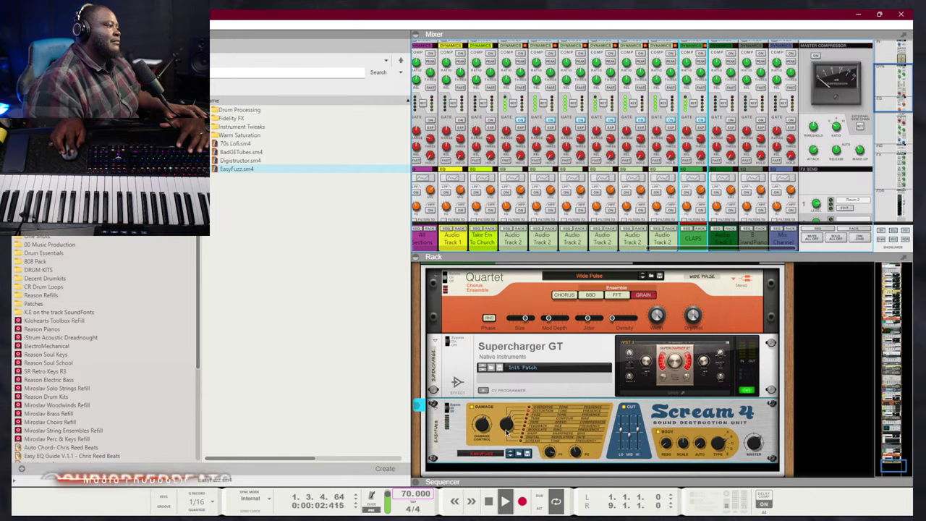
left_click(514, 453)
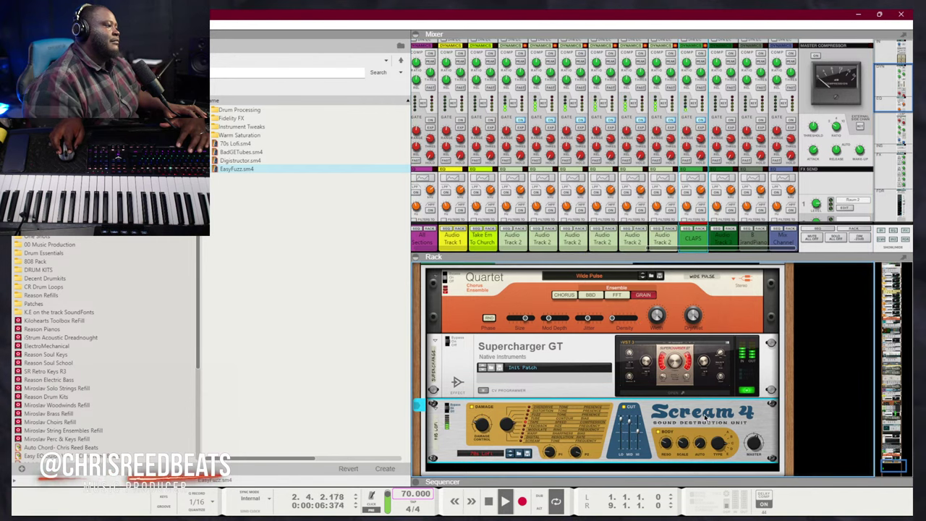
key("Delete")
key("Return")
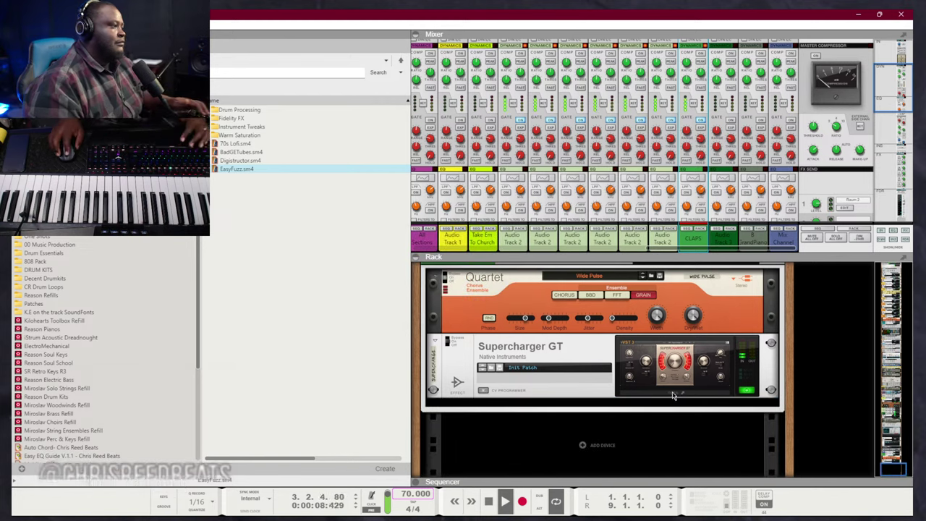
Try the Overloud TH3 plugin after Supercharger GT in the CLAPS inserts and delete it
right_click(670, 394)
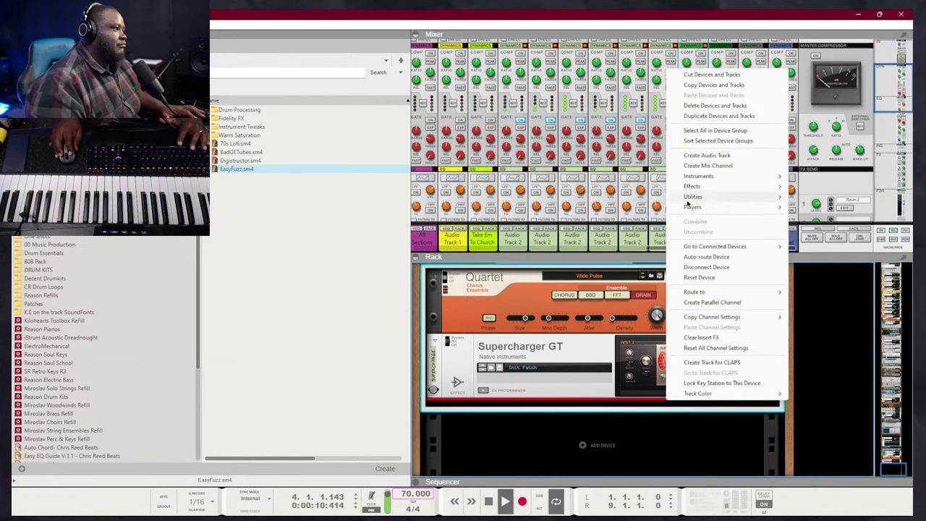
mouse_move(693, 188)
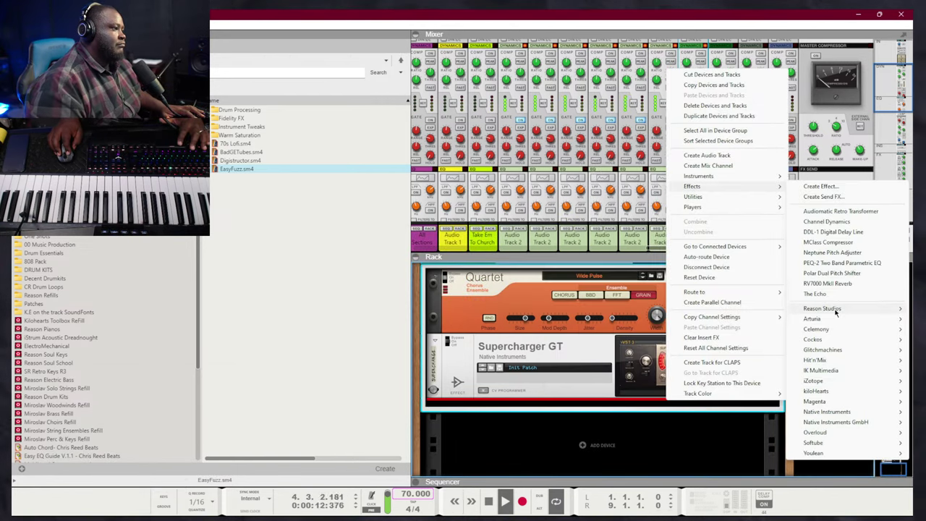
mouse_move(807, 309)
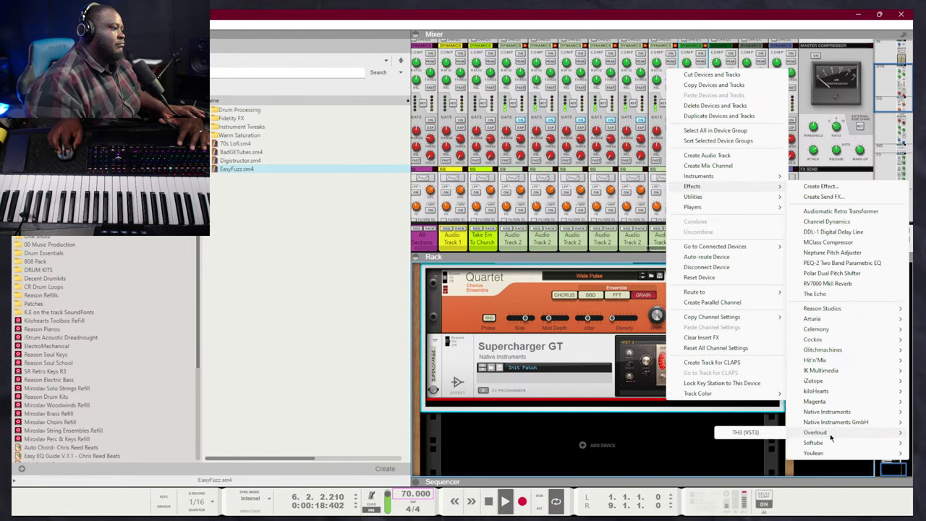
mouse_move(820, 435)
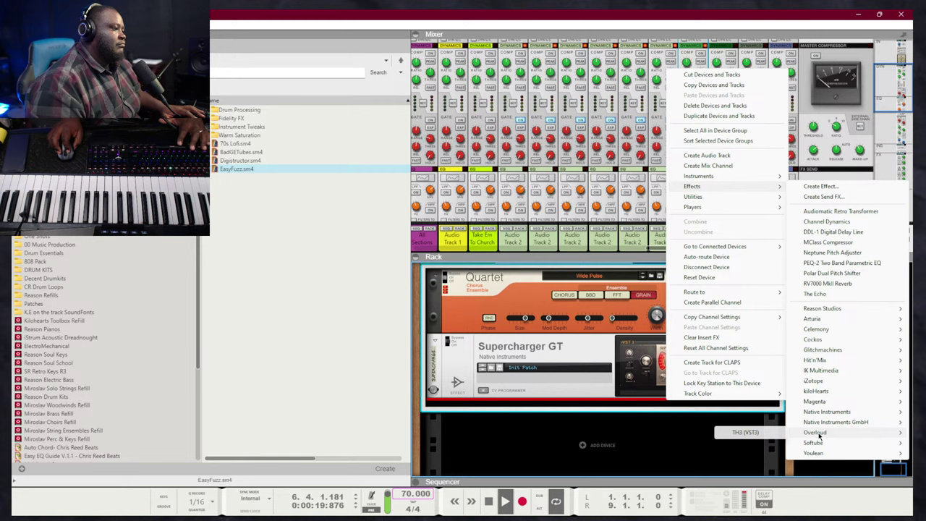
left_click(771, 434)
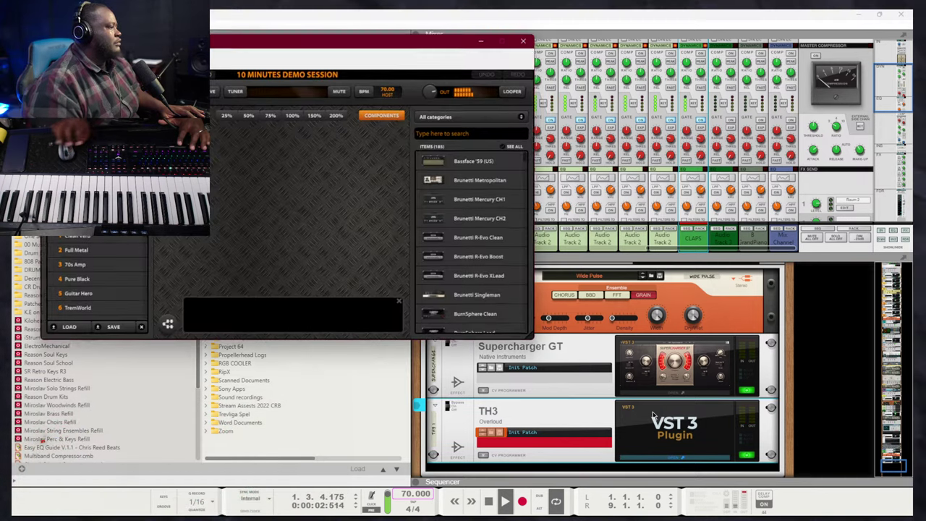
left_click(653, 416)
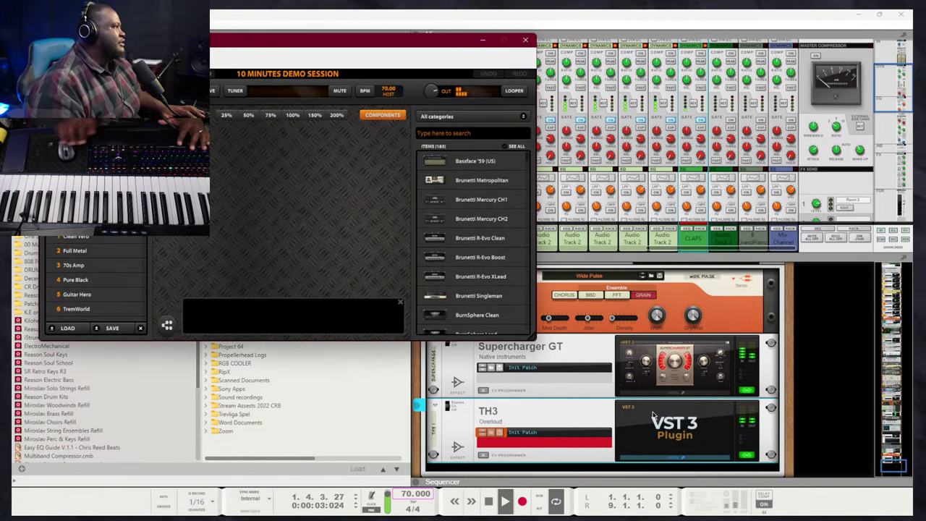
left_click(526, 40)
key("Delete")
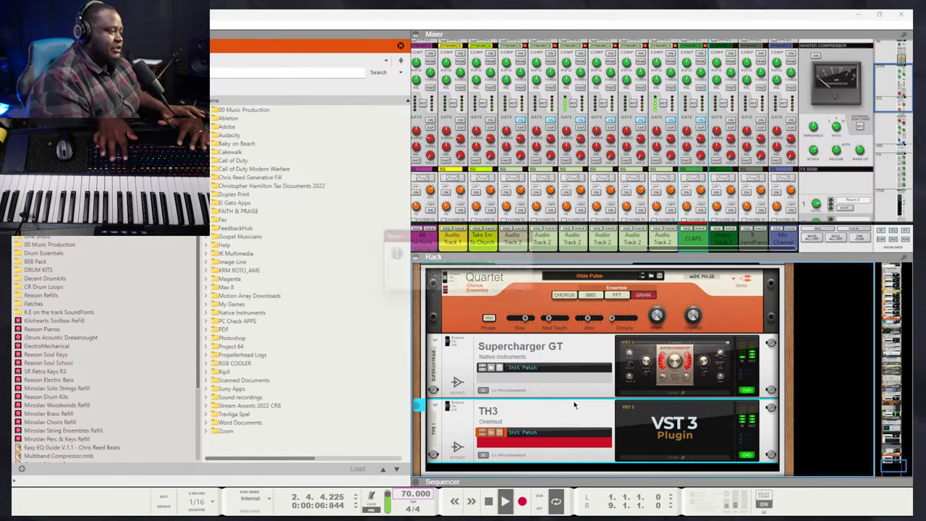
key("Return")
Add the Native Instruments Dirt effect after Supercharger GT in the CLAPS inserts
right_click(591, 409)
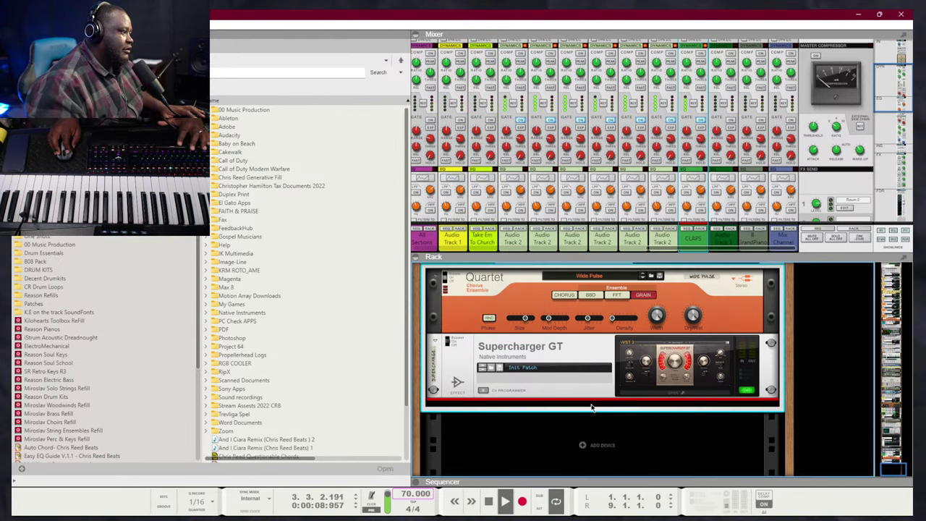
mouse_move(631, 191)
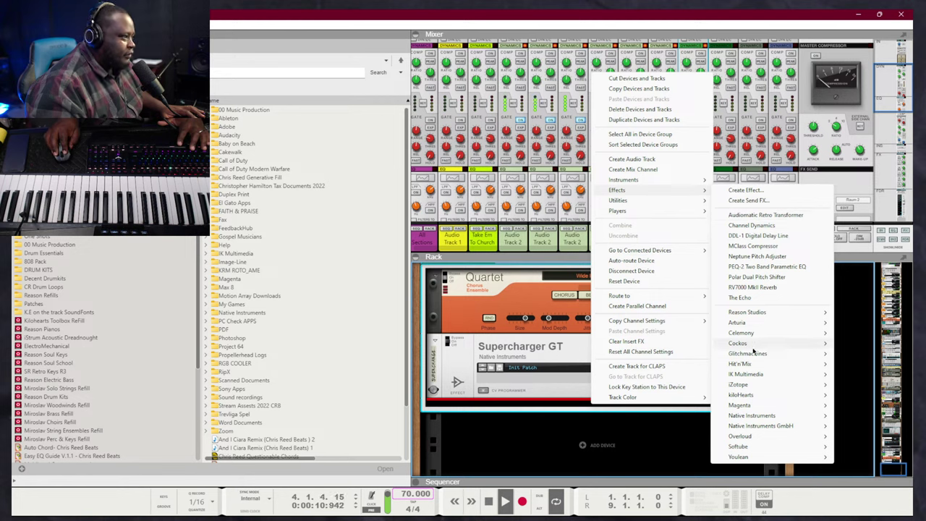
mouse_move(768, 382)
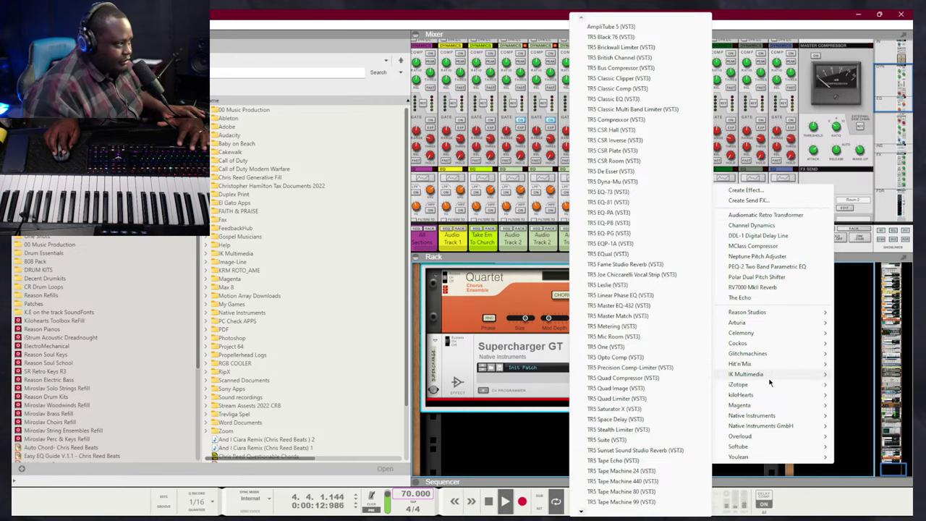
mouse_move(765, 416)
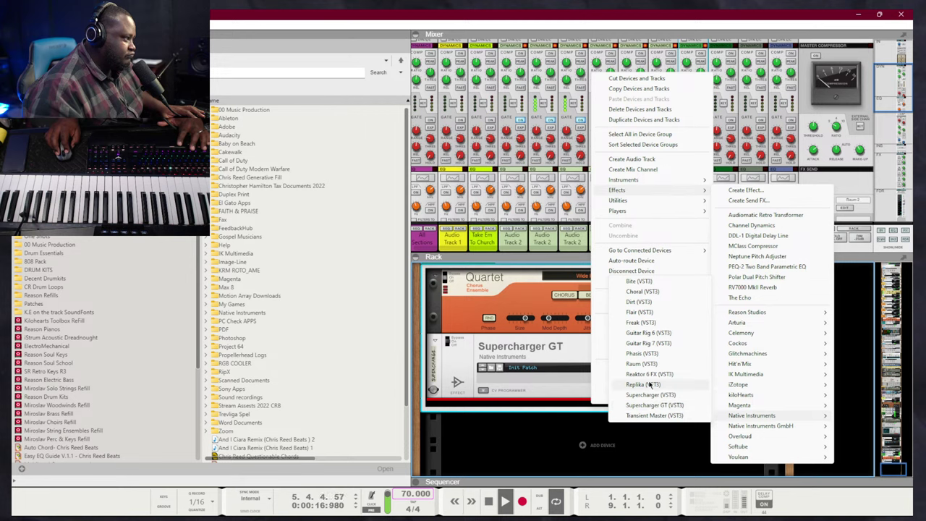
left_click(645, 302)
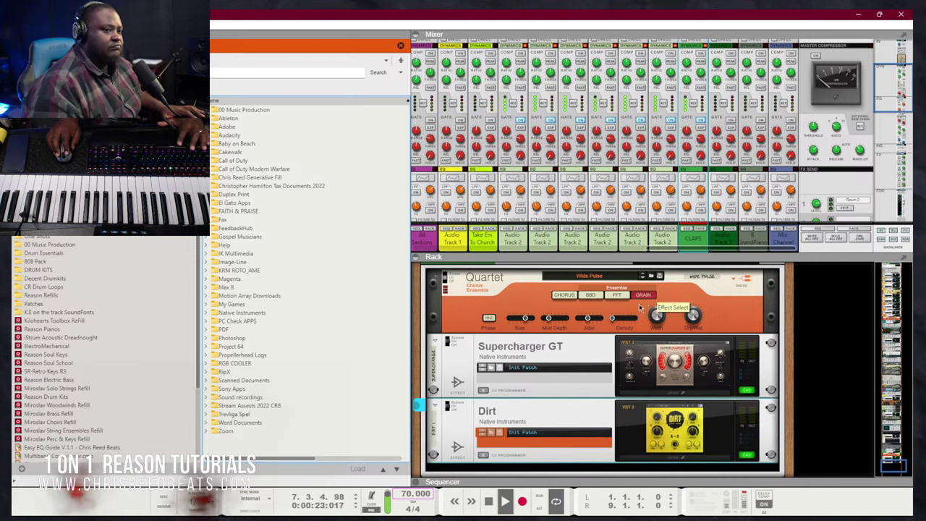
Audition Dirt presets on the claps, including Feline Strut, and raise an FX send level on the CLAPS mixer channel
left_click(676, 421)
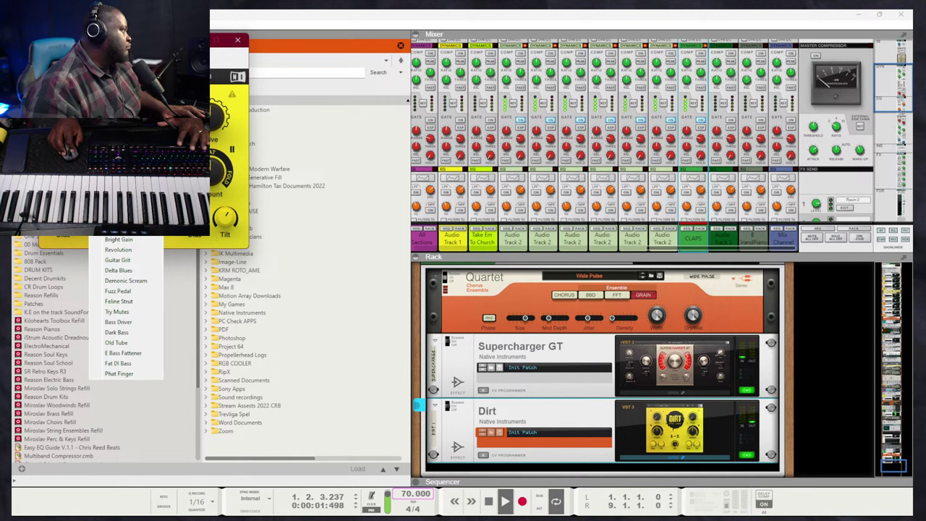
left_click(120, 301)
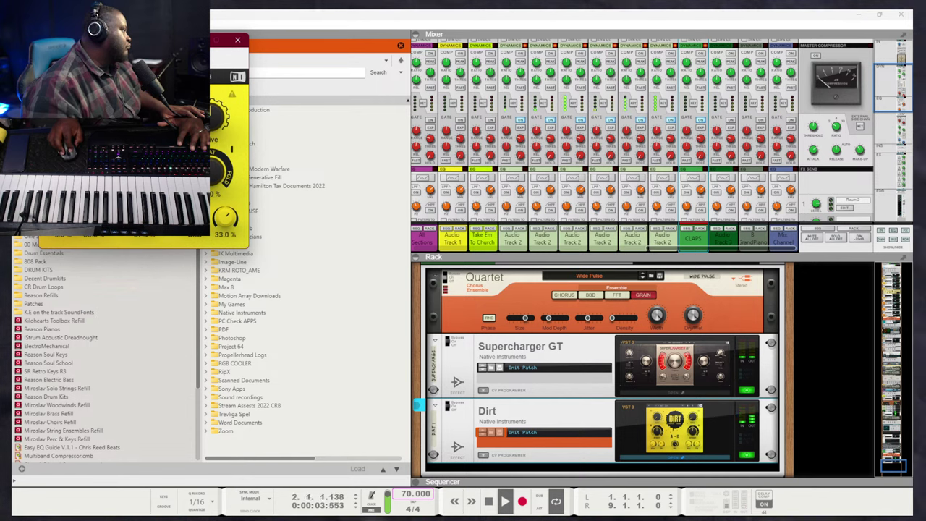
left_click(126, 230)
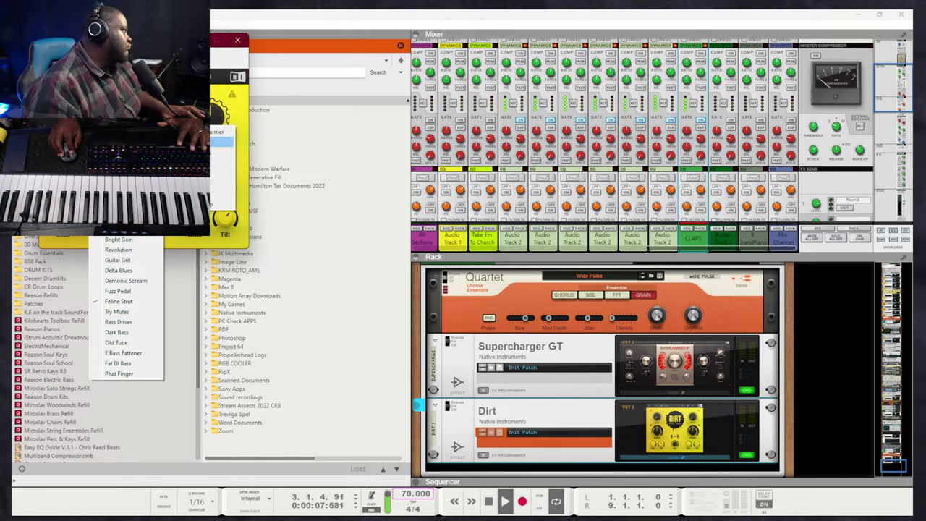
left_click(199, 162)
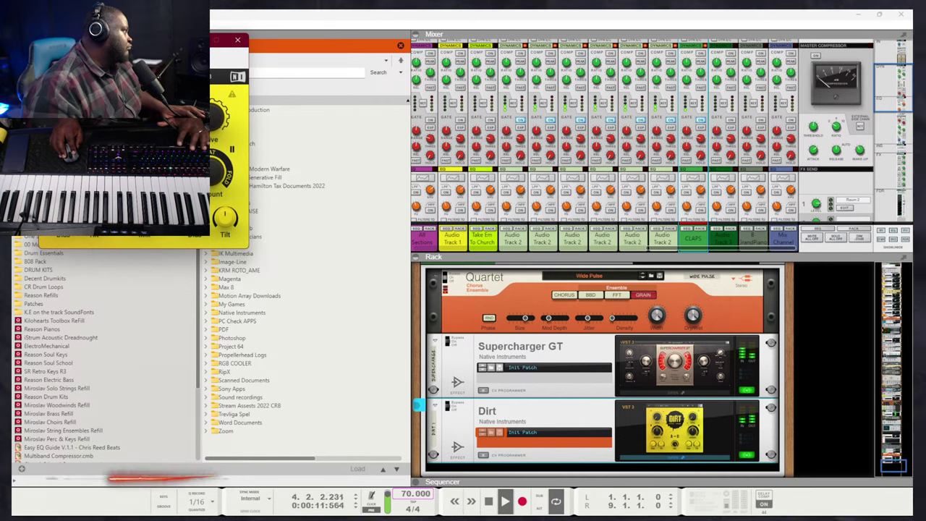
scroll(680, 199, "down", 10)
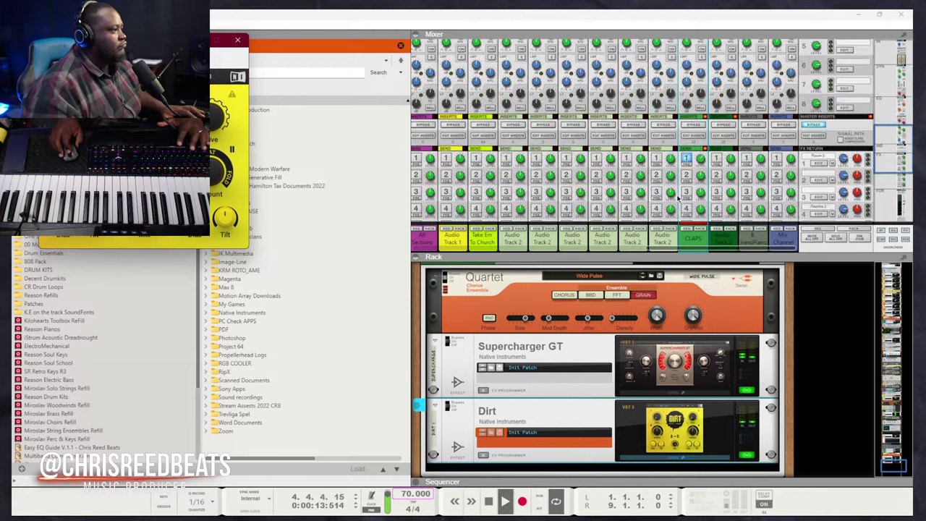
left_click_drag(700, 176, 700, 155)
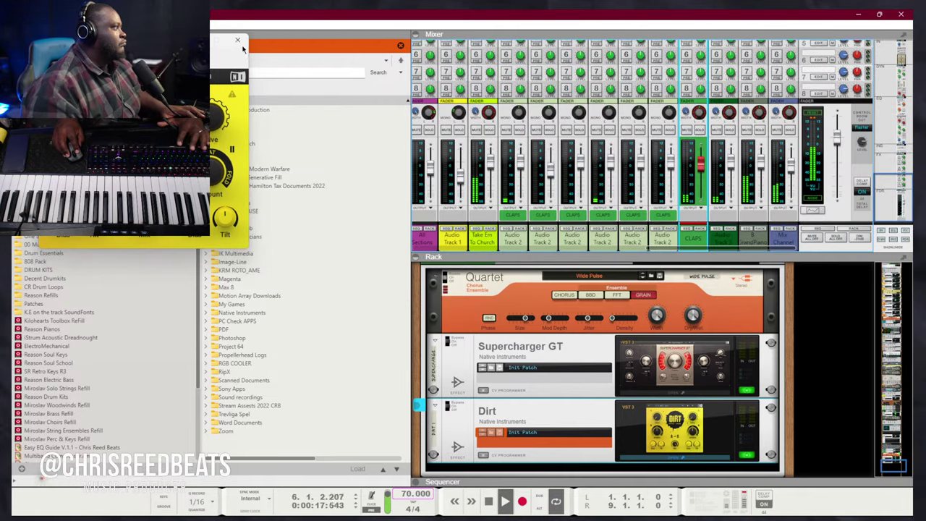
Add a Redrum Drum Computer below the CLAPS channel in the rack and reset it to an empty patch
scroll(727, 335, "down", 2)
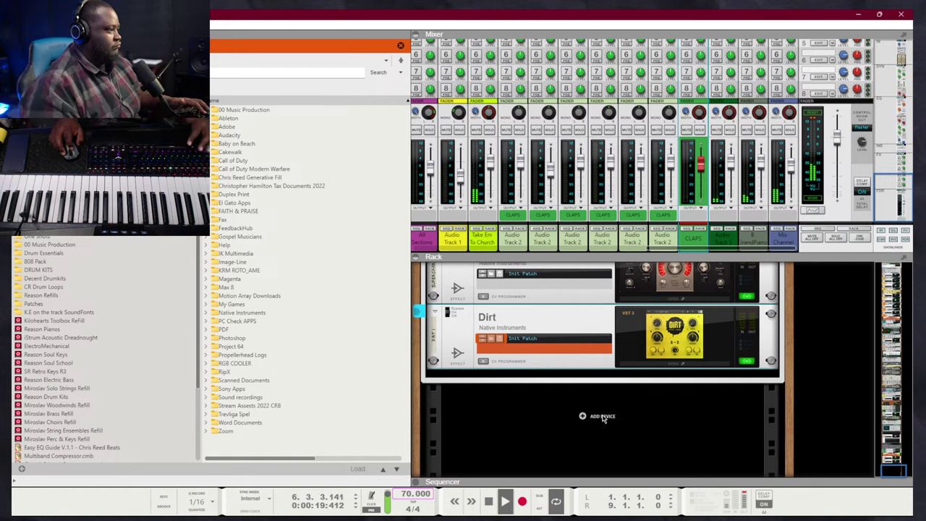
left_click(604, 418)
mouse_move(647, 376)
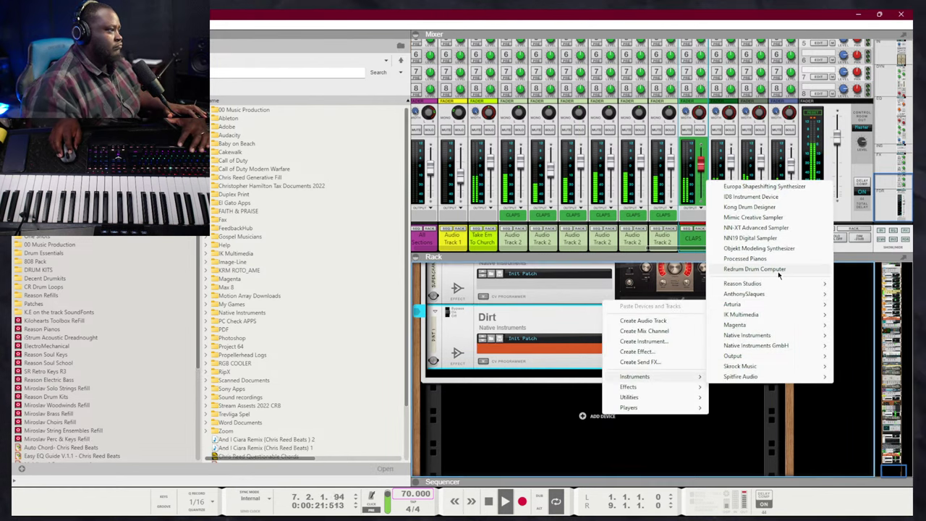
left_click(767, 269)
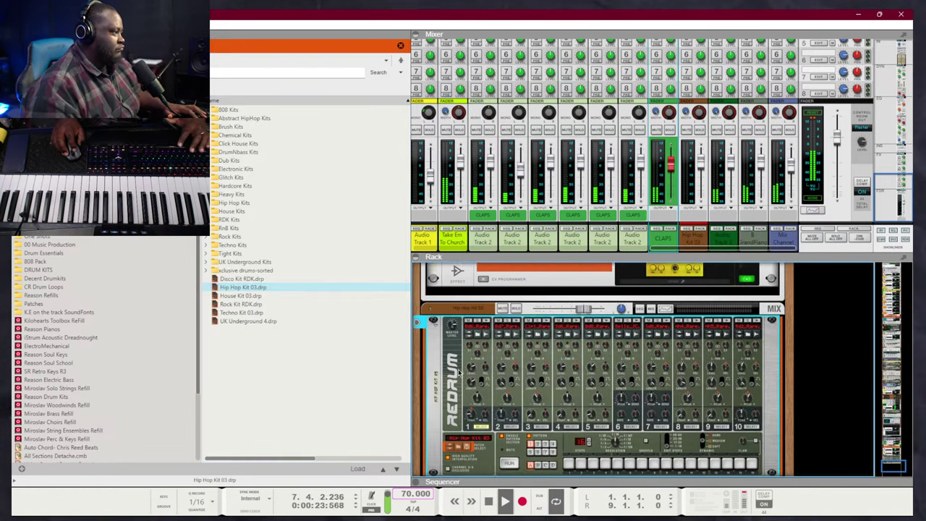
right_click(459, 372)
left_click(495, 229)
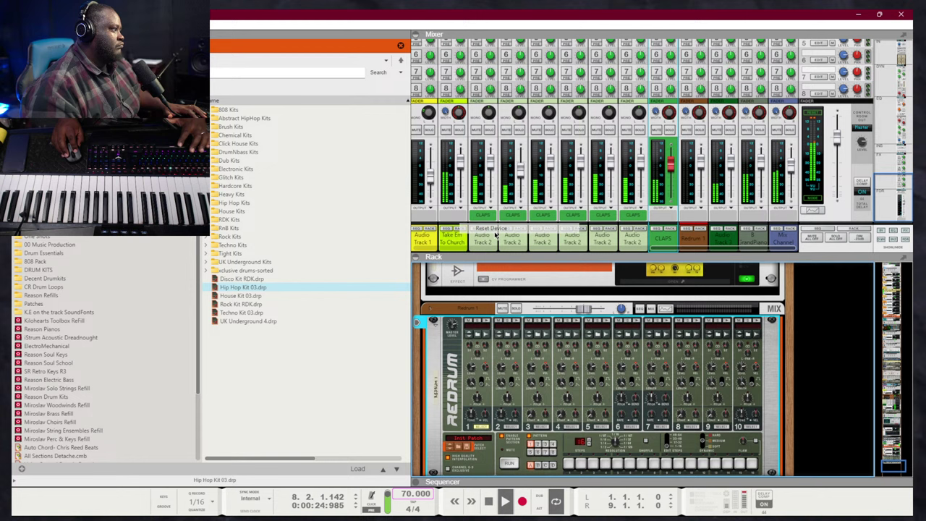
right_click(461, 365)
mouse_move(521, 136)
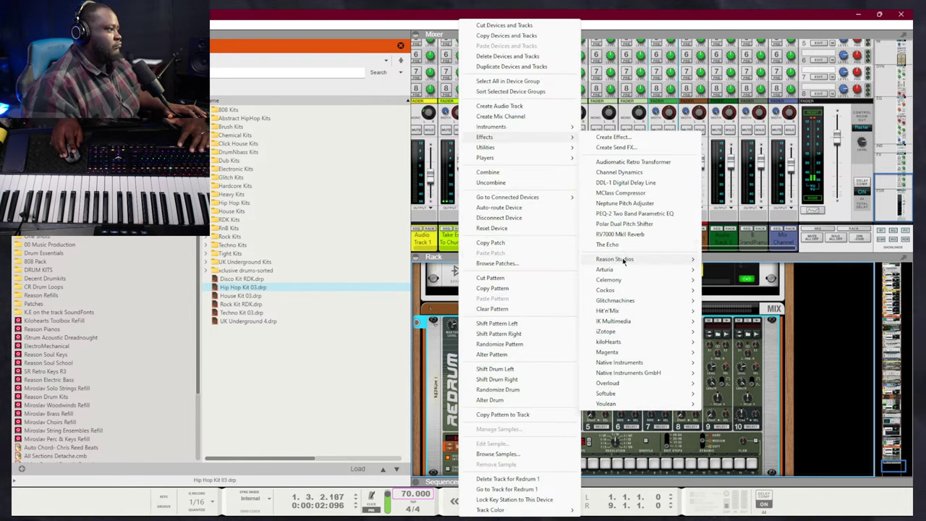
mouse_move(624, 260)
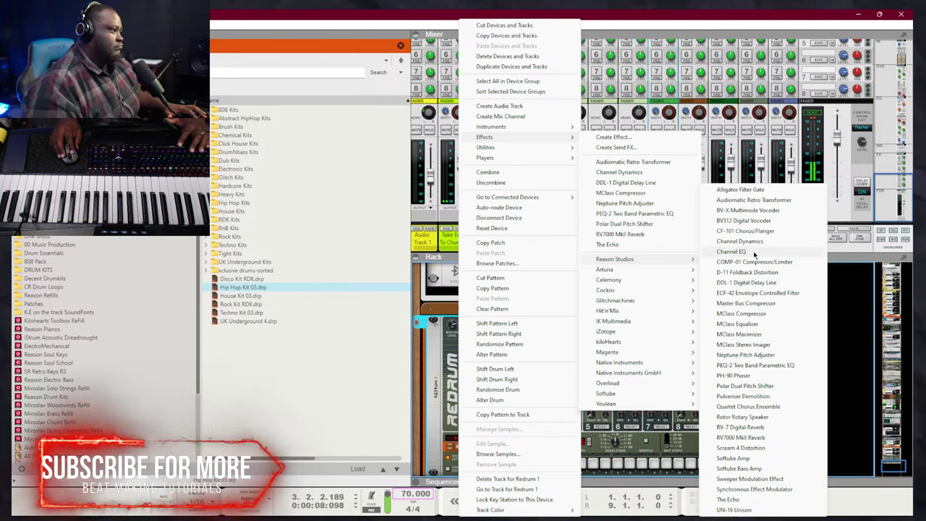
left_click(842, 307)
Create a dub track below Audio Track 2 Dub 5, record a two-bar clap take from bar 1, and turn off its monitoring
key("F7")
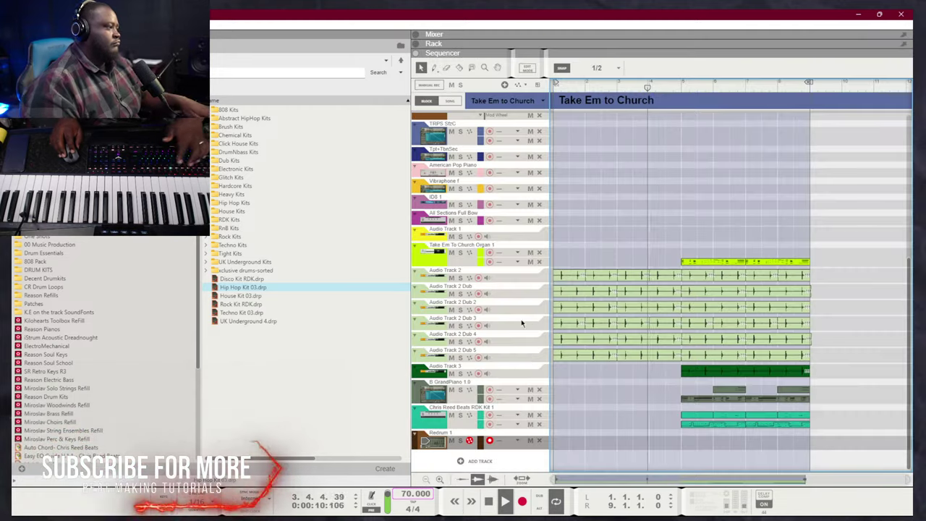
left_click(505, 353)
key("comma")
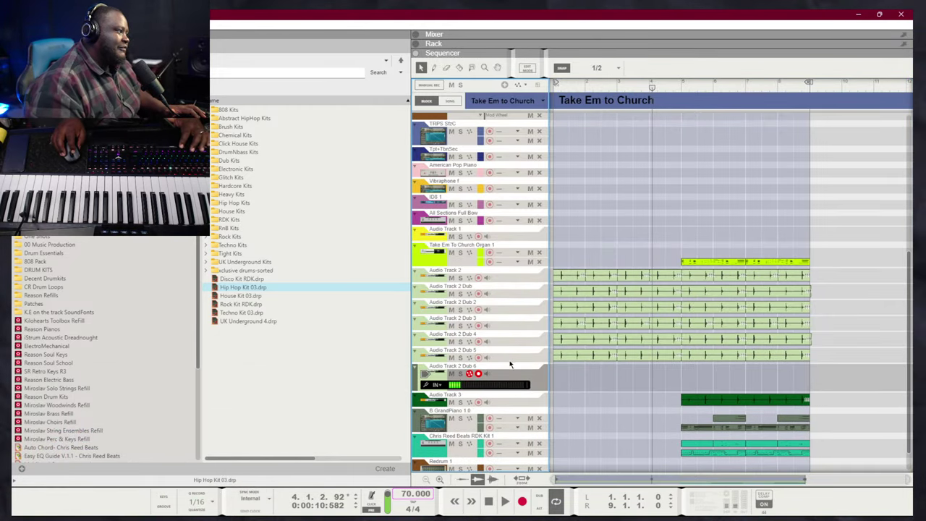
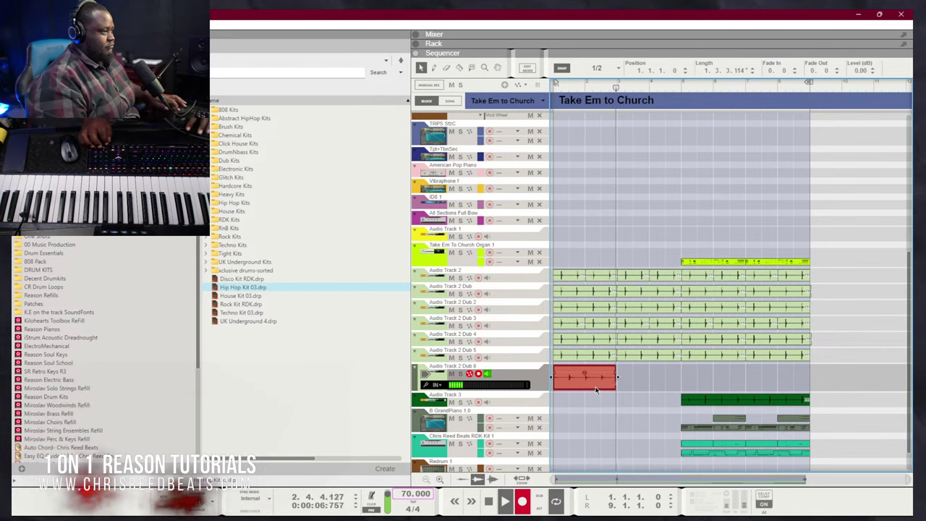
key("space")
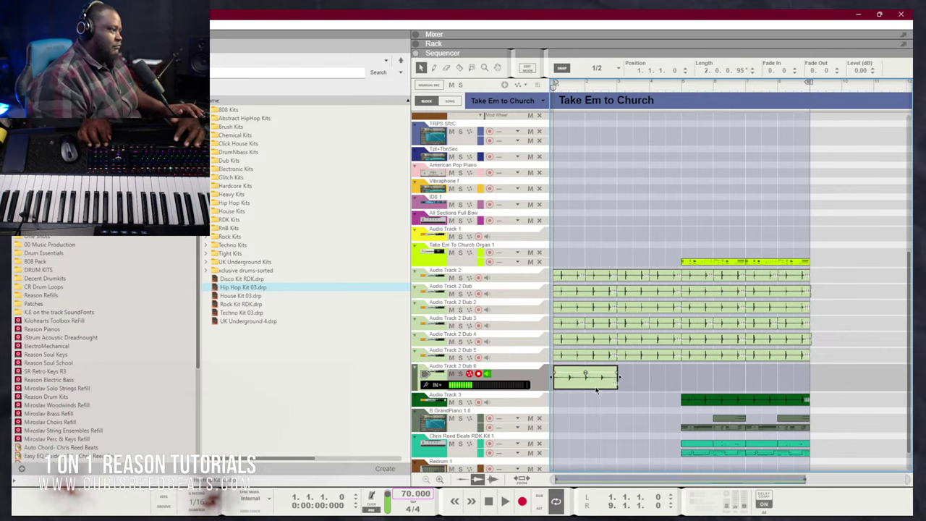
left_click(488, 374)
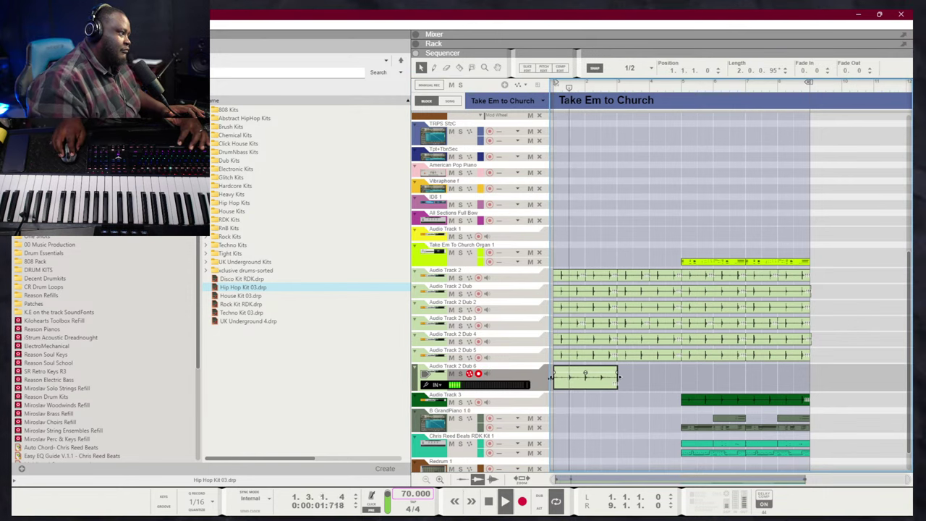
Trim the new clap take to start at bar 2, place a copy at bar 1, and duplicate the pair along the track
left_click(614, 382)
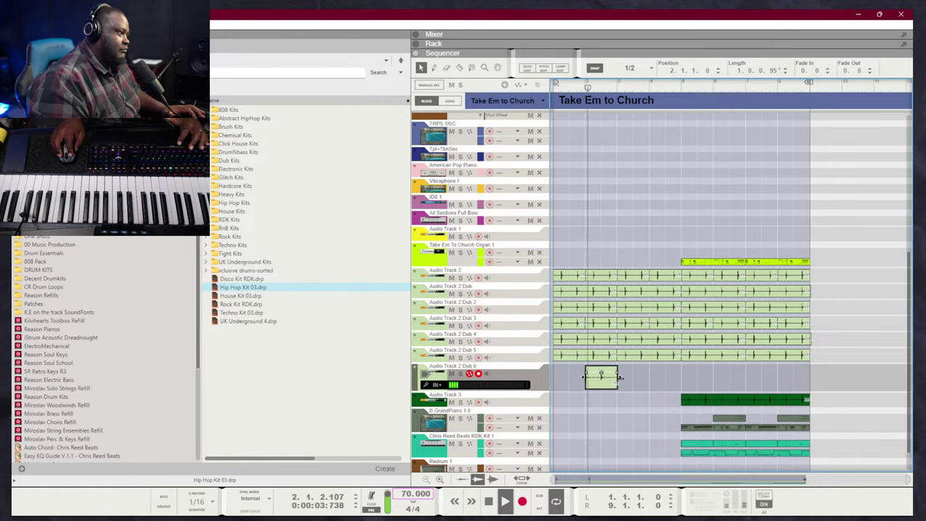
left_click_drag(620, 378, 558, 383)
key("ctrl+d")
key("ctrl+d")
key("ctrl+d")
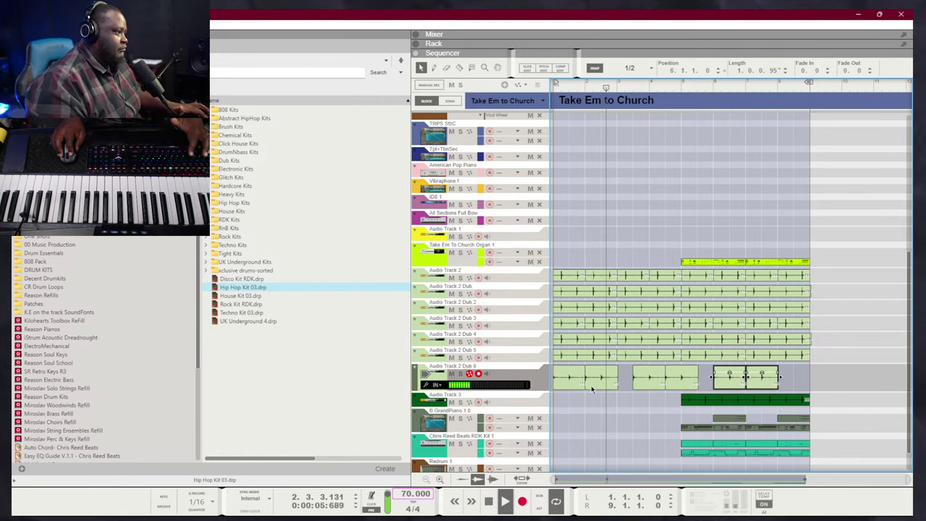
Delete the copies with gaps and repeat the two one-bar clap clips end to end through bar 8
left_click_drag(894, 376, 547, 388)
key("Delete")
key("ctrl+d")
key("ctrl+d")
key("ctrl+d")
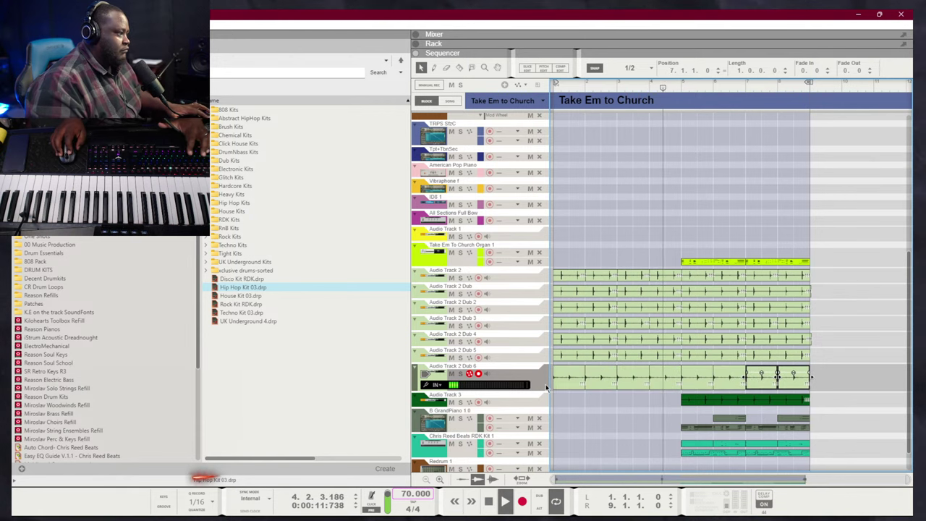
Create another dub track below Audio Track 2 Dub 6, enable its monitoring, and restart playback from bar 1
key("space")
left_click(520, 379)
key("comma")
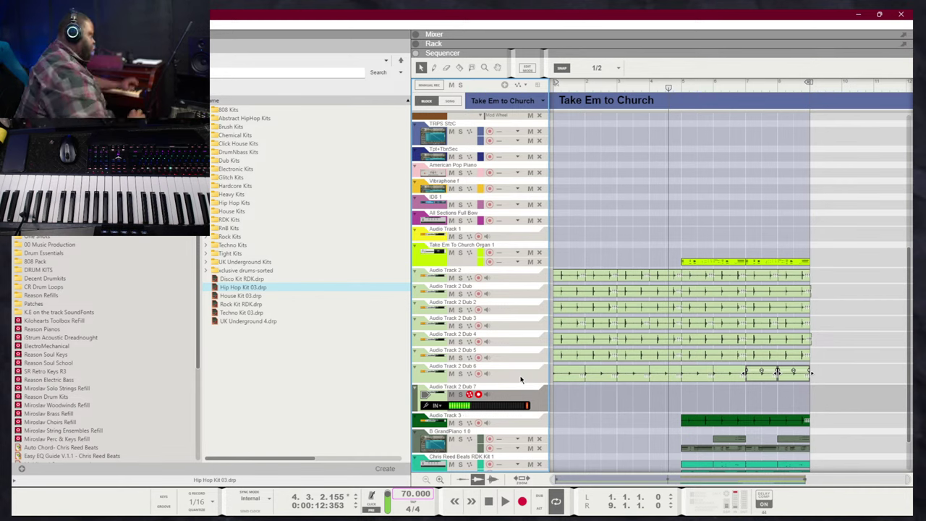
left_click(486, 395)
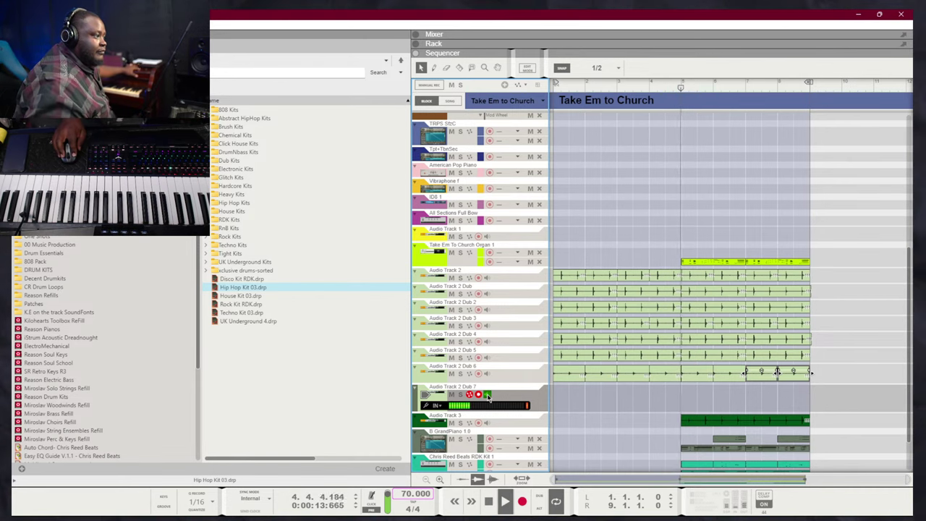
key("space")
key("space")
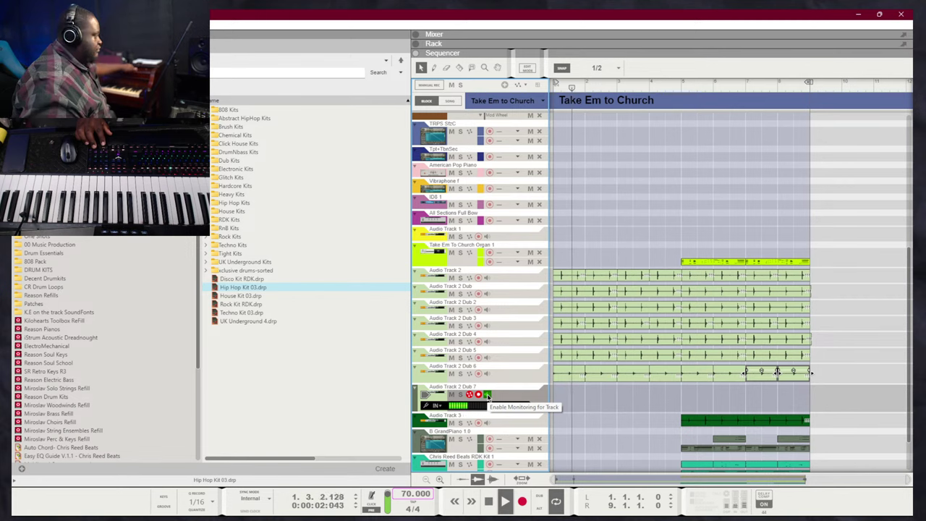
Record a stomp take of about four bars on Audio Track 2 Dub 7 from bar 1 and turn off its monitoring
key("space")
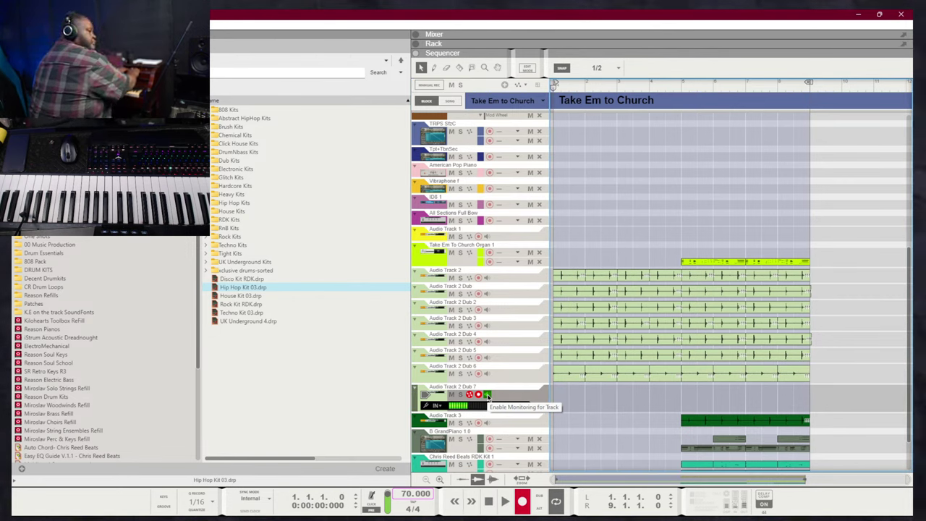
key("space")
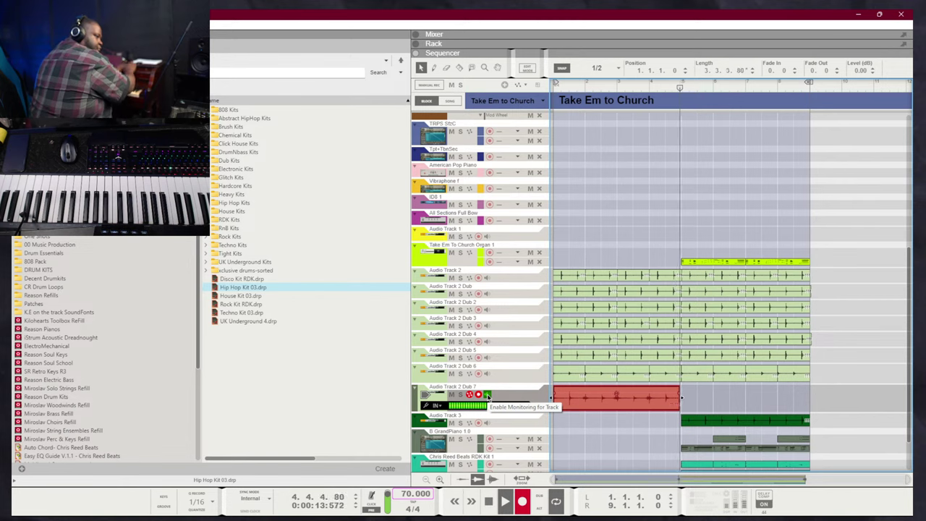
key("space")
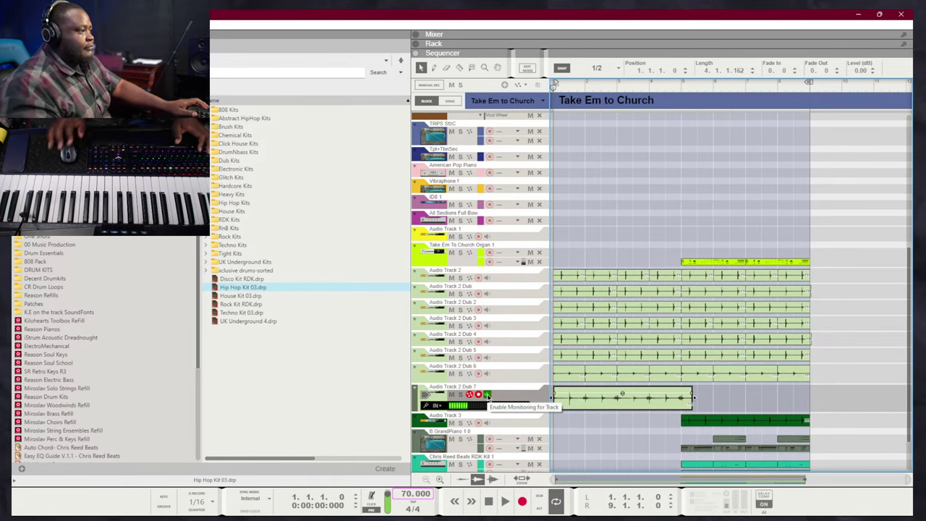
left_click(585, 404)
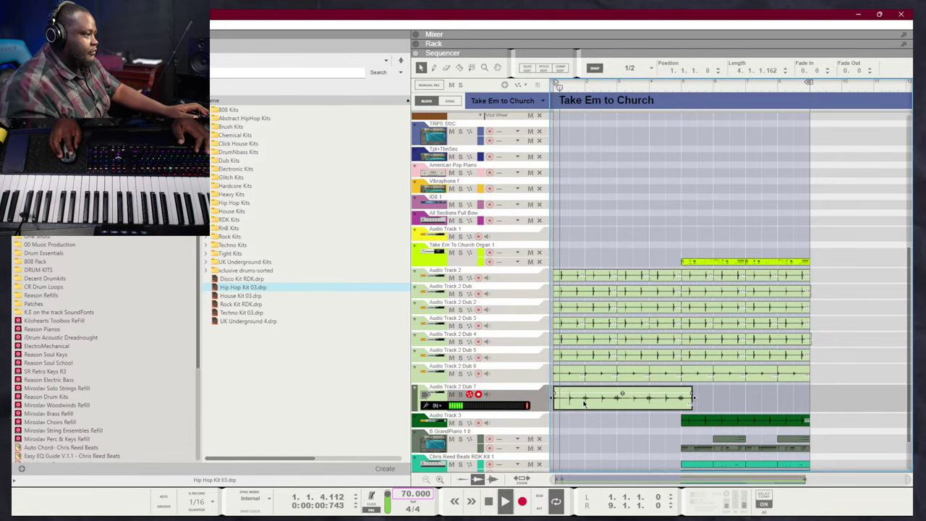
Trim the new Audio Track 2 Dub 7 clip to four bars, normalize it, and restart playback from bar 1
left_click_drag(688, 403, 681, 403)
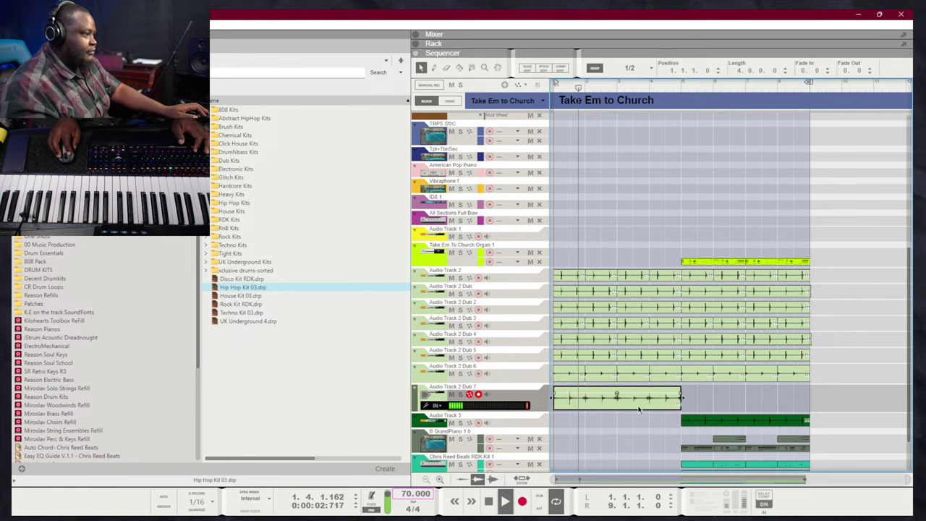
right_click(586, 407)
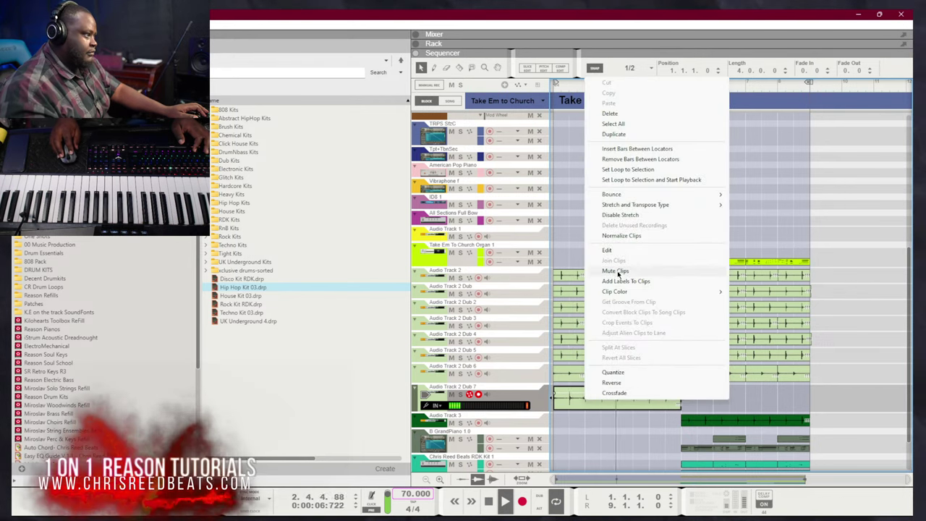
left_click(618, 239)
key("KP_1")
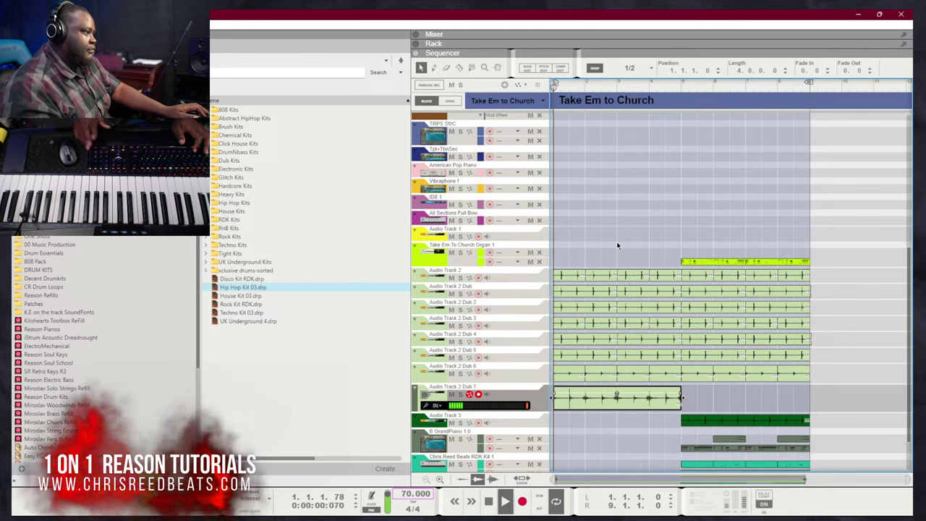
Route the Audio Track 2 Dub 6 and Dub 7 mixer channels to a new output bus
key("F6")
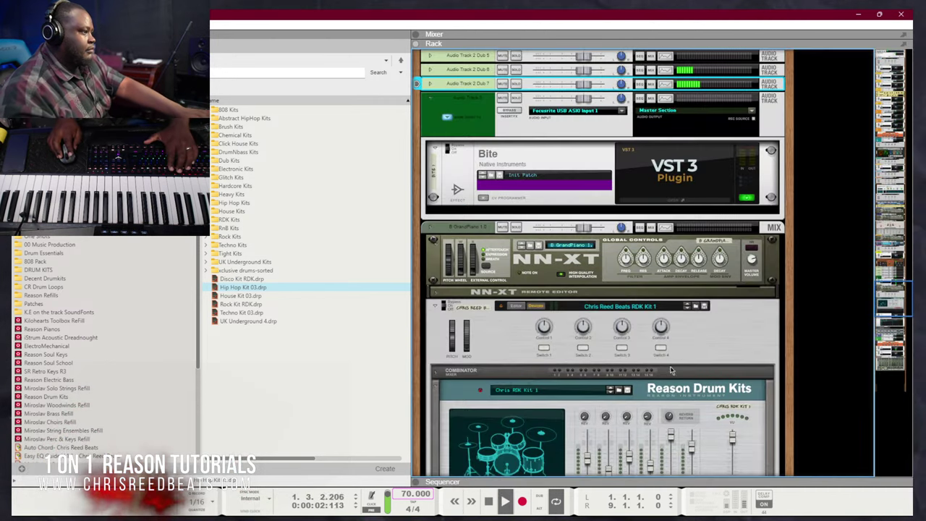
key("F5")
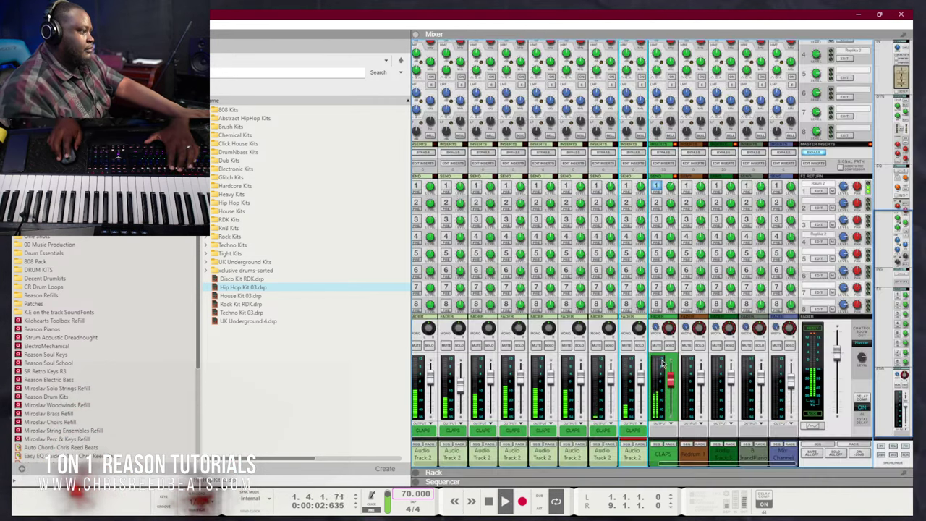
left_click(612, 455)
left_click(634, 431)
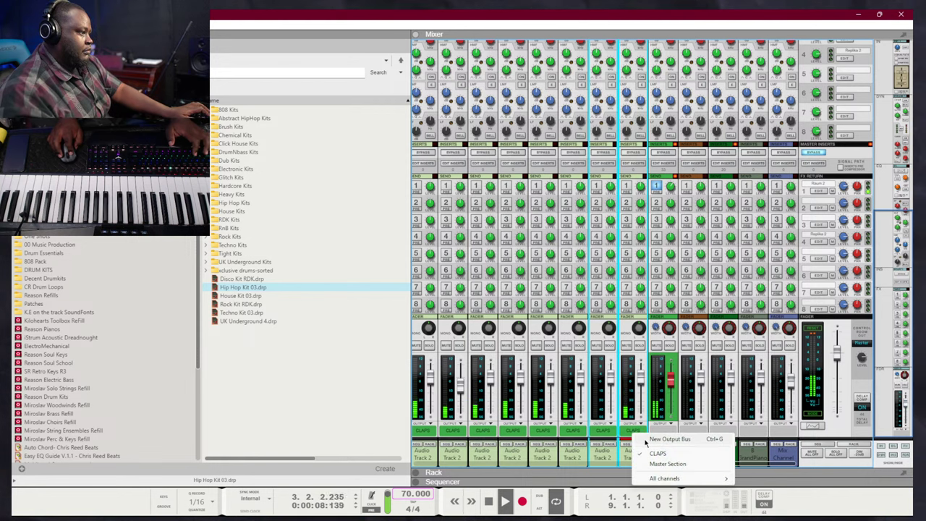
left_click(666, 439)
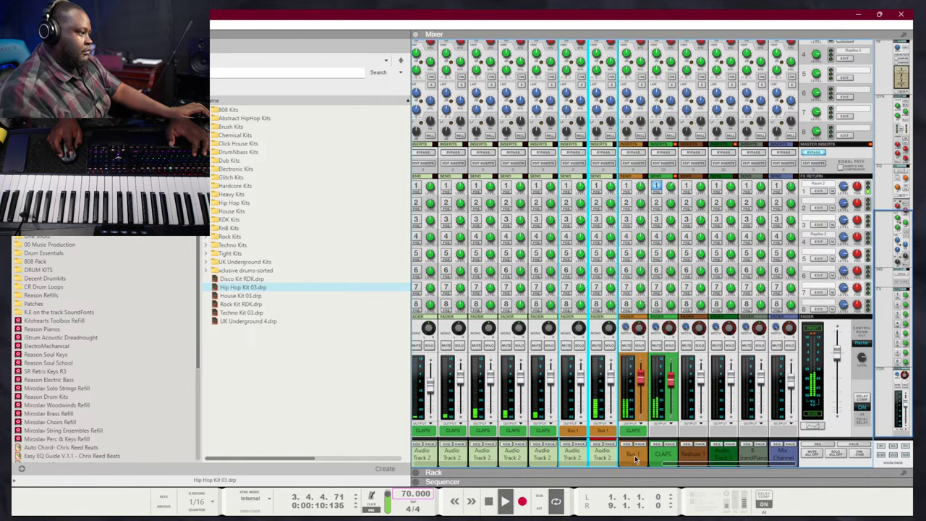
Rename the new bus "Stumps" and route its output to the Master Section instead of CLAPS
double_click(631, 455)
type("Stomps")
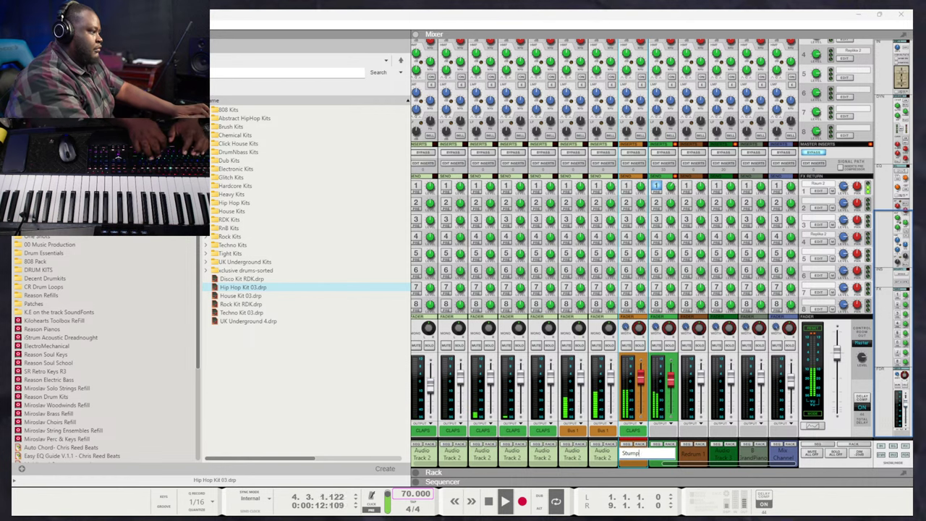
key("Return")
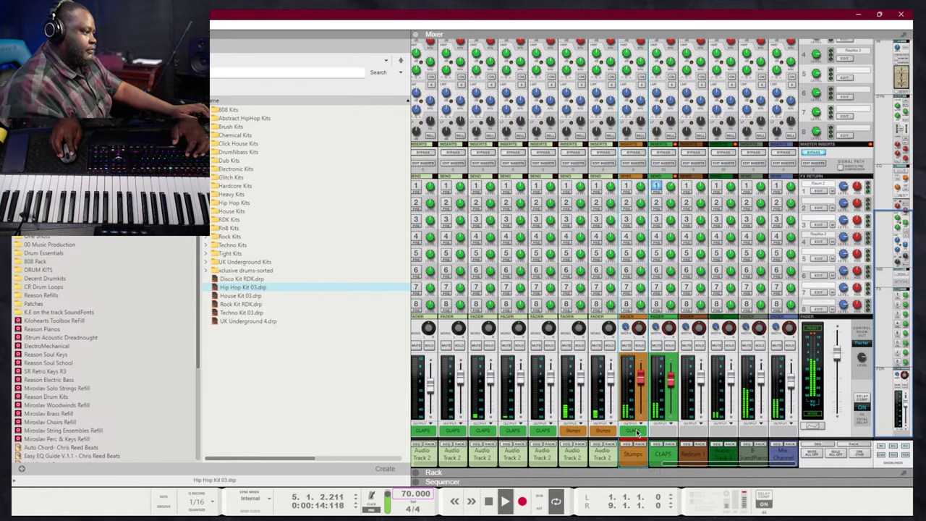
left_click(637, 432)
left_click(661, 467)
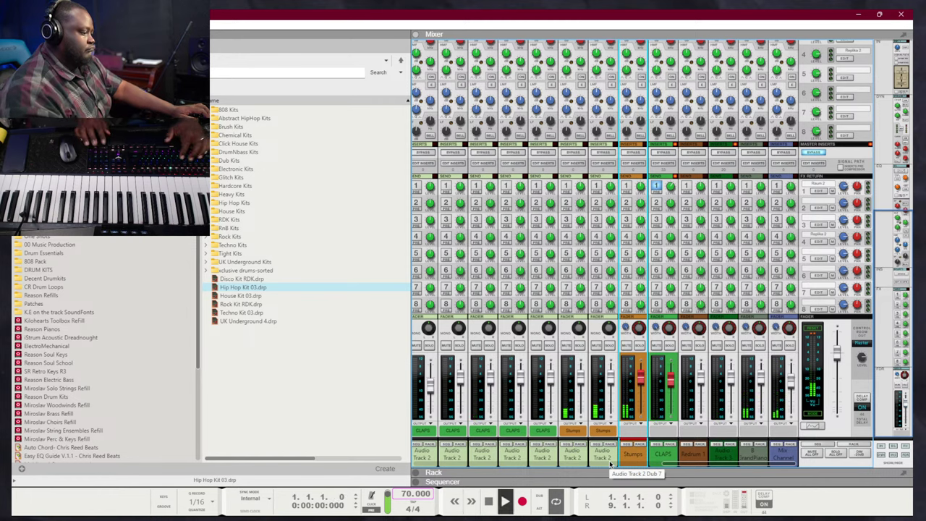
Add an Audiomatic Retro Transformer as an insert effect on the Stumps bus and choose its Bottom preset
key("F7")
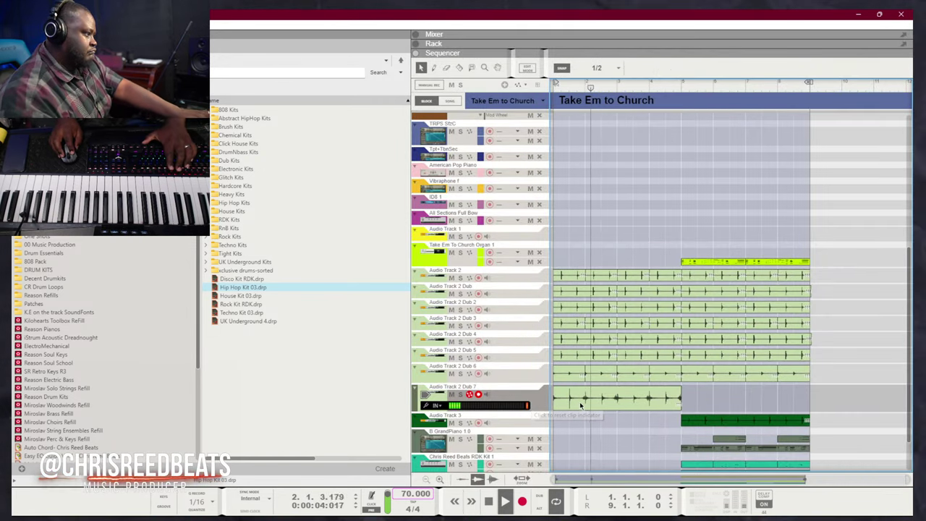
key("F6")
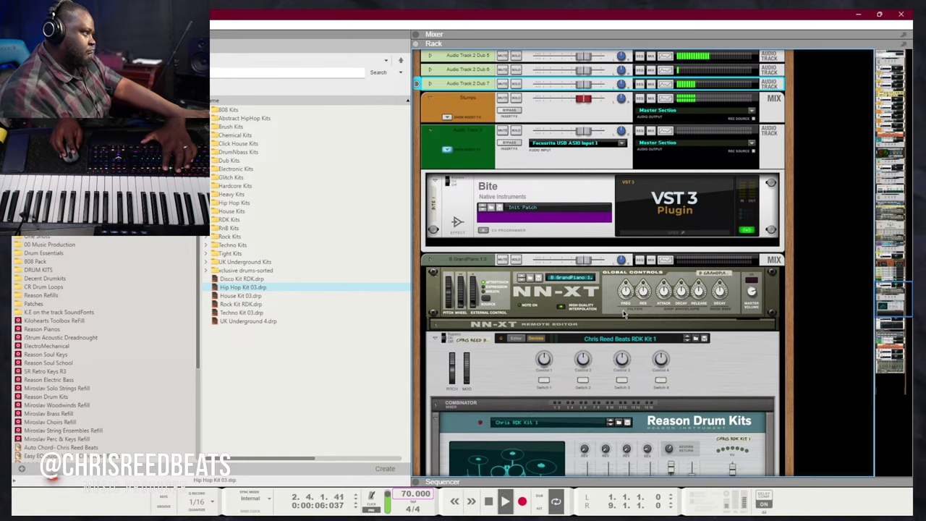
key("F7")
key("F5")
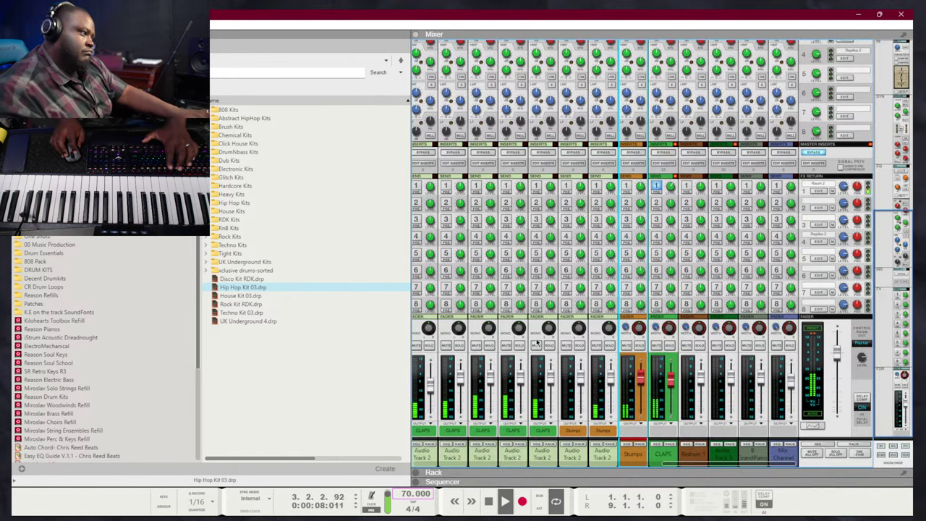
left_click(639, 443)
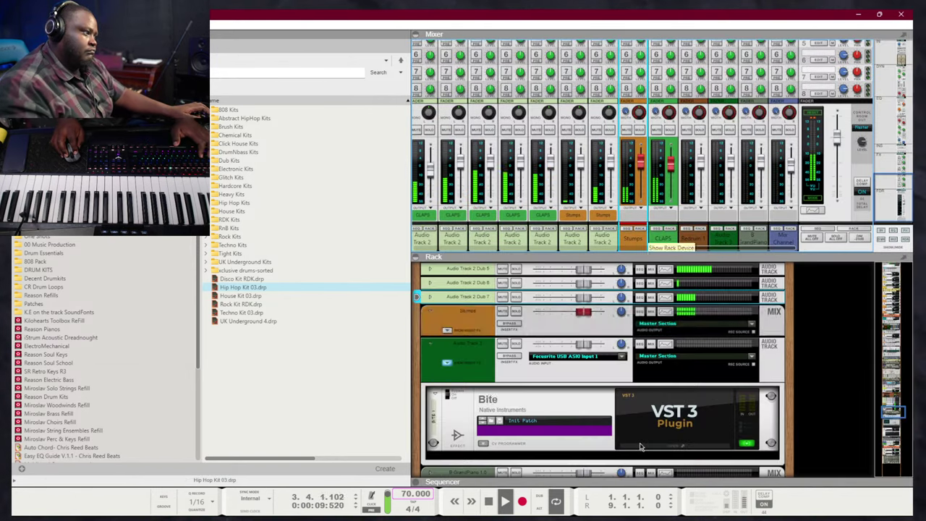
left_click(447, 331)
right_click(555, 357)
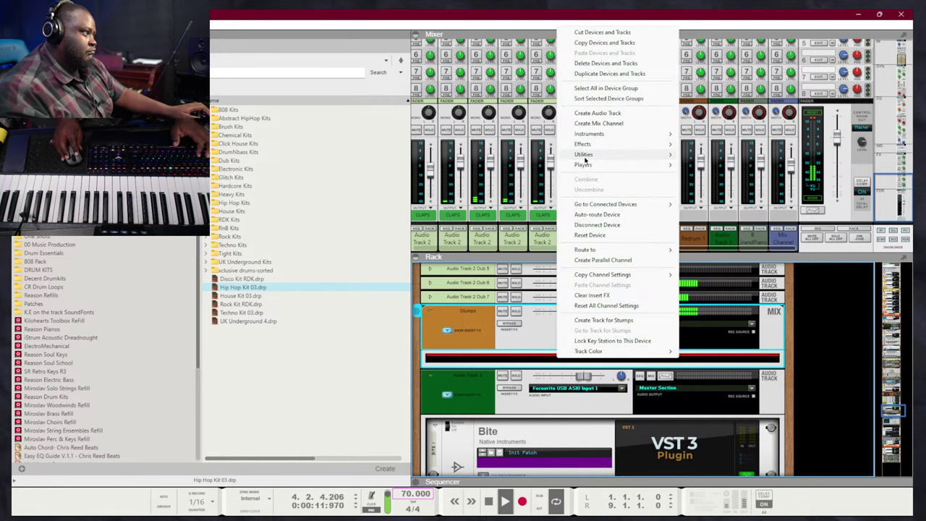
mouse_move(583, 146)
mouse_move(713, 265)
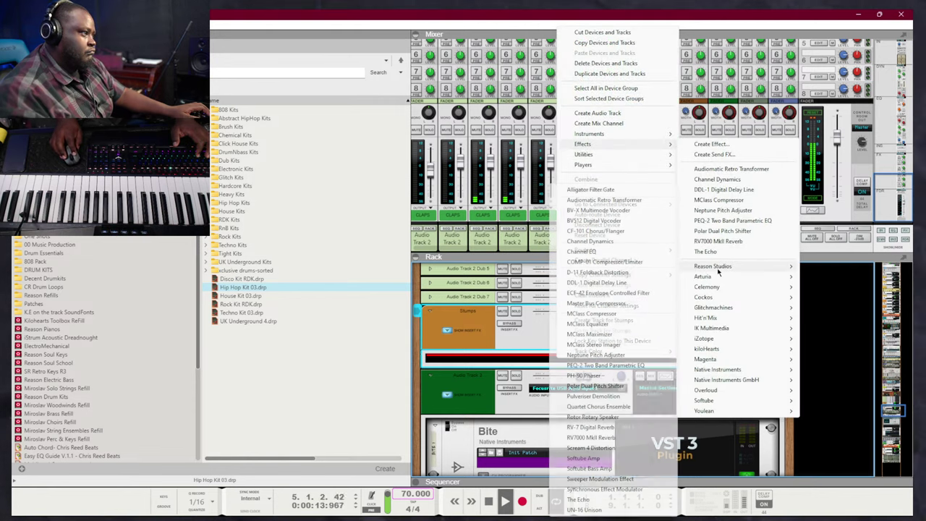
left_click(604, 200)
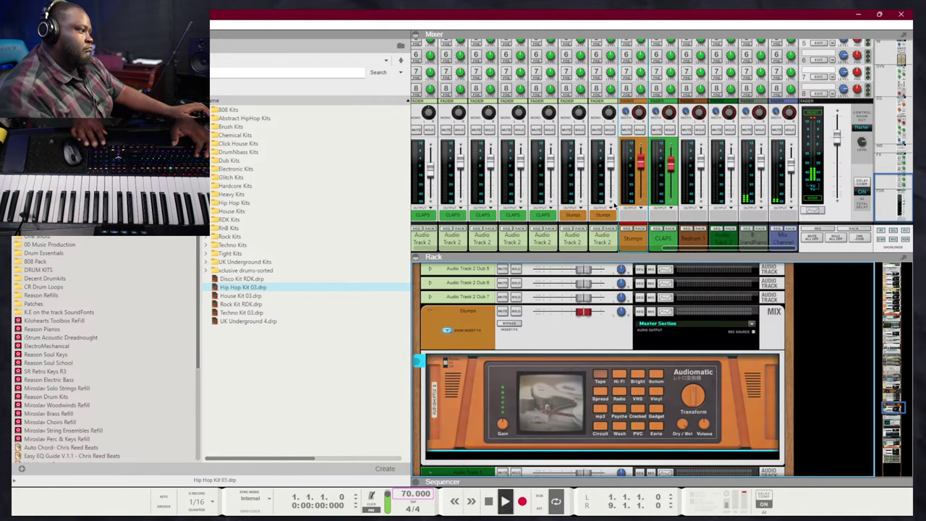
left_click(660, 381)
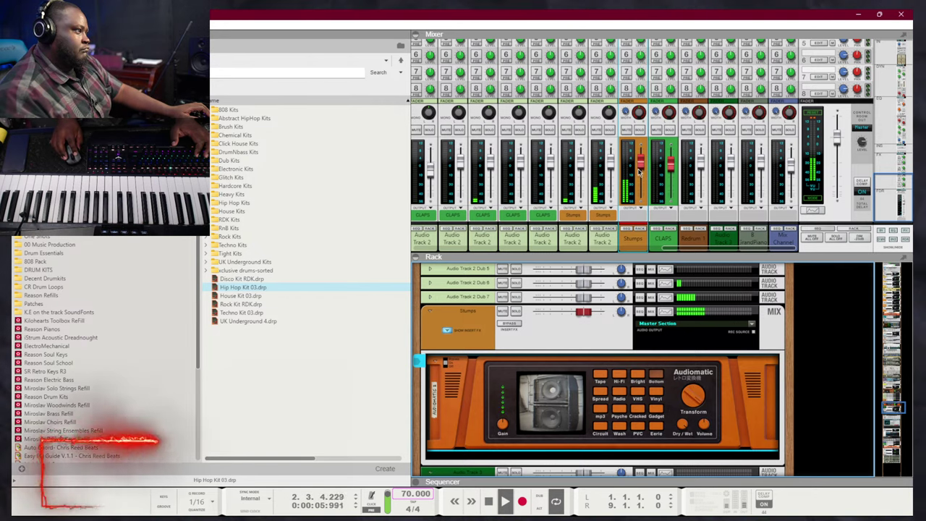
Duplicate the four-bar clip on Audio Track 2 Dub 7 so the copy starts at bar 5
key("F7")
key("space")
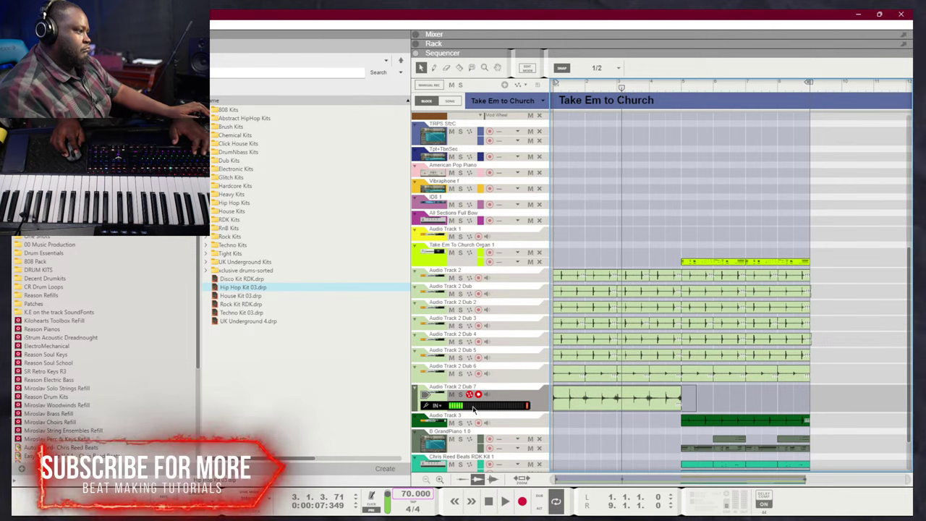
key("ctrl+z")
key("shift+Return")
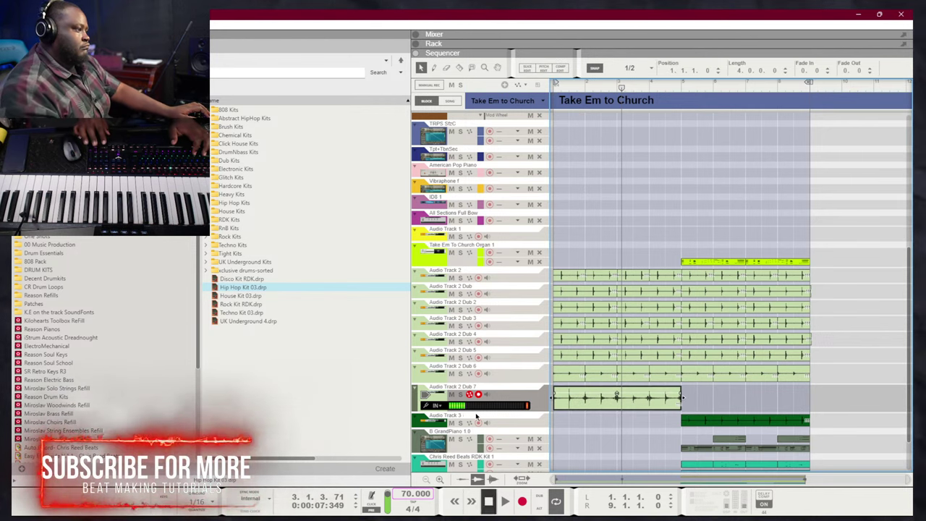
key("space")
left_click_drag(857, 380, 546, 403)
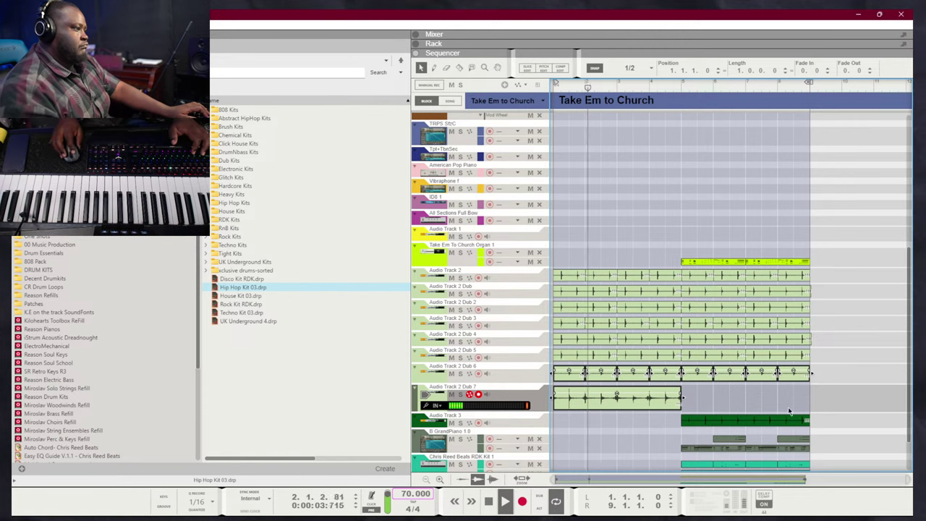
left_click_drag(843, 401, 538, 392)
key("ctrl+d")
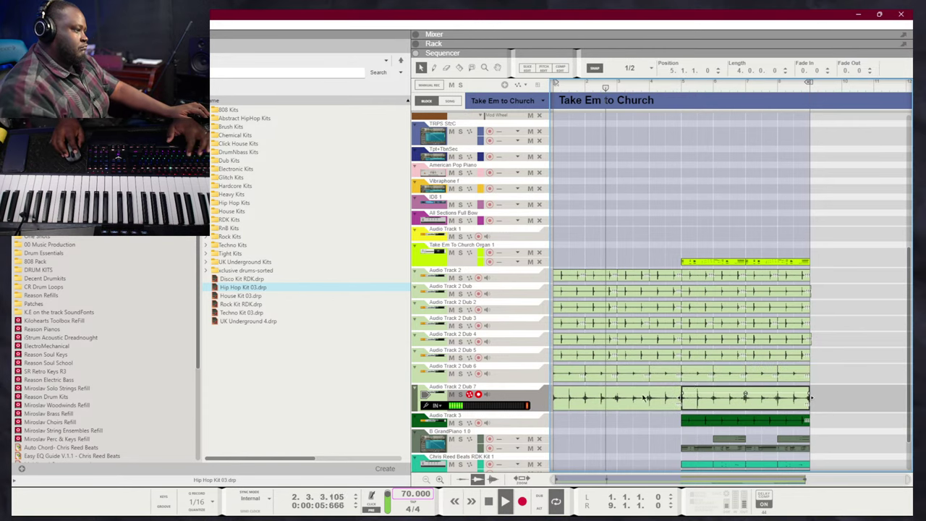
left_click(653, 206)
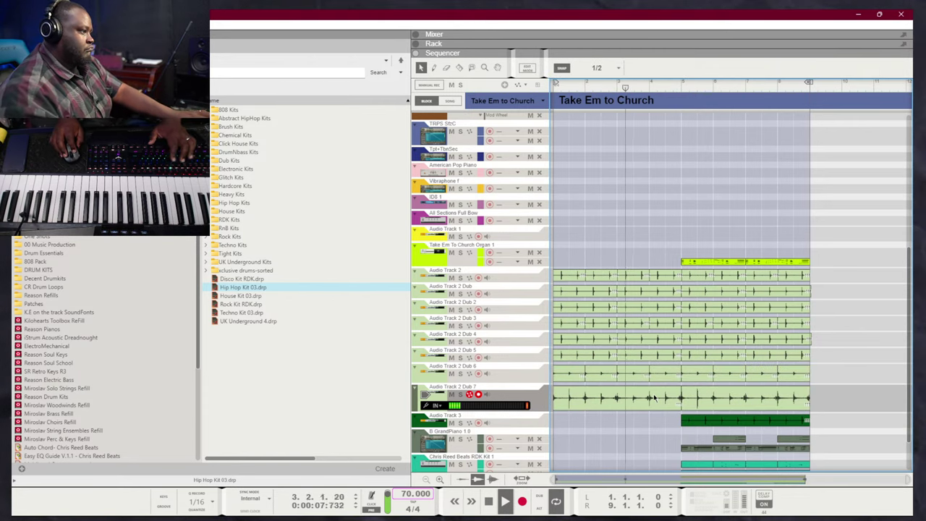
Rework the Audio Track 2 Dub 7 clips into four two-bar clips filling bars 1 to 8, and play them from bar 1
left_click_drag(831, 398, 582, 394)
mouse_move(525, 404)
left_mouse_down()
mouse_move(617, 397)
mouse_move(527, 406)
left_mouse_up()
key("KP_0")
key("KP_0")
key("KP_Enter")
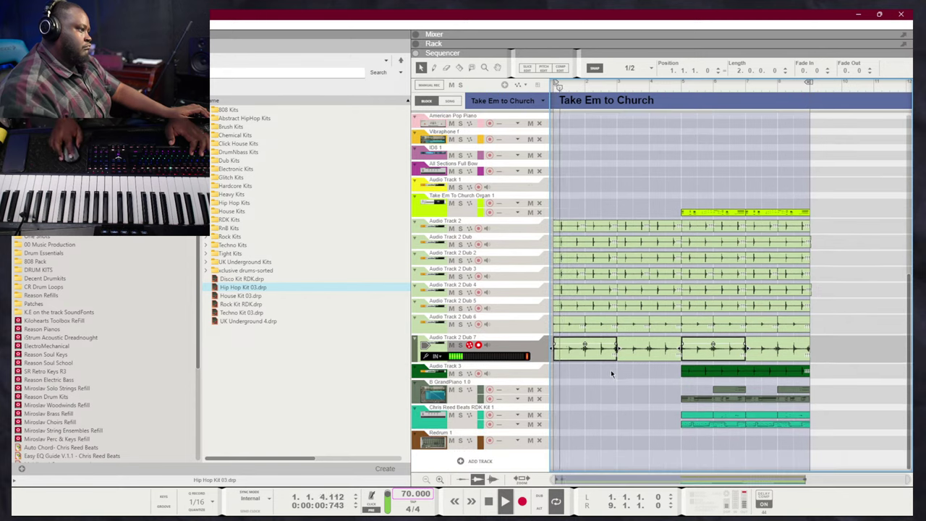
scroll(611, 369, "down", 2)
left_click(635, 391)
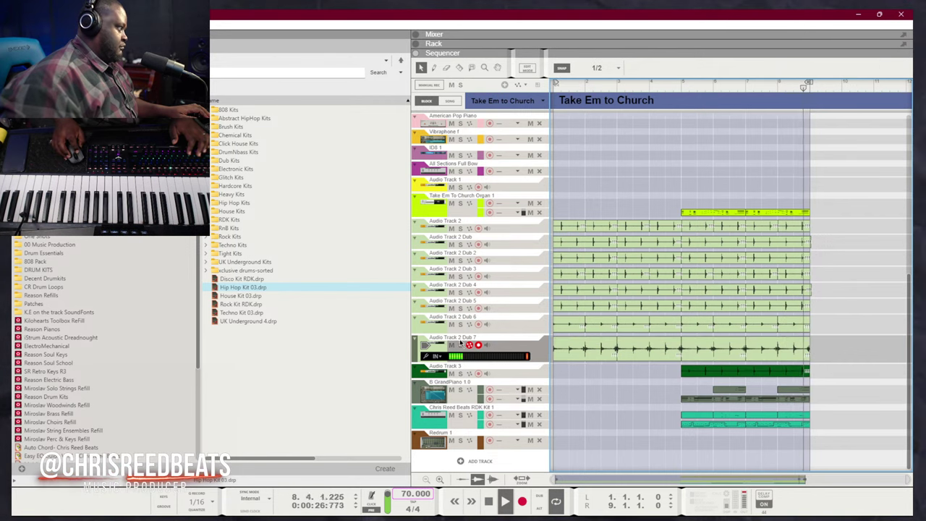
Rename both Audio Track 2 Dub 7 and Audio Track 2 Dub 6 as "Stomps"
double_click(454, 338)
type("St")
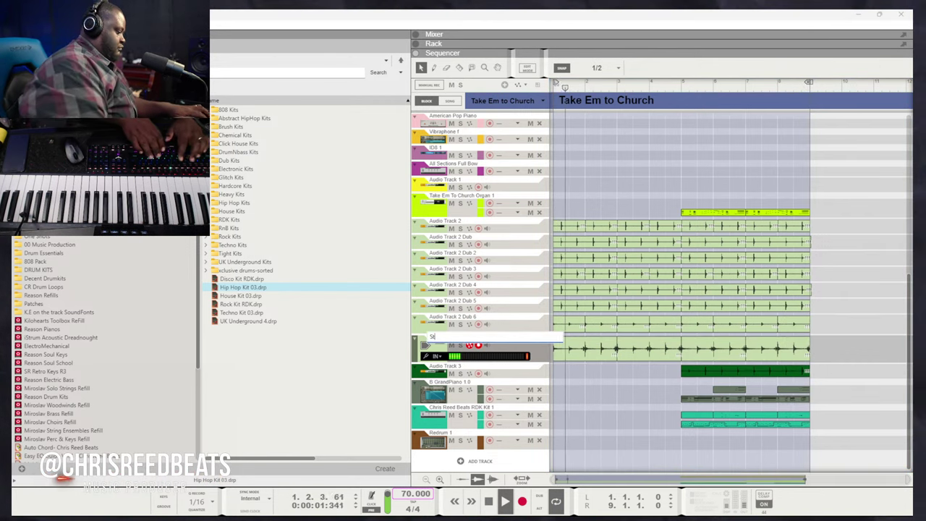
type("omps")
key("Return")
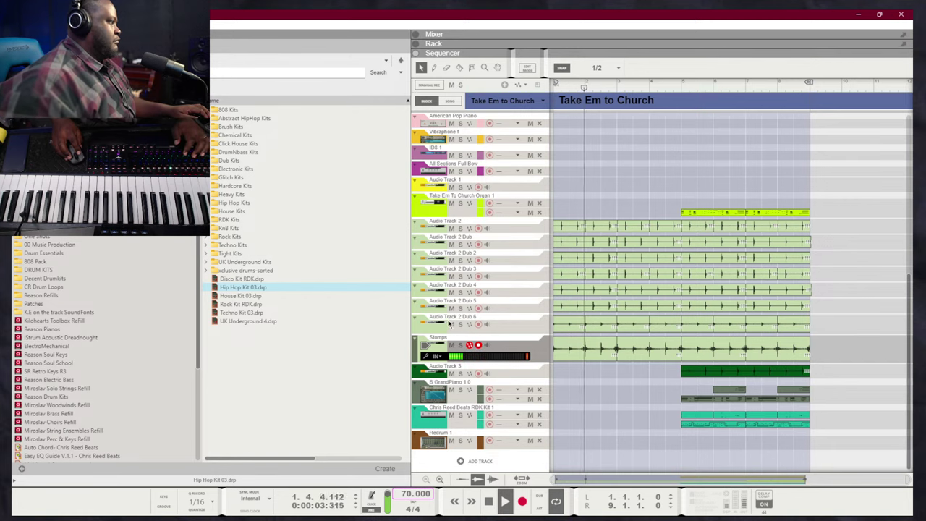
double_click(448, 319)
type("St")
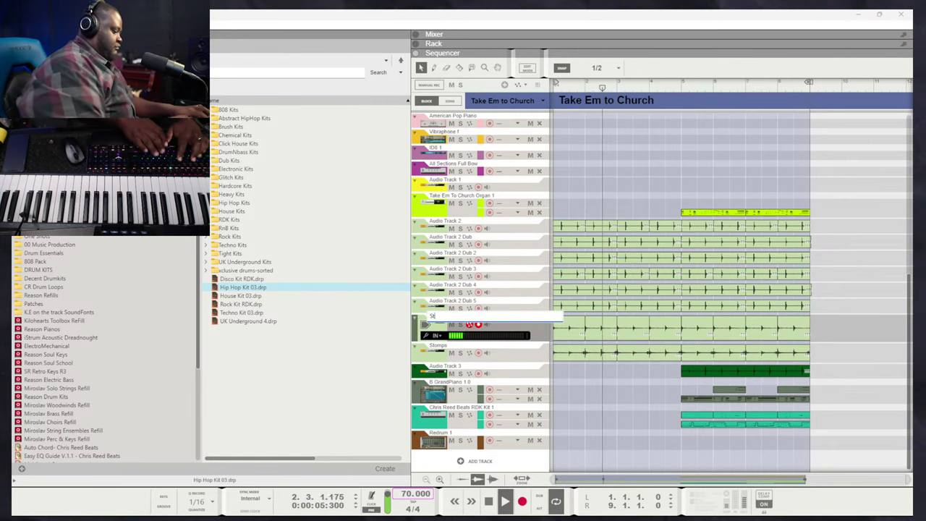
type("omps")
key("Return")
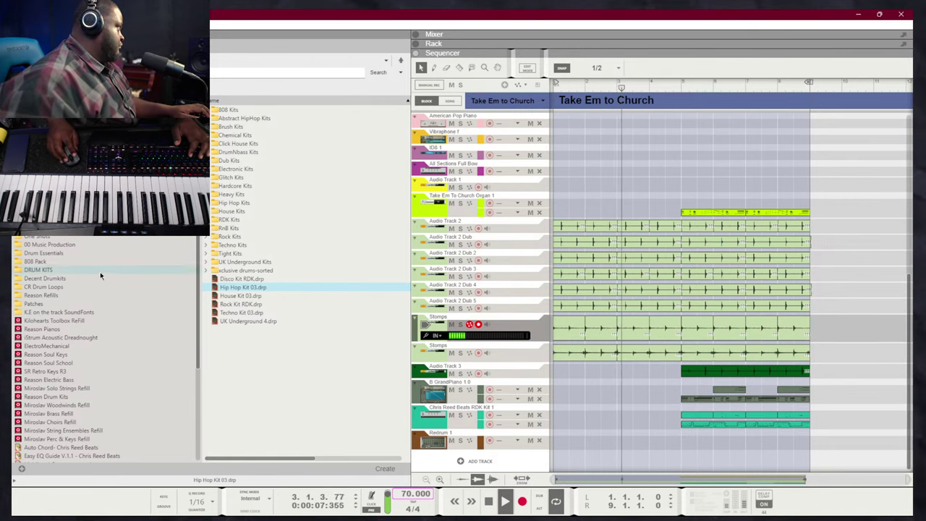
Open the Drum Essentials folder and search it for stomp samples
left_click(53, 254)
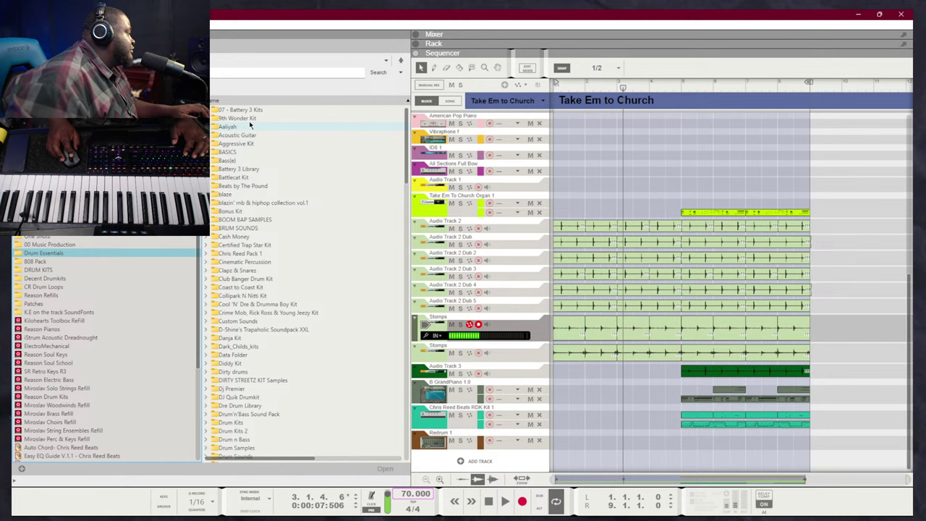
left_click(253, 76)
key("Return")
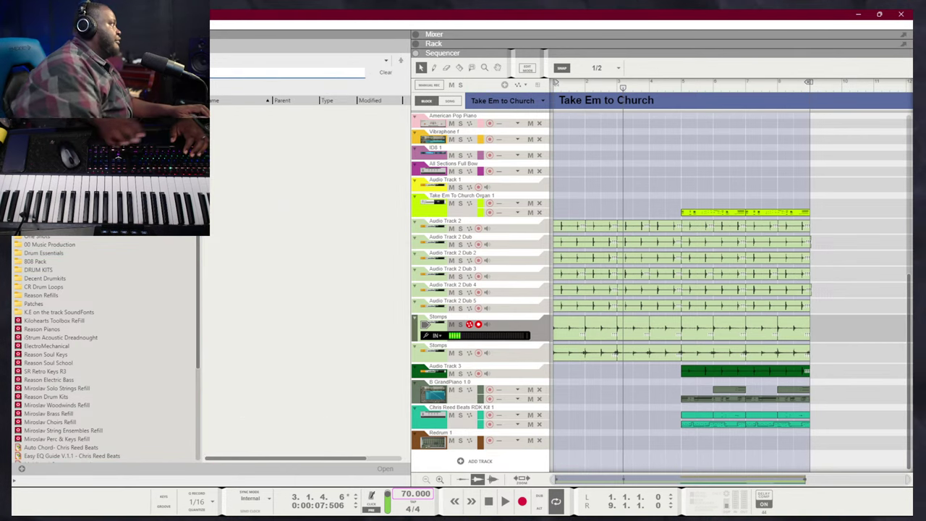
Audition the 13 StompedRemixJungle samples and the AL_Perc percussion samples among the search results
left_click(267, 146)
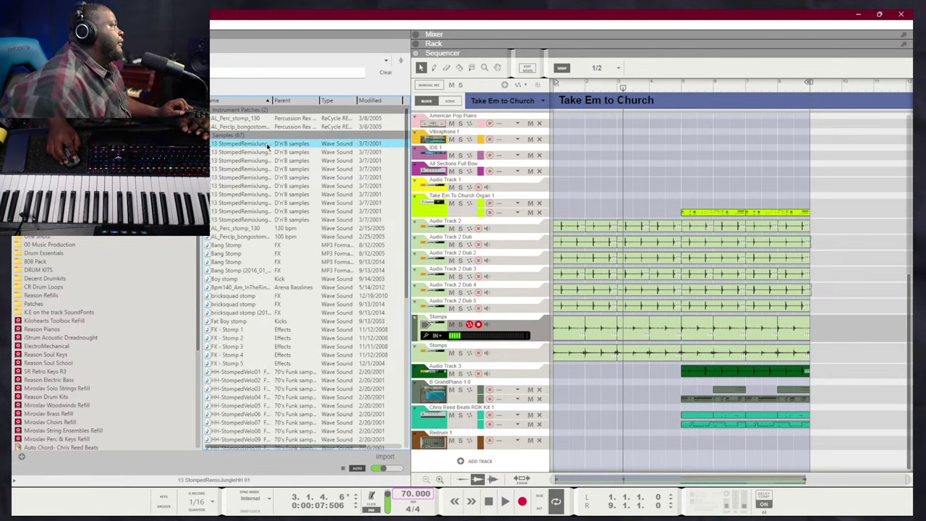
key("Down")
key("Down")
key("Down")
key("Down")
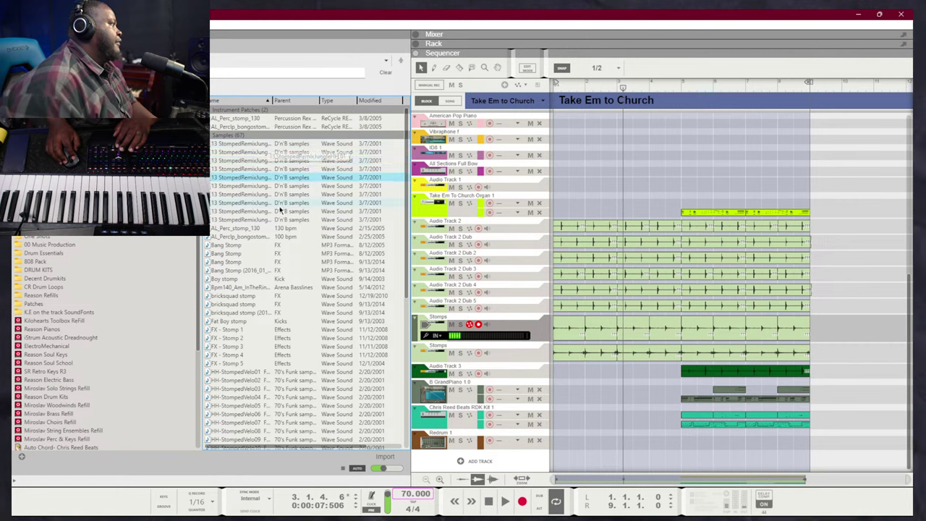
key("Down")
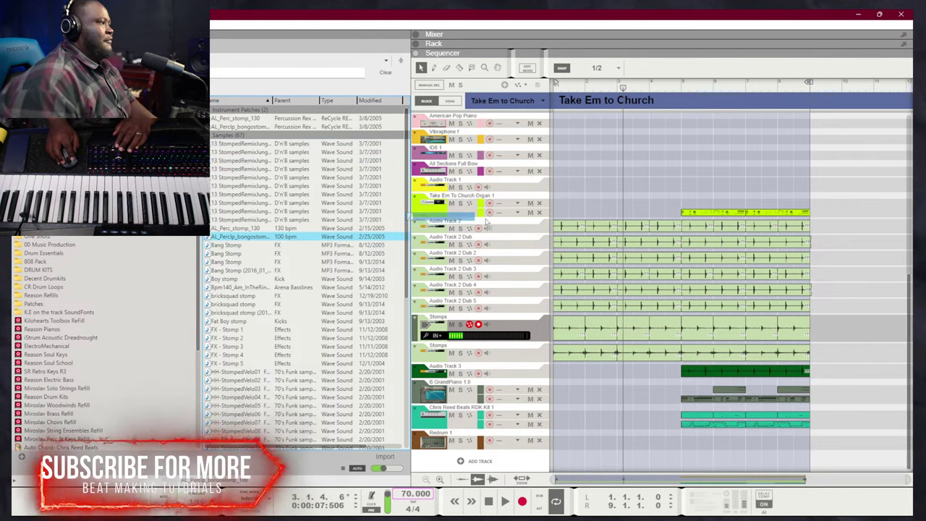
mouse_move(285, 239)
left_mouse_down()
mouse_move(518, 218)
mouse_move(283, 222)
left_mouse_up()
Audition and compare the Bang Stomp, Boy stomp and Bpm140_Am_InTheRing samples
left_click(240, 246)
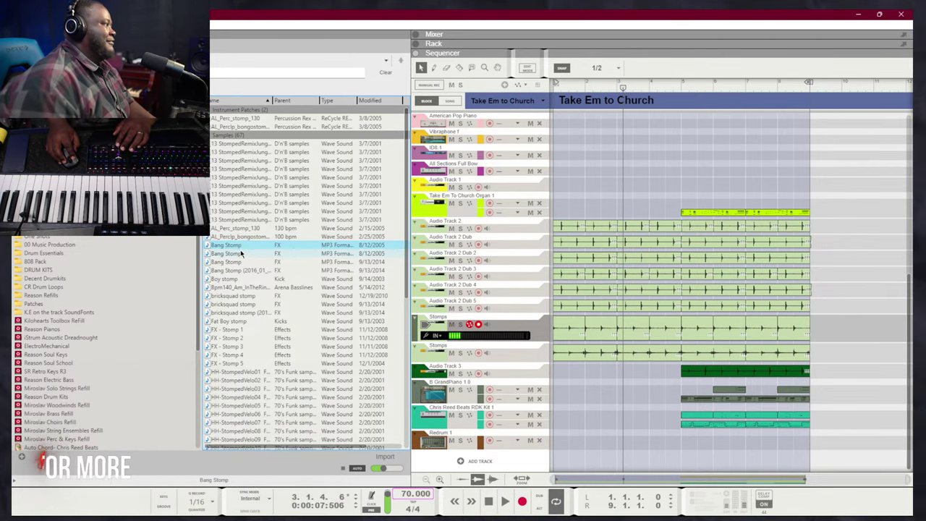
left_click(239, 254)
left_click(236, 262)
left_click(229, 280)
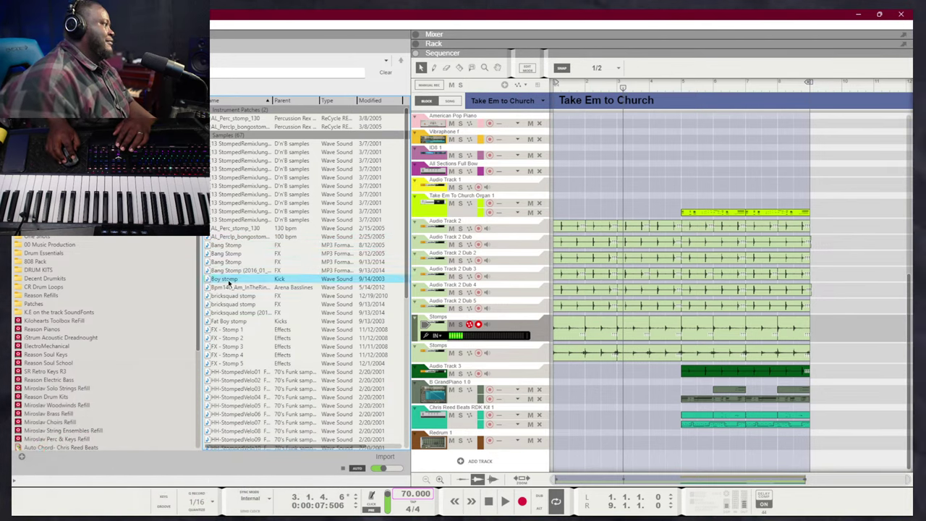
left_click(233, 271)
left_click(235, 286)
left_click(238, 278)
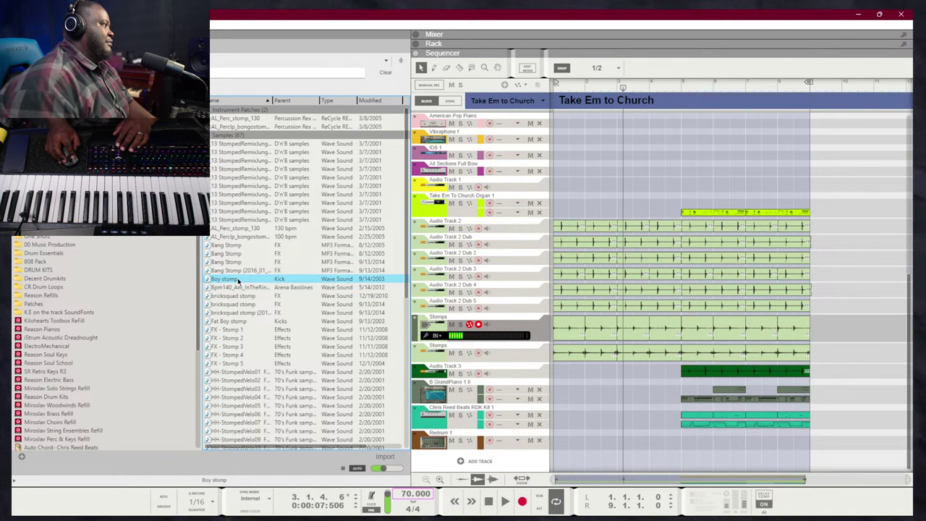
left_click(240, 271)
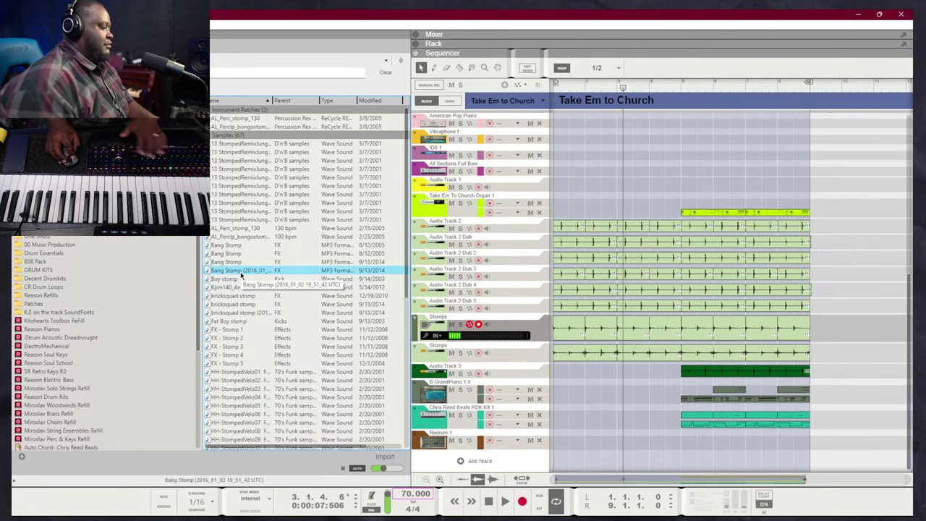
Load Bang Stomp (2016_01_02 19_51_42 UTC) into Redrum channel 2 and try it on pattern step 1 during playback
key("F6")
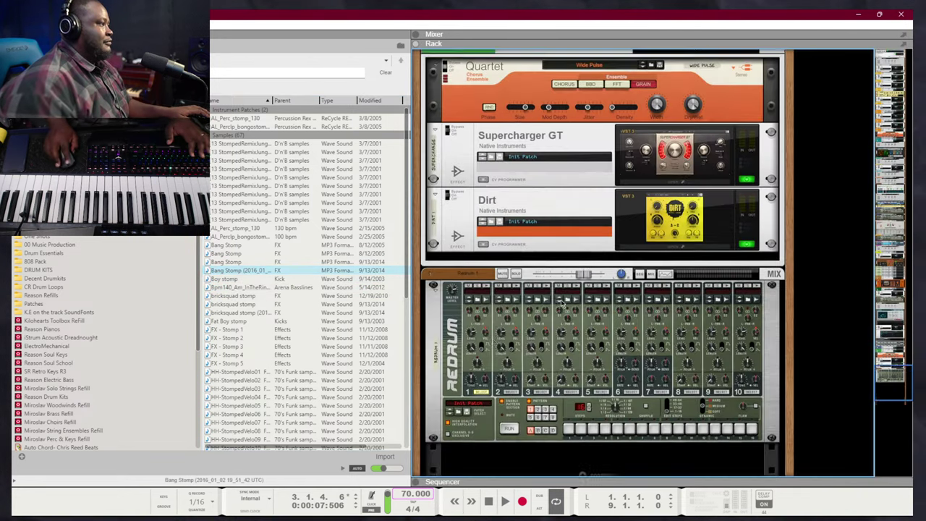
left_click_drag(246, 271, 568, 293)
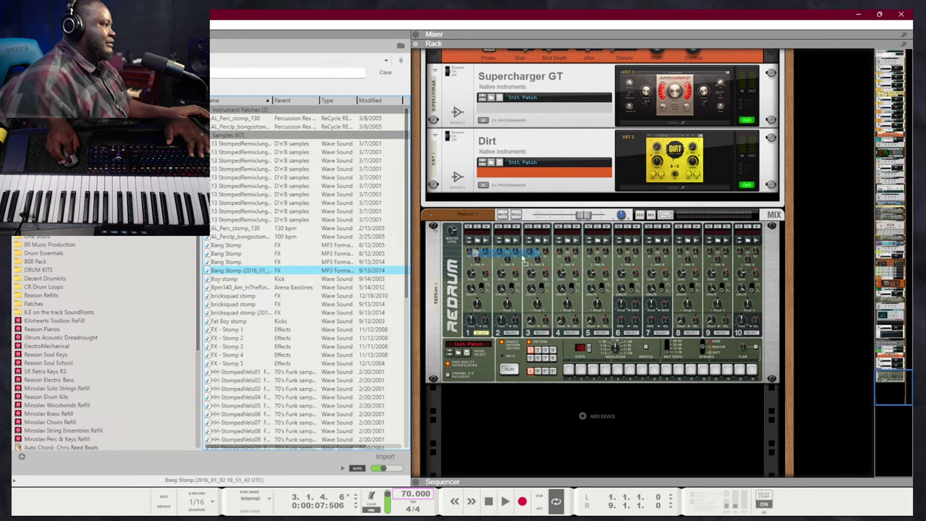
left_click_drag(522, 260, 517, 230)
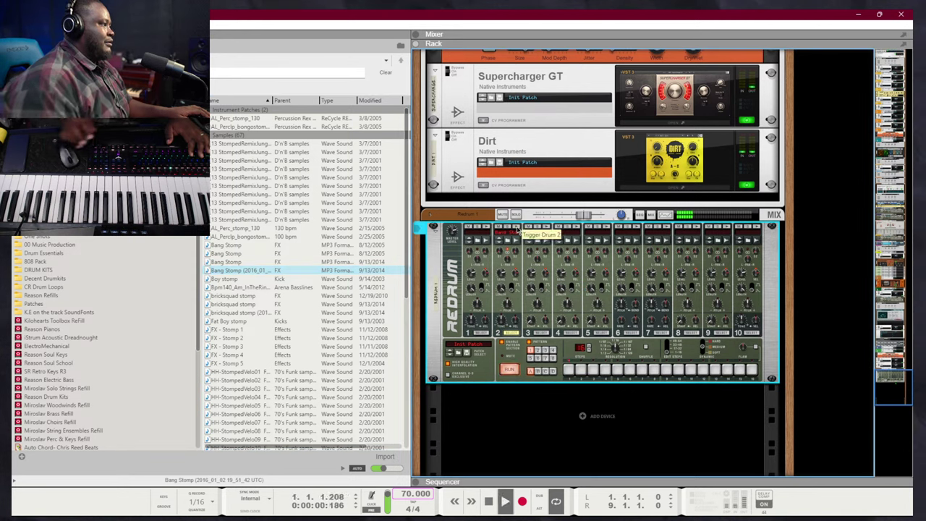
left_click(568, 369)
key("space")
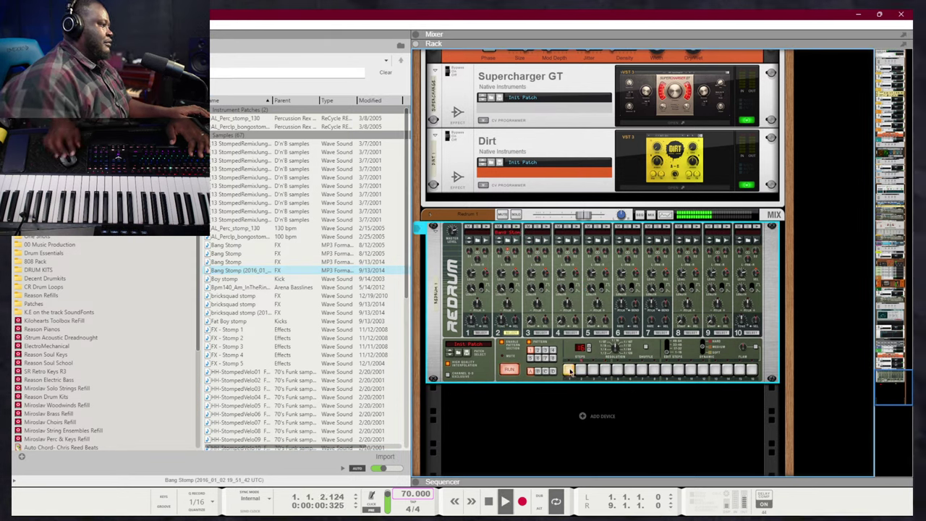
Trim the silence before the hit in Redrum channel 2's Bang Stomp sample, and program it on pattern steps 5 and 13
right_click(502, 233)
left_click(528, 254)
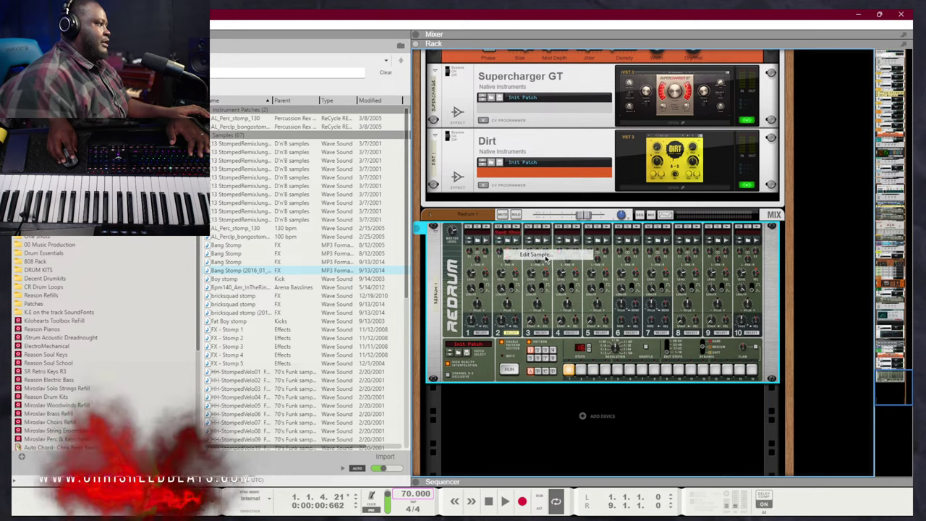
left_click_drag(390, 168, 404, 168)
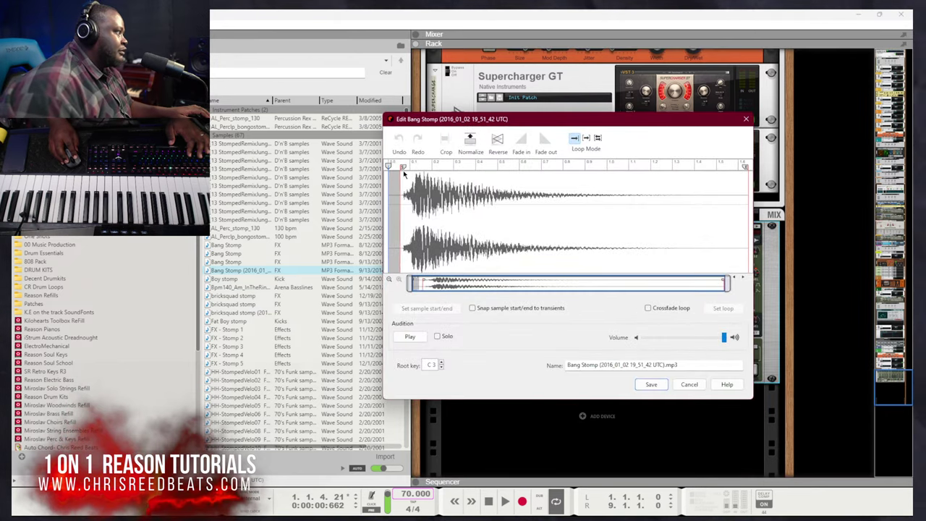
left_click(651, 384)
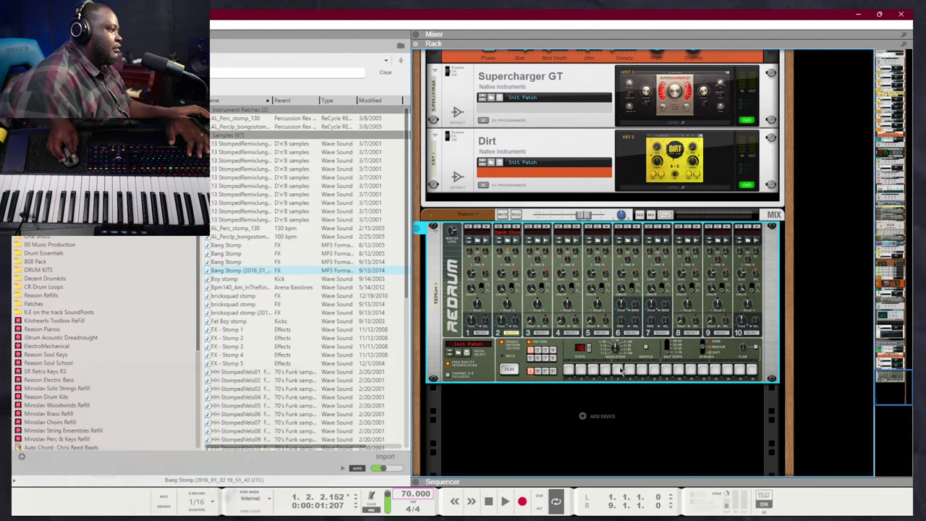
left_click(617, 369)
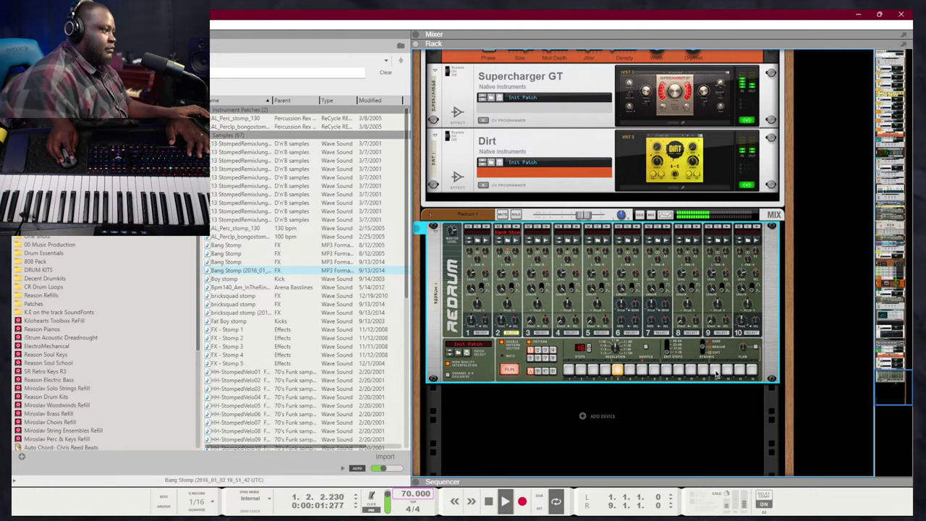
left_click(715, 370)
Audition the FX - Stomp and bricksquad stomp samples, and load Boy stomp into Redrum channel 1
left_click(252, 331)
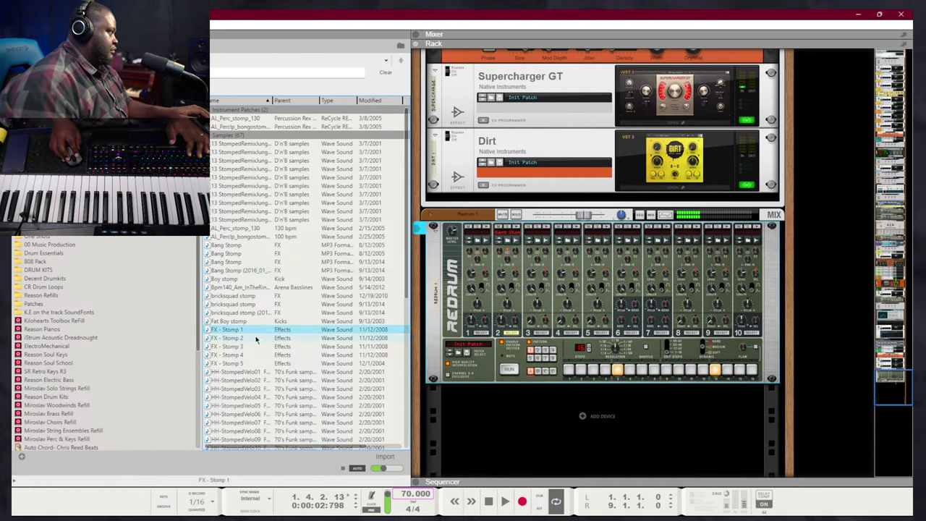
left_click(241, 347)
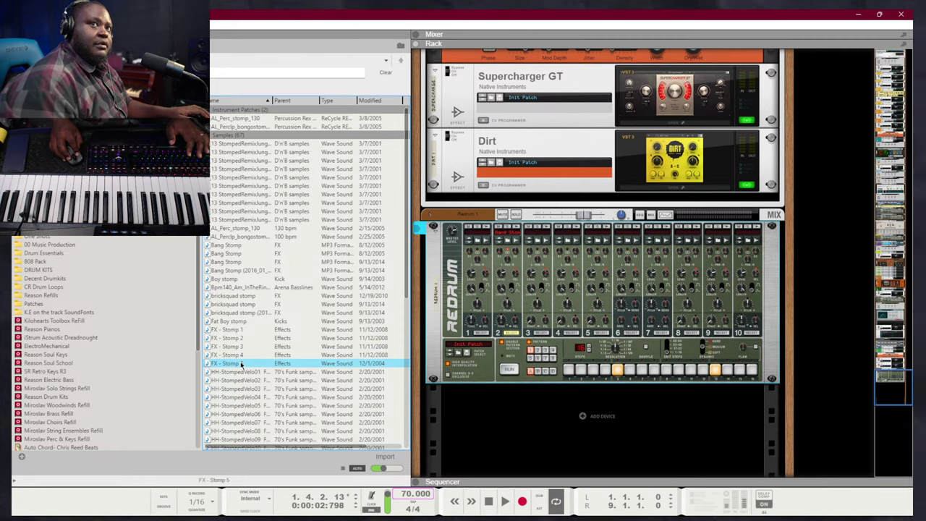
left_click(249, 313)
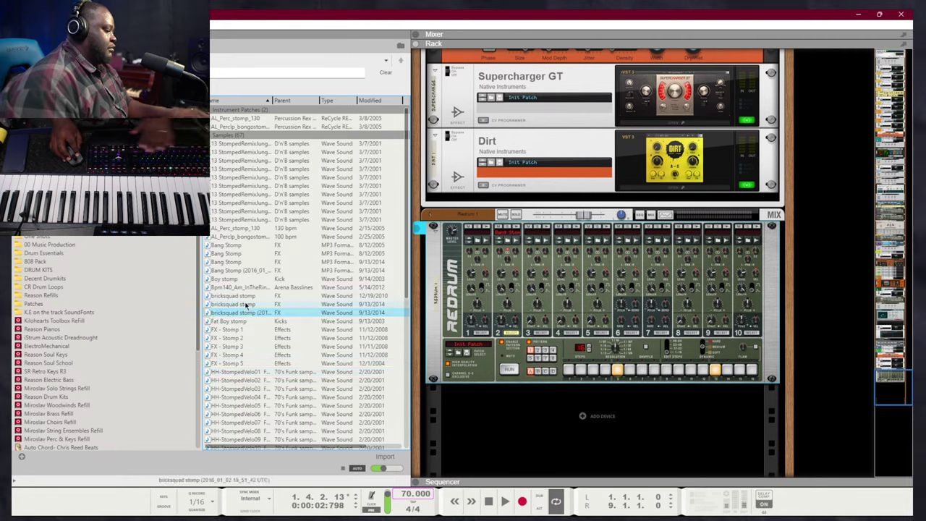
key("Up")
key("Up")
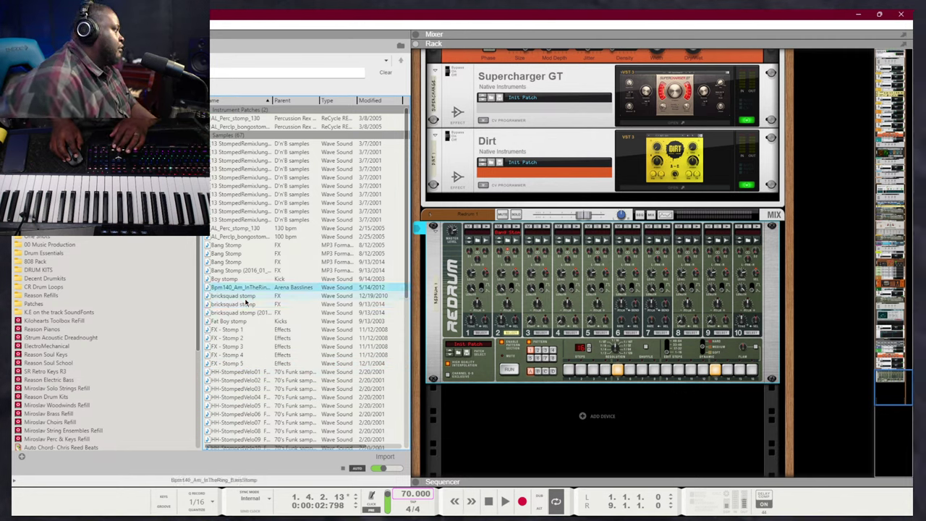
left_click_drag(453, 254, 491, 229)
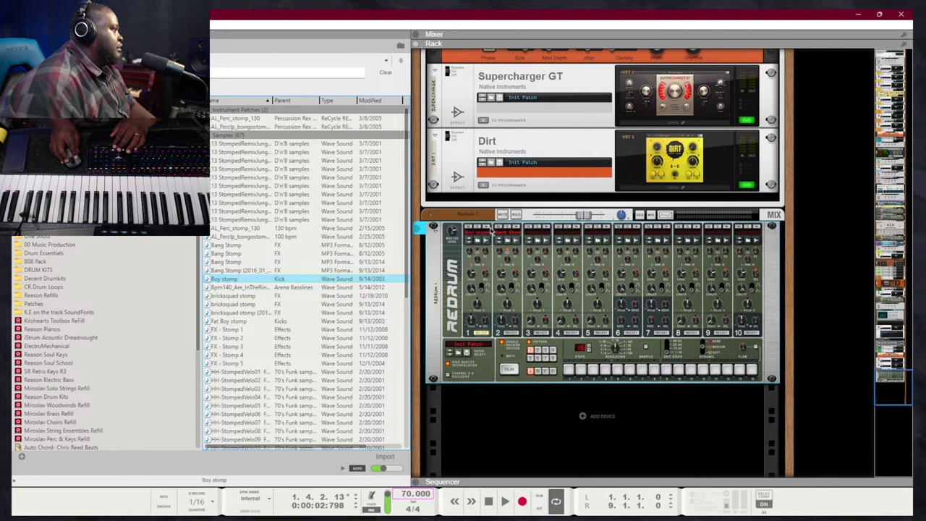
Audition FX - Stomp 5, the HH StompedVelo hits and J_stomp in the search results
left_click(280, 363)
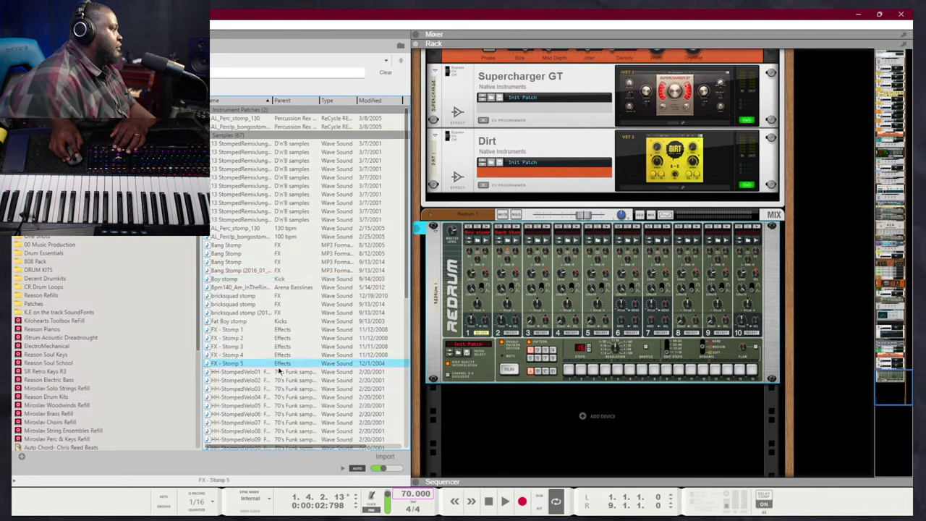
scroll(282, 347, "down", 7)
left_click(289, 270)
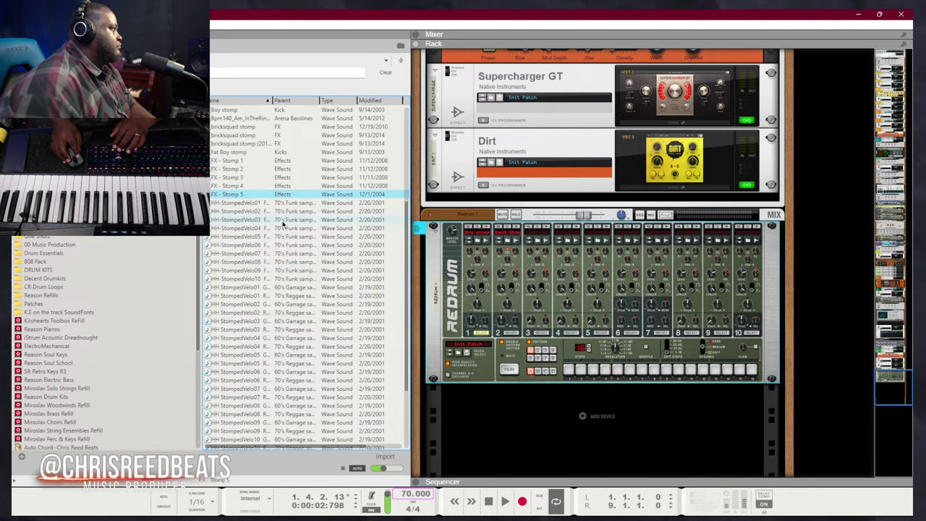
left_click(275, 346)
scroll(274, 347, "down", 4)
left_click(273, 347)
left_click(261, 355)
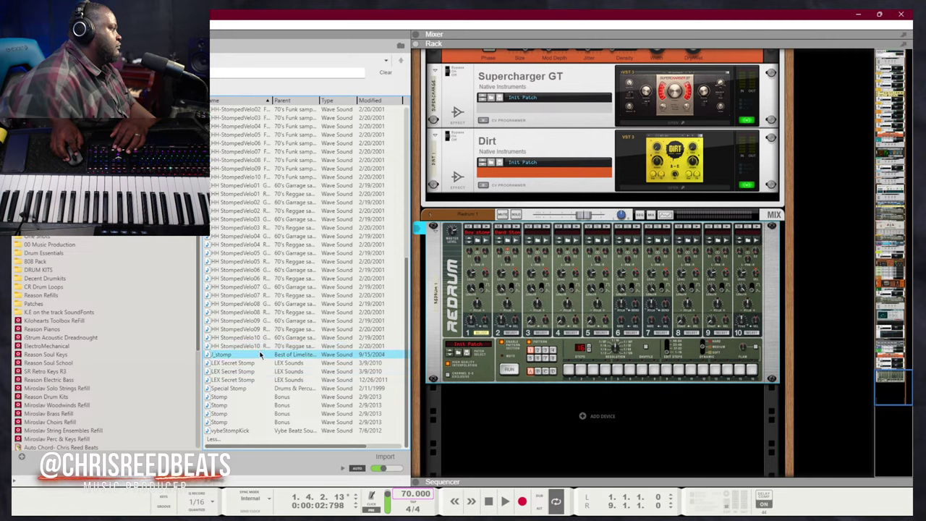
Audition the three LEX Secret Stomp samples, Special Stomp and the Stomp samples from the Bonus folder
left_click(269, 364)
left_click(269, 370)
left_click(270, 380)
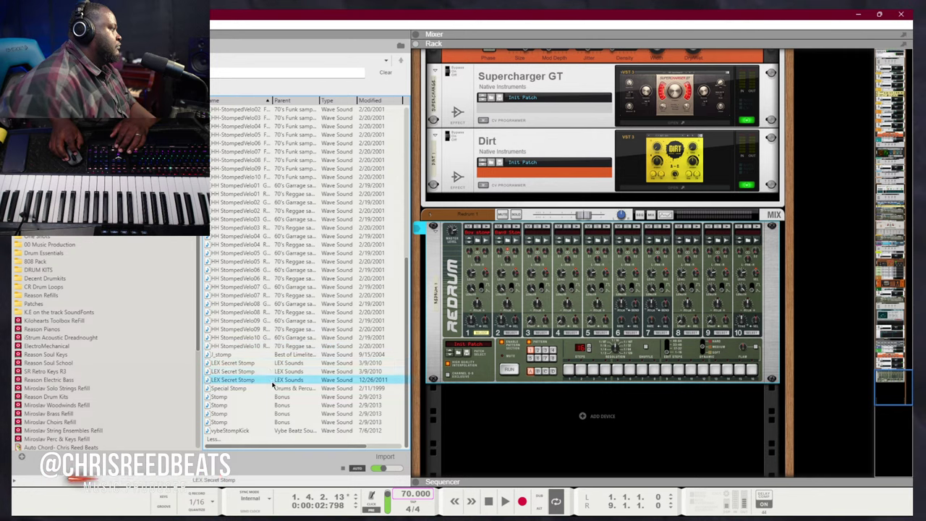
left_click(268, 388)
left_click(257, 397)
key("Down")
key("Down")
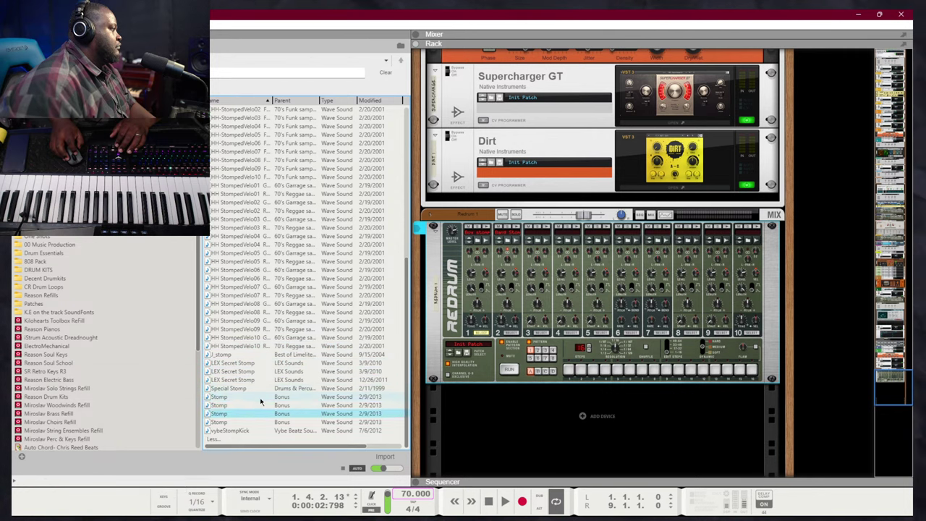
Audition vybeStompKick and compare it with the Bonus Stomp and LEX Secret Stomp samples
left_click(252, 429)
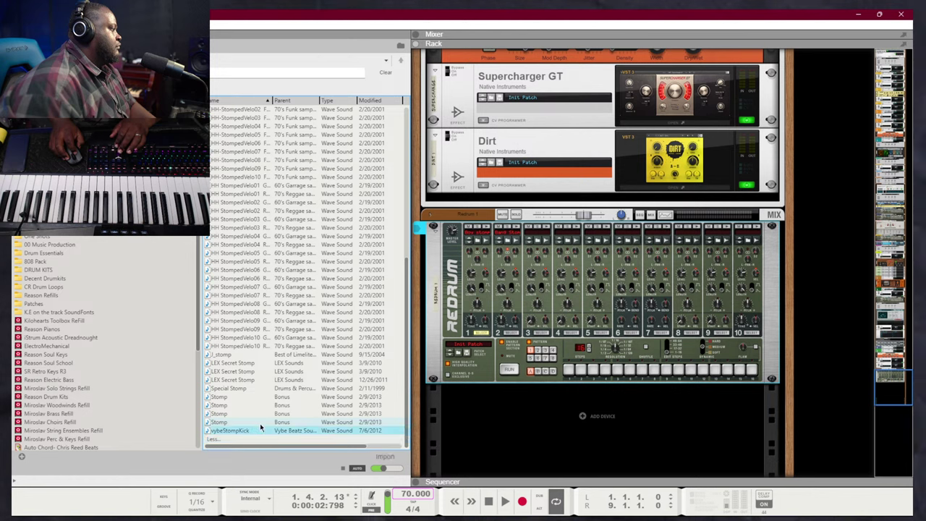
left_click(275, 421)
left_click(280, 413)
left_click(288, 381)
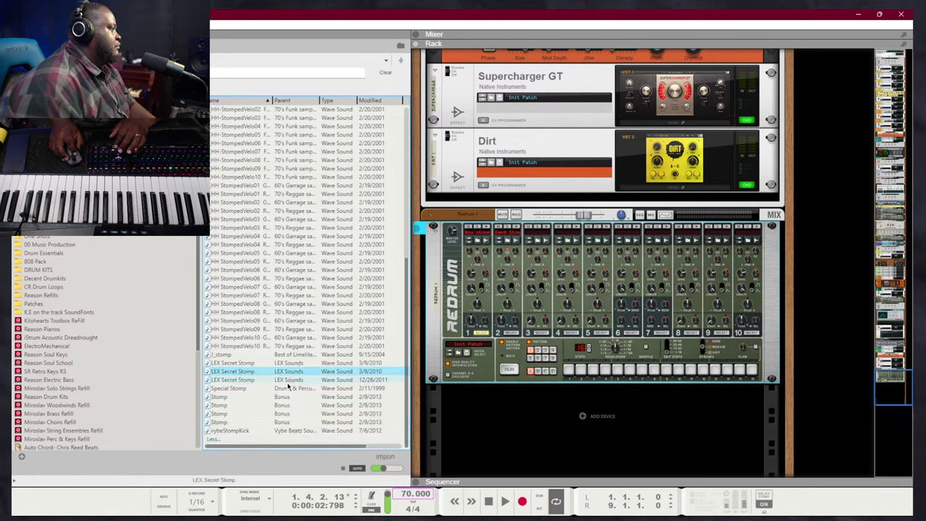
left_click(291, 380)
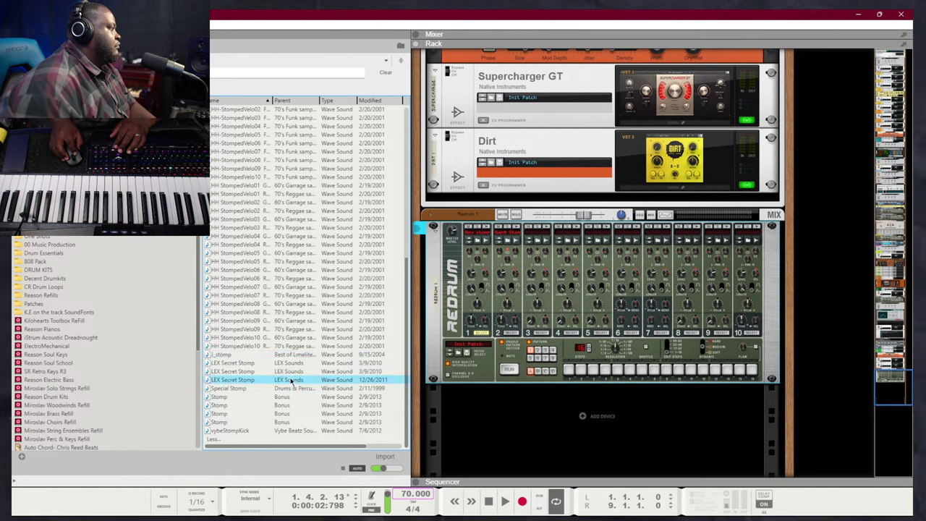
left_click_drag(541, 249, 541, 249)
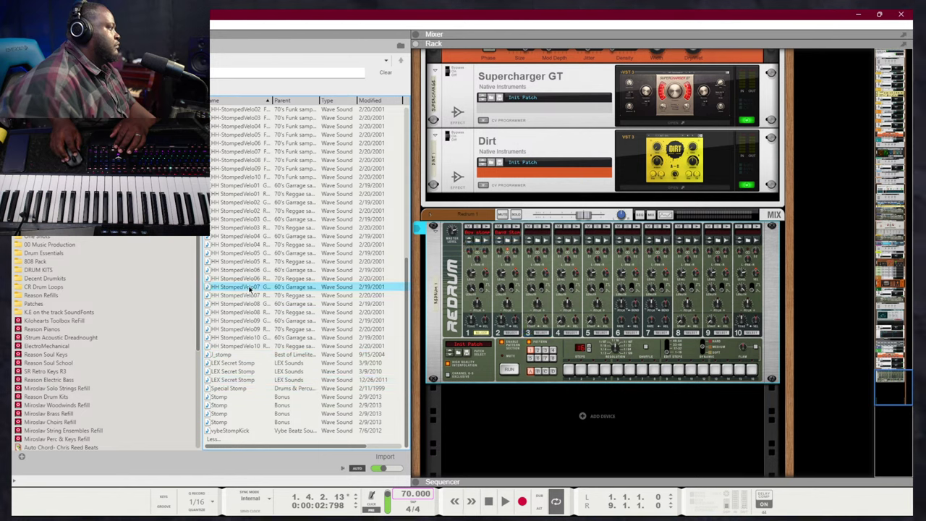
Audition the FX - Stomp samples and load FX - Stomp 4 into Redrum drum channel 3
scroll(250, 338, "up", 8)
left_click(256, 297)
left_click(253, 306)
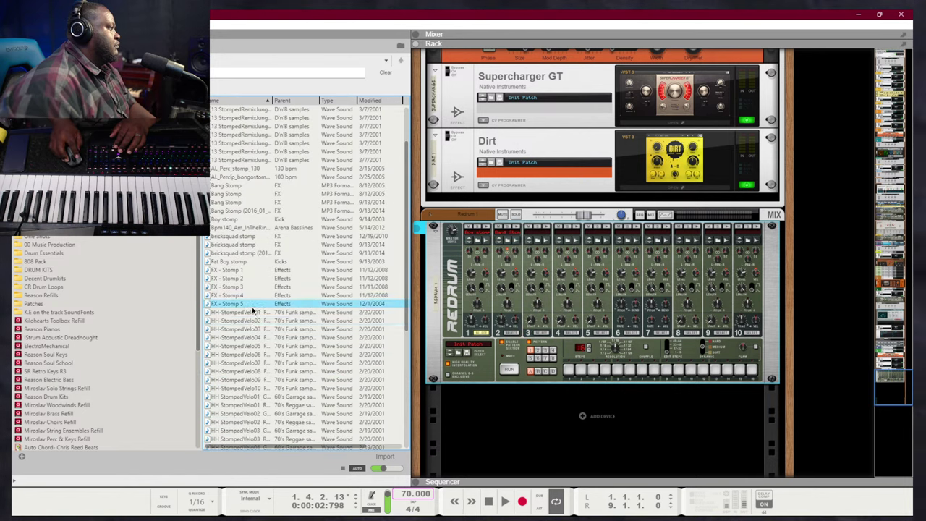
left_click_drag(248, 298, 546, 256)
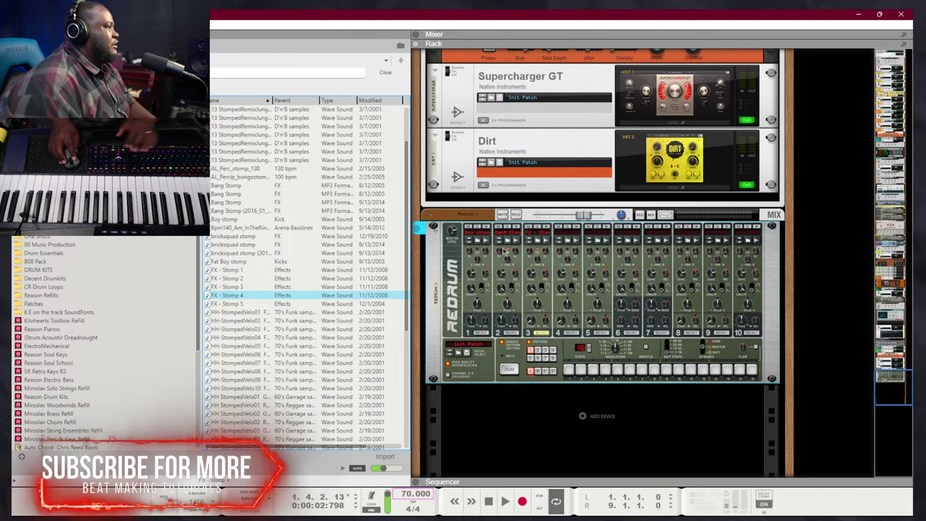
Select and trigger Redrum drum 1, program its hits on pattern steps 1 and 9, and play from the loop start
key("Tab")
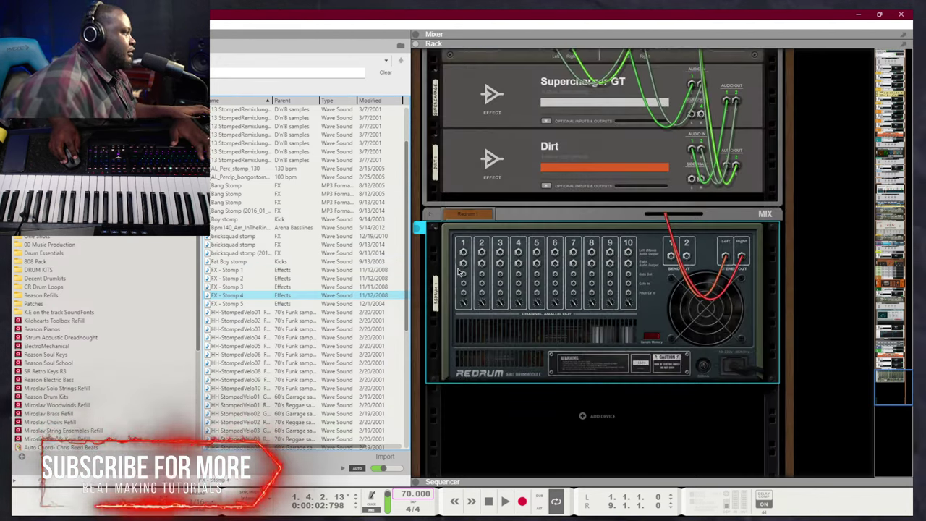
key("Tab")
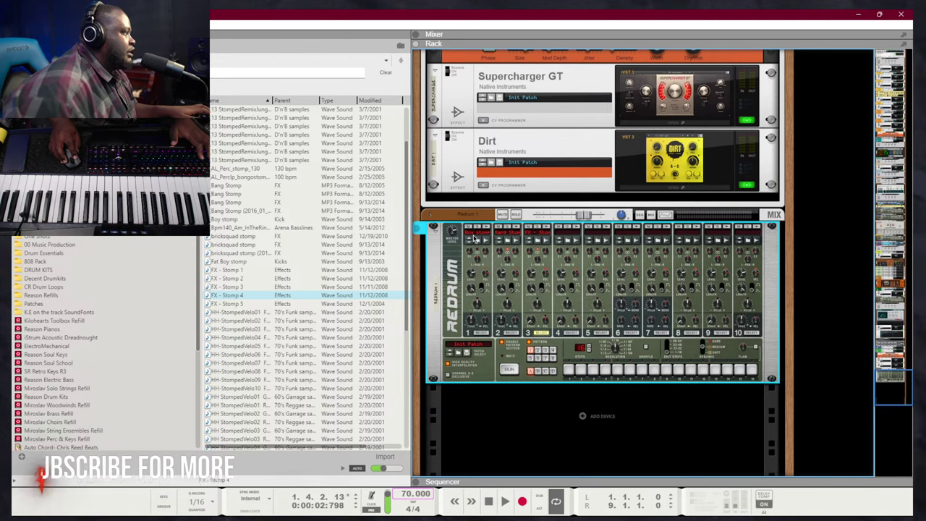
left_click(488, 227)
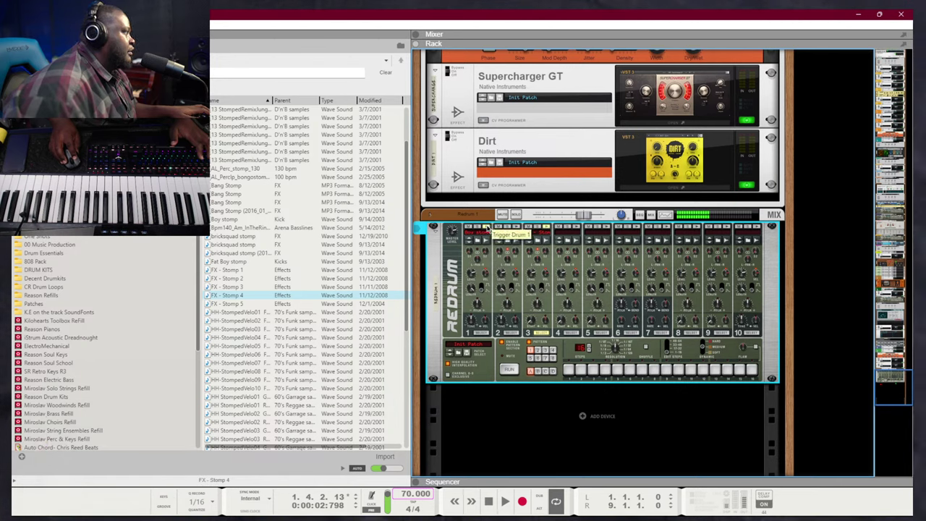
left_click(569, 370)
key("shift+Return")
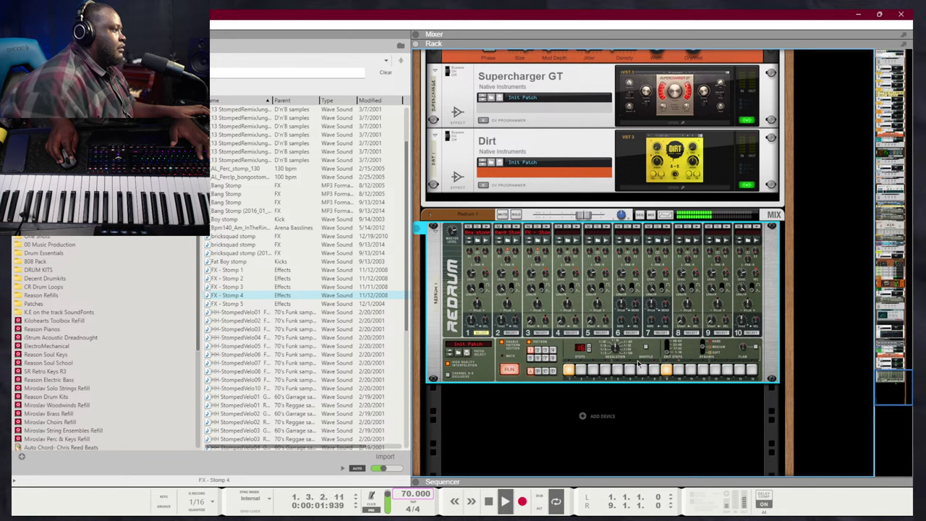
Route the Redrum 1 mixer channel to the Stomps bus and lower its level to about -3 dB
key("F7")
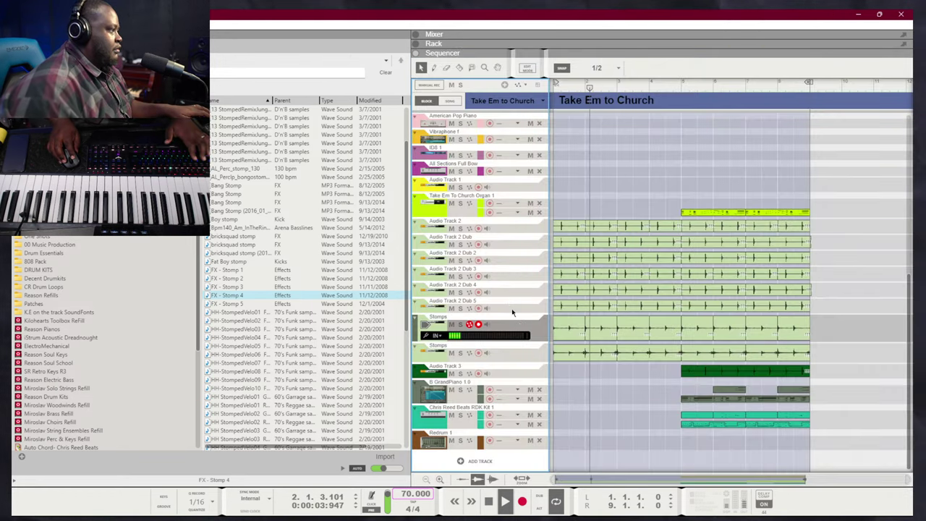
key("F5")
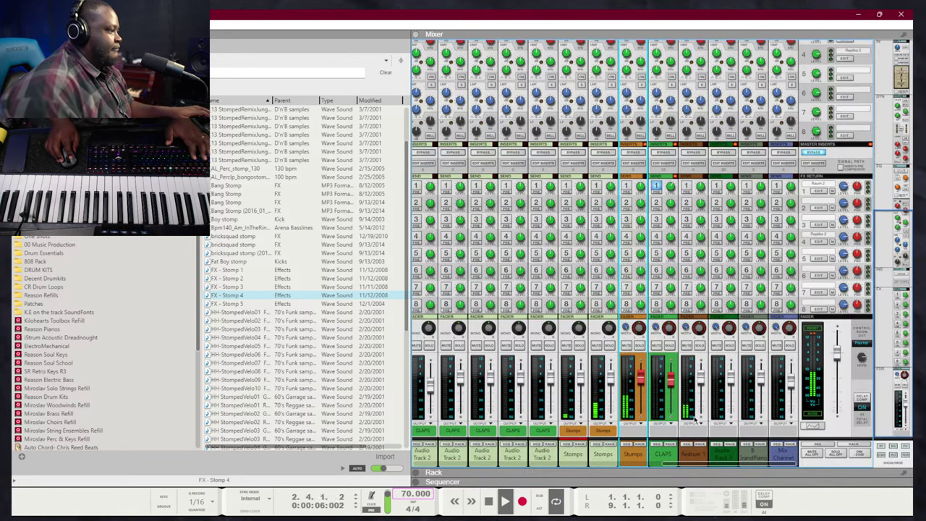
left_click(695, 453)
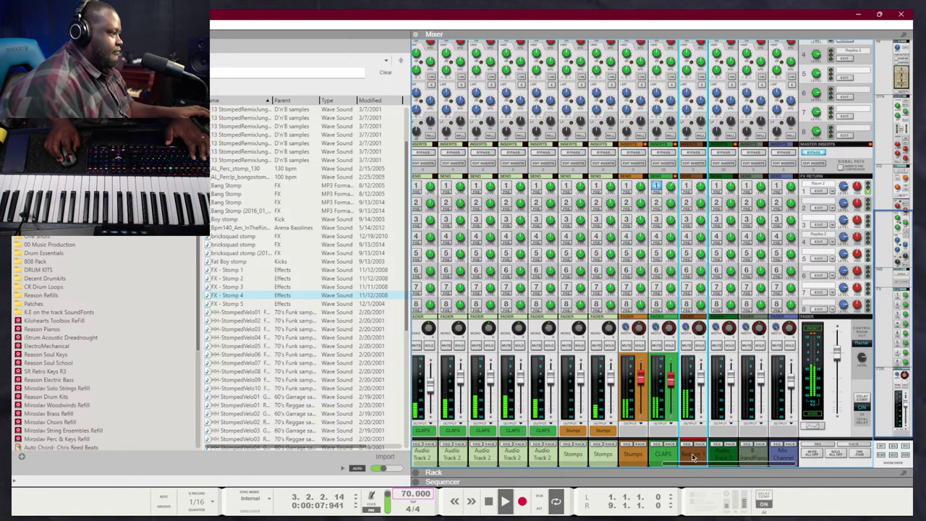
left_click(699, 429)
left_click(731, 450)
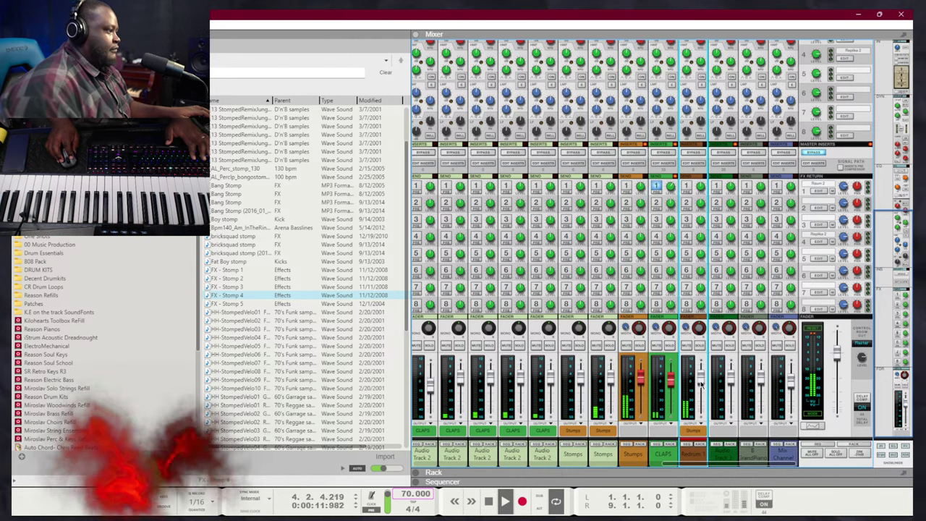
left_click_drag(700, 382, 701, 387)
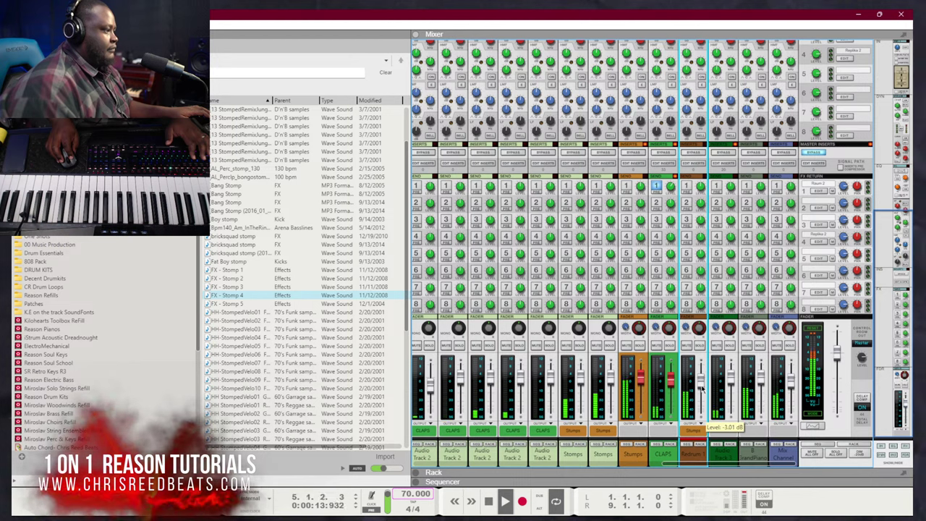
Arm the B GrandPiano track in the sequencer and record a four-bar part over bars 1 to 4
key("space")
key("F7")
key("shift+Return")
key("space")
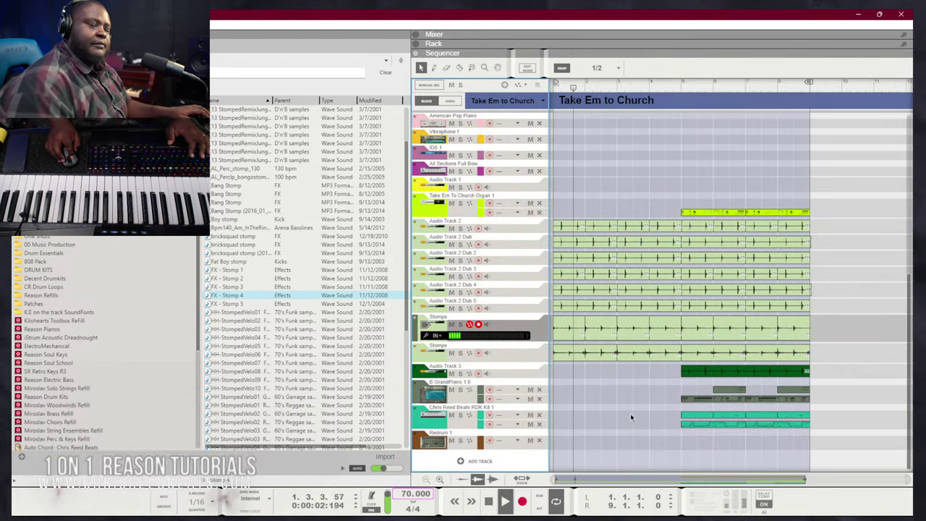
scroll(609, 390, "up", 8)
scroll(598, 391, "down", 8)
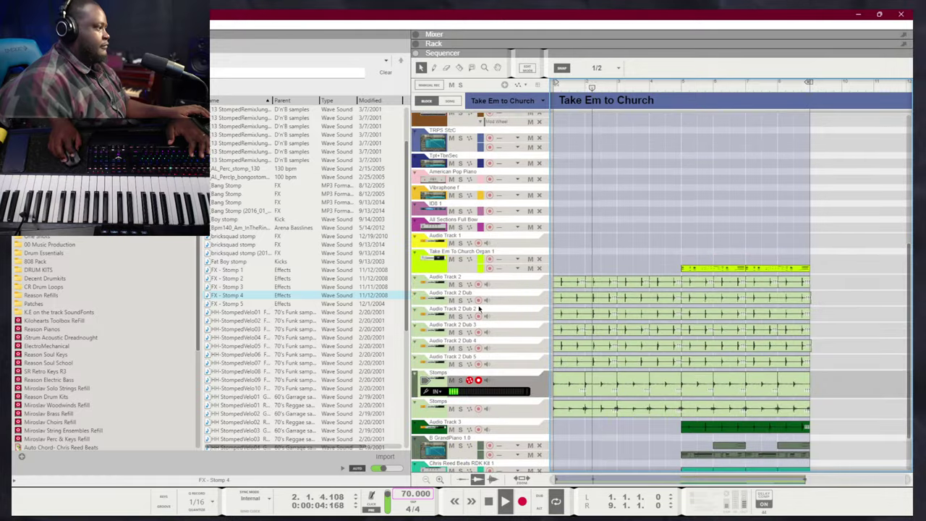
scroll(500, 340, "down", 3)
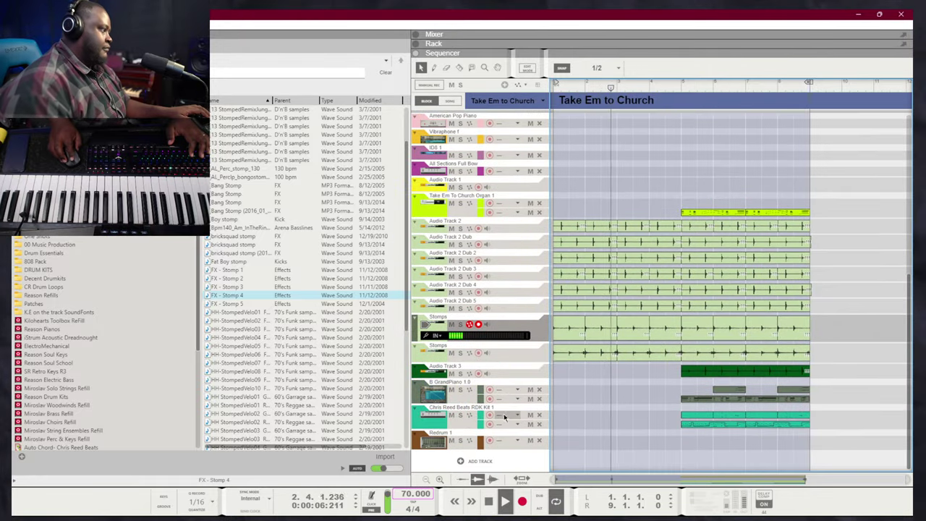
left_click(489, 391)
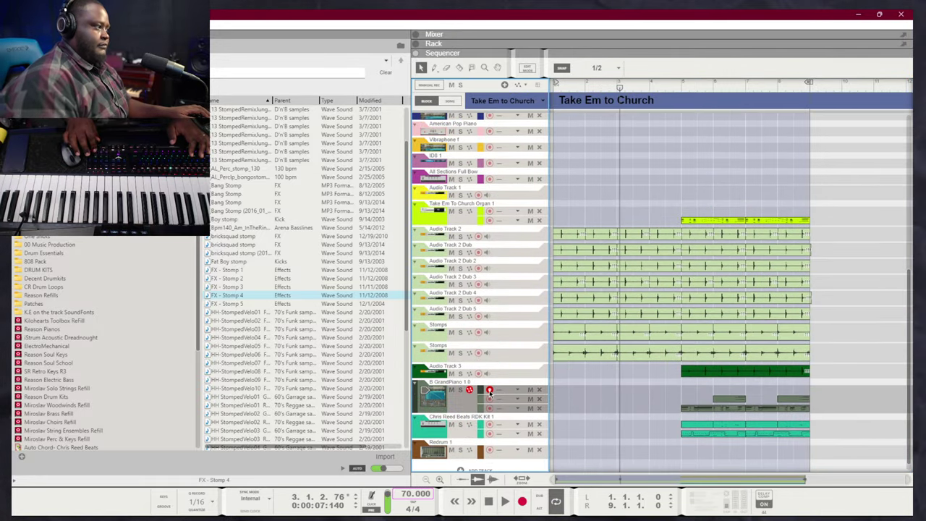
key("KP_Multiply")
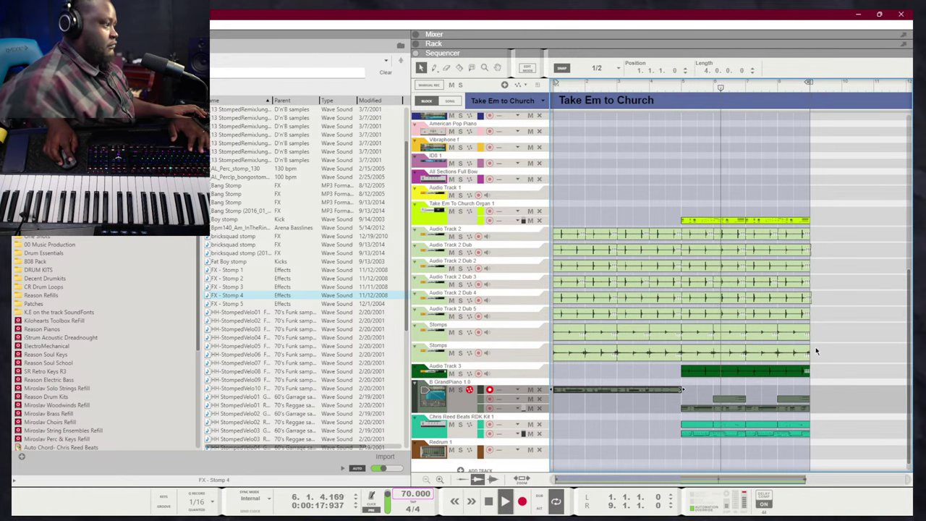
Record-enable the Redrum 1 track and copy the Redrum pattern to it as a sequencer clip
scroll(831, 355, "down", 1)
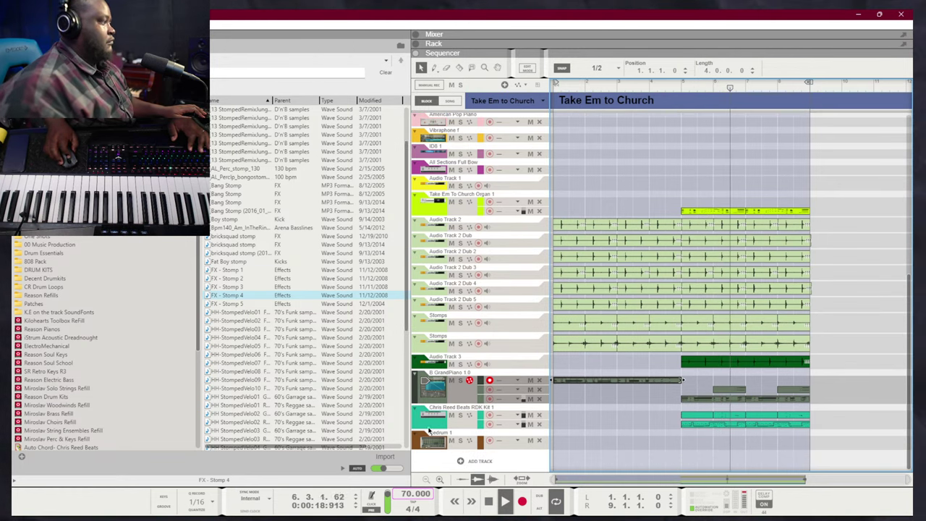
left_click(489, 439)
key("F6")
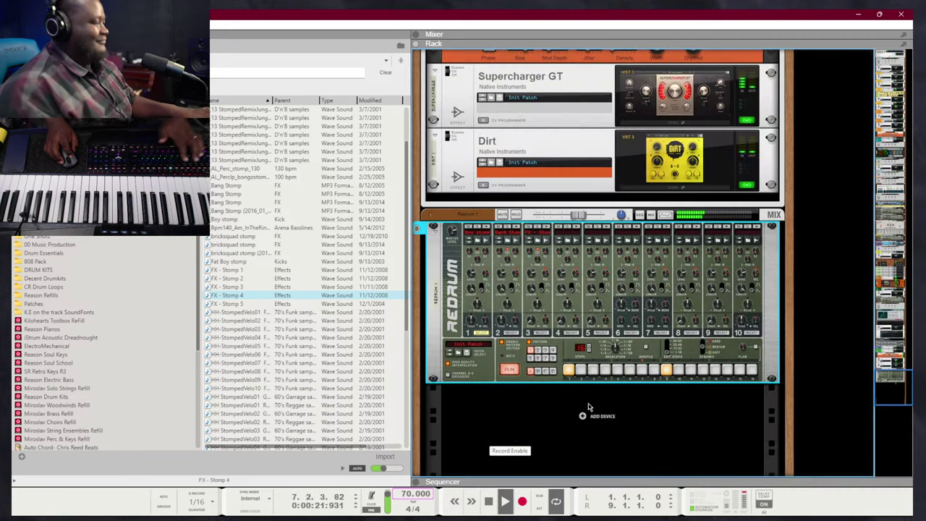
right_click(563, 350)
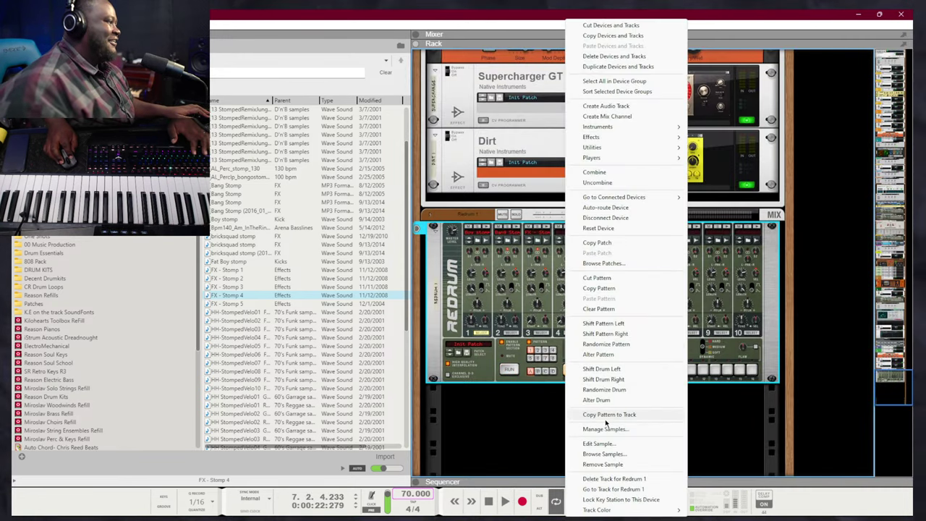
left_click(609, 414)
key("F7")
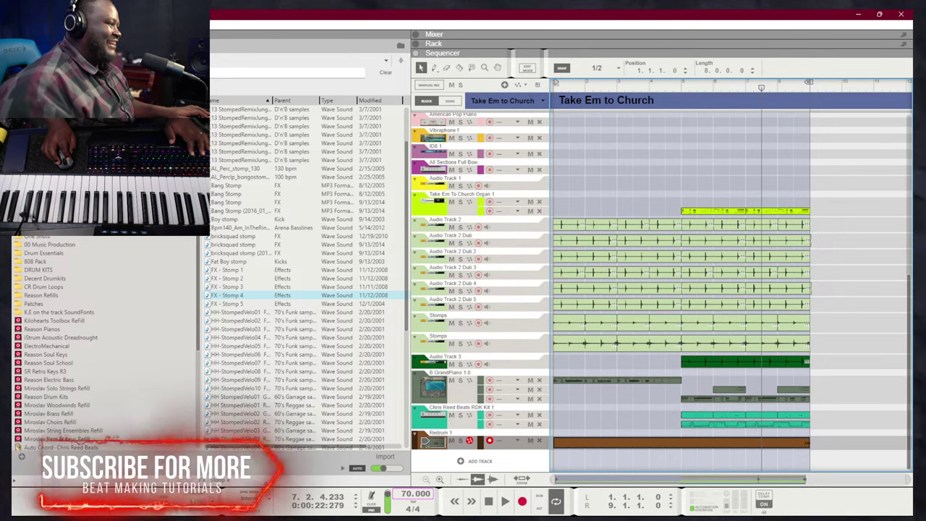
Shorten the Redrum 1 clip to four bars and play the song block from the start
left_click_drag(810, 442, 680, 443)
key("Home")
key("space")
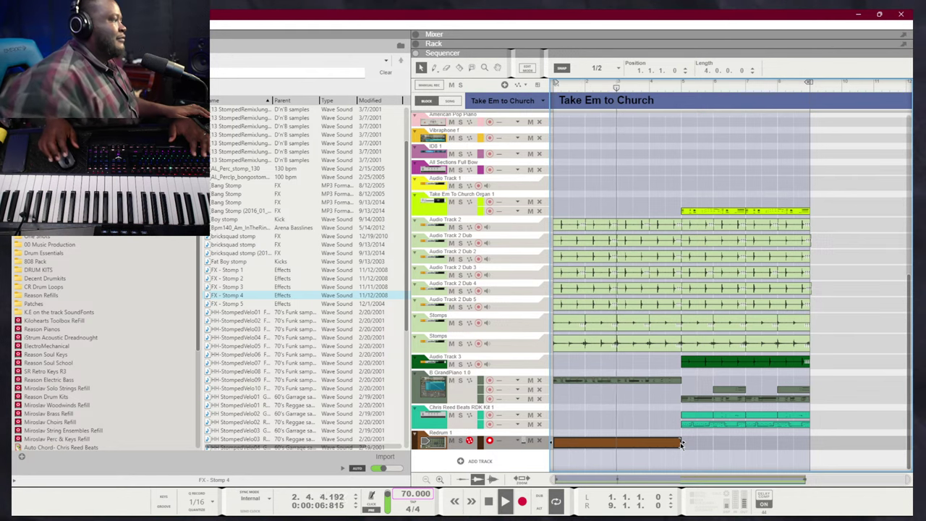
left_click(608, 362)
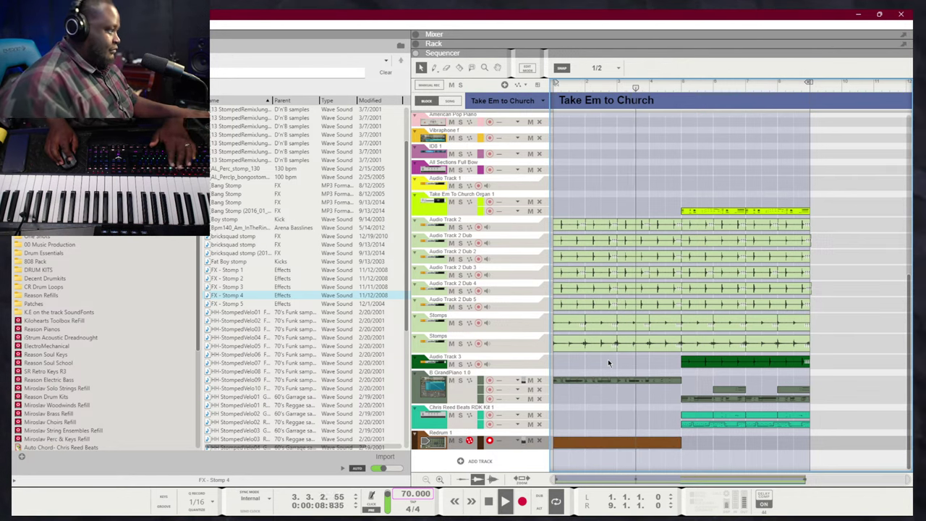
Record-enable the ID8 1 and American Pop Piano tracks in turn to try their sounds over the beat
scroll(608, 362, "down", 1)
scroll(635, 346, "down", 2)
scroll(637, 296, "up", 4)
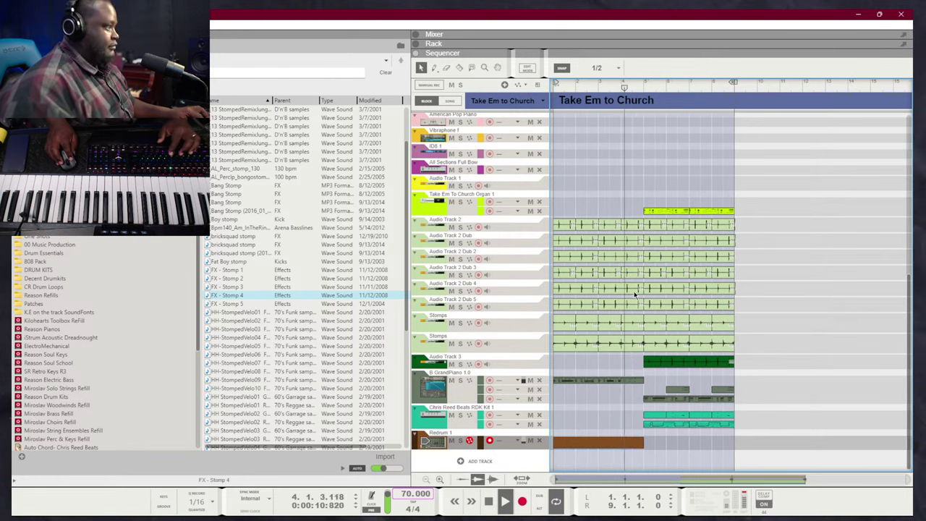
scroll(575, 348, "down", 2)
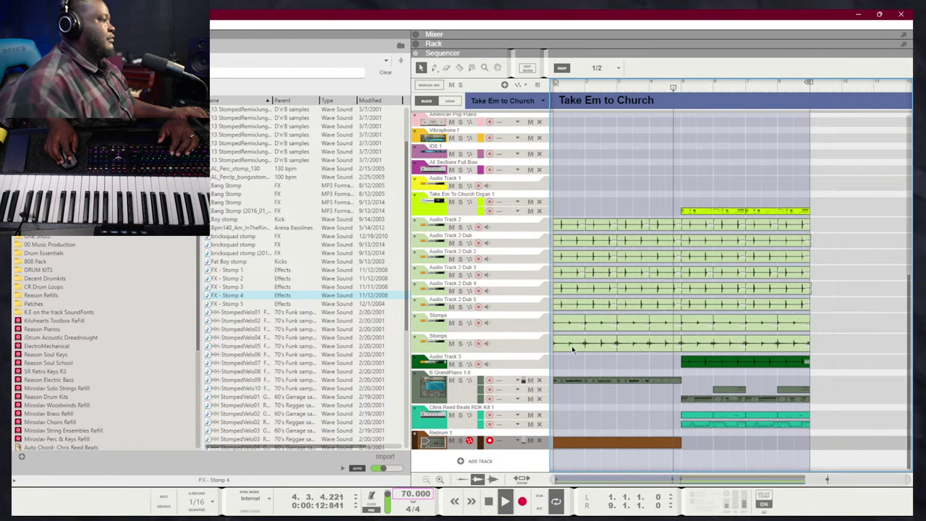
scroll(502, 320, "up", 5)
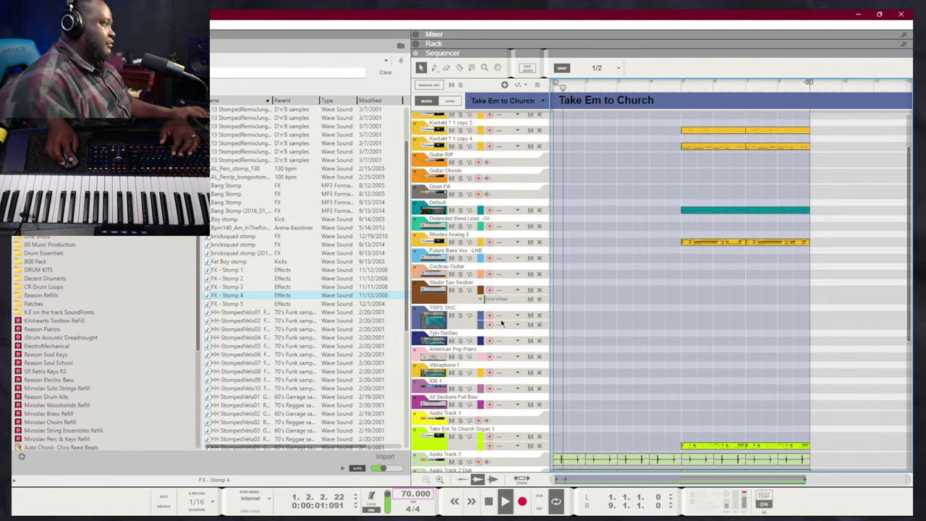
scroll(500, 297, "down", 4)
scroll(492, 261, "up", 2)
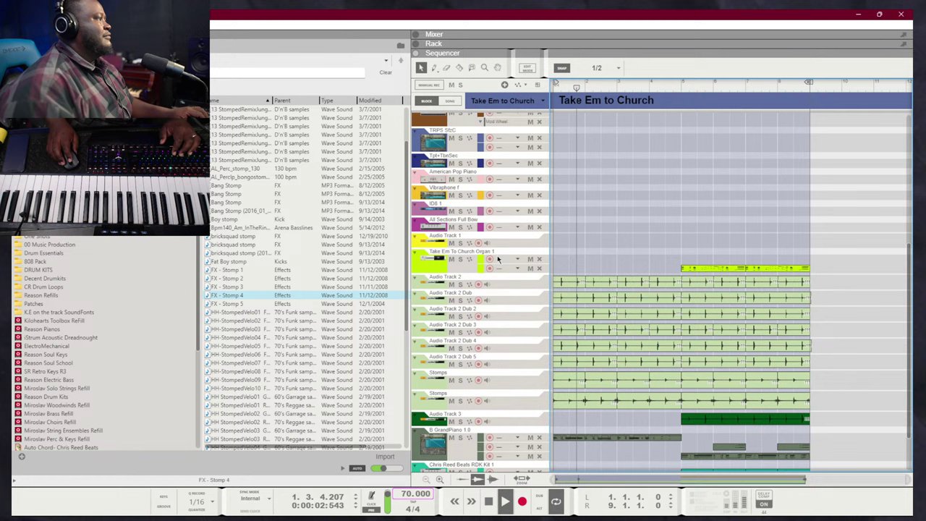
left_click(489, 211)
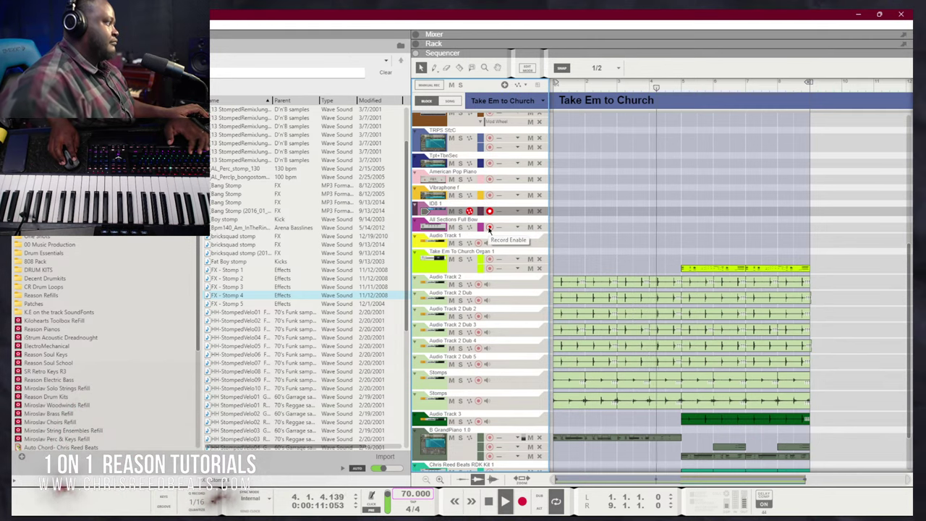
left_click(490, 180)
key("space")
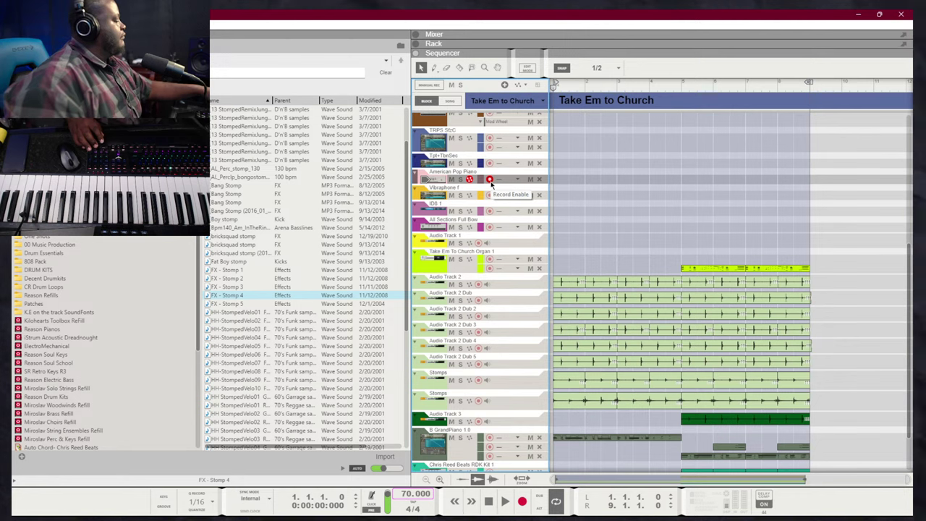
Play the loop again and record-enable the Take Em To Church Organ 1 track
key("space")
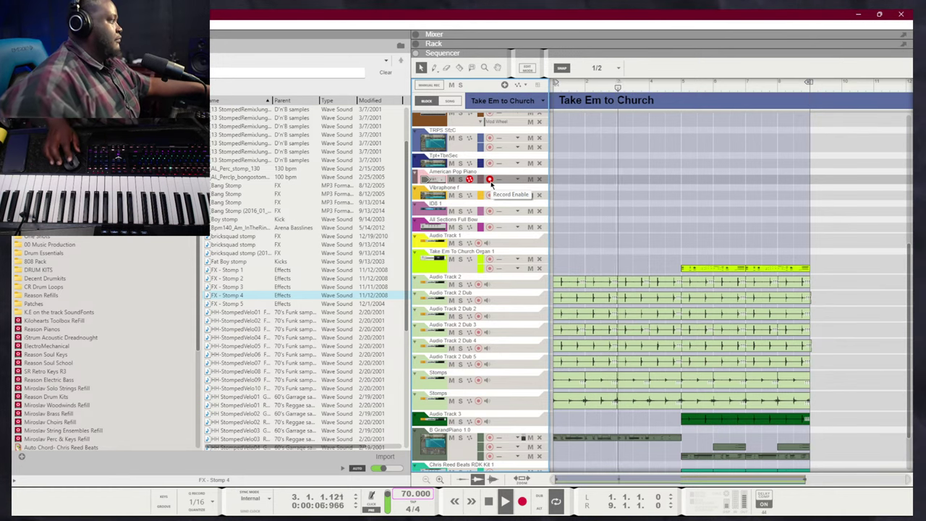
scroll(485, 221, "up", 3)
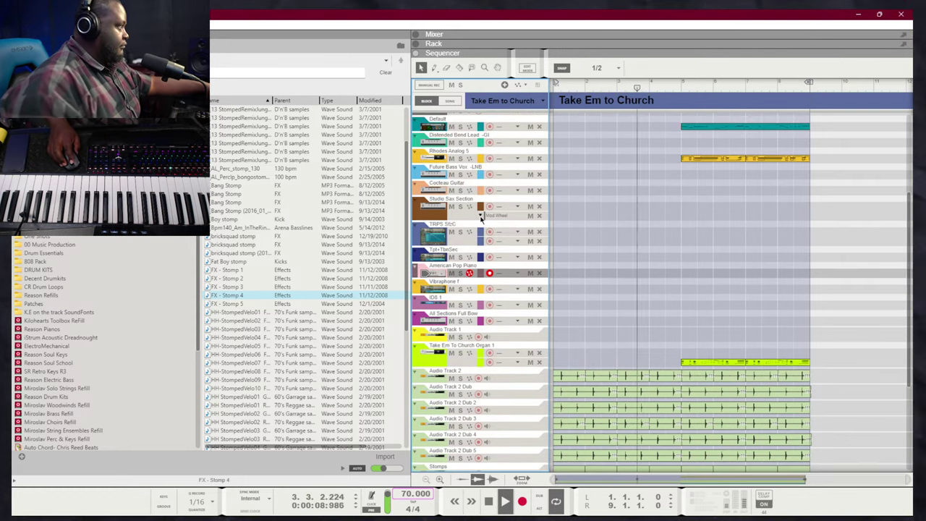
left_click(490, 354)
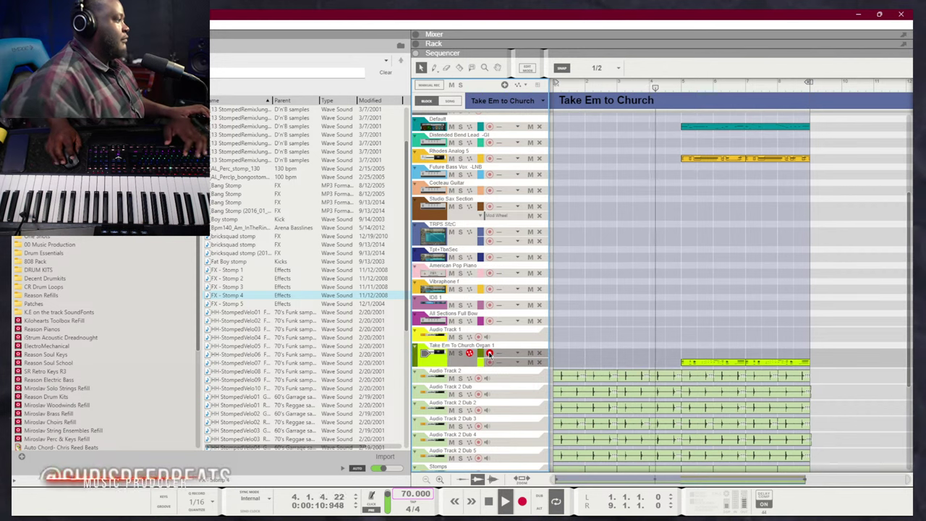
Place half-bar copies of the Redrum 1 clip at positions 6.3.1 and 8.3.1 on its track
scroll(490, 354, "down", 5)
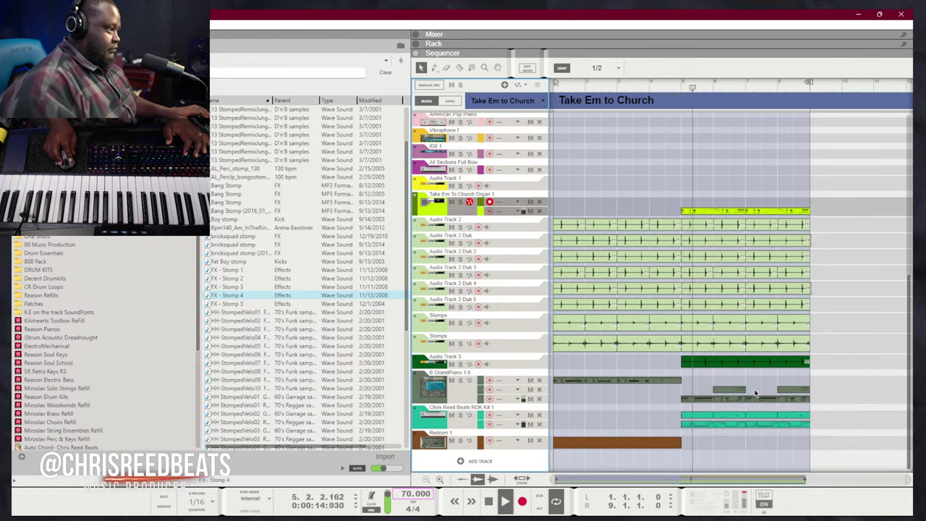
left_click(605, 443)
left_click_drag(581, 445, 776, 447)
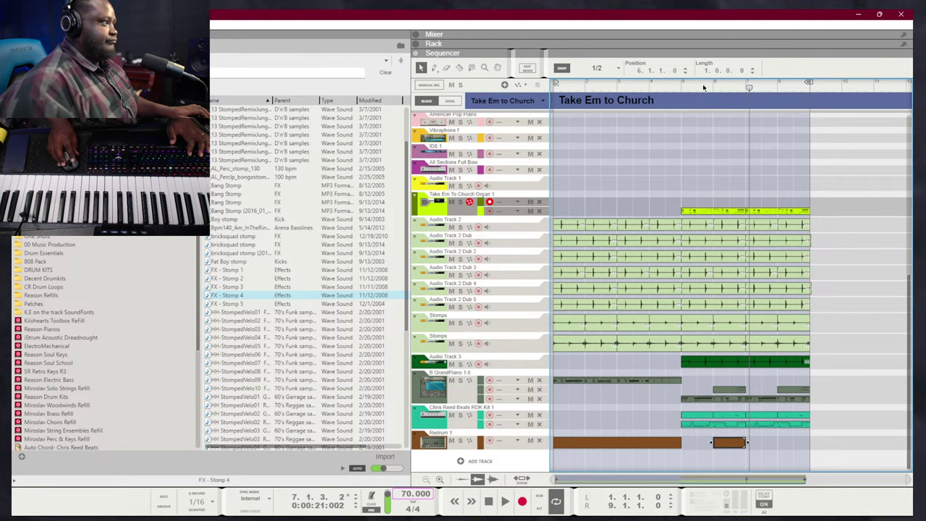
left_click_drag(714, 442, 730, 442)
left_click(772, 446)
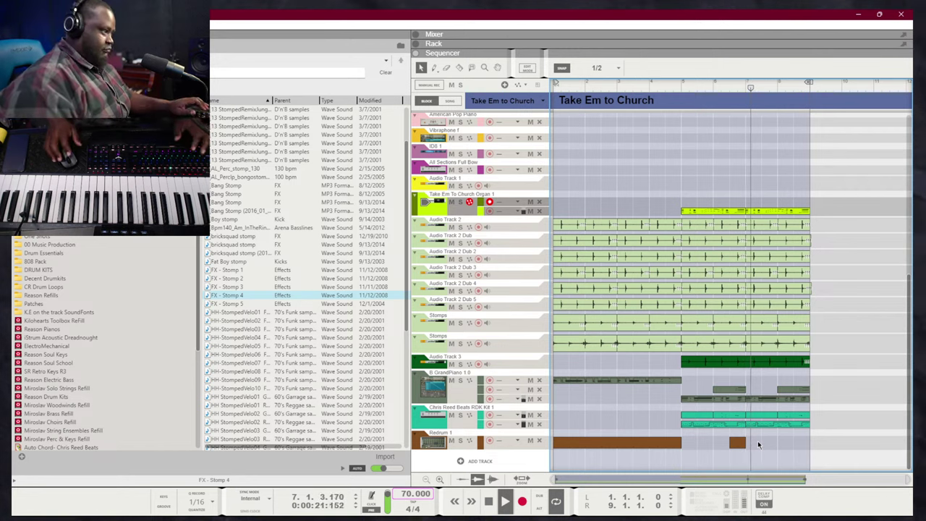
left_click_drag(745, 443, 779, 448)
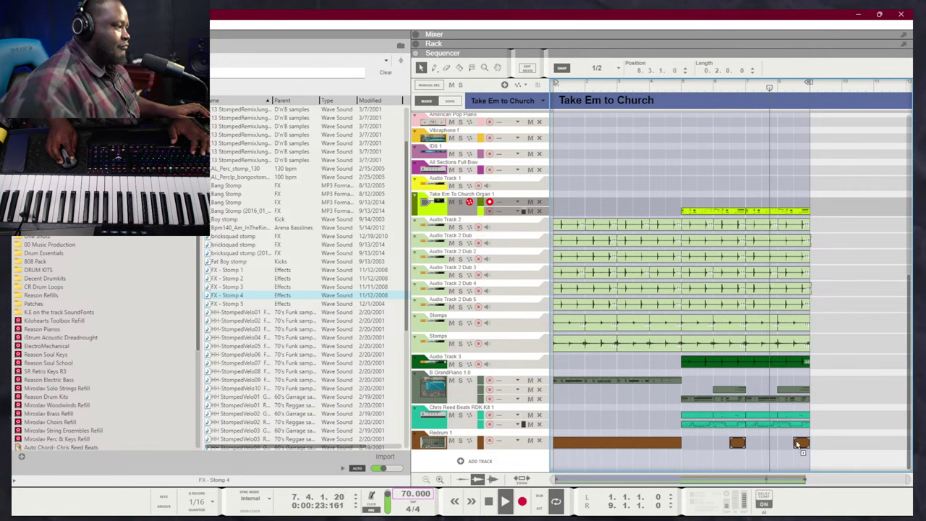
Delete the clips in bars 5 to 8 on both Stomps tracks, leaving the stomps in the first four bars
left_click_drag(699, 324, 696, 325)
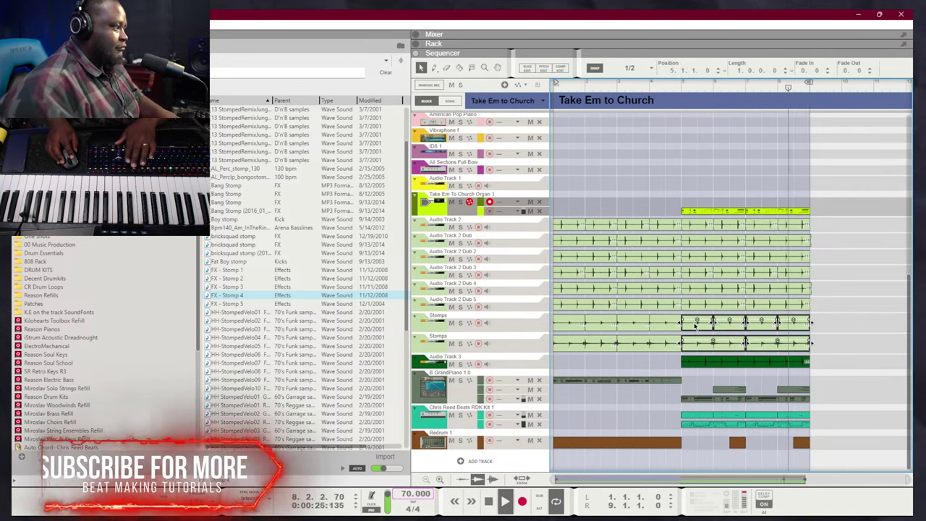
left_click_drag(848, 345, 689, 329)
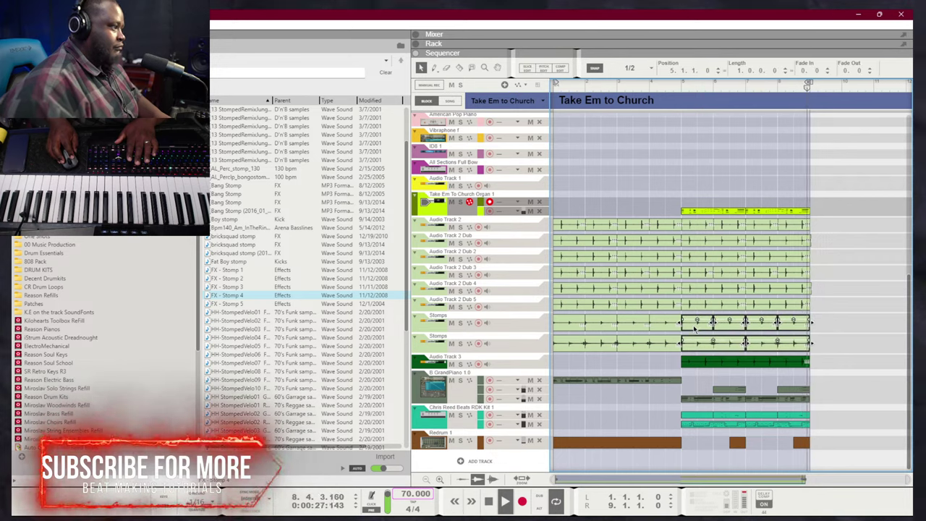
key("Delete")
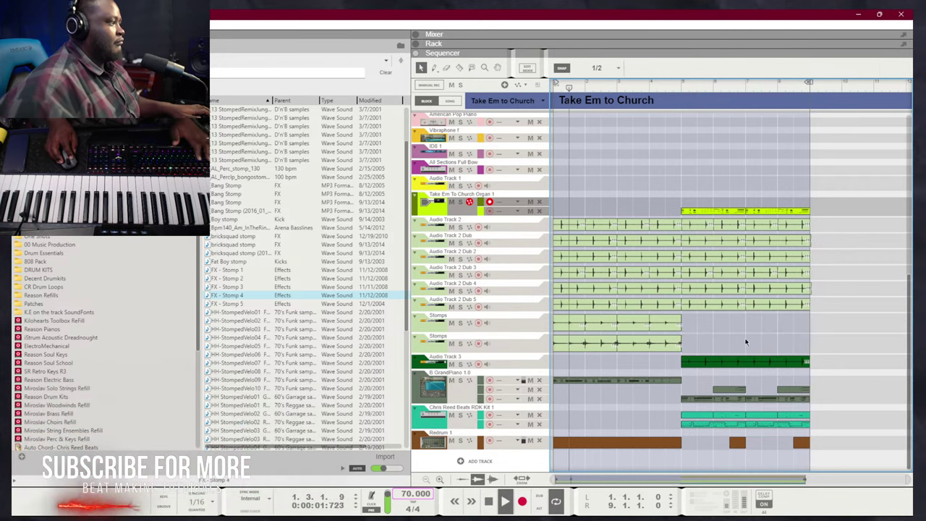
left_click(567, 326)
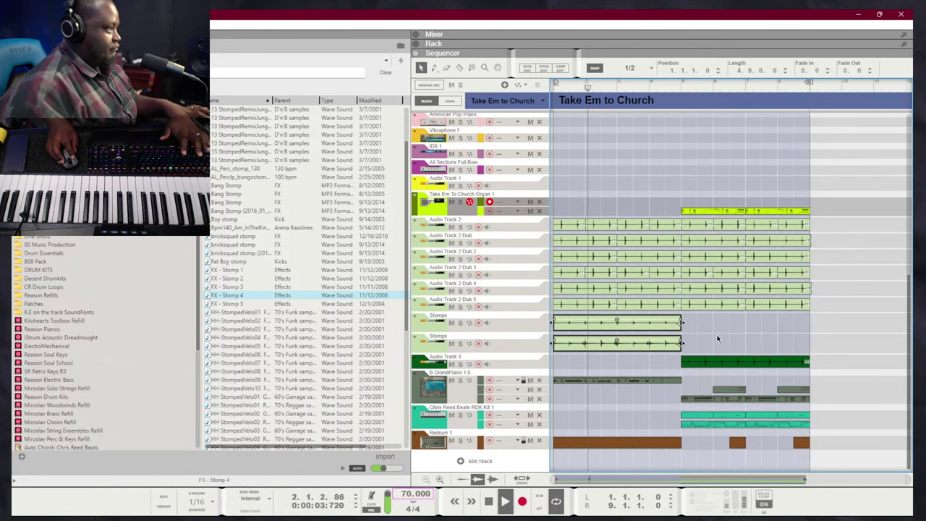
Open the Raum reverb in the rack, set its decay to 2.6 s and close its window
key("F5")
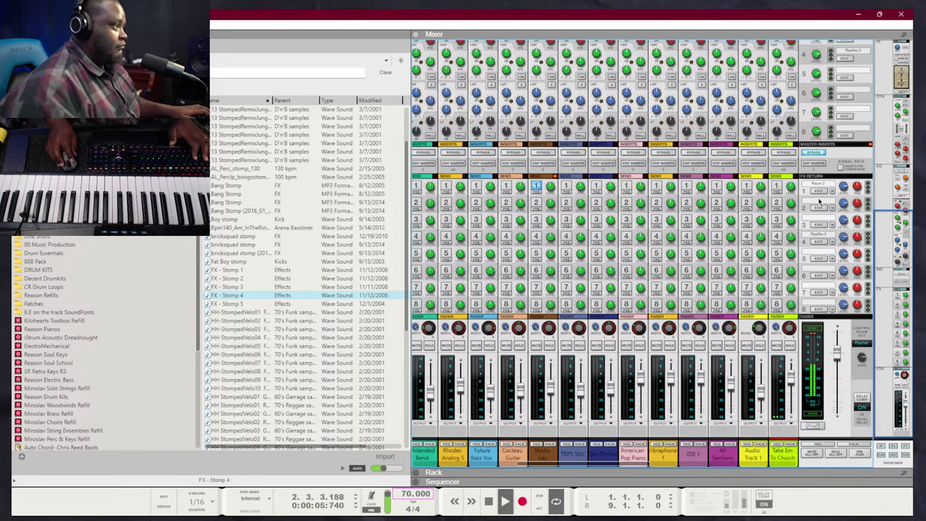
key("F6")
left_click(657, 312)
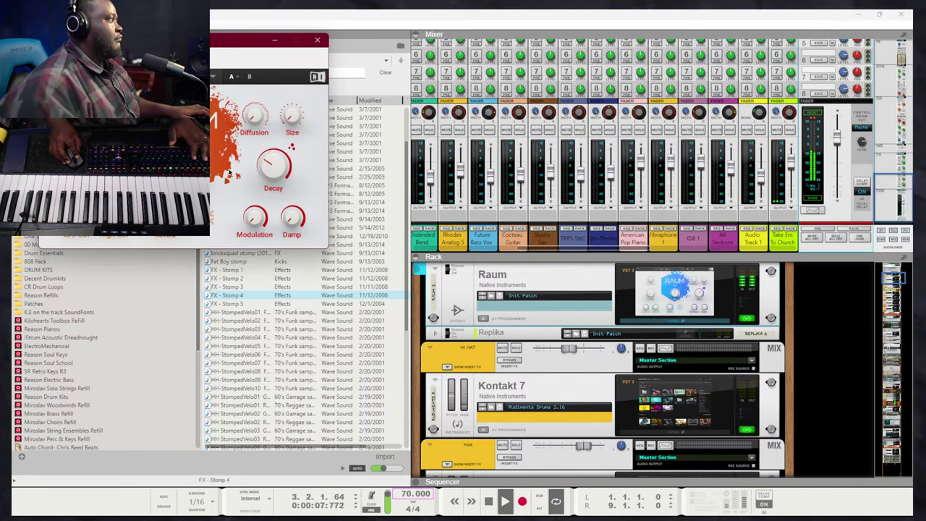
left_click_drag(268, 186, 270, 174)
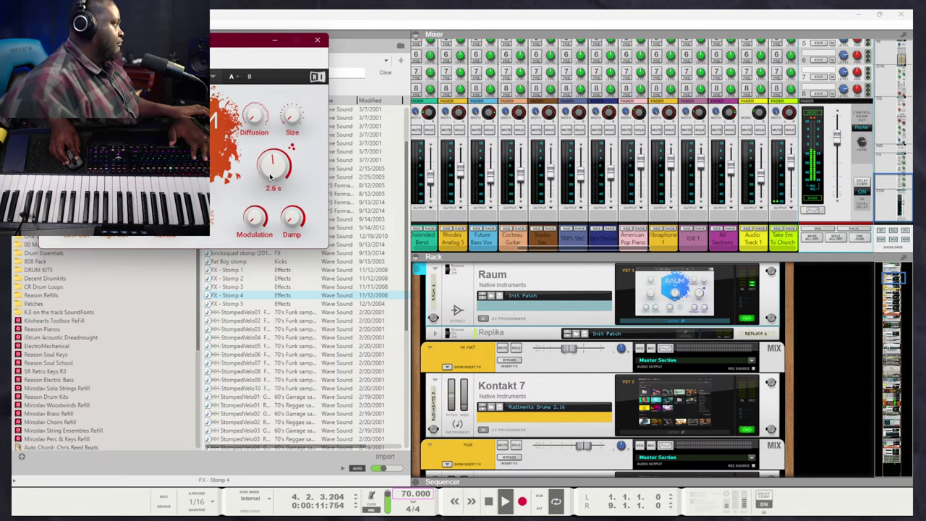
left_click(317, 41)
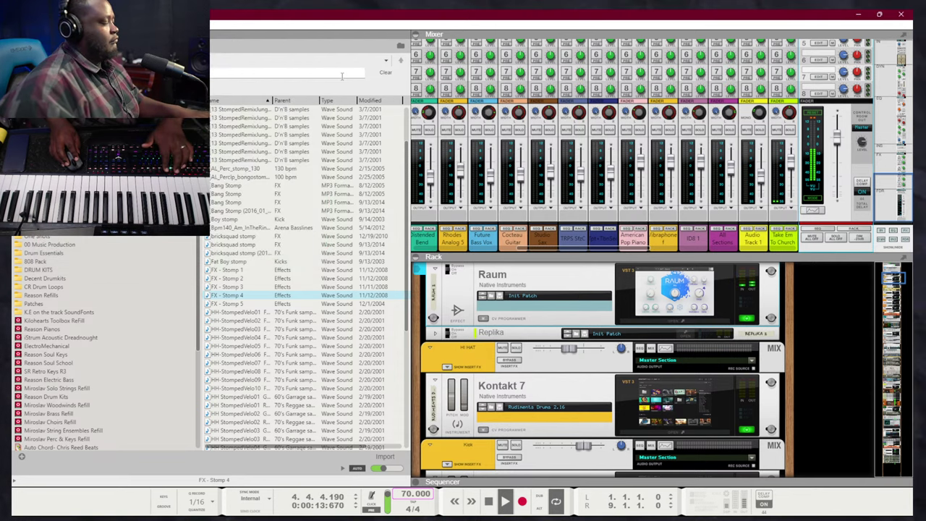
Move the Kontakt 7 1 copy 2, Rhodes Analog 5 and Default tracks down to sit near the Take Em To Church Organ 1 track
key("F7")
scroll(733, 334, "up", 8)
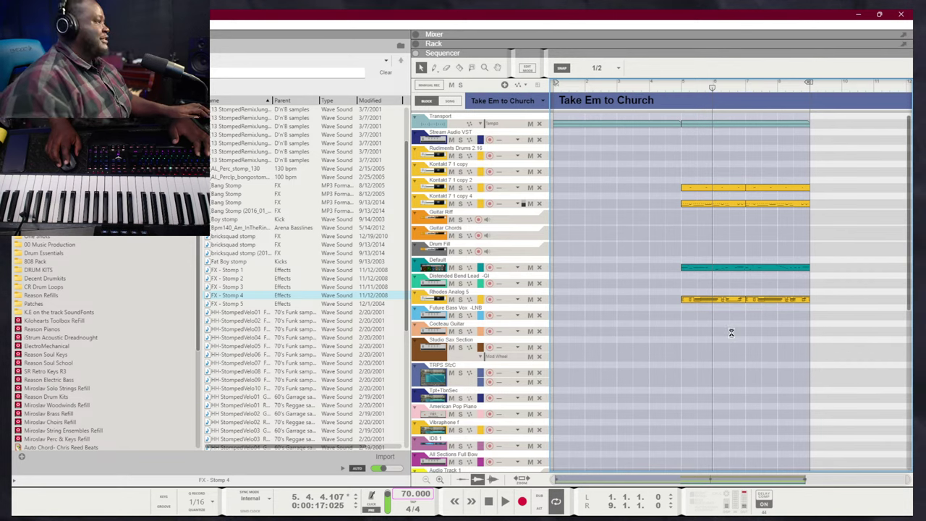
scroll(655, 259, "down", 5)
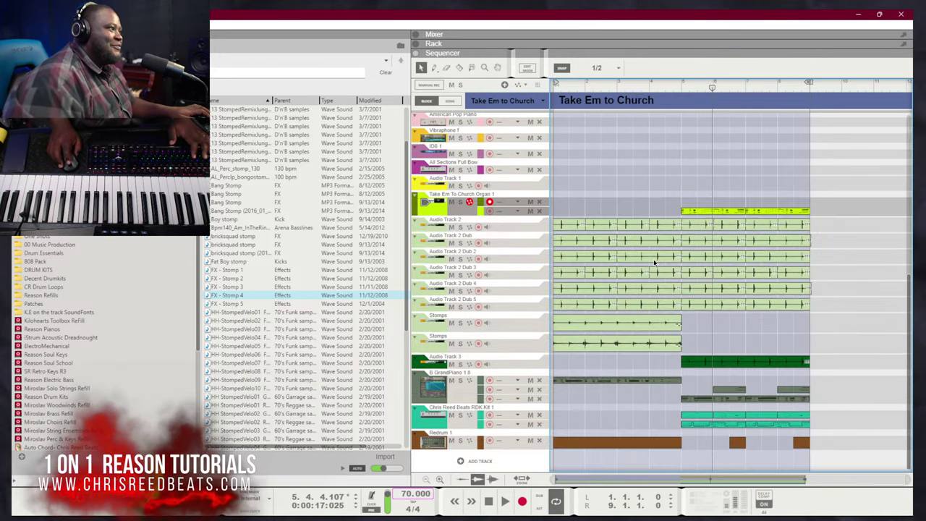
scroll(654, 259, "up", 5)
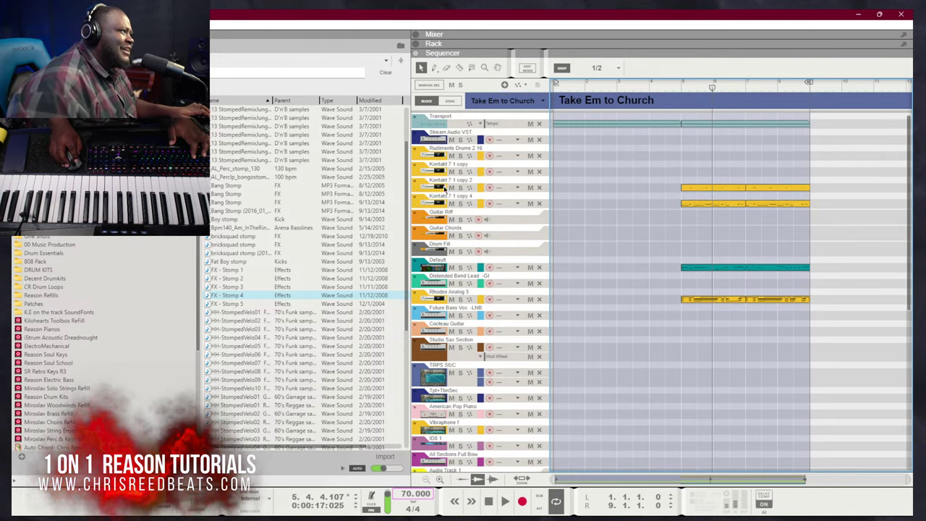
left_click_drag(417, 189, 475, 384)
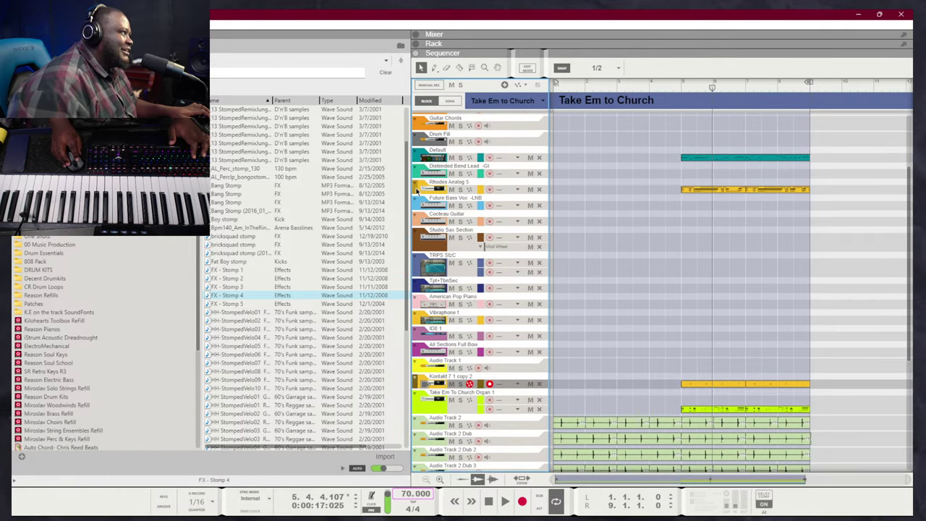
left_click_drag(428, 190, 467, 373)
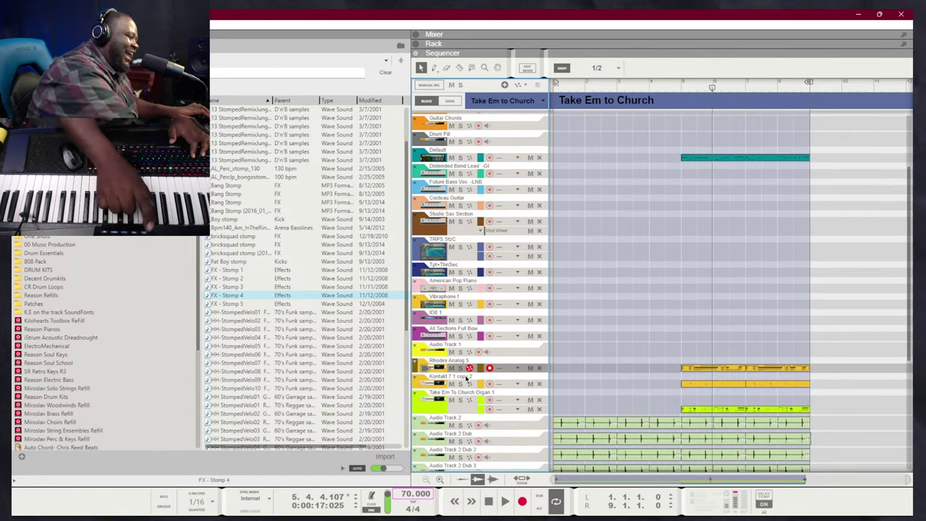
left_click_drag(418, 159, 437, 348)
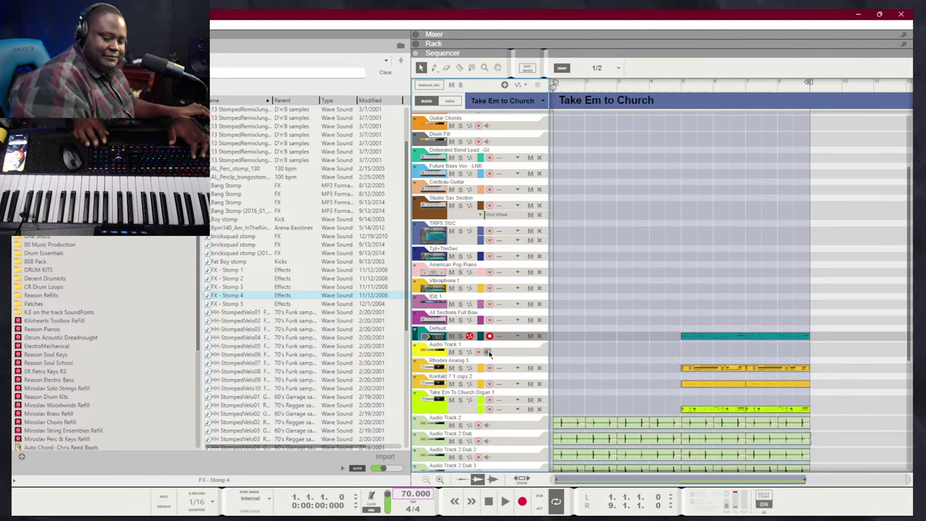
Play the block from the start and look over the regrouped tracks
key("space")
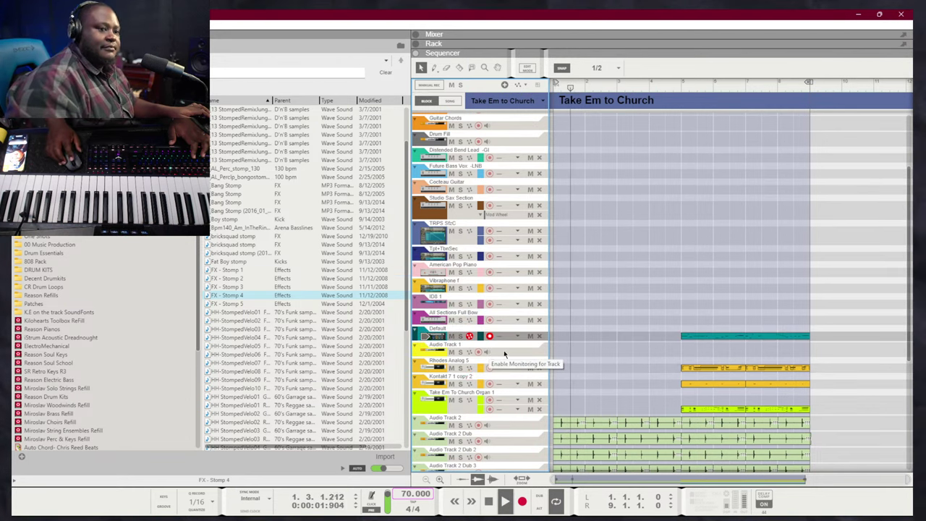
scroll(582, 312, "down", 5)
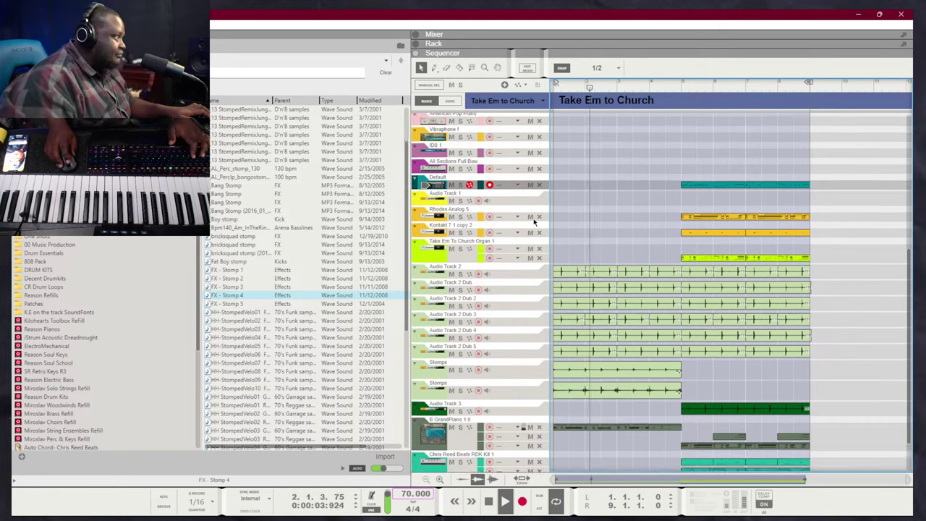
scroll(630, 244, "up", 2)
scroll(612, 391, "down", 3)
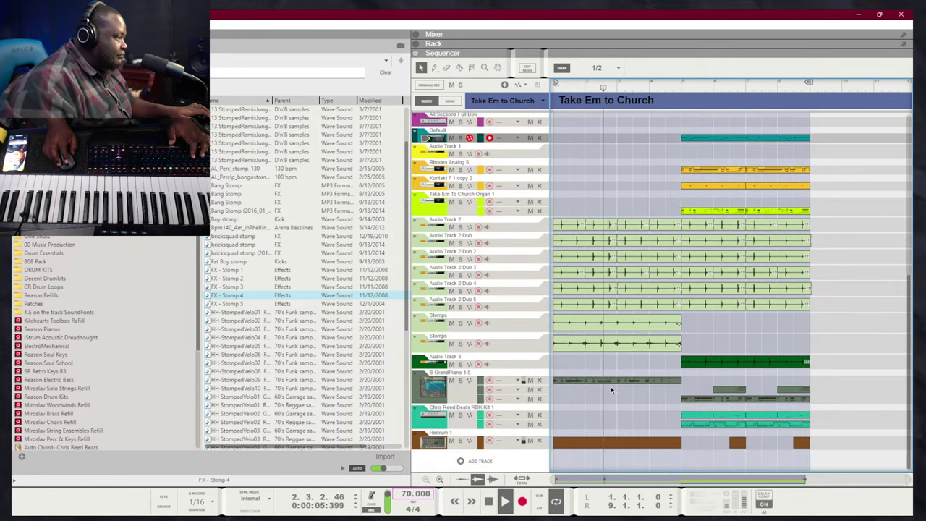
Split the lower Stomps clip, remove the piece between 2.1.1 and 2.3.1, and shorten the first clip to end before bar 2
left_click(583, 347)
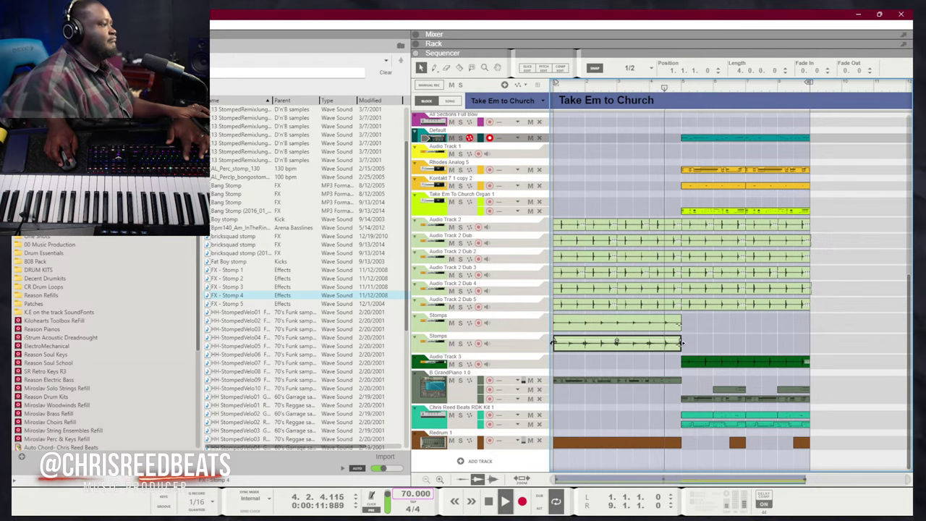
key("r")
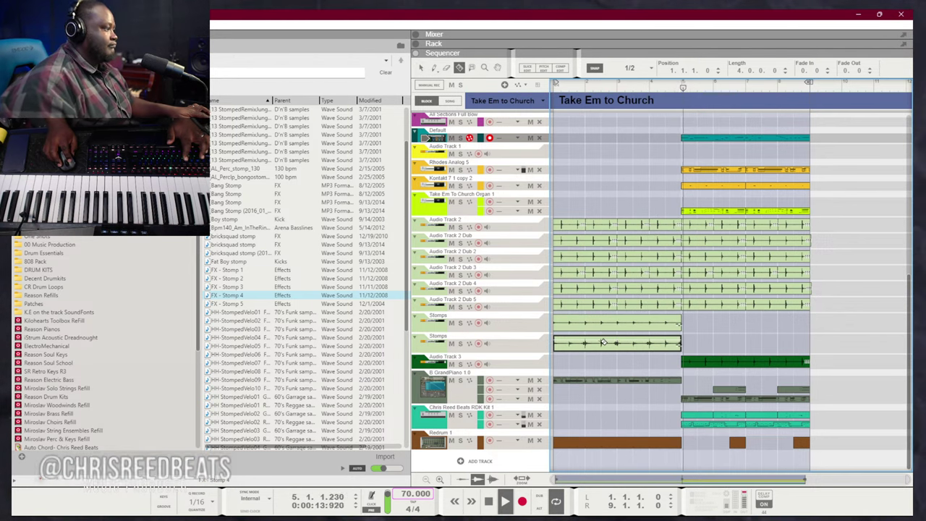
left_click(601, 343)
left_click(600, 345)
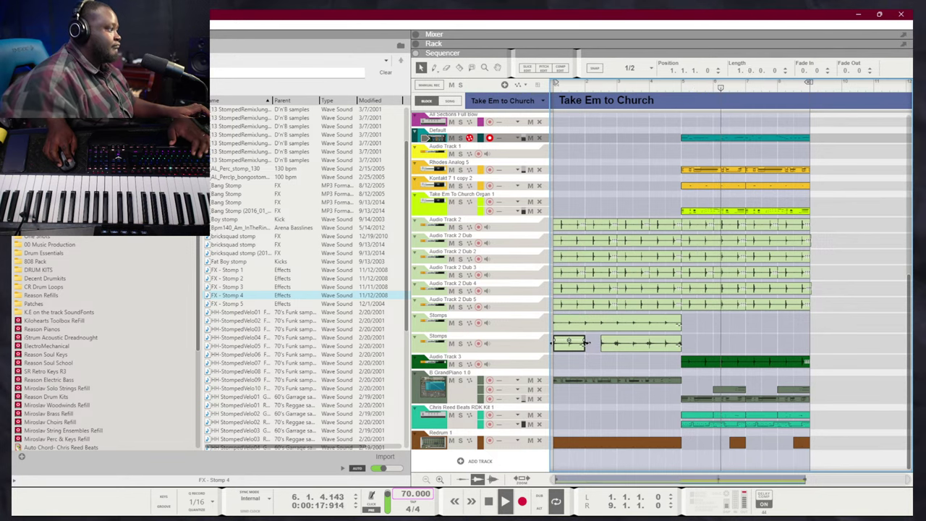
left_click_drag(585, 344, 580, 345)
left_click(586, 353)
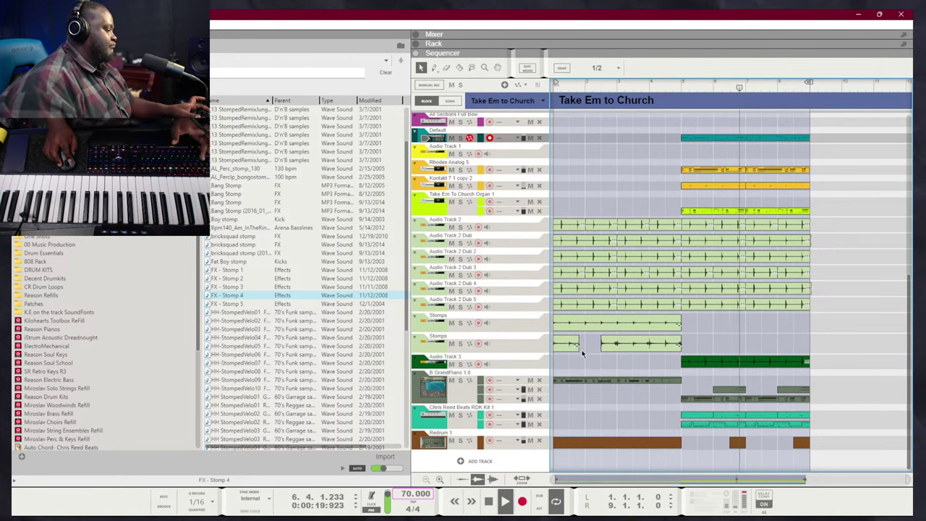
Rebuild the lower Stomps track through the end of bar 4 from repeated half-bar stomp clips
left_click(580, 346)
left_click_drag(570, 346, 588, 354)
key("s")
key("ctrl+z")
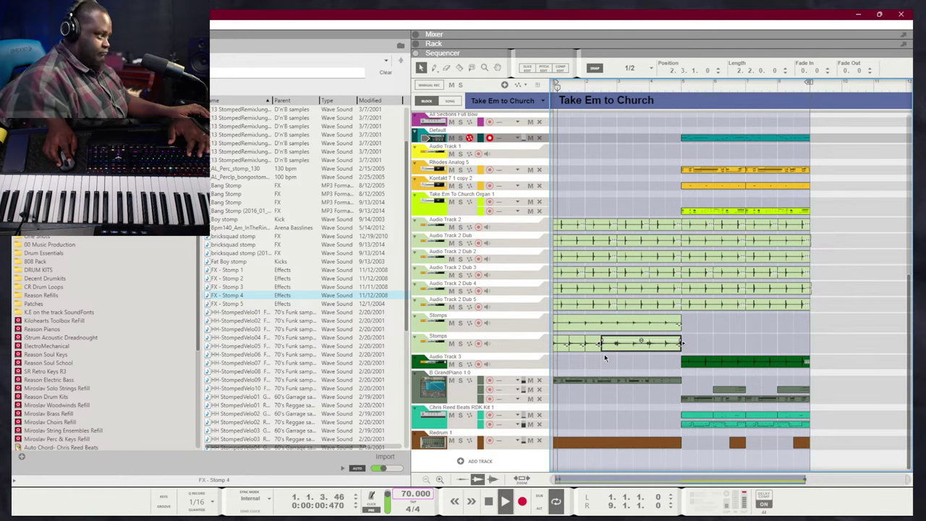
left_click(608, 355)
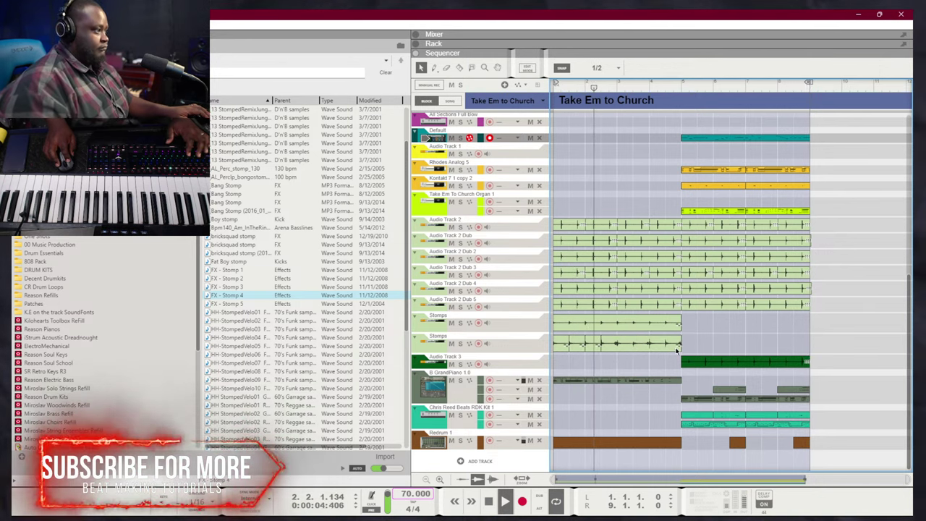
left_click(677, 347)
left_click_drag(681, 344, 647, 345)
left_click(612, 366)
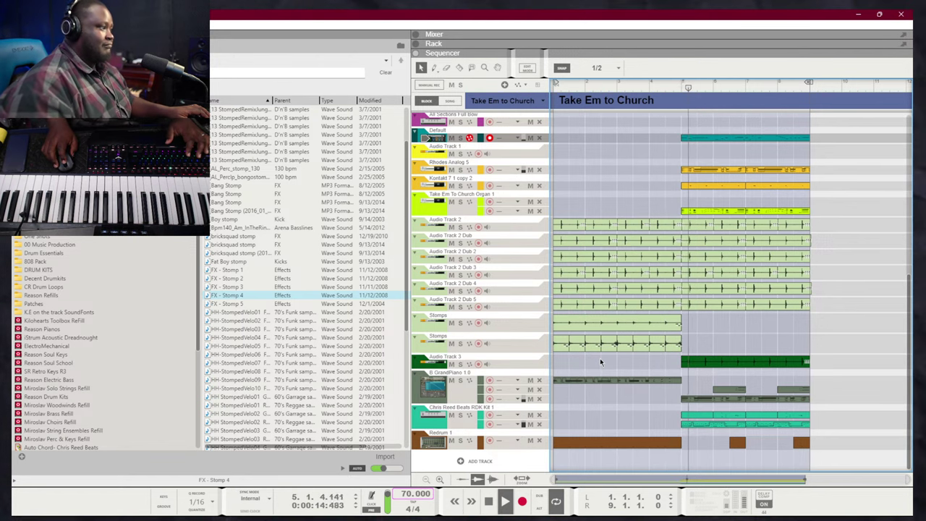
Move the Kontakt 7 1 copy 4 track down to just above the Default track
scroll(561, 387, "up", 4)
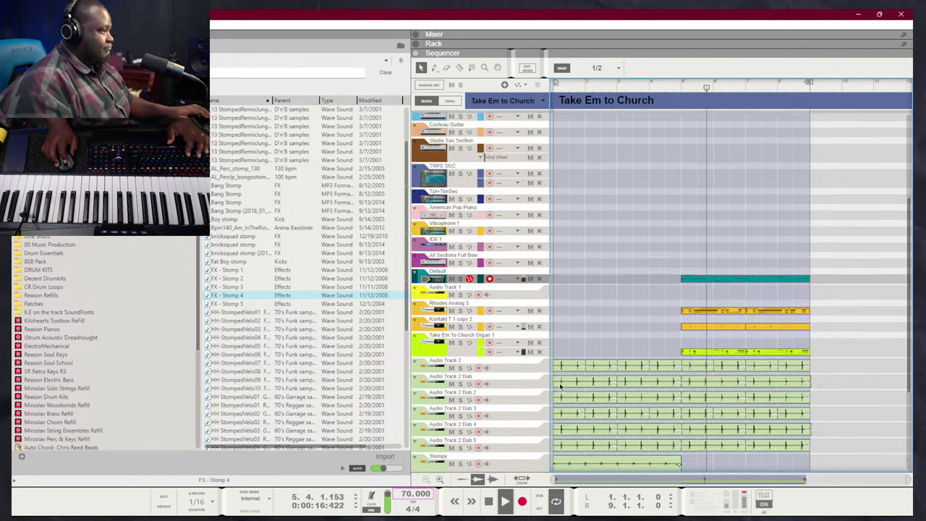
scroll(561, 387, "up", 5)
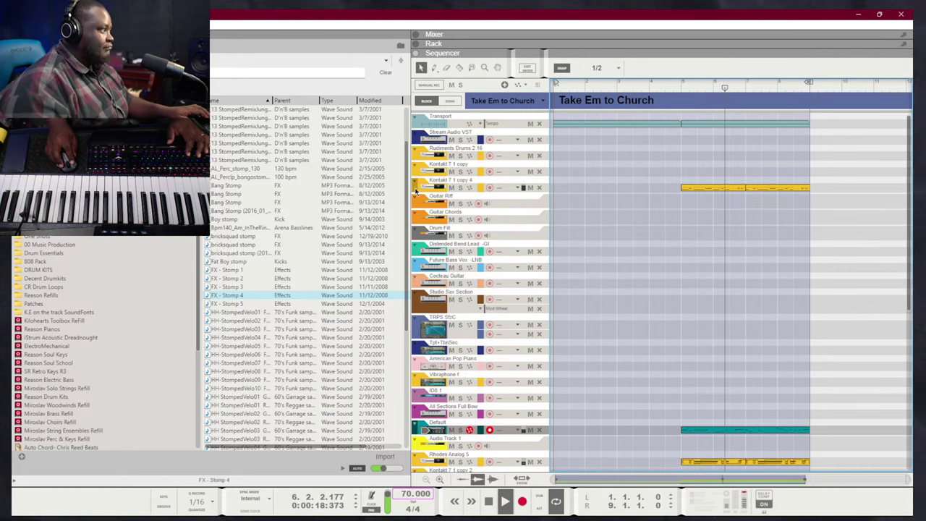
left_click_drag(416, 190, 516, 423)
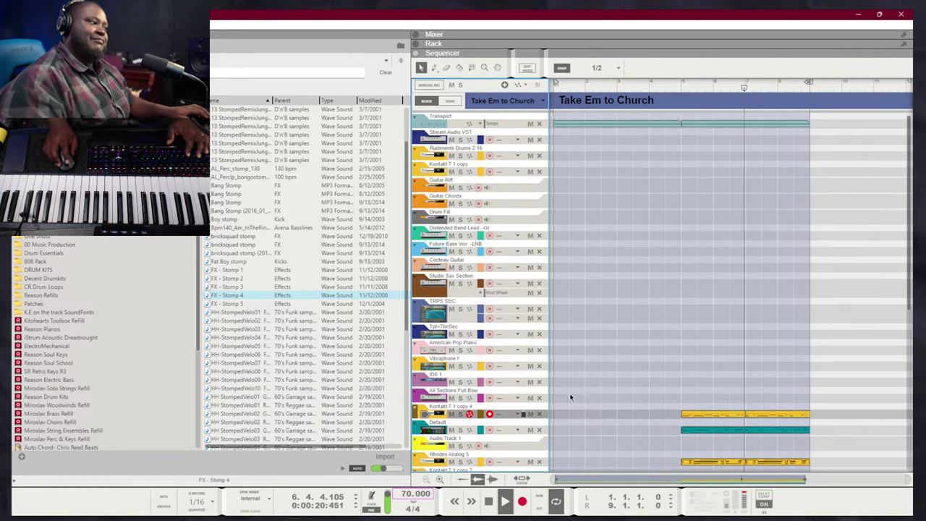
scroll(583, 390, "down", 10)
scroll(585, 395, "up", 6)
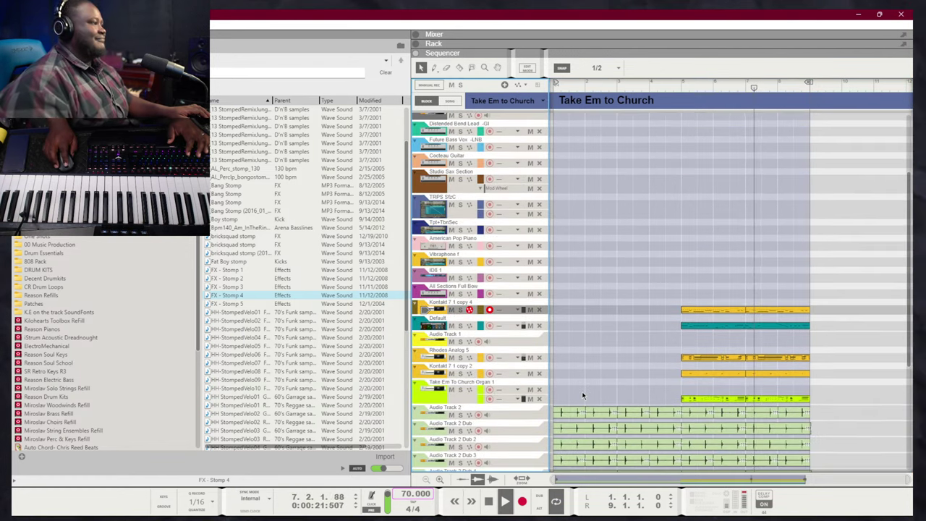
Select Audio Track 1 so it is record-enabled, and cancel deleting the track and its device
left_click(528, 344)
key("Delete")
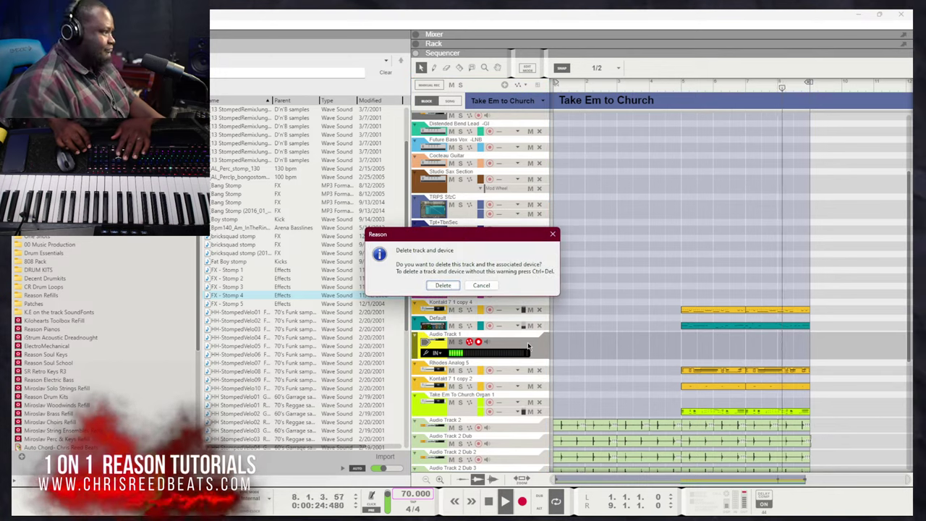
left_click(480, 285)
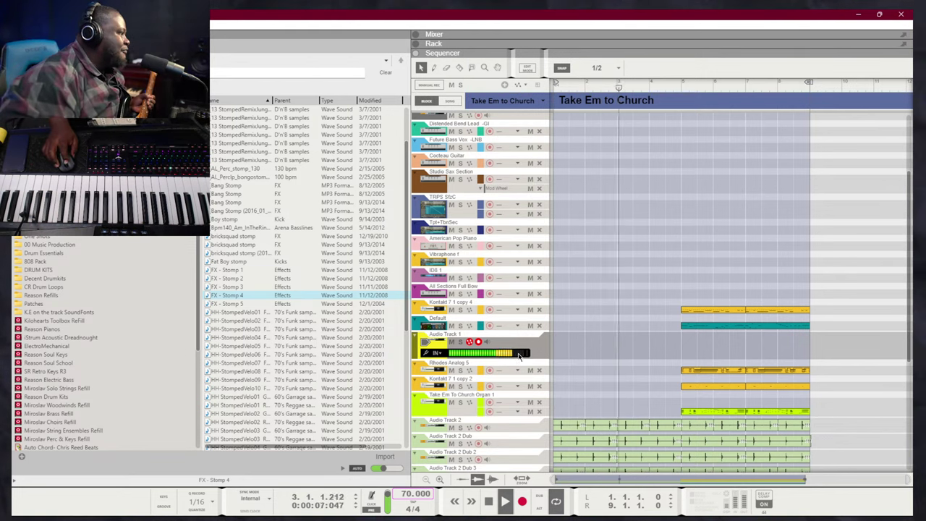
scroll(518, 355, "up", 3)
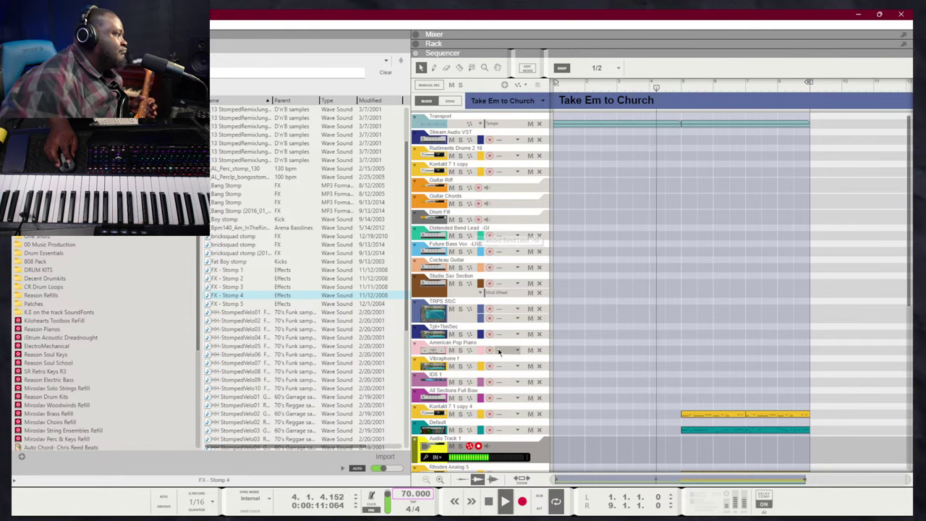
scroll(488, 362, "down", 5)
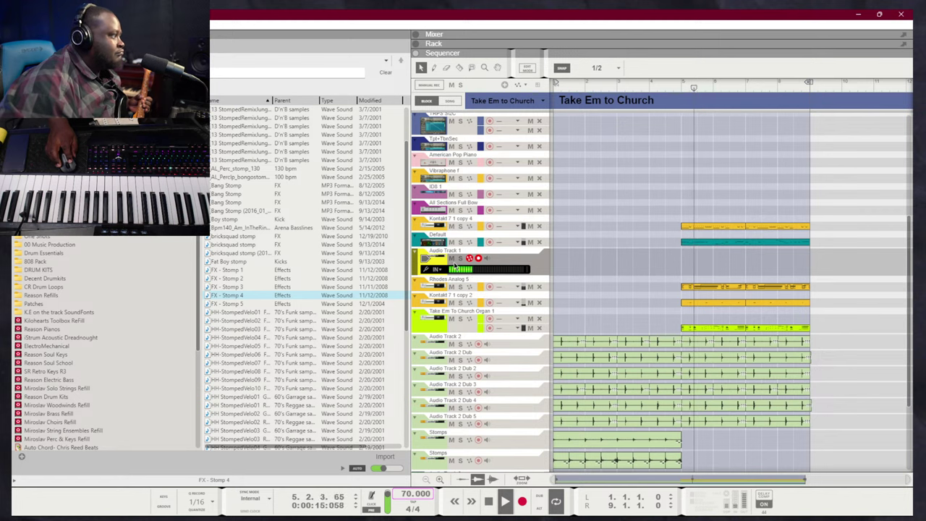
scroll(455, 266, "up", 5)
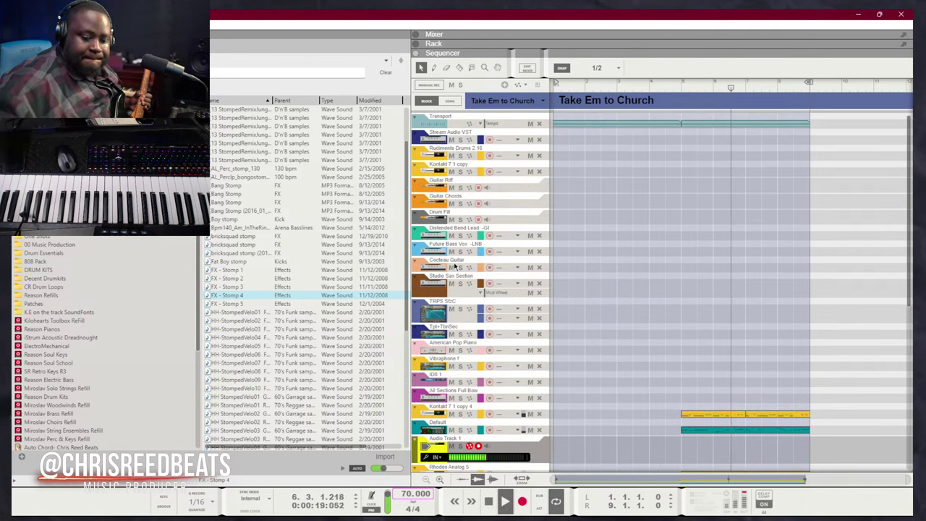
left_click(489, 398)
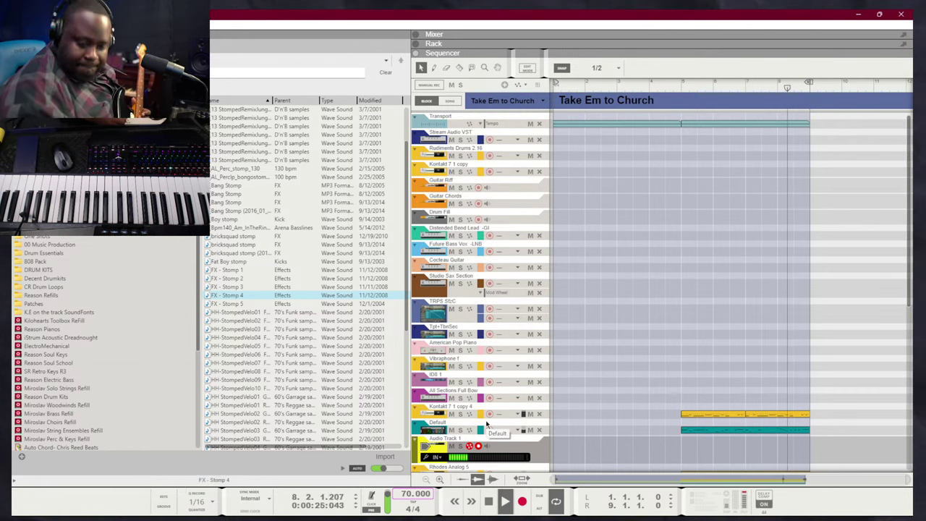
scroll(657, 274, "down", 8)
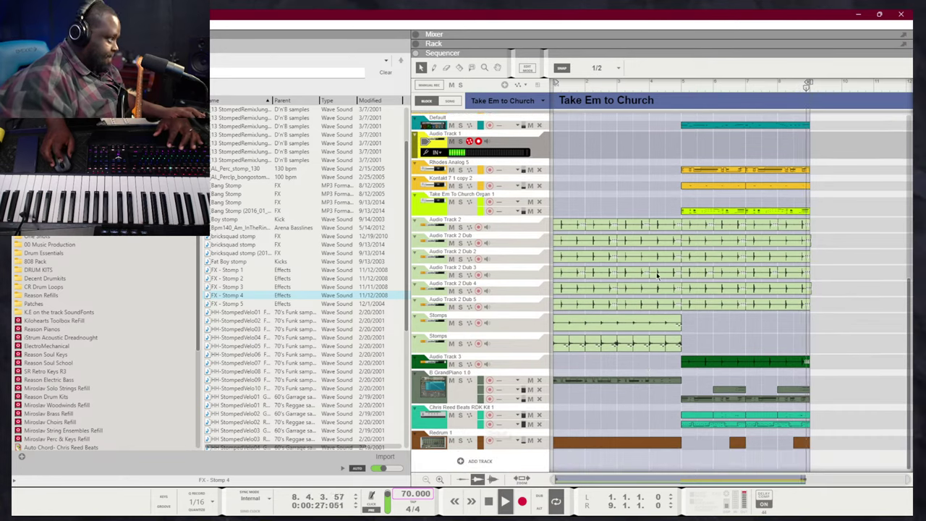
Select all clips in the block and shift them four bars later so the arrangement starts at bar 5
scroll(644, 219, "down", 5)
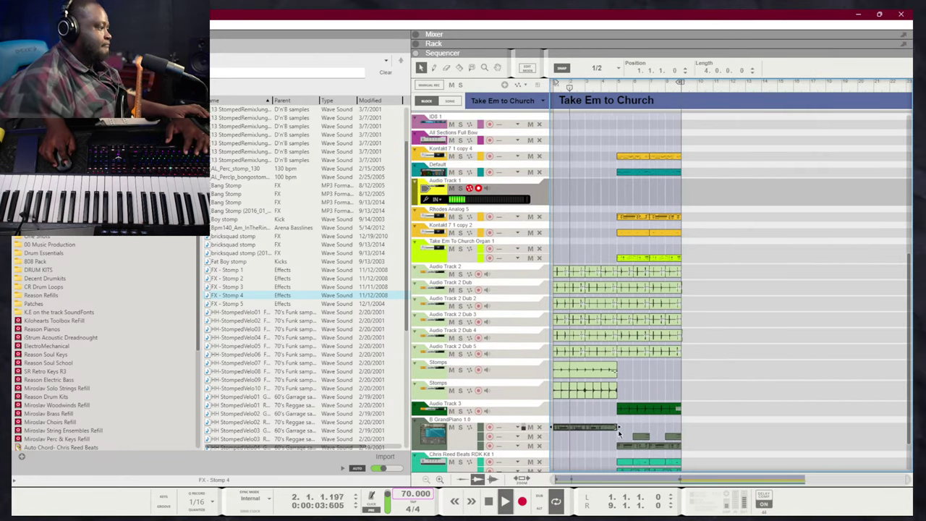
left_click(591, 433)
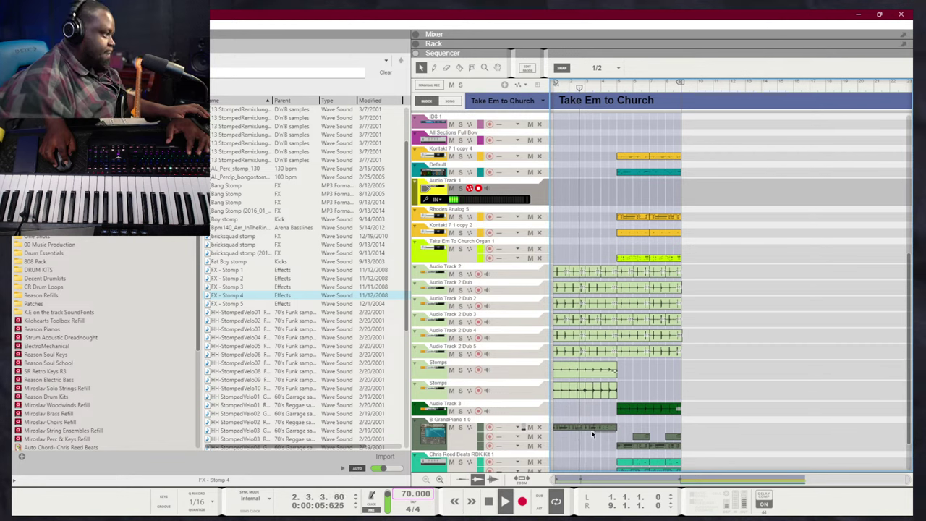
key("ctrl+a")
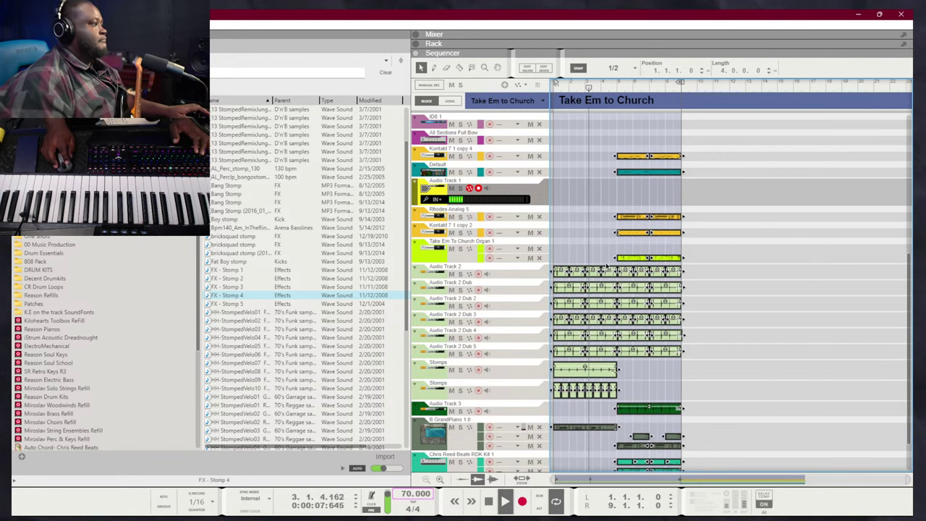
left_click_drag(565, 290, 628, 290)
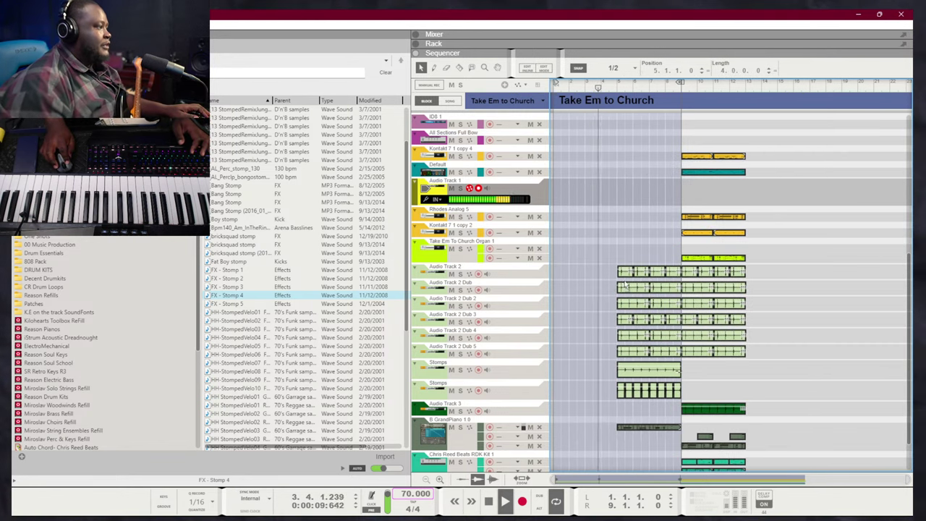
Copy the stomp audio and B GrandPiano clips from bars 5 to 8 into bars 1 to 4, and play from the start
key("space")
left_click_drag(595, 244, 679, 430)
left_click_drag(667, 428, 582, 428, "ctrl")
key("shift+Return")
key("space")
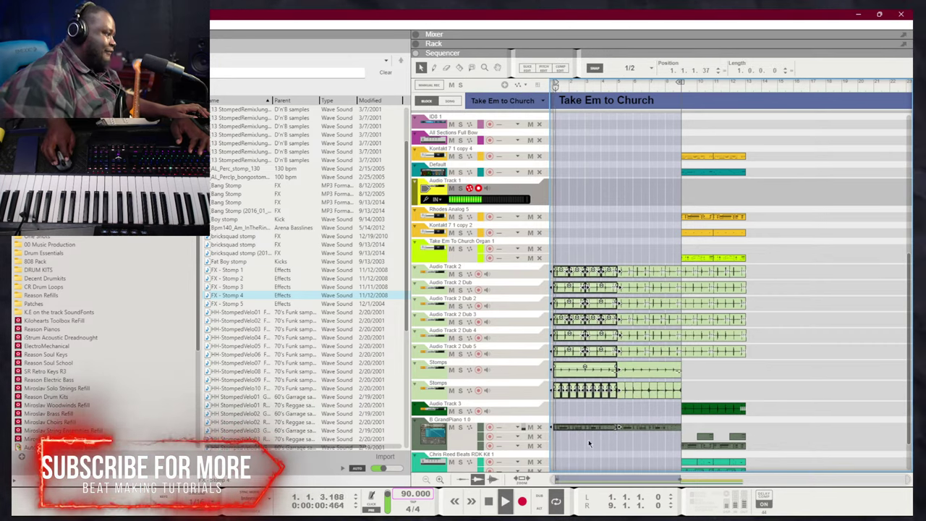
Make the Transport tempo automation start at bar 1 and extend it continuously to about halfway through bar 14
left_click(594, 448)
scroll(603, 327, "up", 5)
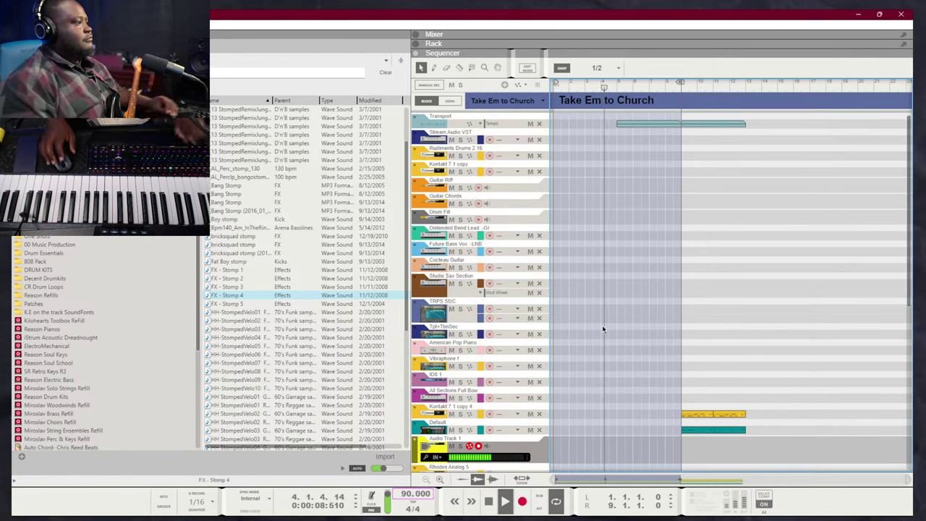
left_click_drag(631, 123, 557, 128)
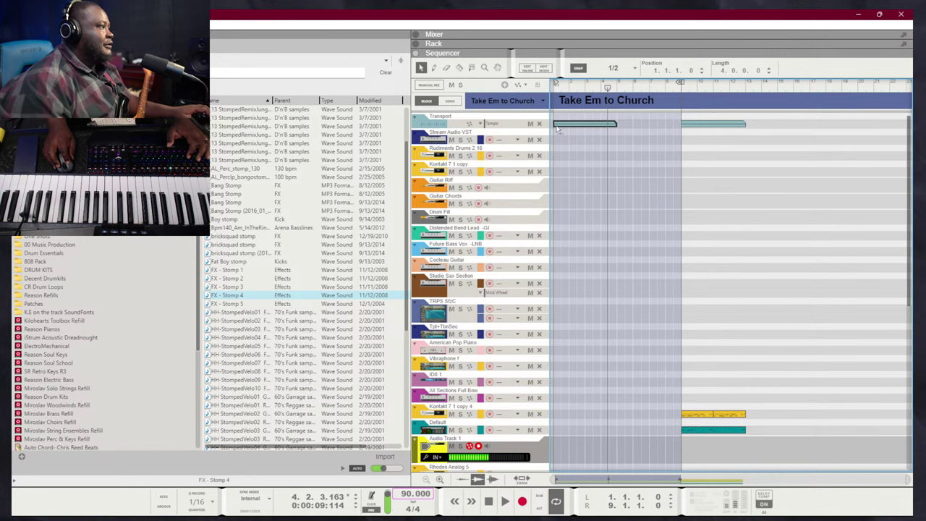
key("space")
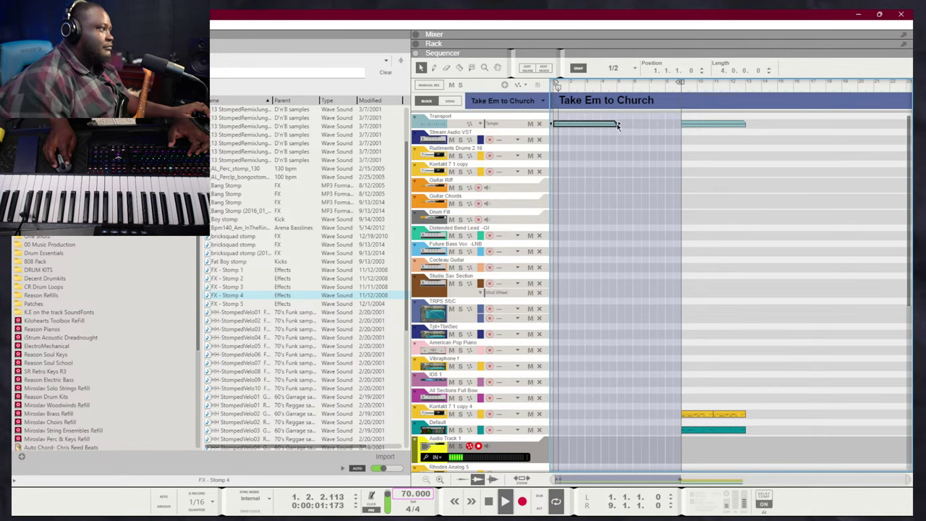
left_click_drag(744, 124, 770, 123)
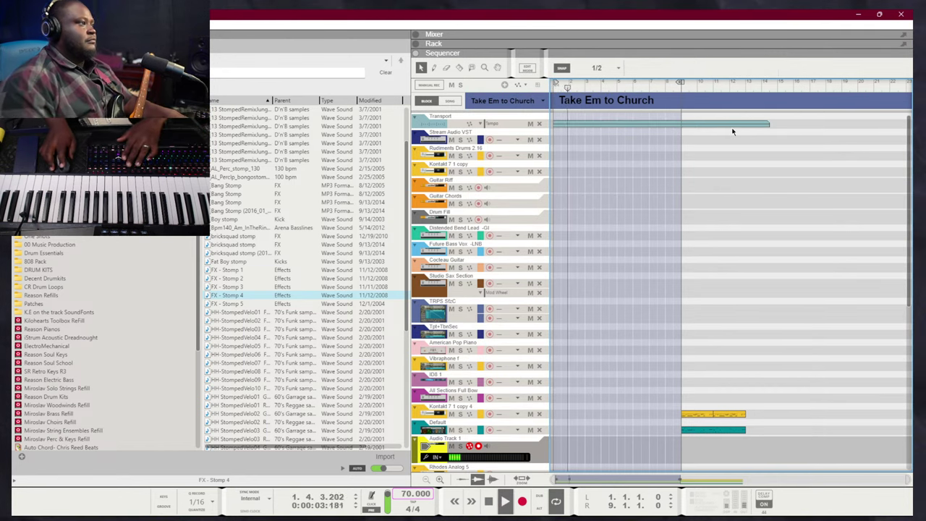
Copy the four-bar Redrum 1 clip from bar 5 to bar 1 and play the block from the start
scroll(649, 288, "down", 5)
left_click_drag(764, 367, 697, 363)
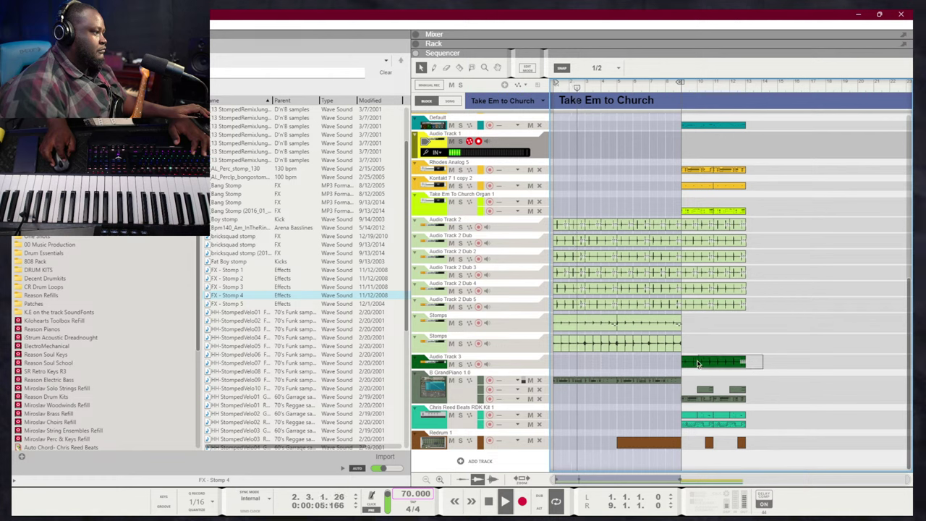
left_click(687, 365)
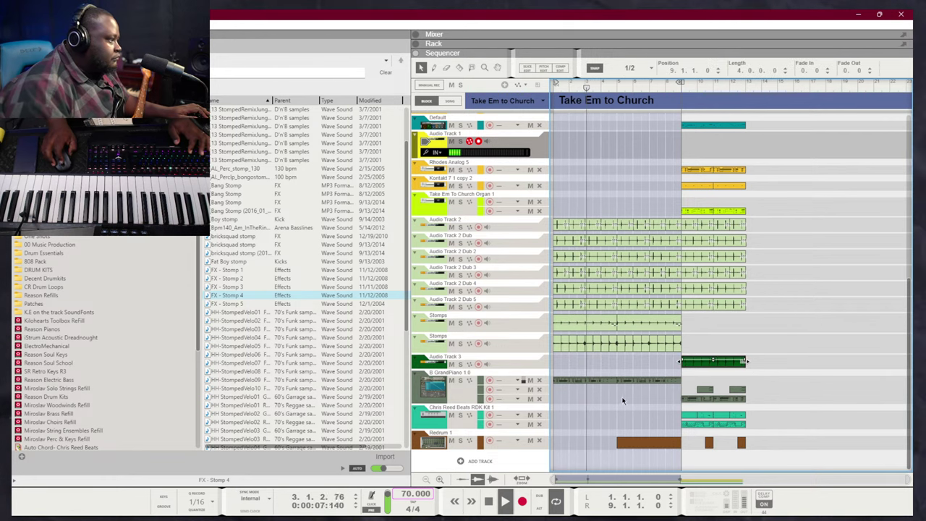
key("space")
left_click_drag(631, 439, 568, 441)
key("shift+Return")
key("space")
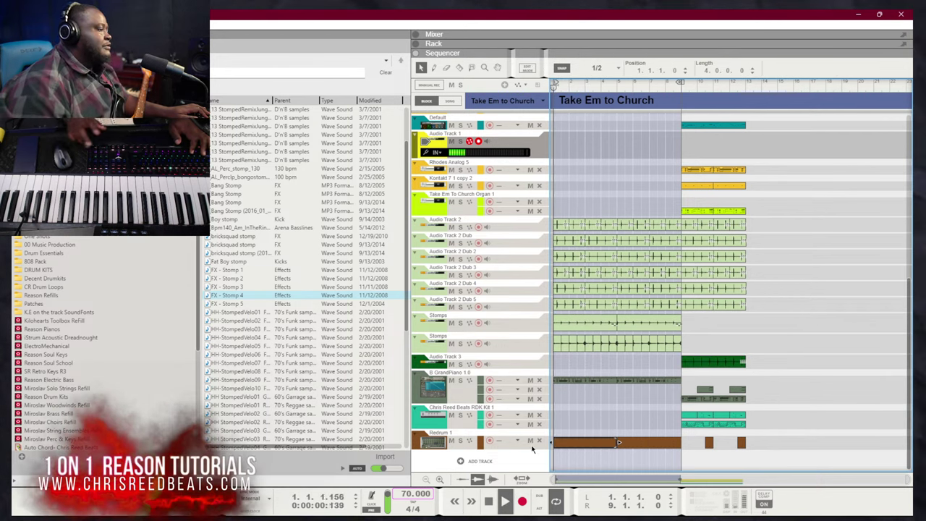
Audition the Stomp, Special Stomp, LEX Secret Stomp and J_stomp samples in the browser against the playing beat
left_click(596, 423)
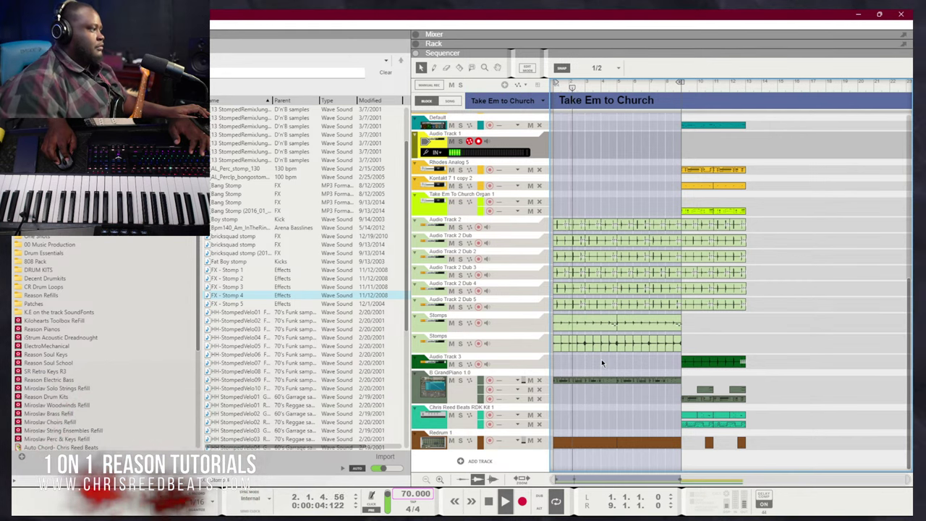
scroll(354, 286, "down", 8)
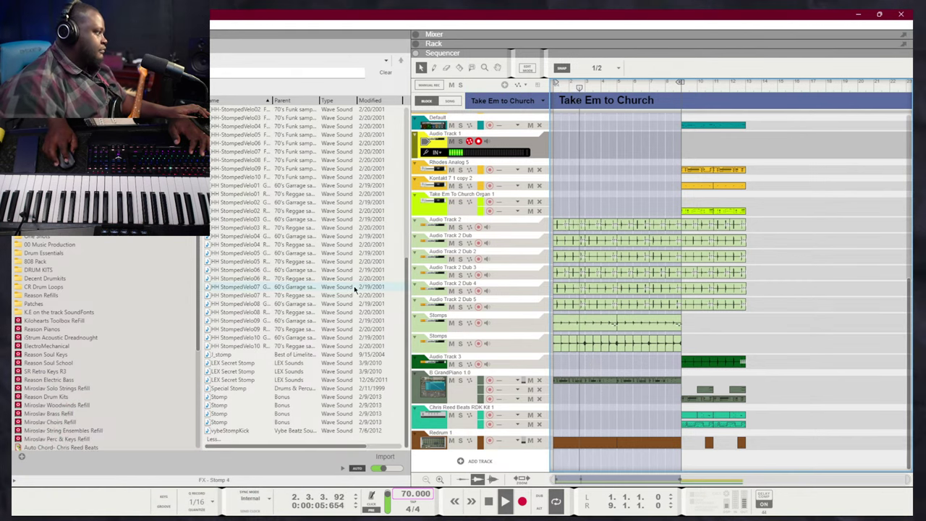
left_click(264, 429)
left_click(264, 422)
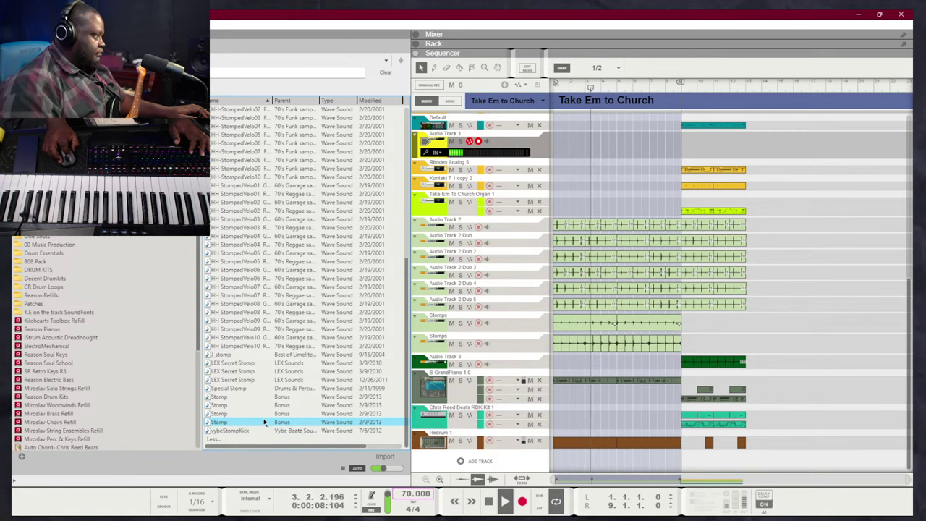
left_click(266, 413)
left_click(277, 390)
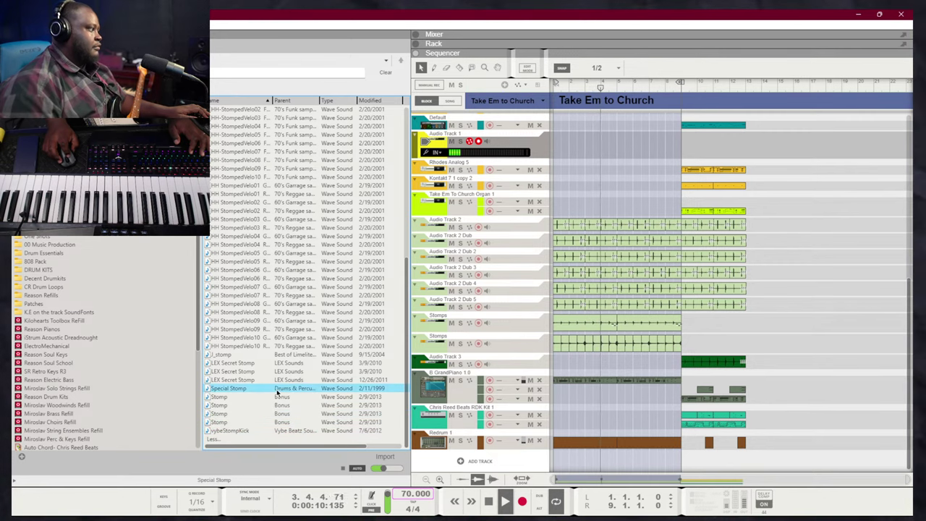
left_click(279, 379)
left_click(282, 355)
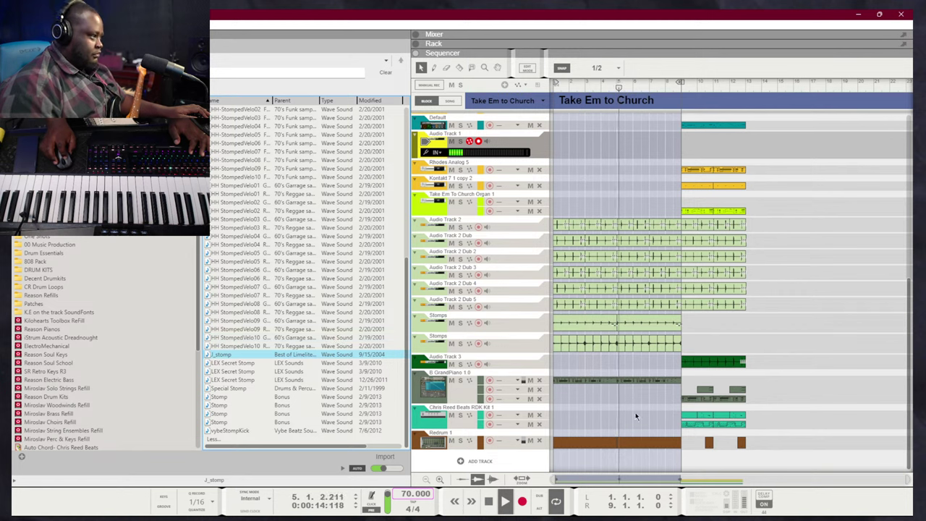
Shorten the first B GrandPiano clip to two bars, duplicate it at 3.1.1, and play from the start
left_click(594, 380)
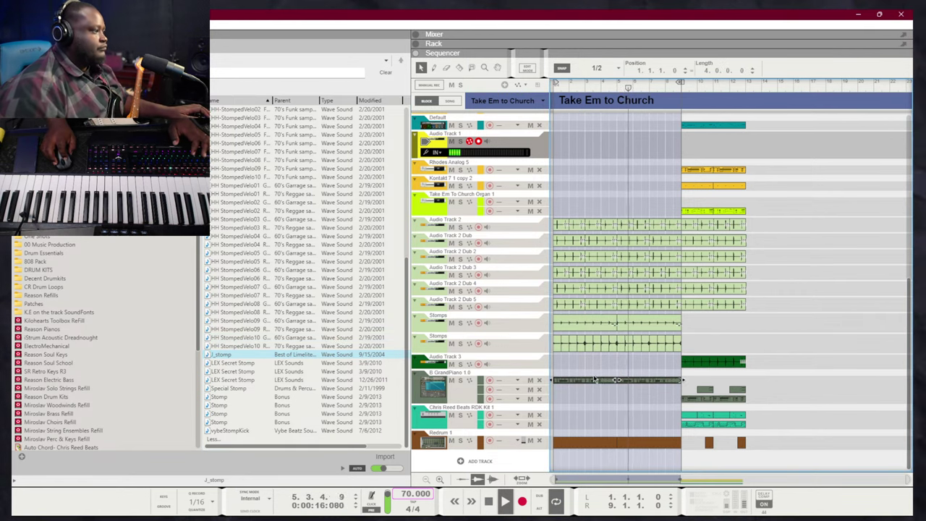
left_click(615, 380)
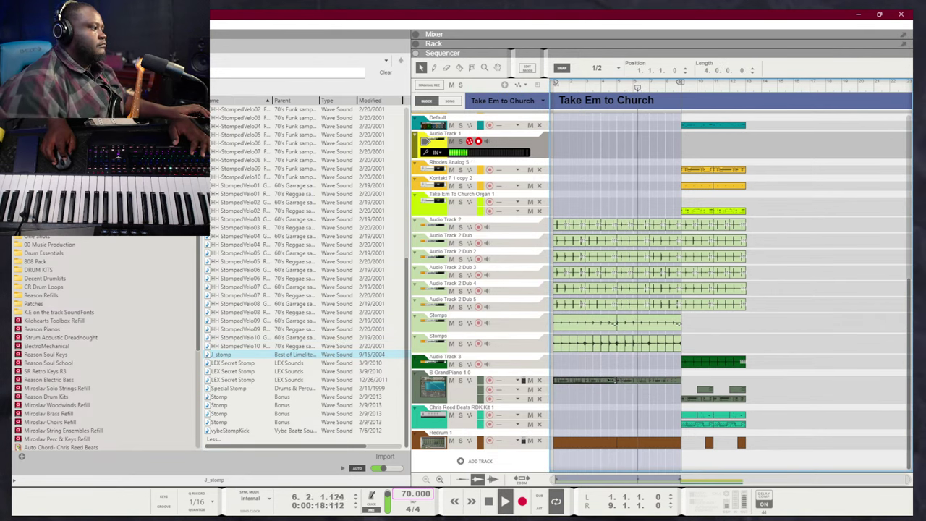
left_click_drag(616, 381, 584, 383)
key("KP_0")
key("ctrl+d")
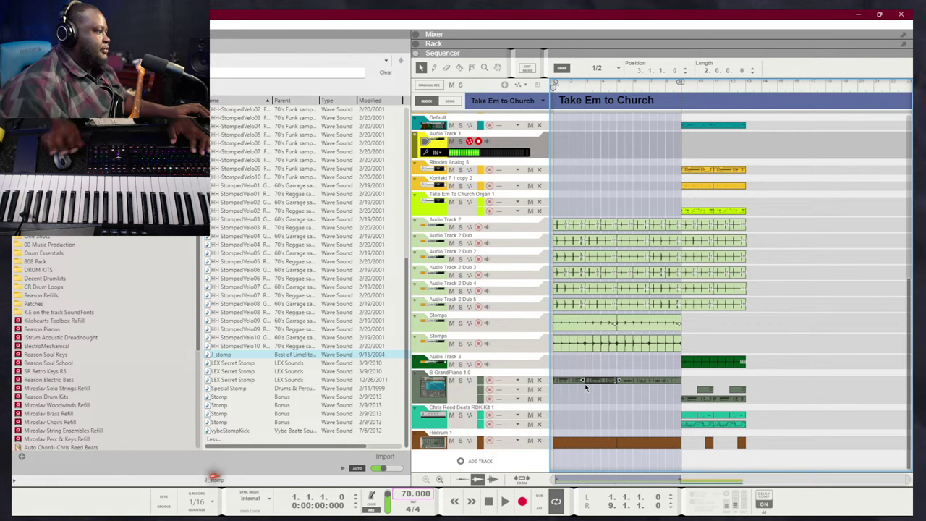
key("space")
left_click(578, 403)
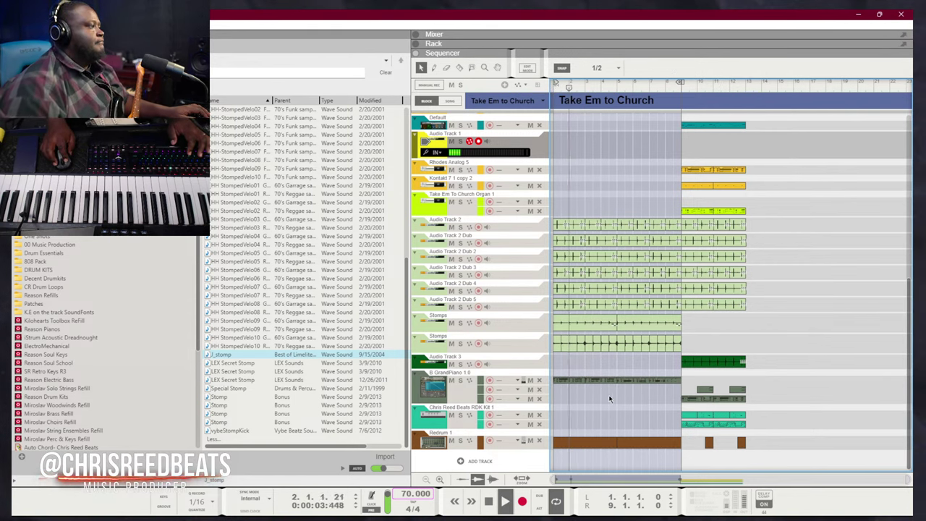
Select the Take Em To Church Organ 1 track, extend the loop to bar 13, and place the playhead before bar 8
scroll(606, 397, "up", 5)
left_click(490, 389)
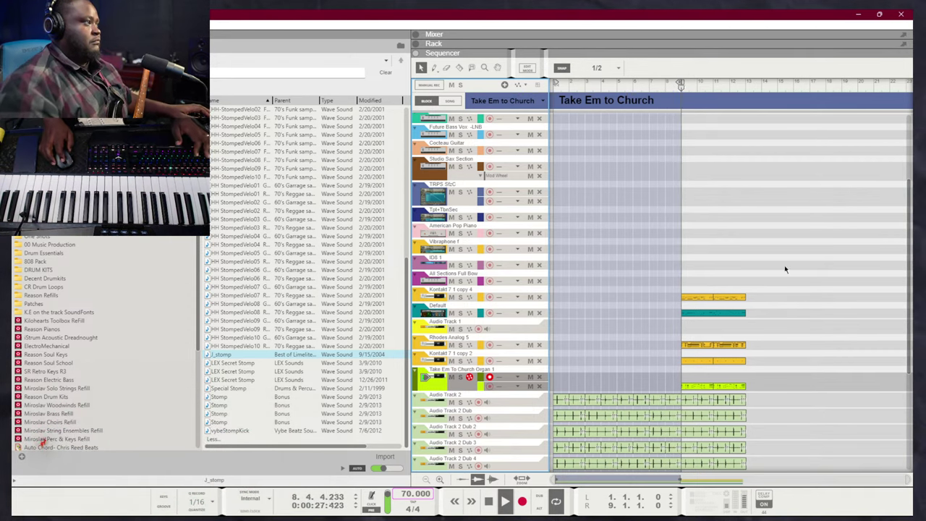
left_click_drag(760, 85, 749, 92)
left_click(657, 86)
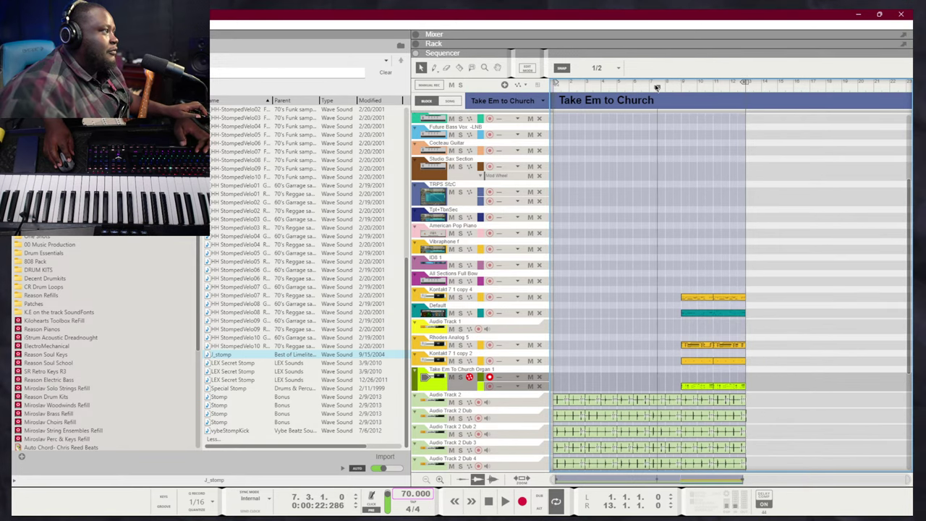
Shorten the Audio Track 2 group, Stomps and Redrum clips that end at bar 9 to leave a short gap, and play the transition
scroll(680, 211, "down", 5)
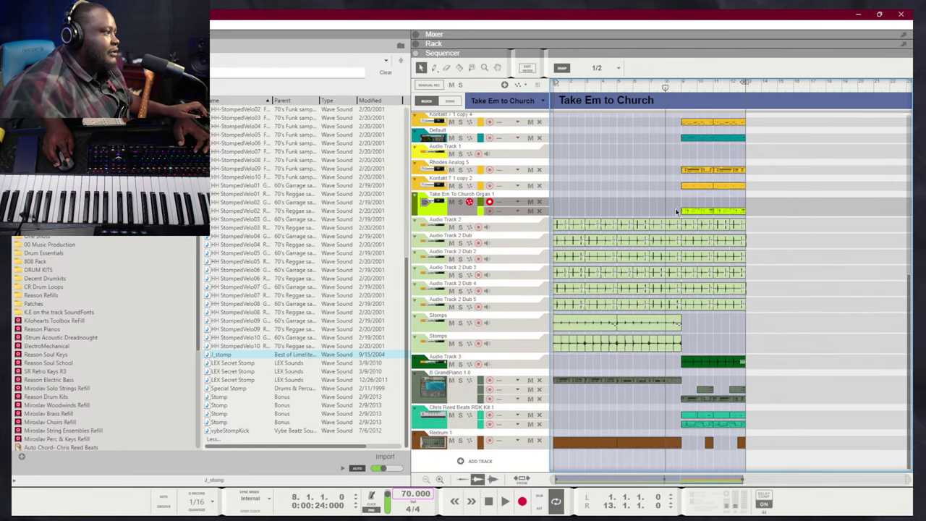
left_click_drag(676, 209, 674, 378)
left_click(670, 447)
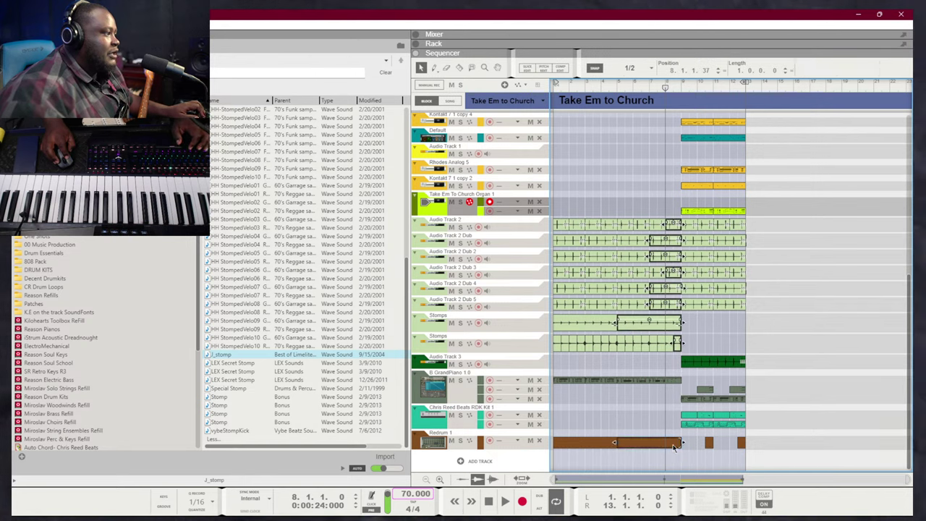
left_click_drag(759, 70, 760, 131)
key("space")
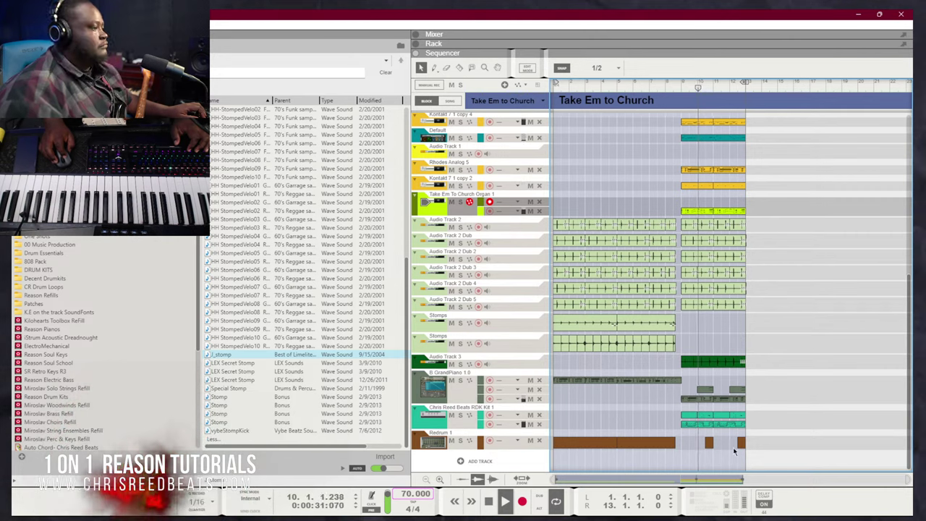
Enable input monitoring on the Guitar Riff track and select it so it is ready to record
left_click(650, 458)
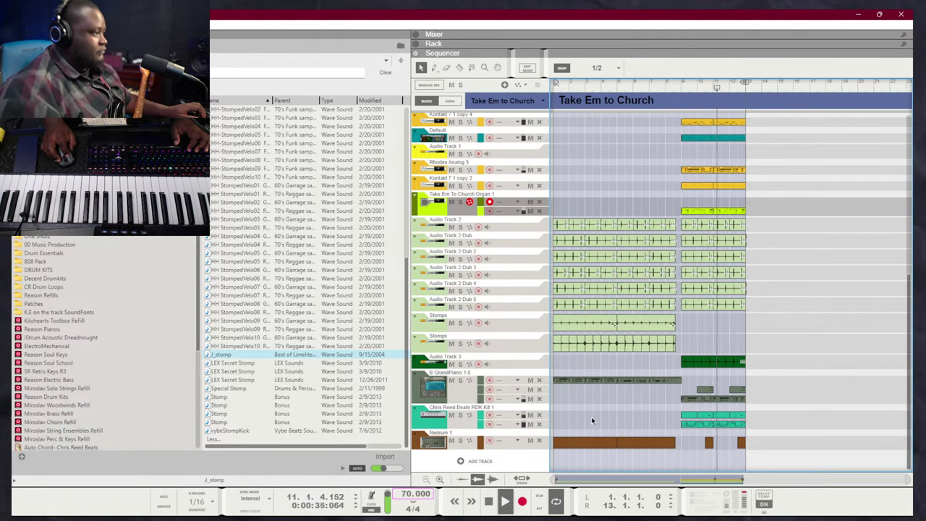
scroll(596, 415, "up", 5)
scroll(603, 398, "down", 5)
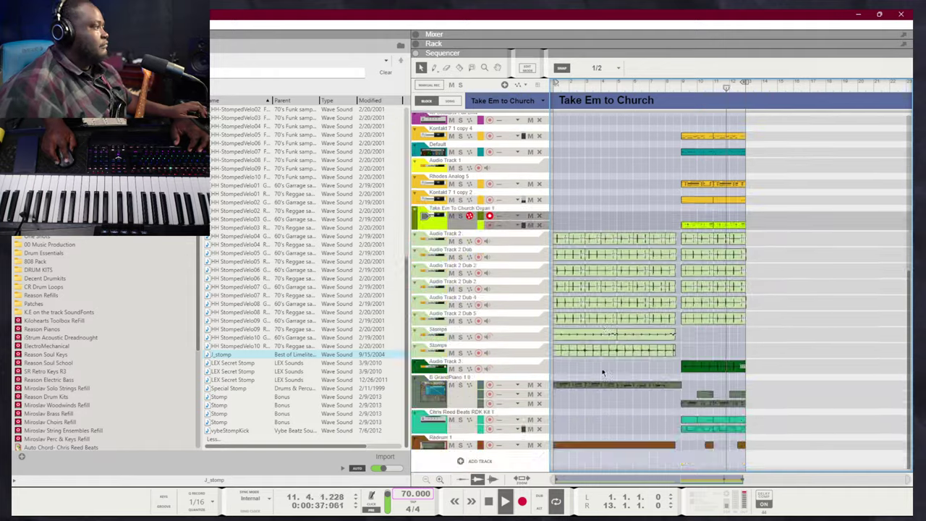
scroll(602, 372, "up", 10)
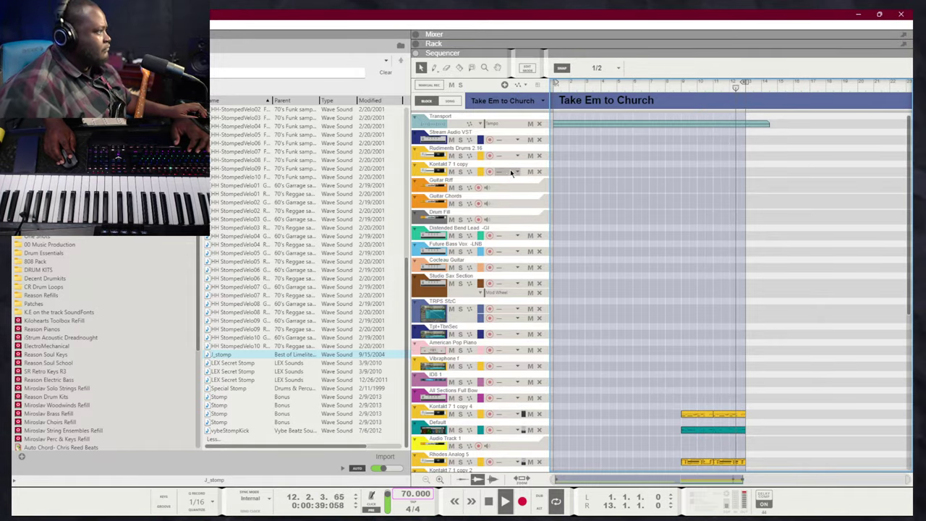
left_click(487, 188)
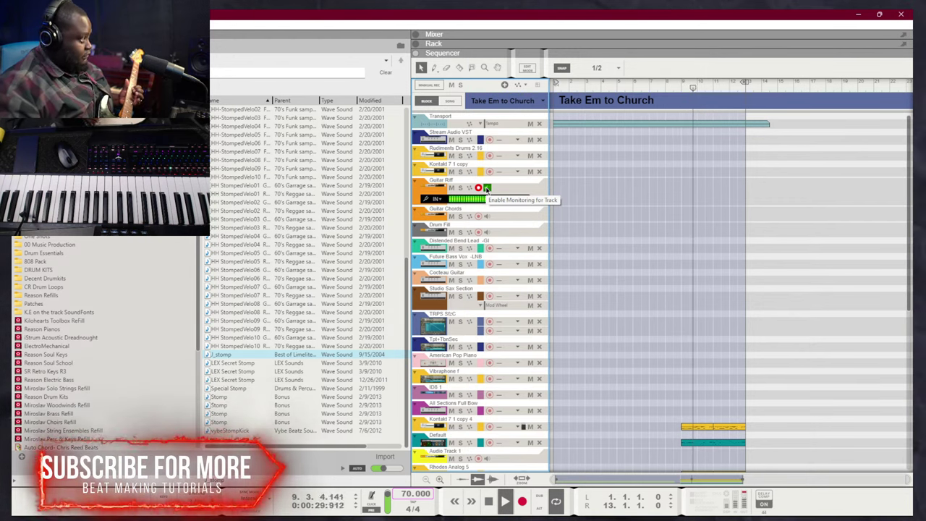
left_click(507, 192)
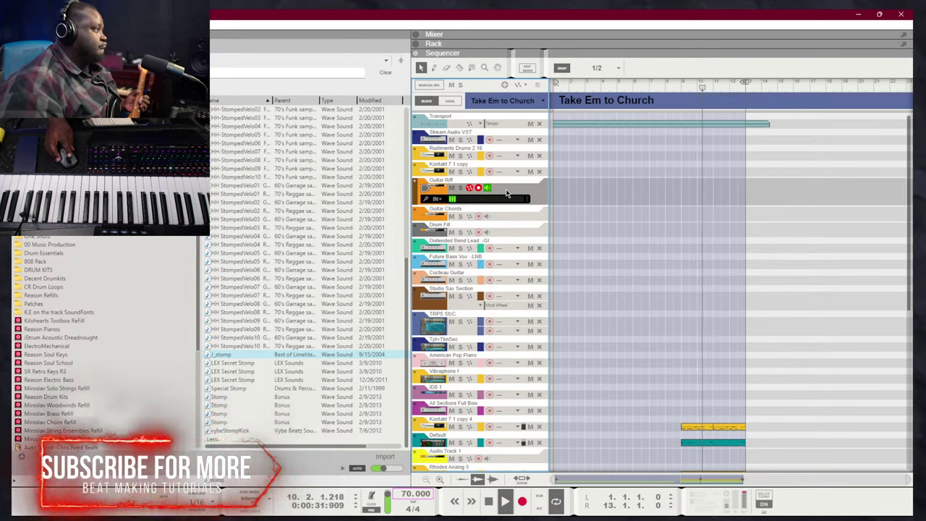
Stop playback, open the Guitar Riff track's Guitar Rig 7, and audition the curated presets from Dirt Chic through Alternative Crunch
key("F6")
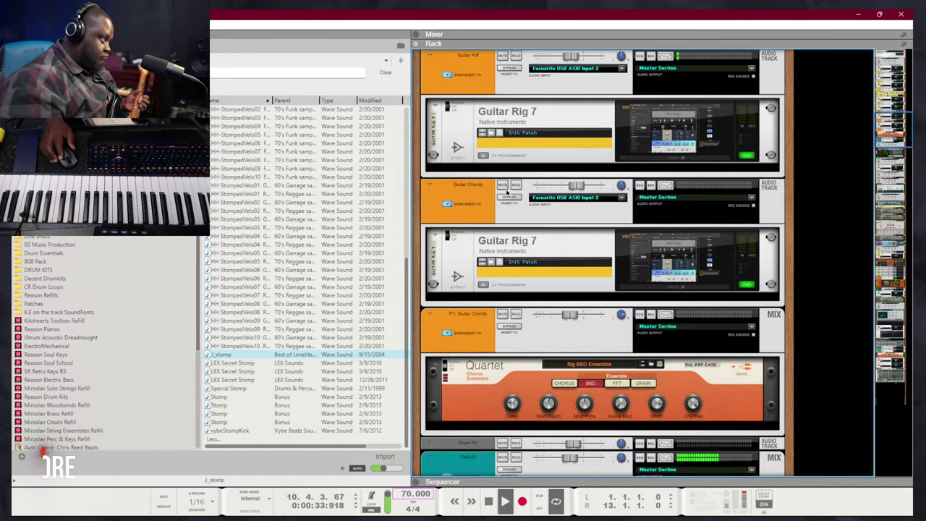
key("space")
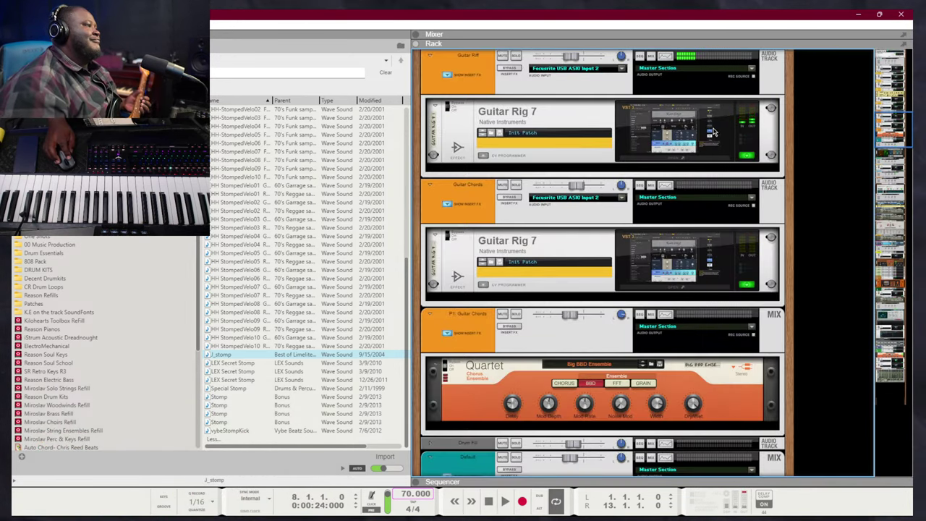
left_click(425, 139)
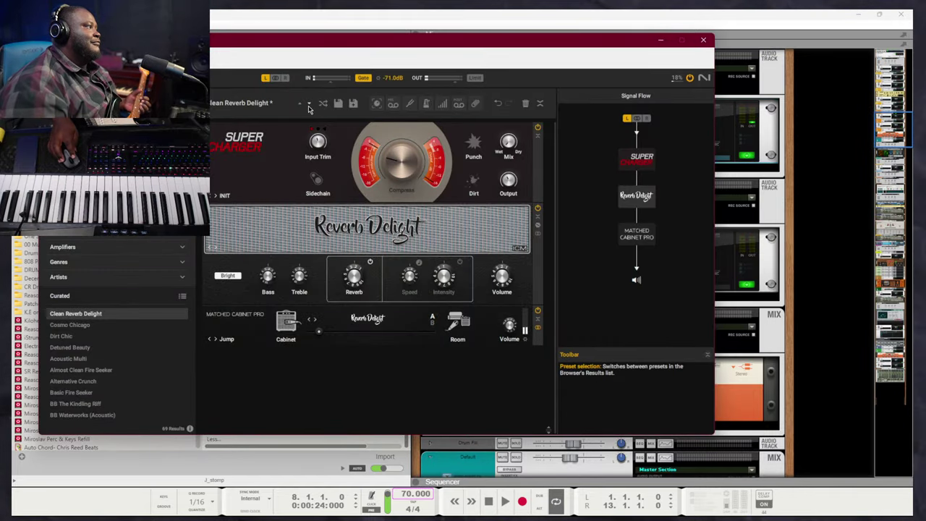
left_click(309, 106)
left_click(309, 106)
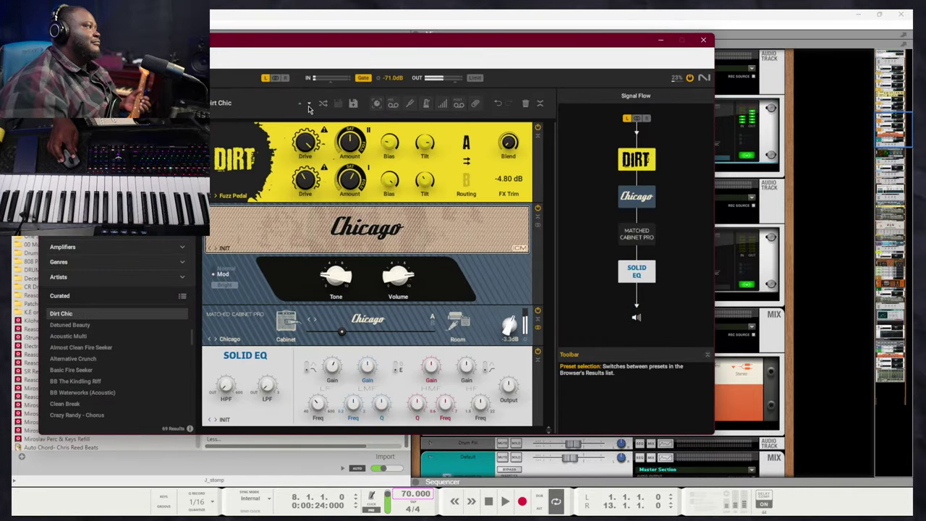
left_click(309, 107)
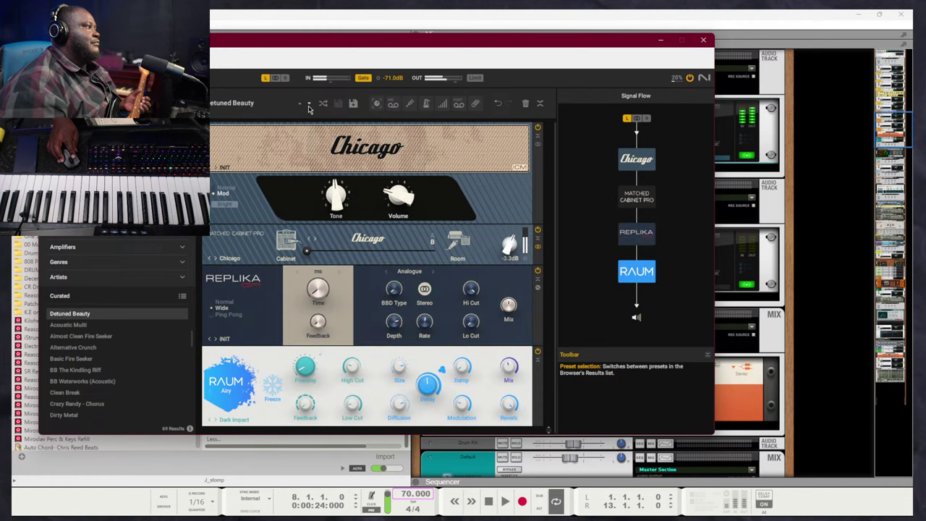
left_click(309, 107)
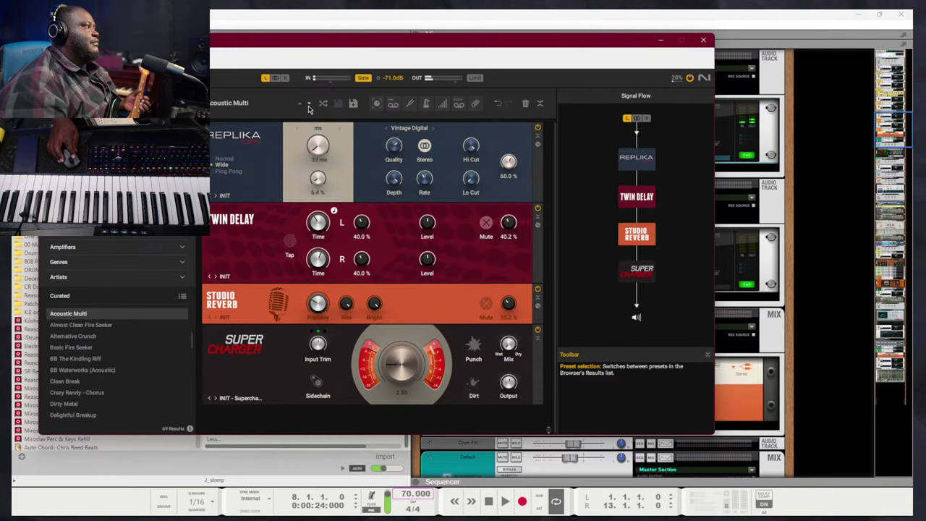
left_click(309, 106)
left_click(309, 106)
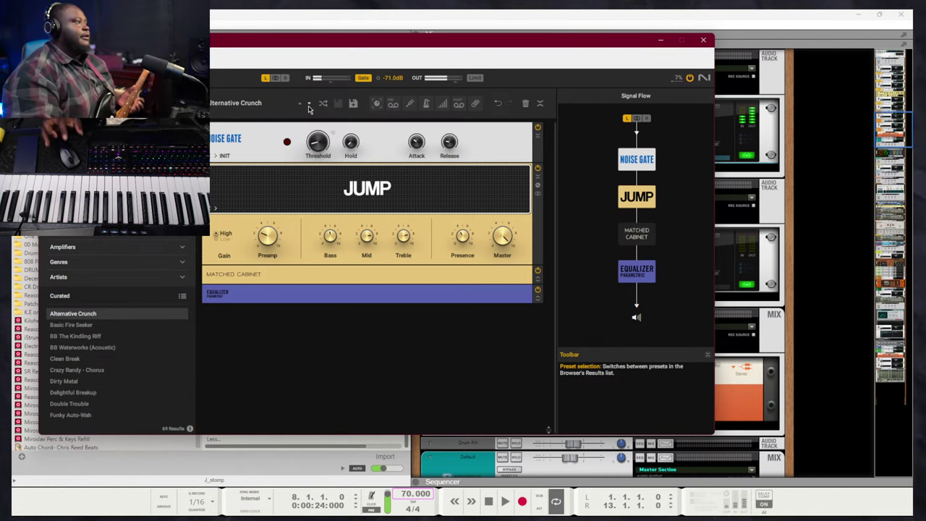
Audition the Basic Fire Seeker and BB The Kindling Riff presets against the beat, and stop playback
left_click(308, 106)
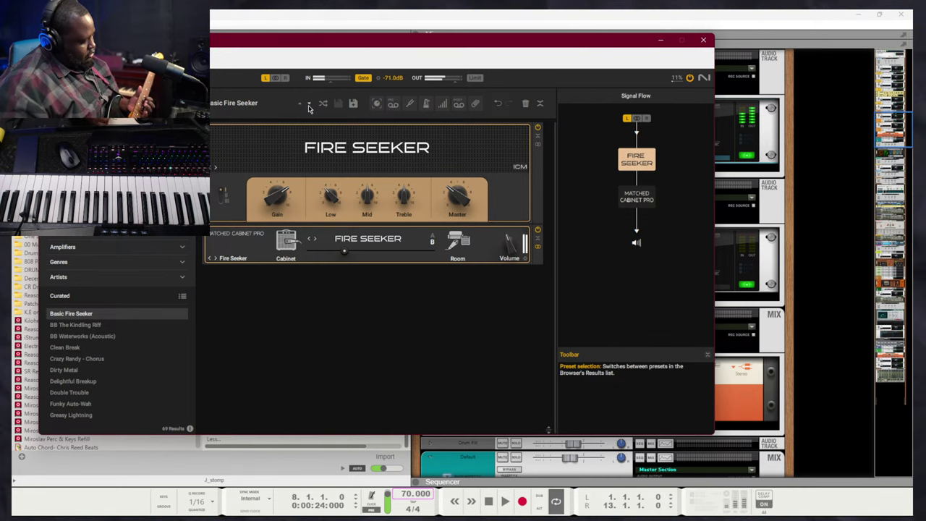
key("space")
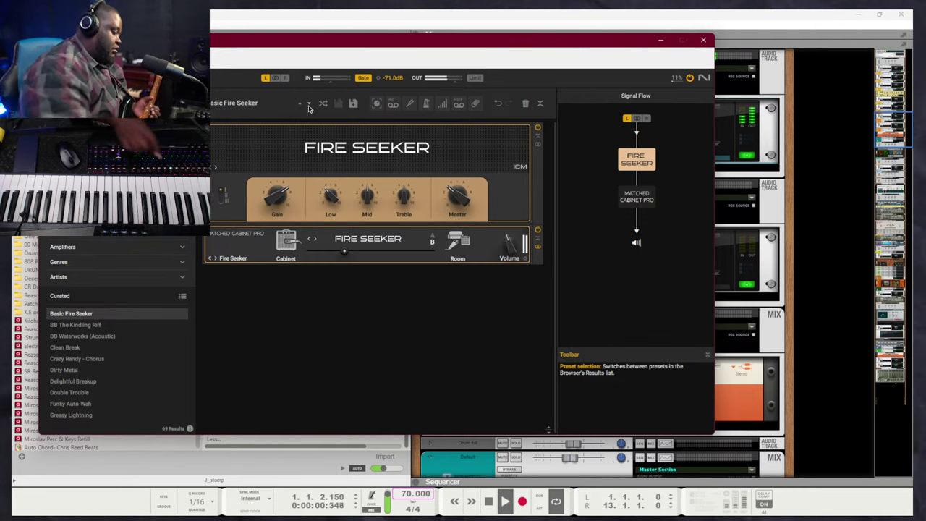
key("F5")
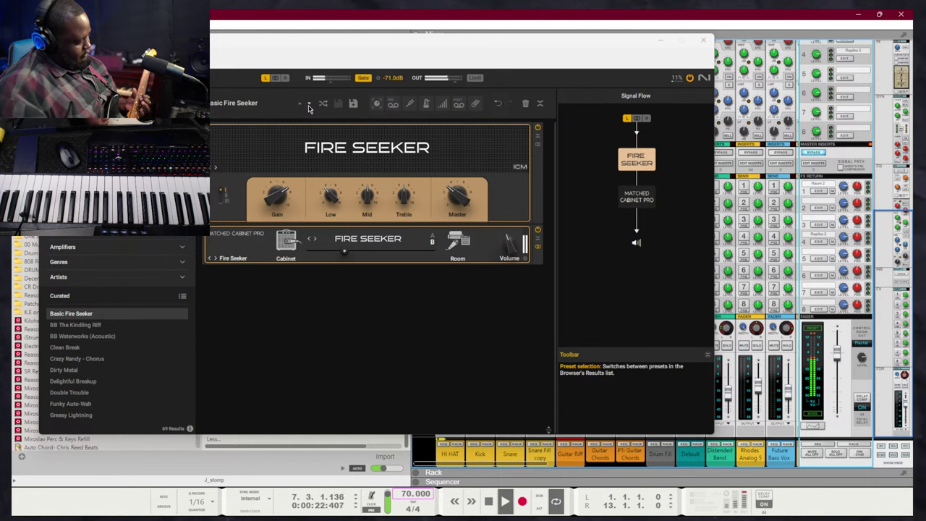
left_click(309, 107)
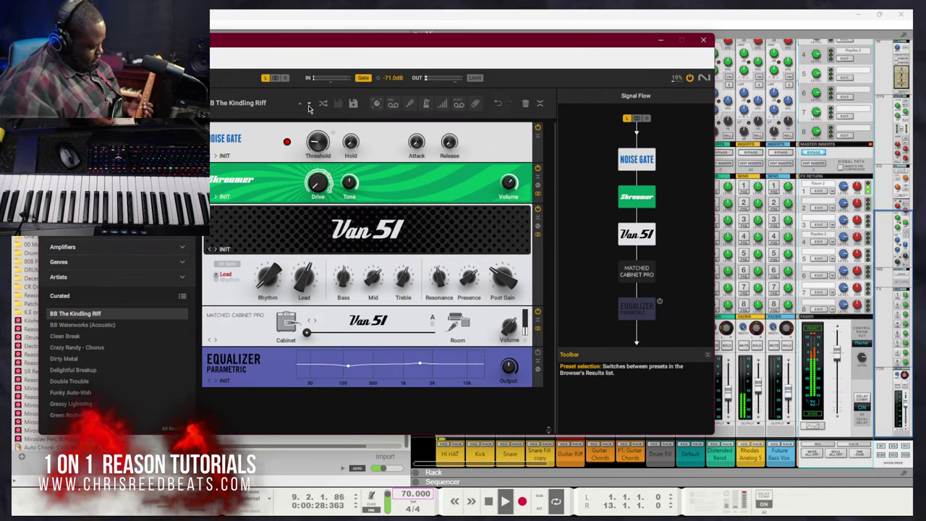
key("space")
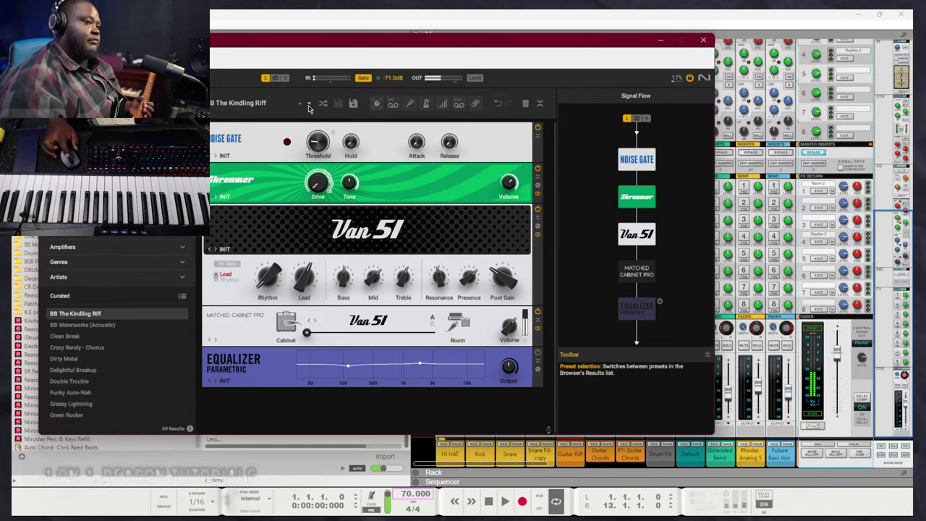
Advance the Guitar Rig presets to Crazy Randy - Chorus and play the beat from the start with it
left_click(311, 104)
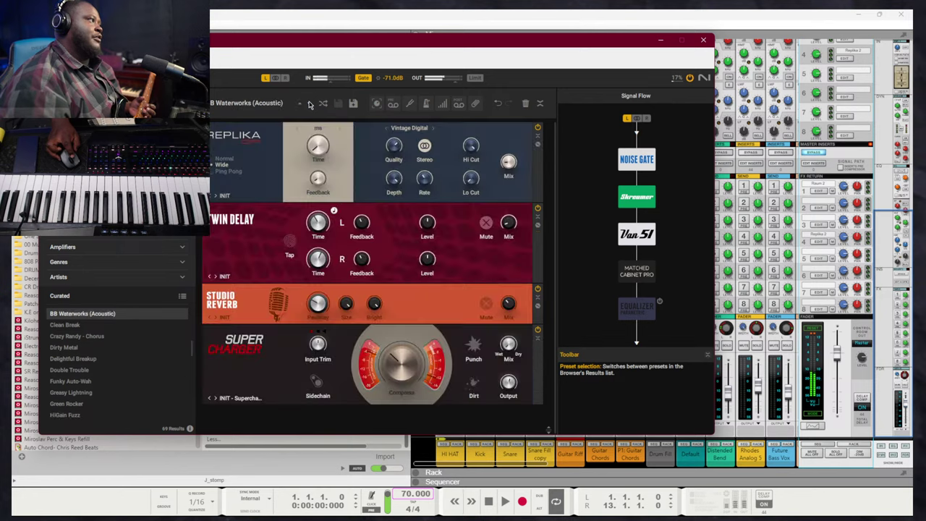
left_click(311, 104)
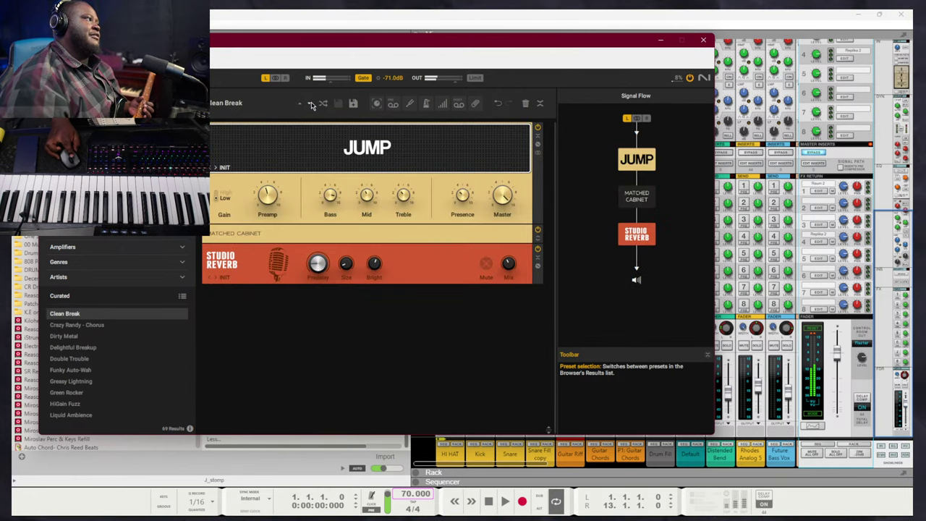
left_click(310, 104)
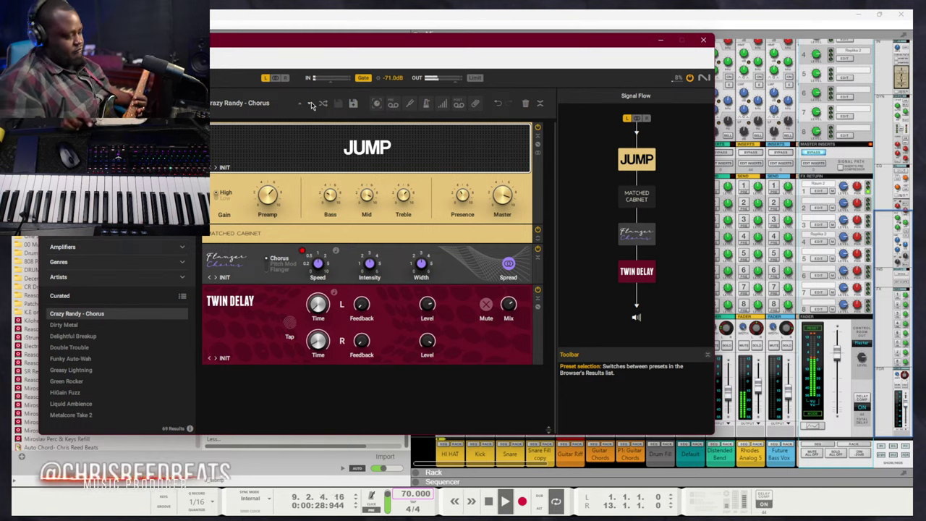
key("KP_0")
key("KP_0")
key("space")
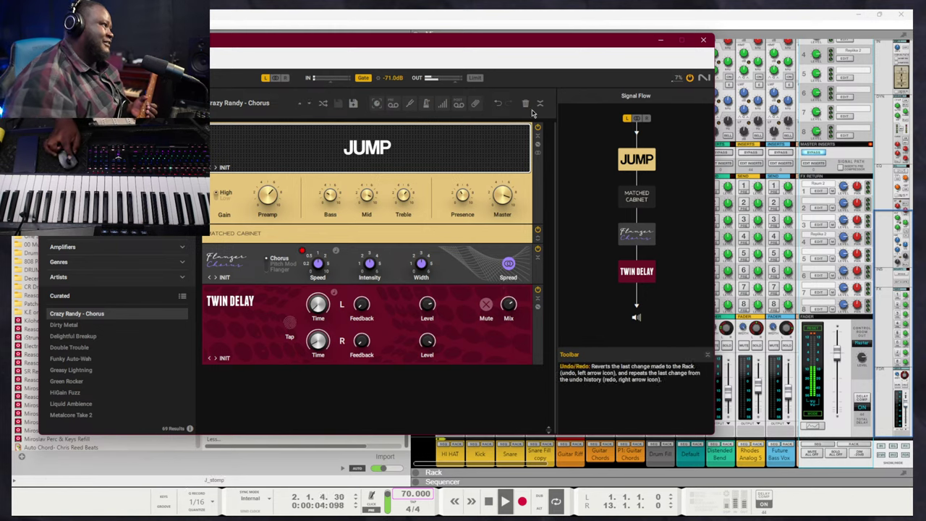
Close the Guitar Rig window, show the sequencer, stop playback, and return the playhead to bar 1
left_click(702, 40)
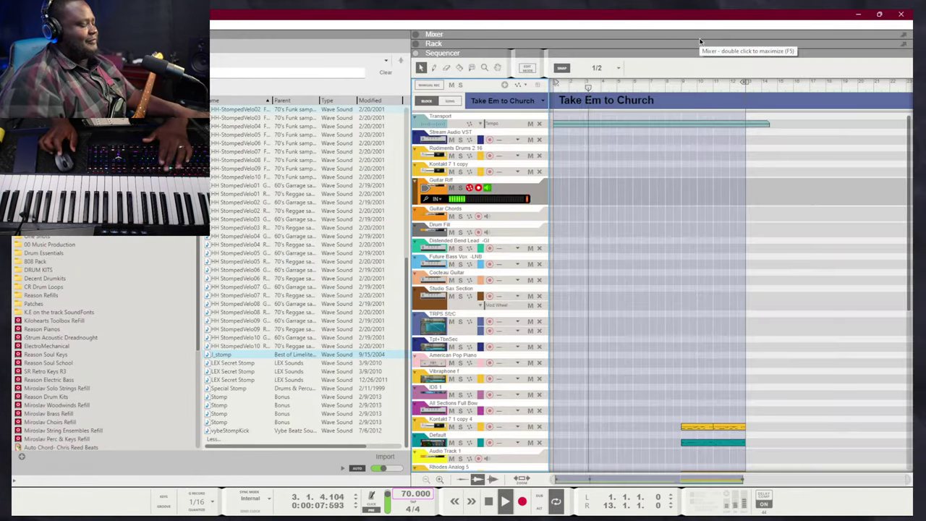
left_click(700, 41)
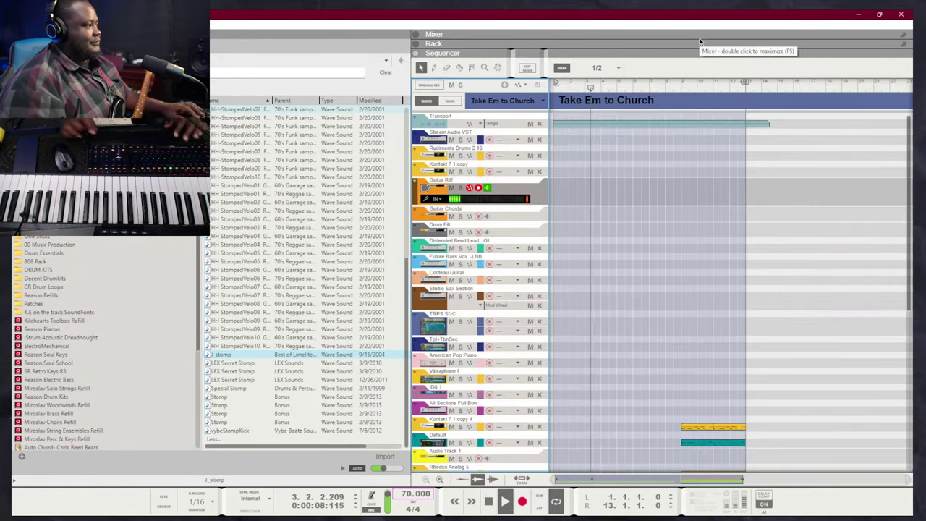
key("space")
key("KP_0")
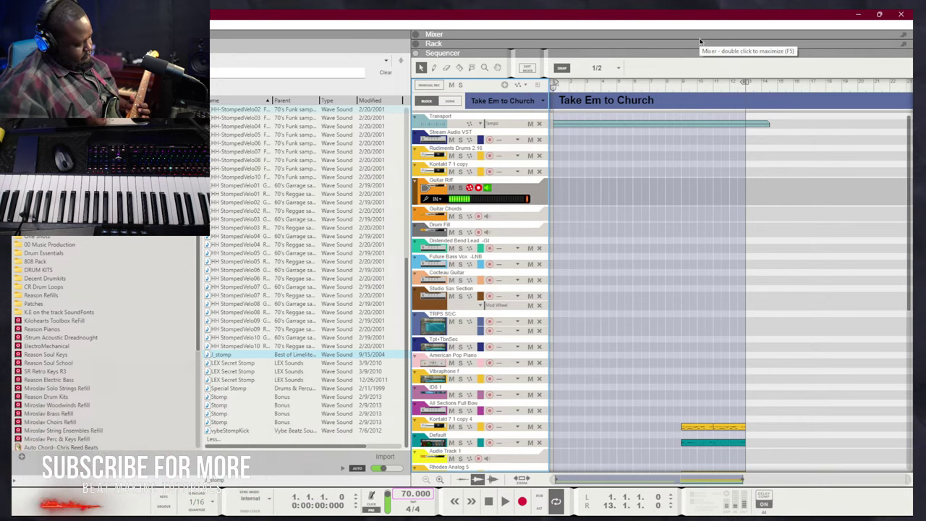
Enable FX send 1 at -7.85 dB on the Guitar Riff mixer channel and turn on its gate
double_click(700, 37)
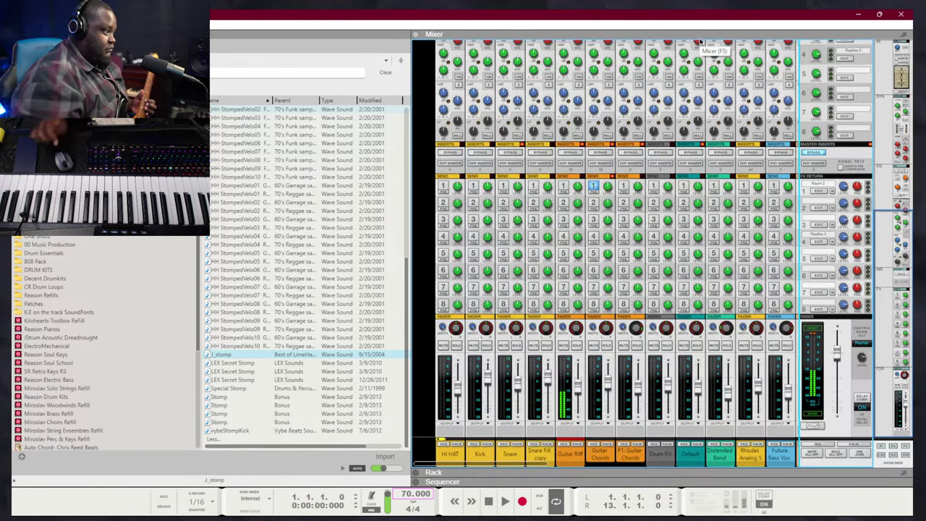
left_click(563, 186)
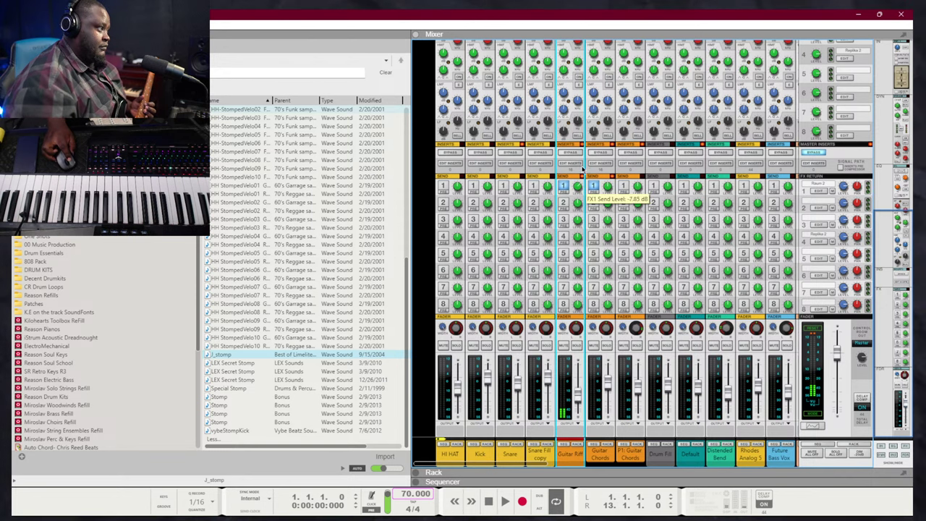
scroll(577, 124, "up", 5)
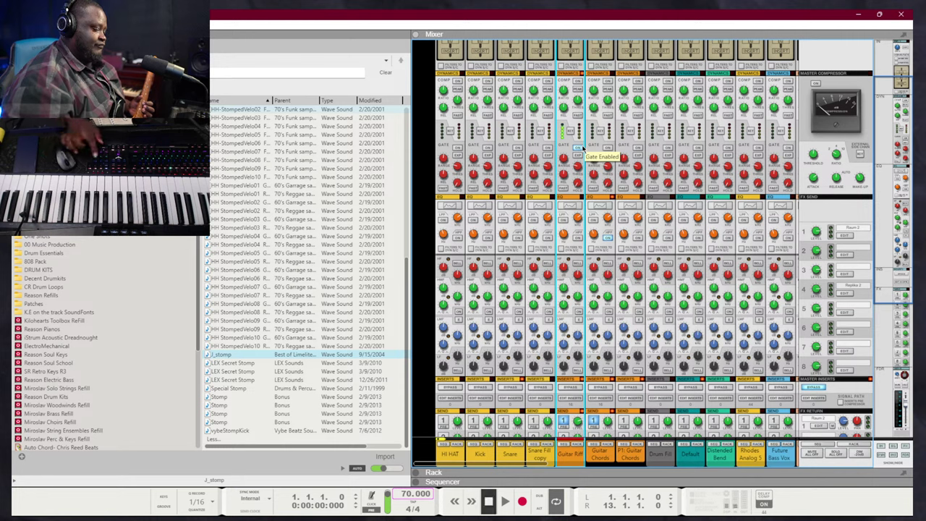
Record a guitar take on the Guitar Riff track from bar 1 to bar 13, stop, and show the clip in the sequencer
key("ctrl+Return")
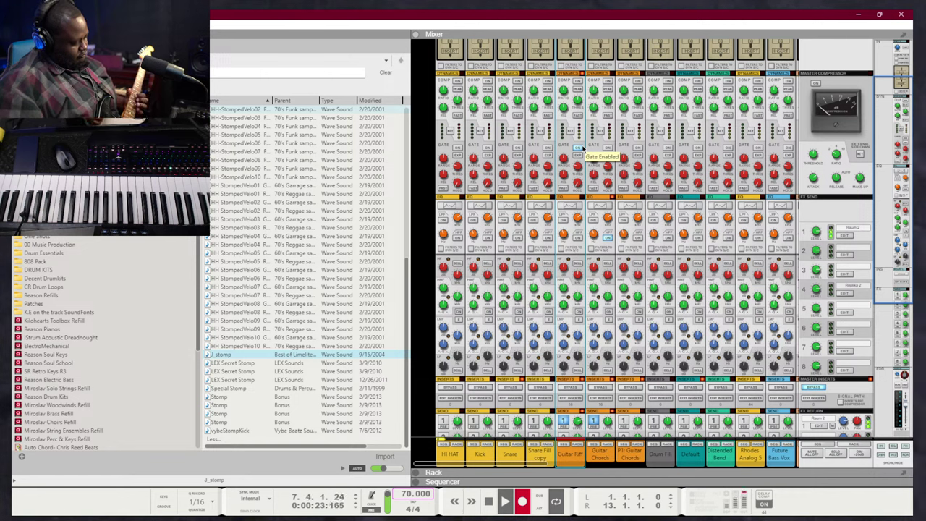
key("space")
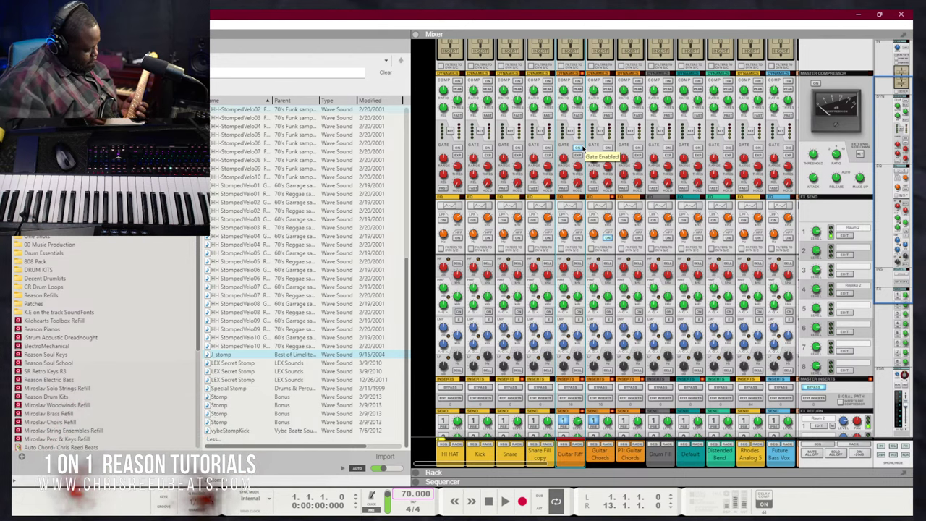
key("F6")
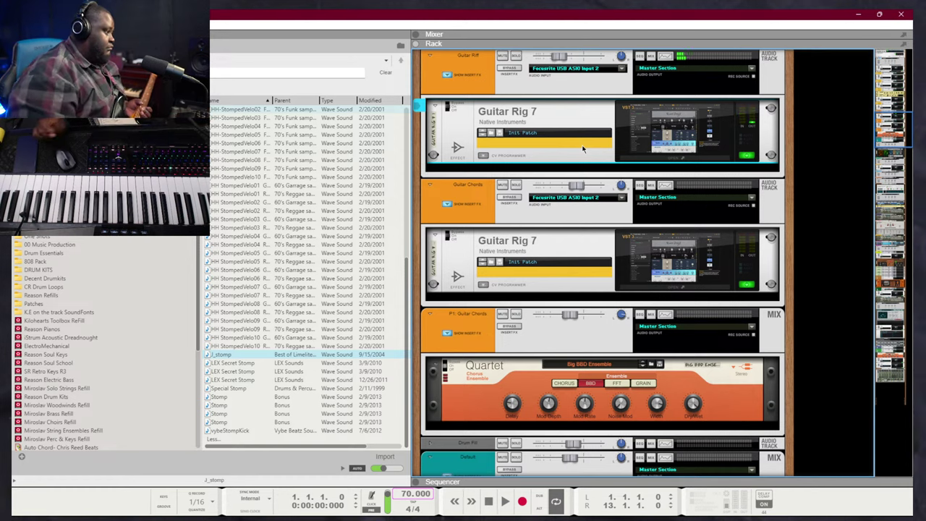
key("F7")
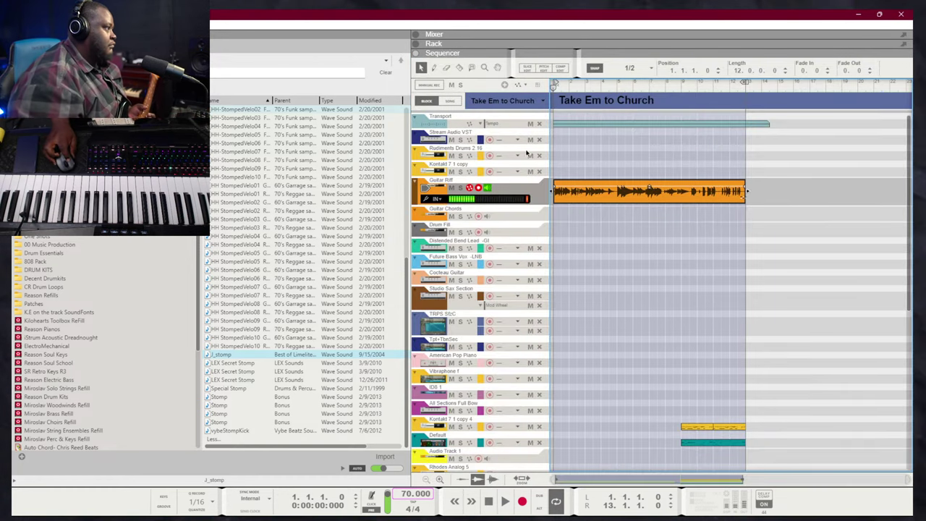
Enable the tuner on the Guitar Riff track and delete its recorded clip
left_click(428, 199)
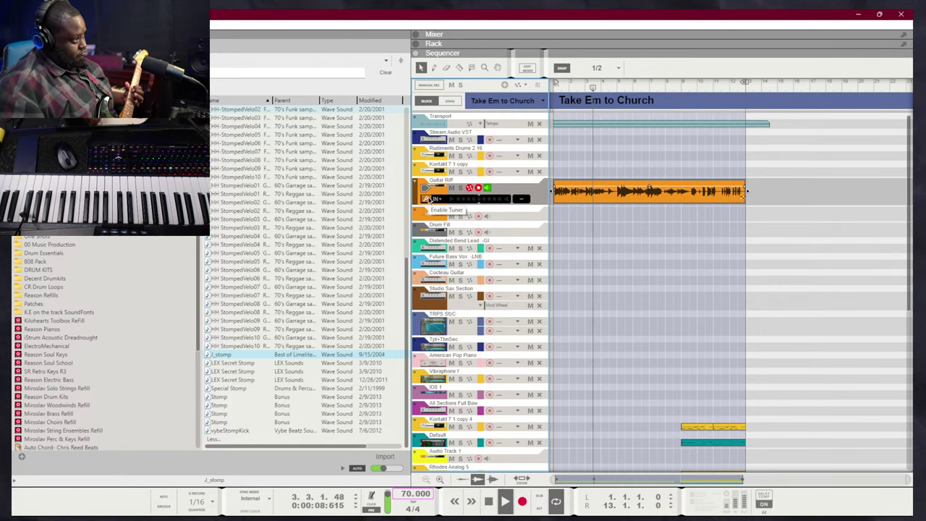
left_click_drag(666, 253, 616, 164)
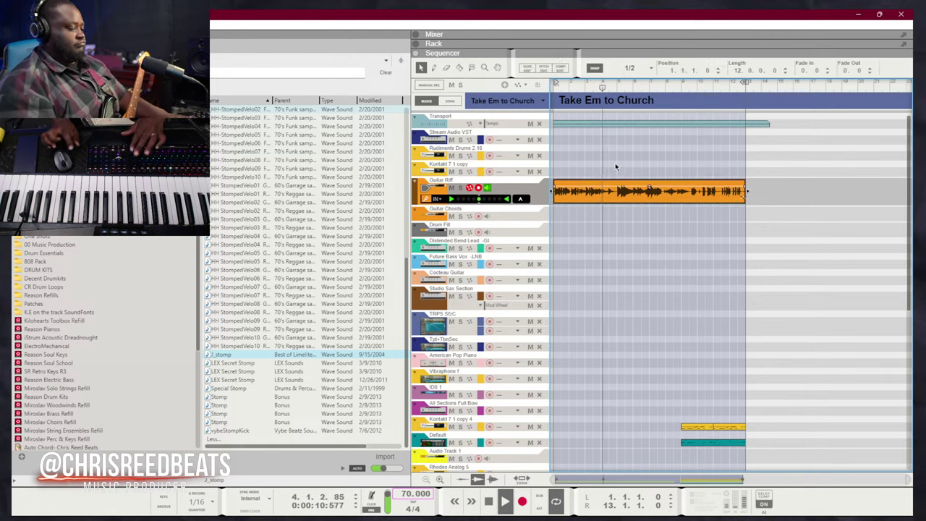
key("Delete")
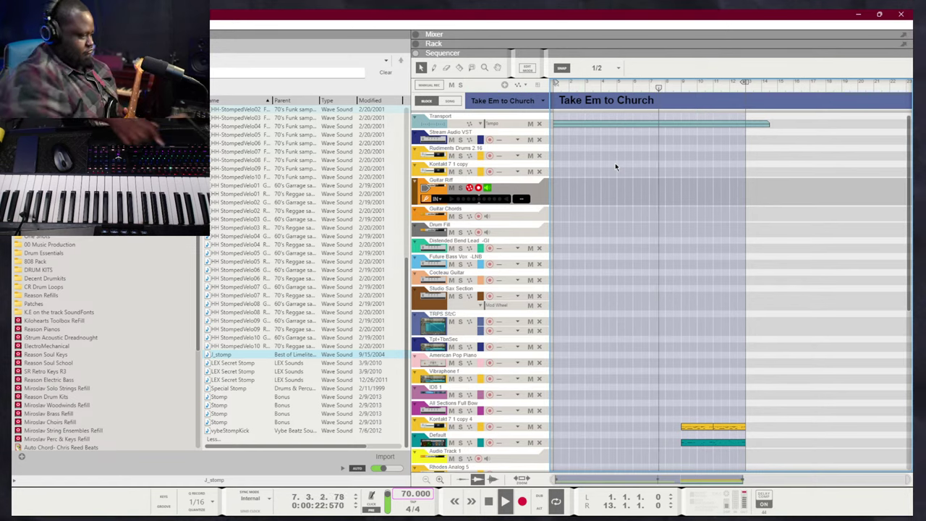
Play the beat from the start and check the Guitar Riff channel's level in the mixer
key("F5")
key("space")
scroll(616, 165, "down", 5)
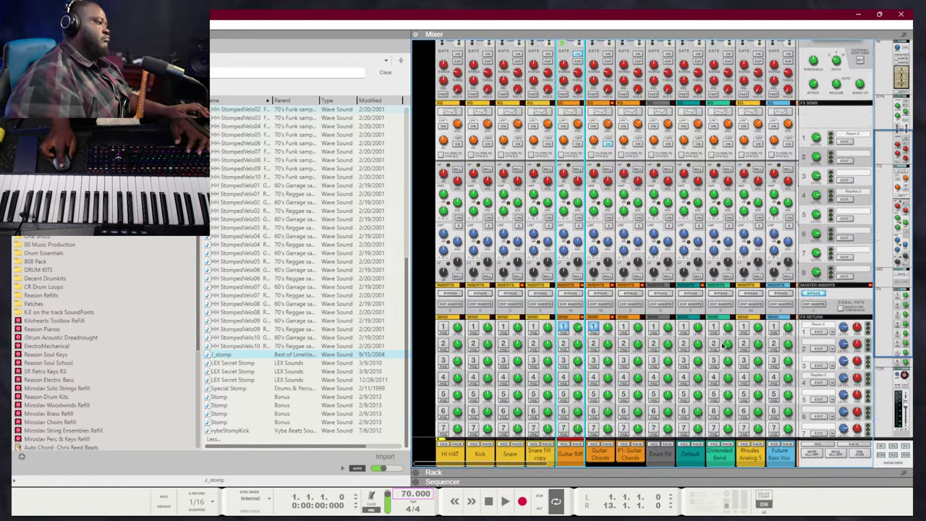
key("space")
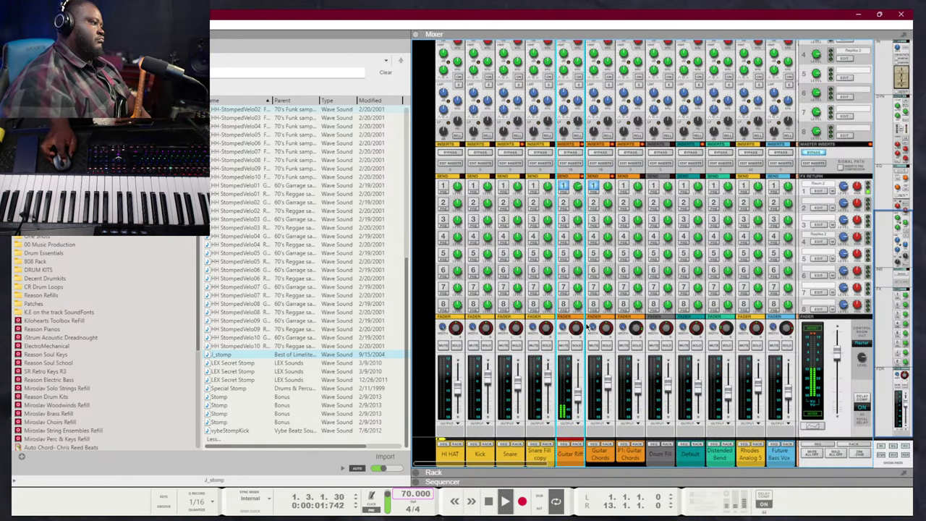
left_click_drag(577, 345, 575, 364)
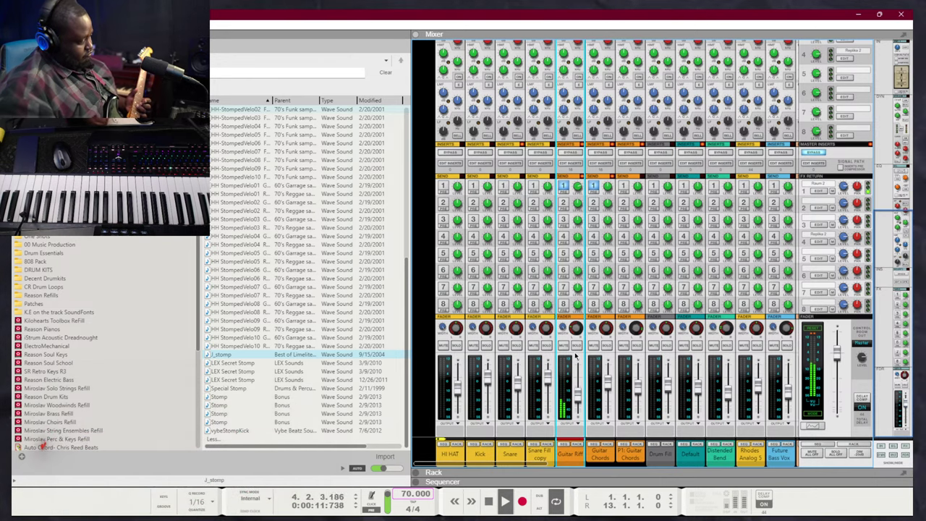
Arm the Guitar Chords track for recording, enable its input monitoring, select it, and show its devices in the rack
key("F7")
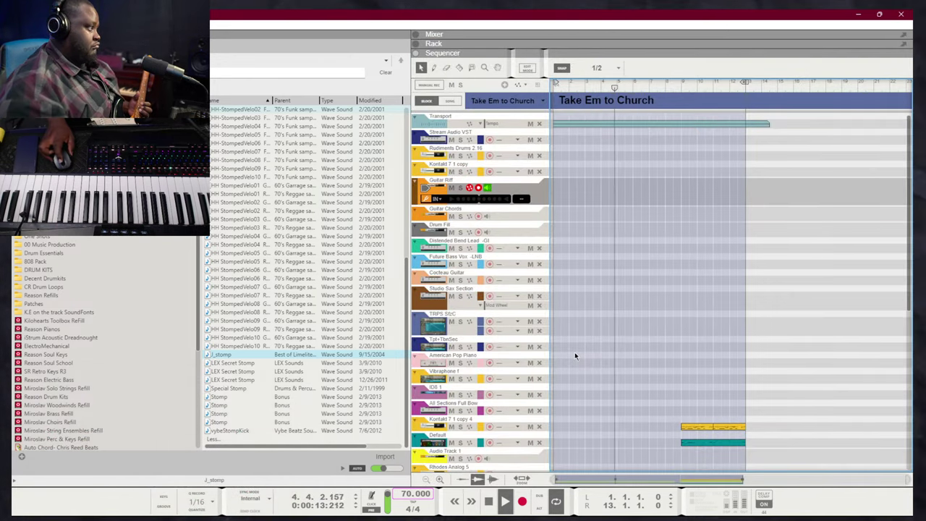
left_click(479, 216)
left_click(487, 216)
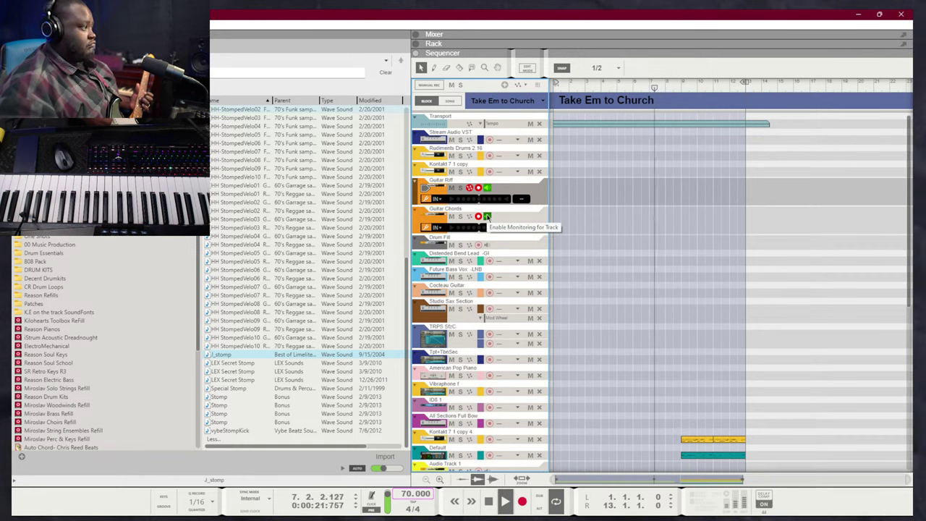
left_click(511, 218)
key("F6")
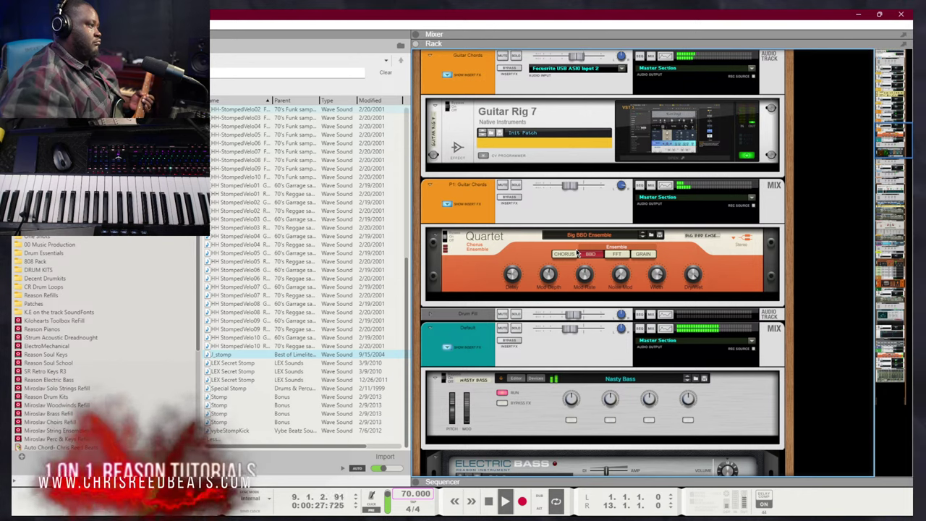
Stop playback, return to bar 1, and play the beat again
key("space")
key("shift+Return")
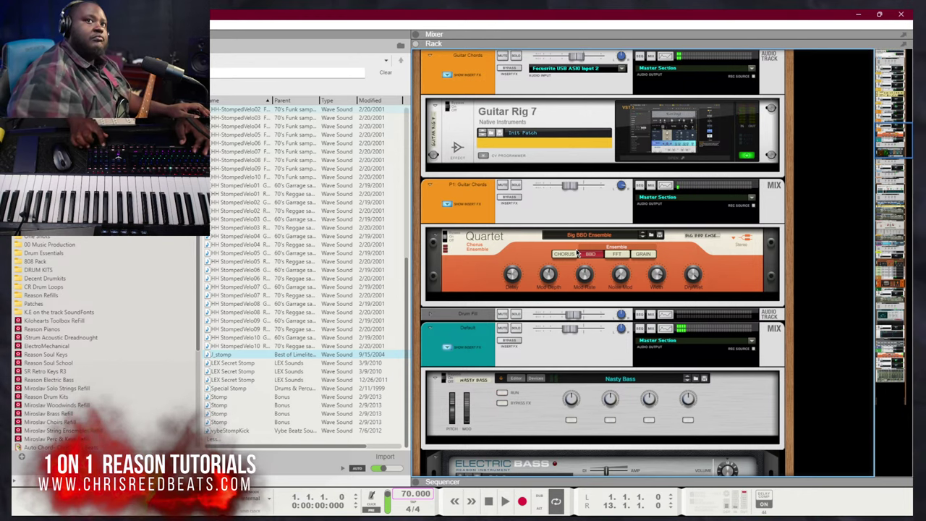
key("space")
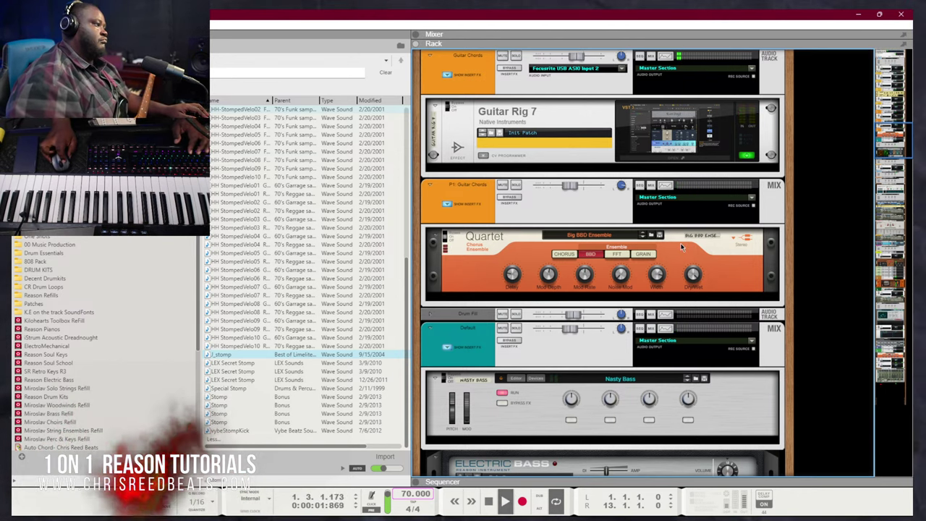
Try moving the Guitar Chords track's Guitar Rig 7 into the P1: Guitar Chords channel above Quartet, and undo the move
left_click(680, 248)
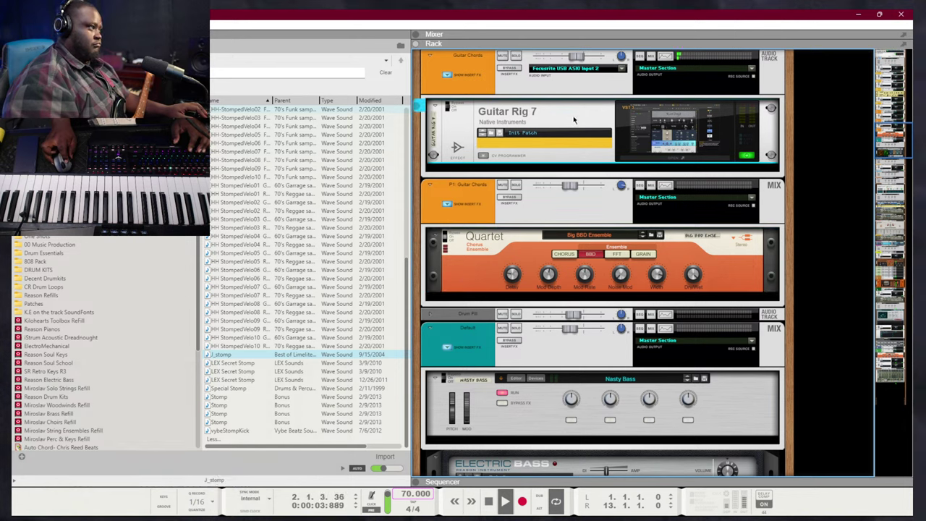
left_click_drag(599, 104, 615, 235)
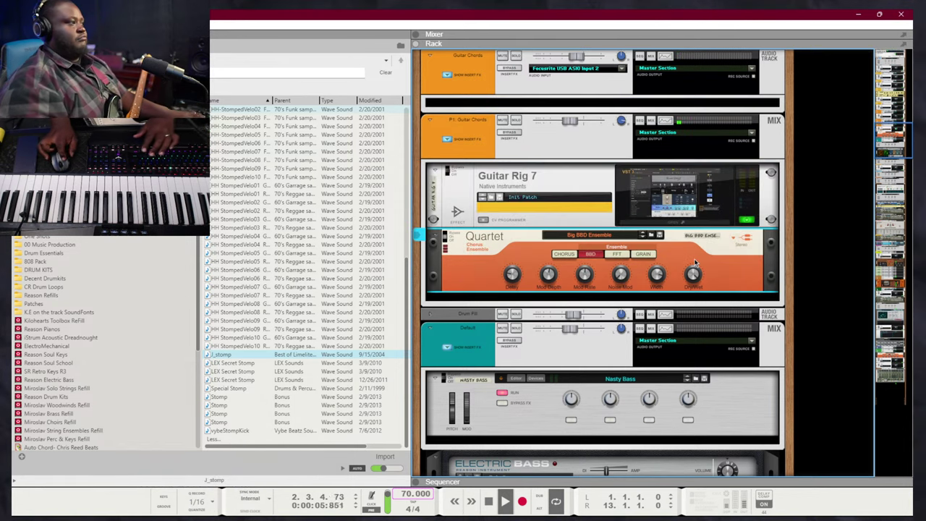
key("ctrl+z")
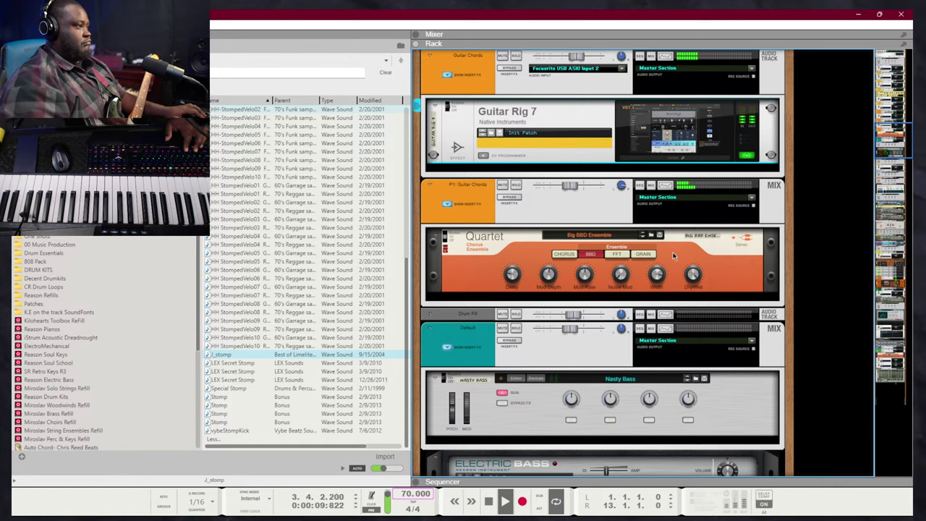
Audition the curated presets in the Guitar Chords track's Guitar Rig 7, settle on Delightful Breakup, and close the plugin window
key("F7")
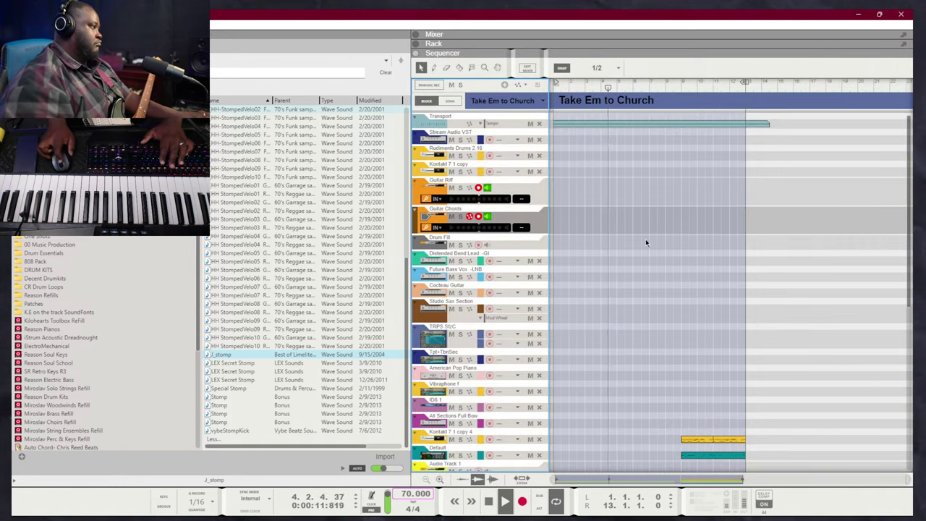
key("F6")
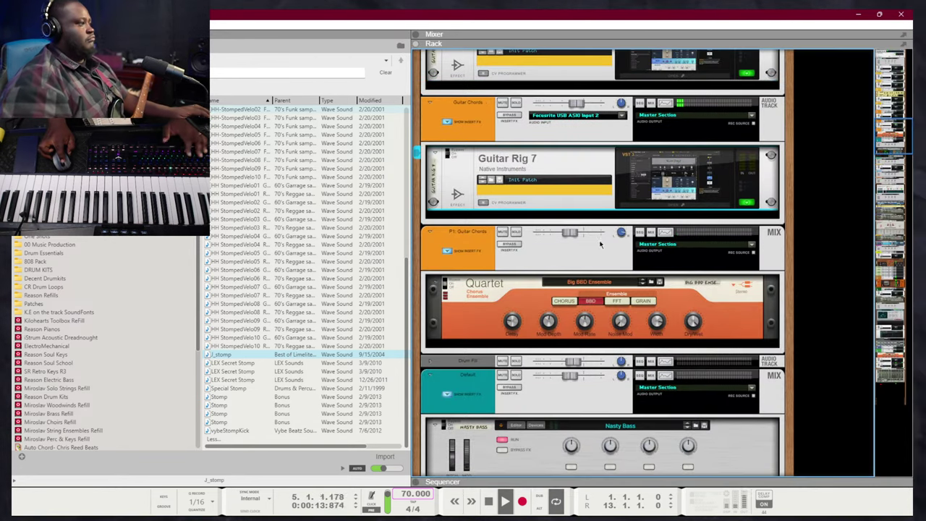
scroll(601, 245, "up", 1)
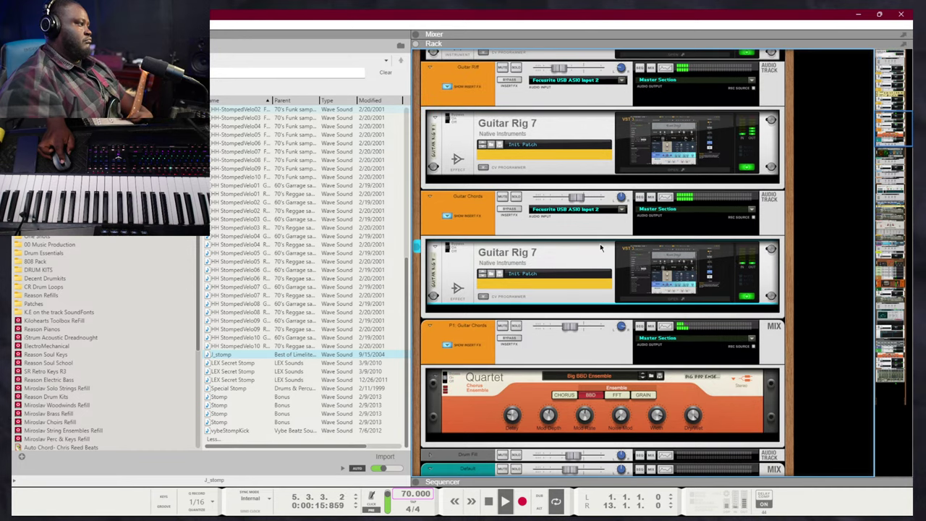
left_click(678, 278)
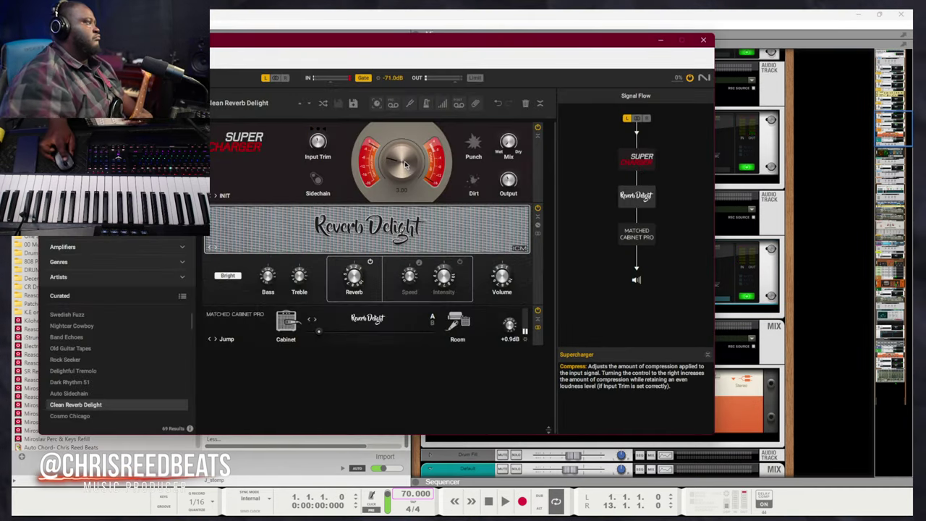
left_click(308, 107)
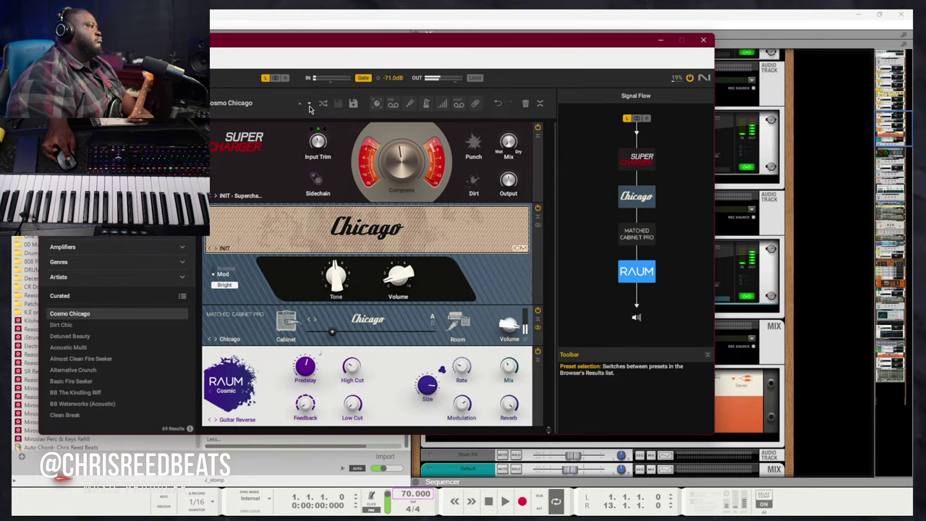
left_click(309, 107)
left_click(309, 107)
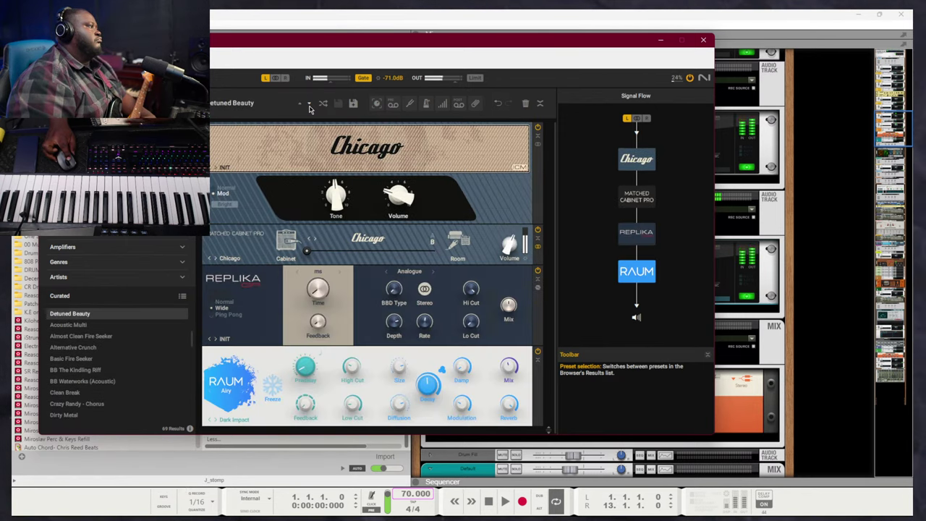
left_click(309, 107)
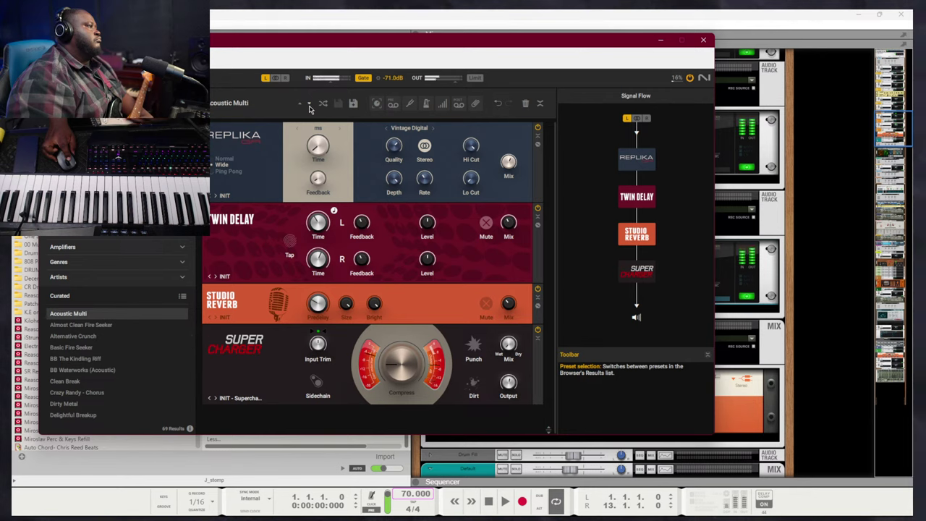
left_click(309, 107)
left_click(309, 107)
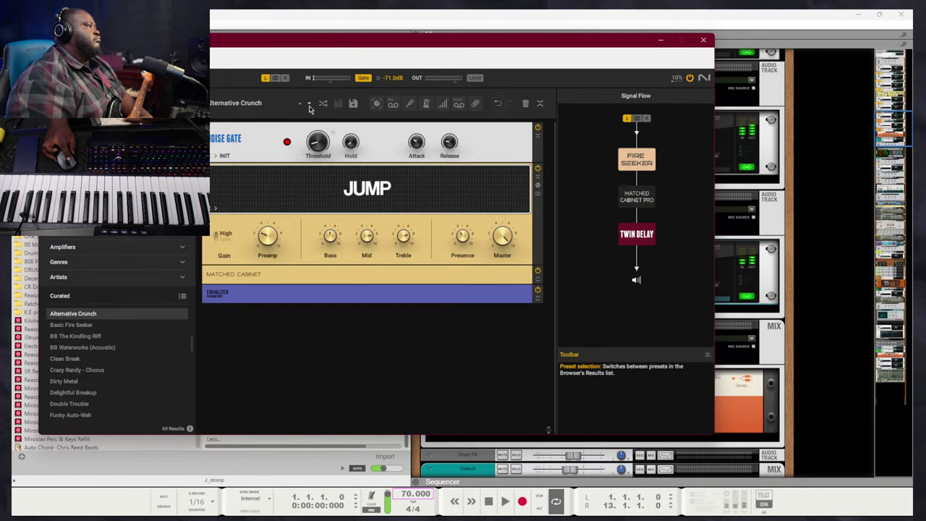
left_click(309, 108)
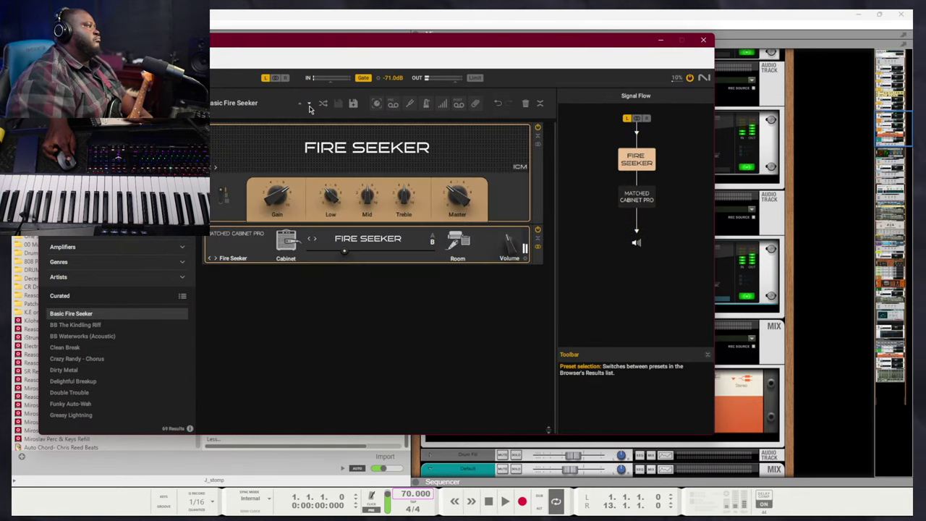
left_click(309, 107)
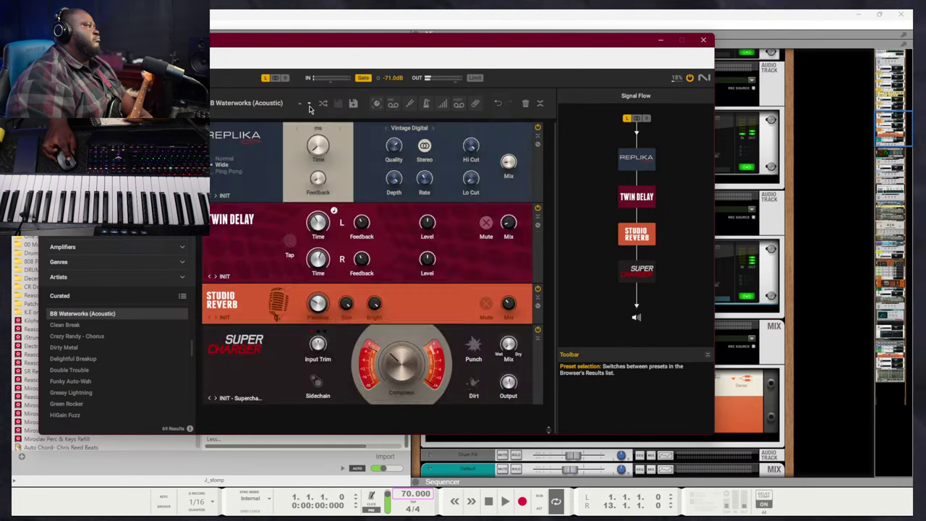
left_click(309, 107)
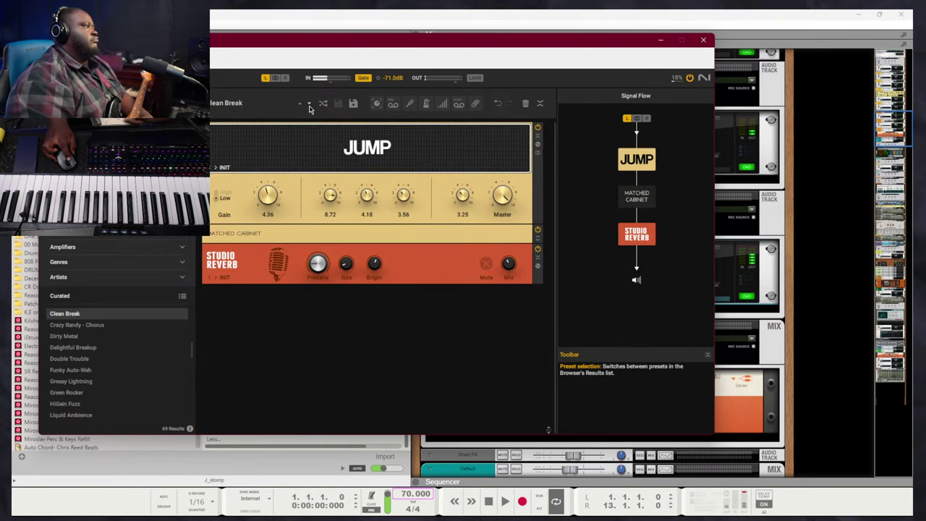
left_click(309, 107)
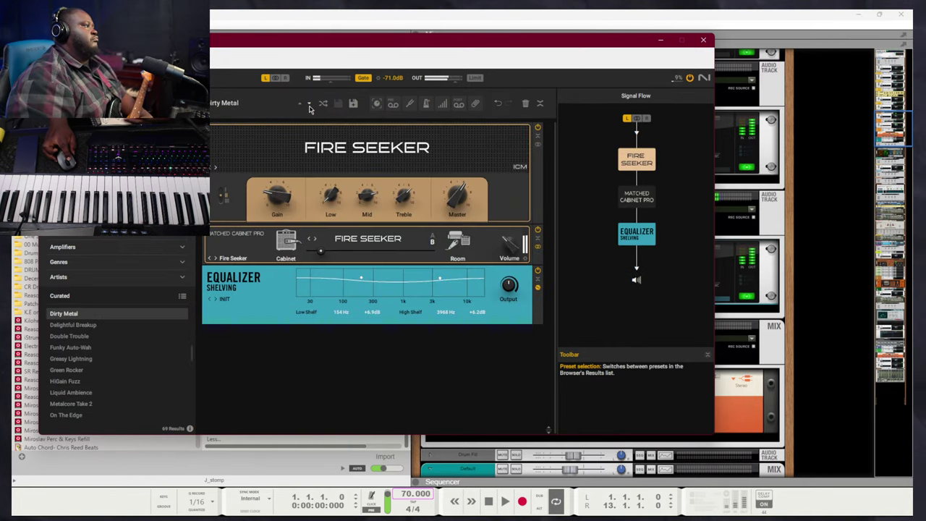
left_click(309, 107)
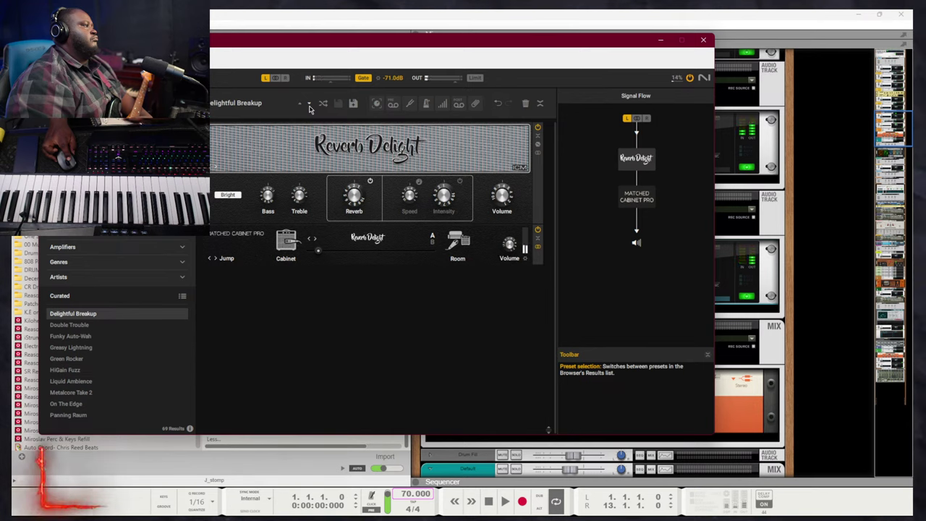
left_click(703, 40)
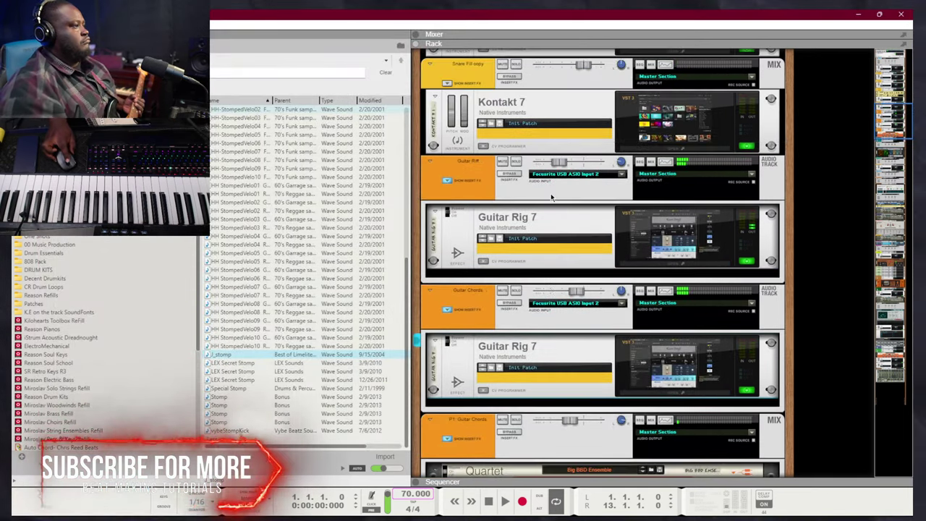
Lower the Guitar Chords channel's level in the rack to roughly match the Guitar Riff channel, and stop playback
scroll(599, 295, "up", 3)
left_click(600, 295)
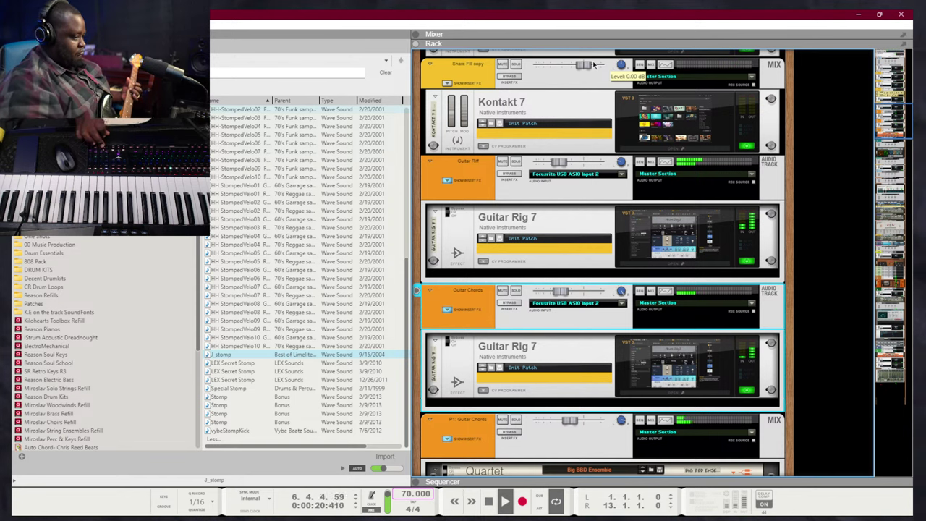
key("space")
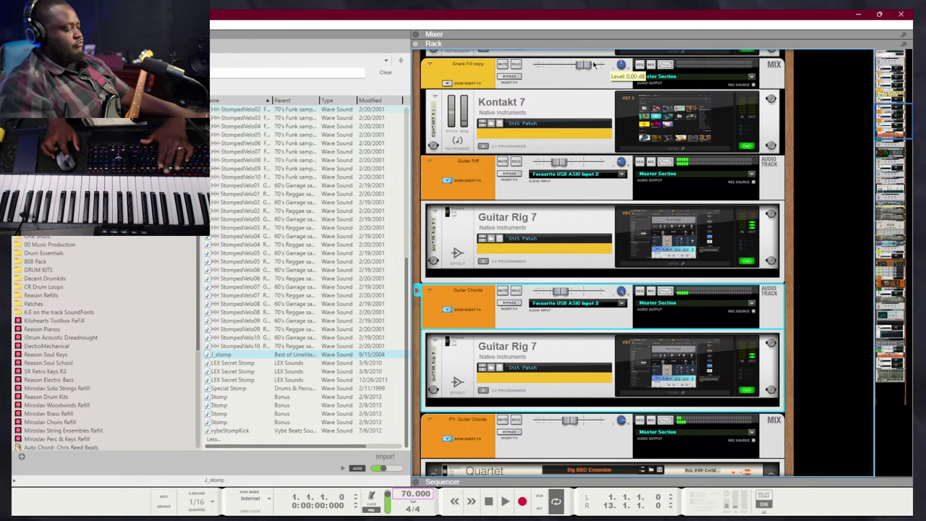
Show the sequencer, select the American Pop Piano track with recording armed, and play the beat from bar 1
key("F7")
left_click(485, 374)
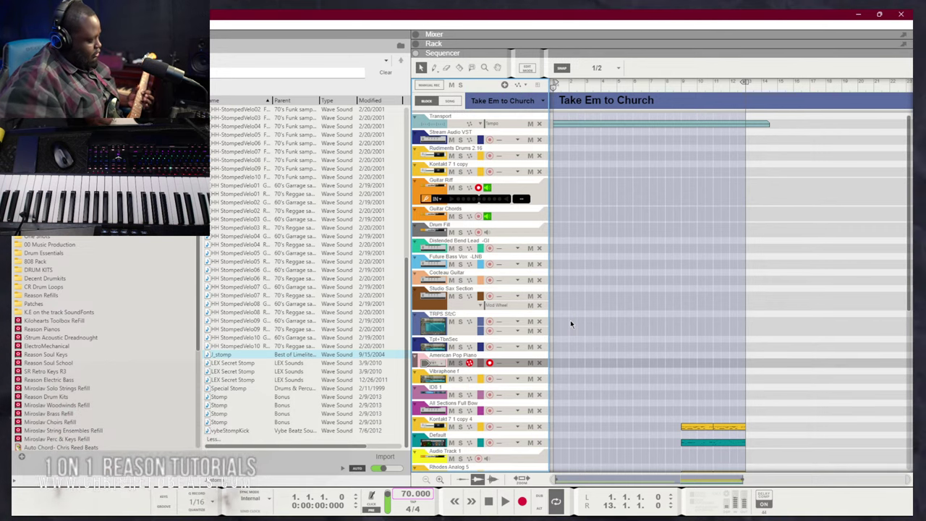
key("space")
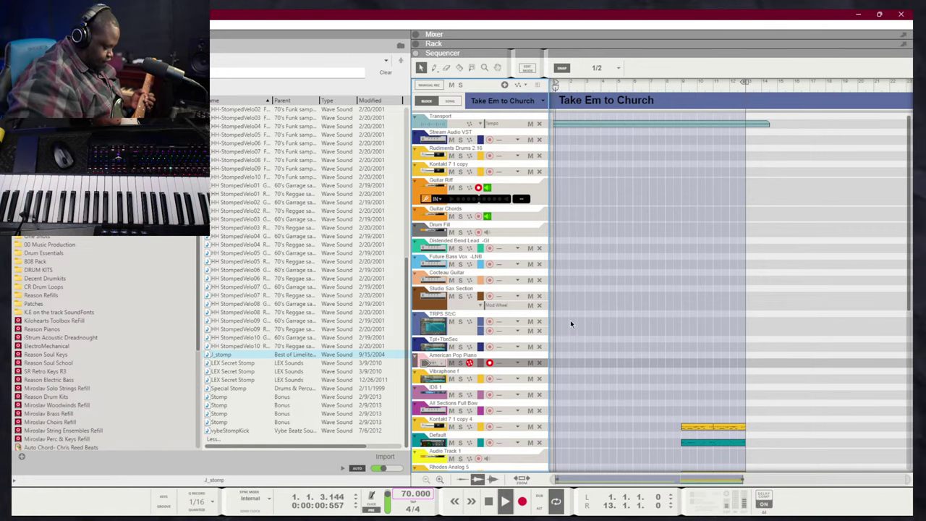
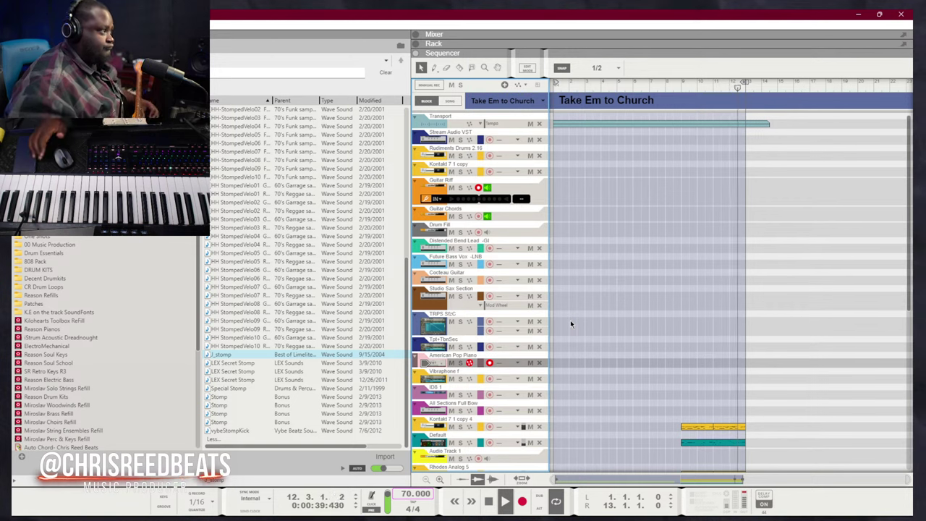
Select the B GrandPiano 1.0 track and arm its third note lane for recording
scroll(575, 322, "down", 10)
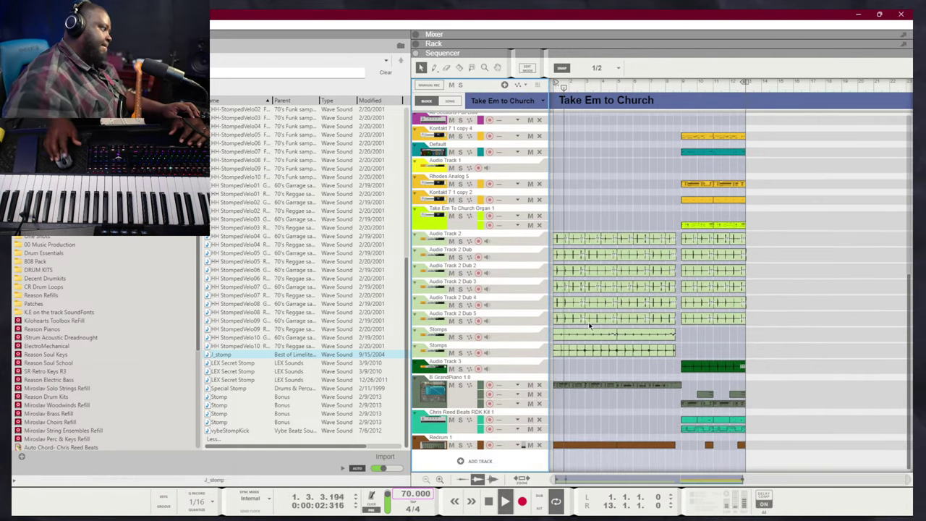
left_click(491, 405)
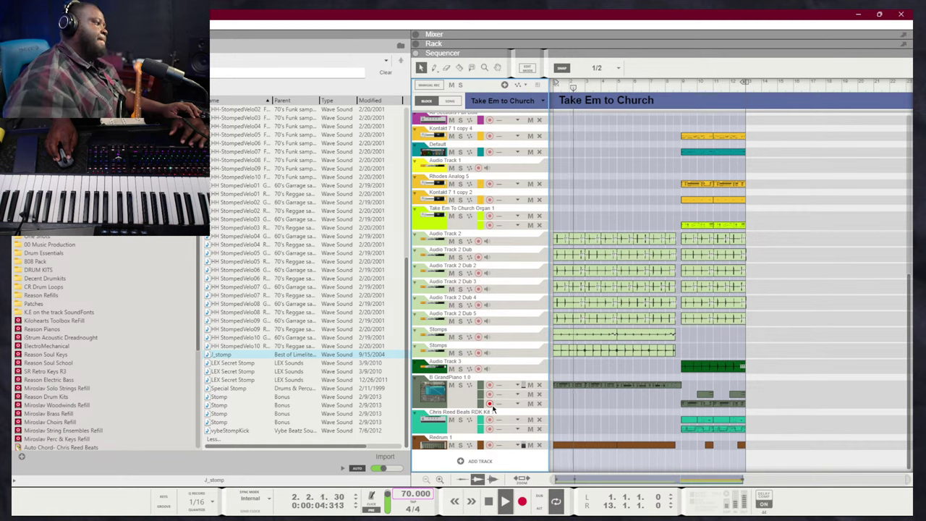
left_click(490, 405)
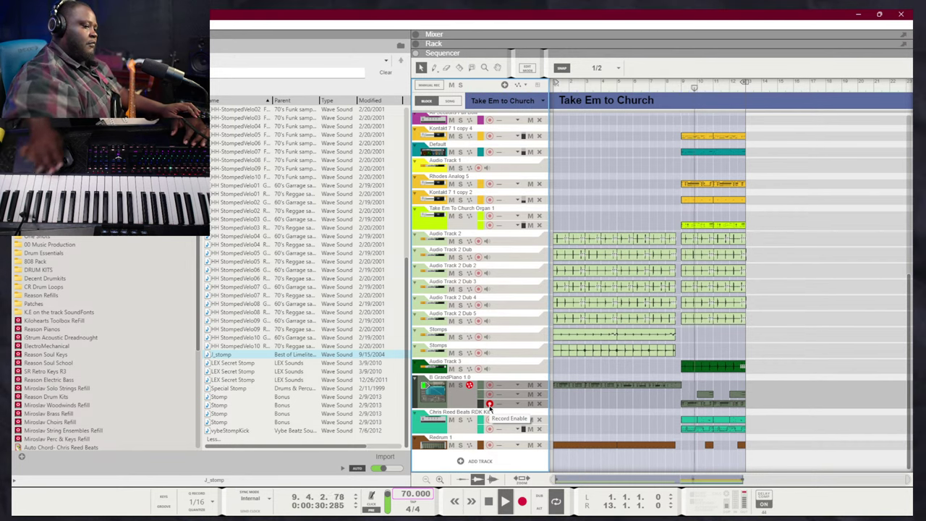
Add a Humana Vocal Ensemble instrument track below Redrum 1
scroll(589, 166, "up", 5)
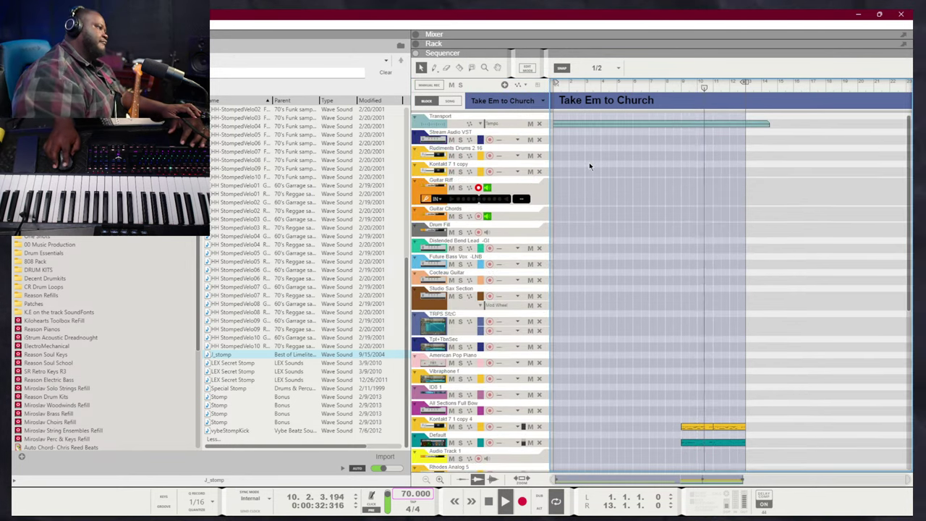
scroll(594, 193, "down", 3)
scroll(596, 195, "down", 3)
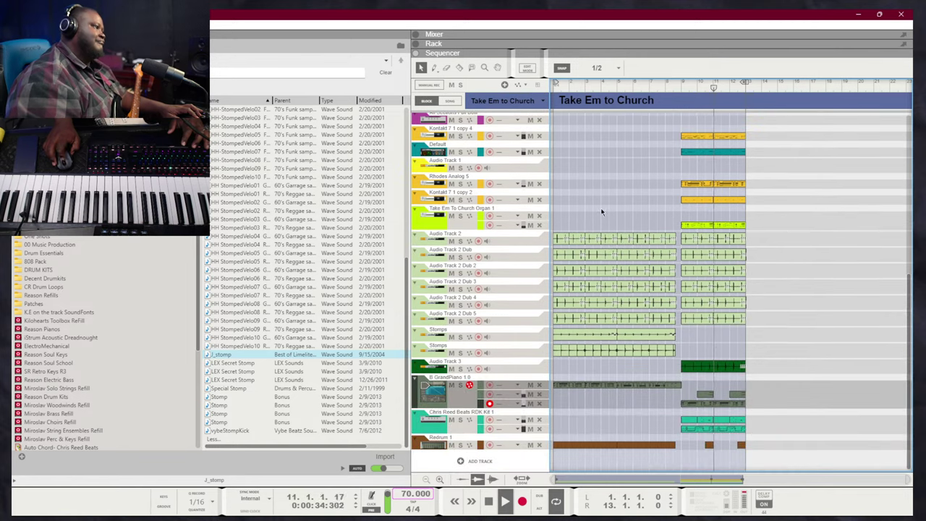
left_click(499, 461)
mouse_move(550, 477)
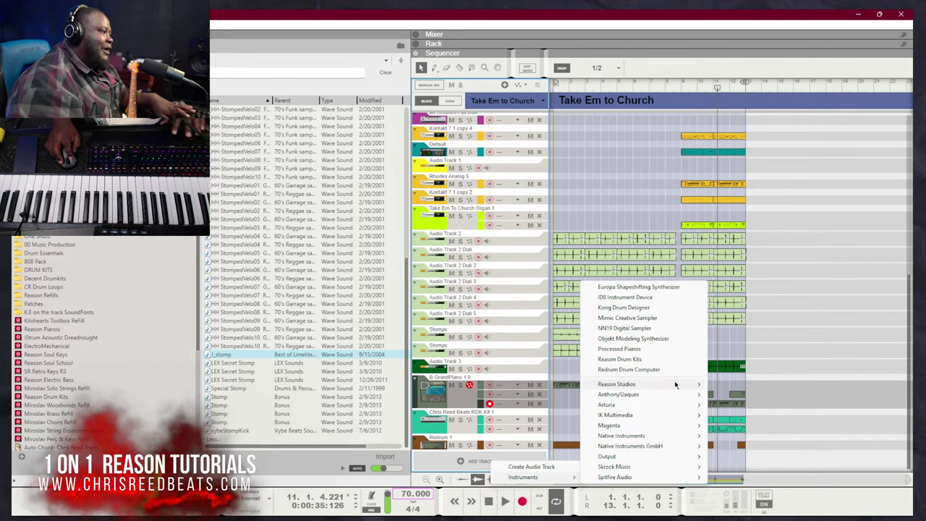
mouse_move(694, 436)
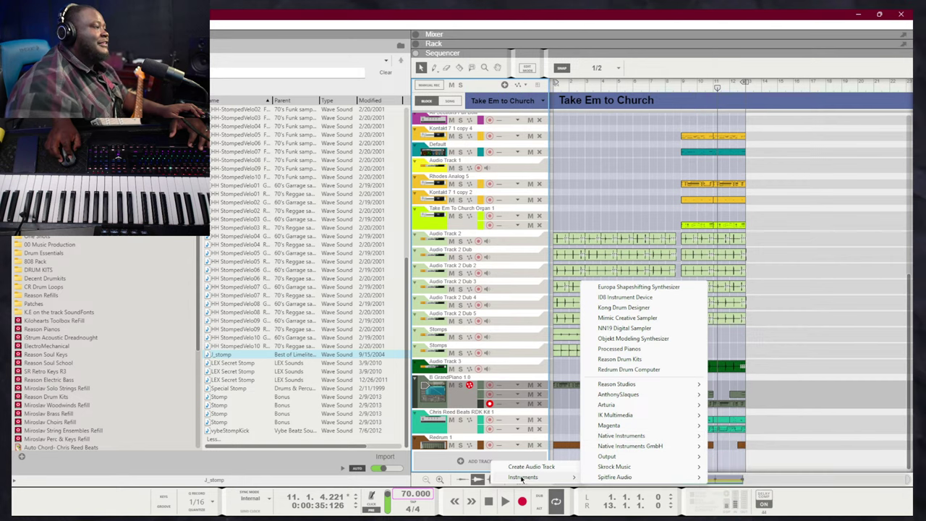
mouse_move(642, 384)
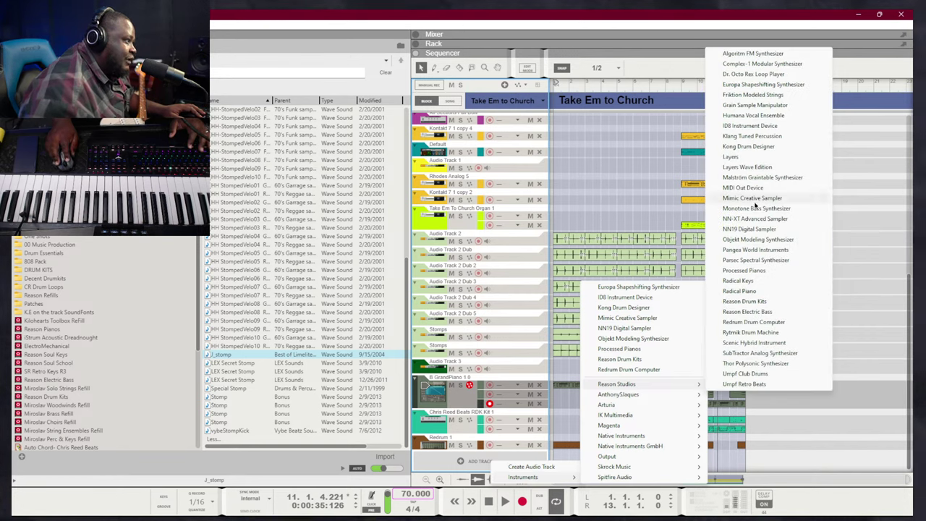
left_click(756, 116)
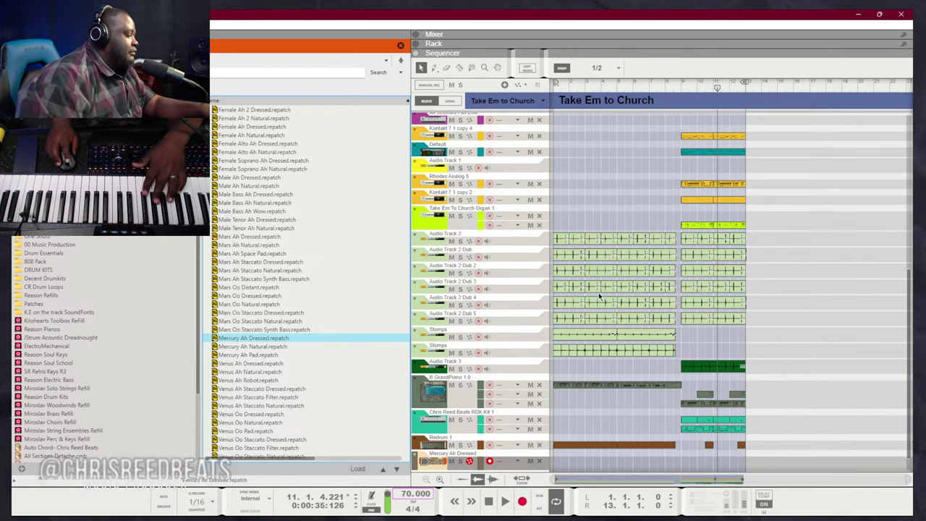
Show the rack and add a Neptune Pitch Adjuster effect to the Humana Mercury Ah Dressed device
key("F6")
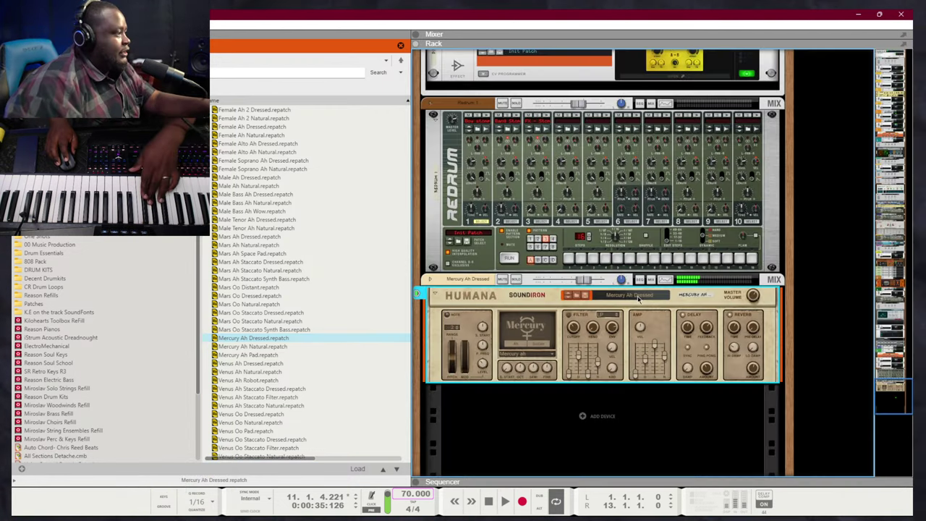
right_click(680, 281)
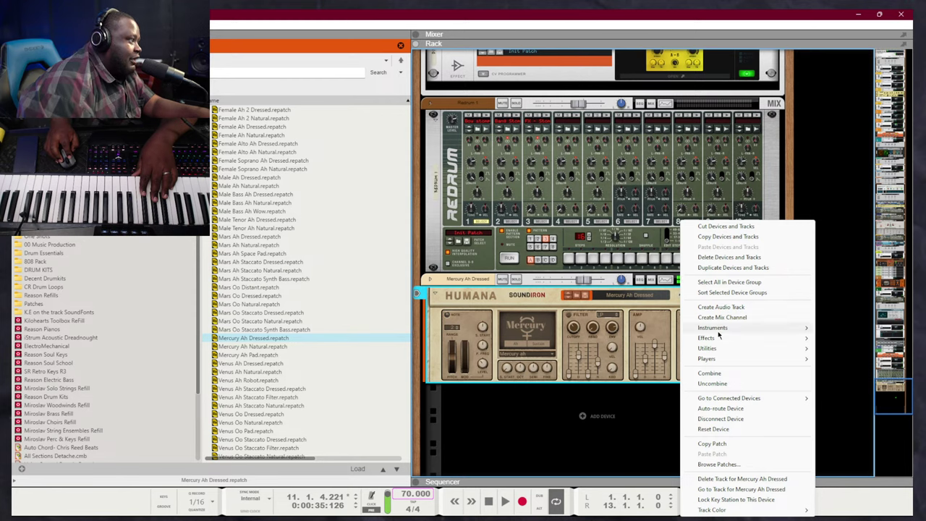
mouse_move(717, 338)
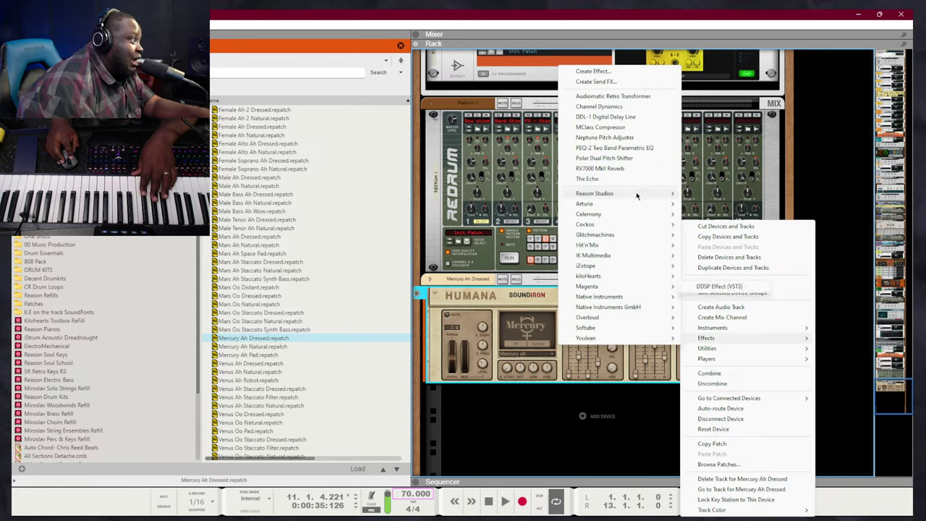
mouse_move(637, 194)
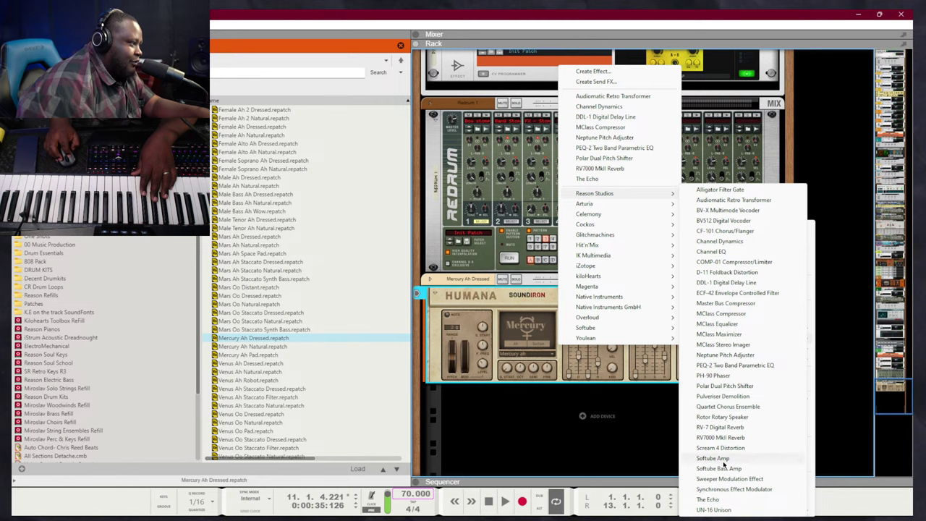
left_click(726, 354)
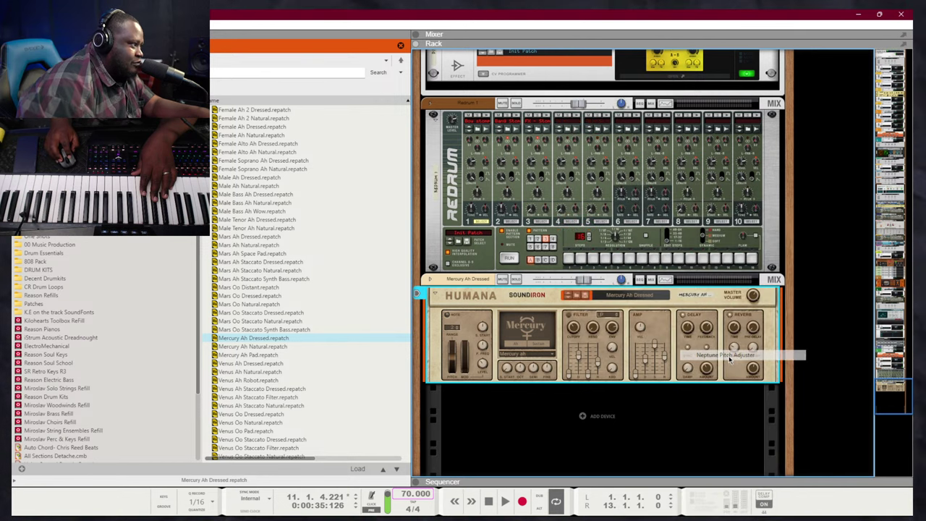
Insert a Polar Dual Pitch Shifter between the Humana device and Neptune
right_click(562, 246)
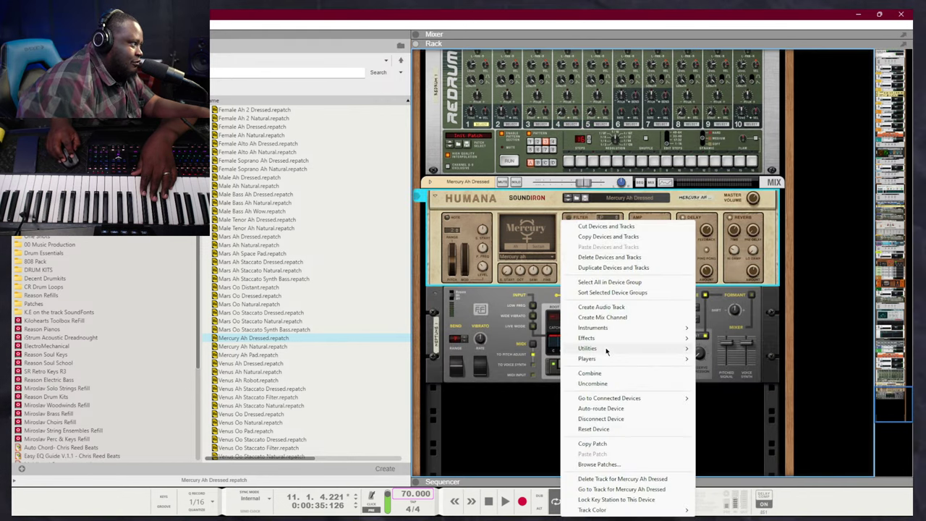
mouse_move(602, 338)
mouse_move(730, 196)
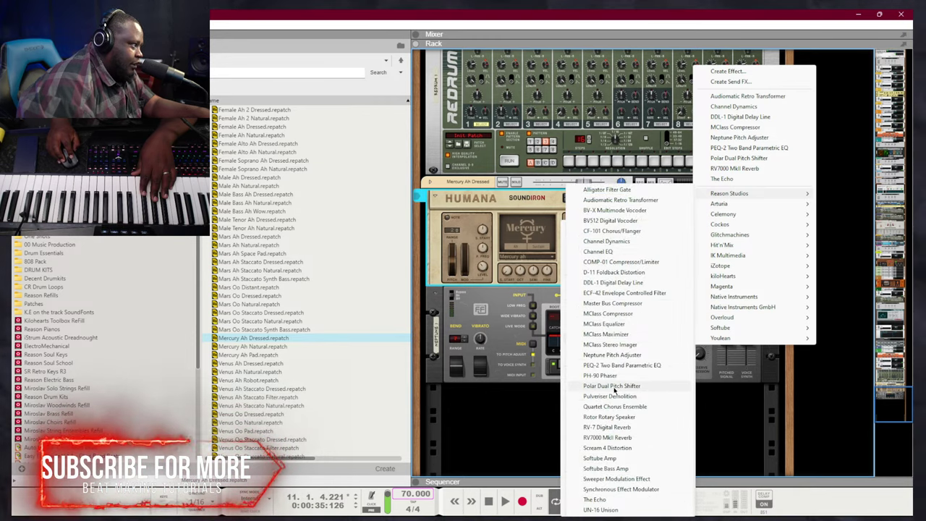
left_click(613, 386)
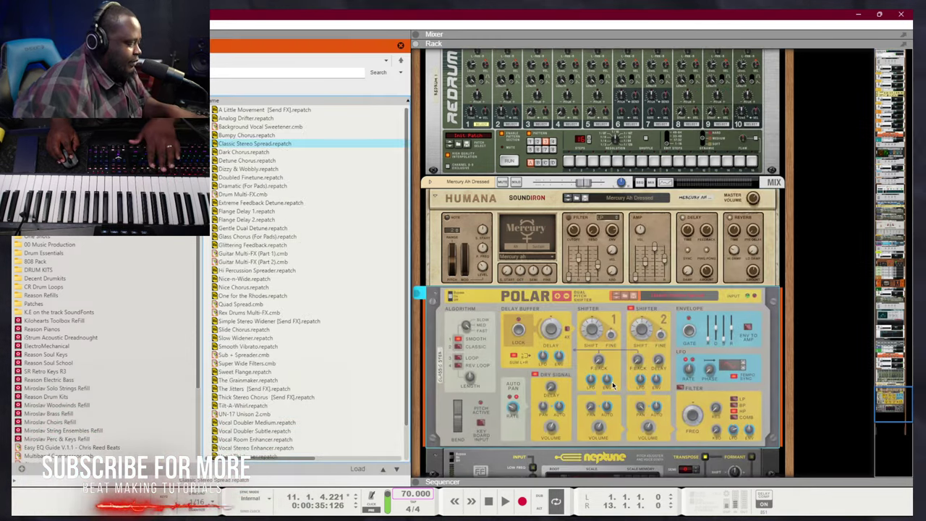
Check that the Mercury Ah Dressed track is armed for recording, and adjust the formant shift on Neptune
key("F7")
left_click(493, 424)
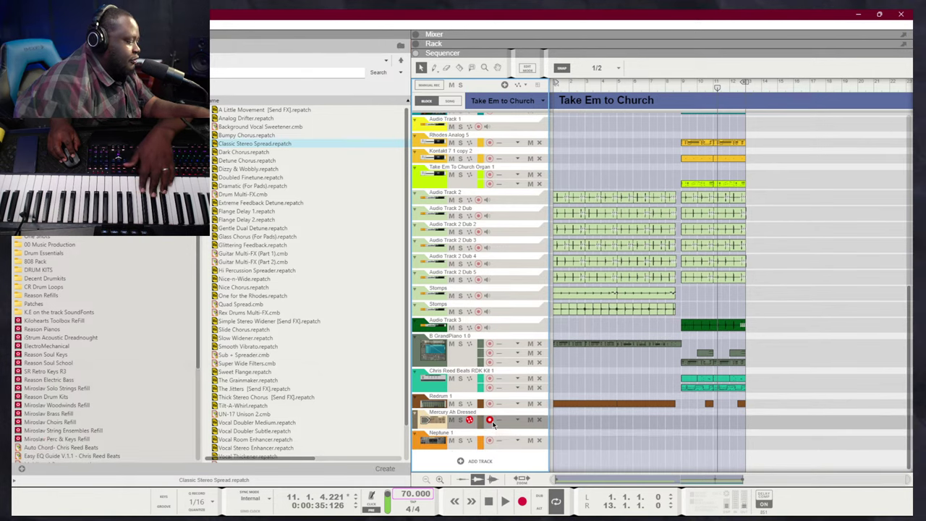
key("F6")
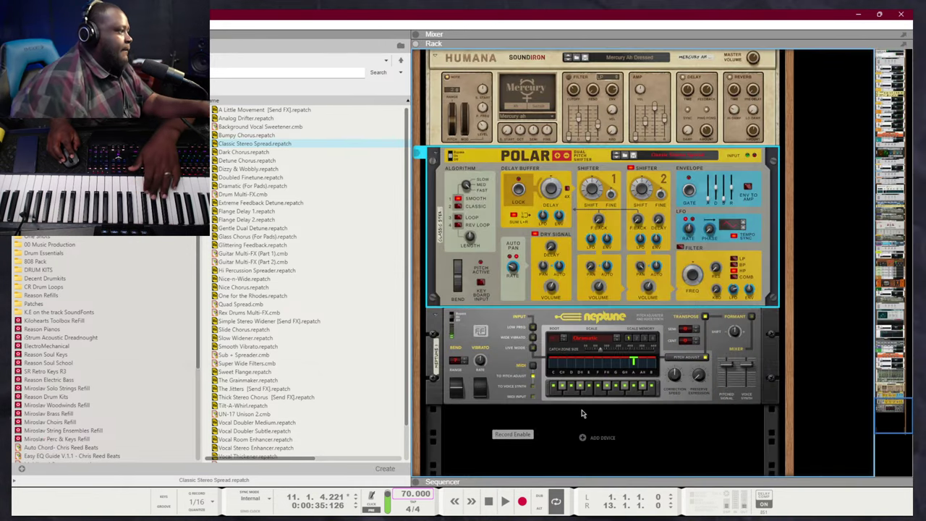
left_click(736, 331)
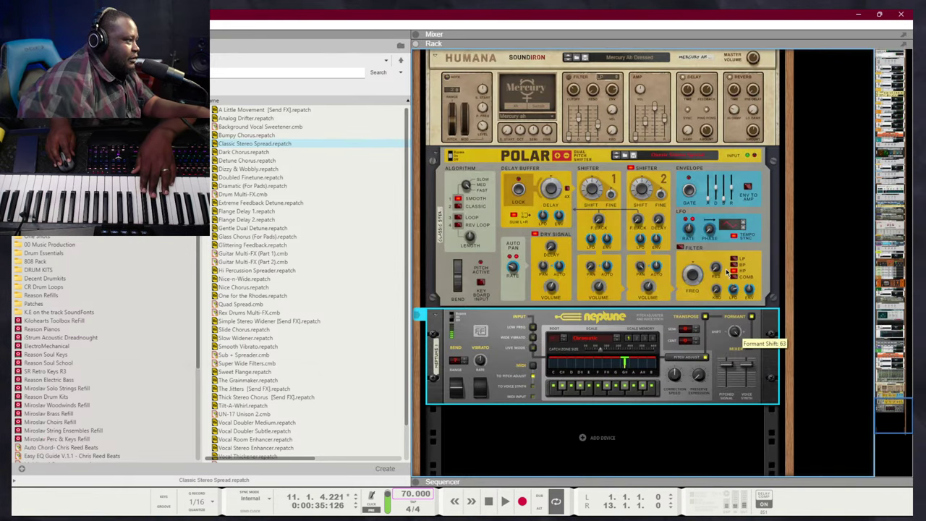
left_click_drag(725, 334, 735, 353)
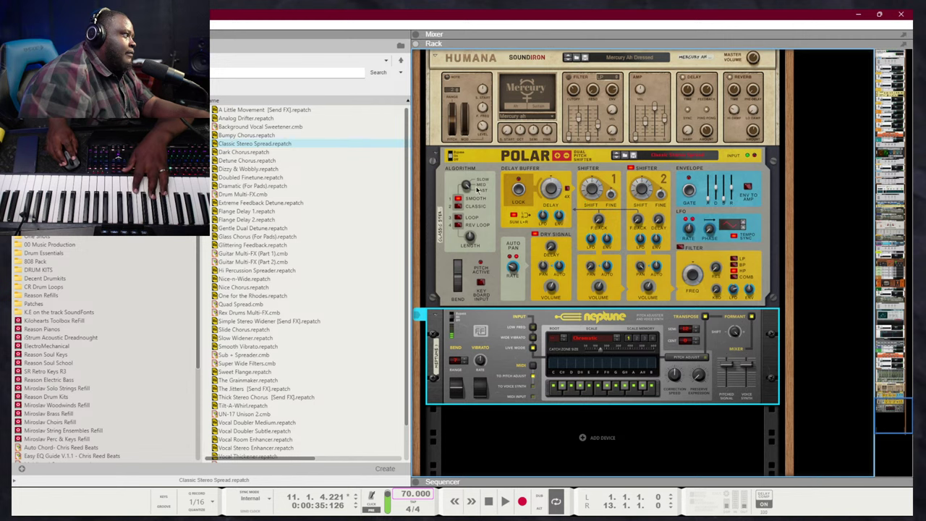
Reset the Polar Dual Pitch Shifter to its initial patch and adjust the pitch shift of Shifter 1
right_click(502, 178)
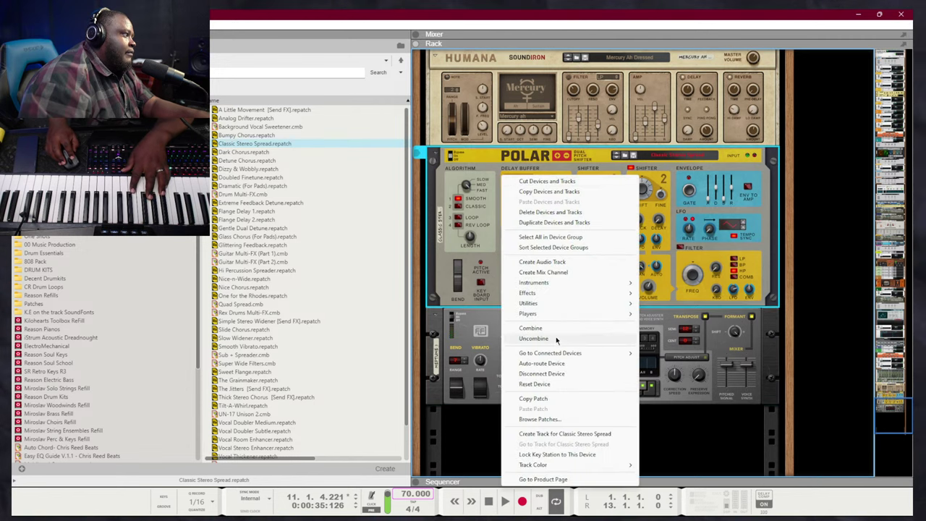
left_click(551, 388)
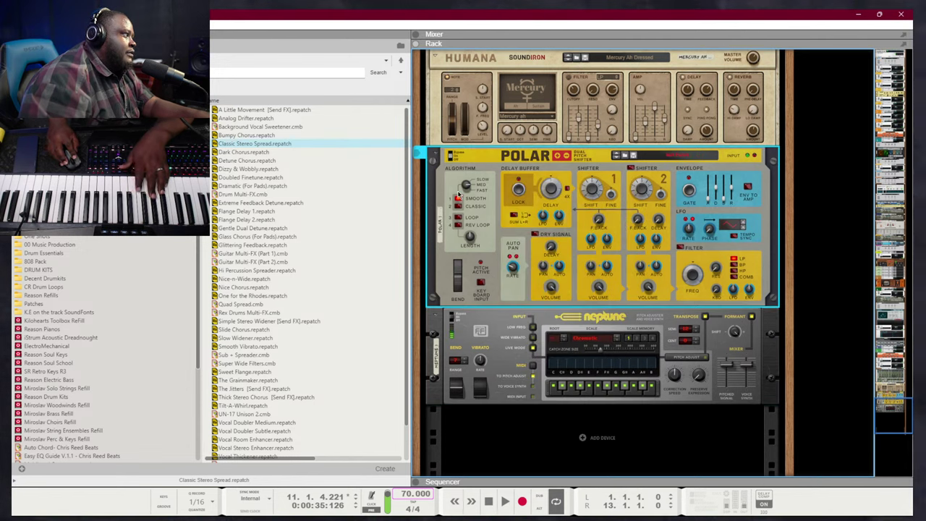
left_click_drag(602, 192, 596, 160)
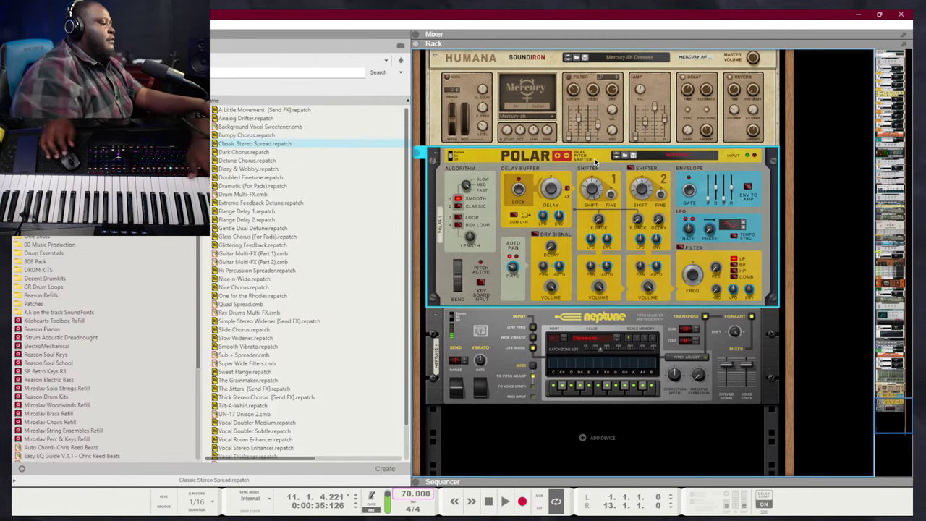
Flip Neptune's bypass switch and adjust the semitone shift of Shifter 2 on Polar
left_click(451, 318)
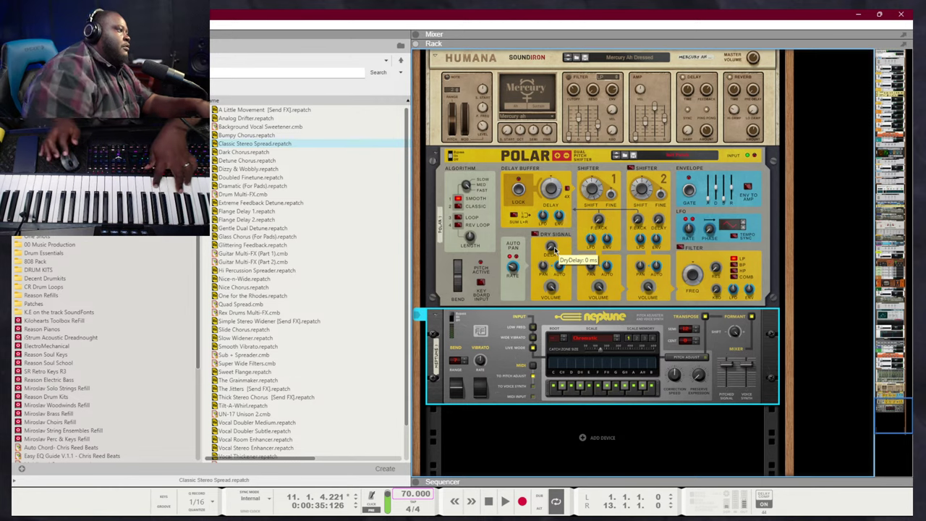
left_click(640, 174)
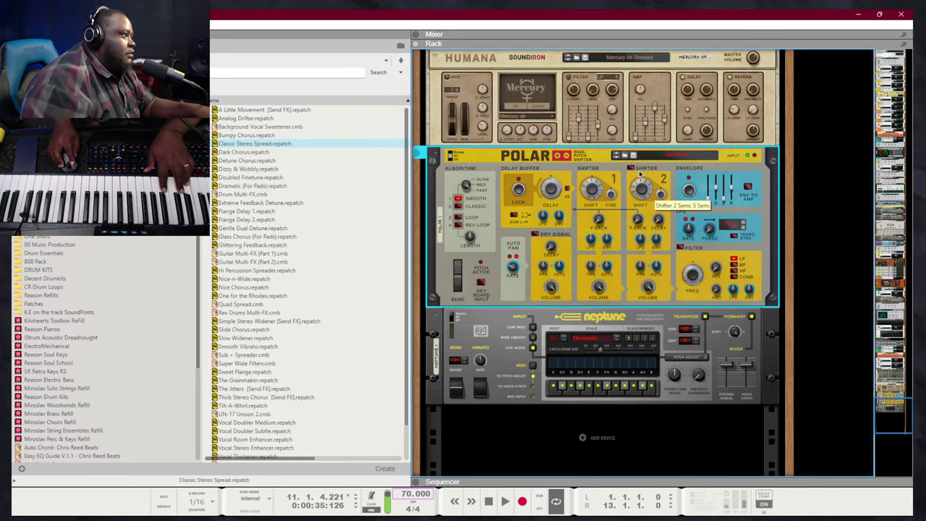
left_click_drag(647, 188, 640, 207)
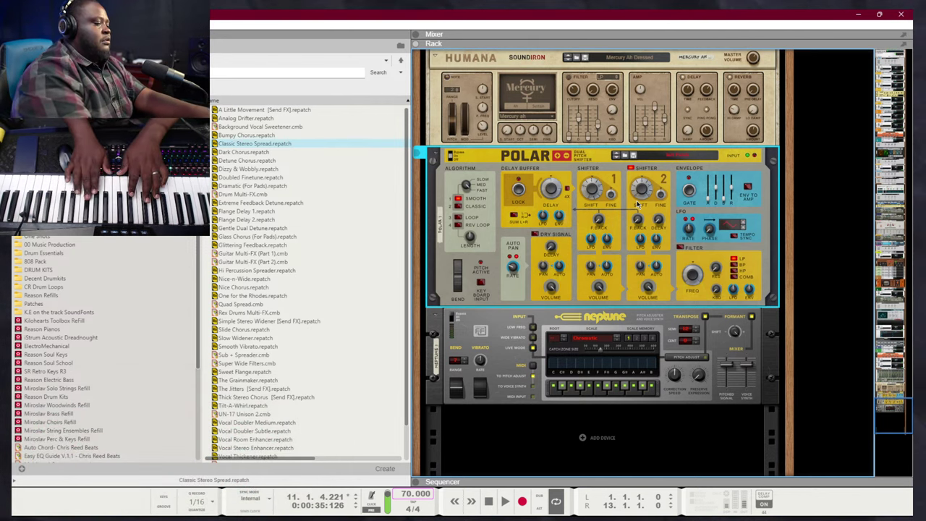
Play the beat from bar 1 and lower the Mercury Ah Dressed channel level to -11.40 dB
key("shift+Return")
key("space")
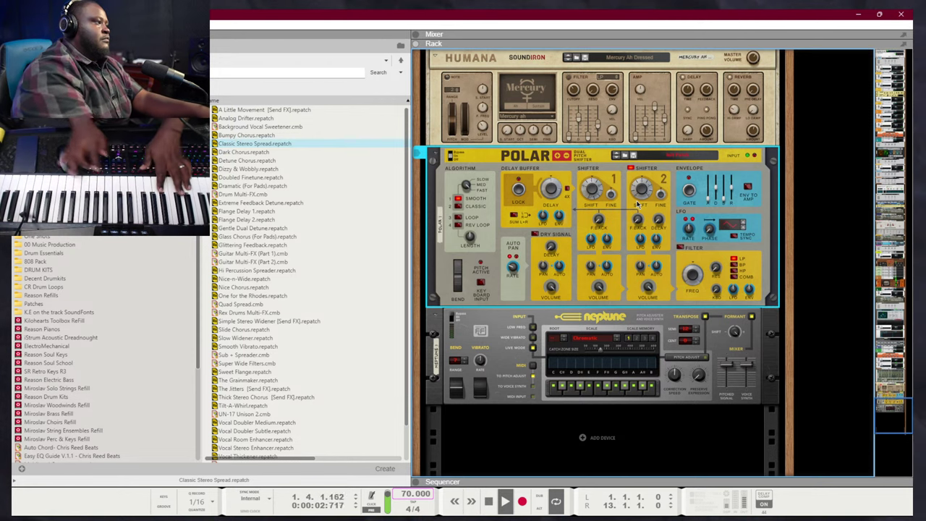
scroll(643, 92, "up", 3)
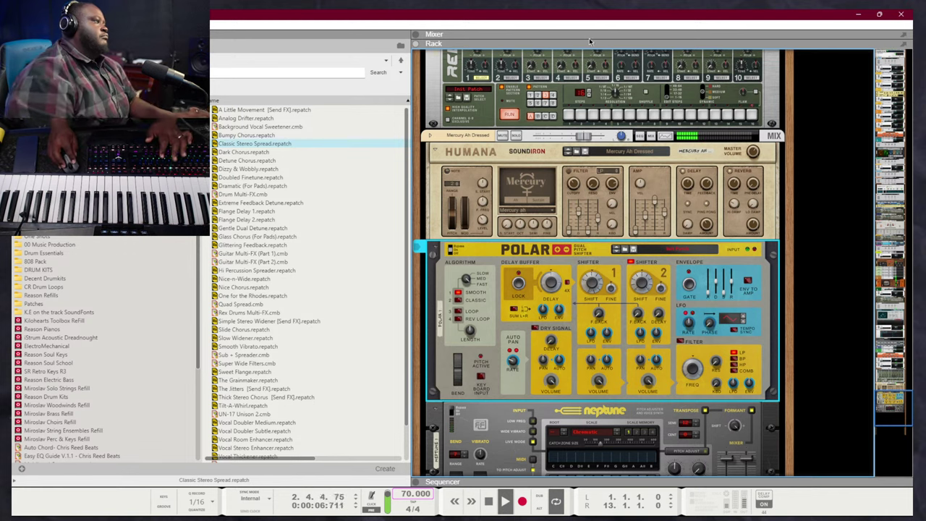
left_click(577, 138)
left_click_drag(577, 138, 566, 137)
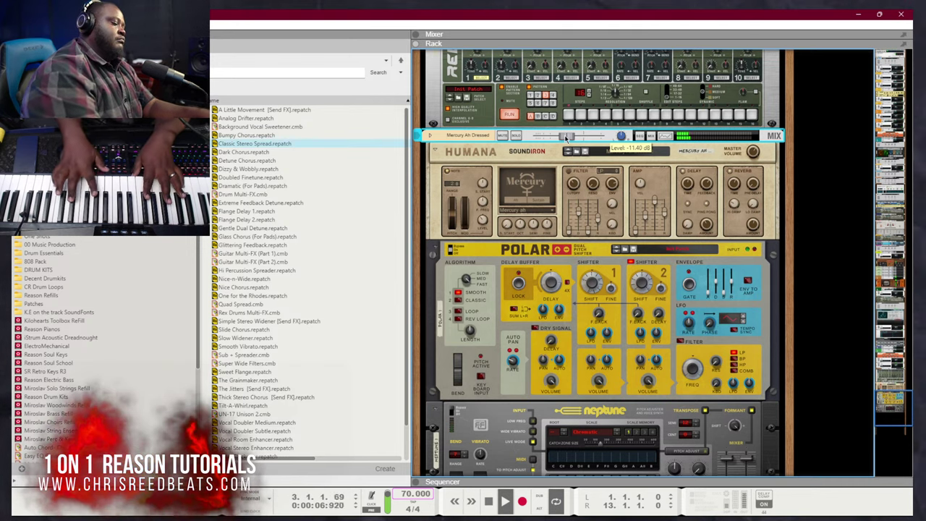
scroll(583, 200, "up", 5)
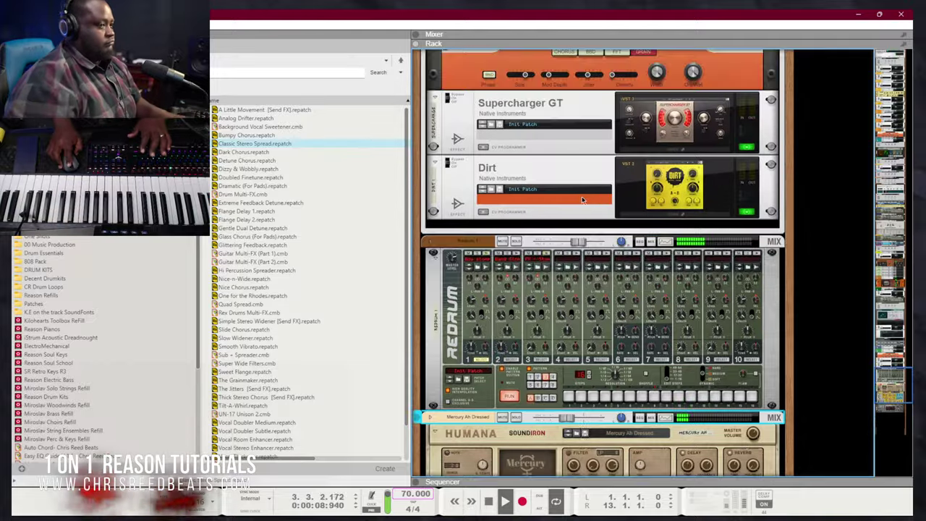
scroll(583, 199, "up", 5)
key("F7")
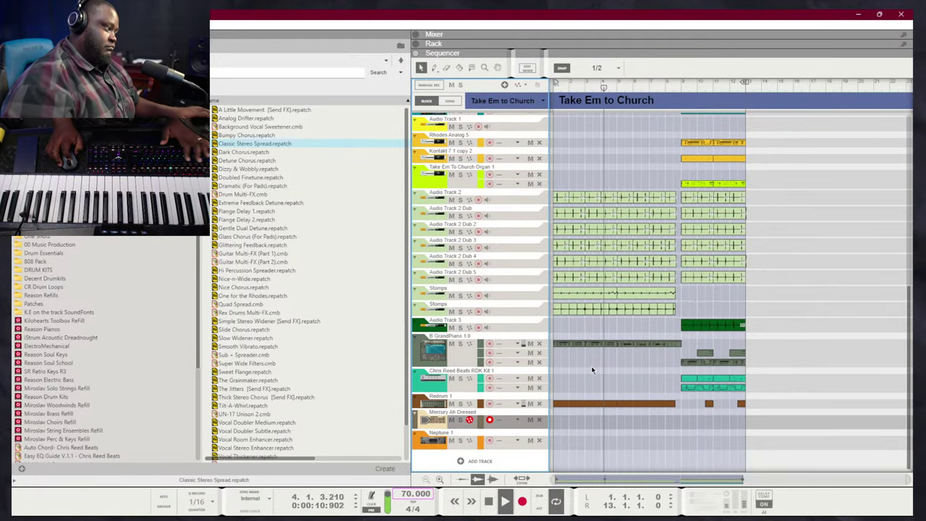
key("F6")
scroll(552, 321, "down", 10)
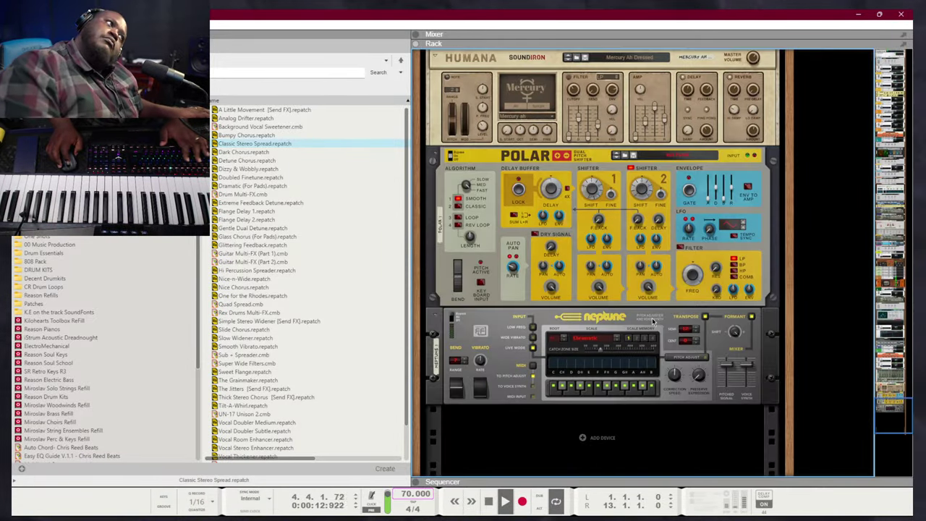
right_click(633, 352)
mouse_move(638, 377)
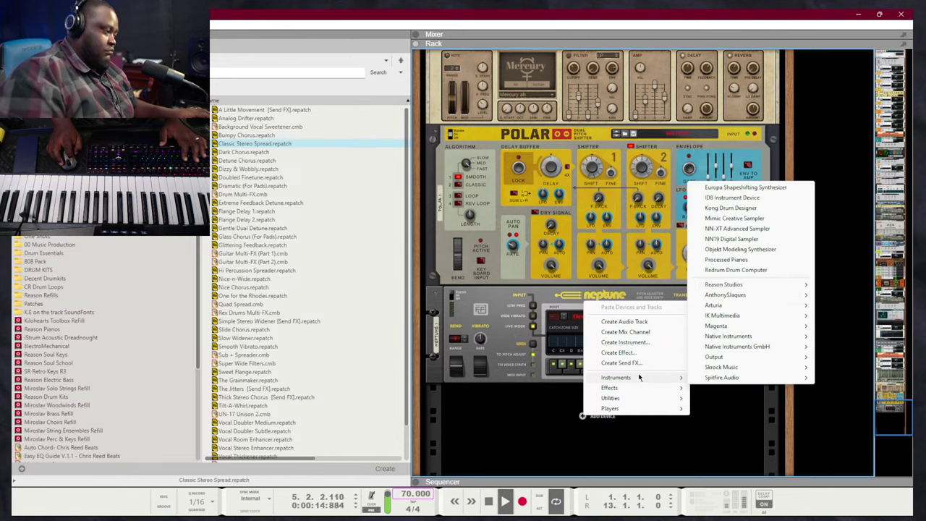
left_click(821, 422)
right_click(609, 418)
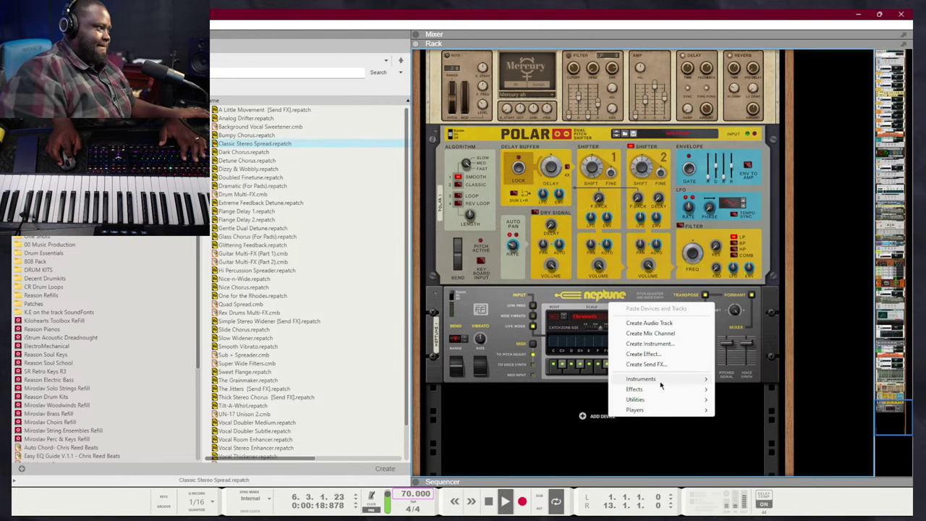
left_click(862, 251)
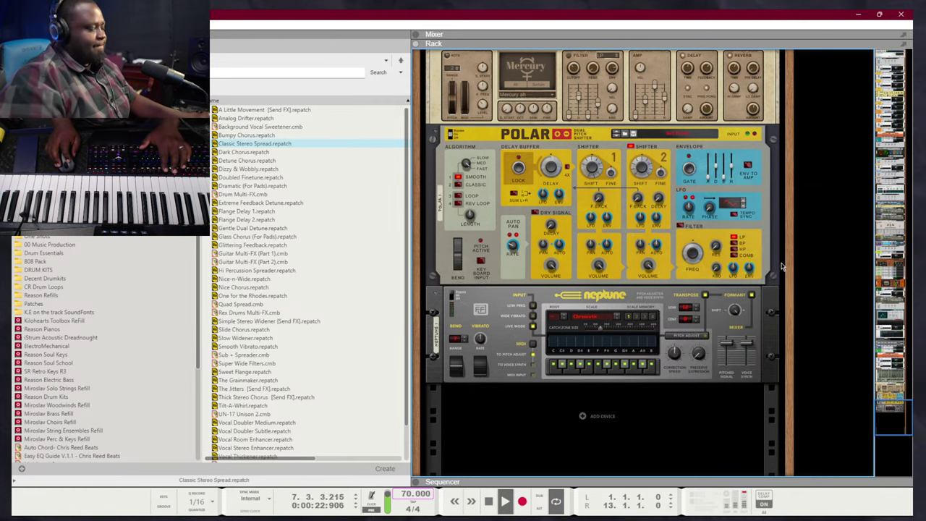
Show the sequencer and replay the beat from the start of the loop
key("F7")
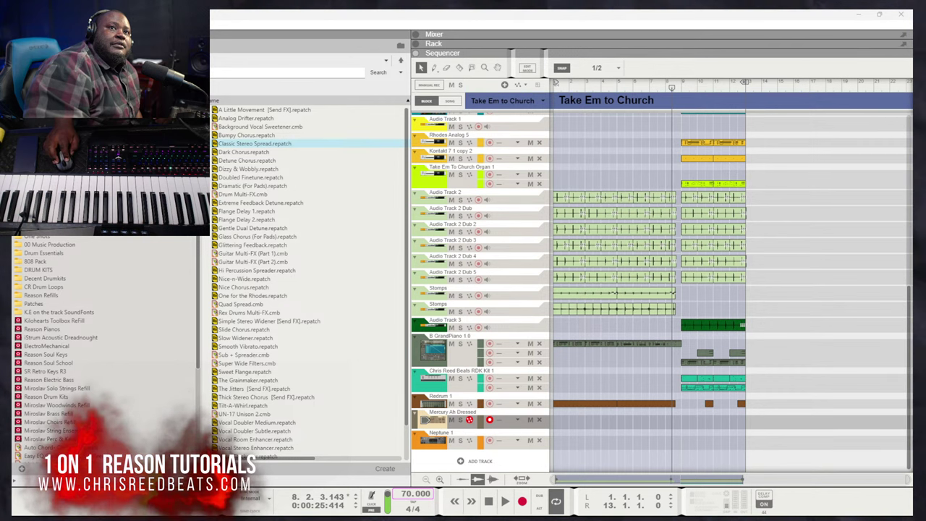
left_click(779, 151)
key("shift+Return")
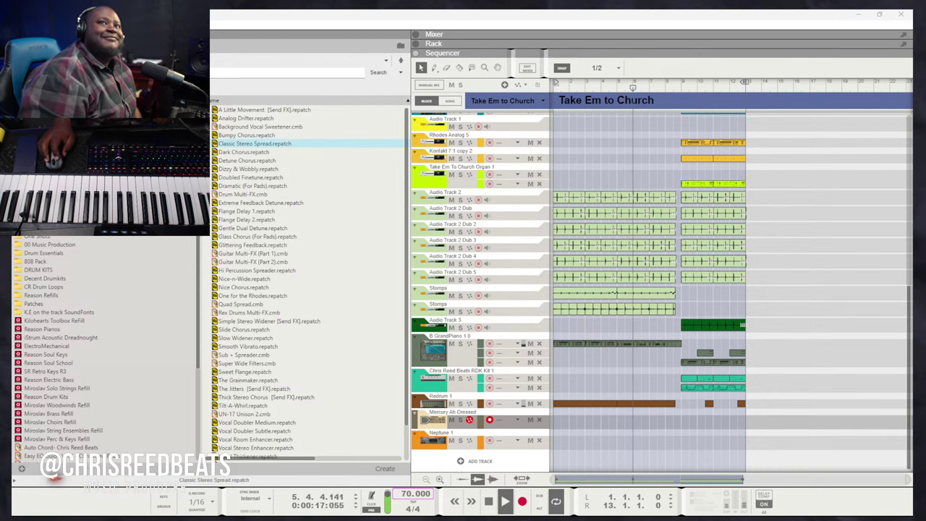
Search the system for "AUD" and launch Audacity
mouse_move(601, 511)
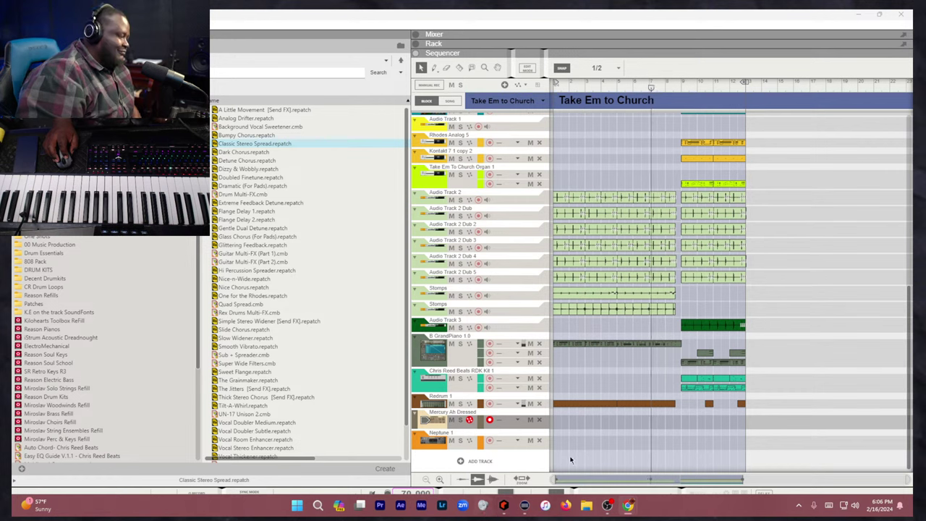
key("super")
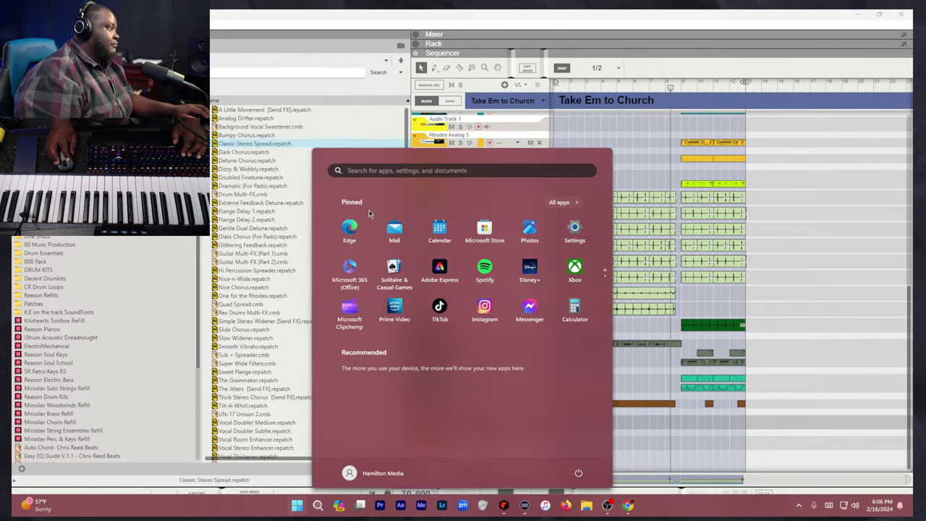
left_click(366, 171)
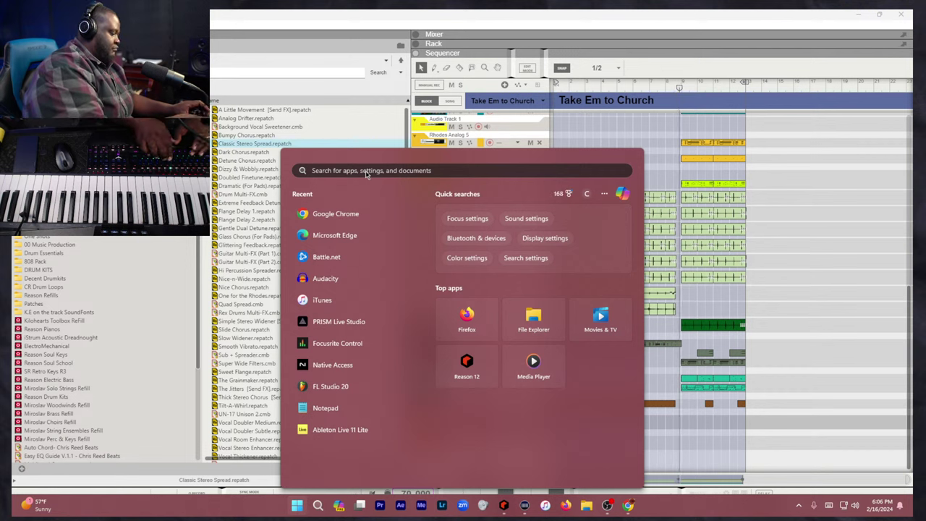
left_click(373, 170)
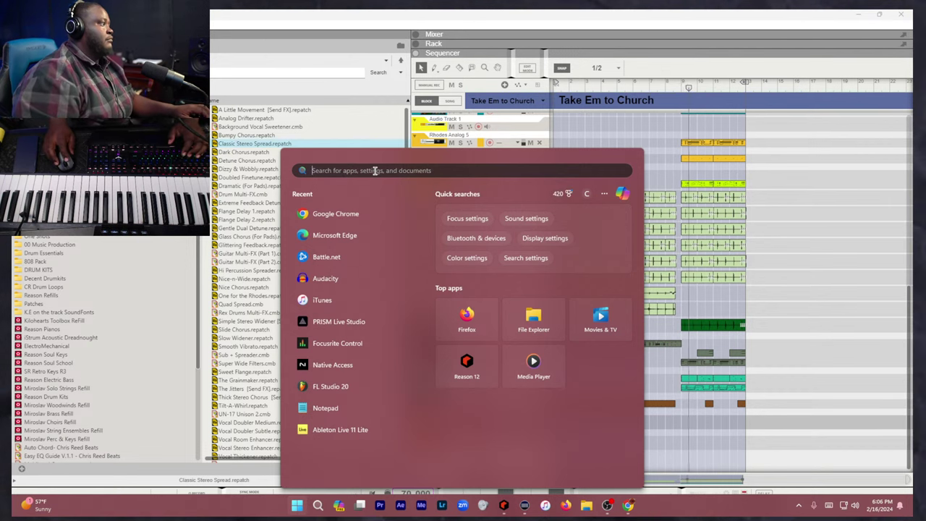
type("AUD")
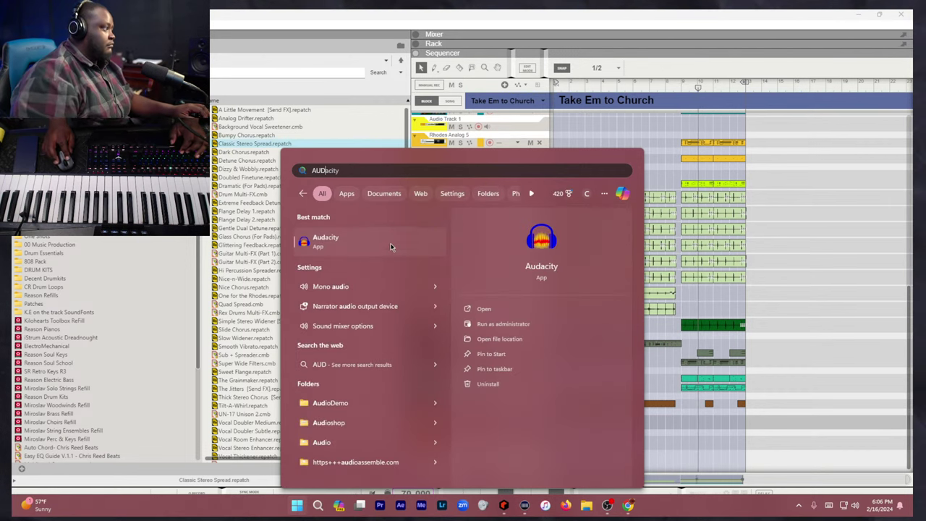
left_click(390, 247)
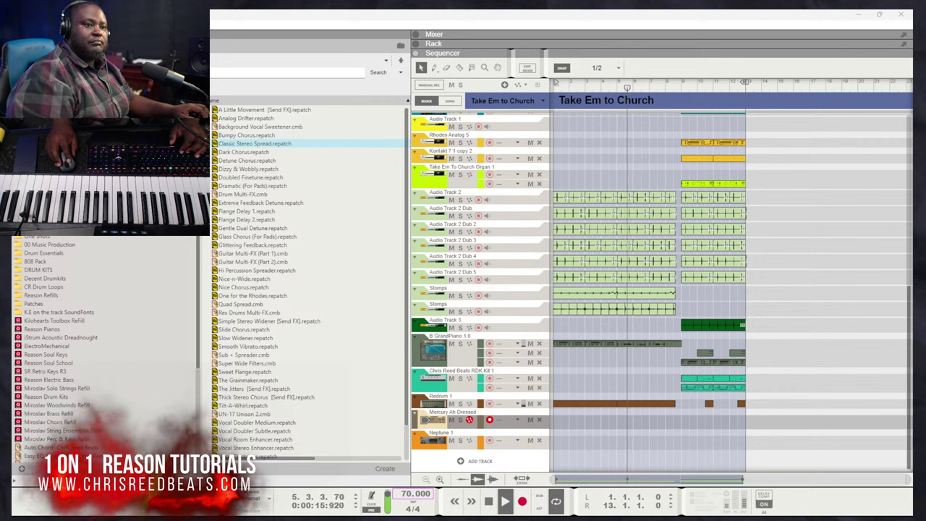
Stop the beat, return to bar 1, and play its opening briefly
left_click(821, 255)
key("space")
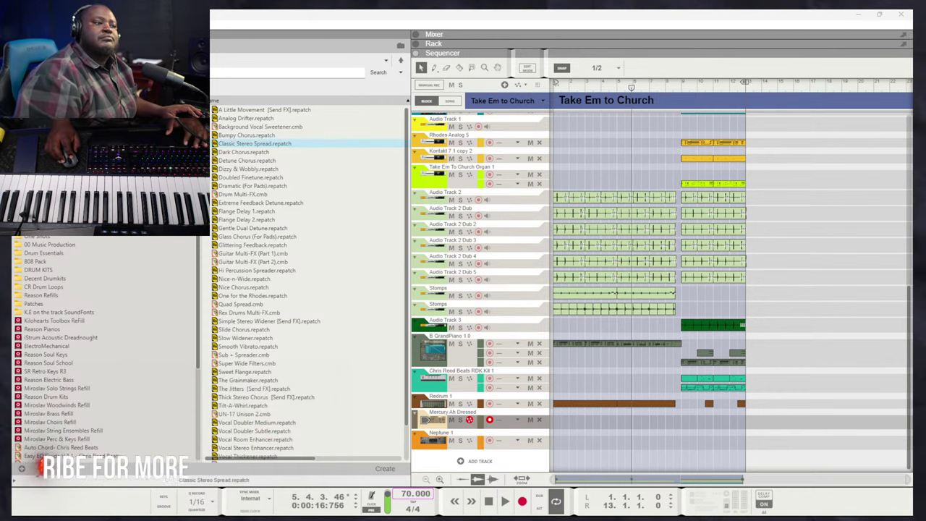
left_click(833, 274)
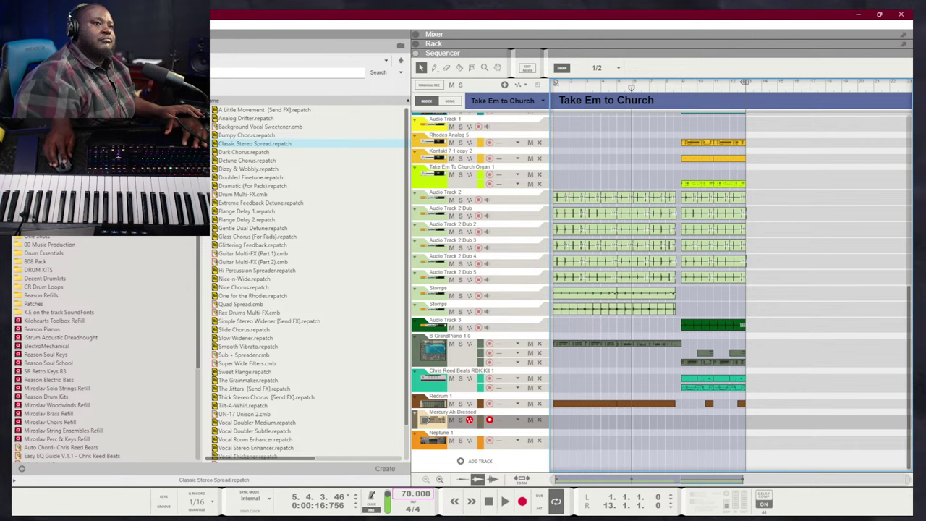
key("alt+Tab")
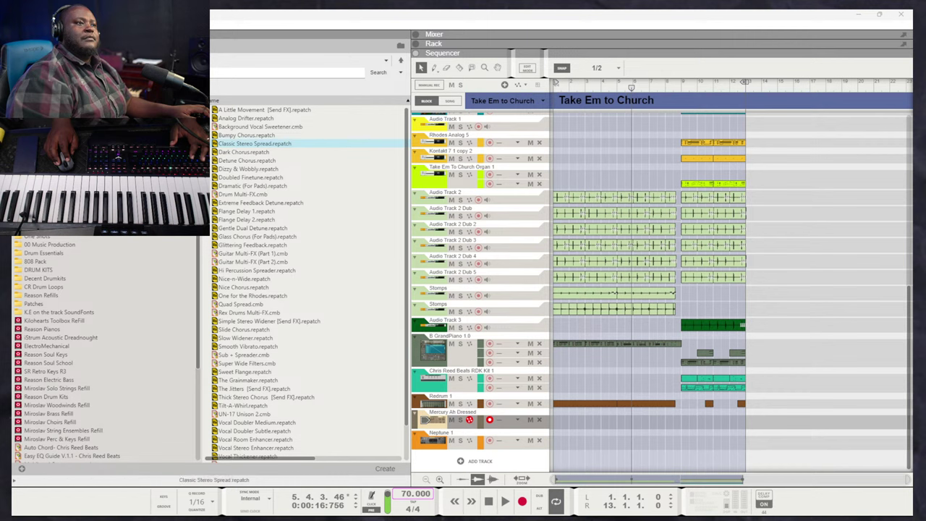
left_click(861, 257)
key("shift+Return")
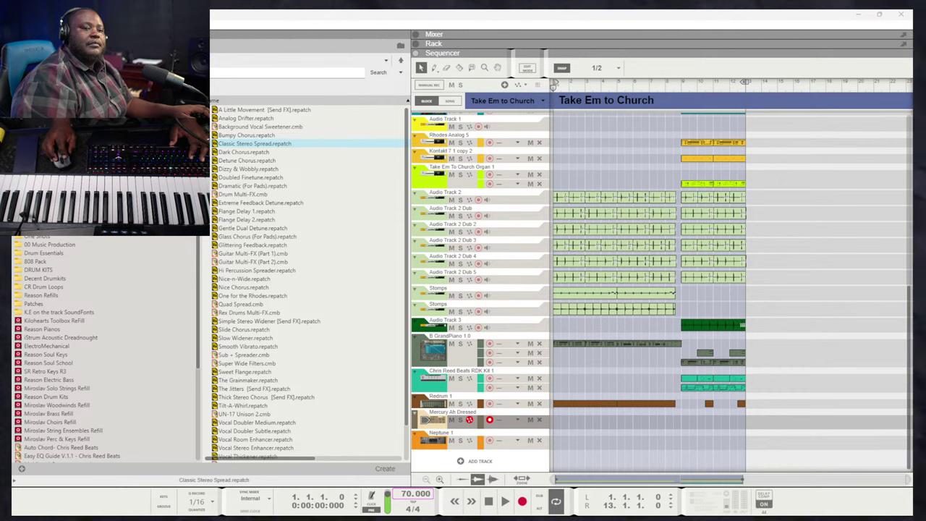
left_click(763, 264)
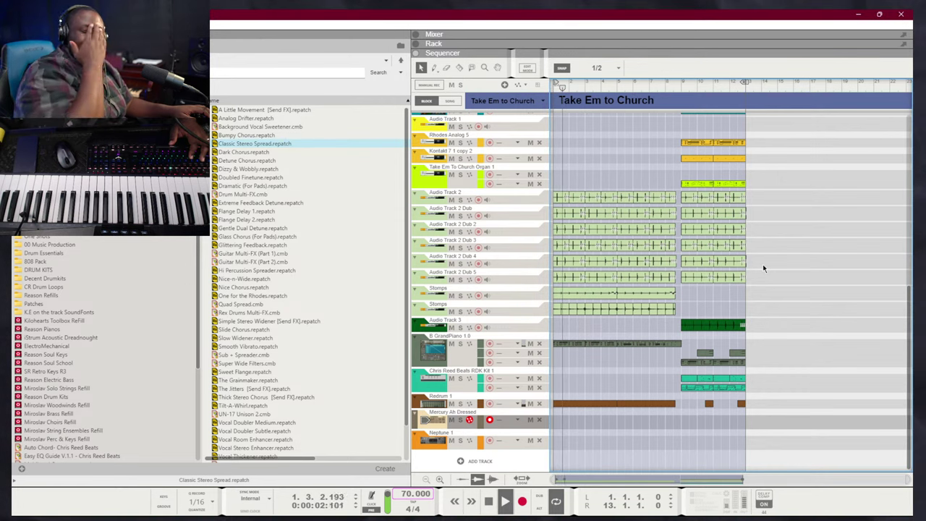
key("space")
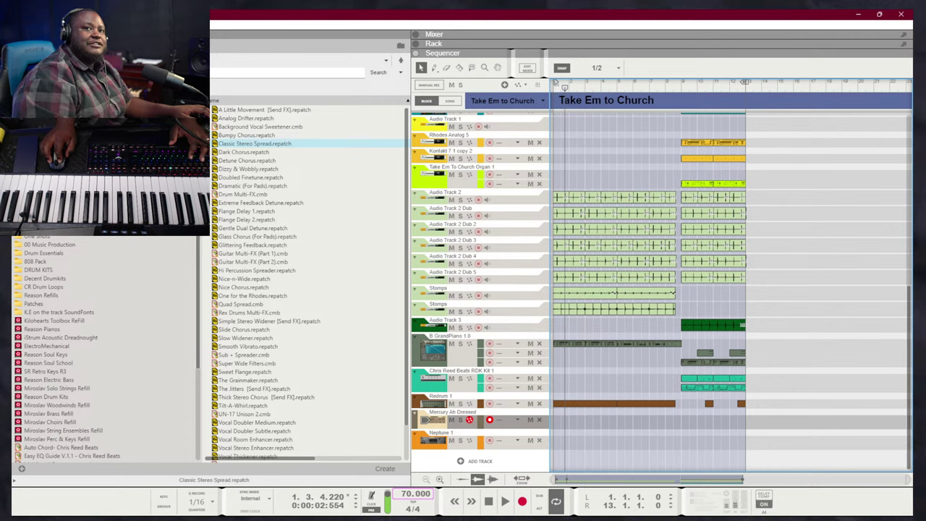
Switch to Audacity and stop the running audio recording
key("alt+Tab")
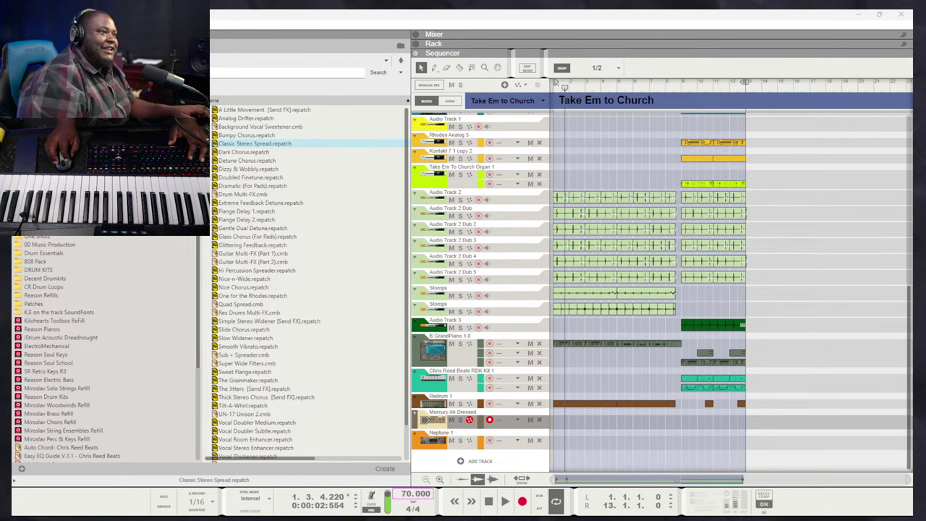
left_click_drag(925, 84, 406, 73)
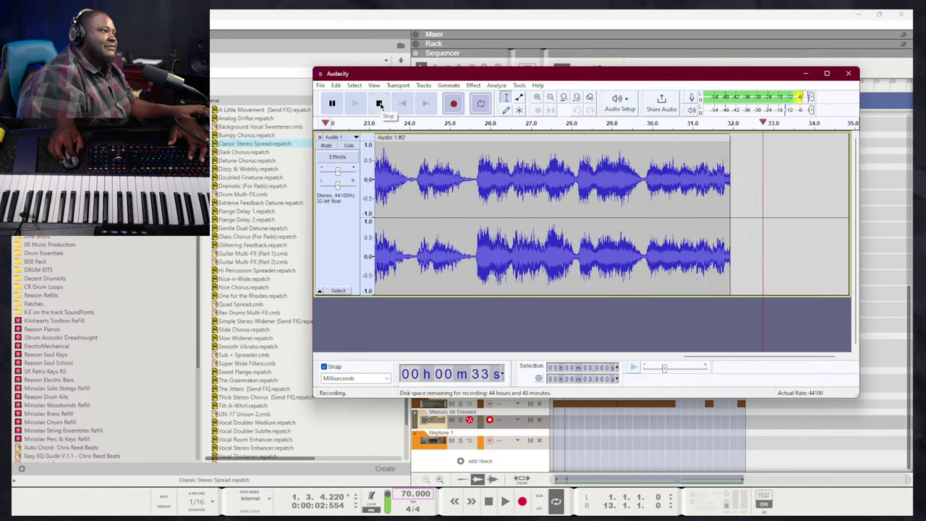
left_click(379, 103)
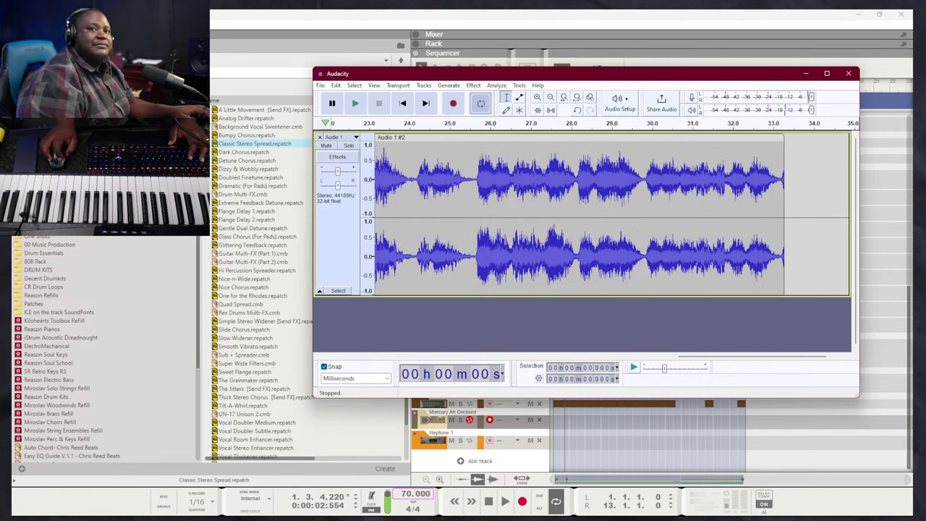
key("alt+Tab")
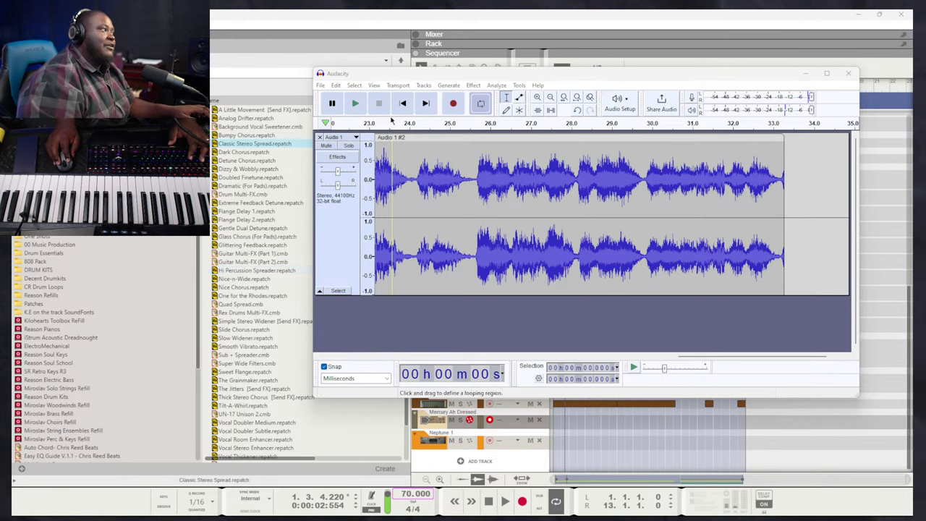
Start a WAV export of the recording and name the file kIDS CHOIR
left_click(319, 84)
mouse_move(346, 156)
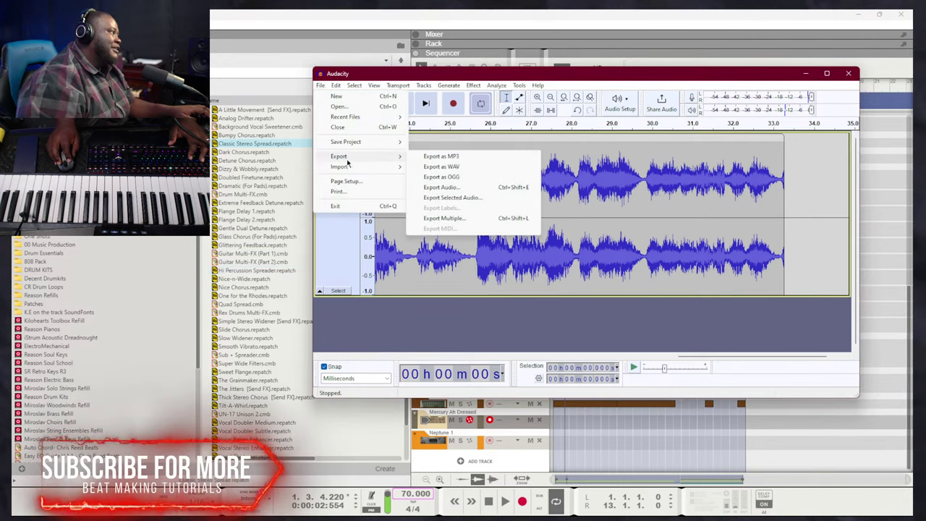
left_click(459, 167)
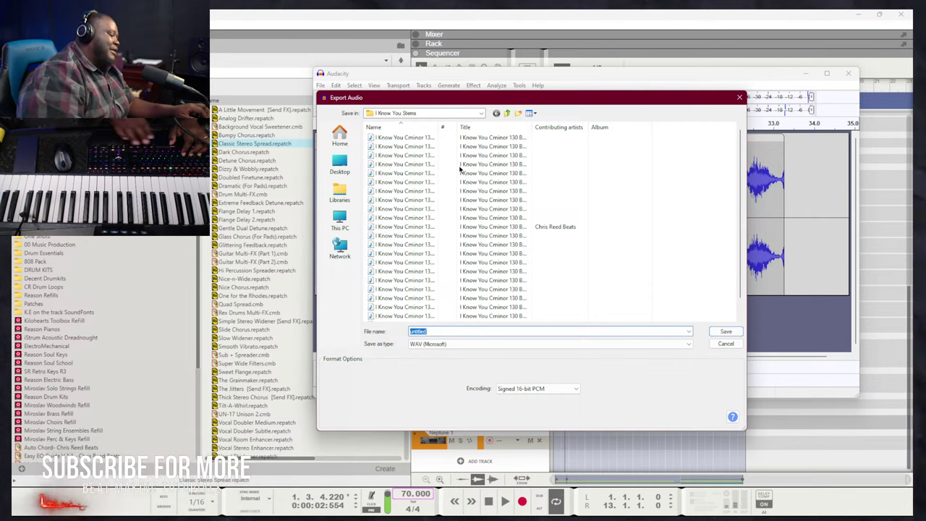
type("KIDS CHOIR")
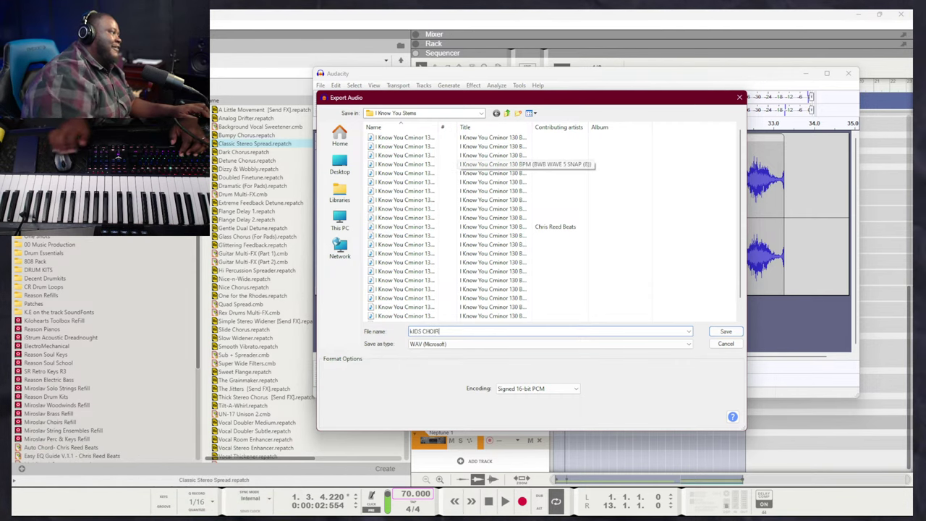
Save the export in the Samples folder of Documents > 00 Music Production, and close Audacity without saving the project
left_click(507, 113)
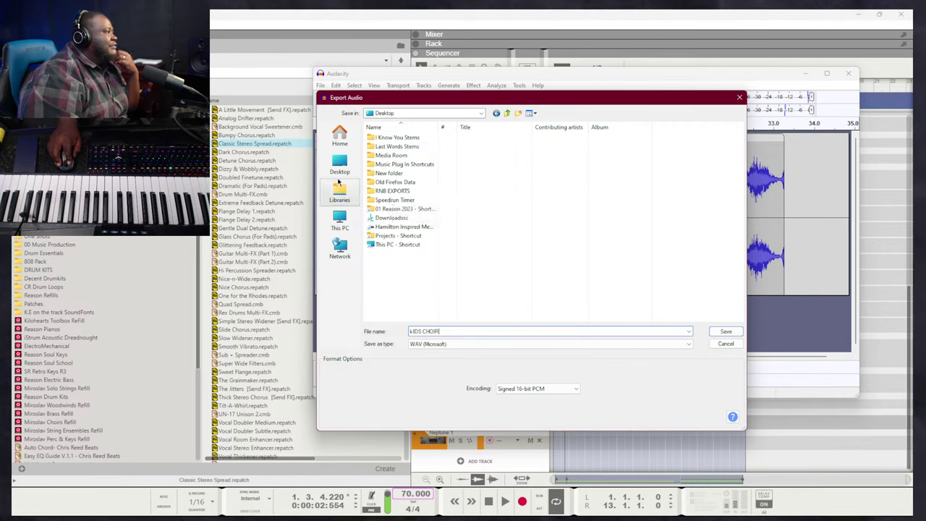
left_click(339, 189)
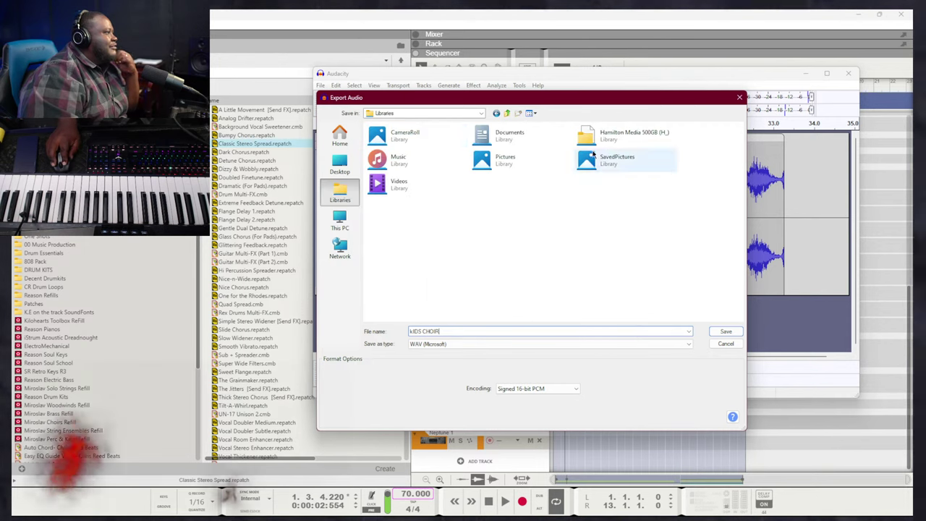
double_click(496, 143)
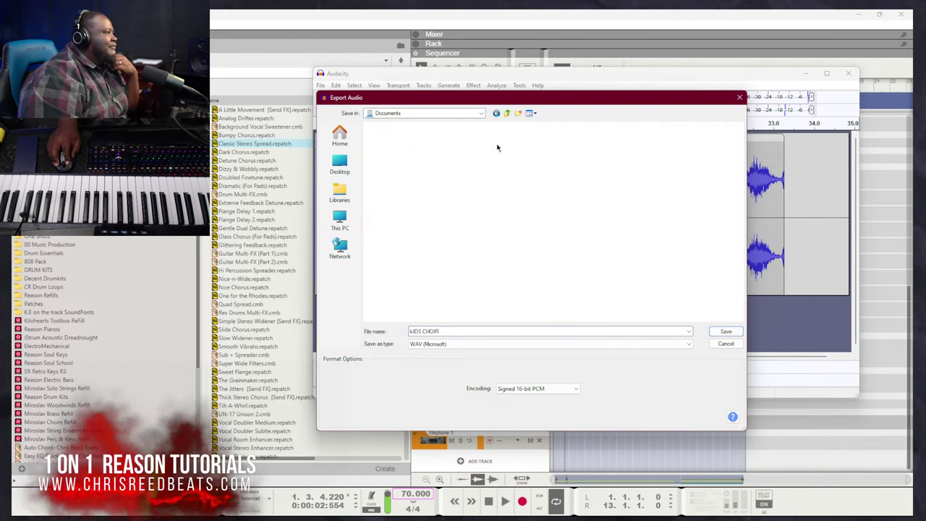
double_click(394, 138)
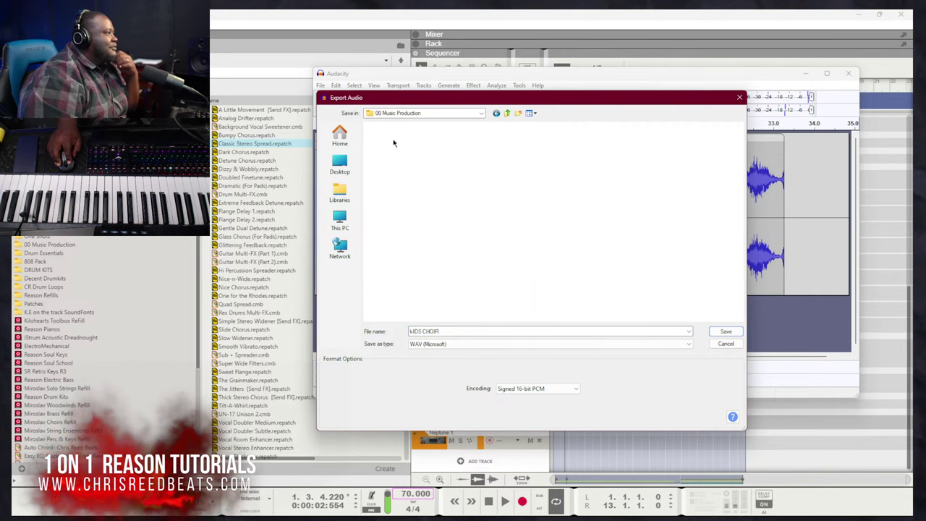
scroll(463, 275, "down", 5)
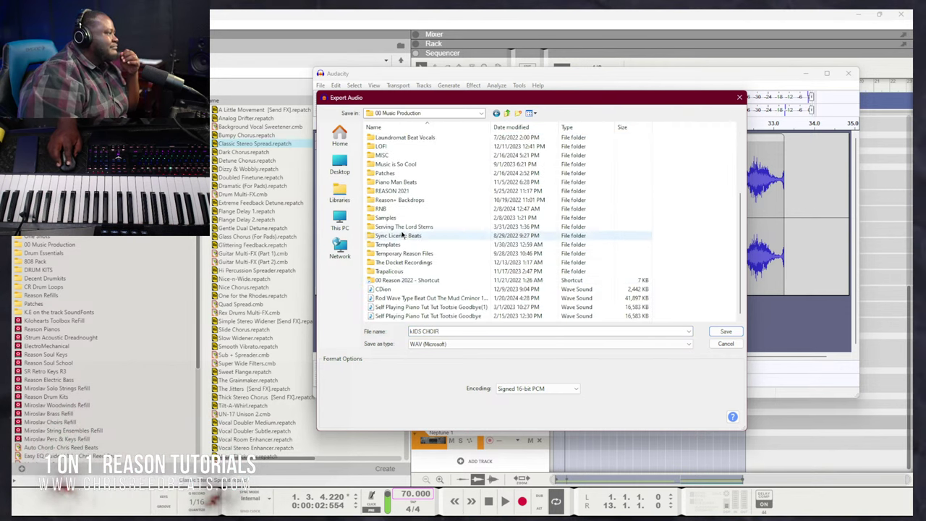
double_click(386, 218)
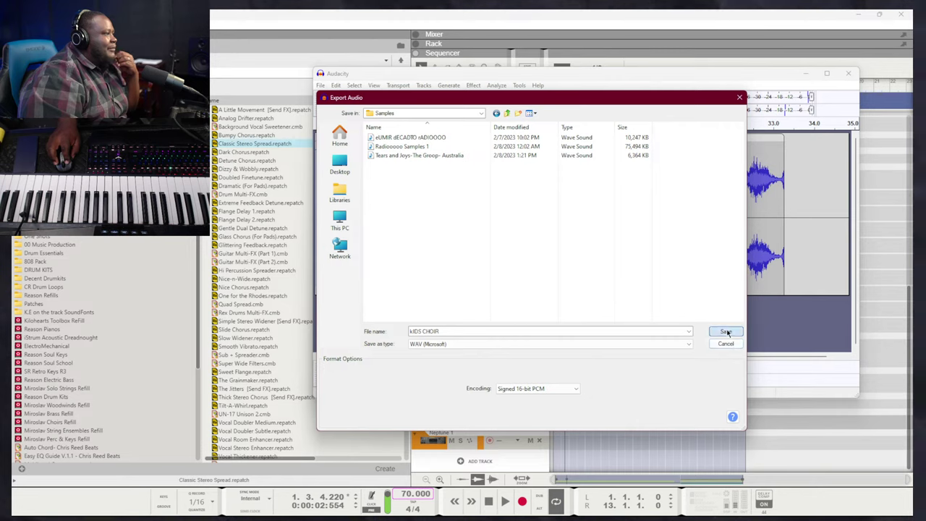
left_click(726, 331)
left_click(505, 357)
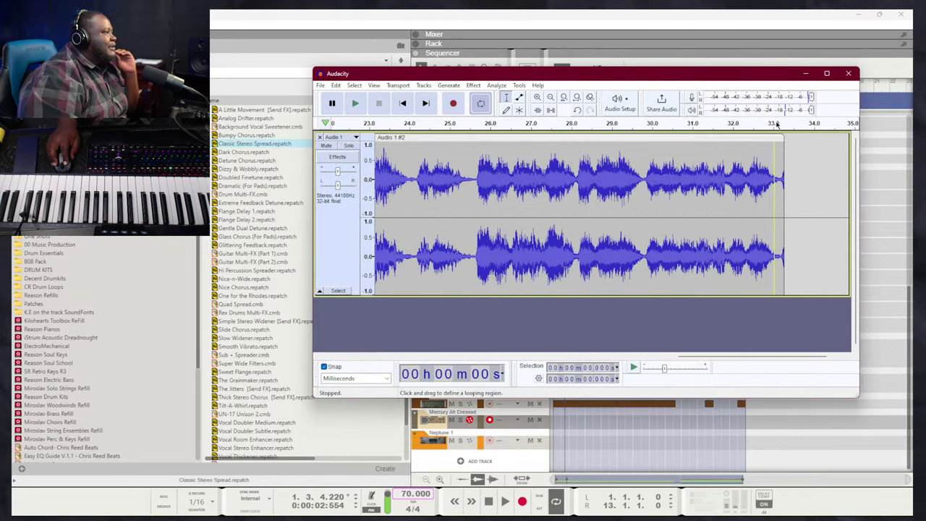
left_click(850, 74)
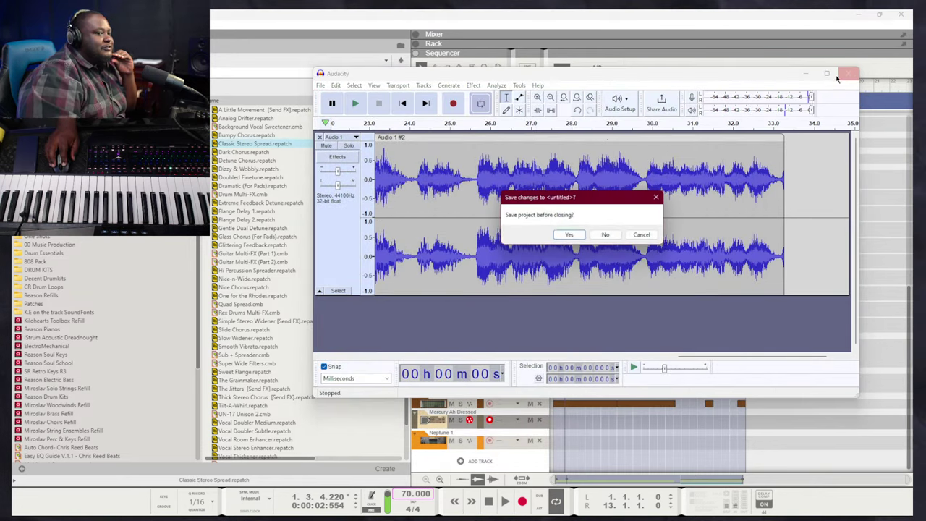
left_click(604, 235)
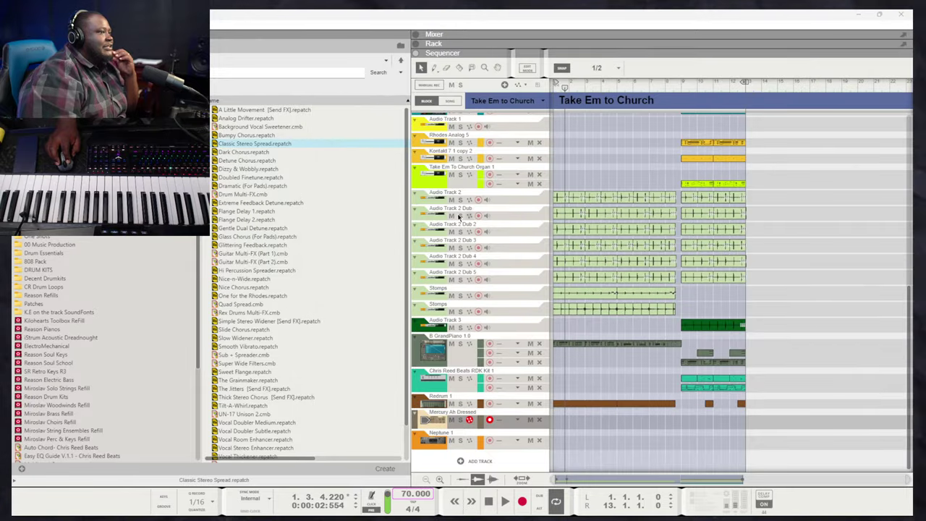
Browse in Reason to the Samples folder inside 00 Music Production
left_click(59, 248)
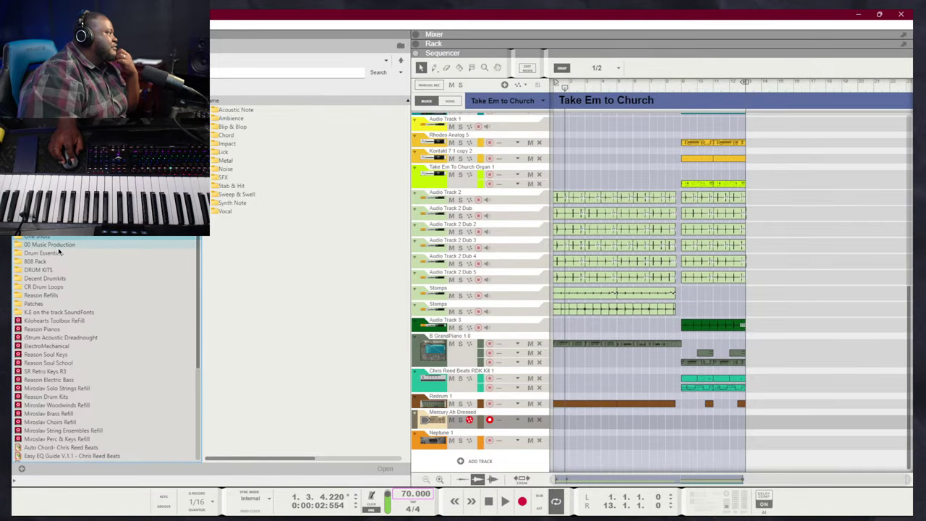
left_click(402, 61)
left_click(402, 60)
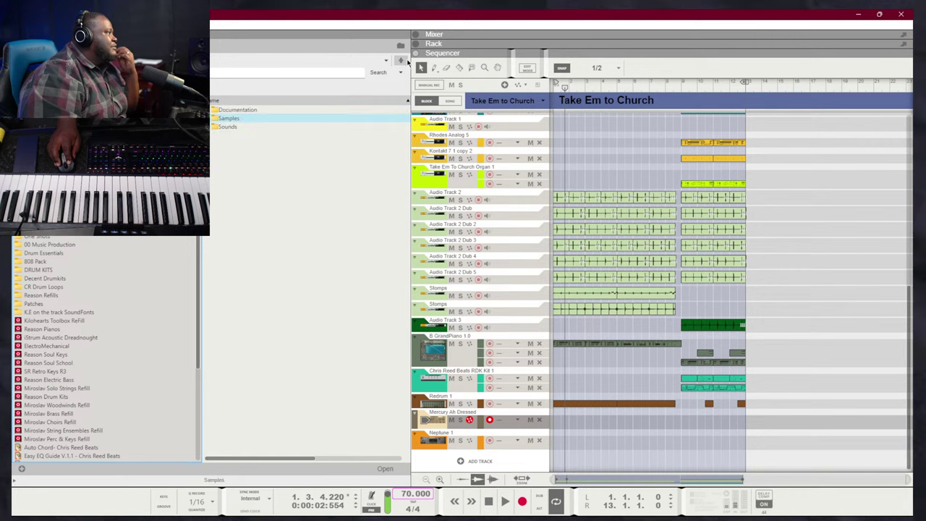
left_click(44, 270)
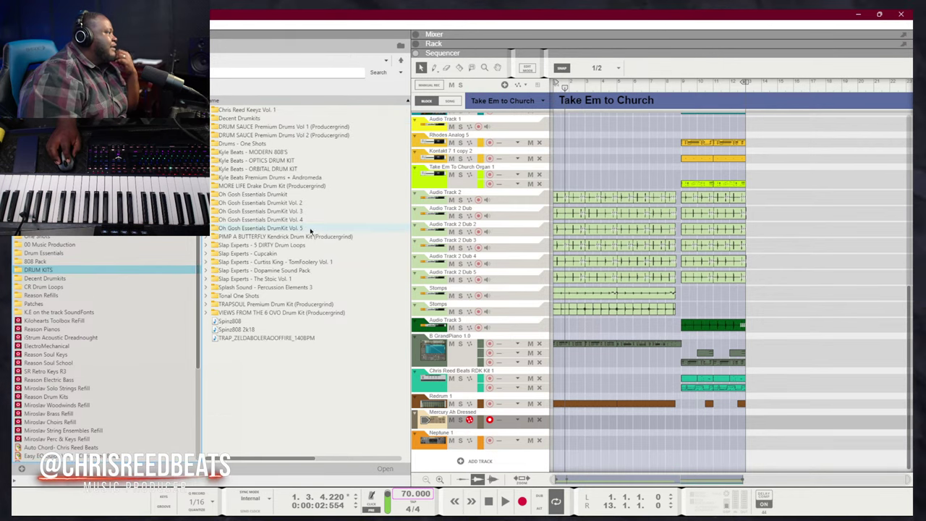
left_click(403, 68)
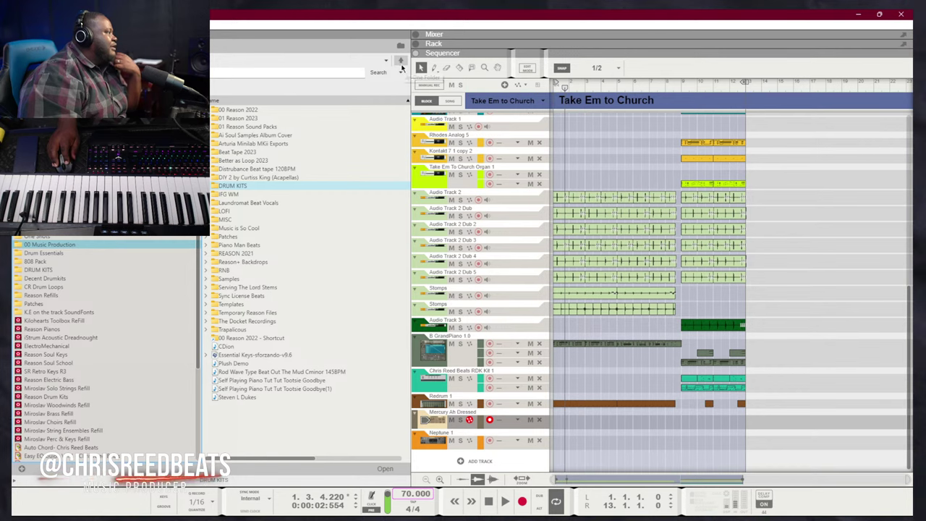
double_click(273, 202)
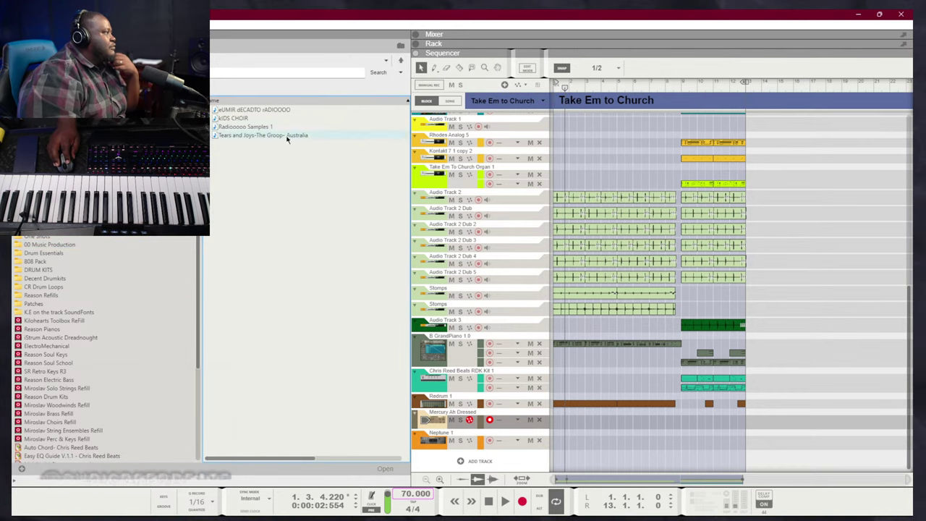
Add a Mimic Creative Sampler on a new track and reset it to an empty init patch
right_click(510, 457)
mouse_move(568, 470)
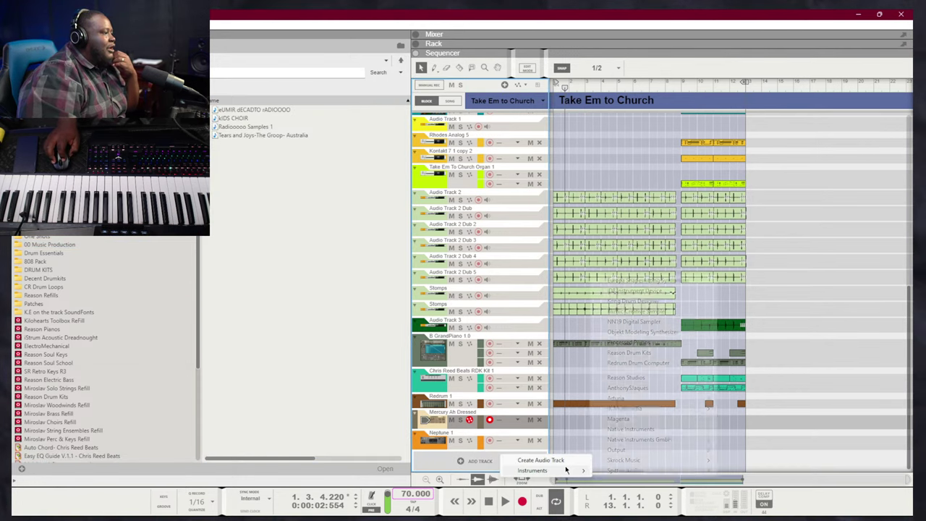
left_click(635, 311)
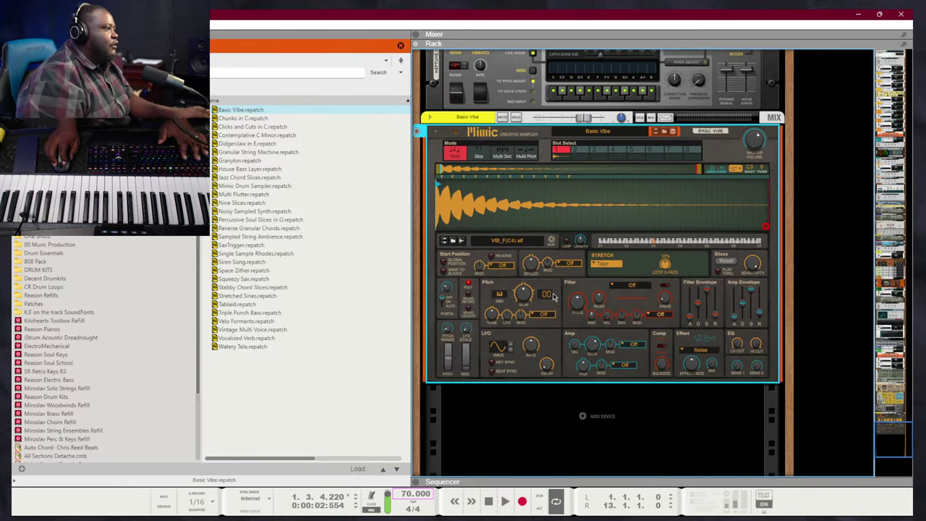
right_click(553, 297)
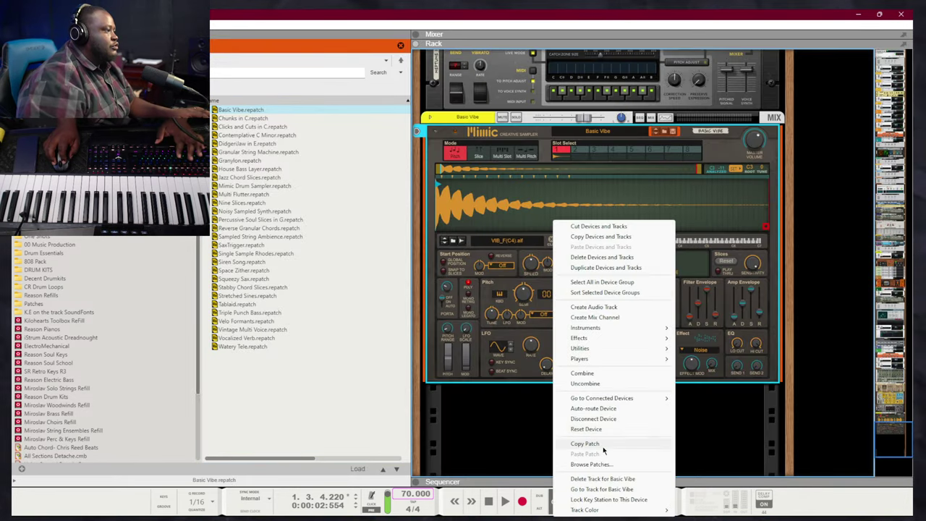
left_click(595, 430)
left_click(401, 47)
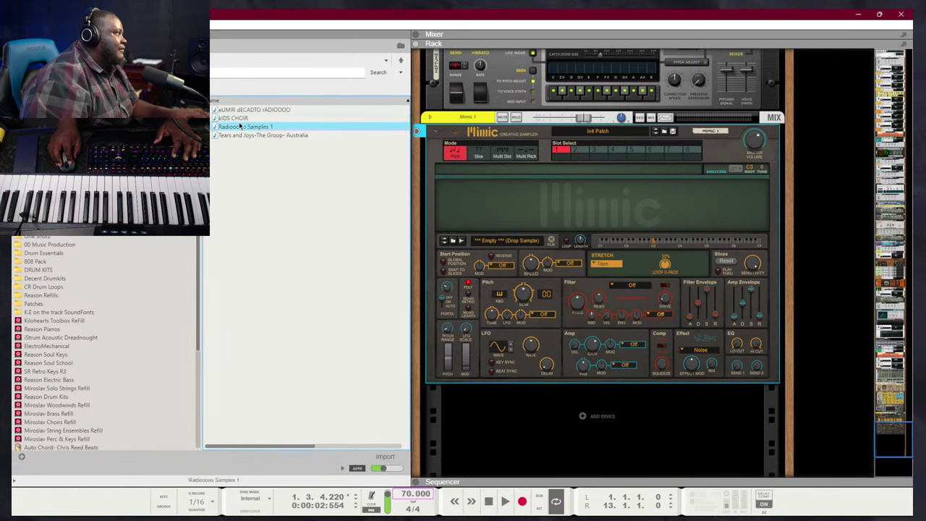
Load the kIDS CHOIR sample into Mimic's first slot
left_click(233, 118)
left_click_drag(233, 118, 521, 206)
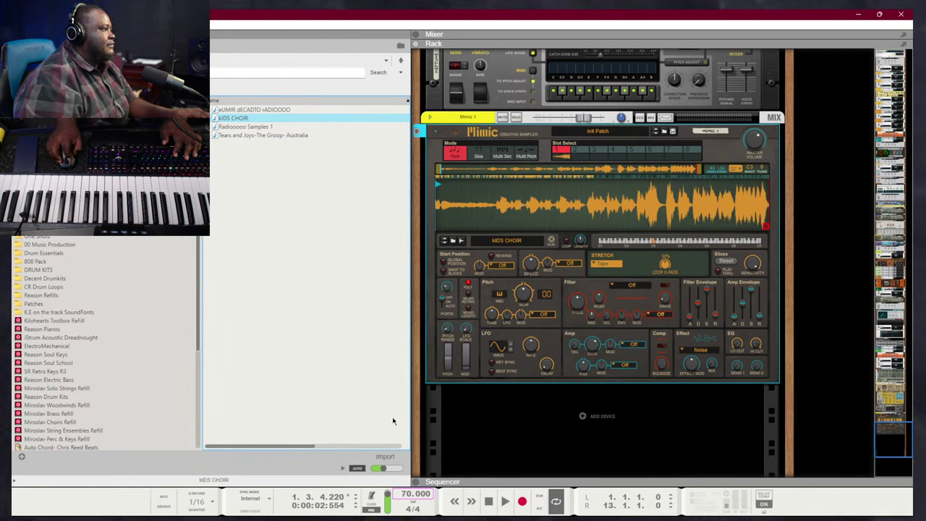
Move the choir sample's start marker to the onset of the louder section past its middle, and set Mimic's stretch mode to Advanced
left_click_drag(438, 186, 646, 189)
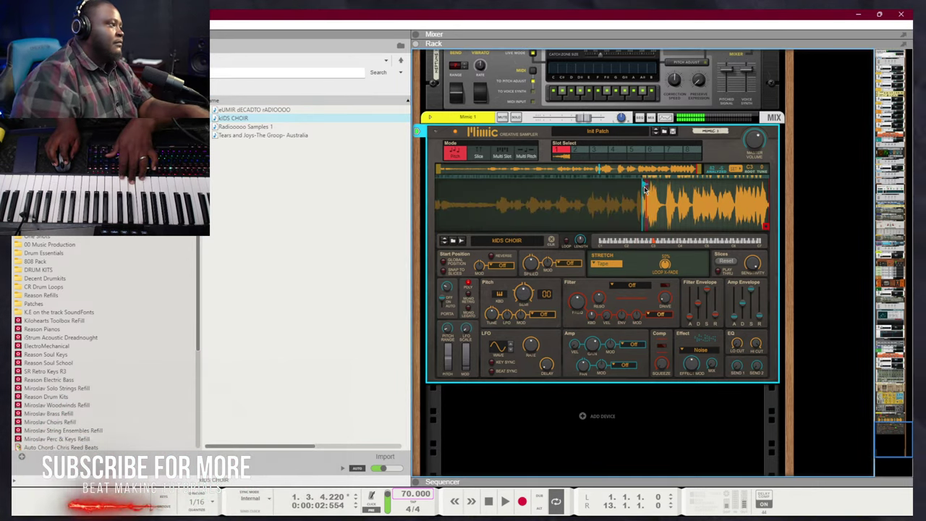
left_click_drag(644, 189, 649, 185)
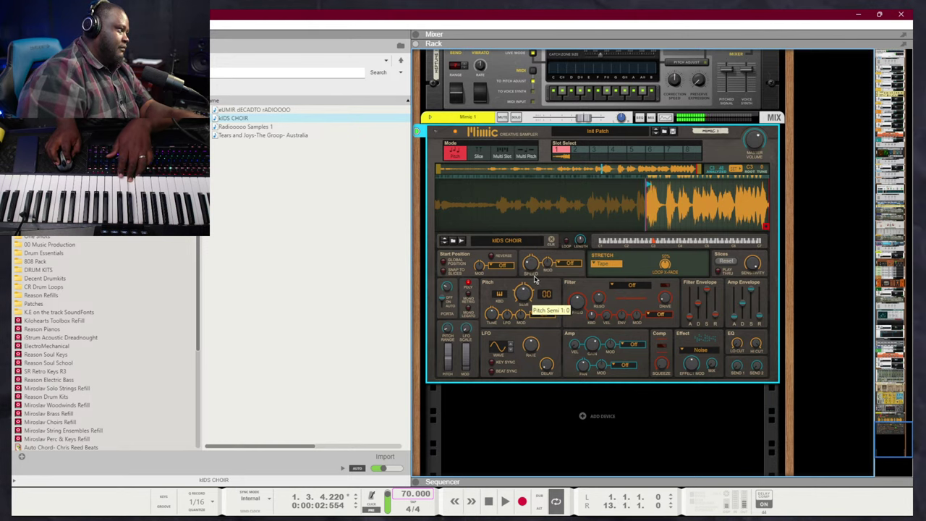
left_click(614, 264)
left_click(629, 282)
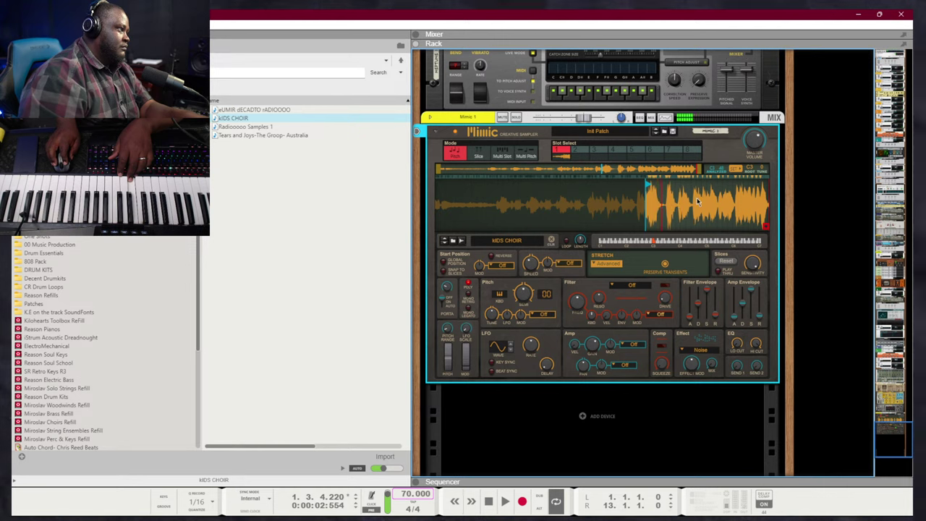
Set Mimic's pitch to 0 semitones and place the choir sample's start marker at the onset of its louder section, auditioning it with the beat
left_click_drag(647, 187, 696, 188)
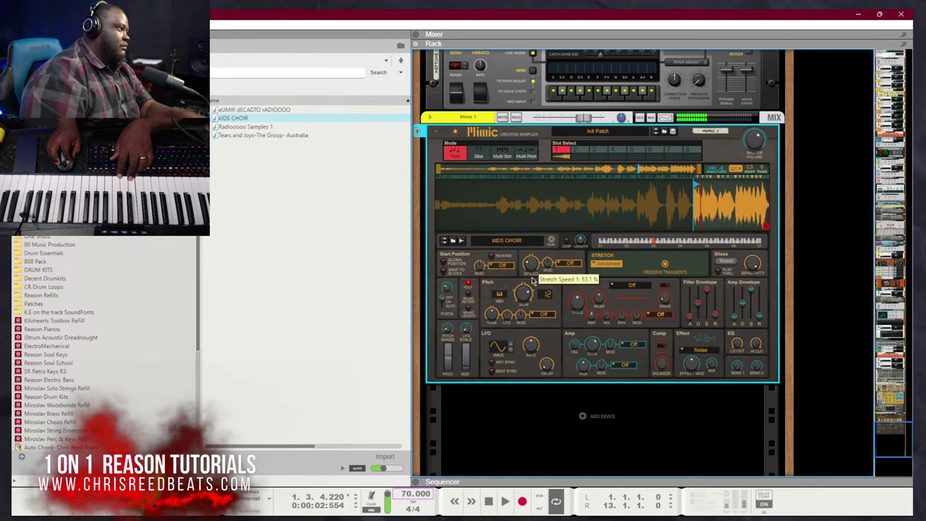
left_click_drag(526, 293, 529, 331)
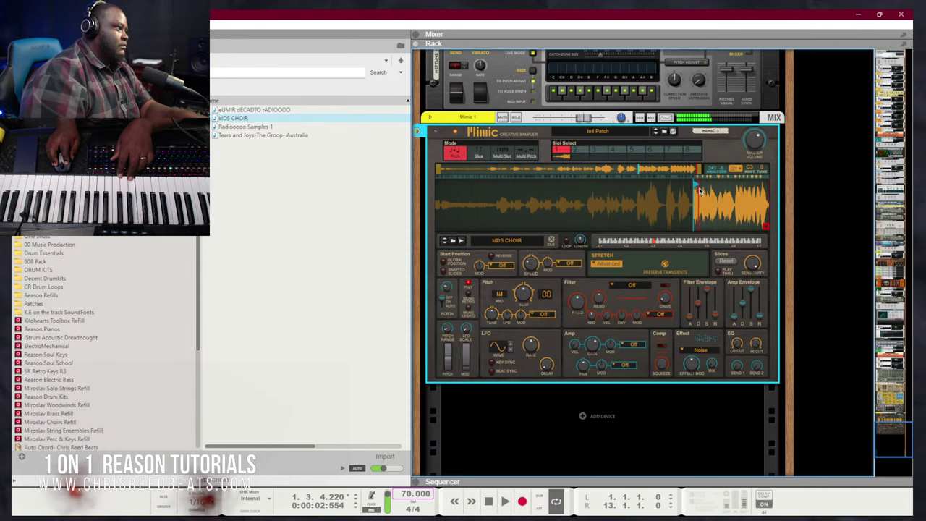
left_click(639, 192)
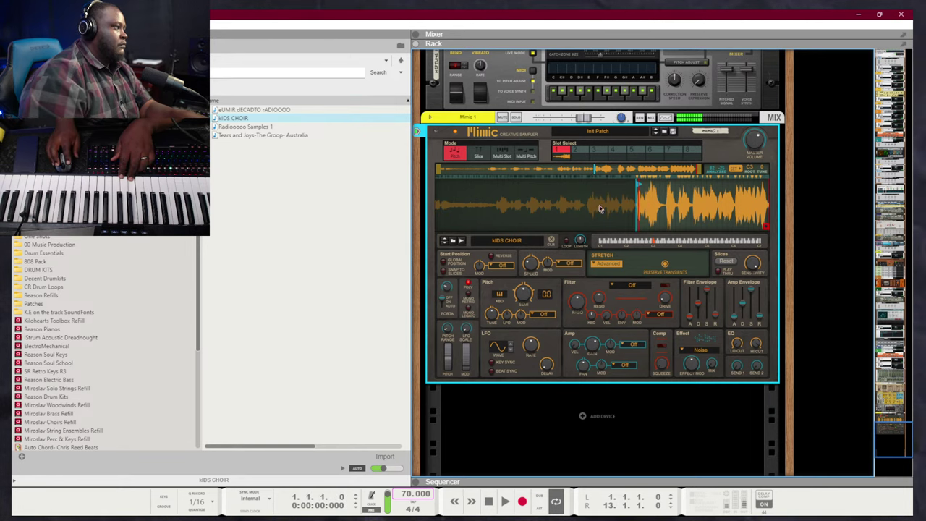
key("space")
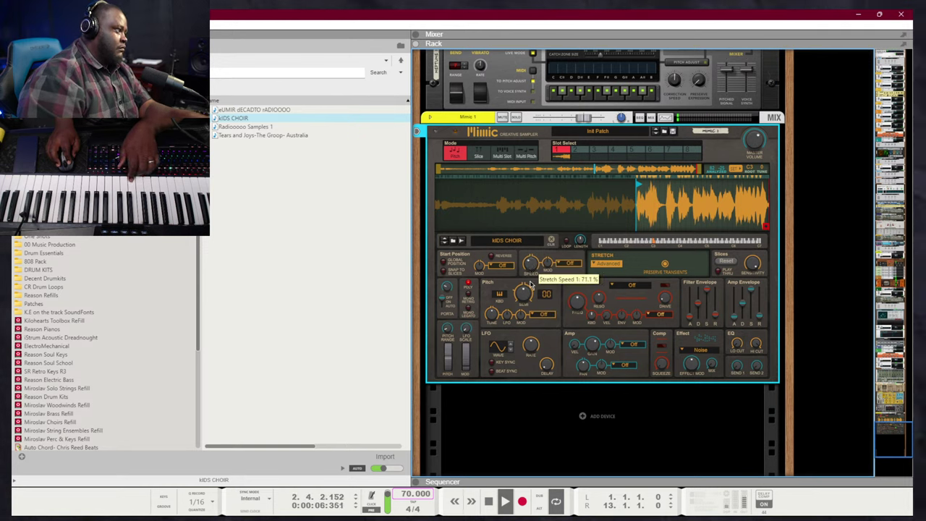
Switch Mimic to Slice mode and audition the choir slices against the beat from the song's start
left_click(479, 152)
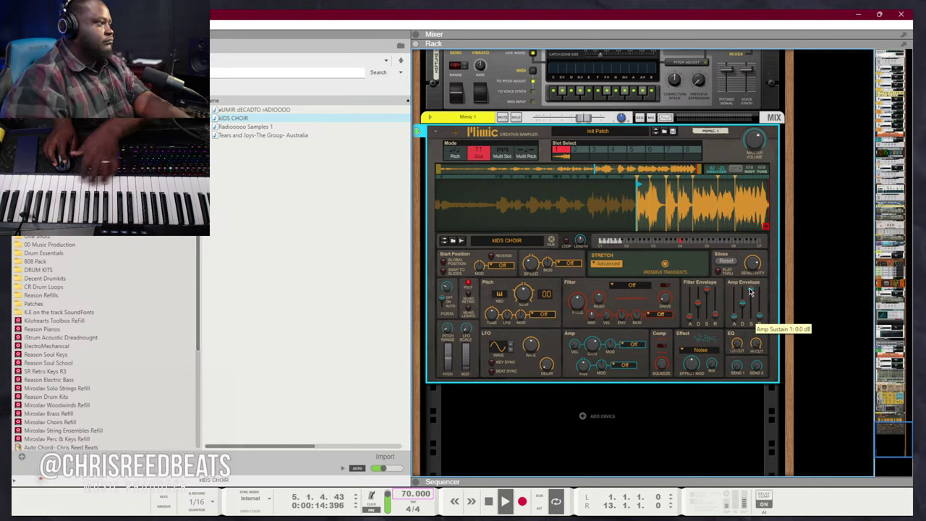
key("KP_0")
key("KP_0")
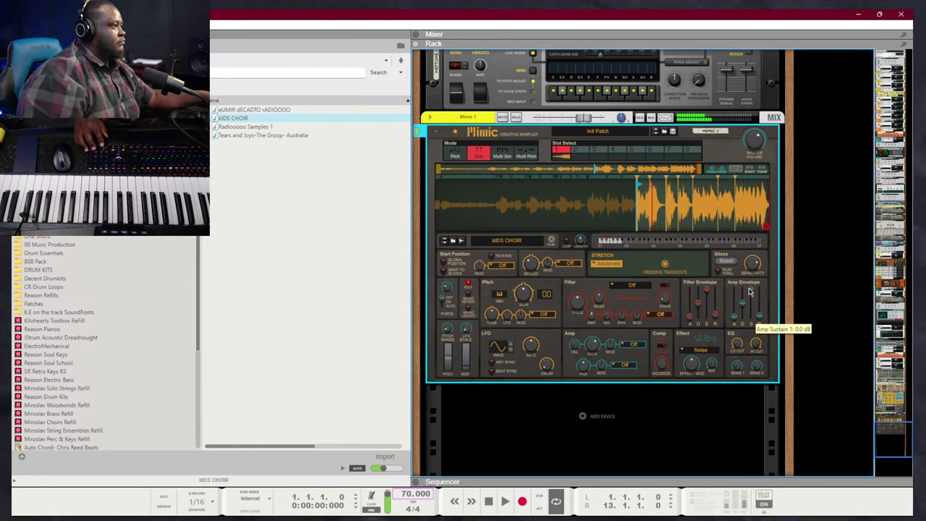
key("space")
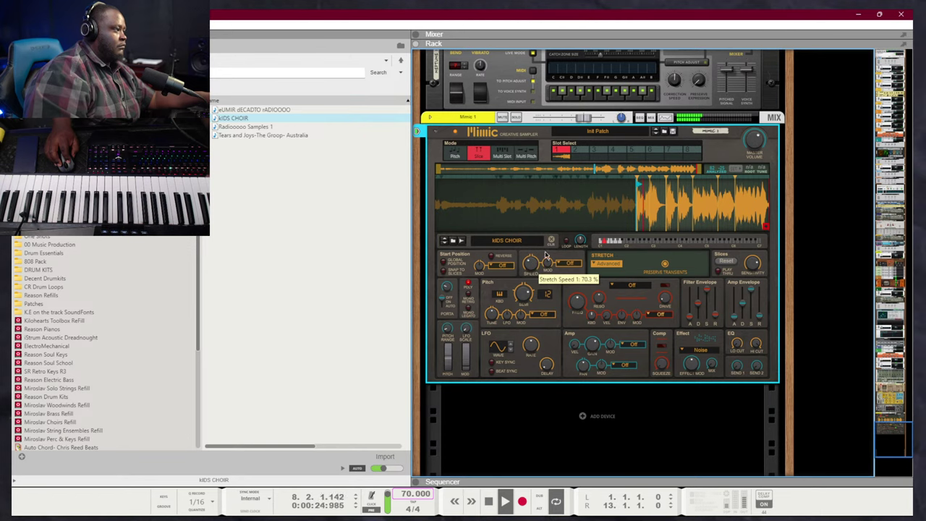
Lower the Mimic 1 channel level slightly and set the sampler's pitch to 0 semitones
left_click(584, 121)
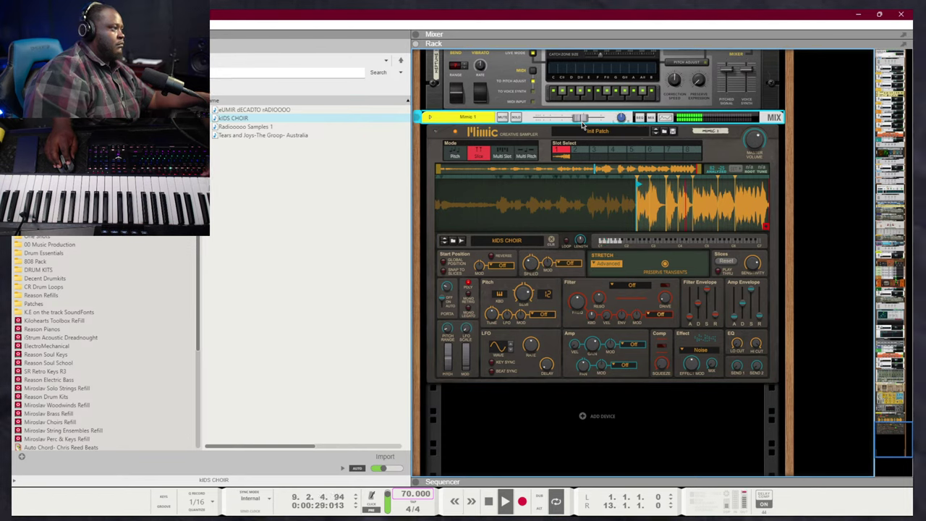
left_click_drag(524, 293, 522, 343)
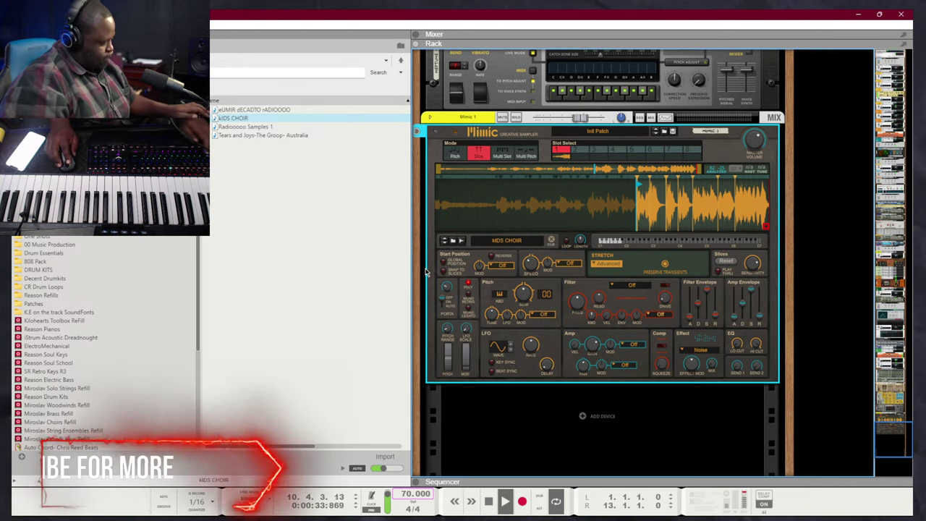
Replace the choir sample in Mimic's first slot with 4 songs March 29(2) from File Explorer and stop playback
key("super")
key("super+e")
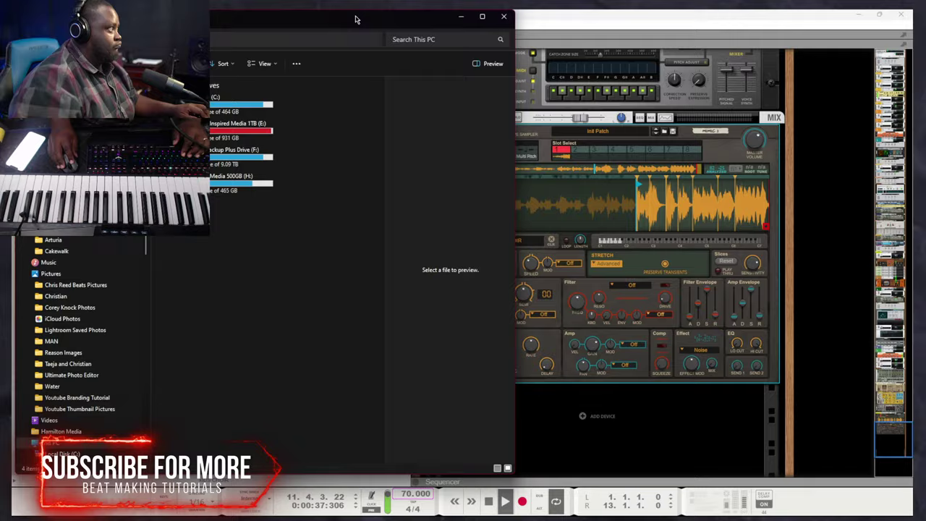
left_click_drag(356, 19, 925, 172)
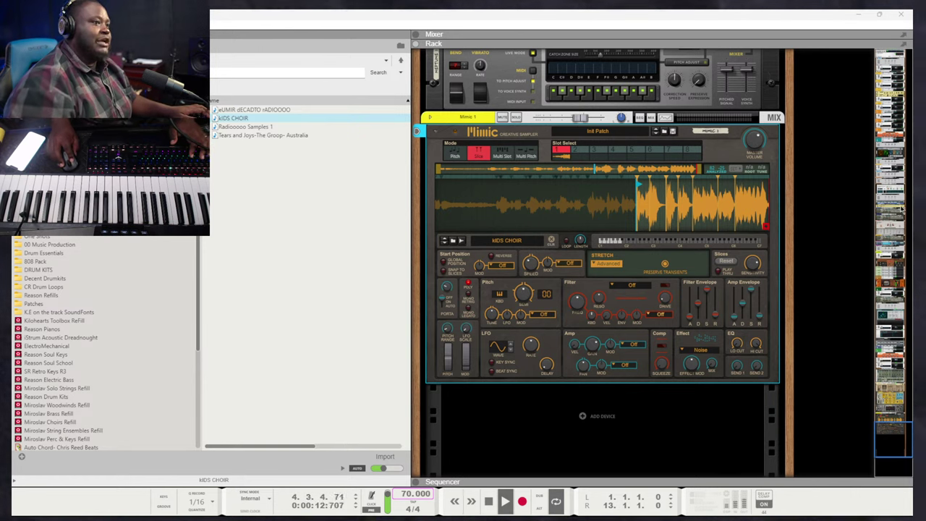
left_click_drag(901, 208, 631, 174)
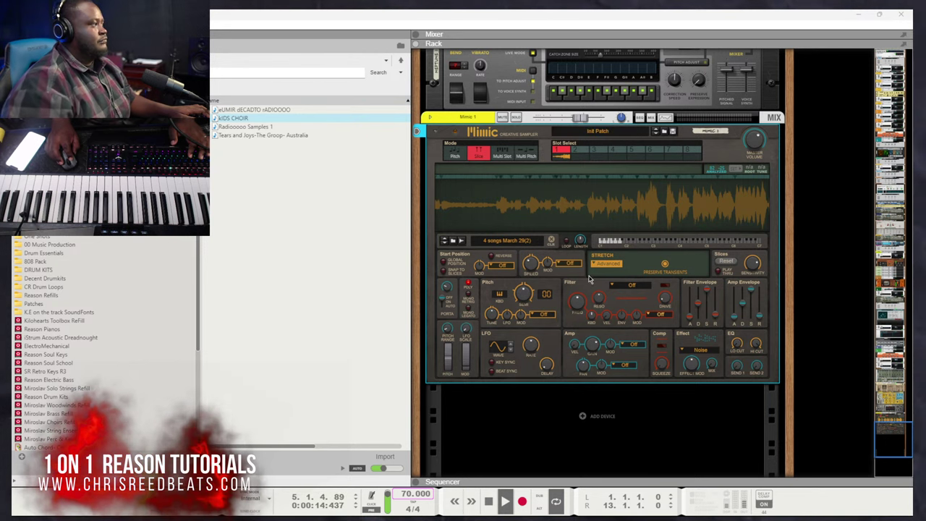
left_click(505, 211)
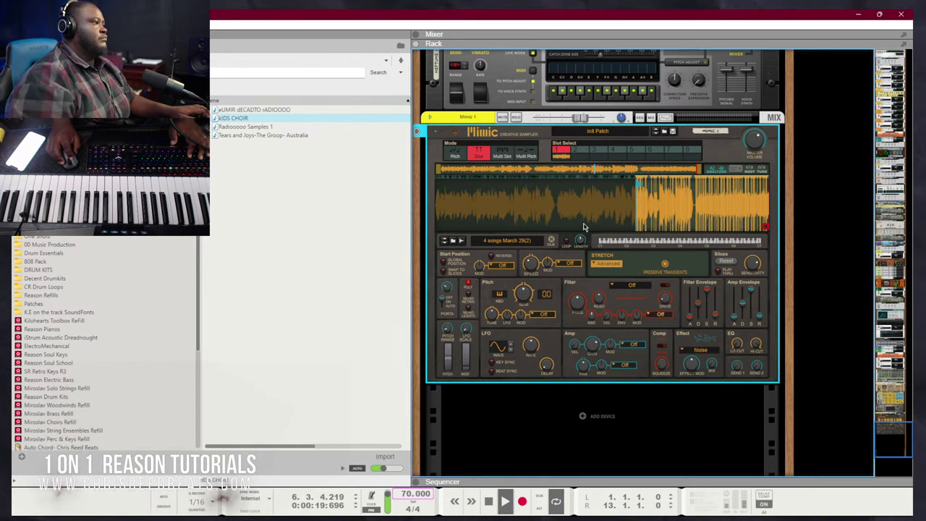
key("space")
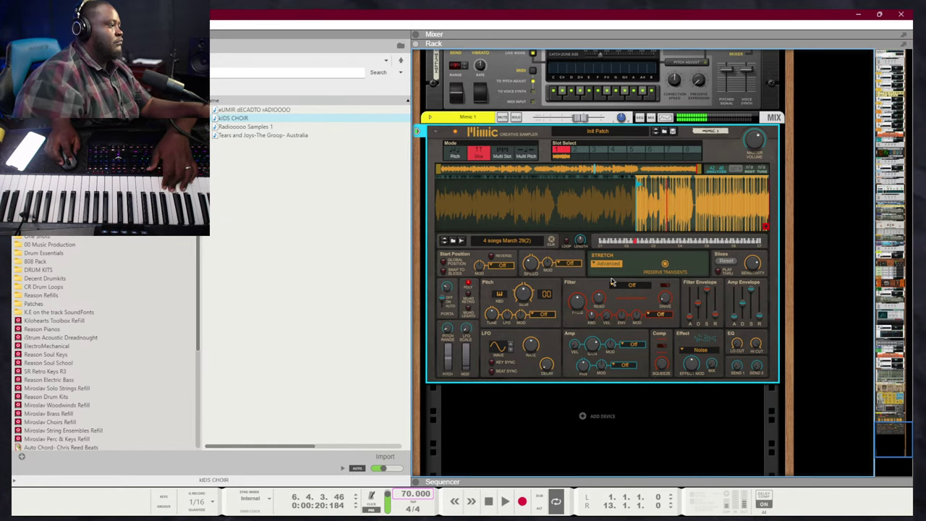
With the beat playing, lower the Mimic 1 channel level to about -7.33 dB and set the first slot's pitch to 2 semitones
left_click_drag(528, 287, 533, 265)
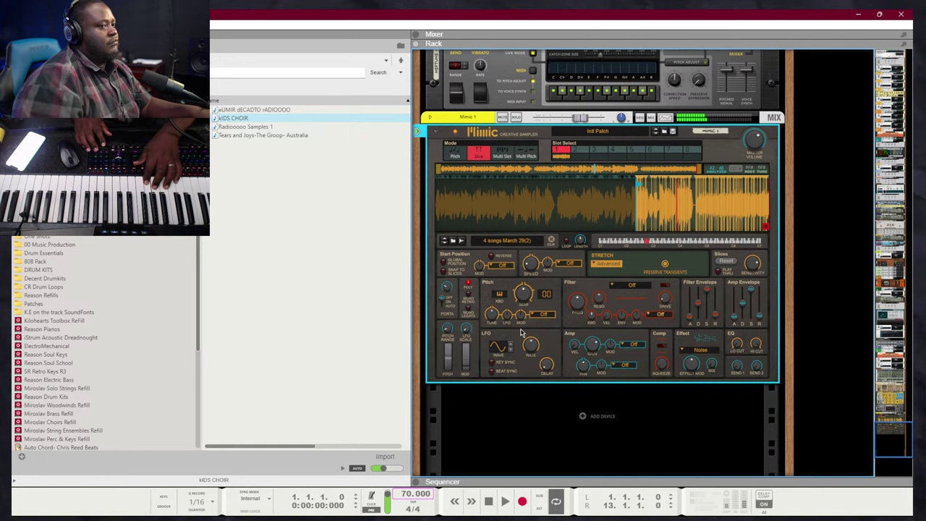
key("space")
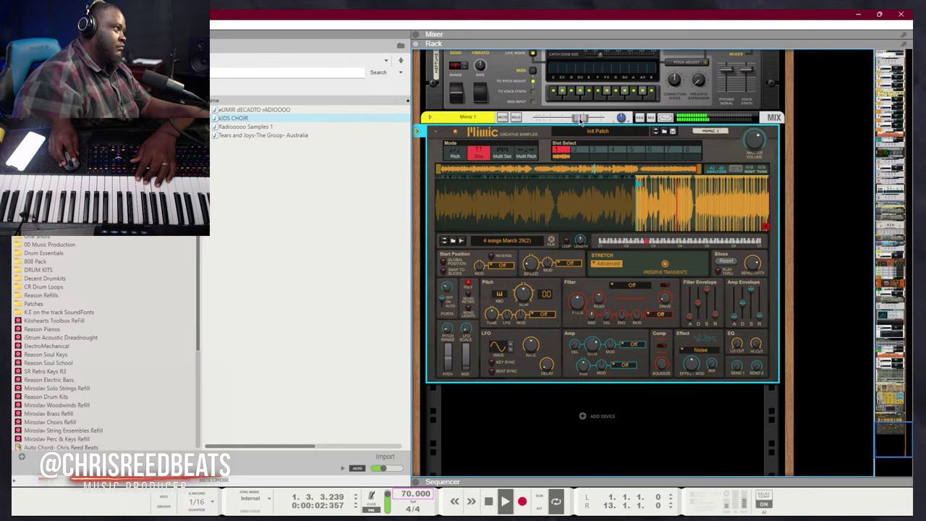
left_click_drag(579, 117, 571, 118)
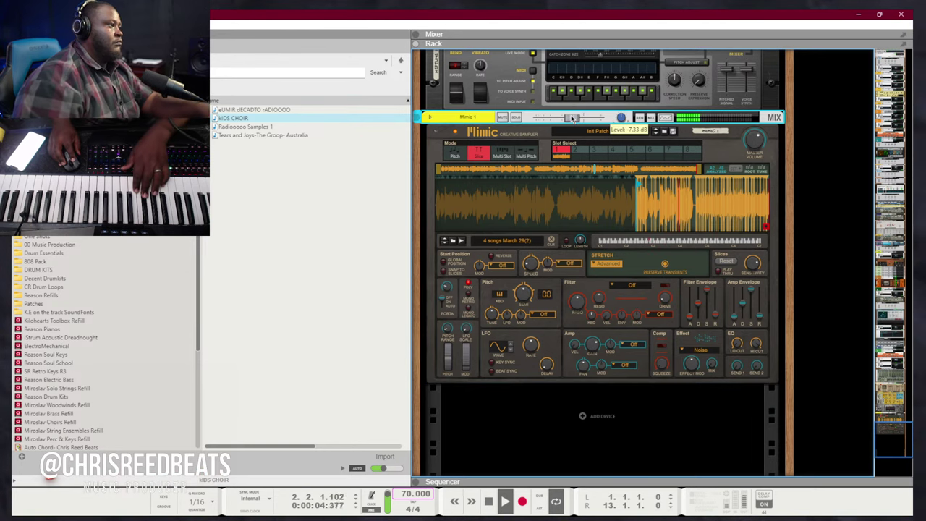
left_click(530, 296)
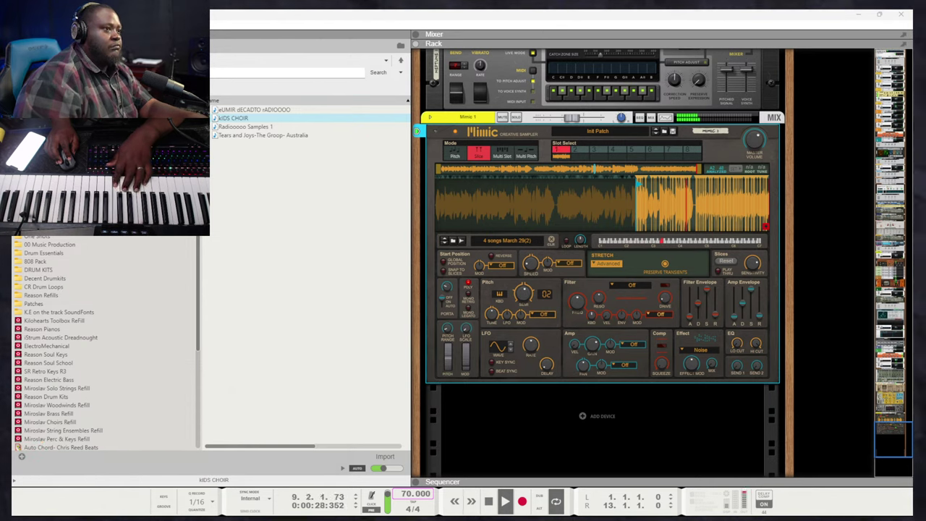
Stop playback and load the Gramling Quartet March 29 (1) recording into Mimic's slot 2
left_click(542, 152)
key("space")
left_click(577, 150)
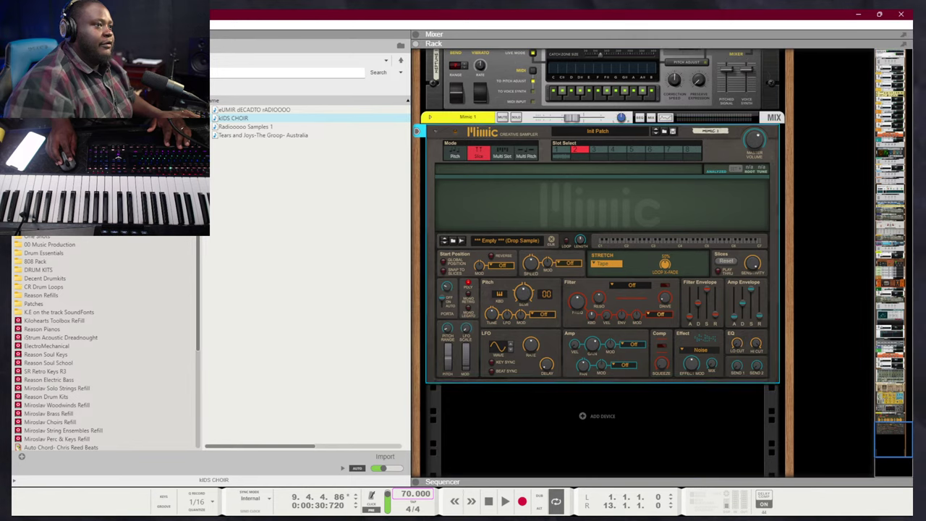
left_click_drag(925, 174, 649, 174)
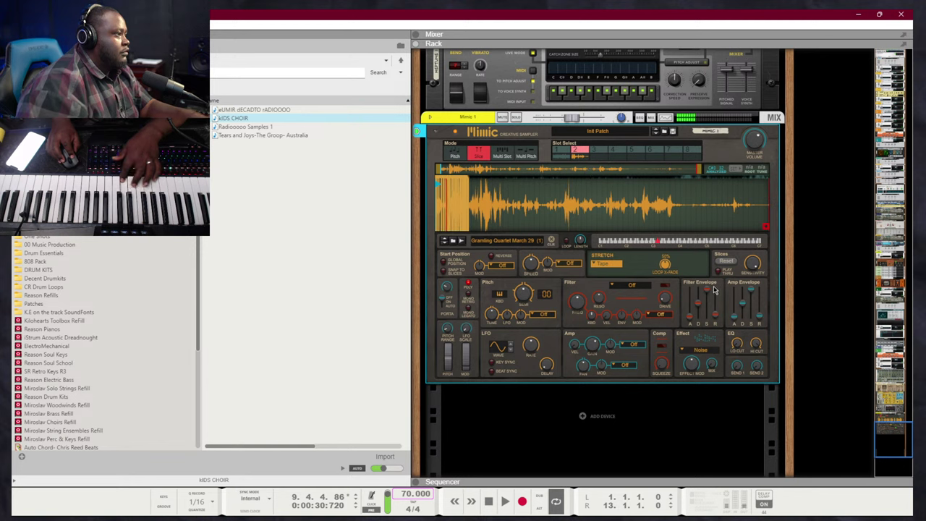
Reduce slot 2's slice sensitivity and trim the sample's end marker to a short opening section, playing it with the beat
left_click_drag(752, 264, 751, 332)
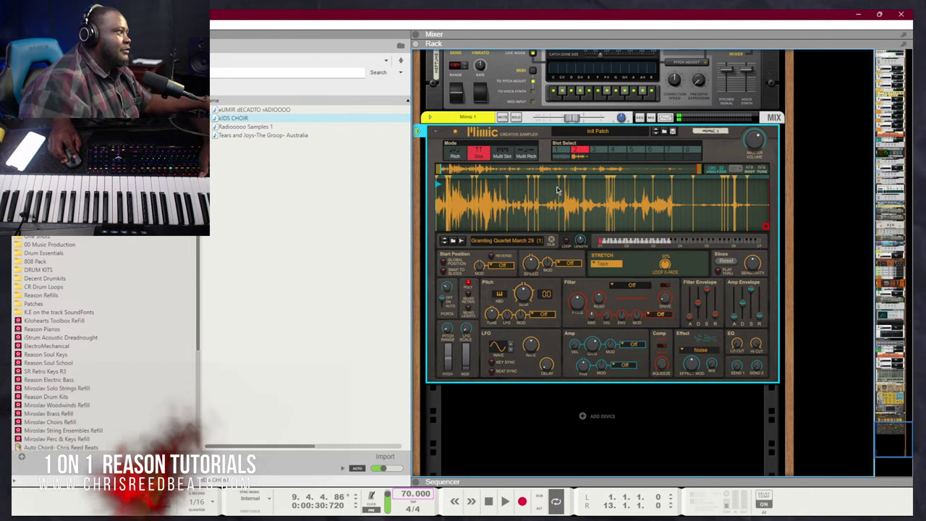
left_click_drag(766, 225, 460, 225)
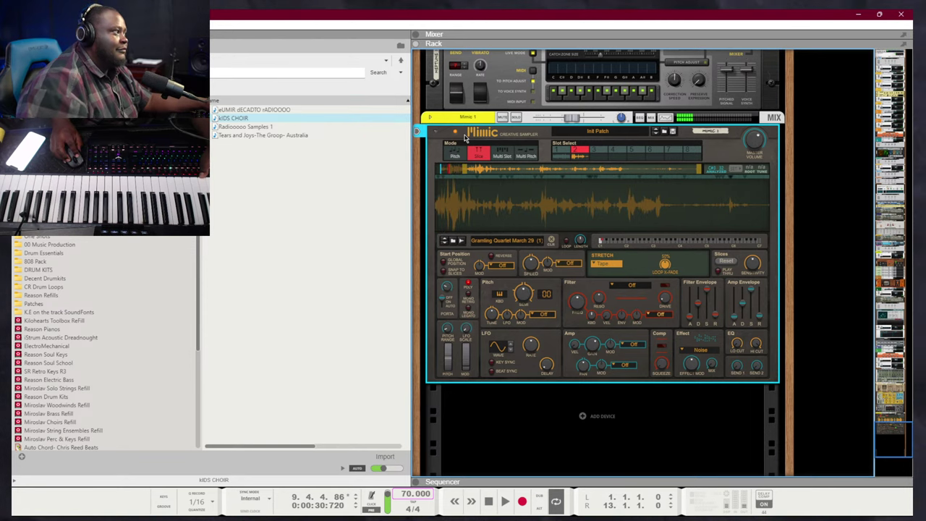
left_click_drag(688, 174, 477, 318)
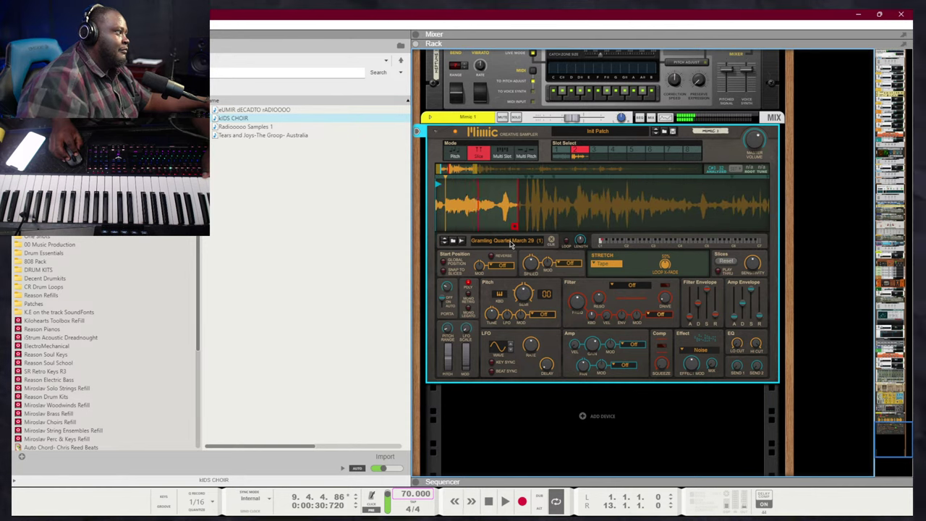
left_click_drag(516, 230, 497, 231)
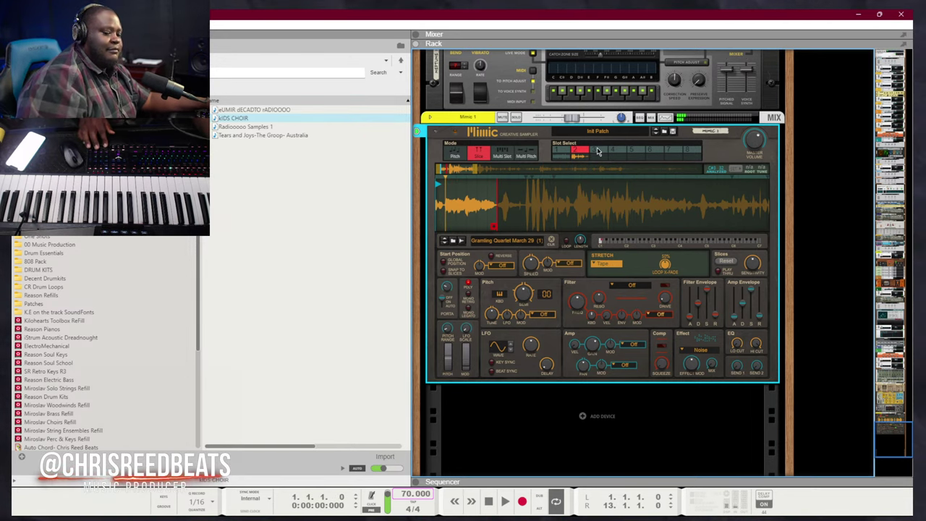
key("space")
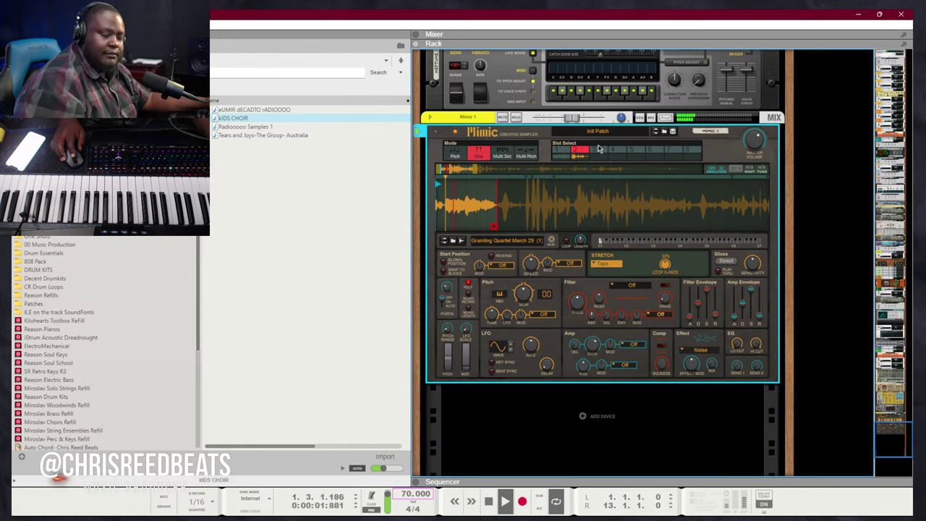
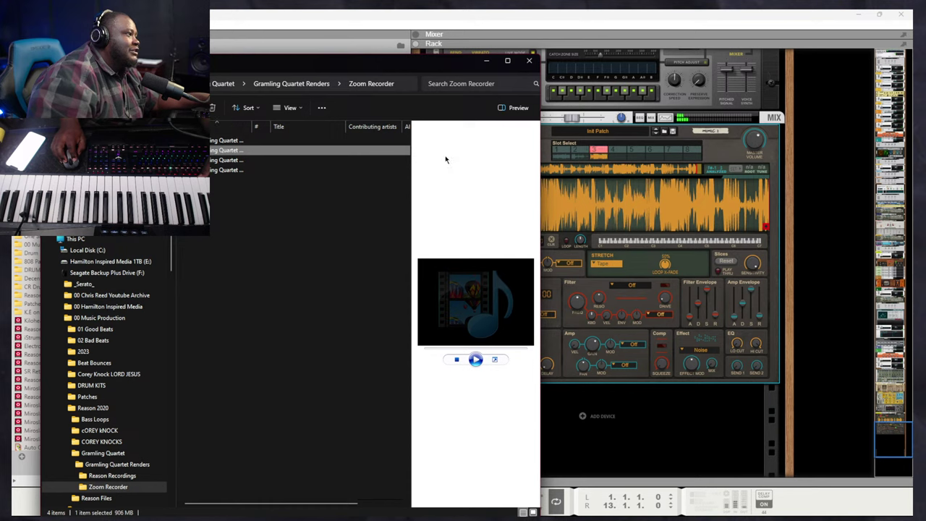
Reduce the slice sensitivity of the Gramling Quartet March 29 (2) sample in slot 3, keeping its start marker at the very beginning
left_click(487, 62)
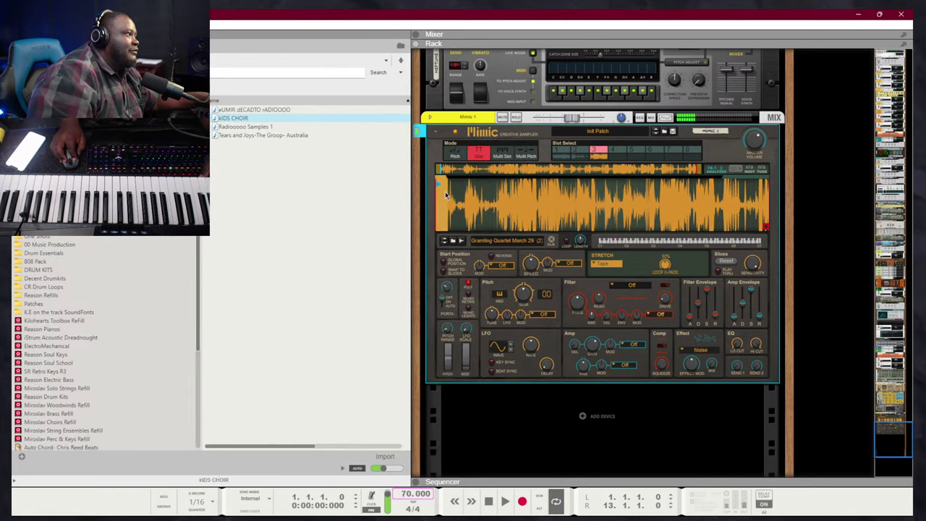
mouse_move(437, 184)
left_mouse_down()
mouse_move(561, 181)
mouse_move(354, 181)
left_mouse_up()
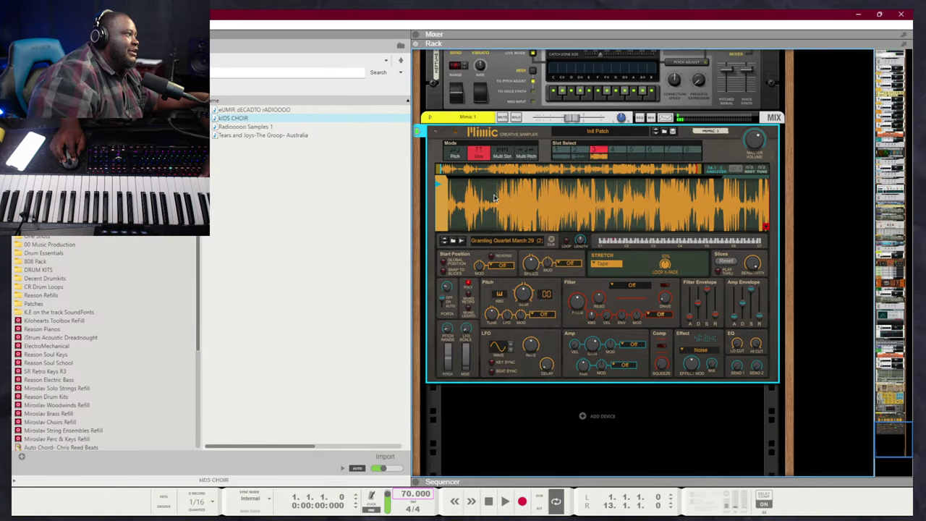
left_click_drag(747, 262, 756, 332)
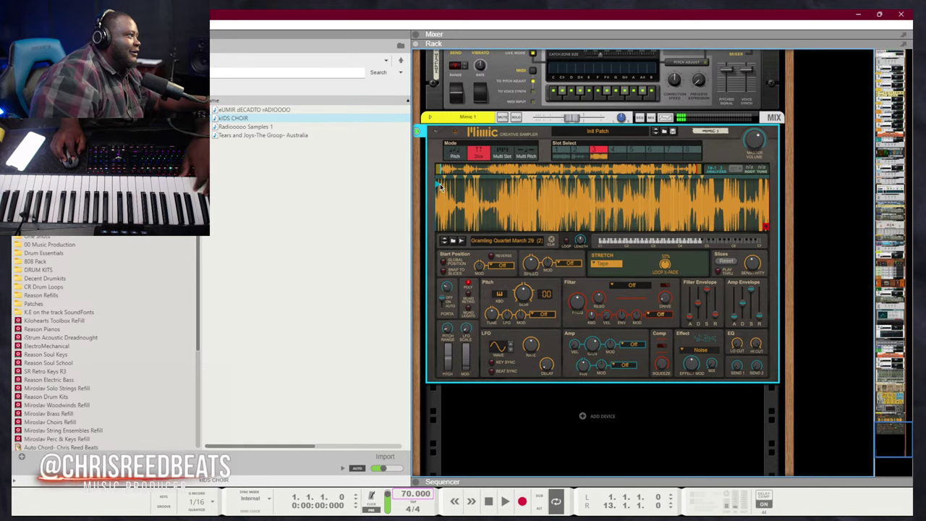
mouse_move(449, 187)
left_mouse_down()
mouse_move(742, 189)
mouse_move(335, 199)
left_mouse_up()
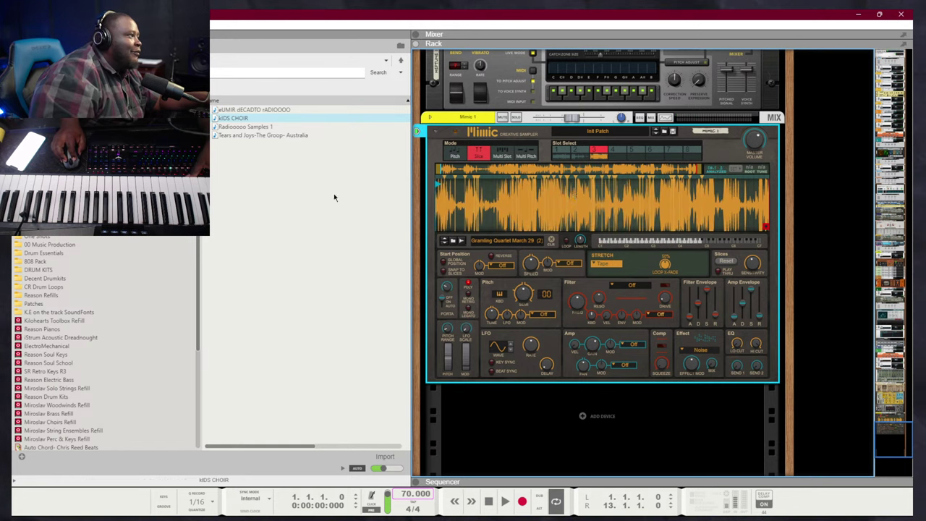
Load Gramling Quartet March 29 (3) and then (4) into Mimic's slot 3, and trim the end marker to the short opening section
key("alt+Tab")
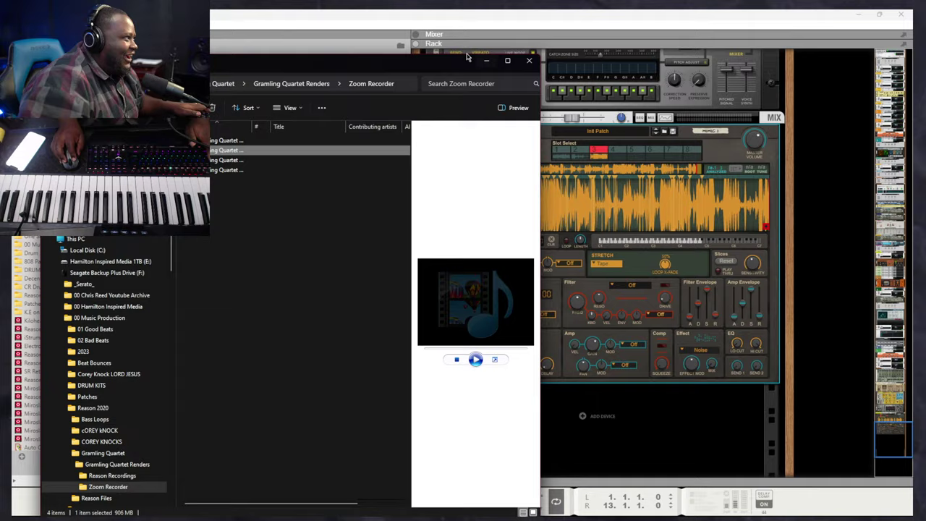
left_click_drag(466, 54, 925, 159)
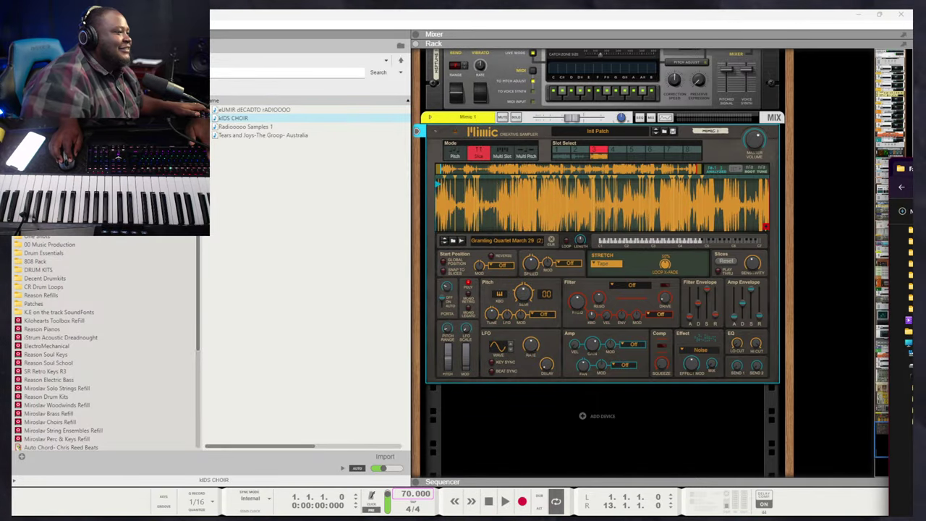
left_click_drag(925, 210, 563, 200)
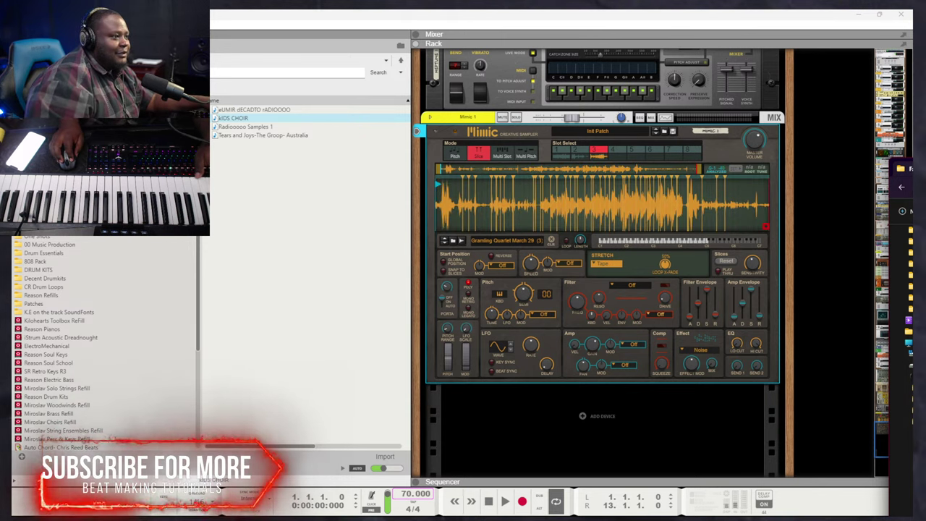
left_click_drag(918, 272, 567, 204)
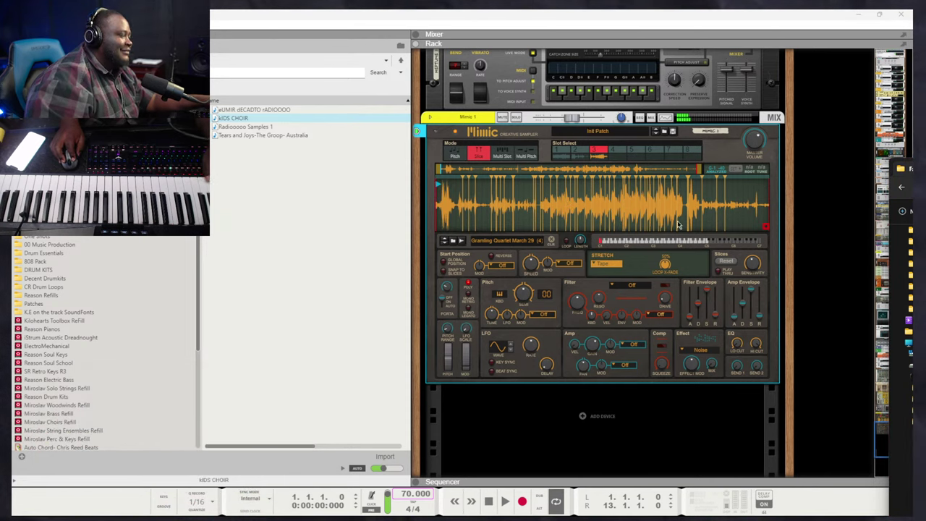
mouse_move(765, 229)
left_mouse_down()
mouse_move(479, 190)
mouse_move(824, 381)
left_mouse_up()
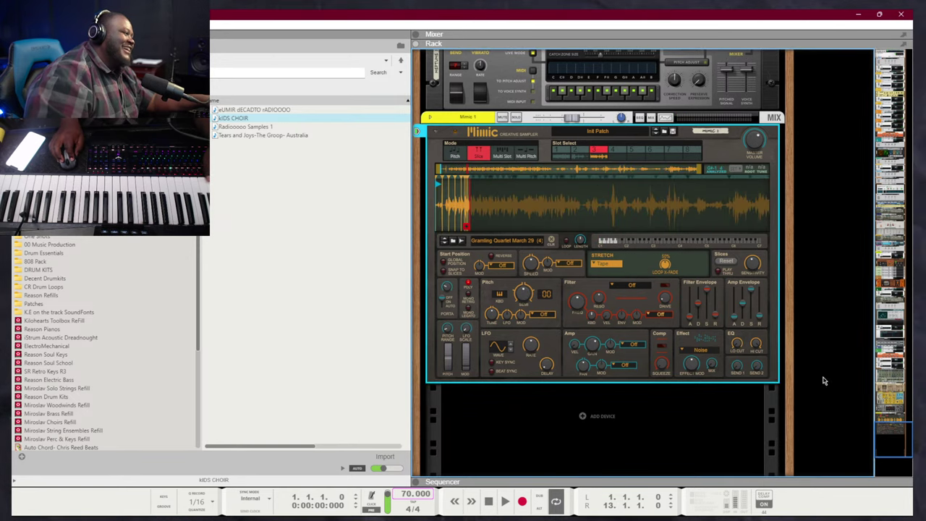
Raise slot 3's slice sensitivity, extend the end marker to the full sample, and set its stretch mode to Advanced
left_click_drag(752, 267, 748, 173)
left_click_drag(744, 217, 745, 239)
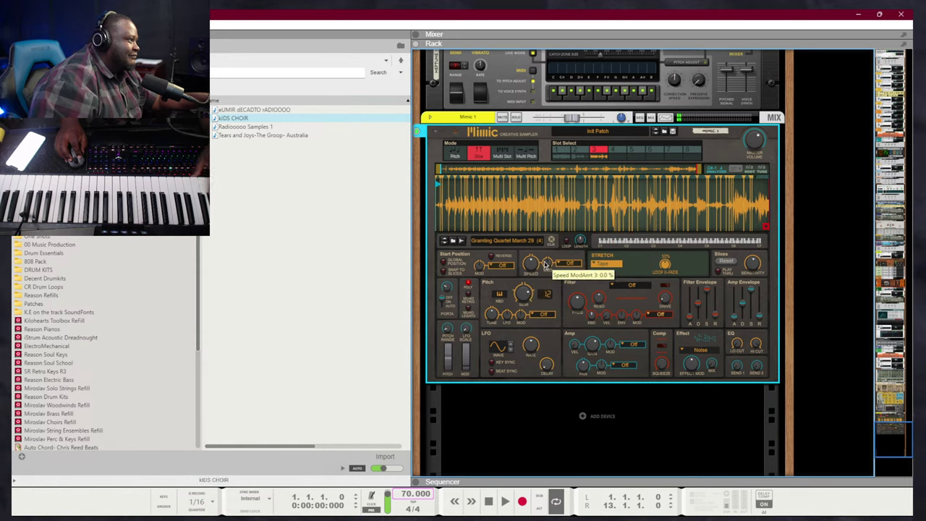
left_click_drag(545, 266, 535, 301)
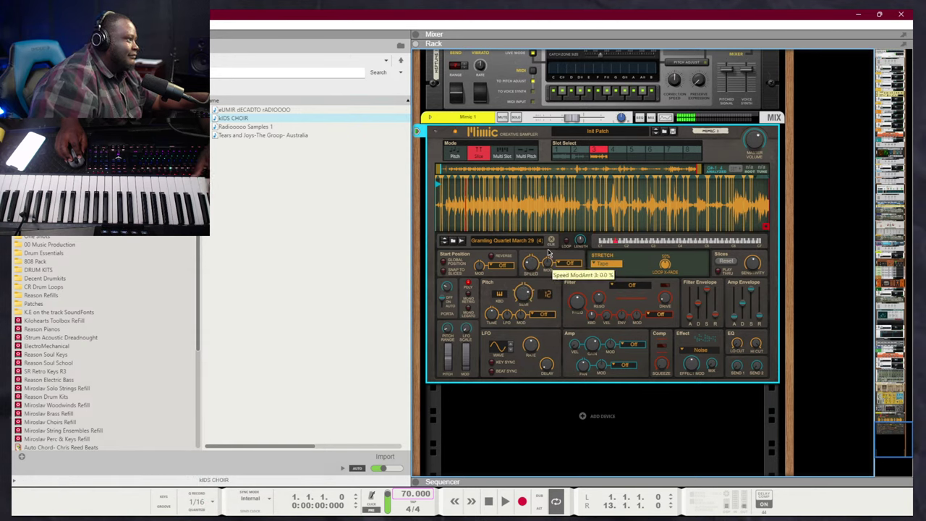
left_click(621, 264)
left_click(630, 281)
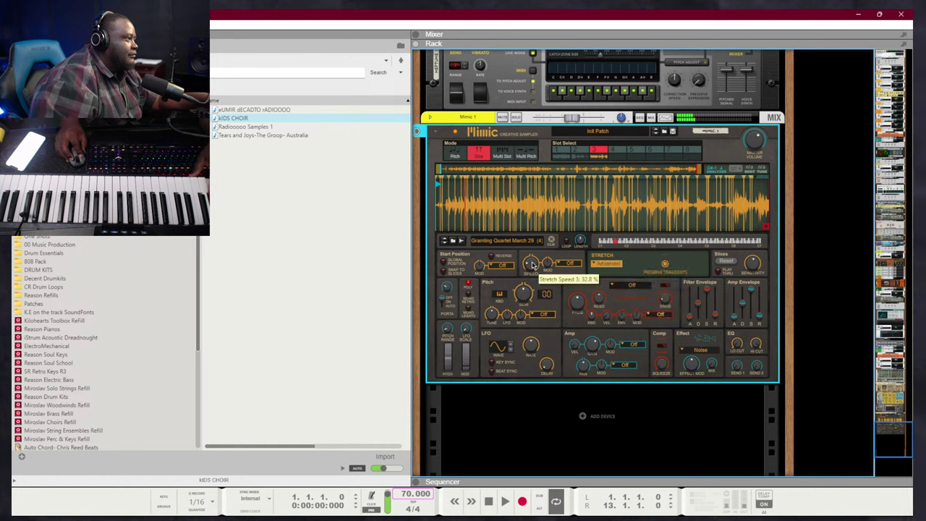
Enable Play Thru for slot 3's slices and set its pitch to 1 semitone, checking it against the beat
left_click_drag(524, 292, 524, 299)
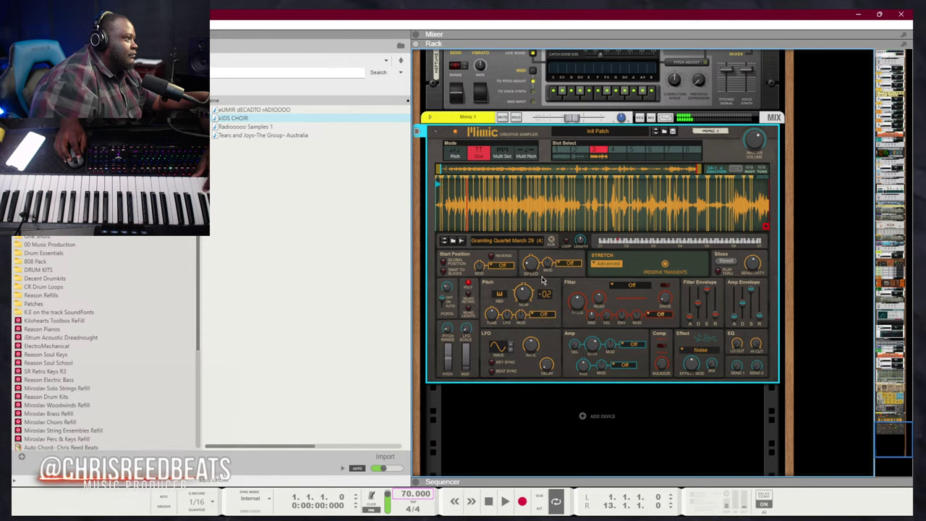
left_click(718, 270)
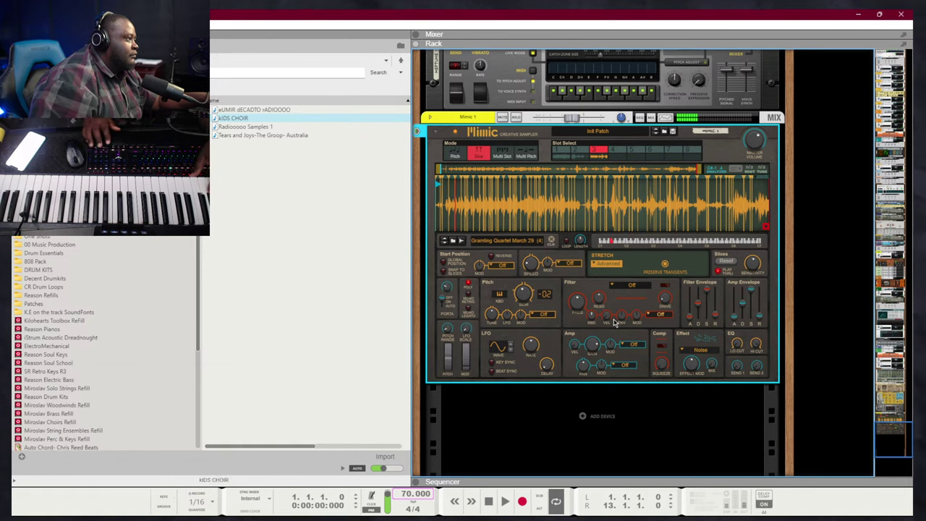
key("space")
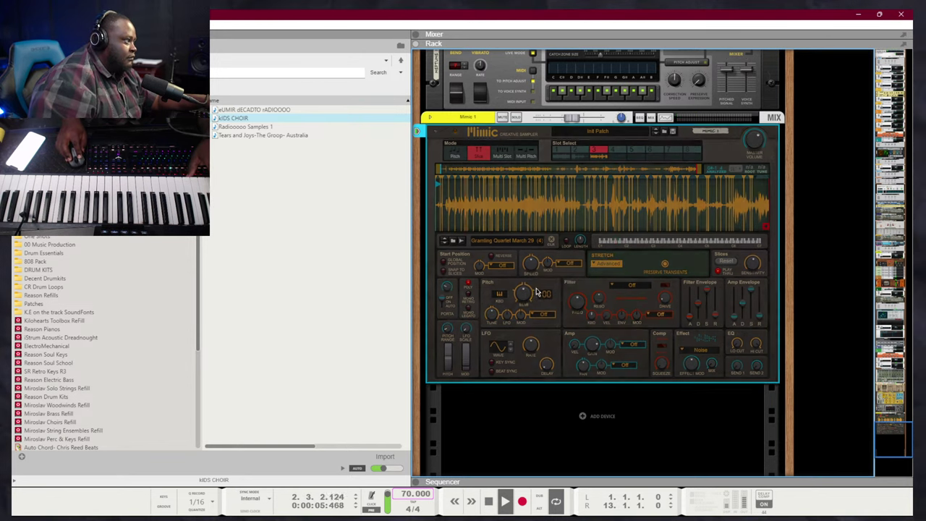
left_click_drag(529, 293, 528, 279)
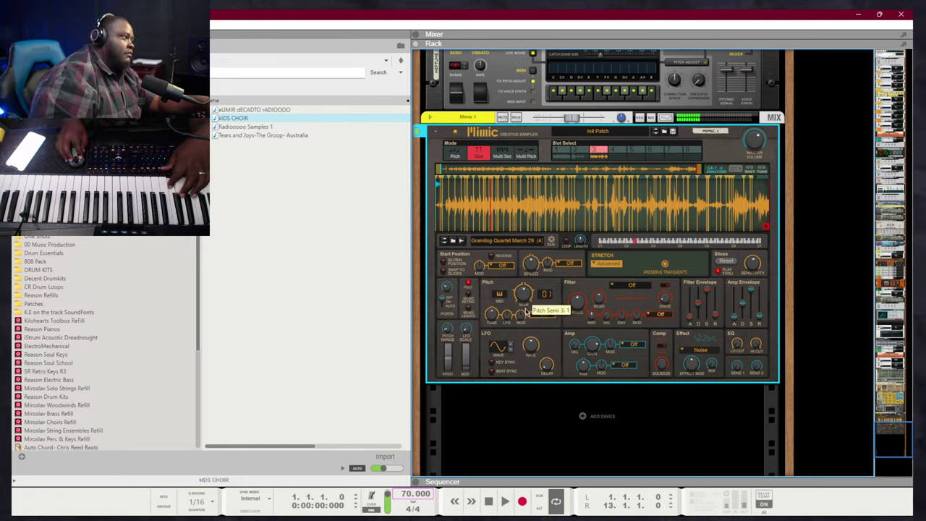
key("space")
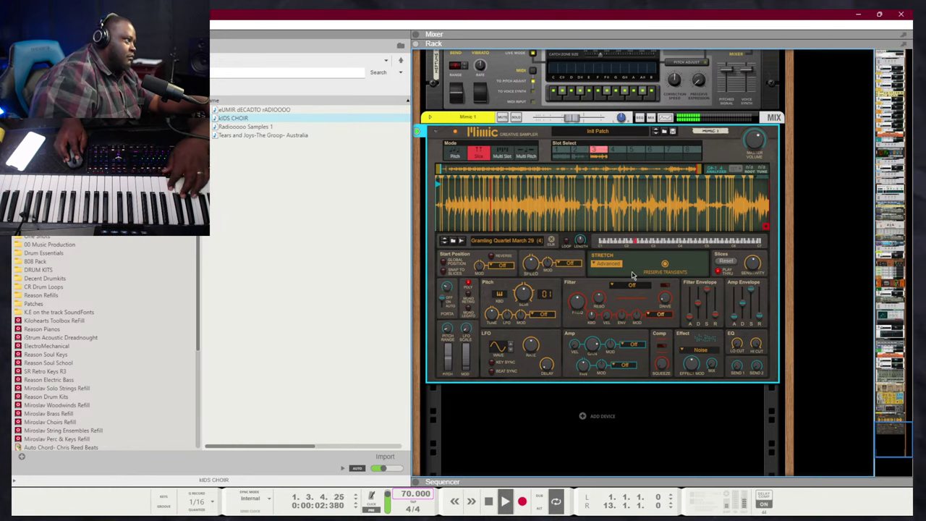
Add an RV7000 MkII reverb after Mimic and lower its dry/wet mix
right_click(584, 282)
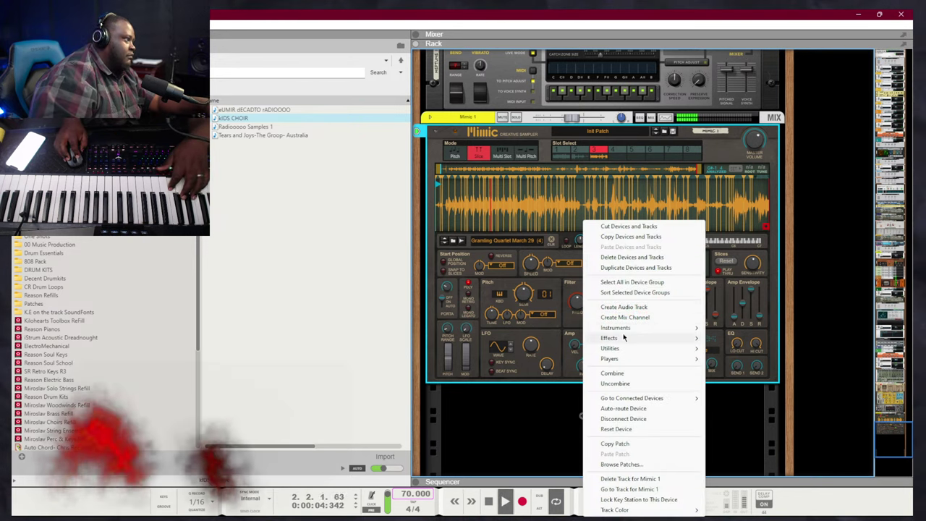
mouse_move(624, 338)
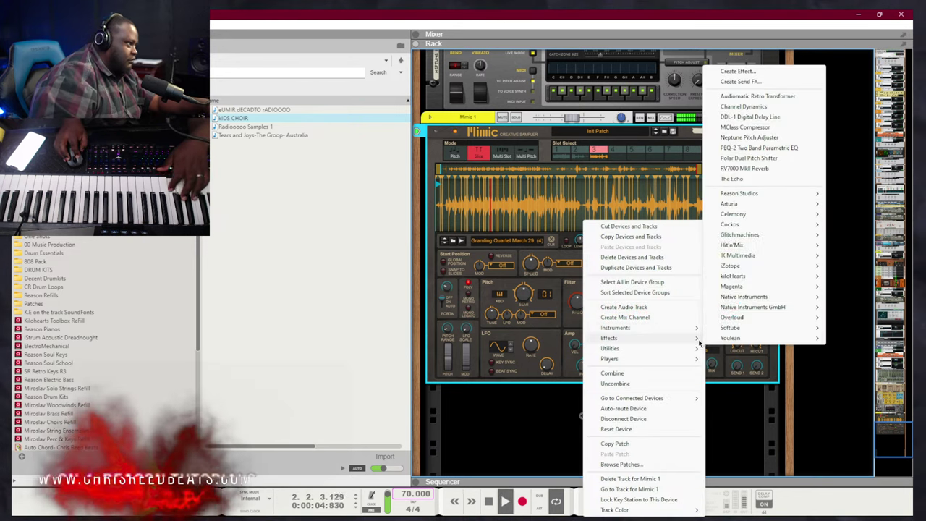
left_click(752, 170)
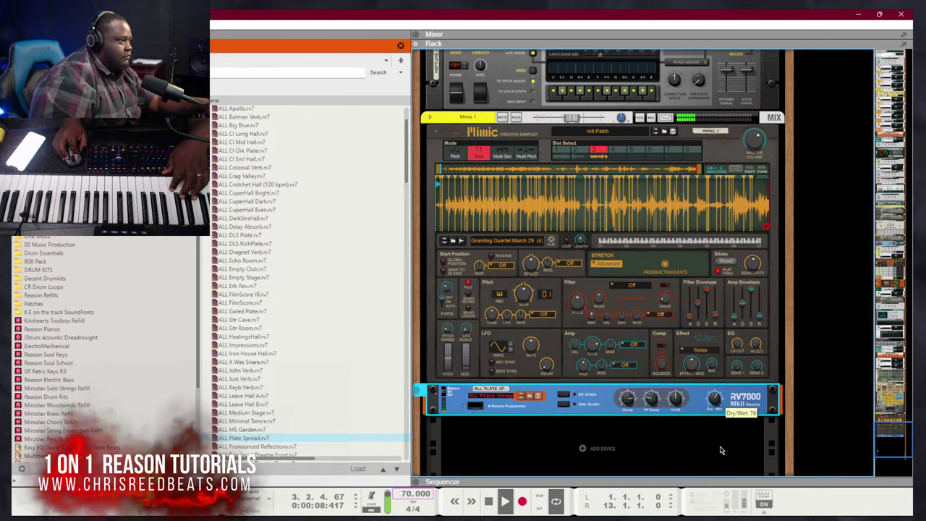
left_click_drag(716, 401, 717, 409)
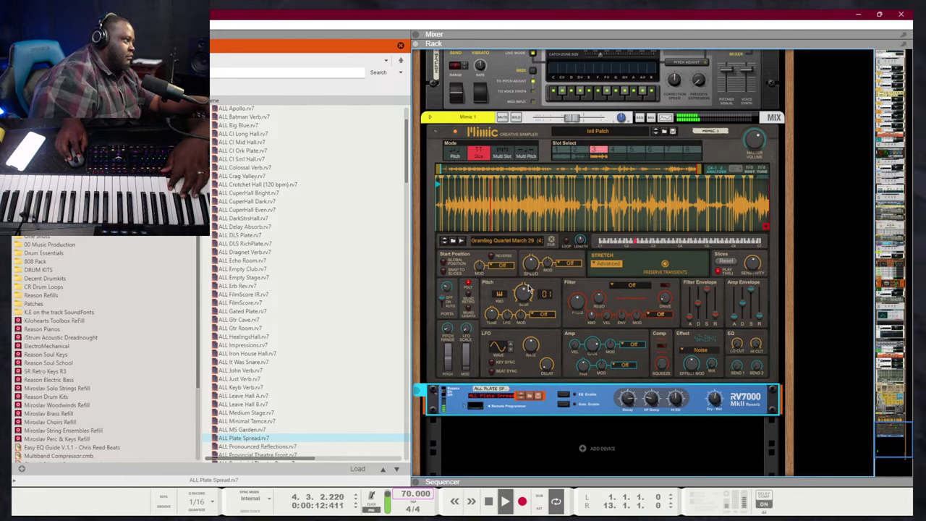
Set slot 3's stretch speed to about 54.7% and its amp gain to about 8.2 dB while the beat plays
left_click_drag(530, 265, 530, 293)
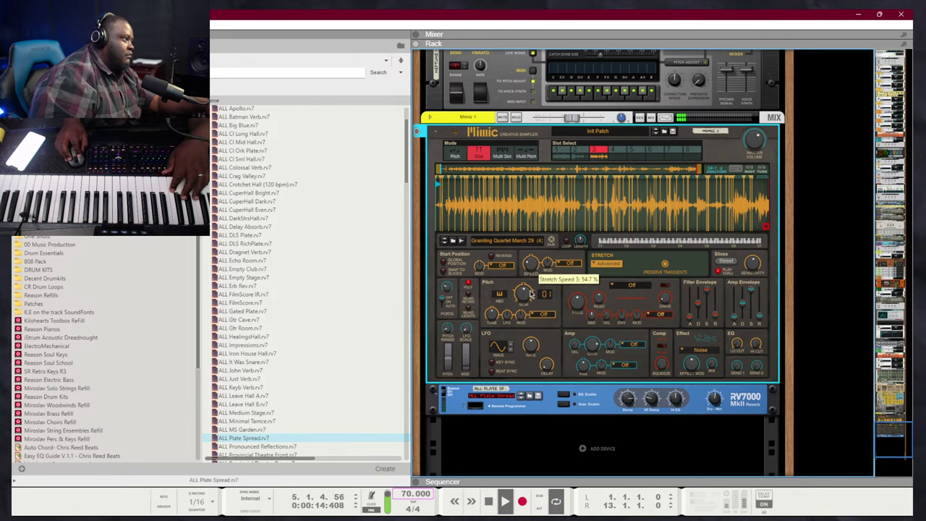
left_click_drag(594, 350, 593, 336)
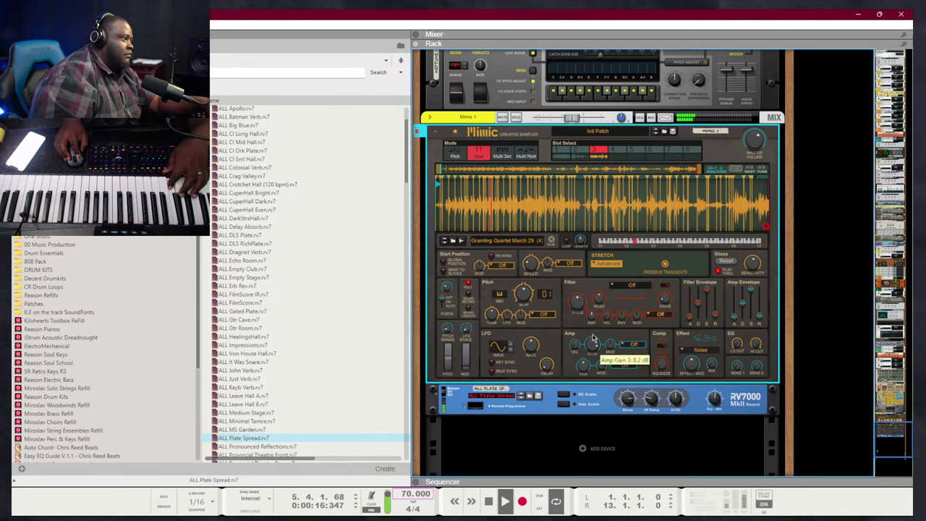
mouse_move(598, 345)
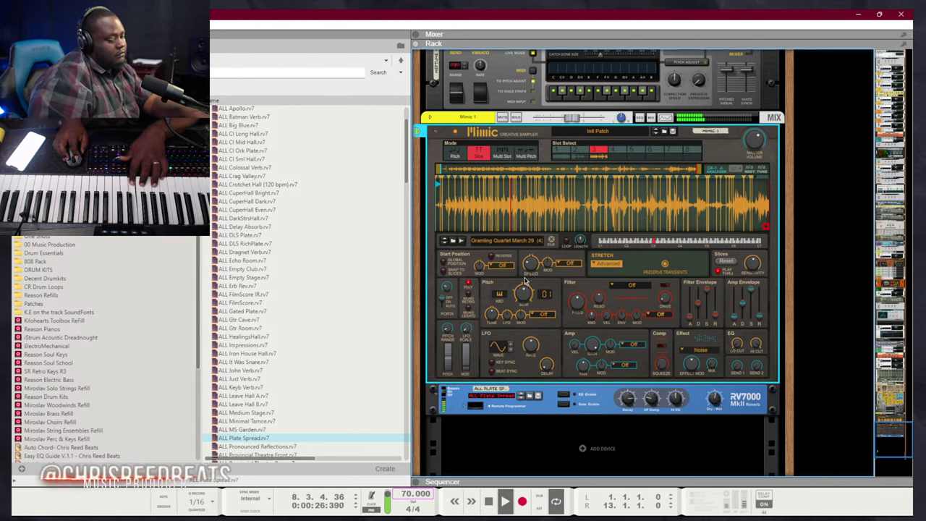
key("space")
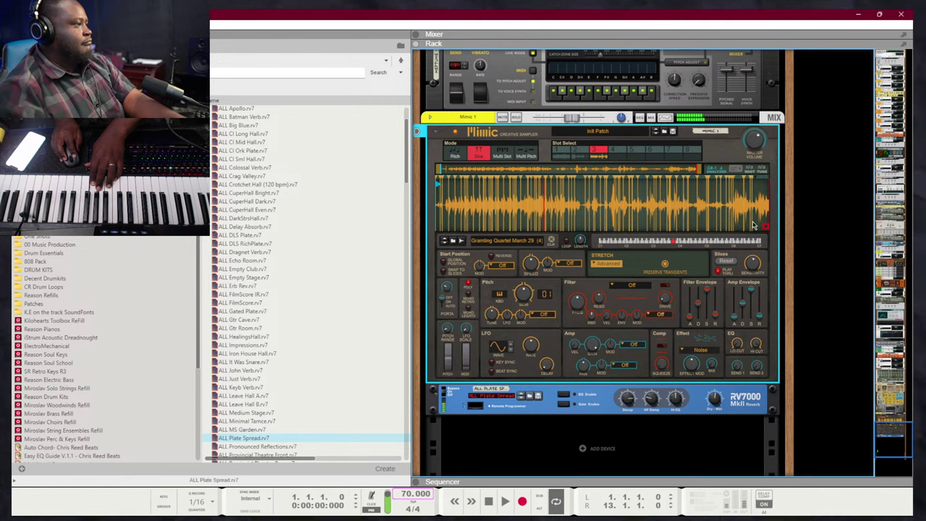
Try slot 3's start marker near the middle of the sample, return it to the beginning, and play the beat
left_click_drag(436, 185, 612, 208)
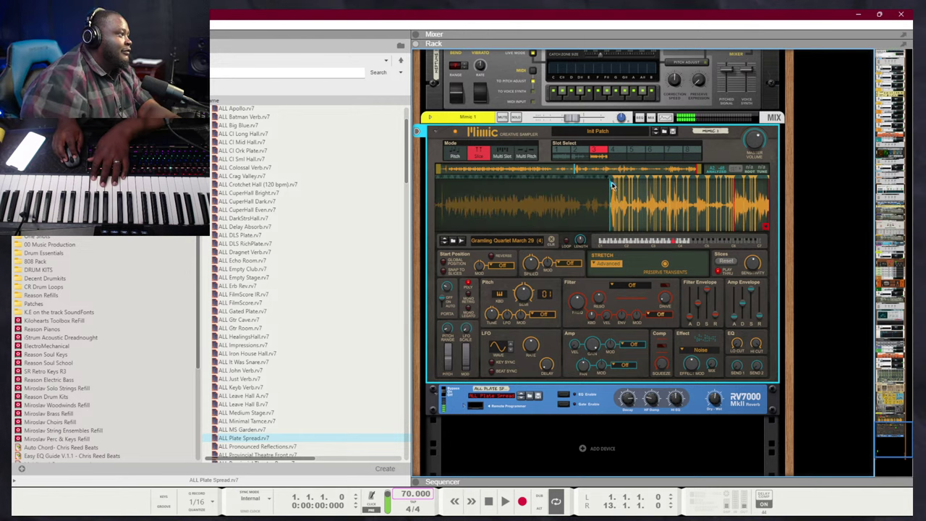
mouse_move(612, 186)
left_mouse_down()
mouse_move(751, 185)
mouse_move(372, 199)
left_mouse_up()
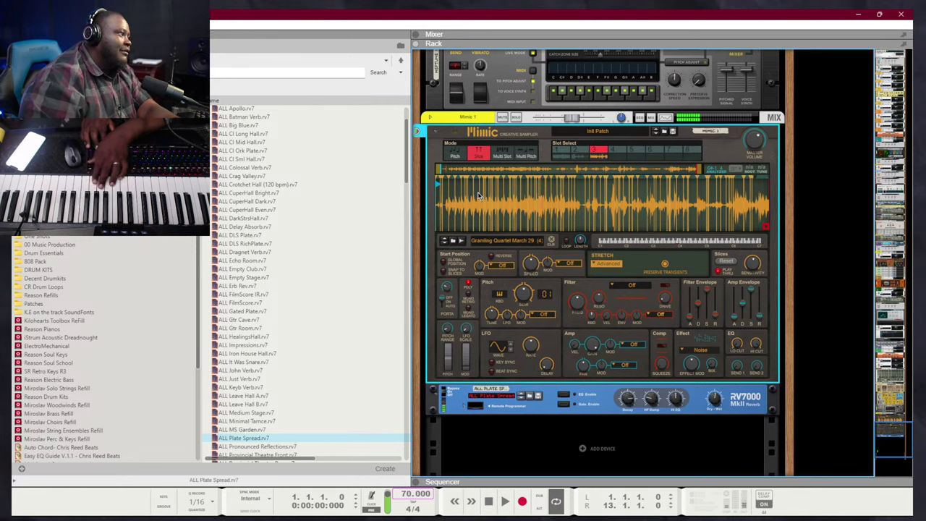
key("space")
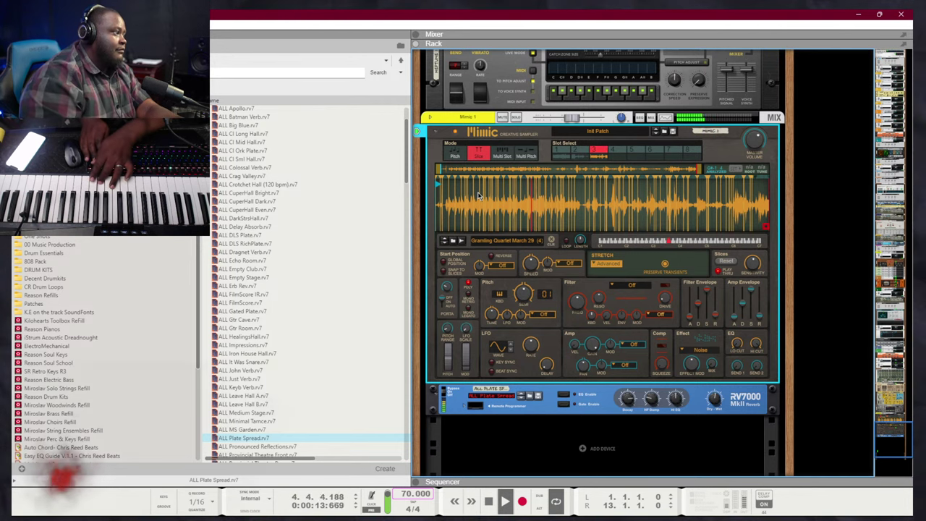
Record a take of the sliced quartet sample on the Mimic 1 track from bar 1 over the beat
key("shift+Return")
key("shift+Return")
key("ctrl+Return")
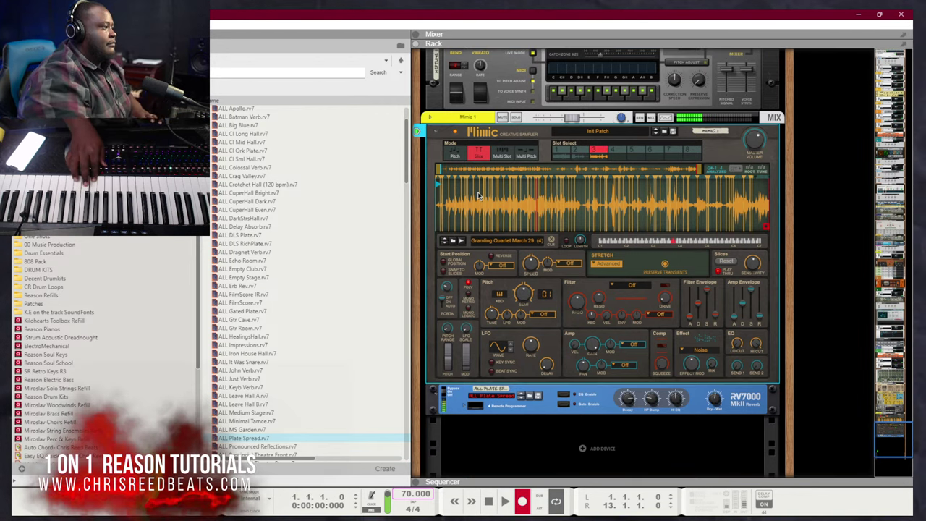
key("F7")
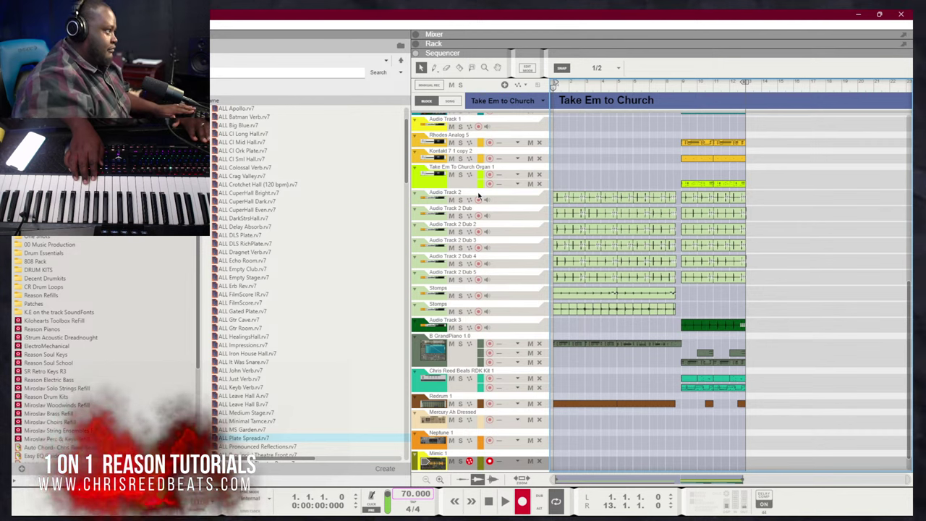
key("space")
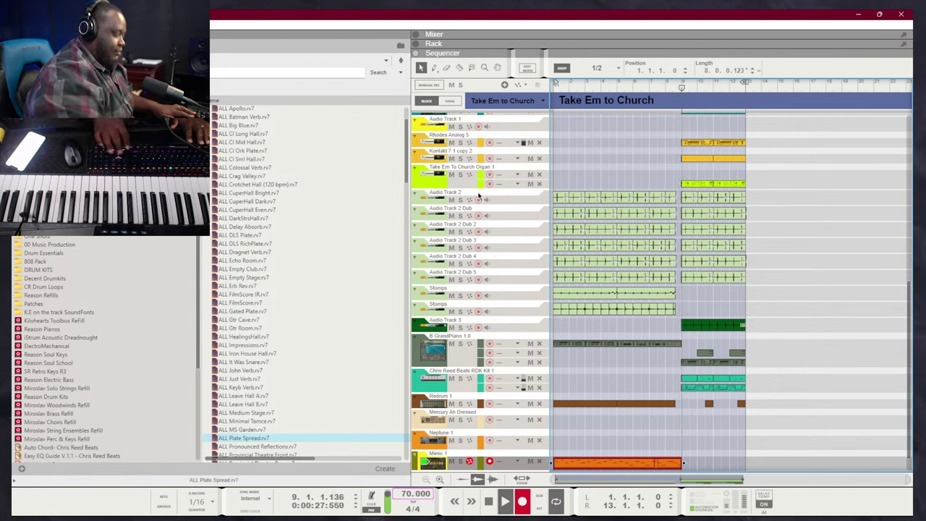
key("KP_Multiply")
Shorten the recorded Mimic 1 clip to four bars, and delete it with playback stopped
left_click_drag(716, 415, 608, 460)
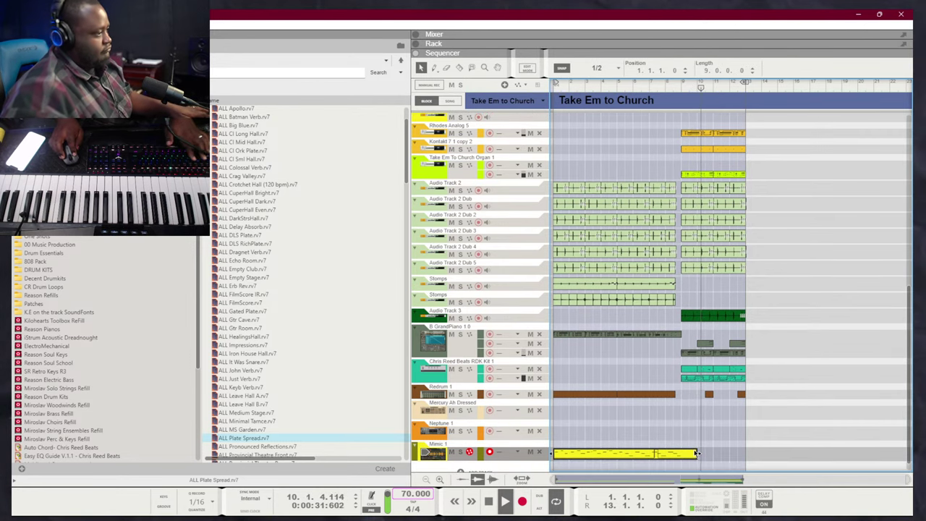
left_click_drag(696, 453, 681, 453)
mouse_move(554, 456)
left_mouse_down()
mouse_move(658, 456)
mouse_move(561, 456)
left_mouse_up()
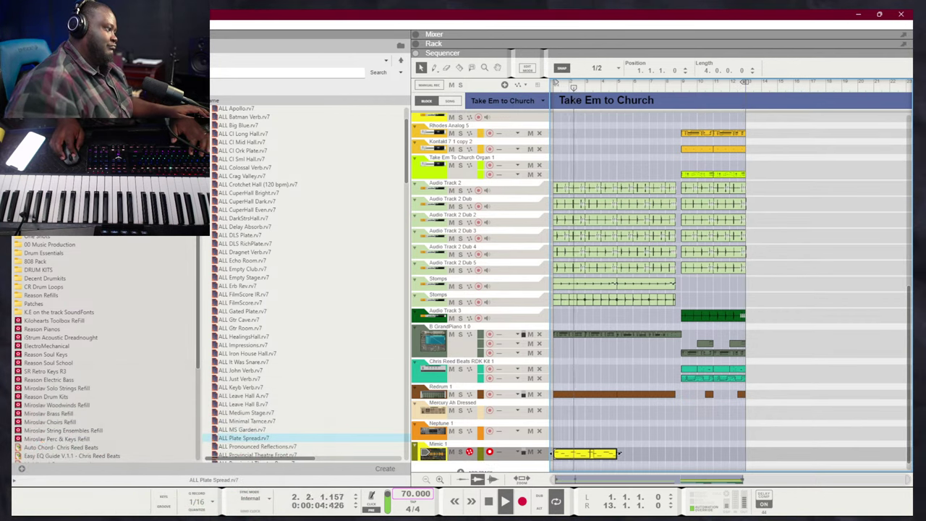
key("Delete")
key("KP_0")
key("KP_0")
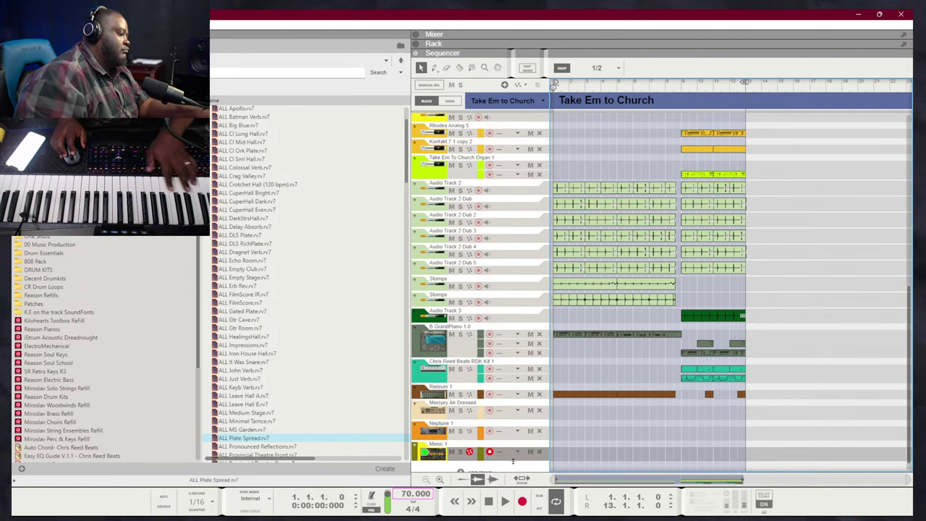
Switch Mimic to slot 1 with the 4 songs March 29(2) sample and play it along with the beat
key("F6")
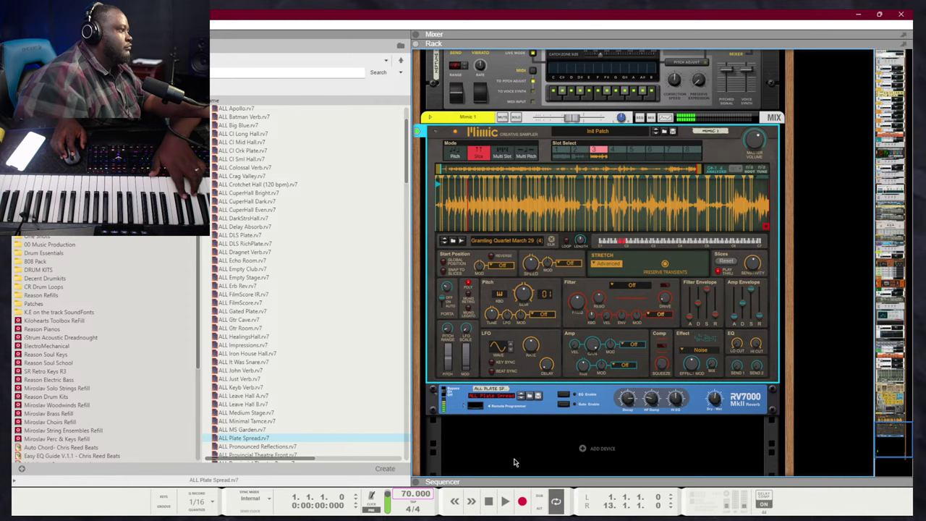
left_click(565, 154)
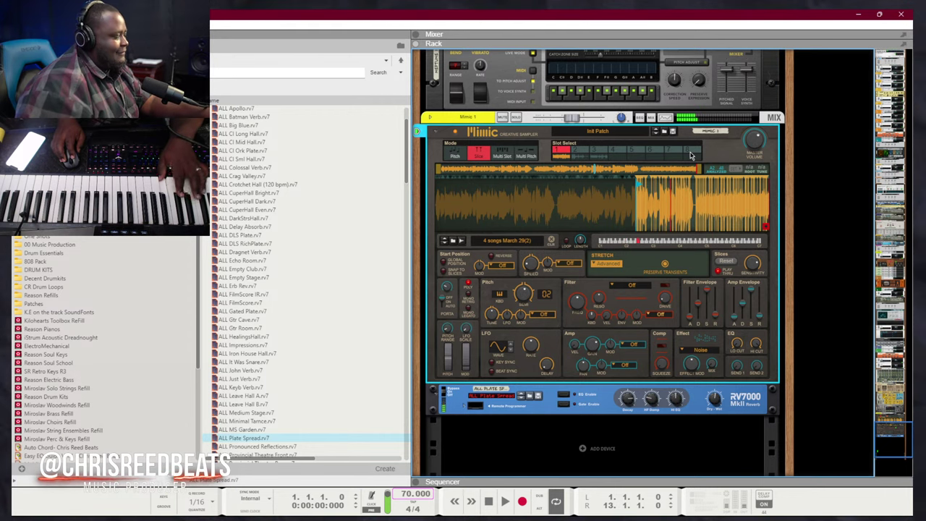
key("space")
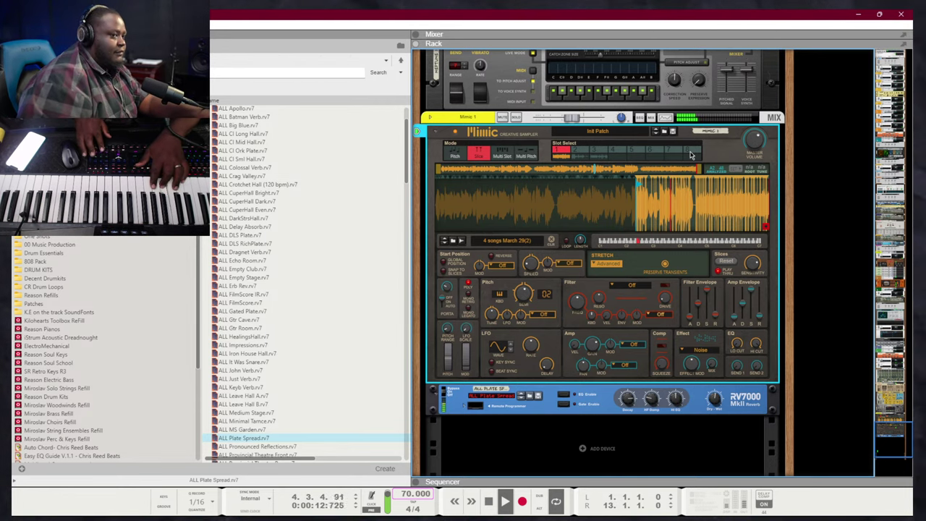
Record a take of the slot 1 sample on the Mimic 1 track from bar 5, and delete the recorded clip
key("ctrl+Return")
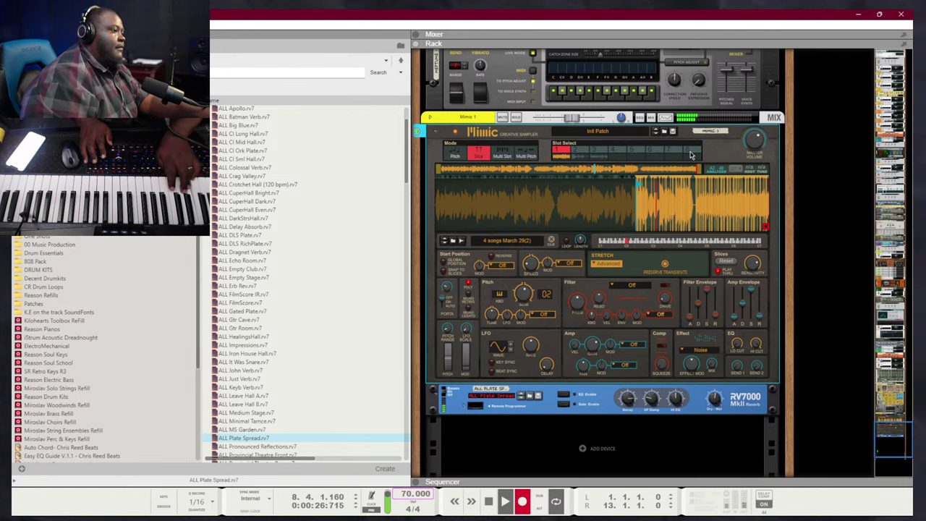
key("ctrl+Return")
key("F7")
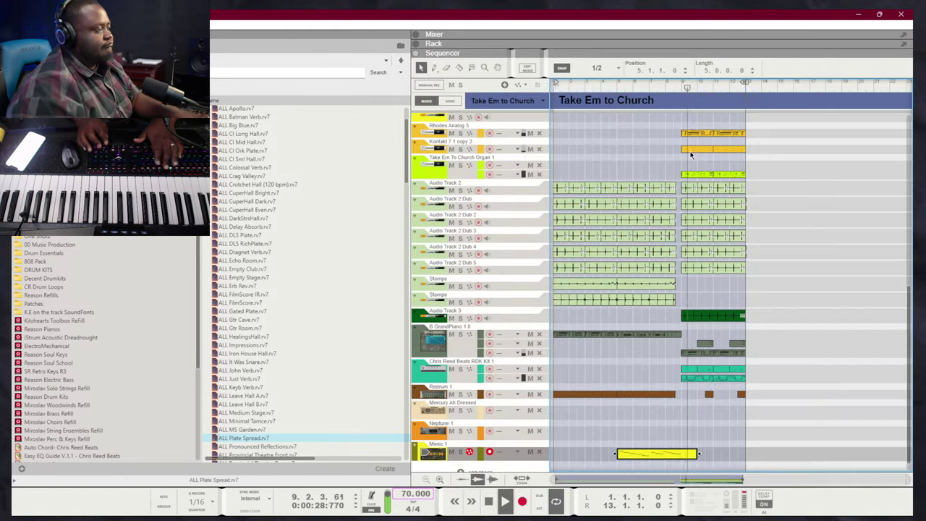
key("shift+Return")
key("shift+Return")
key("Delete")
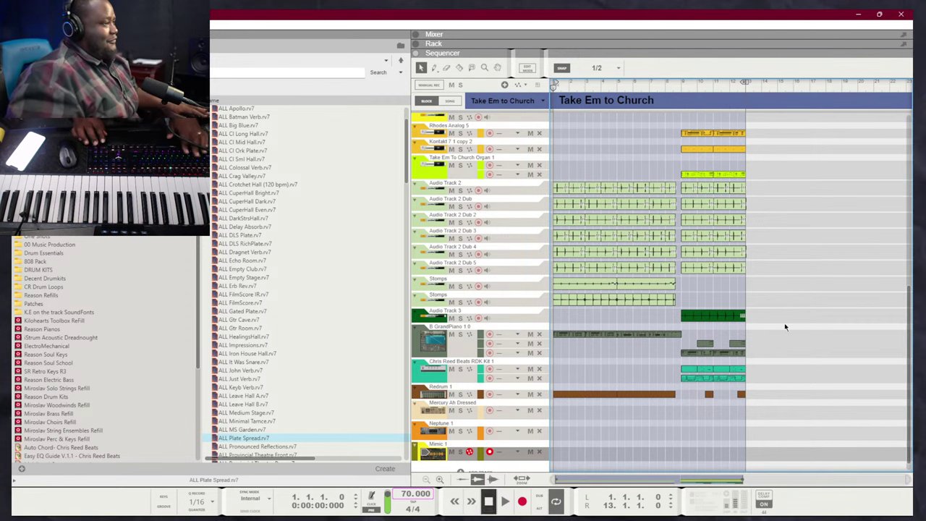
Delete the clip at the start of the Guitar Riff track and play the beat from bar 1
scroll(782, 323, "up", 10)
scroll(690, 266, "down", 8)
scroll(666, 258, "up", 10)
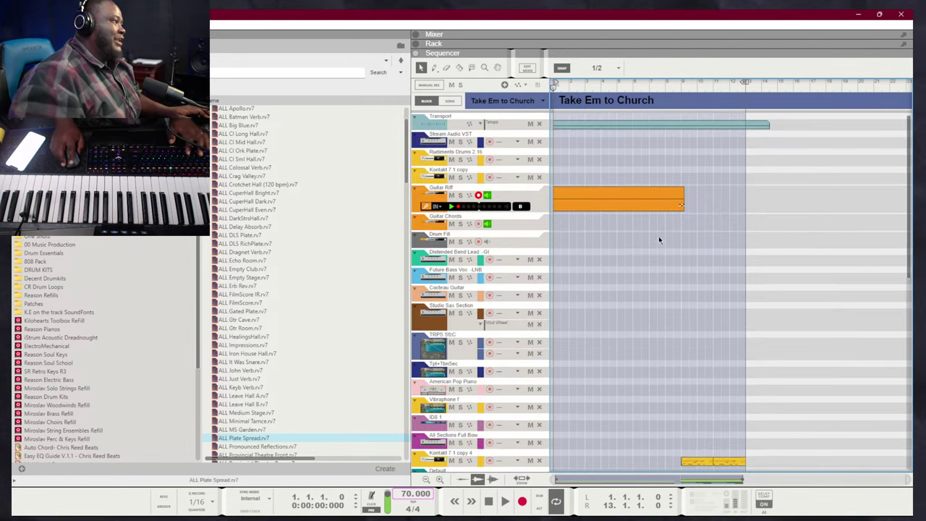
left_click_drag(731, 247, 548, 174)
key("Delete")
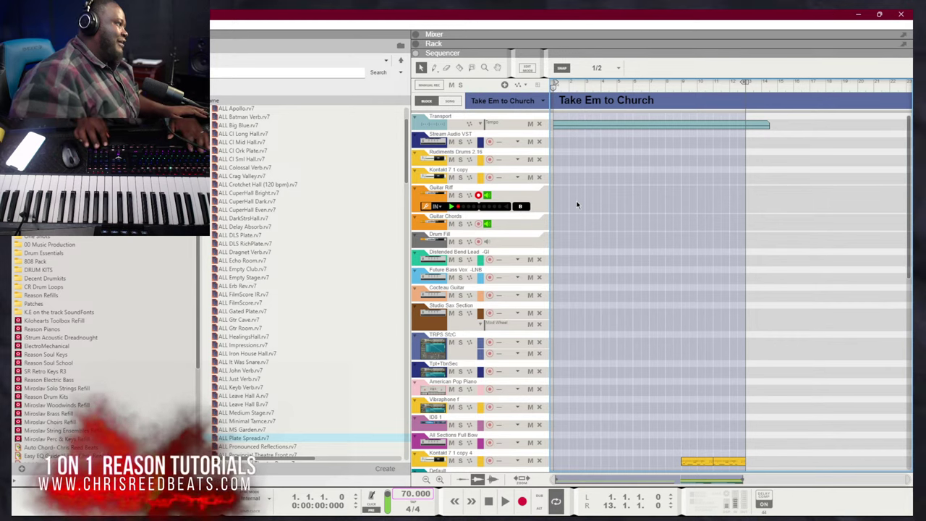
scroll(577, 205, "down", 10)
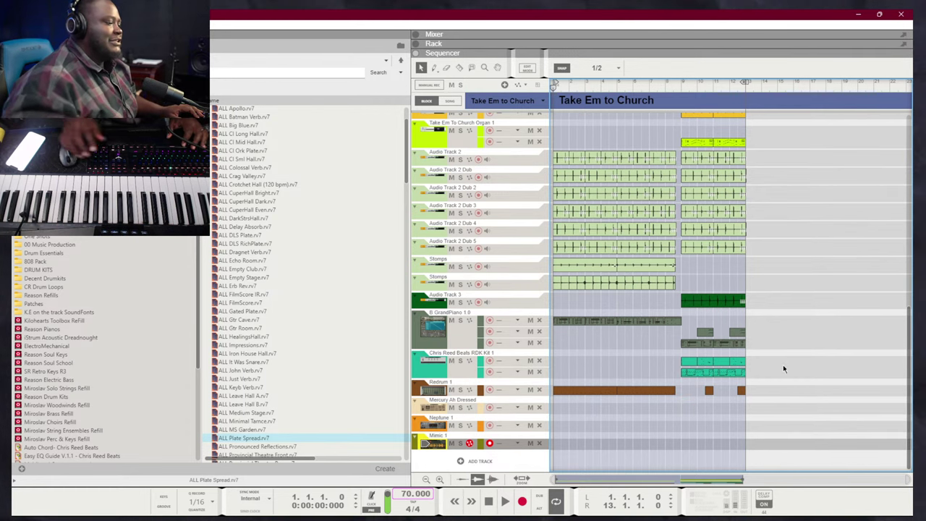
key("space")
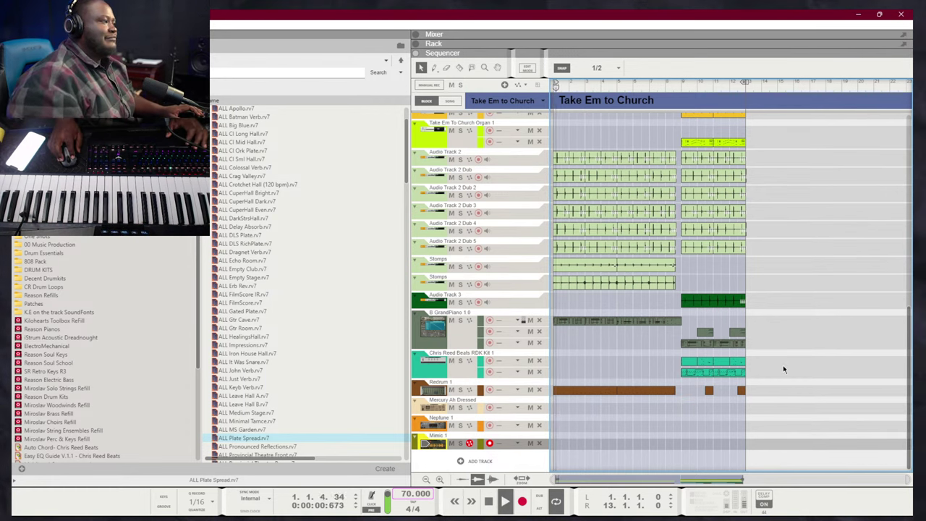
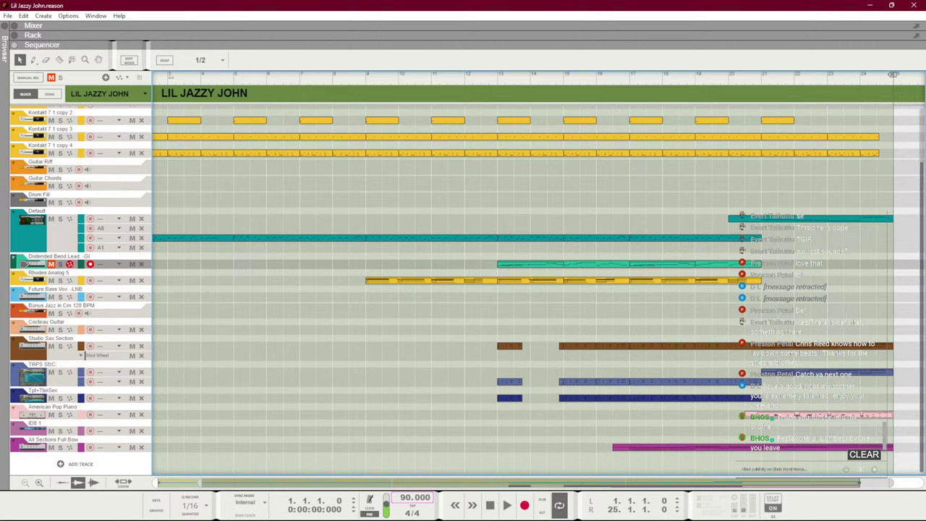
Play the Lil Jazzy John beat from bar 1 and look over its arrangement
key("space")
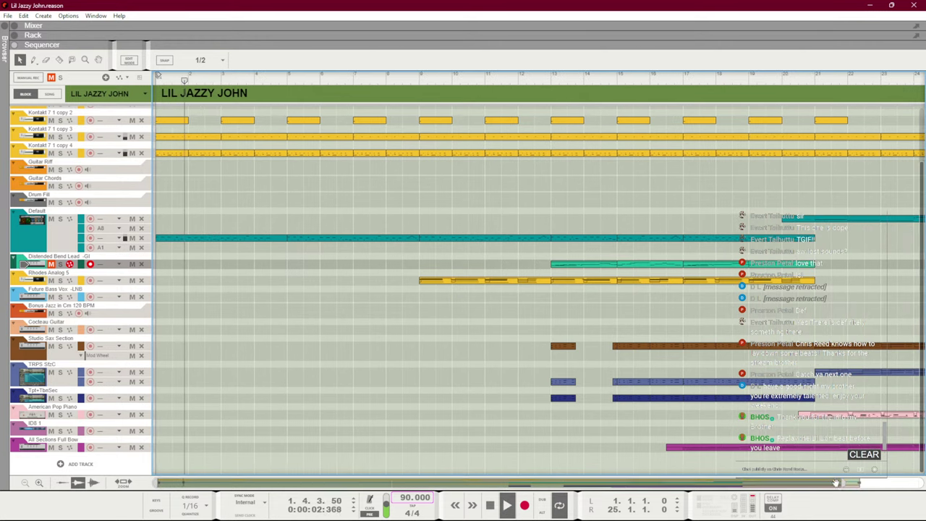
scroll(778, 381, "down", 1)
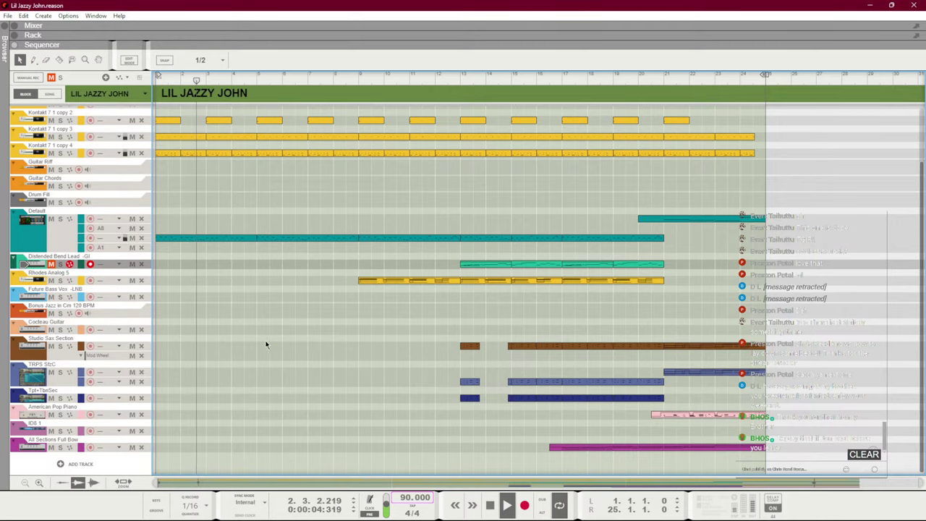
scroll(267, 338, "up", 3)
scroll(194, 333, "down", 3)
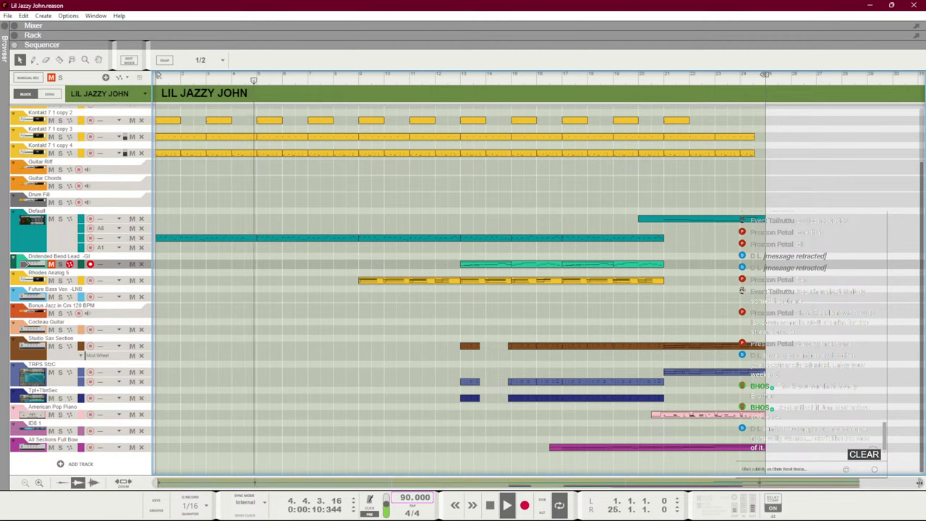
left_click_drag(918, 482, 591, 476)
scroll(590, 476, "up", 5)
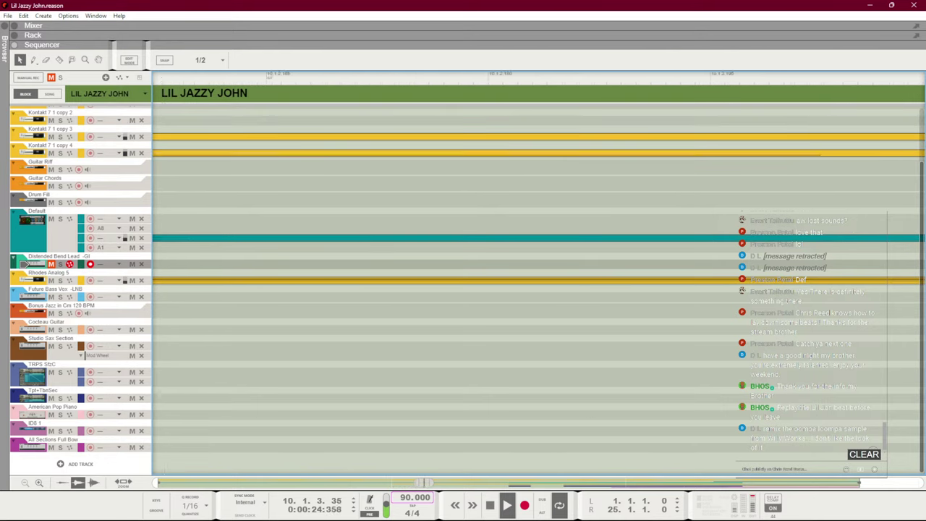
Bring the whole arrangement back into view and compare the beat with the All Sections Full Bow track muted and unmuted
key("alt+Tab")
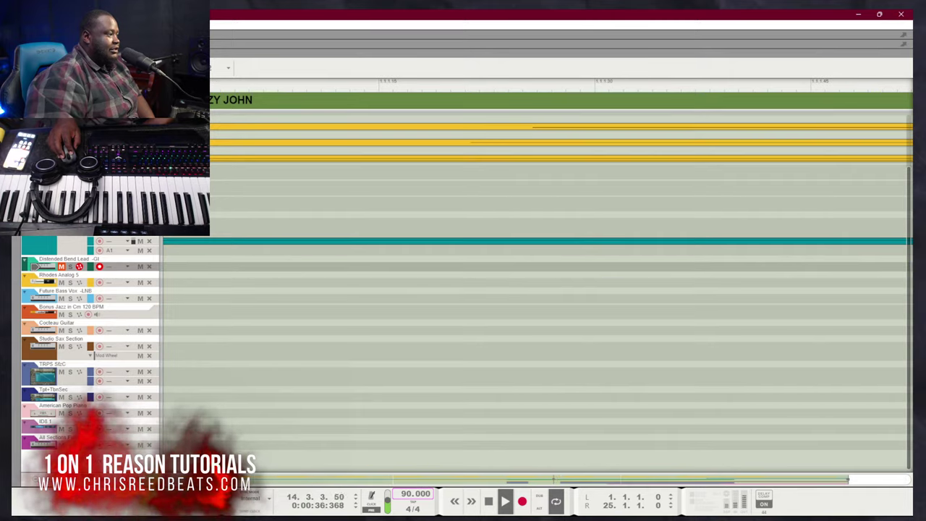
left_click_drag(576, 479, 908, 479)
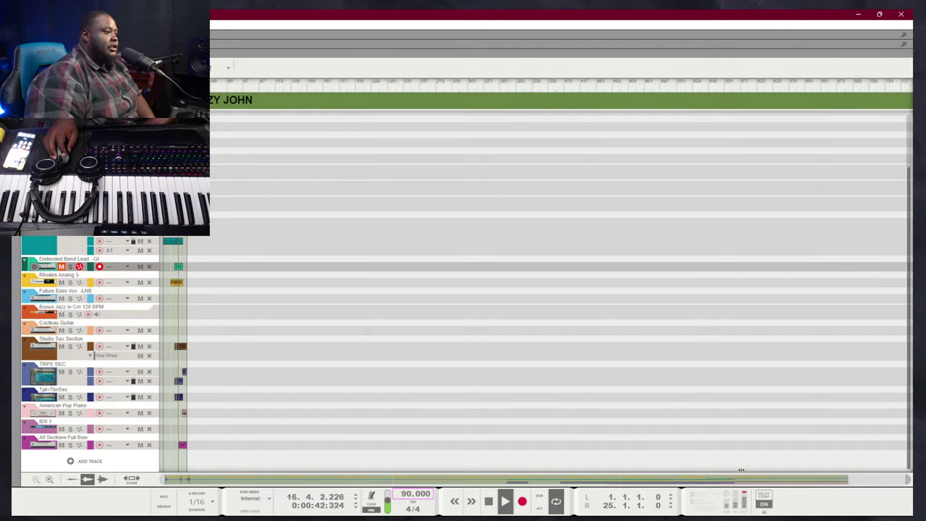
scroll(175, 428, "up", 5)
scroll(175, 428, "down", 5)
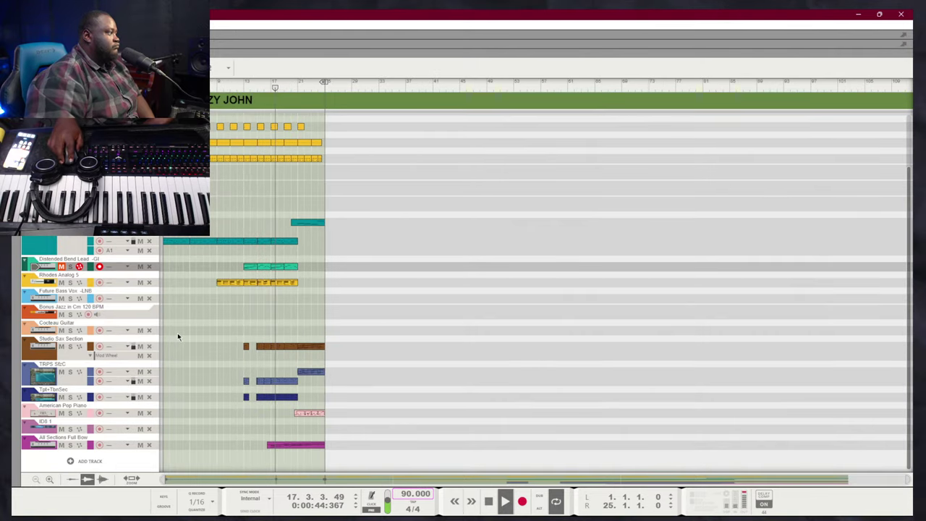
left_click(100, 445)
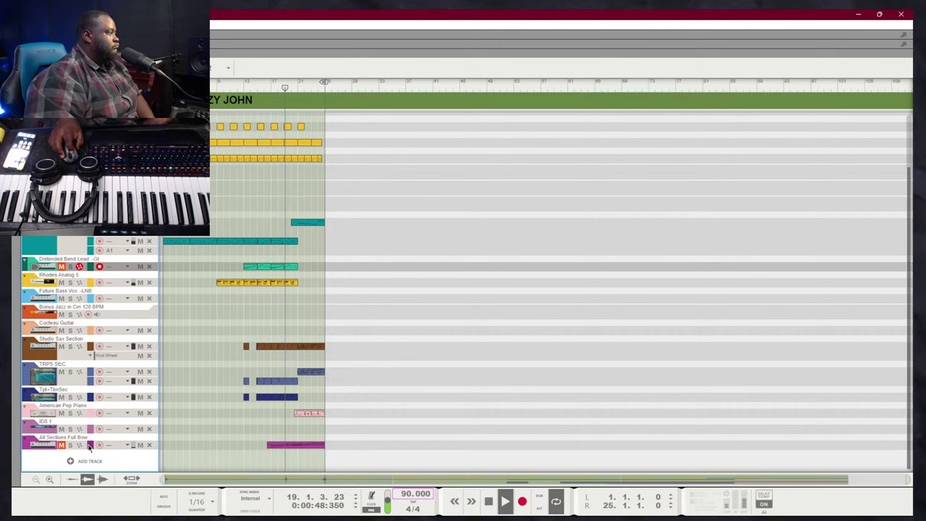
left_click(62, 445)
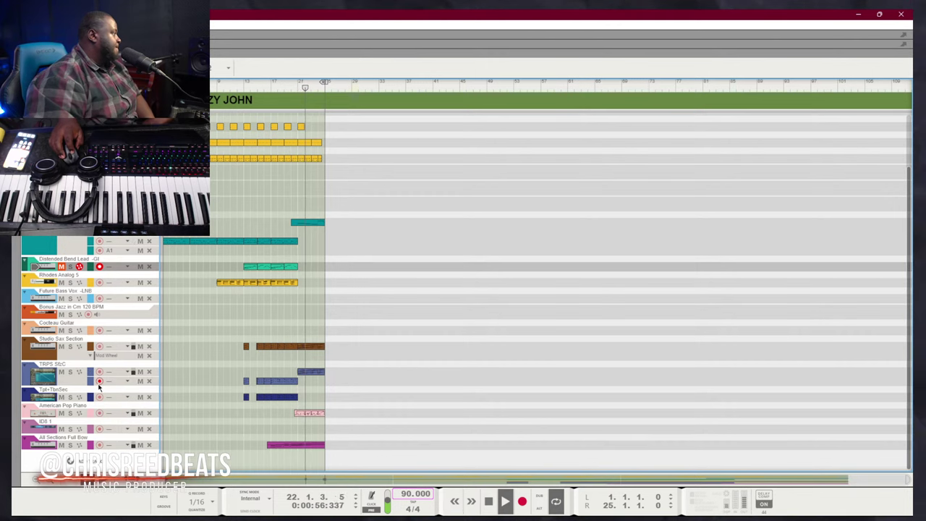
Record a 24-bar take on the ID8 1 track from bar 1, stop, and play the beat from the start
left_click(102, 429)
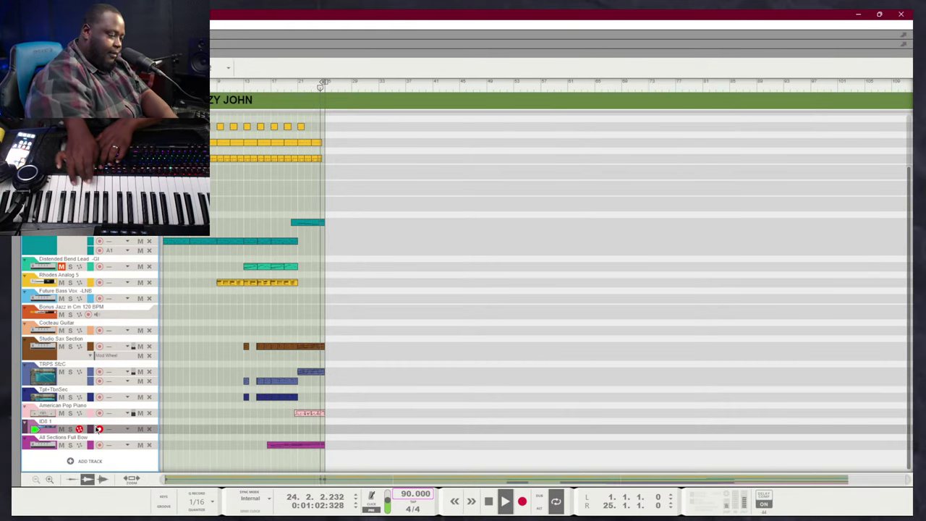
key("ctrl+Return")
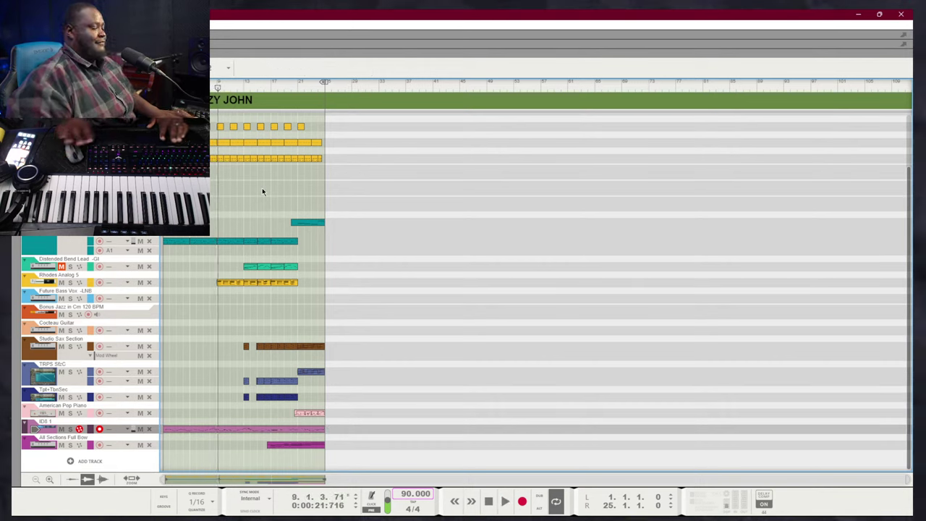
key("space")
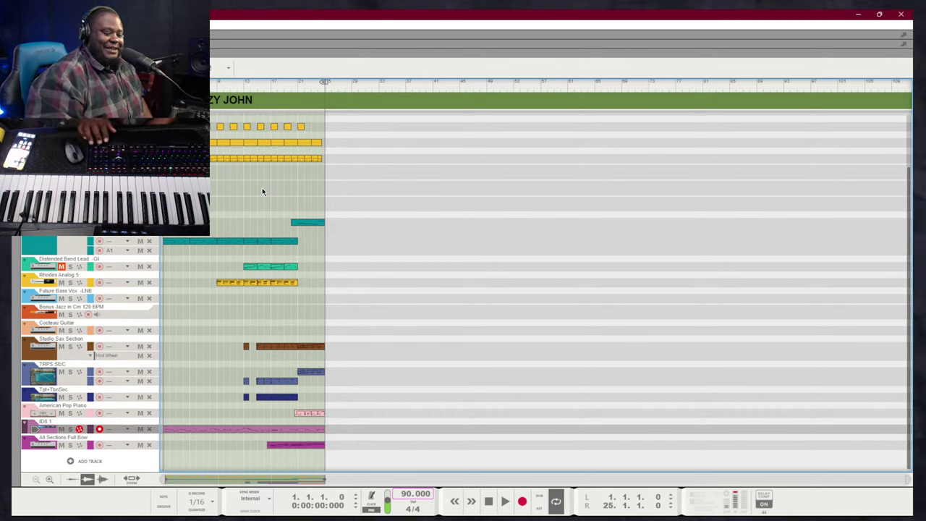
key("space")
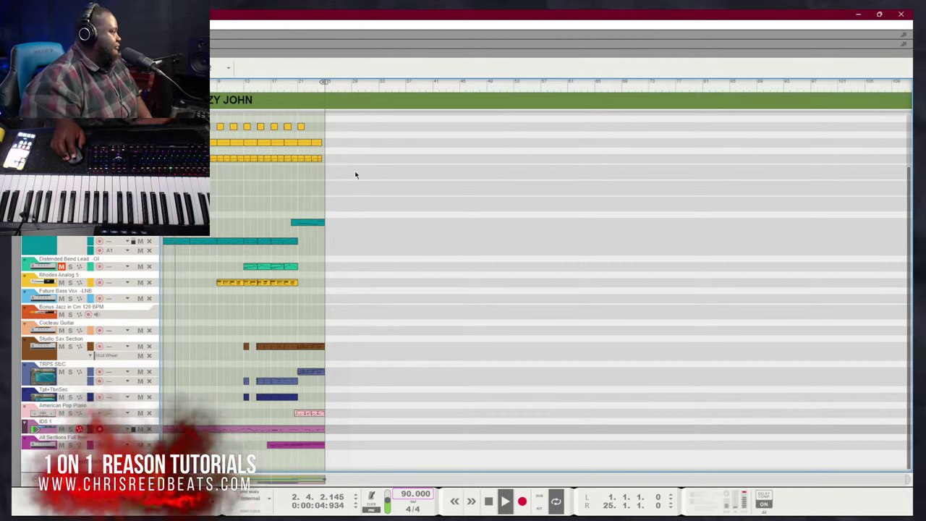
Record a take on the Future Bass Vox track from bar 8 and shorten the clip to end at bar 17
scroll(232, 235, "up", 3)
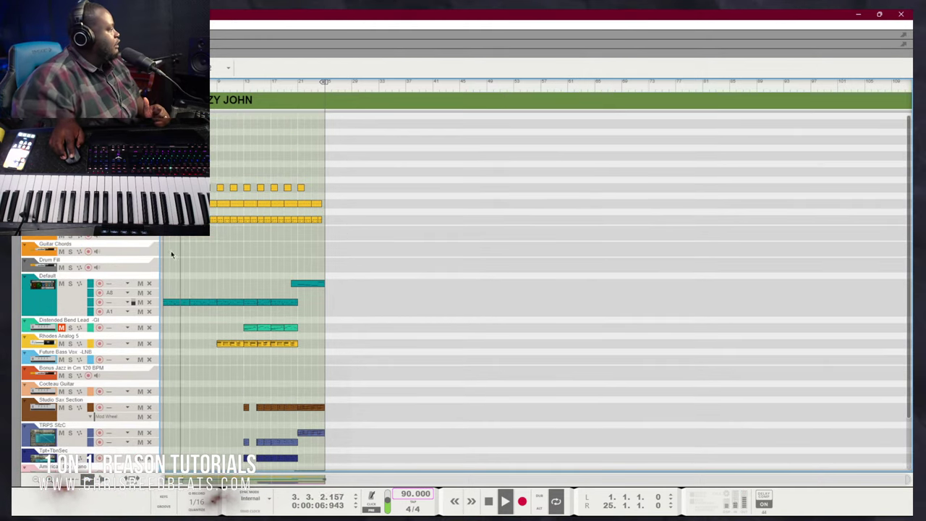
left_click(100, 362)
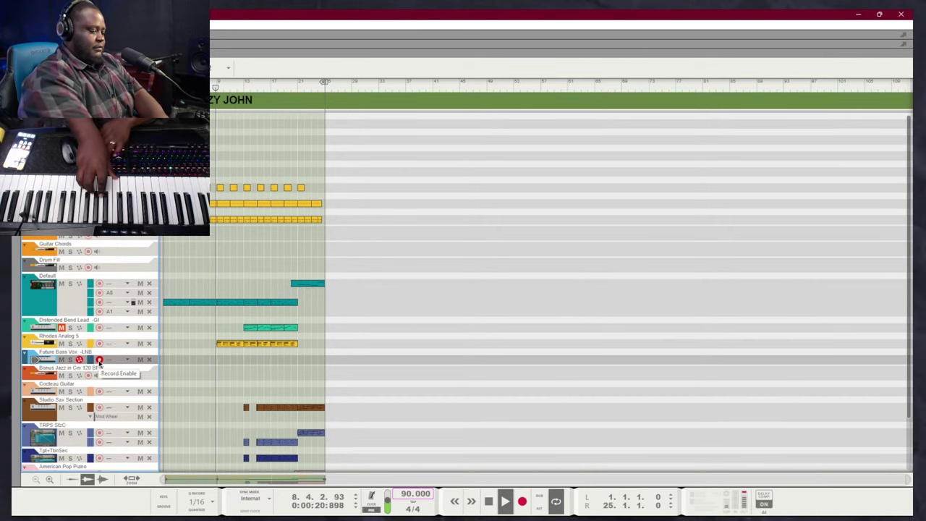
key("ctrl+Return")
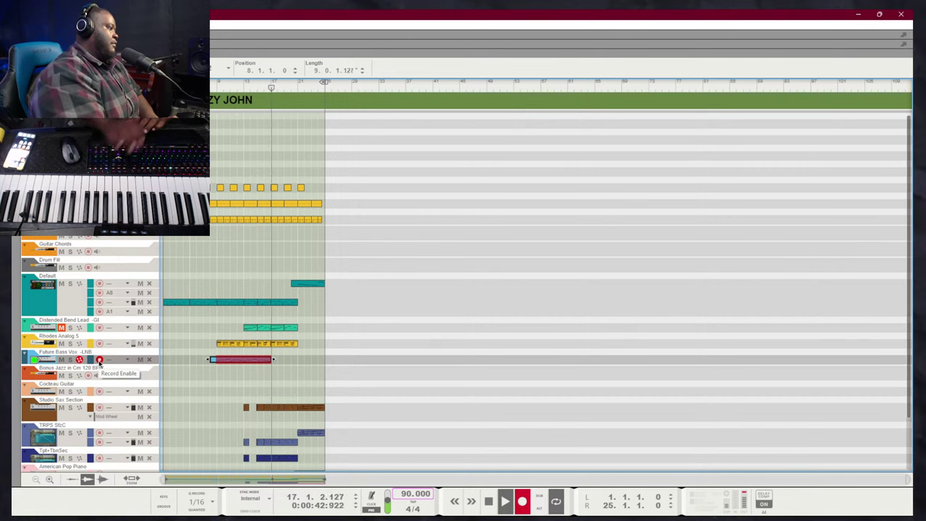
key("ctrl+Return")
scroll(217, 387, "down", 2)
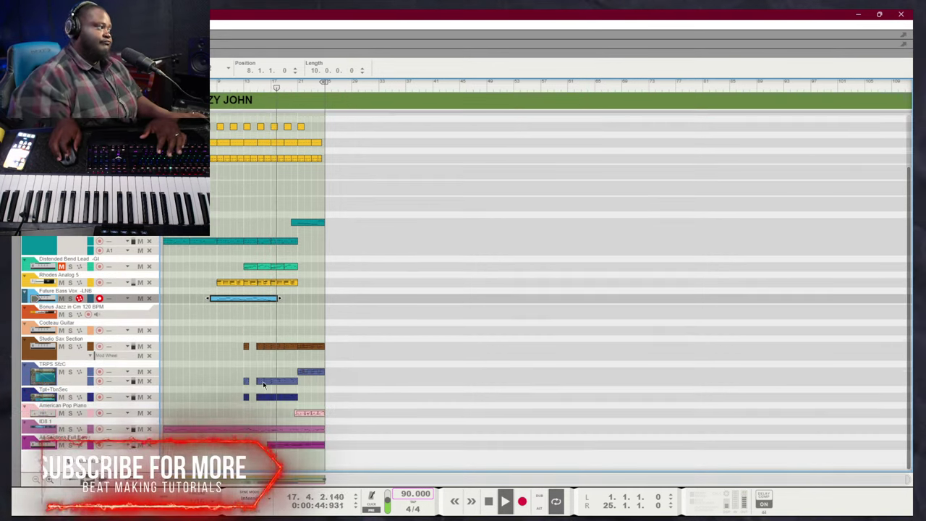
left_click_drag(279, 298, 270, 300)
left_click(289, 330)
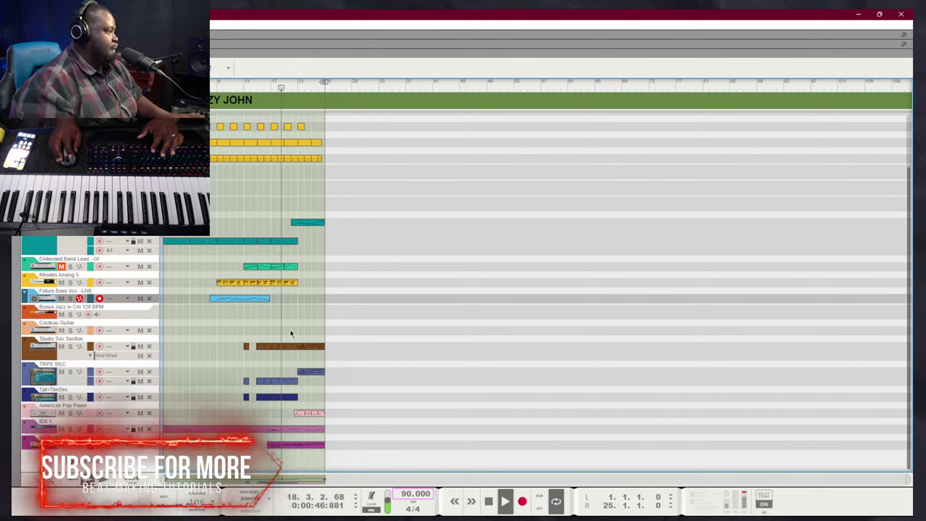
Shorten the ID8 1 clip at bar 1 to eight bars
left_click(321, 429)
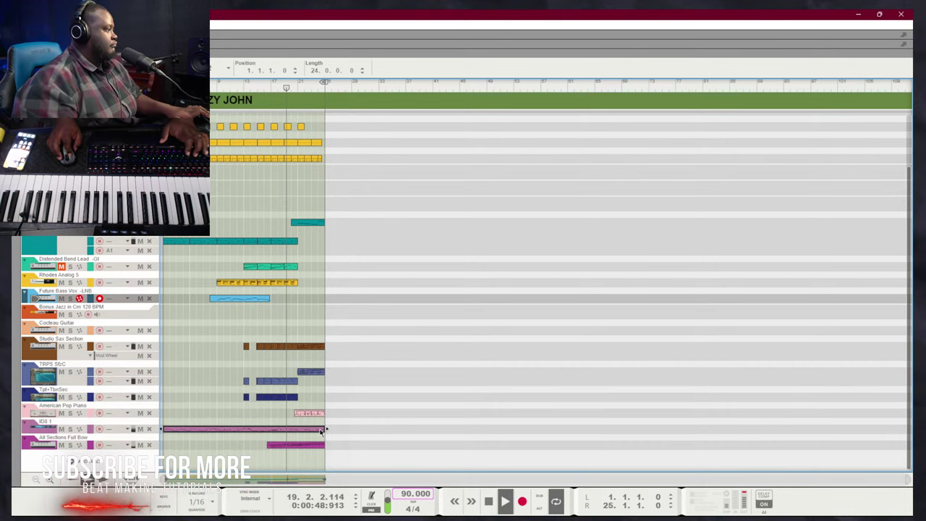
left_click_drag(327, 429, 217, 429)
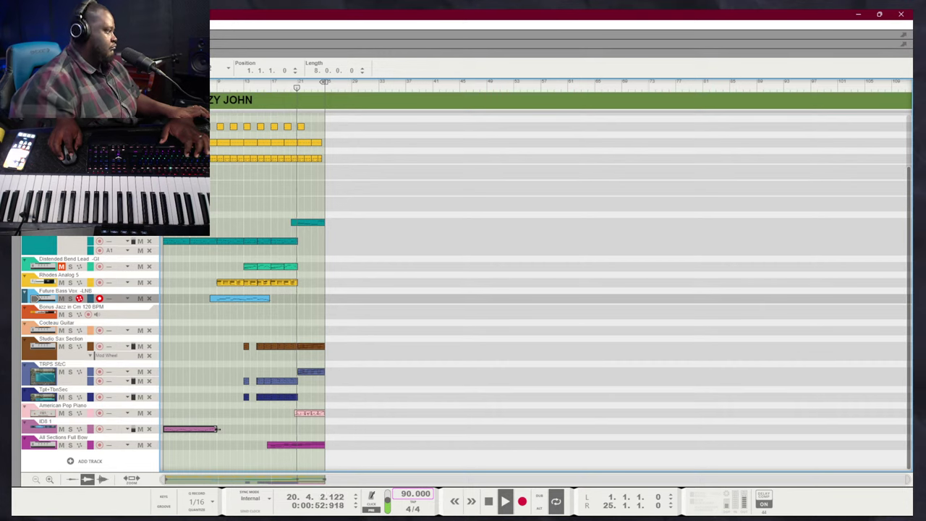
left_click(222, 413)
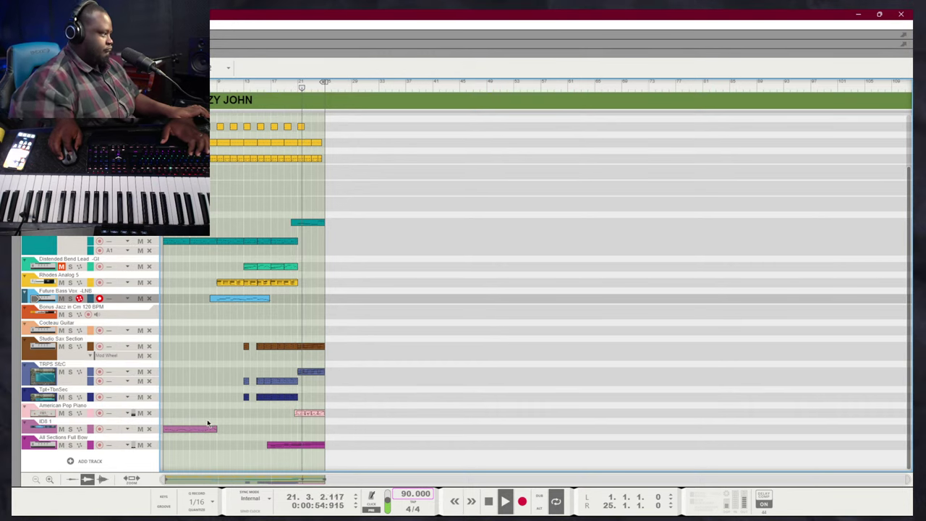
Duplicate the ID8 1 clip to the end of the arrangement as a four-bar clip starting at bar 21
left_click(165, 431)
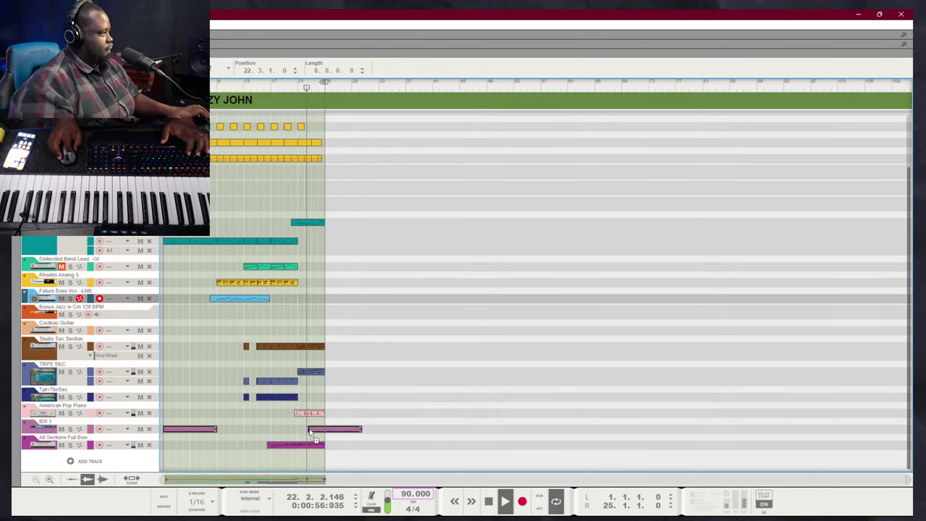
mouse_move(309, 432)
left_mouse_down()
mouse_move(335, 431)
mouse_move(325, 434)
left_mouse_up()
scroll(290, 410, "up", 1)
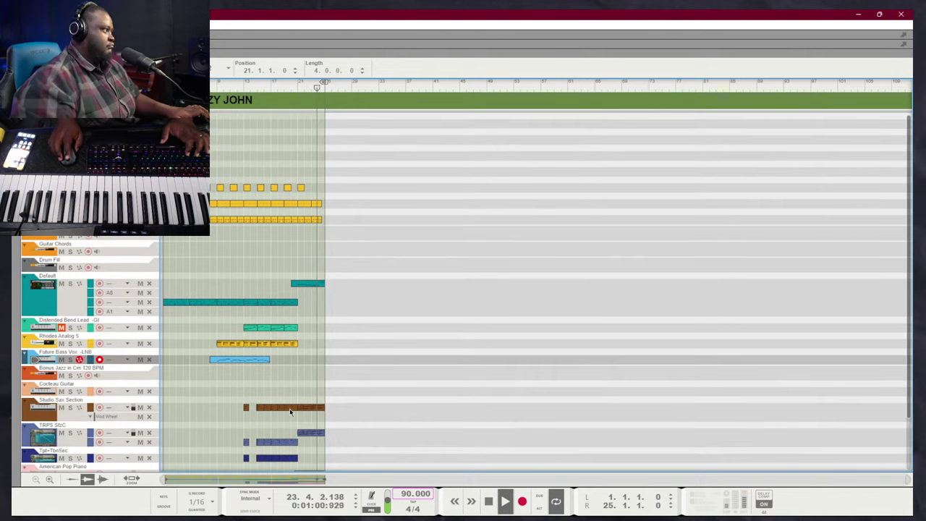
scroll(290, 410, "down", 1)
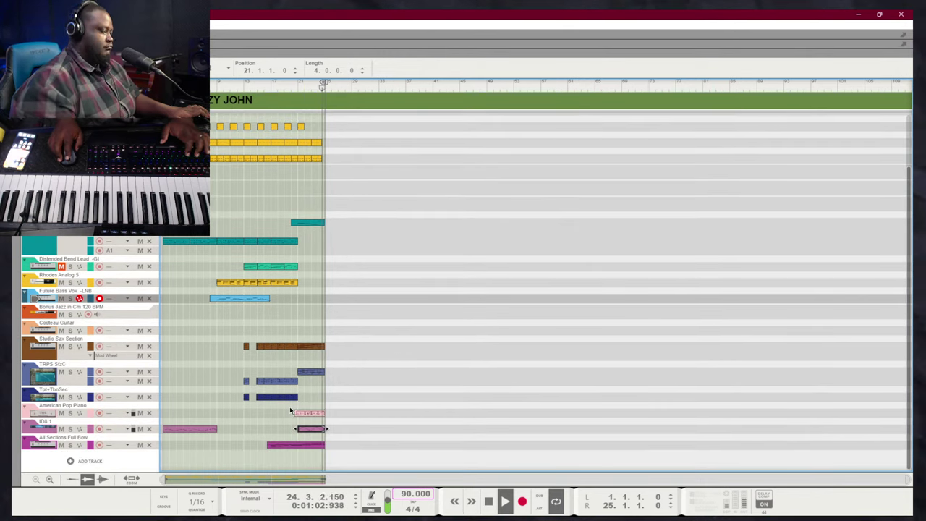
left_click(283, 320)
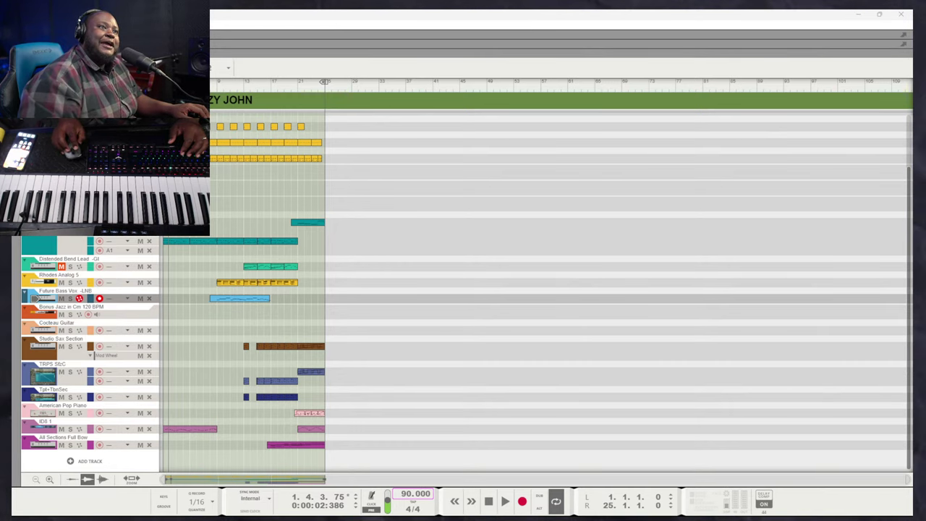
Switch to YouTube in the browser, play the opening seconds of "I Don't Like The Look (Willy Wonka)", and browse its page
left_click_drag(925, 52, 694, 12)
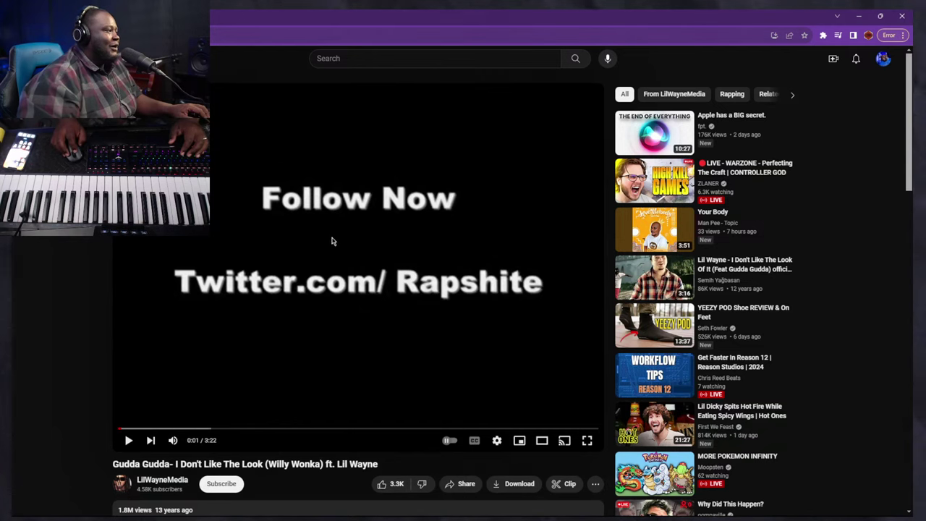
left_click(346, 337)
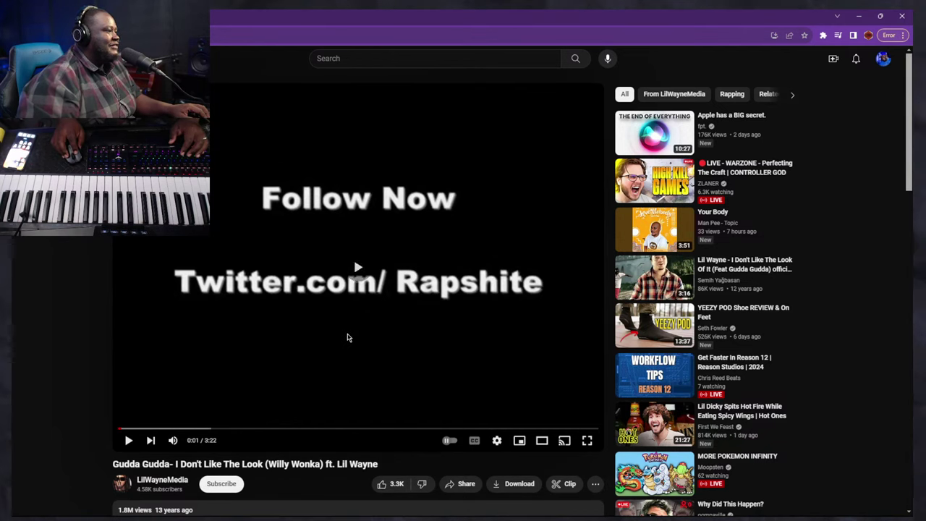
left_click(190, 382)
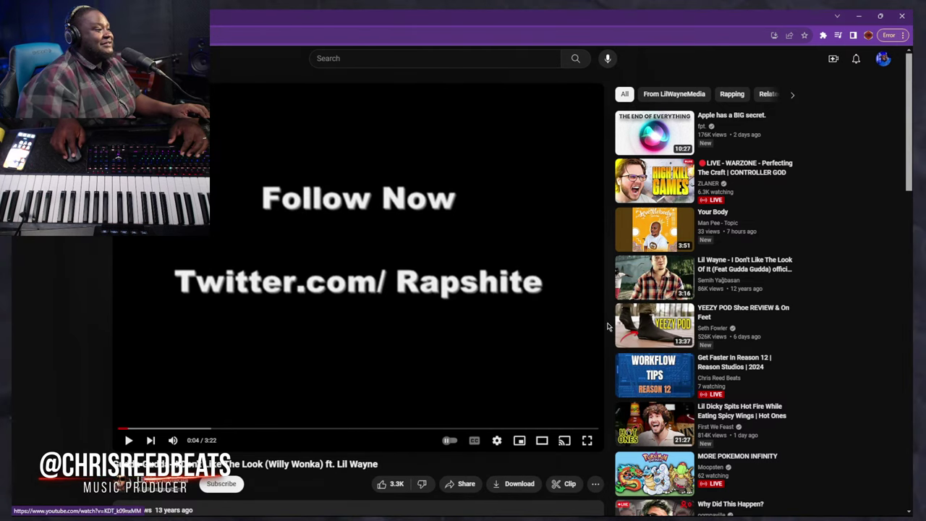
scroll(744, 243, "down", 3)
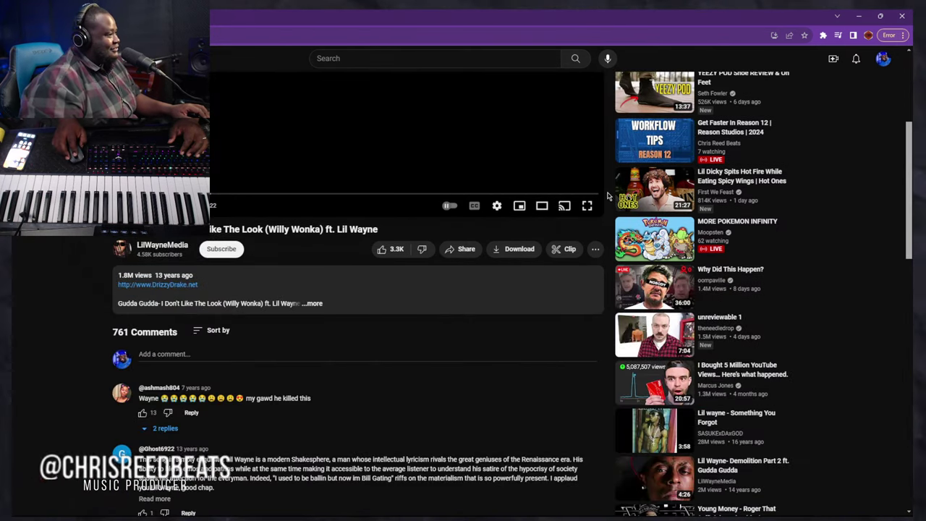
scroll(608, 195, "up", 2)
scroll(605, 217, "up", 2)
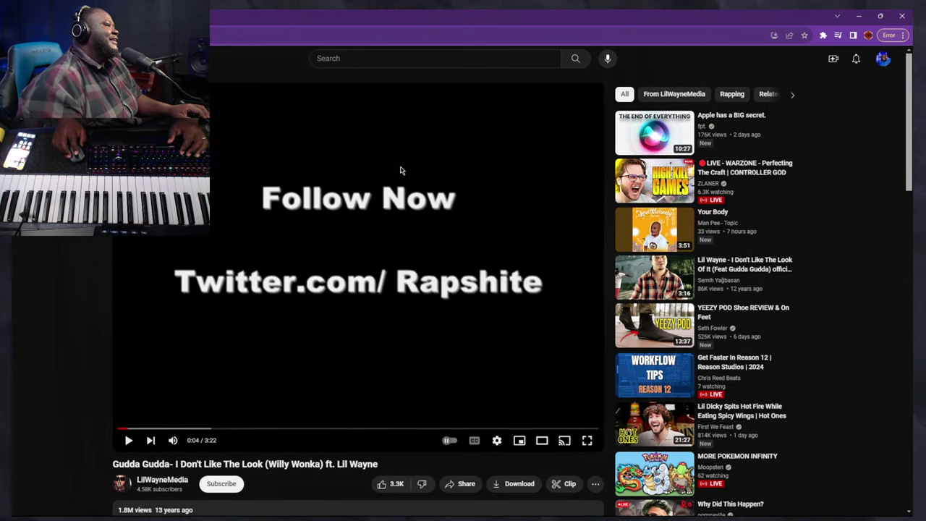
scroll(434, 224, "down", 15)
scroll(431, 220, "up", 15)
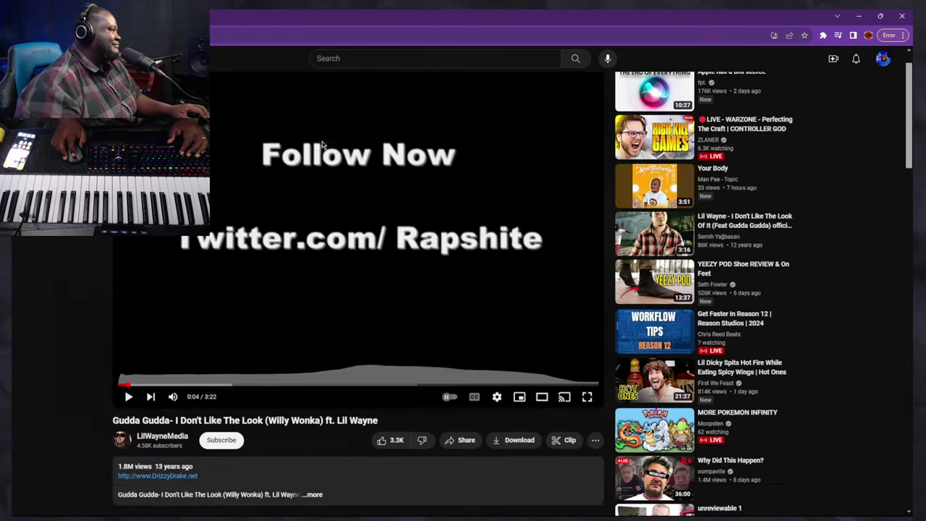
Select the words "Don't Like The Look" in the video's title and copy them
left_click(337, 60)
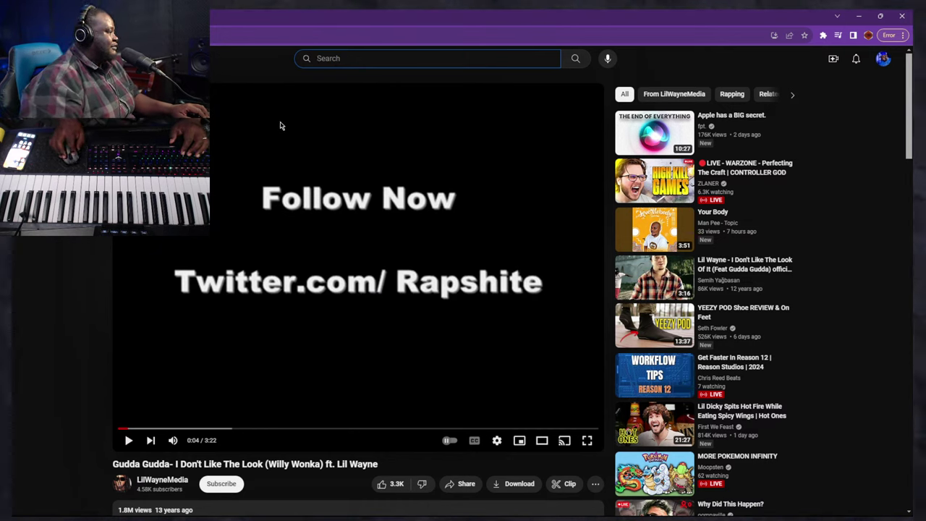
double_click(191, 464)
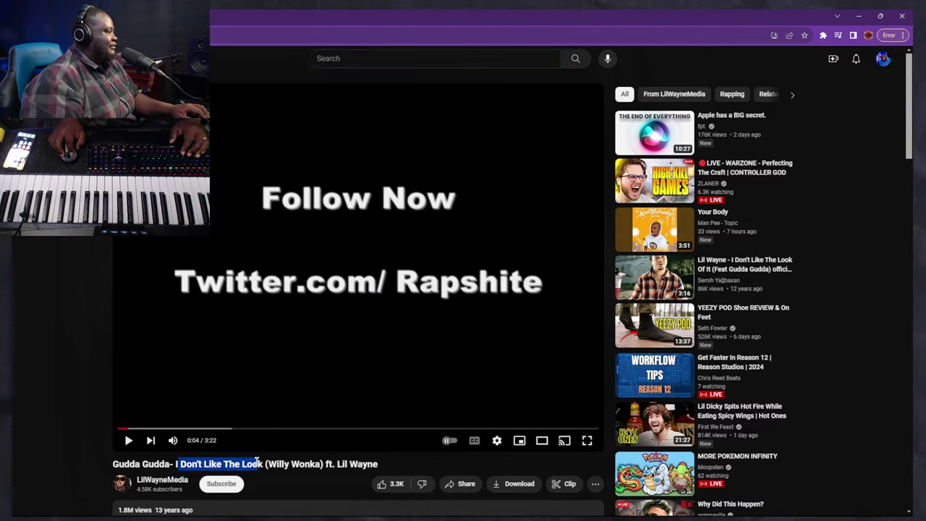
left_click_drag(257, 463, 265, 464)
key("ctrl+c")
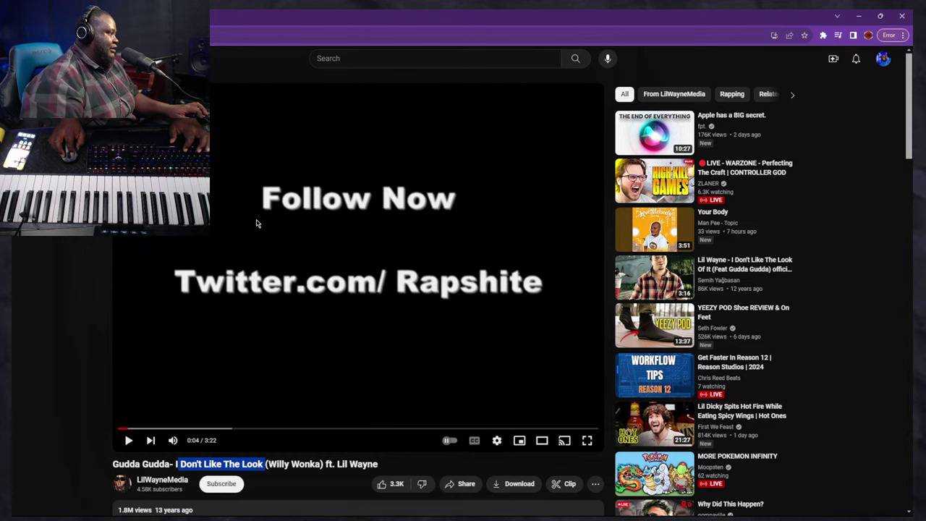
Search YouTube for the copied title words "Don't Like The Look"
left_click(349, 57)
key("ctrl+v")
key("Return")
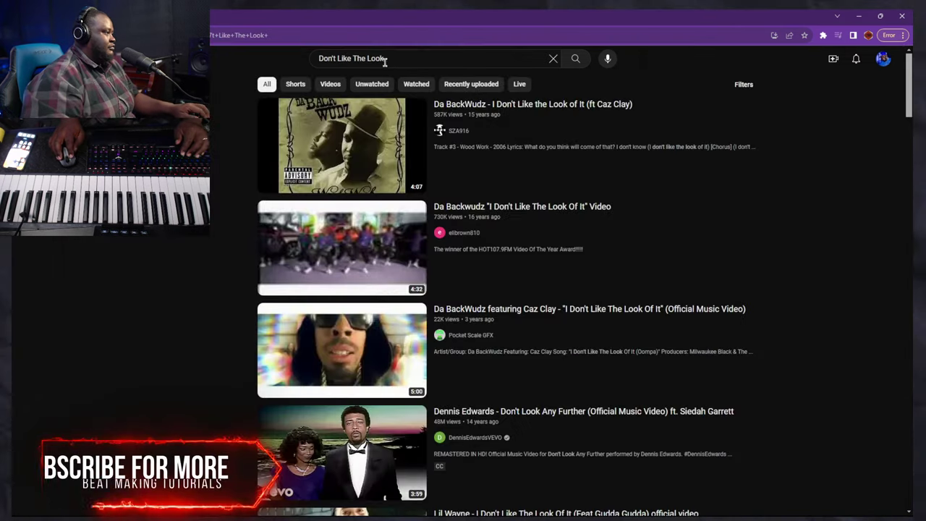
Extend the YouTube search to "Don't Like The Look OF IT" and browse the results for the original Willy Wonka song
left_click(399, 55)
type("OF IT")
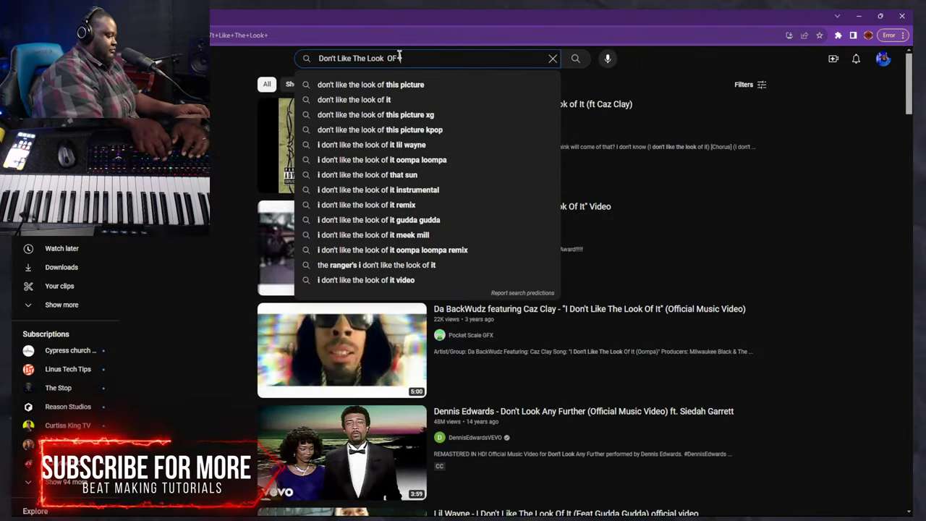
key("Return")
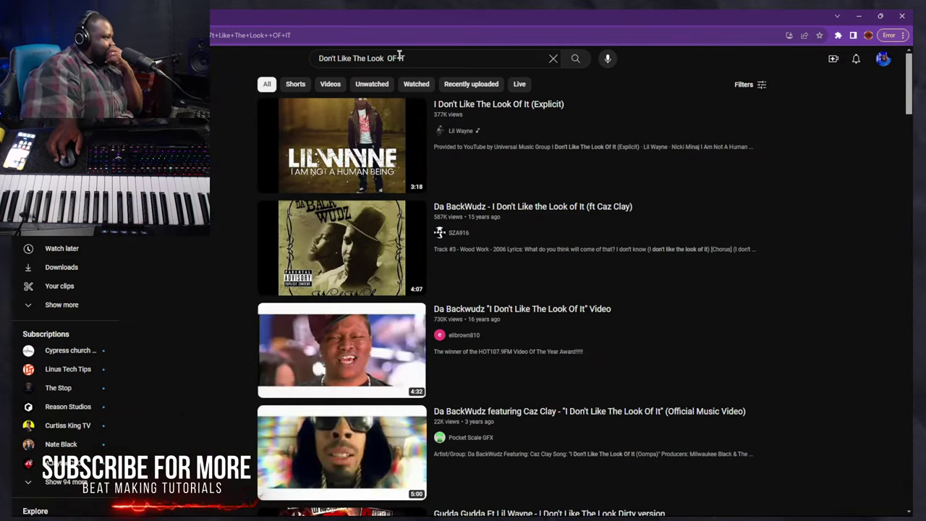
scroll(392, 146, "down", 4)
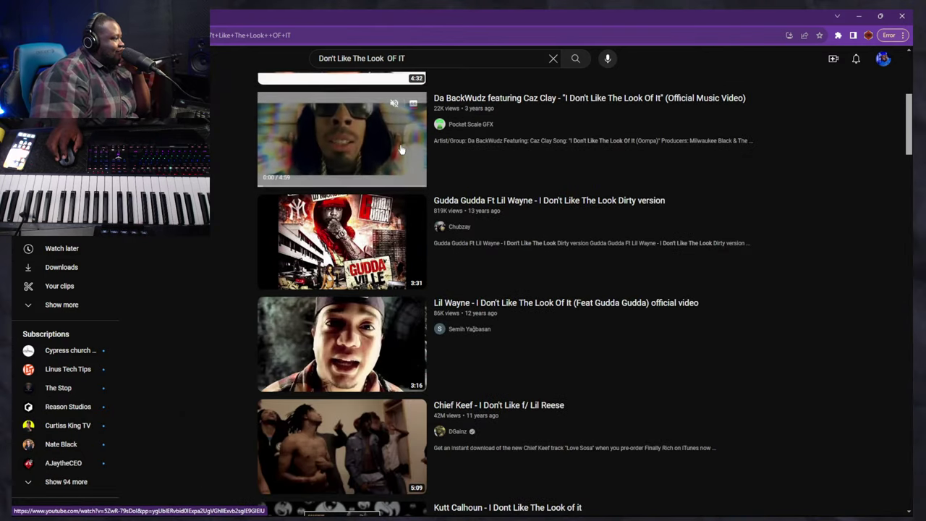
scroll(394, 148, "down", 4)
scroll(400, 148, "up", 1)
scroll(400, 148, "down", 4)
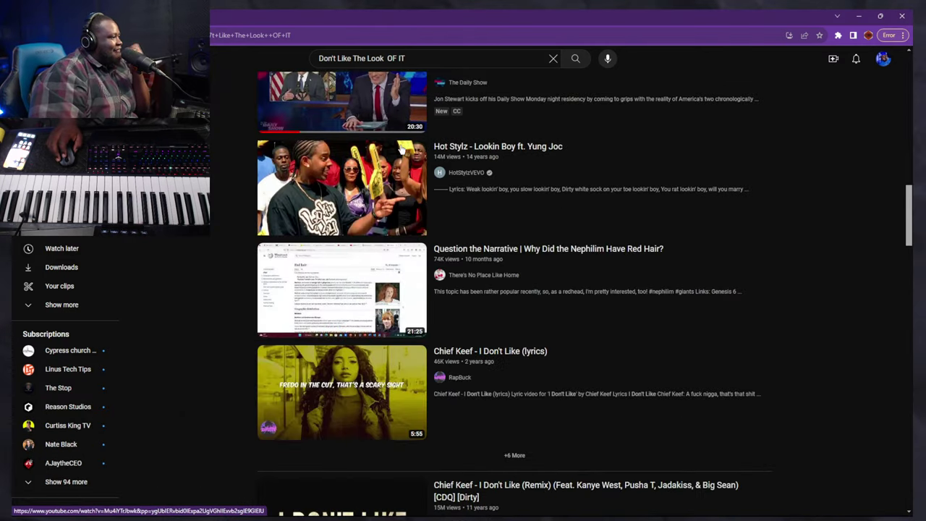
scroll(401, 109, "down", 5)
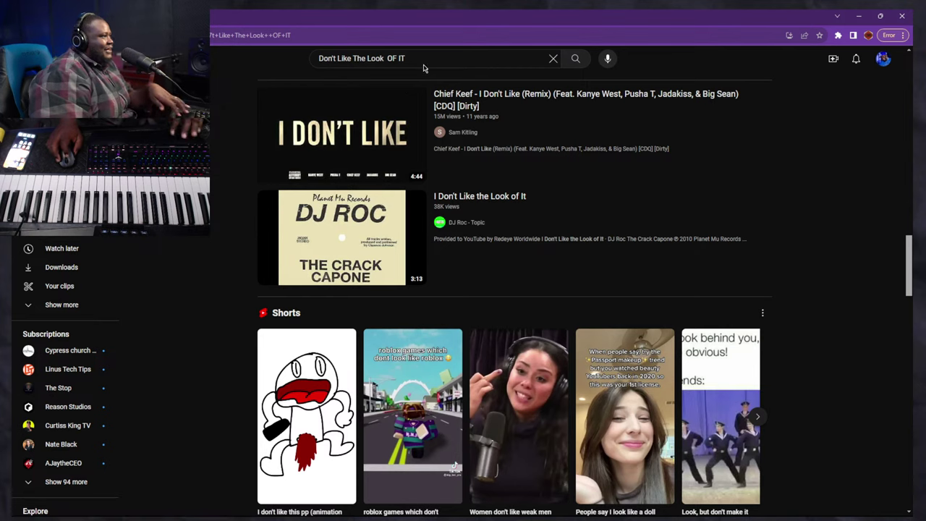
Add "WILLY WONKA" to the end of the search query, run it, and open the "Willy Wonka 1971 Oompa Loompa Song" video
left_click(423, 60)
type("WILL")
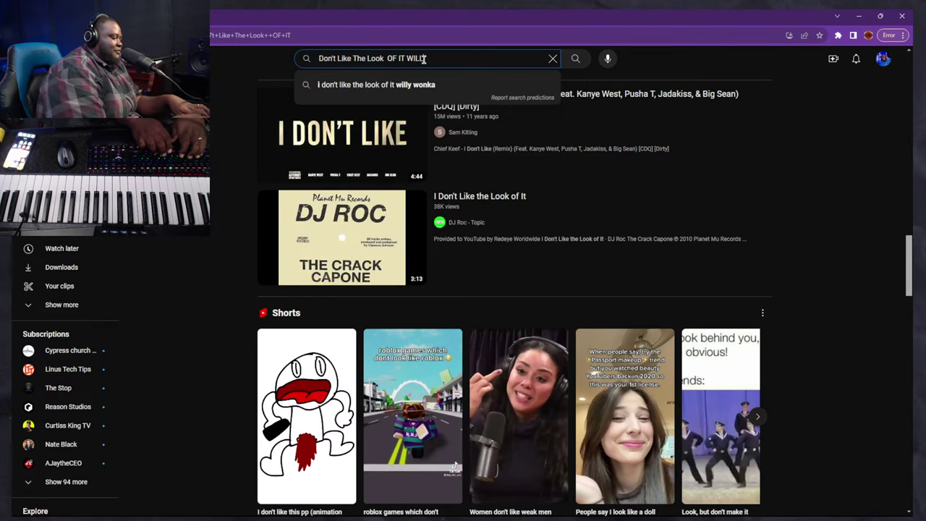
type("Y WONKA")
key("Return")
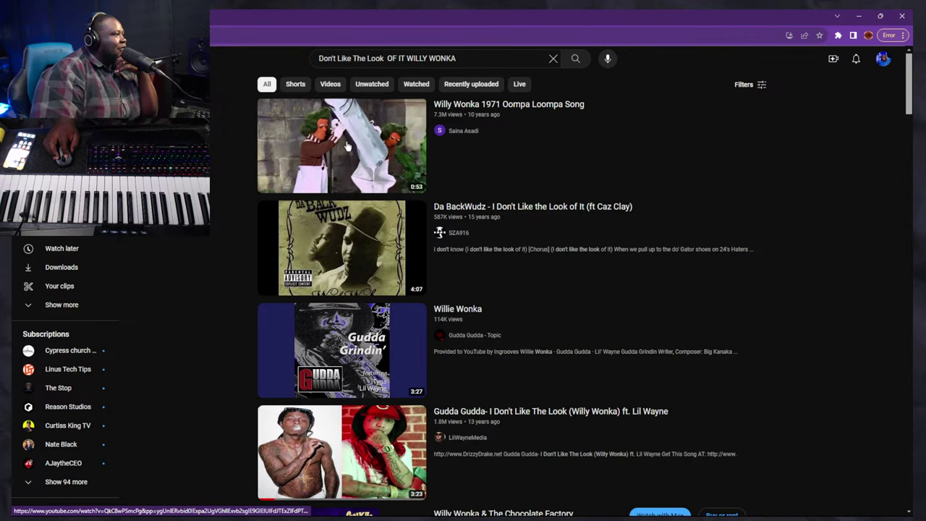
left_click(346, 146)
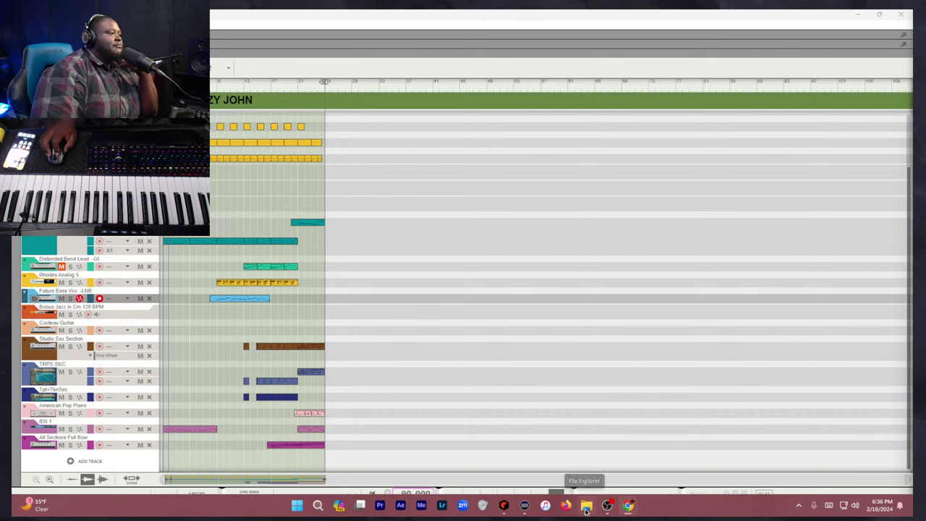
Launch Audacity and record about 52 seconds of audio from the Oompa Loompa song to a new track
key("super")
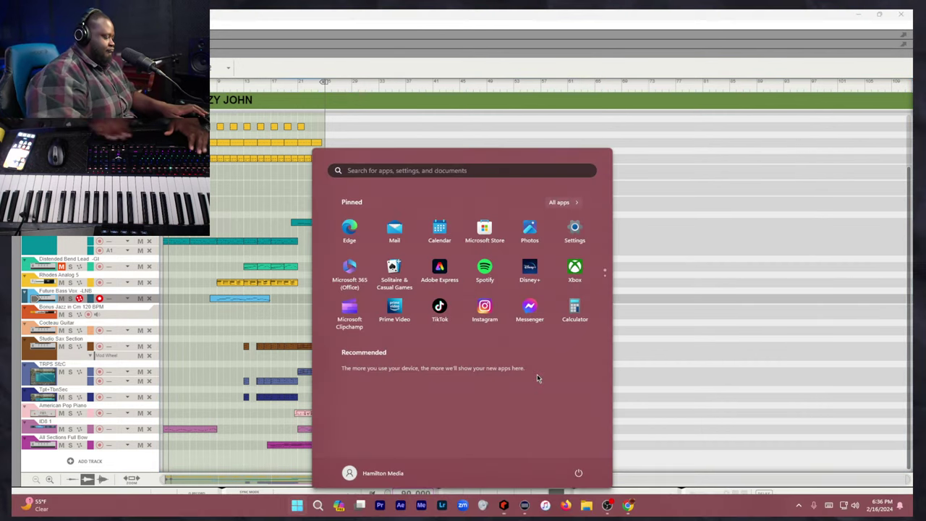
type("AUDA")
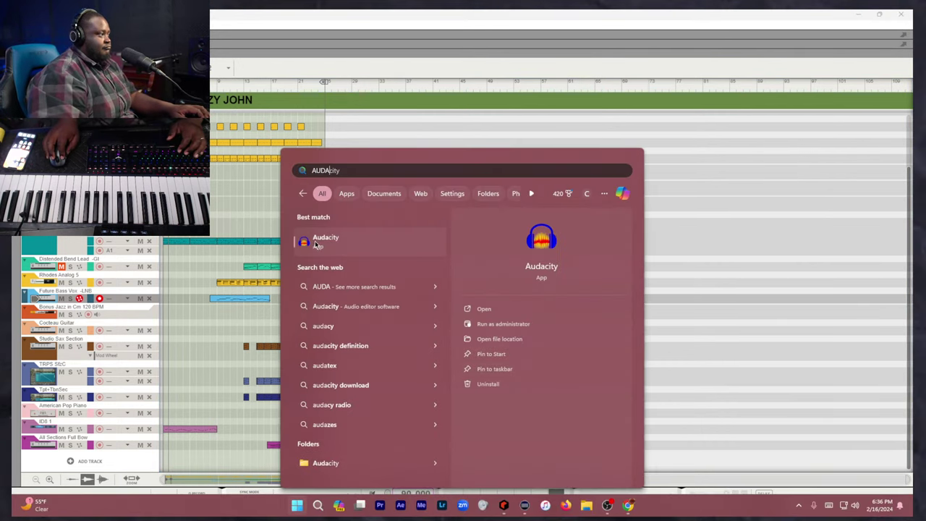
left_click(316, 241)
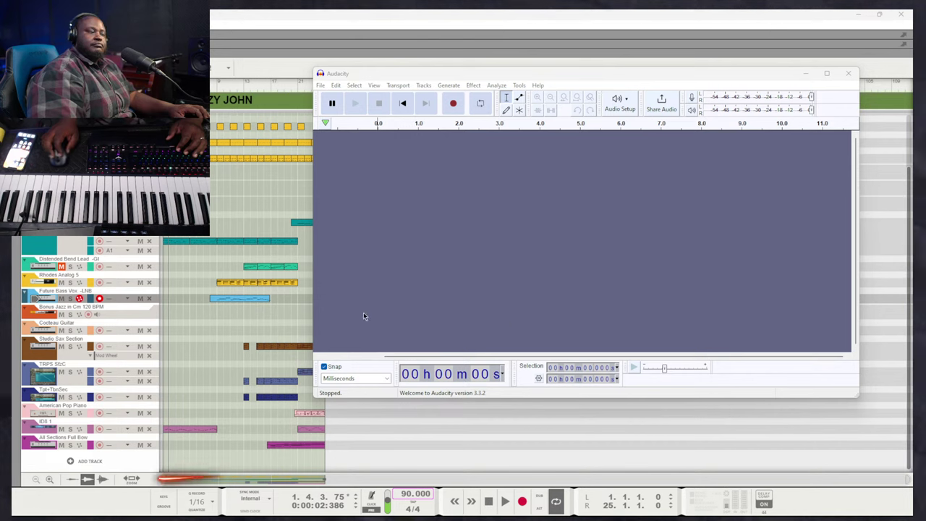
left_click(424, 212)
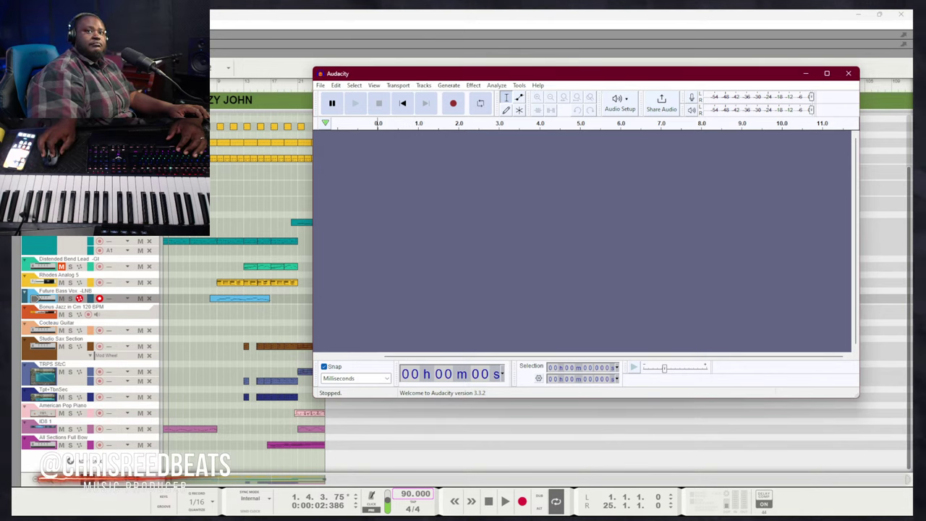
left_click(453, 104)
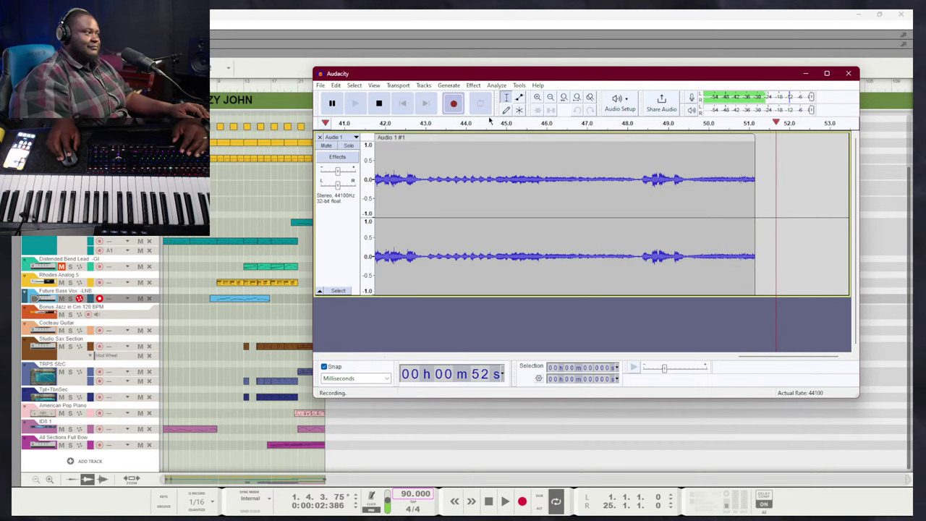
left_click(379, 102)
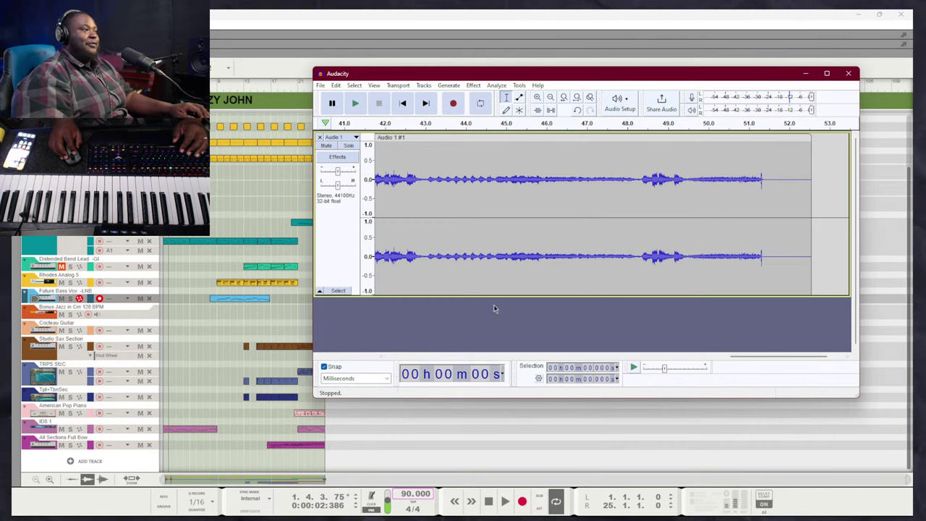
Export the recording to the Samples folder as a WAV file named "Willy Wonka Sample", leaving the metadata tags blank
left_click(321, 85)
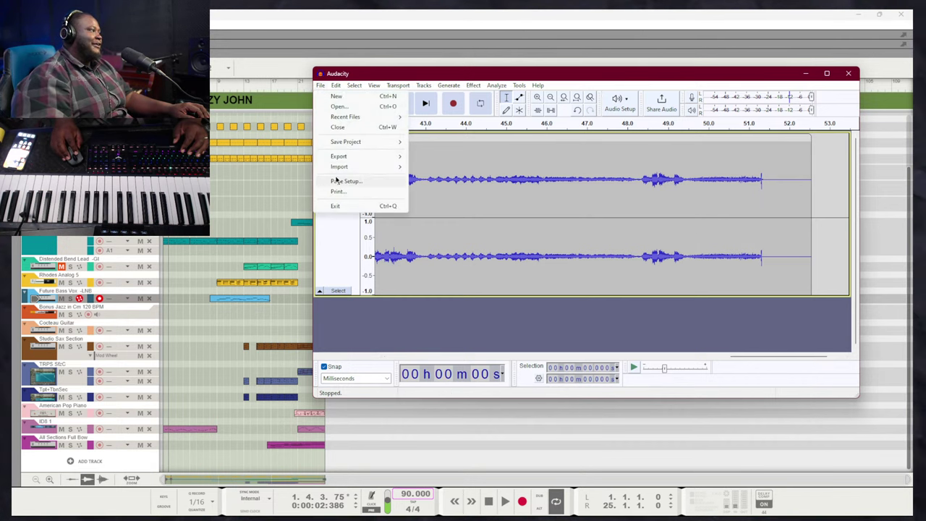
mouse_move(359, 159)
left_click(446, 171)
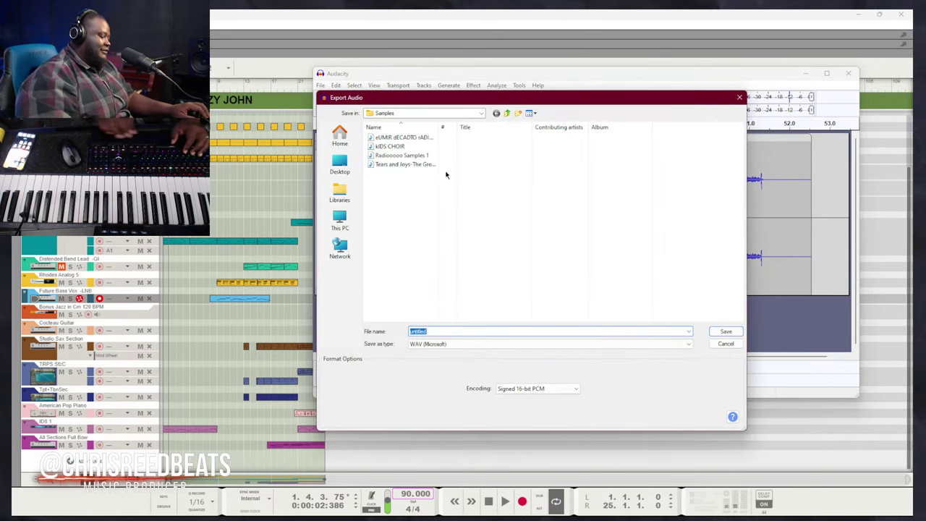
type("I DON")
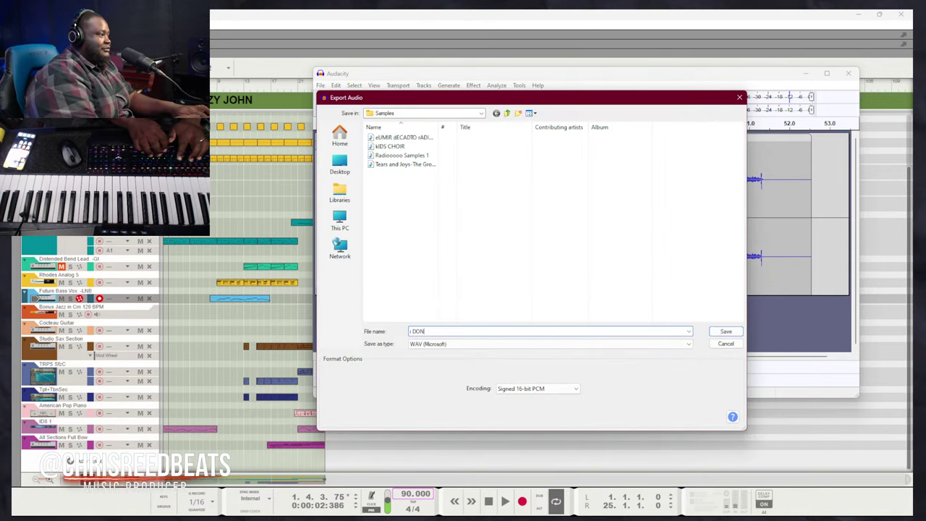
key("BackSpace")
key("BackSpace")
key("BackSpace")
key("BackSpace")
type("Wi")
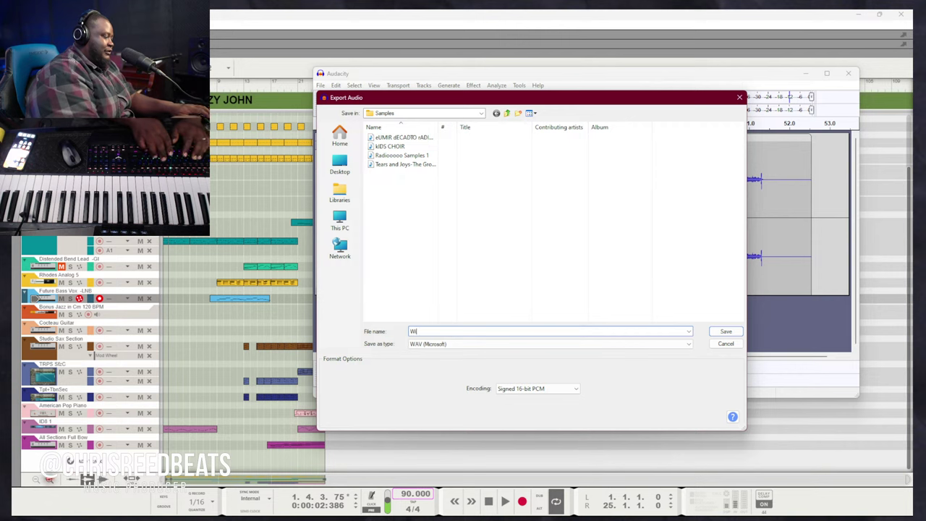
type("lly Wonka S")
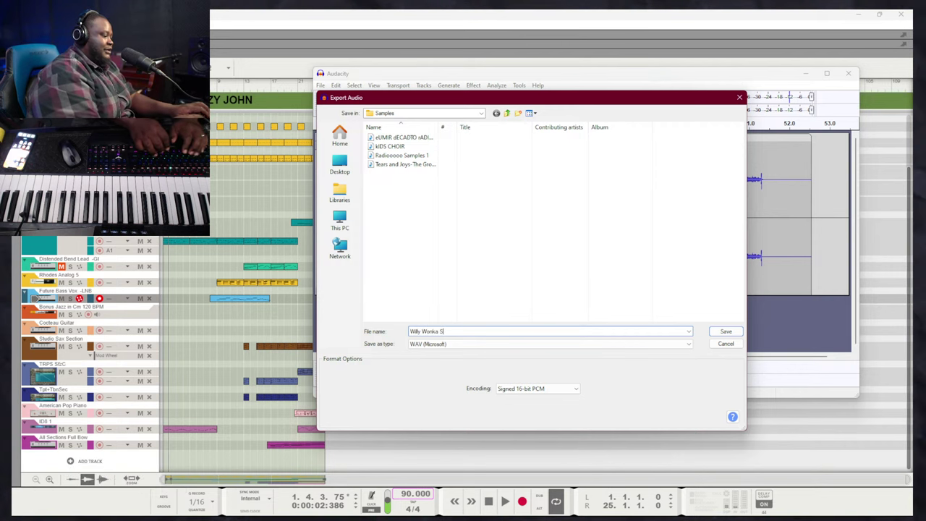
type("ample")
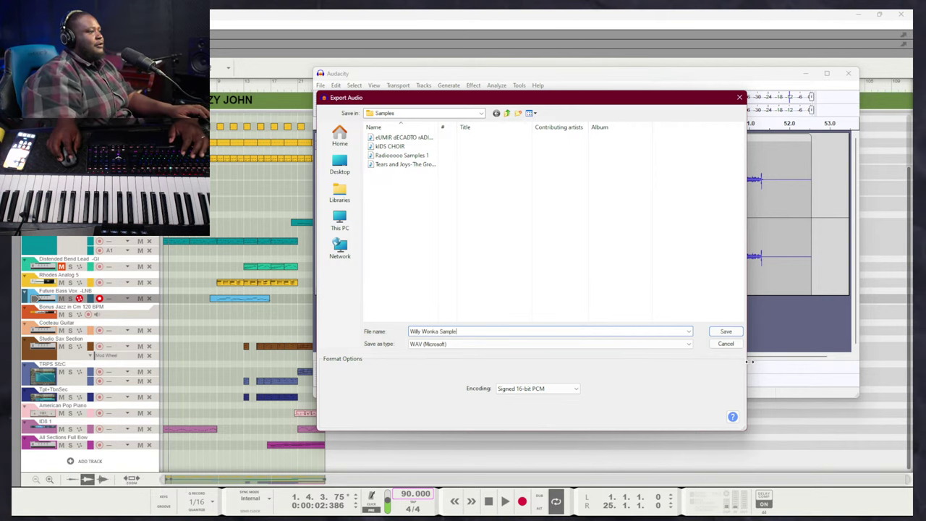
left_click(734, 333)
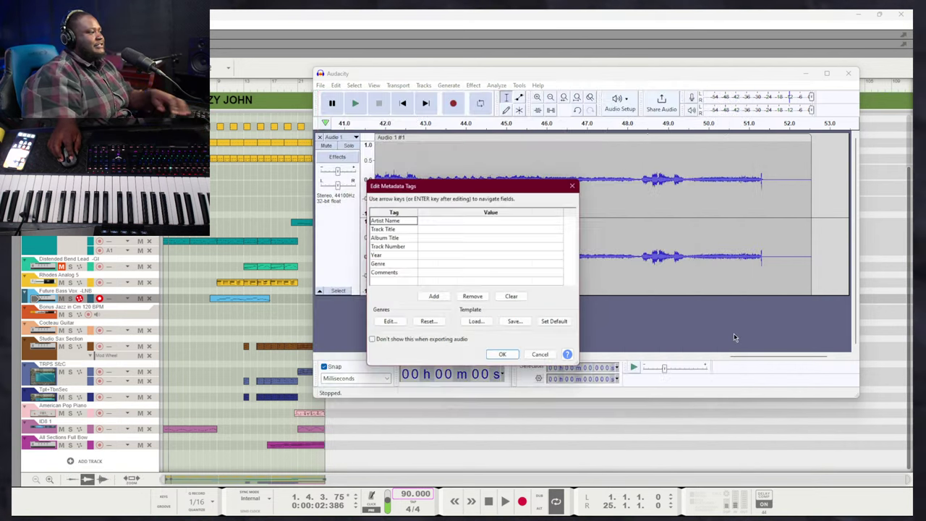
left_click(506, 359)
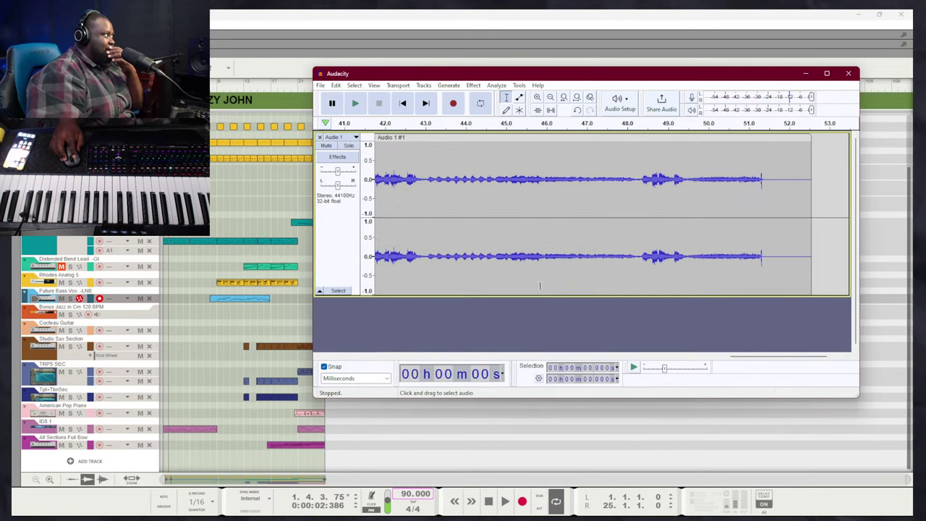